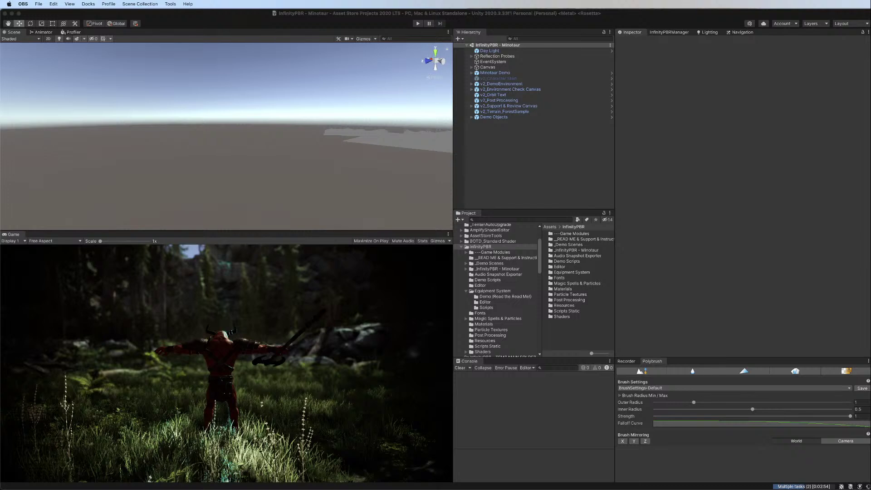
mouse_move(430, 488)
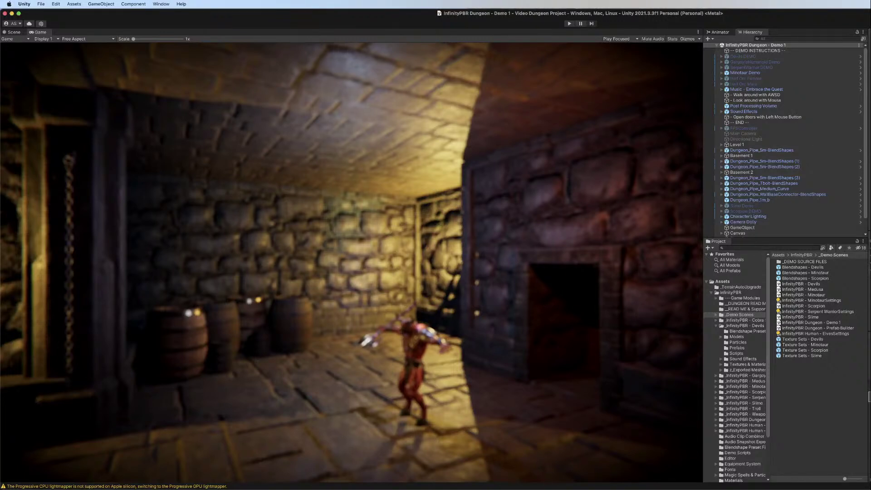
key("super+Tab")
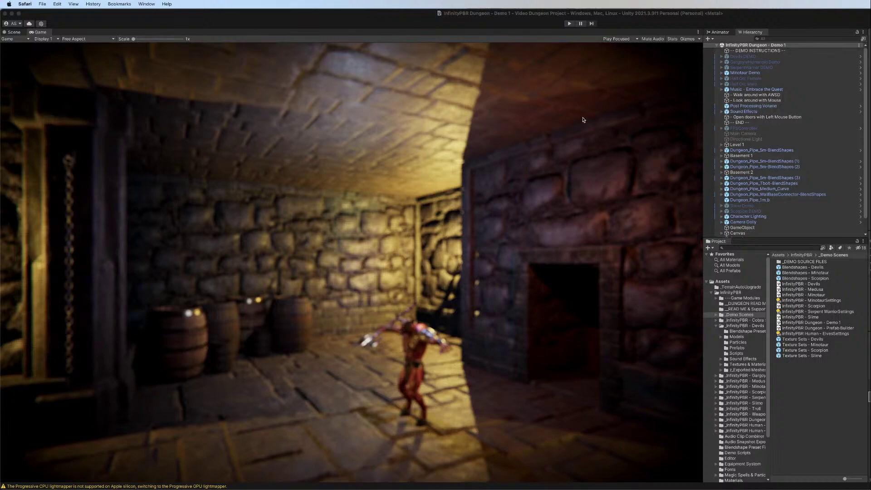
left_click(19, 33)
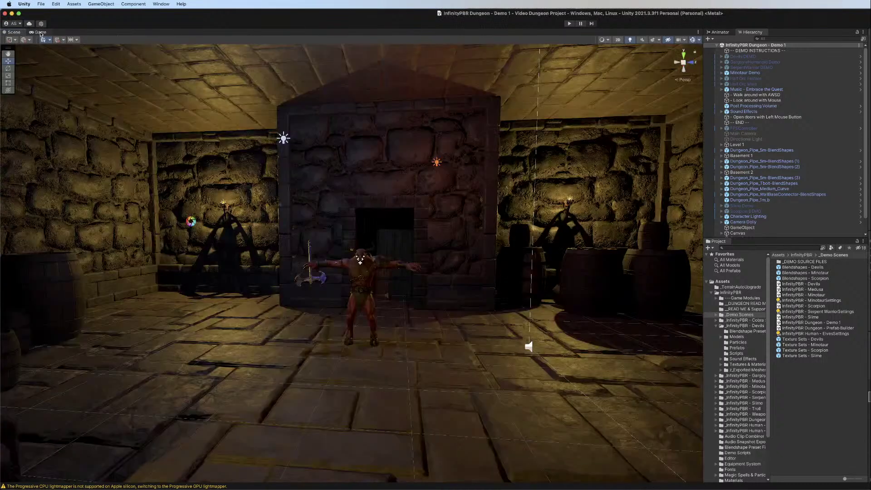
left_click(41, 32)
mouse_move(318, 484)
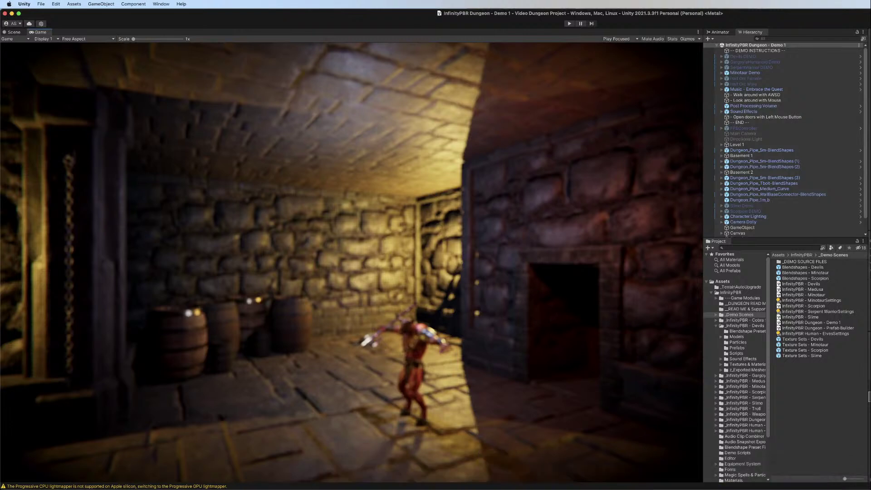
mouse_move(372, 488)
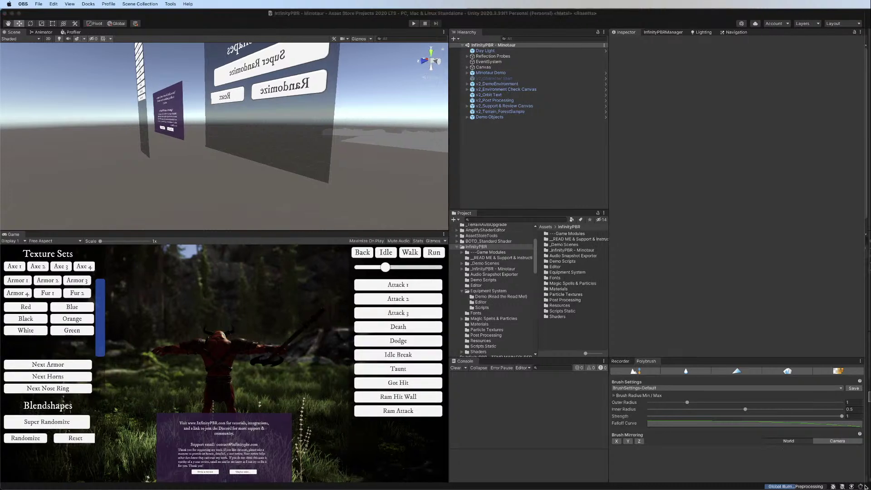
left_click_drag(865, 488, 869, 487)
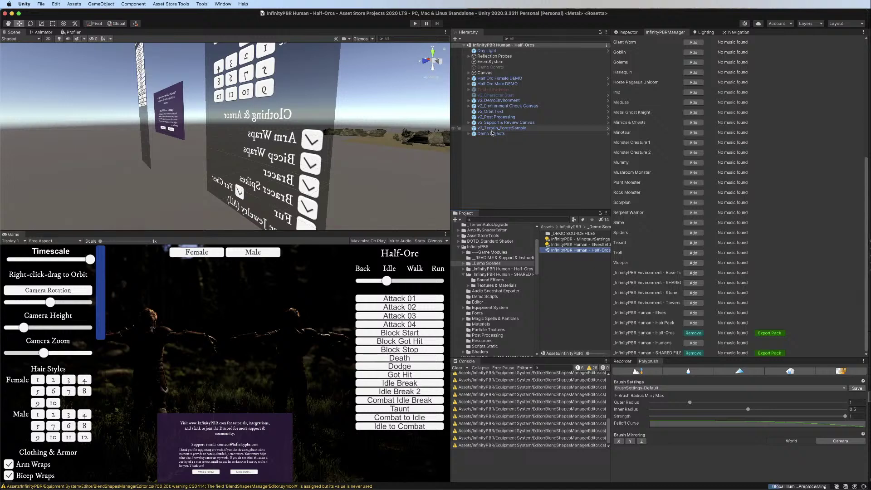
Frame Half Orc Female DEMO in the scene and examine the character's head and armor up close
double_click(494, 80)
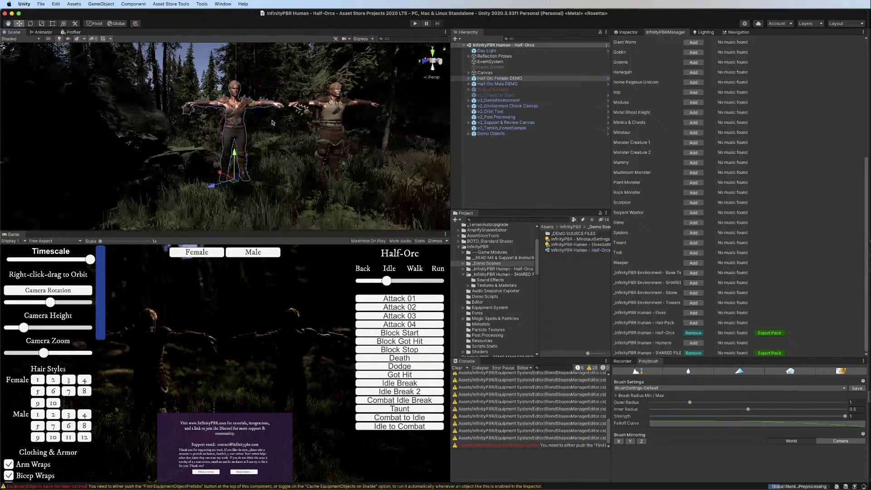
scroll(272, 123, "up", 3)
middle_click_drag(272, 123, 262, 171)
scroll(262, 170, "up", 10)
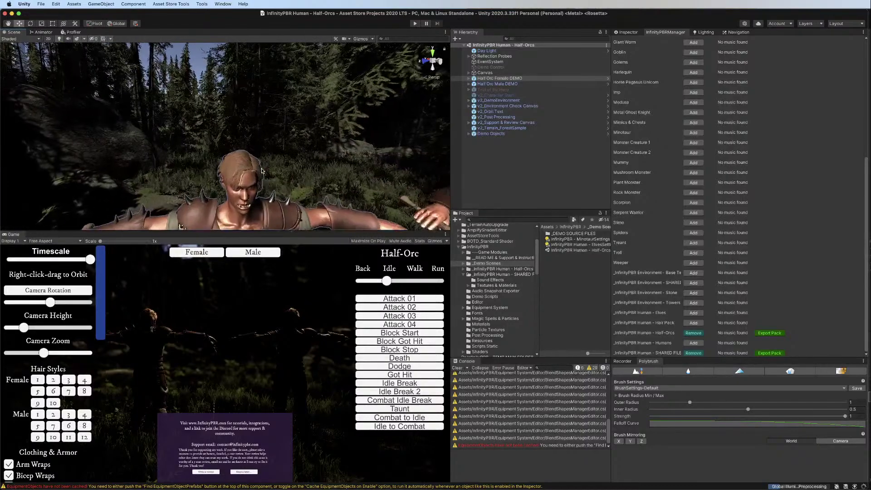
mouse_move(262, 171)
left_mouse_down("alt")
mouse_move(394, 133)
mouse_move(263, 183)
left_mouse_up("alt")
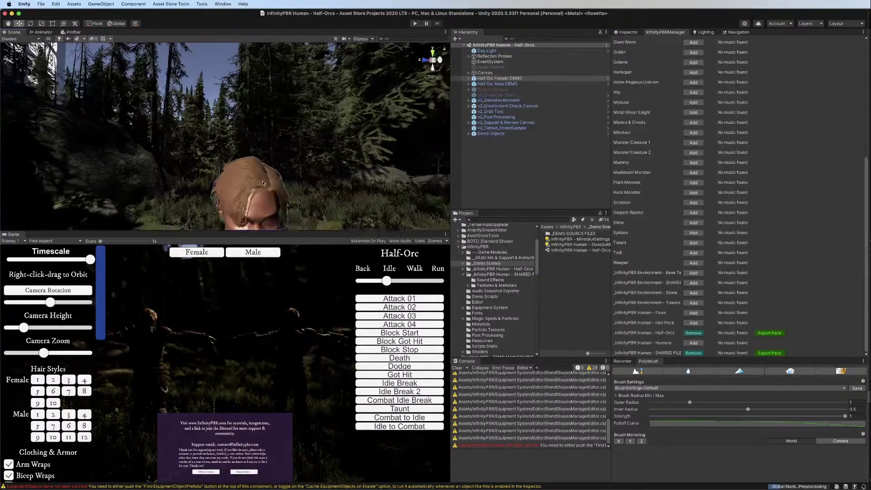
scroll(263, 183, "down", 10)
middle_click_drag(264, 183, 272, 134)
scroll(286, 147, "down", 3)
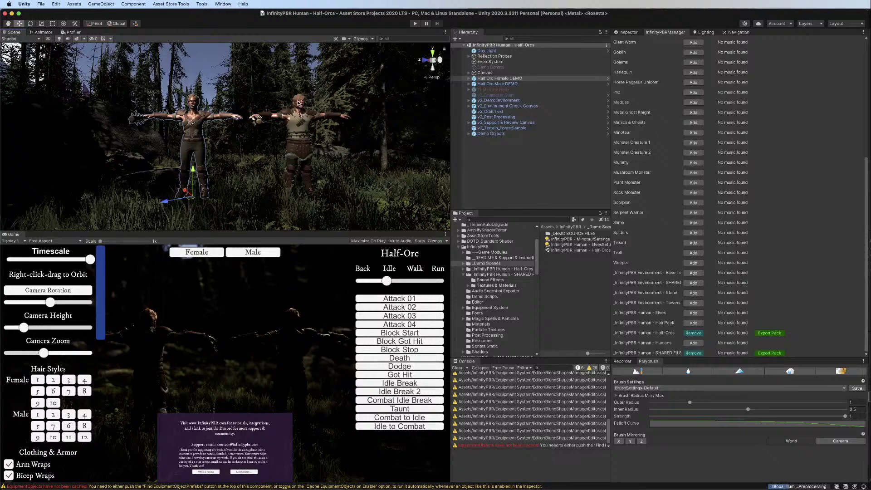
Select Half Orc Male DEMO and review its Blend Shapes Manager and Wardrobe Prefab Manager components in the Inspector
left_click(499, 84)
left_click(627, 33)
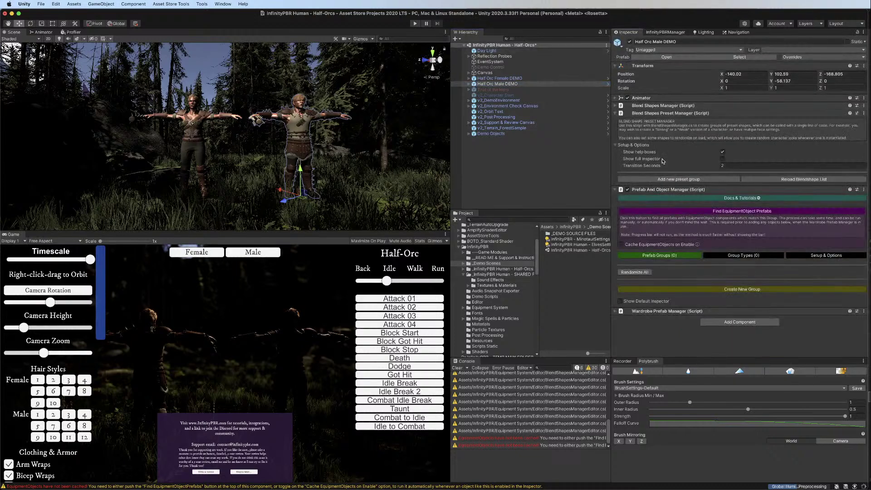
left_click(615, 106)
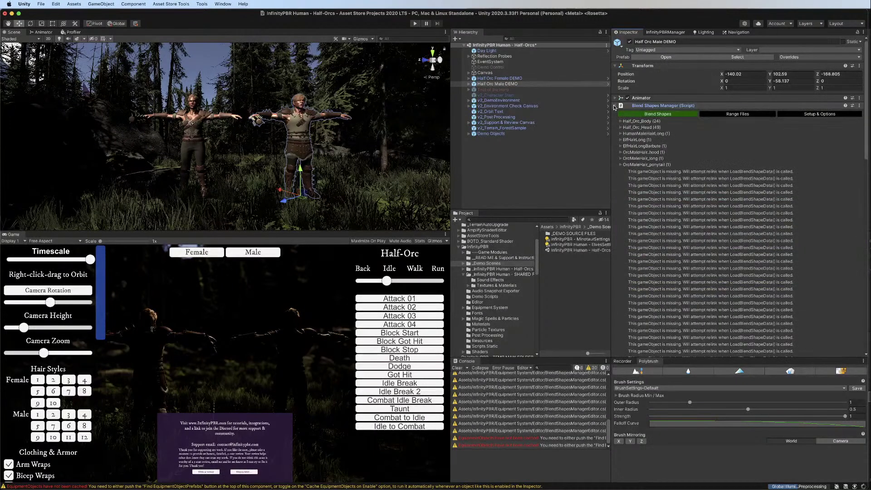
left_click(615, 106)
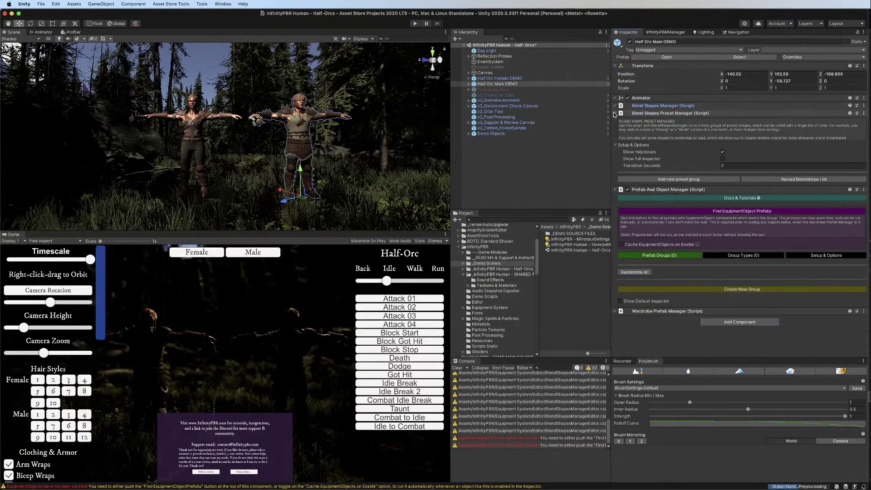
left_click(615, 312)
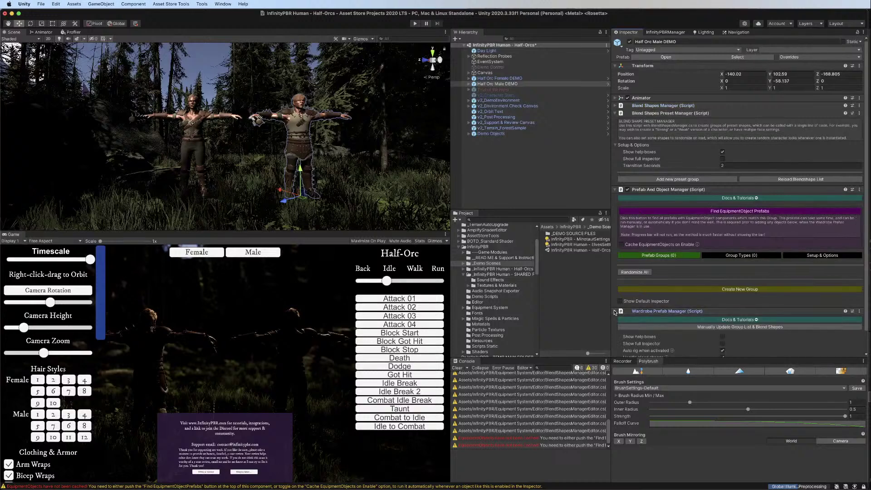
left_click(615, 311)
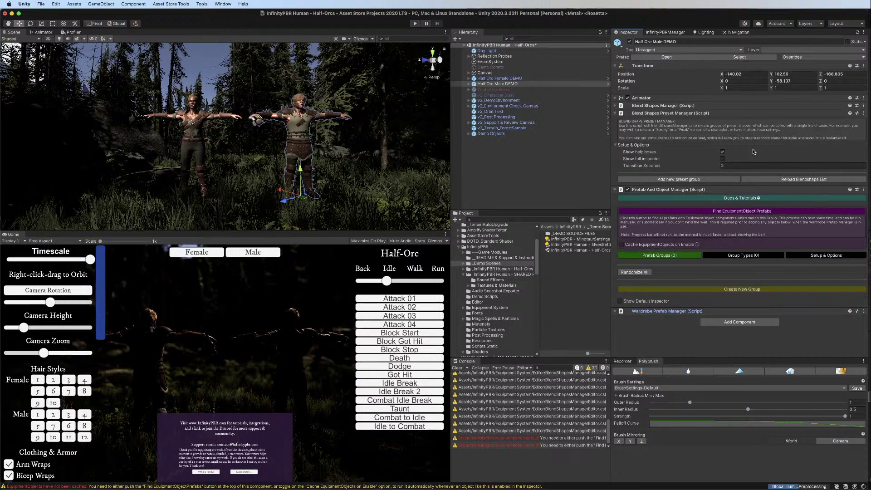
Expand the Blend Shapes Manager component and check which blend shapes OrcMaleHair_ponytail offers
left_click(615, 106)
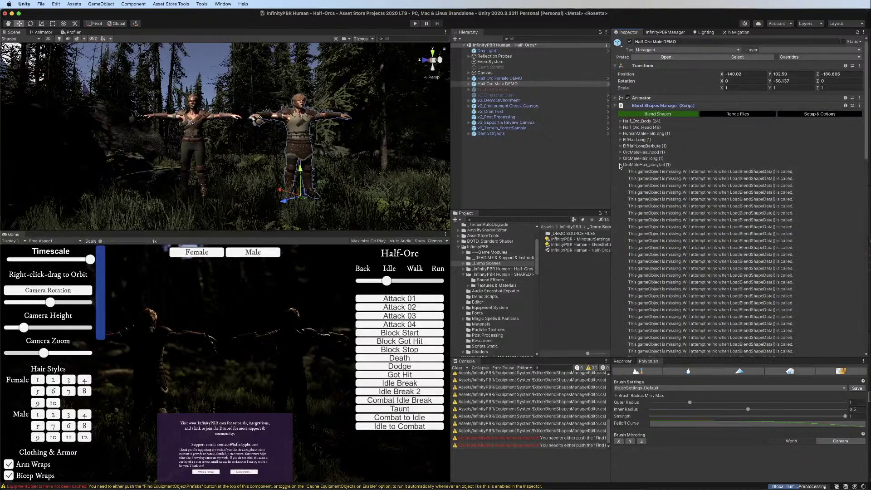
left_click(621, 165)
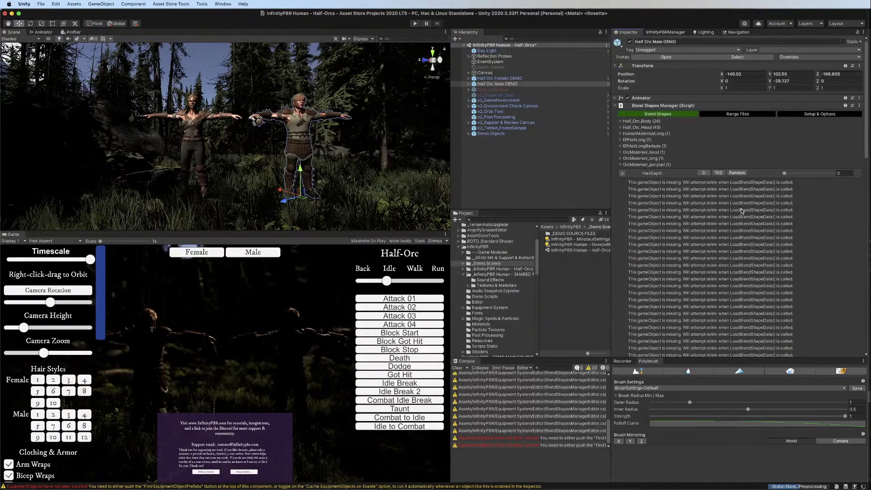
left_click(621, 166)
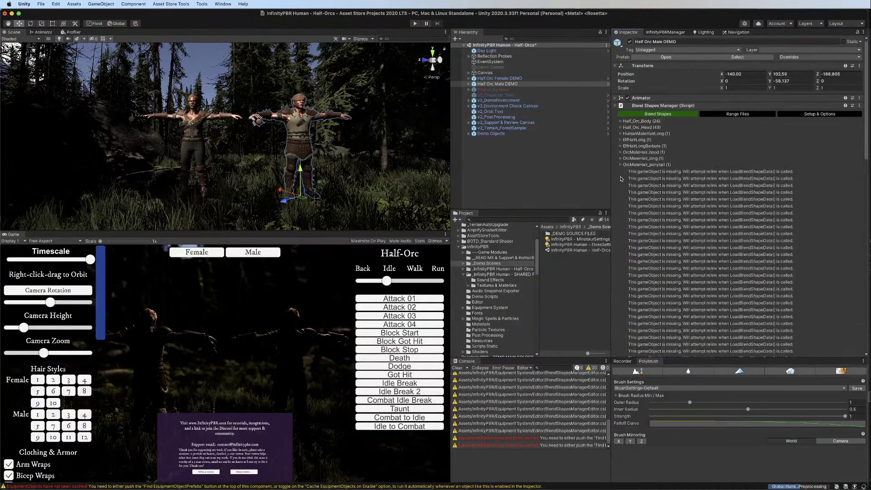
Expand M_Pauldron_L in the blend shape list and try its shape value across the range up to 100
scroll(620, 171, "down", 15)
scroll(620, 172, "up", 8)
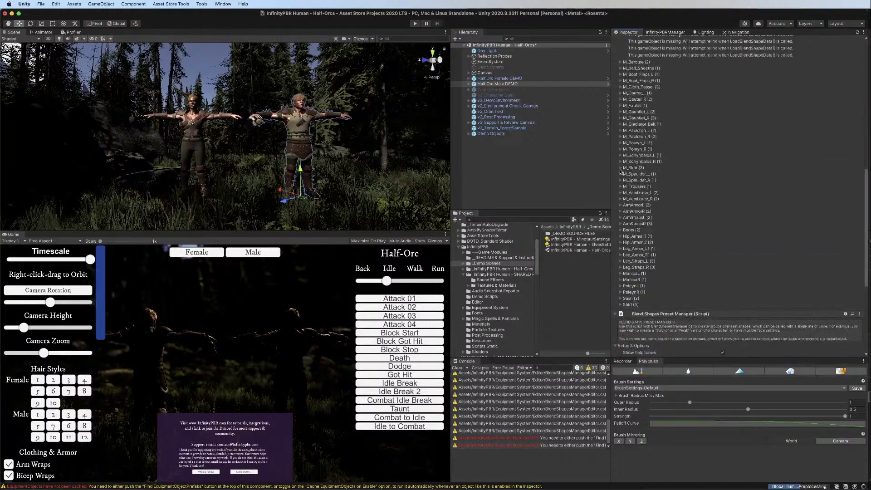
scroll(620, 171, "up", 4)
left_click(620, 217)
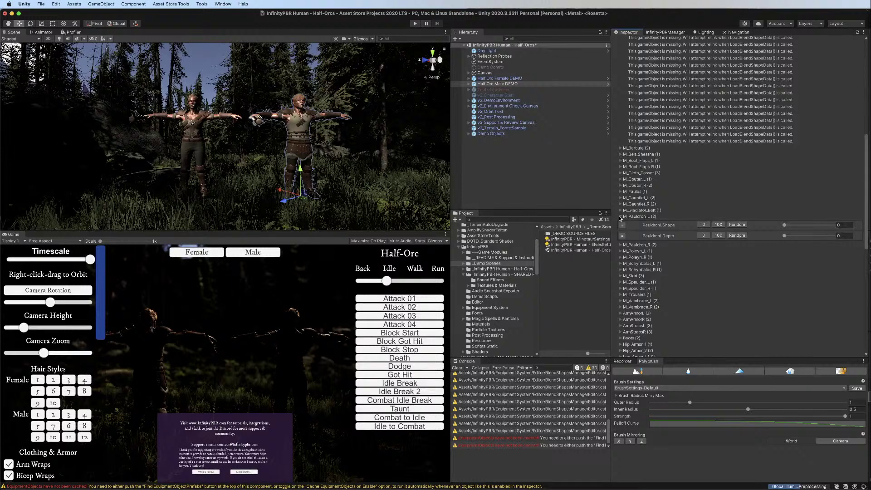
left_click(620, 217)
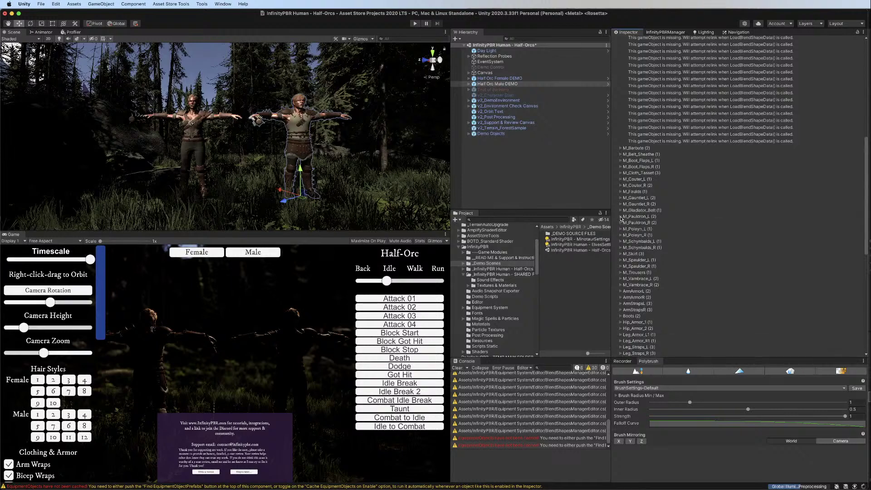
left_click(621, 217)
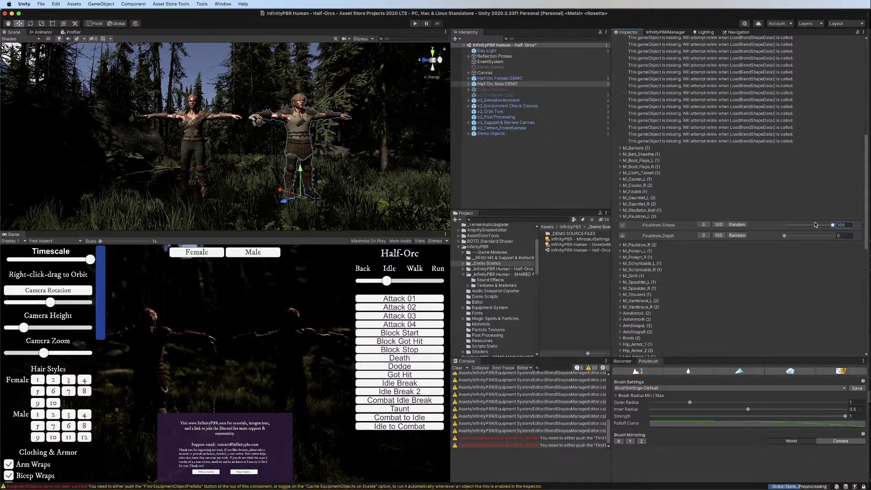
left_click_drag(816, 225, 616, 214)
Expand Half_Orc_Body, try NeckSize at 100 while viewing the male's neck up close, and set it to -100
scroll(615, 215, "up", 15)
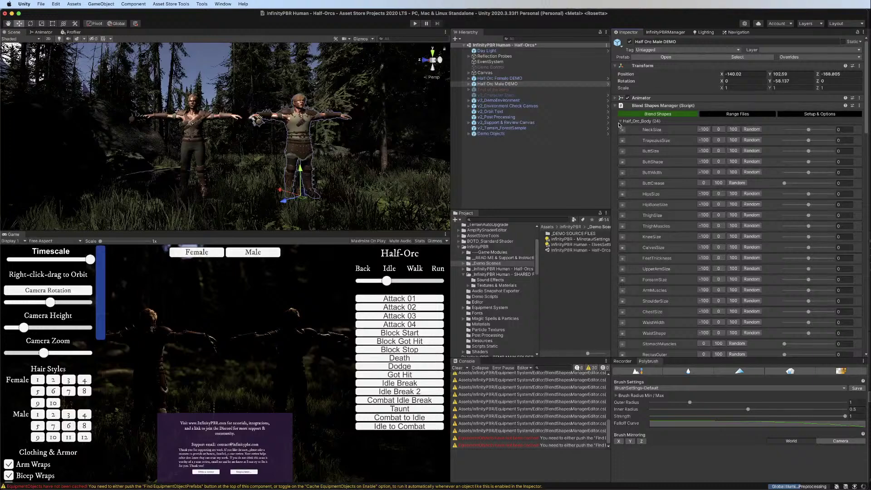
scroll(277, 93, "up", 3)
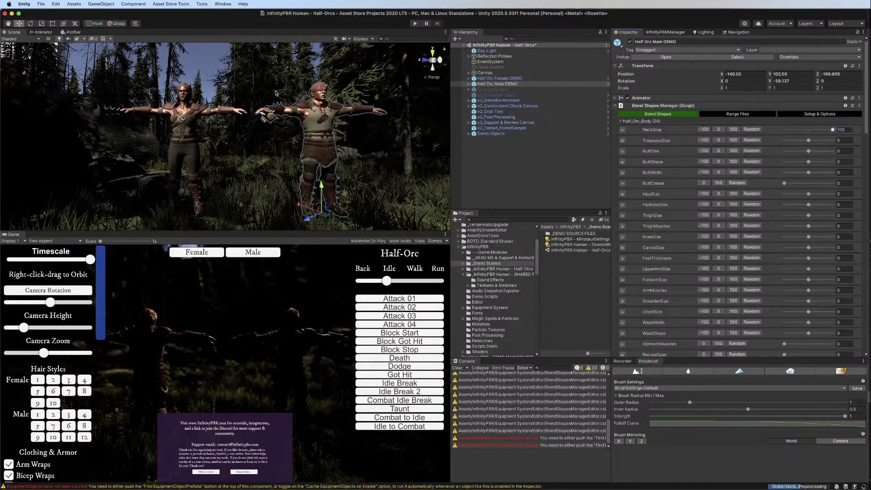
middle_click_drag(276, 93, 209, 173)
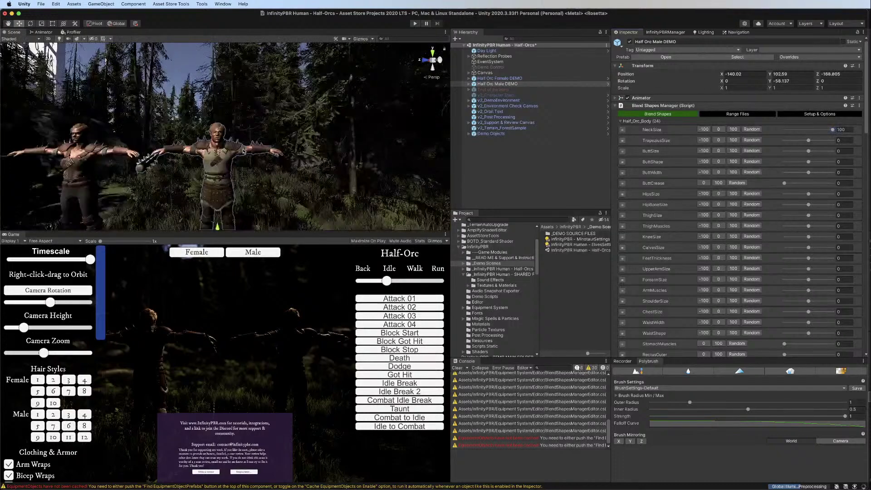
scroll(210, 173, "up", 10)
left_click_drag(209, 173, 316, 161, "alt")
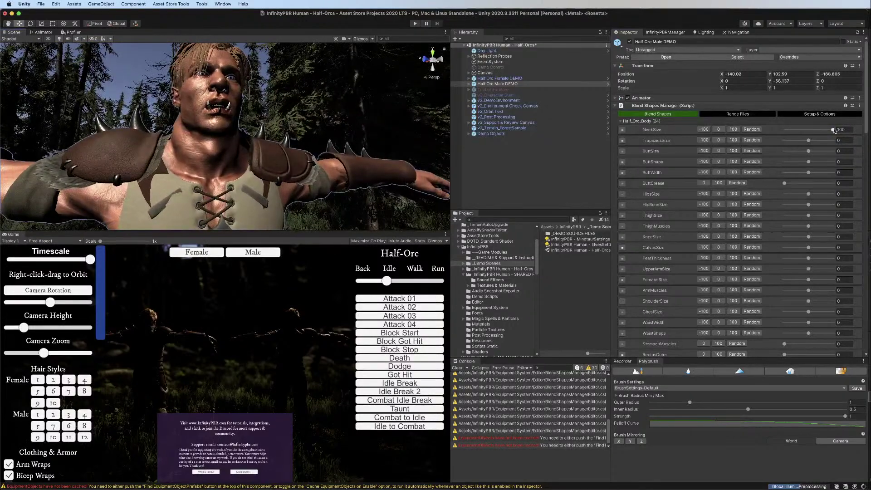
left_click_drag(832, 130, 735, 129)
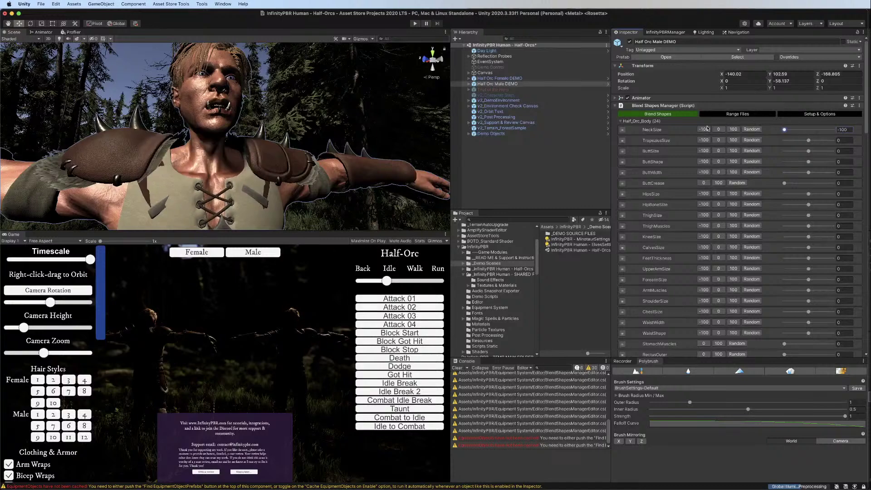
left_click_drag(213, 153, 221, 180, "alt")
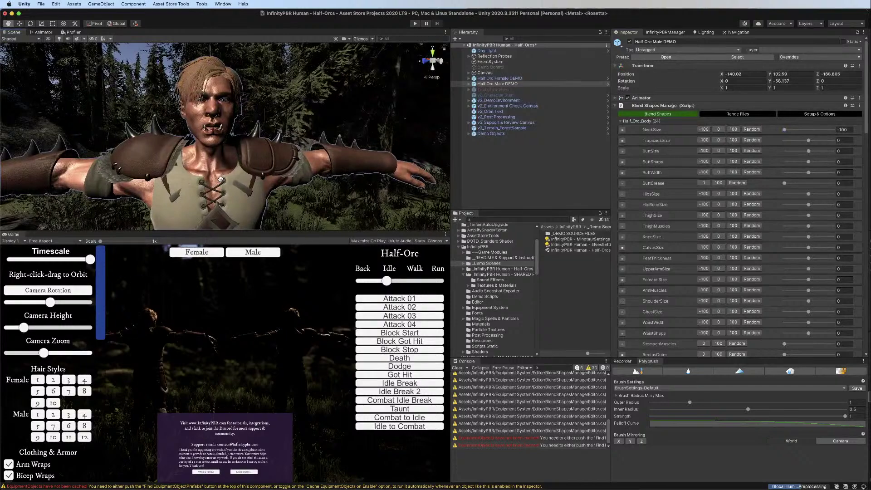
middle_click_drag(221, 180, 216, 157)
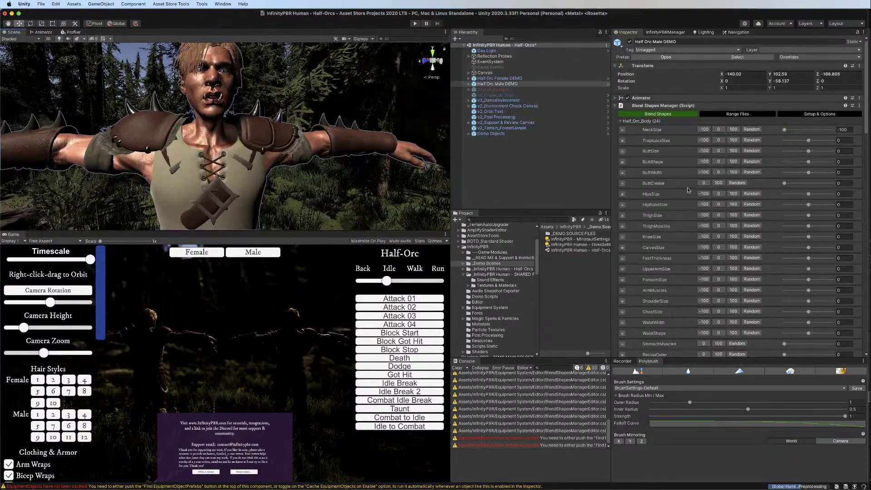
Expand the range options of the Half_Orc_Body shapes from BellyButtonDepth up through FeetThickness
scroll(623, 134, "down", 5)
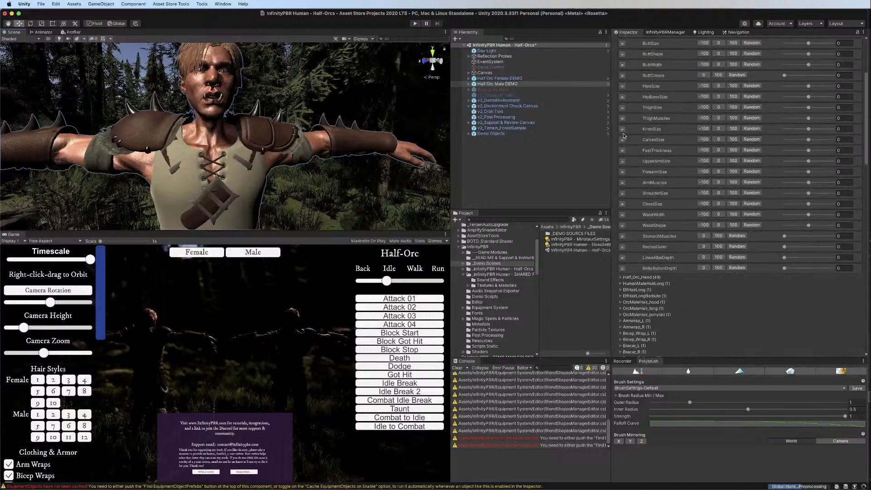
left_click(622, 268)
left_click(622, 257)
left_click(622, 247)
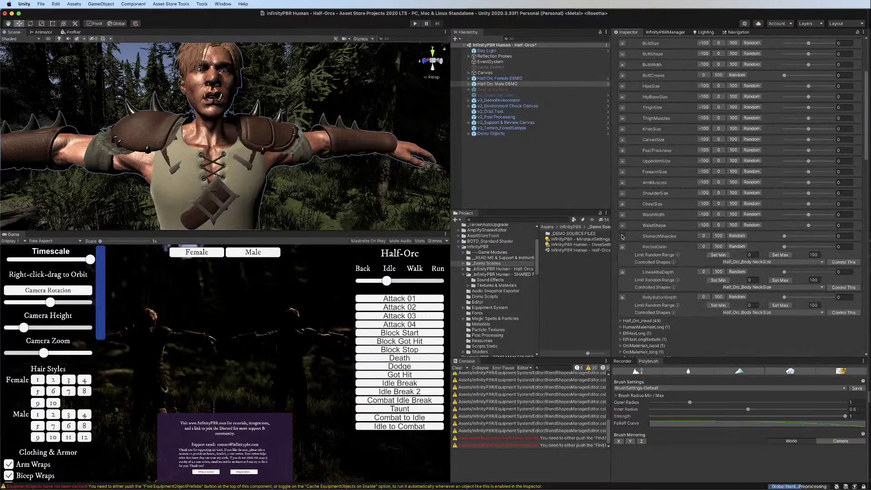
left_click(622, 236)
left_click(622, 225)
left_click(622, 214)
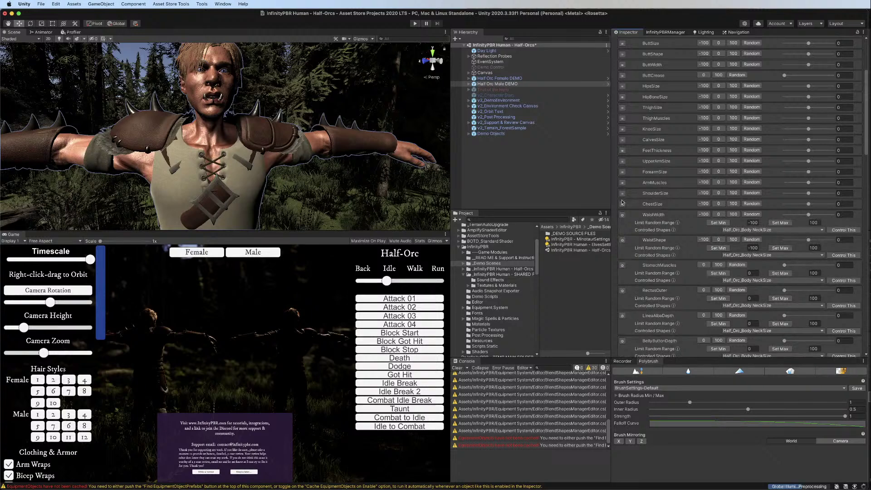
left_click(622, 204)
left_click(622, 193)
left_click(622, 181)
left_click(622, 171)
left_click(622, 160)
left_click(622, 150)
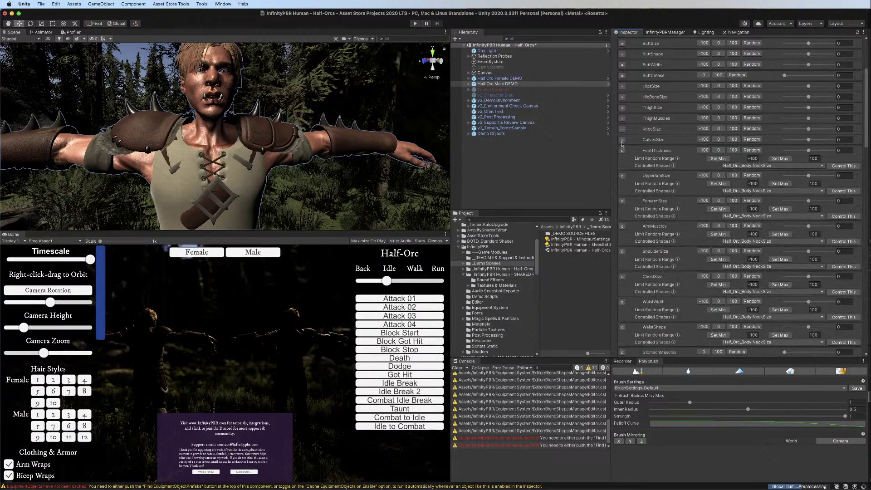
Expand the range options of the remaining Half_Orc_Body shapes from CalvesSize up through NeckSize
left_click(622, 140)
left_click(622, 128)
left_click(622, 119)
left_click(622, 107)
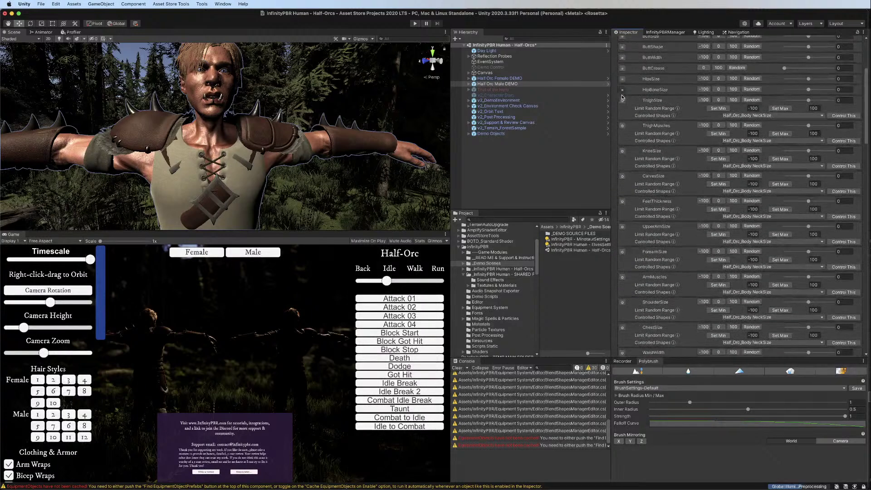
left_click(622, 93)
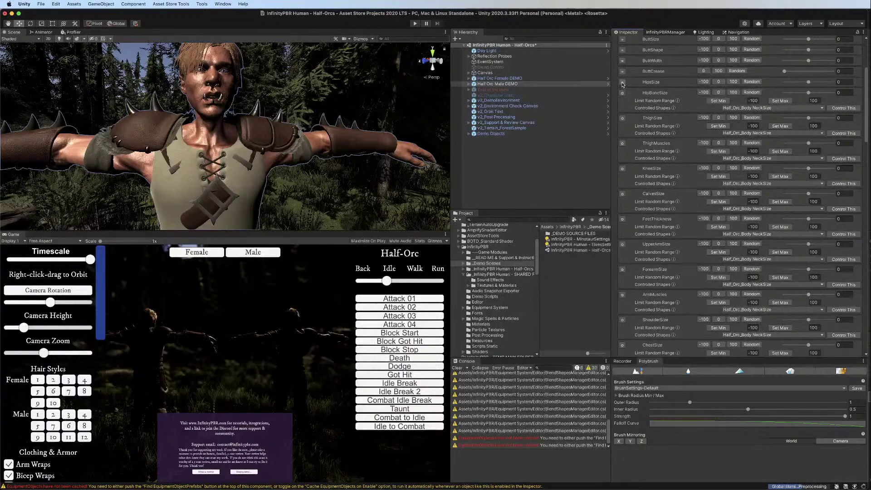
left_click(622, 82)
left_click(622, 60)
left_click(622, 85)
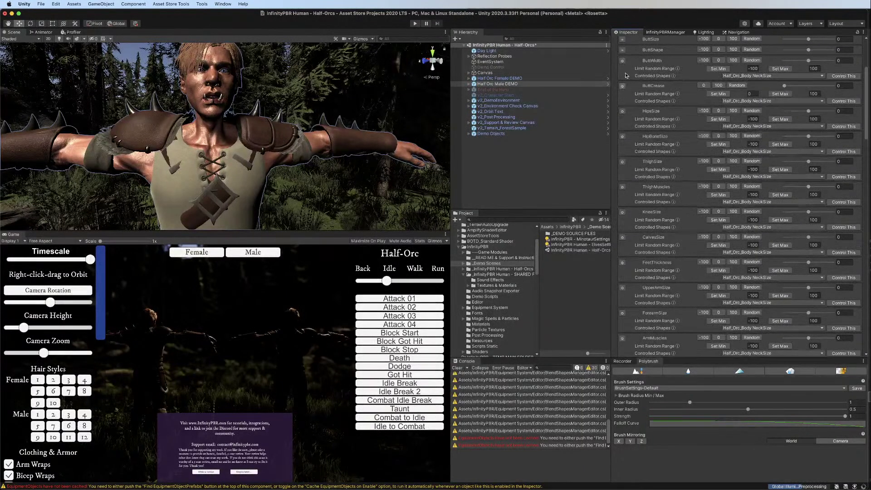
left_click(622, 50)
left_click(622, 39)
scroll(624, 47, "up", 5)
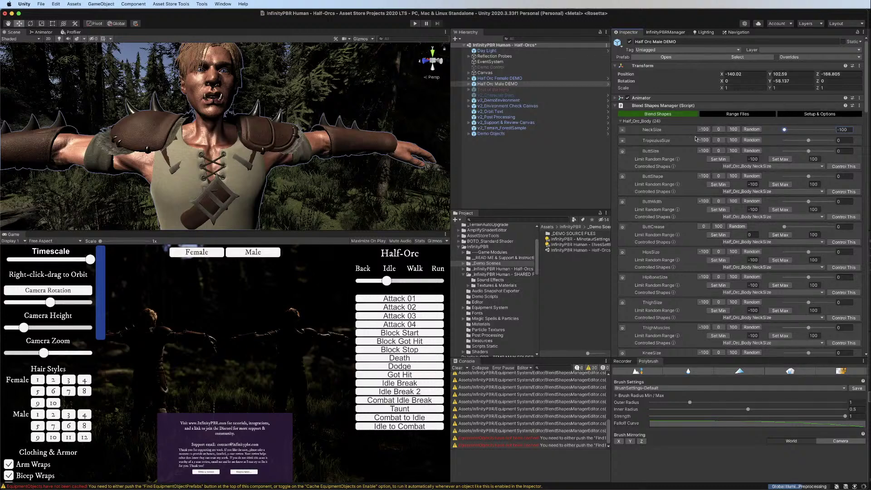
left_click(622, 140)
left_click(622, 129)
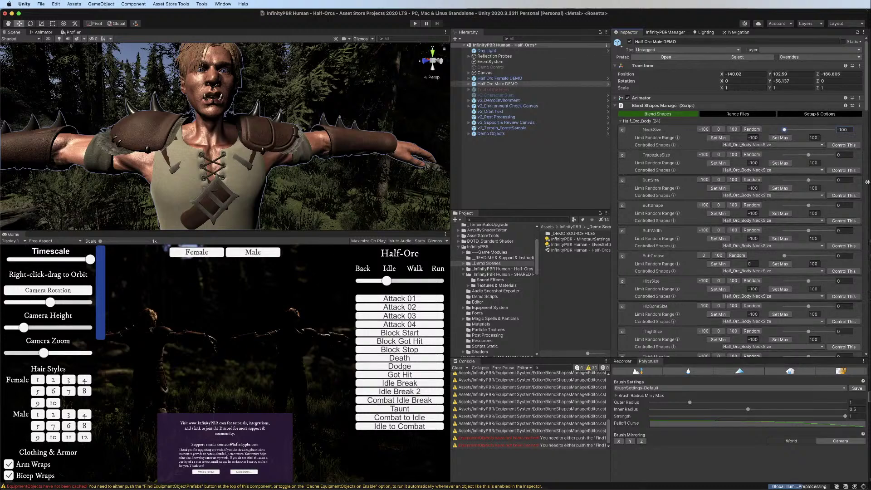
Limit NeckSize's random range to -20 through 30, reset its value to 0 and collapse its options
mouse_move(794, 129)
left_mouse_down()
mouse_move(817, 132)
mouse_move(804, 131)
left_mouse_up()
left_click(781, 137)
left_click(718, 138)
left_click(719, 130)
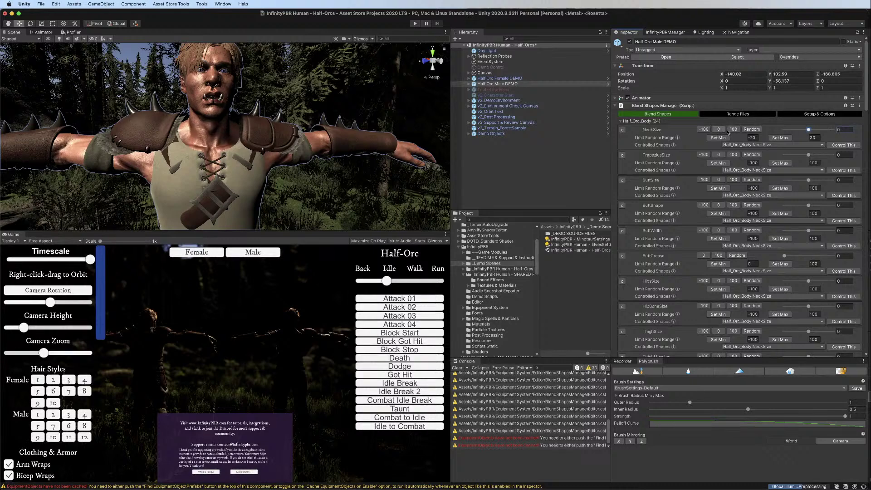
left_click(622, 130)
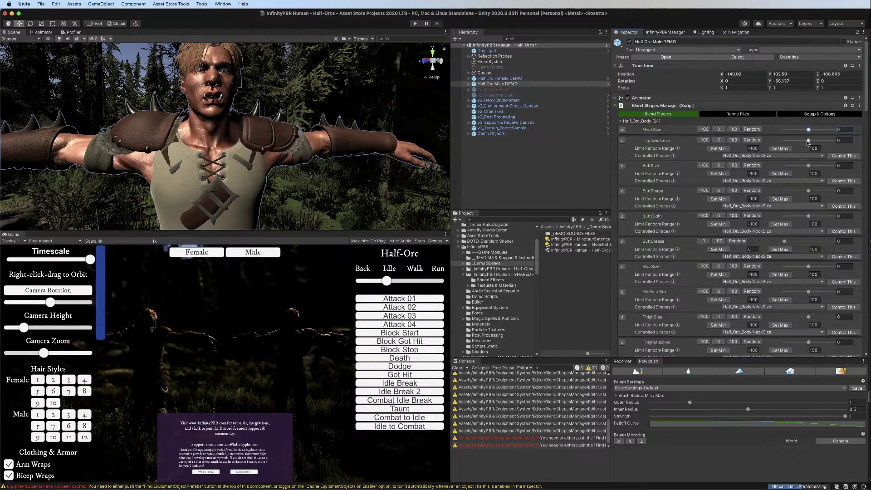
Limit TrapeziusSize's random range to -33 through 31 and return its shape value to 0
mouse_move(809, 141)
left_mouse_down()
mouse_move(824, 140)
mouse_move(817, 141)
left_mouse_up()
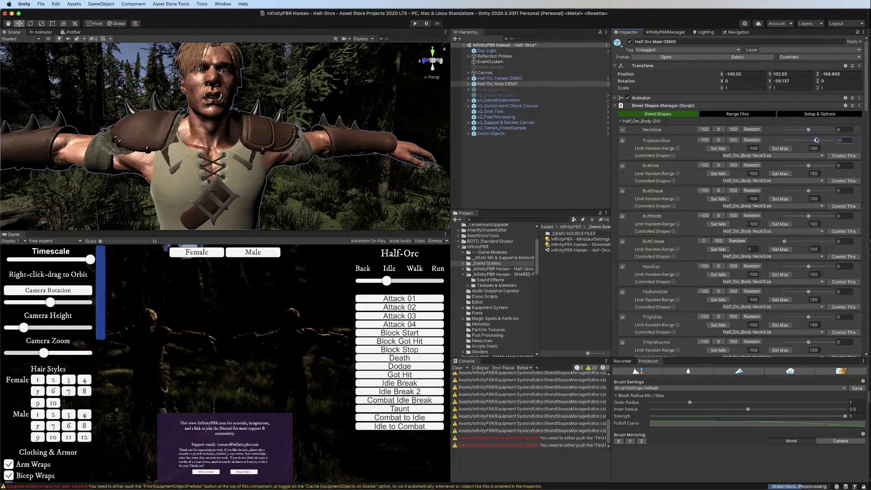
left_click(774, 149)
left_click(801, 141)
left_click(722, 148)
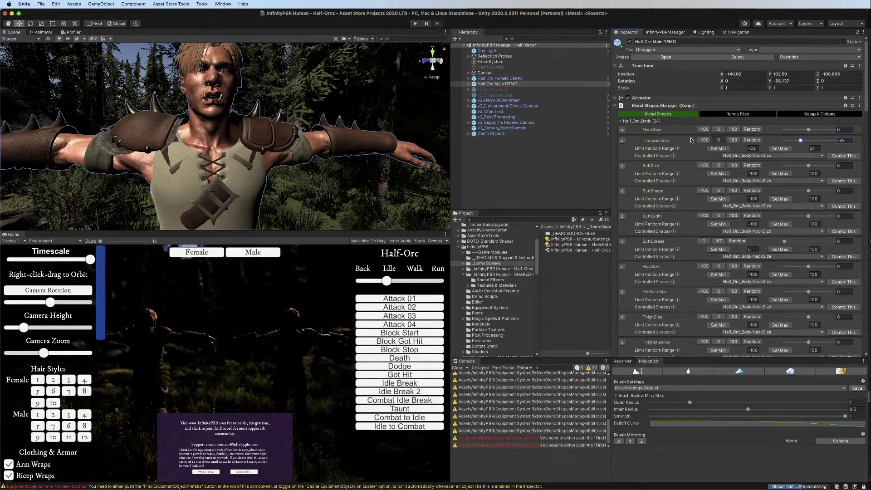
mouse_move(801, 140)
left_mouse_down()
mouse_move(862, 141)
mouse_move(809, 141)
left_mouse_up()
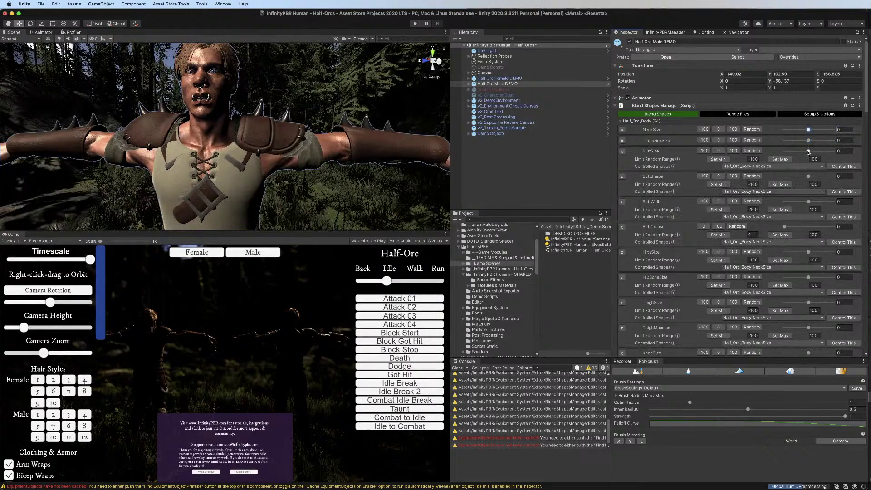
Adjust the ButtSize, FeetThickness and WaistWidth shapes to find their random range limits, and reset ChestSize to 0
left_click(808, 152)
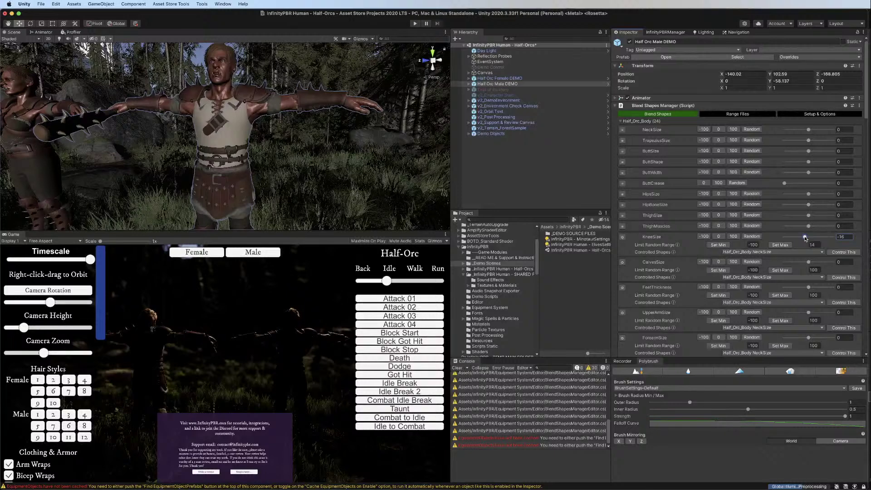
scroll(805, 236, "down", 5)
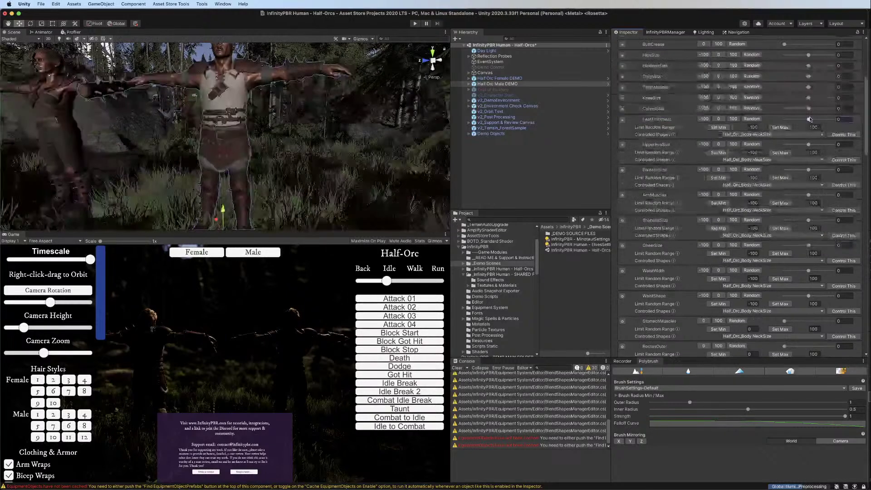
left_click_drag(810, 120, 807, 121)
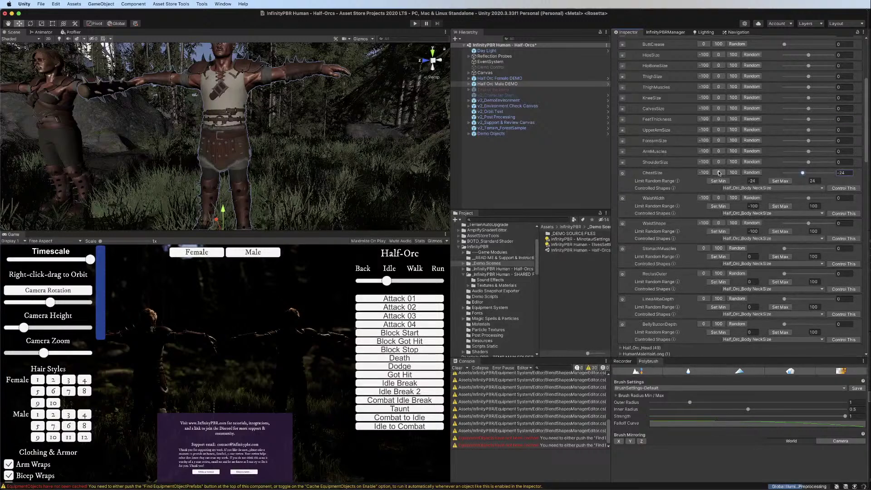
left_click(719, 173)
left_click_drag(809, 183, 804, 185)
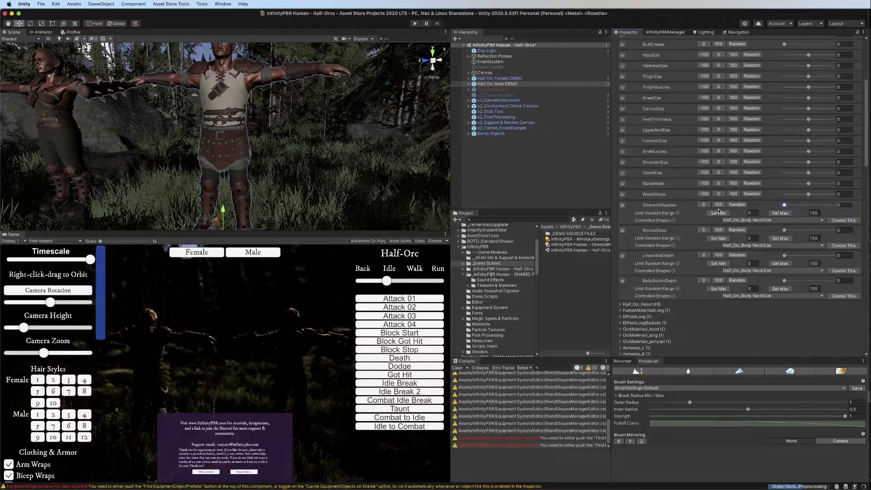
Collapse the range options of StomachMuscles, RectusOuter, LineaAlbaDepth and BellyButtonDepth, and close the Half_Orc_Body shape list
left_click(718, 212)
left_click(623, 205)
left_click(622, 216)
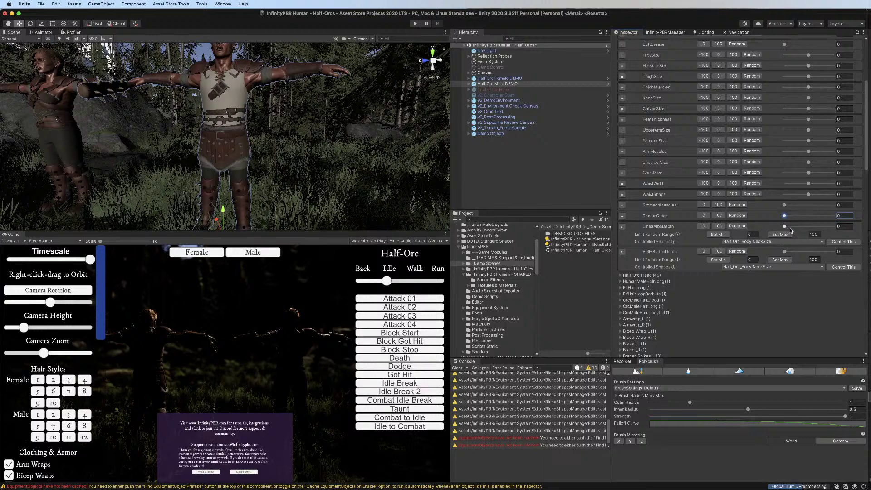
left_click(622, 227)
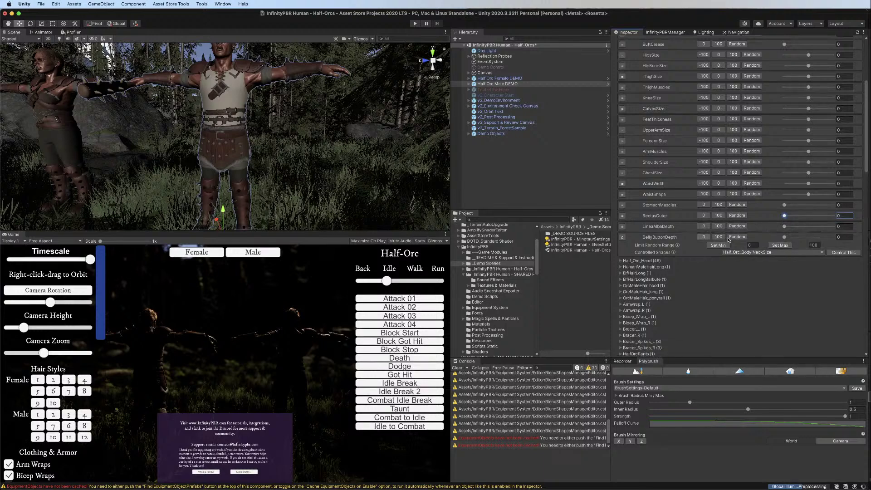
left_click(623, 237)
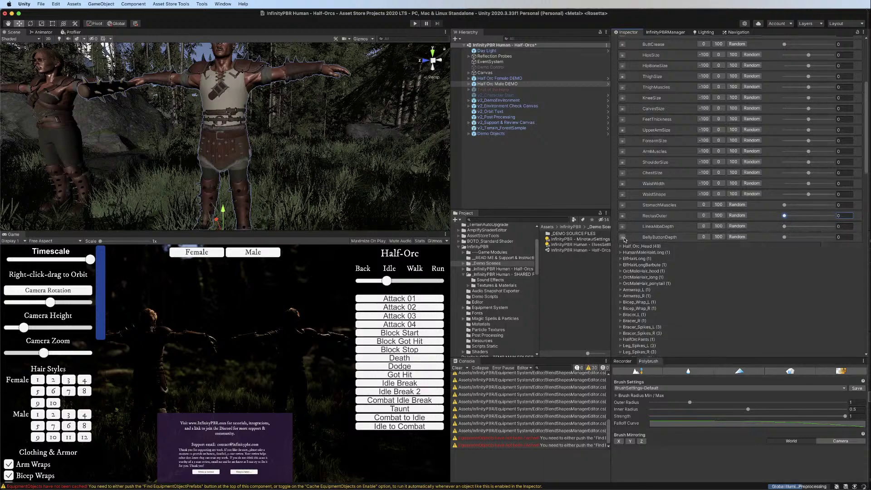
scroll(646, 227, "up", 10)
left_click(621, 121)
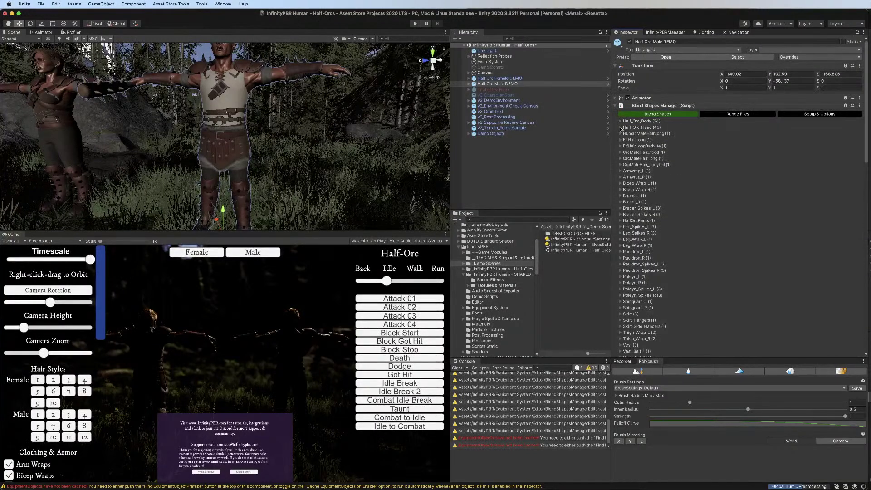
Expand the Half_Orc_Head shape list and frame the male's head up close in the Scene view
left_click(621, 127)
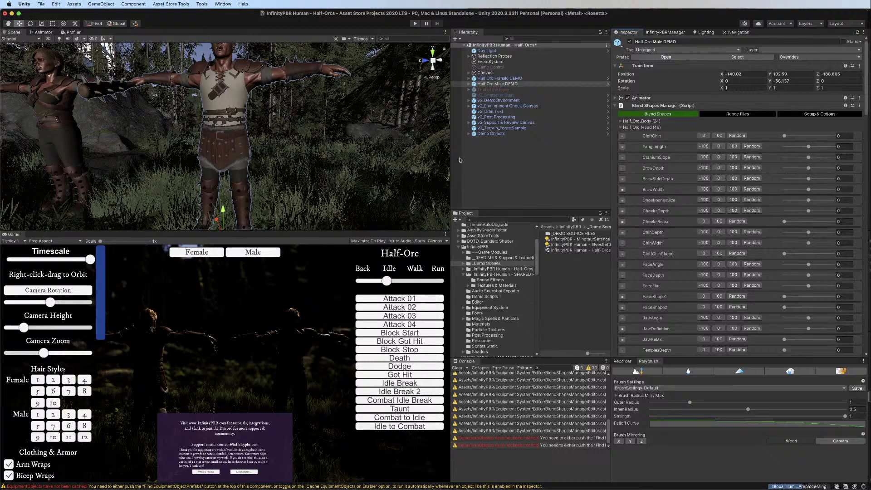
middle_click_drag(281, 124, 264, 151)
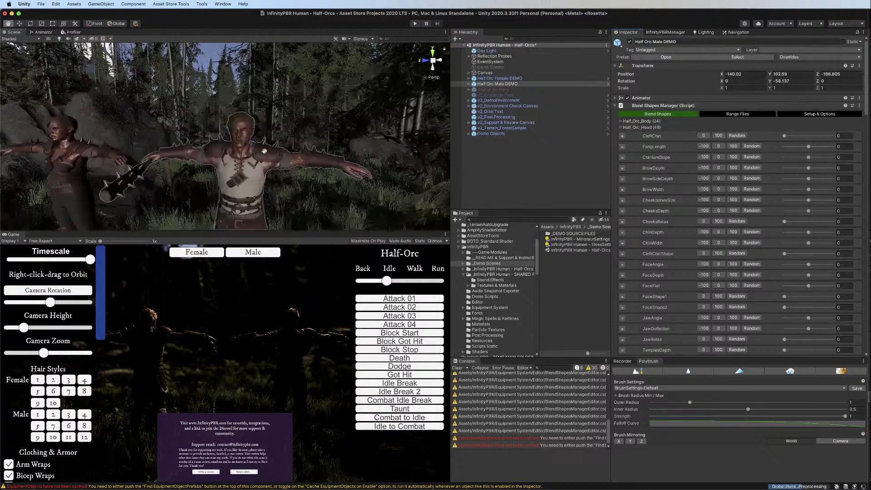
scroll(265, 155, "up", 5)
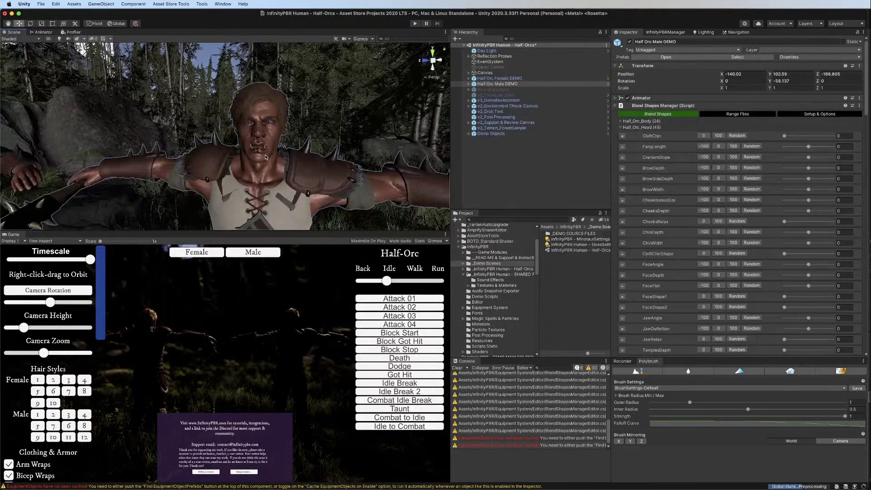
middle_click_drag(265, 158, 261, 127)
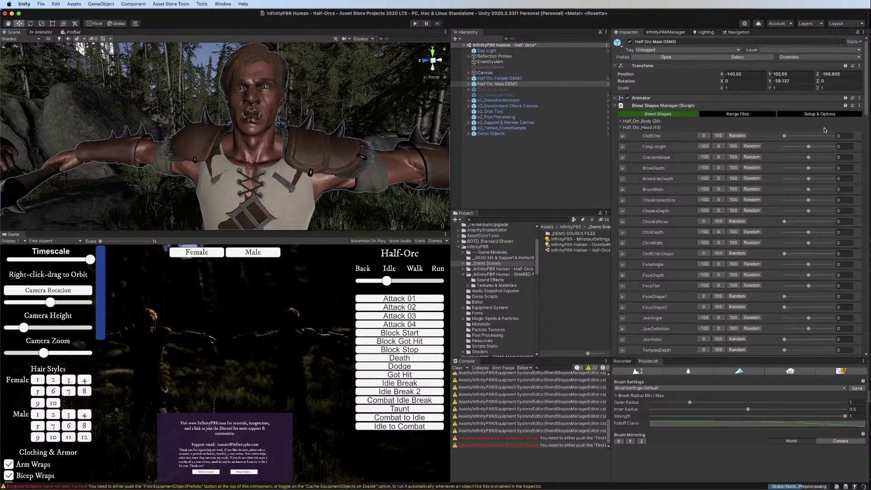
left_click(809, 136)
Expand the range options of the Half_Orc_Head shapes from EarlobeLength up through MouthHeight
scroll(713, 139, "down", 15)
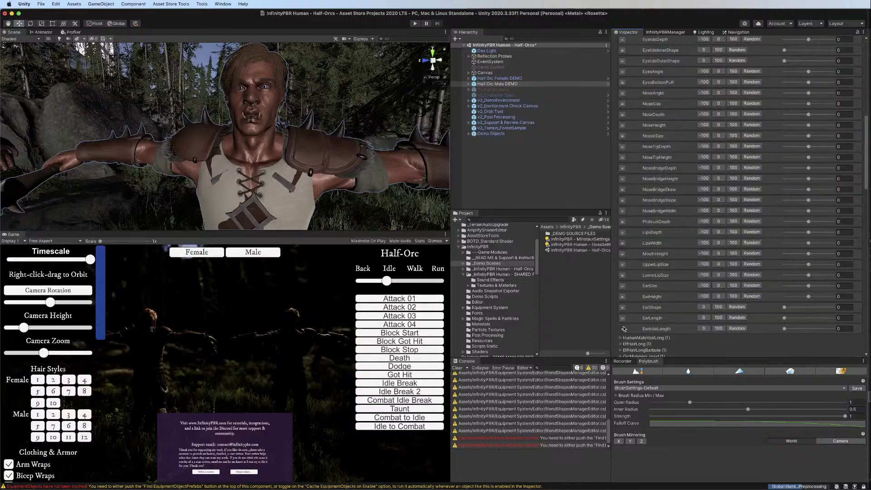
left_click(623, 329)
left_click(622, 319)
left_click(623, 308)
left_click(622, 297)
left_click(623, 286)
left_click(623, 276)
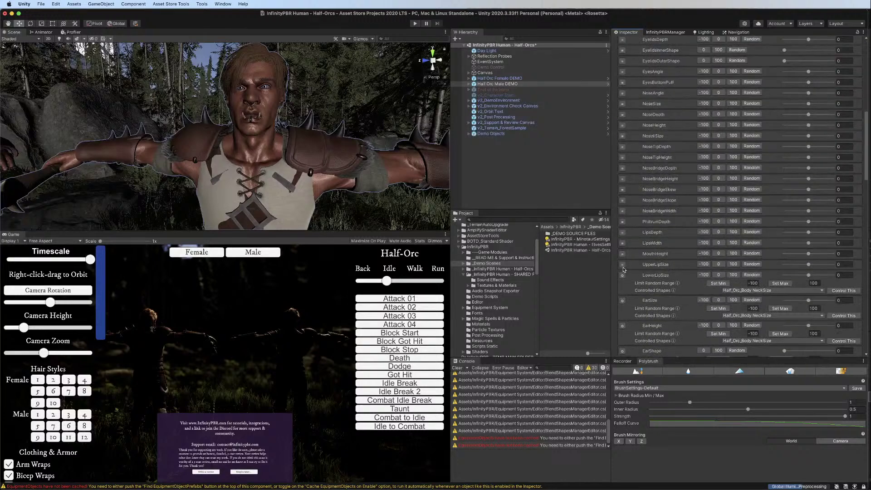
left_click(622, 264)
left_click(623, 254)
Expand the range options of the head shapes from LipsWidth up through NoseBridgeSlope
scroll(625, 272, "up", 3)
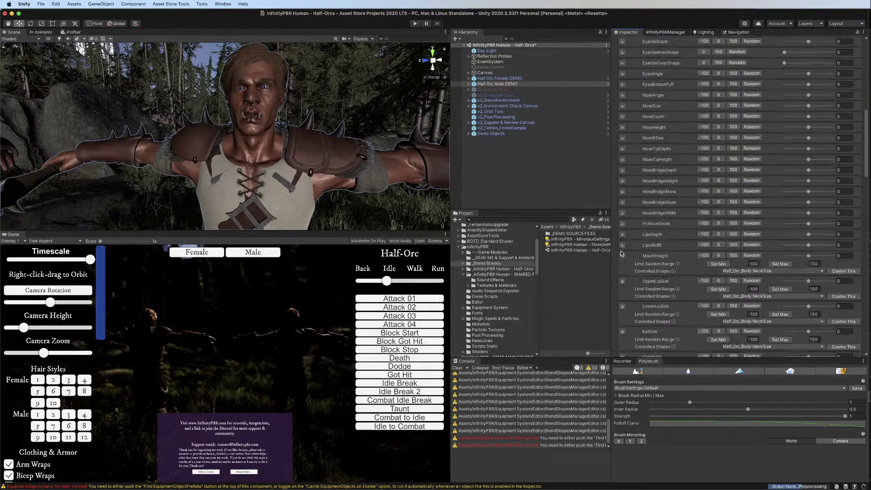
left_click(623, 302)
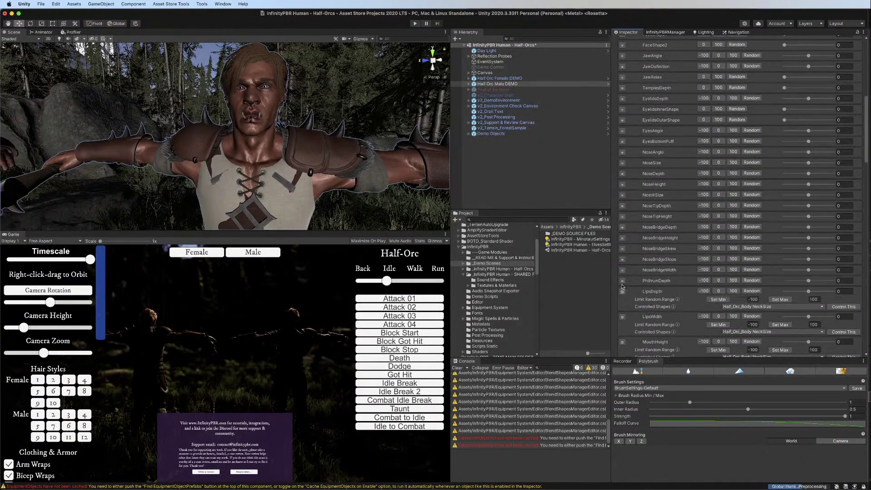
scroll(624, 277, "down", 1)
scroll(624, 274, "down", 1)
left_click(623, 277)
left_click(623, 266)
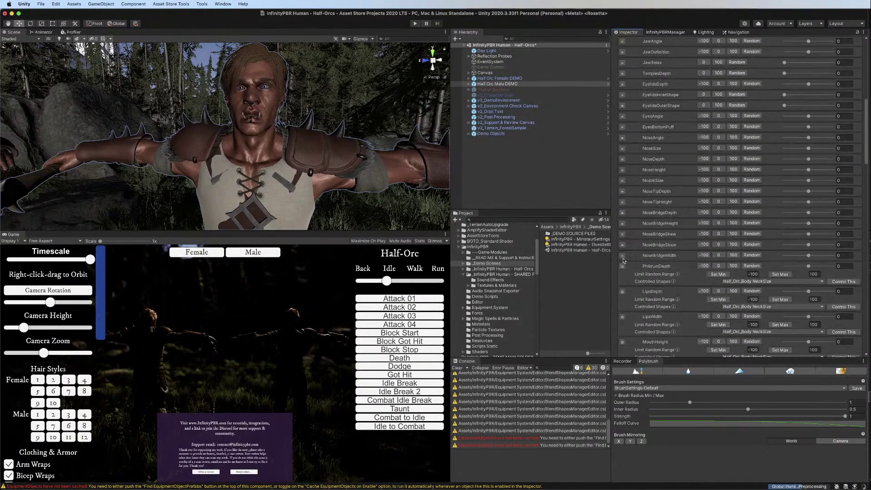
left_click(622, 255)
left_click(622, 244)
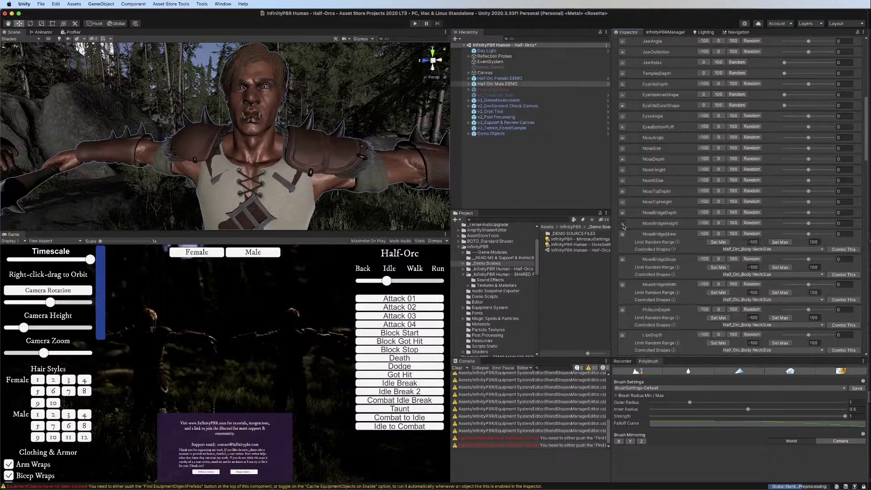
Expand the range options of the nose shapes from NoseBridgeSkew up through NoseDepth
left_click(622, 233)
left_click(623, 223)
left_click(623, 212)
left_click(622, 202)
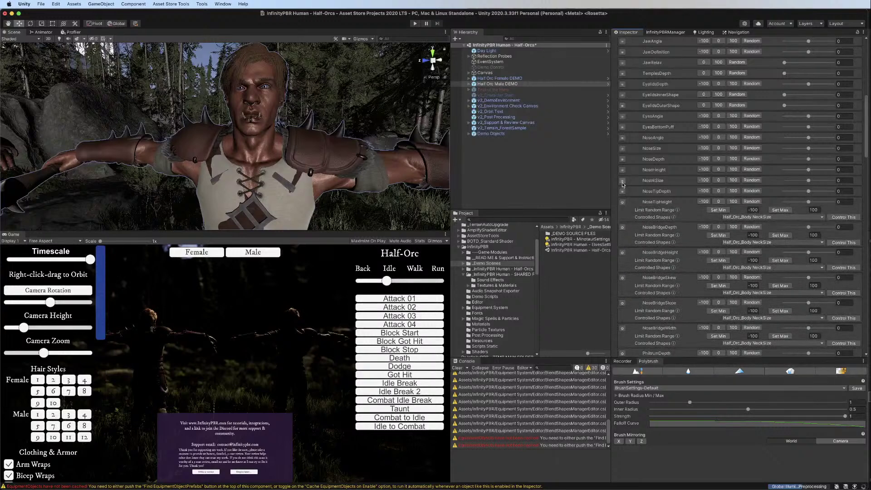
left_click(622, 191)
left_click(622, 180)
left_click(622, 170)
left_click(622, 159)
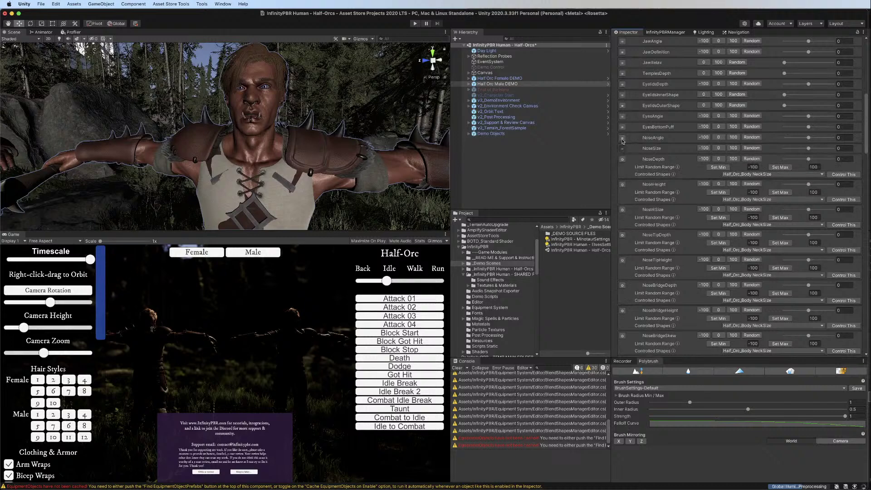
Expand the range options of the nose and eye shapes from NoseSize up through EyelidsDepth
left_click(623, 148)
left_click(622, 137)
left_click(623, 126)
left_click(623, 116)
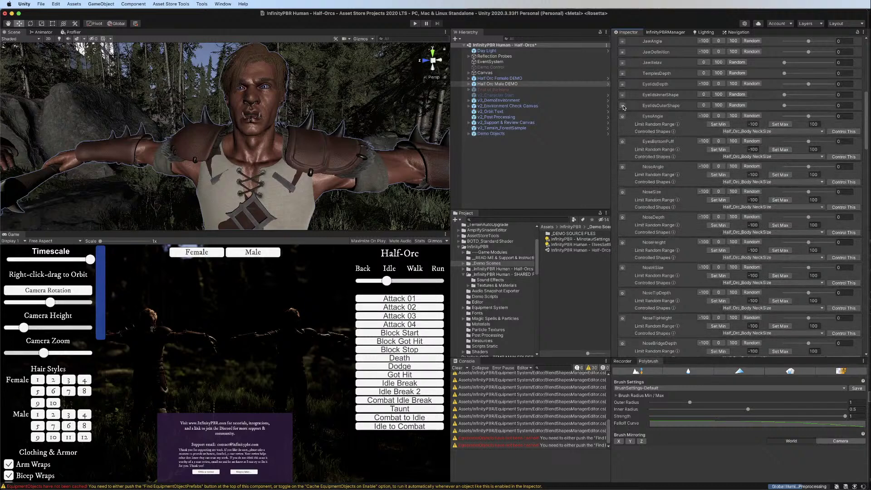
left_click(622, 105)
left_click(622, 95)
left_click(622, 84)
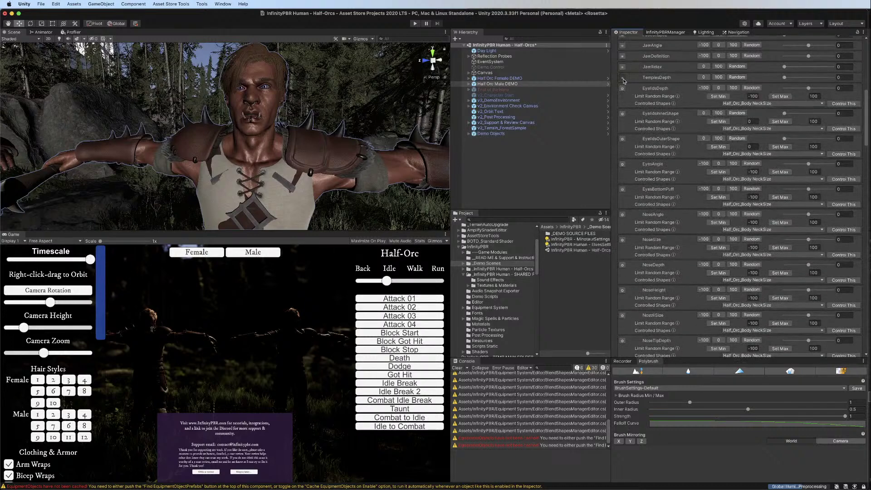
Expand the range options of the head shapes from TemplesDepth up through FaceAngle
left_click(623, 79)
left_click(623, 67)
left_click(622, 57)
left_click(623, 46)
scroll(648, 82, "up", 10)
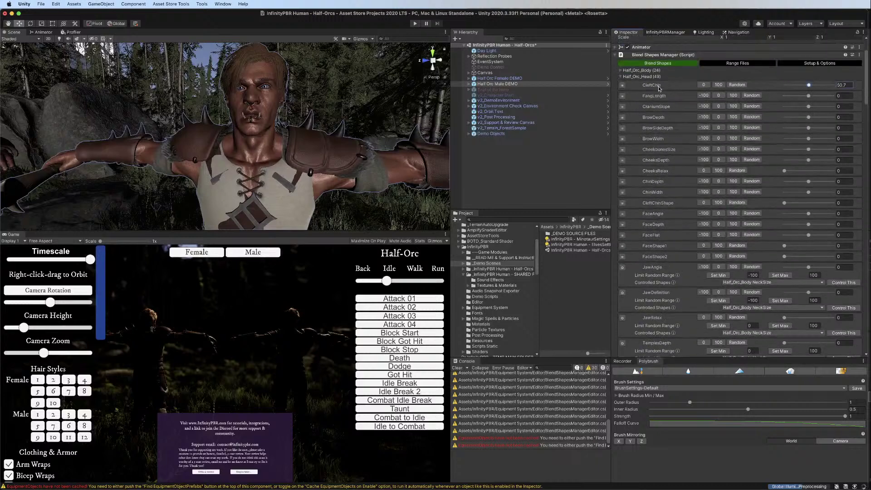
left_click(623, 256)
left_click(623, 245)
left_click(623, 233)
left_click(622, 222)
left_click(622, 211)
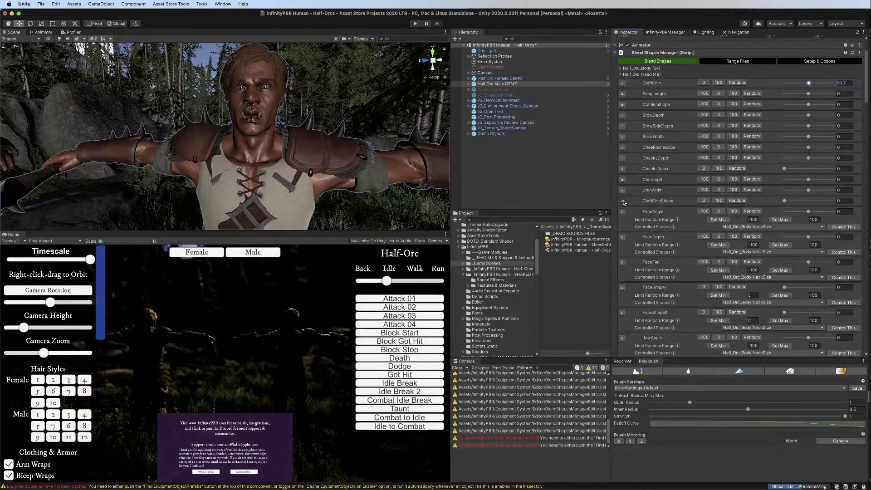
Expand the range options of the chin and cheek shapes from CleftChinShape up through CheekbonesSize
left_click(623, 201)
left_click(622, 190)
left_click(623, 179)
left_click(622, 168)
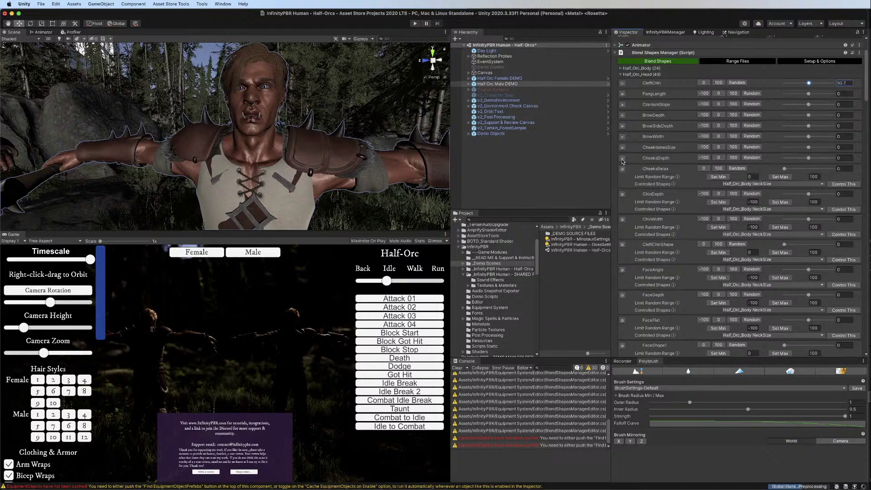
left_click(623, 158)
left_click(622, 147)
Expand the range options of the remaining head shapes from BrowWidth up through CleftChin
left_click(623, 136)
left_click(623, 126)
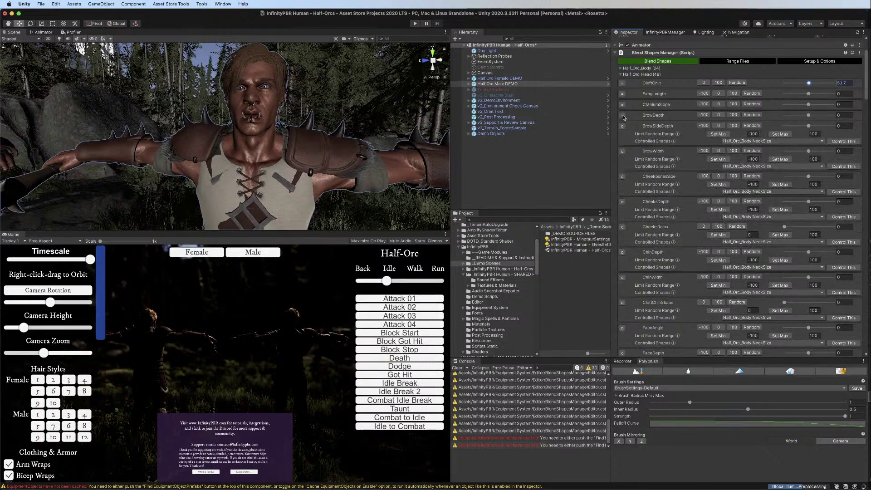
left_click(623, 115)
left_click(623, 105)
left_click(623, 93)
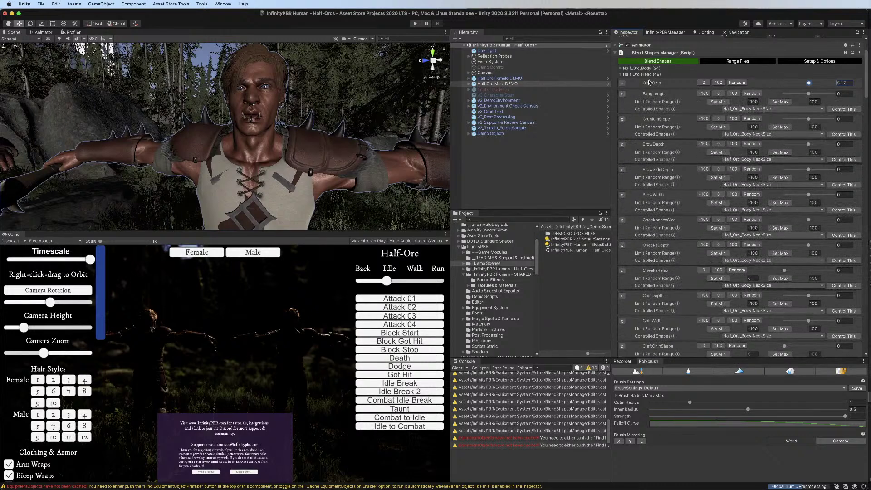
left_click(622, 83)
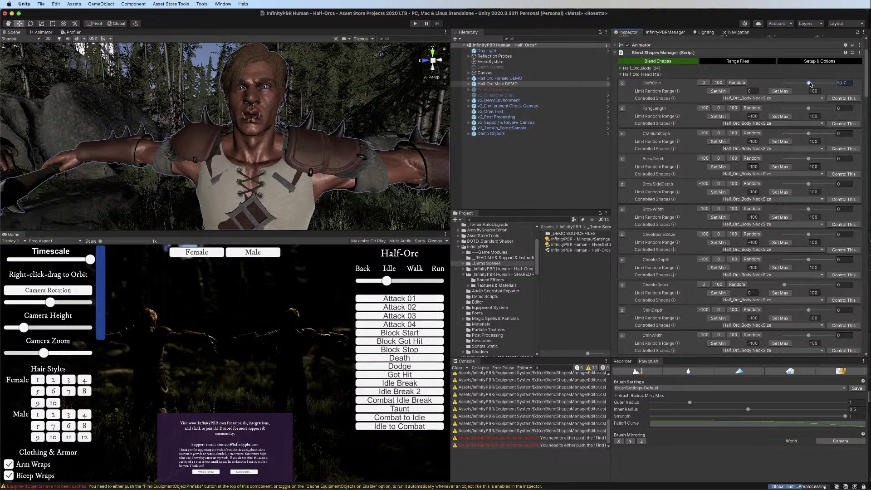
Limit CleftChin's random range maximum to the shape's current value and collapse its options
left_click(781, 91)
left_click(622, 84)
left_click(622, 84)
Adjust FangLength to a suitable maximum, store it as the random range limit, and reset and collapse the shape
left_click_drag(810, 94, 784, 94)
left_click(781, 101)
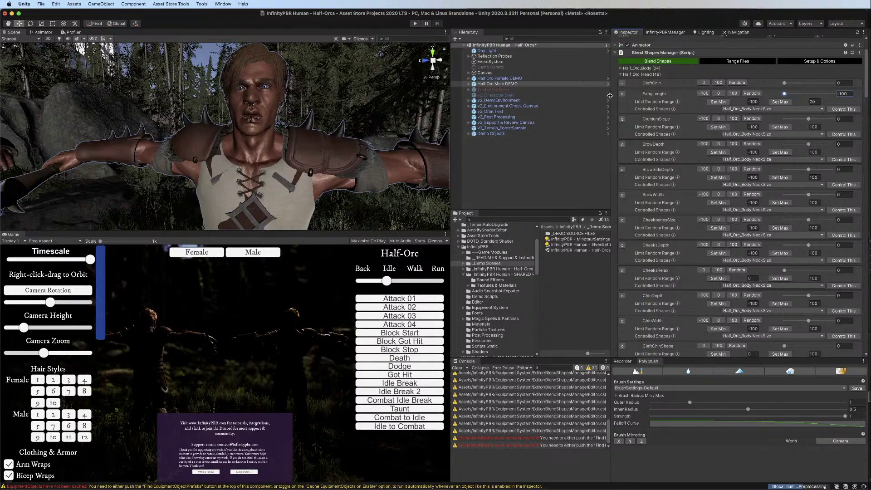
left_click(719, 93)
left_click(623, 94)
Work out sensible random range limits for CraniumSlope, leaving the shape at 0 with its options collapsed
left_click(810, 104)
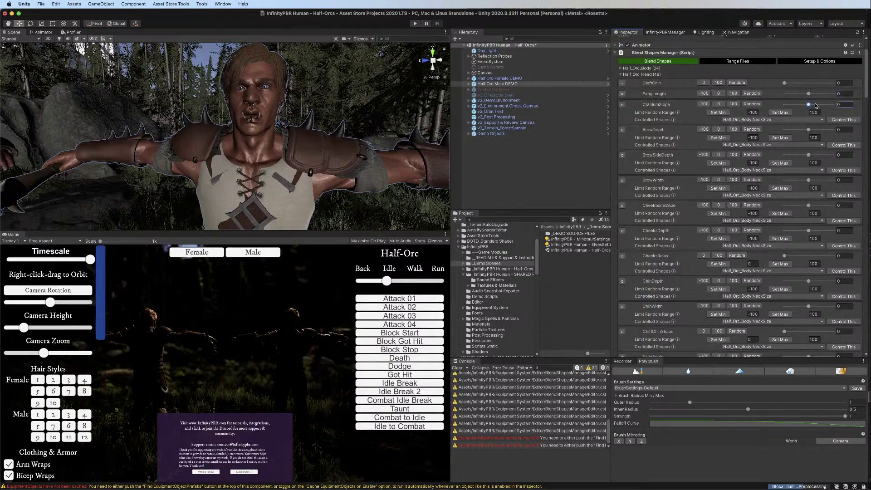
left_click_drag(818, 105, 814, 105)
left_click(622, 105)
left_click(623, 105)
Work out random range limits for the brow shapes, trying BrowDepth at 44 and BrowWidth in both directions
left_click(820, 115)
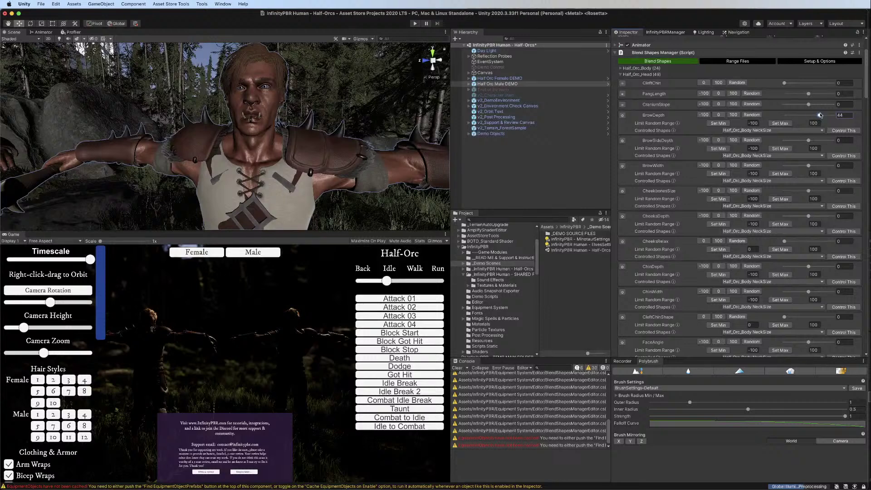
left_click(624, 115)
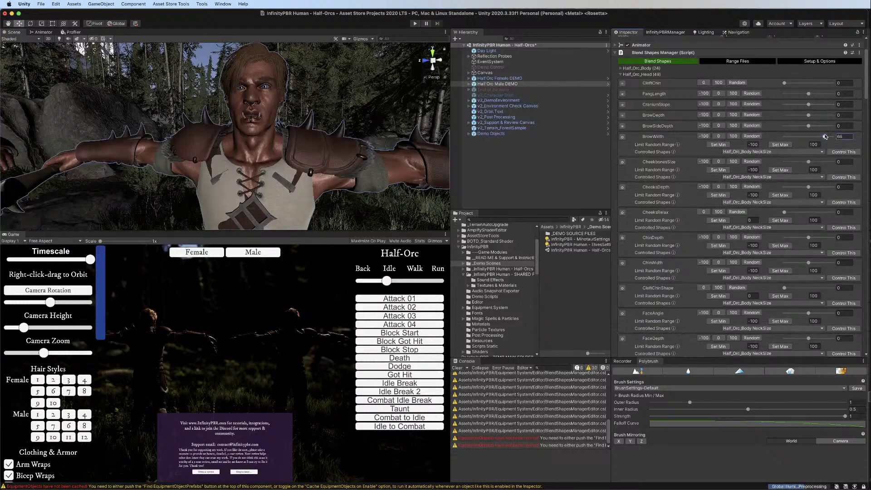
left_click_drag(826, 137, 805, 137)
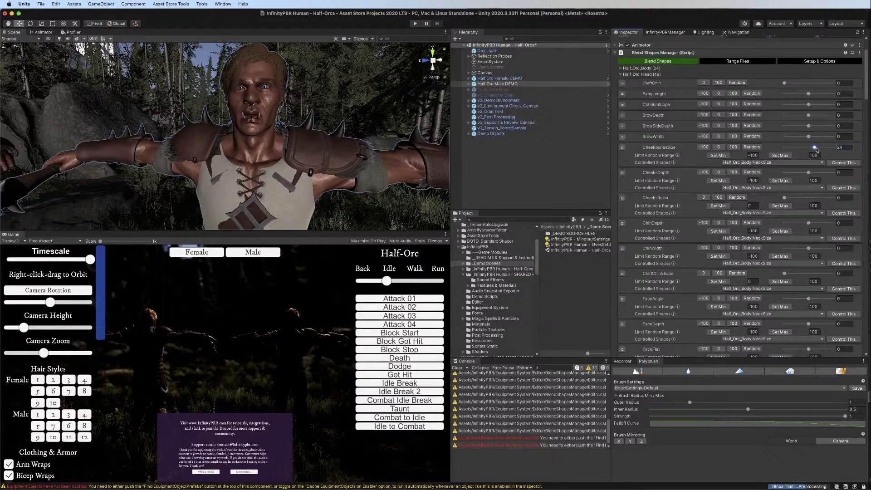
Reset CheekbonesSize to 0, collapse its options, and try the extent of the CheeksRelax shape
left_click(719, 147)
left_click(622, 147)
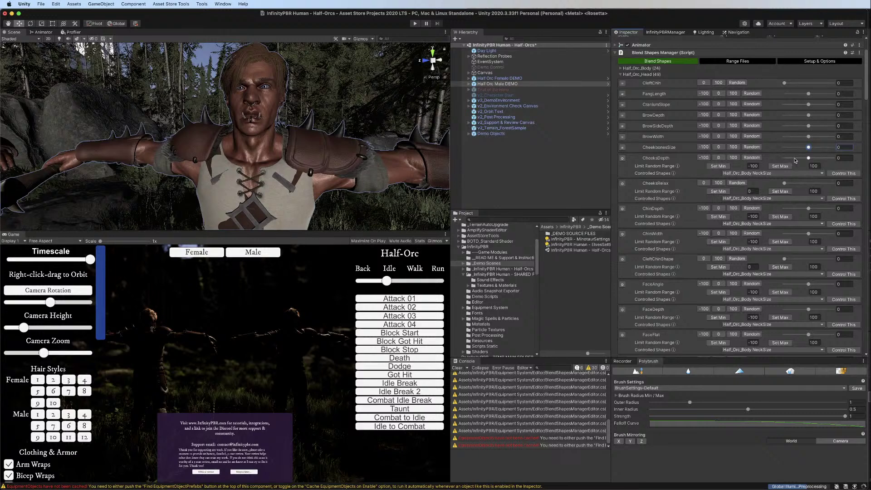
left_click_drag(794, 168, 867, 168)
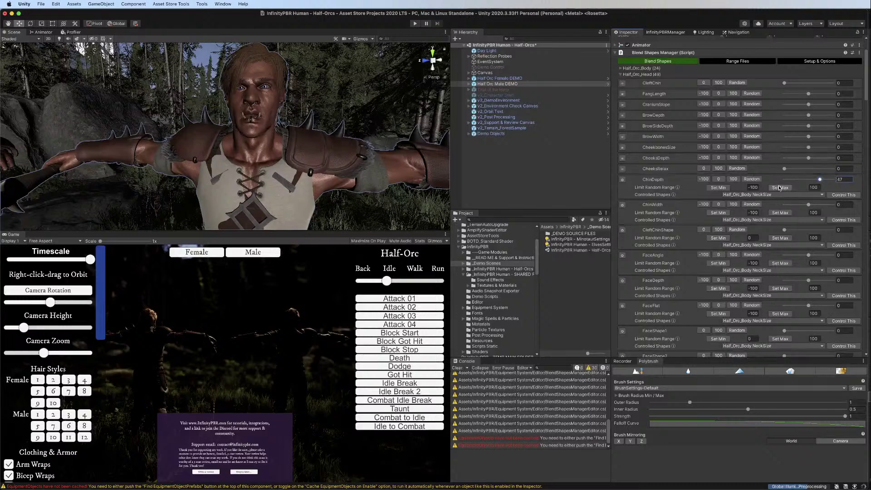
Set the random range maximum to 47 for ChinDepth and 57 for ChinWidth, and limit ChinWidth's minimum
left_click(784, 187)
left_click(808, 181)
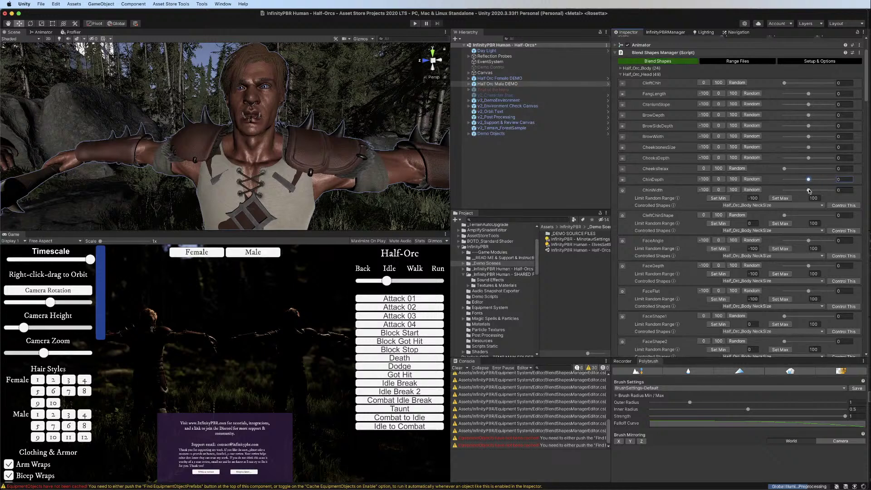
mouse_move(809, 190)
left_mouse_down()
mouse_move(831, 190)
mouse_move(823, 191)
left_mouse_up()
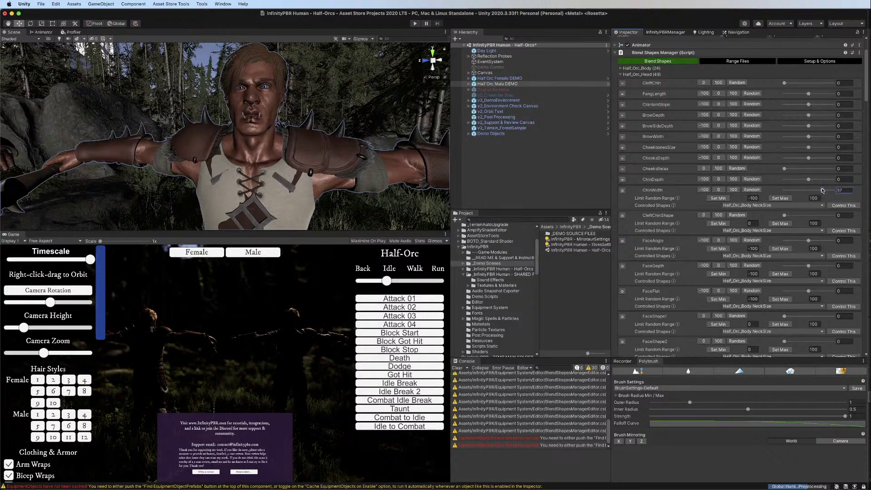
left_click(780, 198)
left_click(798, 190)
left_click(718, 199)
left_click(623, 190)
left_click(622, 191)
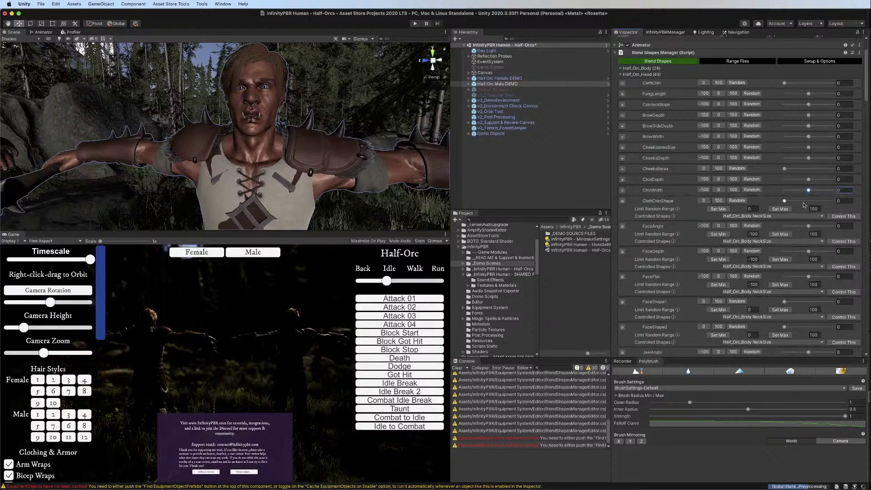
Set CleftChinShape's random range maximum to 0 and collapse its options
left_click(791, 200)
left_click(778, 209)
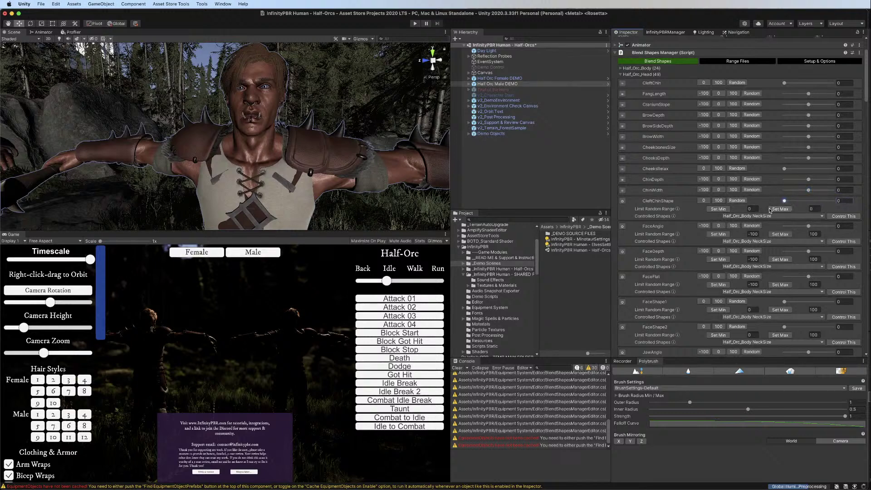
left_click(622, 201)
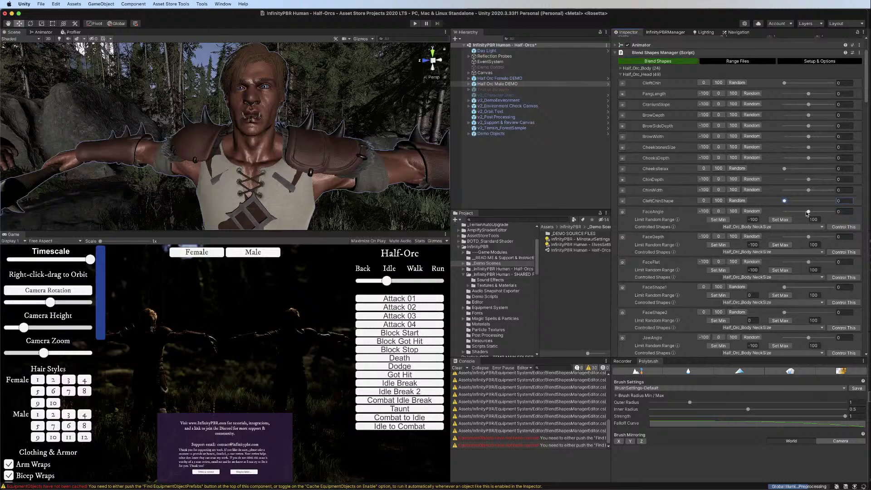
Limit FaceAngle's random range to a minimum of -36 and a maximum of 21, and reset the shape to 0
mouse_move(808, 212)
left_mouse_down()
mouse_move(743, 213)
mouse_move(819, 213)
mouse_move(792, 213)
mouse_move(800, 212)
left_mouse_up()
left_click(777, 221)
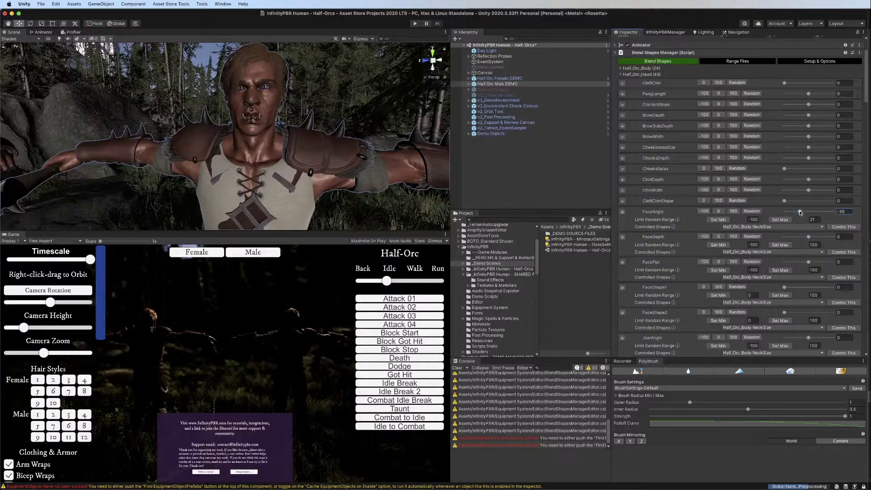
left_click(718, 219)
left_click(622, 212)
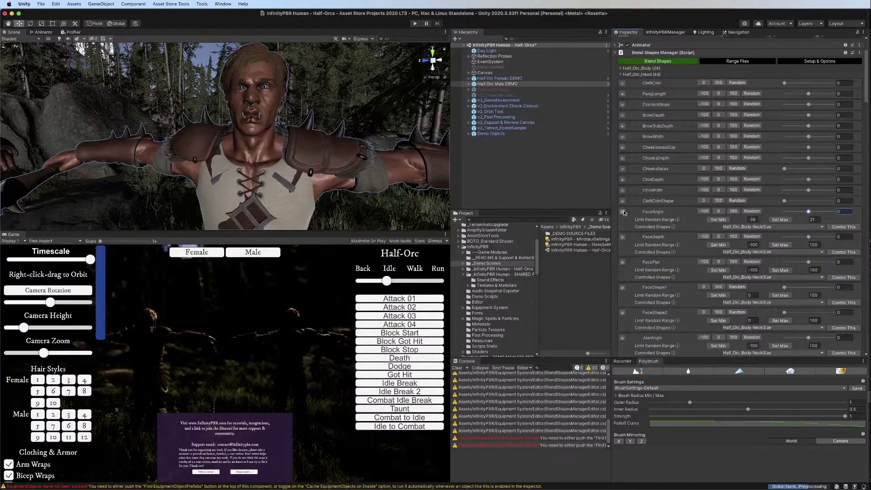
Check FaceAngle's limited range with several random values, then return it to 0 and collapse its options
left_click(752, 211)
left_click(752, 211)
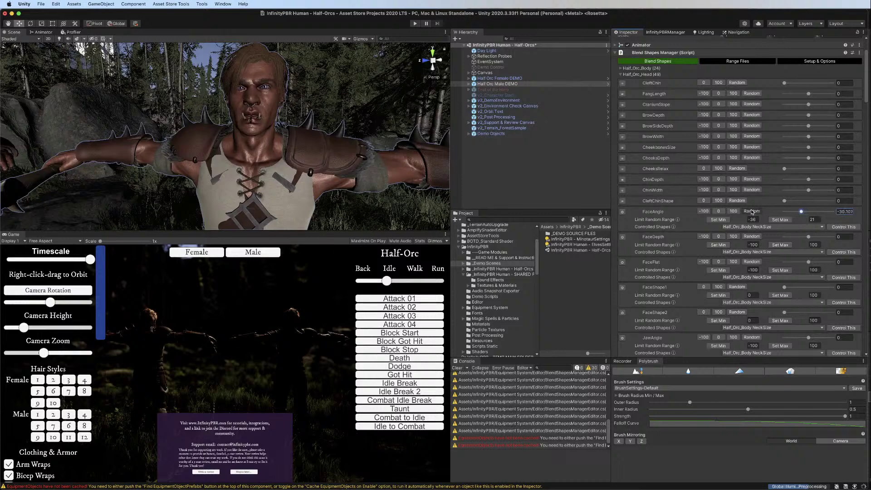
left_click(752, 211)
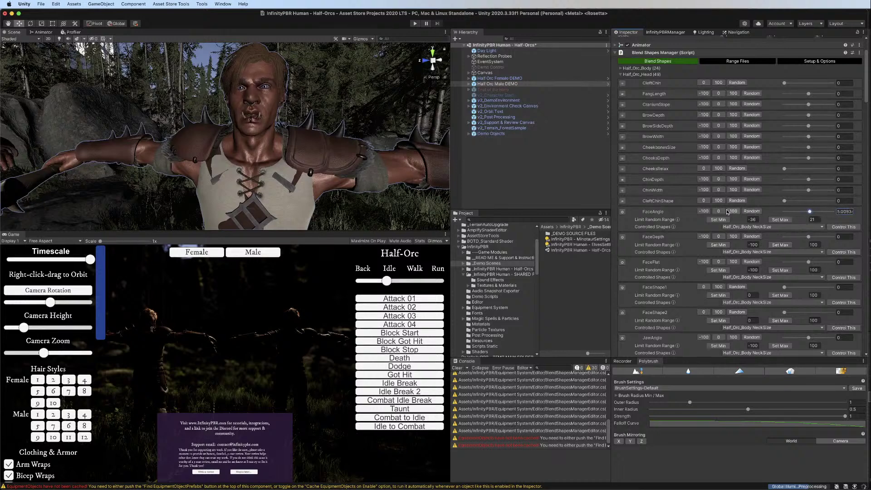
left_click(623, 212)
left_click(623, 212)
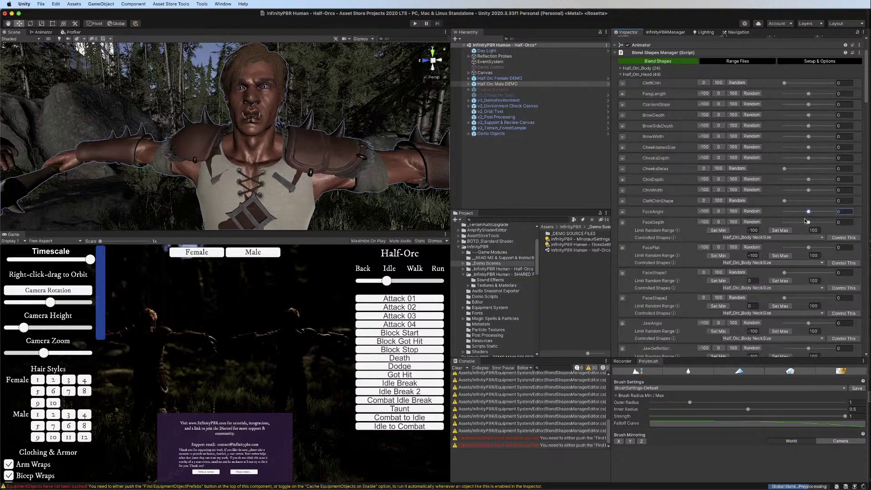
Set FaceDepth's random range maximum and minimum from slider positions, then reset it to 0 and collapse its options
mouse_move(807, 221)
left_mouse_down()
mouse_move(814, 222)
mouse_move(802, 223)
left_mouse_up()
left_click(775, 230)
left_click(717, 230)
left_click(719, 222)
left_click(623, 222)
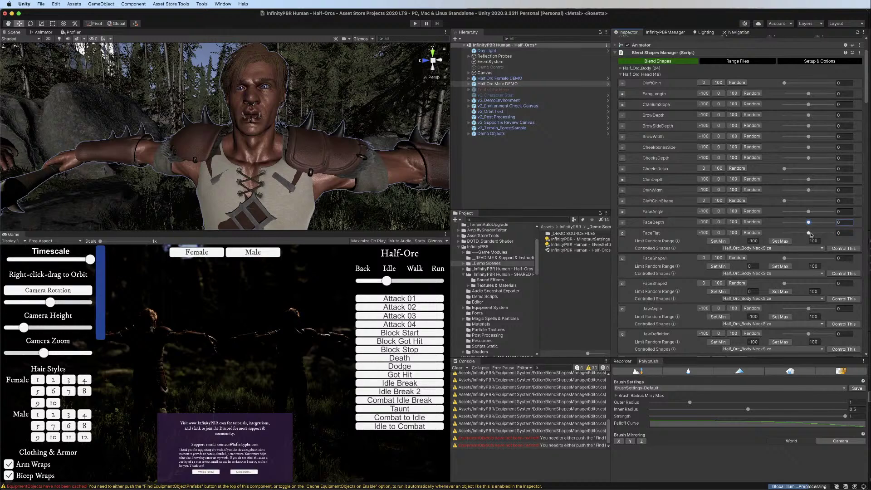
Set FaceFlat's random range maximum and minimum from slider positions, then reset it to 0 and collapse its options
mouse_move(810, 234)
left_mouse_down()
mouse_move(826, 233)
mouse_move(802, 235)
left_mouse_up()
left_click(791, 241)
left_click(719, 241)
left_click(719, 232)
left_click(622, 233)
Set FaceShape1's random range maximum to 69 and reset the shape to 0
mouse_move(791, 244)
left_mouse_down()
mouse_move(868, 243)
mouse_move(783, 246)
left_mouse_up()
left_click_drag(865, 245, 791, 247)
left_click(780, 251)
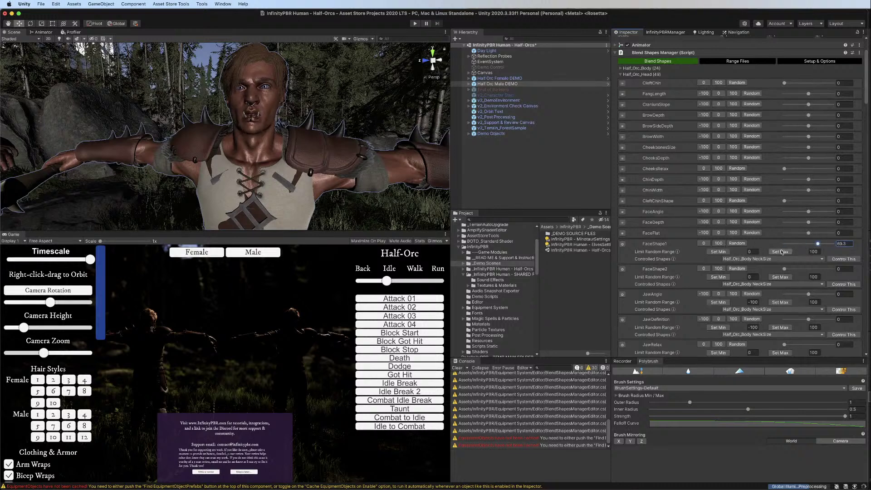
left_click(704, 243)
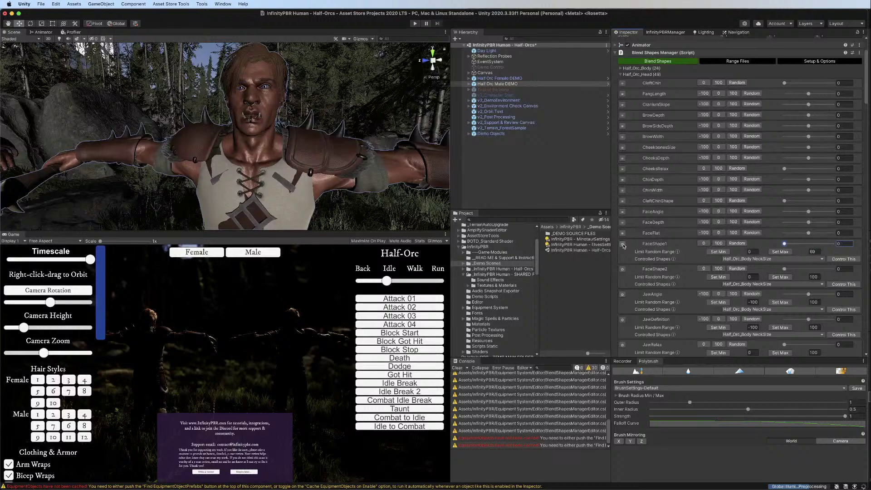
Try the full extent of FaceShape2 and set its random range maximum to 66
left_click_drag(785, 269, 834, 269)
left_click_drag(776, 270, 815, 270)
left_click_drag(815, 270, 817, 269)
Raise FaceFlat, FaceDepth, FaceAngle and CleftChinShape to 100 and inspect the combined face from another angle
left_click_drag(808, 233, 835, 232)
left_click_drag(808, 222, 834, 222)
left_click_drag(808, 211, 834, 212)
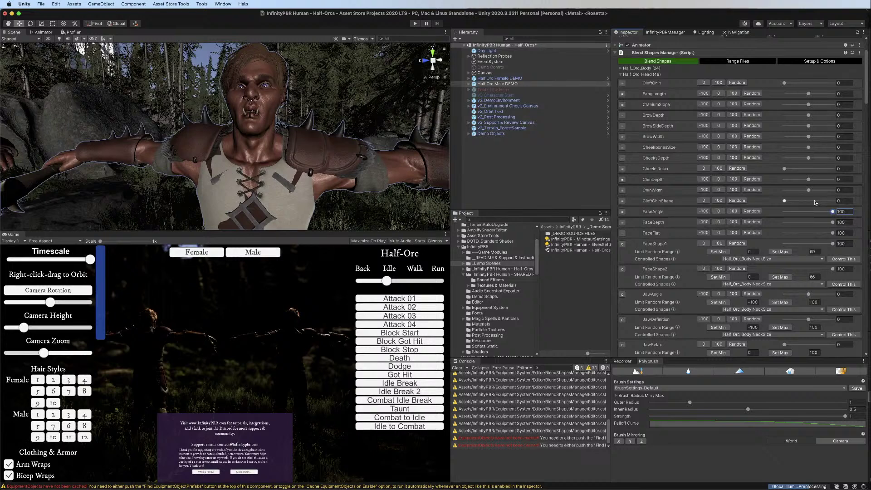
left_click_drag(815, 202, 835, 201)
left_click_drag(253, 130, 270, 145, "alt")
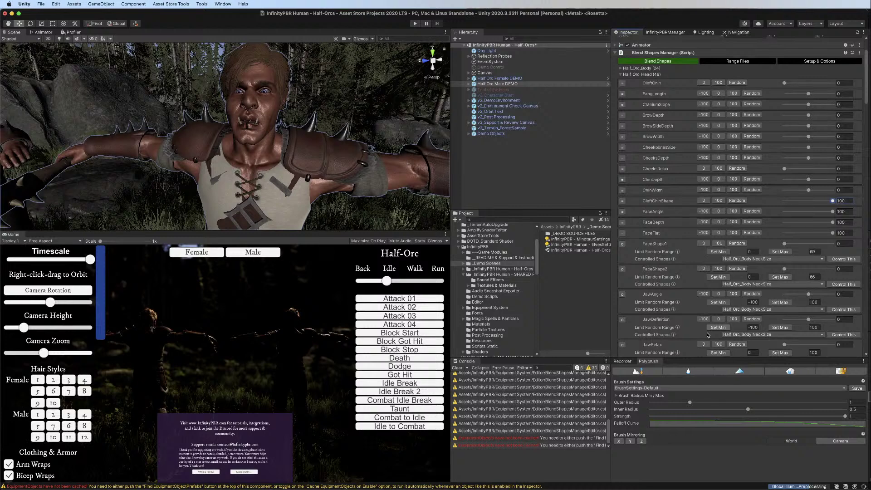
Reset CleftChinShape, FaceAngle, FaceDepth and FaceFlat to 0 and collapse the FaceShape1 and FaceShape2 options
left_click(705, 201)
left_click(718, 211)
left_click(718, 222)
left_click(719, 233)
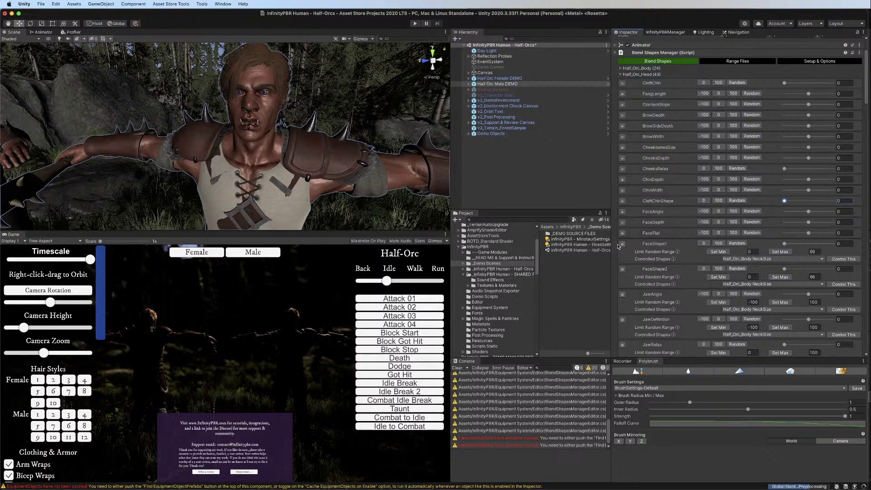
left_click(622, 244)
Limit the random ranges of JawAngle and JawDefinition from slider positions, then reset both to 0 and collapse them
left_click_drag(810, 266, 807, 264)
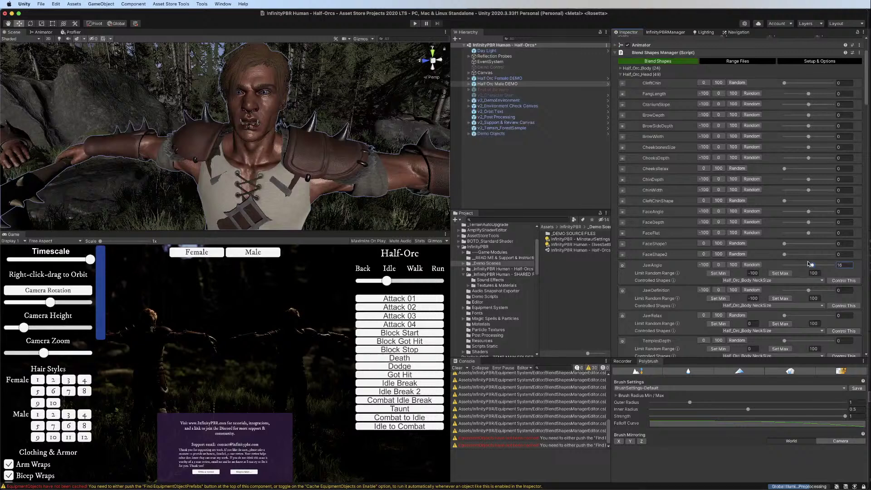
left_click(780, 273)
mouse_move(788, 275)
left_mouse_down()
mouse_move(833, 275)
mouse_move(802, 277)
left_mouse_up()
left_click(789, 282)
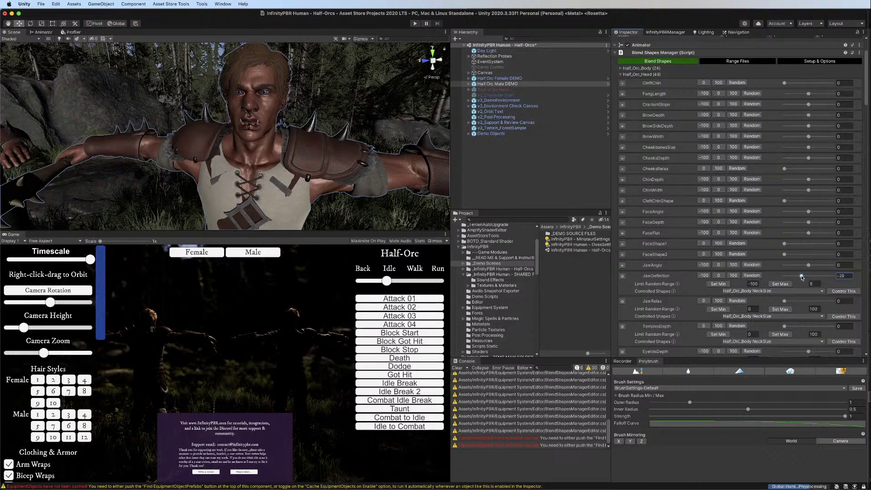
left_click(719, 276)
left_click(622, 276)
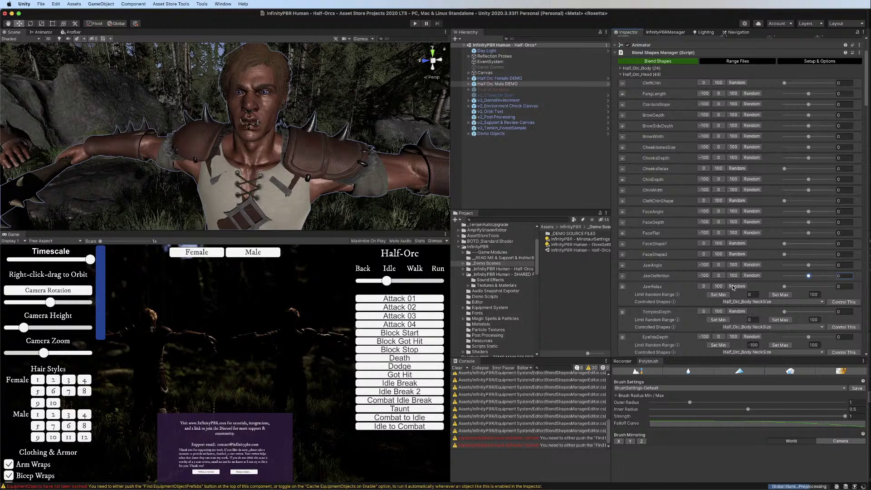
Try a random JawRelax value, set the shape back to 0 and collapse its options
left_click(733, 286)
left_click(842, 287)
type("0")
left_click(623, 287)
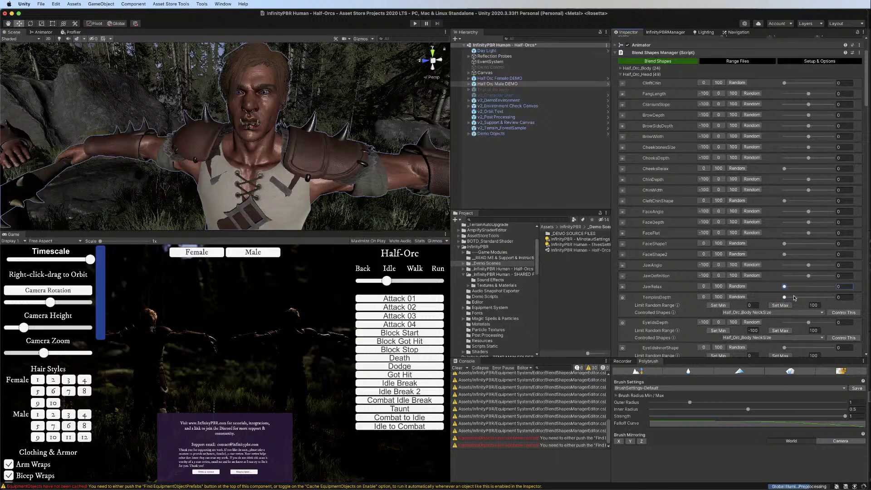
Limit the random range of EyelidsDepth to -29 to 17 and EyesAngle to -21 to 27, collapsing the finished temple and eye shapes
left_click(787, 306)
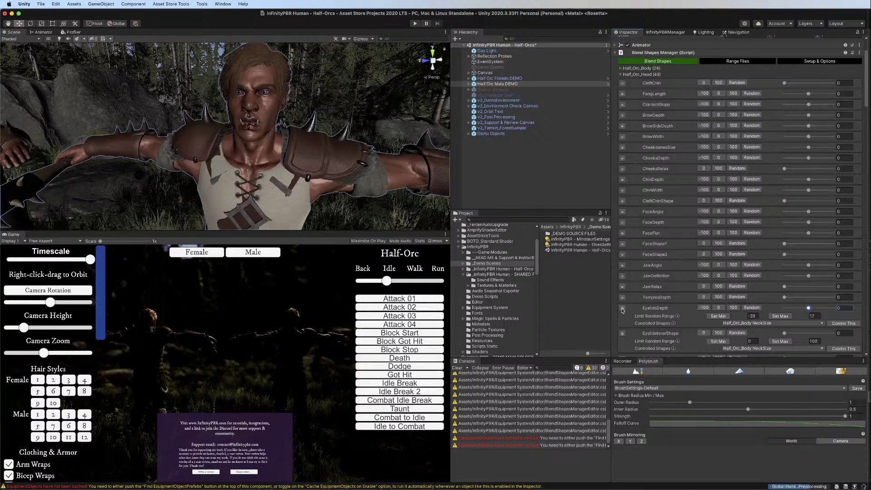
left_click(622, 308)
left_click_drag(784, 319, 838, 319)
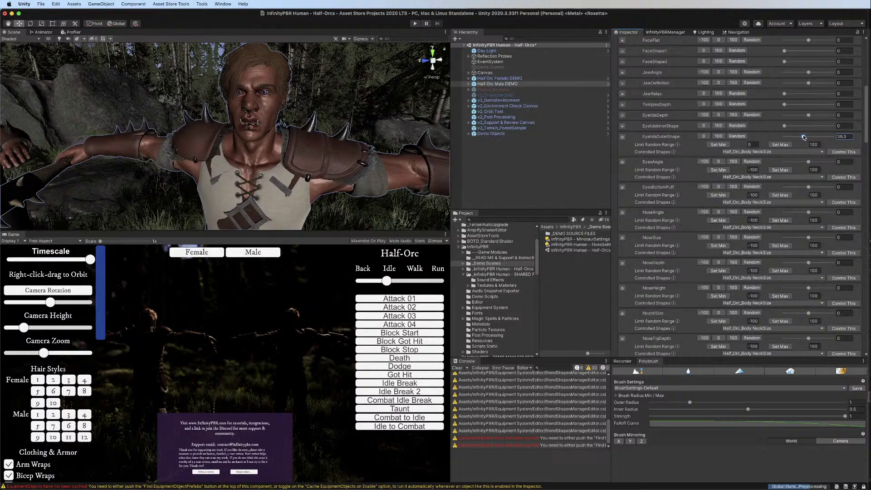
mouse_move(803, 135)
left_mouse_down()
mouse_move(783, 138)
mouse_move(815, 148)
left_mouse_up()
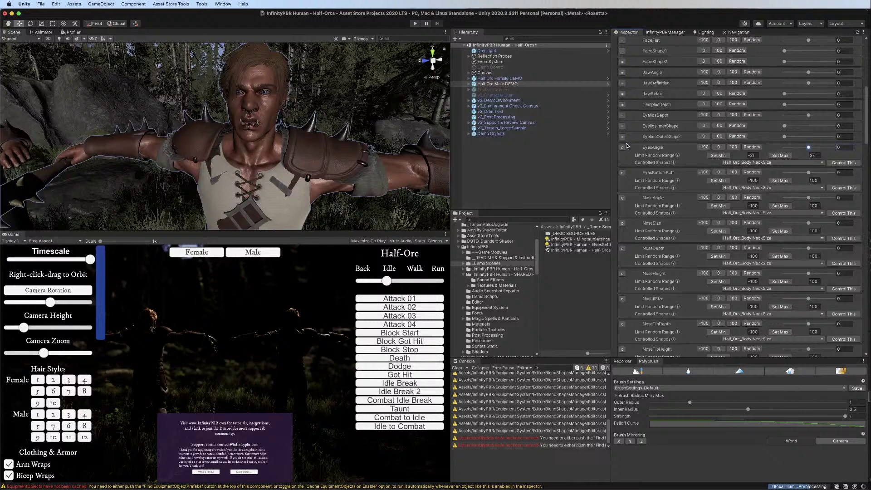
left_click(624, 147)
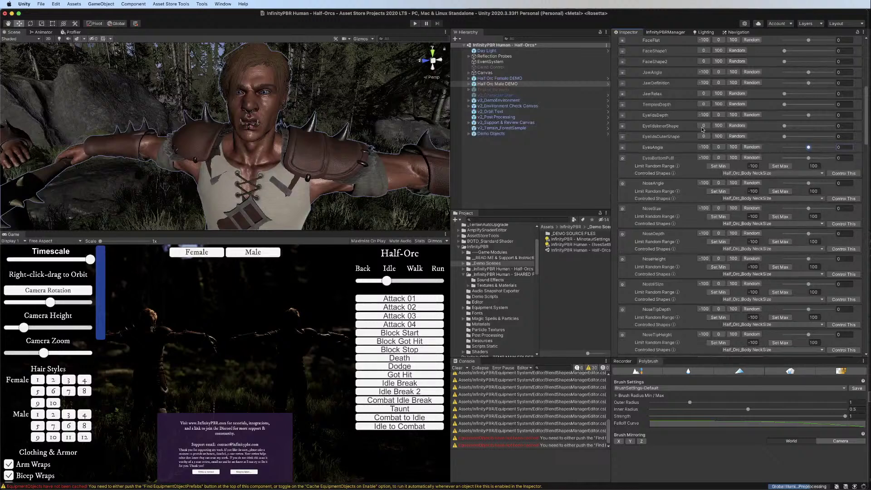
Fine-tune the smoothness of the 14 half-orc male and female skin materials, save, and reselect Half Orc Male DEMO
left_click(259, 110)
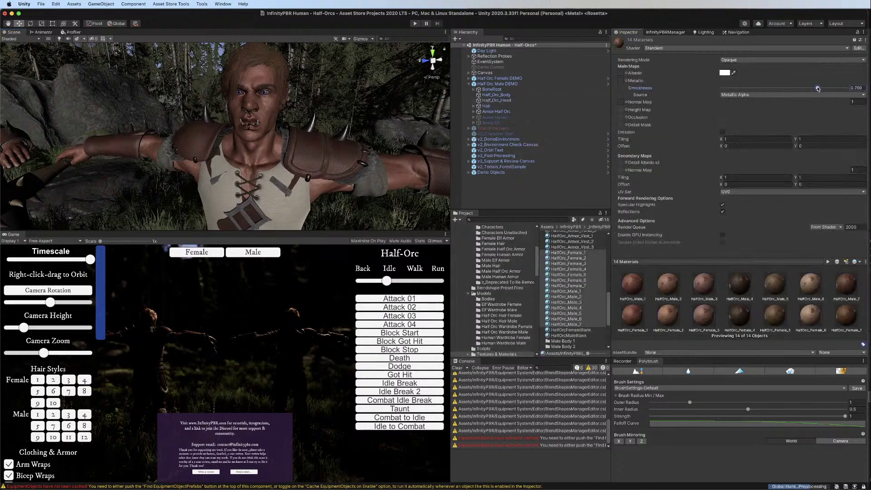
left_click_drag(818, 89, 816, 88)
key("super+s")
left_click(500, 84)
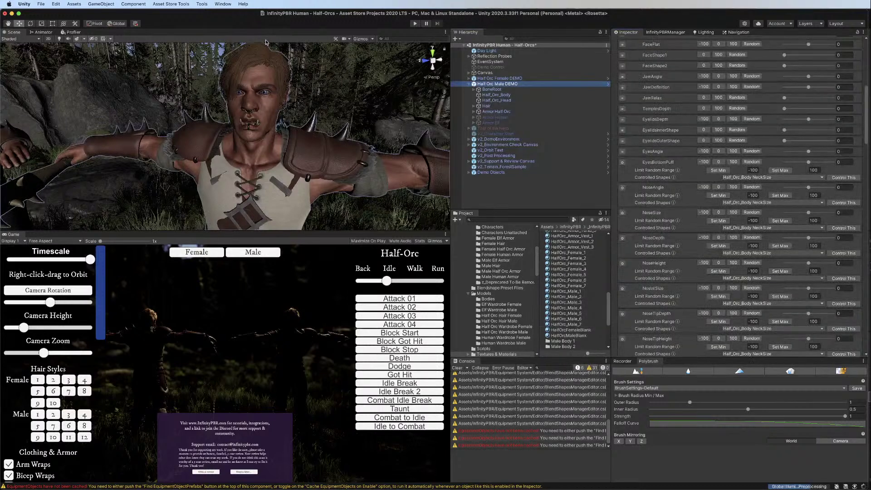
left_click(60, 40)
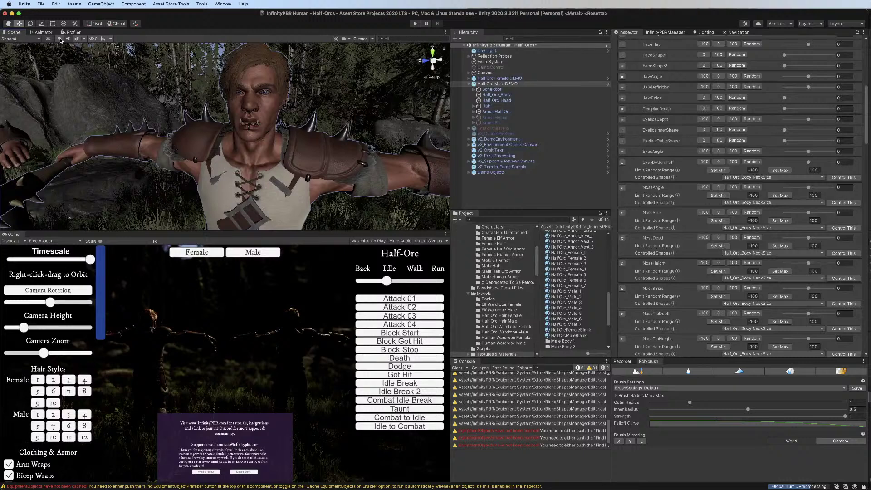
Adjust EyesBottomPuff and NoseAngle to limit their random ranges, then reset both to 0 and collapse them
left_click_drag(808, 162, 812, 163)
left_click(719, 162)
left_click(622, 163)
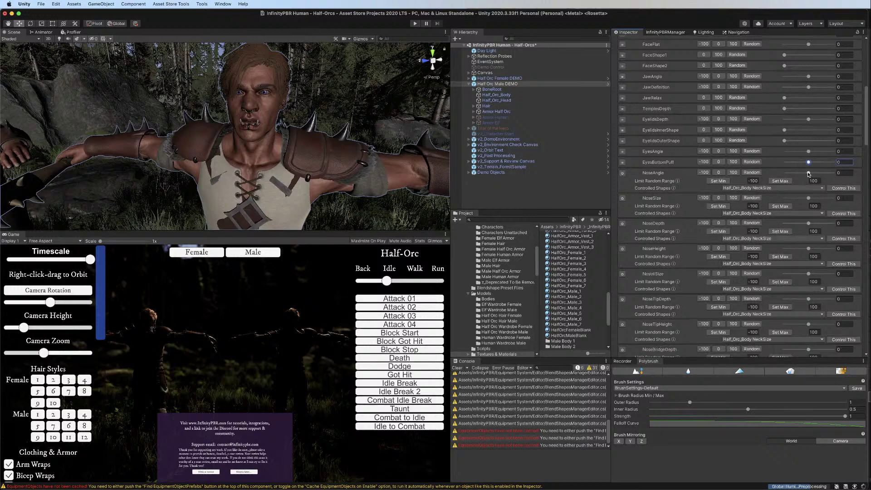
left_click_drag(808, 173, 815, 172)
left_click(719, 173)
left_click(623, 173)
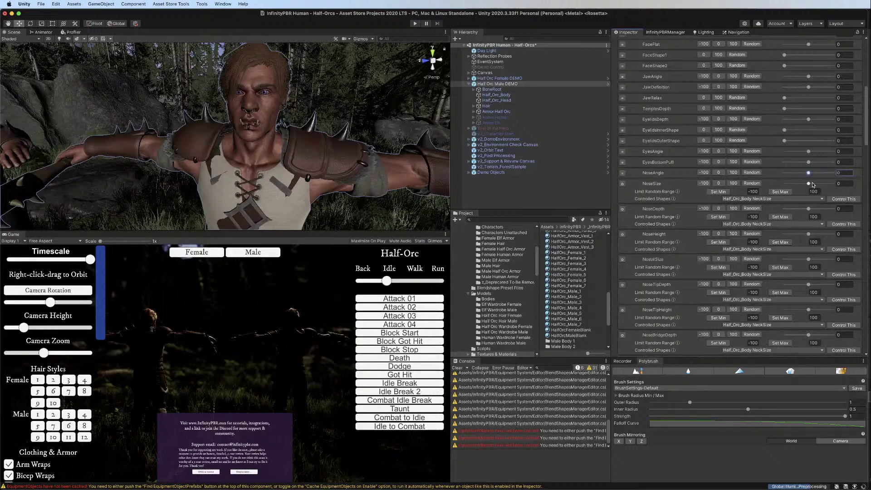
Set NoseSize's random maximum to 21 and its minimum from a negative slider position, then reset it to 0 and collapse it
left_click_drag(813, 184, 799, 184)
left_click(781, 192)
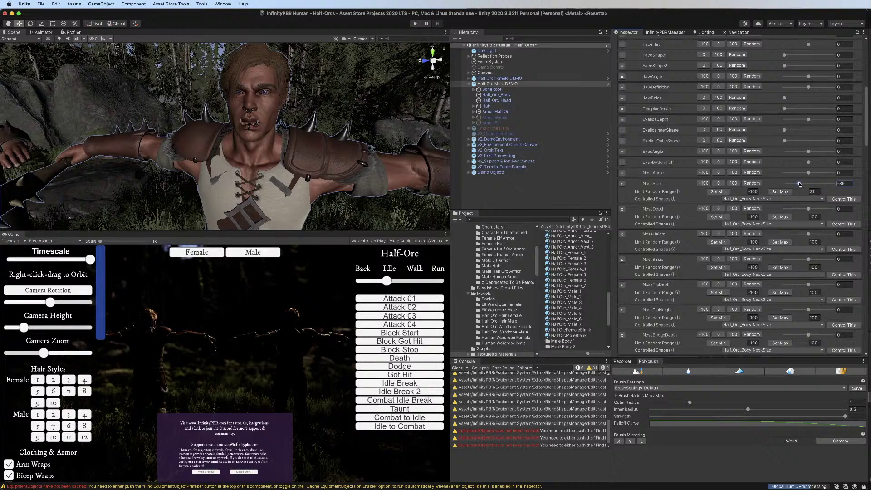
left_click(718, 191)
left_click(718, 184)
left_click(622, 184)
Limit NoseDepth's random range to -24 to 27, then reset the shape to 0 and collapse its options
left_click_drag(809, 194, 802, 196)
left_click(780, 202)
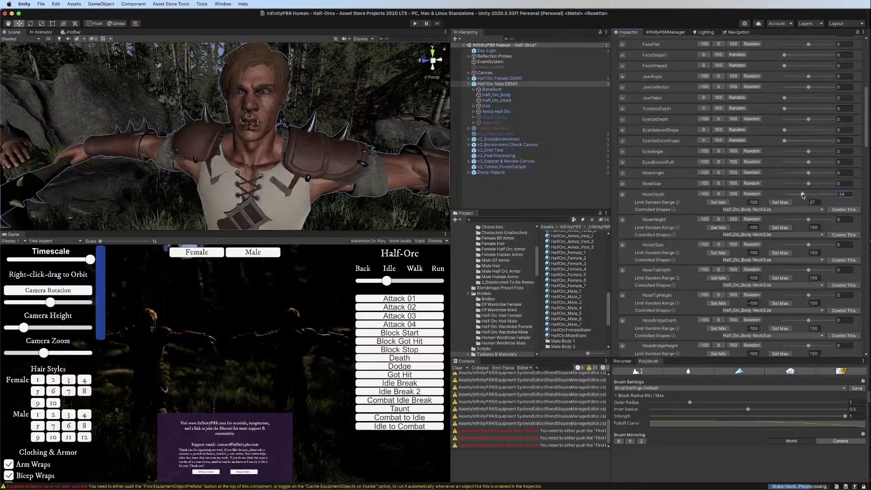
left_click(718, 203)
left_click(718, 194)
left_click(622, 194)
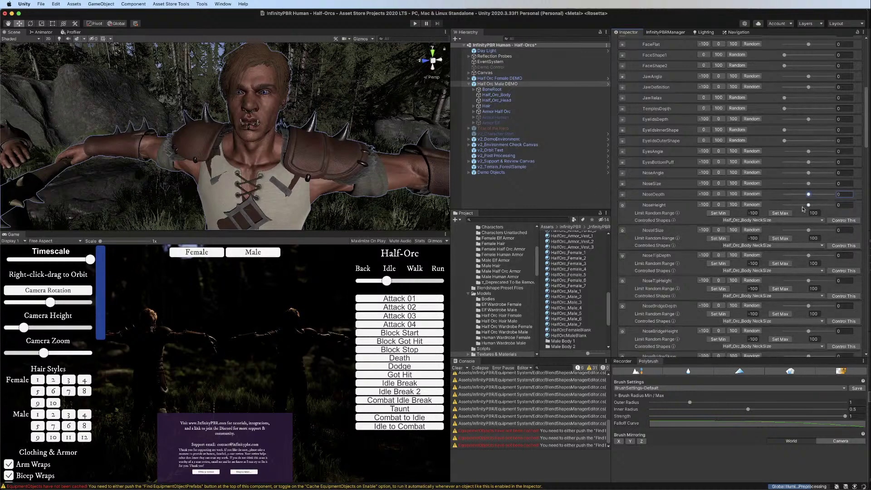
Limit the random ranges of NoseHeight and the nostril size shape from slider positions, then reset both to 0 and collapse them
left_click_drag(809, 205, 806, 205)
left_click(719, 214)
left_click(621, 206)
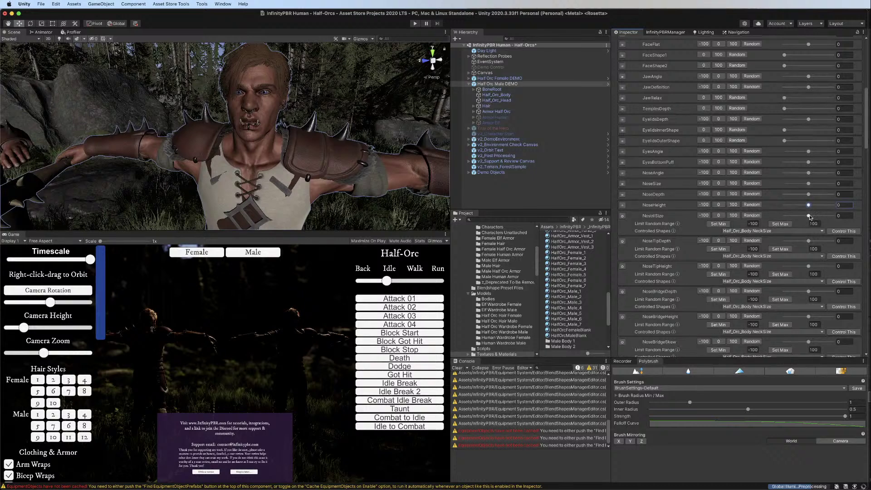
mouse_move(809, 216)
left_mouse_down()
mouse_move(816, 217)
mouse_move(805, 216)
left_mouse_up()
left_click(781, 223)
left_click(718, 224)
left_click(718, 215)
left_click(622, 216)
Set NoseTipDepth's random maximum to 24 and its minimum from a negative slider position, then reset it to 0 and collapse it
left_click_drag(809, 227, 814, 226)
left_click(780, 234)
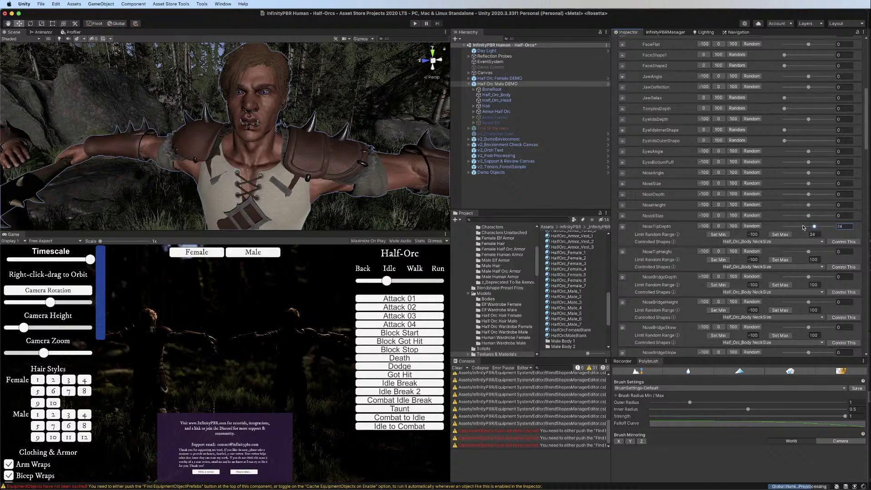
left_click(803, 227)
left_click(718, 235)
left_click(719, 225)
left_click(622, 227)
Limit NoseTipHeight's random minimum and maximum from slider positions, then reset the shape and collapse its options
mouse_move(811, 237)
left_mouse_down()
mouse_move(822, 238)
mouse_move(798, 238)
mouse_move(823, 248)
mouse_move(813, 248)
left_mouse_up()
left_click(781, 245)
left_click(718, 245)
left_click(623, 237)
left_click(622, 239)
Set NoseBridgeDepth's random minimum from a negative slider position, then reset the shape to 0 and collapse it
left_click(803, 248)
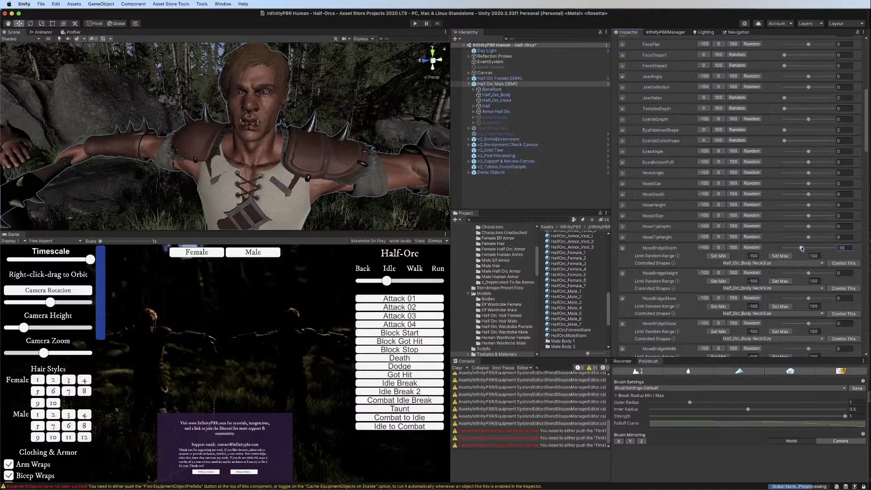
left_click_drag(806, 248, 803, 248)
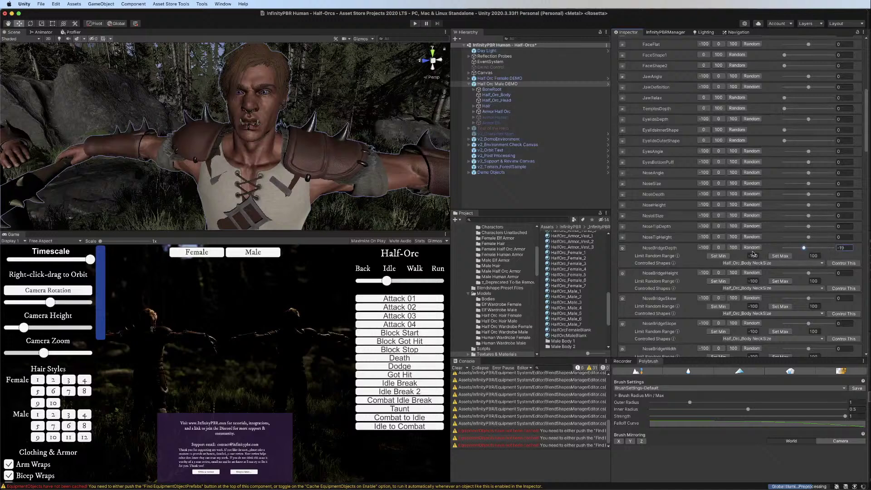
left_click(709, 256)
scroll(623, 251, "down", 1)
left_click(622, 235)
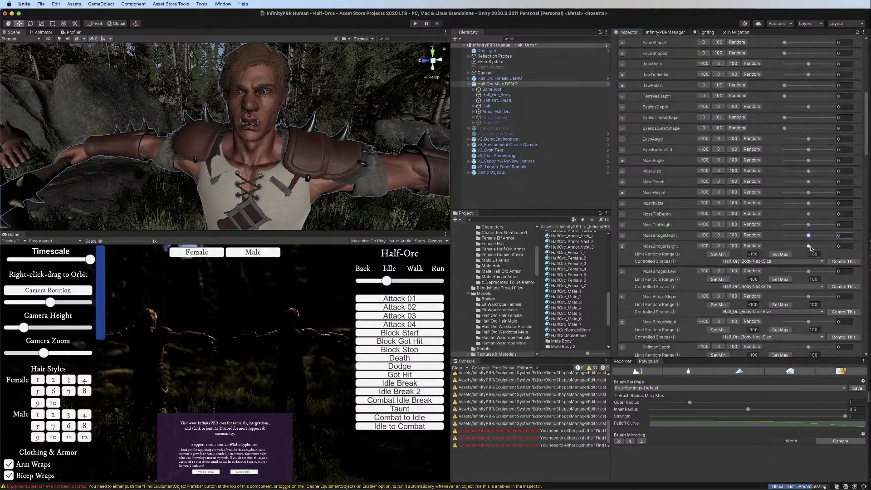
Limit NoseBridgeHeight's random minimum and maximum from slider positions, then reset the shape to 0 and collapse it
left_click_drag(808, 246, 814, 247)
left_click(781, 254)
left_click(803, 248)
left_click_drag(803, 247, 804, 247)
left_click(719, 254)
left_click(719, 246)
left_click(622, 246)
Set NoseBridgeSkew's random maximum to 7, then reset the shape to 0 and collapse its options
mouse_move(809, 258)
left_mouse_down()
mouse_move(819, 257)
mouse_move(811, 257)
left_mouse_up()
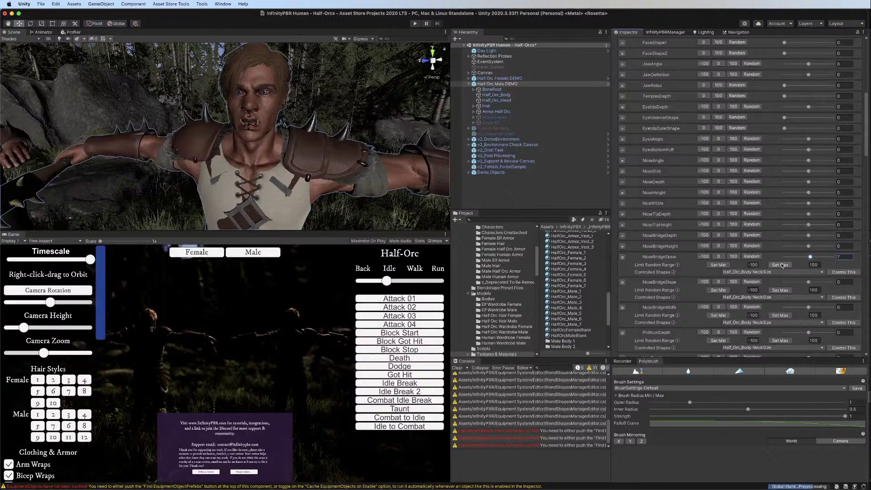
left_click(780, 265)
left_click(718, 256)
left_click(622, 256)
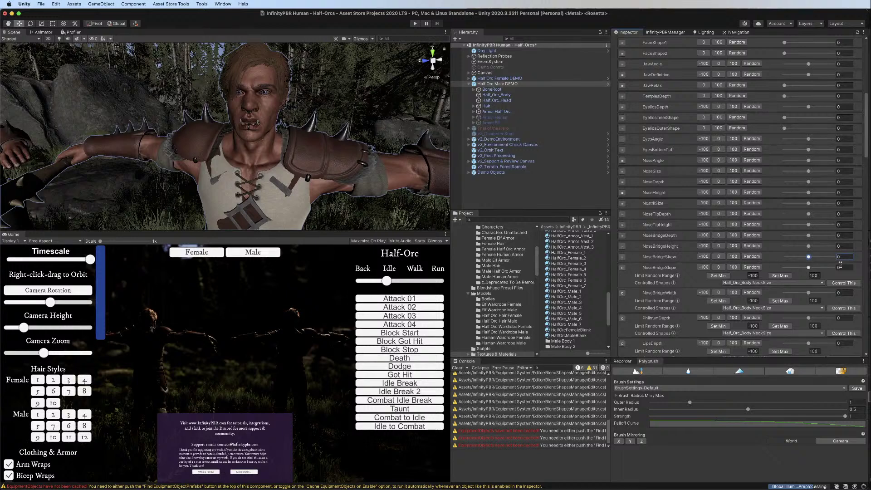
Limit NoseBridgeSlope's random range from slider positions and NoseBridgeWidth's to -21 to 23, then collapse both shapes
left_click(776, 276)
left_click(718, 276)
left_click(622, 269)
left_click_drag(809, 278, 823, 279)
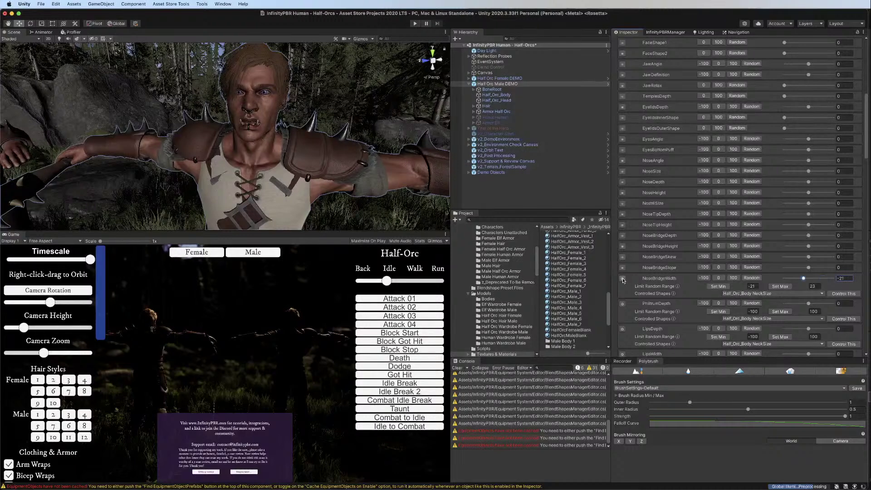
left_click(622, 278)
Adjust PhiltrumDepth, LipsDepth and LipsWidth to limit their random ranges, resetting and collapsing the finished shapes
left_click_drag(809, 289, 807, 289)
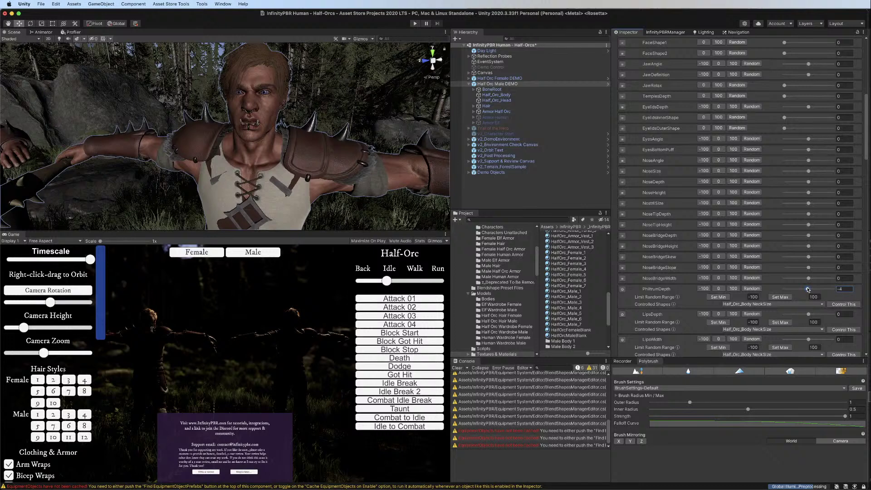
left_click_drag(807, 289, 809, 300)
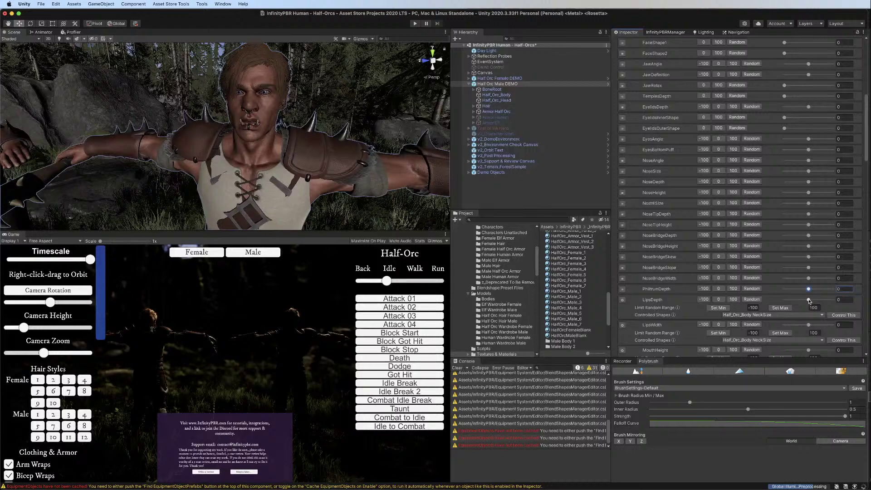
left_click_drag(810, 301, 813, 311)
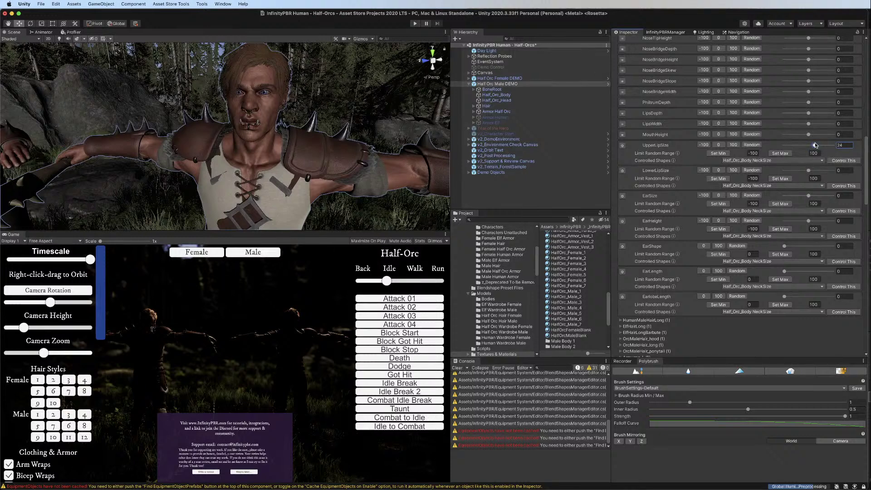
Limit the random ranges of UpperLipSize and LowerLipSize from slider positions, then reset both to 0 and collapse them
left_click(718, 145)
left_click(622, 145)
left_click_drag(808, 156, 811, 156)
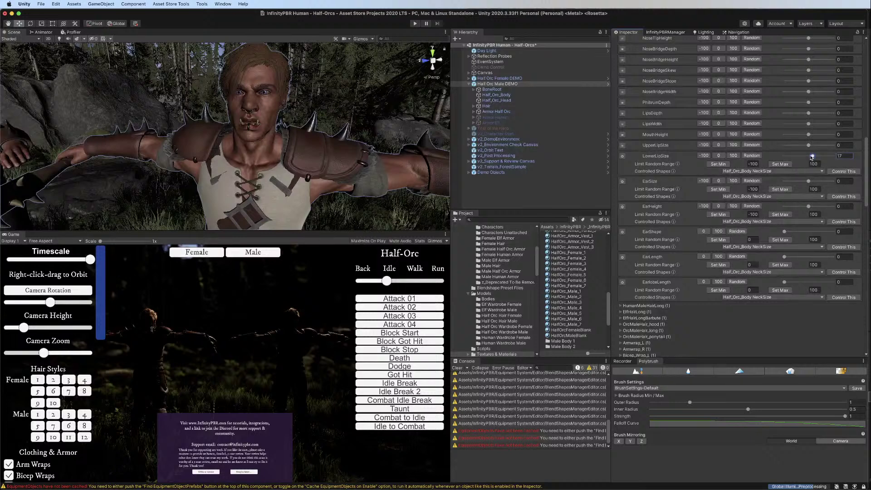
left_click_drag(812, 157, 805, 157)
left_click(718, 155)
left_click(622, 156)
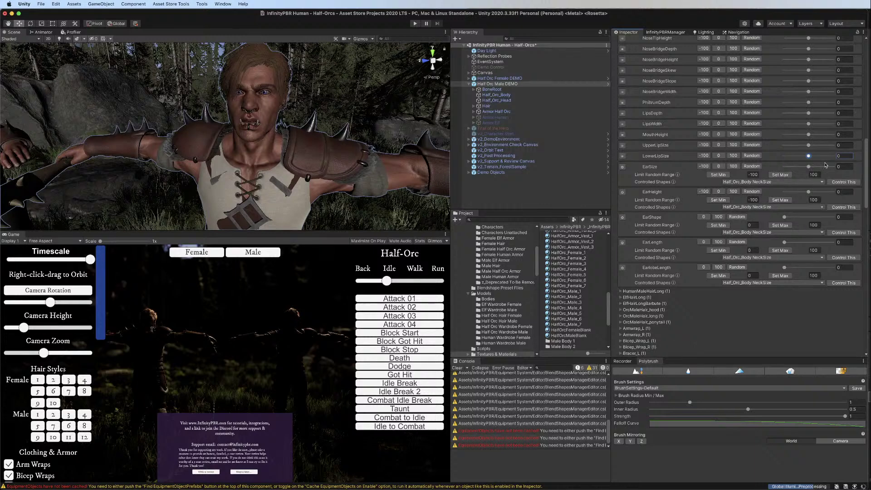
Limit EarSize's random range to -17 to 27 and collapse its options
mouse_move(809, 166)
left_mouse_down()
mouse_move(823, 166)
mouse_move(805, 167)
left_mouse_up()
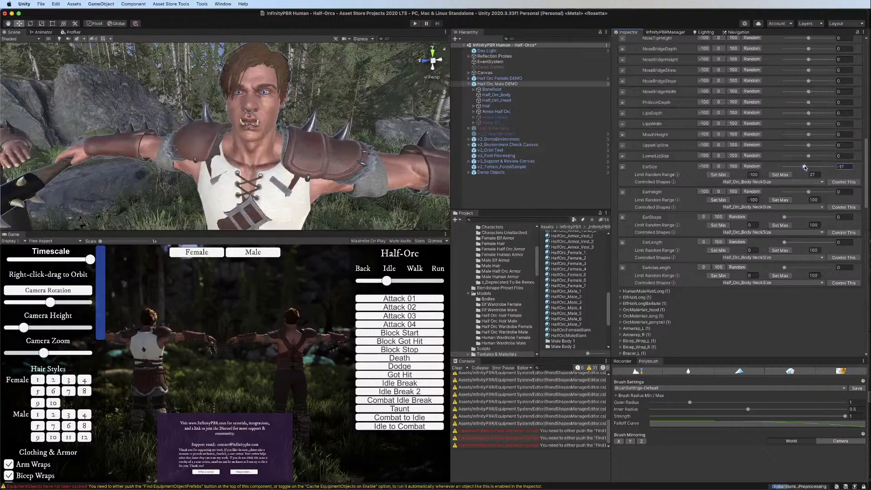
left_click(719, 175)
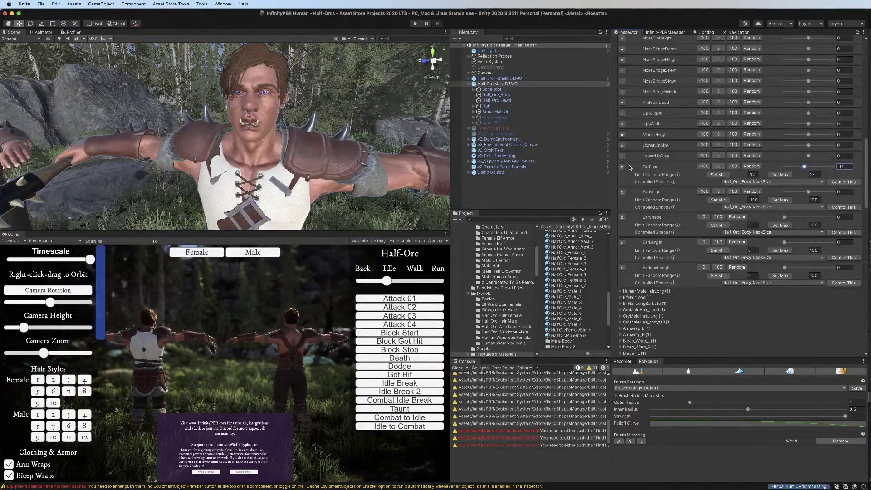
left_click(646, 166)
Limit EarHeight's random minimum and maximum from slider positions, reset EarHeight and EarSize to 0, and collapse EarHeight
left_click(816, 177)
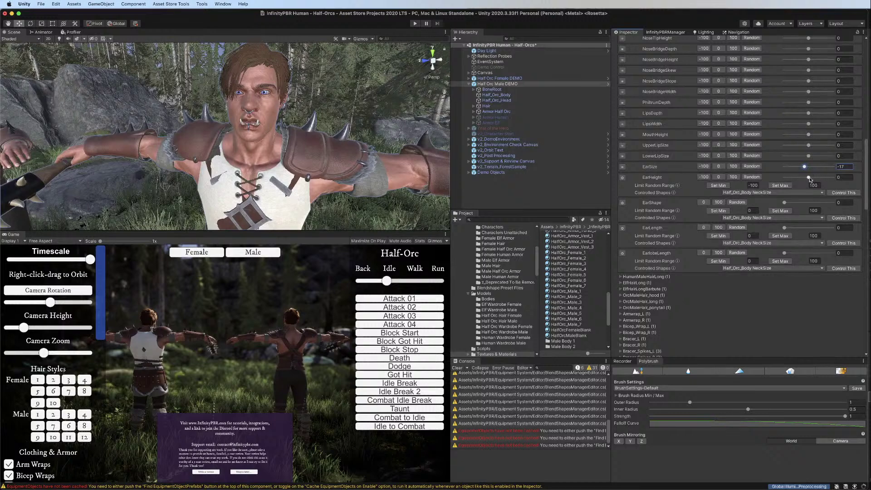
left_click_drag(816, 177, 811, 177)
left_click(781, 186)
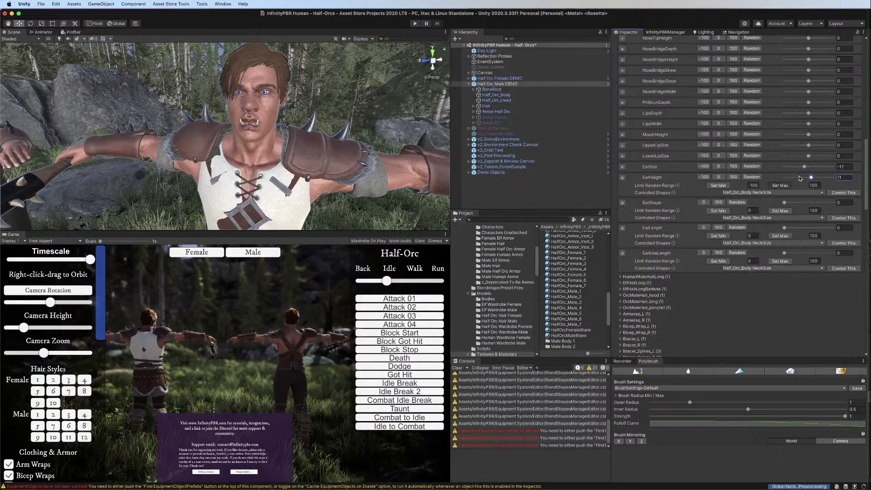
left_click(804, 178)
left_click(718, 185)
left_click(718, 177)
left_click(719, 167)
left_click(622, 177)
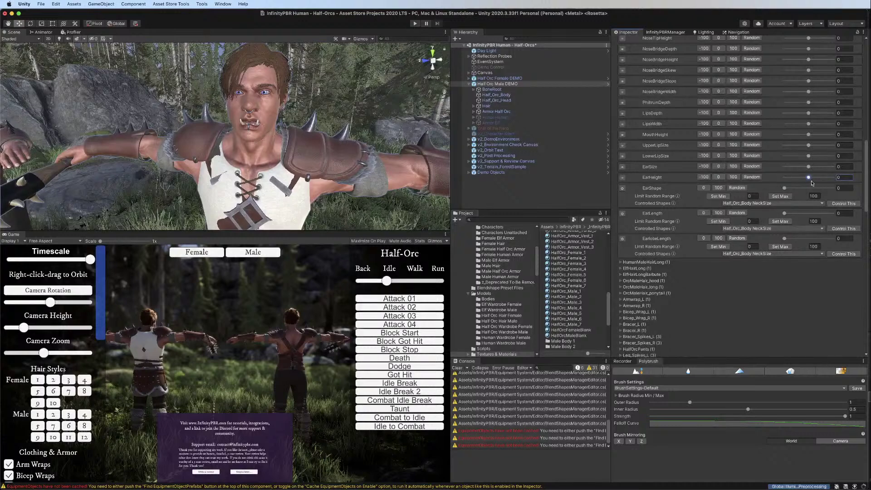
Test EarShape up to 100 while viewing the head from the side, then reset it to 0 and collapse it
left_click(804, 188)
left_click(807, 188)
left_click_drag(324, 112, 222, 116, "alt")
left_click_drag(807, 188, 839, 191)
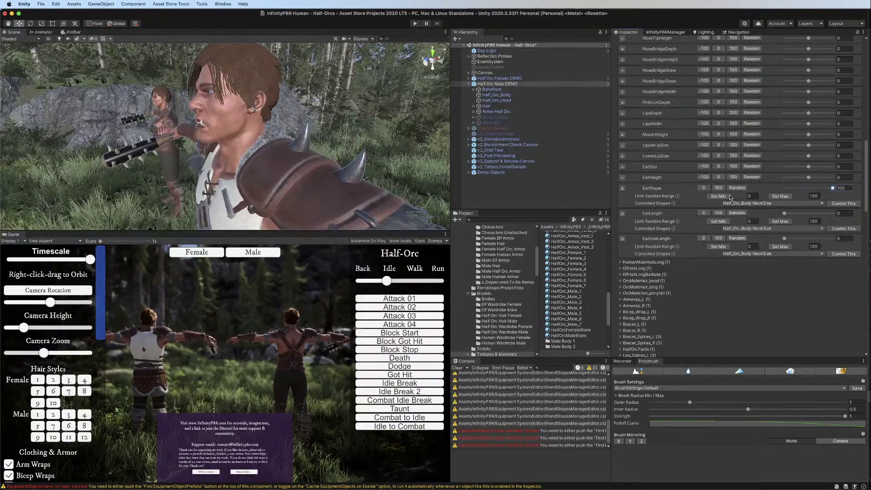
left_click(703, 189)
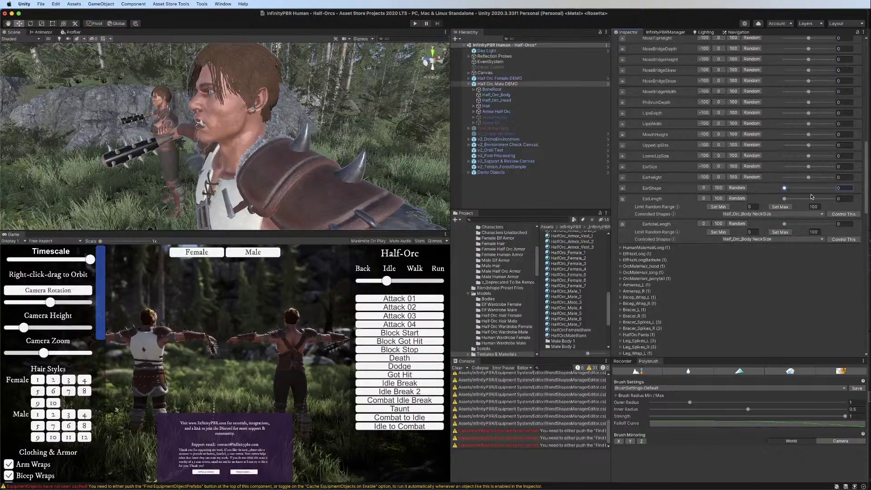
Set EarLength's random maximum to 54, reset and collapse it, and set EarlobeLength's random maximum from a slider position at about 25
left_click_drag(797, 201, 811, 199)
left_click(781, 207)
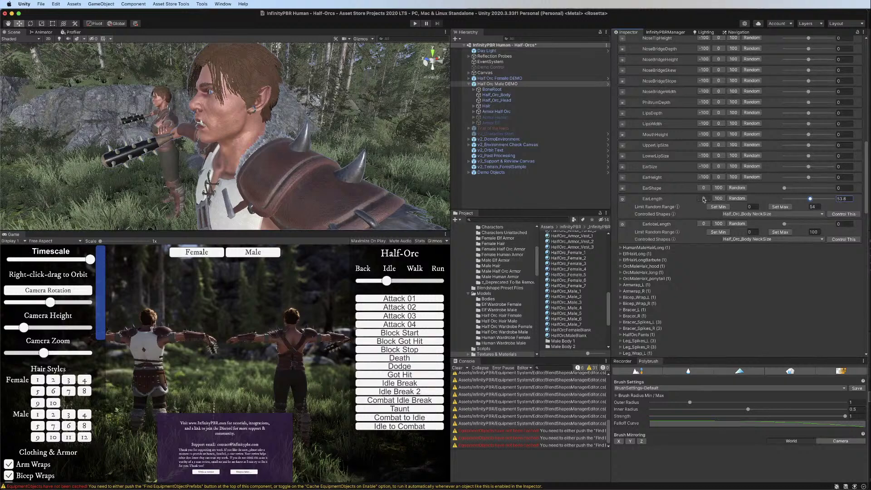
left_click(703, 199)
mouse_move(795, 209)
left_mouse_down()
mouse_move(843, 210)
mouse_move(784, 213)
left_mouse_up()
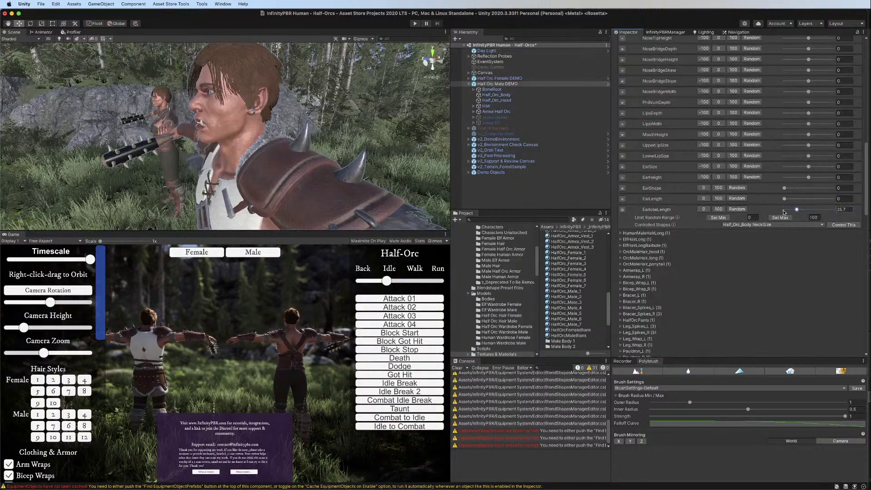
left_click(781, 217)
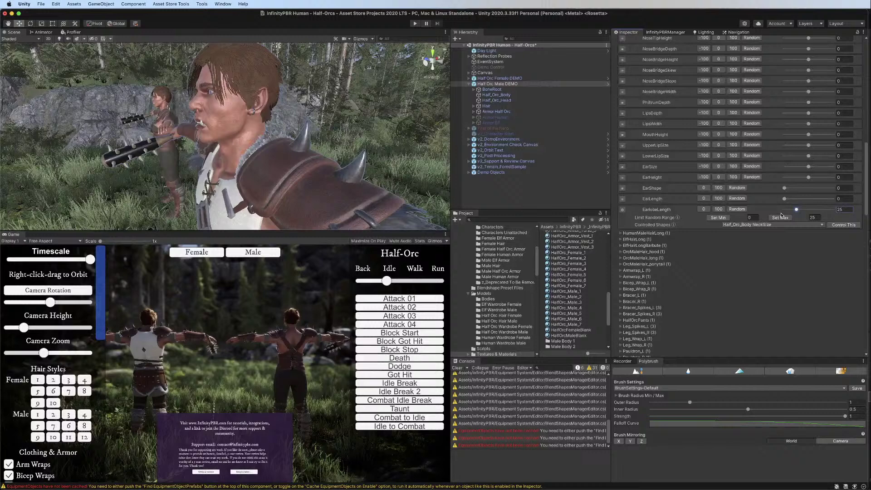
Collapse the EarlobeLength options, apply all overrides to the Half Orc Male prefab, and collapse the Half_Orc_Head group
left_click(622, 211)
scroll(805, 120, "up", 10)
left_click(828, 58)
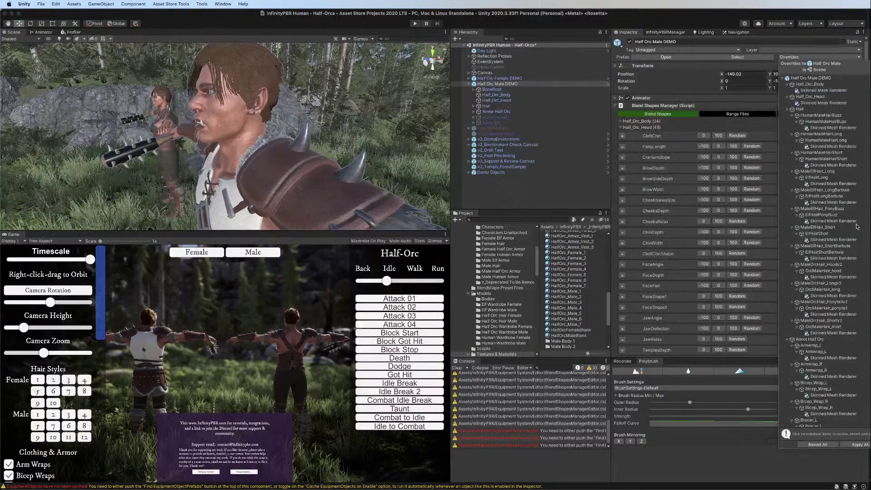
left_click(860, 445)
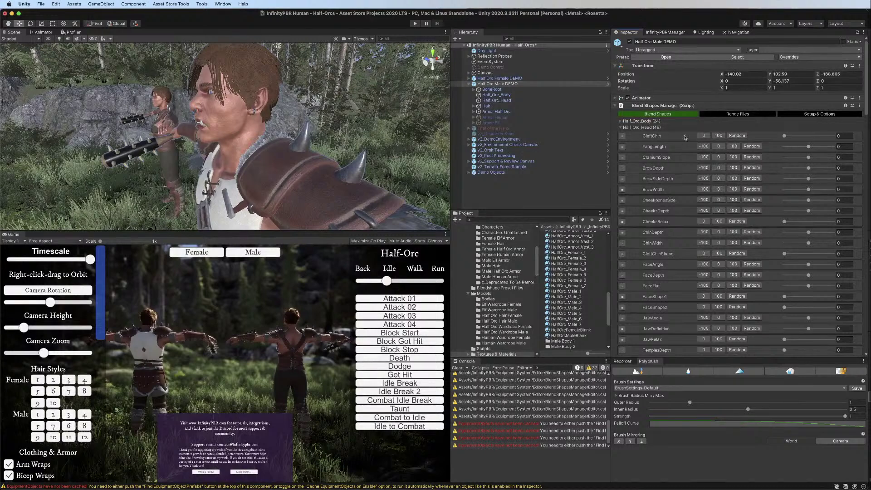
left_click(621, 127)
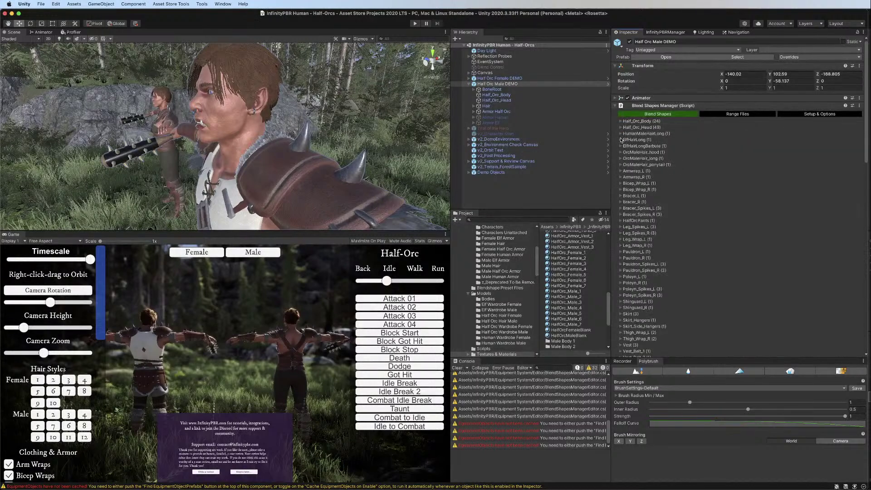
Check which blend shapes ElfHairLongBarbute and ElfHairLong contain, and collapse both groups again
left_click(621, 146)
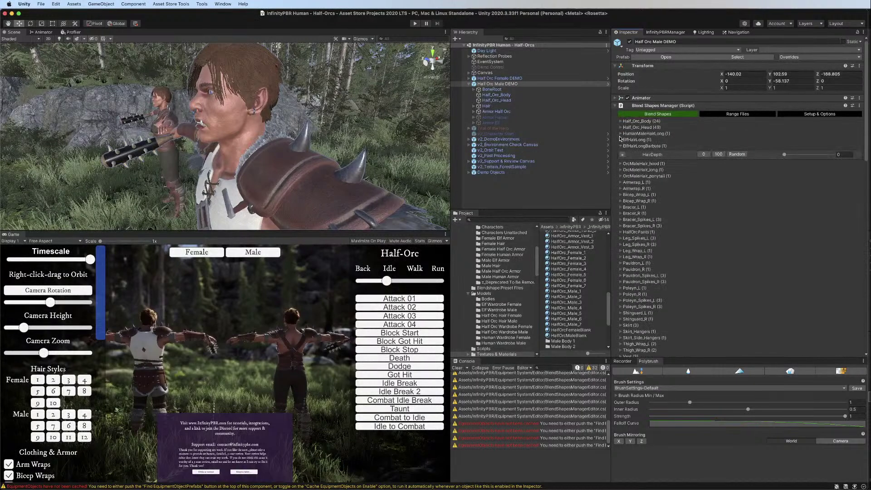
left_click(620, 140)
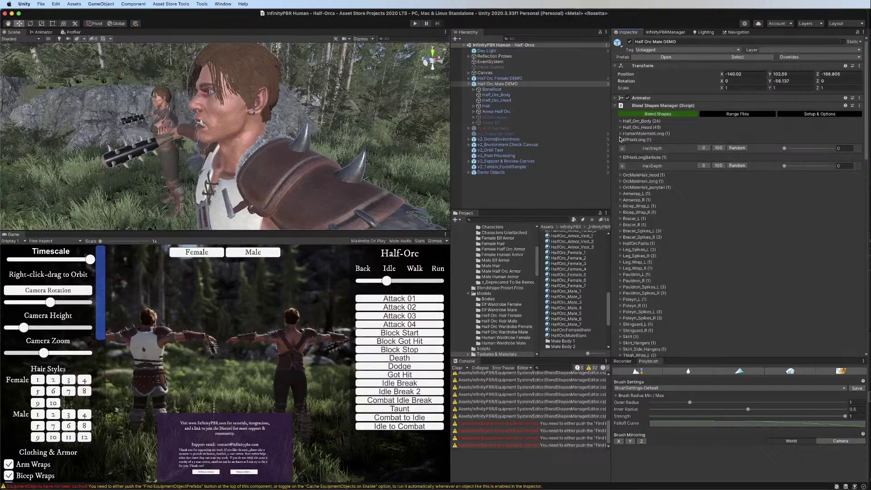
left_click(621, 140)
left_click(621, 146)
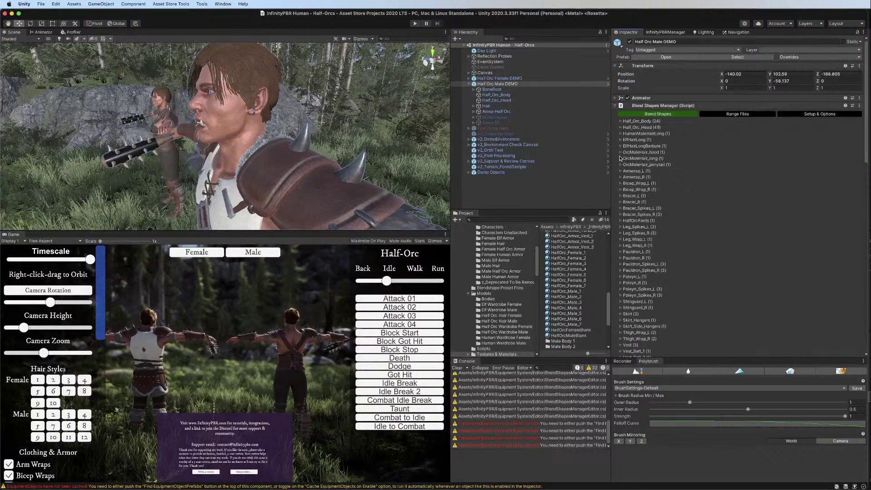
Set the random maximum of ArmwrapLLength to 30 and ArmwrapRLength to 31 while viewing the character from the front
scroll(379, 157, "down", 3)
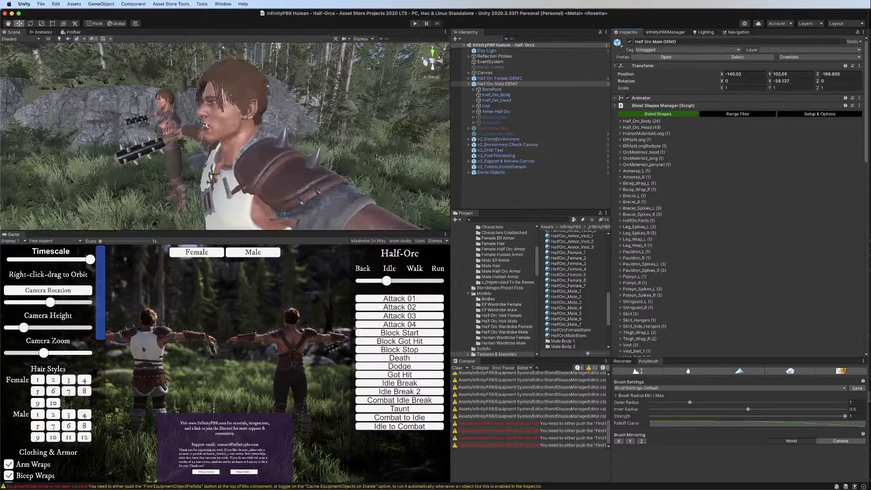
left_click_drag(277, 156, 345, 156, "alt")
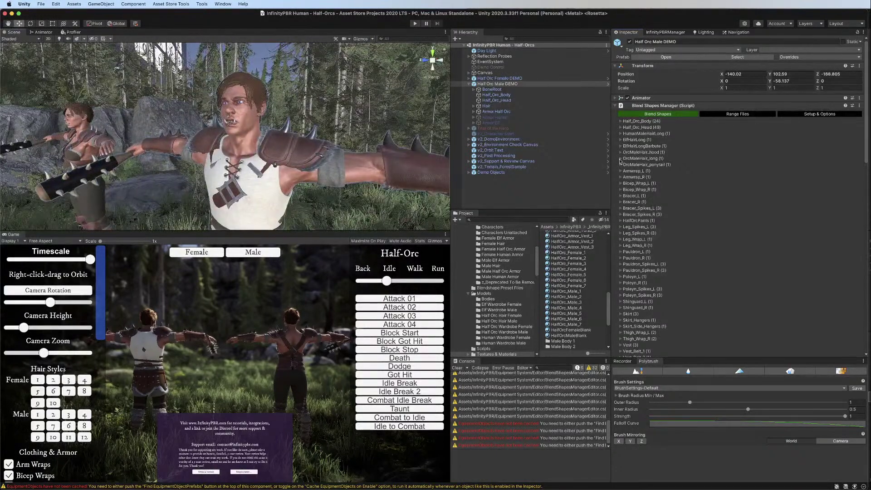
left_click(621, 177)
left_click(621, 171)
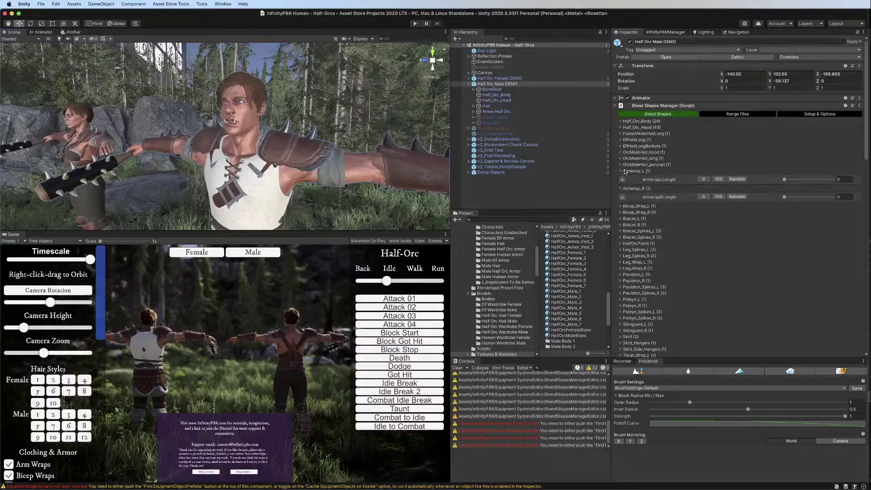
left_click_drag(797, 181, 776, 184)
left_click(799, 180)
left_click(798, 197)
left_click(622, 197)
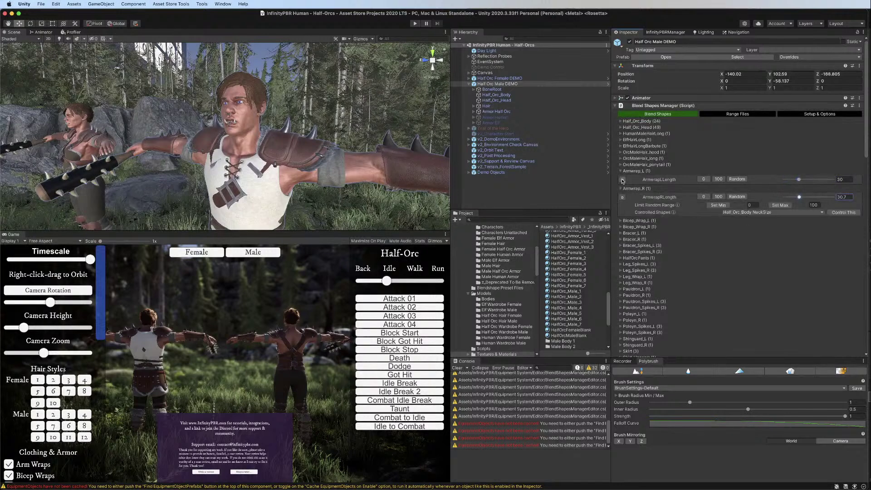
left_click(622, 179)
left_click(780, 220)
left_click(780, 188)
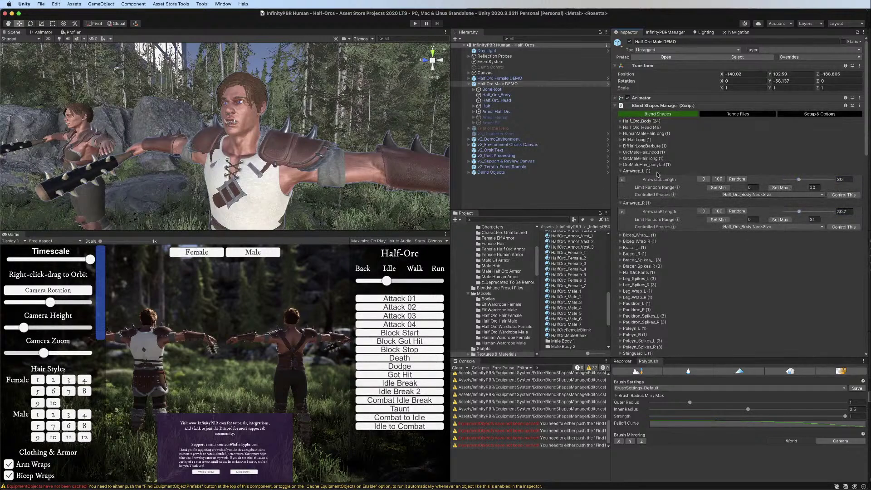
Reset both arm wrap lengths to 0 and collapse the Armwrap_L and Armwrap_R groups
left_click(704, 179)
left_click(704, 211)
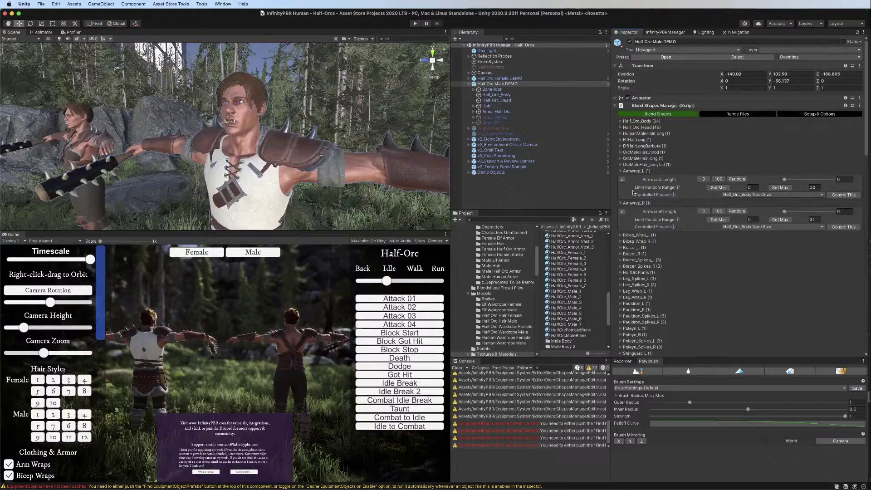
left_click(621, 171)
left_click(621, 178)
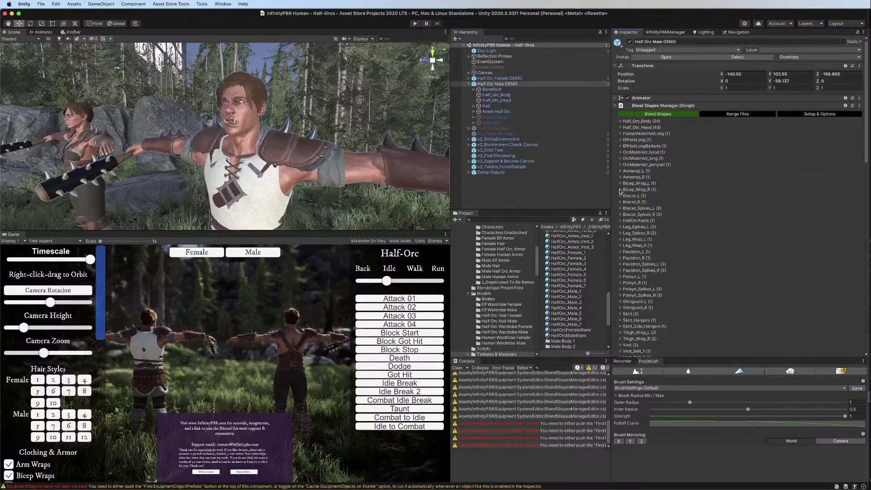
Set the random maximum of the Bicep_Wrap_L width to 46 and the Bicep_Wrap_R width to 43
left_click(621, 189)
left_click(620, 184)
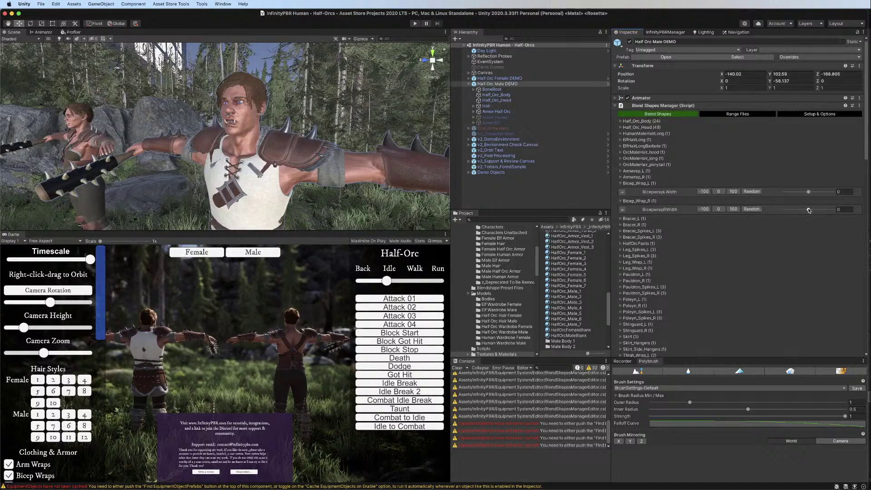
mouse_move(809, 210)
left_mouse_down()
mouse_move(832, 210)
mouse_move(821, 209)
left_mouse_up()
left_click(821, 196)
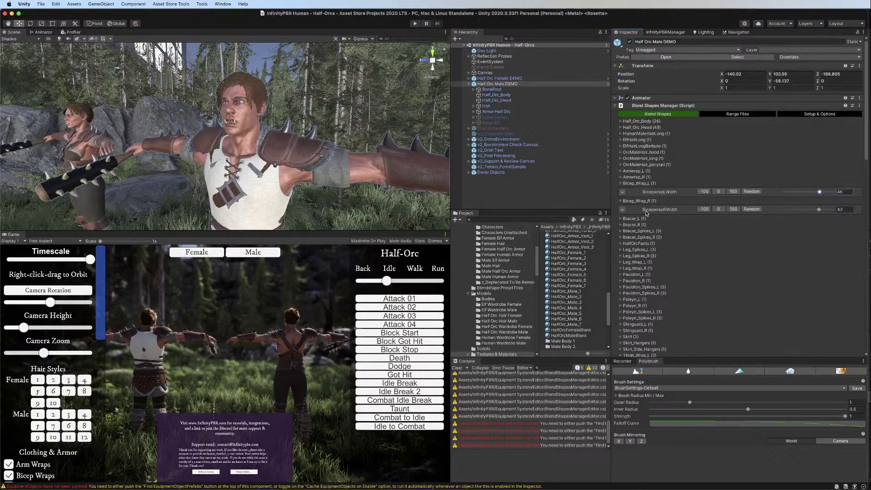
left_click(623, 210)
left_click(622, 191)
left_click(780, 199)
left_click(780, 232)
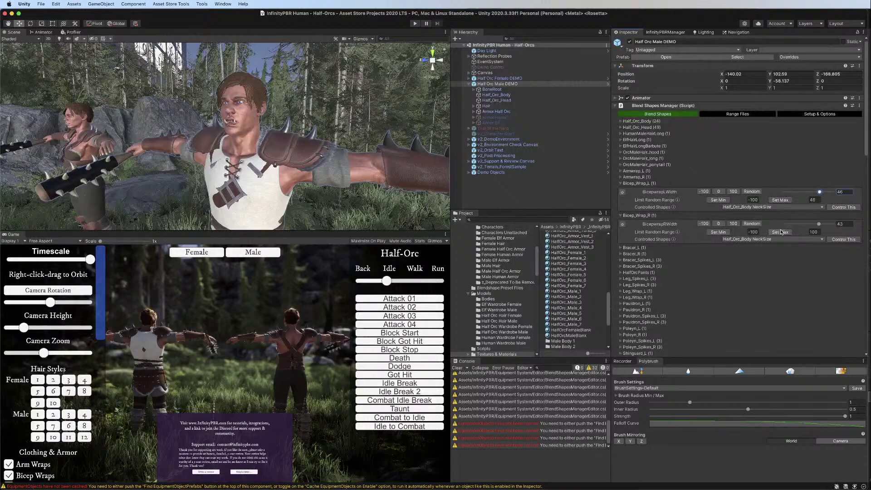
Set both bicep wrap widths' random minimums from slider positions, with the left at about -27, and collapse both groups
left_click(802, 192)
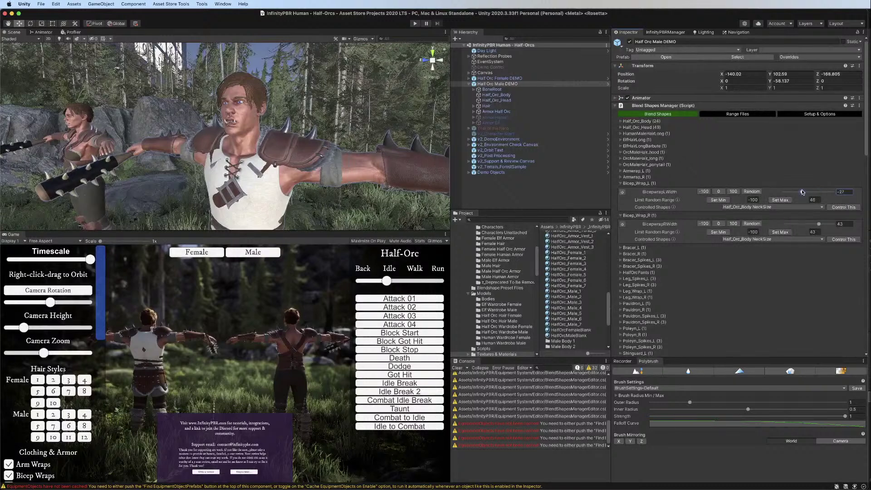
left_click(802, 224)
left_click(718, 232)
left_click(718, 199)
left_click(620, 183)
left_click(620, 189)
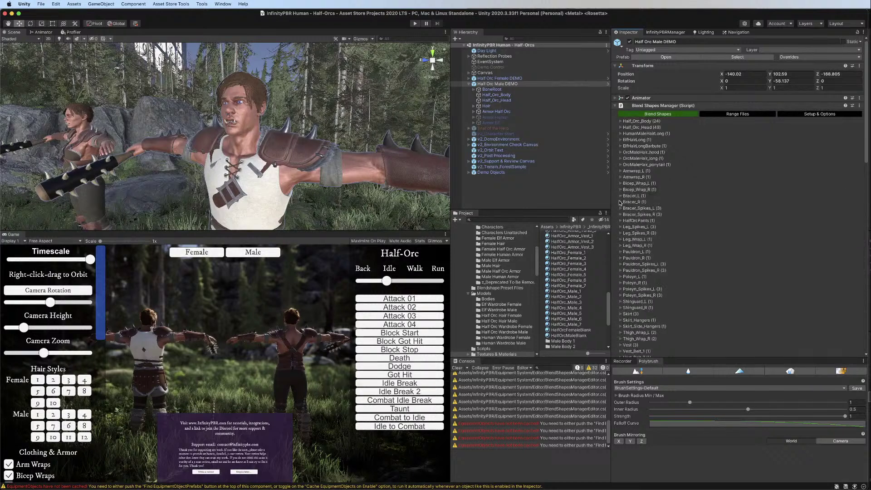
Test the left bracer's tightness, return it to 0, and collapse the Bracer_L and Bracer_R groups
left_click(620, 195)
left_click(620, 213)
left_click(623, 206)
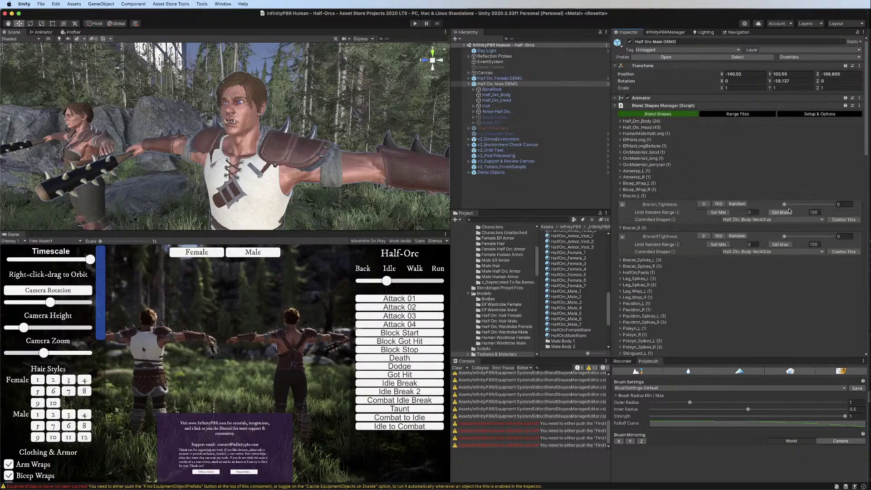
mouse_move(788, 205)
left_mouse_down()
mouse_move(837, 203)
mouse_move(780, 204)
left_mouse_up()
left_click(620, 197)
left_click(620, 202)
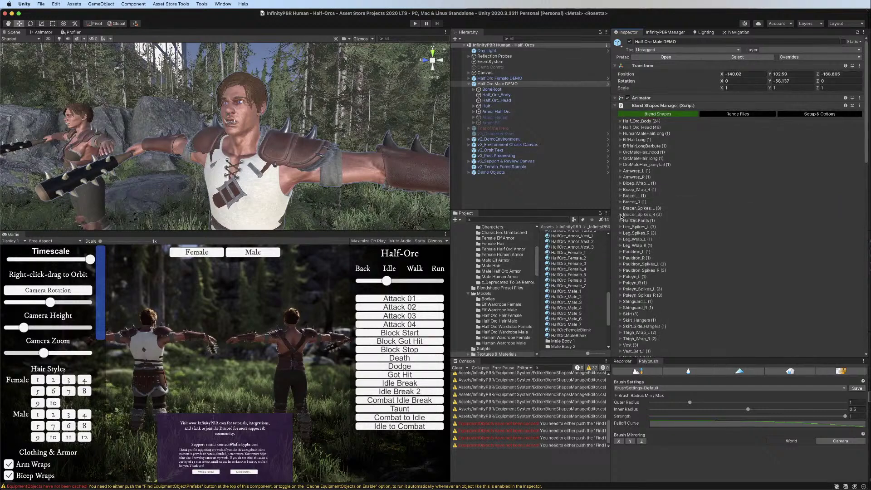
Test the left bracer spikes' length, shape and size, raising shape and size to 100, and reset all three to 0
left_click(620, 214)
left_click(620, 209)
left_click_drag(809, 217, 784, 217)
left_click(812, 217)
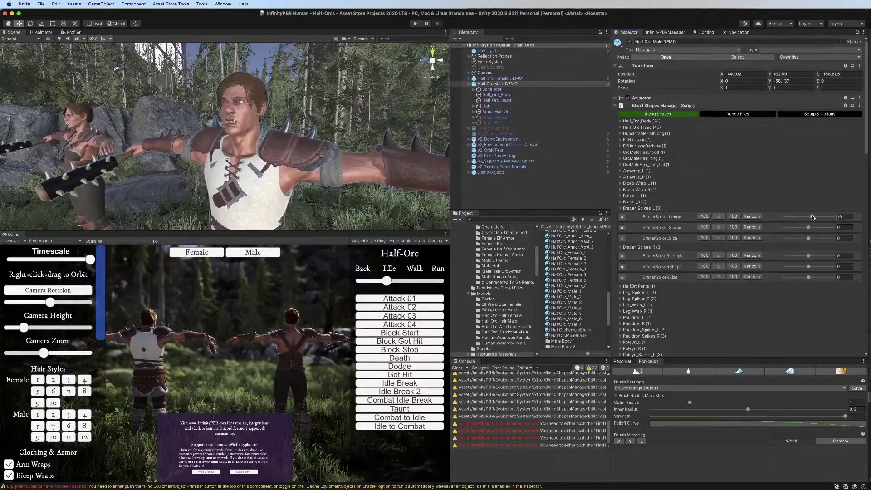
left_click_drag(816, 228, 838, 240)
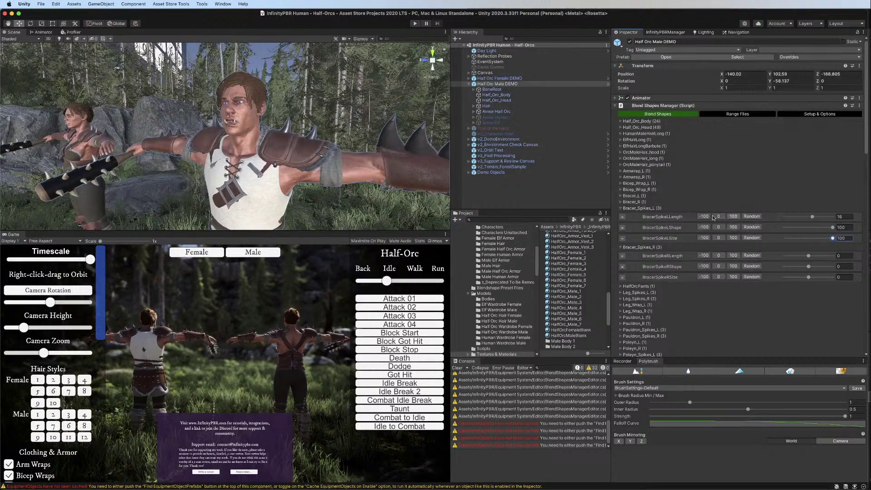
left_click(720, 238)
left_click(720, 228)
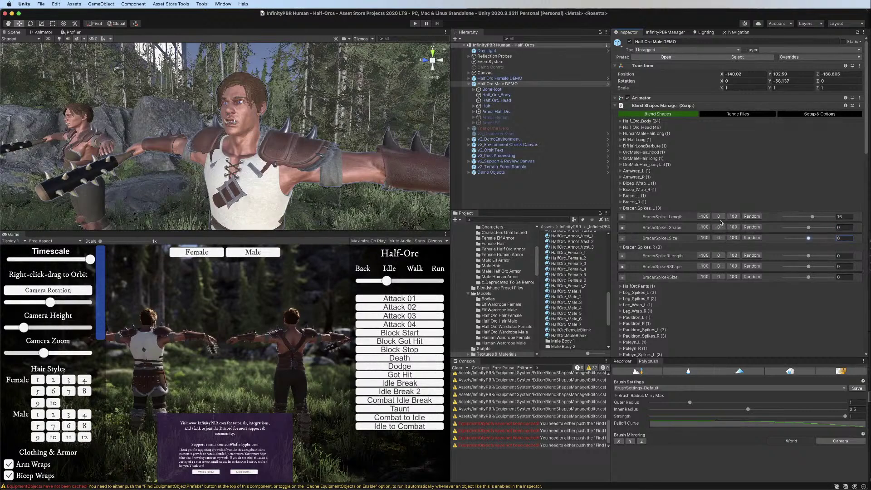
left_click(719, 217)
Show the random range options for the length, shape and size of both the left and right bracer spikes
left_click(622, 237)
left_click(623, 227)
left_click(622, 217)
left_click(622, 309)
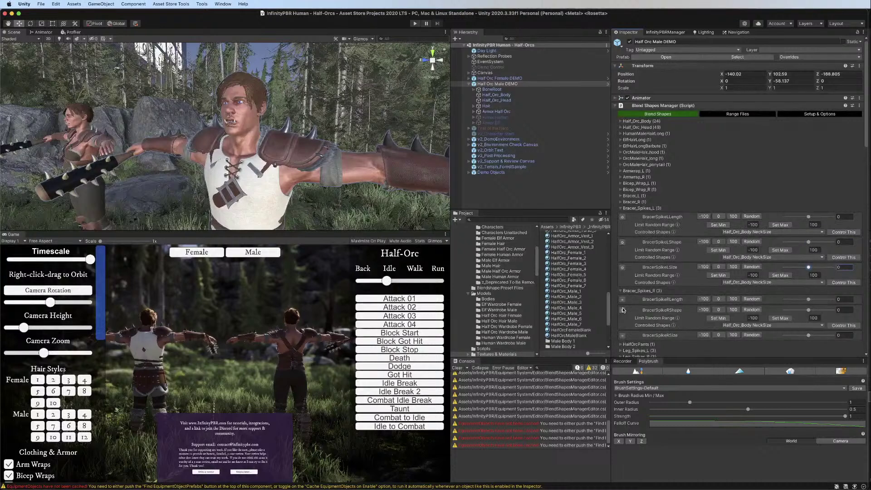
left_click(622, 336)
scroll(623, 300, "down", 5)
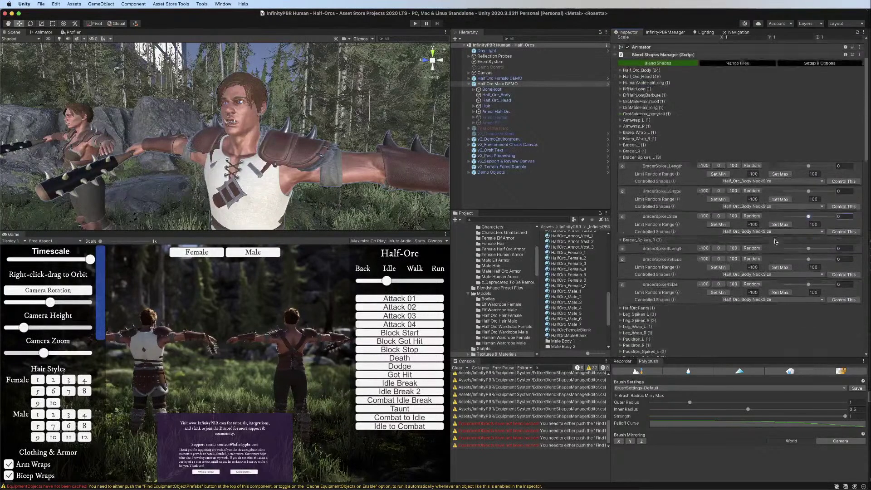
left_click(623, 228)
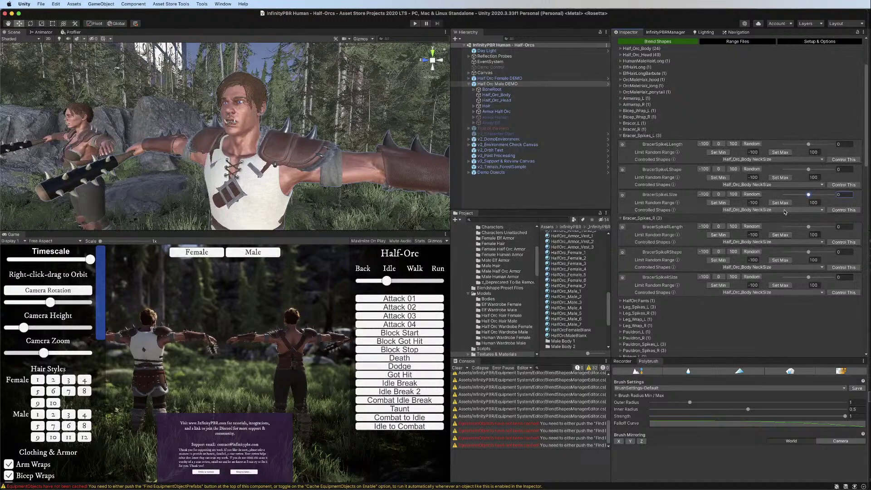
Limit BracerSpikeLLength's random range to -38 to 29 and BracerSpikeRLength's to -64 to 33, and reset the left length to 0
left_click(816, 145)
left_click(817, 227)
left_click(780, 235)
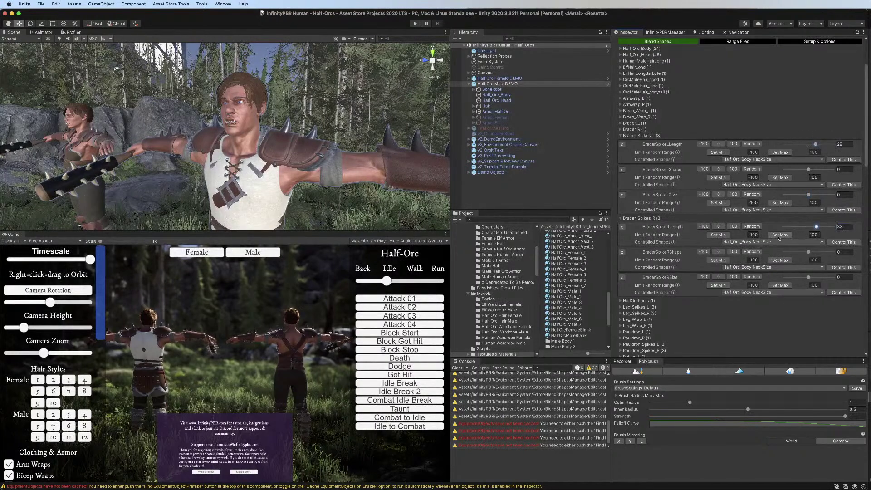
left_click(781, 153)
left_click(800, 145)
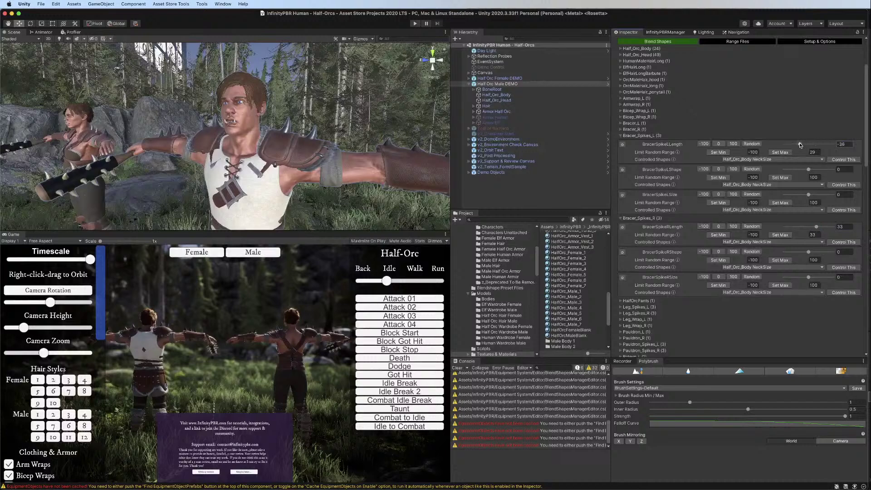
left_click(794, 227)
left_click(718, 234)
left_click(718, 153)
left_click(718, 144)
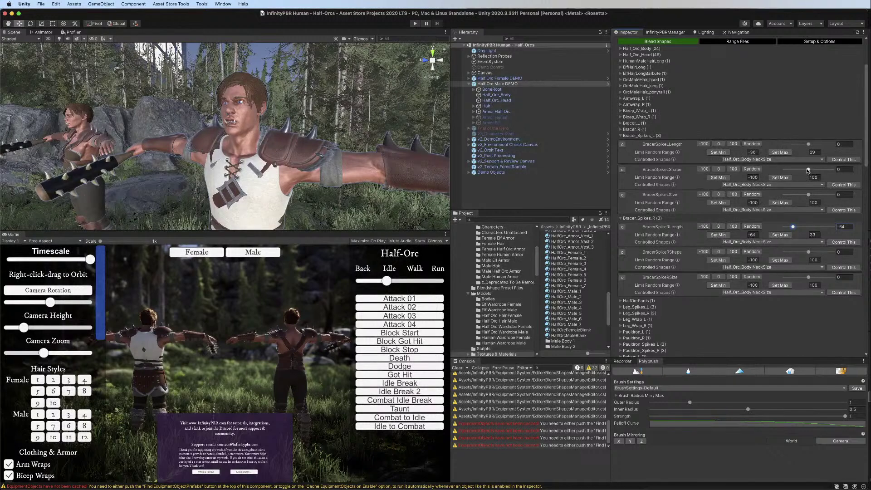
Set the random maximum of both BracerSpikeLShape and BracerSpikeRShape to 59
left_click_drag(808, 169, 822, 169)
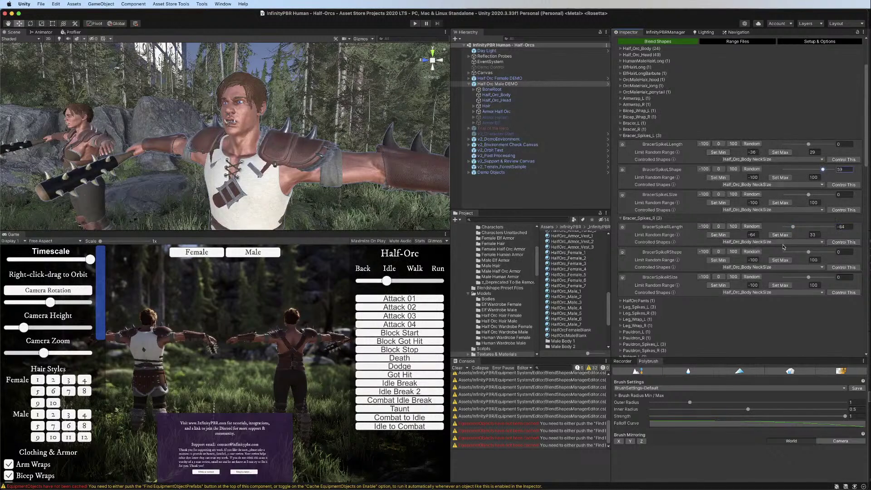
left_click(780, 177)
left_click(822, 251)
left_click(780, 260)
Set the random minimum of BracerSpikeLShape to -29 and BracerSpikeRShape to -26, and reset both shapes and the right spike length to 0
left_click(799, 252)
left_click(813, 252)
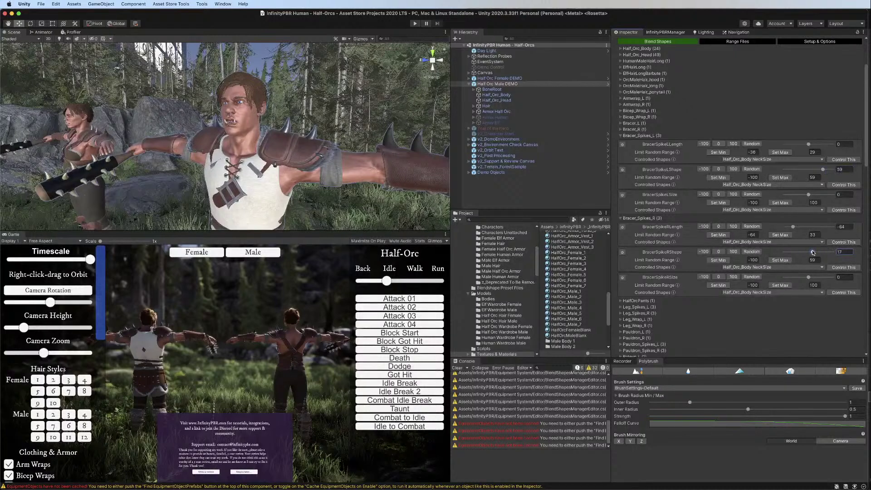
left_click(792, 169)
left_click_drag(792, 169, 802, 170)
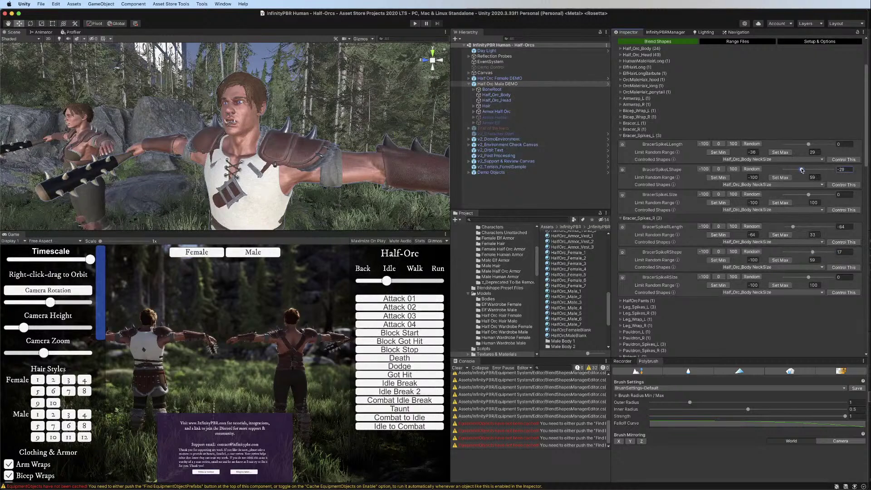
left_click(718, 178)
left_click(802, 252)
left_click_drag(803, 253, 802, 253)
left_click(718, 261)
left_click(718, 252)
left_click(717, 226)
left_click(719, 170)
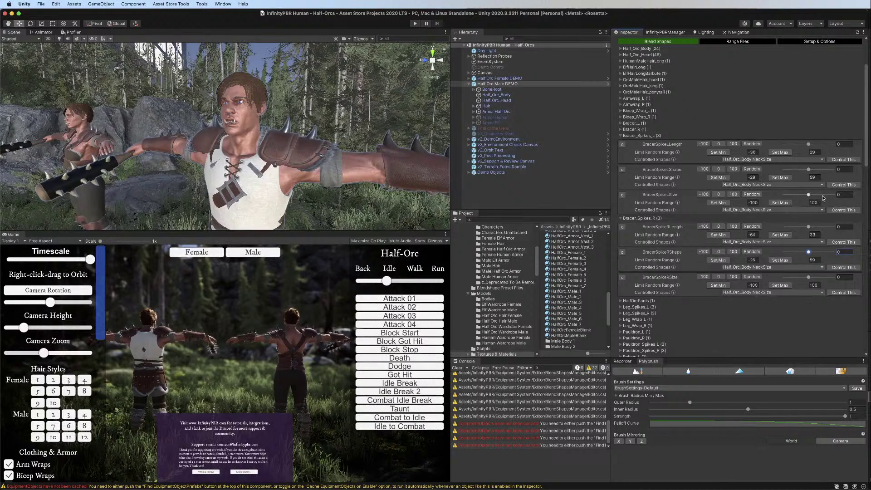
Set the random minimum and maximum of both bracer spike sizes from their slider positions, and collapse both bracer spike groups
left_click(718, 203)
left_click(780, 203)
left_click(718, 285)
left_click(780, 285)
left_click(621, 136)
left_click(621, 142)
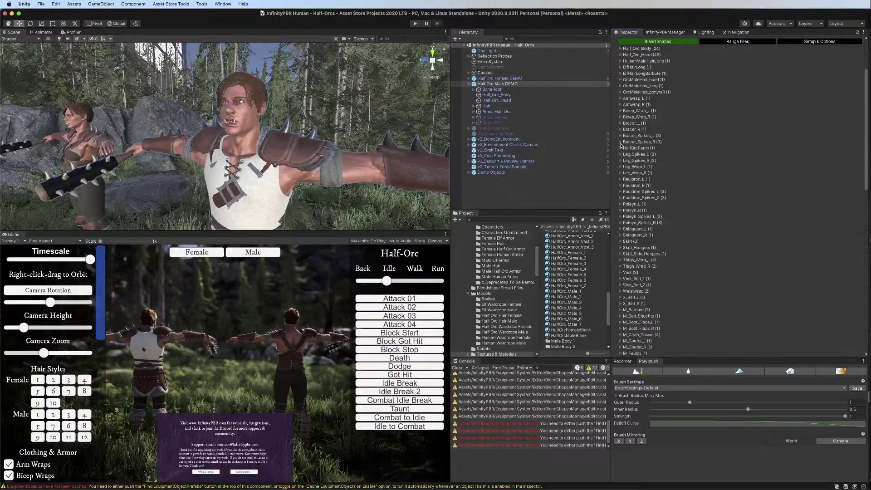
Preview the OrcPantsDepth shape in the HalfOrcPants group with the full figure in view, and collapse the group
left_click(621, 148)
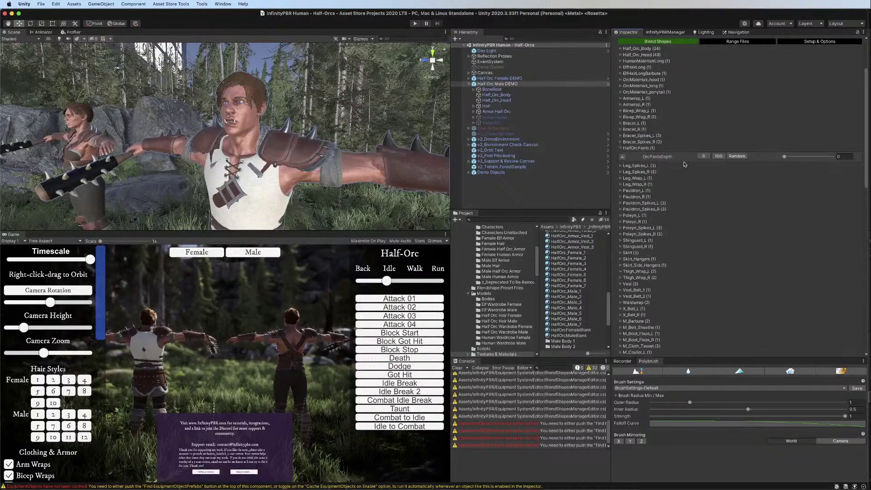
scroll(274, 197, "down", 10)
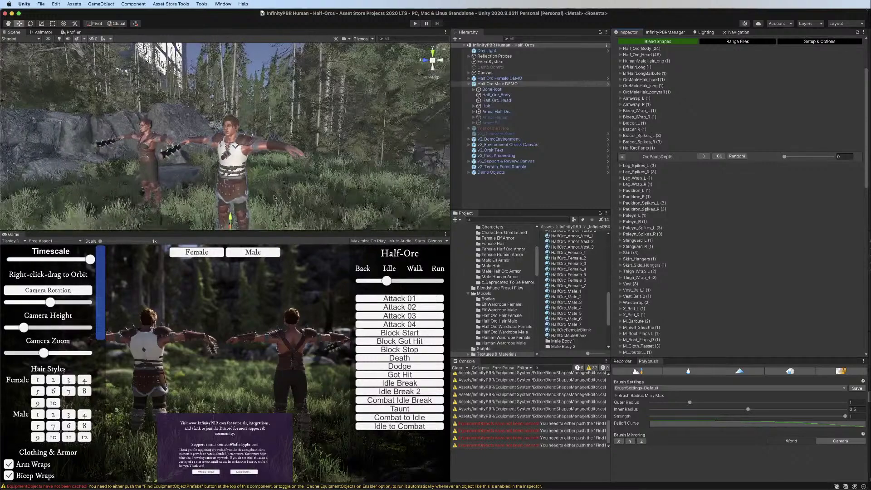
left_click_drag(798, 157, 840, 157)
left_click(621, 148)
Expand the Leg_Spikes_L and Leg_Spikes_R groups and show the random range options of all six shin guard spike shapes
left_click(620, 161)
left_click(621, 155)
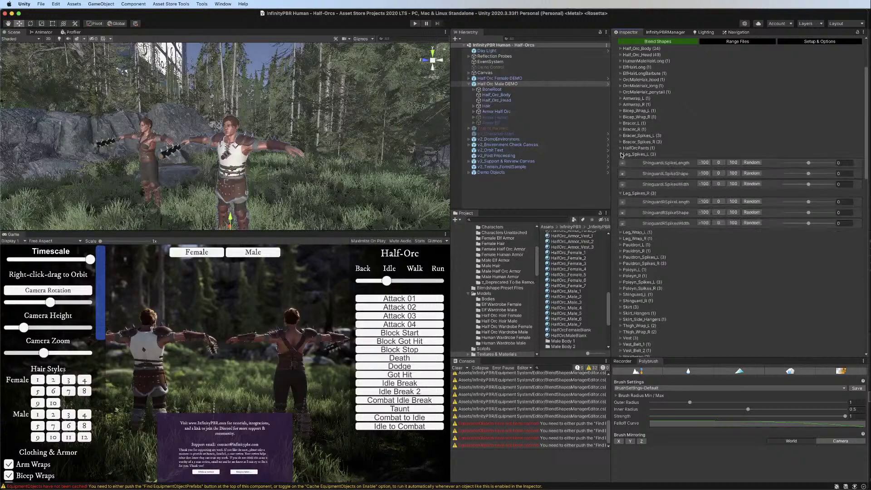
left_click(621, 154)
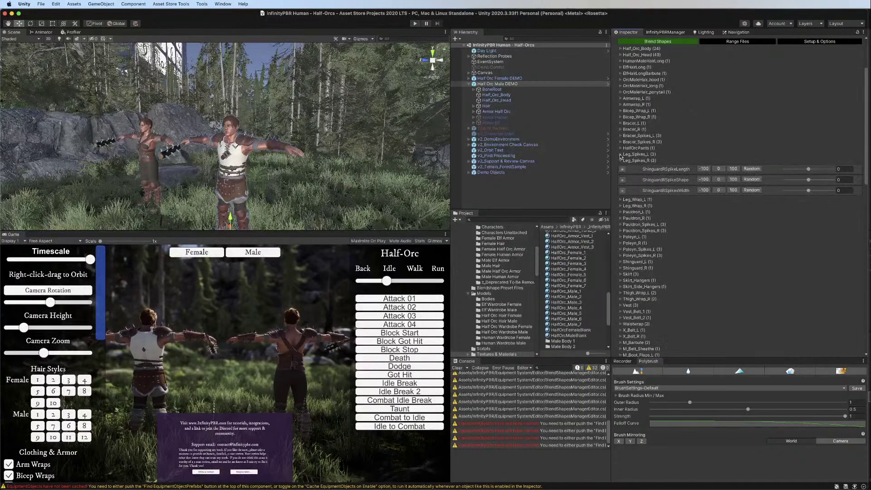
left_click(621, 155)
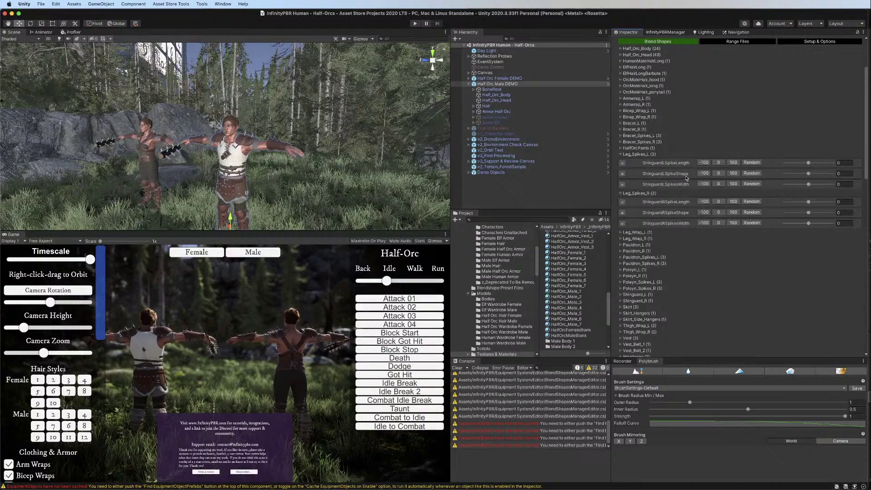
left_click(623, 224)
left_click(622, 212)
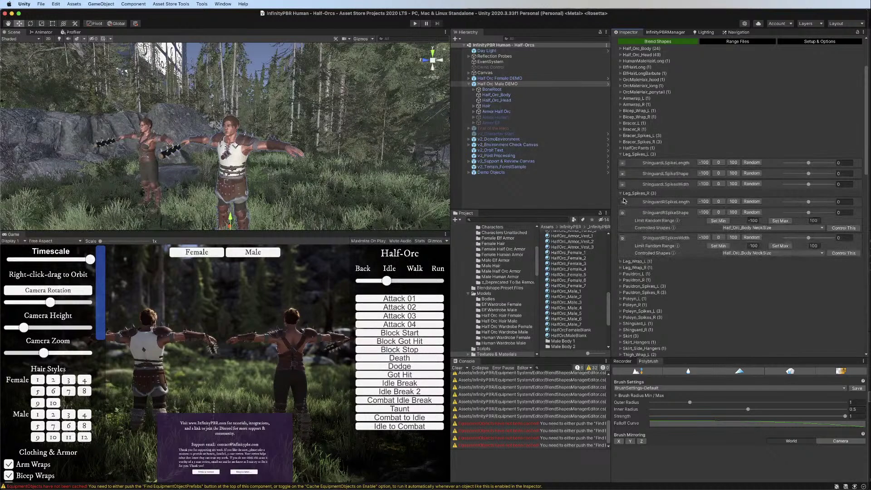
left_click(623, 201)
left_click(623, 184)
left_click(622, 173)
left_click(623, 163)
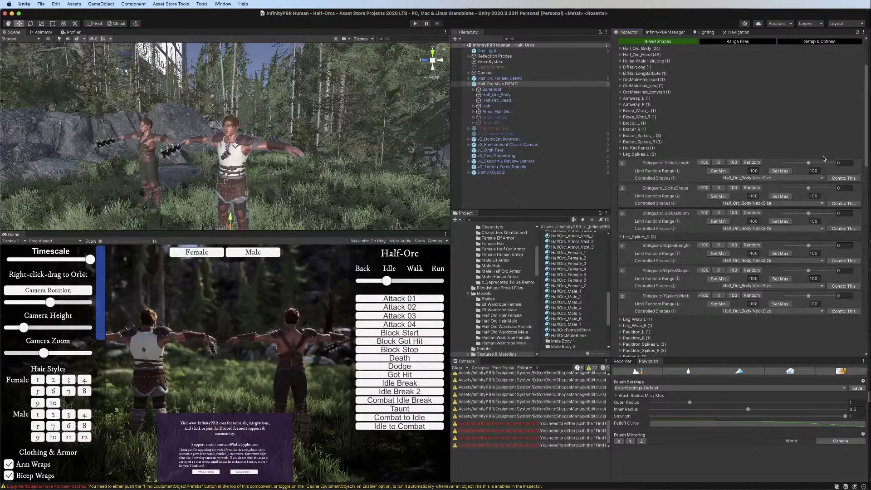
Limit ShinguardLSpikeLength's random range to -10 to 47 and ShinguardRSpikeLength's to -11 to 48, and reset both lengths to 0
mouse_move(809, 163)
left_mouse_down()
mouse_move(831, 164)
mouse_move(819, 163)
left_mouse_up()
left_click(820, 245)
left_click(781, 171)
left_click(789, 253)
left_click(806, 246)
left_click(808, 163)
left_click(718, 170)
left_click(718, 254)
left_click(719, 245)
left_click(718, 162)
Set the random maximum of ShinguardLSpikeShape to 47 and of ShinguardRSpikeShape to 39
left_click_drag(809, 190, 820, 188)
left_click(781, 196)
left_click(820, 271)
left_click_drag(819, 271, 818, 271)
left_click(780, 279)
Set the random minimum of ShinguardLSpikeShape to -21 and that of ShinguardRSpikeShape from a slightly negative slider position
left_click(804, 189)
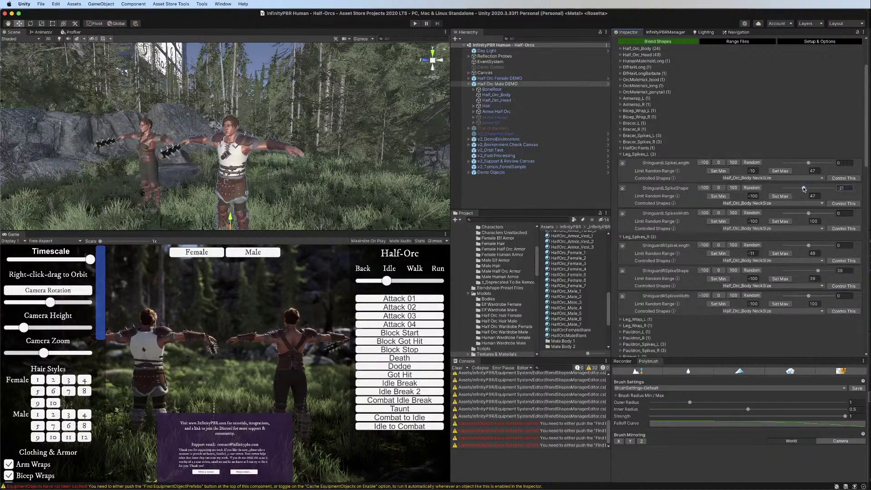
left_click(718, 196)
left_click(802, 271)
left_click_drag(806, 273, 806, 272)
left_click(719, 279)
Set the random minimum and maximum of both shin guard spike widths to 0, reset both spike shapes, and collapse both leg spike groups
left_click(719, 304)
left_click(780, 304)
left_click(718, 221)
left_click(780, 221)
left_click(718, 187)
left_click(719, 270)
left_click(621, 237)
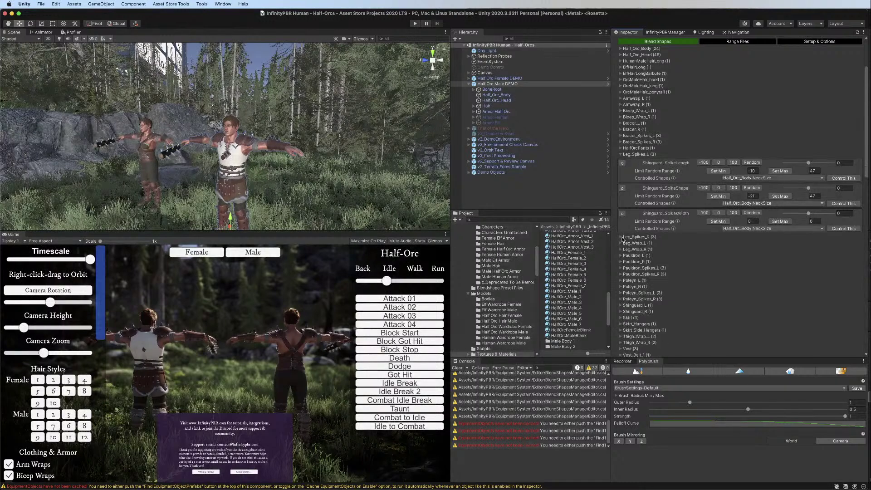
left_click(621, 155)
Check the tightness shapes of the left and right leg wraps and collapse both groups
left_click(621, 173)
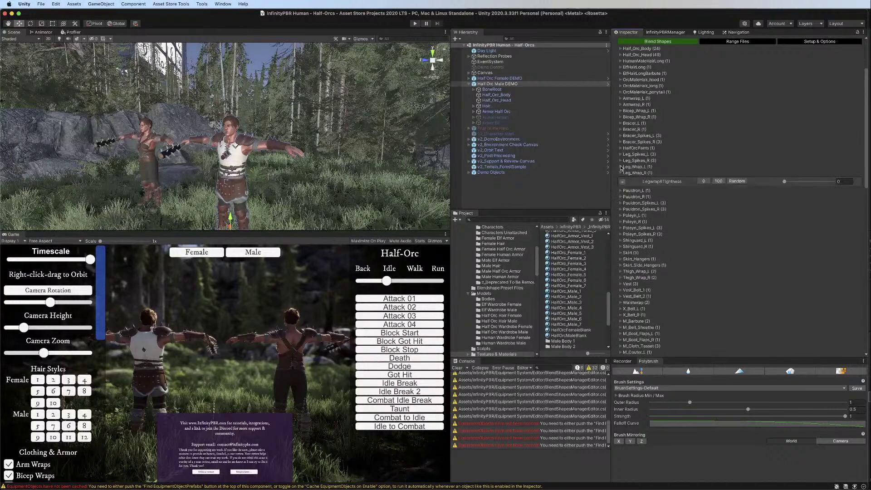
left_click(621, 167)
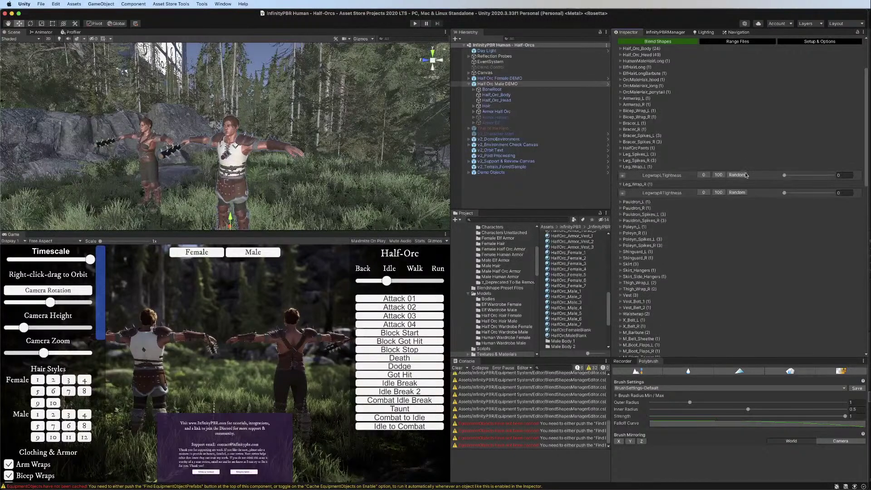
left_click(621, 167)
left_click(620, 173)
Set OrcPauldronRShape to 44, limit OrcPauldronLShape's random maximum to 56, and reset the left shape to 0
left_click(620, 179)
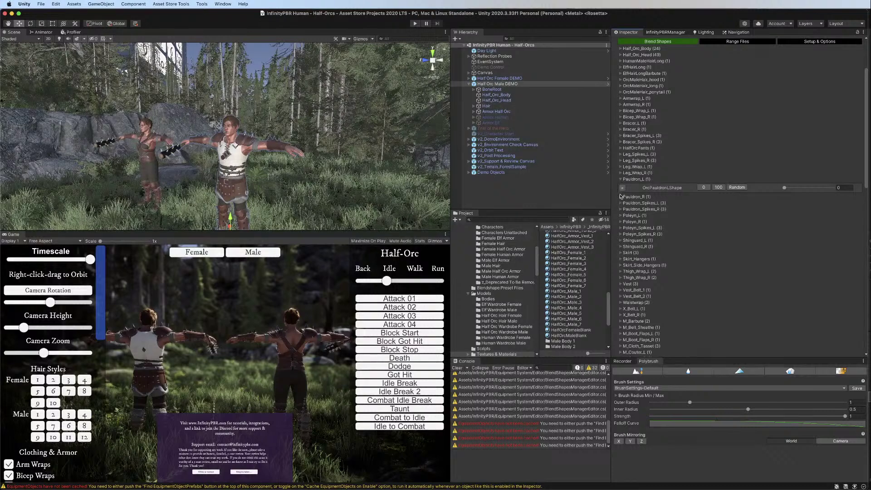
left_click(621, 197)
left_click_drag(808, 205, 820, 203)
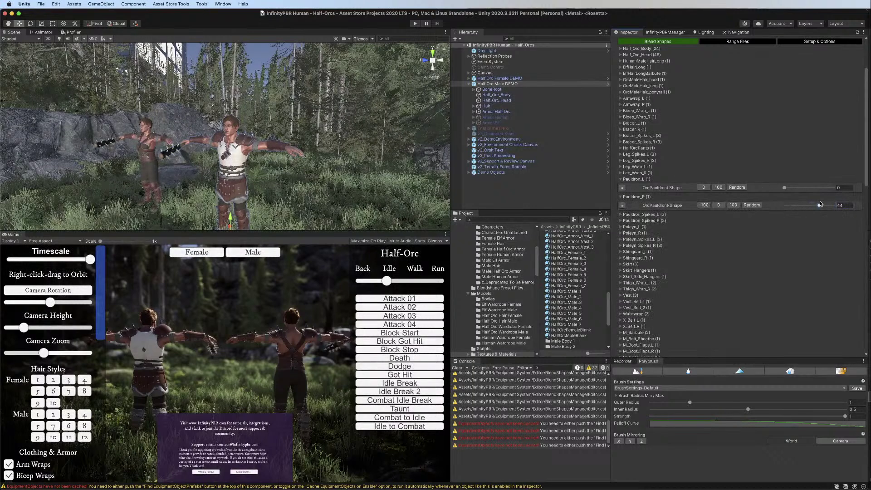
left_click(623, 205)
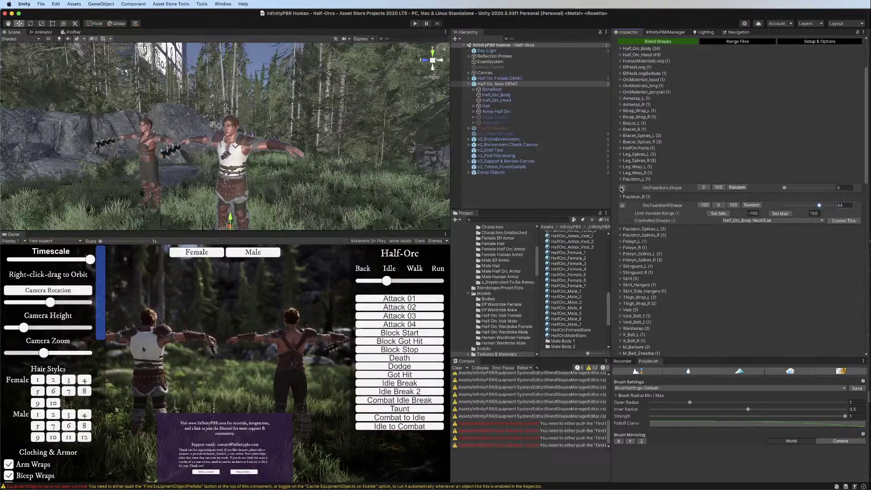
left_click(623, 187)
mouse_move(806, 189)
left_mouse_down()
mouse_move(824, 188)
mouse_move(813, 189)
left_mouse_up()
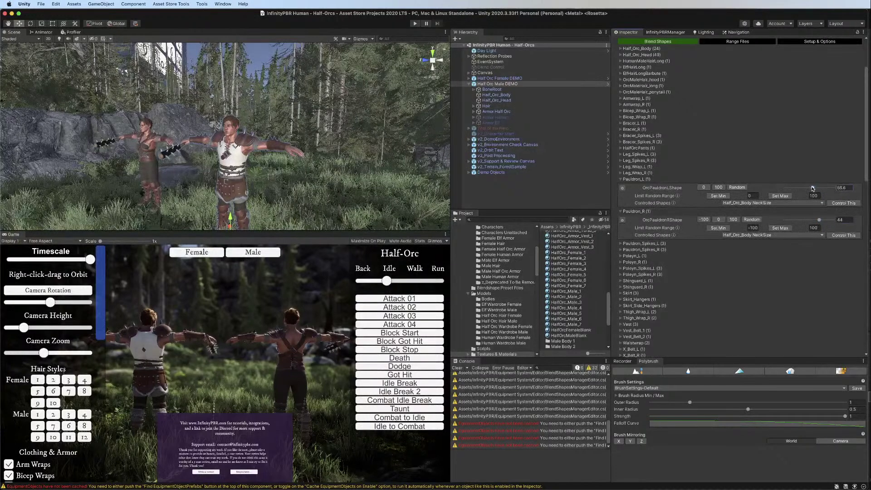
left_click(780, 195)
left_click(703, 188)
Set OrcPauldronRShape's random maximum to 44 and its minimum from a negative slider position, and collapse both pauldron groups
left_click(780, 228)
left_click_drag(795, 221, 800, 220)
left_click(718, 228)
left_click(622, 220)
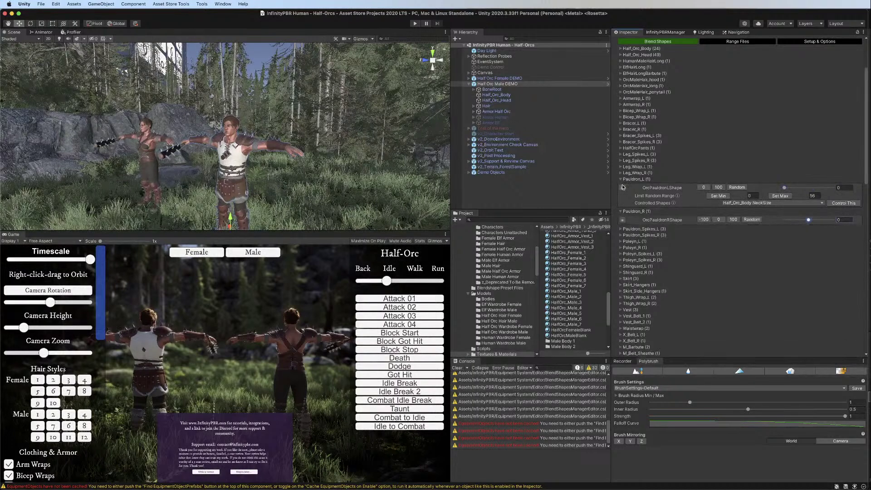
left_click(622, 187)
left_click(621, 179)
left_click(621, 186)
Set both pauldron spike shapes to 73, show their range options, and set PauldronLSpikeShape's random maximum to 73
left_click(620, 192)
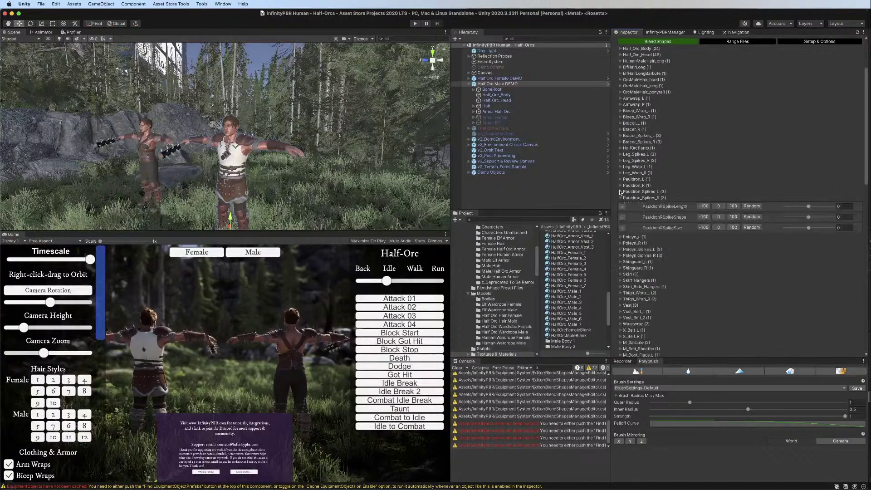
left_click(621, 231)
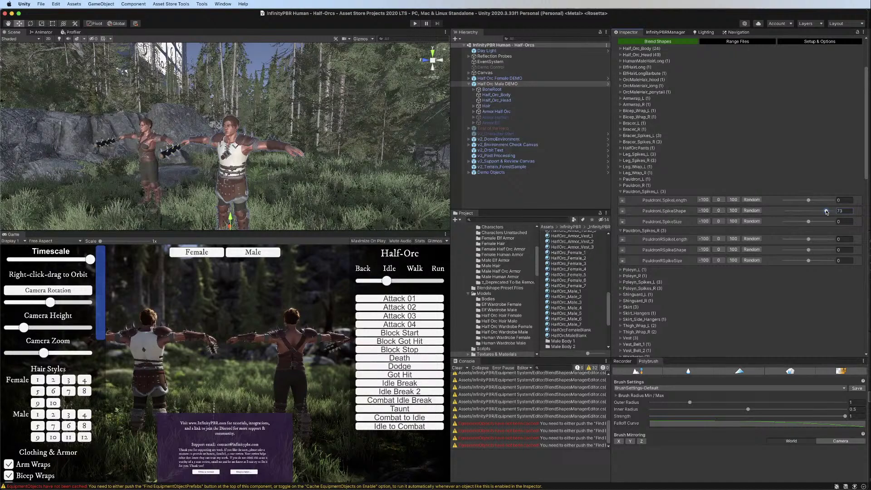
left_click(826, 249)
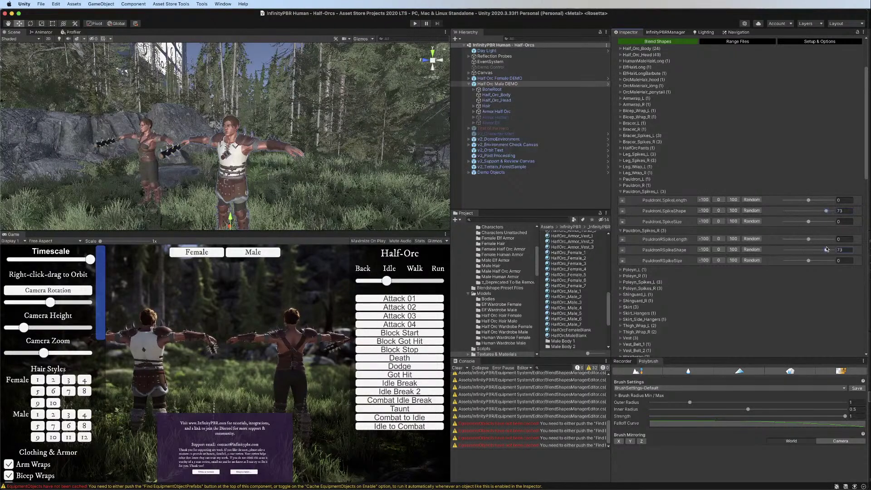
left_click(622, 250)
left_click(622, 212)
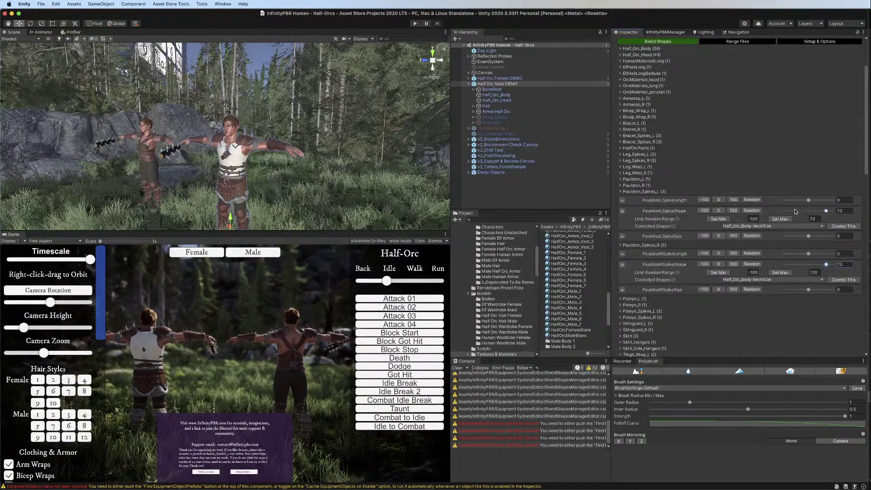
Limit PauldronRSpikeShape's random range to -51 to 73, set PauldronLSpikeShape's minimum from a similar slider position, and reset both shapes to 0
left_click(796, 212)
left_click(719, 218)
left_click(779, 273)
left_click(796, 264)
left_click(718, 272)
left_click(719, 264)
left_click(719, 211)
left_click(623, 211)
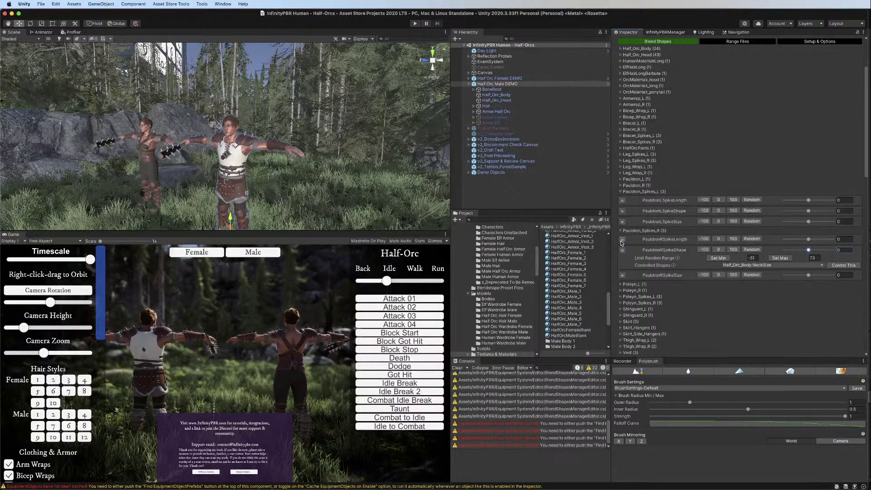
left_click(622, 249)
Set PauldronRSpikeLength's random maximum to 47 and PauldronLSpikeLength's from a similar slider position, and reset both lengths to 0
left_click(622, 200)
left_click(623, 254)
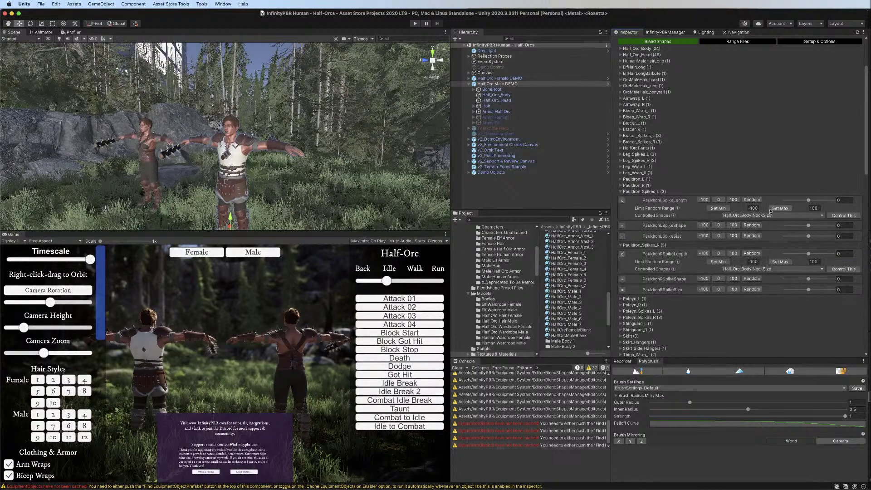
left_click_drag(812, 200, 819, 205)
left_click(820, 254)
left_click(779, 262)
left_click(781, 208)
left_click(718, 200)
left_click(718, 255)
Set PauldronRSpikeLength's random minimum to -47 and PauldronLSpikeLength's from a similar slider position, reset both lengths, and collapse both pauldron spike groups
left_click(798, 254)
left_click(799, 201)
left_click(719, 208)
left_click(718, 261)
left_click(623, 200)
left_click(718, 200)
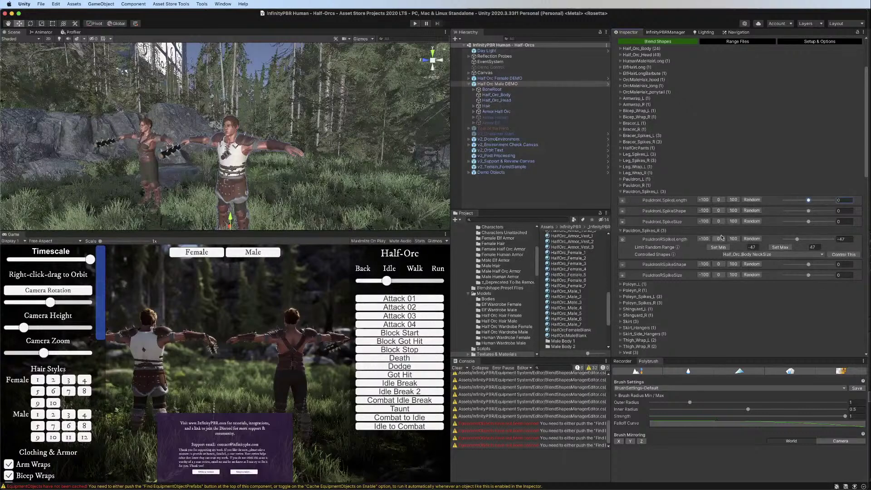
left_click(718, 239)
left_click(623, 240)
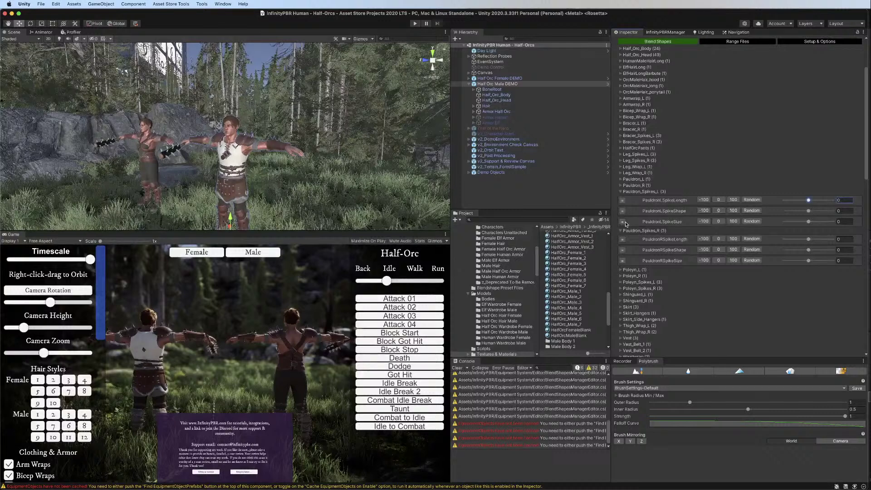
left_click(622, 193)
left_click(621, 198)
Preview the ShinguardLSize shape on the character and collapse both shin guard groups
scroll(718, 184, "up", 3)
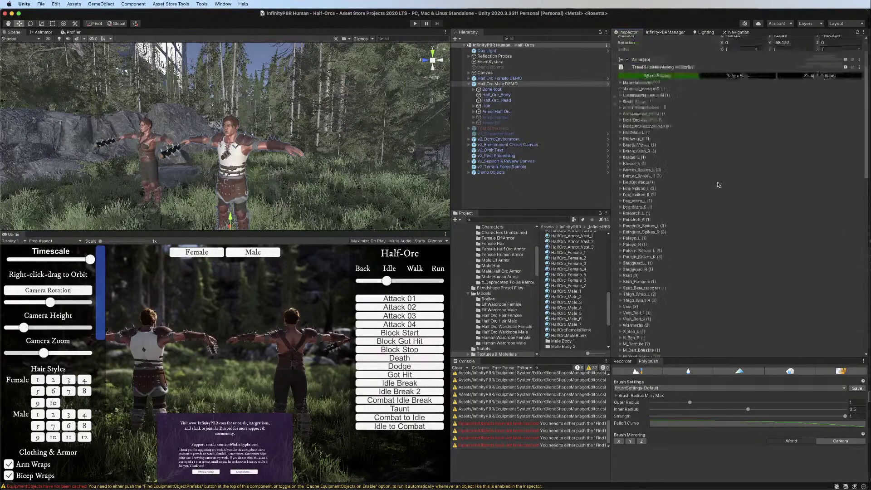
scroll(719, 184, "down", 4)
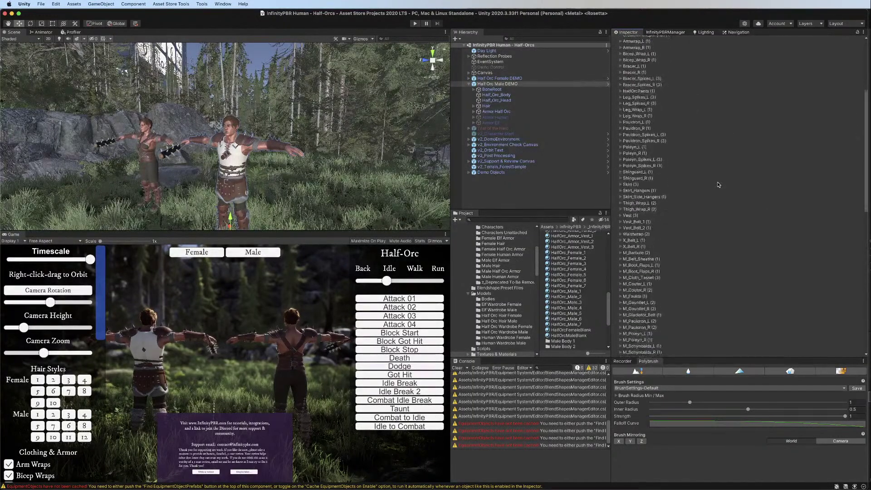
scroll(718, 185, "down", 1)
left_click(621, 146)
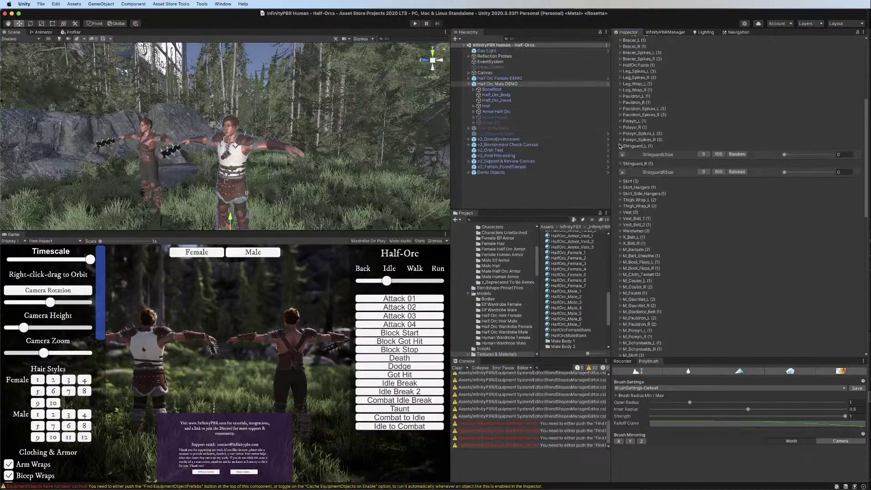
left_click_drag(785, 155, 749, 156)
left_click(621, 146)
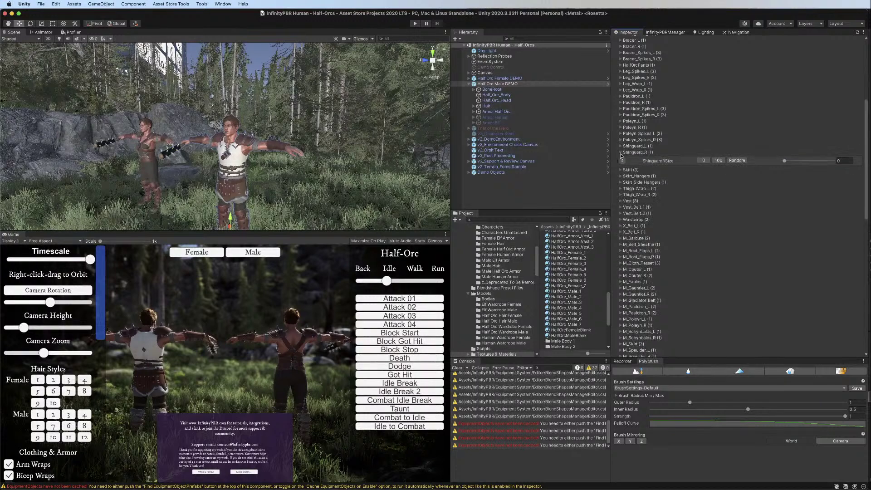
left_click(620, 152)
Set SkirtShape's random maximum to 19 and its minimum from a slightly negative slider position, preview SkirtLength and SkirtTightness, and collapse the Skirt group
left_click(620, 159)
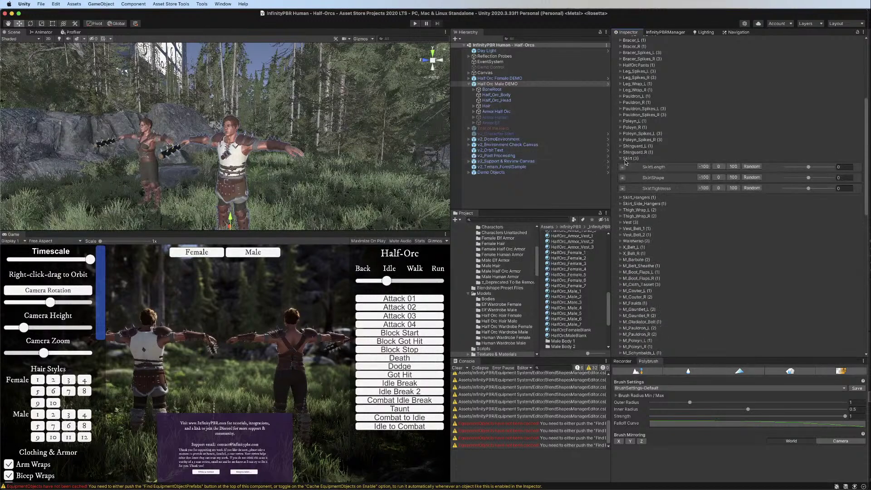
mouse_move(808, 167)
left_mouse_down()
mouse_move(784, 167)
mouse_move(824, 167)
mouse_move(814, 177)
left_mouse_up()
left_click(718, 167)
left_click(623, 177)
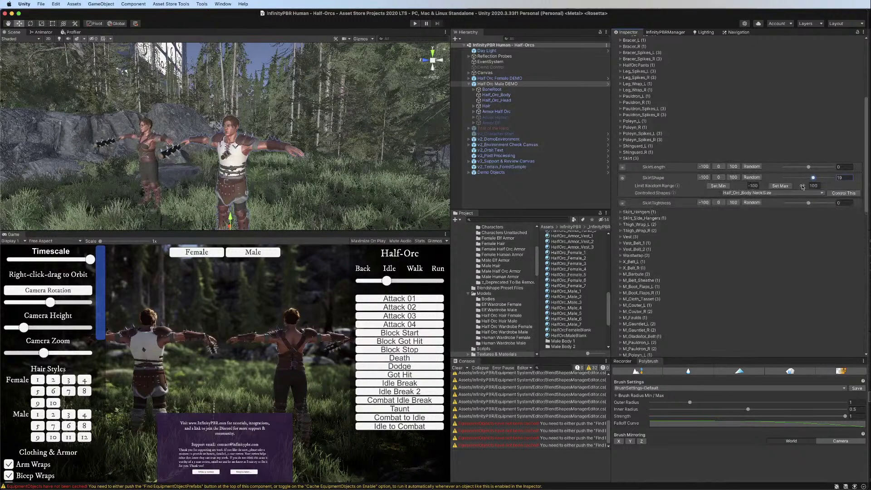
left_click(781, 185)
left_click(804, 178)
left_click(718, 185)
left_click(718, 177)
left_click(621, 178)
left_click_drag(809, 188, 785, 189)
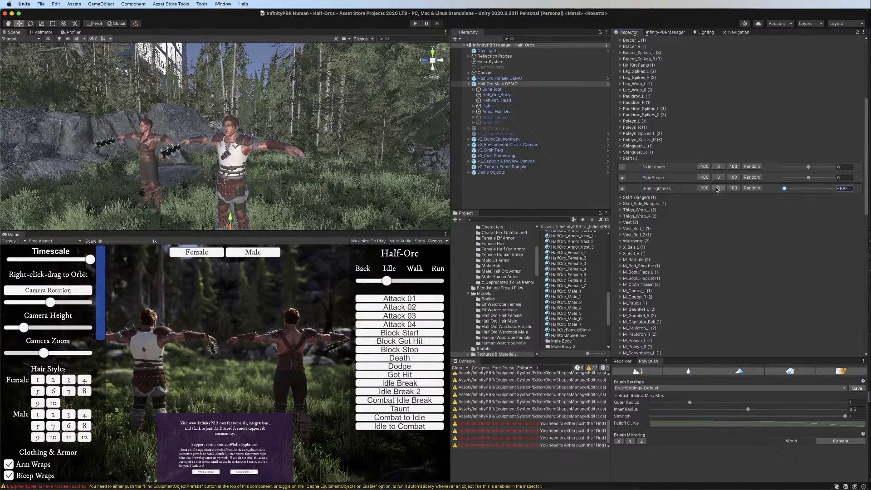
left_click(620, 158)
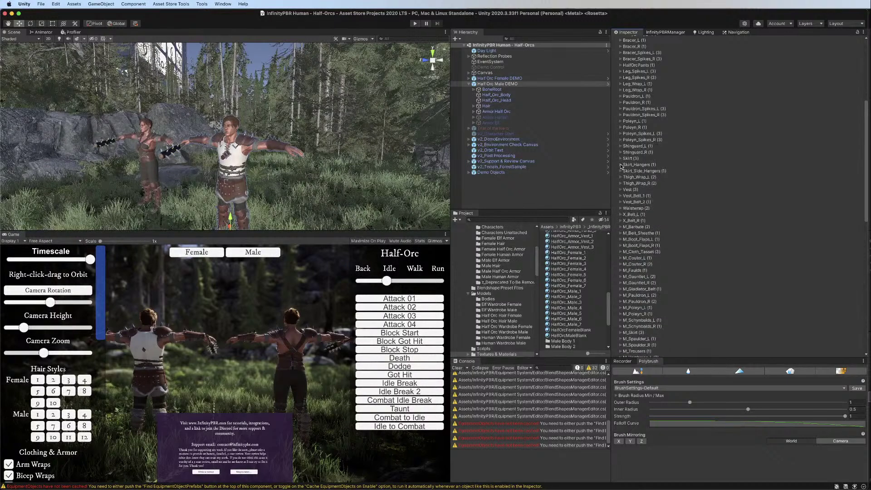
Limit SkirtHangersLength's random range to 0 to 39, reset the length to 0, and collapse the Skirt_Hangers group
left_click(621, 165)
mouse_move(808, 173)
left_mouse_down()
mouse_move(842, 172)
mouse_move(819, 173)
left_mouse_up()
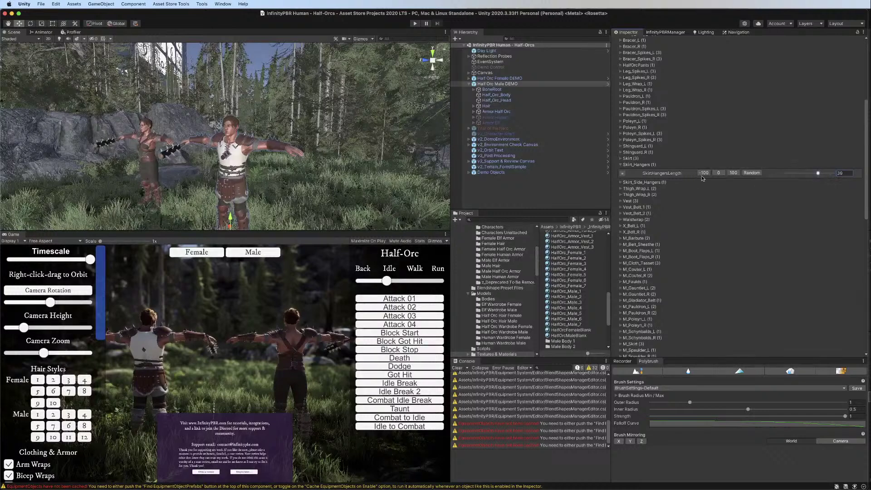
left_click(622, 172)
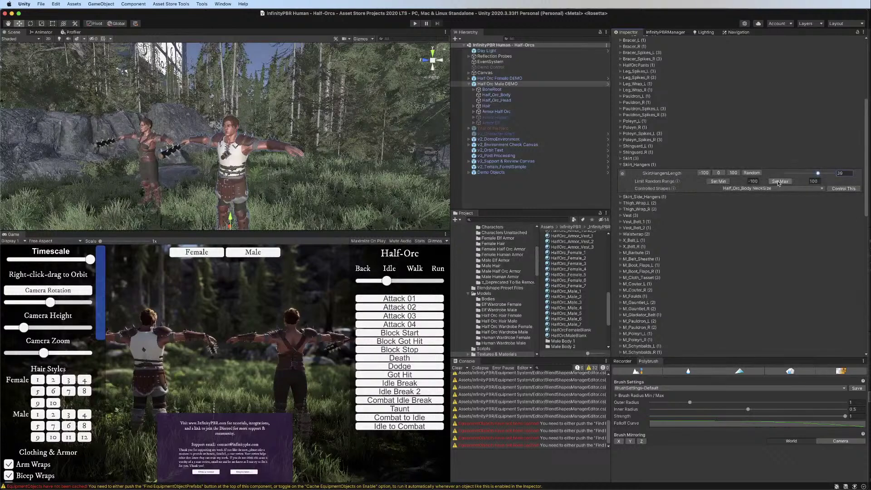
left_click(779, 182)
left_click(719, 173)
left_click(719, 181)
left_click(621, 172)
left_click(621, 166)
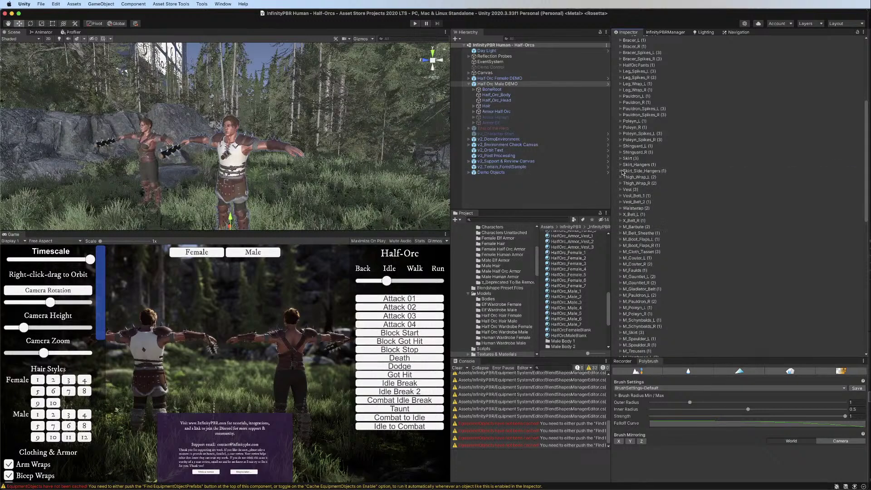
Preview ChestBeltLTightness and ChestBeltRTightness at 100 on the character, reset both to 0, and collapse both X_Belt groups
left_click(621, 220)
left_click(621, 215)
left_click_drag(808, 225, 856, 221)
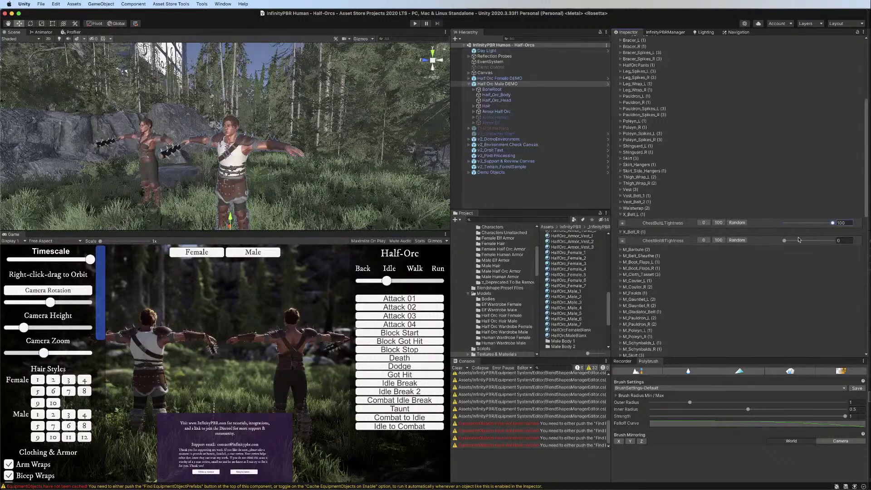
left_click_drag(799, 239, 835, 240)
scroll(321, 204, "up", 6)
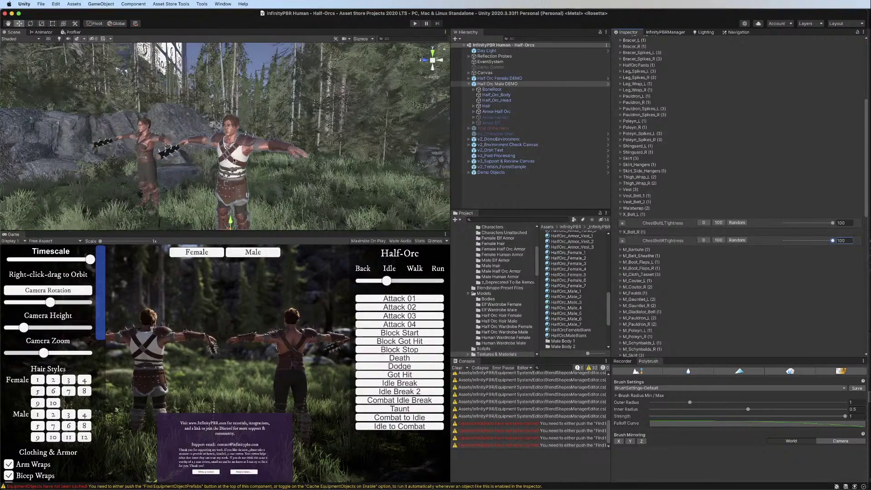
middle_click_drag(230, 192, 213, 164)
left_click_drag(213, 164, 248, 181, "alt")
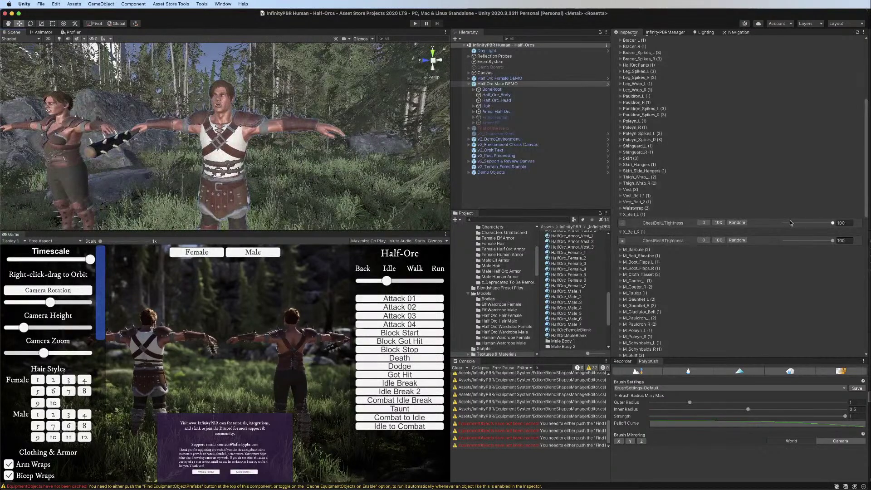
left_click_drag(791, 222, 776, 222)
left_click(703, 240)
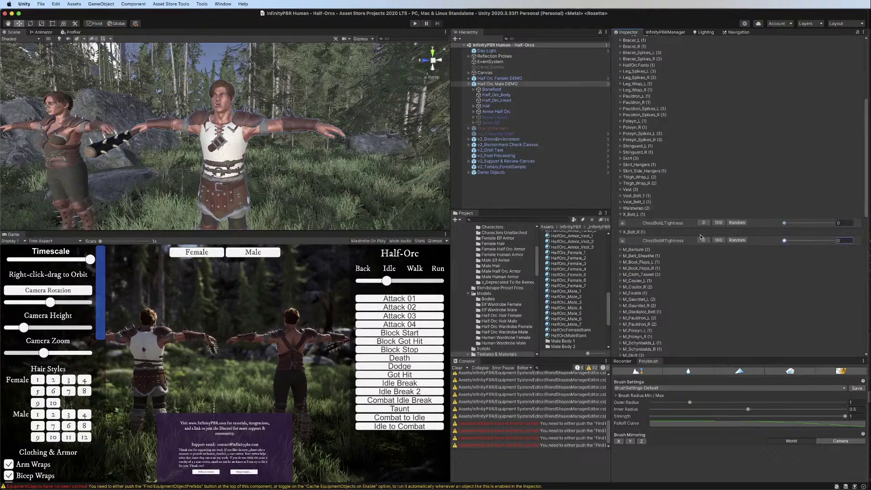
left_click(620, 215)
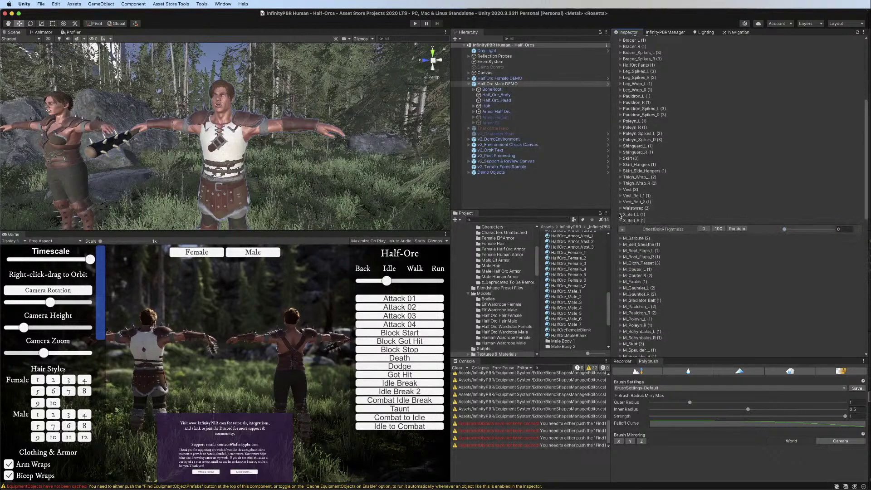
left_click(621, 221)
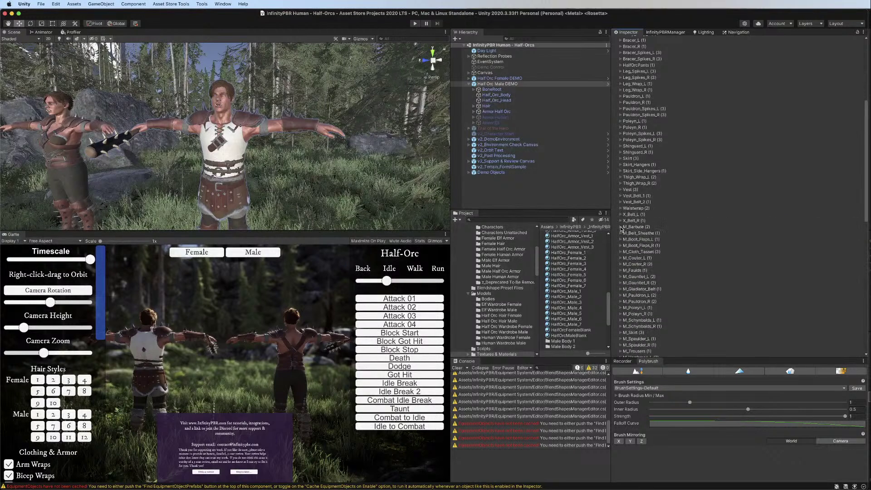
Check the M_Barbute and M_Belt_Sheathe shapes and look through the remaining wardrobe groups in the blend shape list
left_click(621, 227)
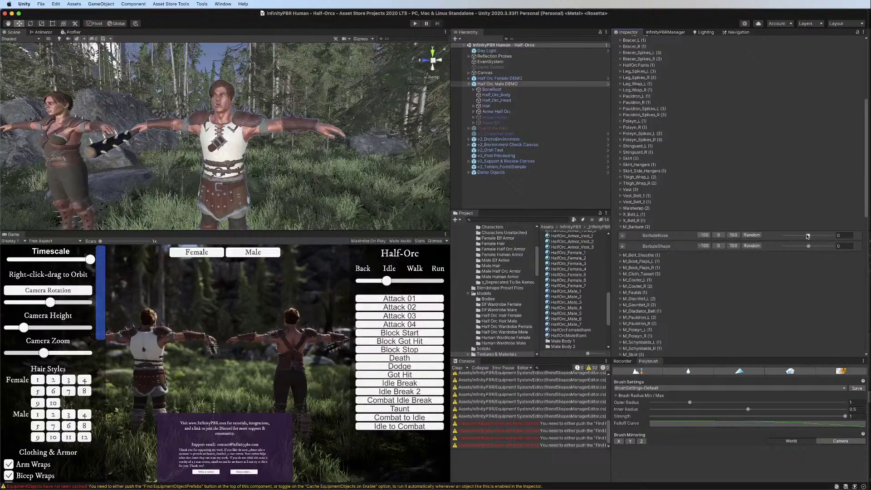
left_click(620, 228)
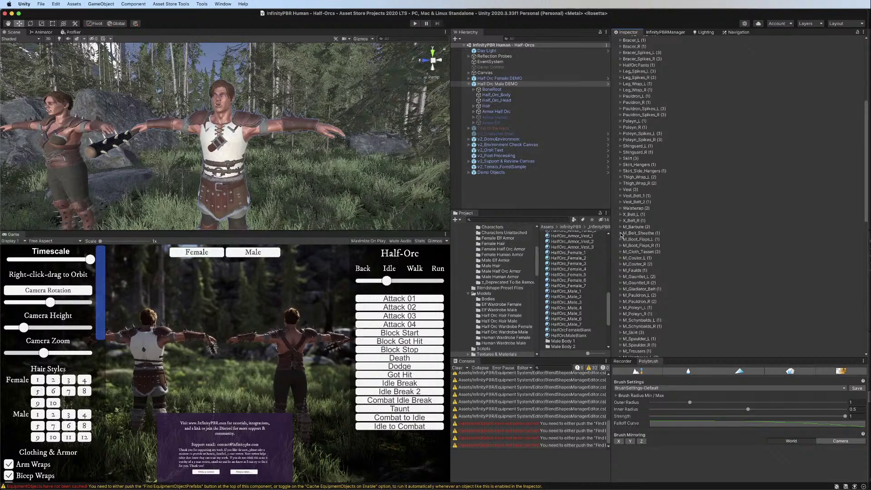
left_click(621, 233)
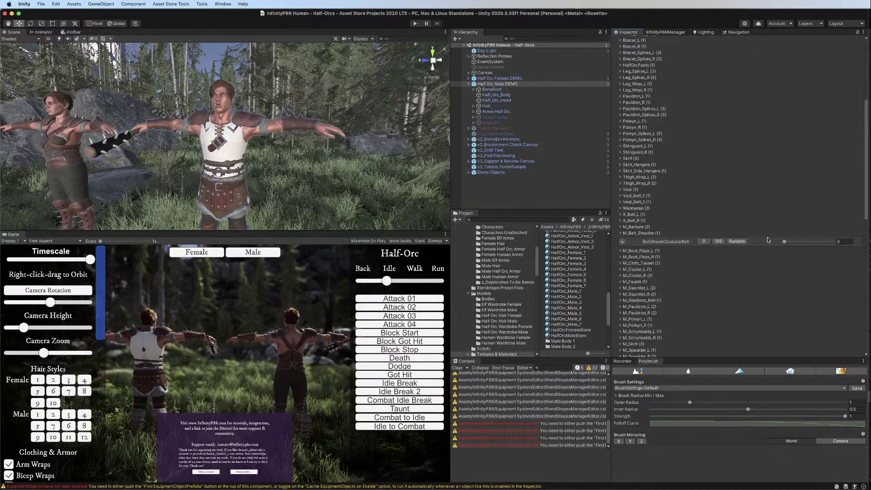
left_click(620, 233)
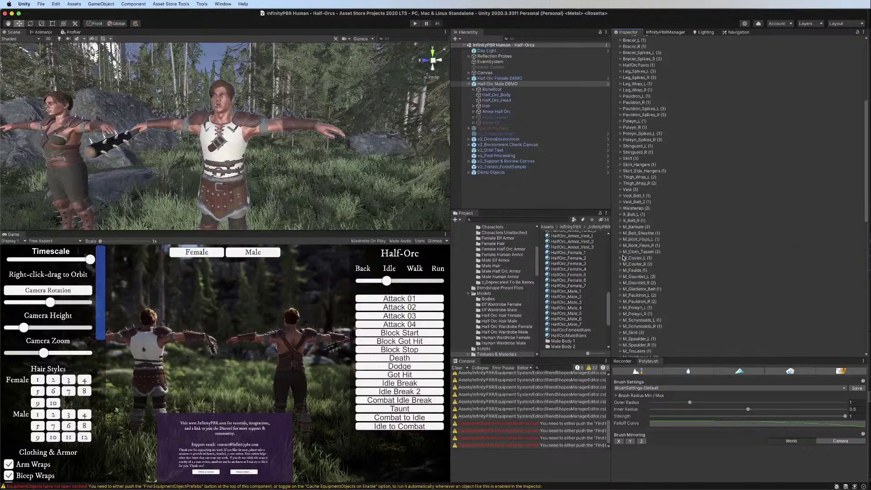
scroll(617, 271, "down", 3)
scroll(618, 271, "down", 5)
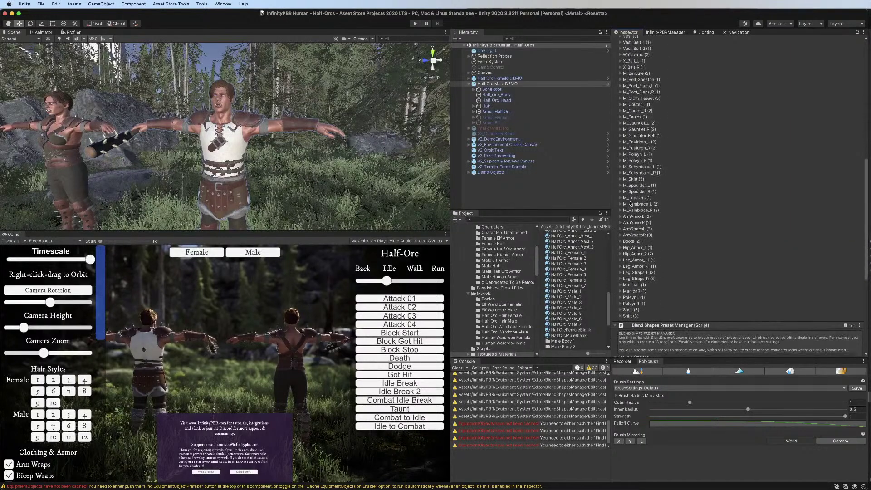
scroll(633, 200, "down", 5)
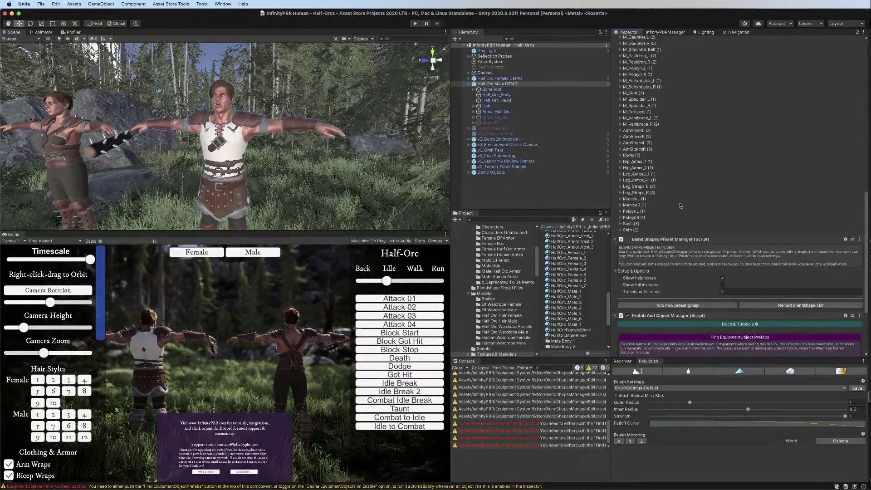
scroll(620, 201, "down", 3)
scroll(619, 200, "up", 14)
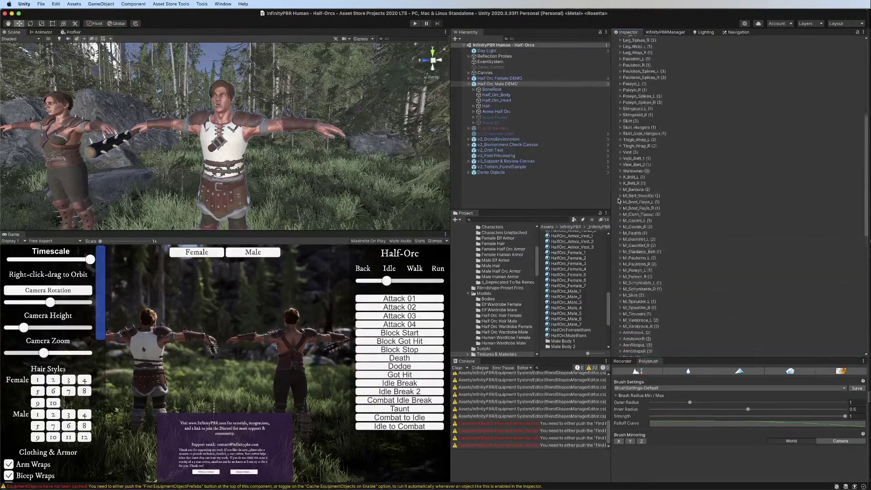
scroll(619, 200, "up", 8)
Apply all of Half Orc Male DEMO's overrides to its prefab and reload the Blend Shapes Preset Manager's blendshape list
left_click(821, 58)
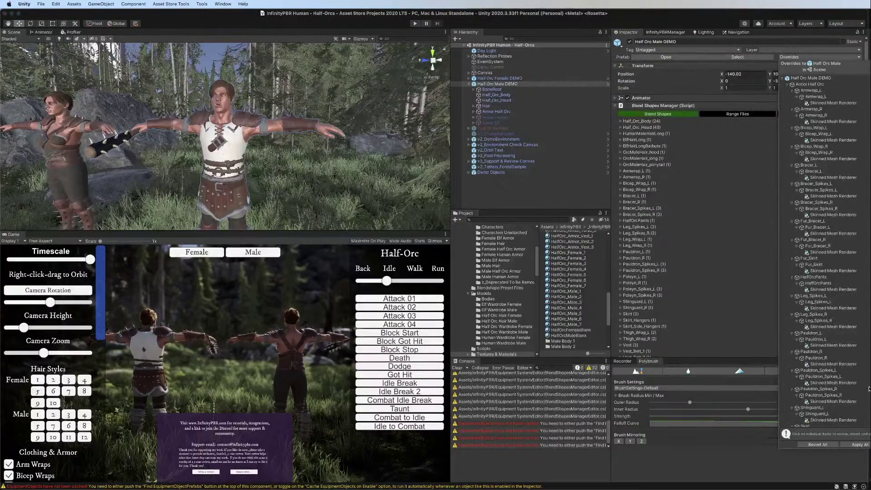
left_click(761, 212)
scroll(772, 211, "down", 15)
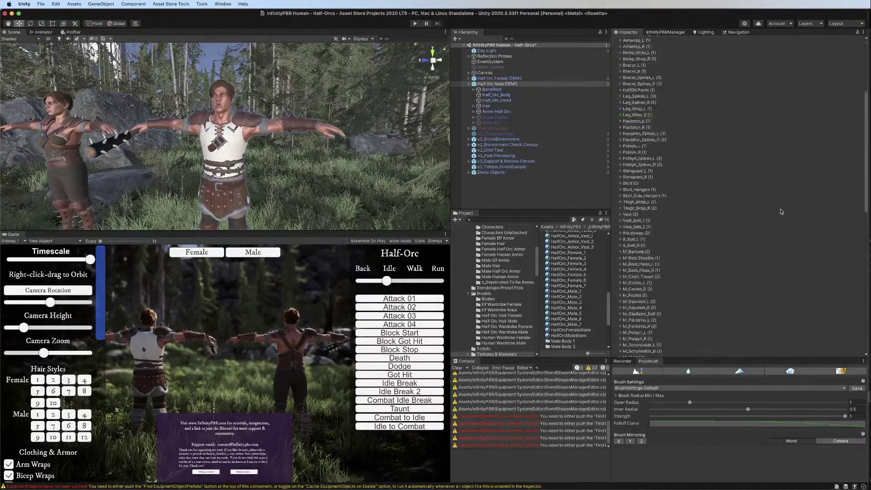
left_click(780, 204)
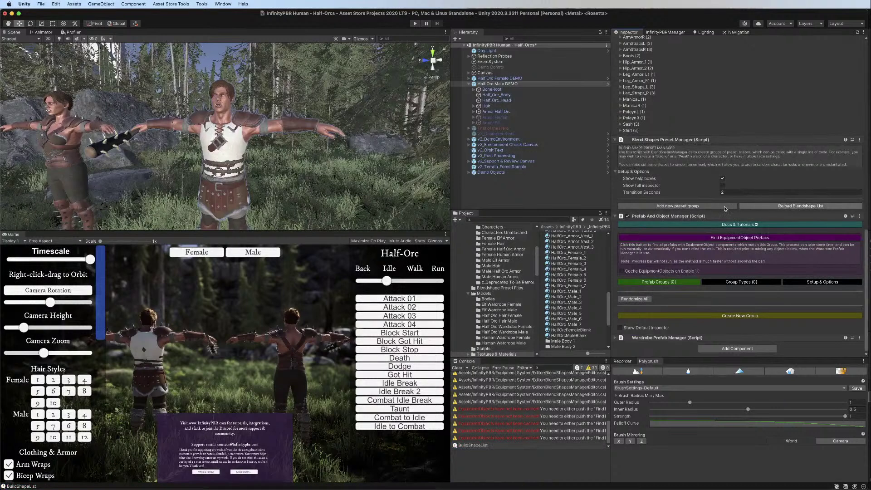
Add a preset group named Reset and add all blend shapes to it
left_click(666, 206)
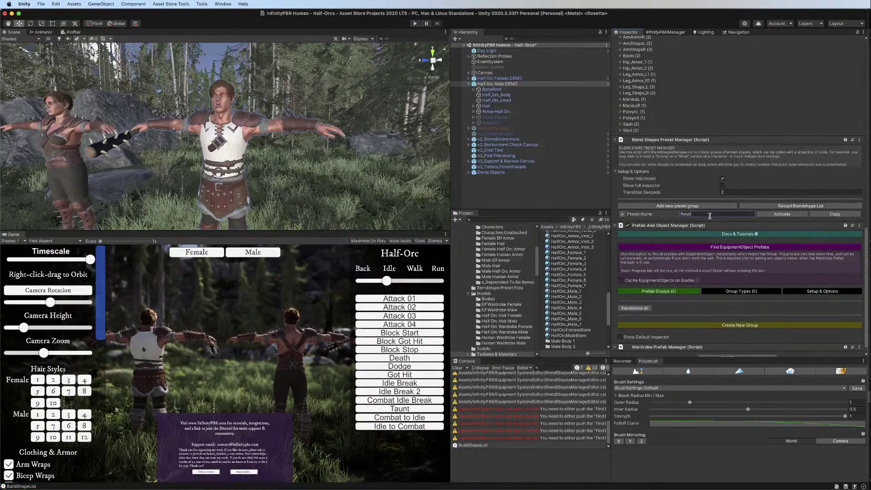
left_click(622, 214)
left_click(628, 229)
Remove the HairDepth shapes of the human, elf and orc male hairstyles from the Reset preset
scroll(699, 216, "down", 10)
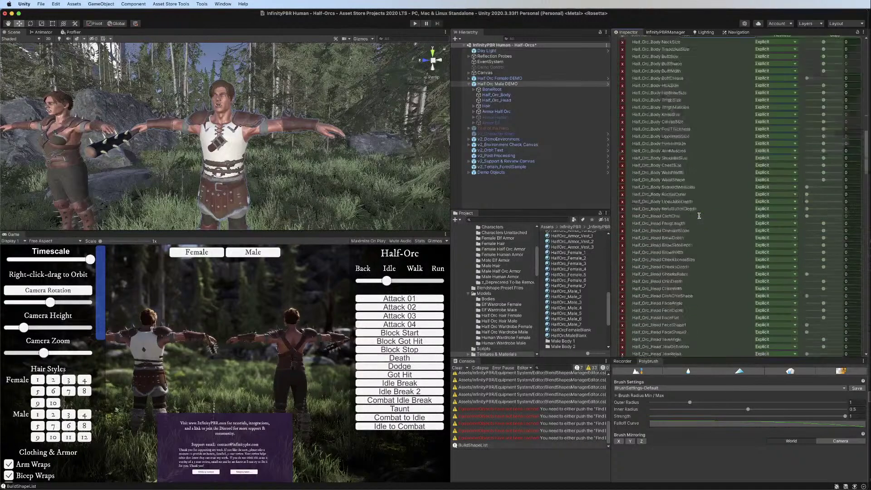
scroll(699, 217, "down", 15)
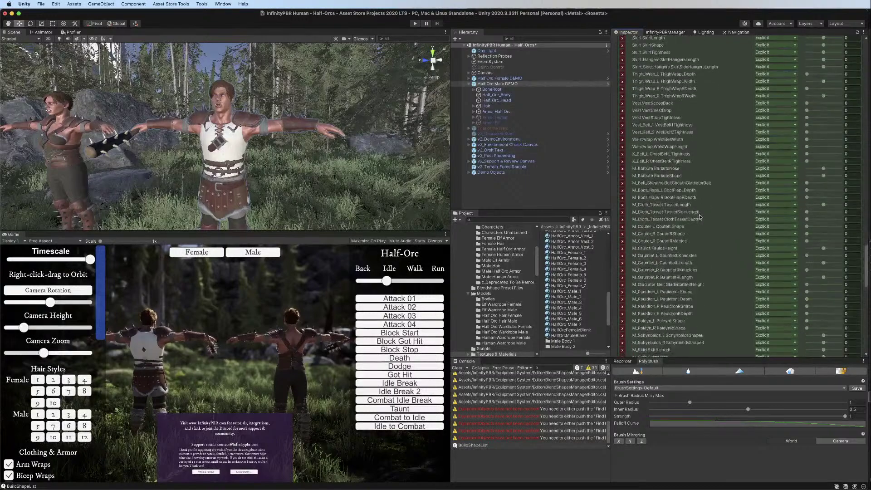
scroll(698, 217, "up", 10)
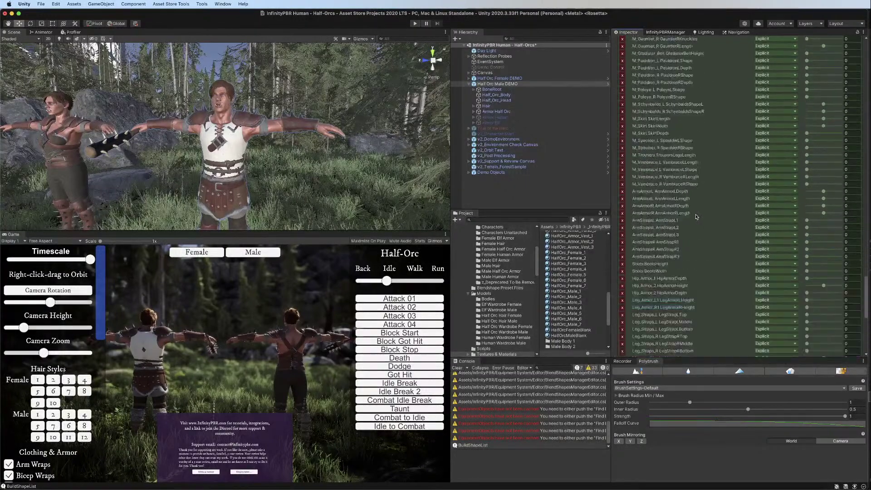
scroll(697, 217, "up", 15)
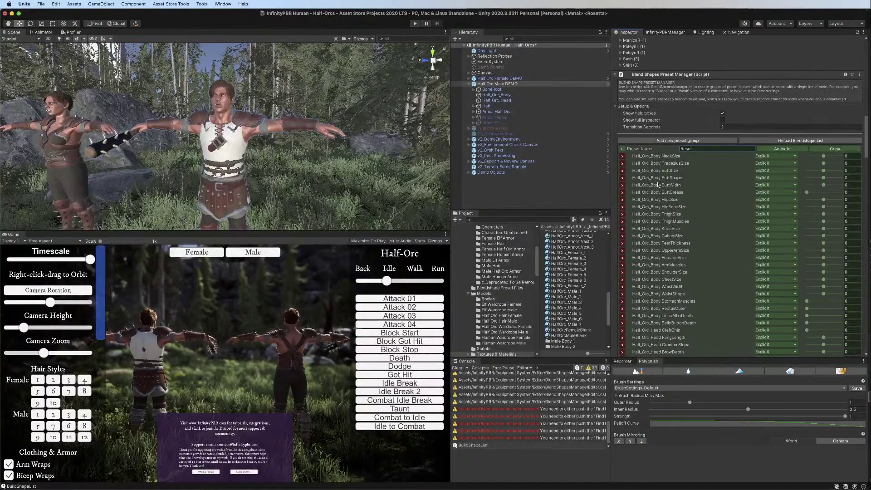
scroll(660, 185, "down", 12)
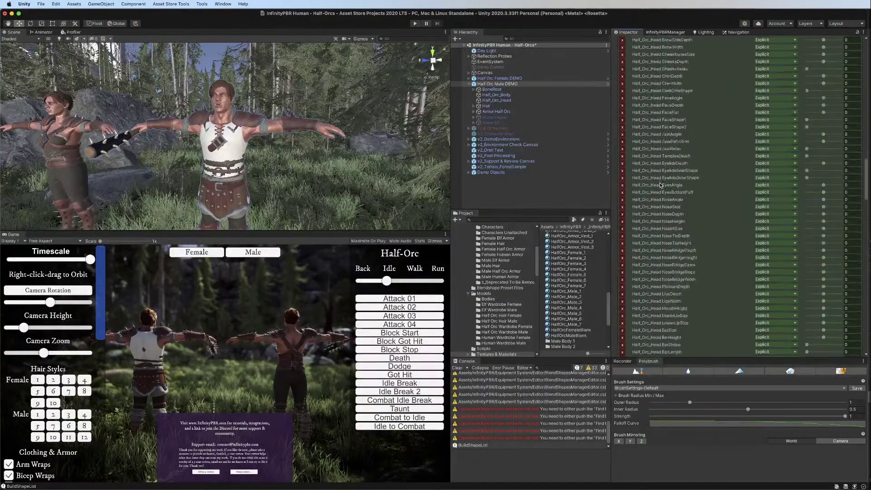
scroll(660, 185, "down", 10)
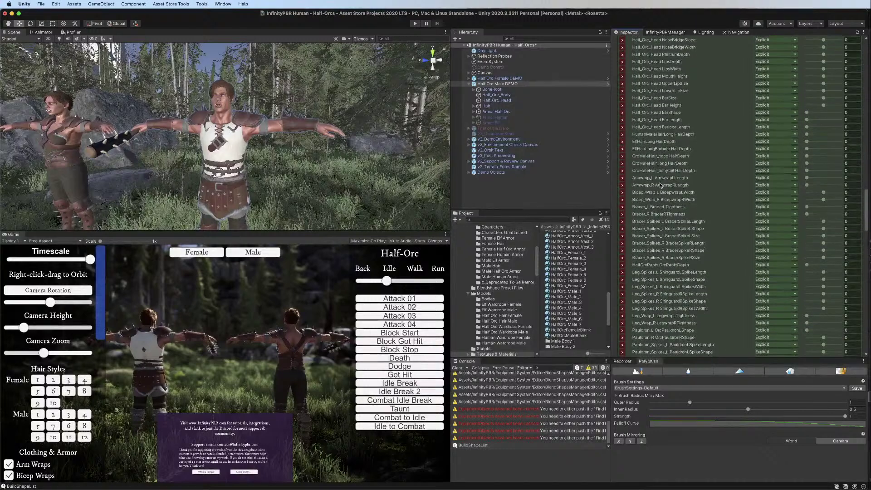
left_click(623, 142)
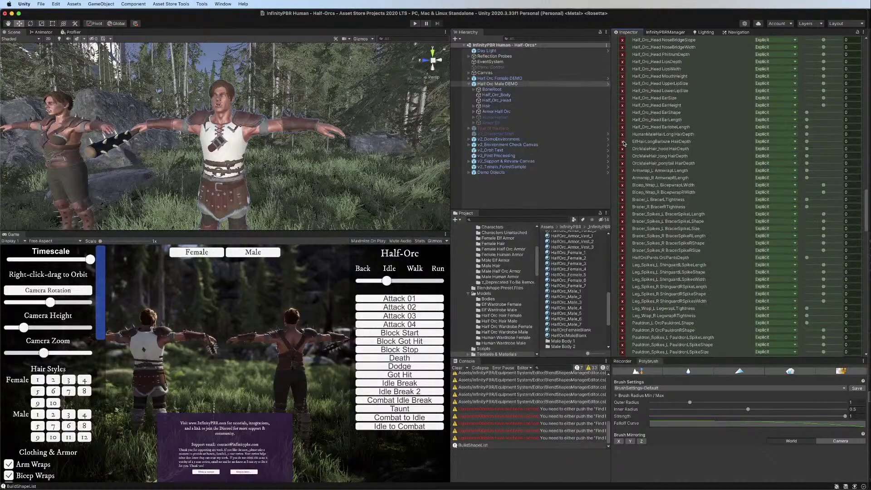
left_click(622, 134)
left_click(623, 134)
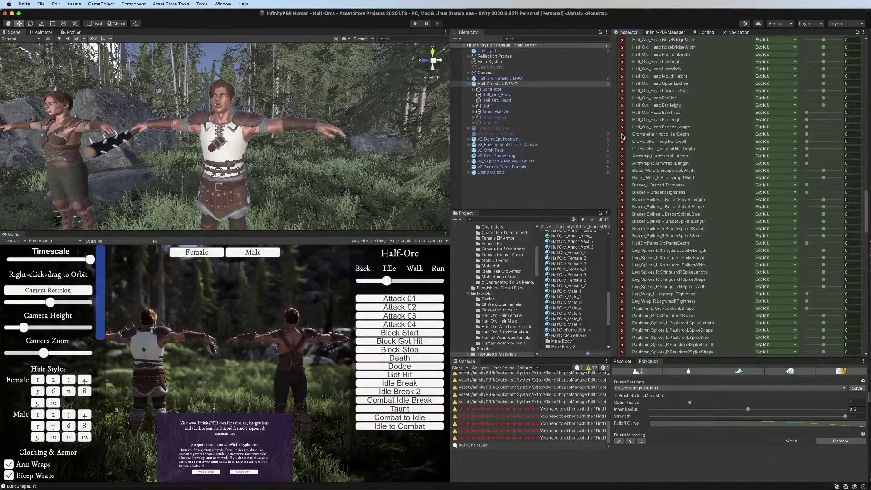
left_click(622, 134)
left_click(622, 134)
left_click(623, 134)
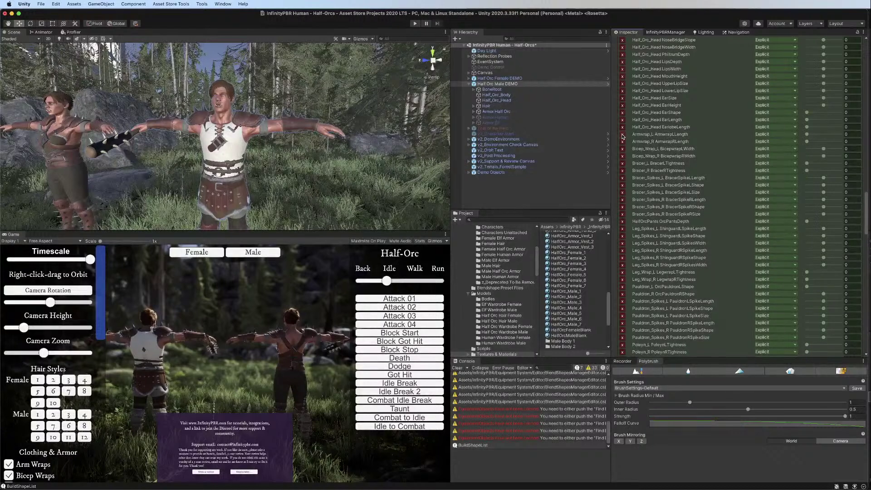
Remove both Bracer tightness shapes, OrcPantsDepth, and both Leg_Wrap tightness shapes from the Reset preset
left_click(622, 164)
left_click(623, 164)
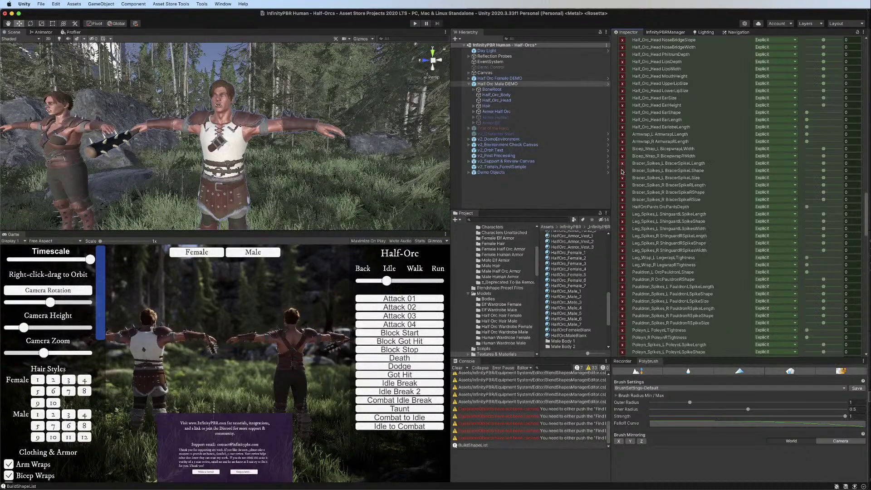
left_click(622, 207)
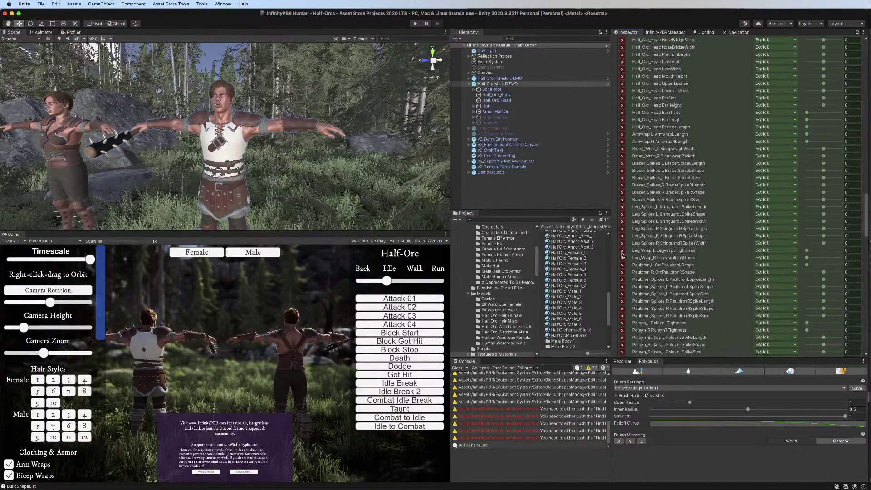
left_click(622, 251)
left_click(622, 251)
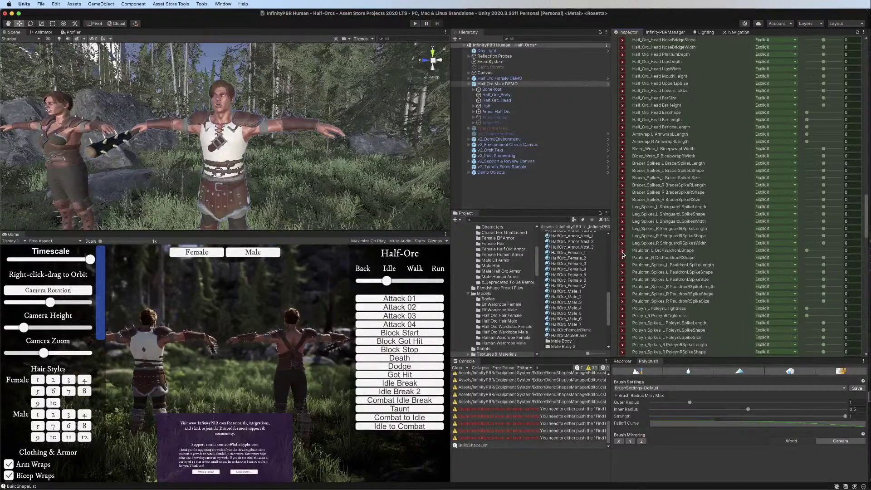
Remove the Poleyn, Poleyn_Spikes, Shinguard, Skirt, hanger, Thigh_Wrap and first Vest shapes from the Reset preset
left_click(623, 309)
left_click(622, 309)
left_click(622, 309)
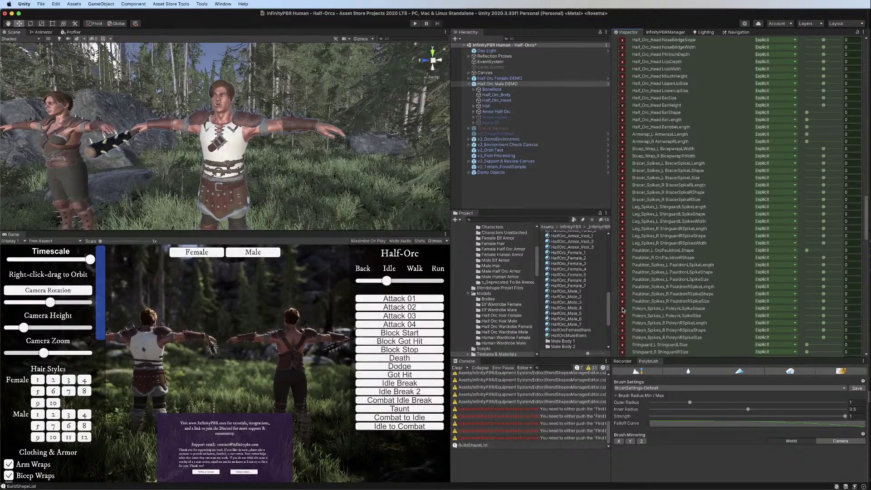
left_click(622, 309)
left_click(623, 309)
left_click(622, 309)
left_click(623, 309)
left_click(623, 309)
left_click(622, 309)
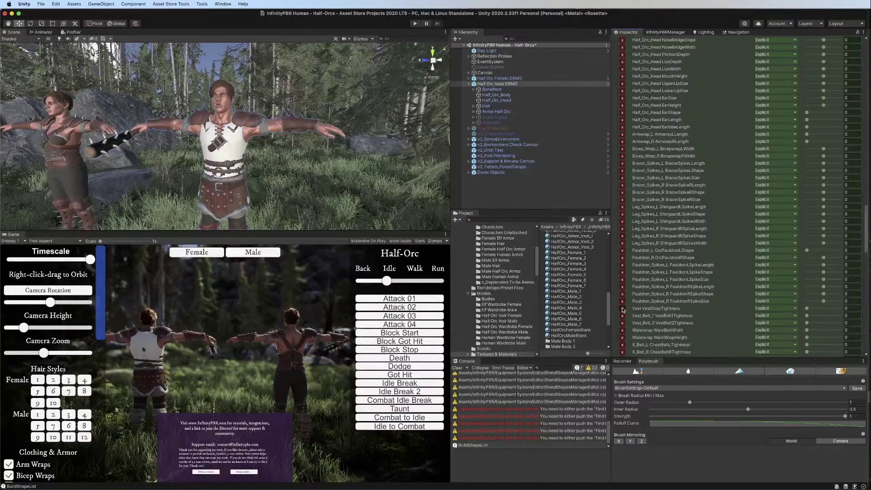
Remove the shapes from the last Vest entry through the M_ armor, arm, boot and hip pieces down to Leg_Straps_L's middle strap from Reset
left_click(622, 309)
left_click(623, 309)
left_click(623, 309)
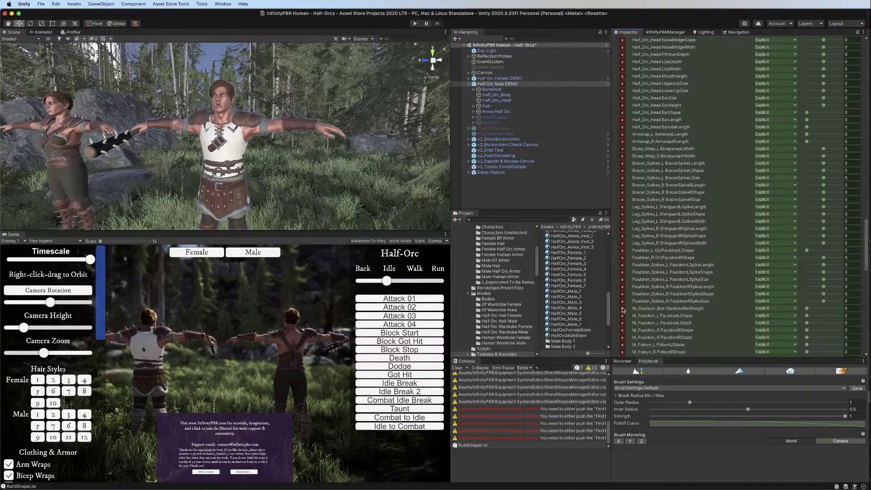
left_click(623, 309)
left_click(622, 309)
left_click(622, 309)
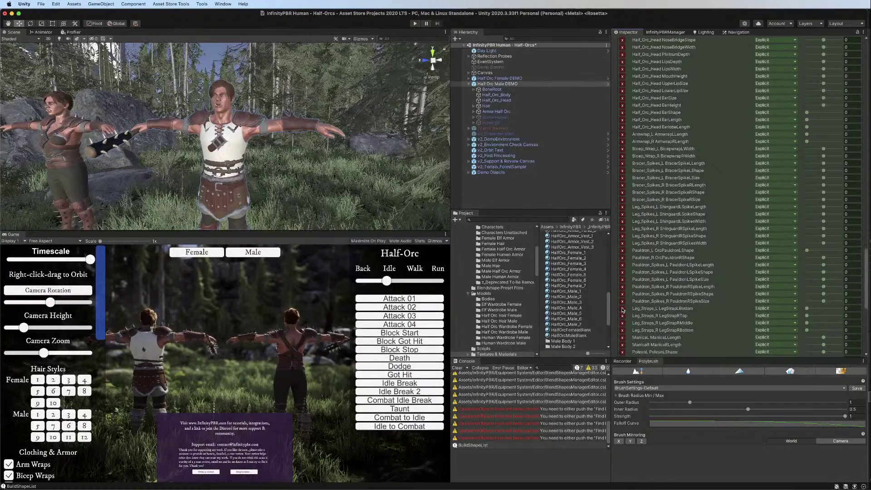
Remove the remaining Leg_Straps, Manica, Poleyn, Sash and Shirt shapes from the end of the Reset preset
left_click(622, 309)
left_click(622, 309)
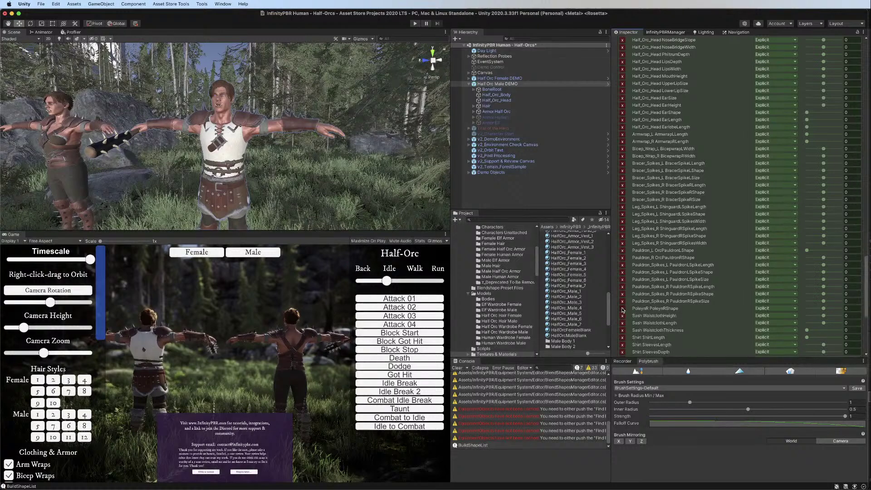
left_click(622, 309)
left_click(623, 308)
left_click(622, 308)
left_click(623, 309)
left_click(622, 309)
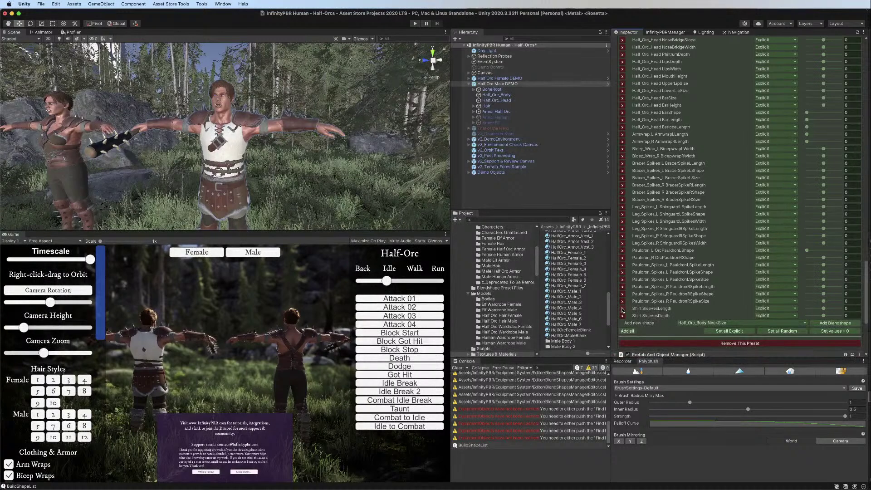
left_click(623, 309)
left_click(623, 308)
Duplicate the Reset preset and name the copy Random
scroll(736, 266, "up", 15)
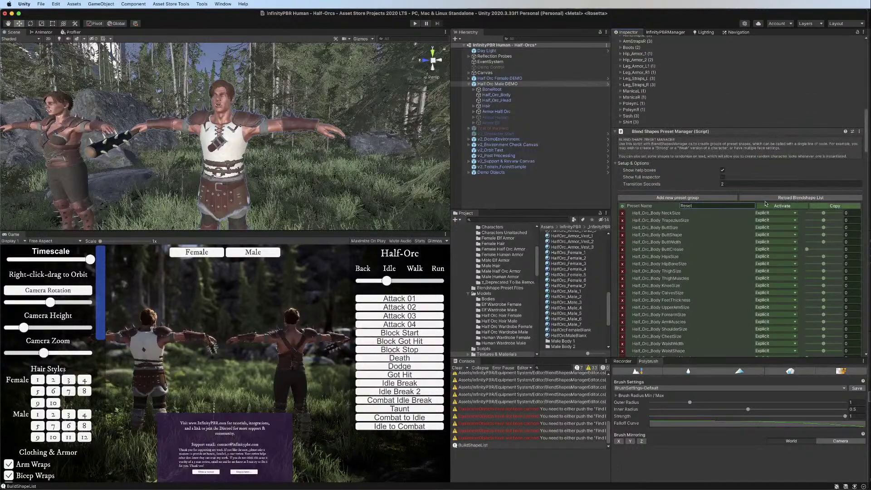
left_click(842, 207)
left_click(713, 217)
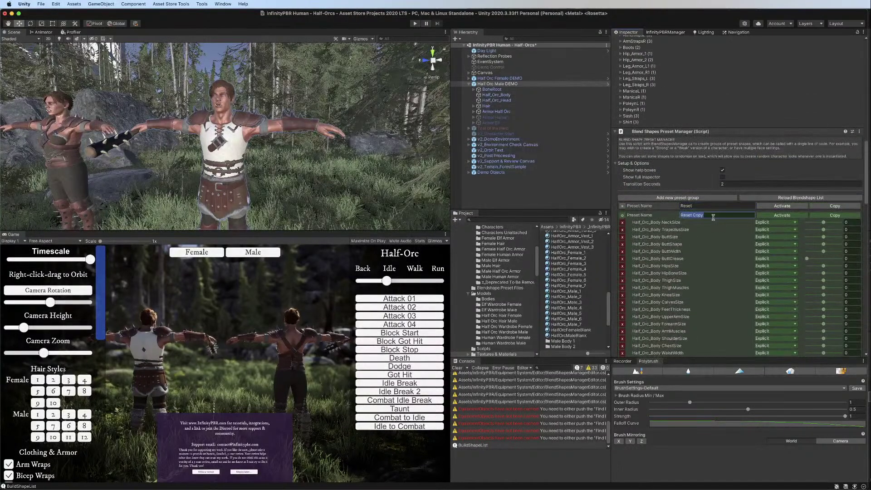
type("Random")
Set all shapes in the Random preset to Random and activate that preset
scroll(721, 239, "down", 15)
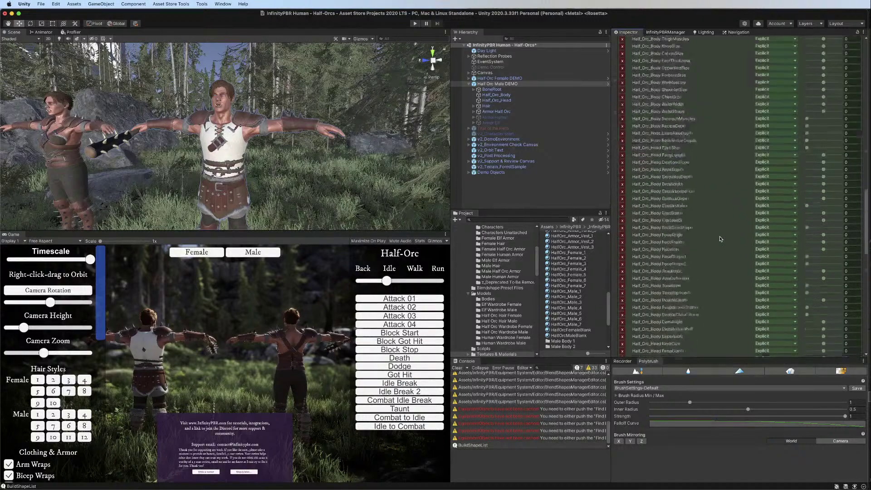
left_click(782, 197)
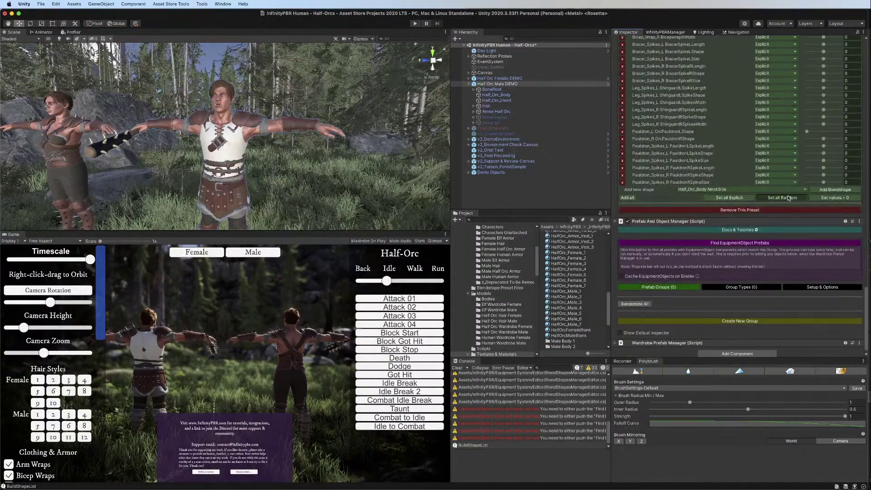
scroll(728, 95, "up", 5)
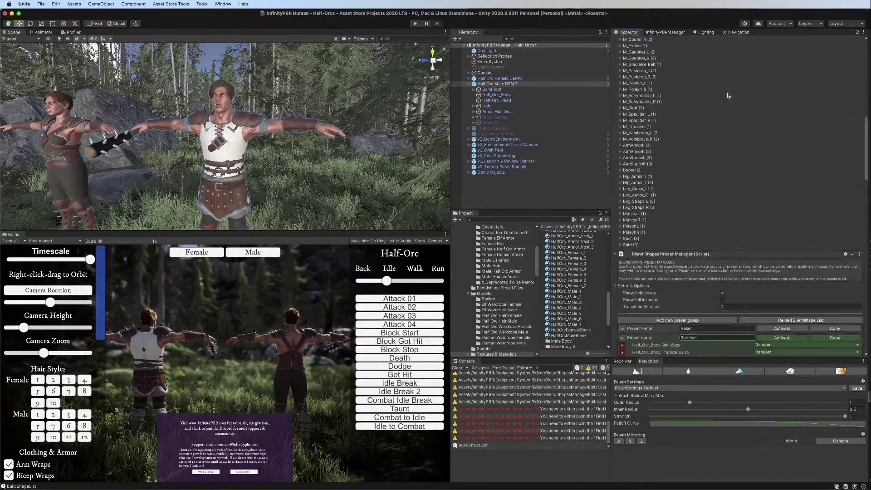
left_click(779, 176)
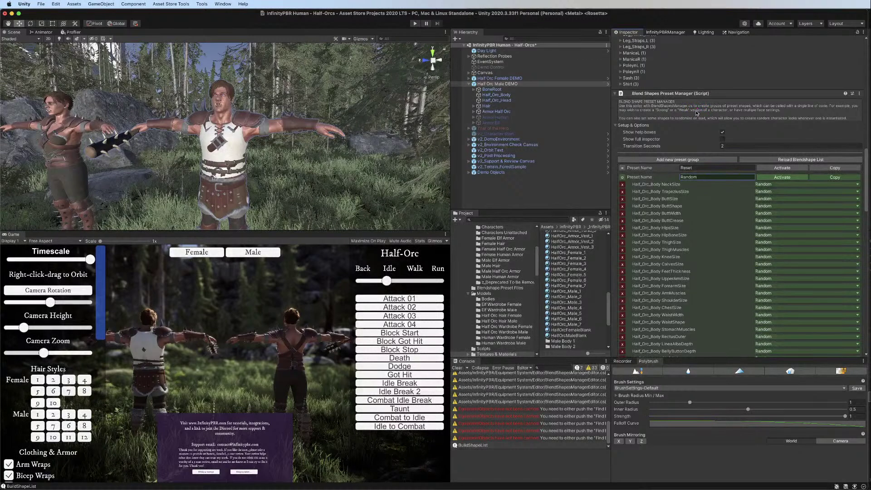
Apply all overrides of Half Orc Male DEMO to its prefab
scroll(697, 113, "up", 10)
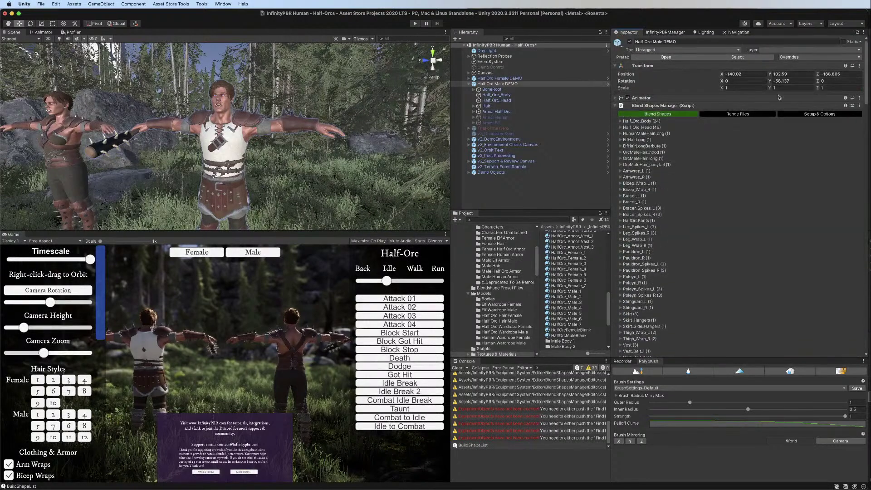
left_click(830, 59)
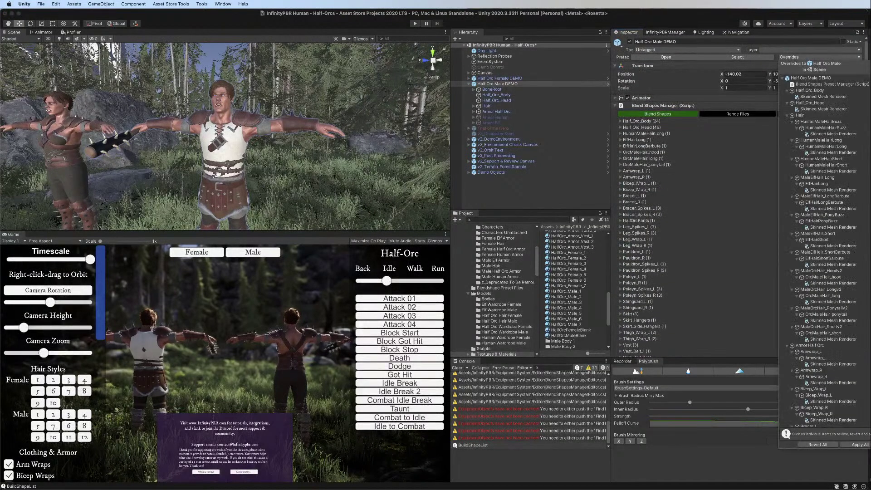
left_click(862, 445)
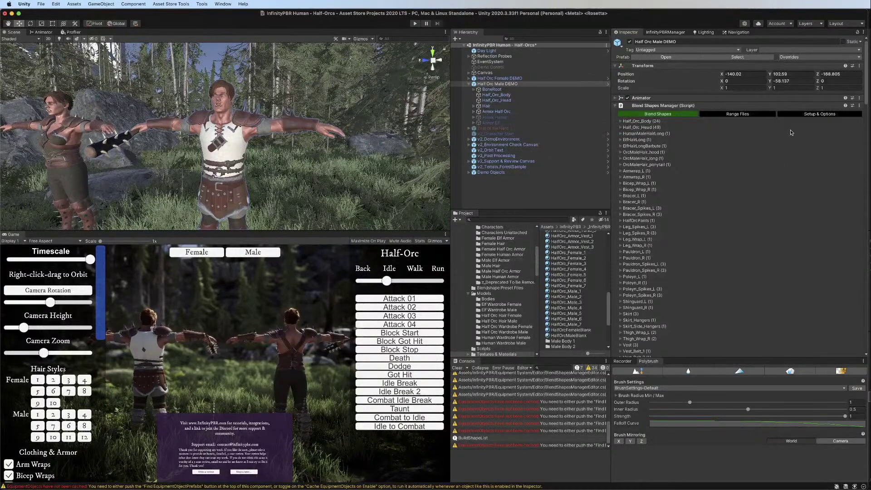
Collapse the Random preset's shape list and activate the Reset preset
scroll(791, 132, "down", 15)
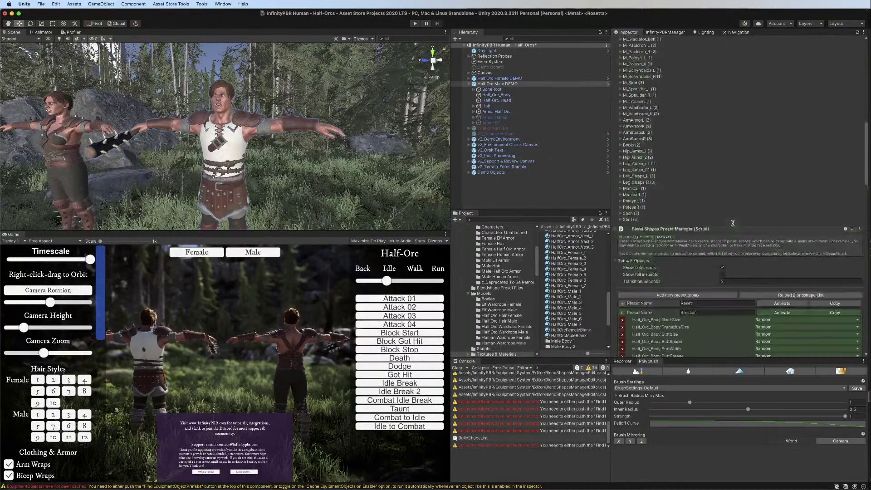
scroll(733, 223, "down", 4)
left_click(622, 245)
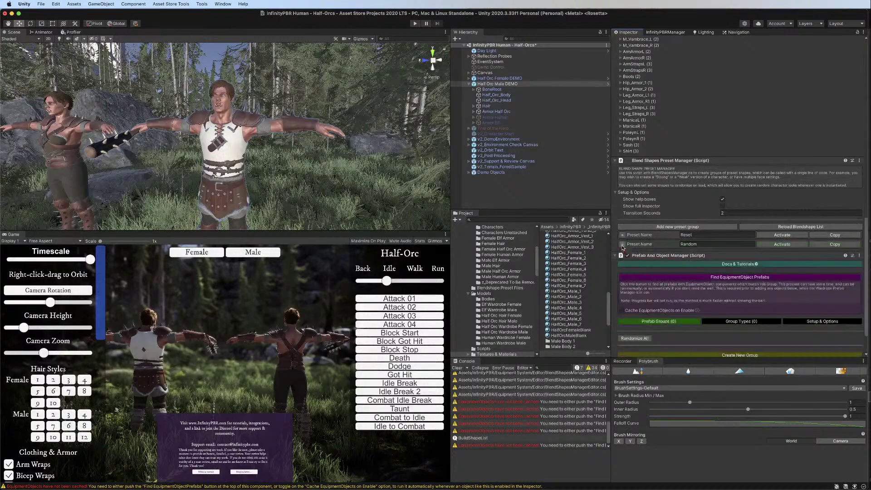
left_click(789, 237)
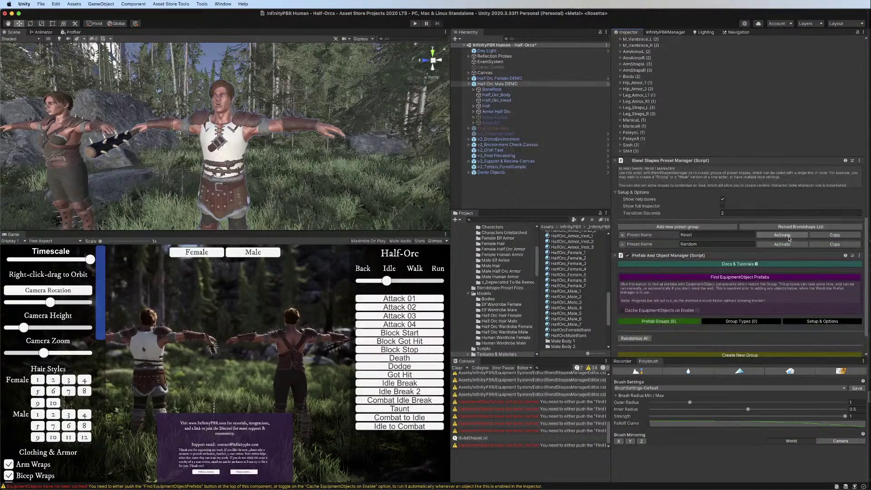
Activate the Random preset several times to test random variations on the male Half-Orc
left_click(785, 245)
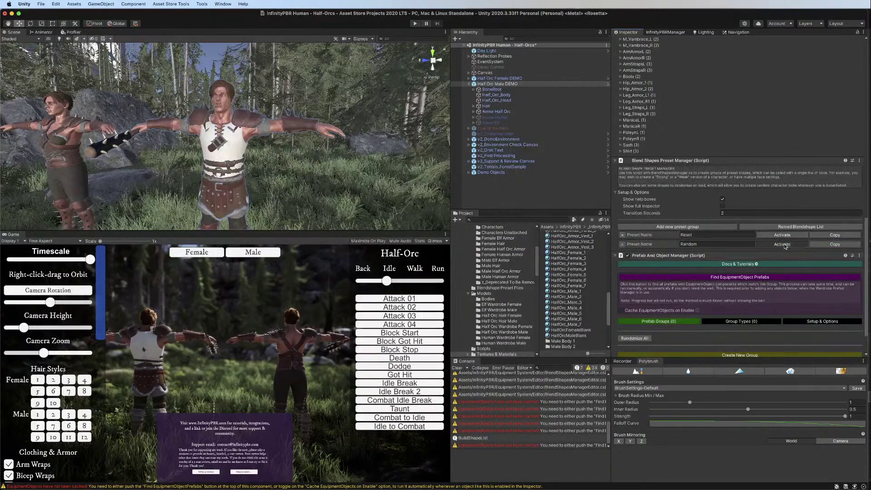
left_click(784, 245)
left_click(784, 245)
left_click(784, 245)
left_click(785, 245)
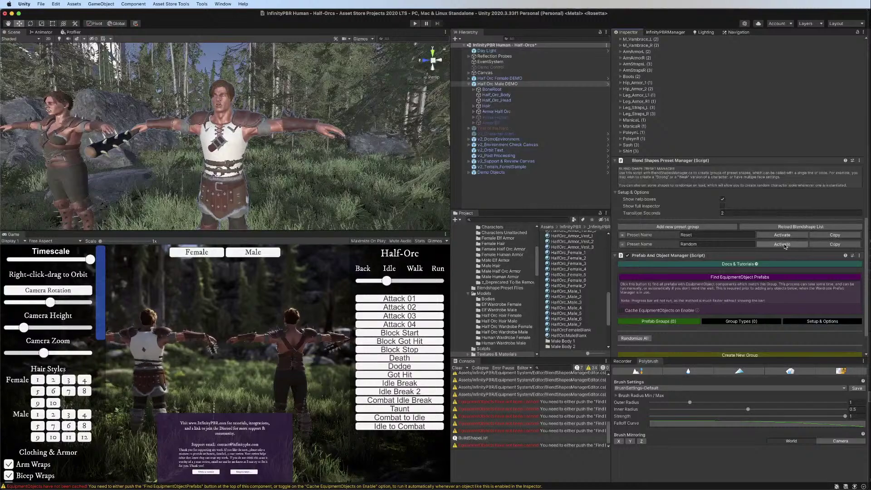
left_click(785, 245)
left_click(784, 245)
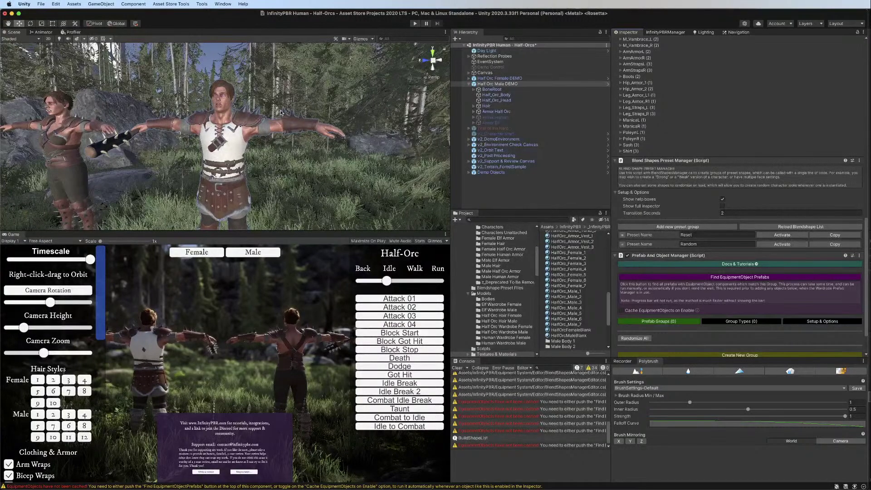
Examine the male's head and shoulder armor up close while repeatedly activating the Random preset
scroll(239, 110, "up", 5)
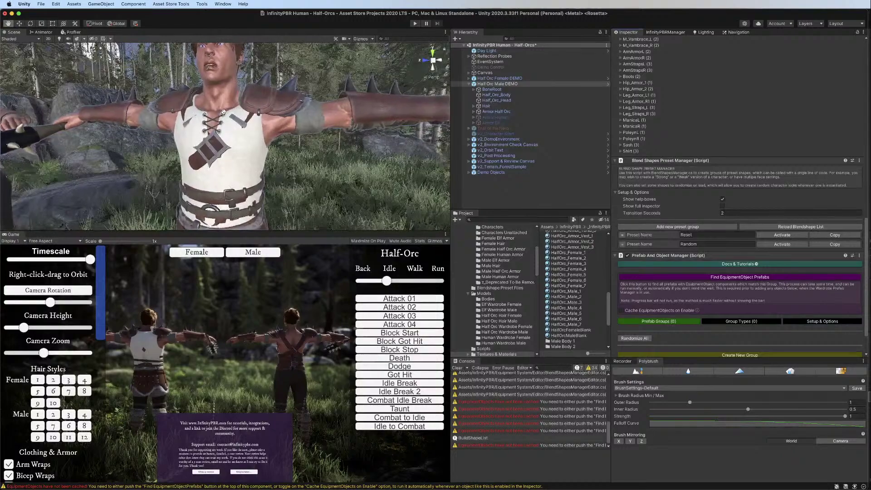
middle_click_drag(223, 111, 229, 161)
scroll(229, 161, "up", 3)
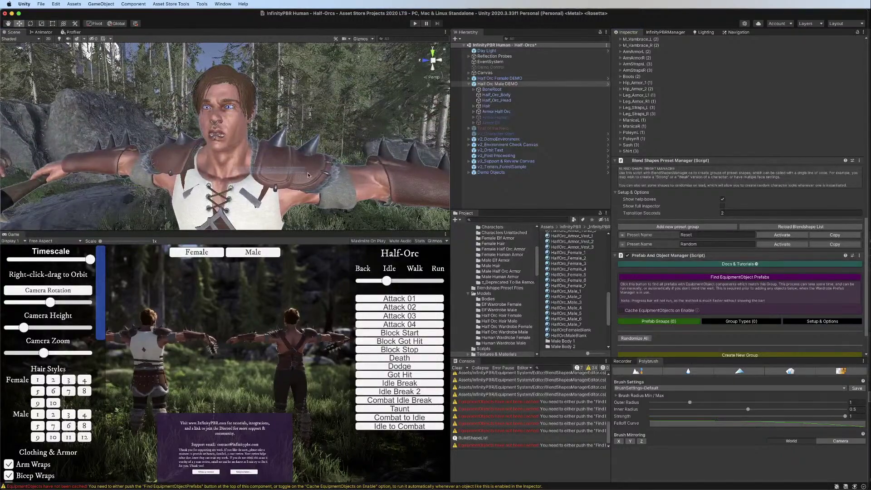
left_click_drag(218, 179, 236, 176, "alt")
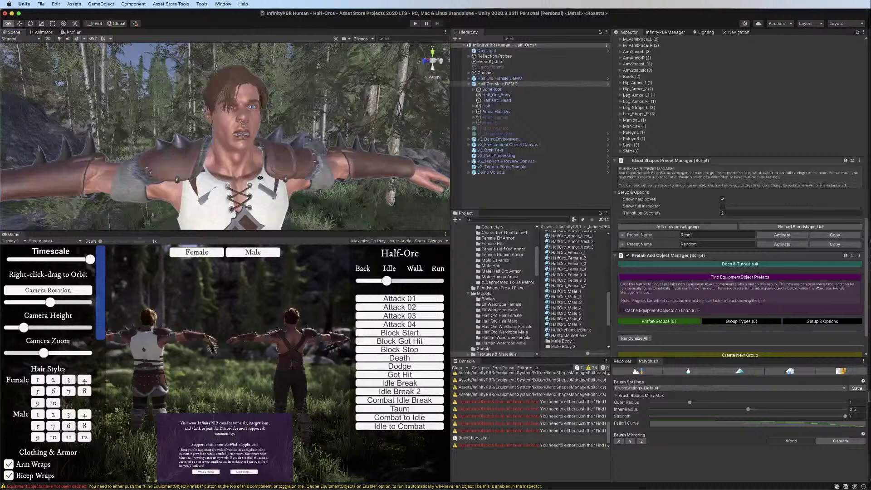
left_click(783, 244)
left_click(782, 244)
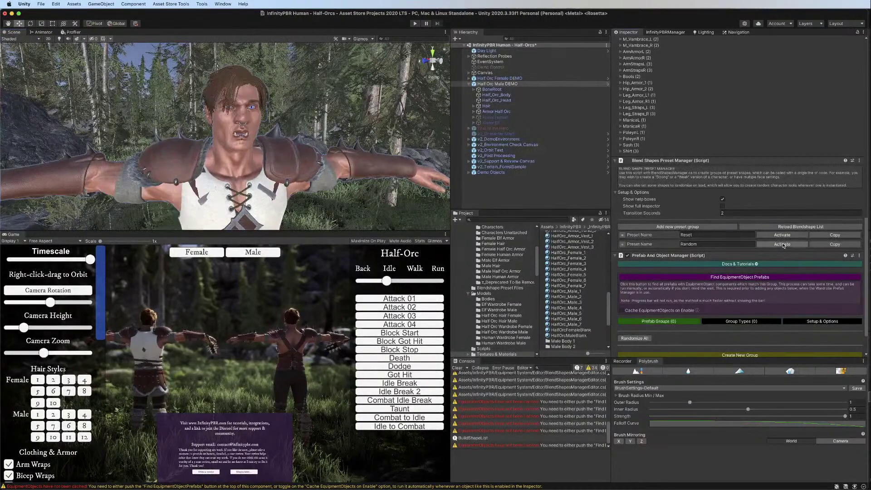
left_click(782, 244)
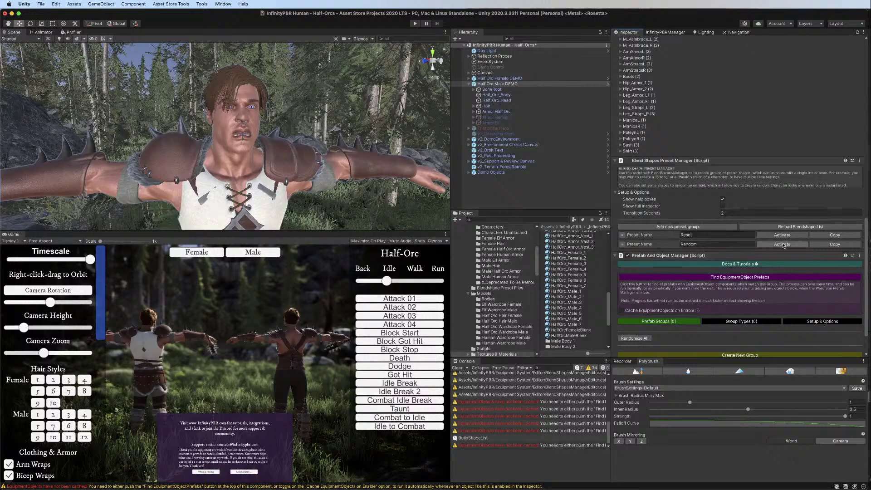
left_click(782, 244)
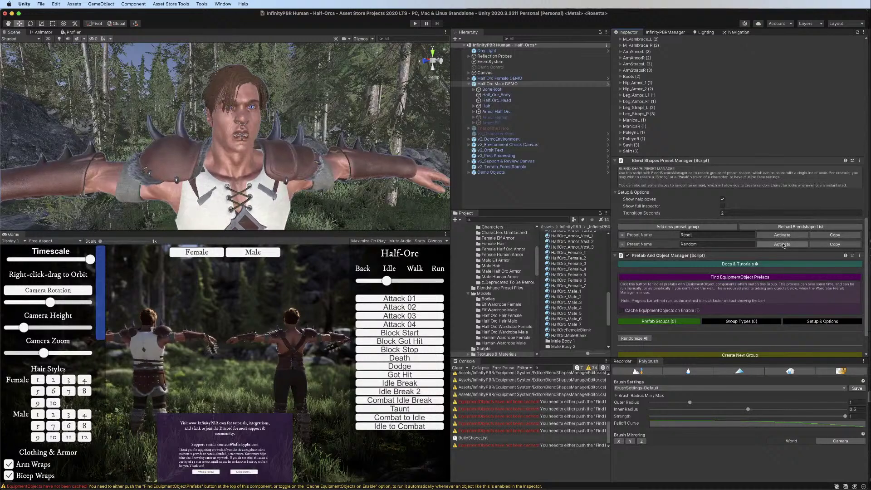
left_click(784, 246)
left_click(784, 246)
left_click(784, 246)
left_click(784, 246)
left_click(783, 246)
left_click(784, 245)
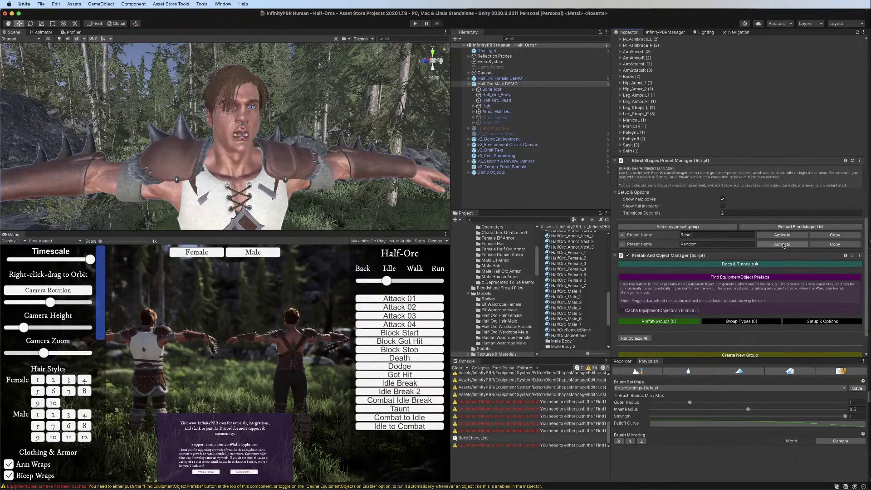
left_click(783, 245)
left_click(783, 245)
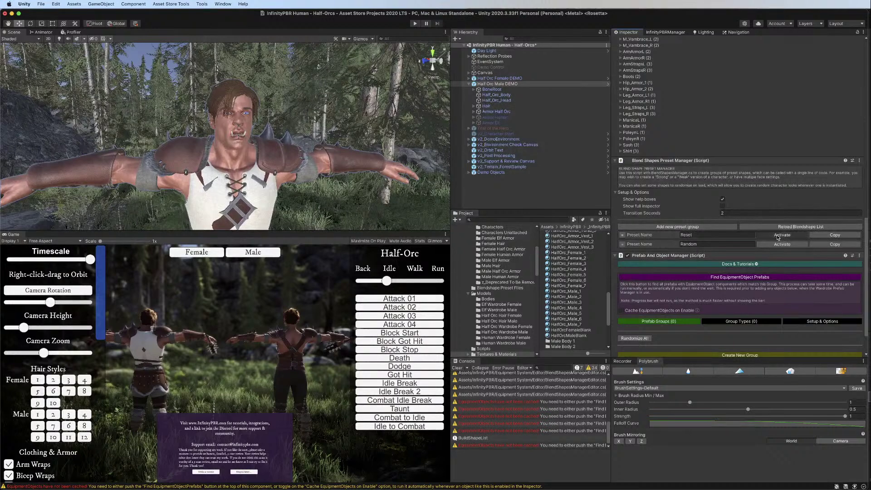
Collapse the Prefab And Object Manager, Blend Shapes Preset Manager and Blend Shapes Manager components of the male Half-Orc
scroll(286, 191, "down", 6)
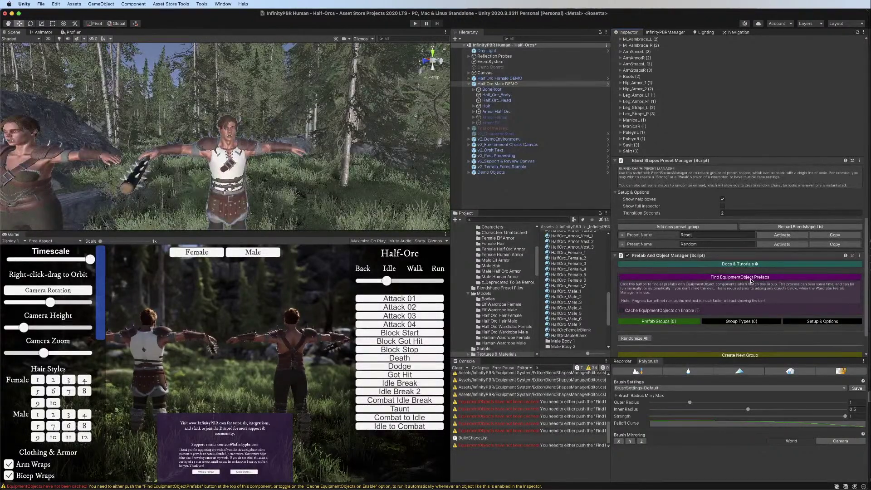
scroll(750, 268, "down", 3)
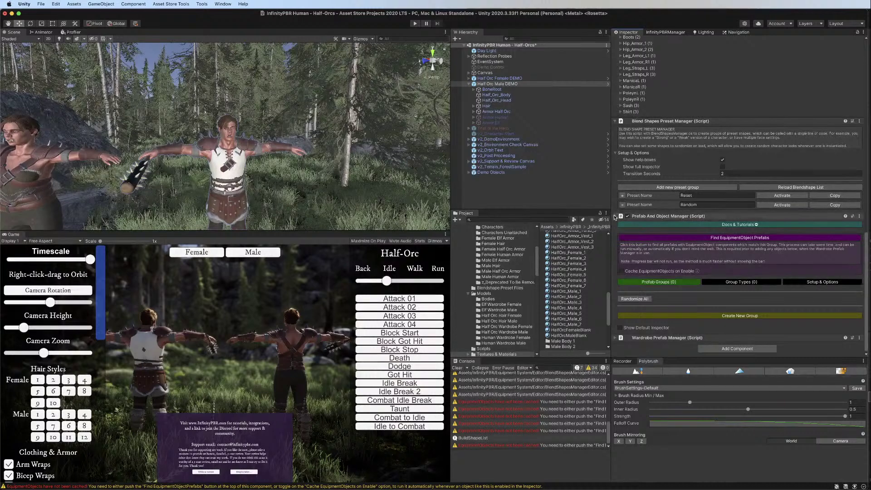
left_click(616, 217)
scroll(618, 241, "up", 10)
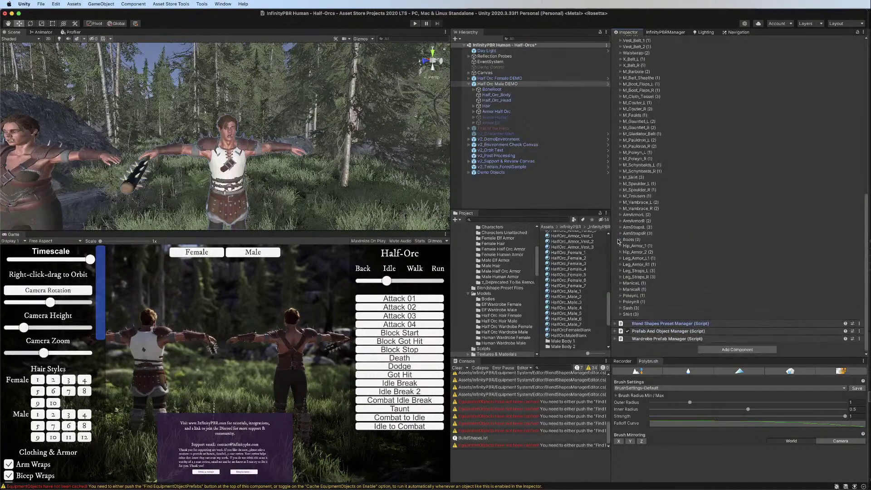
left_click(616, 105)
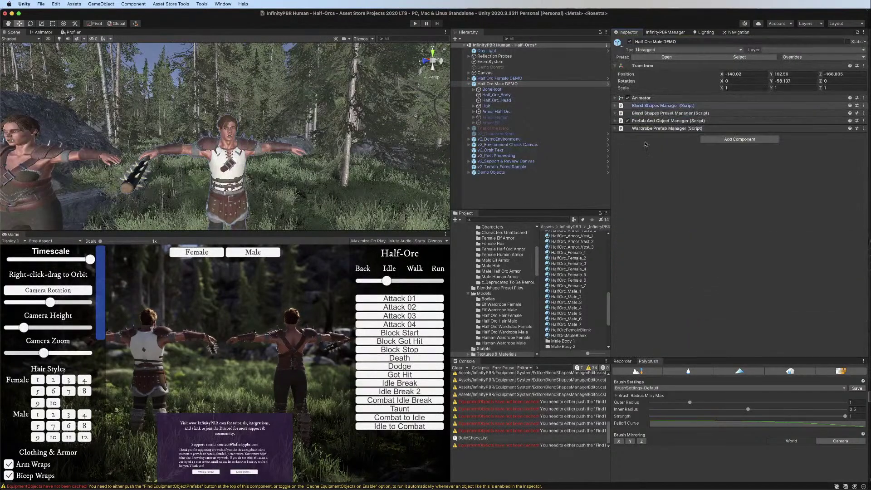
Expand the Prefab And Object Manager component and create a new prefab group
left_click(616, 120)
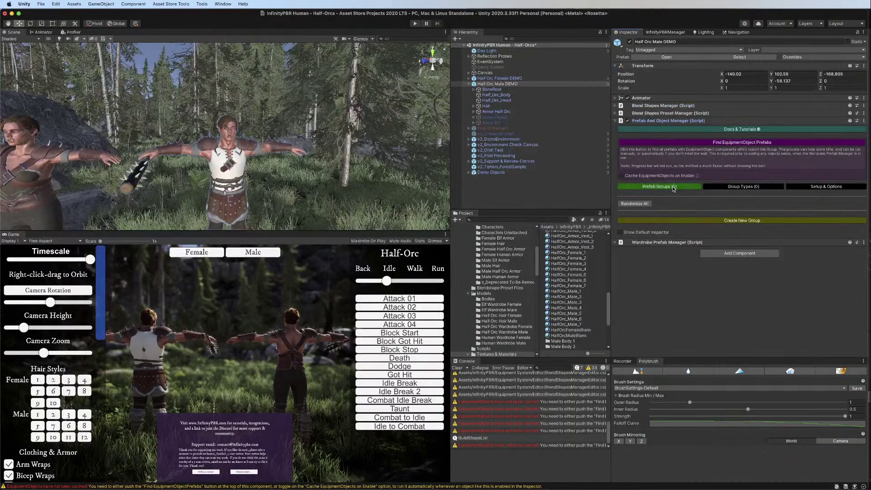
left_click(672, 188)
left_click(673, 186)
left_click(646, 220)
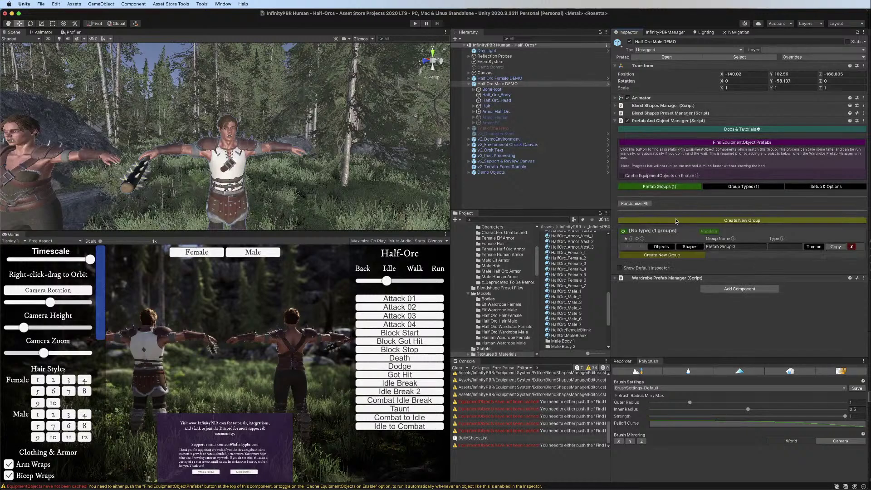
left_click(778, 247)
type("War")
type("drobe")
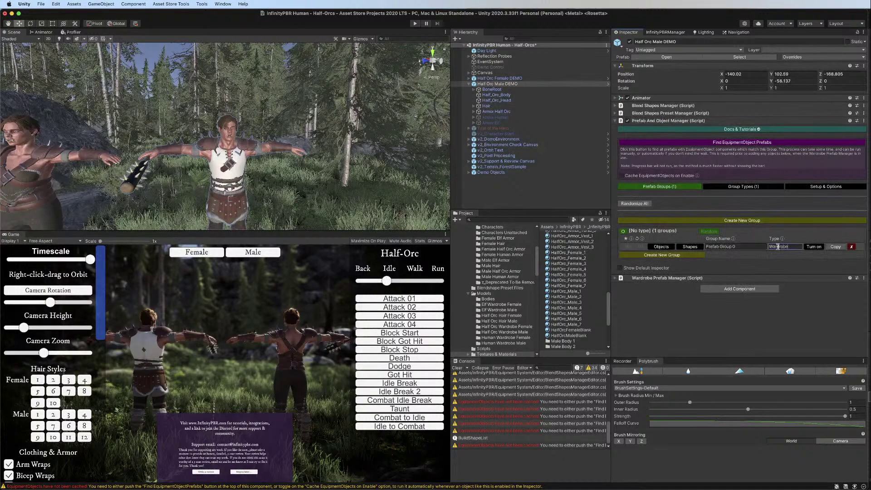
Set the new prefab group's type to Armor and its name to Armor 1, and show its objects
type("Armor")
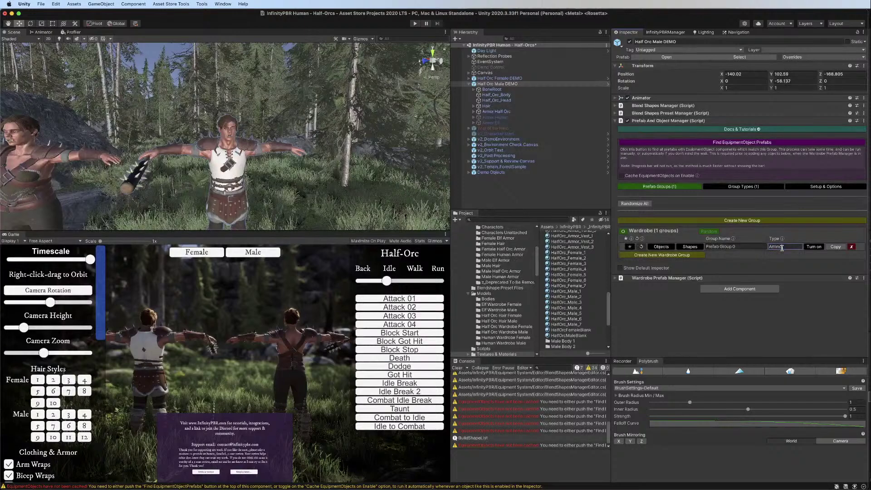
left_click(760, 246)
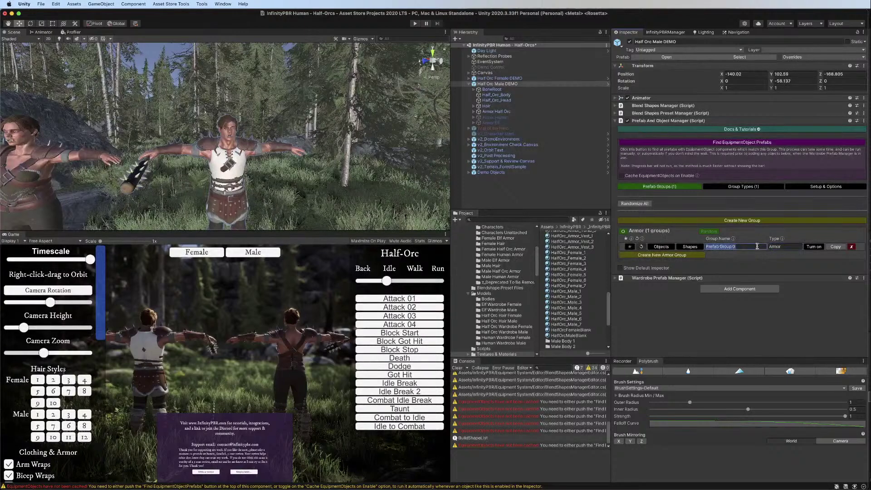
type("Armor 1")
left_click(658, 247)
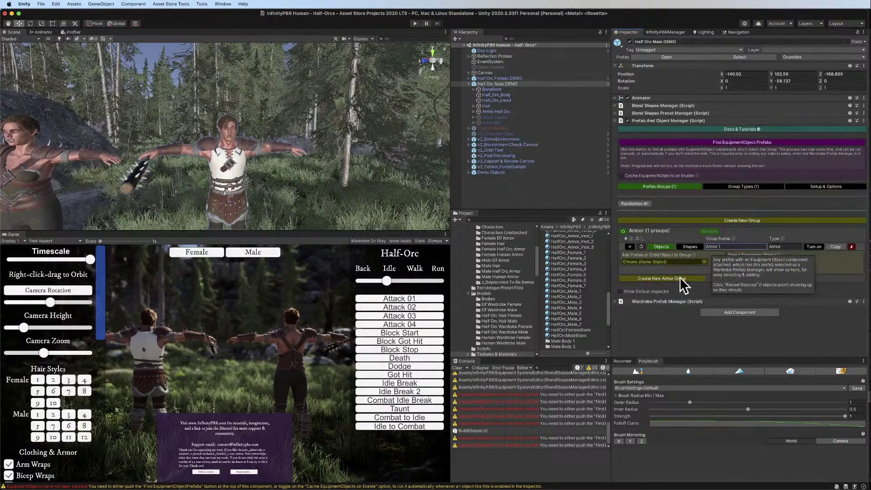
Expand Armor Half Orc and add its left and right Armwrap, Bicep_Wrap, Bracer and Bracer_Spikes objects to the Armor 1 group
left_click(474, 112)
scroll(499, 116, "down", 5)
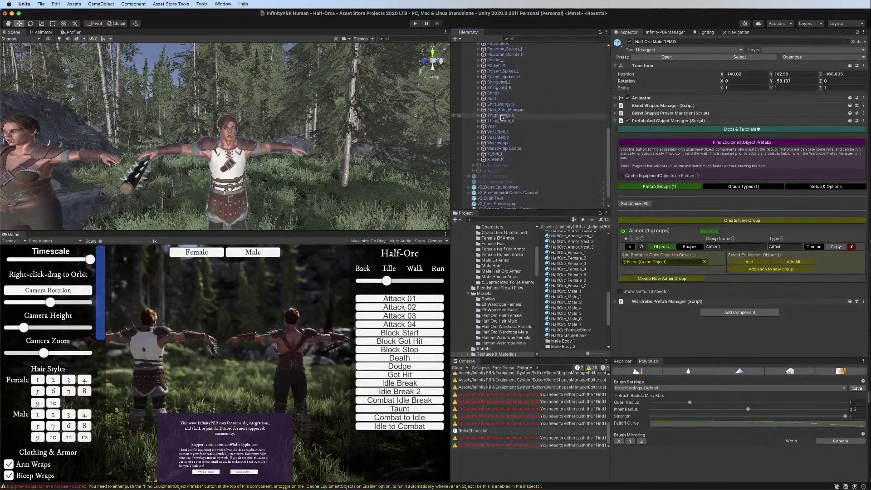
scroll(499, 118, "up", 10)
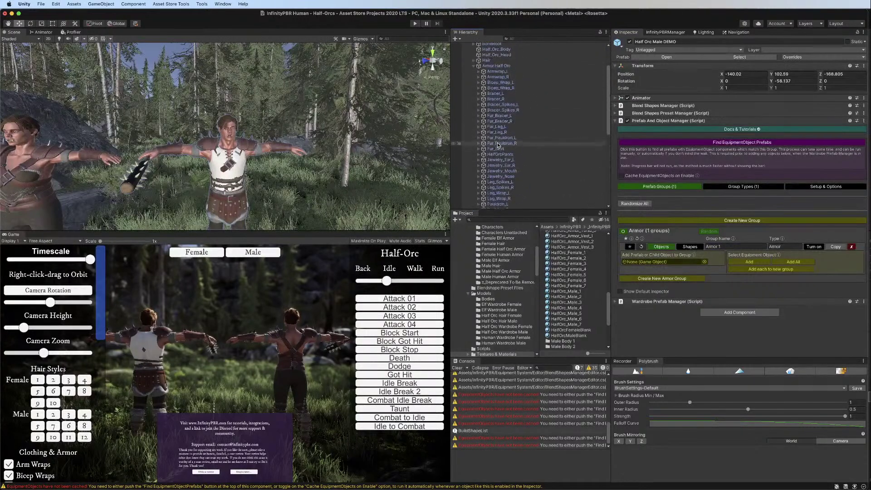
scroll(498, 146, "up", 3)
left_click_drag(498, 87, 655, 263)
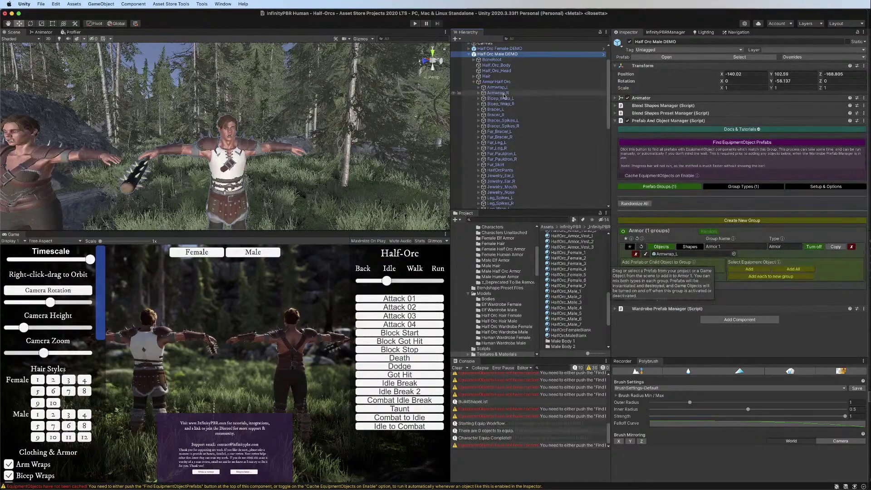
left_click_drag(498, 92, 647, 275)
left_click(501, 104)
left_click_drag(500, 104, 662, 283)
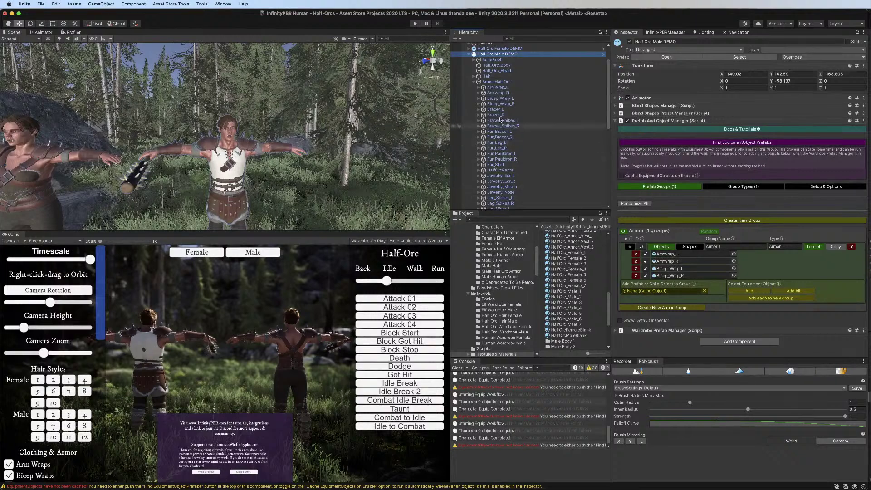
left_click_drag(490, 109, 647, 290)
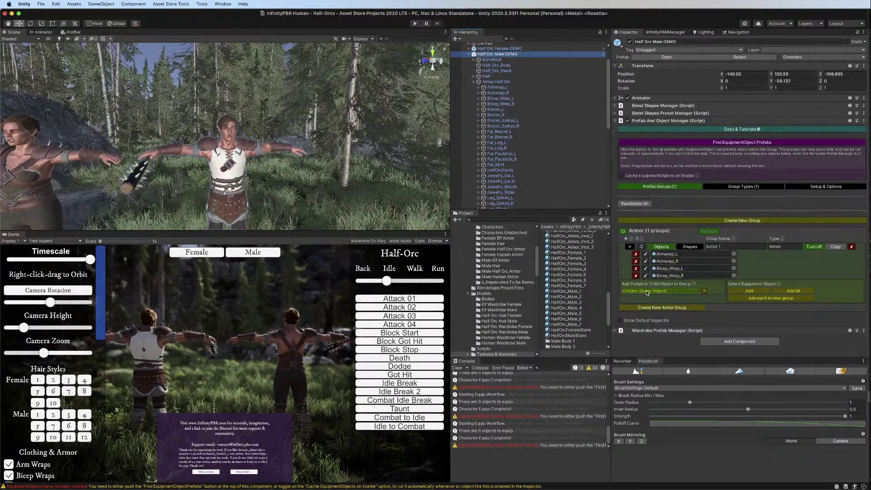
left_click_drag(495, 114, 652, 312)
Add the left and right Fur_Bracer, Fur_Leg and Fur_Pauldron objects, plus Fur_Skirt and HalfOrcPants, to the Armor 1 group
scroll(501, 136, "down", 5)
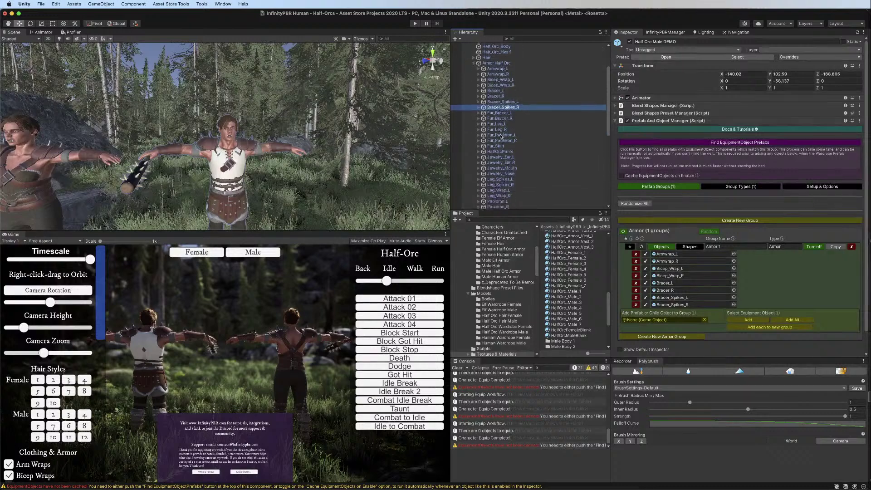
left_click_drag(494, 54, 653, 281)
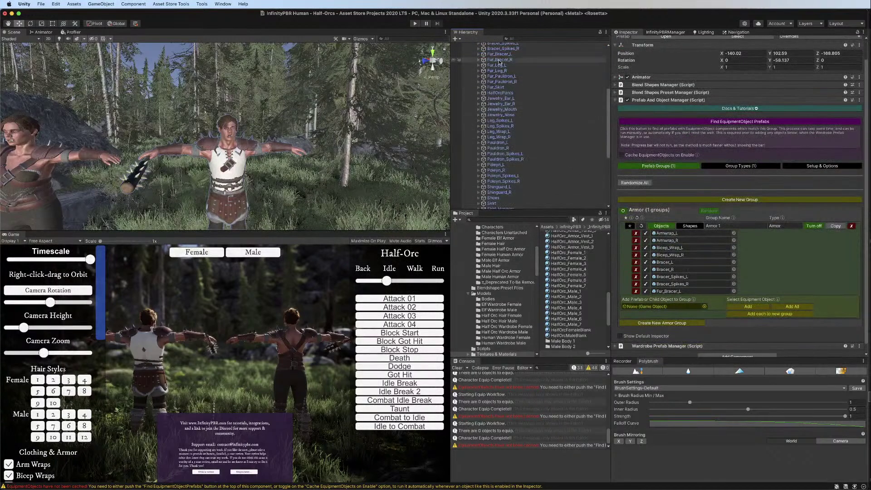
left_click_drag(494, 60, 663, 307)
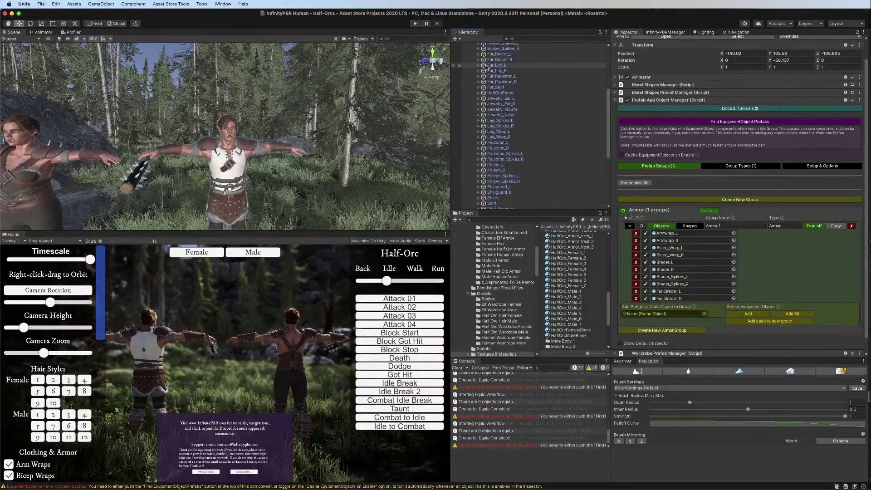
left_click_drag(493, 66, 675, 322)
left_click_drag(499, 77, 667, 327)
left_click_drag(497, 82, 650, 339)
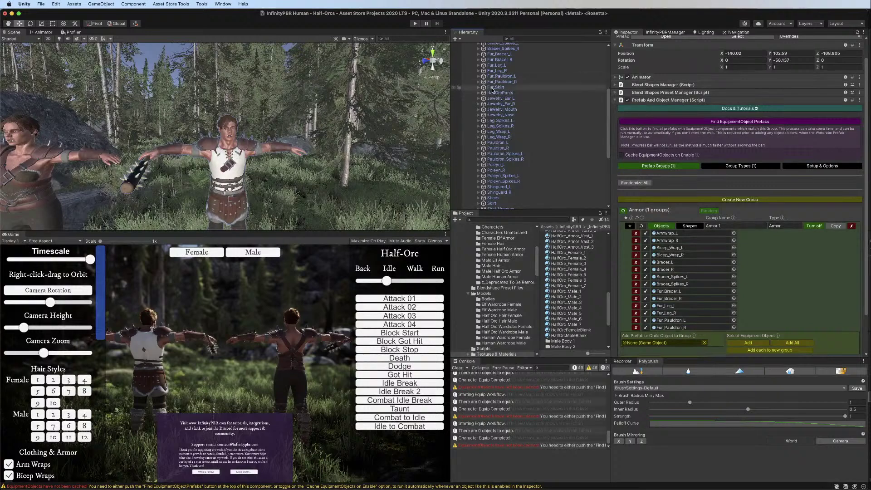
left_click_drag(498, 87, 661, 351)
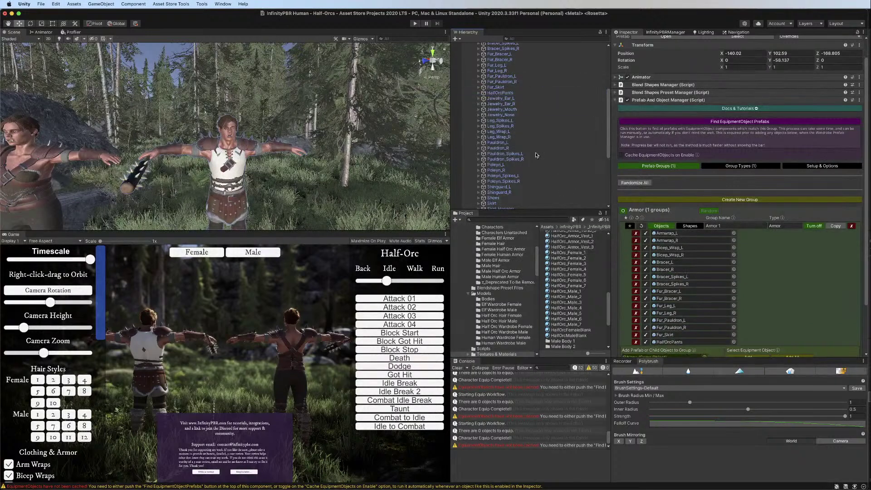
Add the Jewelry_Ear_L, Jewelry_Ear_R, Jewelry_Mouth and Jewelry_Nose objects to the Armor 1 group
left_click_drag(503, 99, 667, 315)
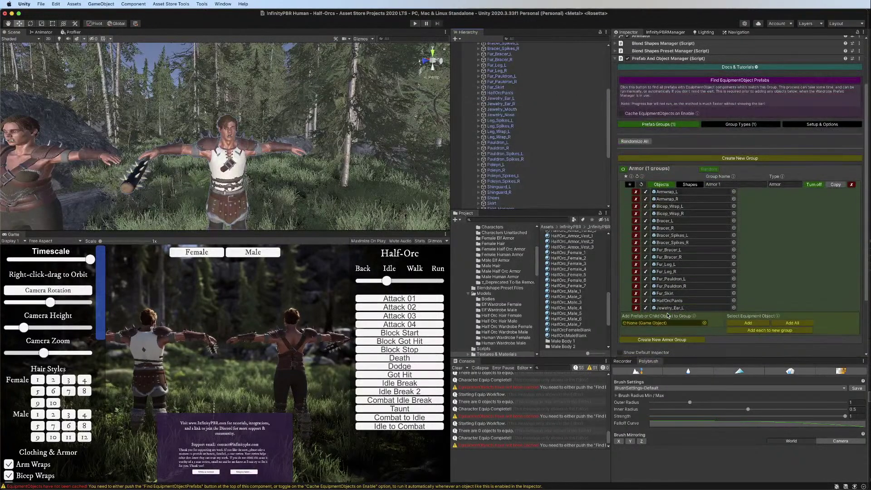
scroll(681, 273, "down", 3)
left_click_drag(501, 104, 653, 263)
left_click_drag(500, 109, 663, 270)
left_click(502, 115)
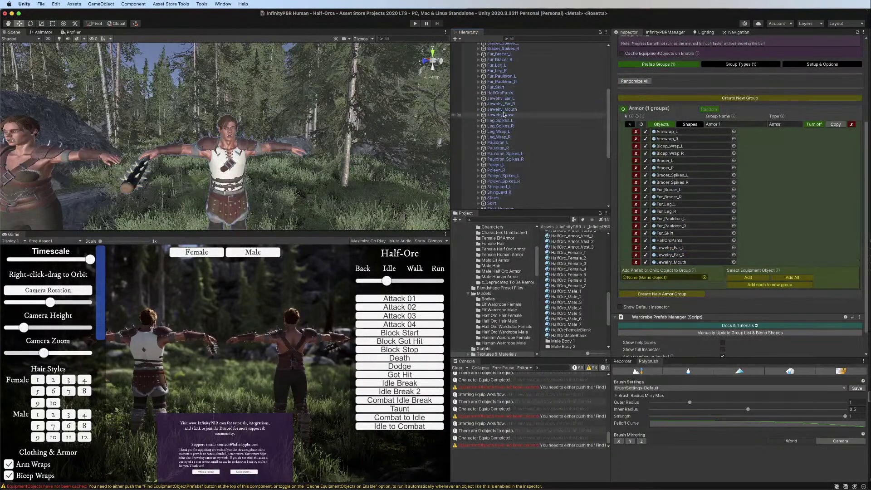
left_click_drag(504, 115, 660, 279)
Remove the four ear, mouth and nose jewelry objects from the Armor 1 group
left_click(636, 247)
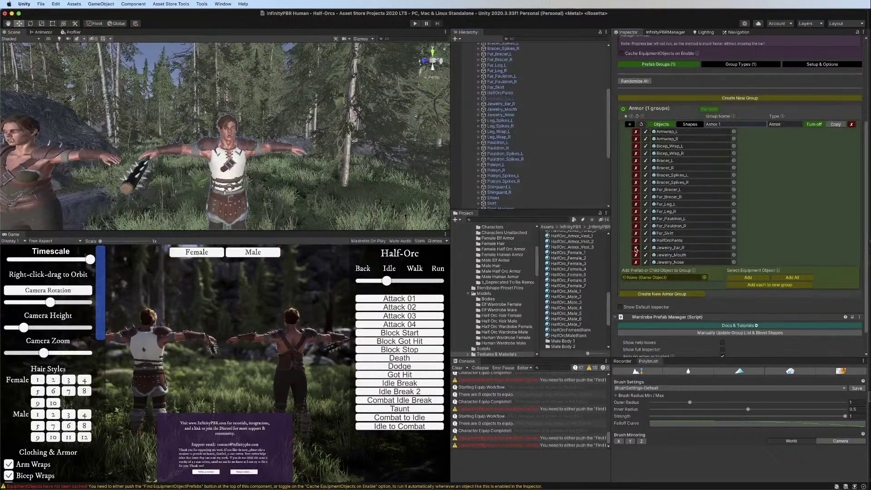
left_click(636, 248)
left_click(635, 247)
left_click(635, 247)
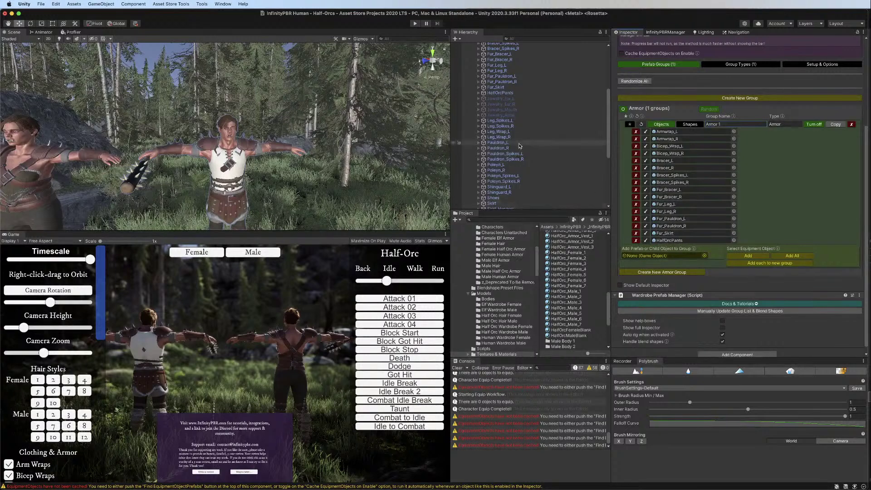
Add the left and right Leg_Spikes and Leg_Wrap objects to the Armor 1 group
left_click_drag(647, 254, 646, 255)
left_click_drag(508, 122, 665, 264)
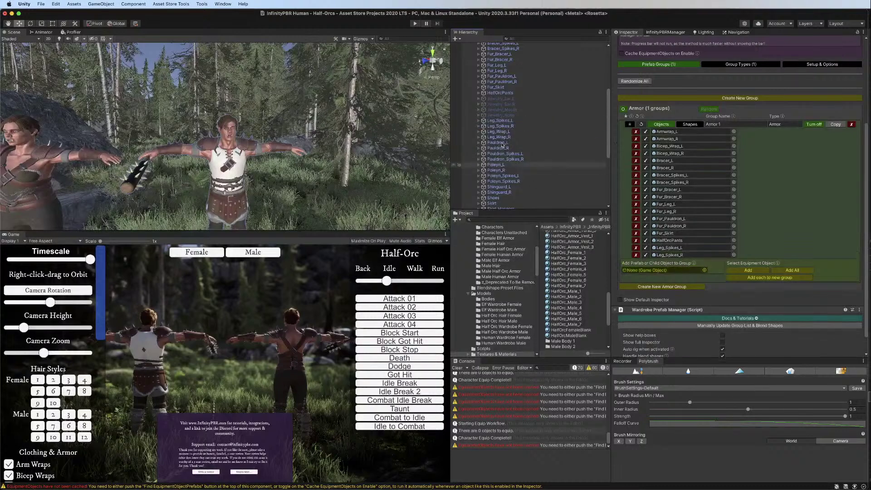
left_click_drag(508, 132, 655, 271)
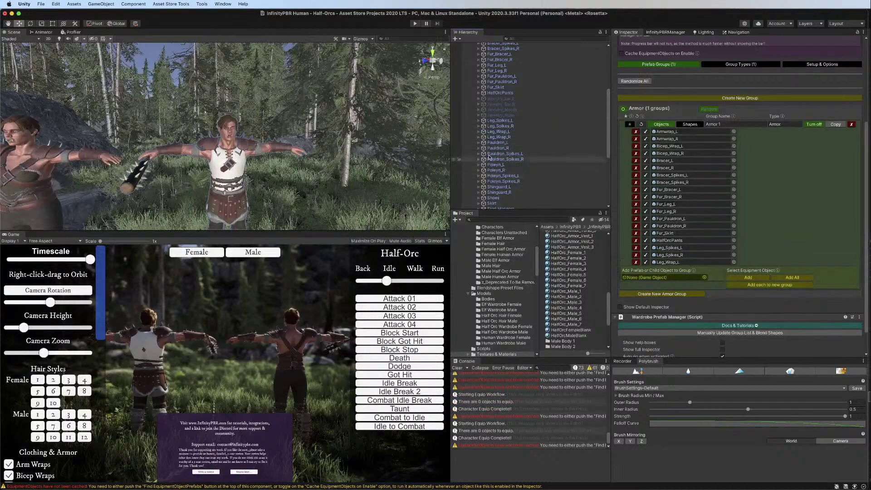
left_click_drag(508, 137, 663, 288)
left_click_drag(656, 280, 656, 280)
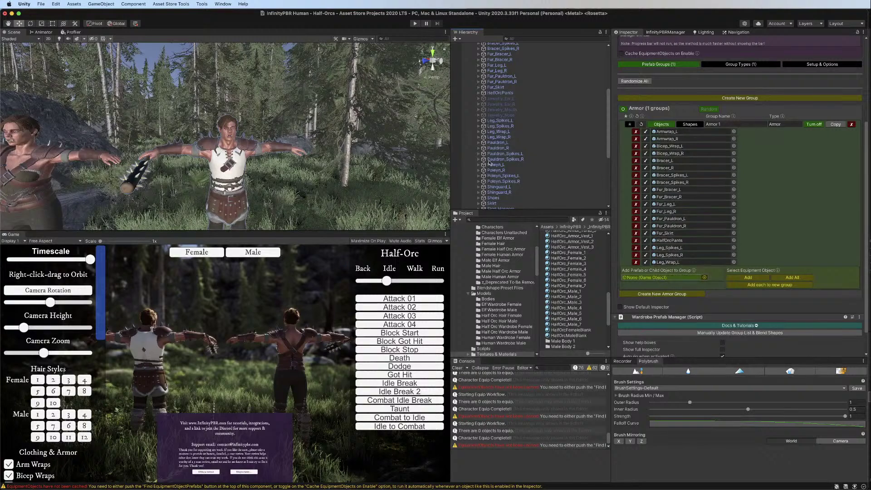
Add the left and right Pauldron and Pauldron_Spikes objects to the Armor 1 group
left_click_drag(497, 143, 656, 284)
left_click(493, 148)
left_click_drag(492, 151, 648, 291)
left_click_drag(590, 232, 647, 292)
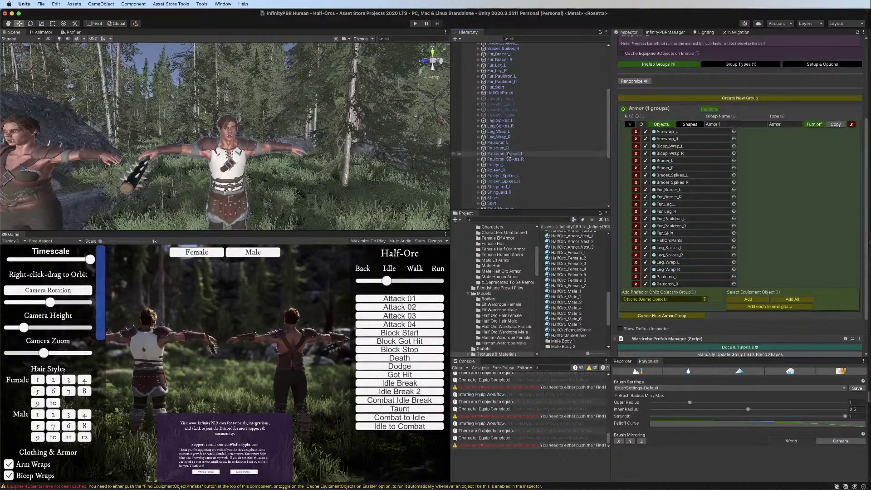
left_click_drag(501, 153, 650, 308)
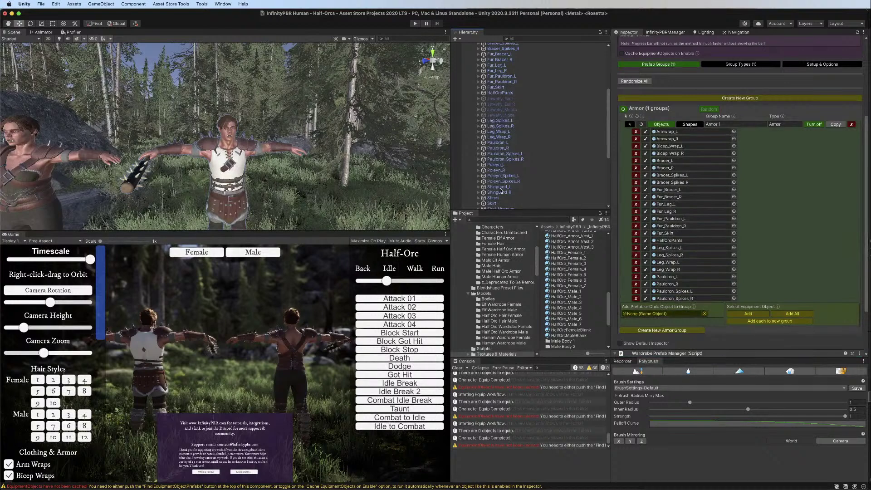
Add the left and right Poleyn, Poleyn_Spikes and Shinguard objects to the Armor 1 group
left_click_drag(495, 166, 662, 322)
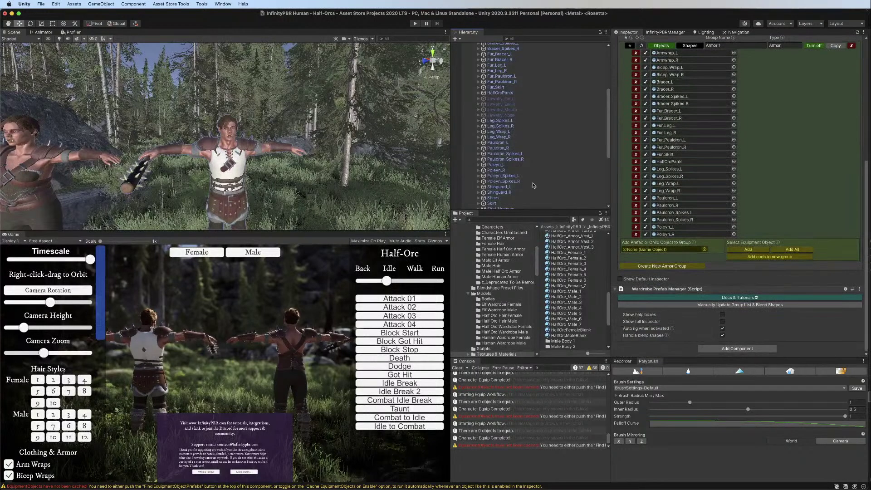
scroll(504, 150, "down", 3)
left_click_drag(503, 136, 663, 256)
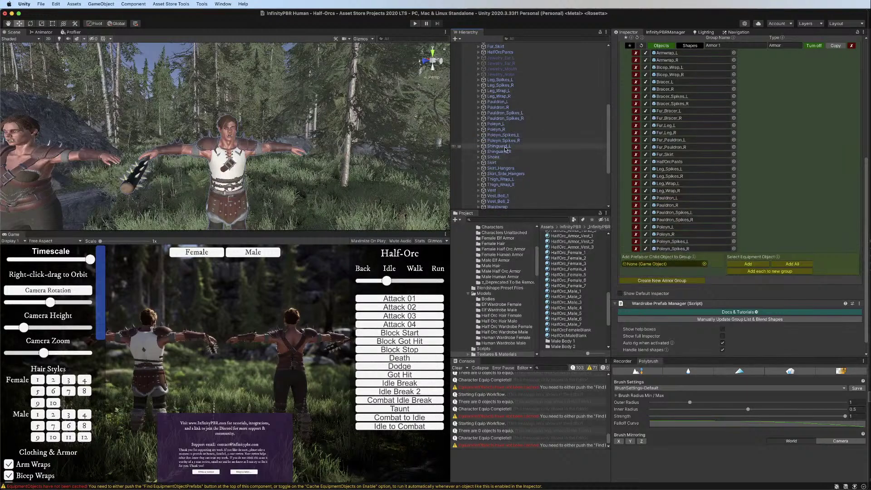
left_click_drag(498, 147, 661, 263)
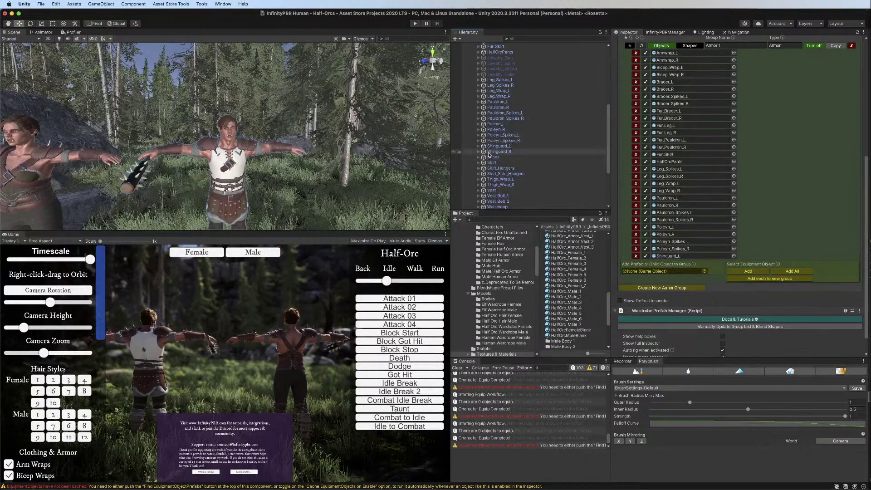
left_click_drag(493, 152, 658, 271)
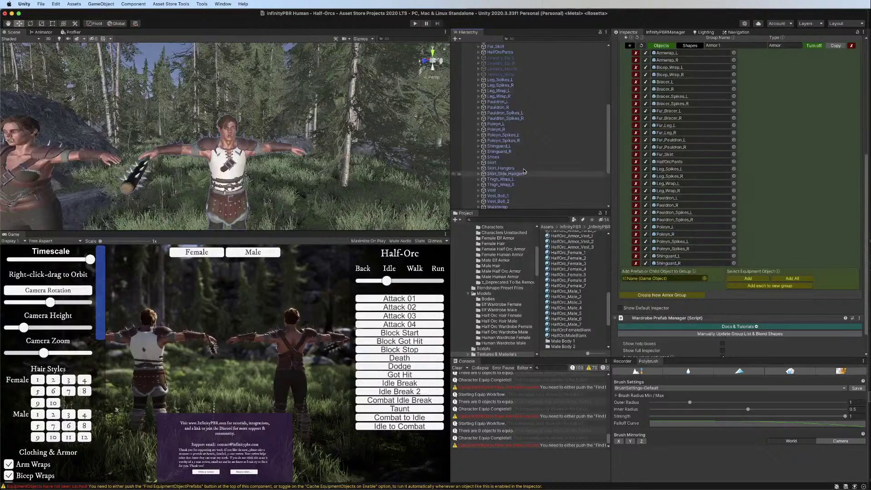
Add the Shoes, Skirt, Skirt_Hangers and Skirt_Side_Hangers objects to the Armor 1 group
left_click_drag(492, 157, 663, 279)
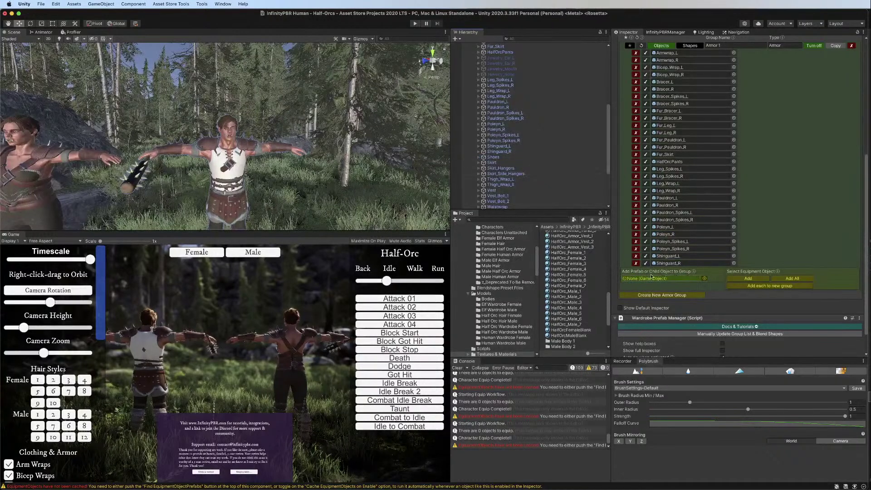
left_click_drag(492, 162, 664, 287)
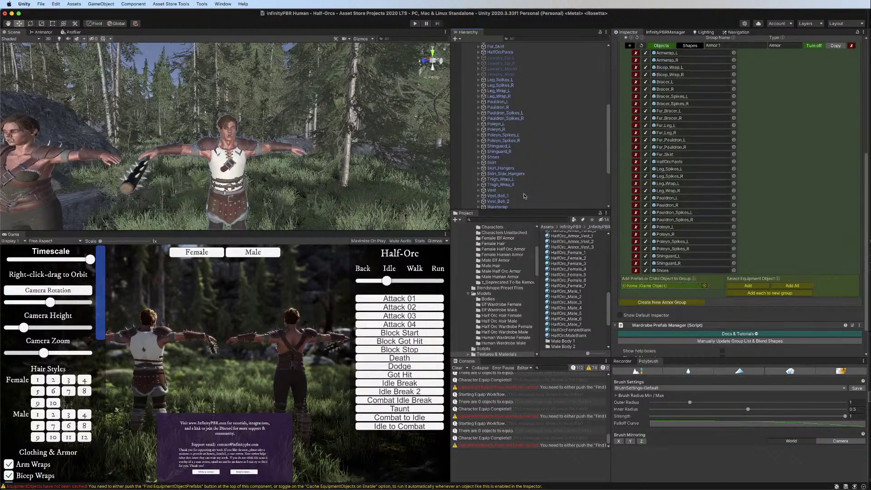
left_click_drag(499, 168, 638, 301)
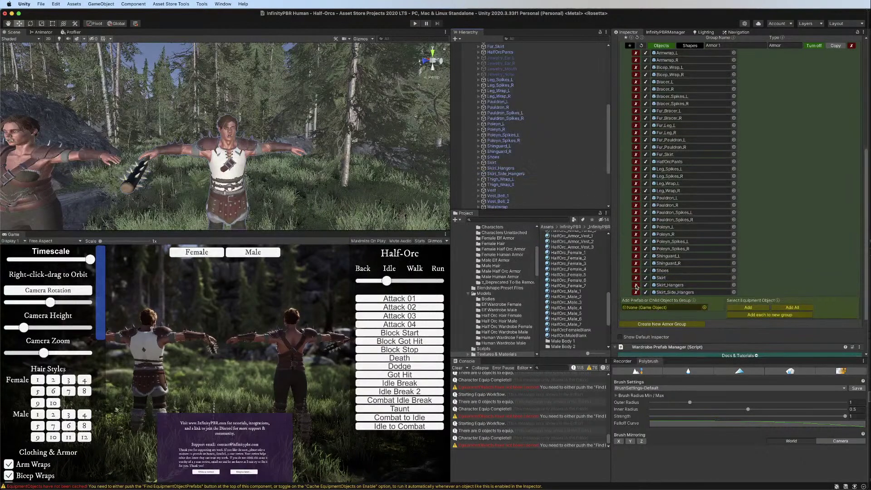
Add both Thigh_Wrap objects, Vest, Vest_Belt_1, Vest_Belt_2, Waistwrap, Waistwrap_Loops and both X_Belt objects to the Armor 1 group
scroll(540, 192, "down", 3)
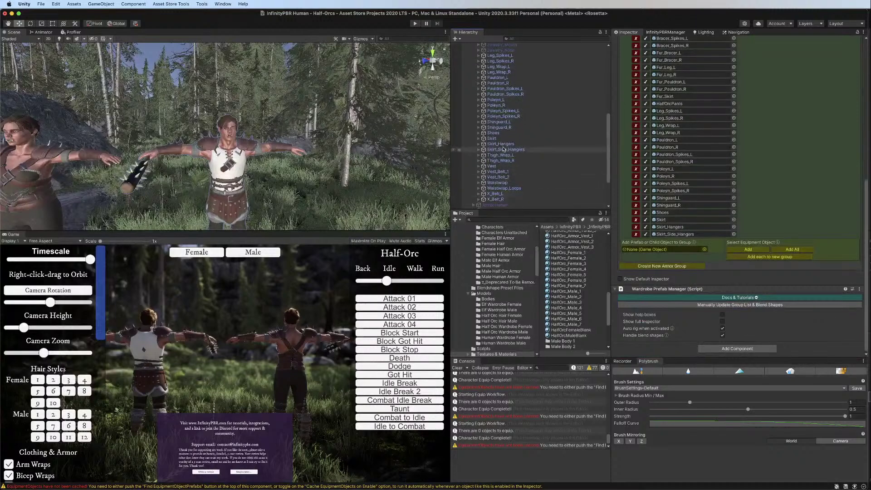
left_click_drag(501, 155, 653, 257)
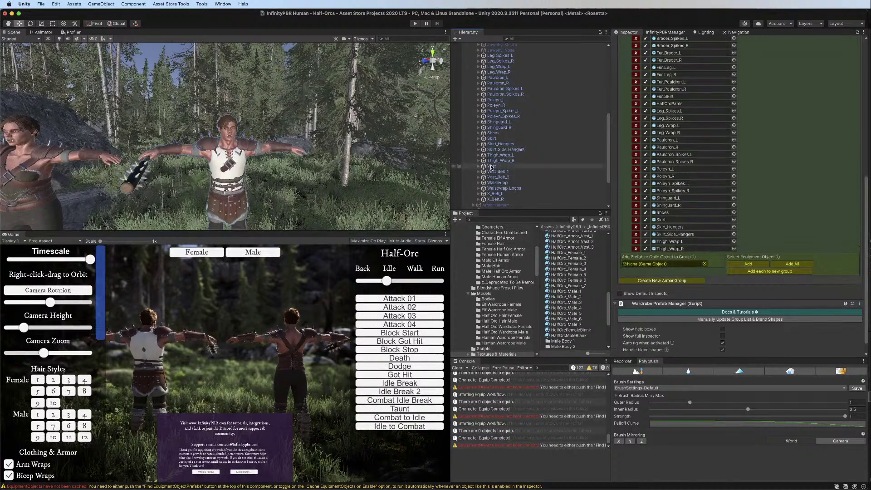
left_click_drag(496, 167, 663, 266)
left_click_drag(497, 172, 640, 271)
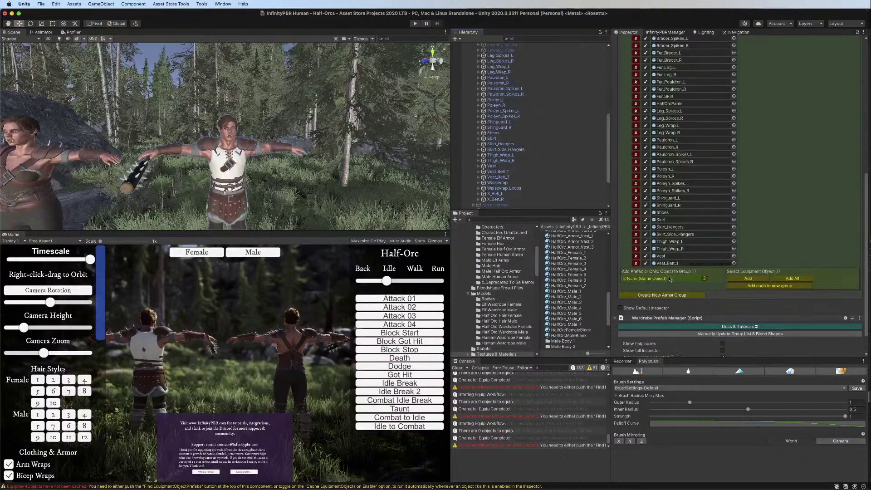
left_click_drag(498, 178, 645, 292)
left_click_drag(495, 195, 661, 300)
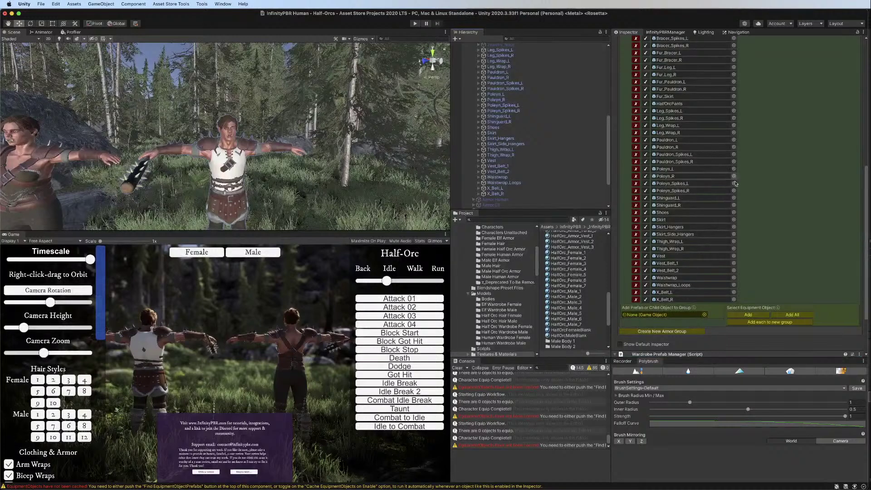
Apply all overrides of the male Half-Orc to its prefab
scroll(726, 191, "up", 10)
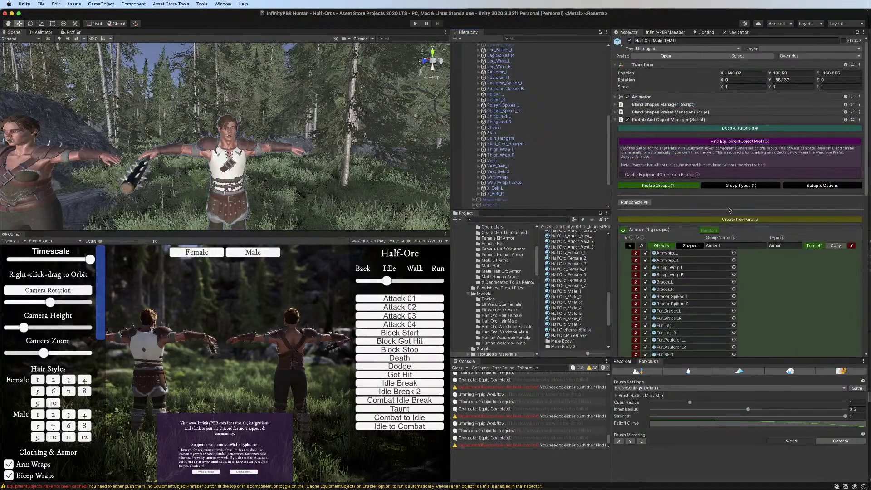
left_click(810, 56)
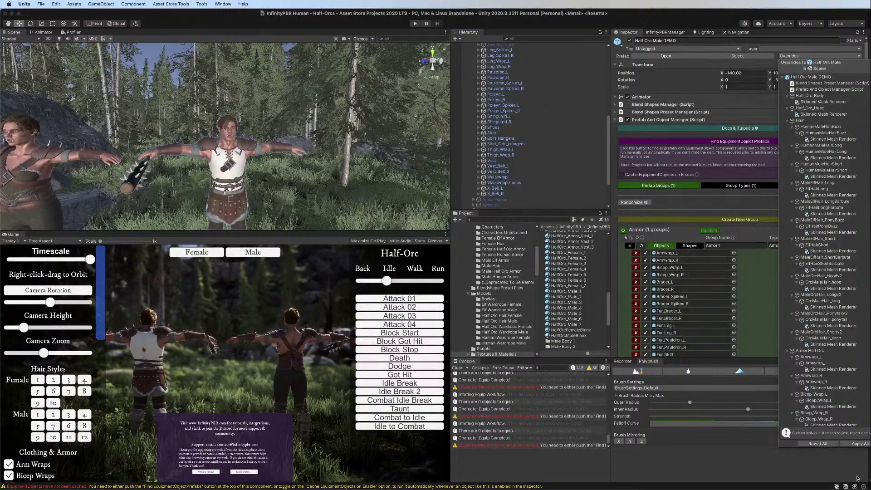
left_click(756, 287)
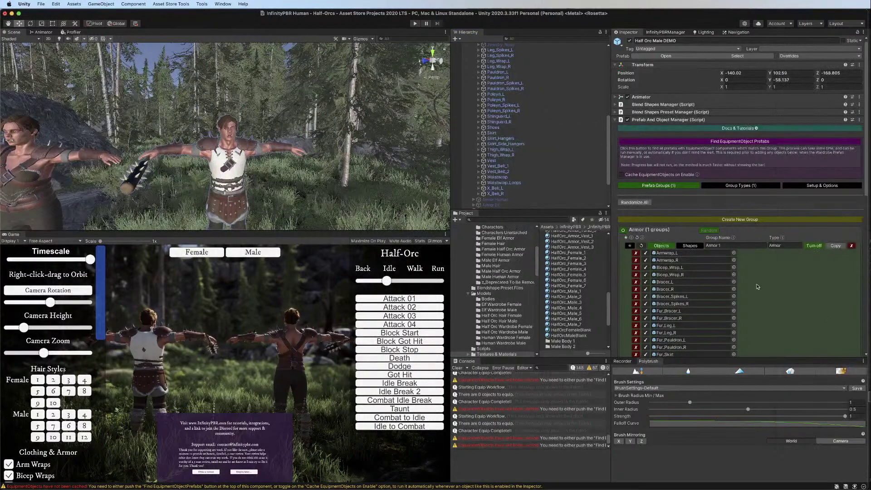
Mark the Armor 1 group with the star and hide its object list
scroll(754, 283, "down", 4)
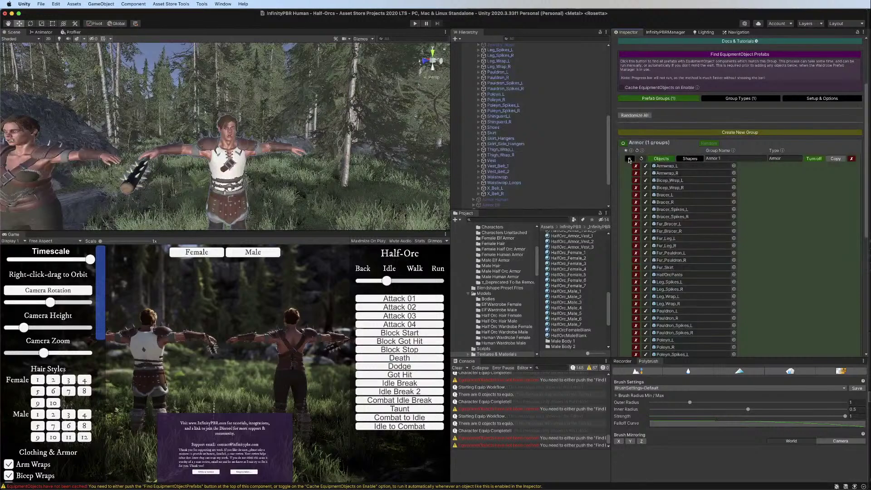
left_click(629, 159)
left_click(663, 159)
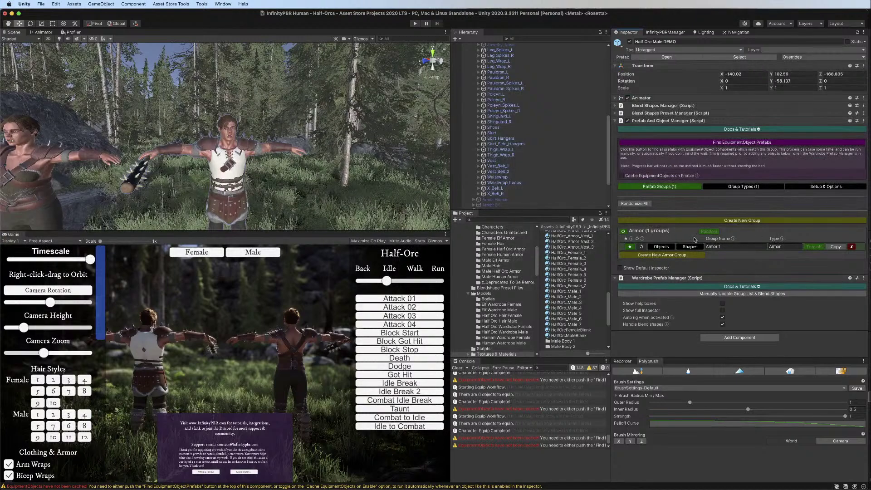
Create a new prefab group with the type Jewelry and name it Jewelry 1
left_click(767, 220)
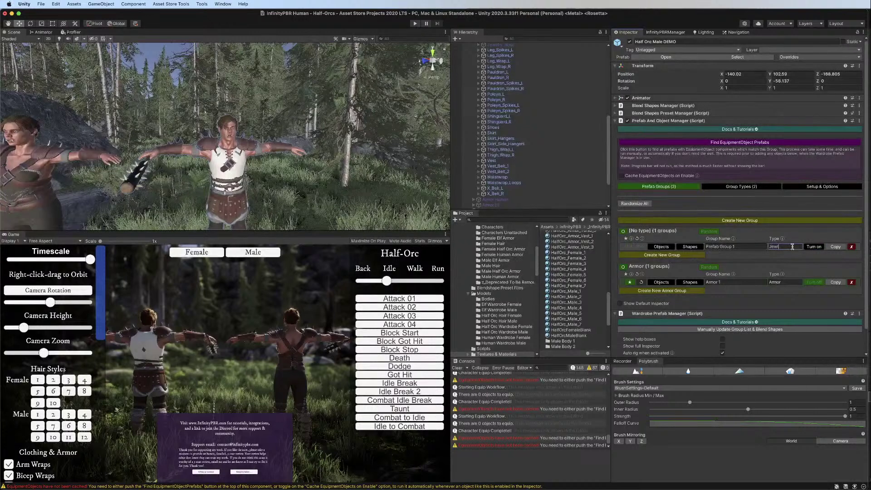
key("Return")
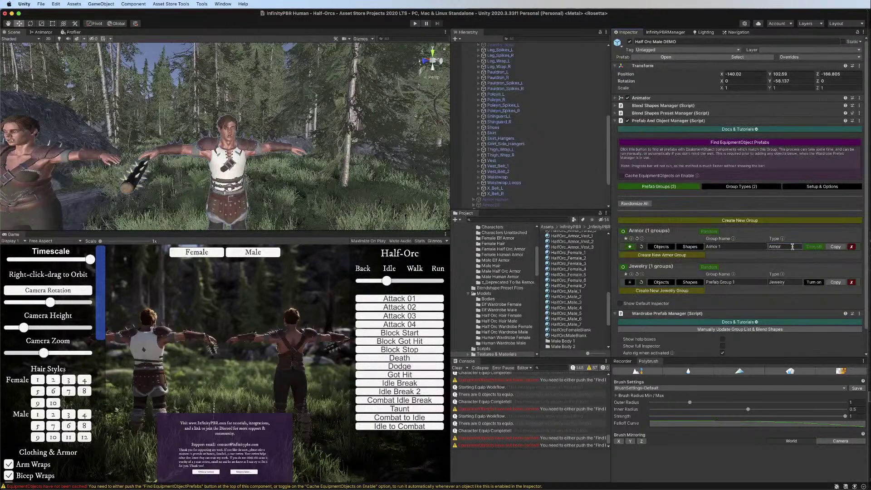
left_click(735, 282)
Add Jewelry_Ear_L, Jewelry_Ear_R, Jewelry_Mouth and Jewelry_Nose to the Jewelry 1 group, mark it with the star and hide its object list
left_click(661, 282)
scroll(490, 113, "up", 3)
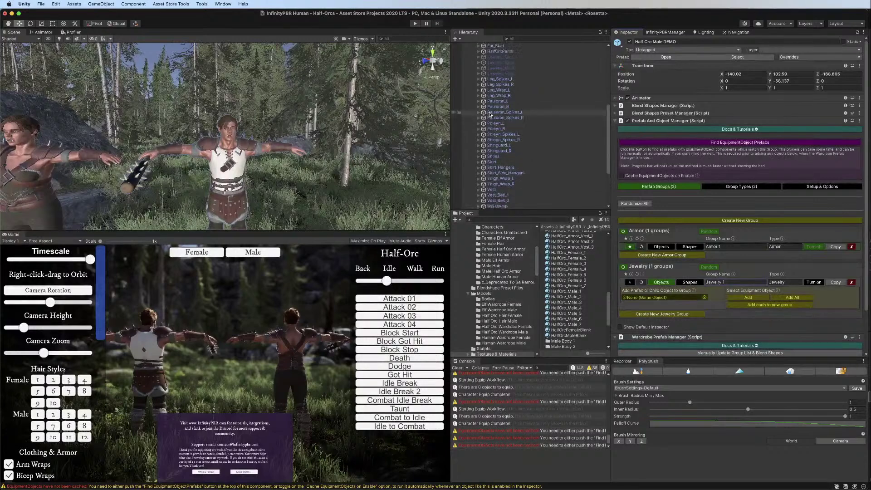
scroll(490, 113, "up", 5)
left_click_drag(499, 107, 682, 299)
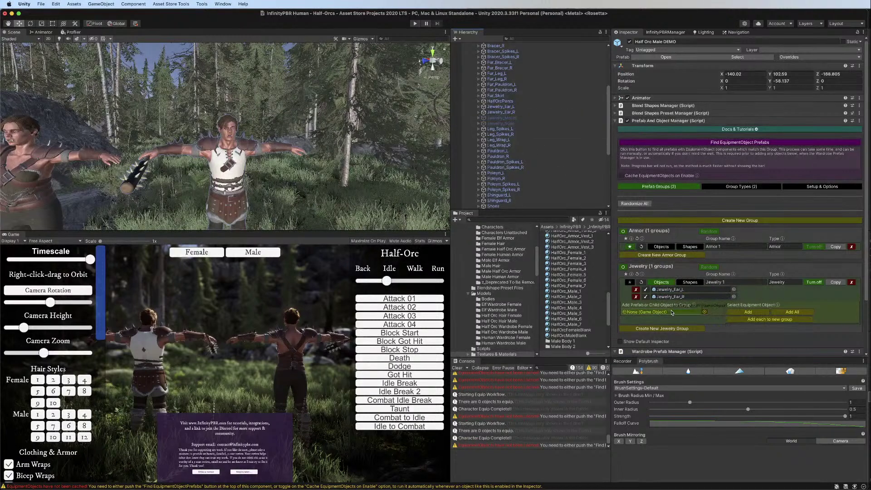
left_click_drag(510, 124, 674, 320)
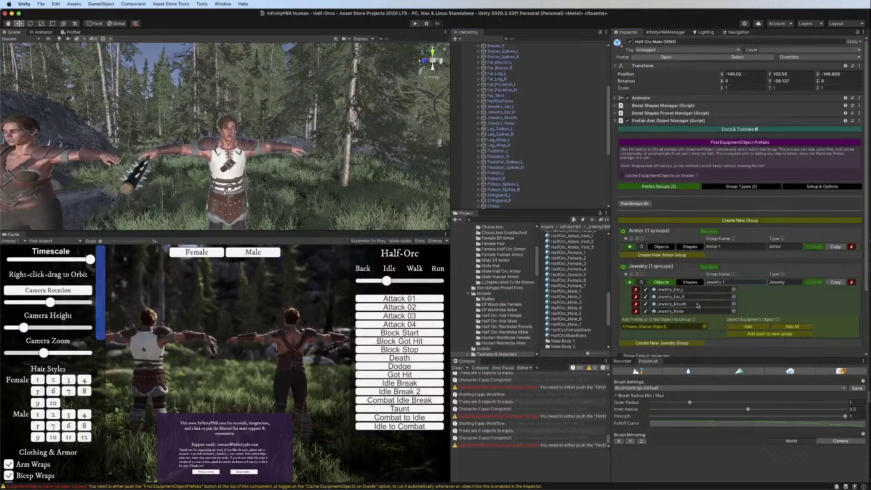
left_click(674, 282)
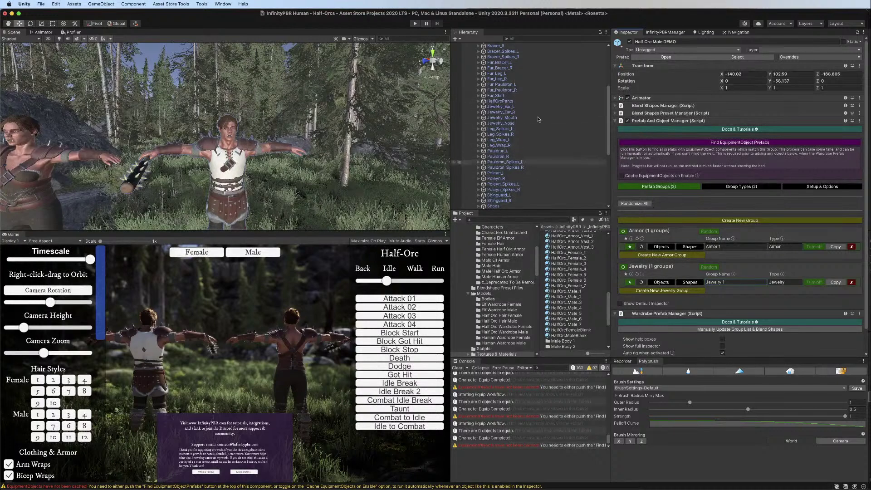
Apply all overrides of Half Orc Male DEMO, including the jewelry objects, to its prefab
left_click(814, 58)
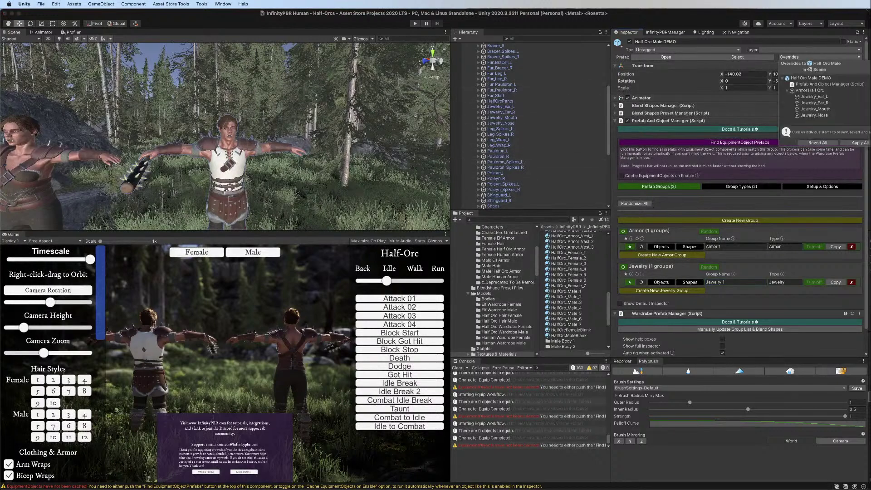
left_click(851, 142)
Select Half Orc Female DEMO and create two new prefab groups in its Prefab And Object Manager
scroll(204, 154, "down", 3)
middle_click_drag(177, 177, 255, 129)
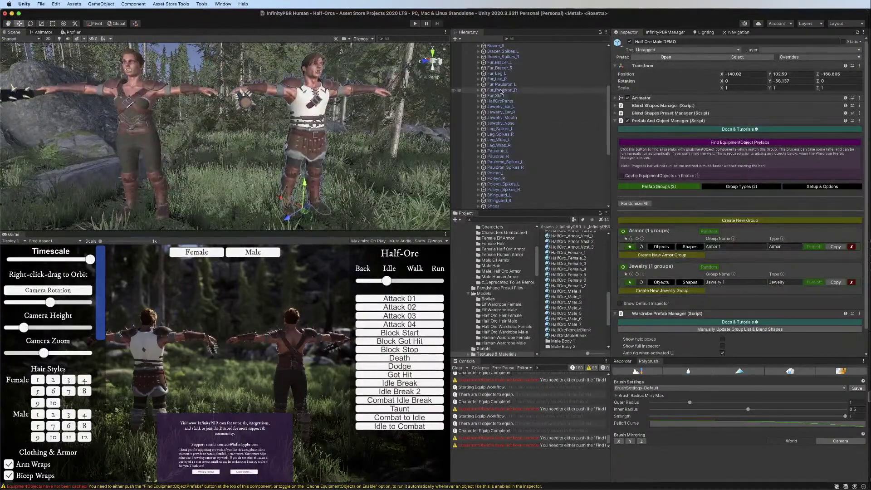
scroll(502, 91, "up", 5)
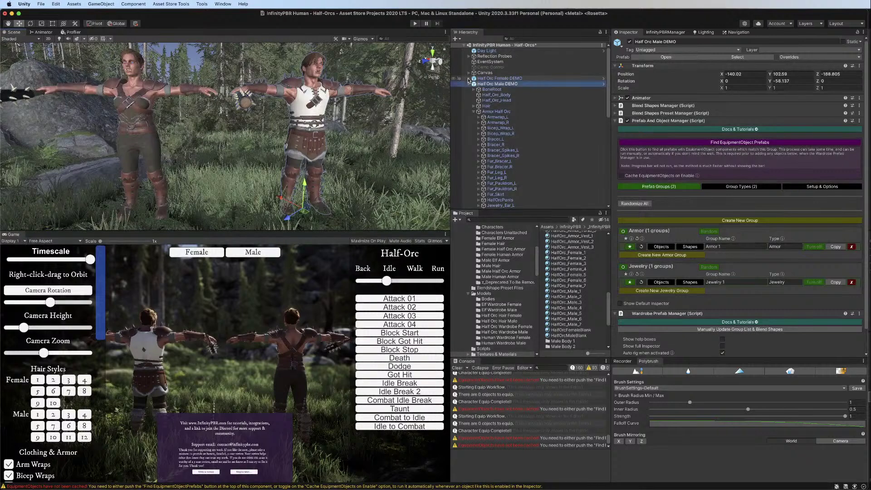
left_click(469, 78)
left_click(496, 78)
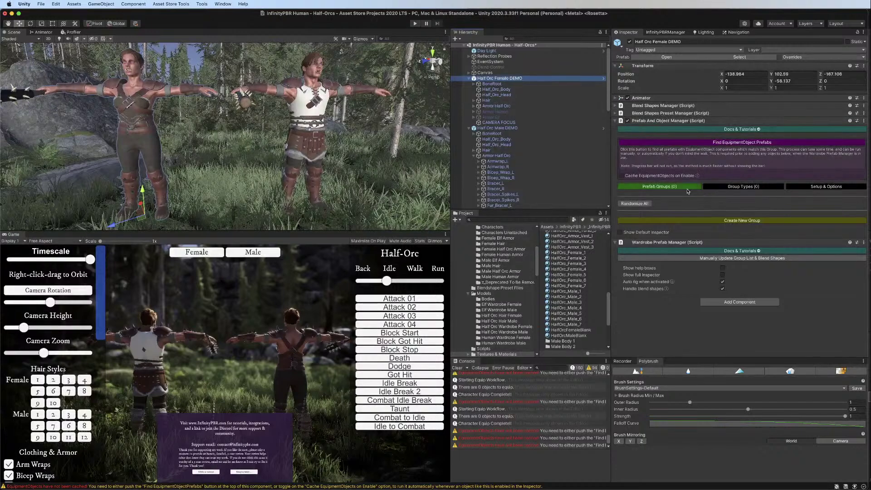
left_click(744, 221)
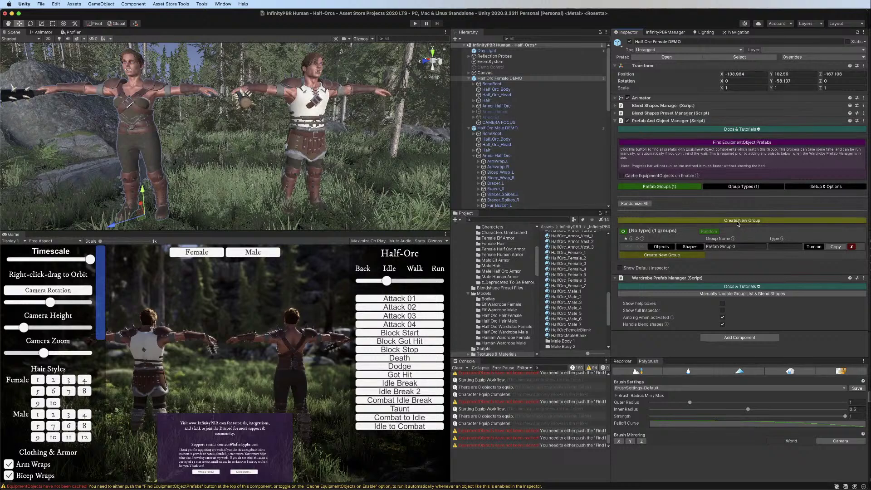
left_click(758, 221)
Set the female's two groups to the types Jewelry and Armor, and name them Jewelry 1 and Armor 1
left_click(781, 248)
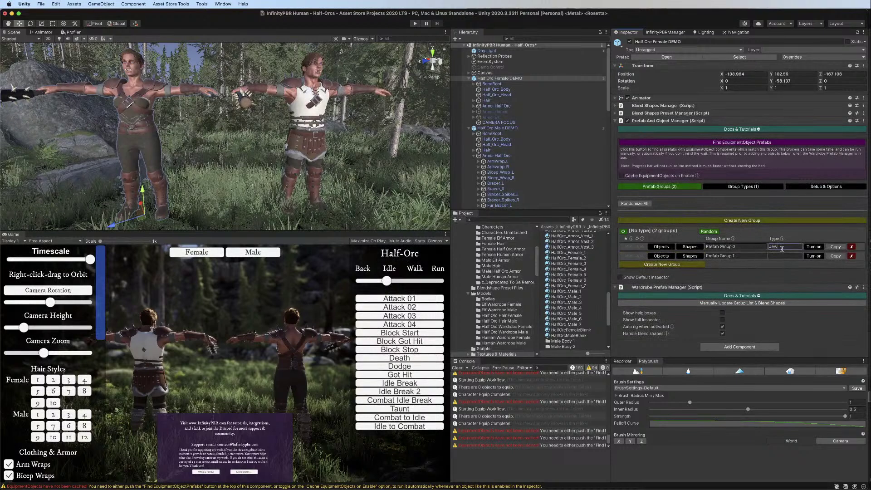
key("Tab")
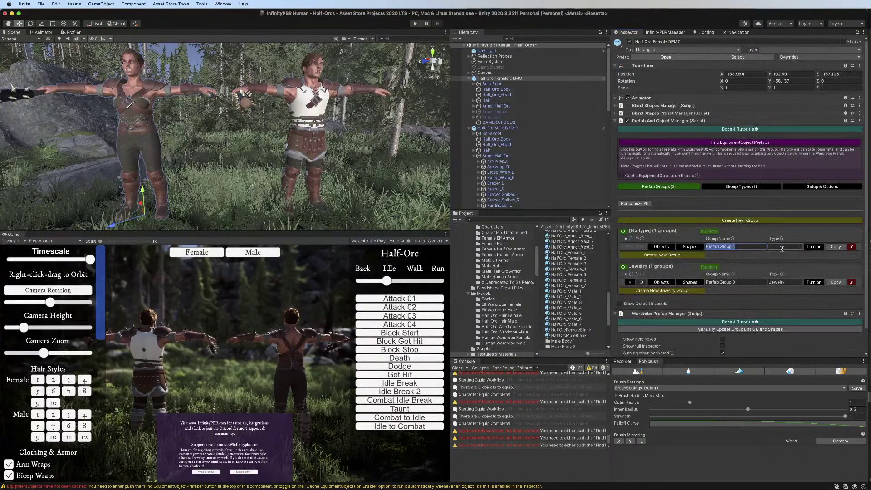
type("Jew")
key("Return")
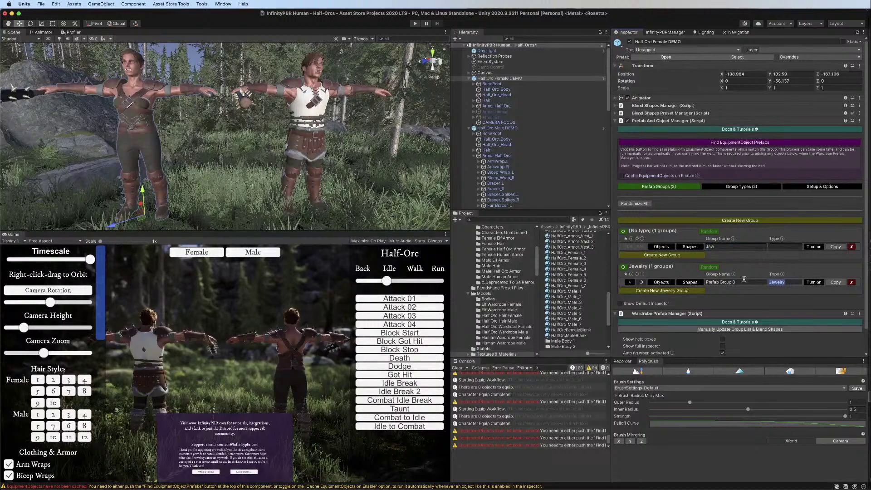
left_click(786, 246)
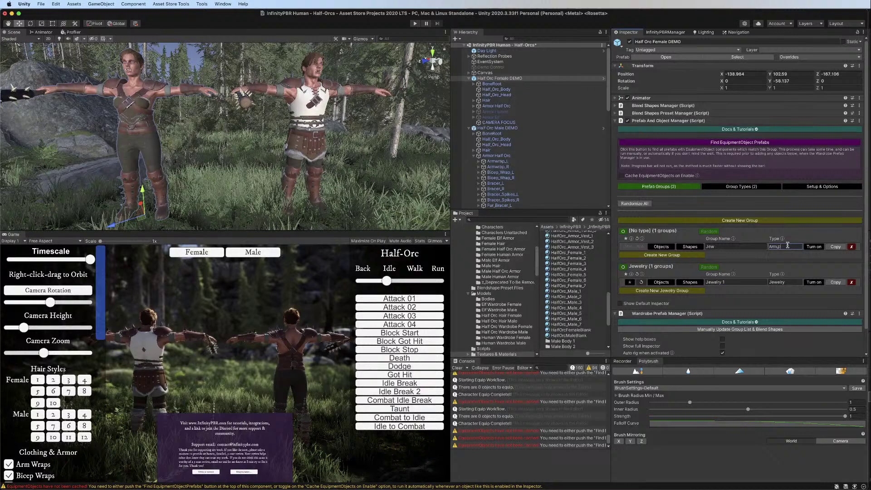
left_click(740, 247)
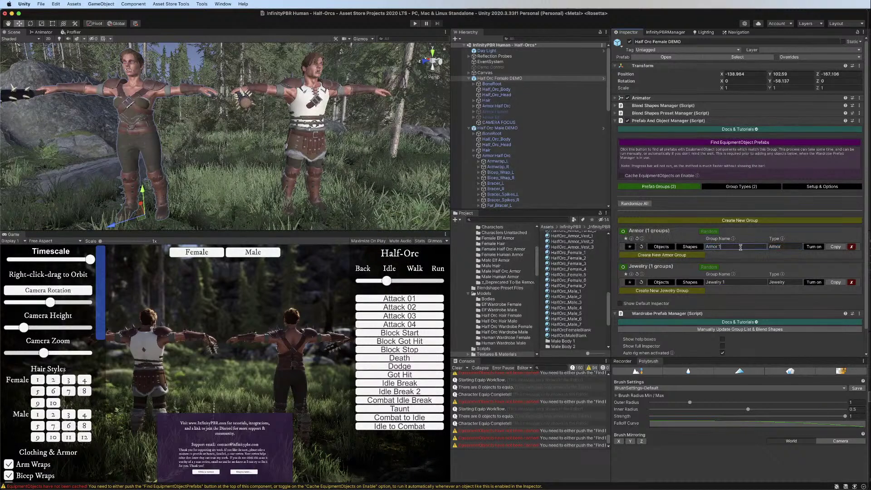
left_click(676, 291)
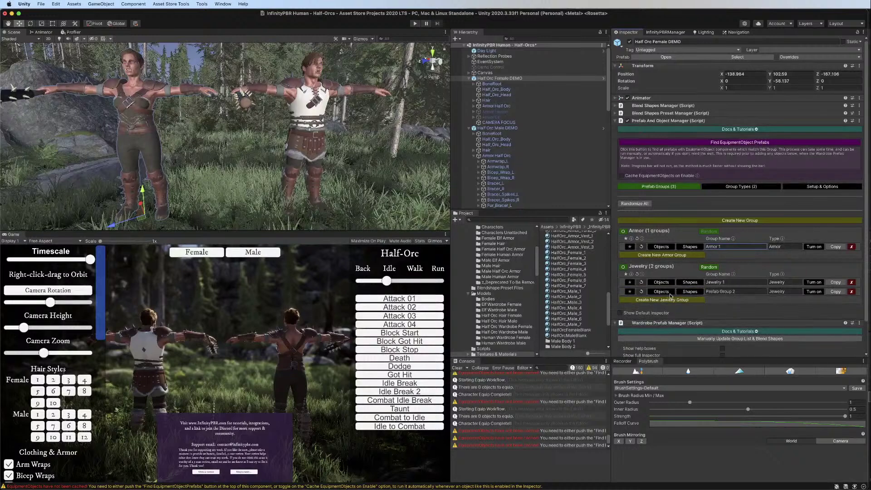
left_click(852, 292)
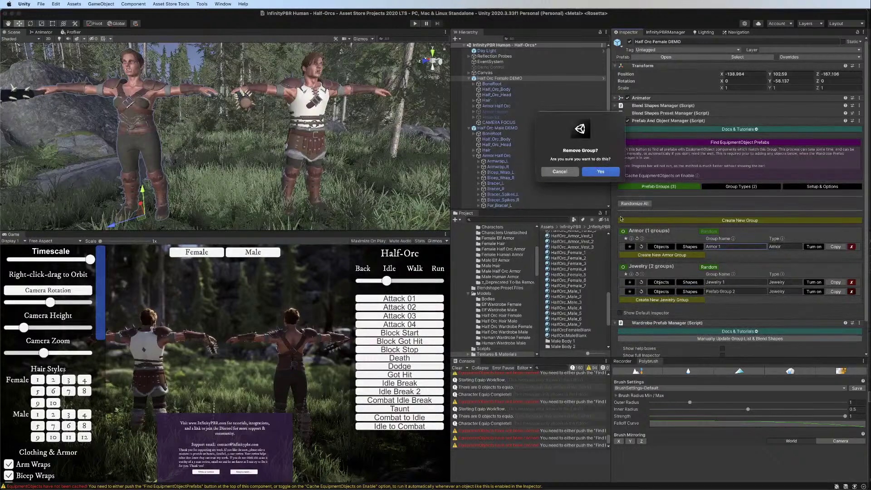
key("Return")
Add the female's left ear, right ear and nose jewelry objects from Armor Half Orc to the Jewelry 1 group
left_click(661, 283)
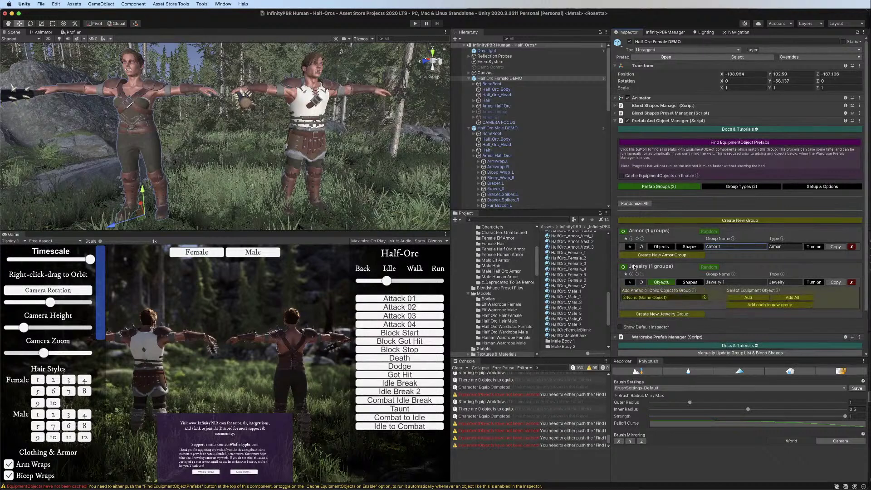
left_click(473, 107)
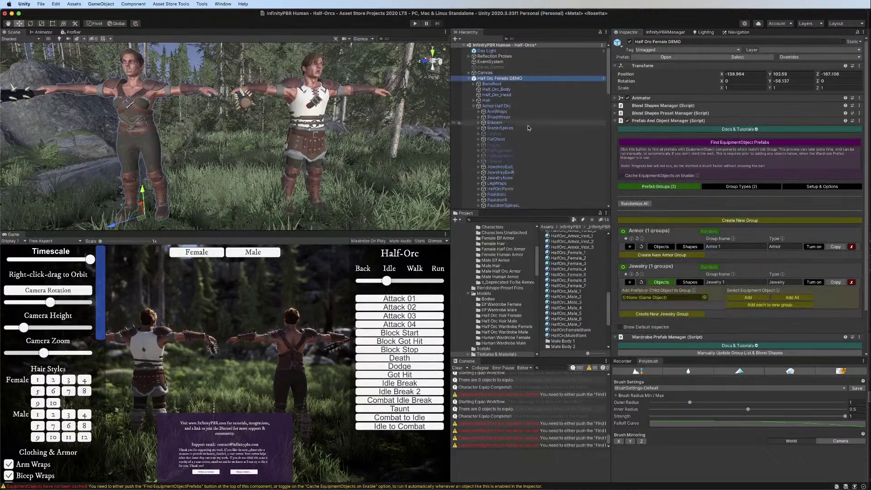
scroll(504, 127, "down", 4)
left_click_drag(503, 128, 651, 297)
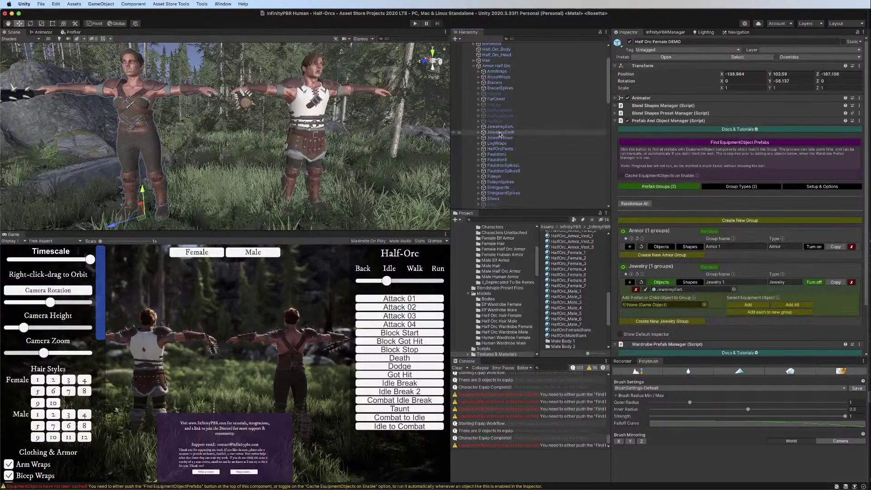
left_click_drag(500, 132, 656, 305)
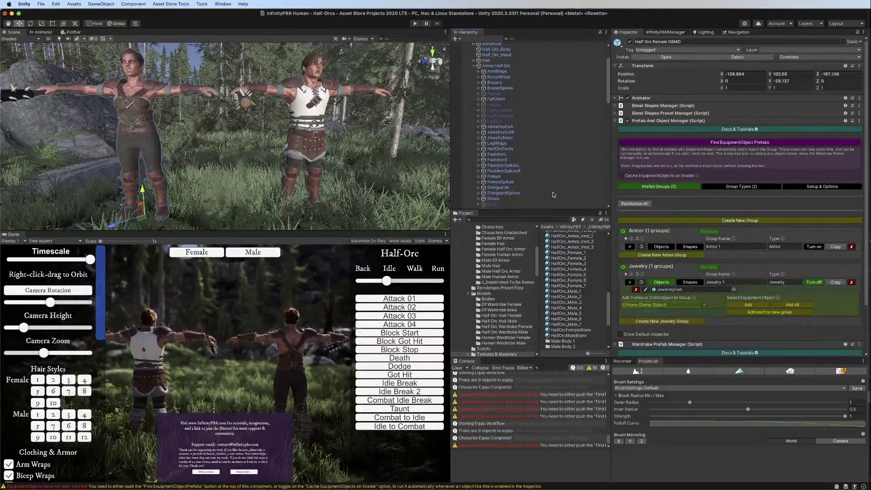
left_click_drag(501, 138, 660, 314)
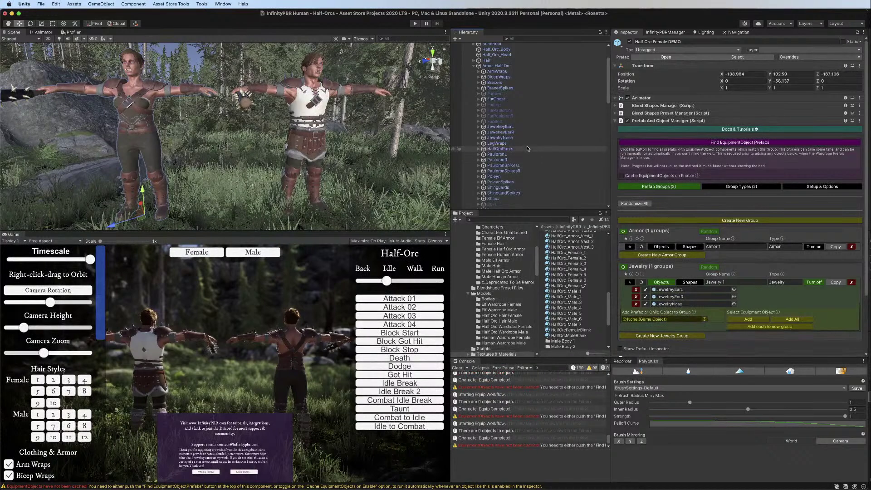
Look through the female's Armor Half Orc objects and inside the nose piece for further jewelry, and hide the Jewelry 1 object list
scroll(526, 144, "down", 5)
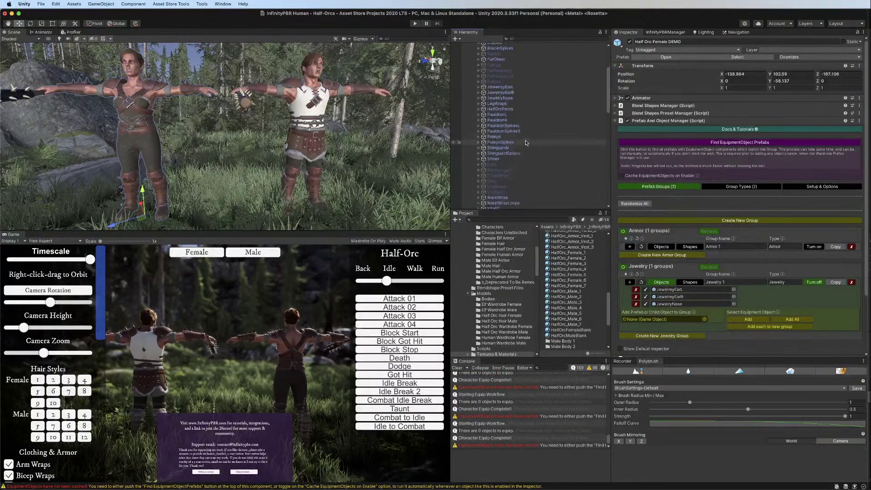
scroll(525, 142, "up", 2)
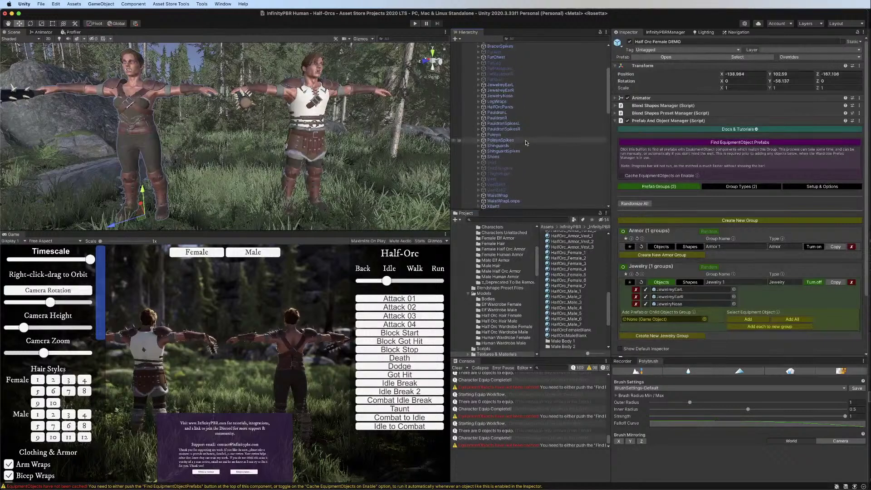
left_click(478, 96)
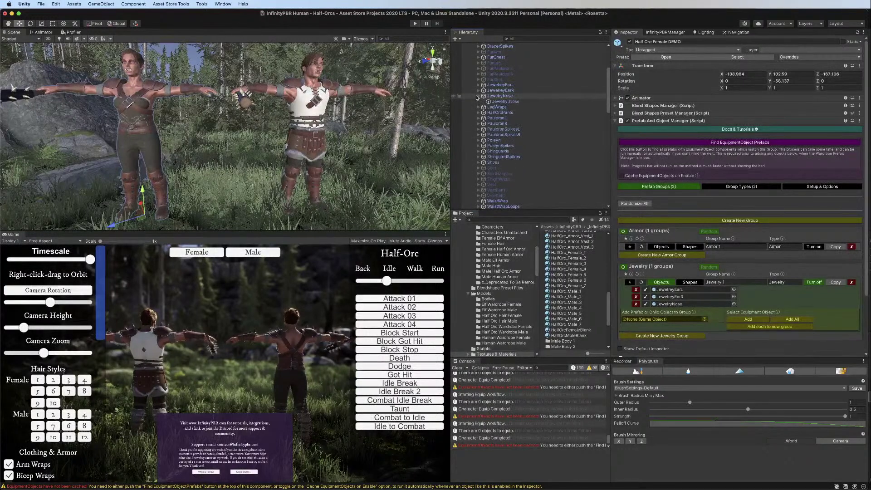
left_click(477, 96)
scroll(502, 111, "down", 4)
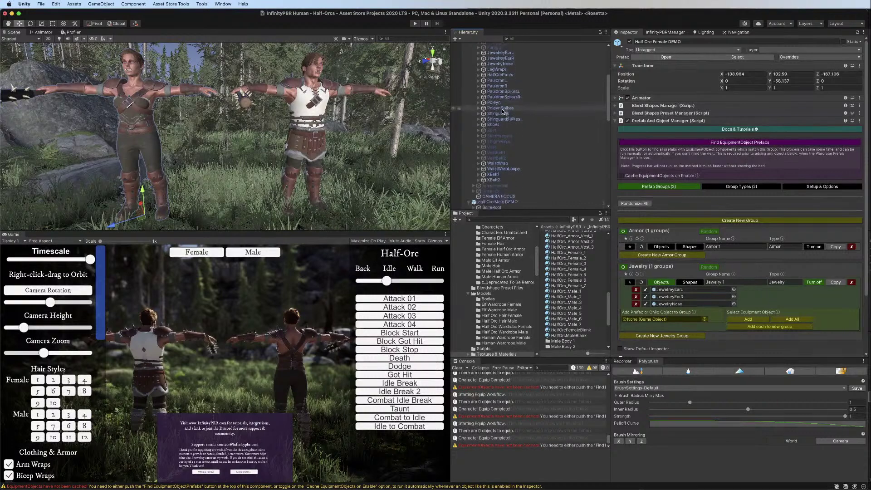
scroll(502, 112, "down", 8)
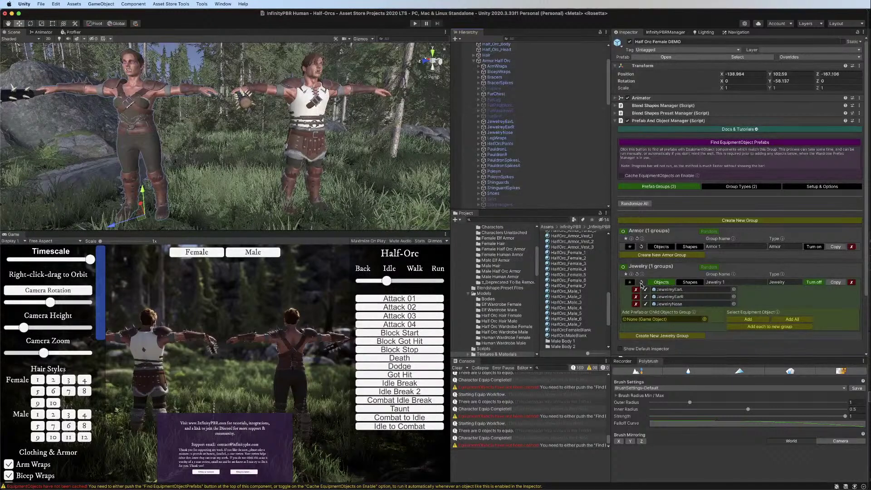
left_click(658, 282)
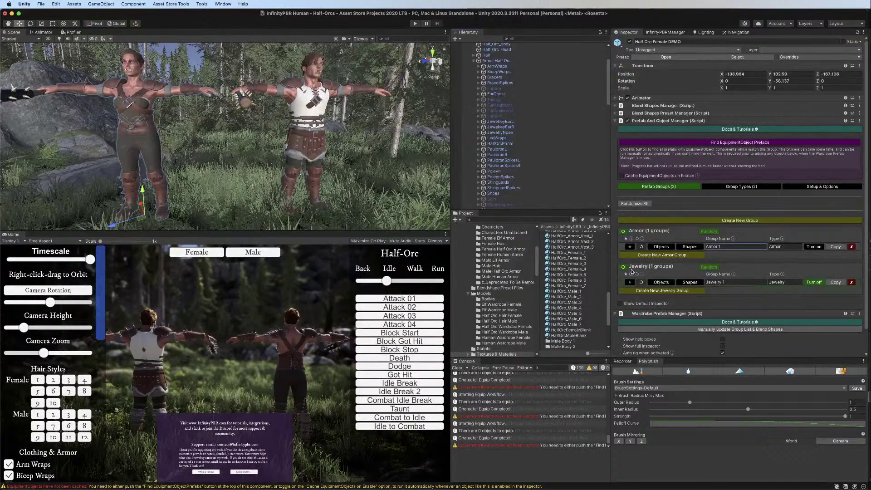
Show the female's Armor 1 object list and add ArmWraps, BicepWraps, Bracers and BracerSpikes from Armor Half Orc to it
left_click(661, 247)
scroll(661, 227, "down", 2)
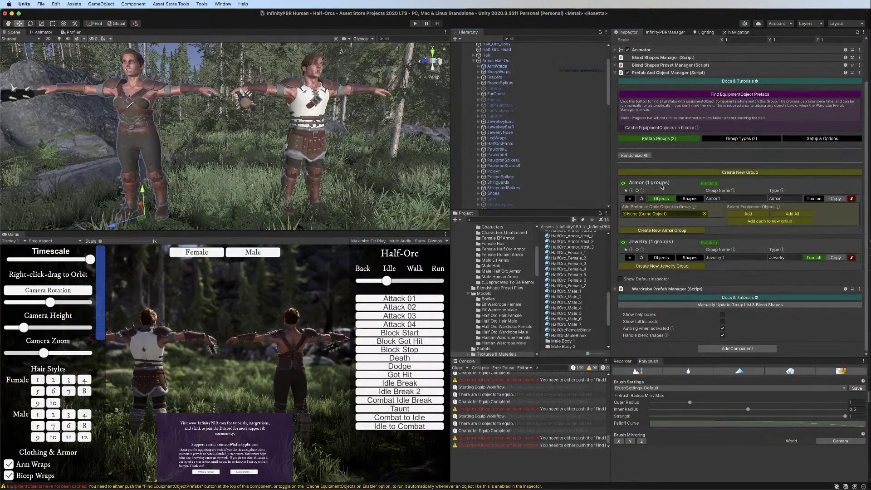
left_click_drag(661, 187, 662, 214)
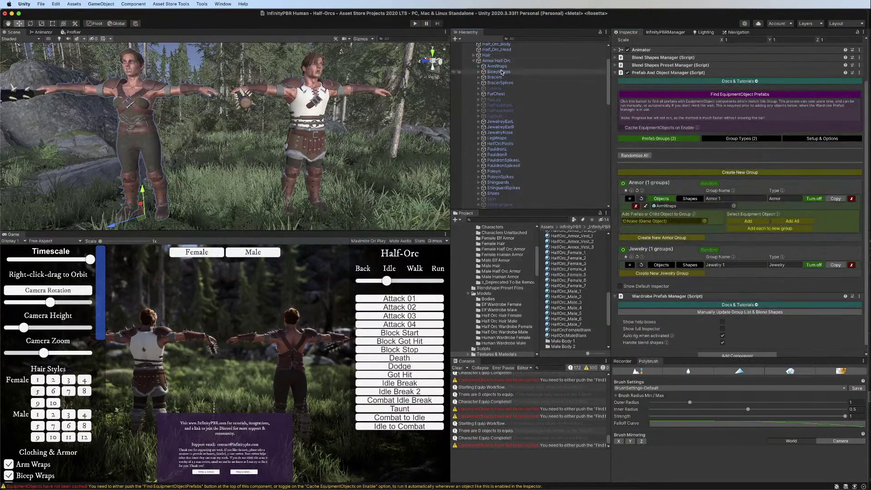
left_click_drag(499, 71, 663, 222)
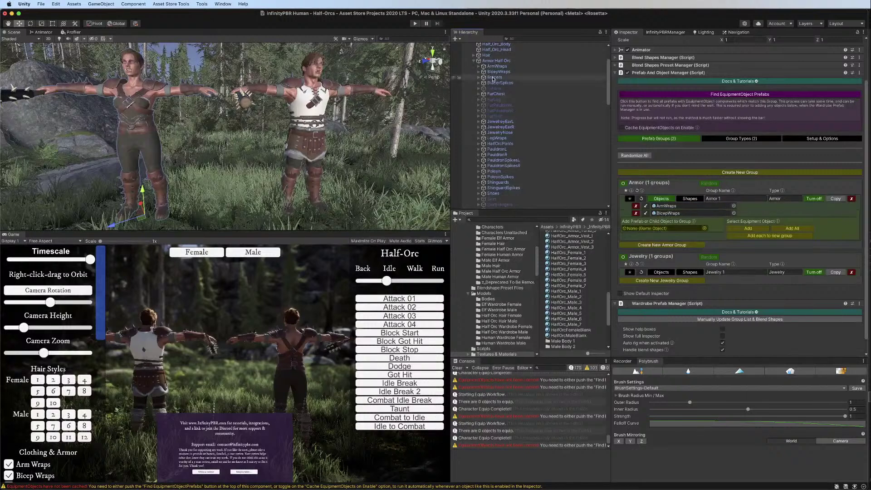
left_click_drag(494, 79, 665, 228)
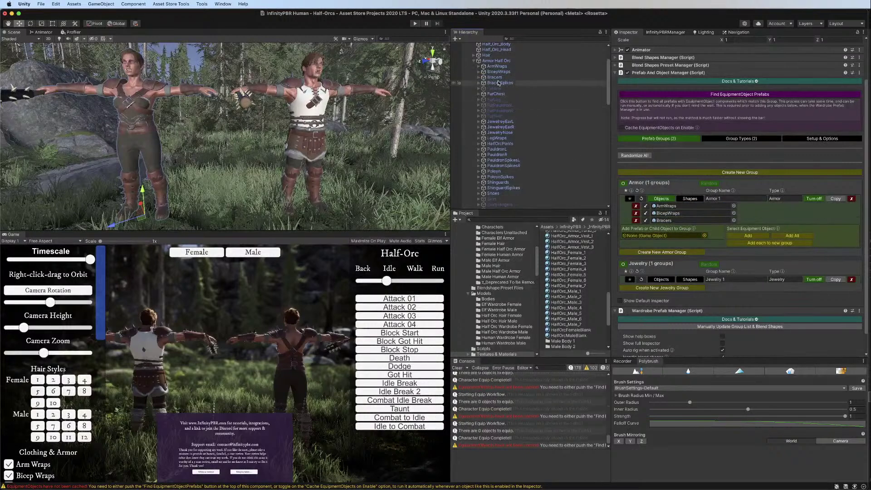
left_click_drag(498, 83, 662, 236)
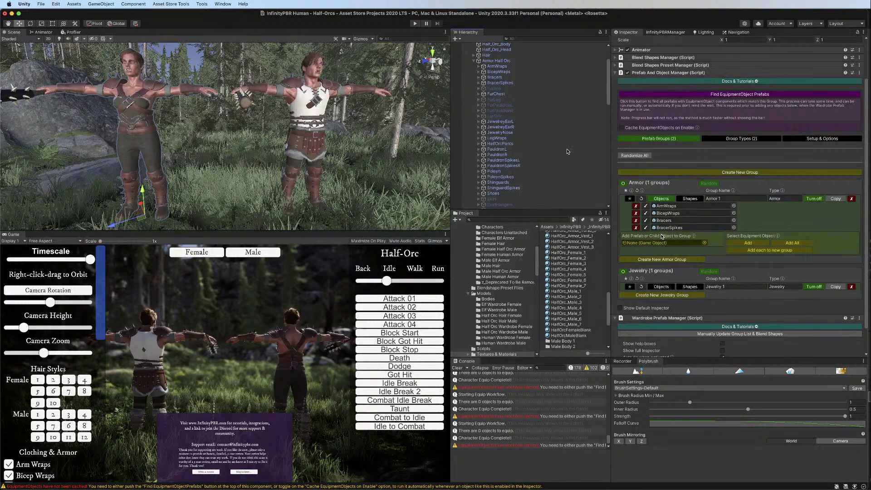
Add FurArm, FurChest, FurLeg, FurPauldronL, FurPauldronR, FurSkirt and LegWraps to the female's Armor 1 group
left_click_drag(495, 88, 640, 244)
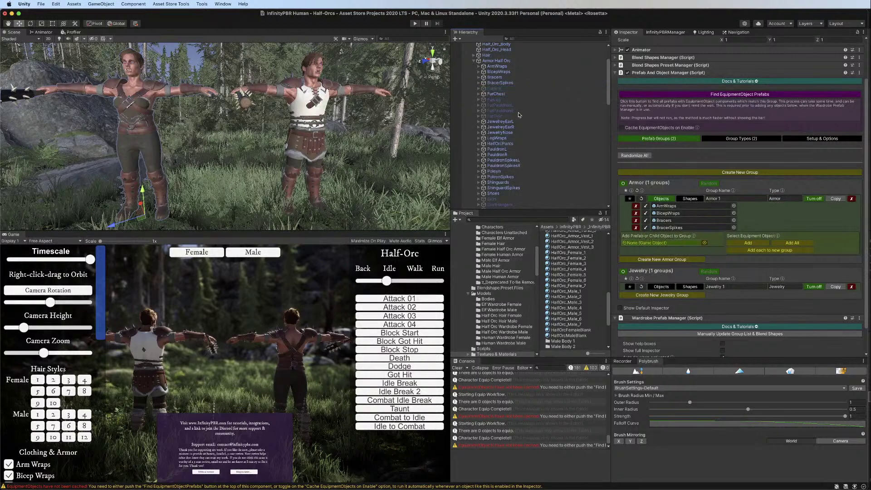
left_click_drag(520, 115, 654, 251)
left_click_drag(490, 90, 655, 259)
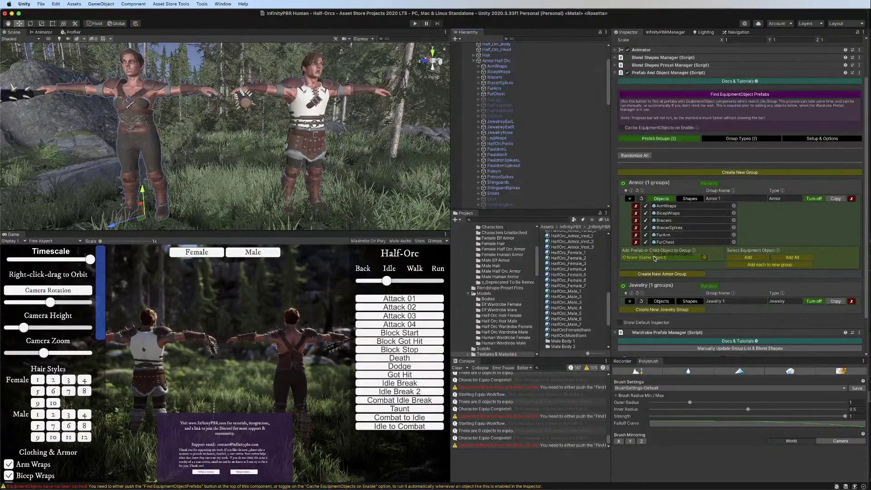
left_click_drag(495, 105, 642, 264)
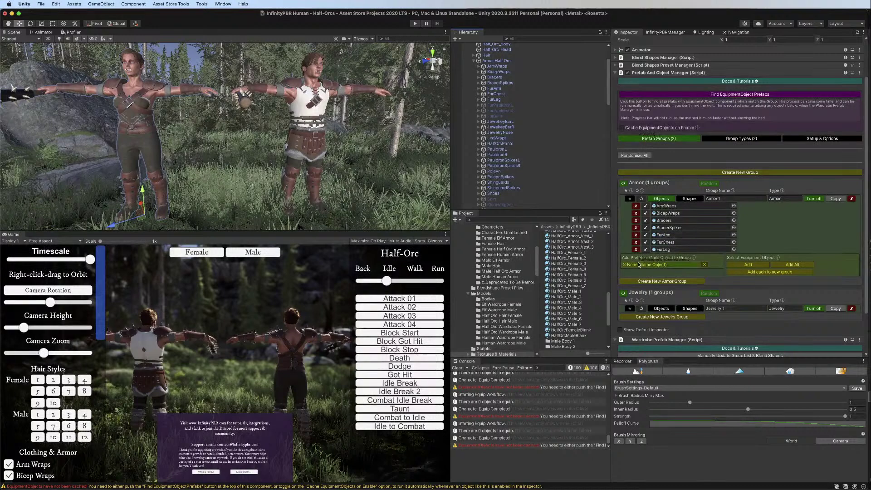
left_click_drag(499, 110, 655, 271)
left_click_drag(497, 117, 638, 288)
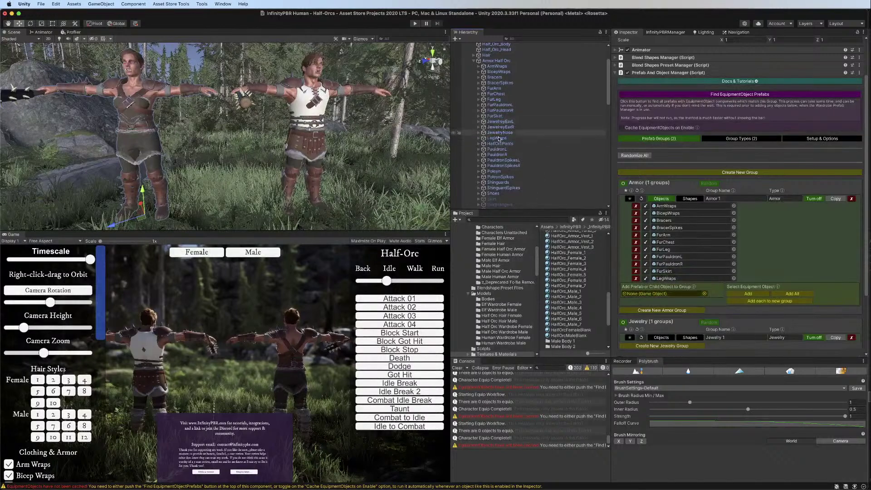
Add HalfOrcPants, both pauldrons, both pauldron spikes, Poleyn and PoleynSpikes to the female's Armor 1 group
left_click_drag(507, 147, 687, 315)
left_click_drag(671, 298, 670, 294)
left_click_drag(501, 144, 666, 292)
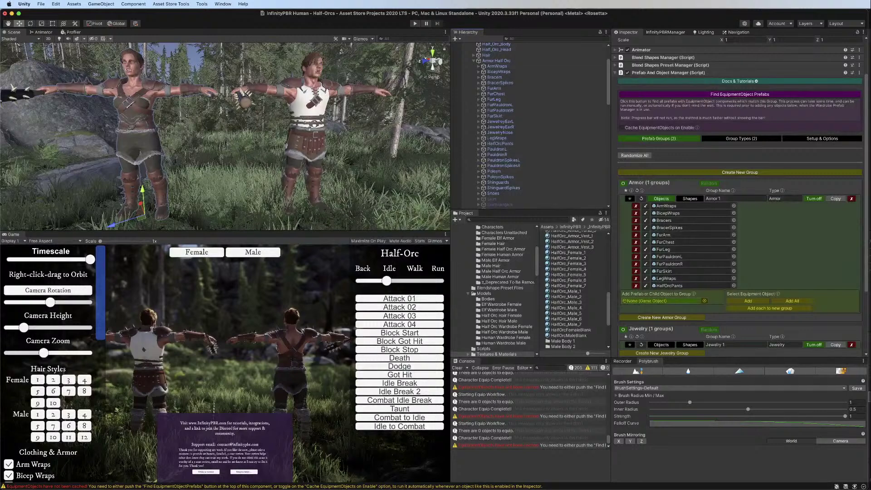
left_click_drag(500, 155, 637, 317)
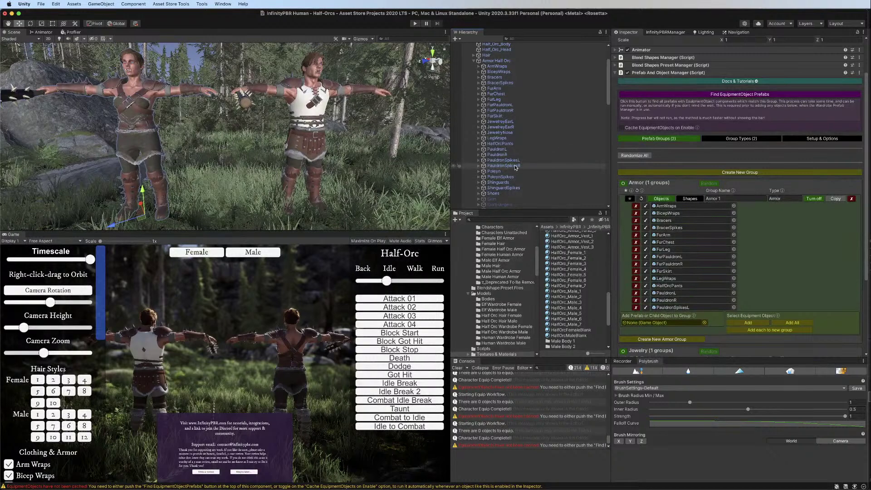
left_click_drag(510, 167, 657, 323)
left_click_drag(491, 172, 662, 330)
left_click_drag(505, 179, 654, 336)
Add Shinguards, ShinguardSpikes and Shoes to the female's Armor 1 group
scroll(654, 335, "down", 5)
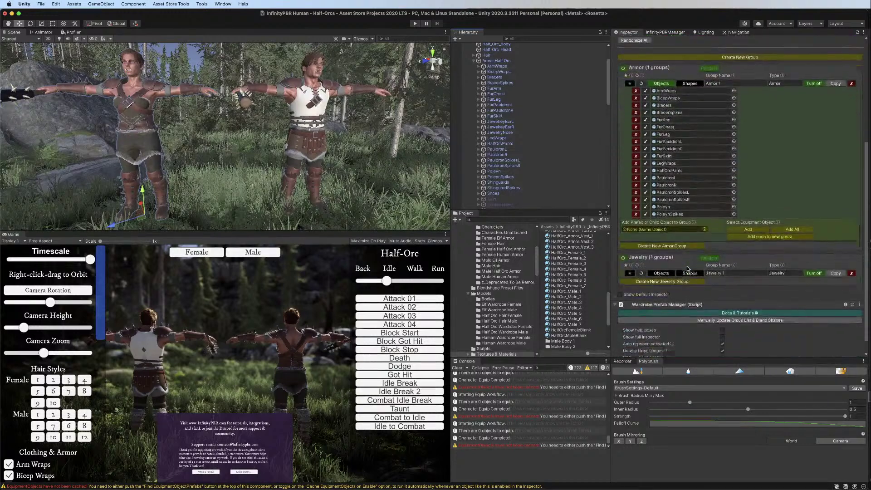
scroll(512, 163, "down", 2)
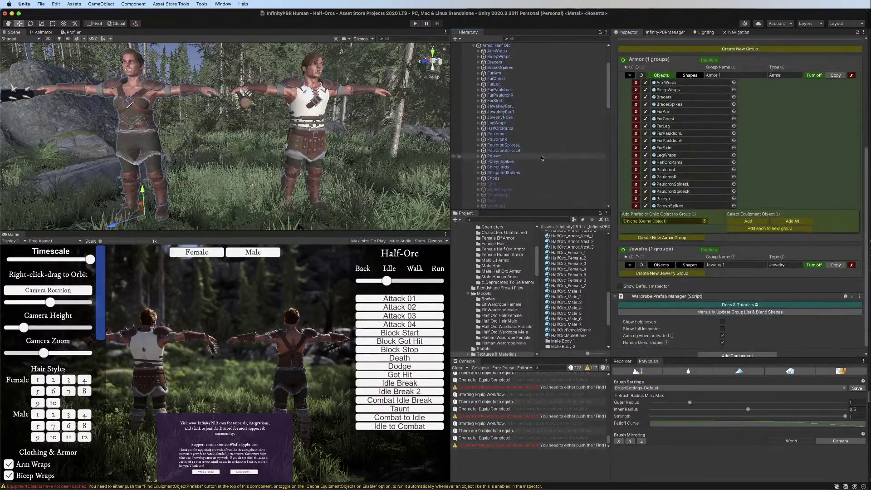
left_click_drag(503, 167, 649, 229)
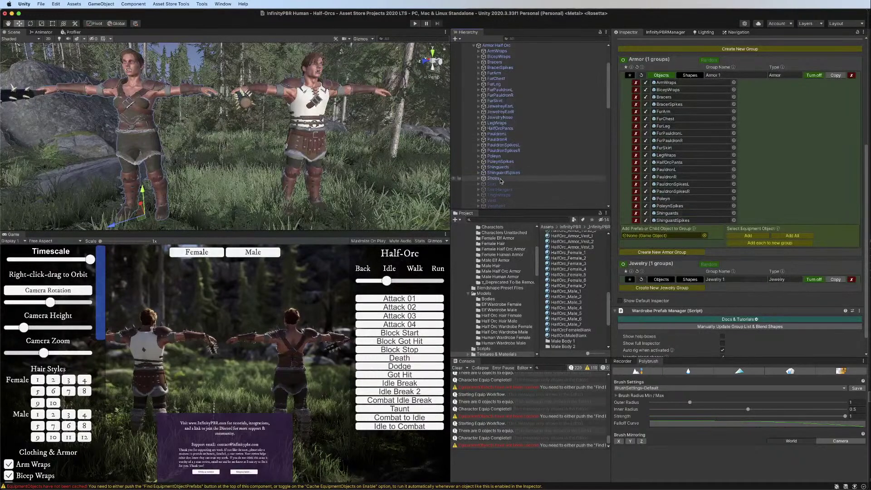
left_click_drag(495, 178, 662, 235)
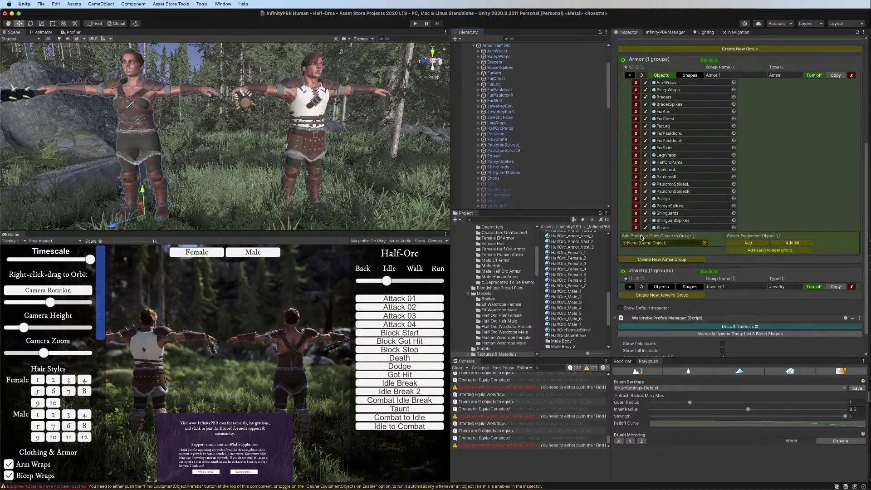
Add Skirt, SkirtHangers, ThighWraps, Vest, VestBelt1 and VestBelt2 to the female's Armor 1 group
scroll(668, 196, "down", 3)
scroll(506, 149, "down", 3)
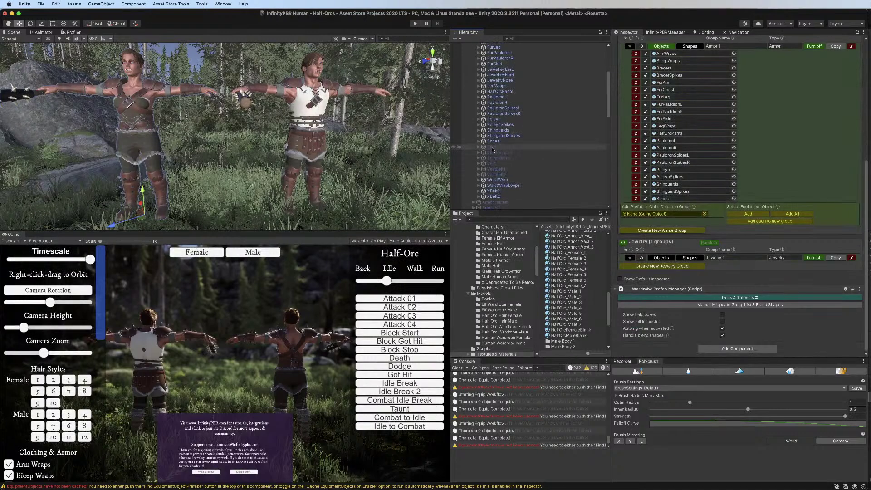
left_click_drag(493, 150, 663, 214)
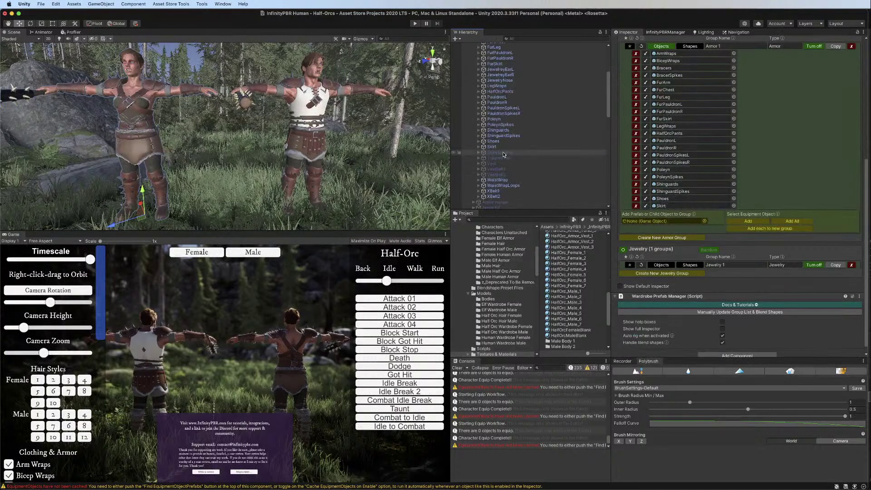
left_click_drag(504, 154, 660, 221)
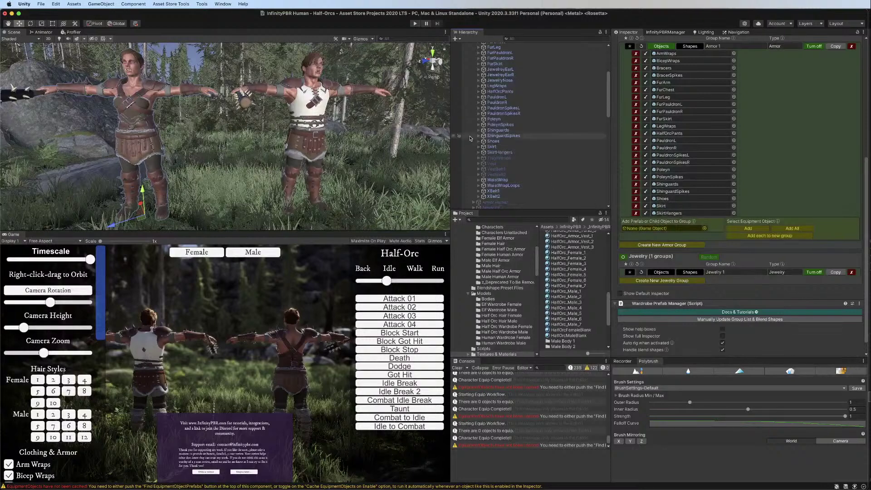
left_click_drag(498, 158, 655, 238)
left_click_drag(491, 170, 653, 244)
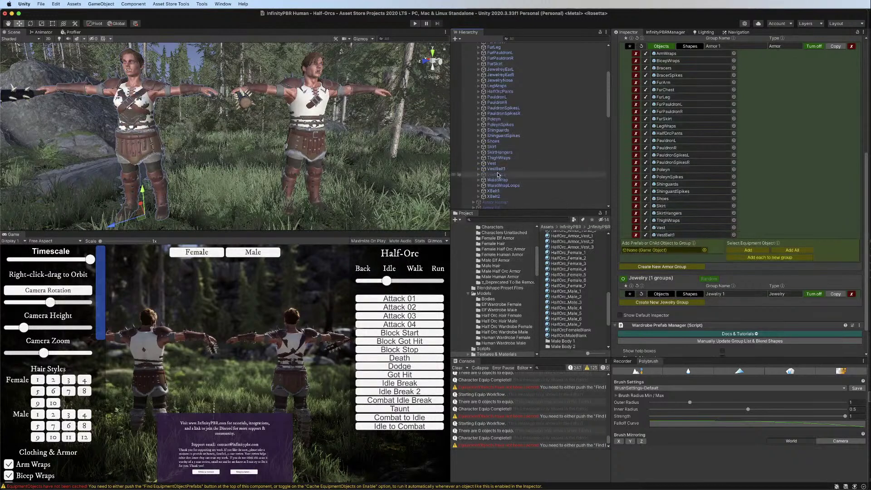
left_click_drag(498, 175, 649, 250)
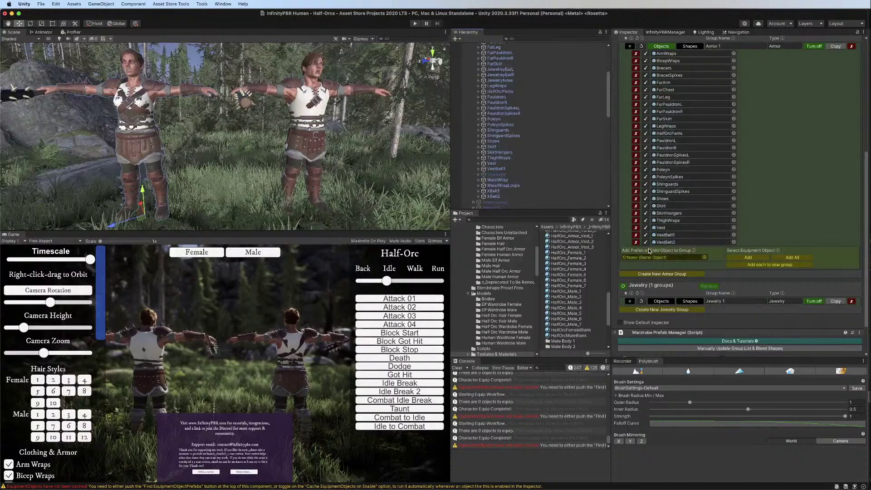
Add WaistWrap, WaistWrapLoops, XBelt1 and XBelt2 to the female's Armor 1 group
scroll(649, 250, "down", 3)
scroll(513, 168, "down", 2)
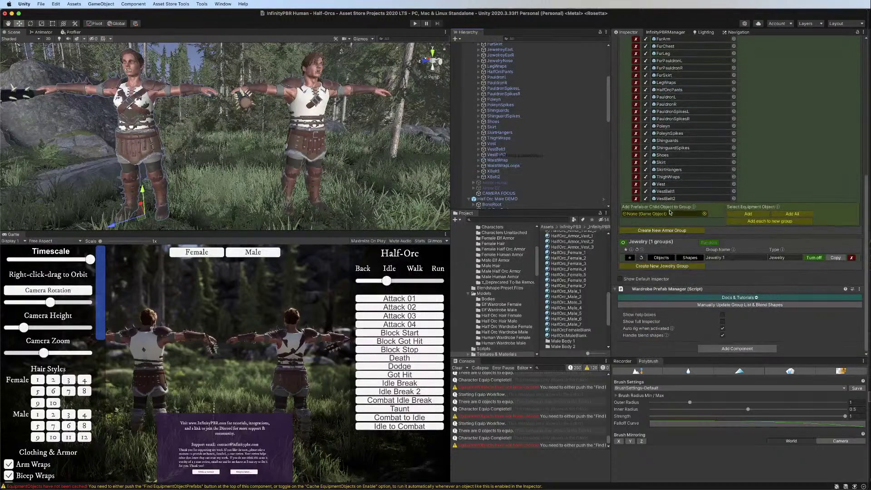
left_click_drag(670, 212, 663, 214)
left_click_drag(505, 166, 655, 222)
left_click_drag(485, 171, 661, 228)
left_click_drag(496, 179, 667, 236)
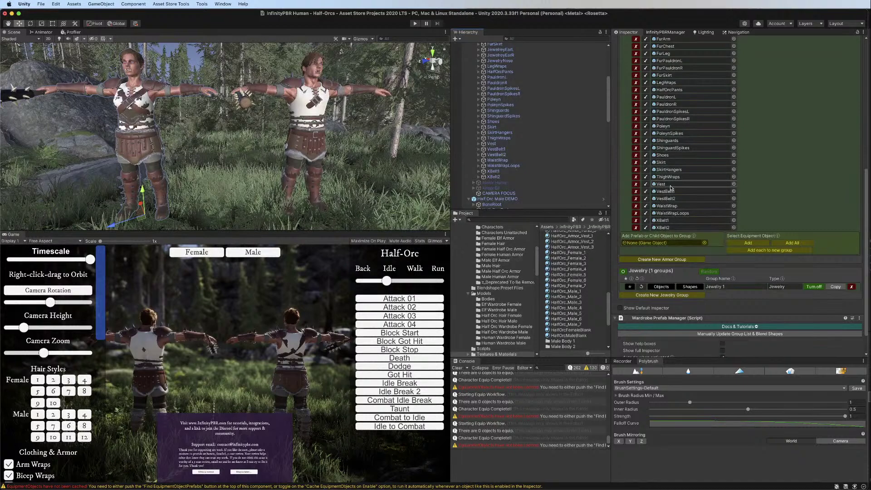
Review the female's Armor 1 list, then select Half Orc Male DEMO and show the Shapes settings of its Armor 1 group
scroll(667, 164, "up", 10)
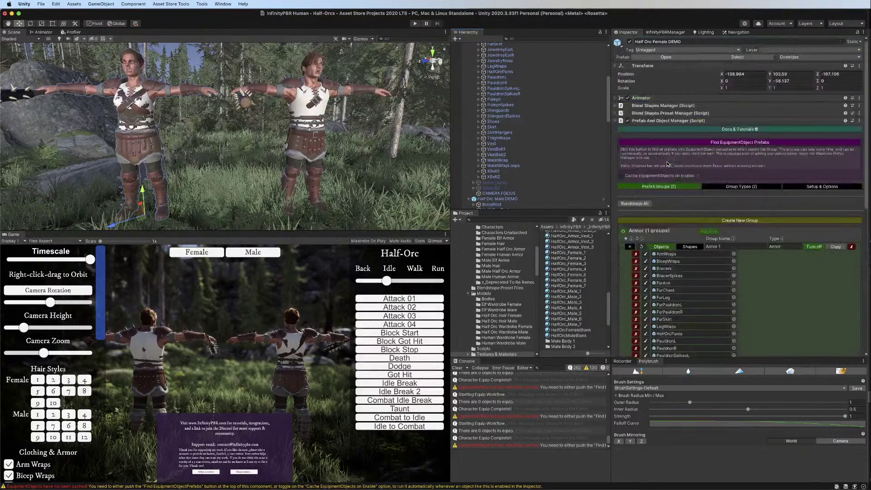
scroll(667, 164, "down", 5)
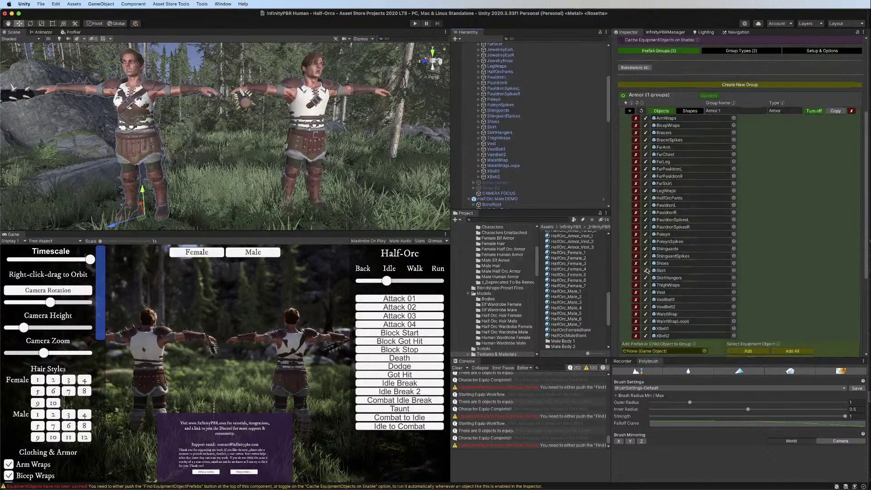
scroll(646, 272, "down", 3)
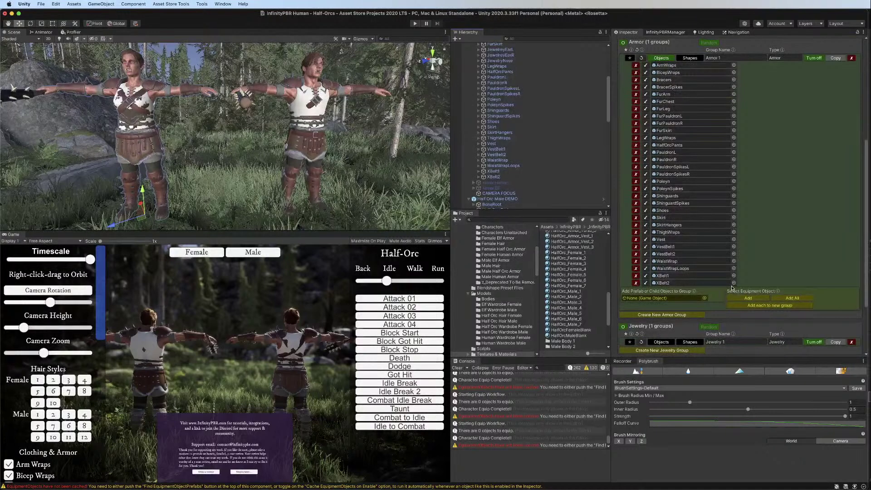
scroll(688, 103, "up", 5)
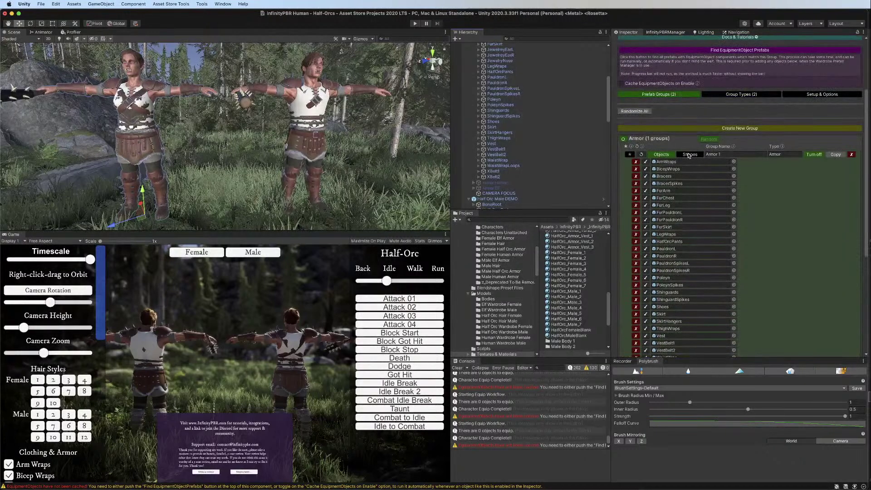
scroll(490, 186, "down", 3)
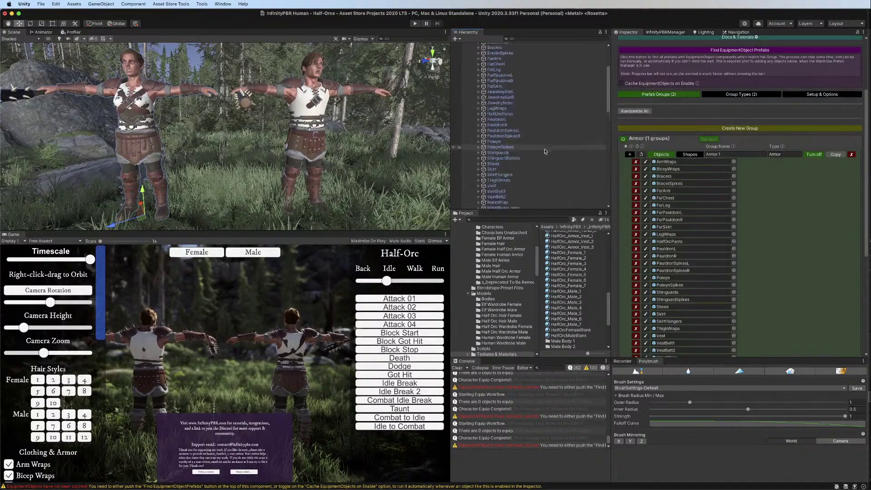
left_click(490, 184)
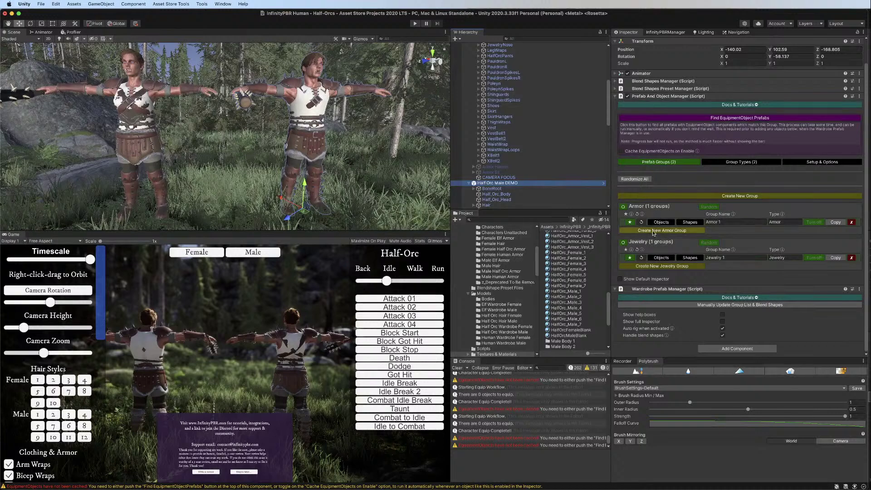
left_click(661, 222)
left_click(689, 222)
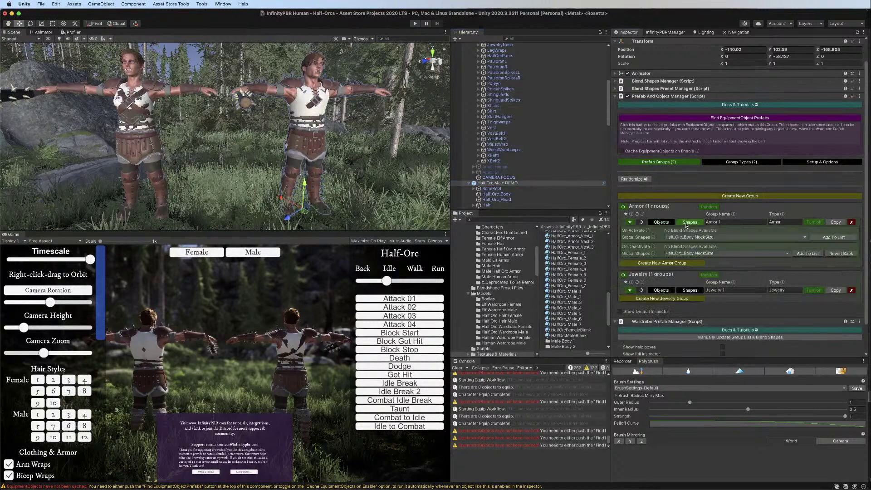
Choose X_Belt_L ChestBeltLTightness as the On Activate global shape for the male's Armor 1 group
left_click(706, 236)
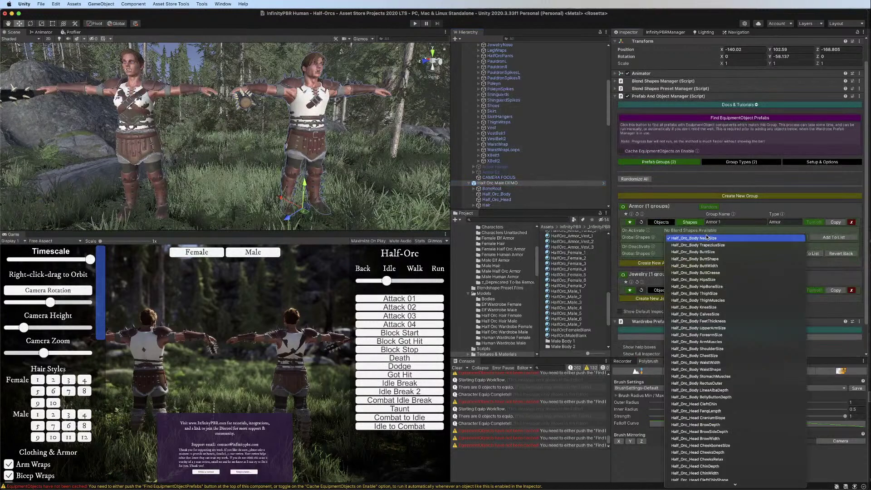
mouse_move(721, 488)
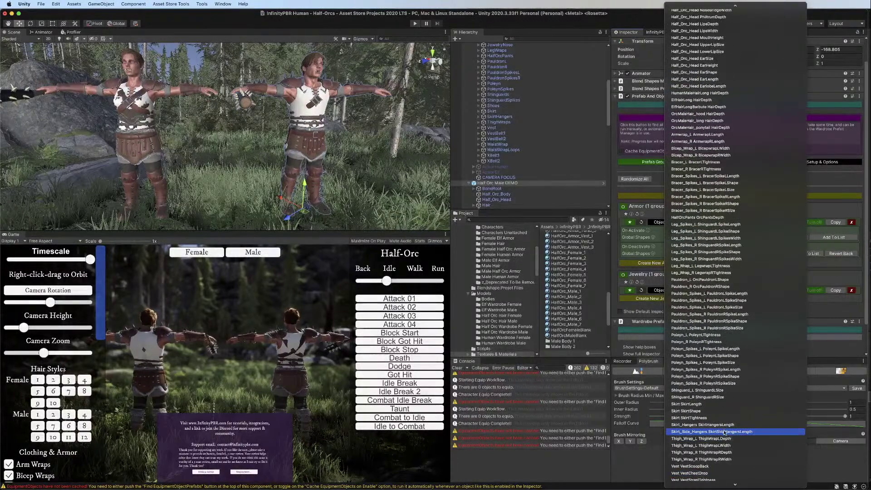
scroll(725, 432, "down", 5)
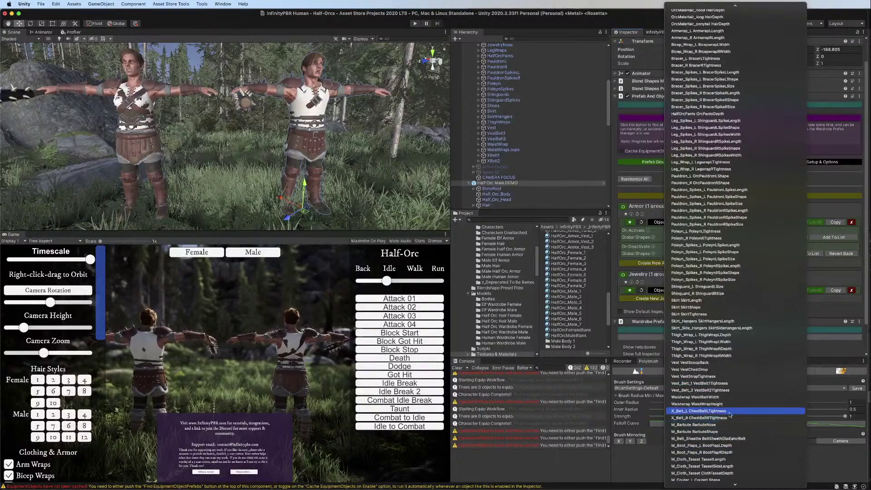
left_click(732, 411)
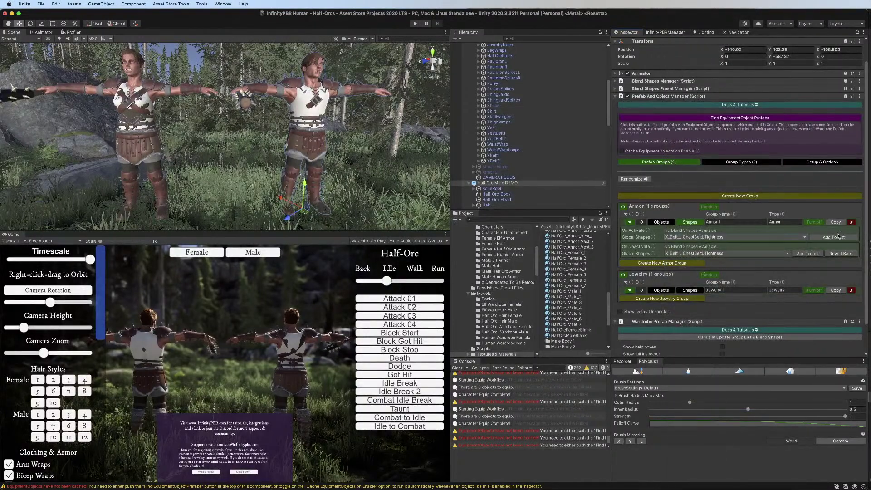
Add the global shapes X_Belt_L ChestBeltLTightness and X_Belt_R ChestBeltRTightness to Armor 1's activation list, reverting both on deactivation
left_click(839, 237)
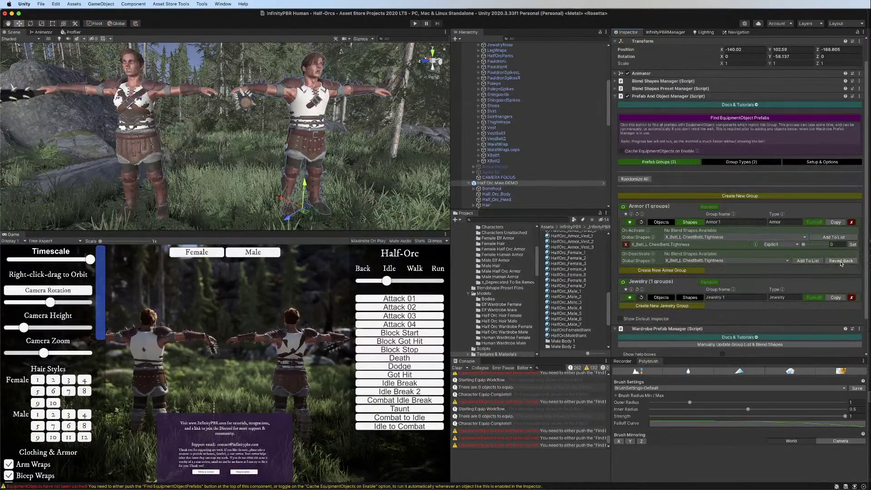
left_click(840, 262)
left_click(751, 236)
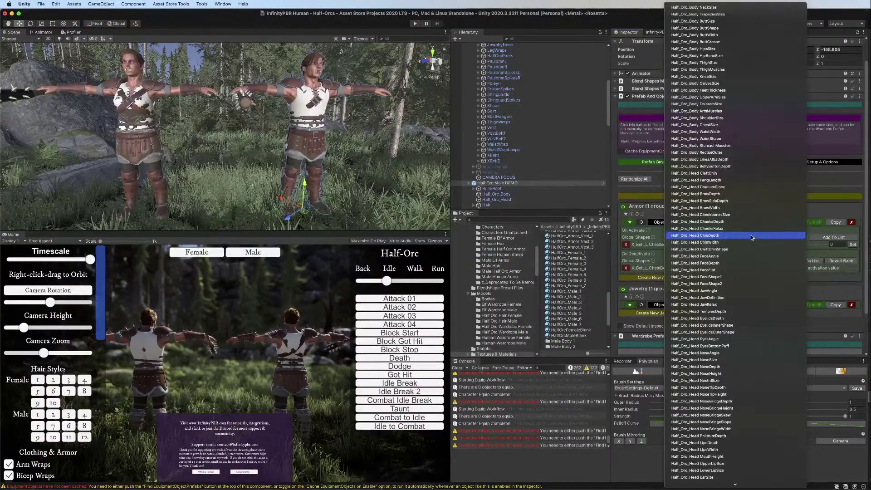
scroll(750, 235, "down", 2)
scroll(735, 245, "down", 10)
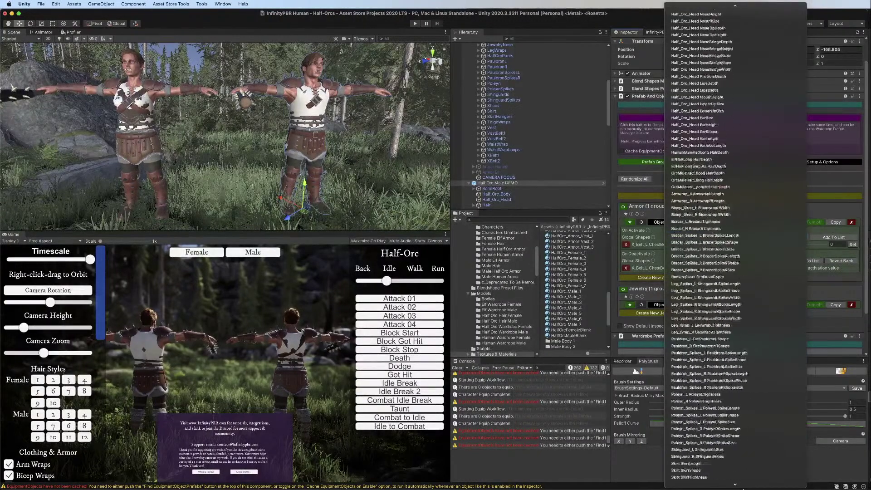
left_click(734, 244)
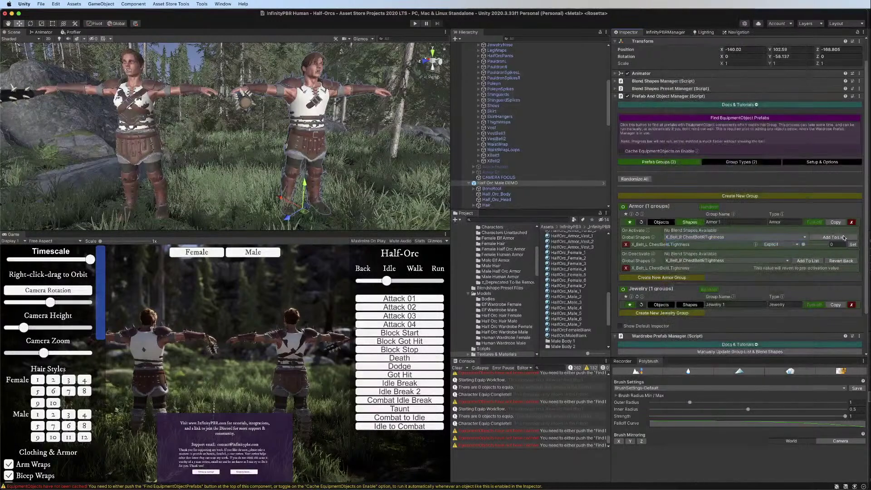
left_click(834, 237)
left_click(840, 268)
Set both chest belt tightness shapes in Armor 1's activation list to 100 and preview the values on the character
left_click_drag(808, 244, 839, 251)
left_click(853, 252)
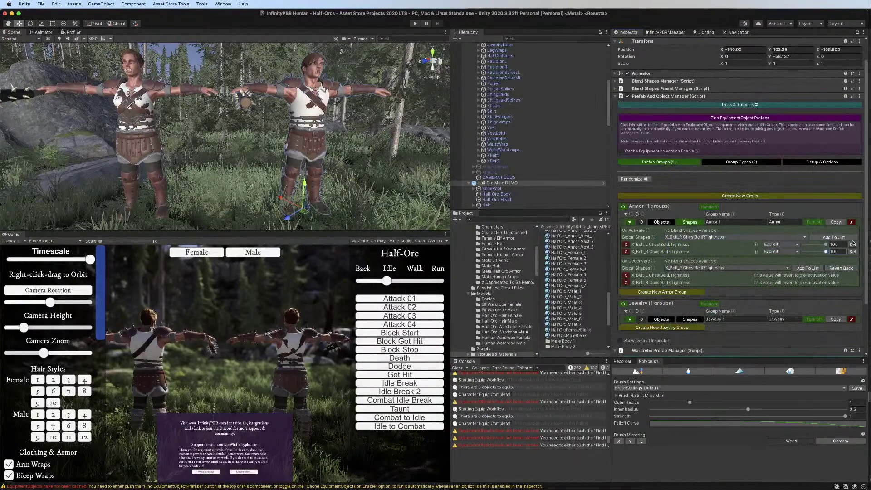
left_click(853, 245)
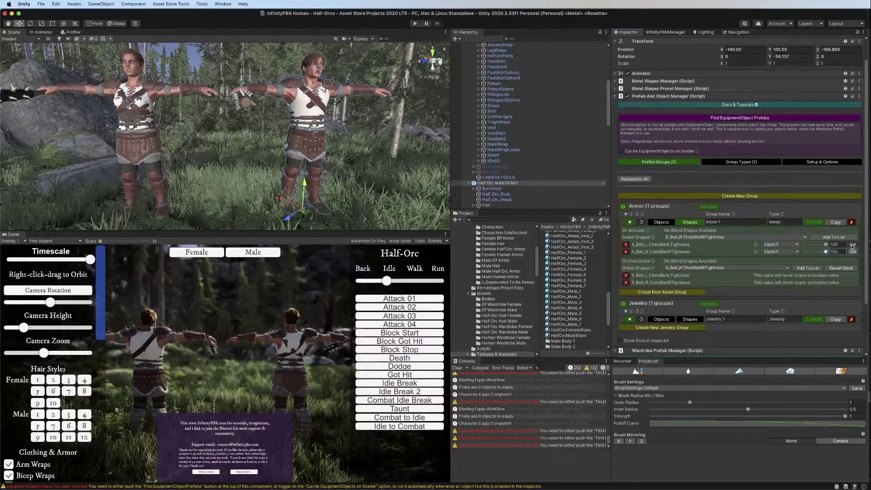
left_click_drag(812, 248, 831, 252)
left_click(802, 252)
left_click(852, 246)
left_click(853, 252)
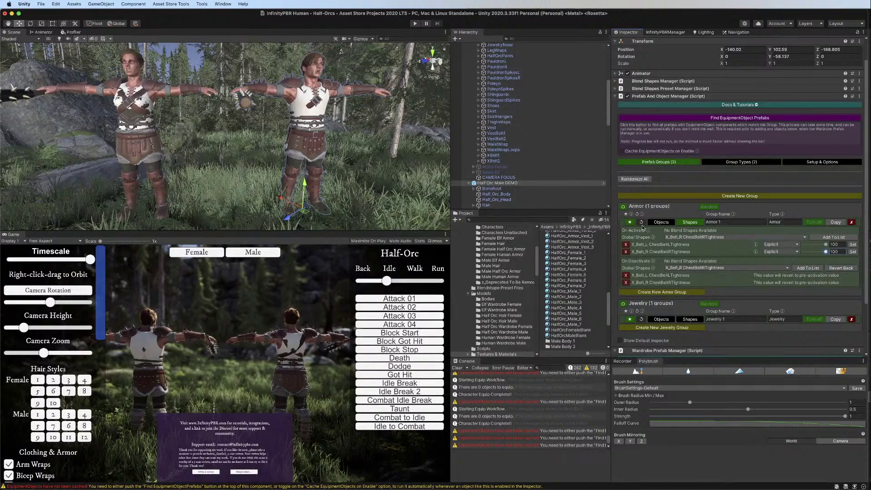
Duplicate the Armor 1 group and rename the copy Armor 2
left_click(690, 221)
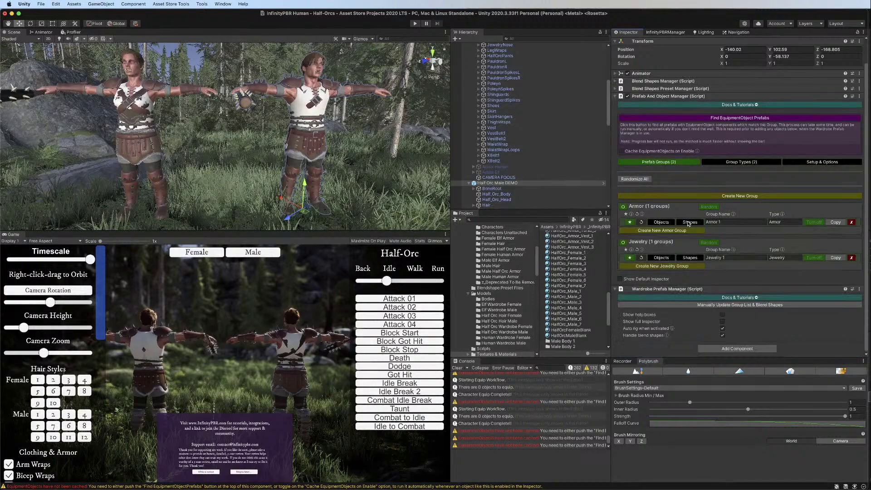
left_click(828, 224)
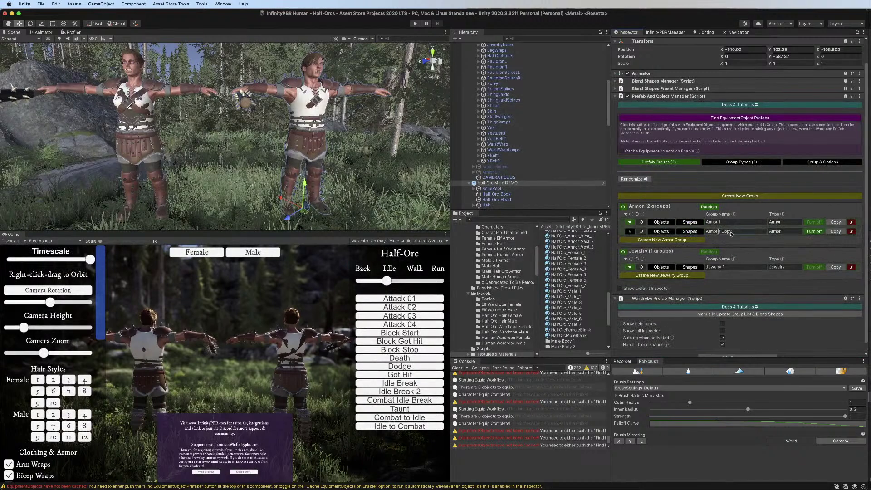
left_click_drag(731, 233, 776, 232)
type("2")
Remove both chest belt tightness shapes from Armor 2's activation and deactivation lists
left_click(687, 231)
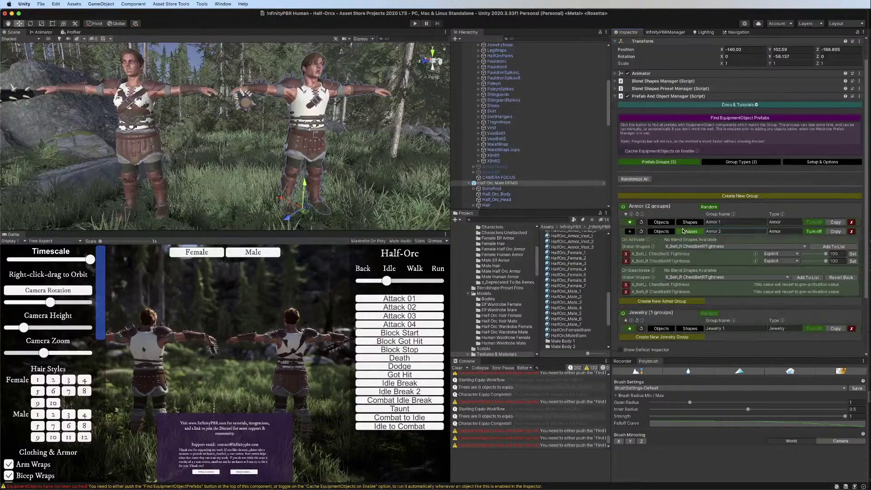
left_click(626, 254)
left_click(626, 254)
left_click(626, 270)
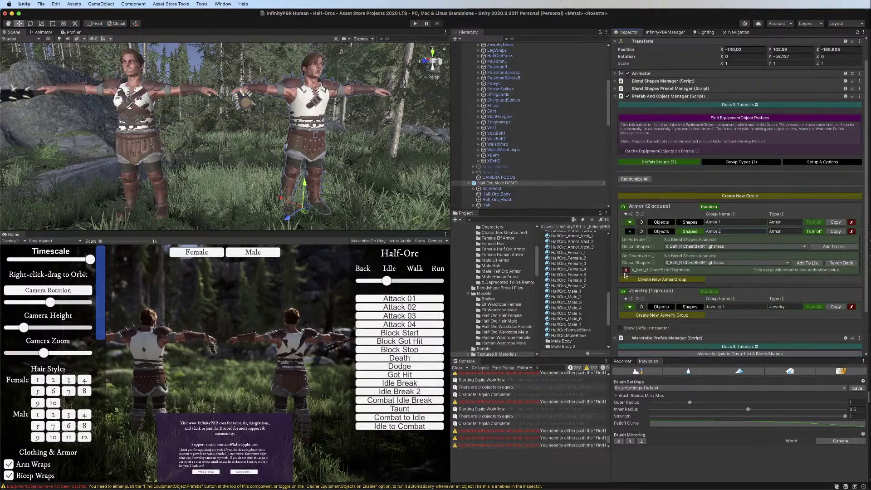
left_click(627, 270)
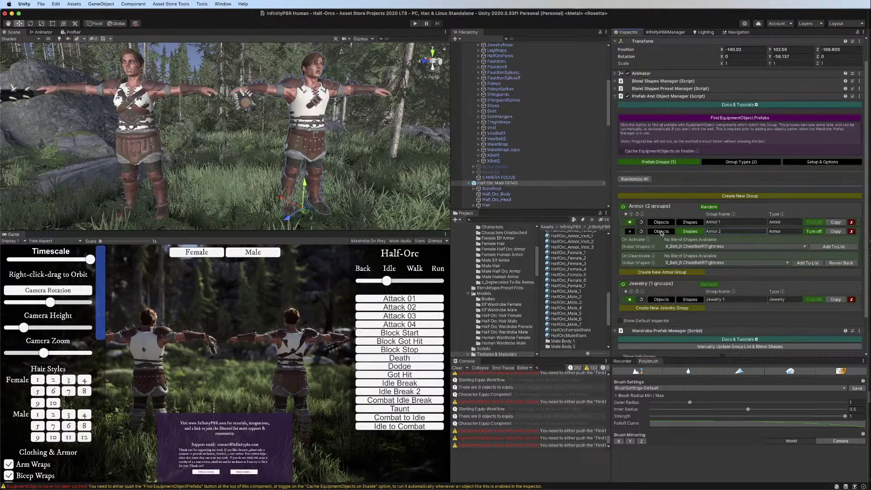
left_click(690, 231)
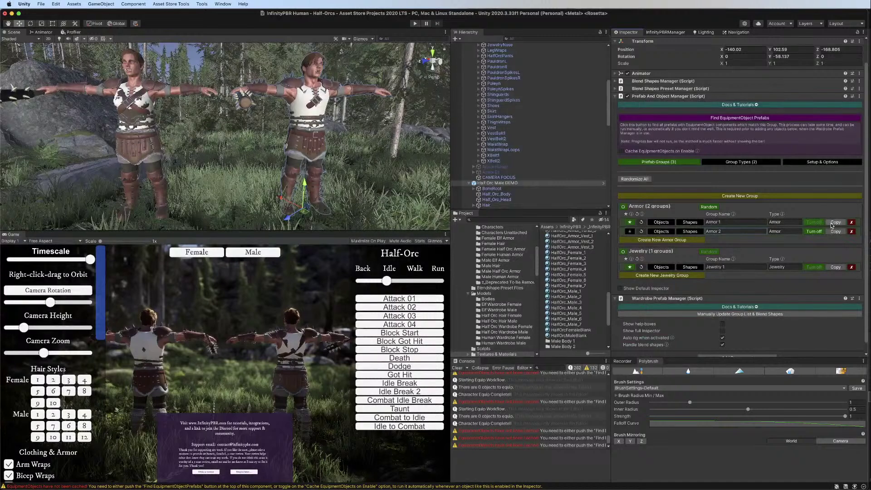
Test the armor groups by switching the character repeatedly between Armor 2 and Armor 1, with Armor 2's objects listed
left_click(815, 232)
left_click(816, 223)
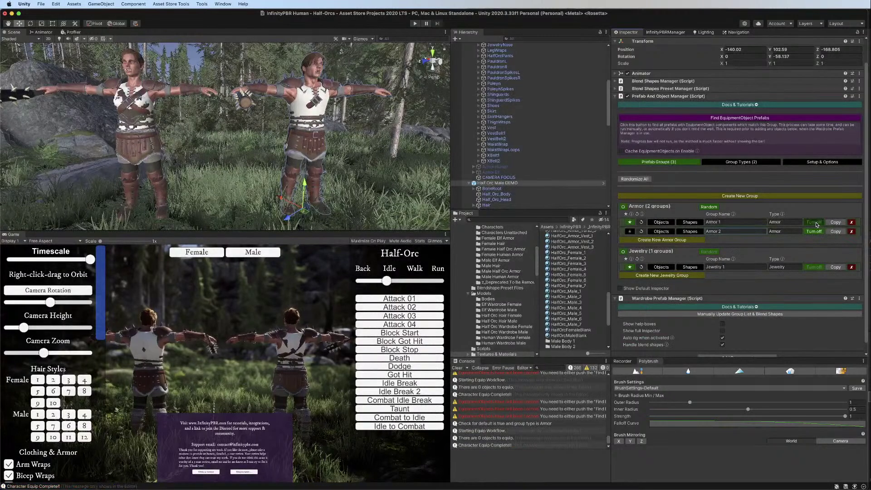
left_click(660, 231)
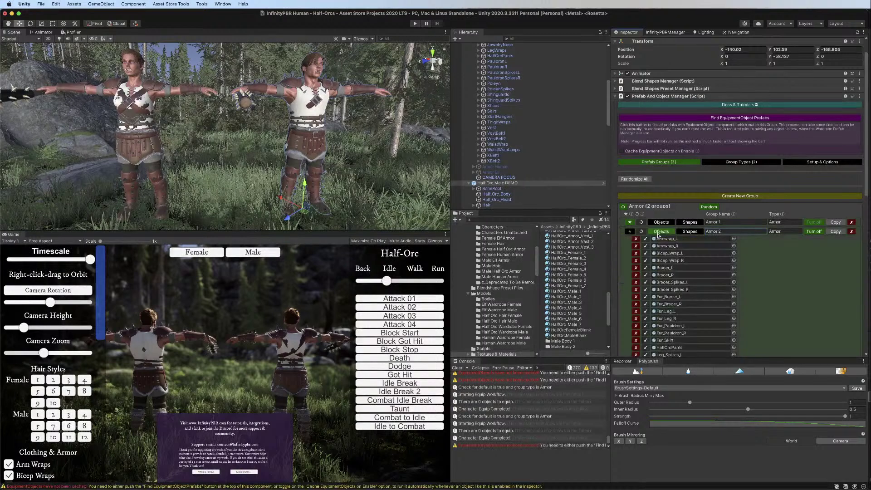
left_click(646, 239)
left_click(645, 246)
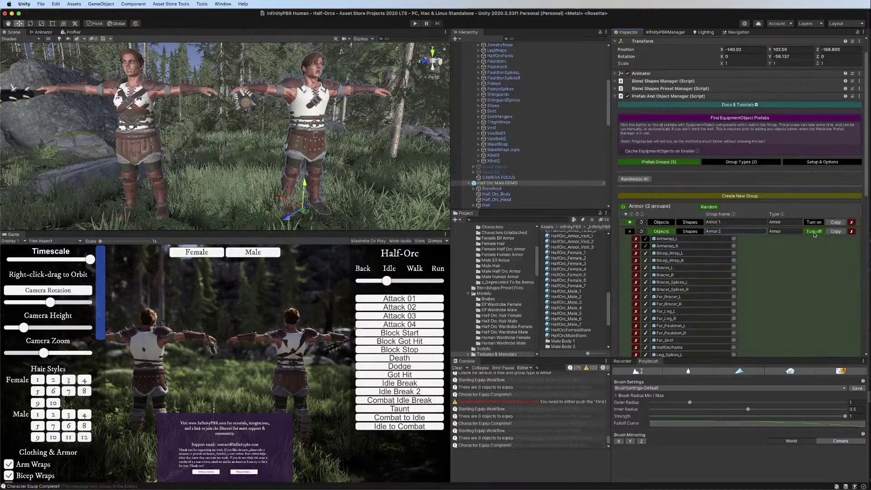
left_click(813, 222)
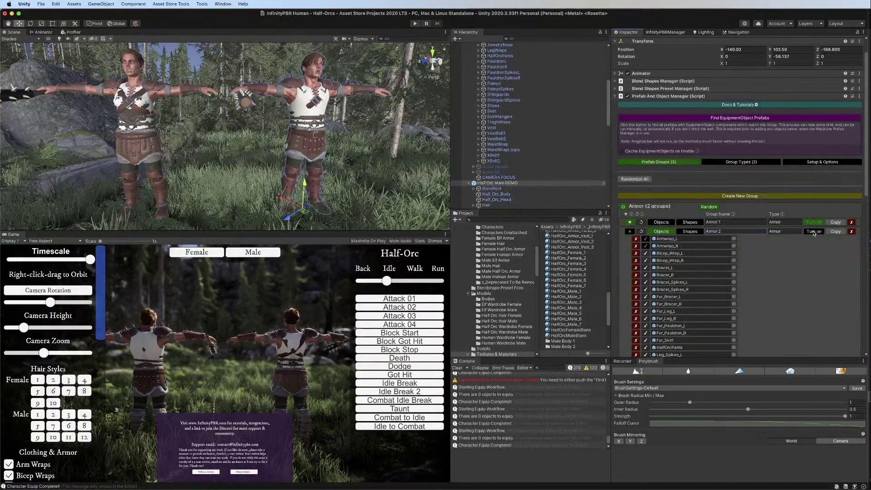
left_click(813, 232)
left_click(814, 222)
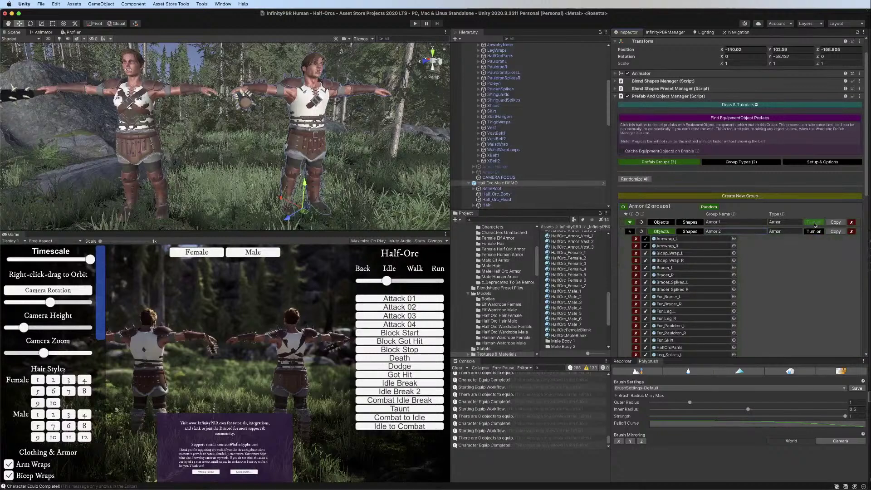
left_click(813, 232)
left_click(814, 222)
Add X_Belt_R ChestBeltRTightness and X_Belt_L ChestBeltLTightness to Armor 1's on-activate global shapes
left_click(689, 222)
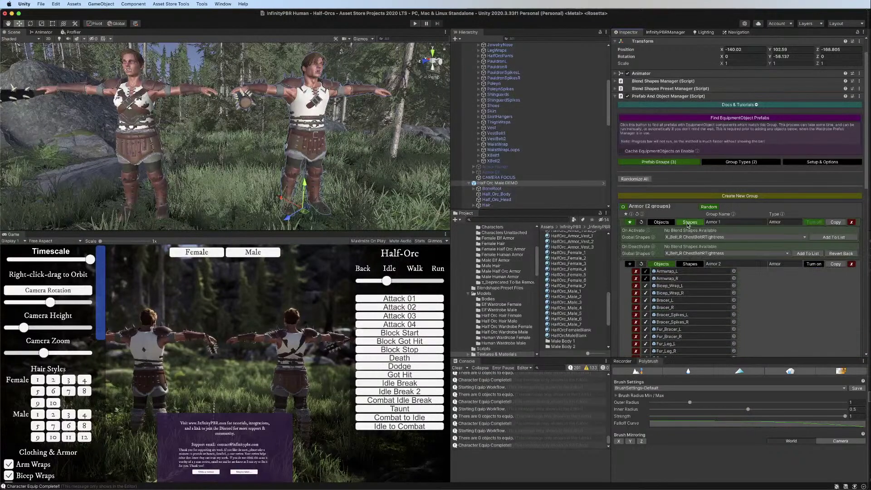
left_click(815, 238)
left_click(758, 237)
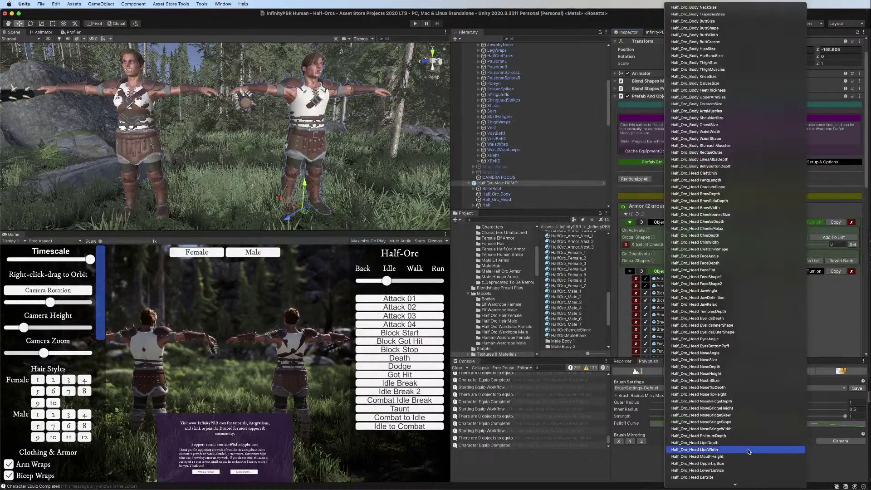
mouse_move(748, 489)
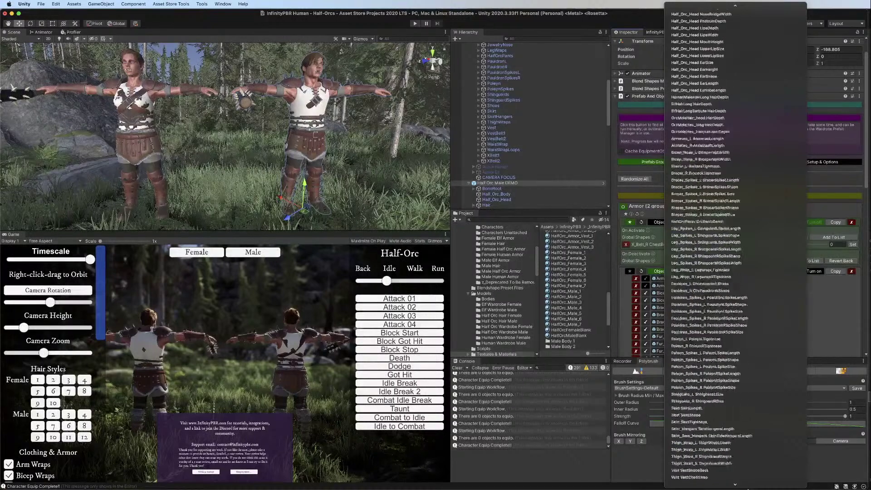
left_click(727, 180)
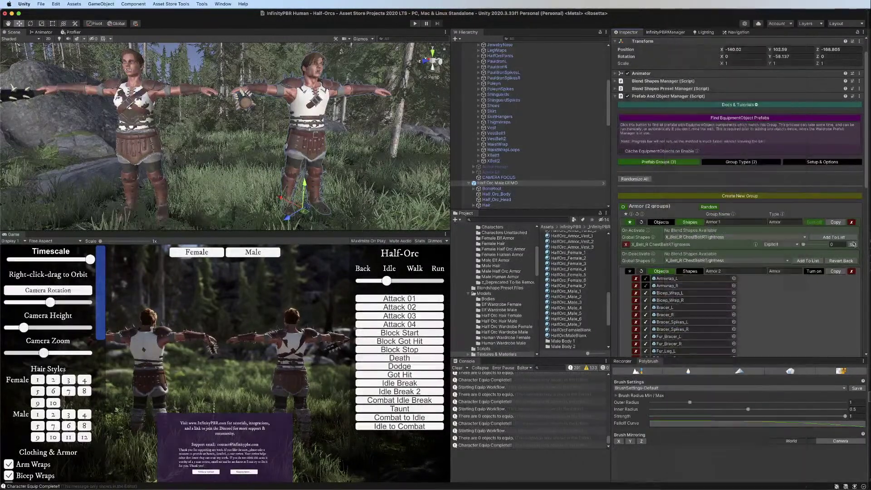
left_click(833, 237)
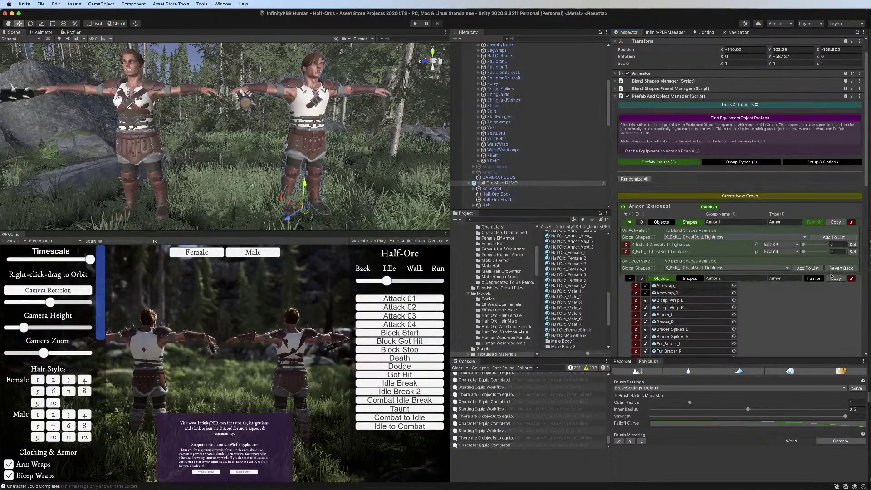
Make both chest belt tightness shapes revert to their pre-activation values when Armor 1 is deactivated
left_click(808, 268)
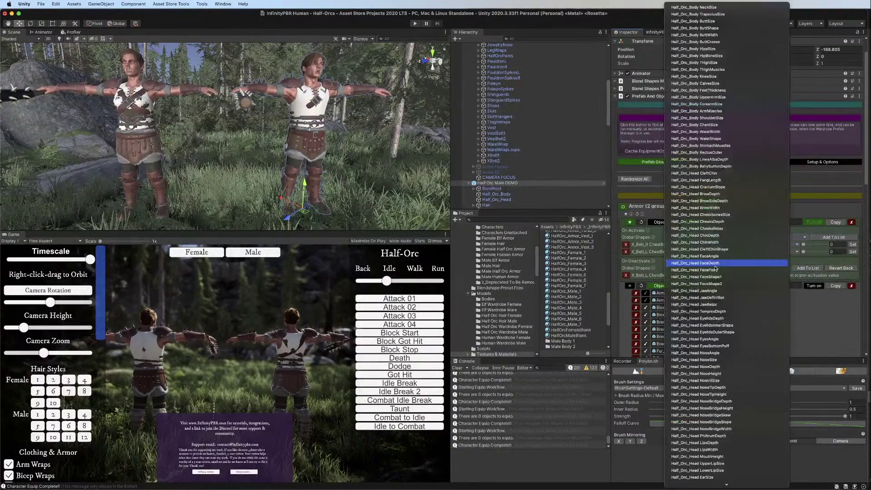
left_click(726, 267)
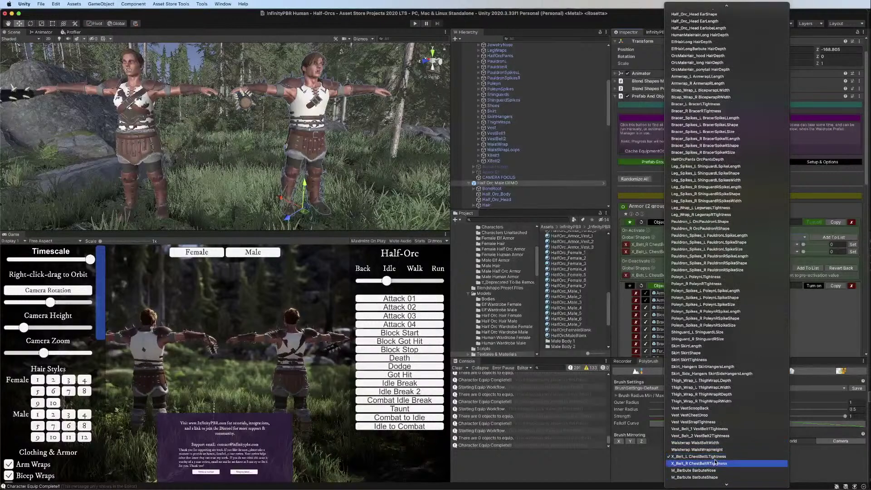
left_click(717, 463)
left_click(836, 268)
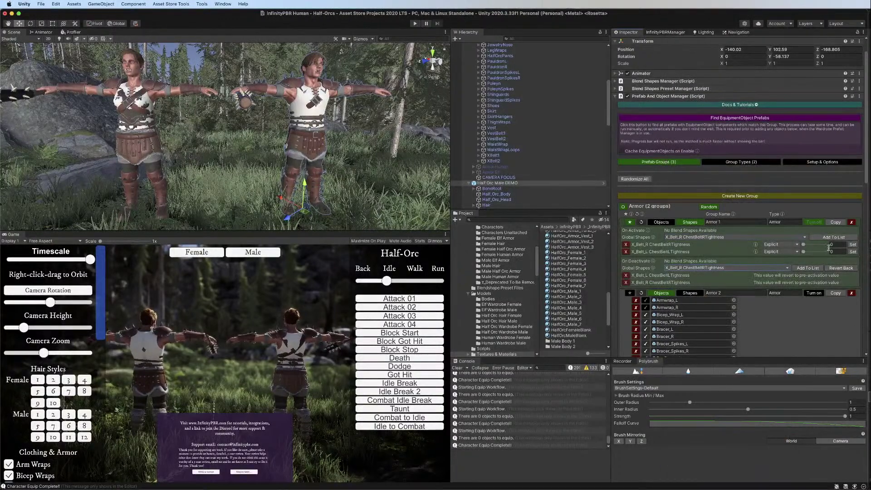
Set both on-activate chest belt tightness values of Armor 1 to 100 and collapse its shape settings
left_click(817, 244)
left_click_drag(844, 246, 845, 246)
left_click_drag(816, 251, 846, 253)
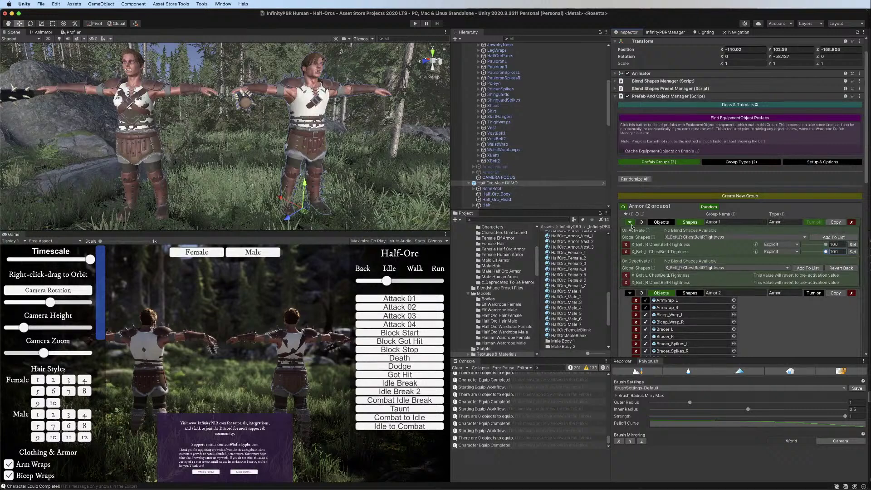
left_click(693, 222)
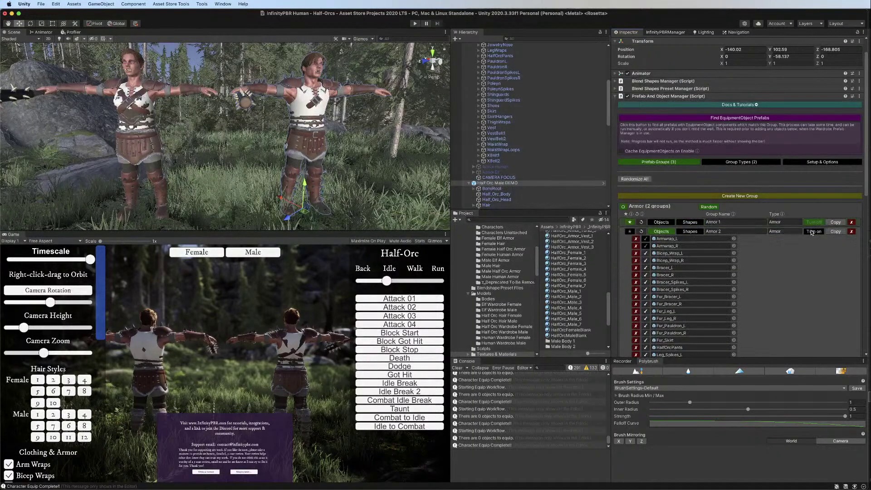
Activate Armor 2 and Armor 1 in alternation to check the chest belt tightness on the character
left_click(811, 232)
left_click(815, 224)
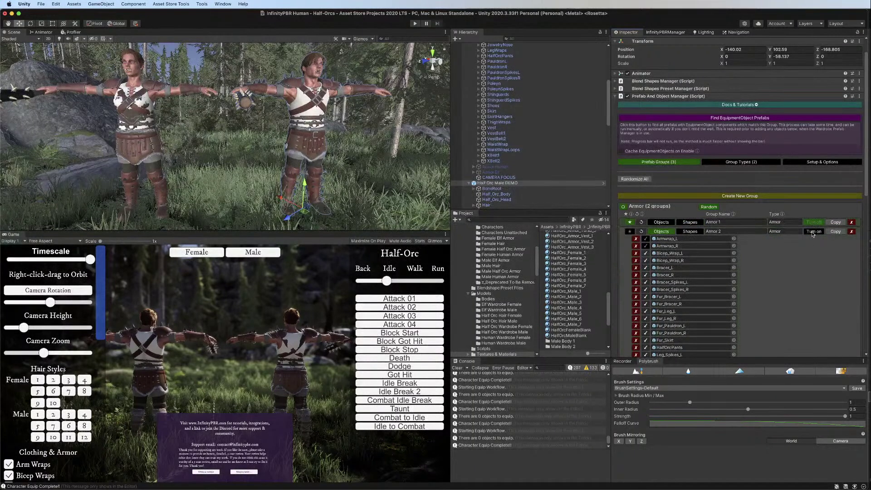
left_click(814, 232)
left_click(815, 223)
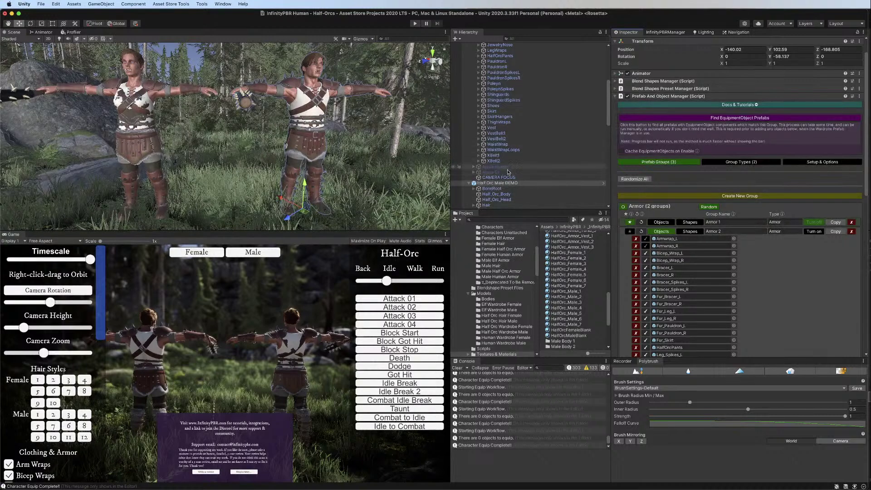
Re-enable the arm wraps in the male half-orc's Armor 2 group and collapse its object list
left_click(645, 246)
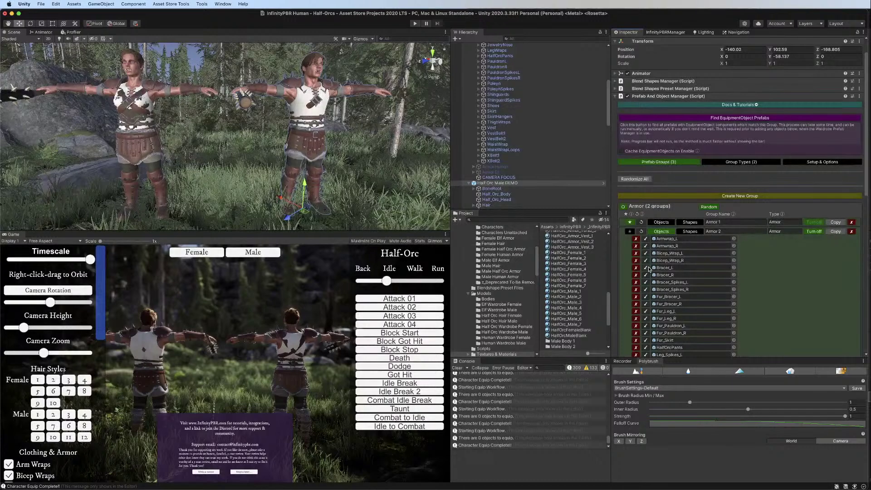
scroll(650, 269, "down", 5)
left_click(655, 138)
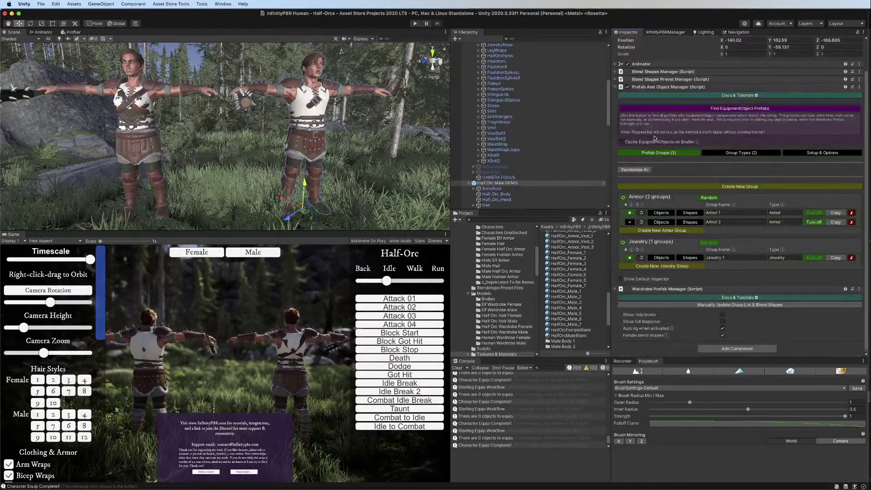
Turn off Waistwrap and Waistwrap_Loops in the object list of the male's Armor 1 group
left_click(661, 214)
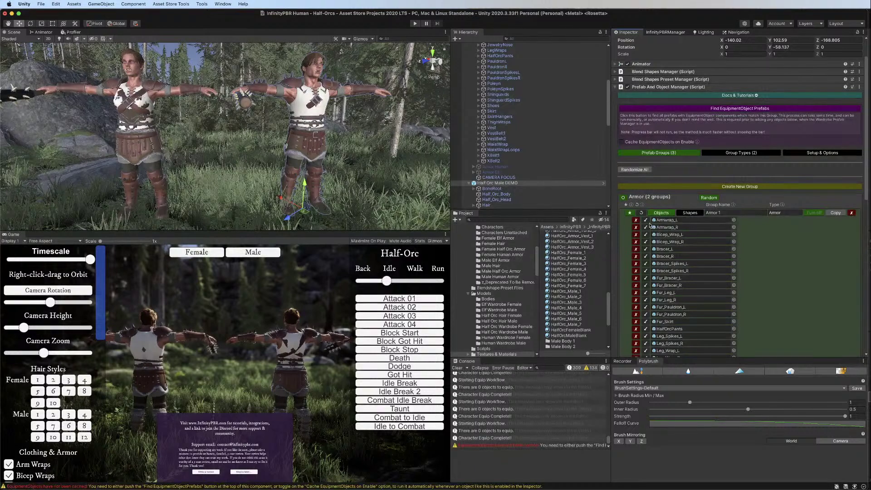
scroll(650, 250, "down", 5)
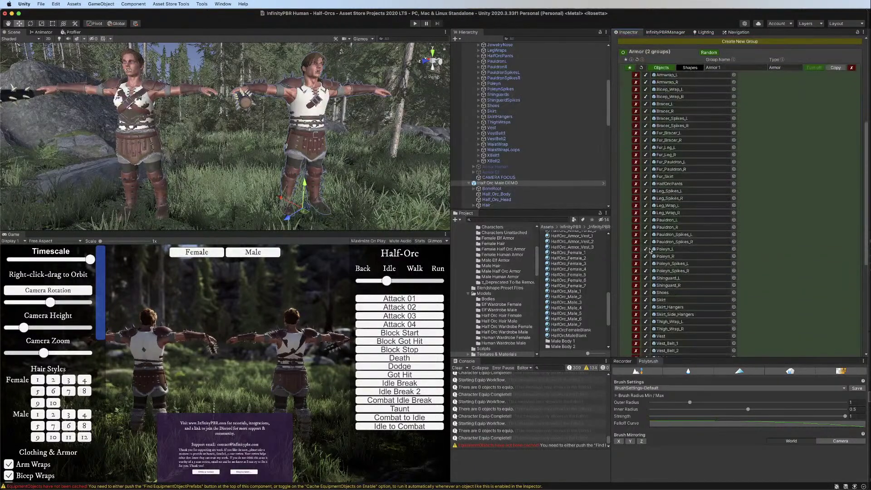
scroll(650, 250, "down", 3)
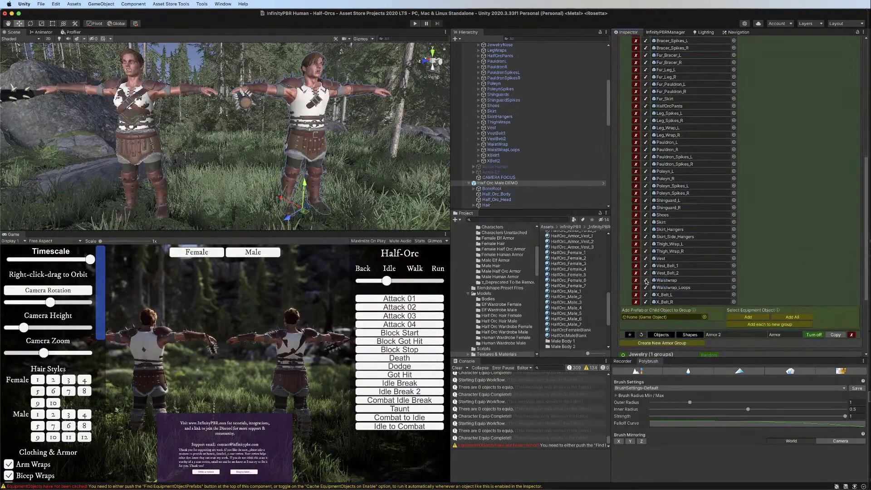
left_click(645, 287)
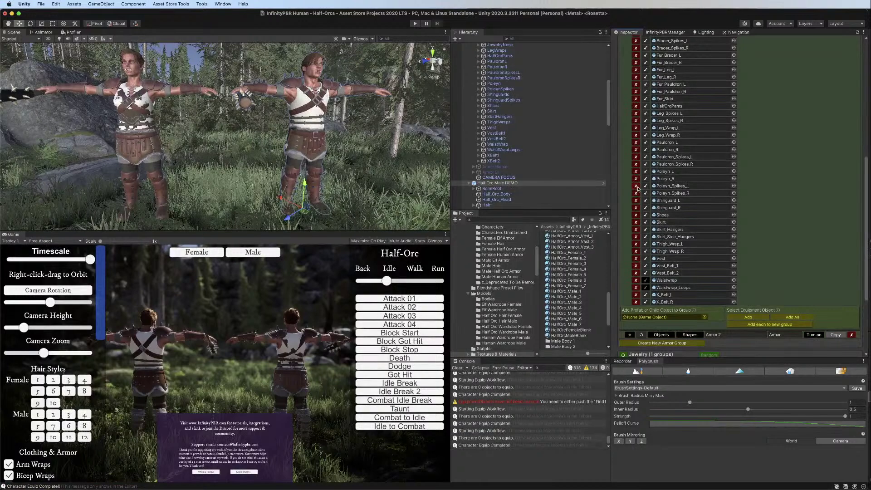
left_click(645, 222)
left_click(646, 98)
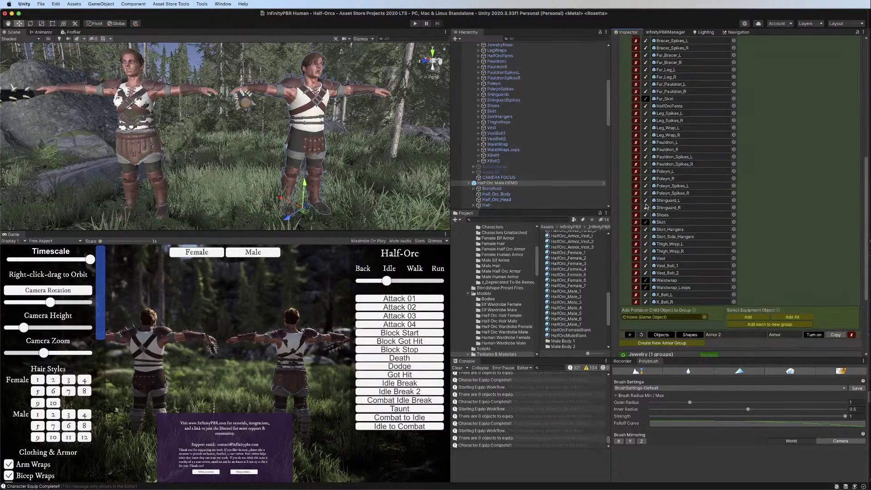
left_click(646, 230)
left_click(646, 229)
left_click(646, 222)
left_click(645, 99)
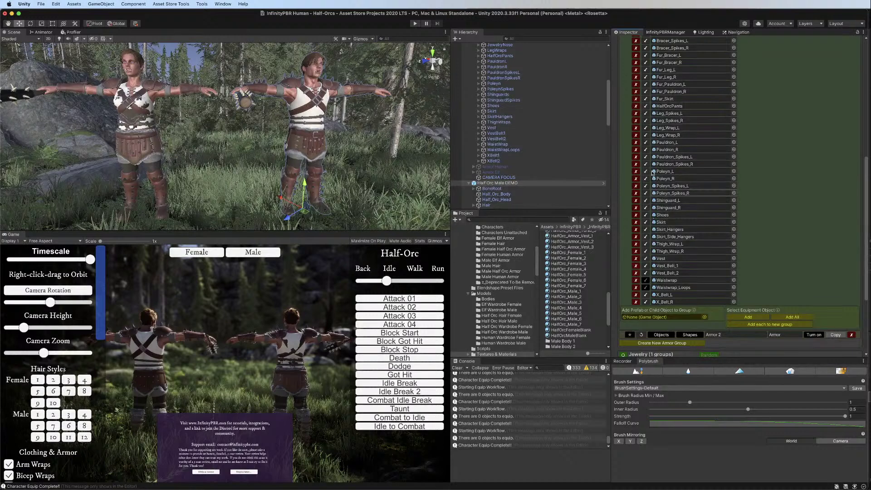
Turn off HalfOrcPants in the object list of the male's Armor 1 group
left_click(646, 106)
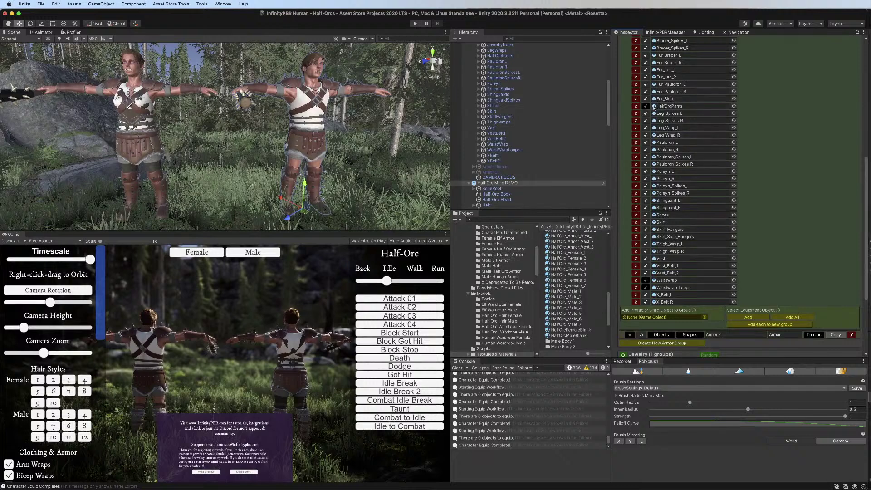
scroll(655, 107, "up", 10)
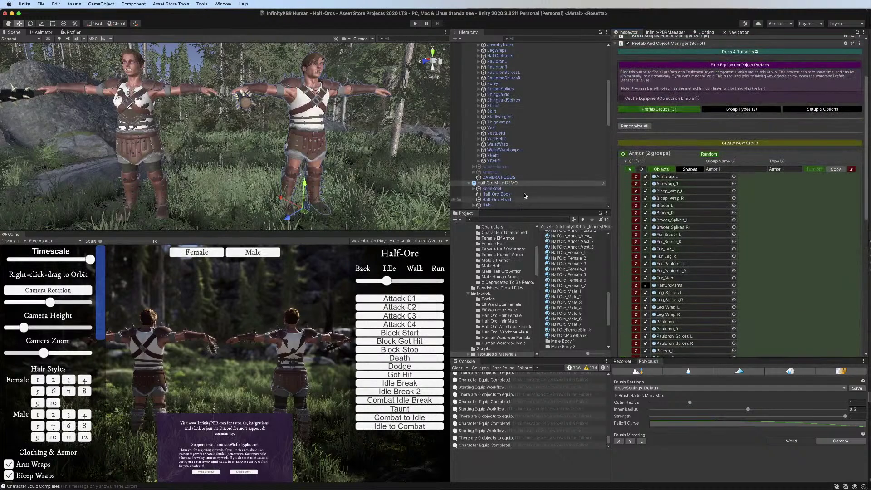
Select Half Orc Female DEMO and duplicate its Armor 1 group
scroll(510, 177, "up", 8)
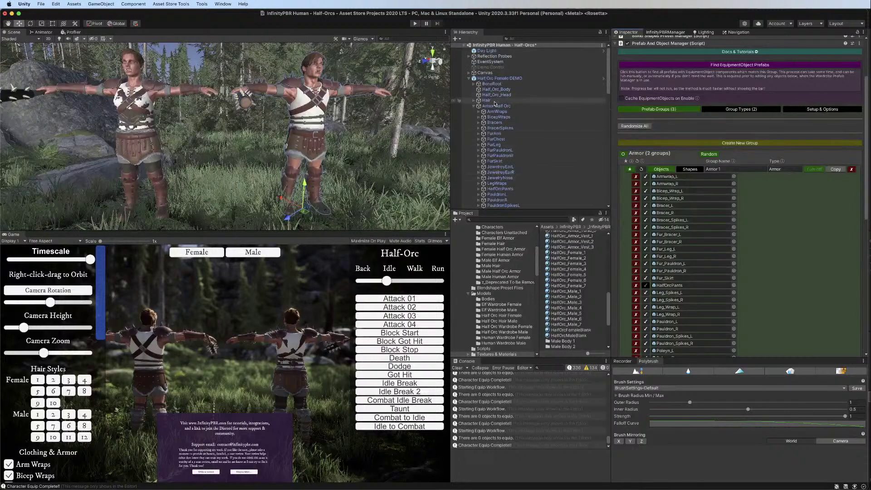
left_click(499, 78)
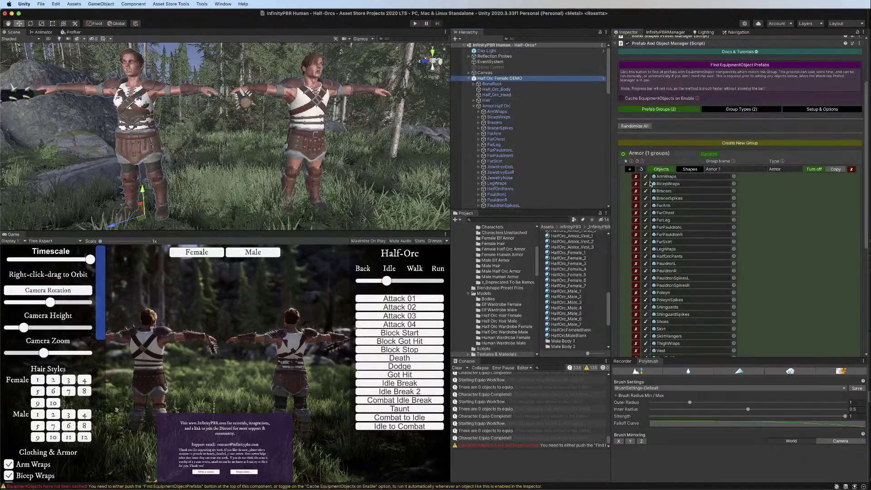
scroll(741, 179, "down", 3)
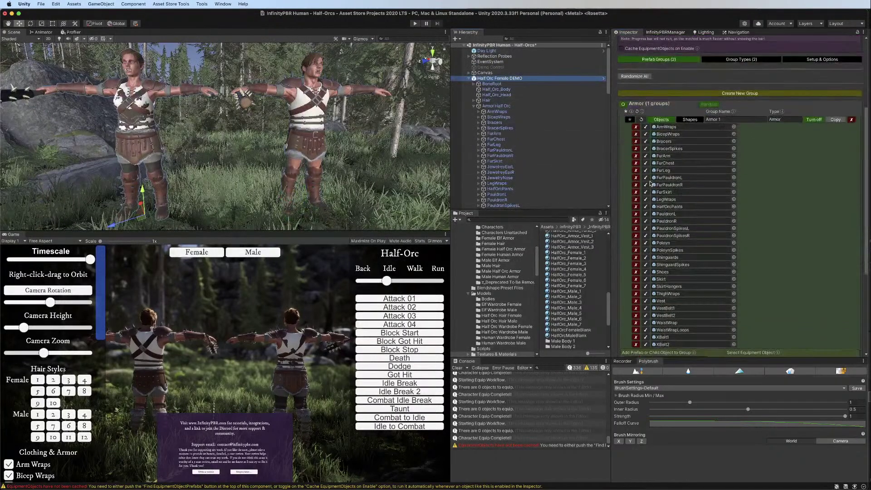
left_click(831, 120)
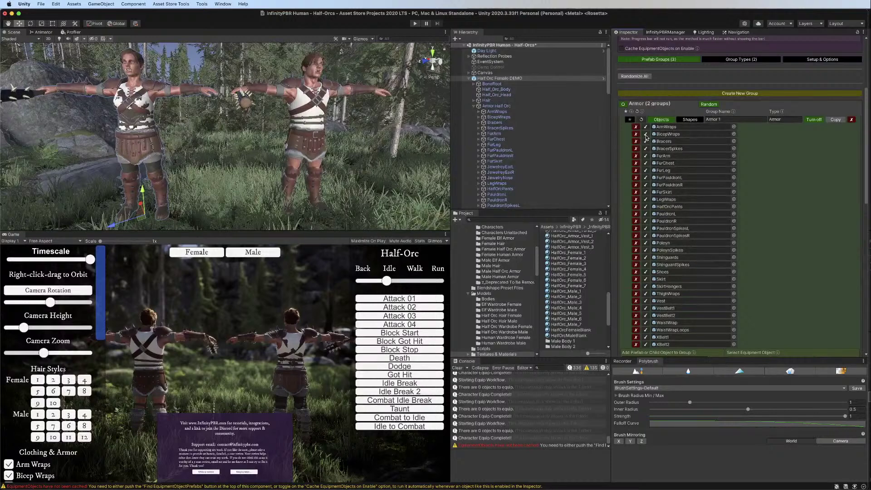
Turn off HalfOrcPants, WaistWrap and WaistWrapLoops in the female's Armor 1 group
scroll(647, 250, "down", 4)
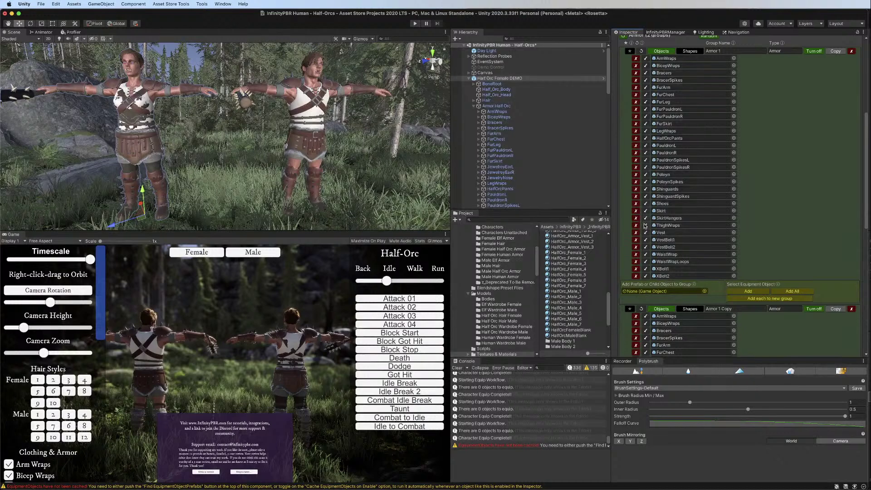
left_click(646, 139)
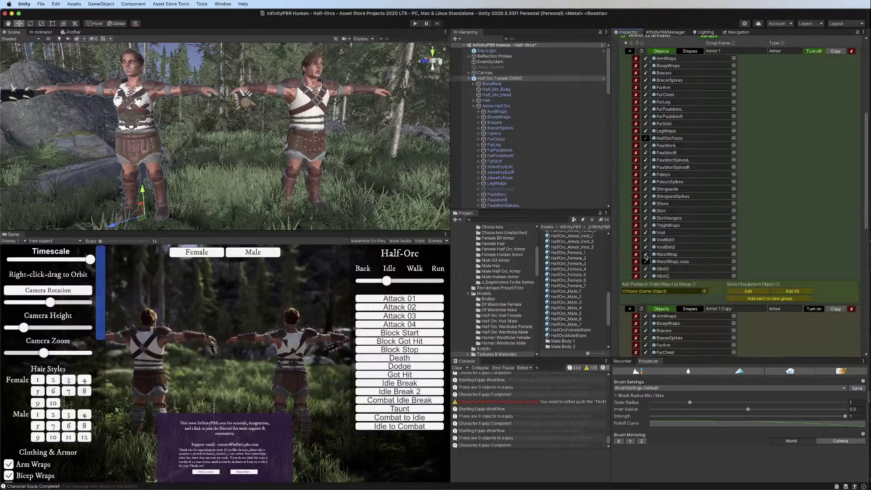
Add X_Belt_L ChestBeltLTightness to the female Armor 1's on-activate global shapes and make it revert on deactivation
left_click(695, 50)
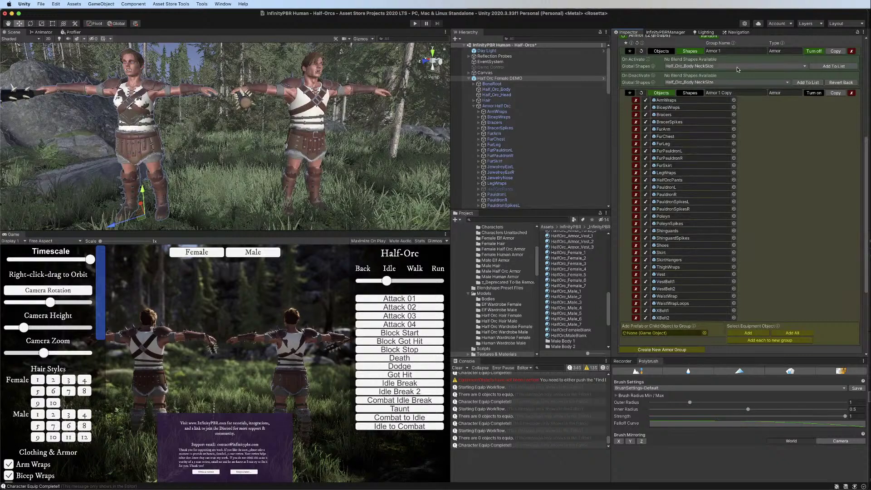
scroll(737, 69, "up", 5)
left_click(661, 201)
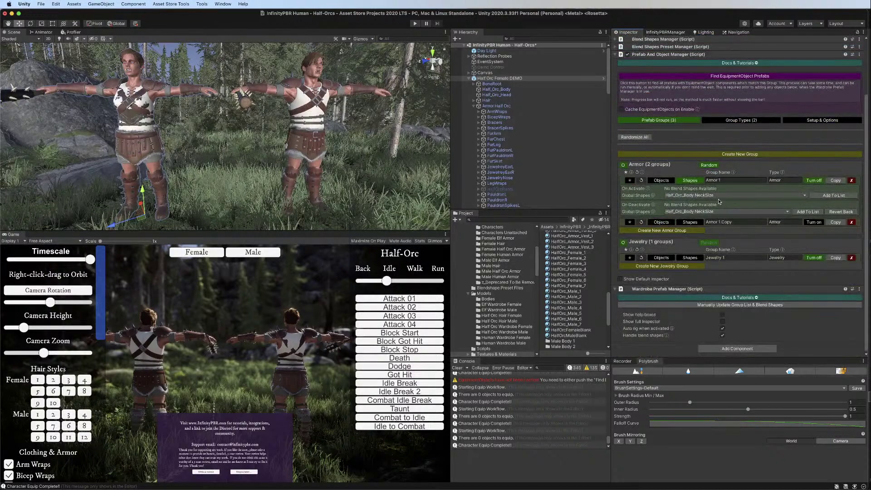
left_click(719, 195)
scroll(745, 357, "down", 2)
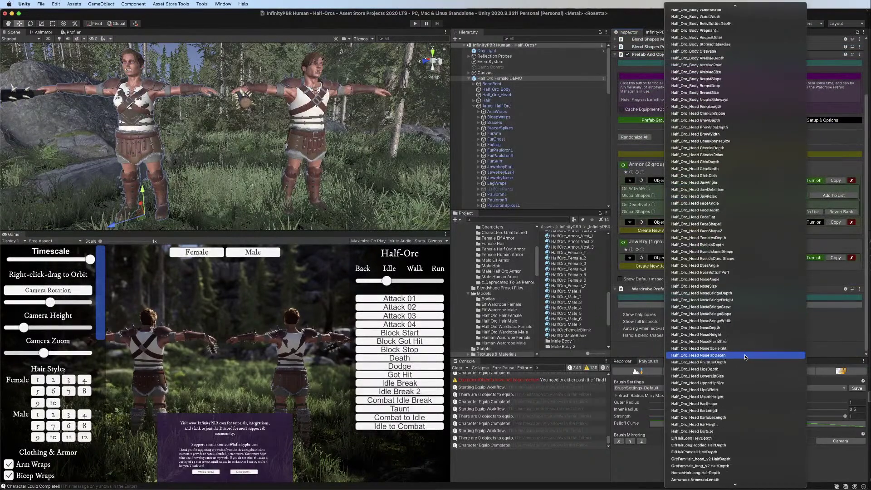
scroll(746, 357, "down", 10)
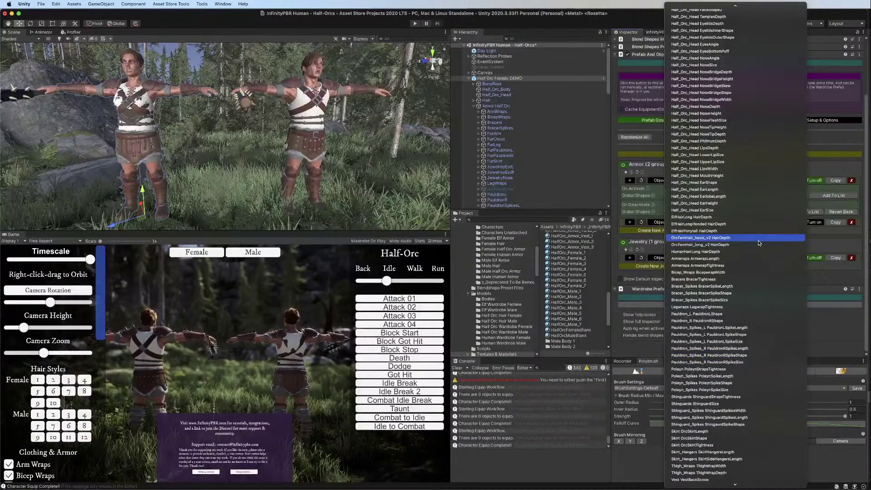
scroll(758, 240, "down", 13)
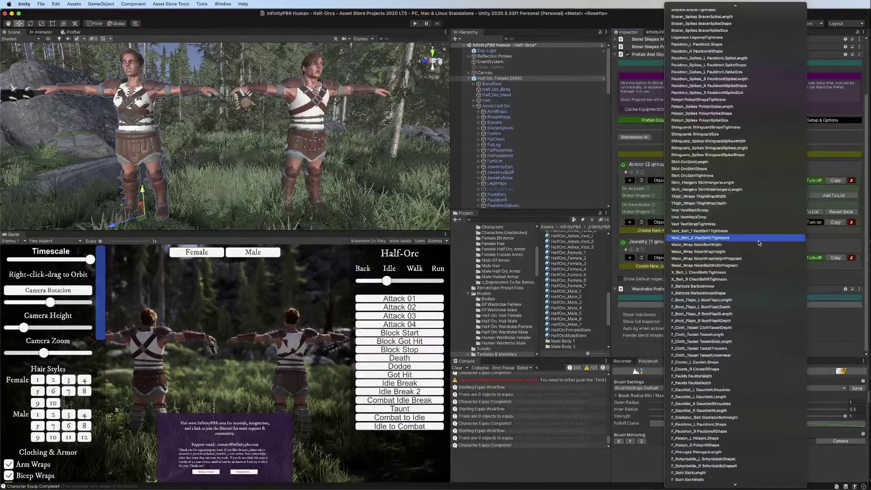
left_click(753, 272)
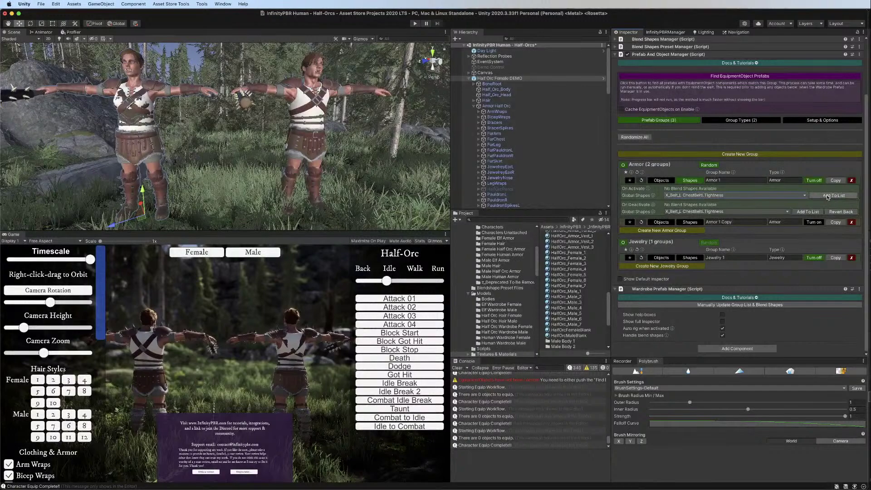
left_click(827, 197)
left_click(828, 219)
Add X_Belt_R ChestBeltRTightness to the female Armor 1's on-activate global shapes and make it revert on deactivation
left_click(713, 197)
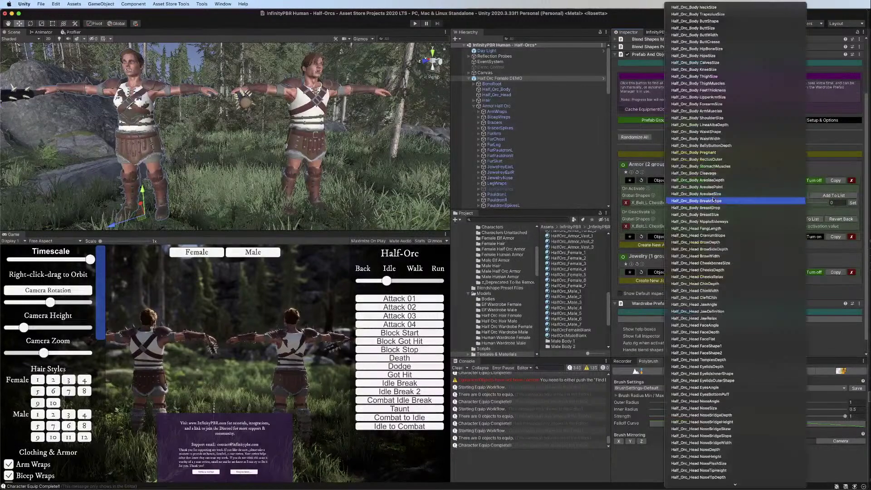
mouse_move(702, 488)
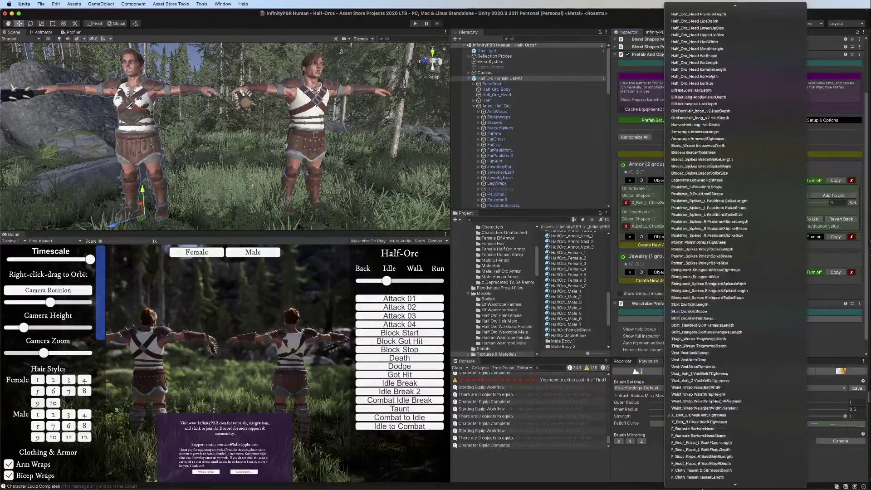
left_click(707, 248)
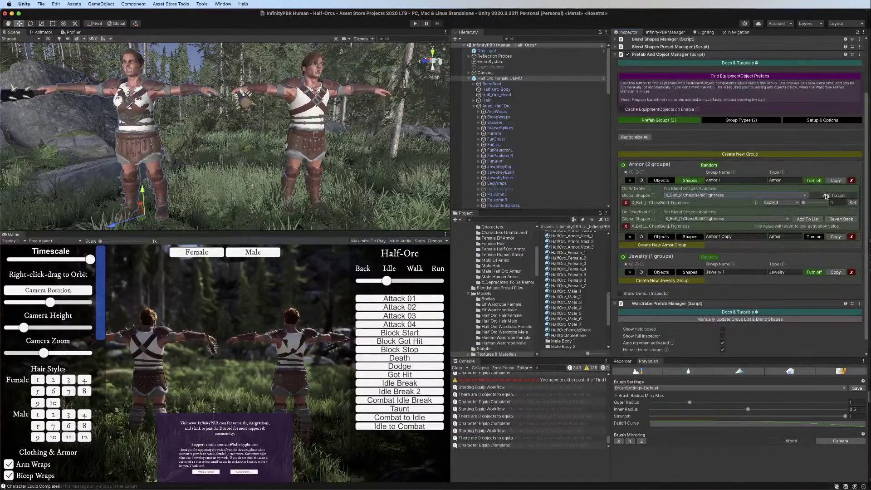
left_click(826, 196)
left_click(830, 226)
Raise the female Armor 1's on-activate chest belt tightness, and activate Armor 1 Copy and Armor 1 in turn to check the fit
left_click_drag(814, 203, 840, 210)
left_click(689, 180)
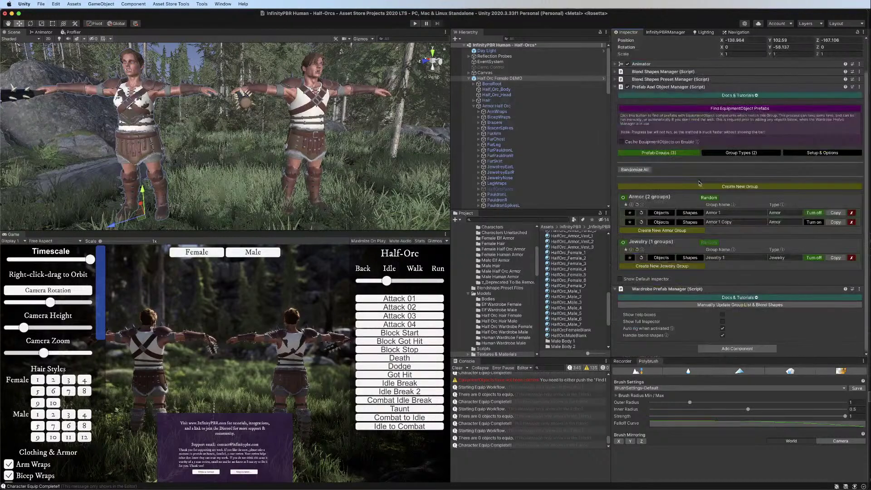
left_click(815, 222)
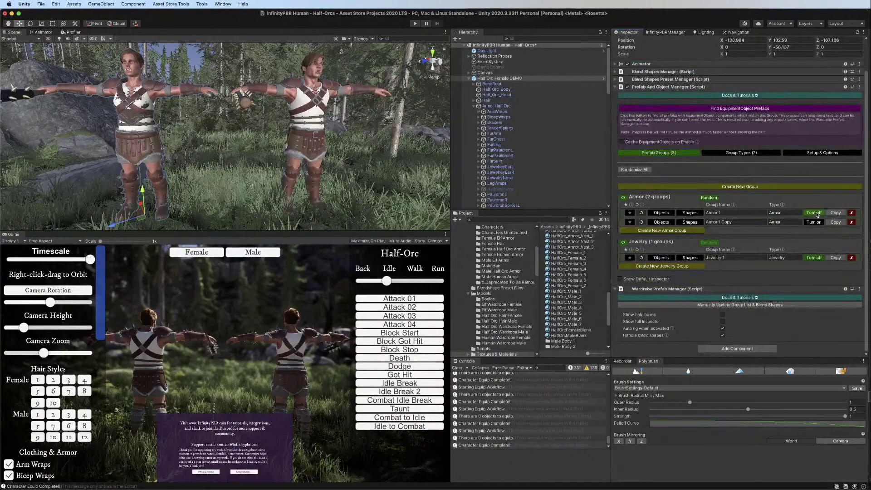
left_click(814, 213)
Turn off FurChest in the female's Armor 1 group and collapse its object list
left_click(660, 212)
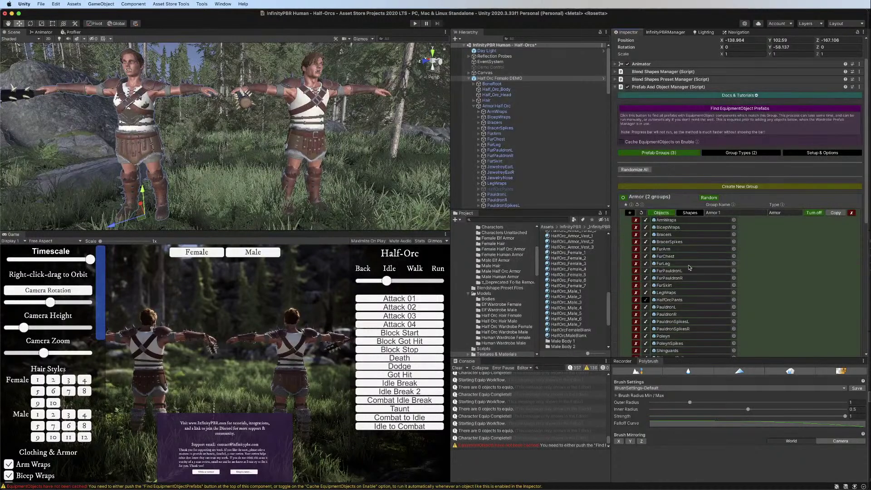
scroll(689, 268, "down", 8)
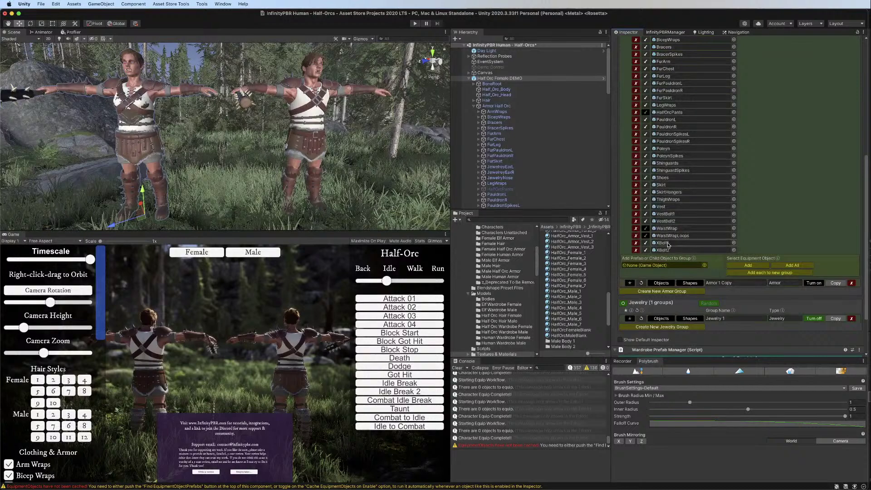
scroll(667, 244, "up", 2)
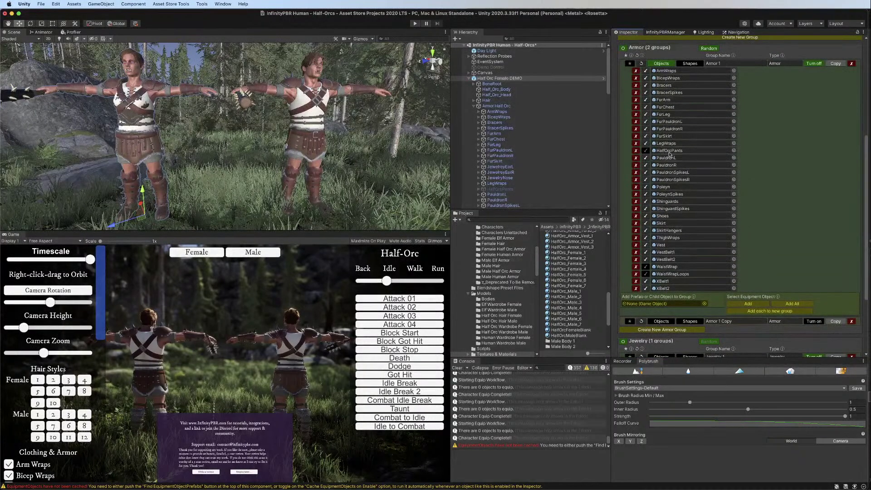
left_click(645, 107)
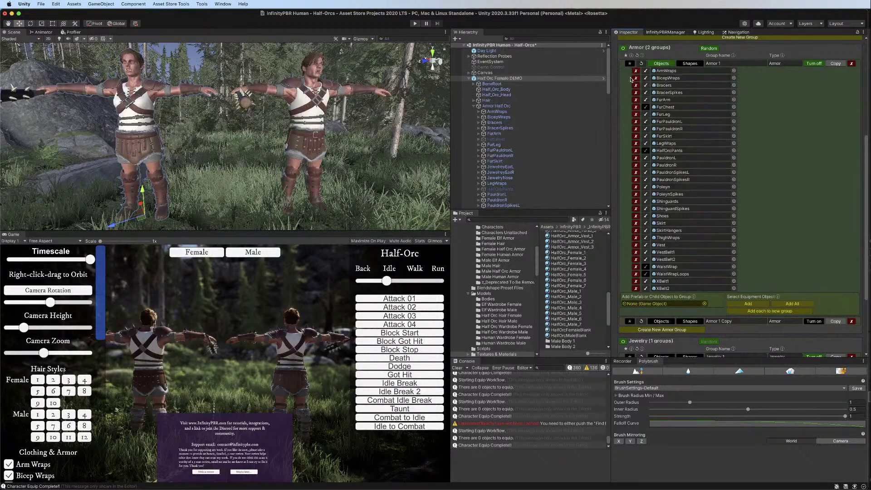
left_click(661, 63)
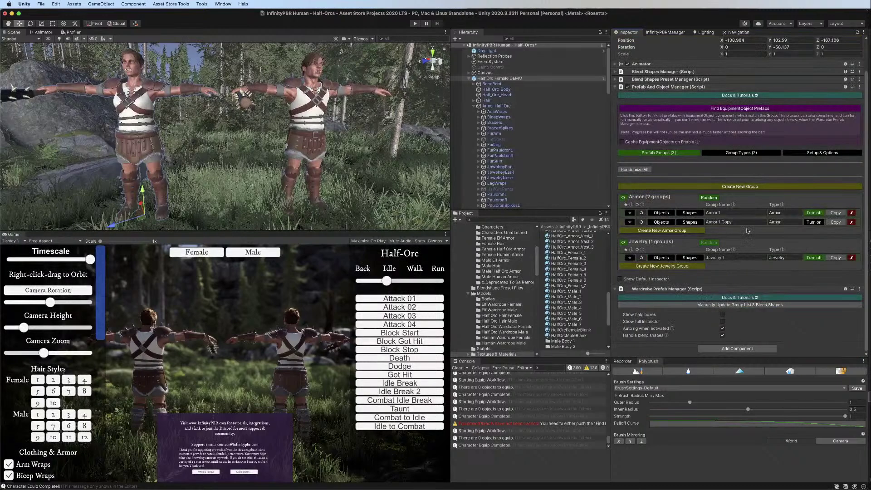
left_click(723, 223)
Collapse both half-orc hierarchies, select Half Orc Male DEMO and collapse its Armor 1 object list
left_click(469, 78)
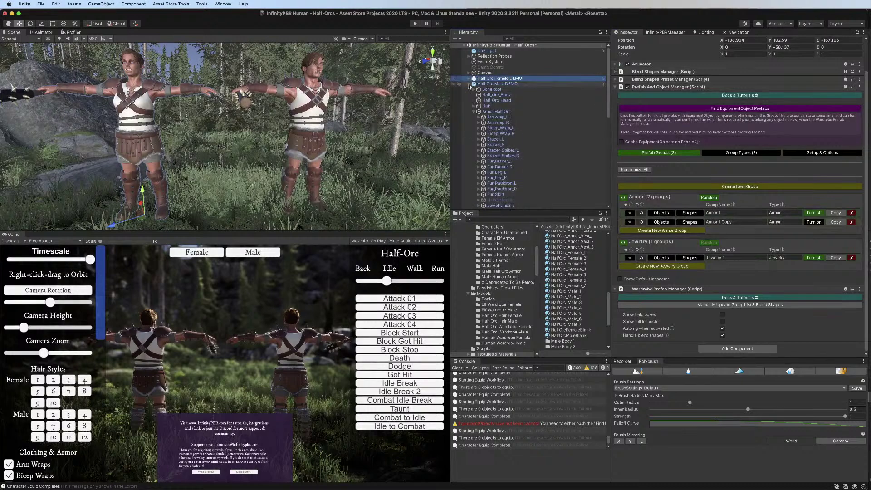
left_click(469, 84)
left_click(506, 84)
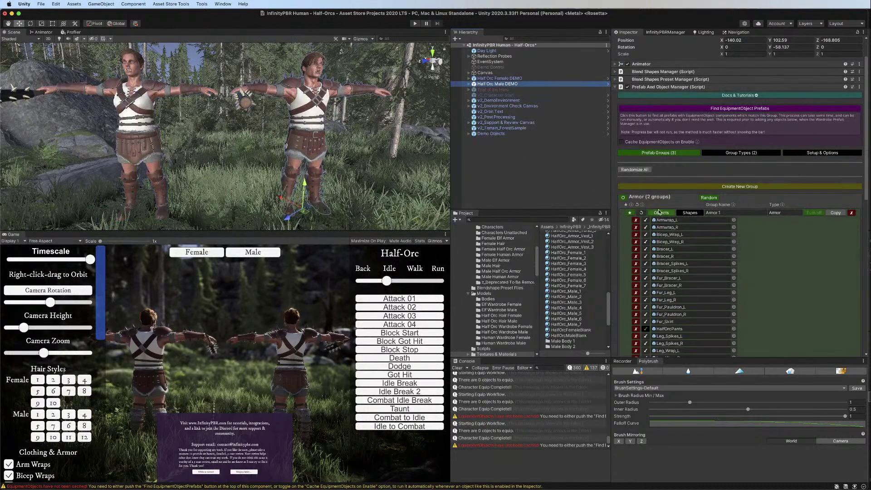
left_click(658, 212)
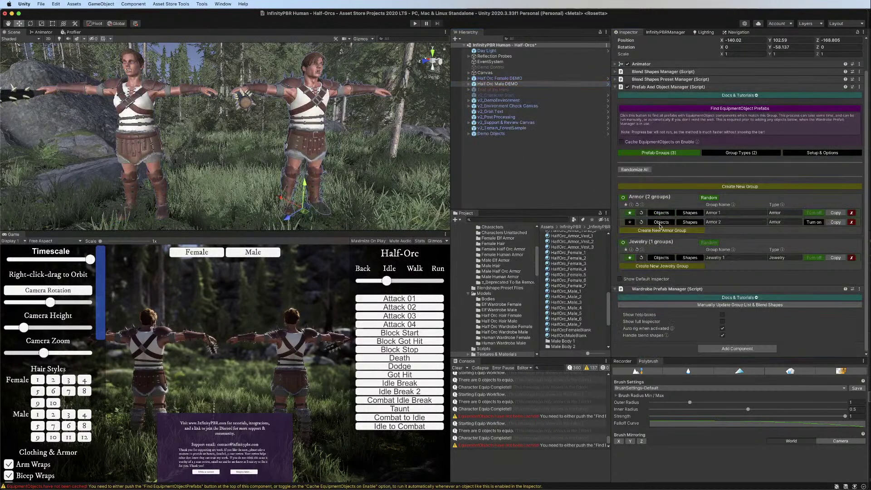
Turn off the arm wraps, bicep wraps, bracers and bracer spikes on both sides in the male's Armor 2 group
left_click(660, 223)
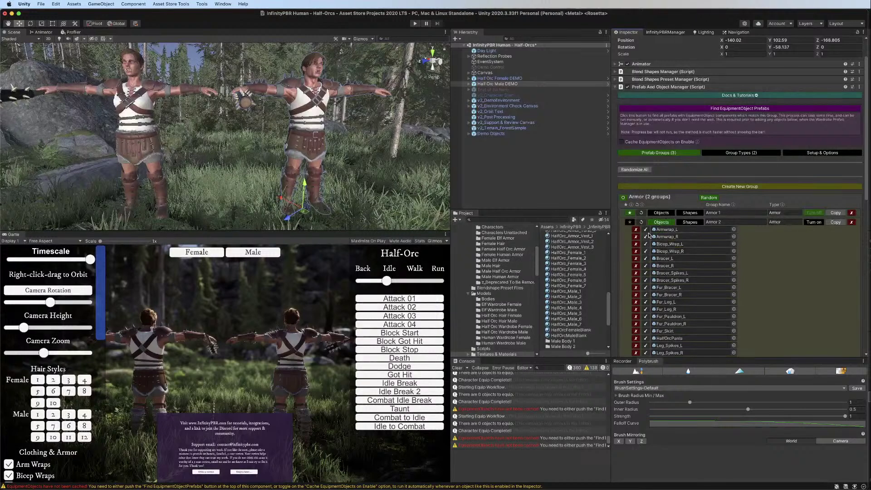
scroll(648, 236, "down", 3)
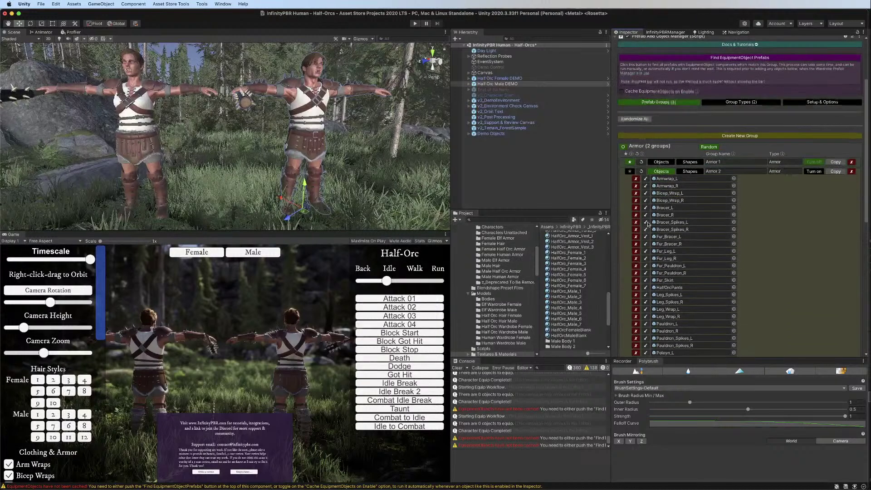
left_click(645, 179)
left_click(645, 193)
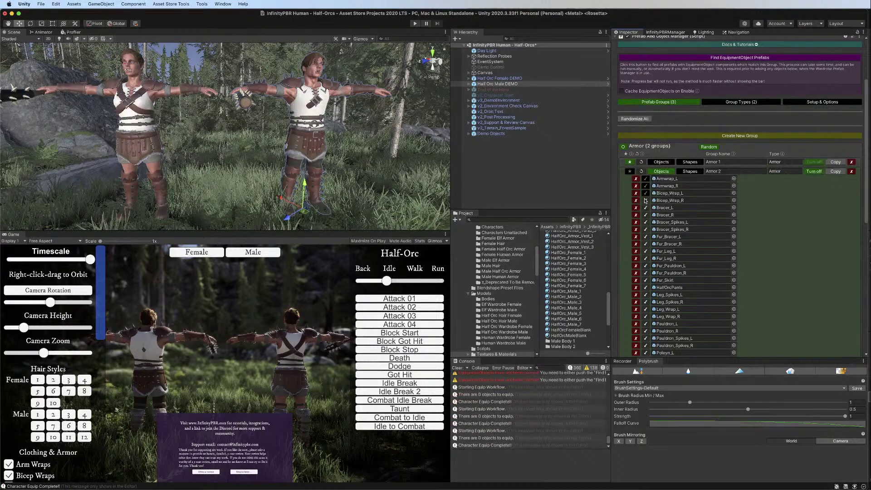
left_click(646, 200)
left_click(646, 208)
left_click(645, 214)
left_click(646, 222)
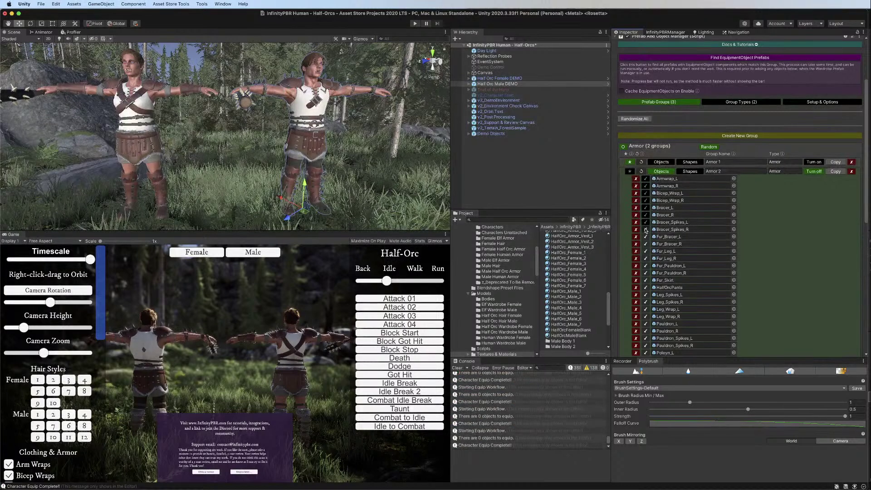
left_click(646, 230)
Turn off both Fur_Bracer, Fur_Leg and Fur_Pauldron objects and the fur skirt in the male's Armor 2 group
left_click(646, 237)
left_click(646, 245)
left_click(645, 252)
left_click(646, 259)
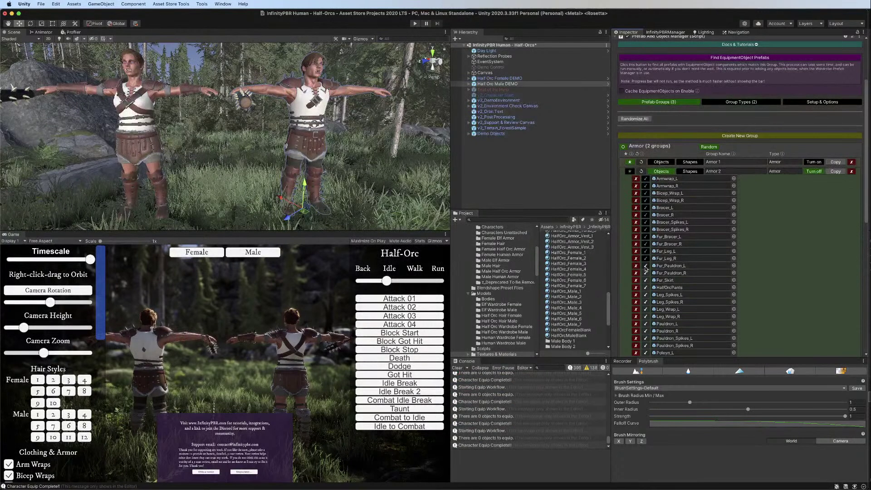
left_click(646, 266)
left_click(646, 273)
left_click(646, 280)
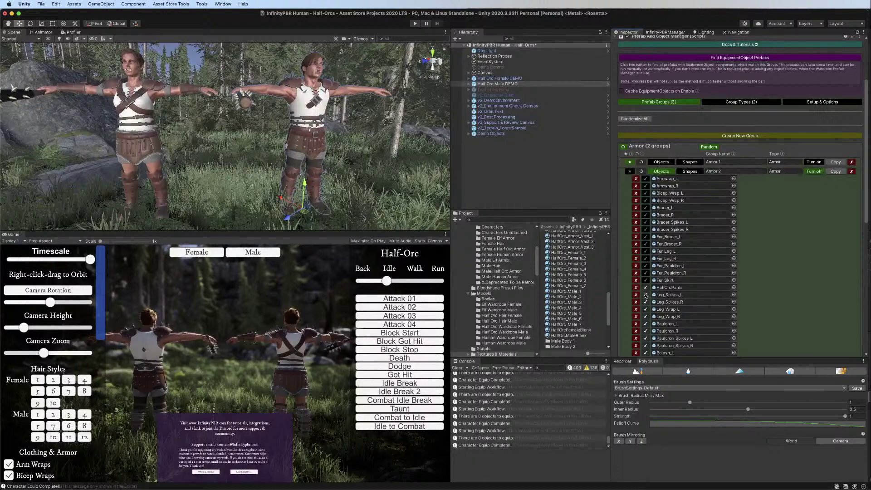
Turn off the left and right leg spikes, leg wraps, pauldrons and pauldron spikes in the male's Armor 2, skipping HalfOrcPants
left_click(645, 295)
left_click(646, 302)
left_click(646, 309)
left_click(646, 316)
left_click(645, 324)
left_click(646, 331)
left_click(645, 338)
left_click(645, 345)
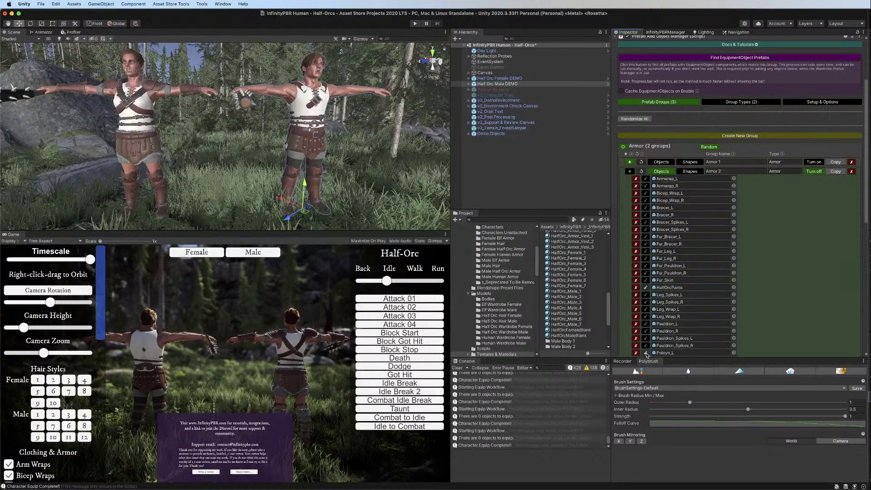
Turn off the poleyns, poleyn spikes and shinguards on both sides, plus Shoes, in the male's Armor 2 group
left_click(645, 353)
scroll(662, 313, "down", 1)
scroll(662, 313, "down", 4)
left_click(646, 231)
left_click(645, 238)
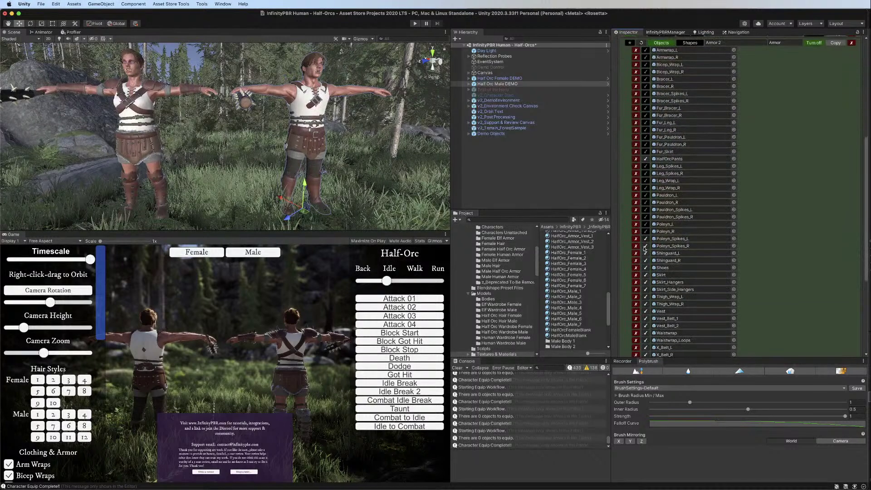
left_click(645, 246)
left_click(646, 254)
left_click(646, 260)
left_click(645, 268)
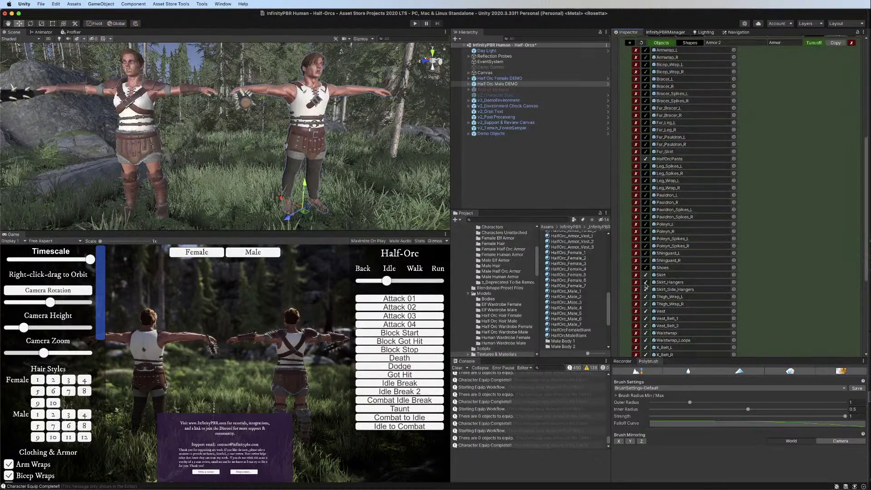
Turn off Skirt, Skirt_Hangers, Skirt_Side_Hangers and both thigh wraps in the male's Armor 2 group
left_click(646, 283)
left_click(646, 275)
left_click(646, 290)
left_click(645, 297)
left_click(645, 304)
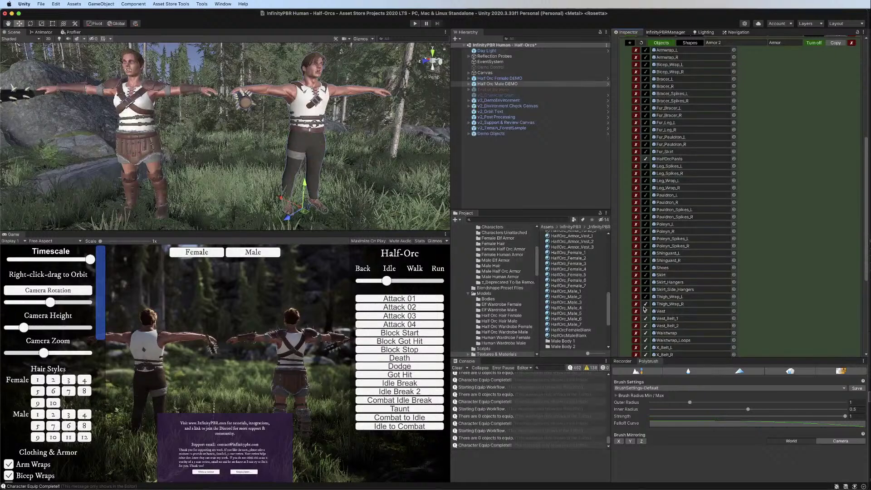
Turn off Vest, both vest belts, Waistwrap, Waistwrap_Loops and both X_Belt objects in the male's Armor 2 group
left_click(645, 311)
left_click(646, 318)
left_click(646, 326)
left_click(646, 342)
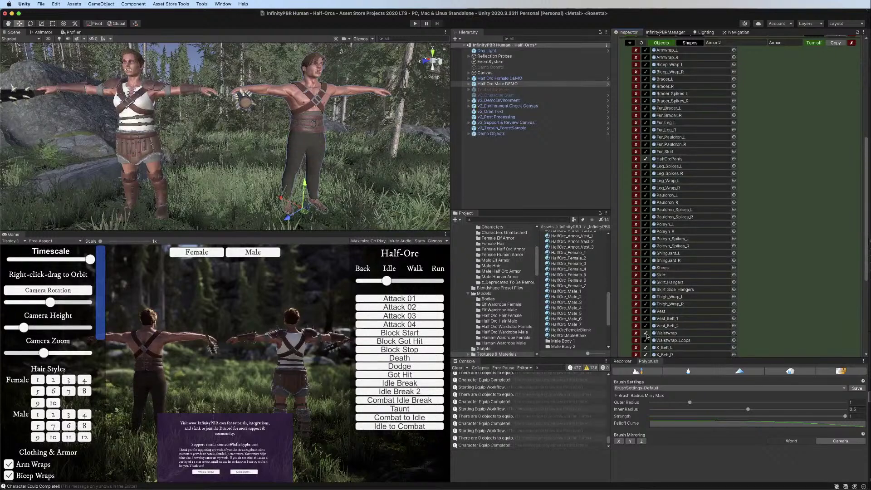
left_click(646, 333)
left_click(646, 347)
left_click(646, 354)
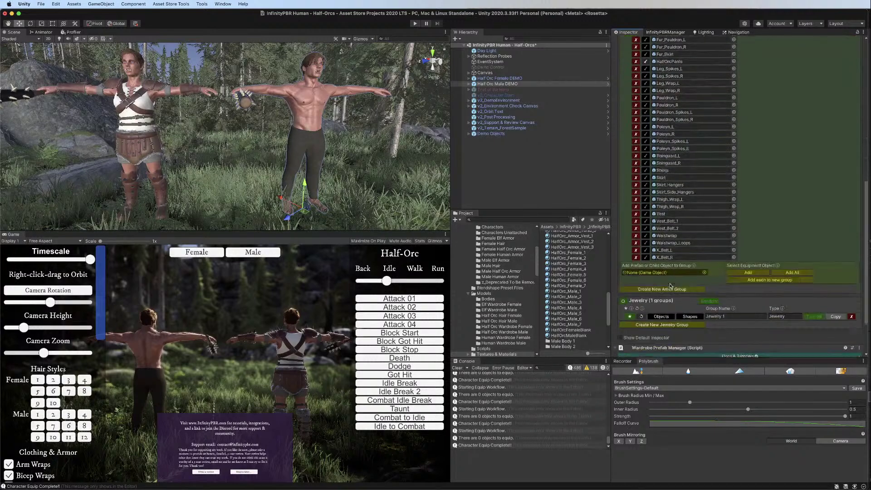
scroll(667, 281, "down", 2)
scroll(655, 251, "down", 2)
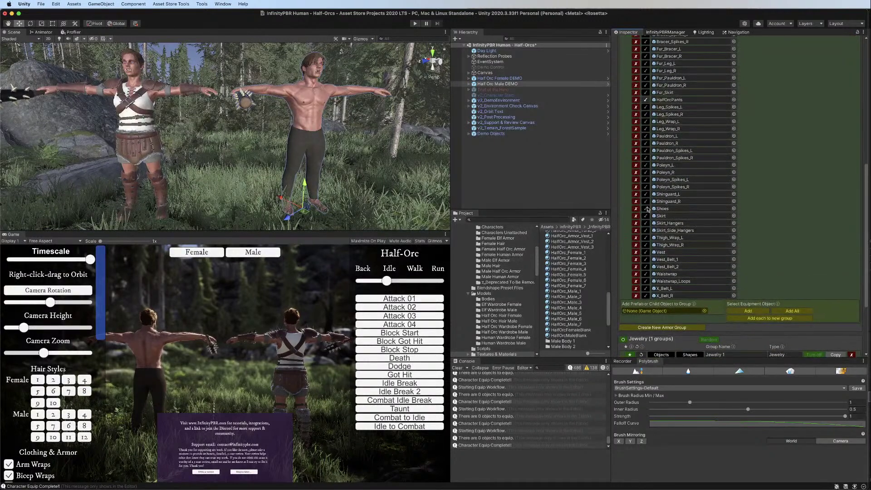
Turn Shoes and Waistwrap back on in the male's Armor 2 group and collapse its object list
left_click(646, 209)
scroll(648, 208, "up", 2)
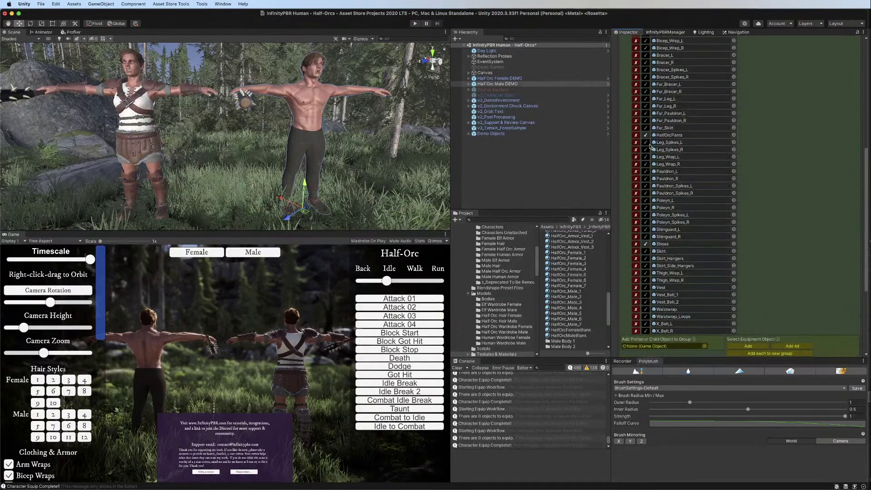
scroll(648, 137, "up", 4)
scroll(648, 136, "down", 4)
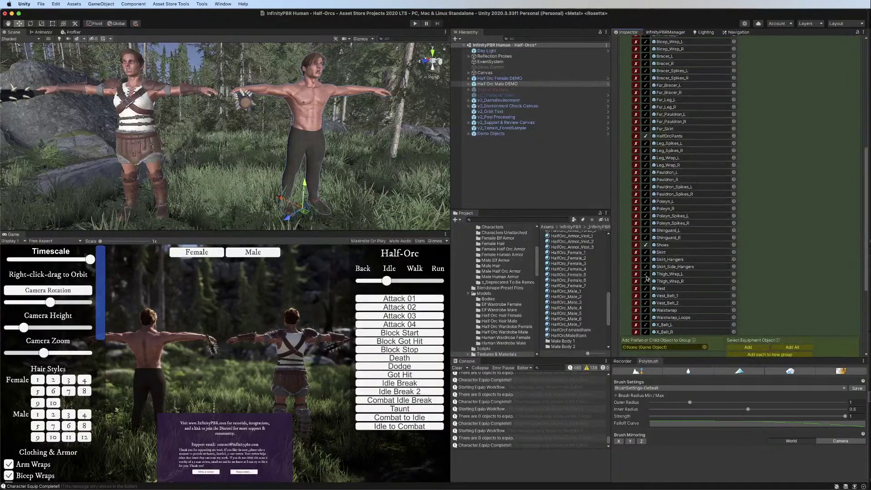
left_click(645, 311)
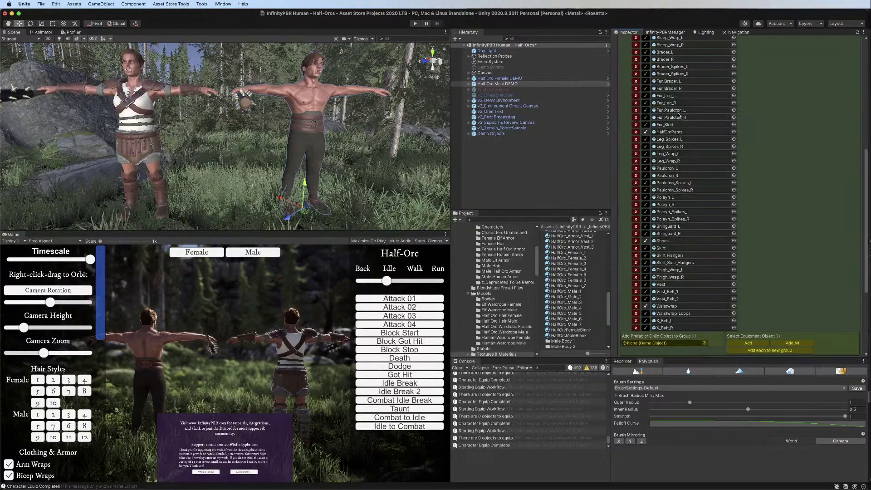
scroll(679, 115, "up", 6)
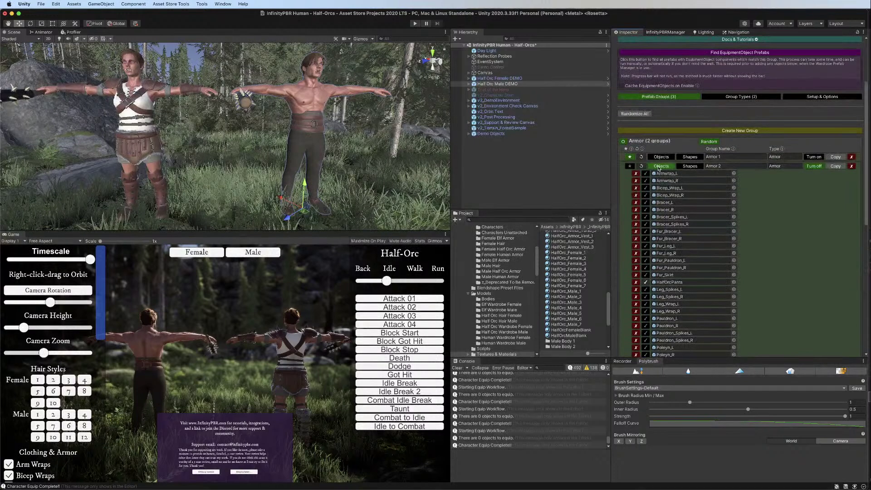
left_click(658, 166)
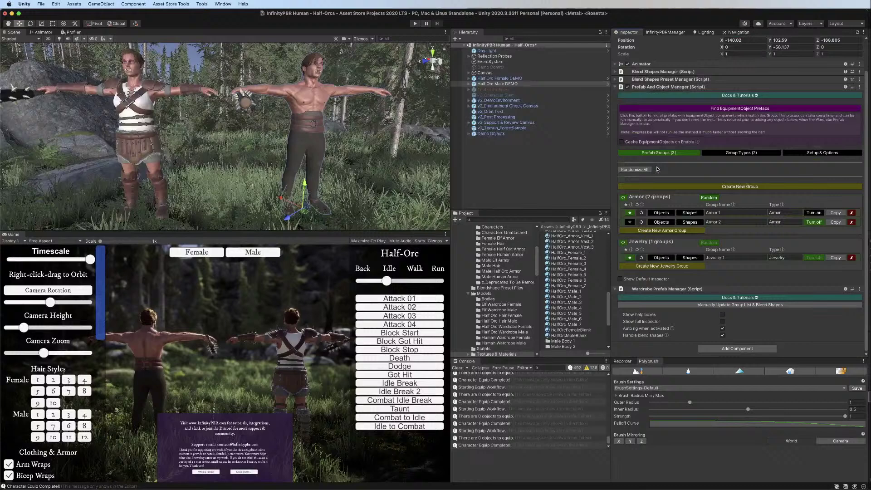
Select Half Orc Female DEMO and rename its Armor 1 Copy group to Armor 2
left_click(499, 78)
left_click_drag(717, 222, 756, 224)
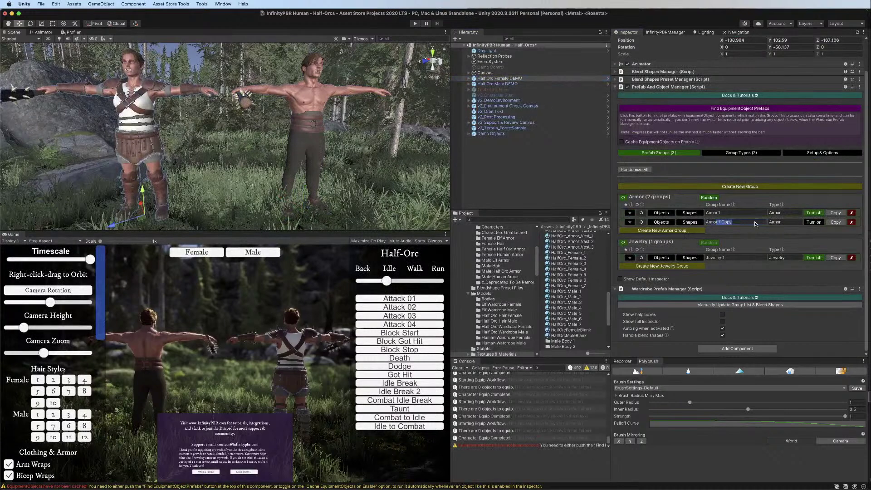
type("2")
Turn off XBelt2, XBelt1, VestBelt2, VestBelt1 and Vest in the female's Armor 2 group
left_click(665, 223)
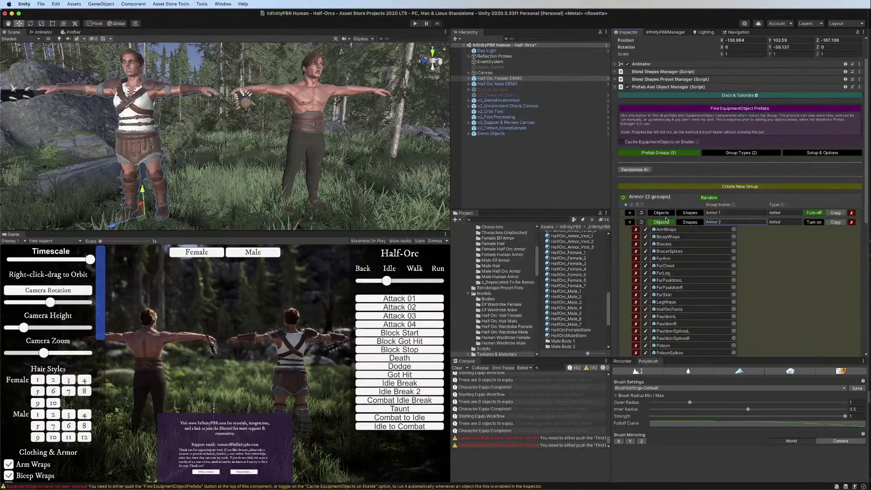
scroll(666, 219, "down", 5)
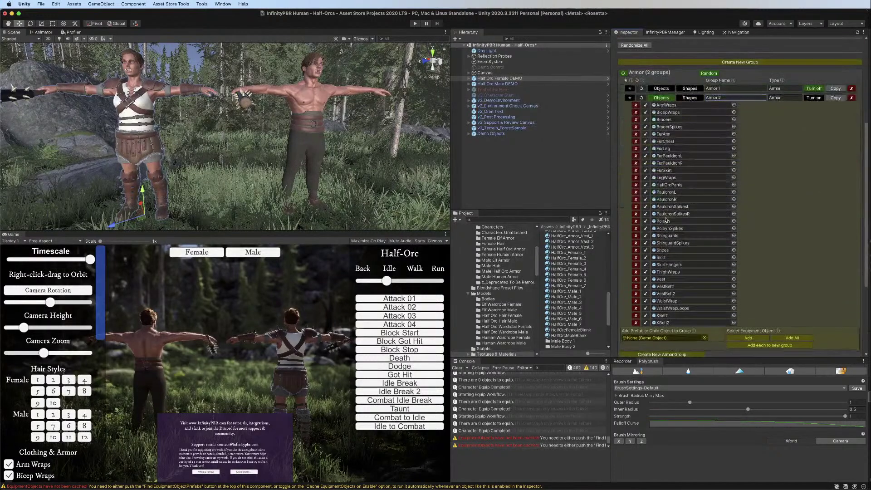
left_click(645, 324)
left_click(645, 318)
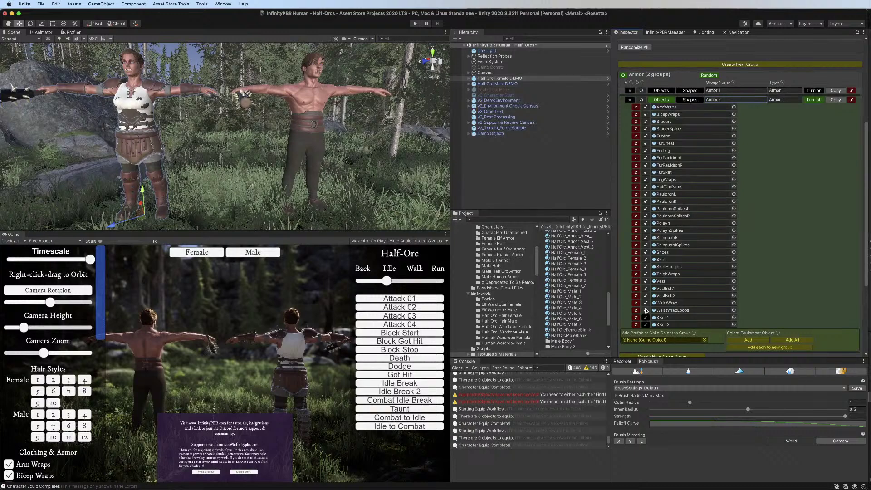
left_click(646, 295)
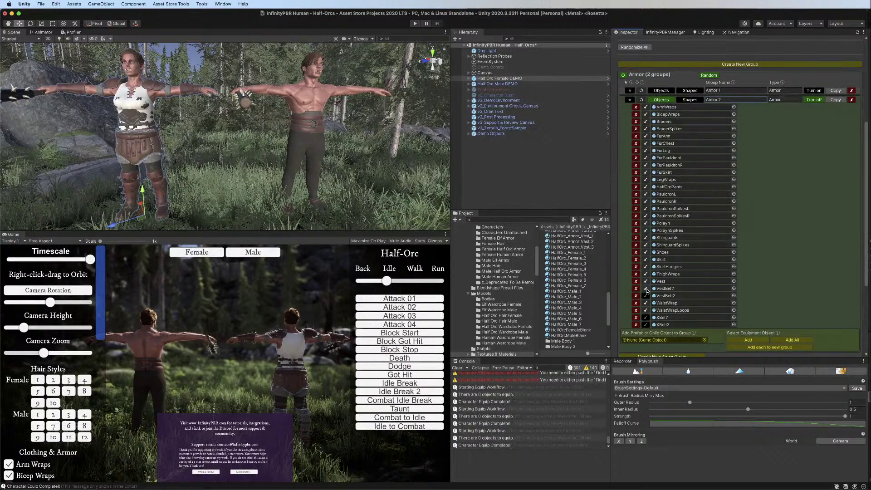
left_click(646, 289)
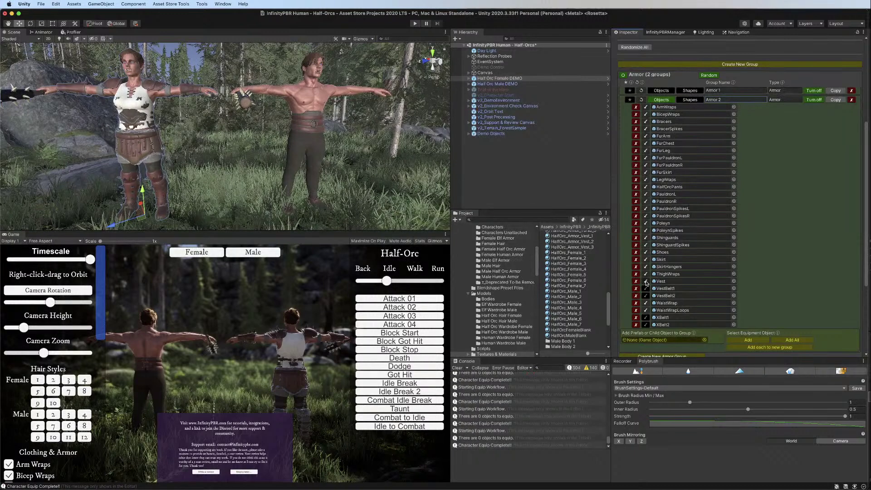
left_click(646, 281)
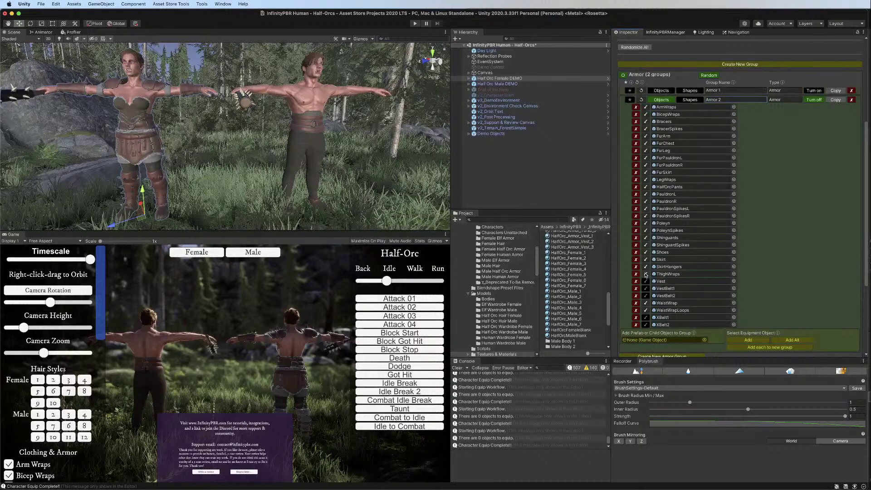
Turn off ThighWraps, SkirtHangers, Skirt, ShinguardSpikes, Shinguards, PoleynSpikes and Poleyn in the female's Armor 2 group
left_click(646, 274)
left_click(646, 267)
left_click(646, 252)
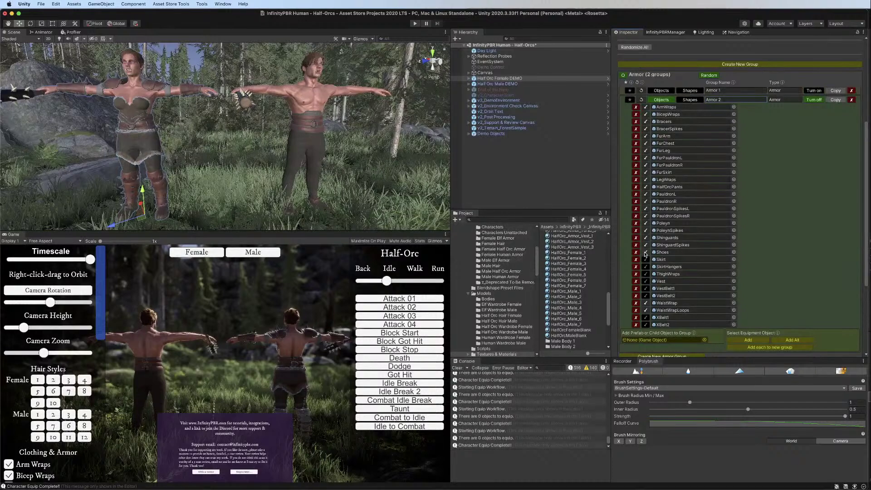
left_click(646, 245)
left_click(646, 238)
left_click(646, 231)
left_click(646, 223)
Turn off the left and right pauldron spikes and pauldrons in the female's Armor 2 group
left_click(646, 216)
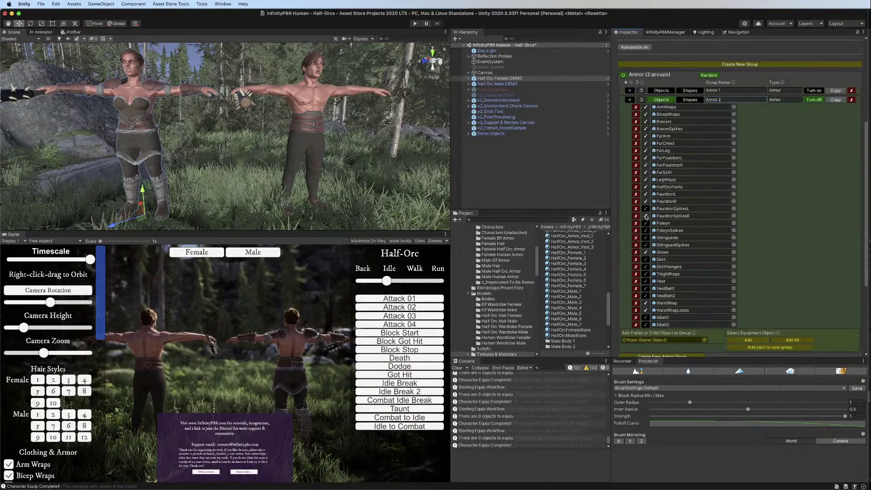
left_click(646, 209)
left_click(646, 201)
left_click(646, 194)
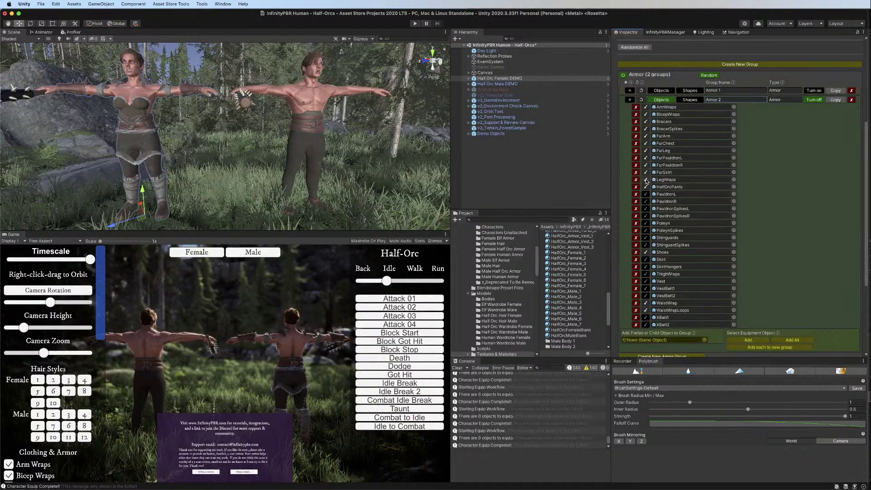
Turn off LegWraps, FurSkirt, both fur pauldrons and FurLeg in the female's Armor 2 group
left_click(646, 180)
left_click(646, 173)
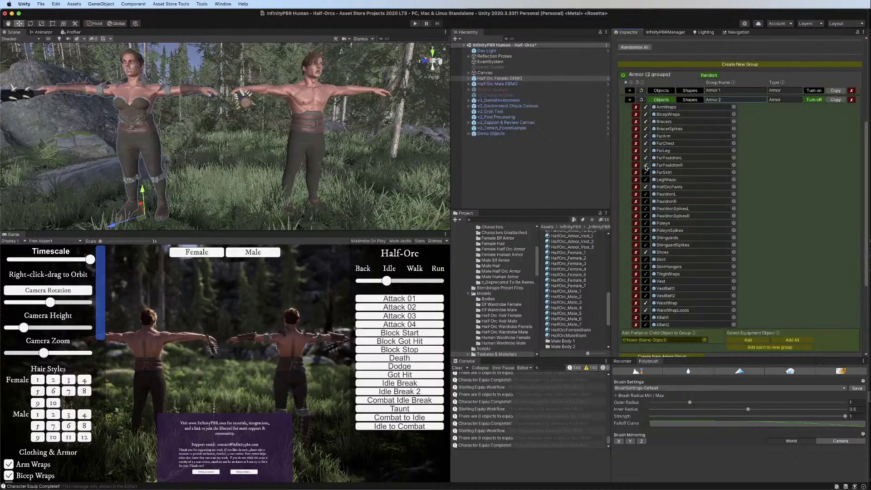
left_click(646, 165)
left_click(646, 158)
left_click(646, 151)
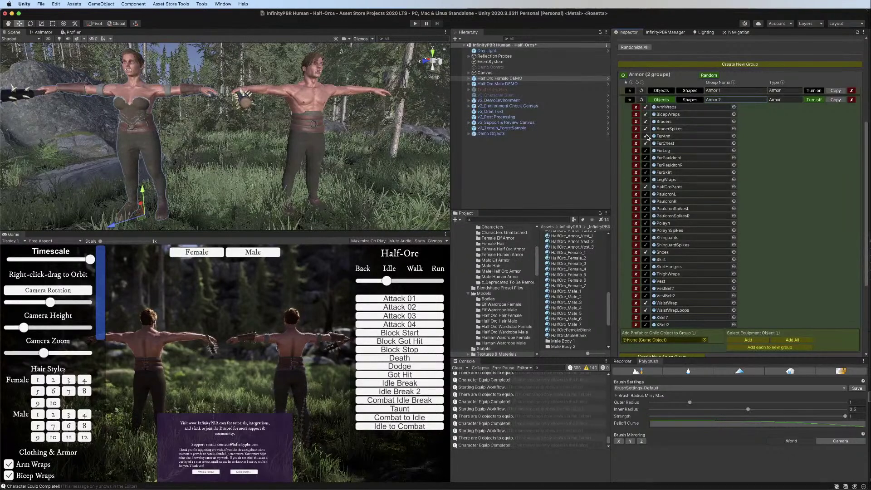
Turn off FurArm, BracerSpikes, Bracers, BicepWraps and ArmWraps in the female's Armor 2 group, then collapse its object list
left_click(646, 136)
left_click(646, 129)
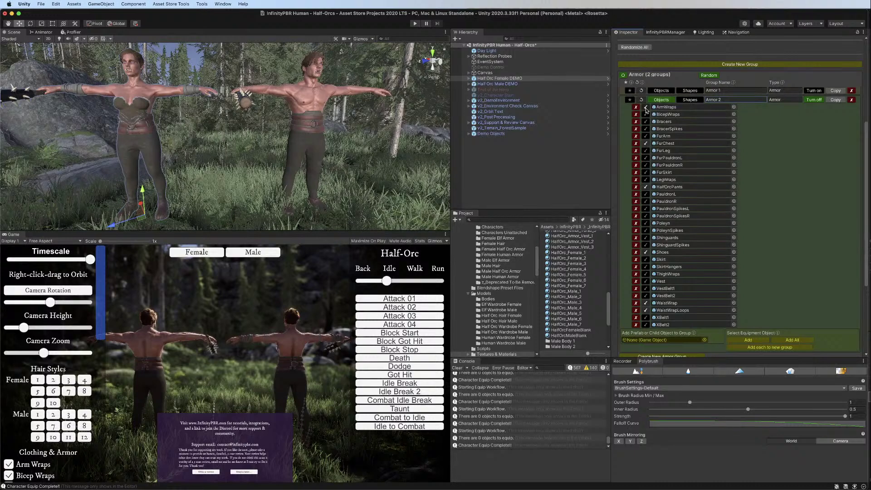
left_click(645, 107)
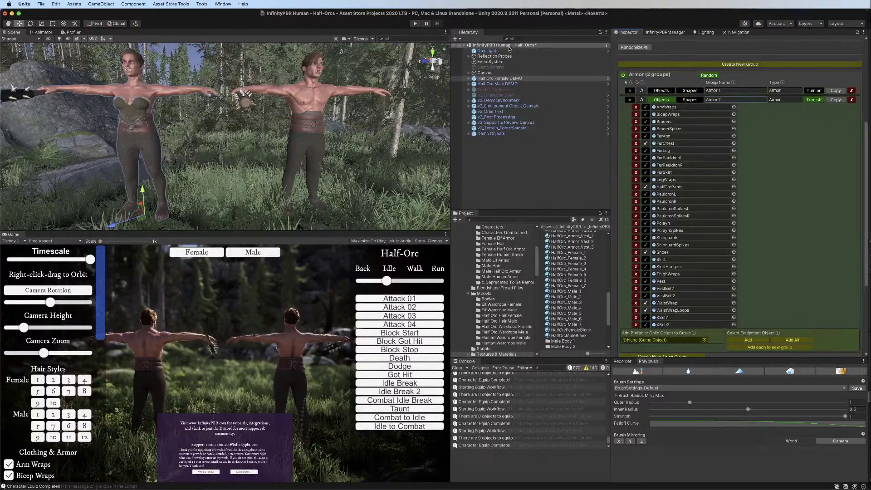
left_click(667, 100)
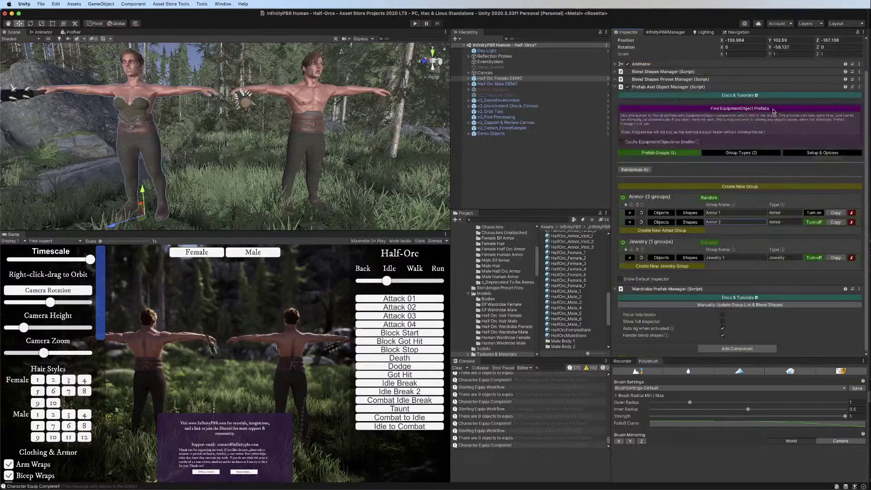
Duplicate the female's Armor 2 group and rename the copy Armor 3
left_click(835, 222)
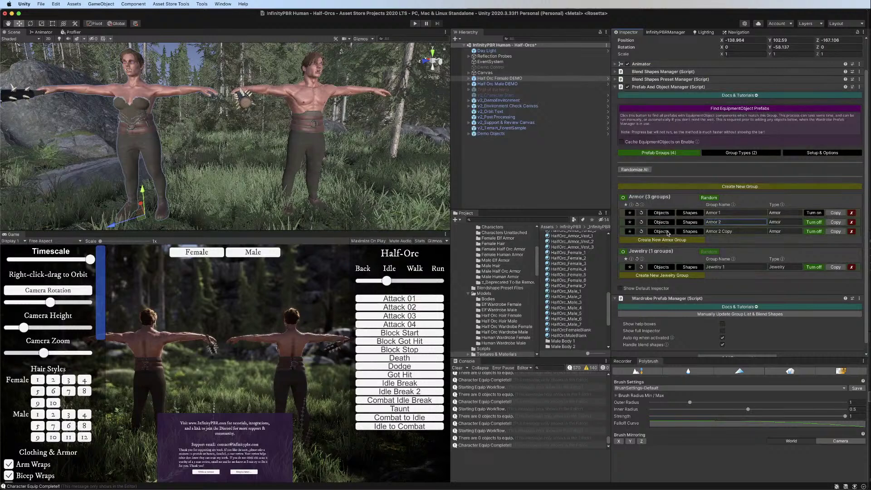
left_click(720, 231)
key("Delete")
key("Delete")
key("Delete")
key("Delete")
key("Delete")
key("Delete")
type("3")
Turn on XBelt1 and XBelt2 in the female's Armor 3 group, and try out the vest belts
left_click(661, 231)
scroll(672, 235, "down", 3)
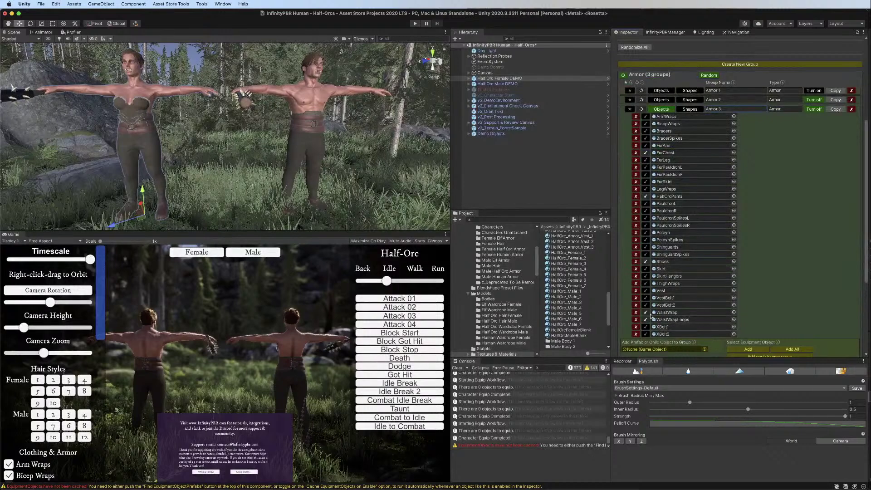
left_click(646, 327)
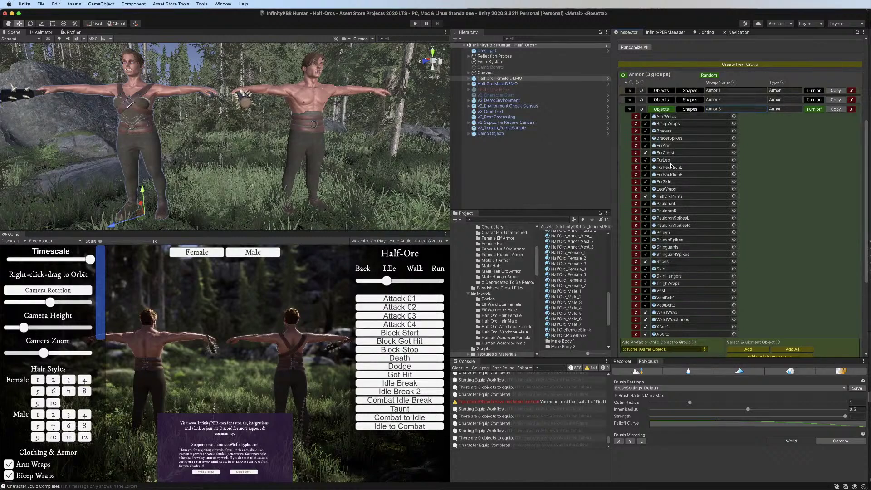
left_click(646, 305)
left_click(647, 305)
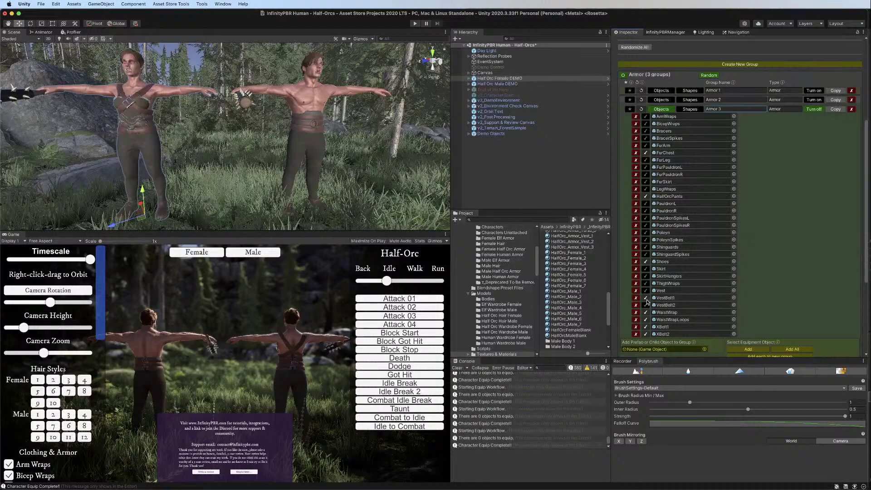
left_click(648, 299)
Turn on LegWraps, ThighWraps and ArmWraps in the female's Armor 3 group, then collapse its object list
left_click(647, 189)
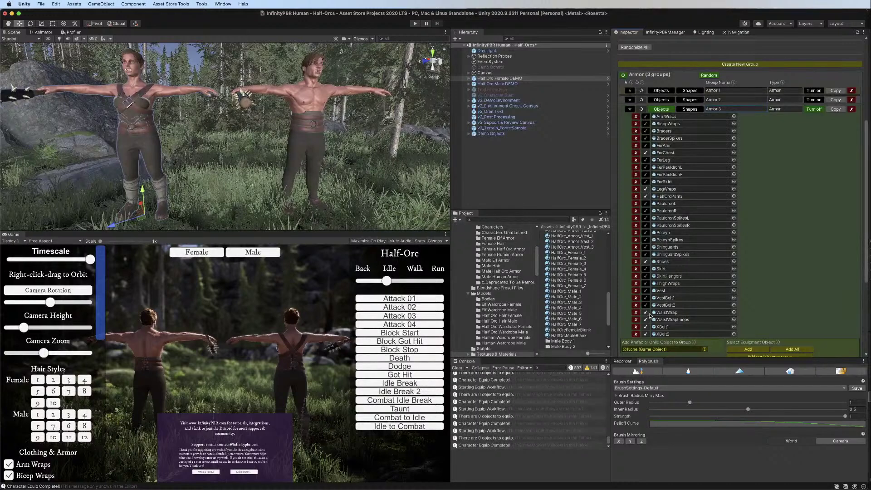
left_click(646, 283)
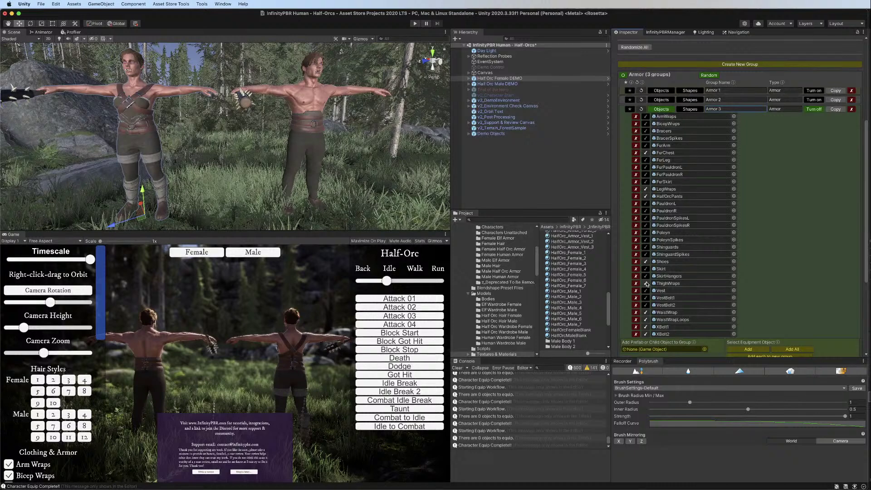
left_click(646, 116)
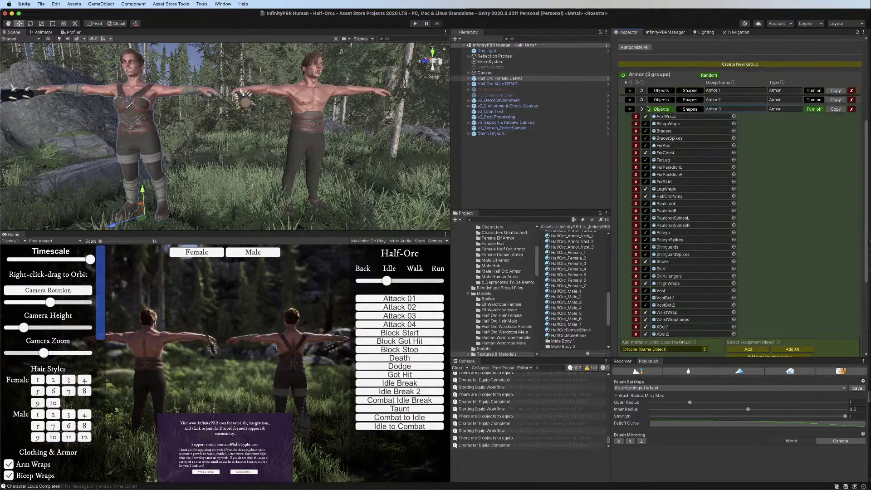
left_click(661, 109)
Duplicate the Armor 2 group on Half Orc Male DEMO and rename the copy Armor 3
left_click(489, 84)
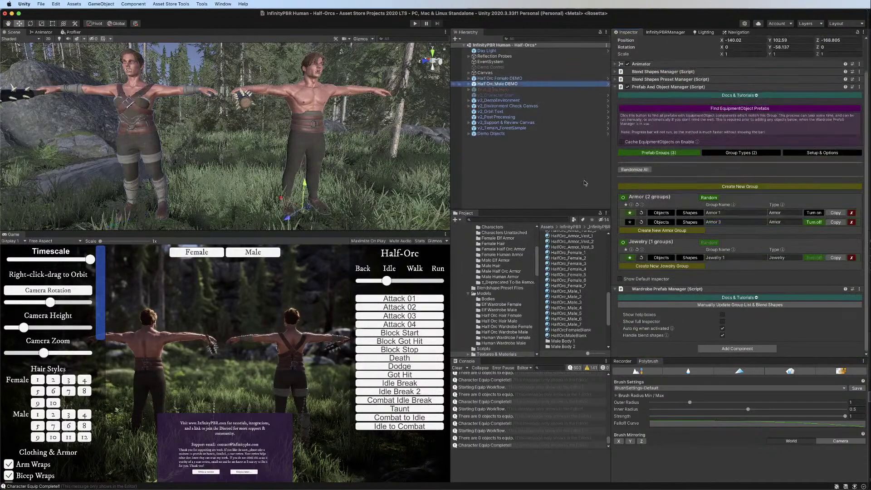
left_click(835, 222)
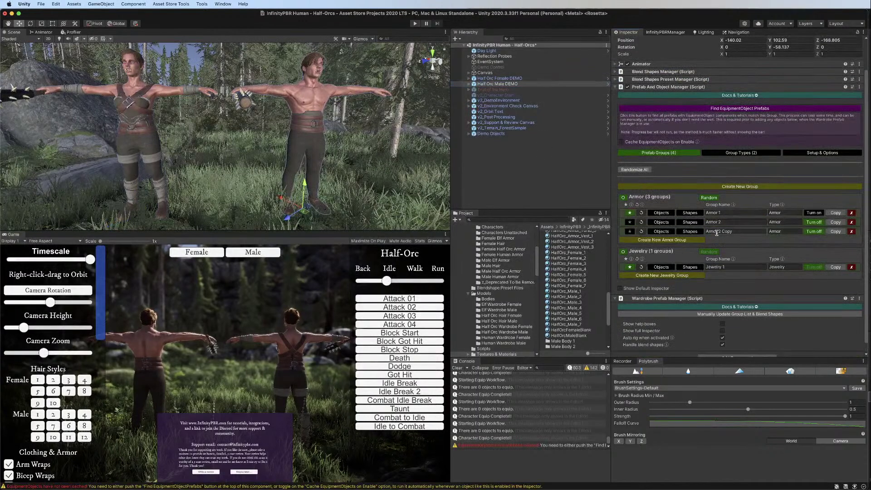
left_click_drag(719, 234, 835, 233)
type("3")
Turn on the left and right arm wraps and leg wraps in the male's Armor 3 group
left_click(660, 232)
scroll(661, 182, "down", 5)
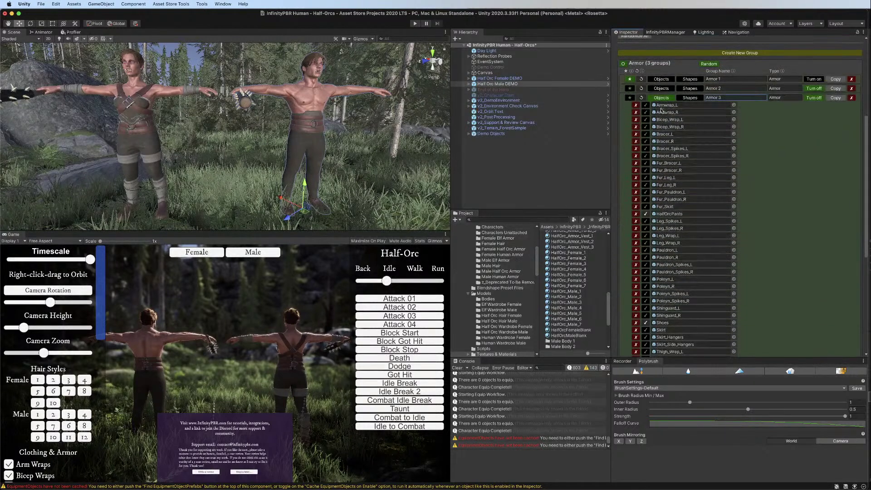
left_click(646, 106)
left_click(645, 112)
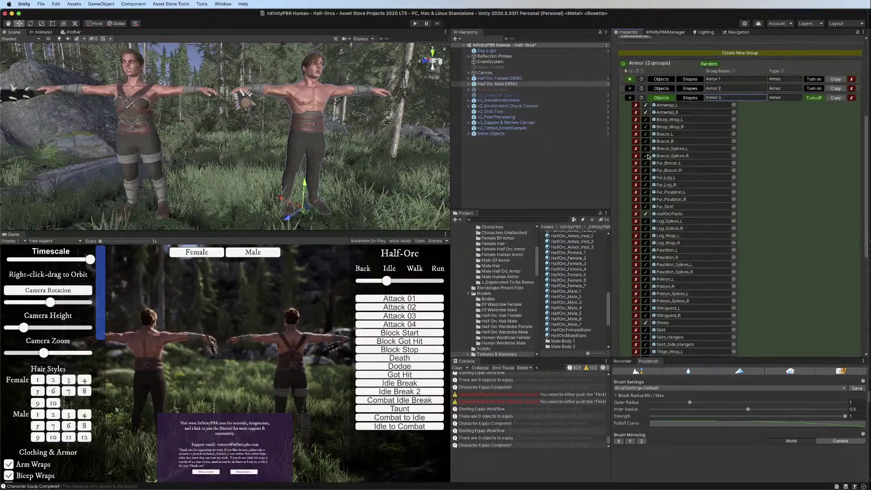
left_click(645, 242)
left_click(645, 236)
Turn on both thigh wraps, X_Belt_L and X_Belt_R in the male's Armor 3 group, then collapse its object list
scroll(664, 279, "down", 5)
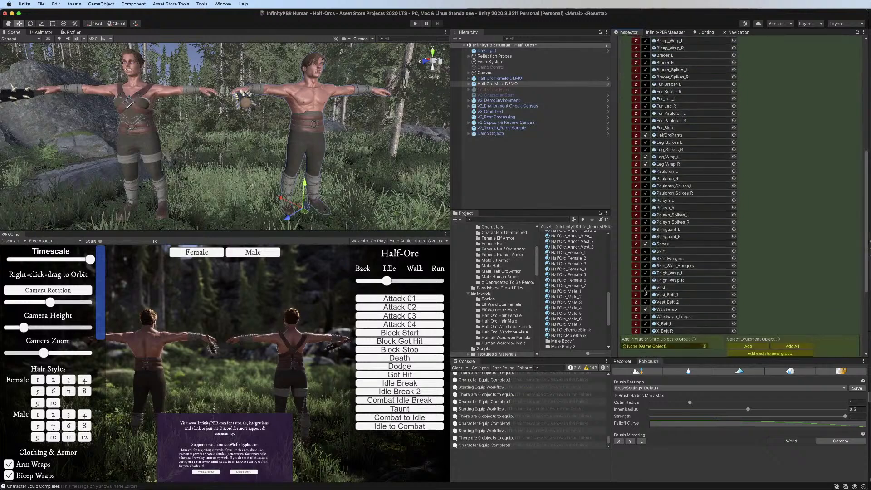
left_click(645, 273)
left_click(645, 280)
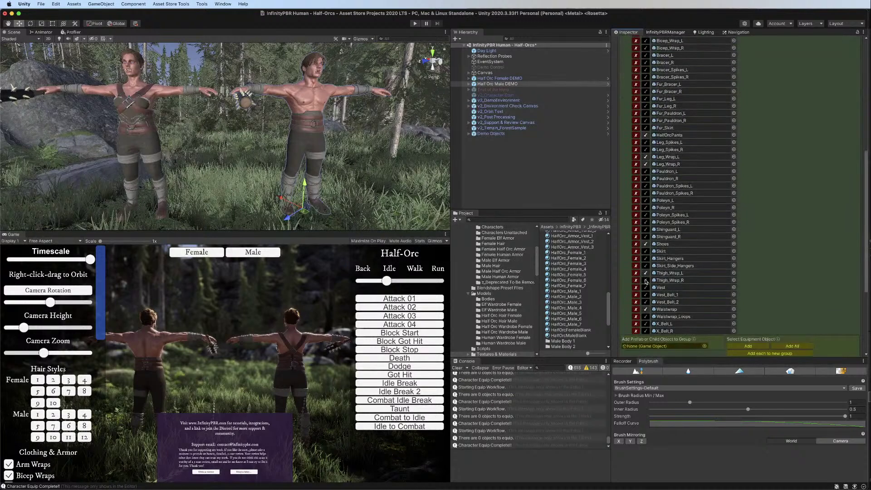
left_click(645, 324)
left_click(645, 331)
scroll(664, 148, "up", 13)
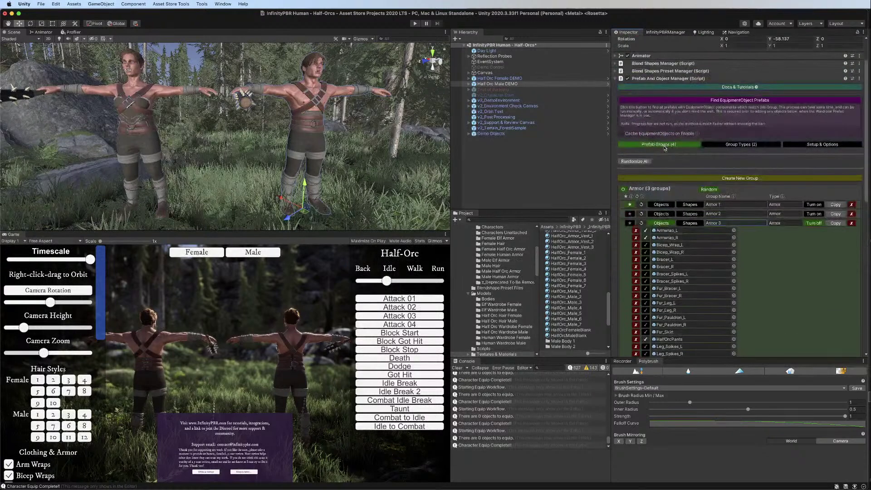
left_click(661, 223)
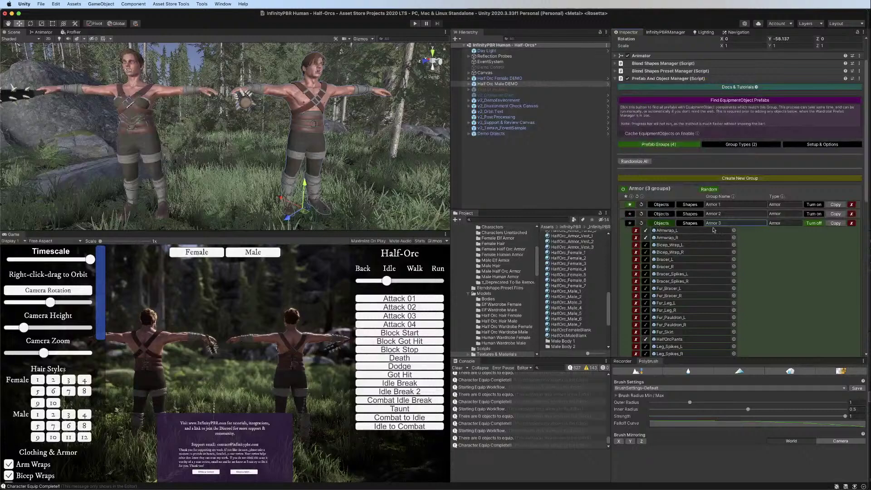
Duplicate the male's Armor 3 group and rename the copy Armor 4
left_click(833, 224)
left_click_drag(719, 232, 781, 236)
key("BackSpace")
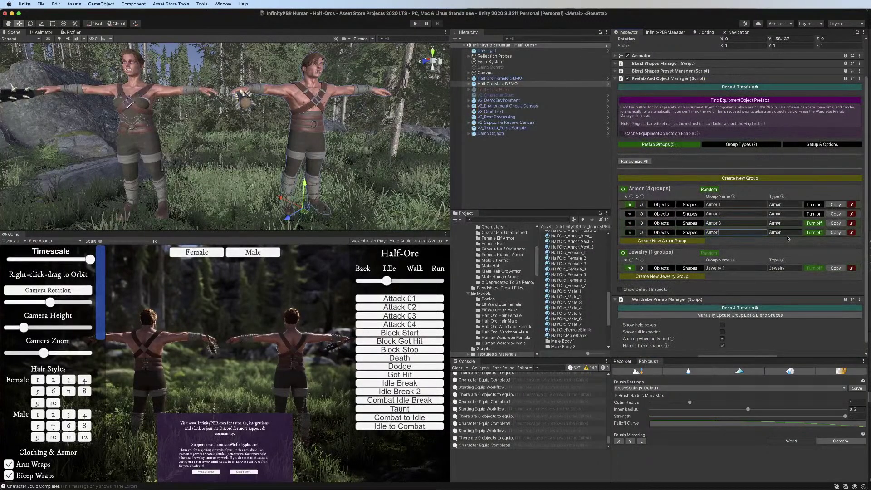
Turn on the left and right bracers and bicep wraps in the male's Armor 4 group
left_click(661, 232)
scroll(664, 229, "down", 5)
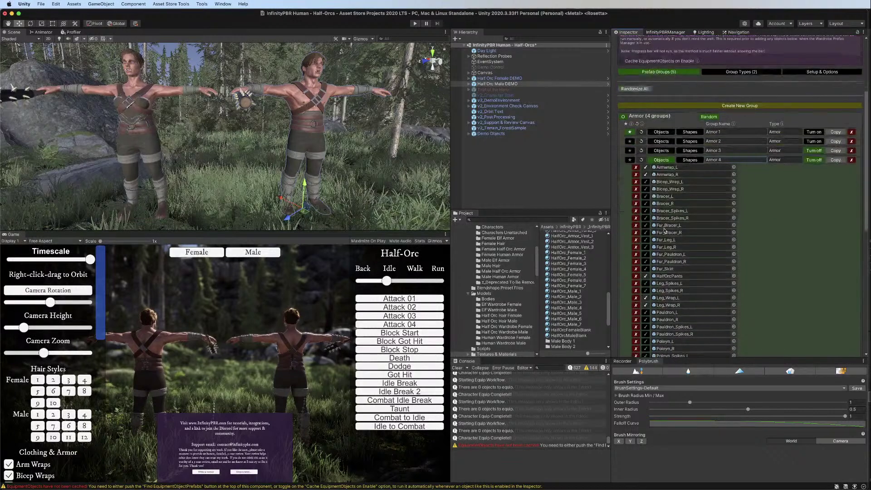
scroll(664, 225, "down", 2)
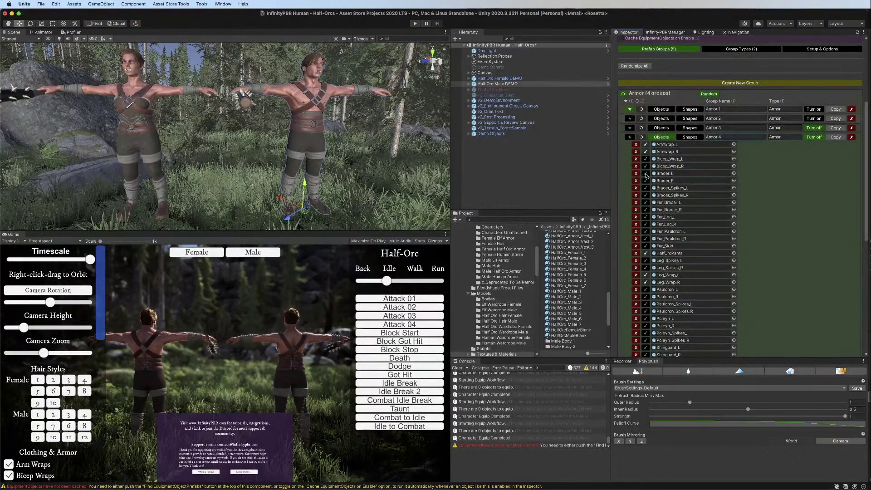
left_click(647, 175)
left_click(646, 182)
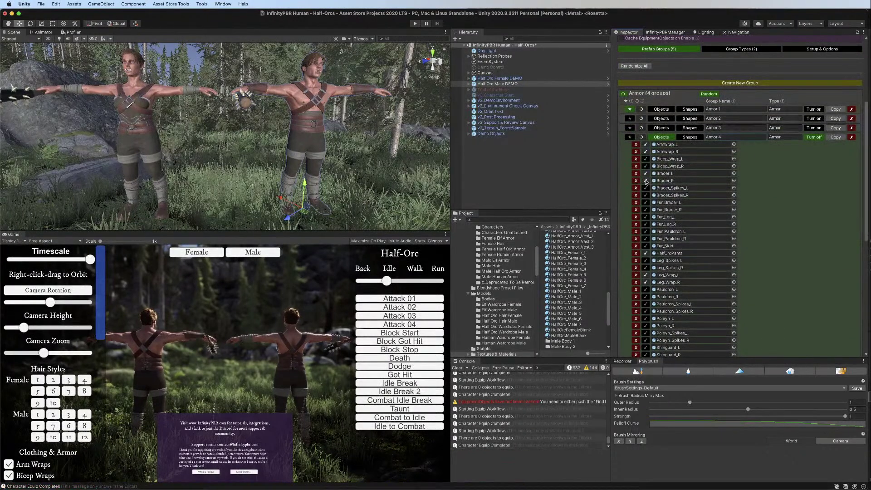
left_click(647, 160)
left_click(647, 167)
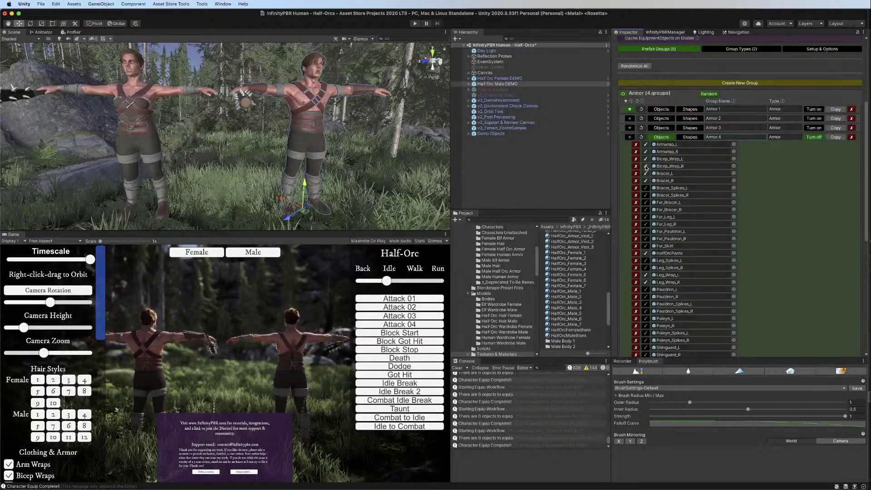
Turn on Skirt and Skirt_Hangers in the male's Armor 4 group, and try out Skirt_Side_Hangers
scroll(653, 234, "down", 5)
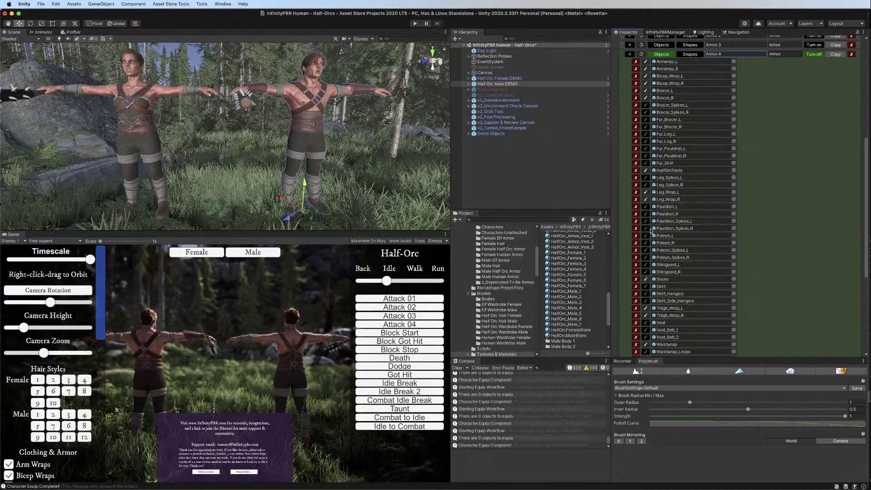
scroll(649, 250, "down", 3)
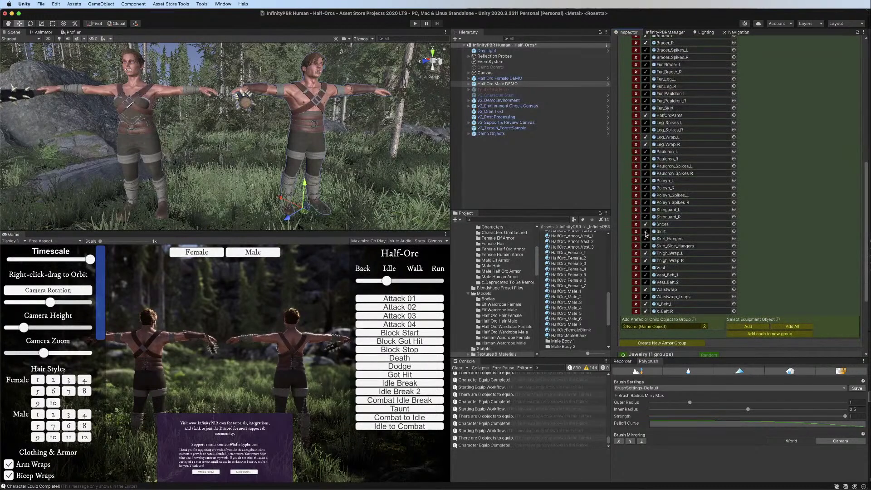
left_click(646, 239)
left_click(646, 239)
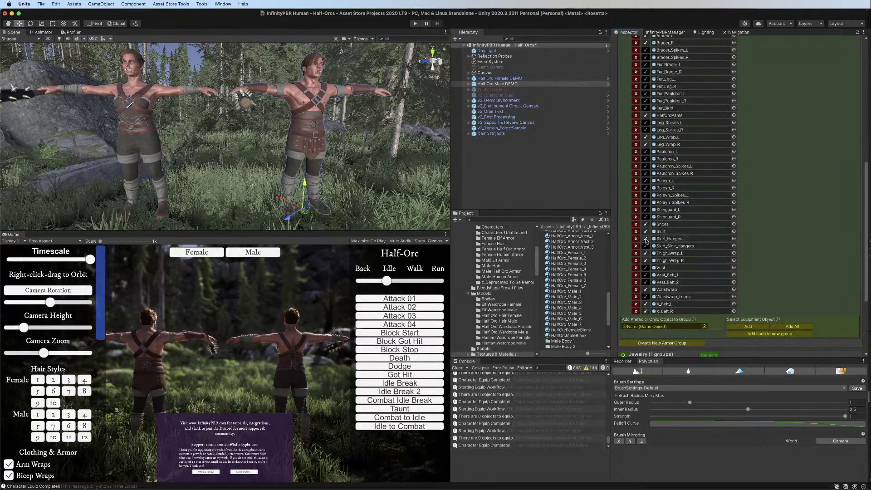
left_click(646, 246)
left_click(646, 246)
left_click(646, 239)
left_click(646, 238)
Turn off both thigh wraps, Waistwrap and HalfOrcPants in the male's Armor 4 group
left_click(646, 253)
left_click(645, 261)
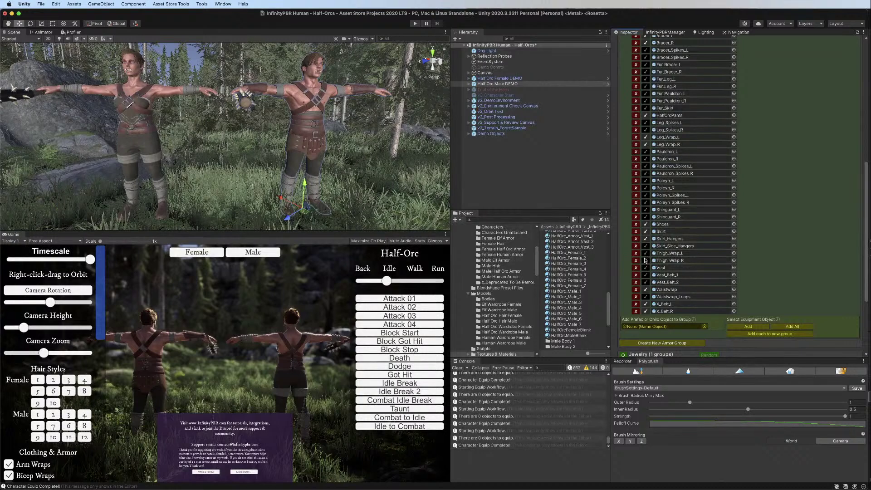
left_click(645, 290)
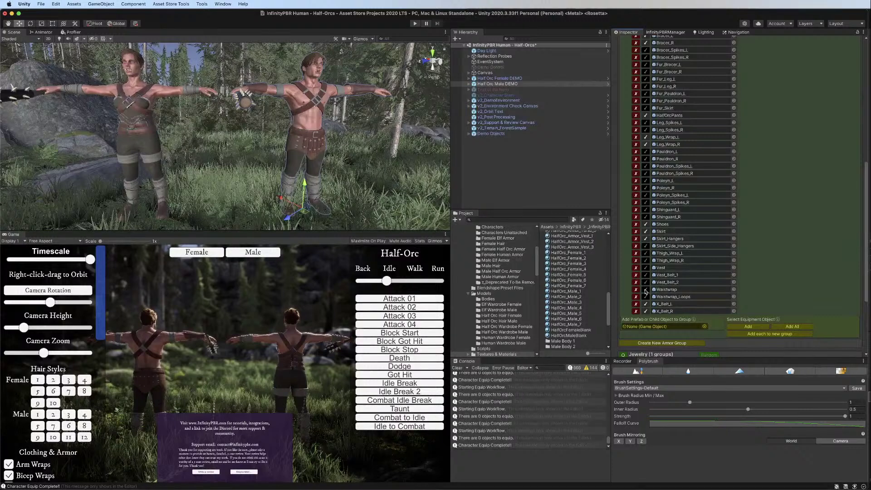
left_click(645, 291)
left_click(645, 291)
left_click(646, 116)
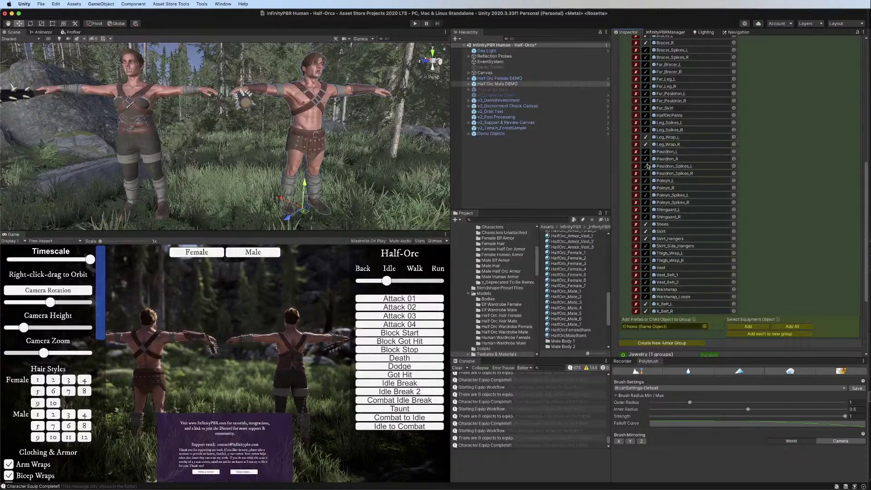
Try out the left poleyn and its spikes in the male's Armor 4 group, then turn on both shinguards and collapse the list
left_click(646, 181)
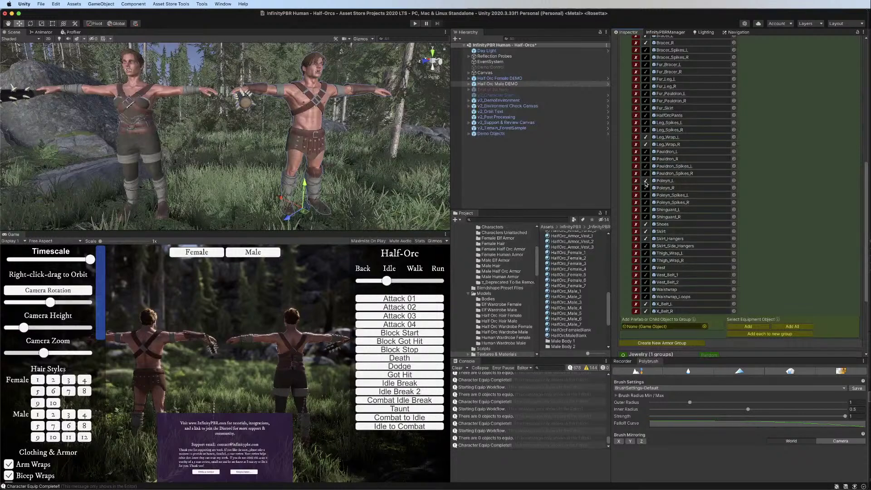
left_click(646, 181)
left_click(646, 196)
scroll(646, 210, "up", 1)
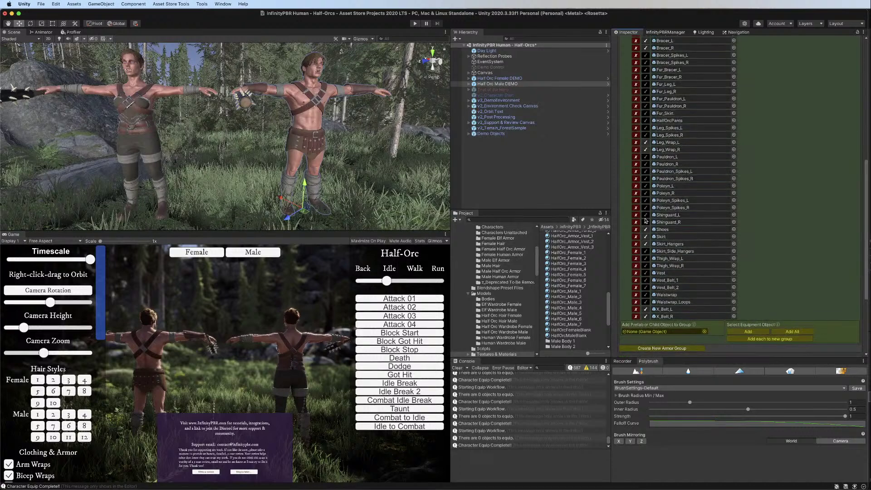
left_click(646, 225)
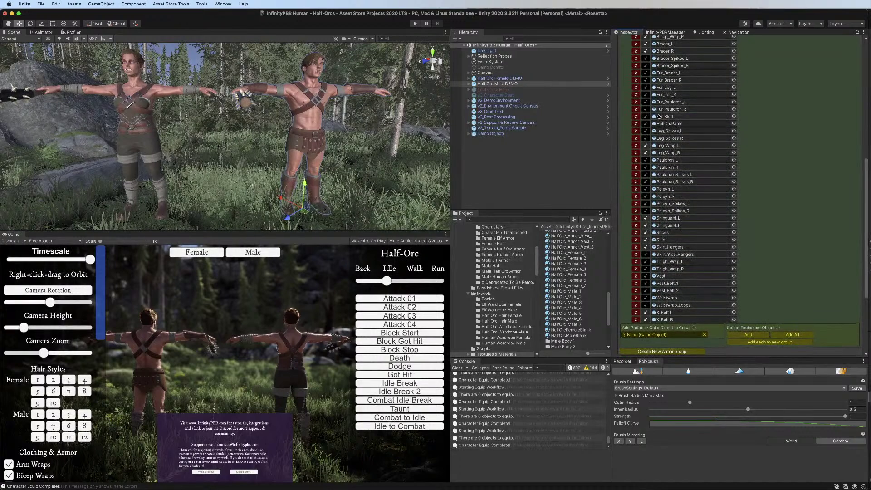
scroll(658, 108, "up", 5)
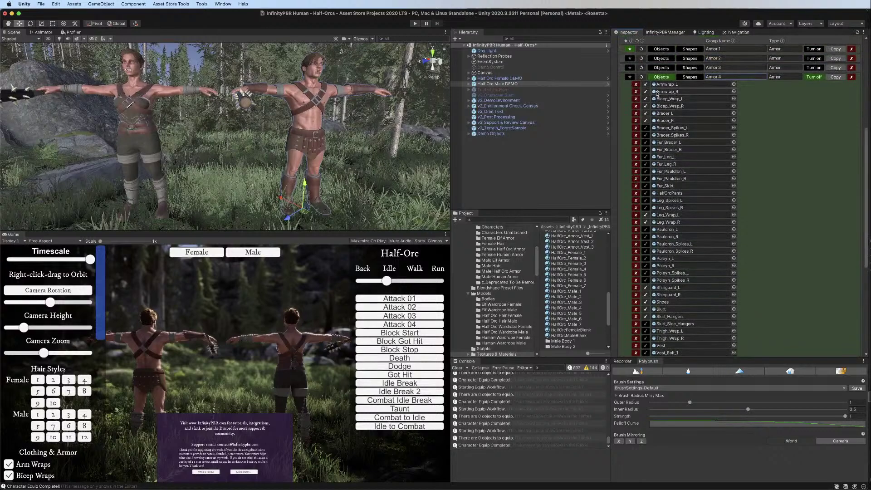
left_click(661, 77)
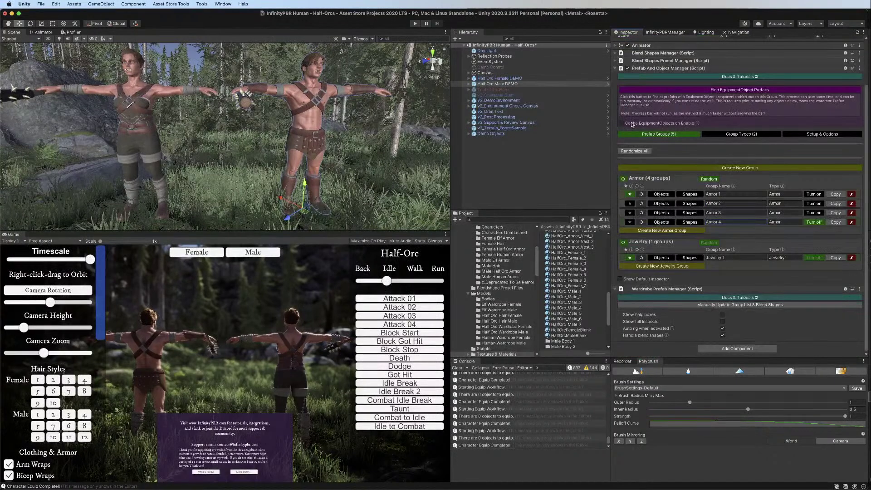
Duplicate the Armor 3 group on Half Orc Female DEMO and rename the copy Armor 4
left_click(496, 78)
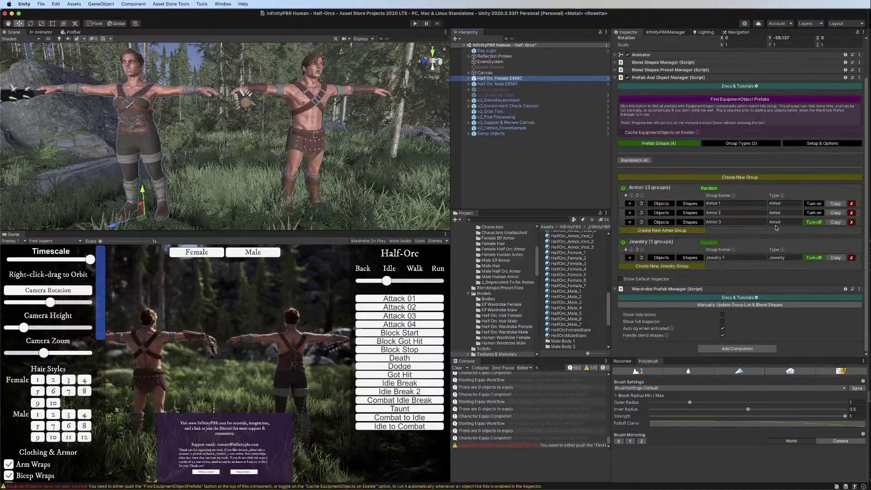
left_click(831, 222)
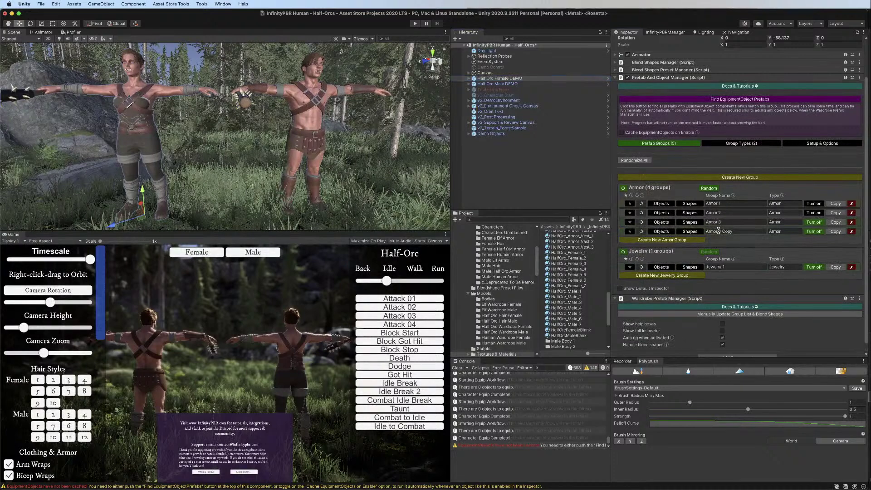
Turn on BicepWraps and Bracers in the female's Armor 4 group
left_click(662, 231)
scroll(699, 199, "down", 5)
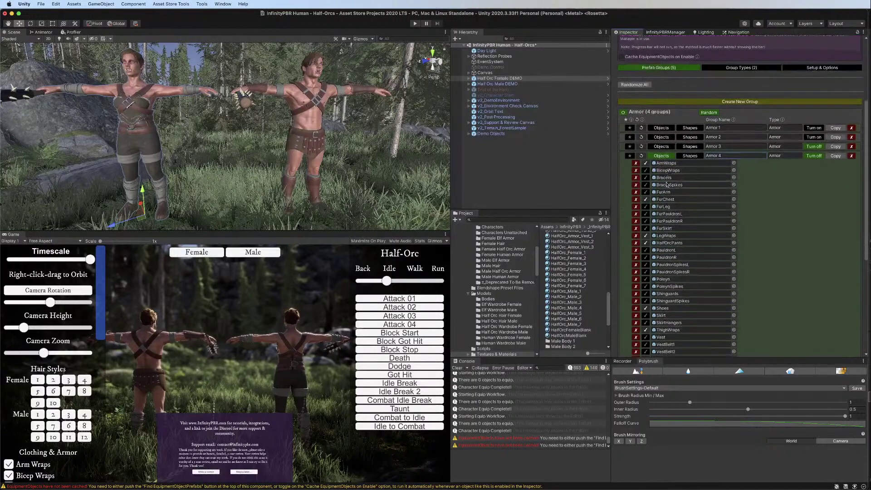
left_click(647, 165)
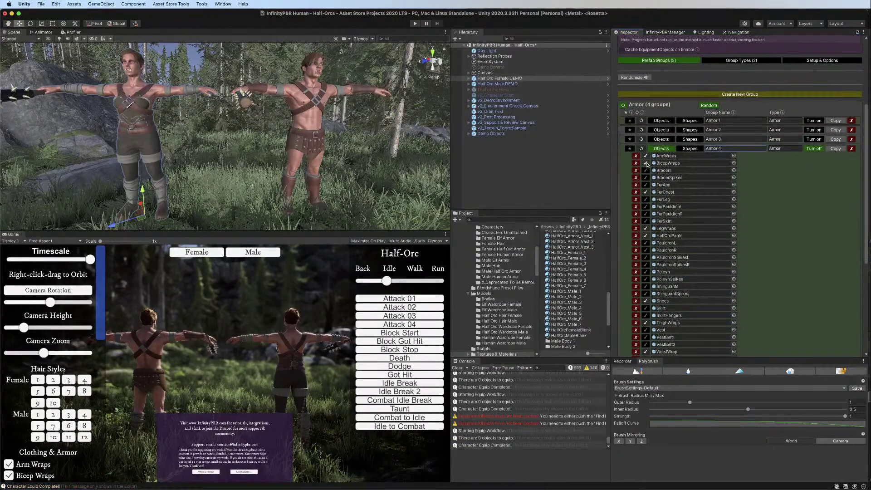
left_click(646, 170)
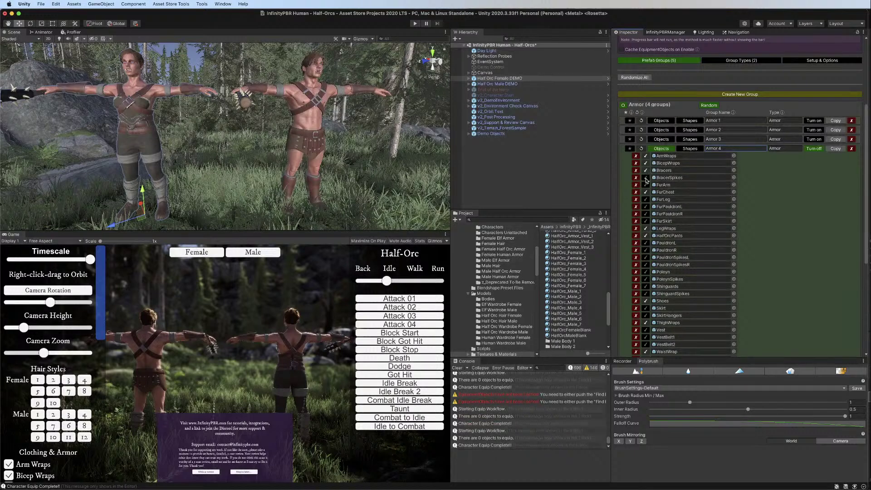
In the female's Armor 4 group, turn on Skirt and SkirtHangers and turn off HalfOrcPants and ThighWraps
scroll(647, 180, "down", 5)
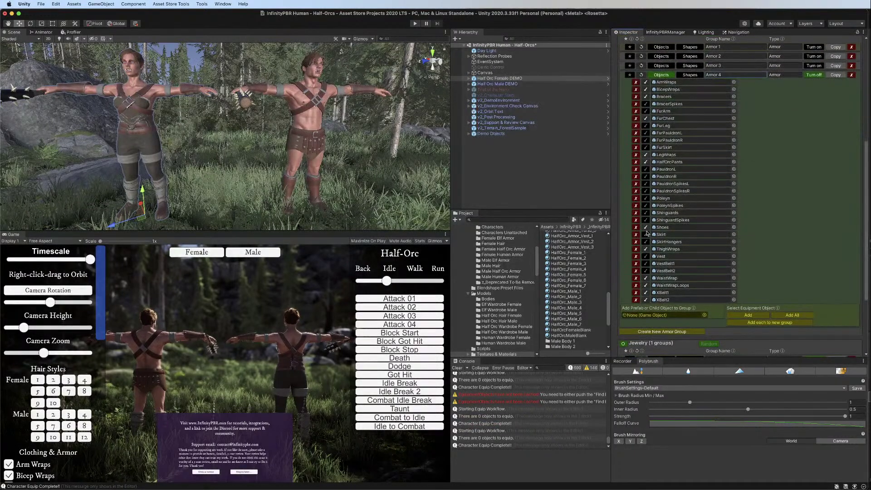
left_click(647, 234)
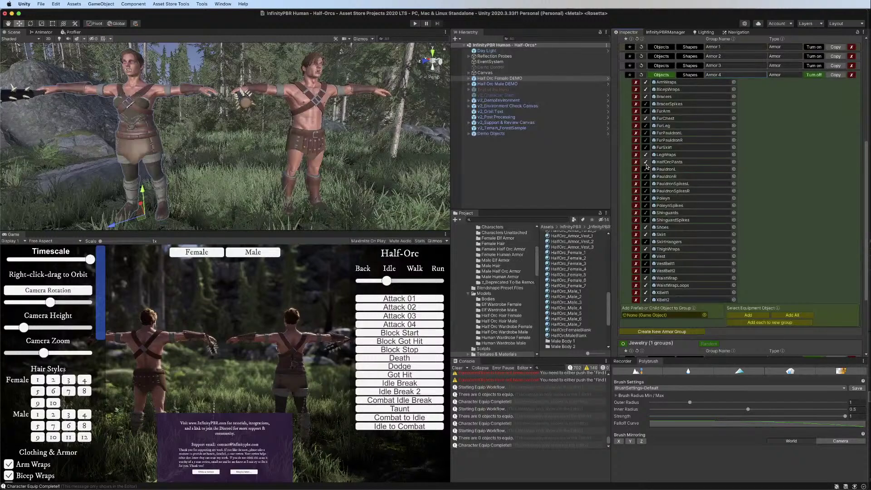
left_click(647, 243)
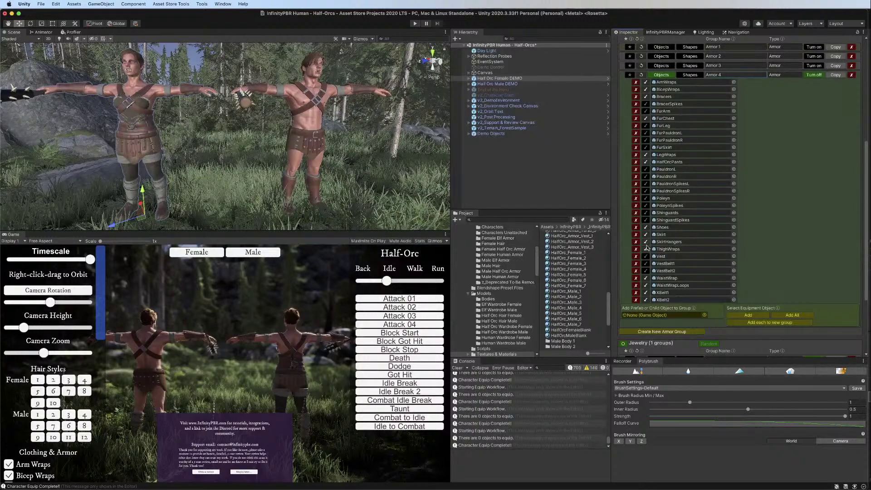
left_click(646, 162)
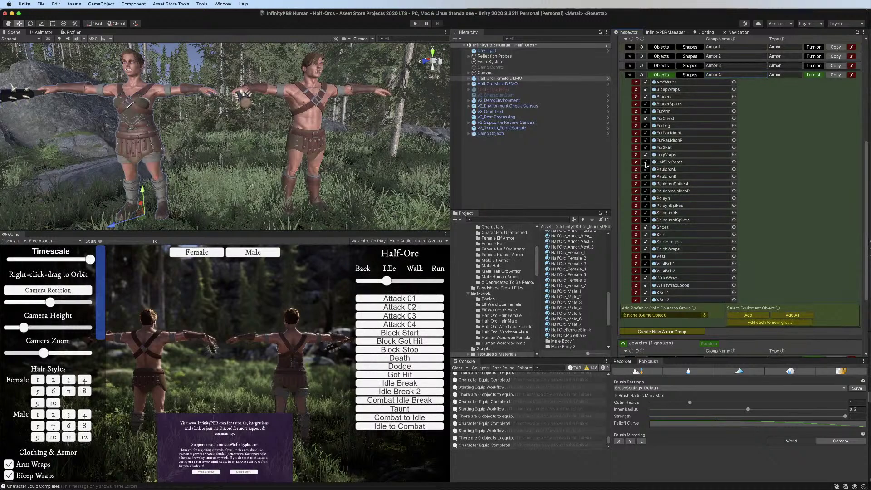
left_click(646, 249)
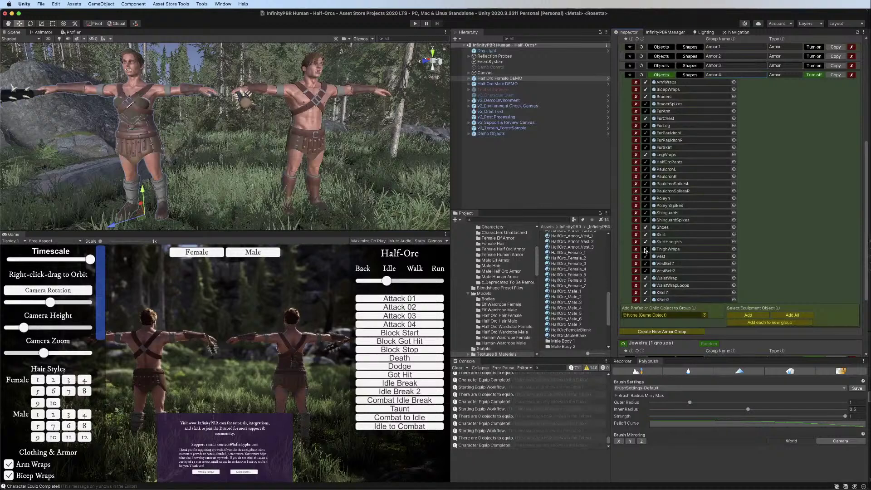
Turn on Shinguards and turn off WaistWrap and WaistWrapLoops in the female's Armor 4 group
scroll(647, 205, "down", 1)
scroll(647, 205, "down", 2)
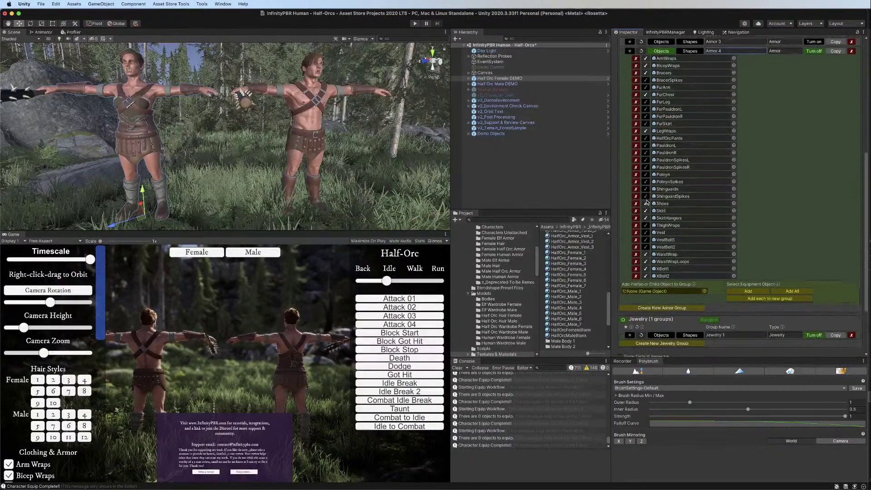
left_click(646, 184)
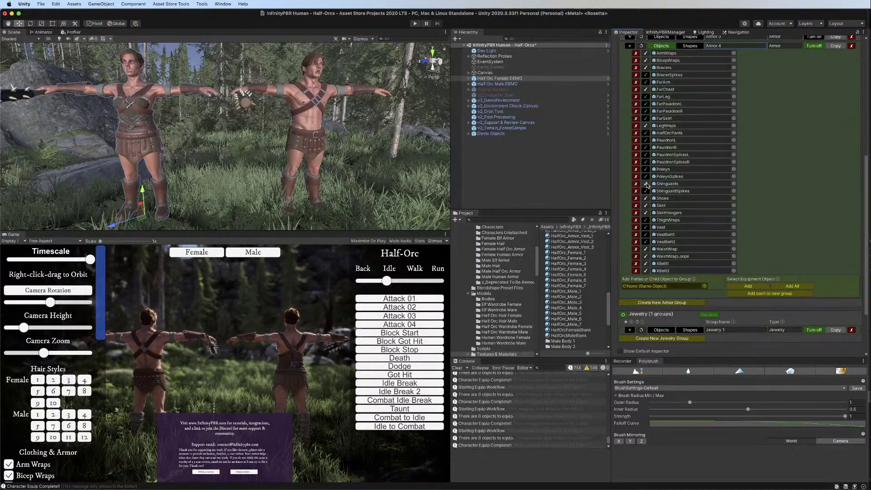
left_click(646, 250)
left_click(646, 256)
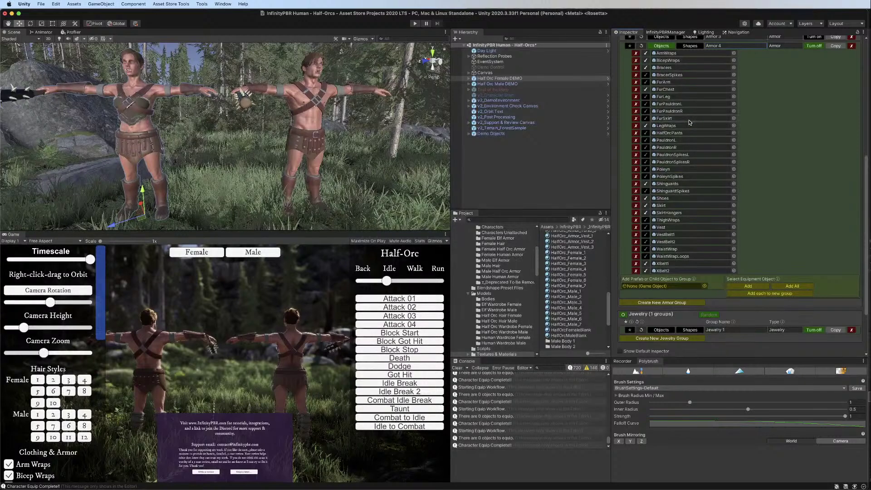
Duplicate the Armor 4 group on the female and rename the copy Armor 5
scroll(692, 109, "up", 8)
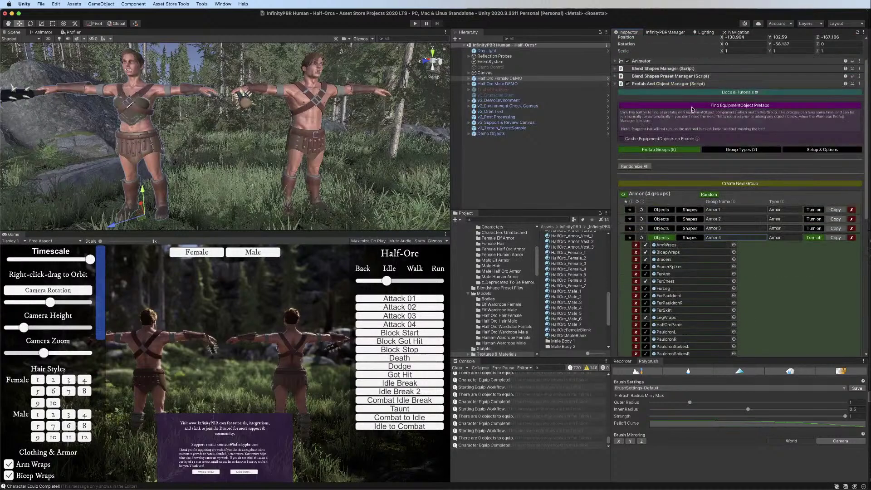
left_click(836, 240)
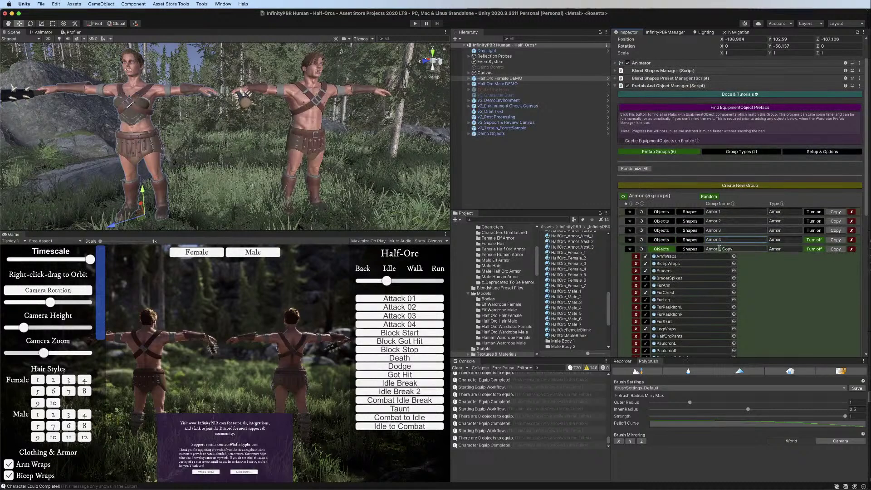
left_click_drag(719, 248, 734, 249)
type("5")
In the female's Armor 5 group, turn on BracerSpikes, FurArm and ShinguardSpikes, and try out FurLeg
scroll(667, 262, "down", 2)
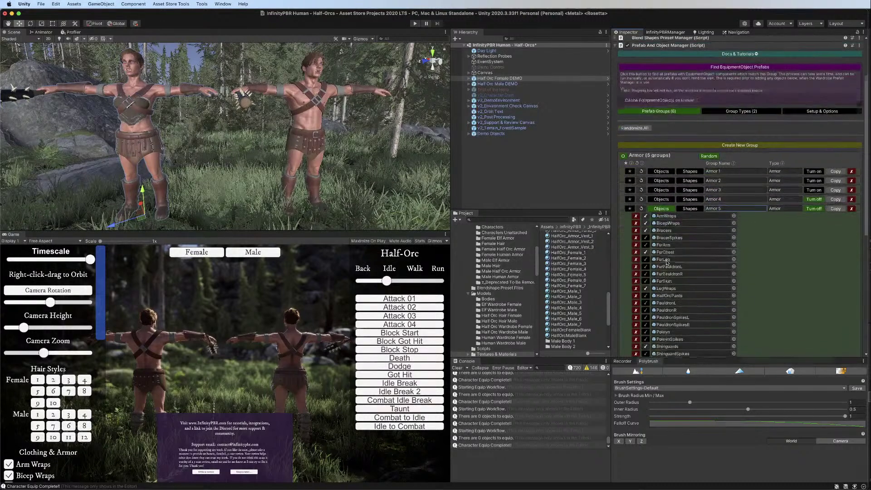
scroll(666, 263, "down", 2)
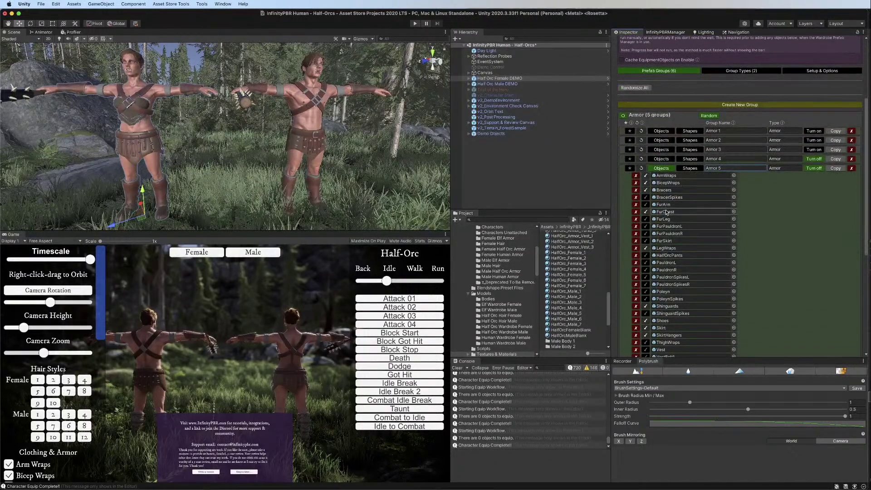
scroll(668, 205, "down", 2)
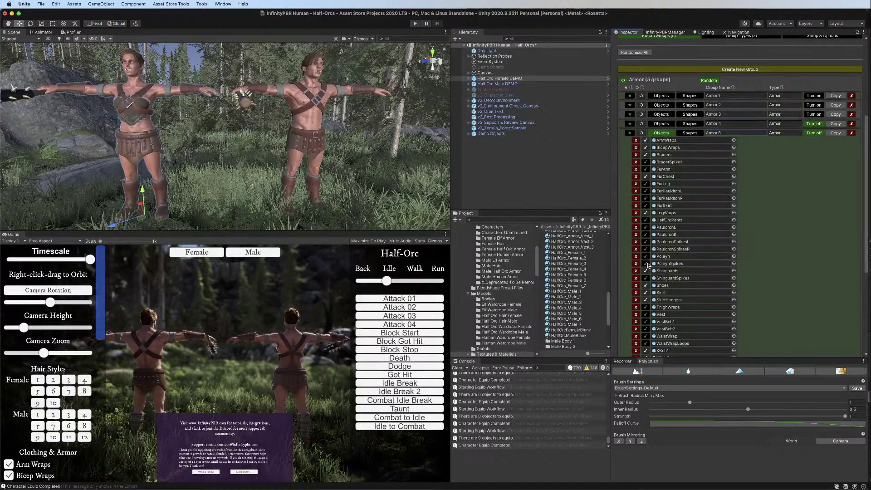
left_click(646, 279)
left_click(646, 169)
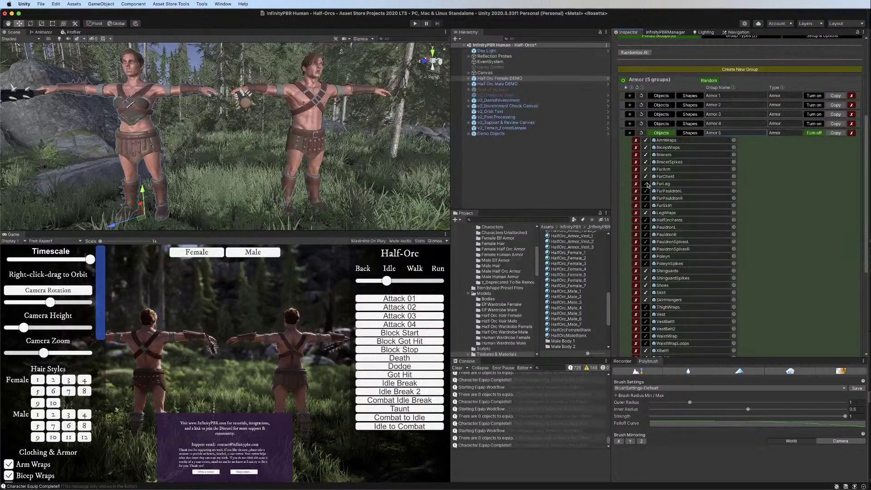
left_click(646, 184)
Turn on PauldronL, PauldronR and Poleyn, and turn off BicepWraps in the female's Armor 5 group
left_click(645, 228)
left_click(646, 234)
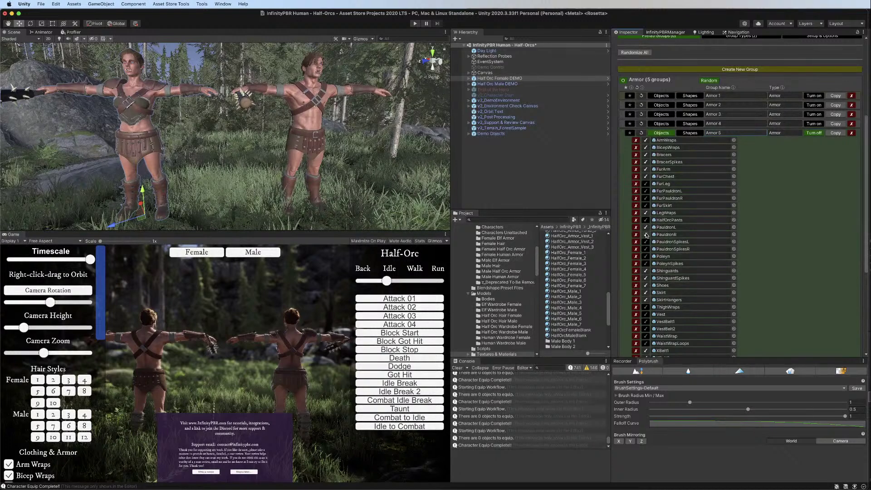
left_click(647, 257)
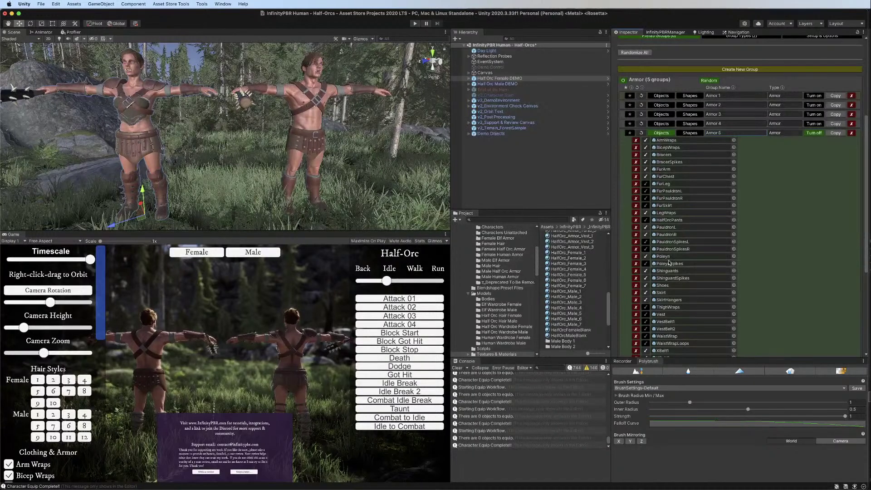
scroll(647, 258, "down", 3)
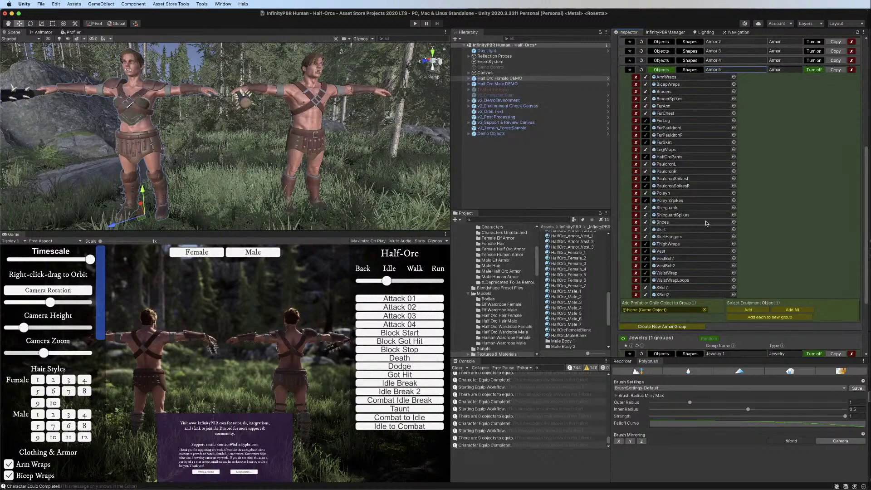
scroll(706, 222, "up", 7)
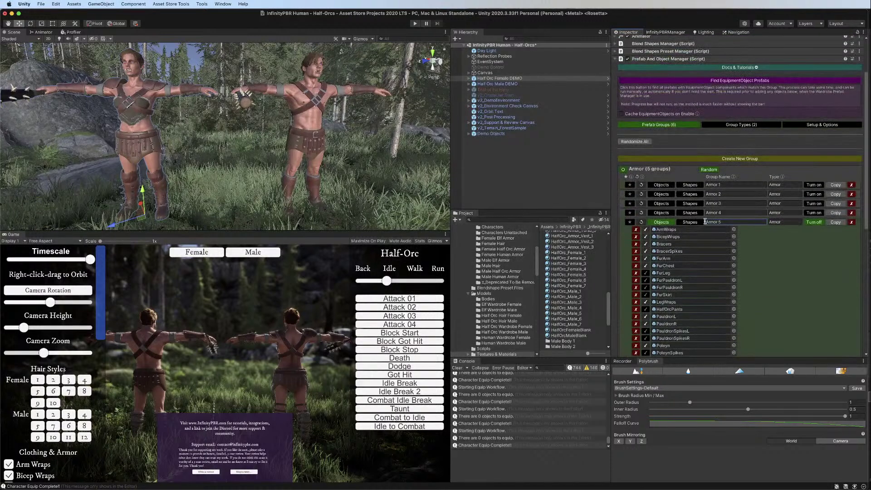
left_click(646, 237)
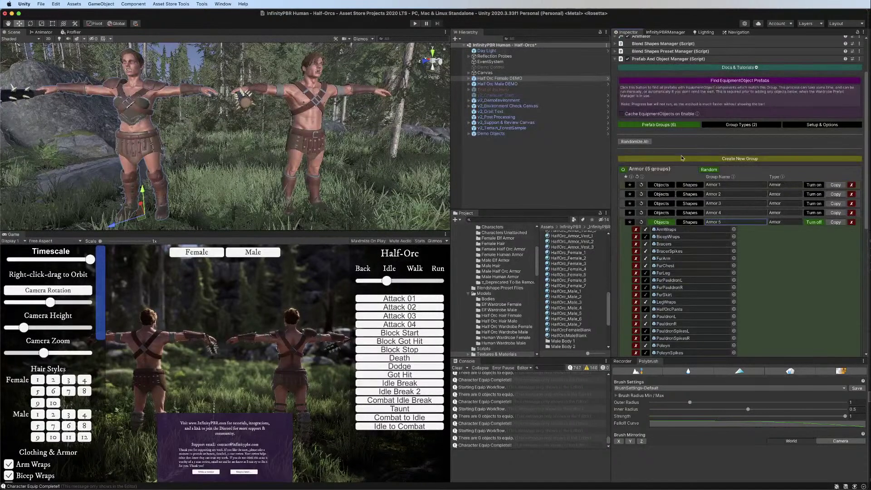
Duplicate the Armor 4 group on Half Orc Male DEMO and rename the copy Armor 5
left_click(507, 83)
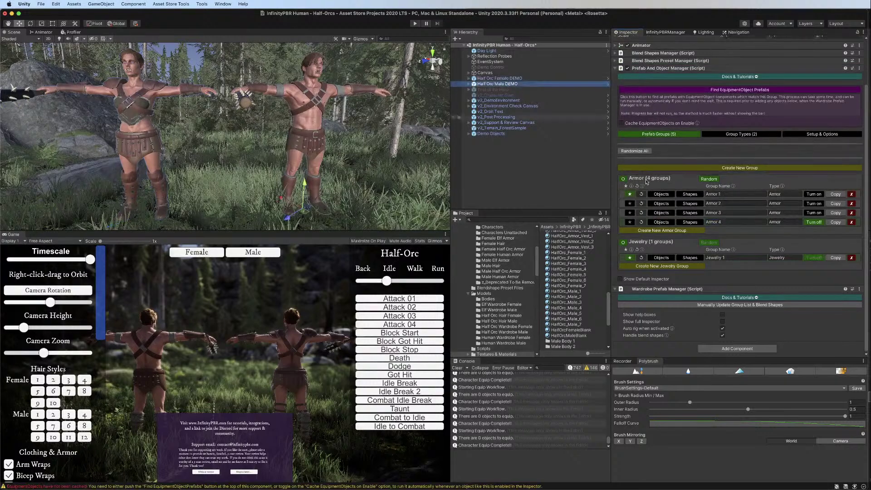
left_click(730, 231)
type("Armor 5")
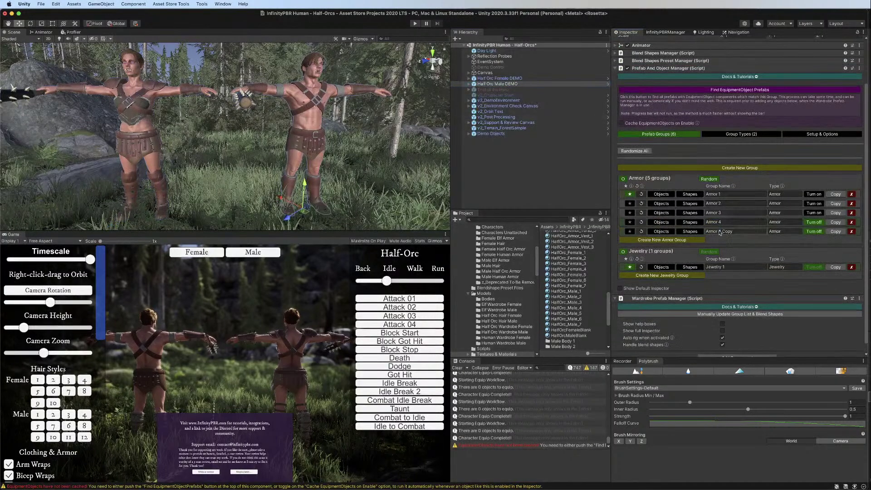
Turn on the left and right bracer spikes and fur bracers in the male's Armor 5 group
left_click(661, 231)
scroll(660, 230, "down", 3)
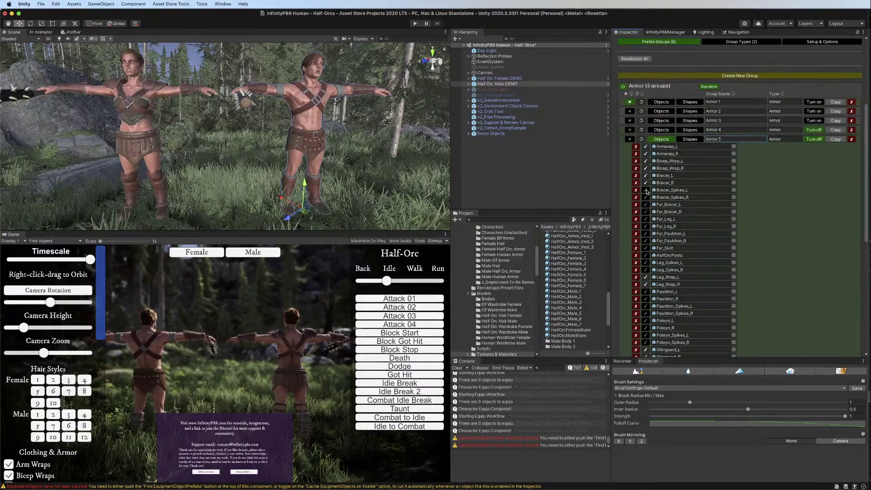
left_click(646, 191)
left_click(647, 212)
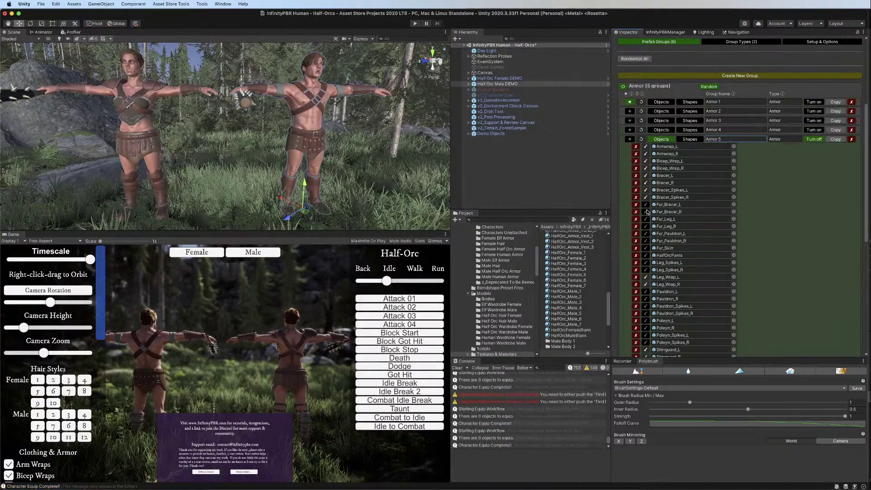
left_click(646, 214)
left_click(645, 205)
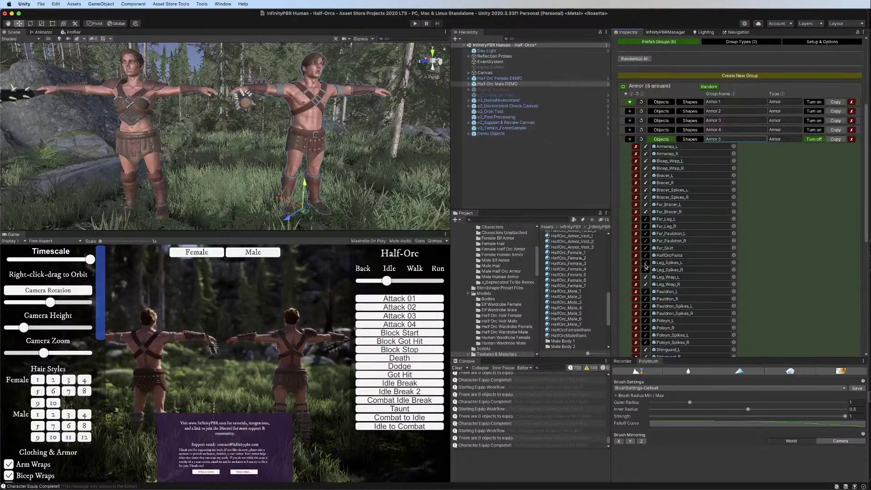
Turn on both pauldrons and both poleyns in the male's Armor 5 group
left_click(645, 292)
left_click(645, 299)
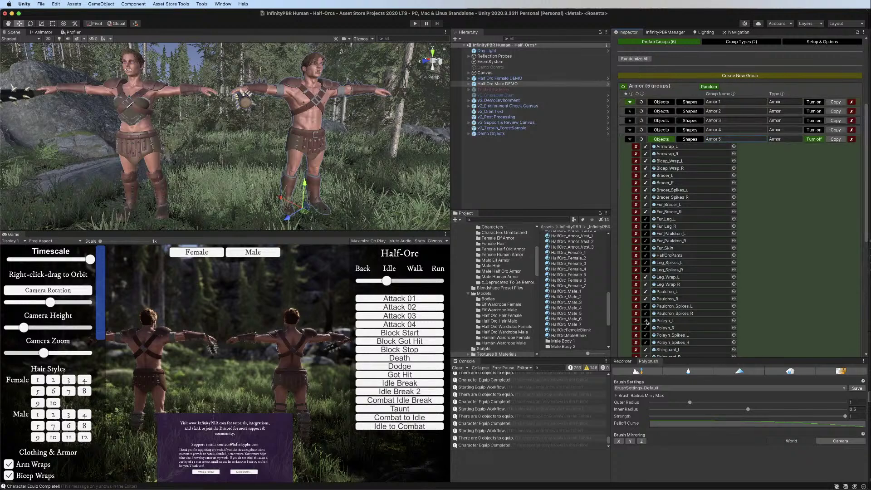
left_click(645, 321)
left_click(646, 328)
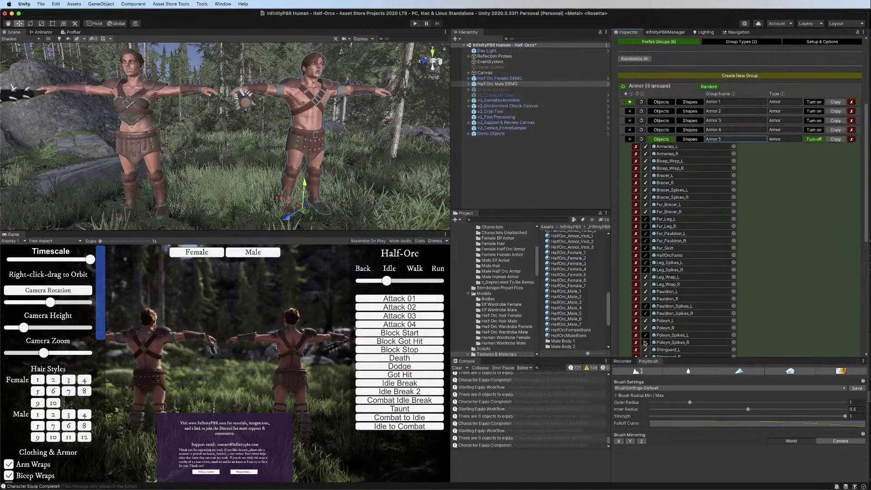
Turn on Skirt_Side_Hangers and both leg spikes in the male's Armor 5 group
scroll(646, 329, "down", 6)
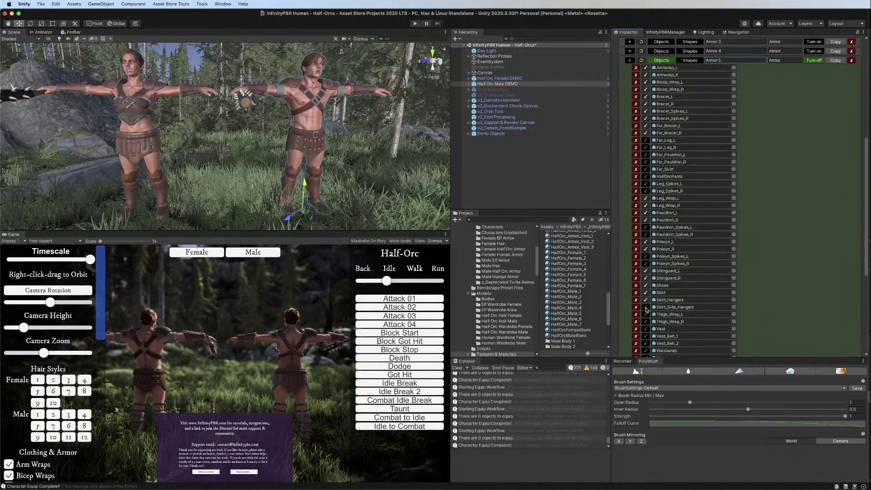
scroll(646, 310, "down", 5)
left_click(645, 247)
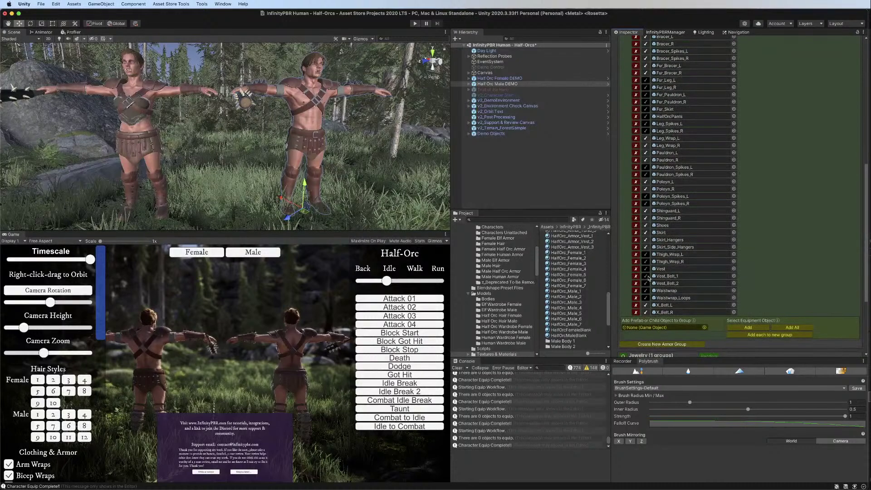
left_click(645, 123)
left_click(646, 131)
Turn off the left and right bicep wraps in the male's Armor 5 group
scroll(647, 66, "up", 8)
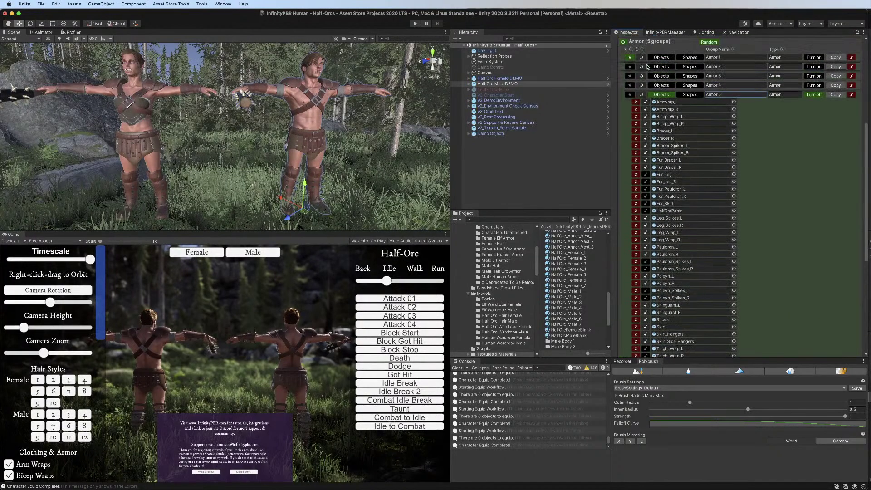
left_click(646, 116)
left_click(646, 123)
Duplicate the male's Armor 5 group, rename the copy Armor 6 and collapse the object lists of both groups
scroll(703, 132, "up", 8)
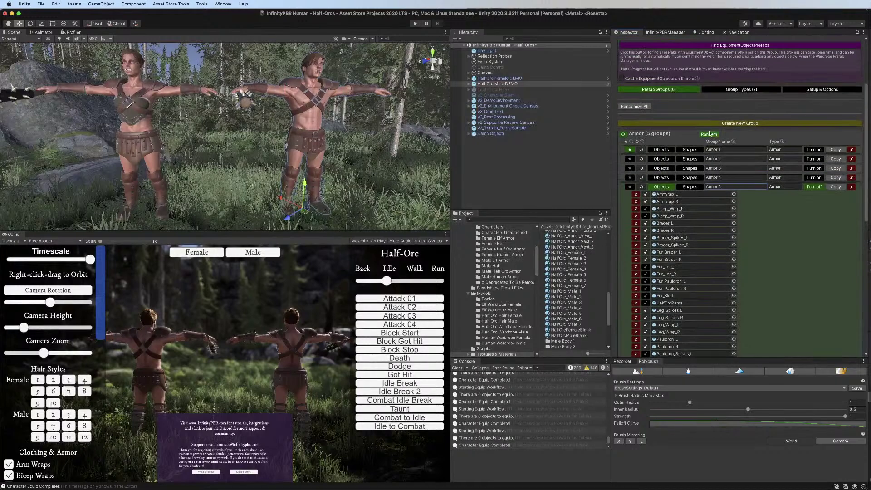
left_click(832, 188)
left_click(835, 188)
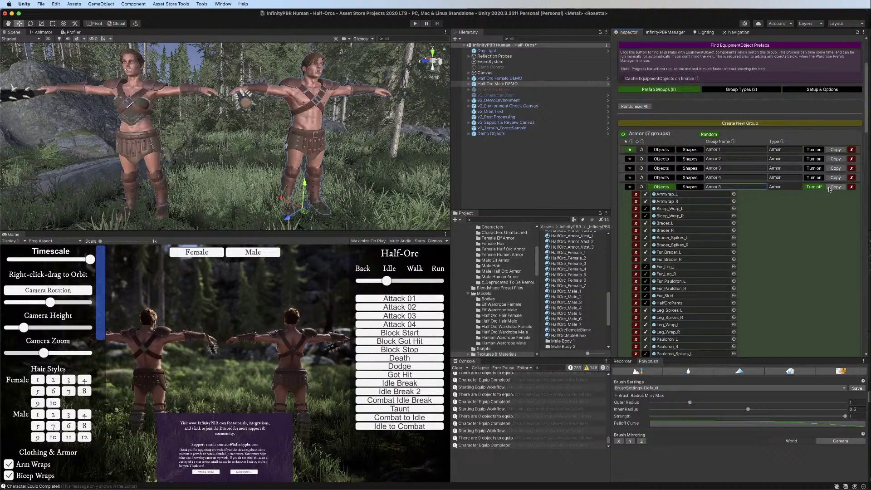
left_click(663, 186)
left_click_drag(719, 197, 776, 200)
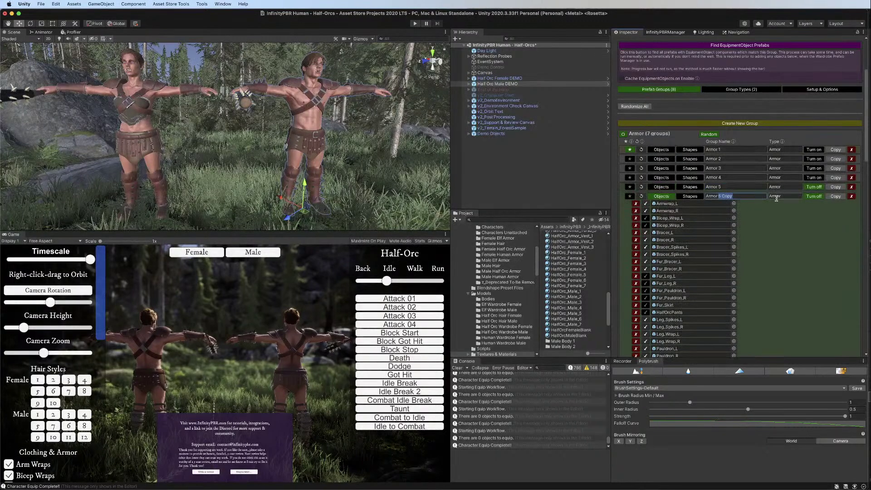
type("6")
left_click(666, 197)
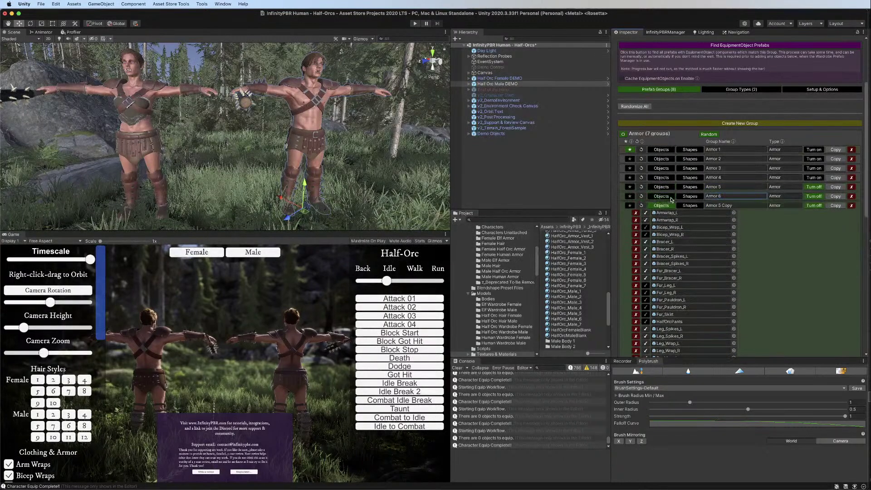
Delete the surplus Armor 5 Copy group from the male's armor groups
left_click(851, 205)
left_click(606, 175)
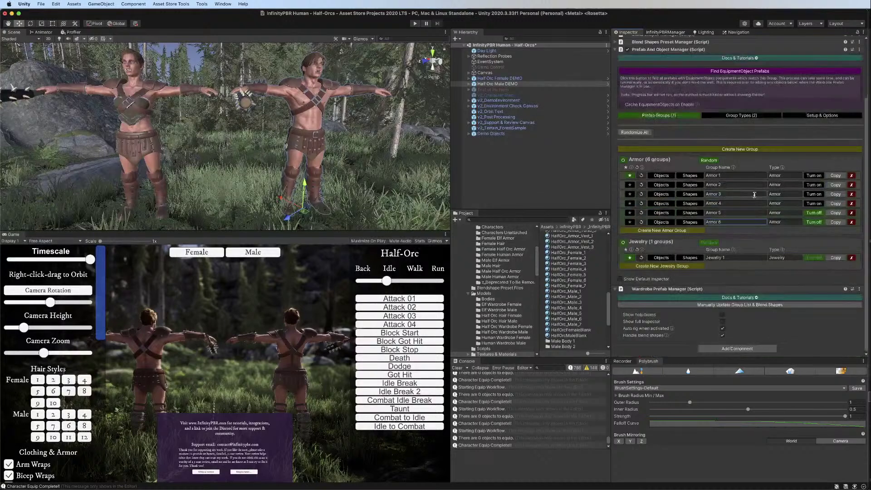
scroll(823, 64, "up", 3)
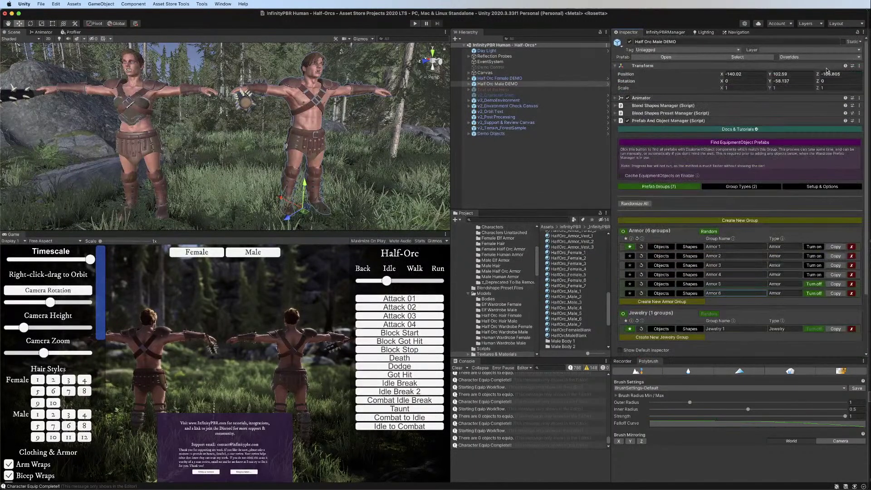
Apply all overrides of Half Orc Male DEMO and Half Orc Female DEMO to their prefabs
left_click(825, 57)
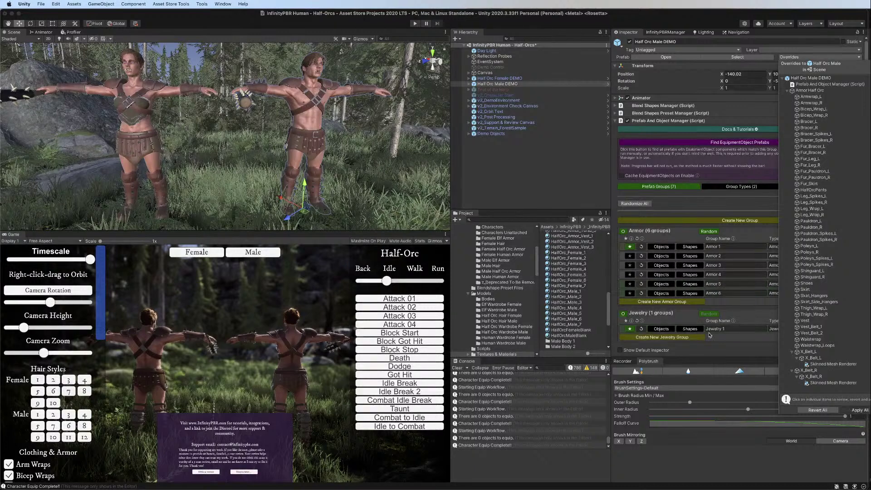
left_click(853, 410)
left_click(499, 78)
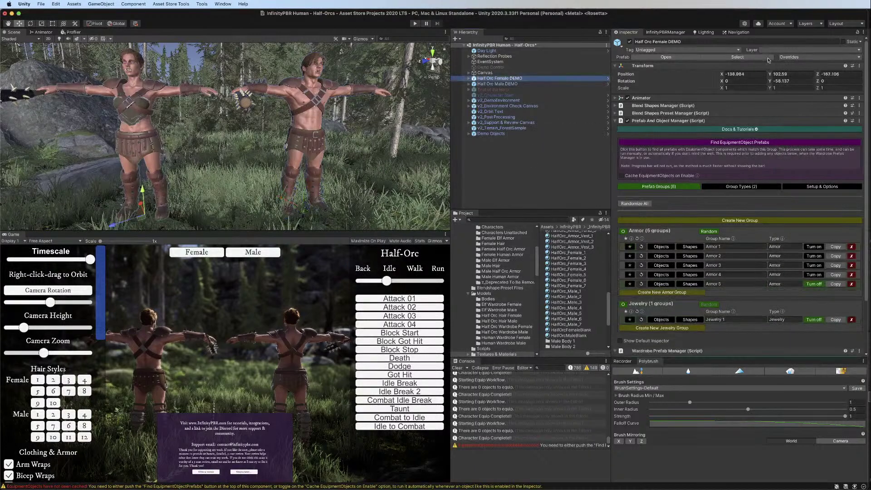
left_click(824, 57)
left_click(856, 329)
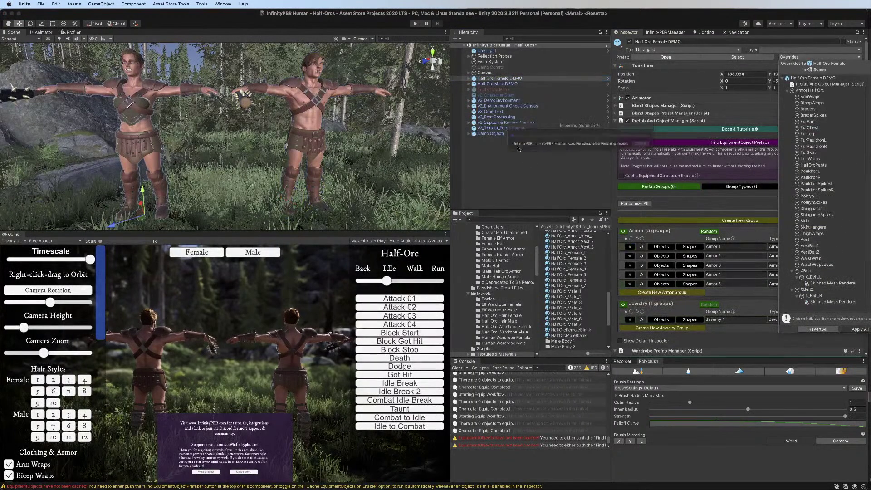
In the male's Armor 6 group, turn on HalfOrcPants and turn off Skirt, Skirt_Hangers and Skirt_Side_Hangers
left_click(497, 83)
scroll(742, 210, "down", 5)
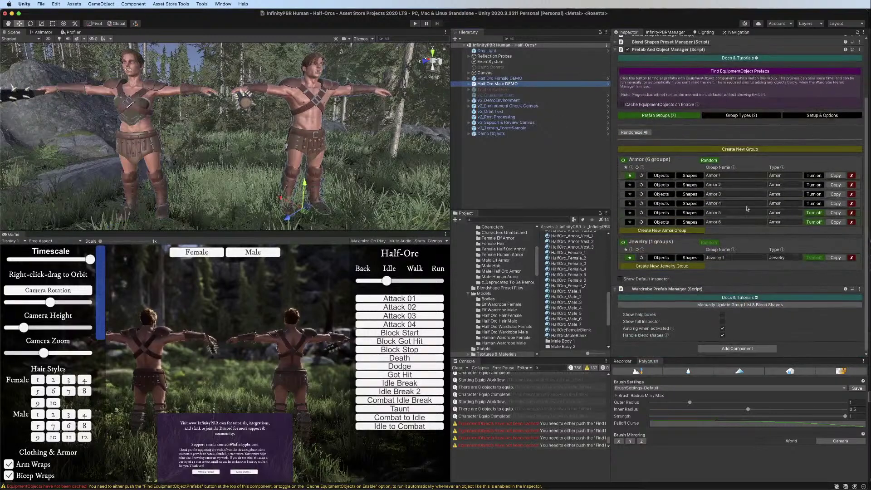
left_click(660, 222)
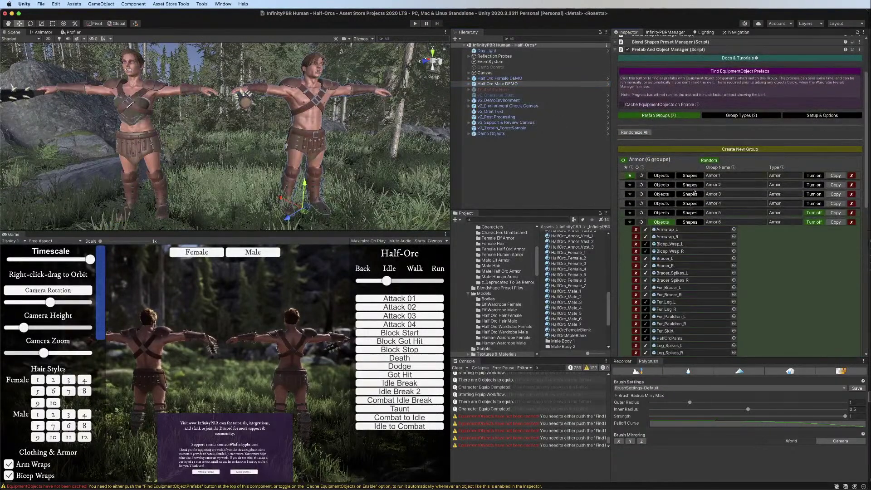
scroll(688, 204, "down", 10)
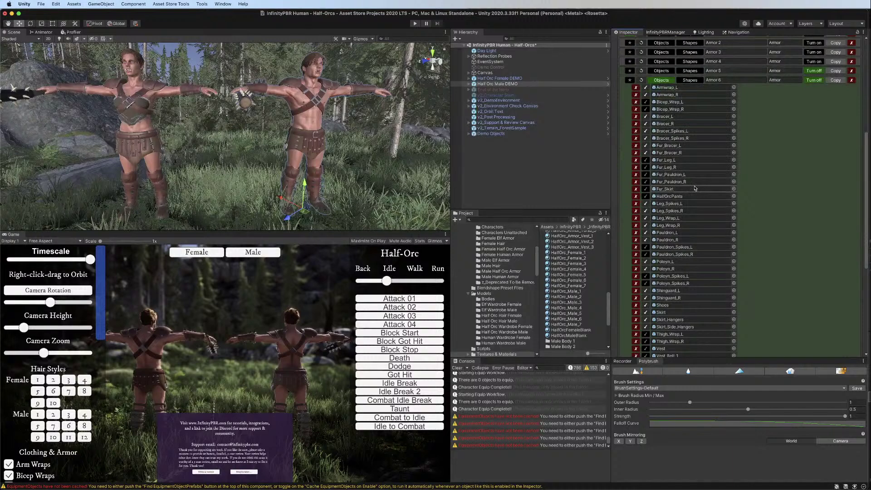
scroll(695, 188, "down", 4)
left_click(646, 141)
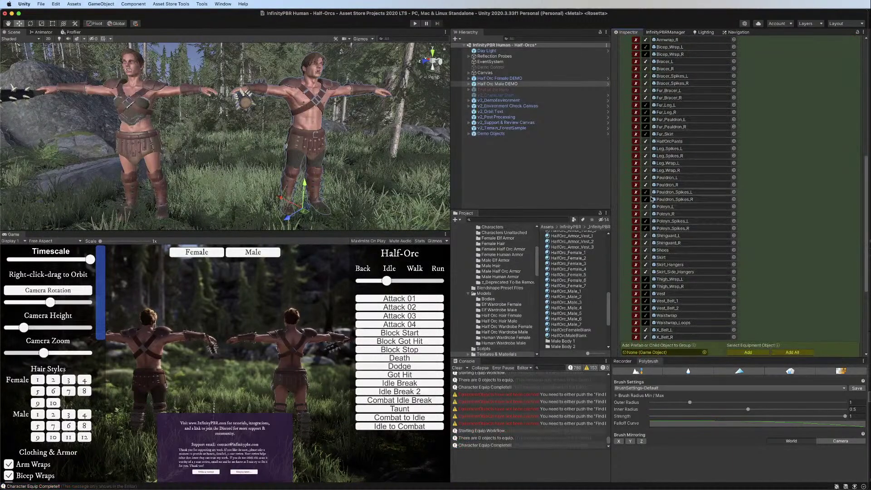
left_click(647, 258)
left_click(646, 265)
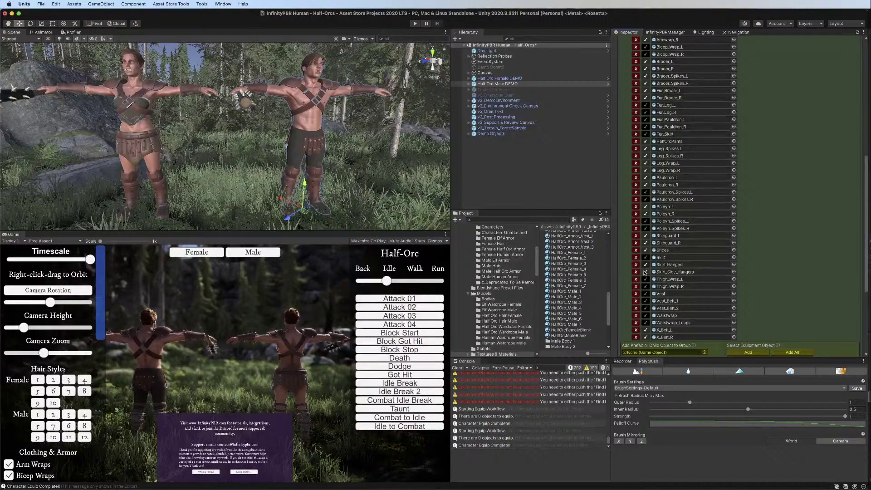
left_click(647, 272)
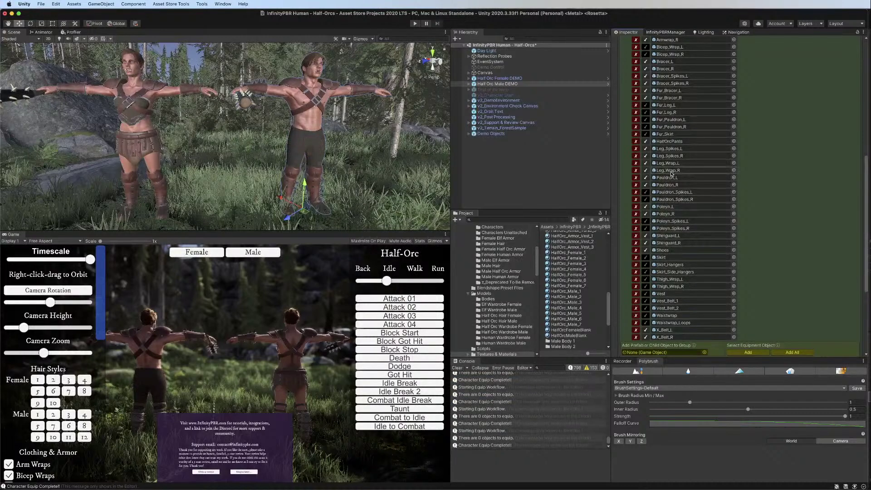
scroll(646, 122, "up", 2)
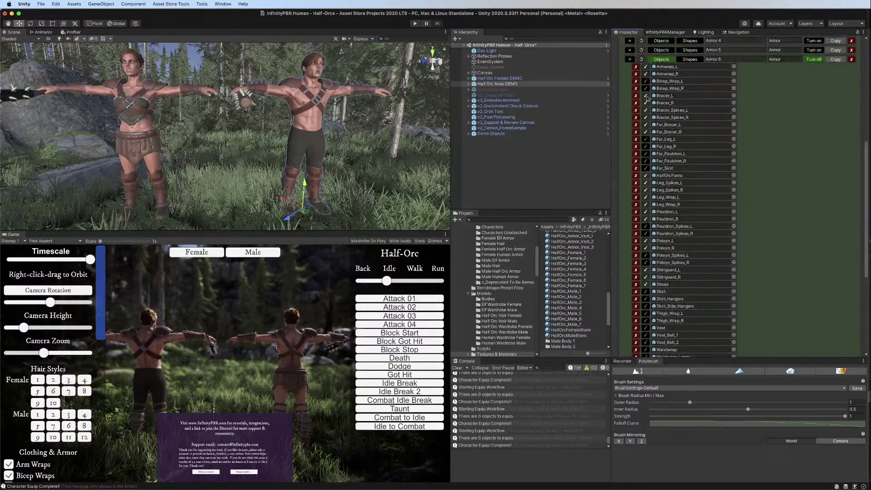
left_click(645, 88)
left_click(645, 89)
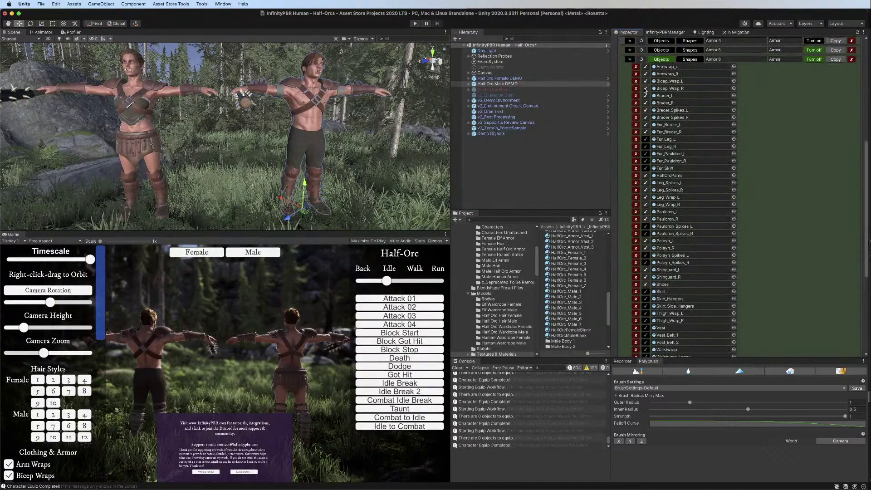
left_click(646, 88)
left_click(646, 88)
left_click(647, 83)
left_click(646, 88)
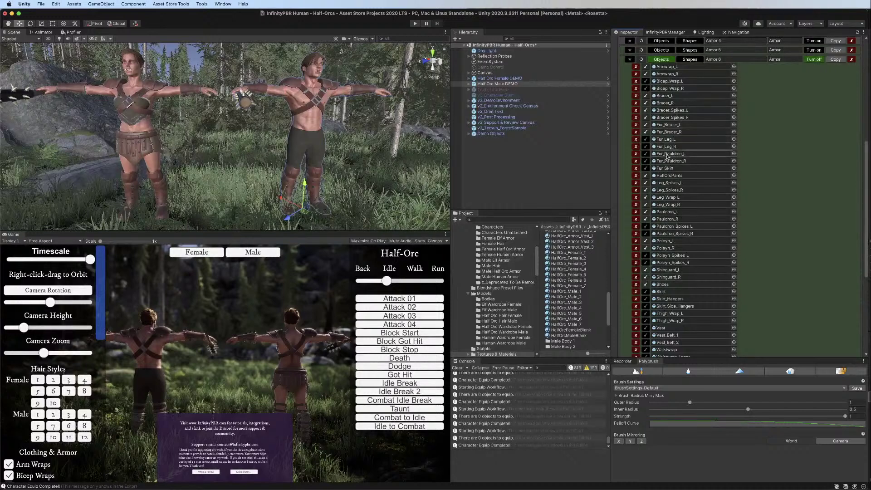
Turn on the left and right Pauldron_Spikes in the male's Armor 6 group
scroll(658, 153, "down", 3)
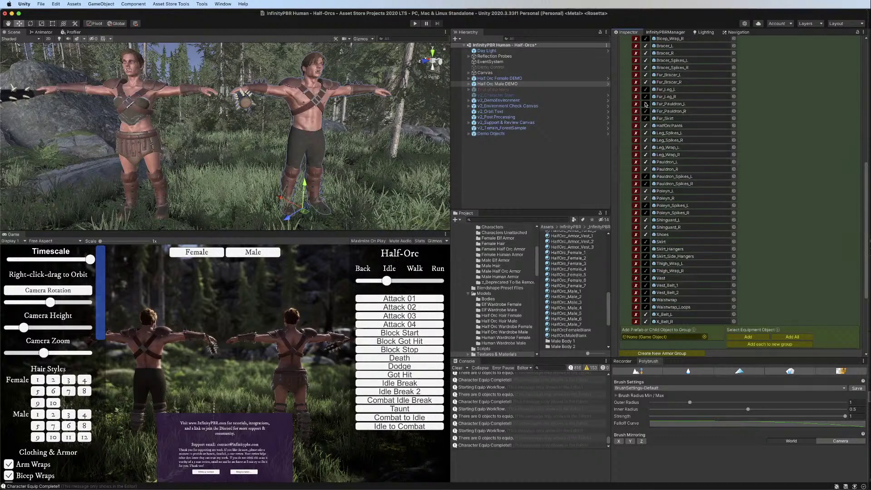
left_click(645, 179)
left_click(645, 184)
Turn on Vest, Vest_Belt_1 and Vest_Belt_2 and turn off both X belts in the male's Armor 6 group
left_click(645, 278)
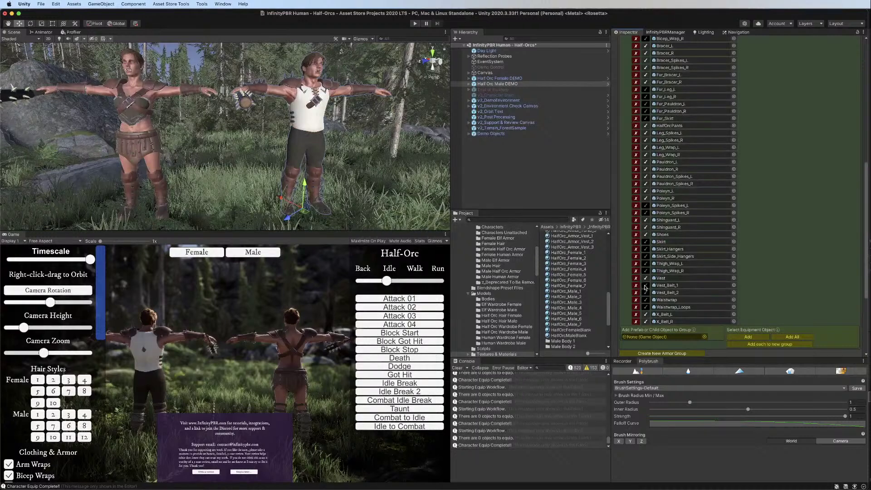
left_click(645, 285)
left_click(645, 293)
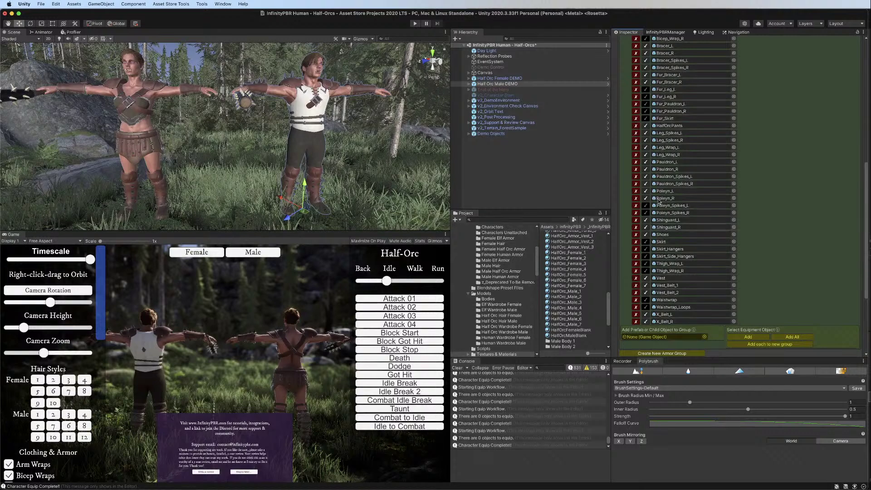
left_click(645, 322)
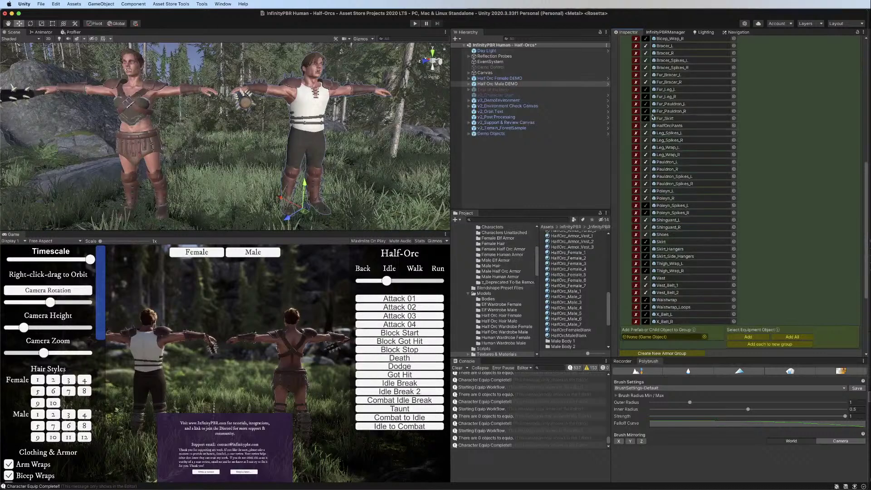
Turn off the left and right bracers, bracer spikes, fur bracers and arm wraps in the male's Armor 6 group
scroll(644, 90, "up", 3)
left_click(646, 94)
left_click(646, 101)
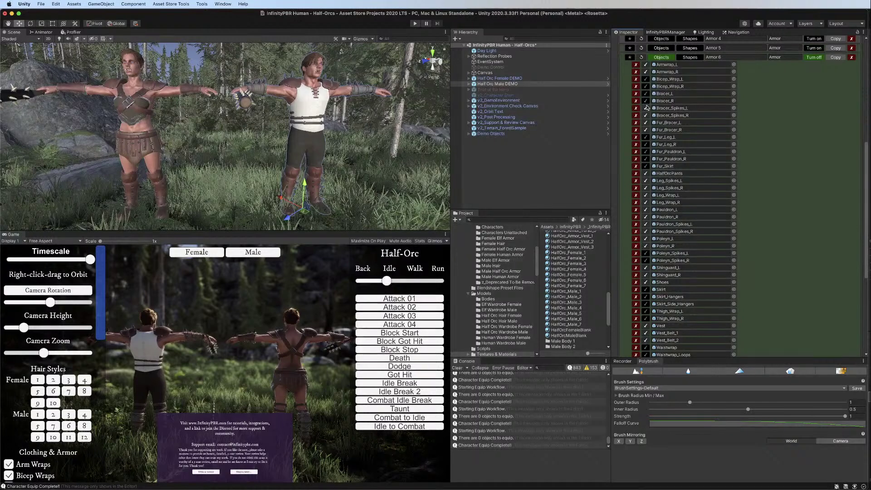
left_click(646, 108)
left_click(646, 114)
left_click(647, 122)
left_click(647, 130)
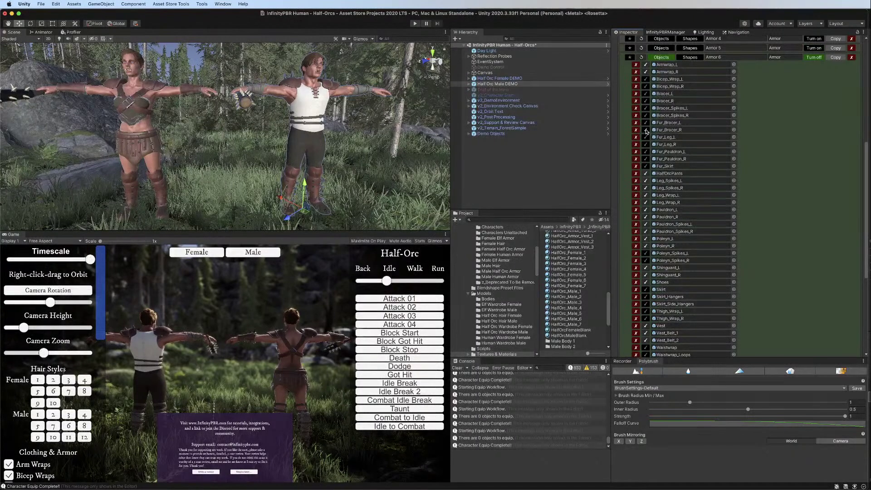
left_click(645, 72)
left_click(646, 65)
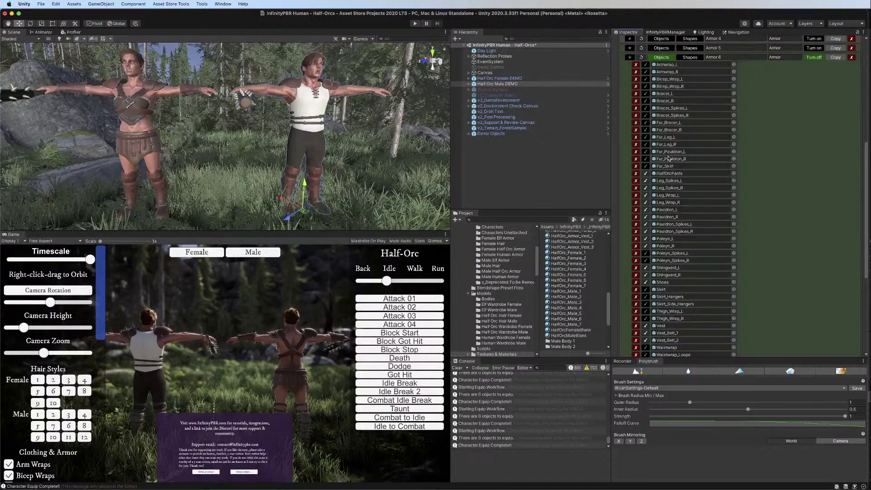
Turn on both Poleyn_Spikes in the male's Armor 6 group and collapse its object list
left_click(646, 261)
left_click(645, 254)
left_click(666, 59)
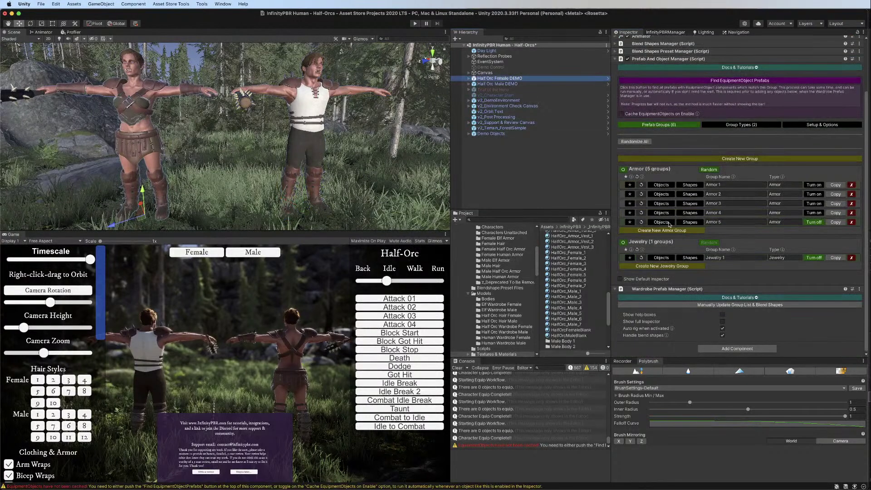
Duplicate the Armor 5 group of Half Orc Female DEMO and rename the copy Armor 6
left_click(835, 222)
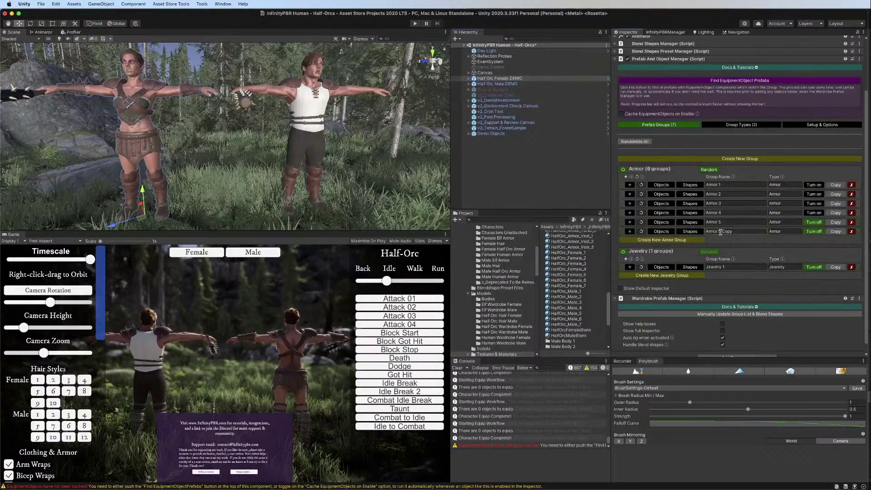
double_click(721, 231)
type("5")
Turn off ArmWraps, Bracers, BracerSpikes and FurArm in the female's Armor 6 group
left_click(661, 231)
scroll(669, 190, "down", 5)
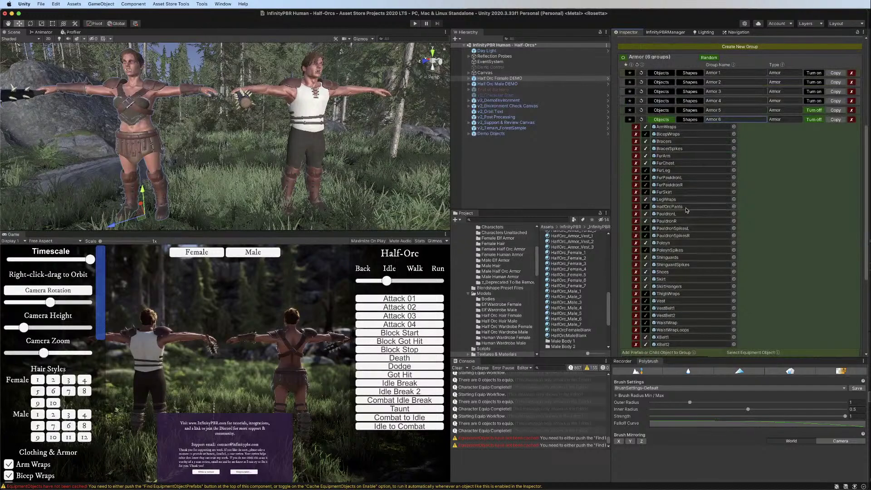
left_click(646, 127)
left_click(646, 141)
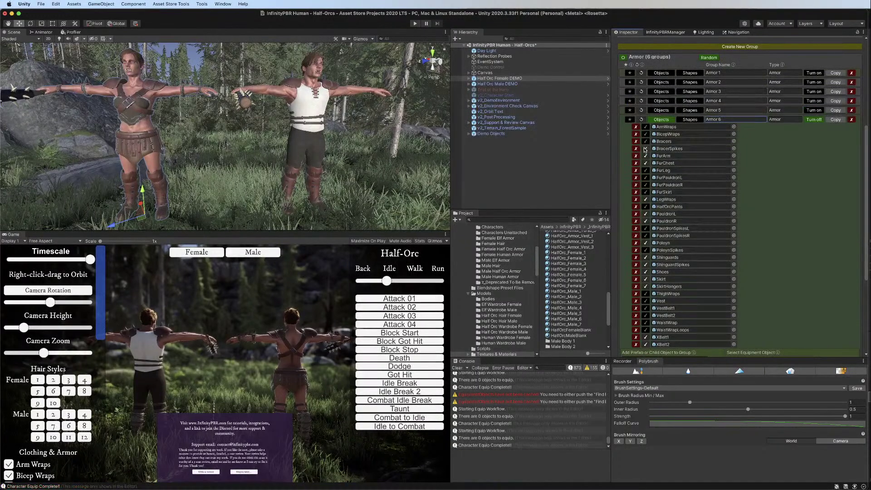
left_click(645, 148)
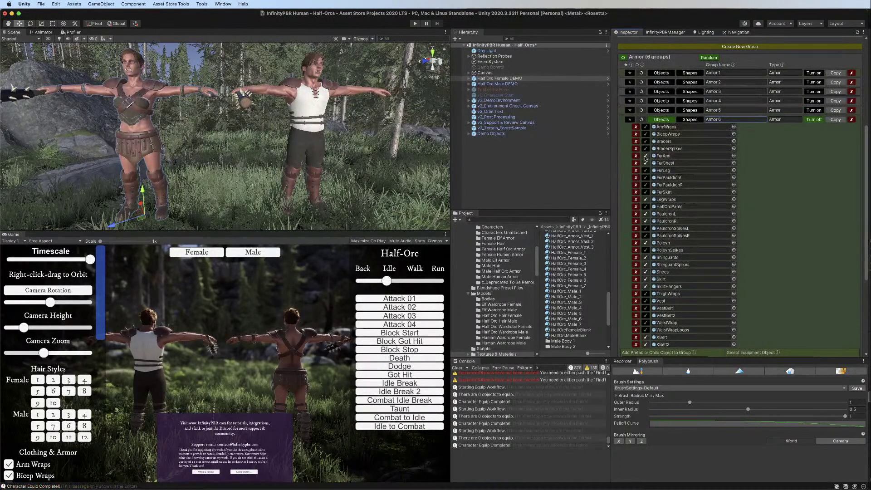
left_click(645, 156)
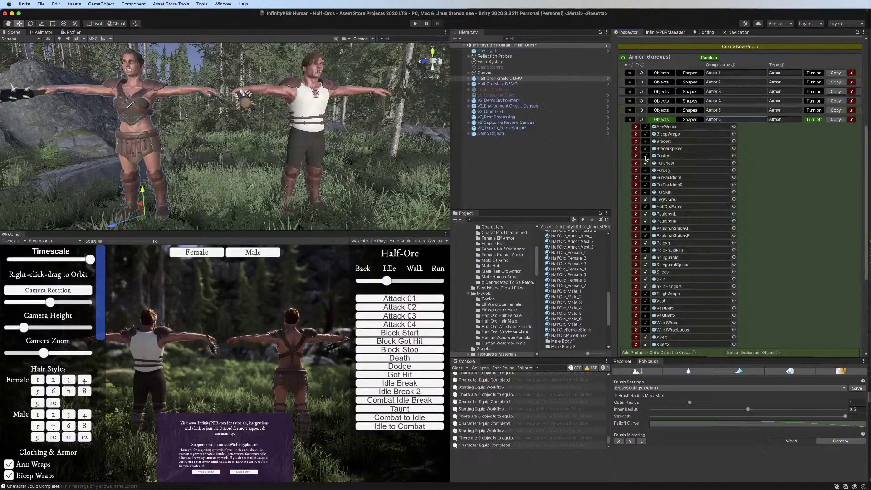
Turn on Vest and turn off FurChest, XBelt1 and XBelt2 in the female's Armor 6 group
scroll(648, 191, "down", 3)
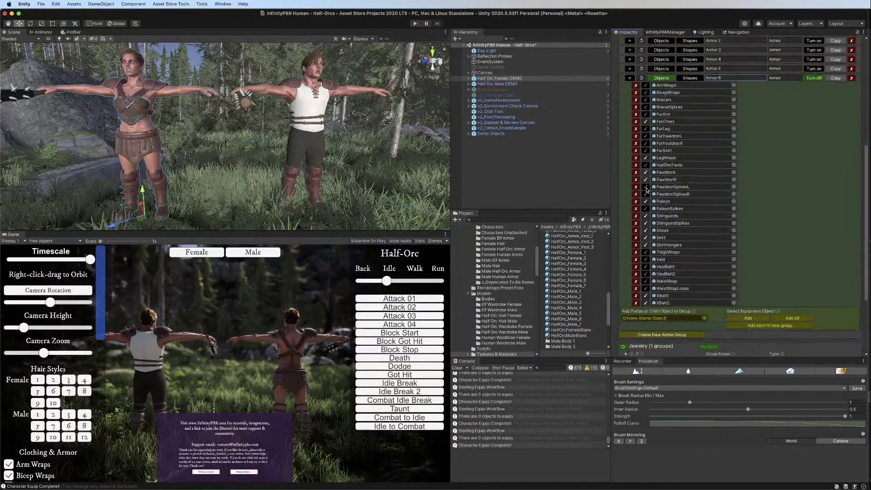
left_click(646, 255)
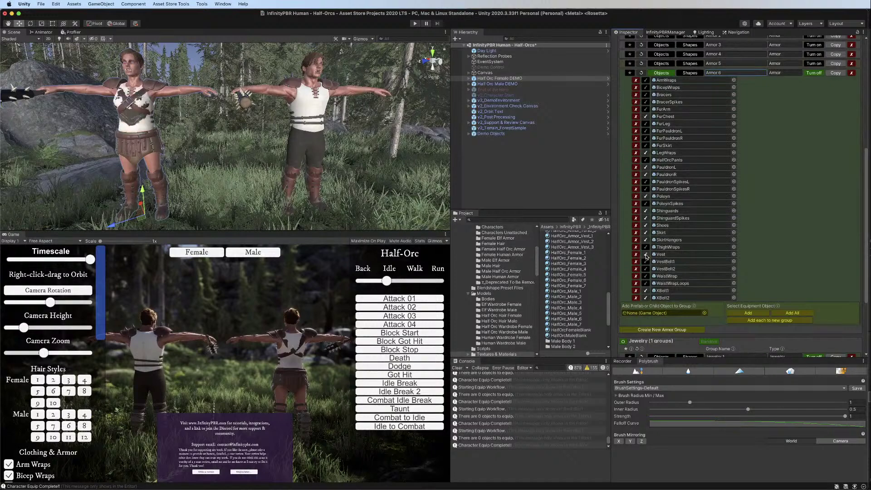
left_click(646, 116)
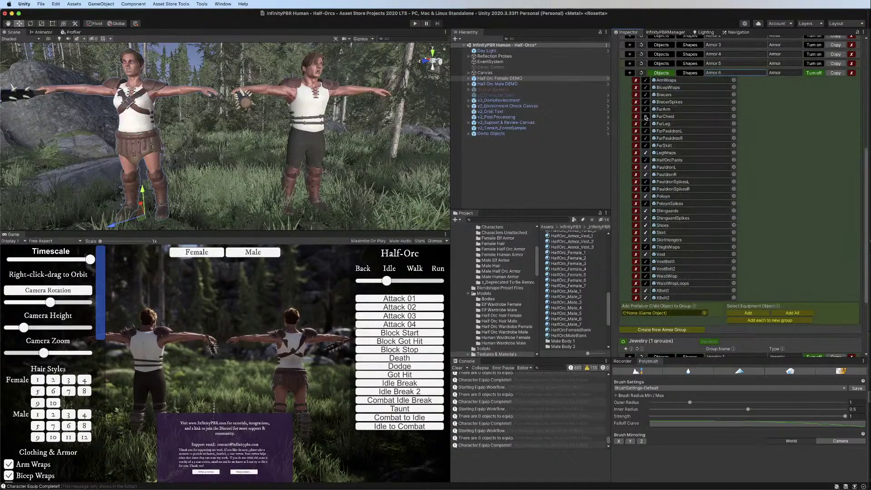
left_click(645, 291)
left_click(645, 298)
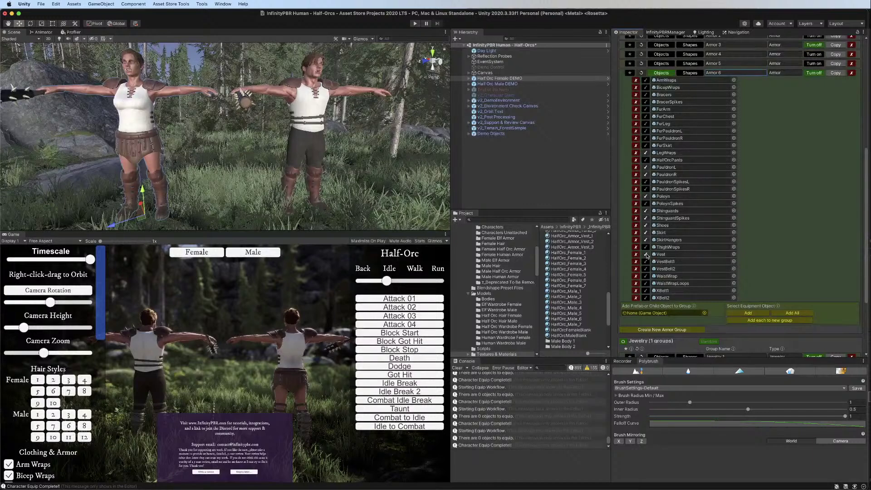
In the female's Armor 6 group, turn on HalfOrcPants and both vest belts, and turn off the skirt and its hangers
left_click(646, 160)
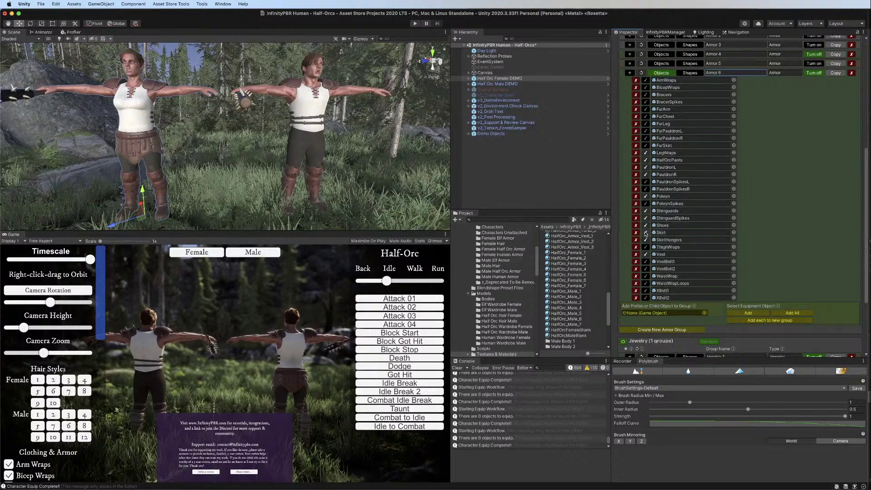
left_click(646, 233)
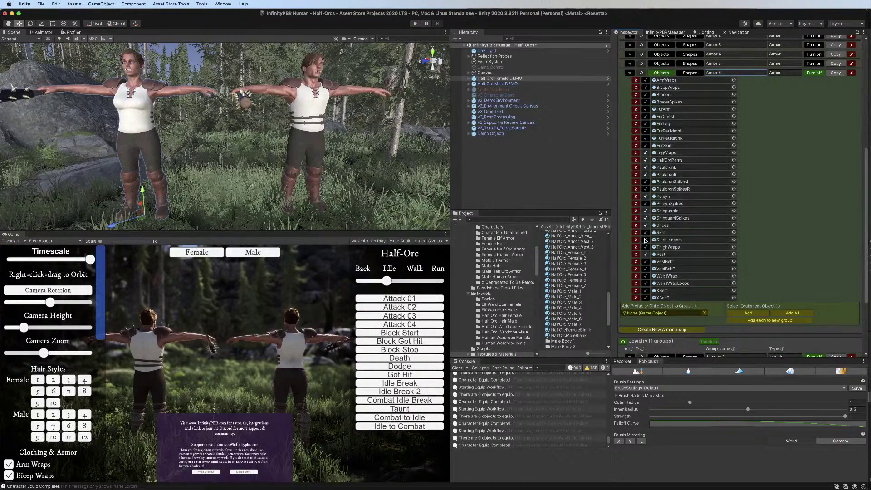
left_click(645, 269)
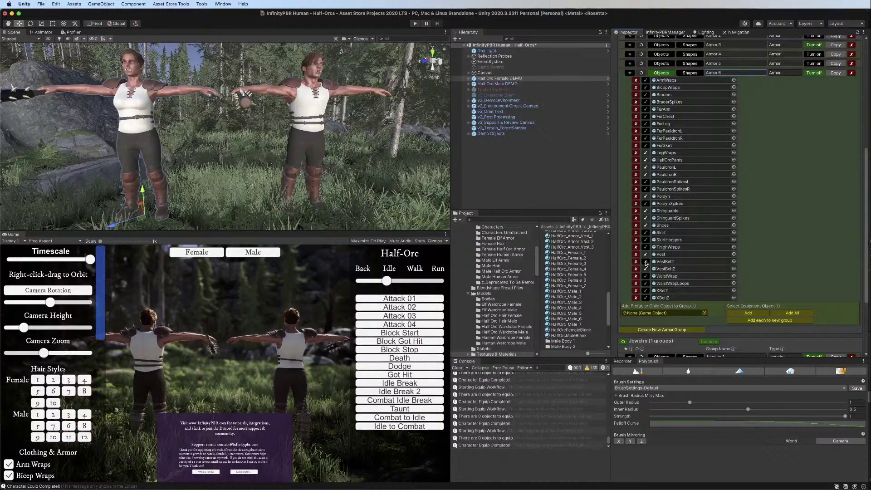
left_click(646, 262)
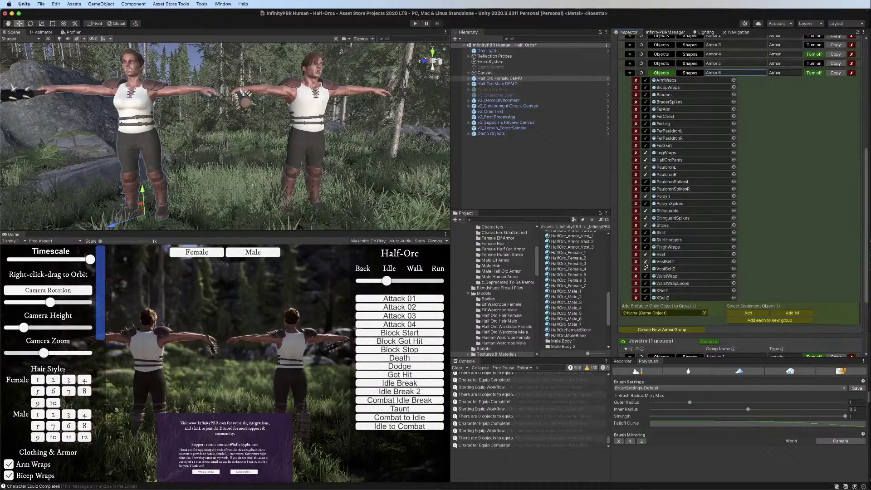
Turn on PoleynSpikes, PauldronSpikesR and PauldronSpikesL in the female's Armor 6 group
left_click(646, 204)
left_click(646, 189)
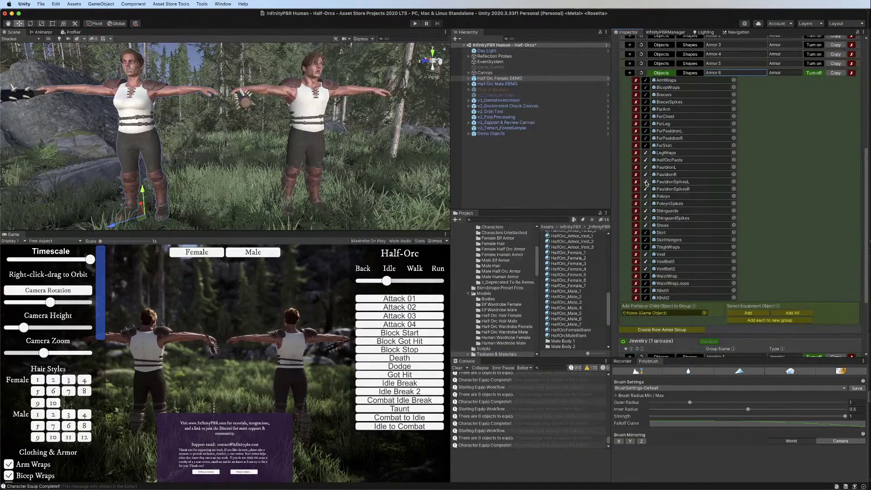
scroll(735, 177, "up", 5)
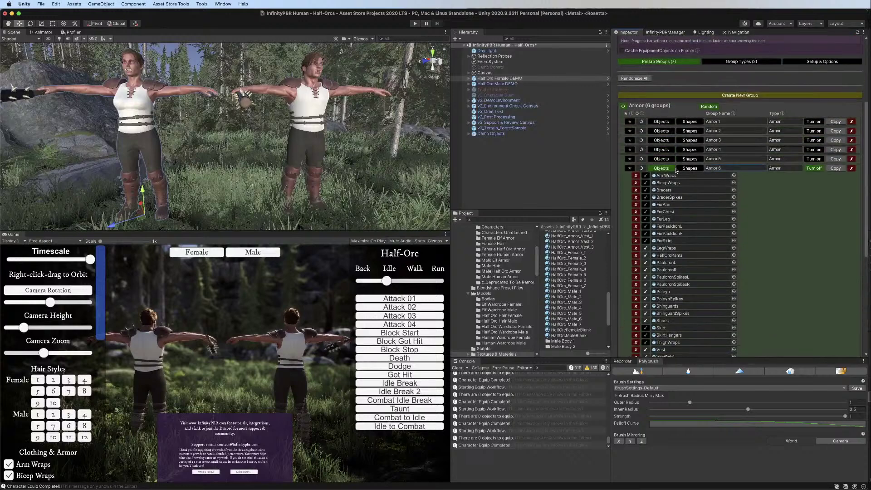
Duplicate the female's Armor 6 group, turning on FurChest and turning off Vest and its belts in the copy
left_click(835, 168)
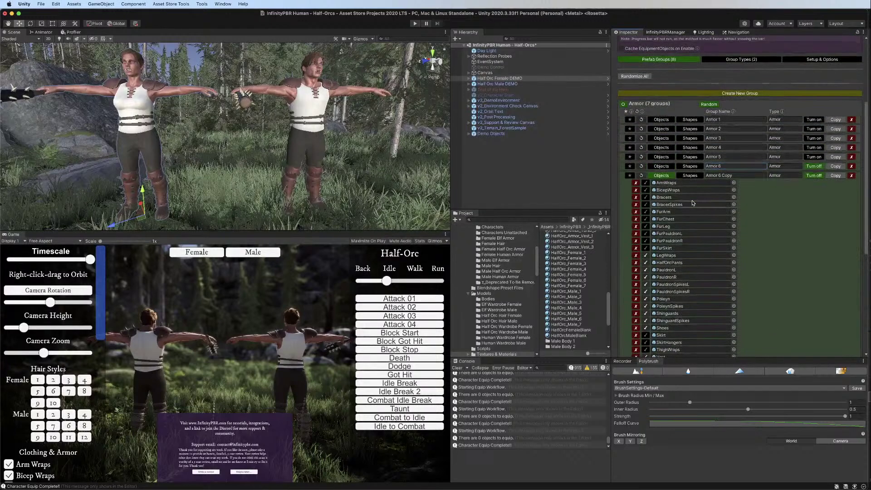
scroll(693, 203, "down", 5)
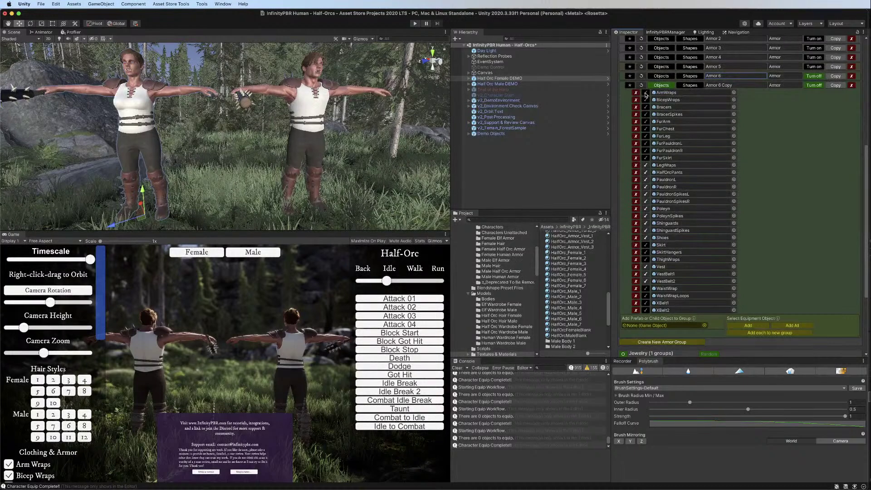
left_click(646, 129)
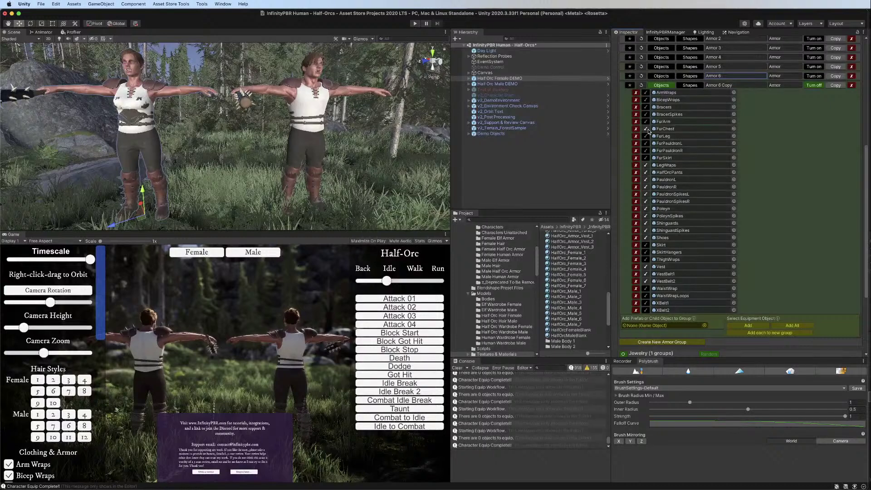
left_click(646, 268)
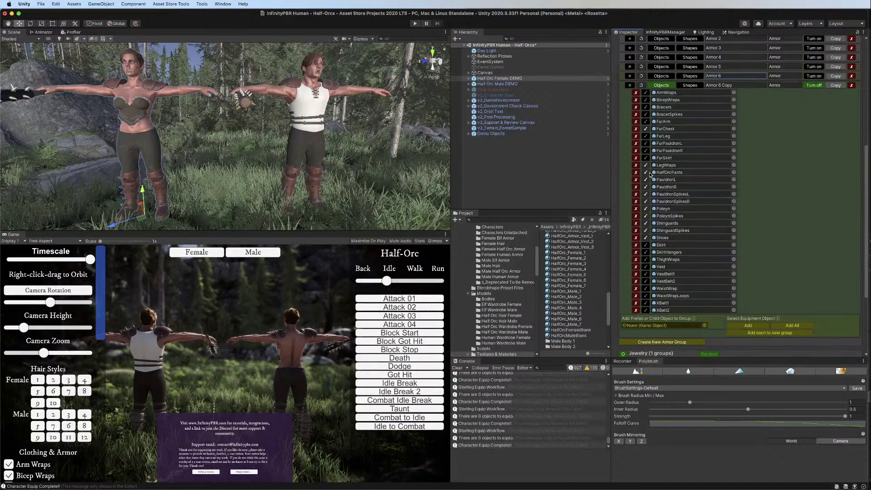
Turn on XBelt1, XBelt2, WaistWrap and WaistWrapLoops in the female's copied armor group
left_click(645, 310)
left_click(645, 304)
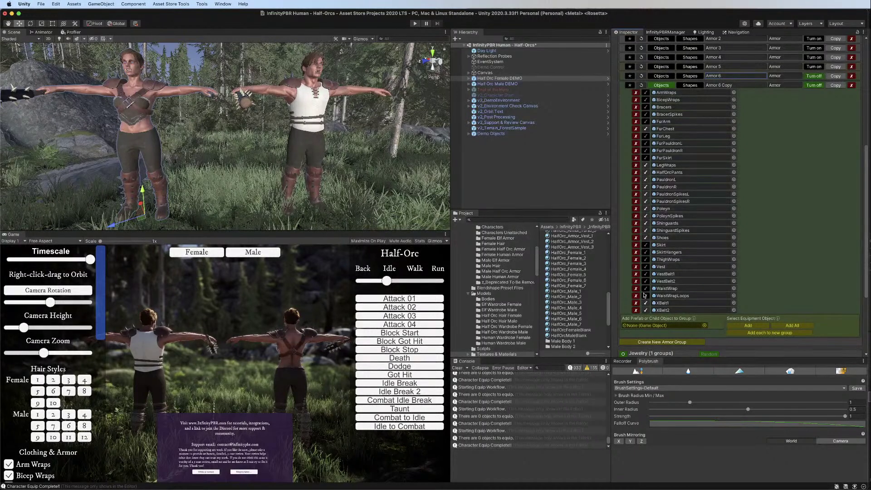
left_click(645, 296)
left_click(647, 287)
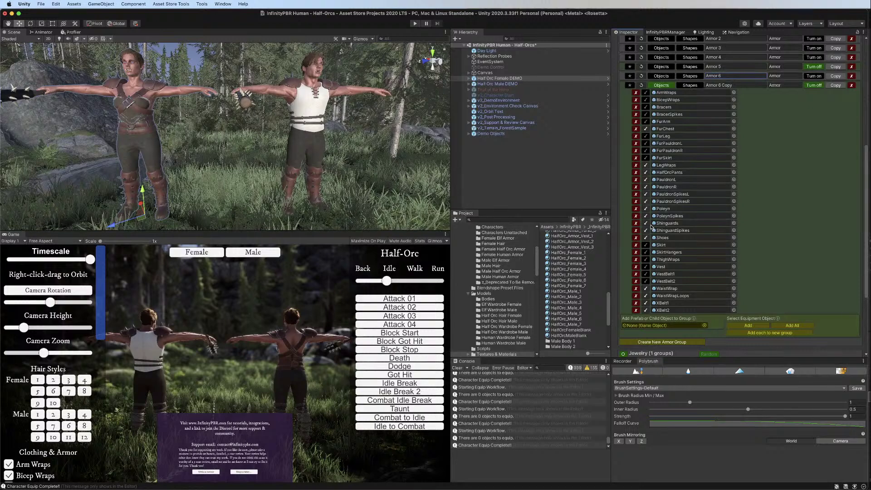
Turn on FurLeg, both fur pauldrons, the arm pieces and ThighWraps in the female's copied armor group
left_click(646, 137)
left_click(645, 144)
left_click(646, 151)
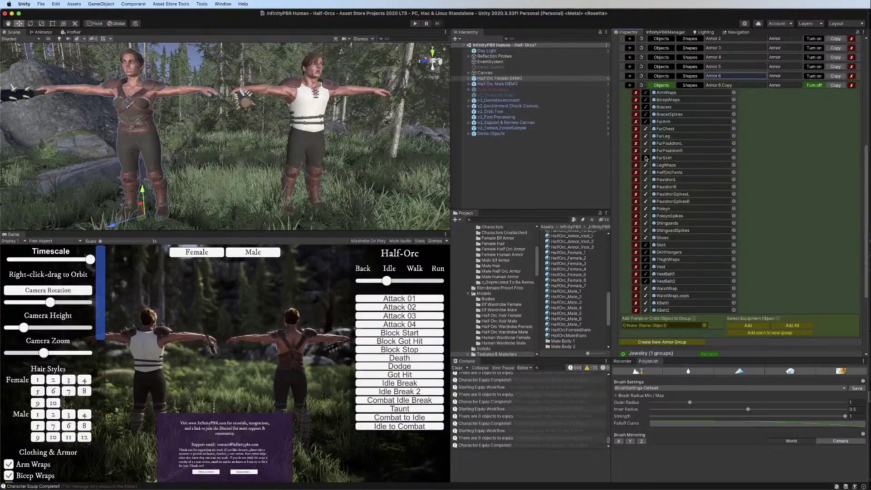
left_click(646, 114)
left_click(646, 93)
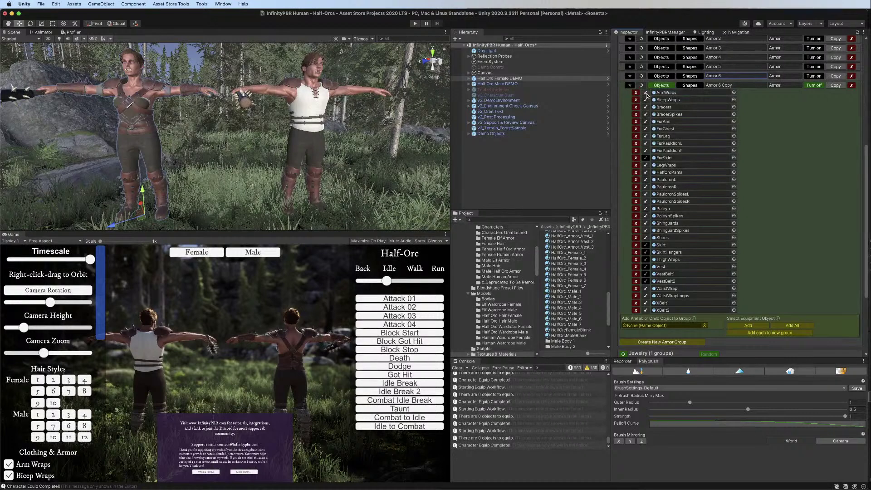
left_click(646, 259)
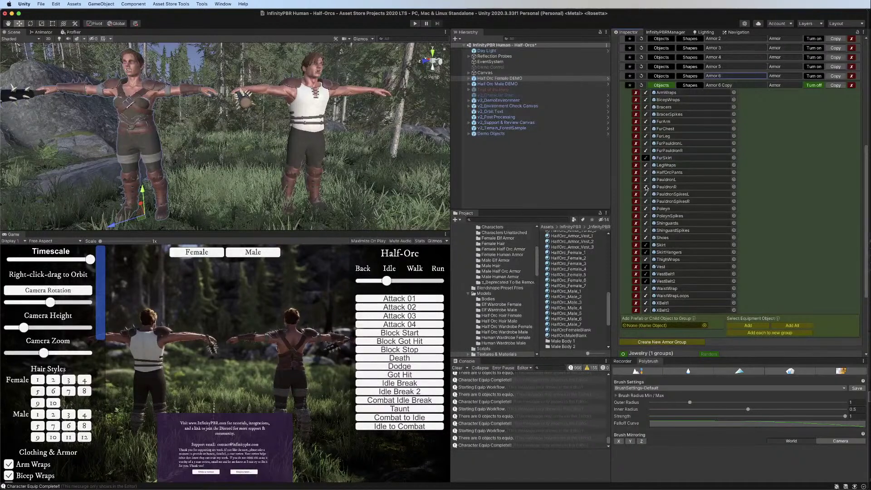
Preview the female's Armor 1 group for comparison, and switch back to the copied armor group
scroll(646, 161, "down", 5)
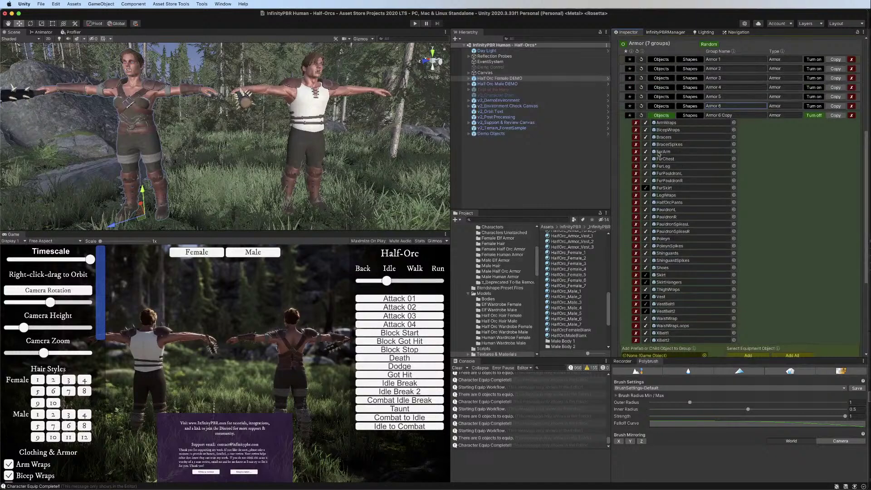
left_click(813, 61)
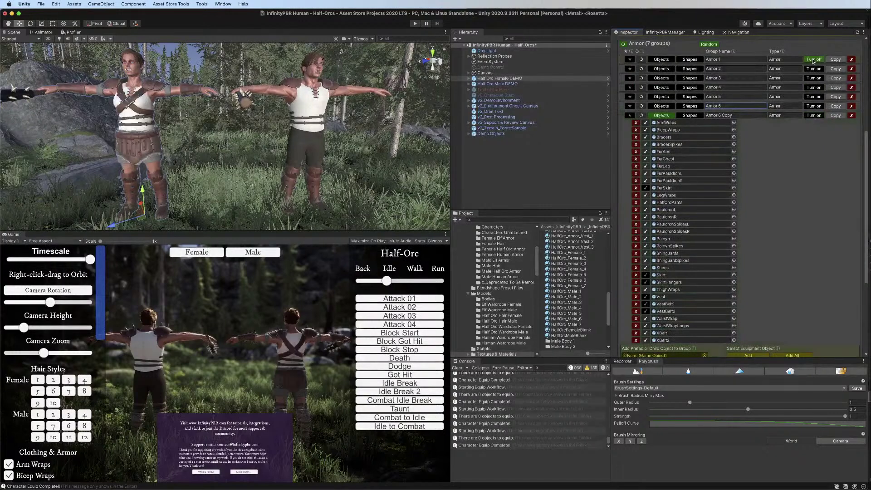
left_click(816, 116)
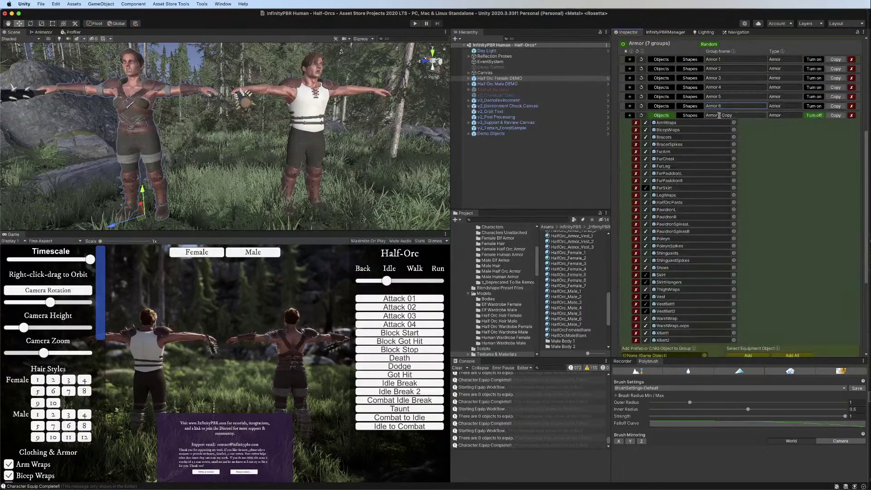
Collapse the objects of the female's copied armor group and rename the group as Armor 7
left_click(661, 117)
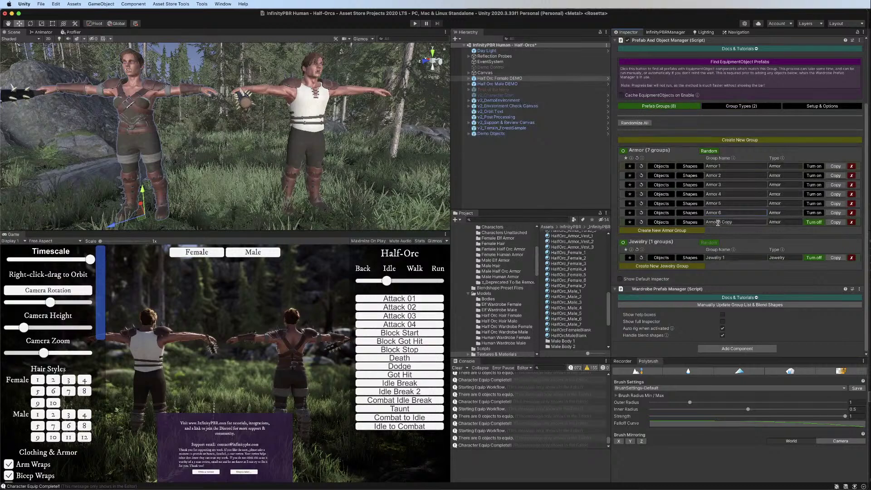
left_click_drag(736, 223, 719, 222)
key("BackSpace")
Duplicate the Armor 6 group on Half Orc Male DEMO and rename the copy as Armor 7
left_click(521, 78)
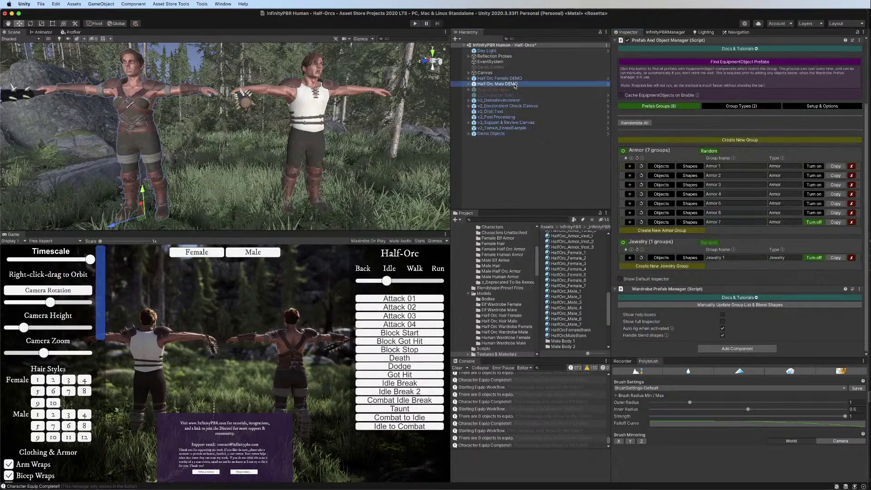
left_click(835, 222)
left_click_drag(719, 231, 792, 239)
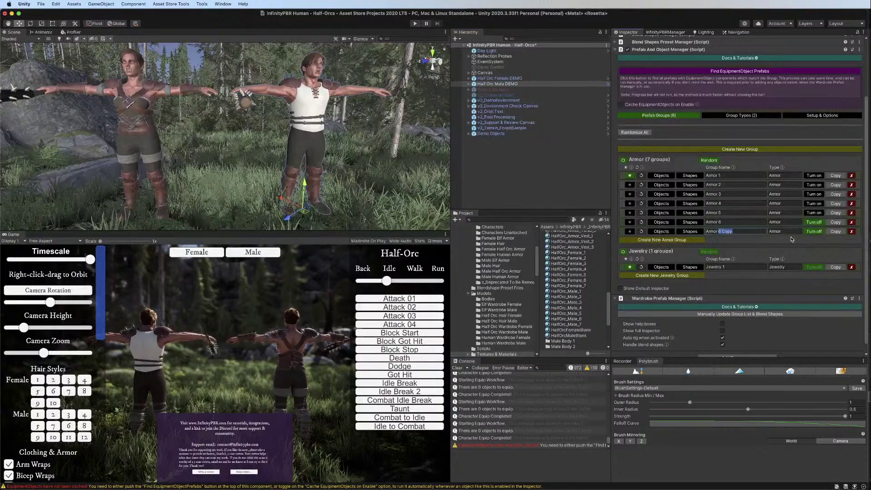
type("7")
Turn on the left and right arm wraps and bicep wraps in the male's Armor 7 group
left_click(655, 232)
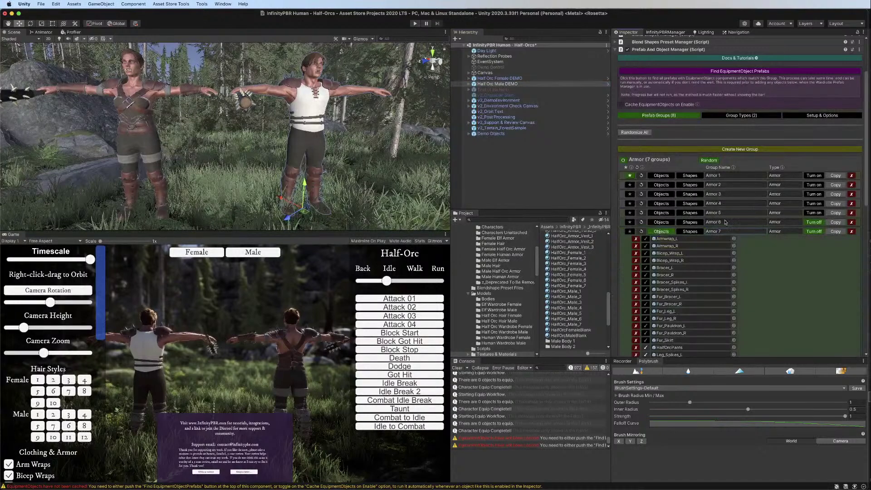
scroll(646, 181, "down", 5)
left_click(644, 144)
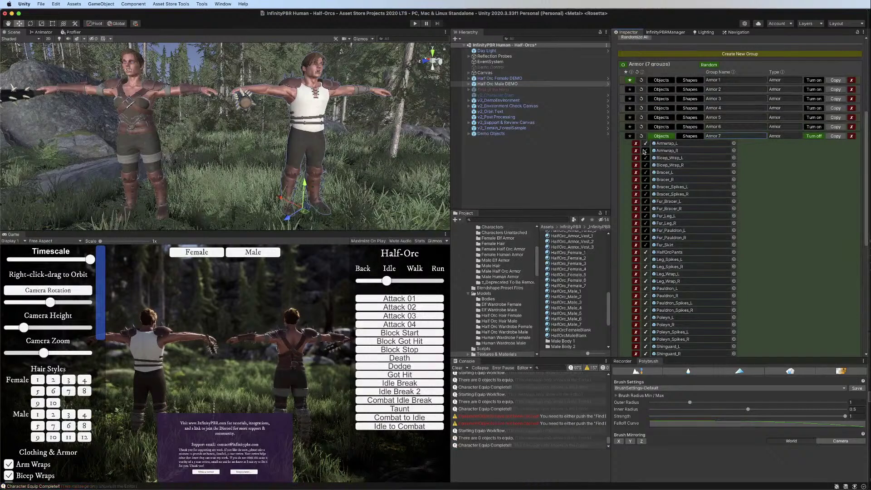
left_click(645, 151)
left_click(645, 158)
left_click(645, 165)
Turn on both bracers, both bracer spikes and both fur bracers in the male's Armor 7 group
left_click(646, 173)
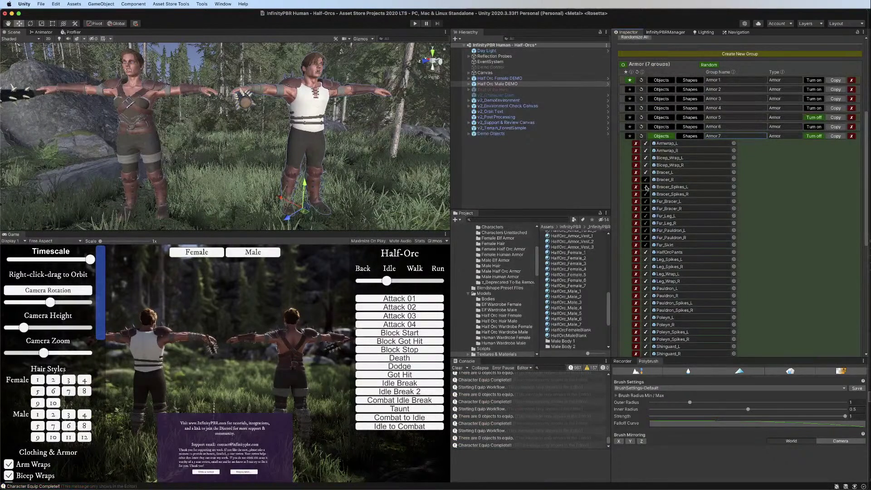
left_click(646, 181)
left_click(646, 187)
left_click(645, 195)
left_click(645, 202)
left_click(645, 210)
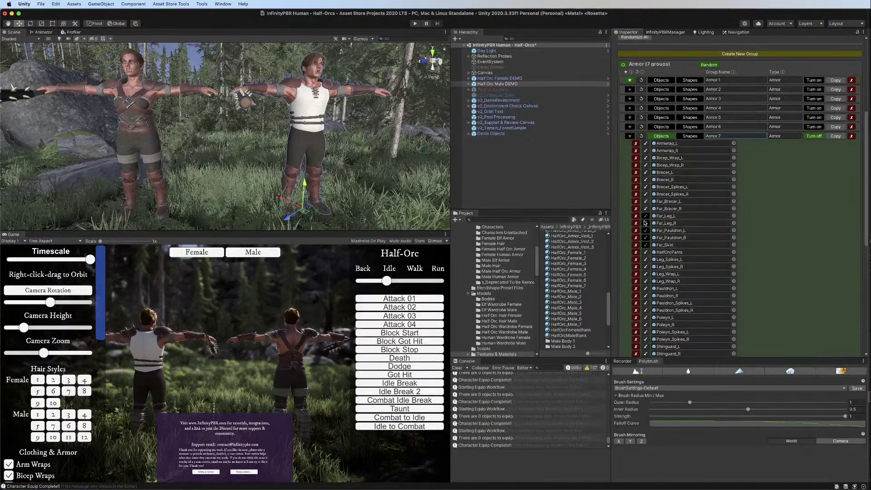
Turn on the left and right fur leg pieces and fur pauldrons in the male's Armor 7 group
left_click(645, 217)
left_click(645, 224)
left_click(647, 231)
left_click(647, 239)
Turn off Vest, Vest_Belt_1 and Vest_Belt_2 in the male's Armor 7 group
scroll(647, 259, "down", 5)
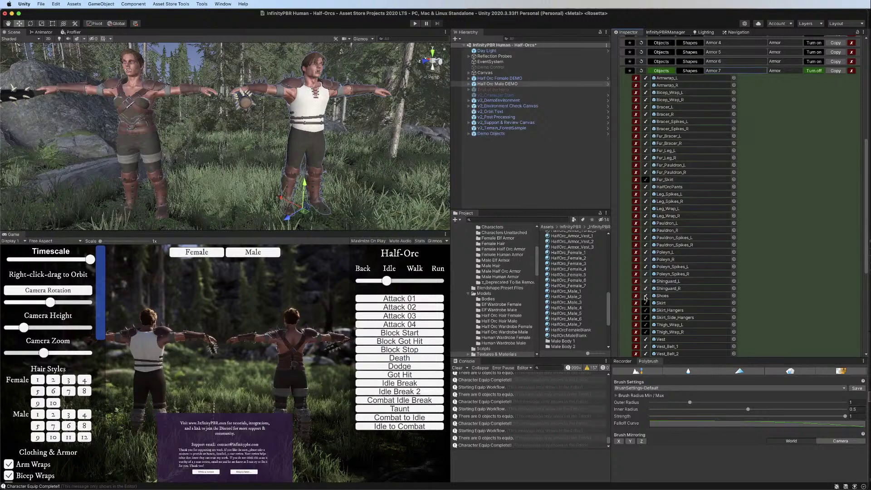
scroll(649, 290, "down", 6)
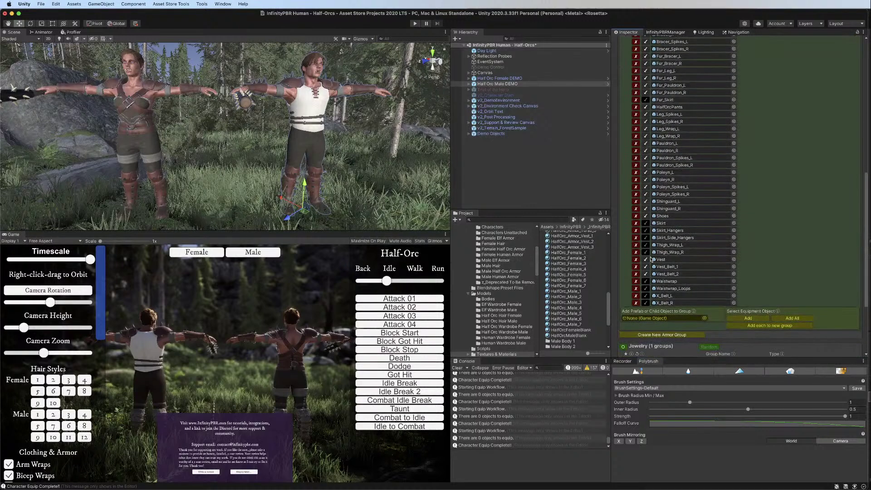
left_click(645, 259)
left_click(645, 275)
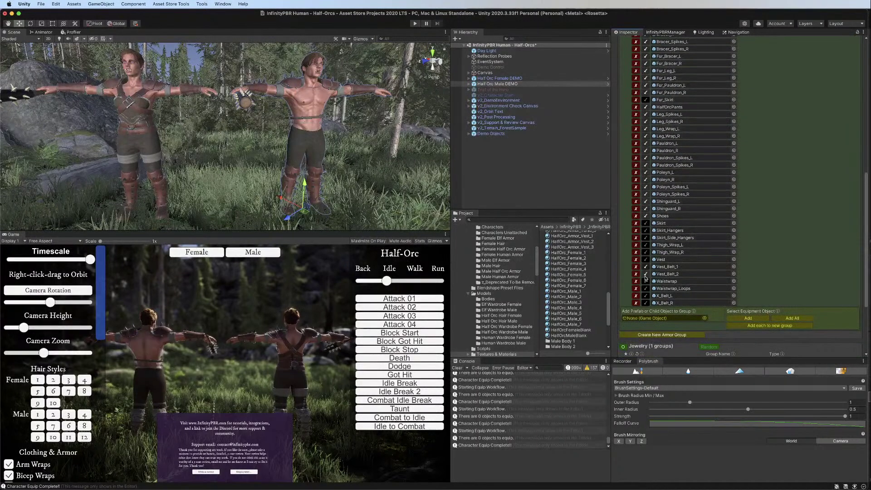
left_click(646, 266)
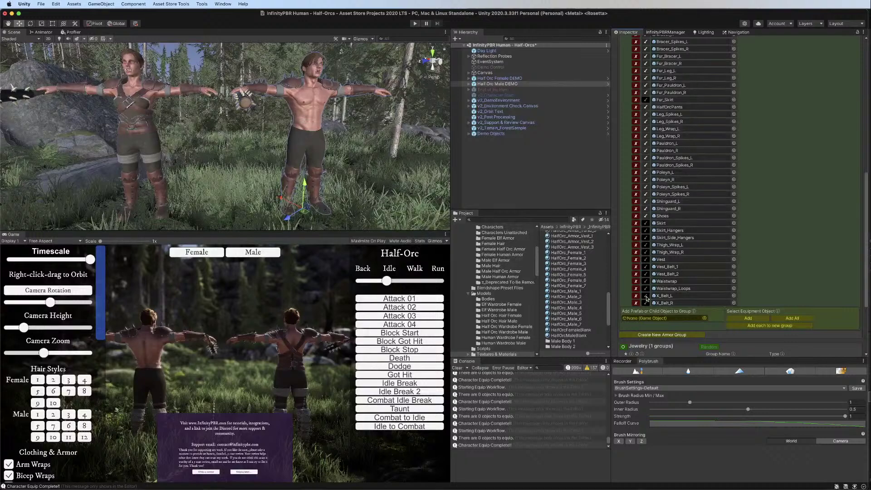
Turn on X_Belt_L, X_Belt_R, Waistwrap and Waistwrap_Loops in the male's Armor 7 group
left_click(646, 297)
left_click(646, 303)
left_click(646, 288)
left_click(646, 281)
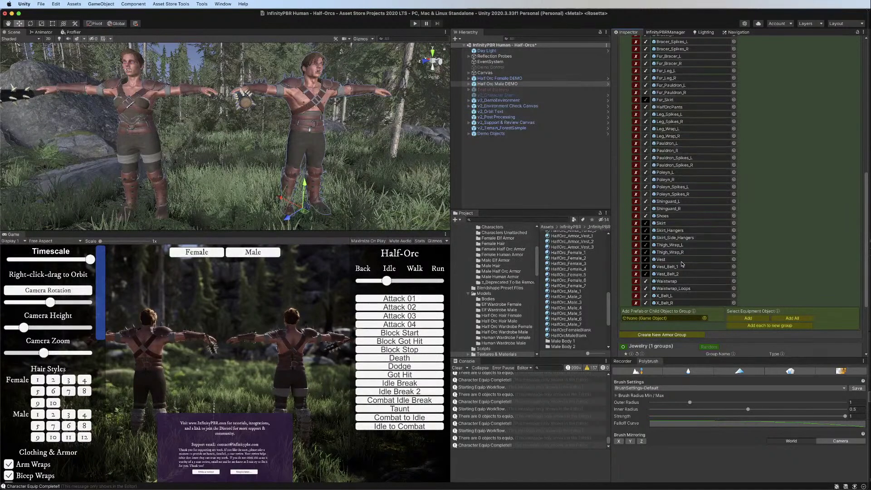
Apply all overrides of the male and female half-orc demo characters to their prefabs
scroll(651, 188, "up", 10)
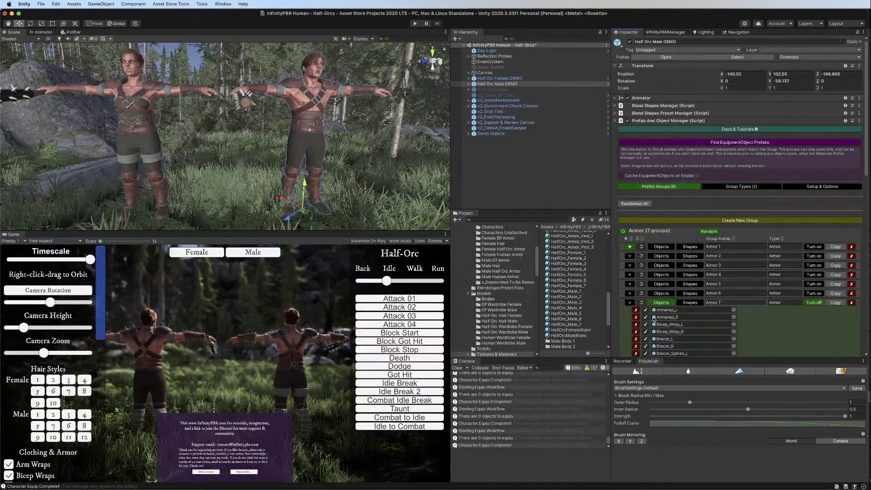
left_click(660, 303)
left_click(816, 57)
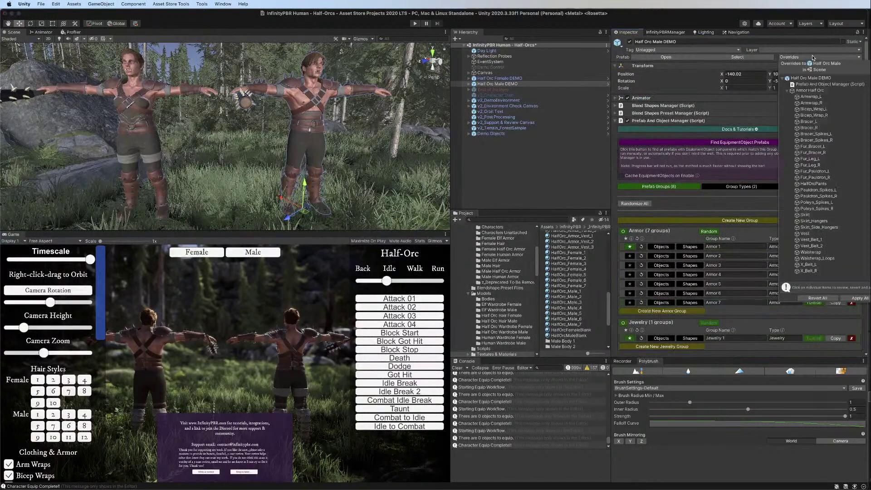
left_click(499, 79)
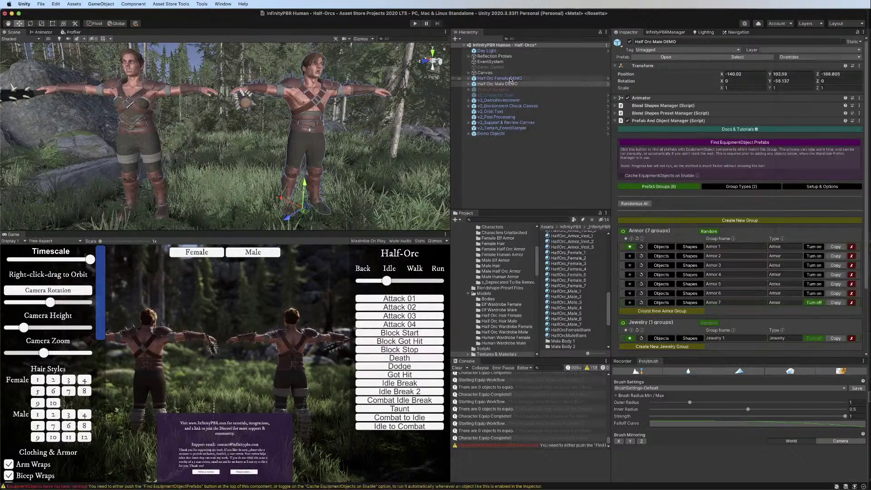
left_click(785, 56)
left_click(854, 293)
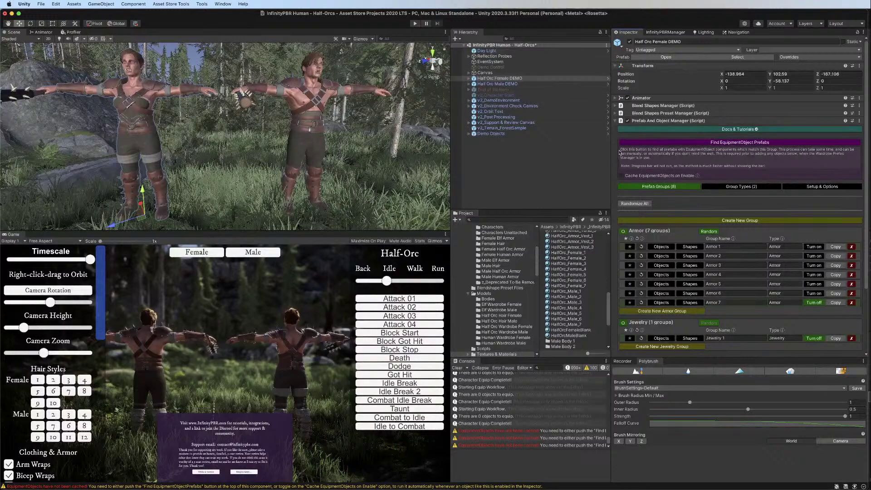
Check the female's Blend Shapes Manager setup options and add two preset groups in the Blend Shapes Preset Manager
left_click(616, 113)
left_click(615, 105)
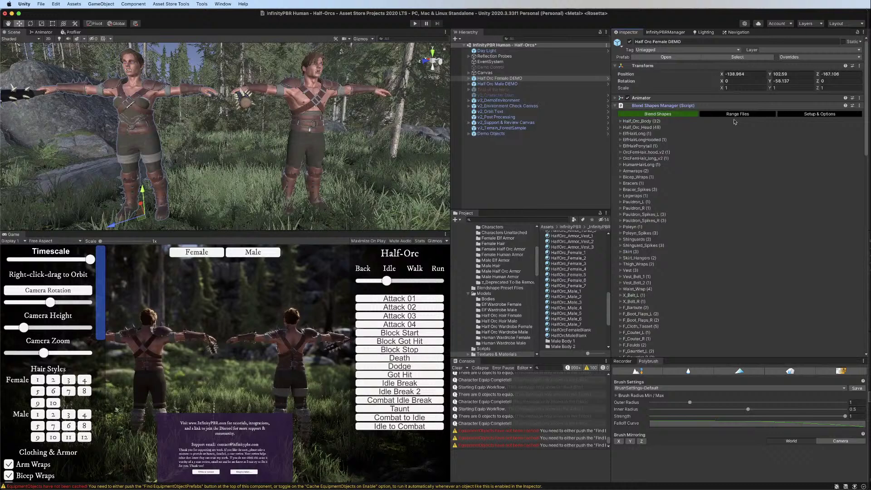
left_click(828, 114)
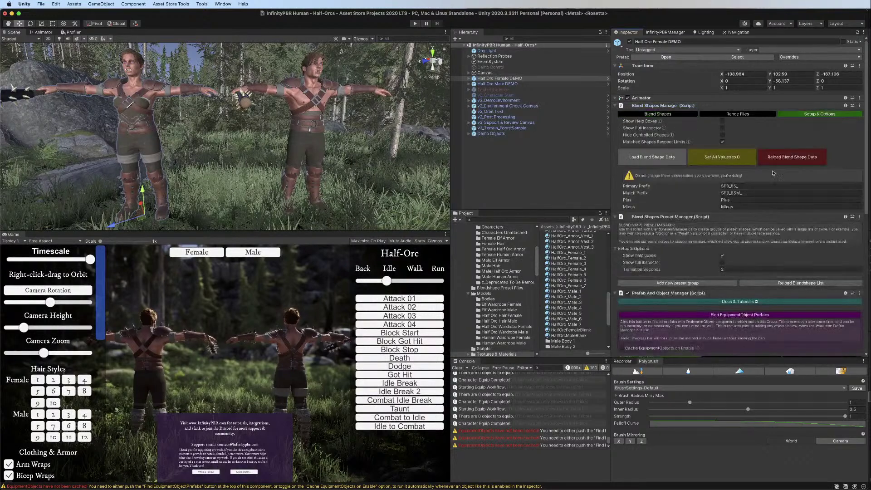
left_click(616, 106)
left_click(696, 179)
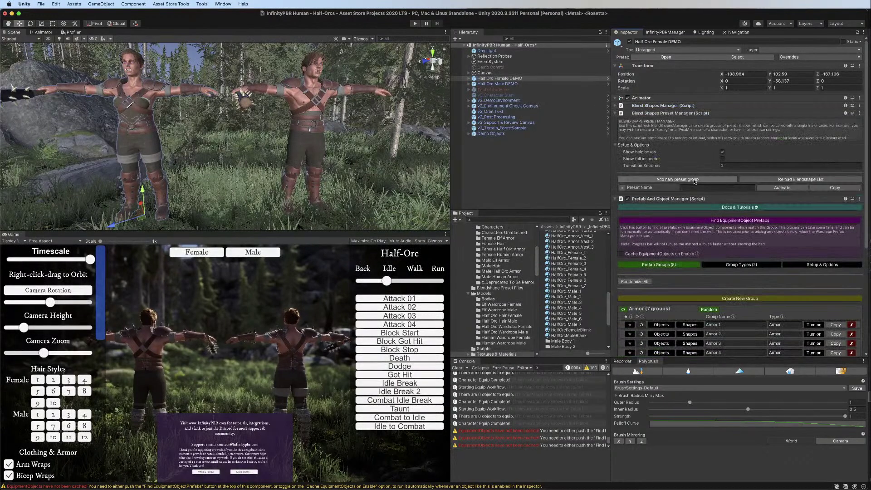
left_click(695, 179)
Name the female's two blend shape presets Reset and Random, and save the scene
left_click(693, 188)
type("Reset")
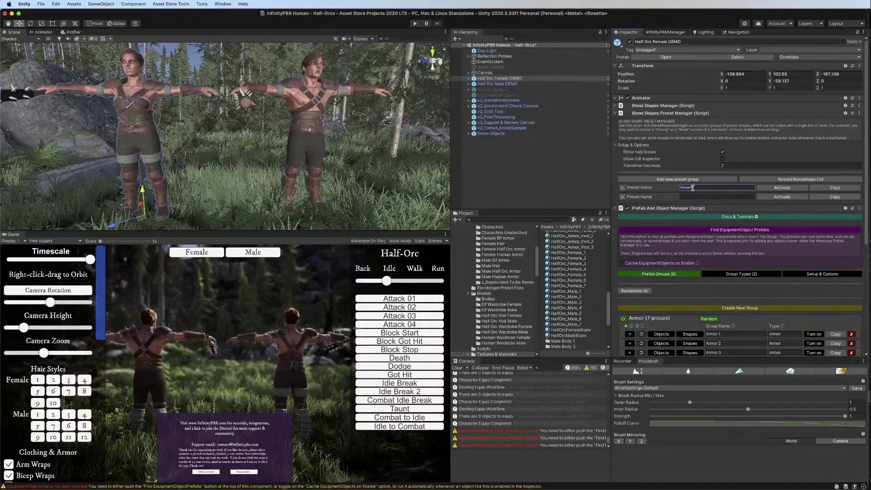
left_click(701, 197)
type("Re")
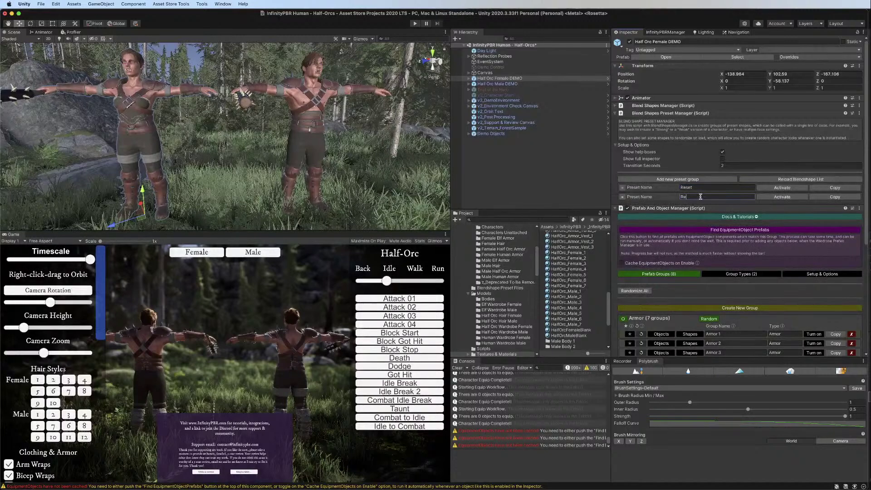
type("ndom")
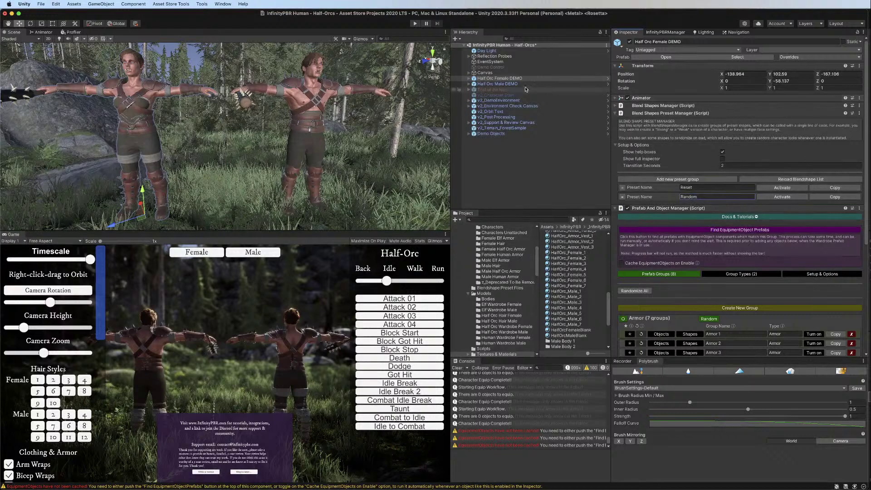
key("super+s")
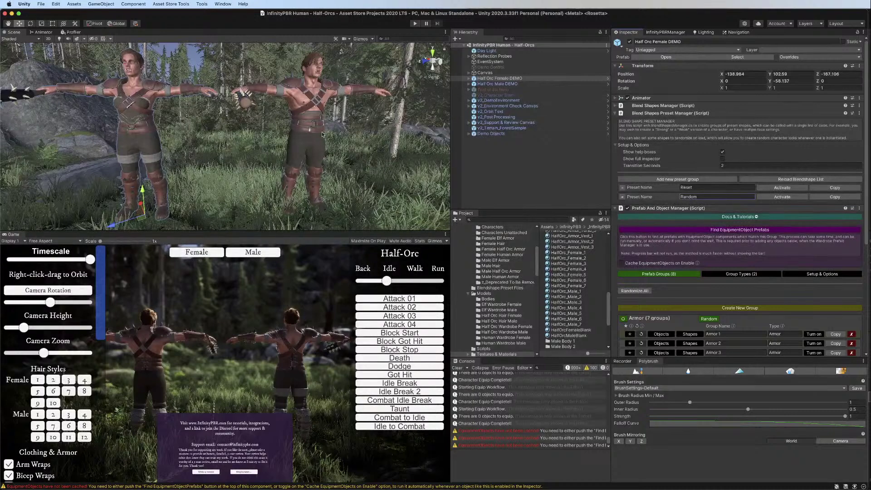
Look through the Canvas's child objects in the Hierarchy, including those under Textures & Objects
left_click(490, 74)
left_click(469, 73)
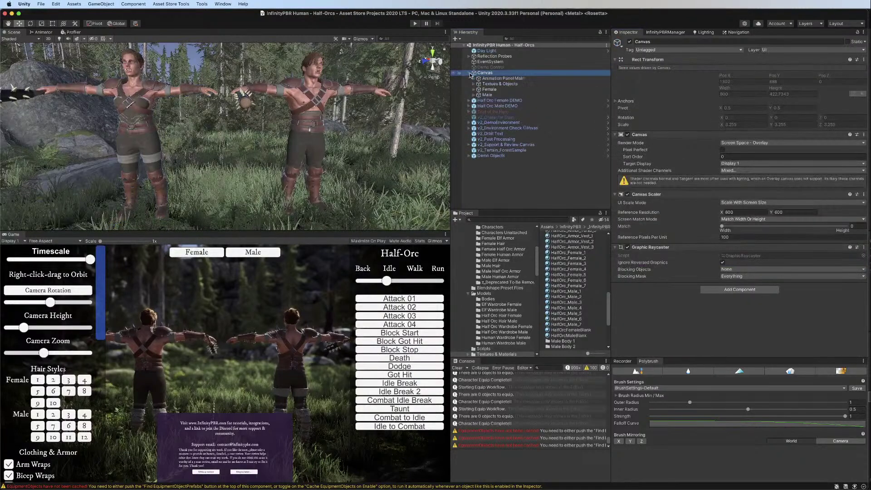
left_click(474, 84)
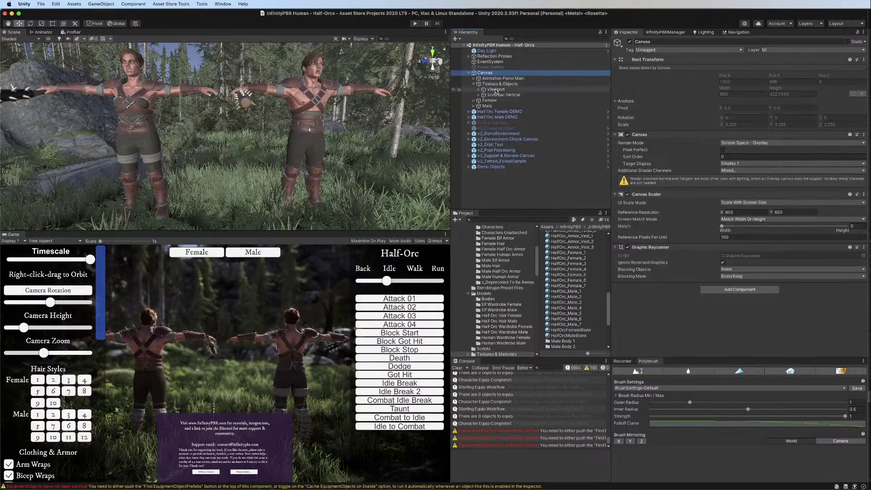
left_click(474, 84)
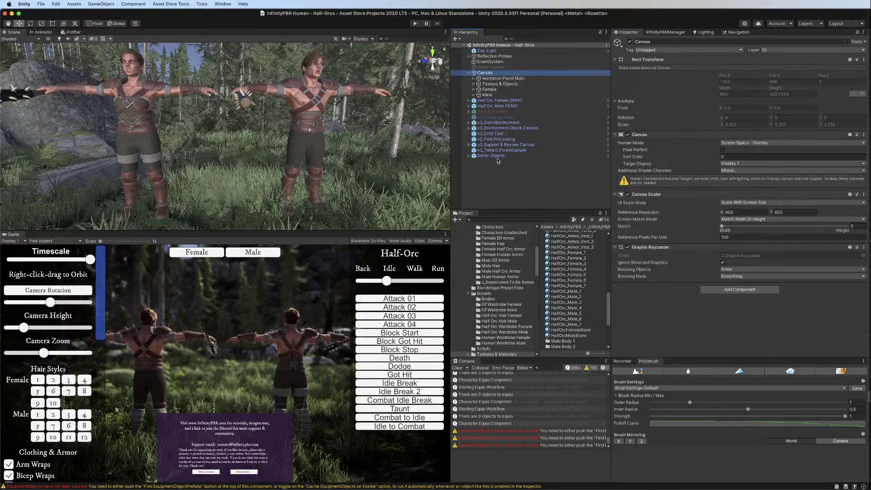
Collapse the expanded script components of the male half-orc demo character
left_click(497, 106)
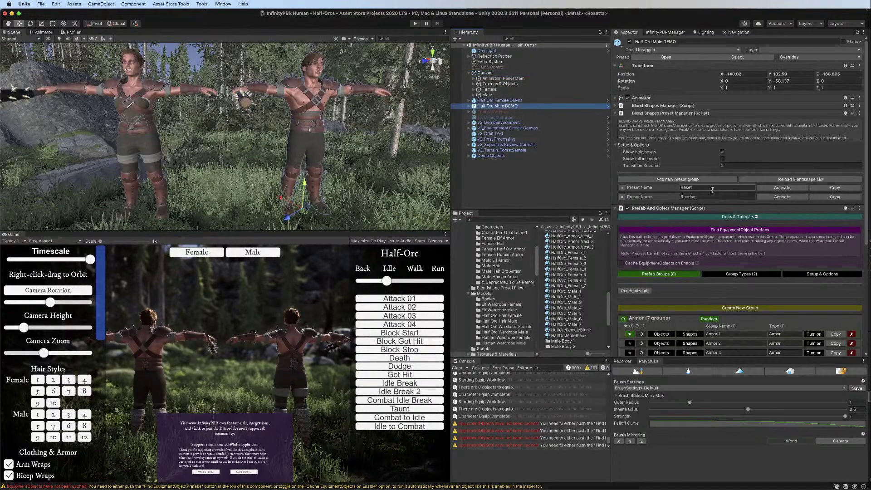
left_click(616, 113)
left_click(616, 121)
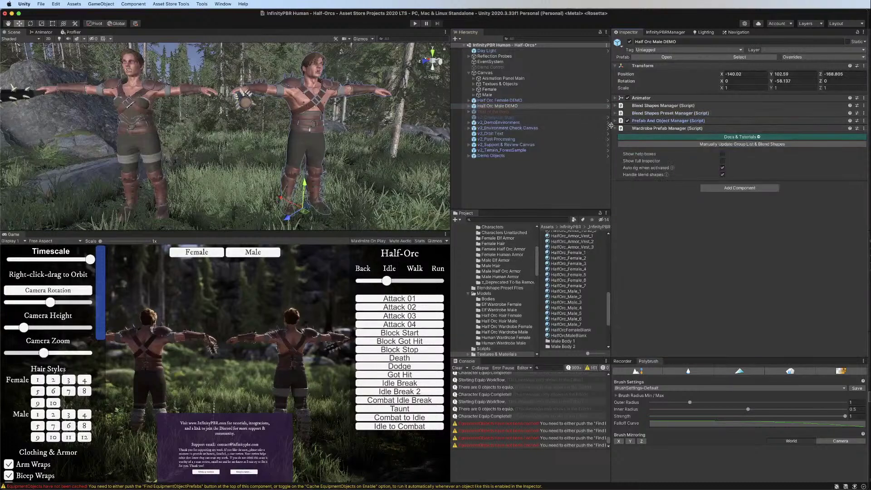
Create a C# script named HalfOrcDemo in the Scripts folder of InfinityPBR Human - Half-Orcs
scroll(505, 285, "up", 5)
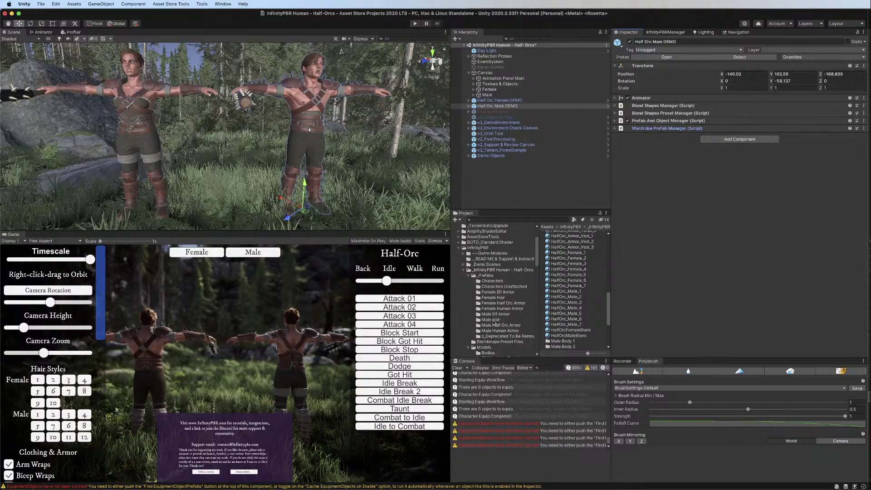
left_click(468, 276)
left_click(468, 286)
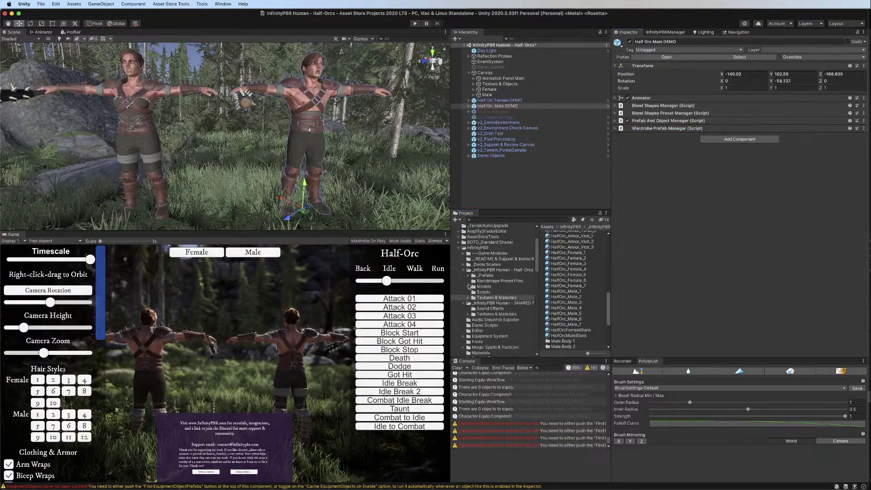
left_click(483, 292)
right_click(559, 272)
mouse_move(589, 275)
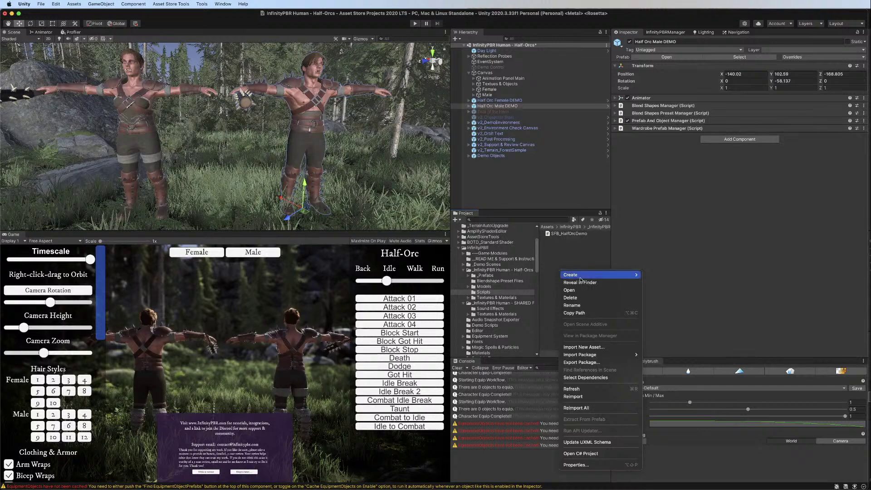
left_click(649, 176)
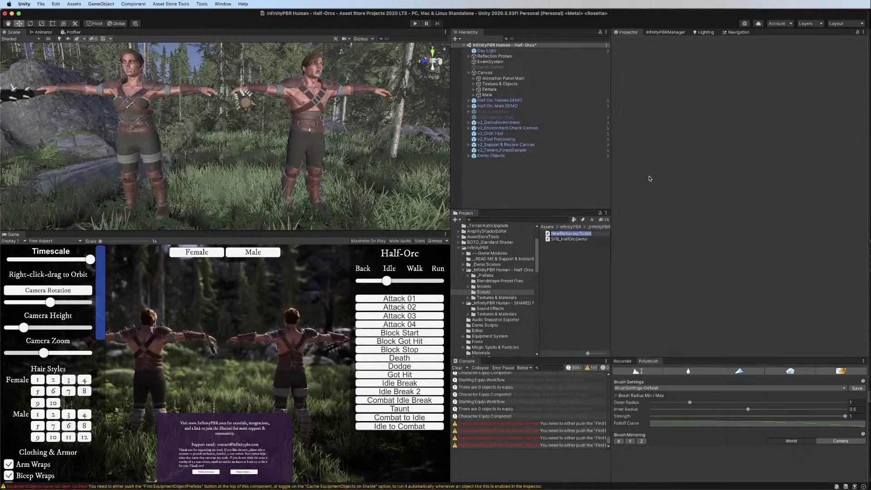
type("D")
type("HalfOrcDe")
type("m")
type("o")
key("Return")
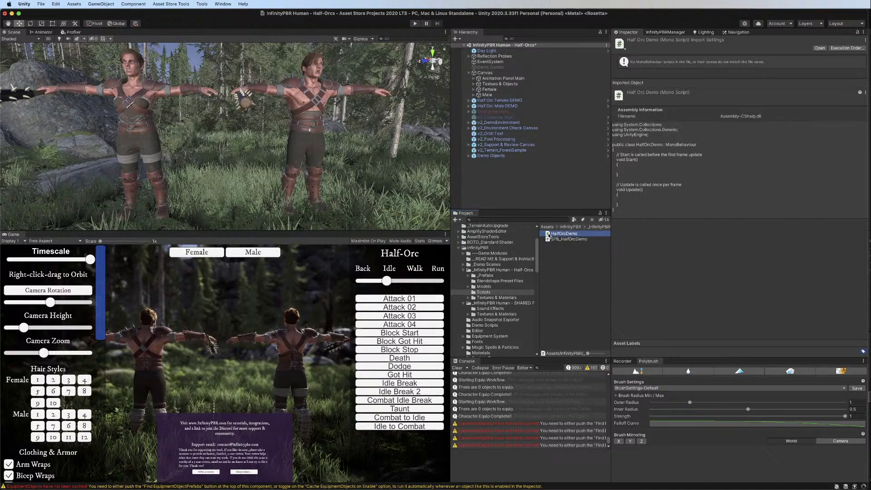
Open HalfOrcDemo in Rider and replace its entire contents with the code from SerpentWarriorDemo.cs
double_click(548, 234)
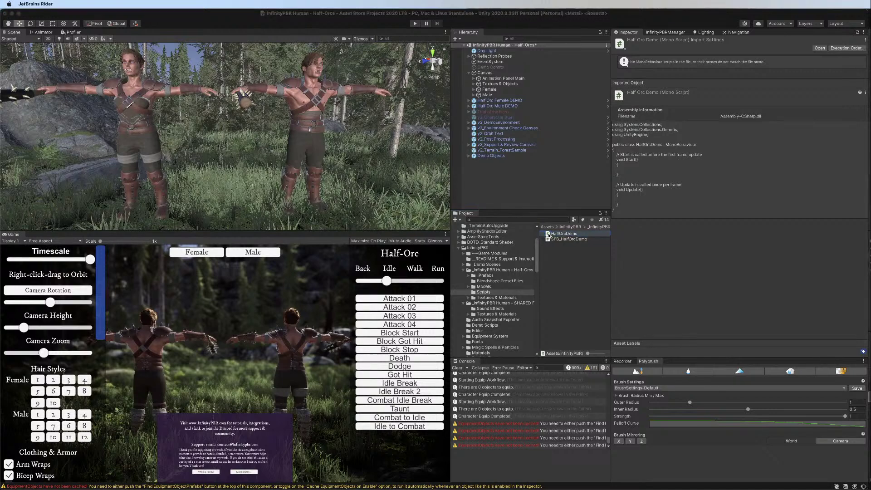
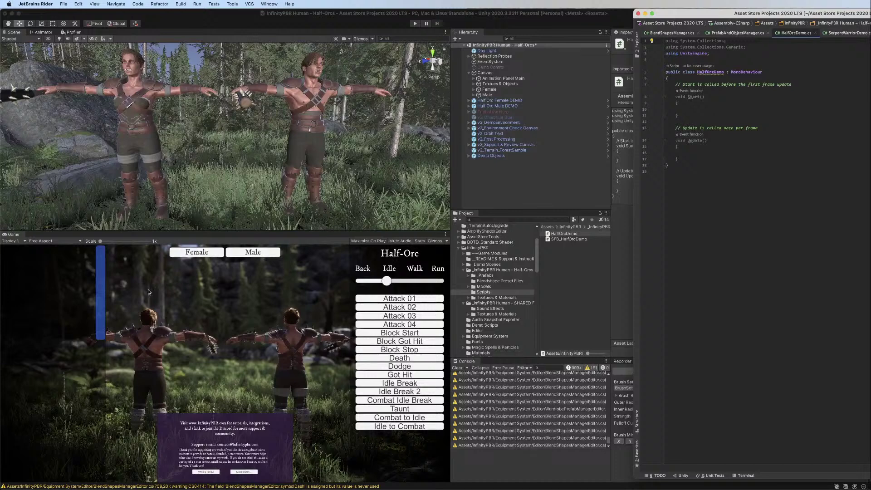
left_click_drag(749, 15, 205, 16)
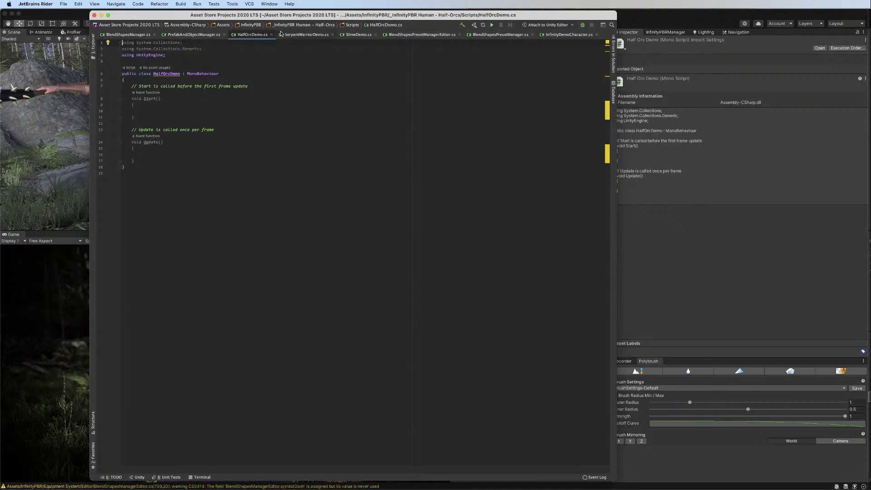
left_click(303, 34)
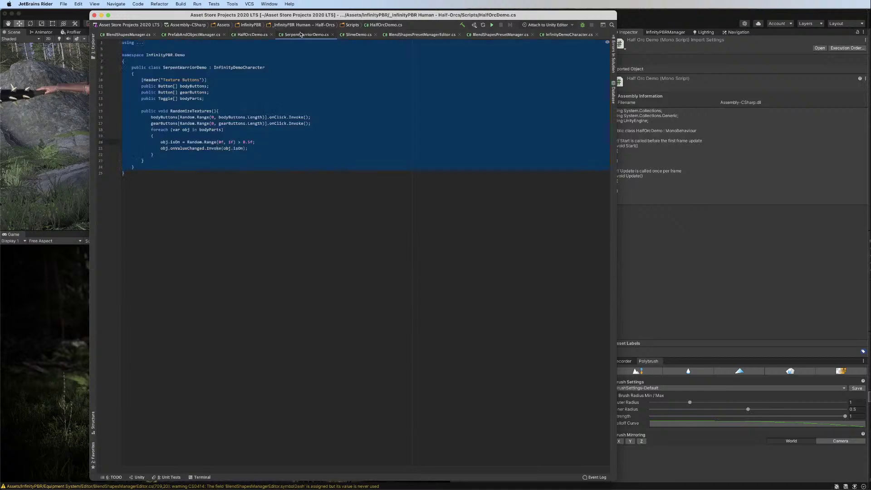
left_click(252, 35)
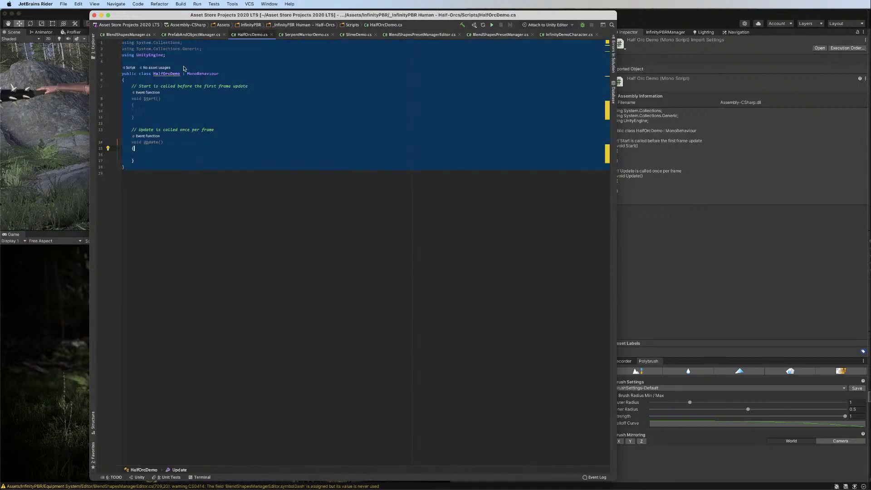
type("using System.Collections; using System.Collections.Generic; using UnityEngine; using UnityEngine.UI;  namespace InfinityPBR.Demo {     public class SerpentWarriorDemo : InfinityDemoCharacter     {         [Header(\"Texture Buttons\")]         public Button[] bodyButtons;         public Button[] gearButtons;         public Toggle[] bodyParts;          public void RandomizeTextures(){             bodyButtons[Random.Range(0, bodyButtons.Length)].onClick.Invoke();             gearButtons[Random.Range(0, gearButtons.Length)].onClick.Invoke();             foreach (var obj in bodyParts)             {                 obj.isOn = Random.Range(0f, 1f) > 0.5f;                 obj.onValueChanged.Invoke(obj.isOn);             }         }     } }")
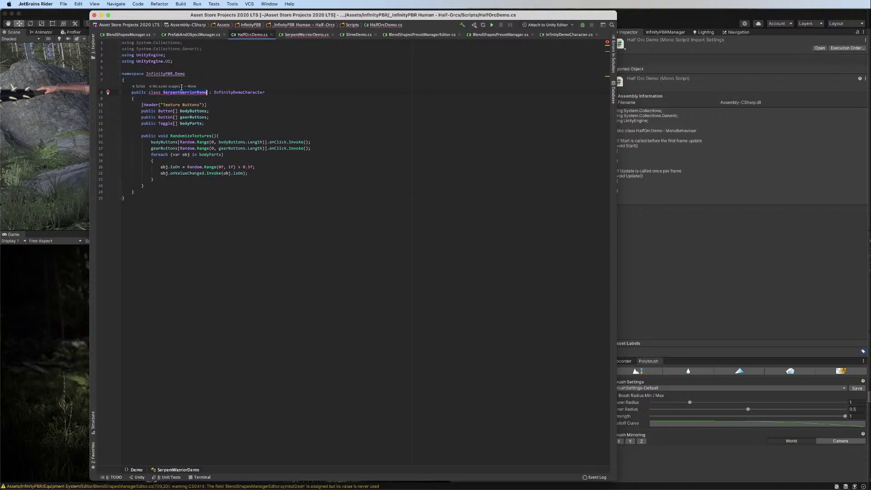
Rename the pasted SerpentWarriorDemo class to HalfOrcdemo
double_click(185, 92)
type("HalfOrcdemo")
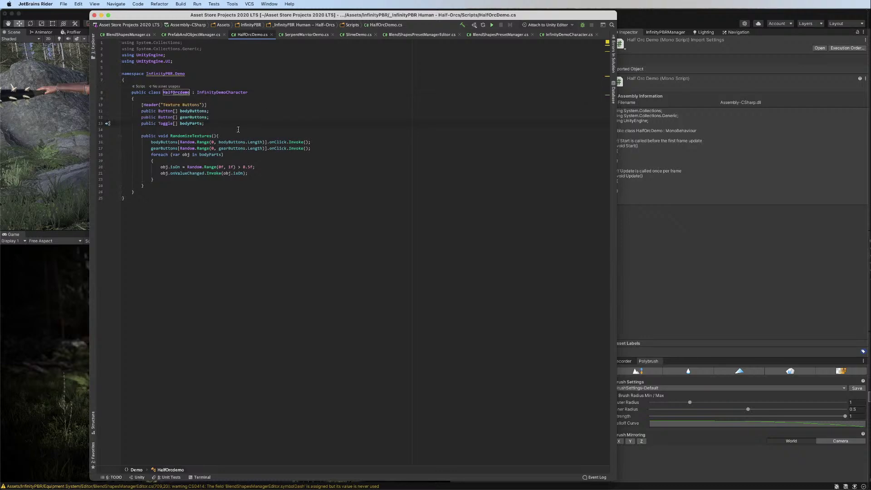
left_click_drag(175, 19, 231, 16)
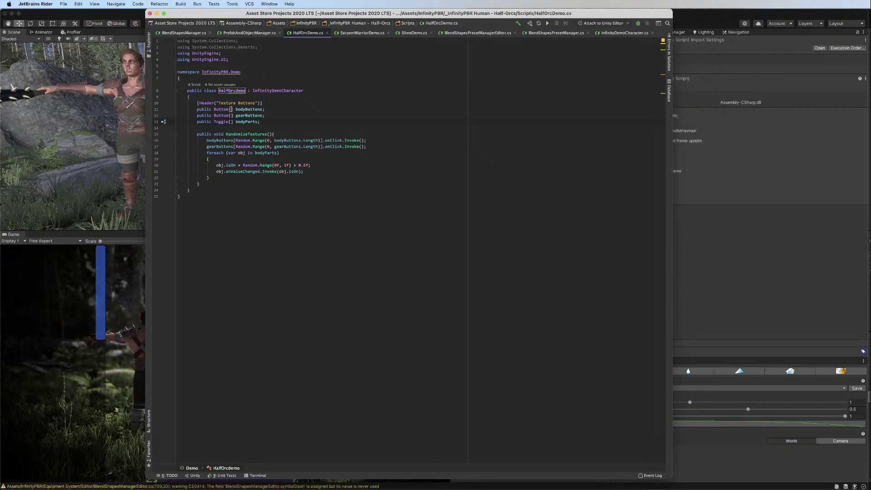
mouse_move(247, 110)
Switch to Unity and set the Value of the Scrollbar Vertical under Textures & Objects to about 0.028 to reach the texture buttons
left_click(93, 16)
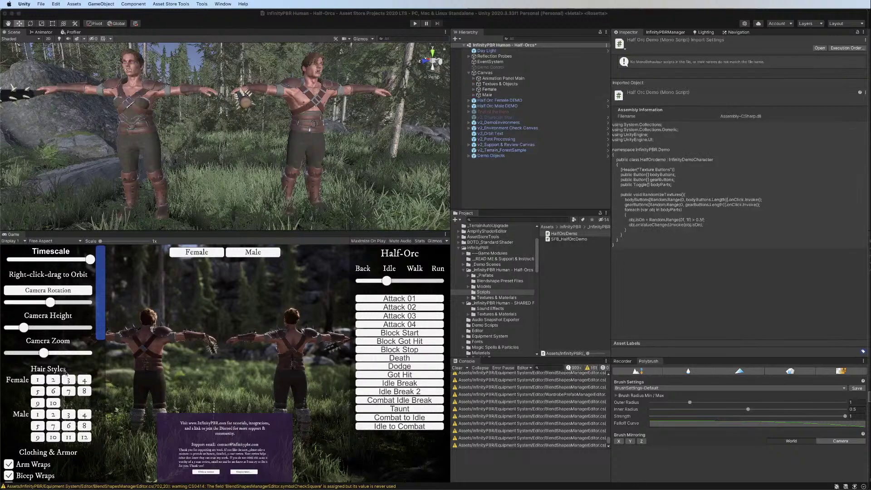
left_click(473, 83)
left_click(503, 95)
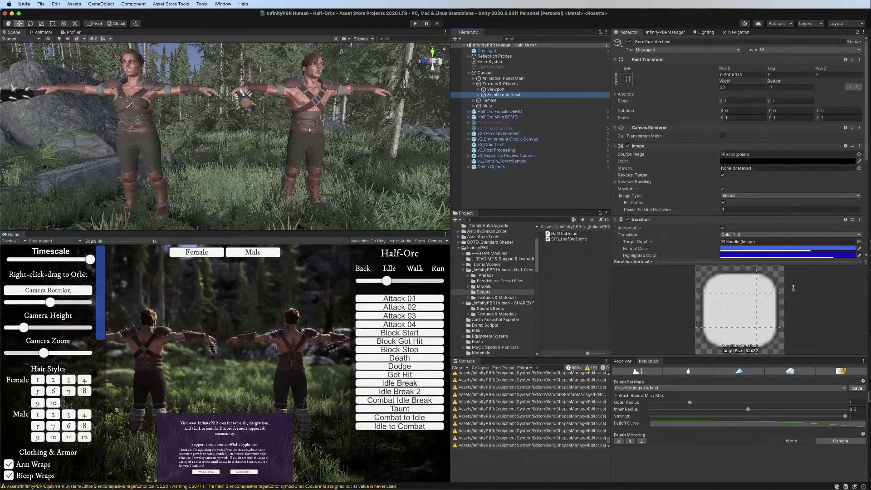
scroll(830, 158, "down", 5)
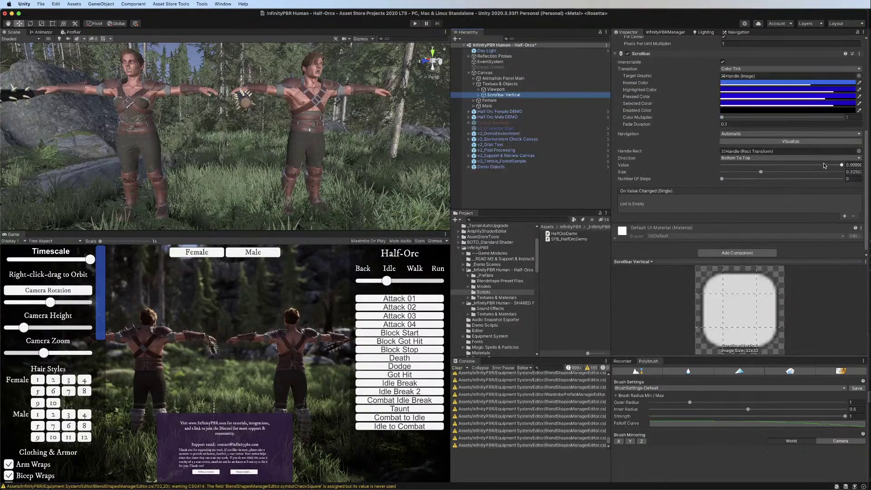
left_click_drag(826, 165, 739, 167)
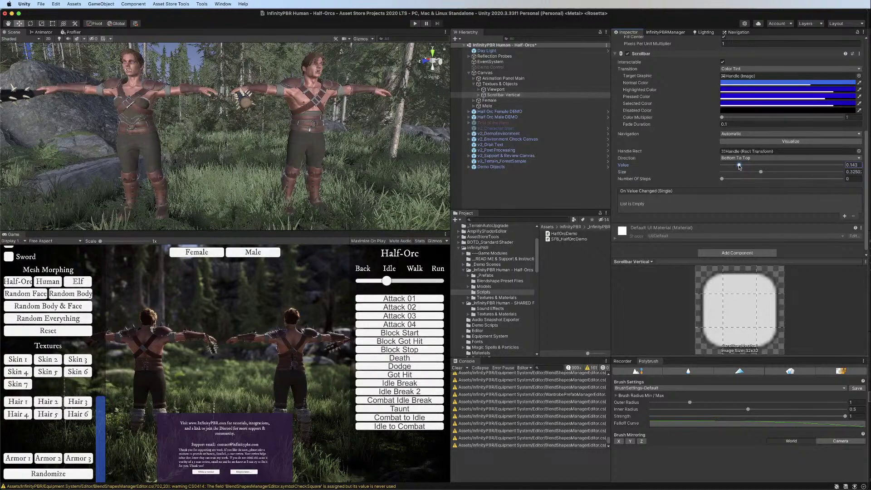
left_click_drag(739, 166, 725, 168)
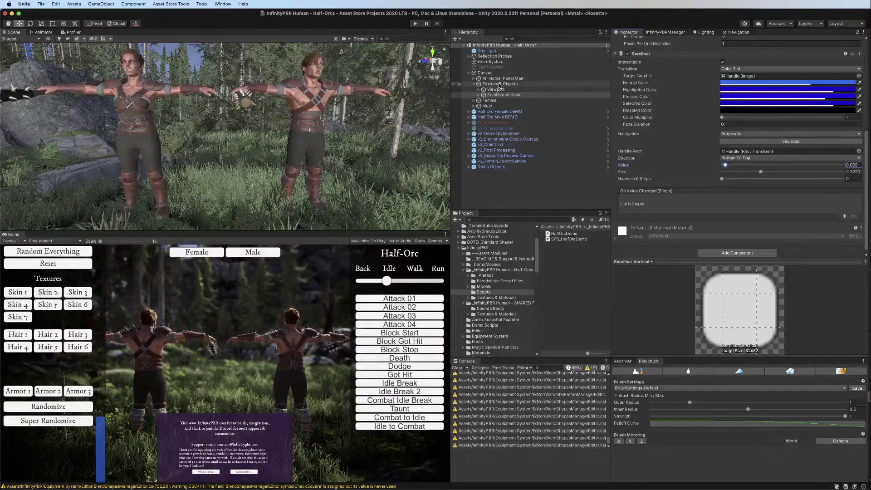
Switch to Rider and declare a public Button[] hairButtons field below gearButtons in HalfOrcDemo.cs
mouse_move(517, 481)
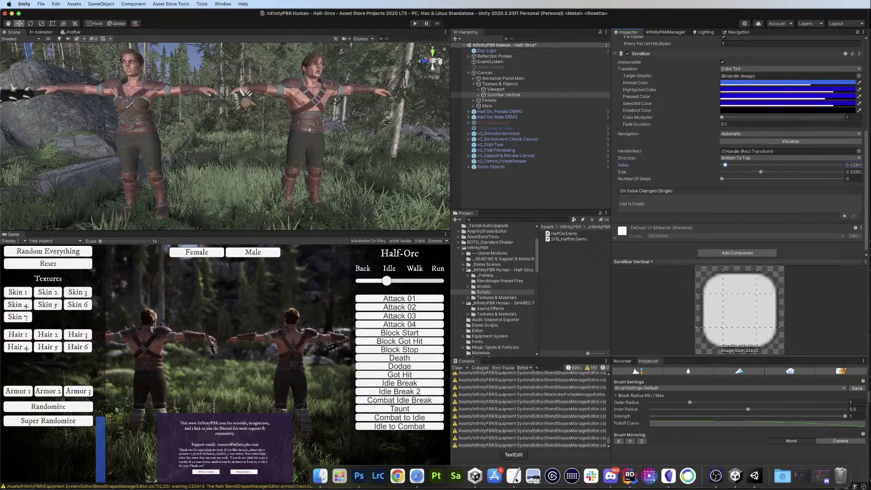
left_click(630, 476)
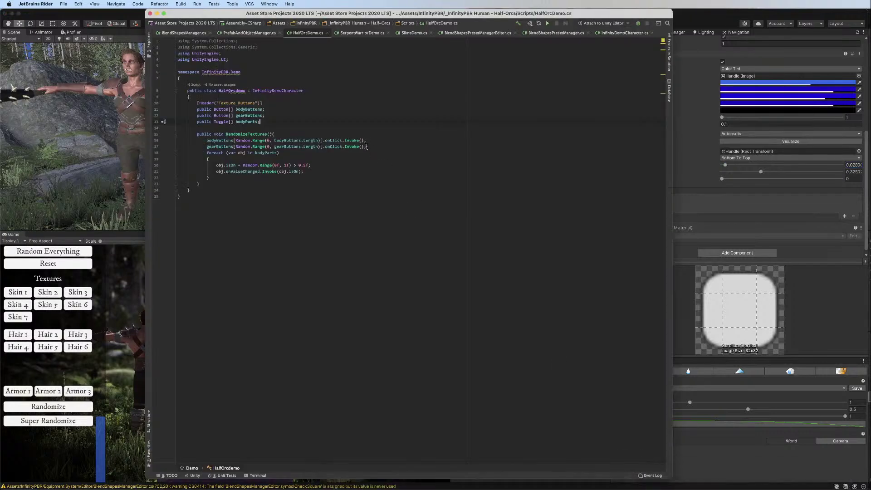
left_click(269, 116)
key("Return")
type("pu")
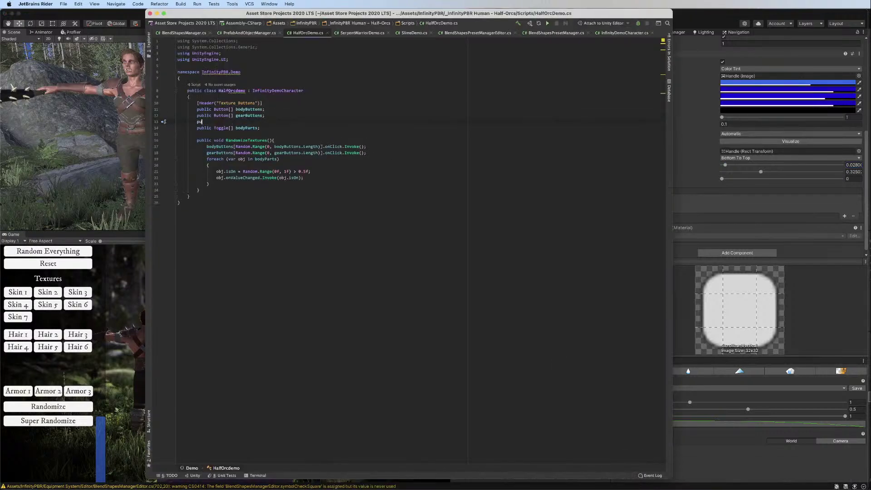
type("blic Button[] hairbu")
key("BackSpace")
key("BackSpace")
type("Buttons;")
Return to Unity and select the male half-orc demo character to view its components
left_click(86, 15)
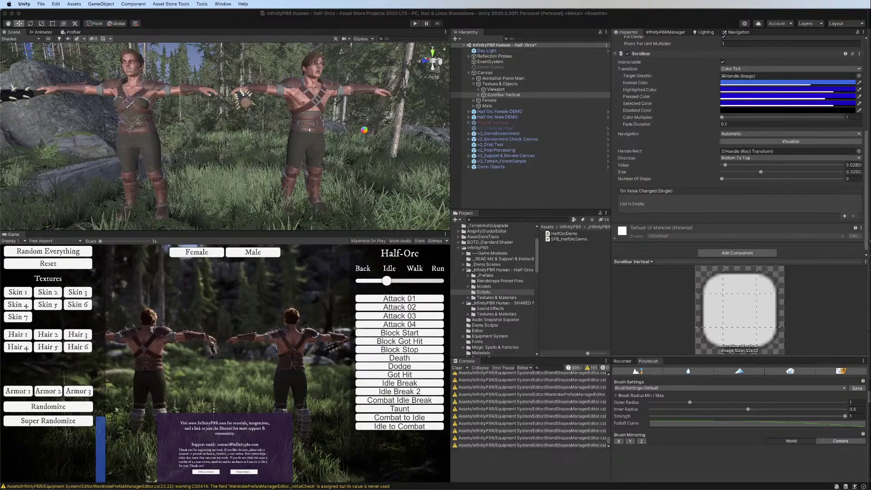
scroll(716, 161, "up", 1)
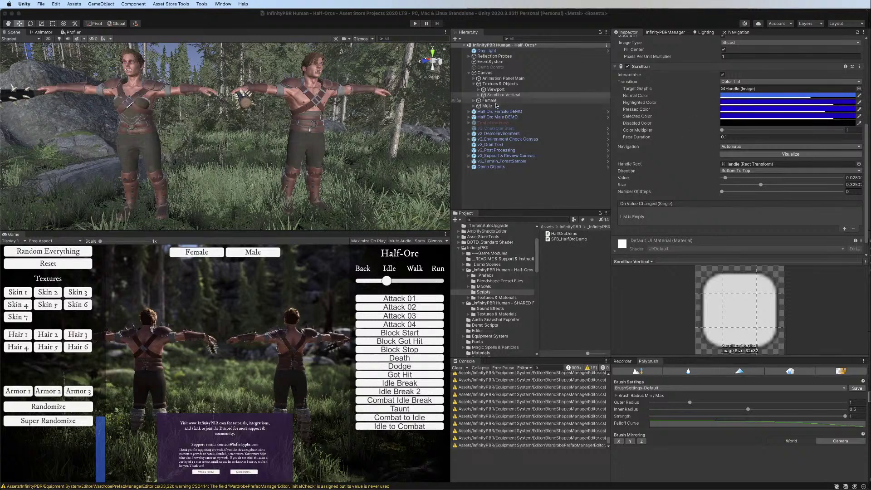
left_click(505, 117)
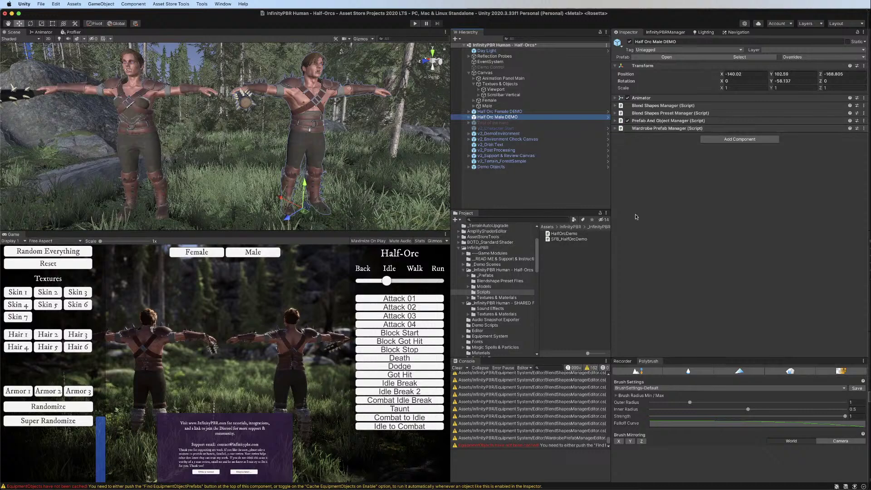
Switch to Rider and add a [Header("Body")] attribute at the start of the HalfOrcdemo class, separated from the Texture Buttons section
left_click(635, 480)
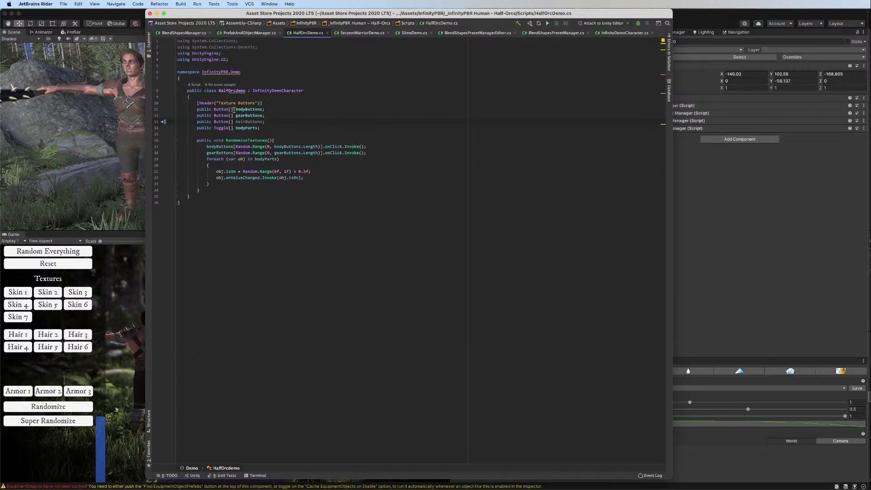
left_click_drag(196, 103, 228, 190)
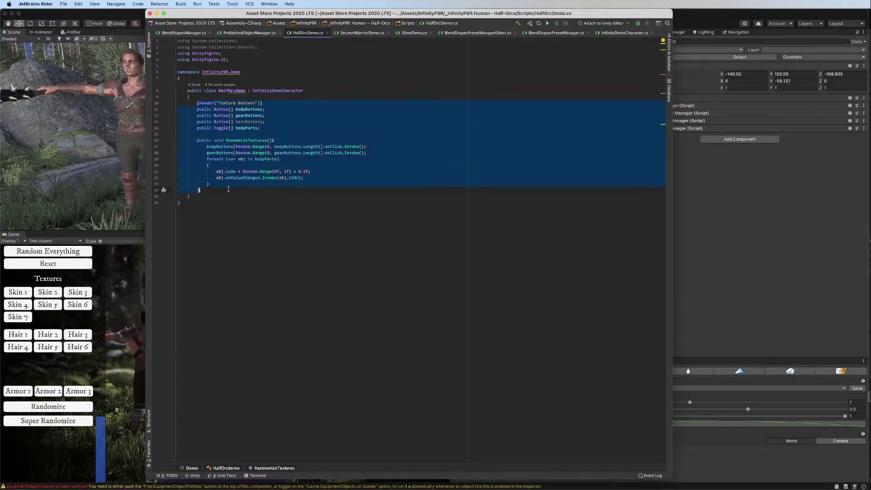
left_click(251, 121)
left_click(207, 95)
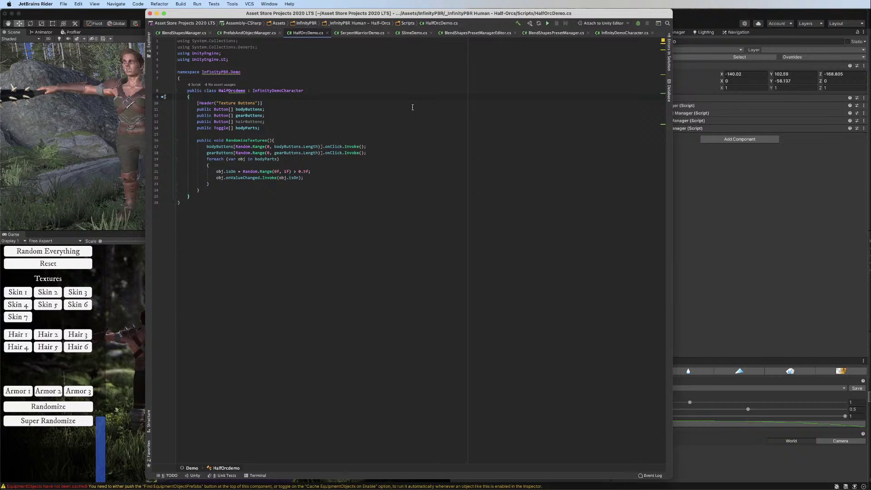
key("Return")
key("Return")
key("Return")
key("Up")
key("Up")
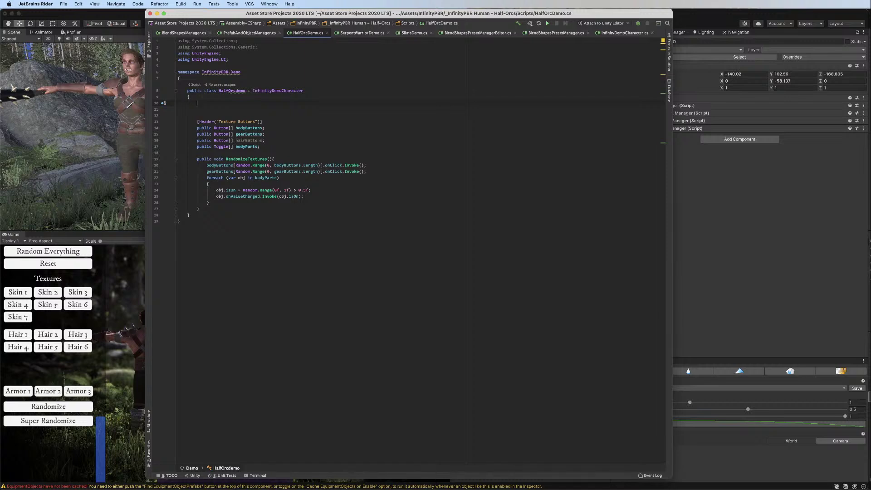
type("[Header(\"Body\")]")
key("Return")
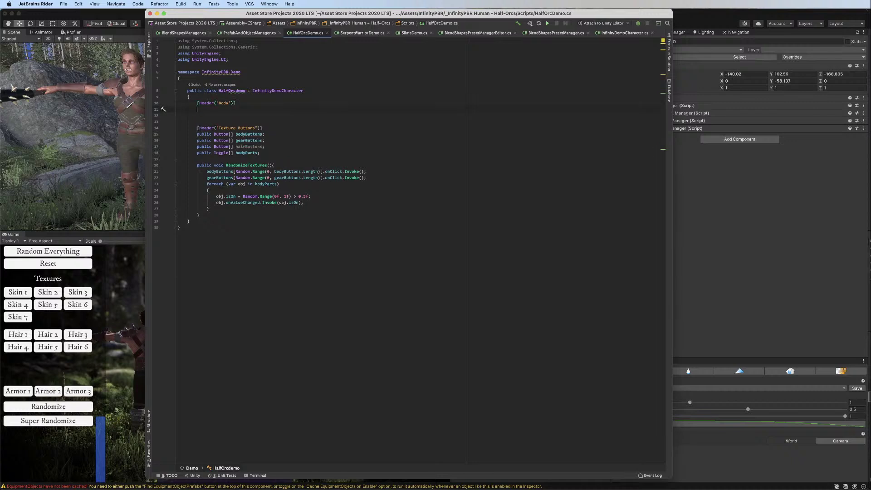
Declare a public GameObject[] bodyMesh field on its own line under the Body header in HalfOrcDemo.cs
type("public")
type("GameObjet[]")
key("BackSpace")
key("BackSpace")
key("BackSpace")
type("ct")
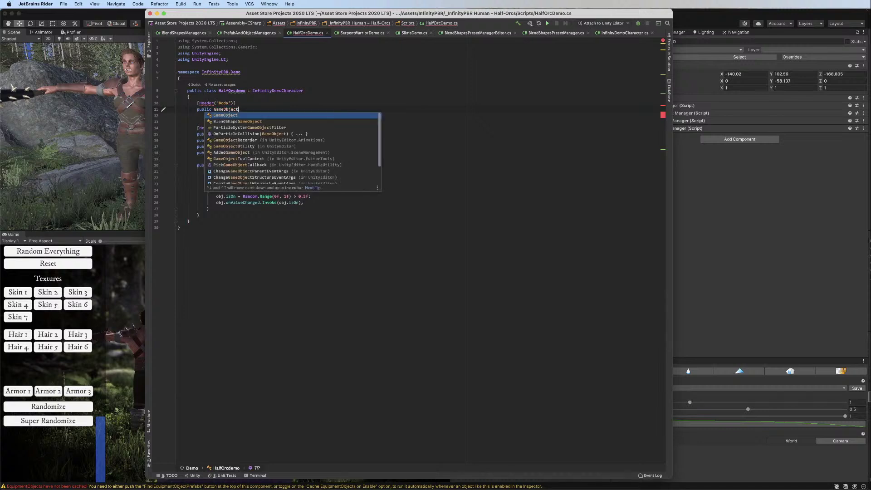
type("[] mesh")
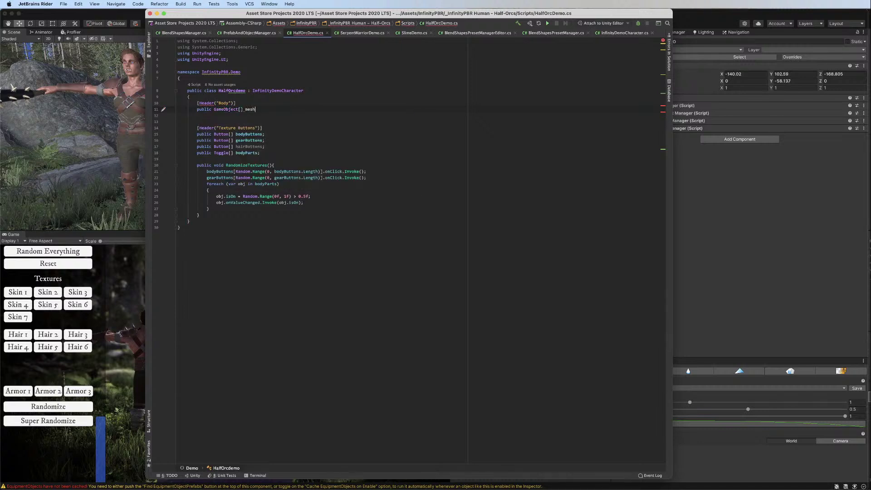
key("BackSpace")
key("BackSpace")
key("BackSpace")
type("bodyMesh;")
key("Return")
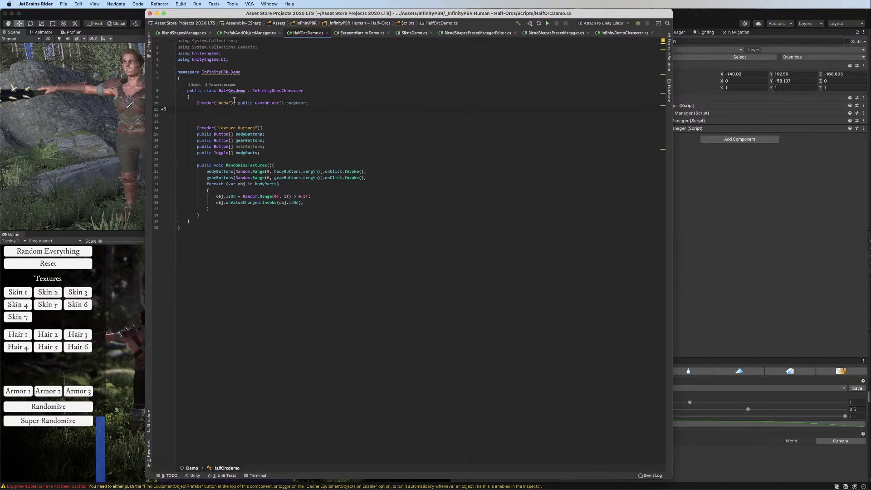
left_click(236, 103)
key("Return")
key("Down")
Declare a public Material[] bodyMaterials field directly below bodyMesh
type("pu")
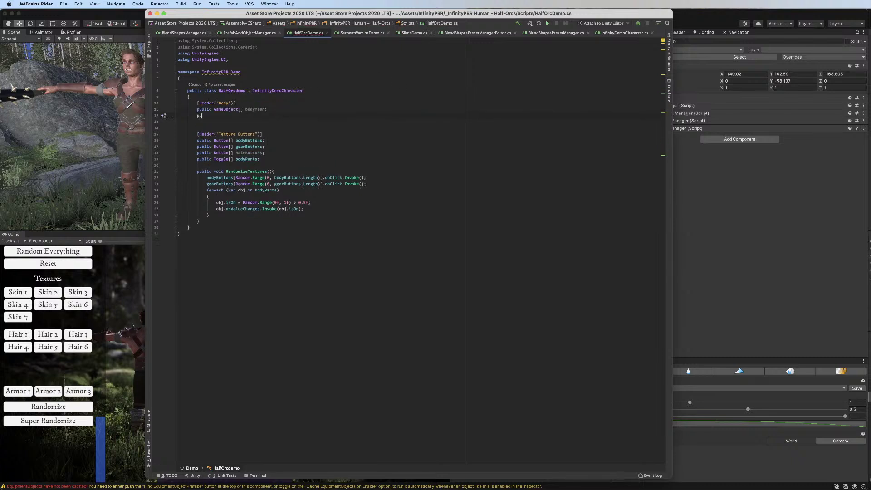
type("blic ")
type("Mateiral[]")
key("BackSpace")
key("BackSpace")
key("BackSpace")
key("BackSpace")
key("BackSpace")
key("BackSpace")
key("BackSpace")
type("ial")
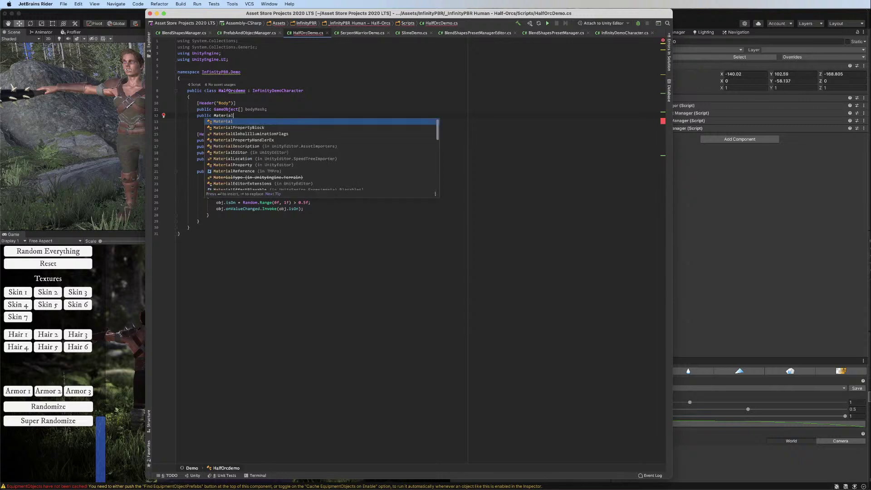
type("[] bodyM")
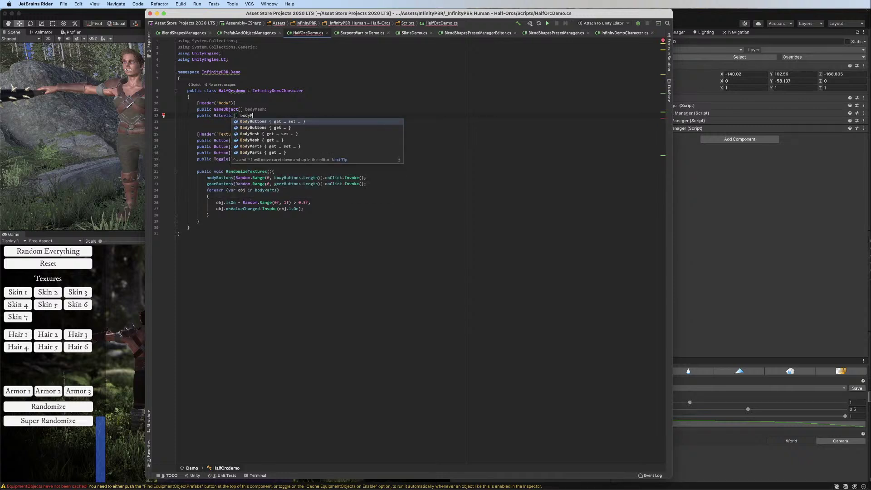
type("aterials;")
key("Up")
key("Return")
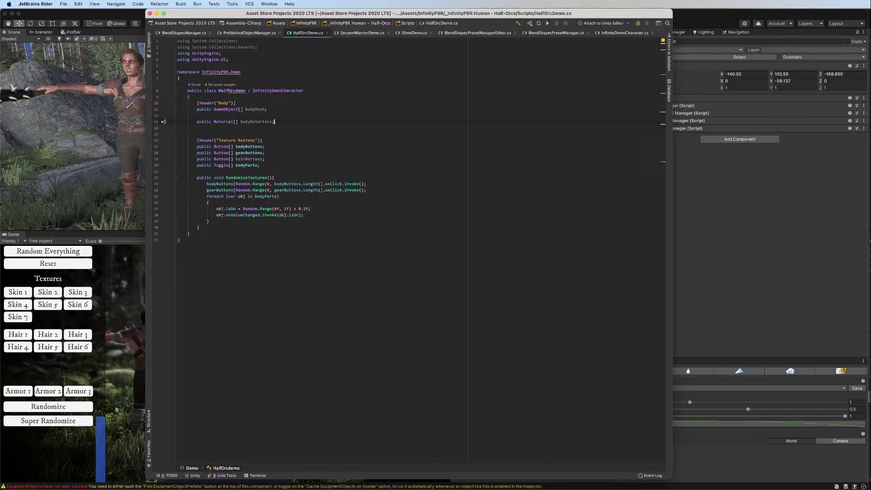
key("BackSpace")
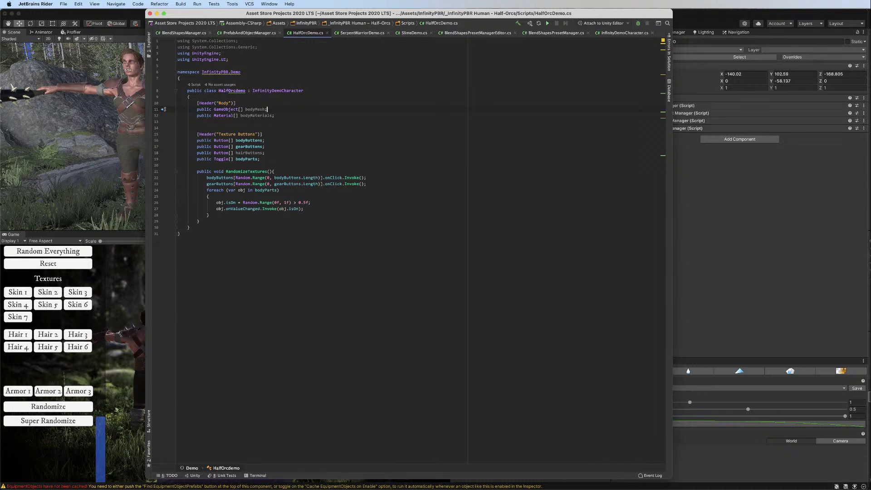
Switch to Unity, try to add the HalfOrcDemo script to Half Orc Male DEMO, and clear the Console
key("super+Tab")
left_click(530, 119)
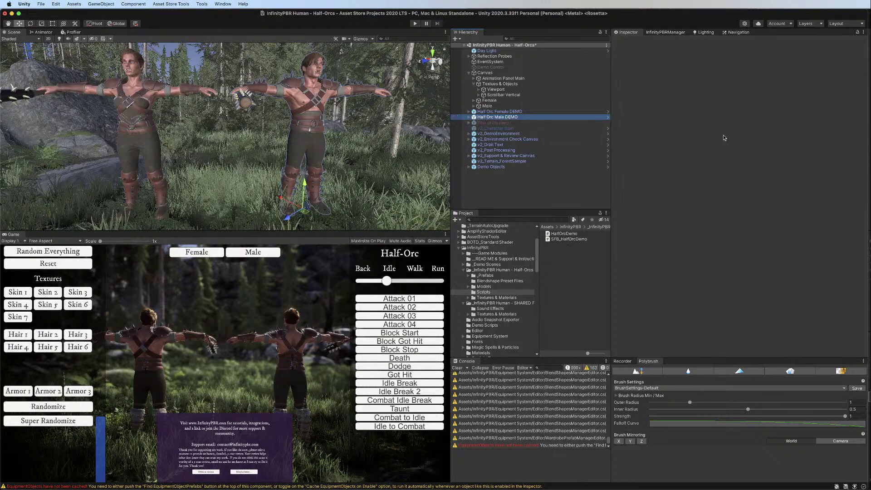
type("halfo")
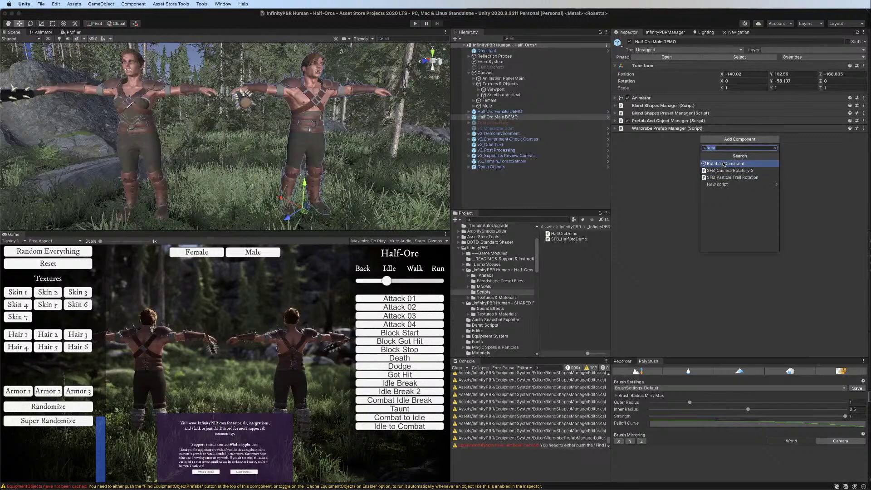
type("den")
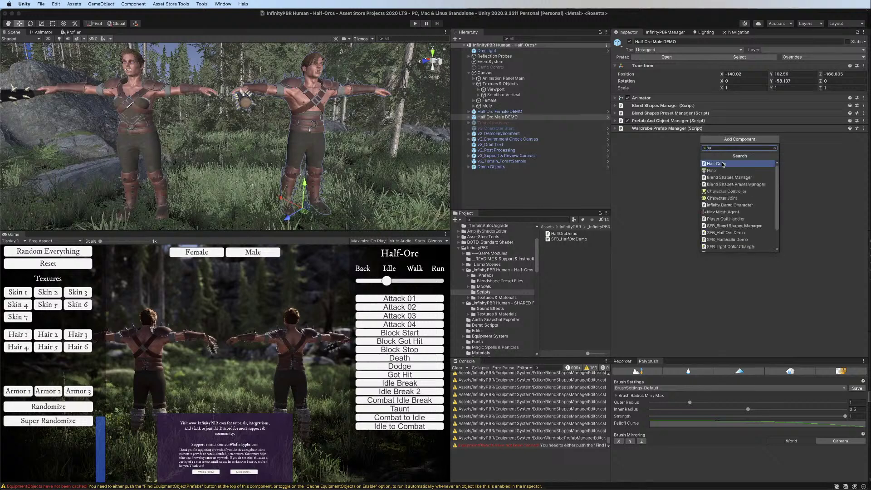
type("half")
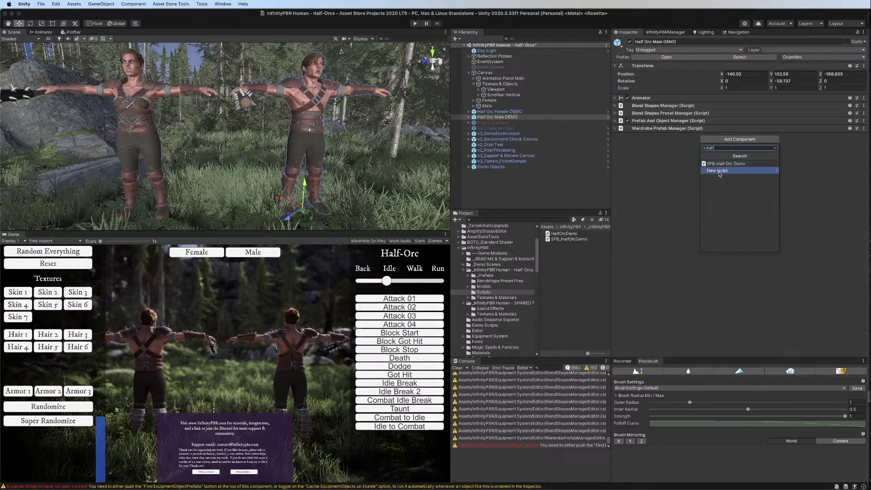
left_click(648, 193)
left_click_drag(550, 235, 749, 182)
left_click(600, 188)
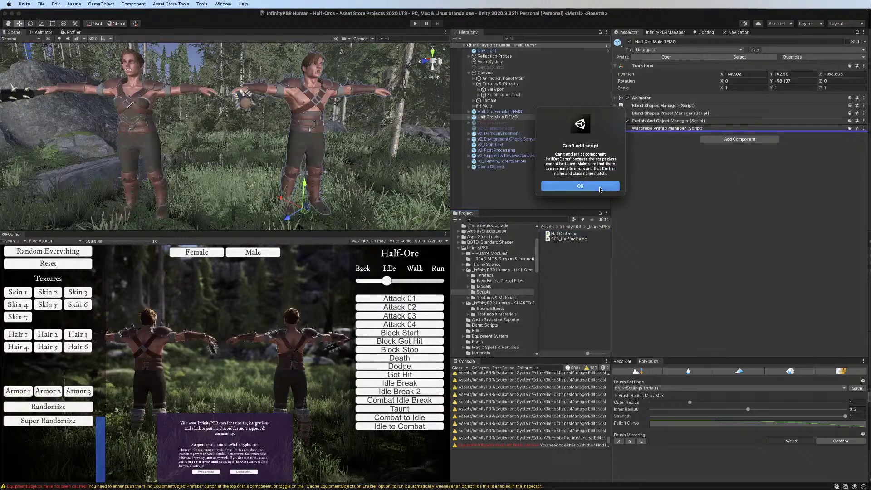
left_click(457, 368)
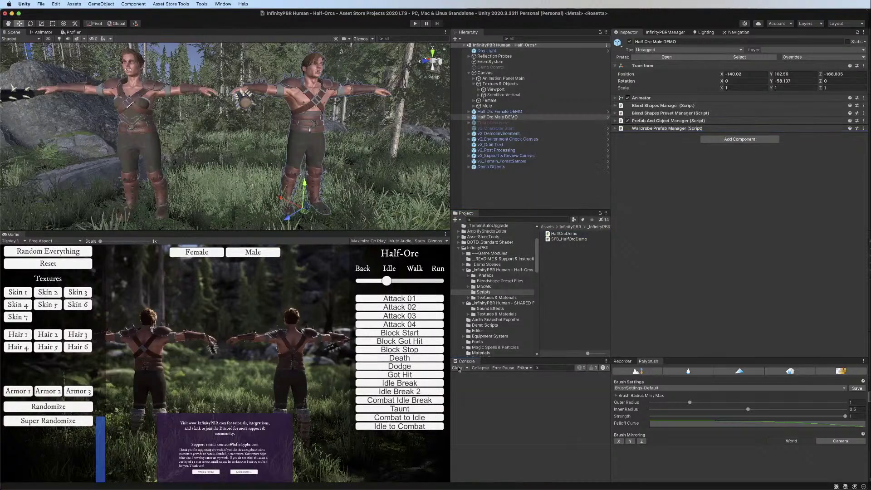
Open the HalfOrcDemo script in Rider and correct its class name to HalfOrcDemo to match the file name
left_click(548, 234)
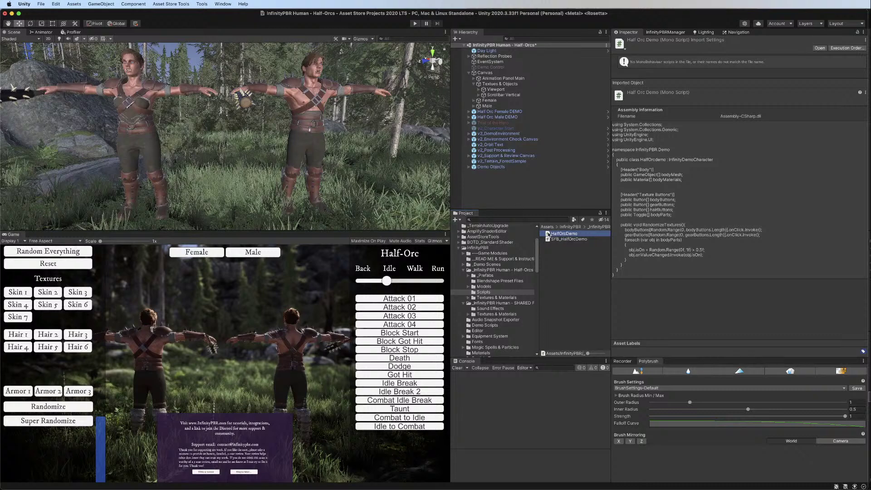
double_click(548, 234)
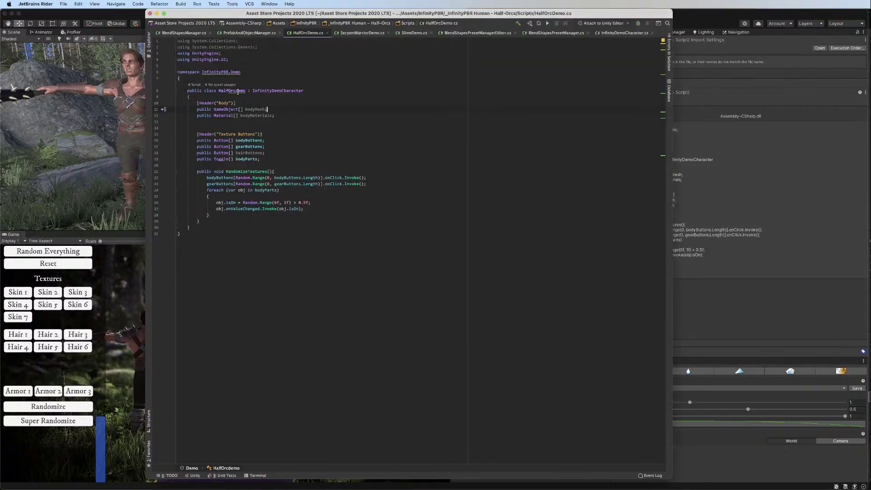
key("BackSpace")
type("D")
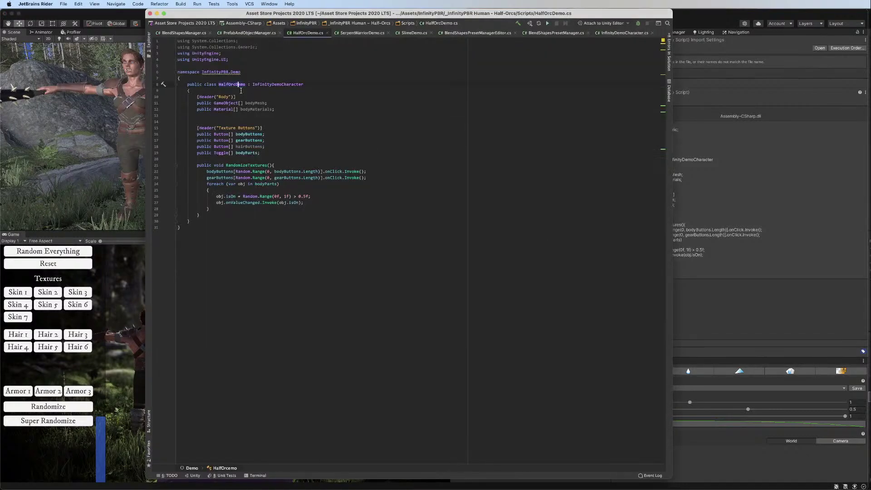
Return to Unity and add the HalfOrcDemo script to both Half Orc Male DEMO and Half Orc Female DEMO
left_click(98, 11)
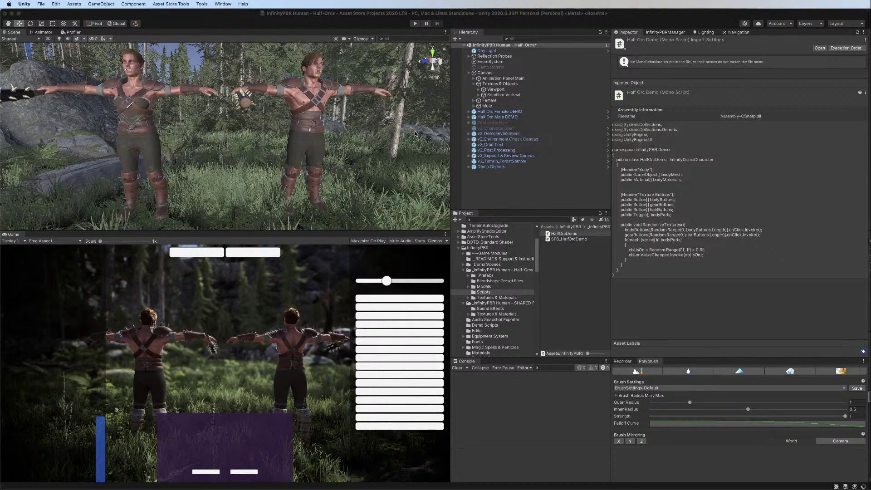
left_click(490, 118)
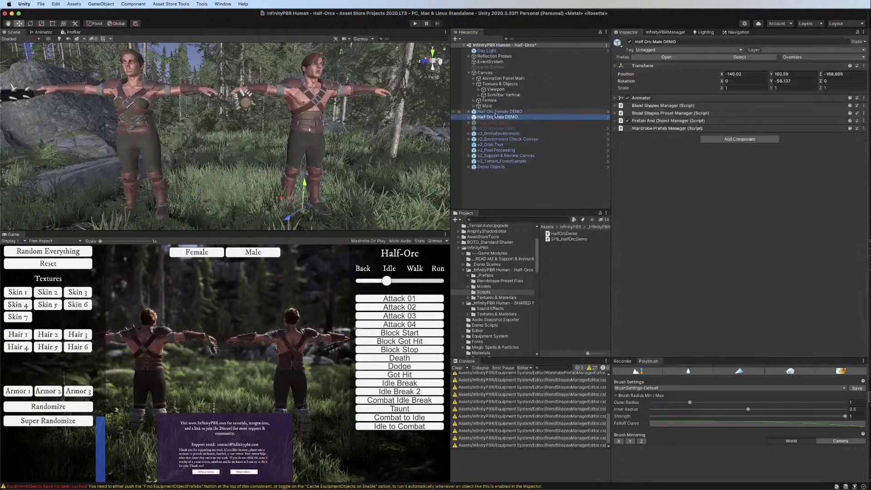
left_click_drag(564, 234, 684, 214)
left_click_drag(561, 233, 515, 111)
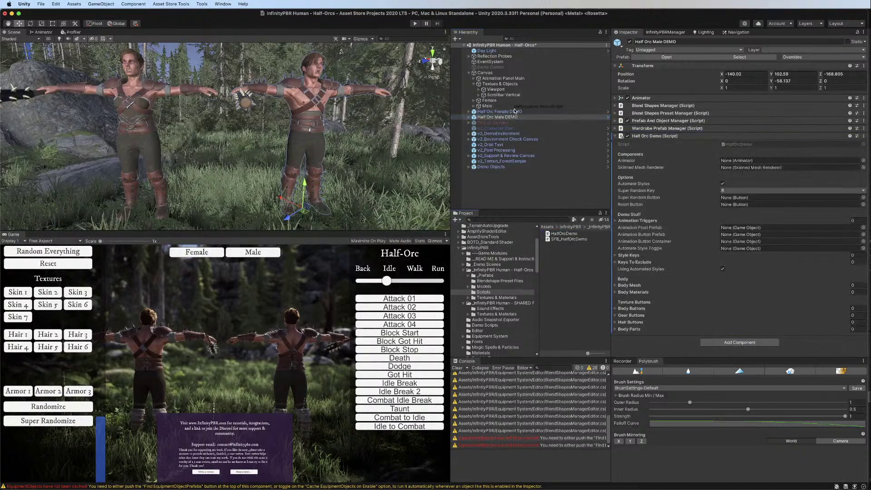
Add the male character's Half_Orc_Body and Half_Orc_Head objects to the Body Mesh list of its Half Orc Demo component
left_click(615, 292)
left_click(615, 285)
scroll(709, 257, "down", 1)
scroll(709, 257, "down", 3)
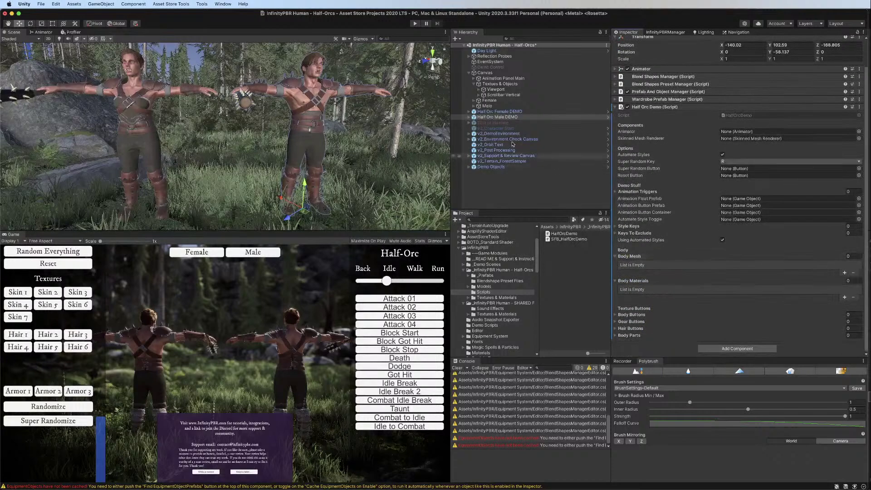
left_click(469, 117)
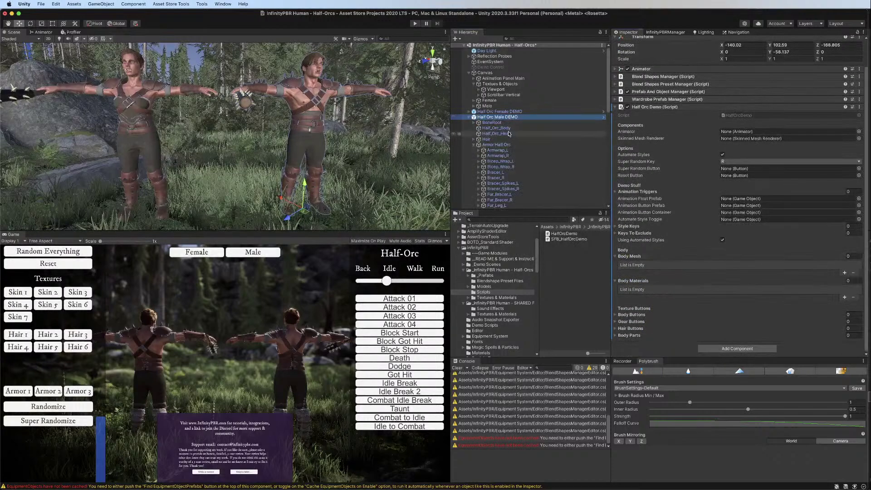
left_click_drag(496, 128, 630, 259)
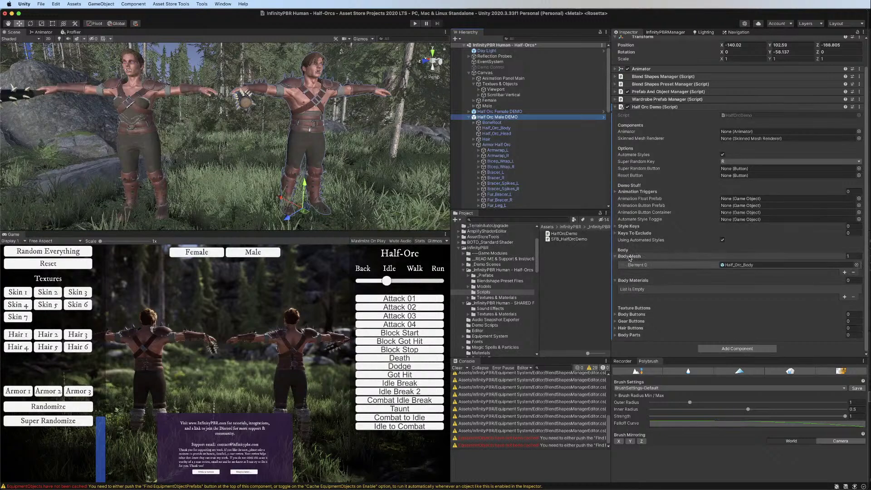
left_click_drag(498, 135, 635, 258)
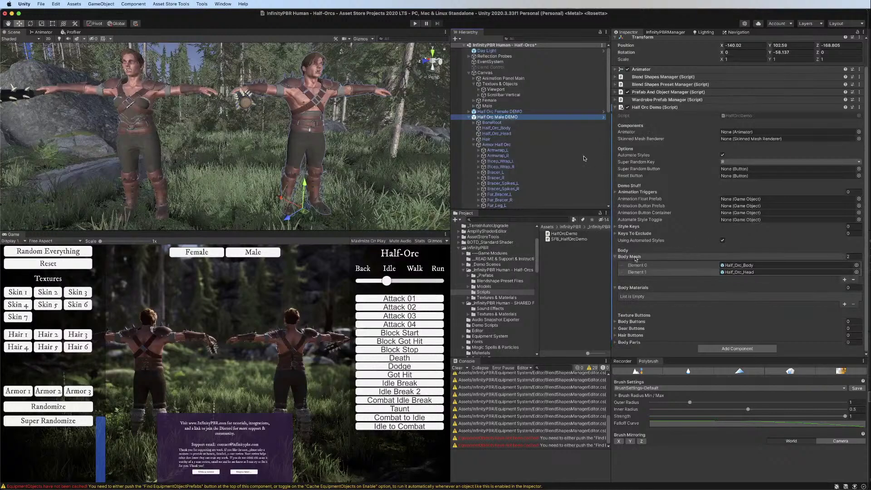
Add Half Orc Female DEMO's own Half_Orc_Body and Half_Orc_Head objects to its Body Mesh list
left_click(477, 112)
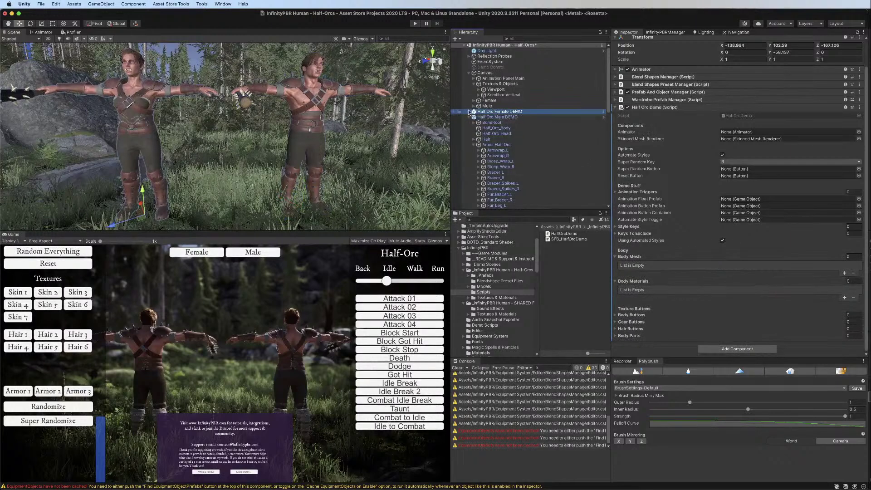
left_click(469, 112)
left_click_drag(494, 124, 633, 258)
left_click(496, 128)
left_click_drag(598, 158, 671, 259)
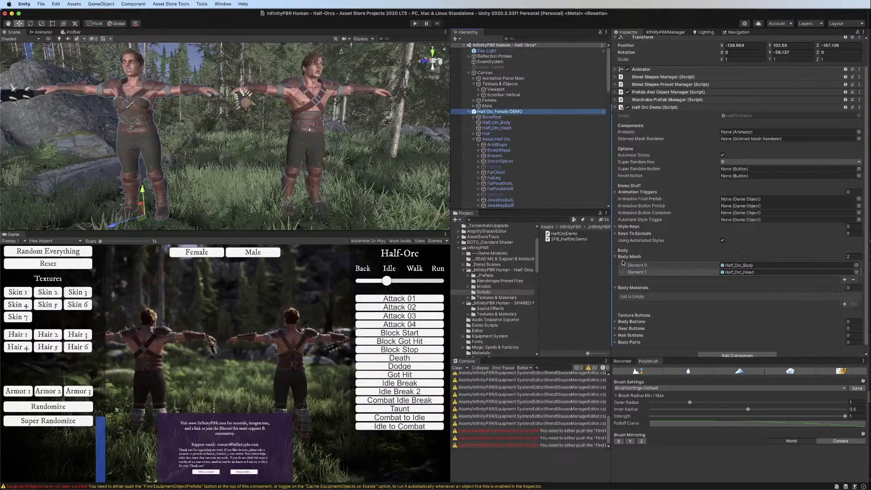
Fill the female character's Body Materials list with HalfOrc_Female_1 through HalfOrc_Female_6 from the half-orc Textures & Materials folder
left_click(473, 139)
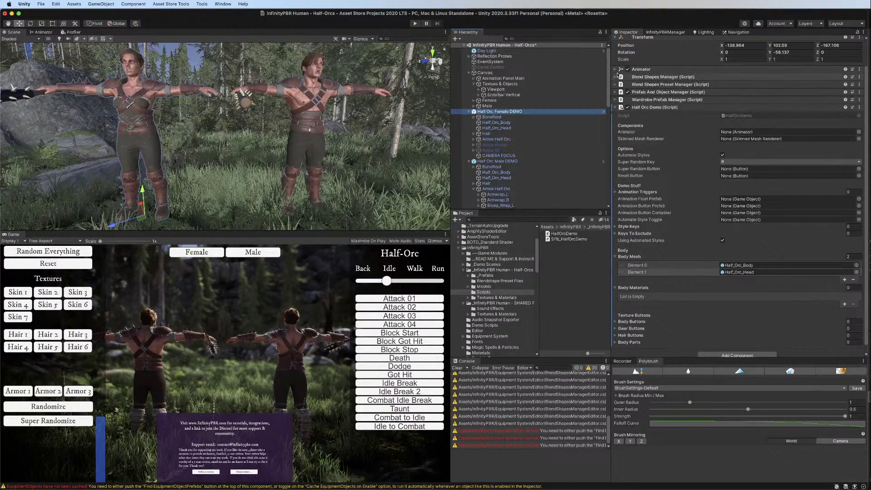
scroll(457, 294, "down", 3)
scroll(457, 294, "down", 2)
left_click(492, 261)
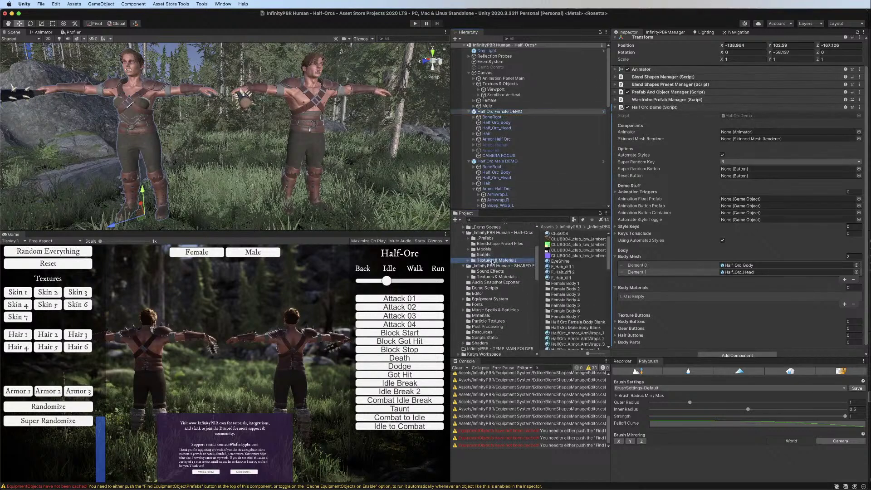
scroll(563, 285, "down", 10)
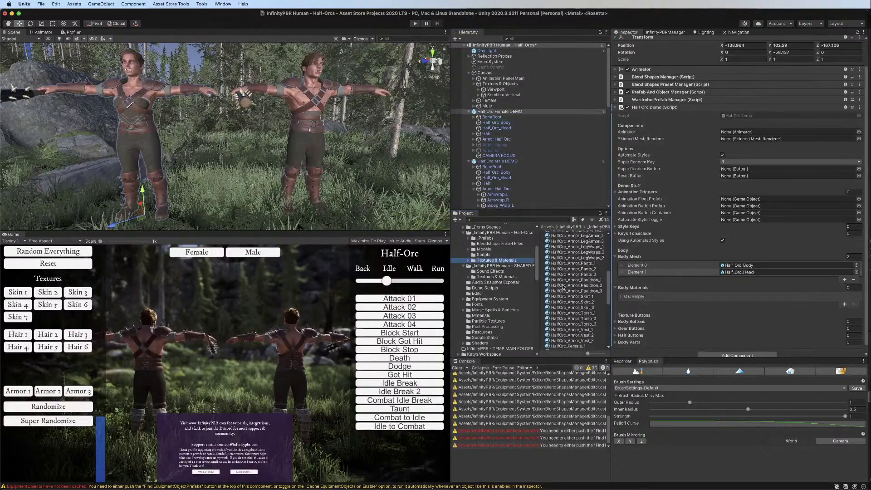
scroll(563, 286, "up", 3)
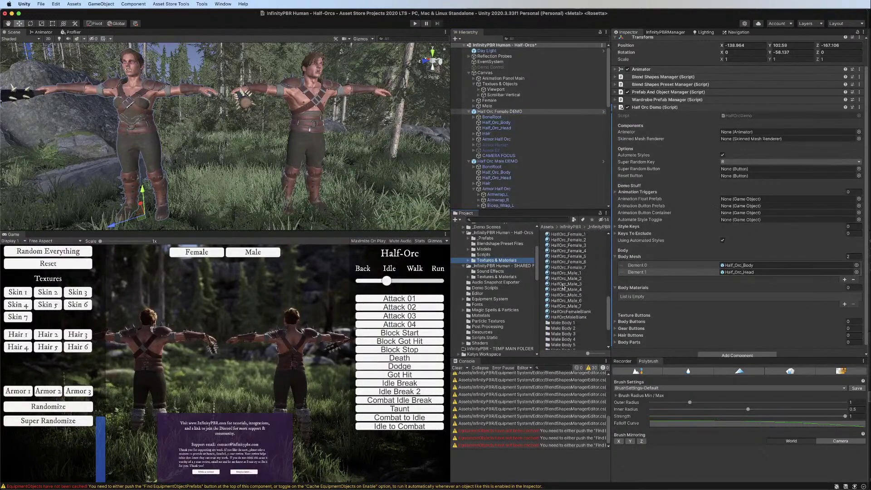
scroll(563, 287, "down", 1)
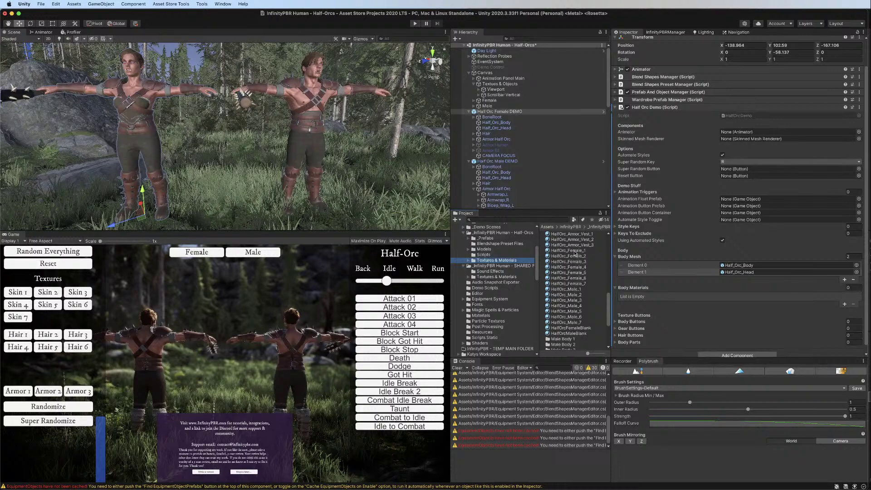
left_click_drag(575, 252, 632, 289)
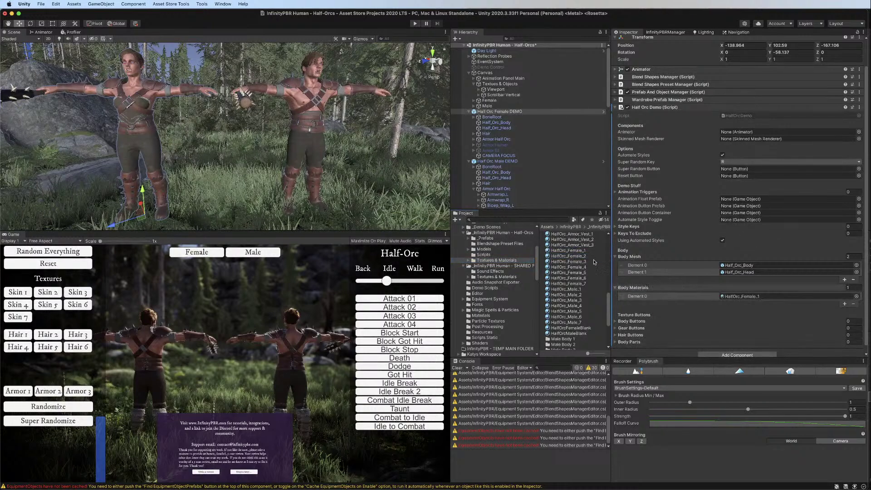
left_click_drag(575, 262, 647, 288)
left_click_drag(575, 278, 636, 289)
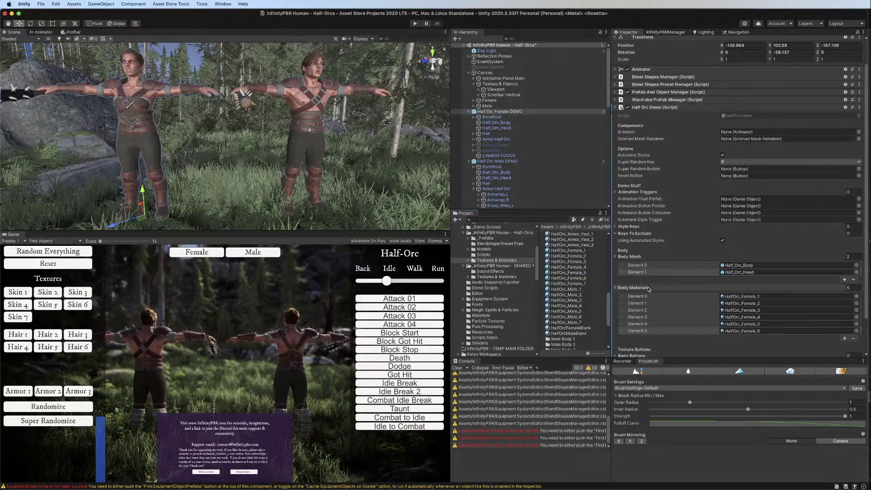
Fill Half Orc Male DEMO's Body Materials list with HalfOrc_Male_1 through HalfOrc_Male_7 from the Textures & Materials folder
left_click(497, 161)
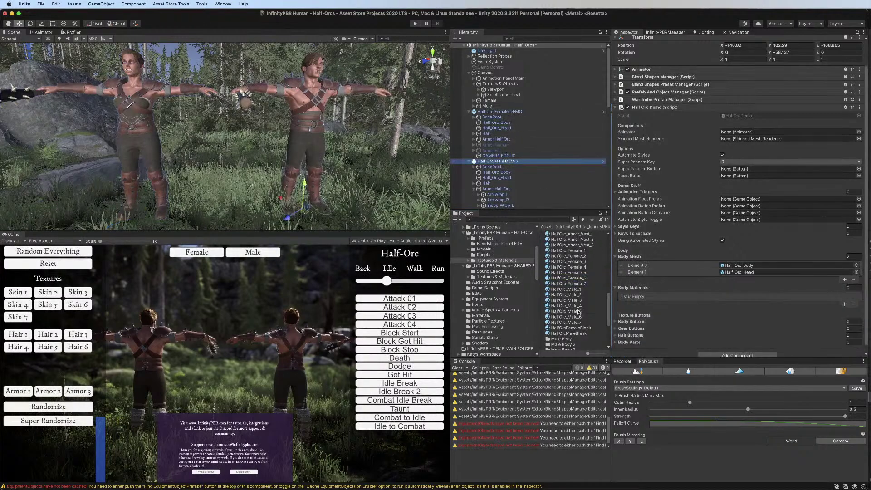
left_click_drag(571, 290, 638, 289)
left_click_drag(574, 307, 642, 289)
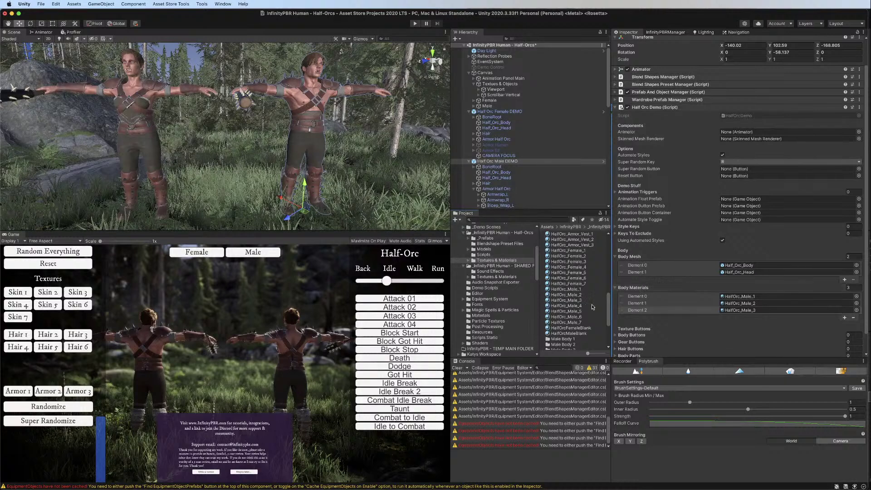
left_click(579, 311)
left_click_drag(579, 311, 629, 291)
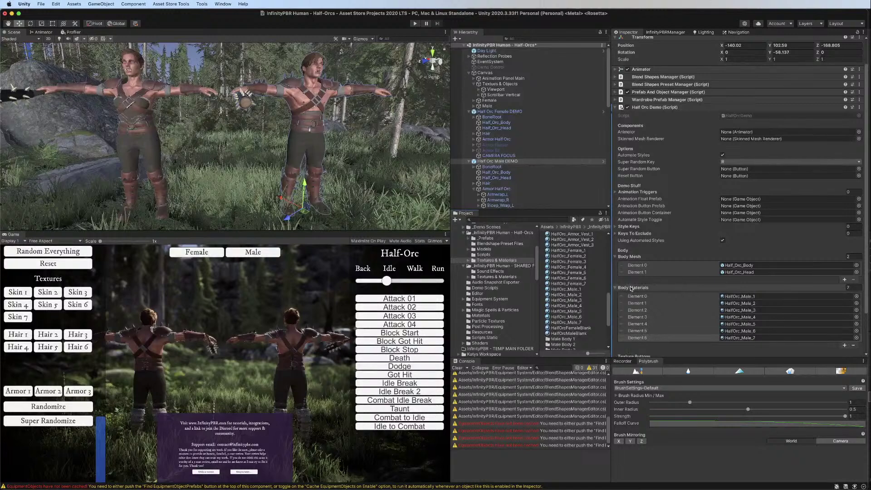
Try out a different albedo tint on the HalfOrcFemaleBlank material, leaving the colour at white
left_click(567, 328)
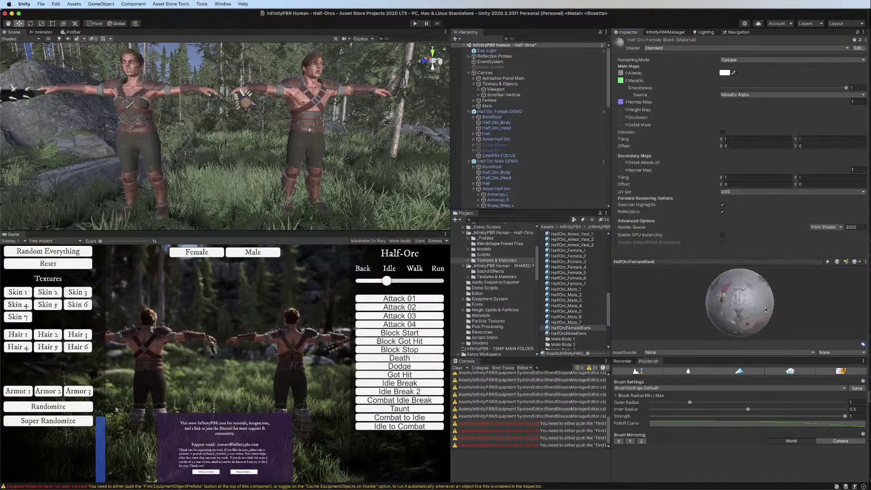
left_click(724, 73)
left_click_drag(779, 128, 712, 104)
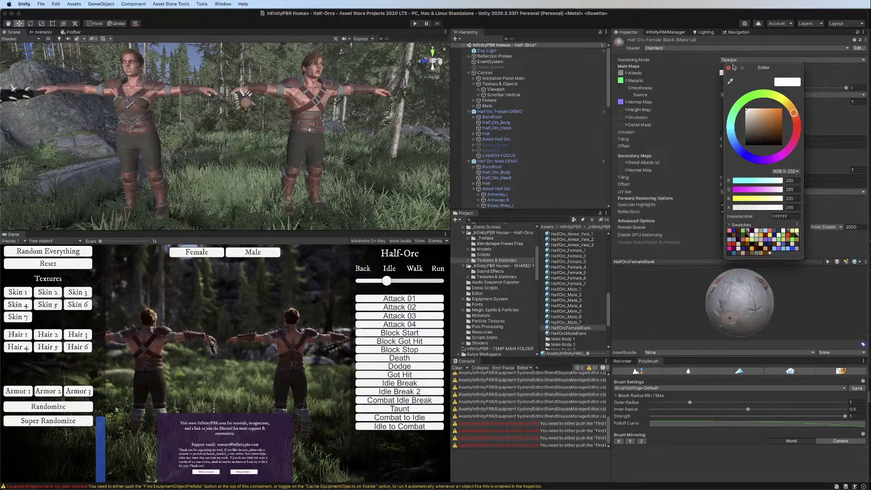
left_click(728, 68)
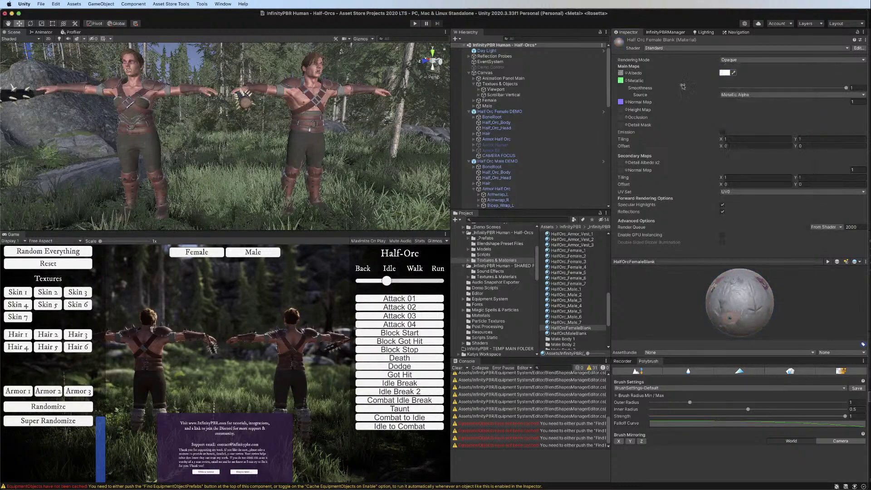
Inspect the material slots on the Half_Orc_Body and Half_Orc_Head meshes of the male and female characters
left_click(508, 161)
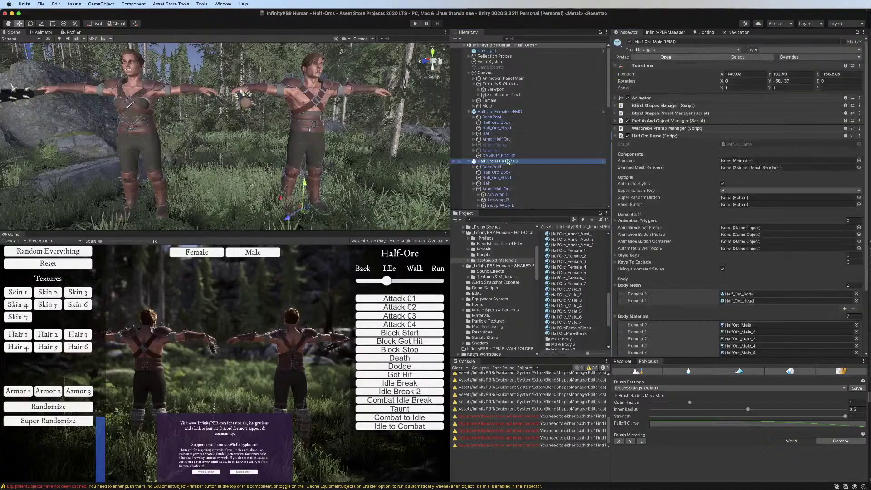
scroll(665, 221, "down", 4)
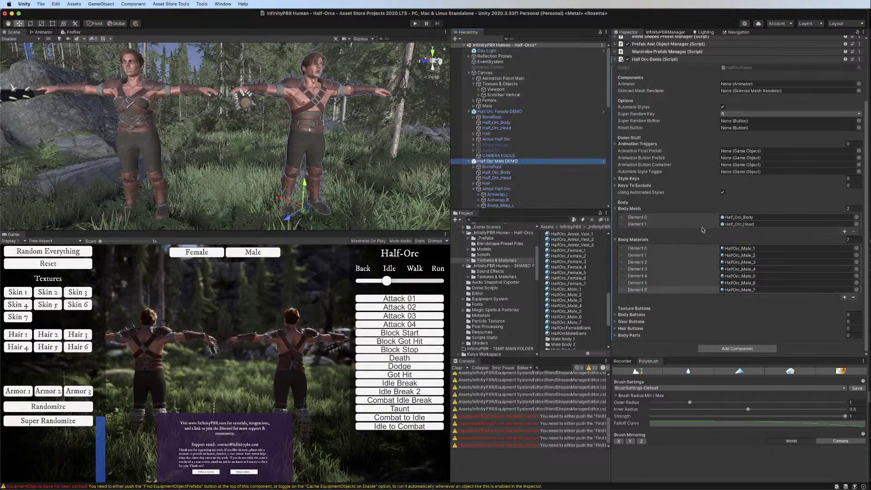
left_click(497, 173)
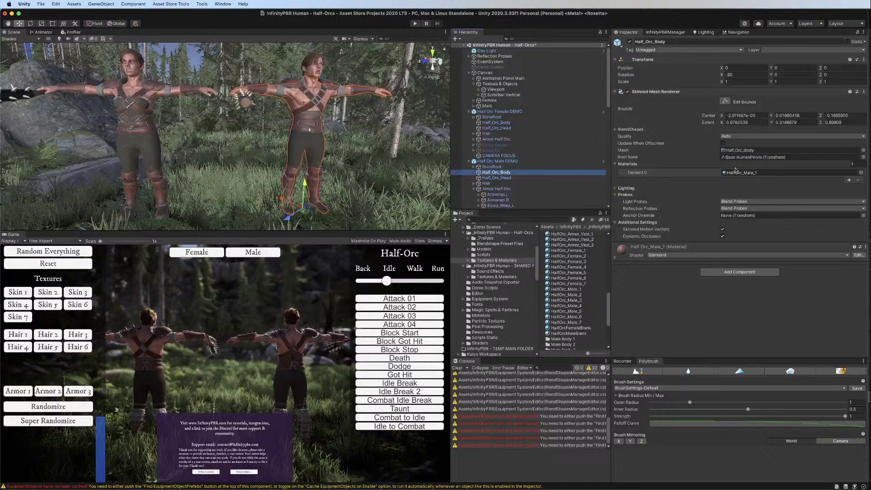
left_click(488, 178)
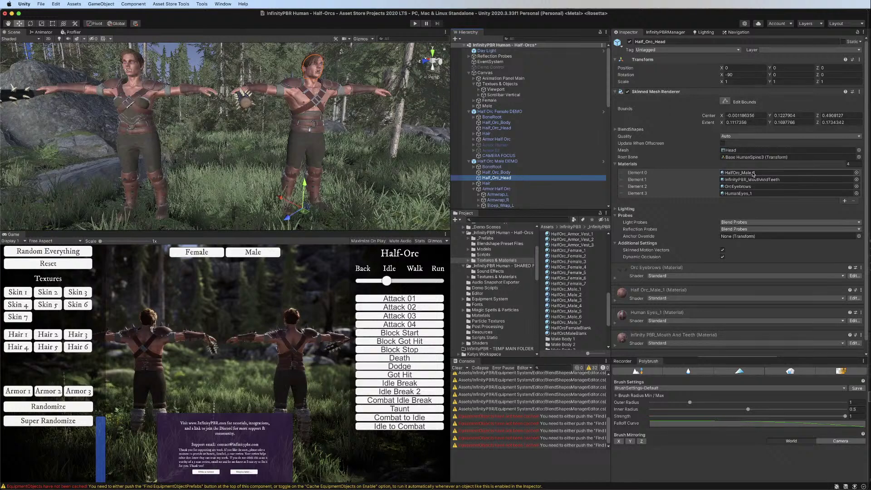
left_click(494, 123)
left_click(496, 128)
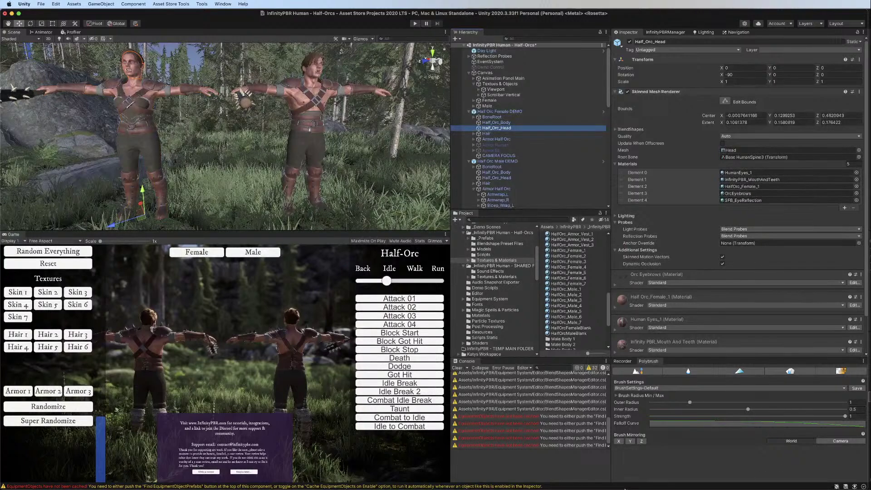
Switch to Rider and declare public int headMaterialSpot = 0 below bodyMaterials in the HalfOrcDemo script
left_click(634, 476)
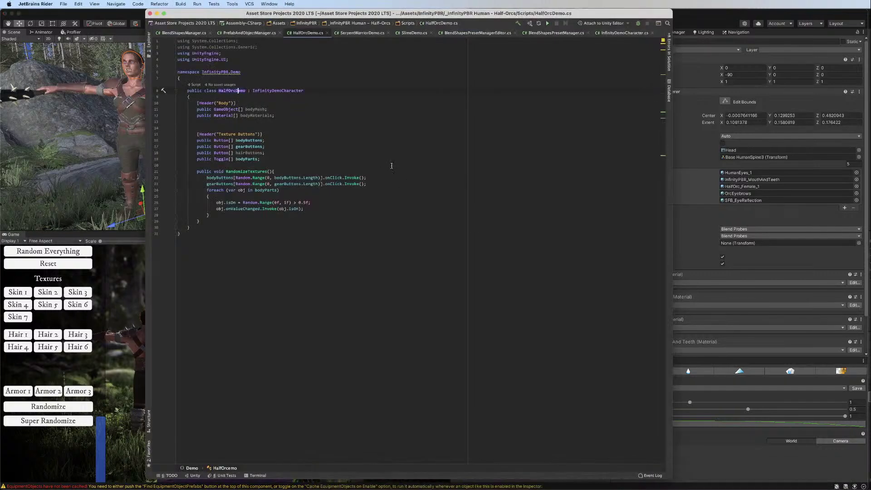
left_click(300, 114)
type("public int headM")
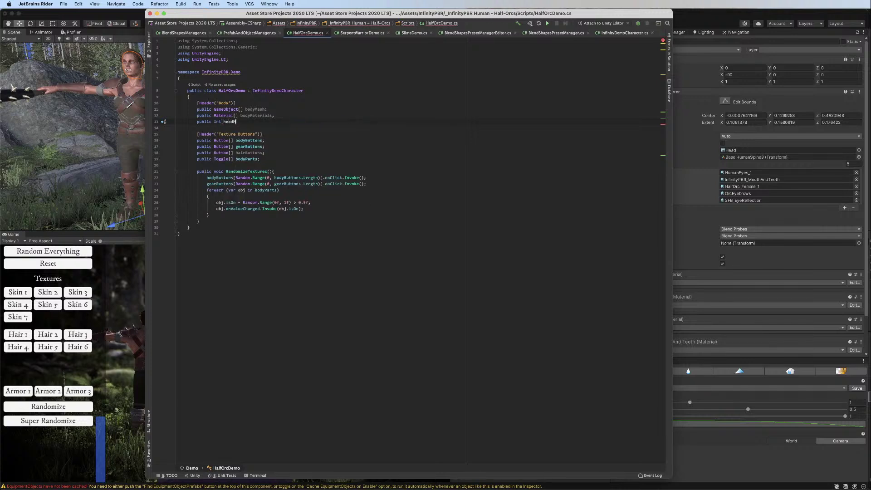
type("aterialSpot = 0;")
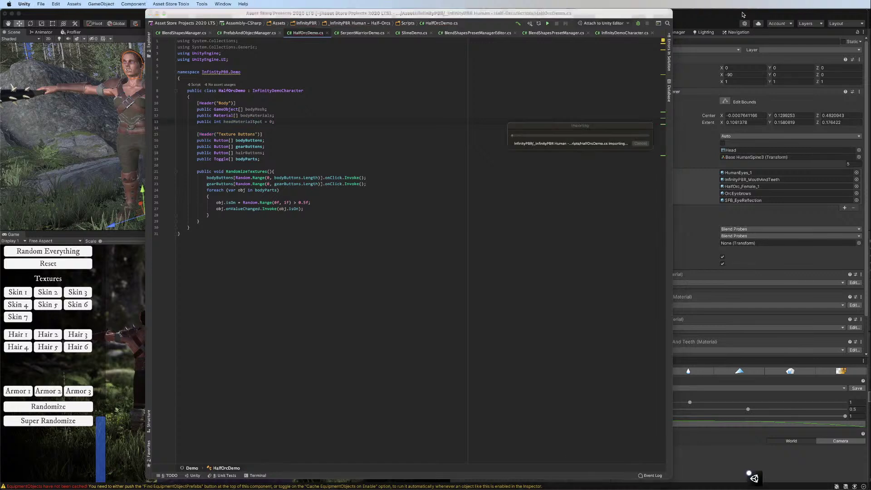
Return to Unity, set Half Orc Female DEMO's Head Material Spot to 2, and check the material order on both characters' heads
left_click(751, 473)
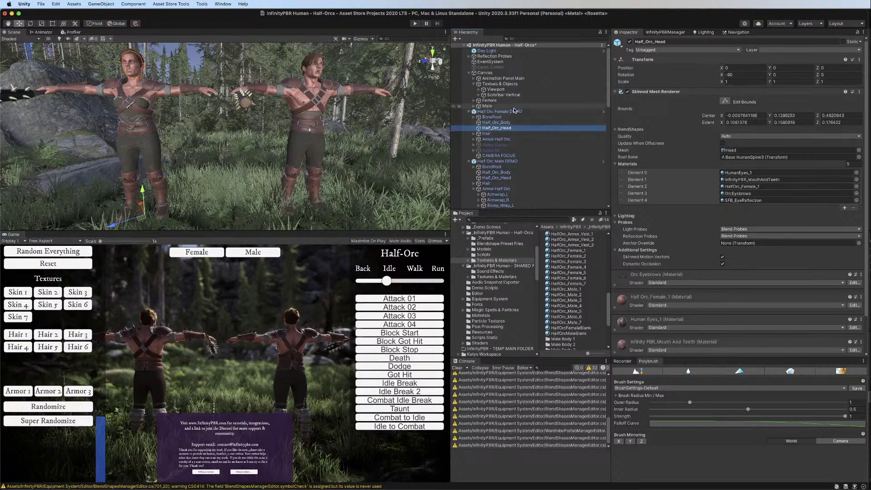
left_click(499, 111)
scroll(744, 297, "down", 3)
scroll(745, 297, "down", 2)
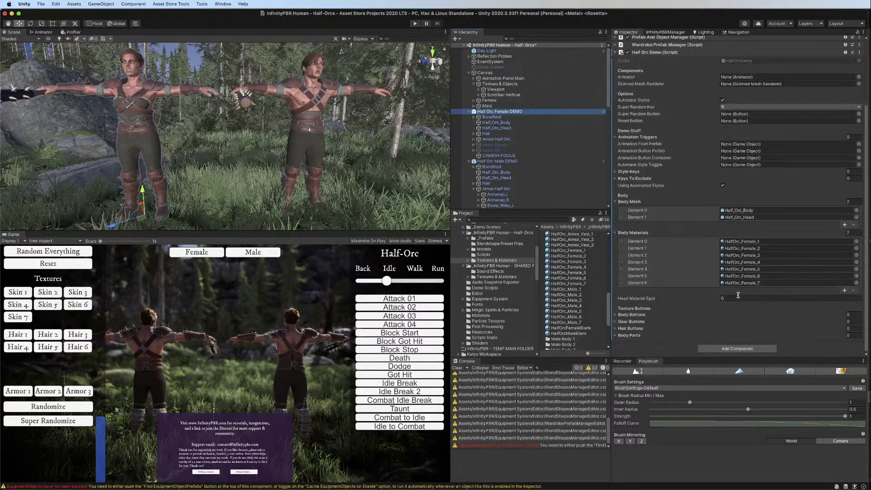
left_click(736, 298)
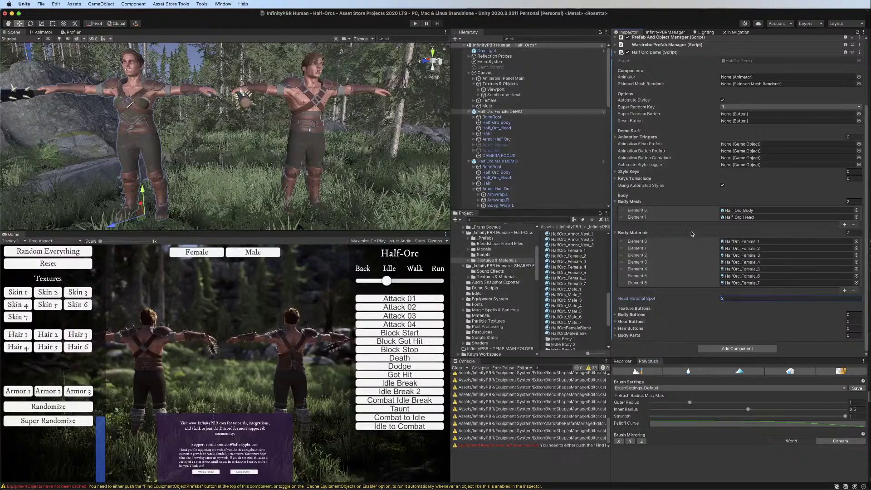
left_click(494, 128)
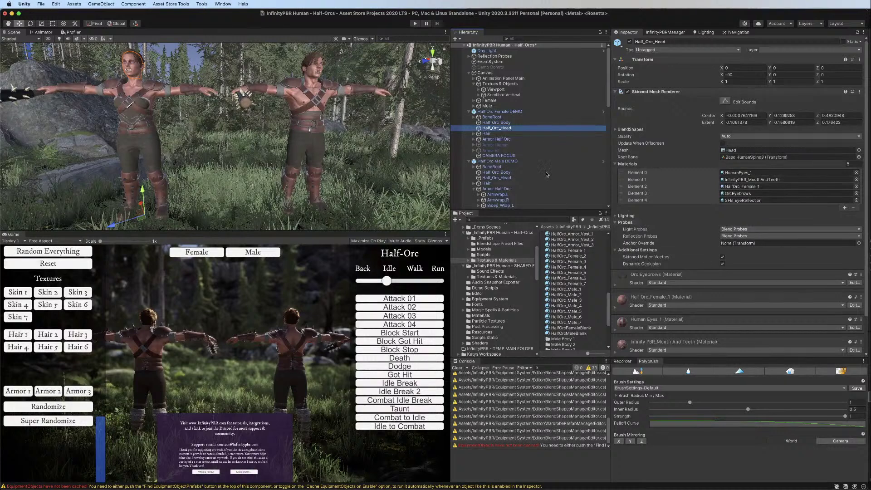
left_click(509, 178)
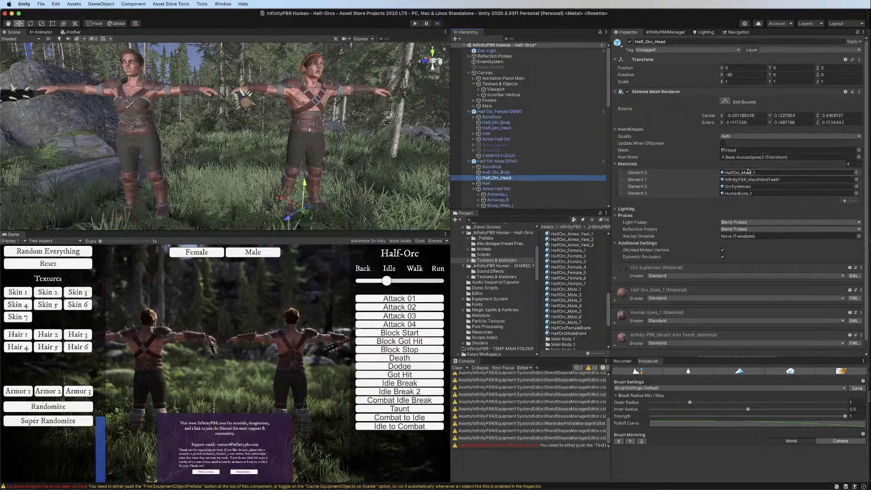
Switch to Rider and add an empty public void SetMaterial(int index) method below RandomizeTextures in HalfOrcDemo
left_click(638, 483)
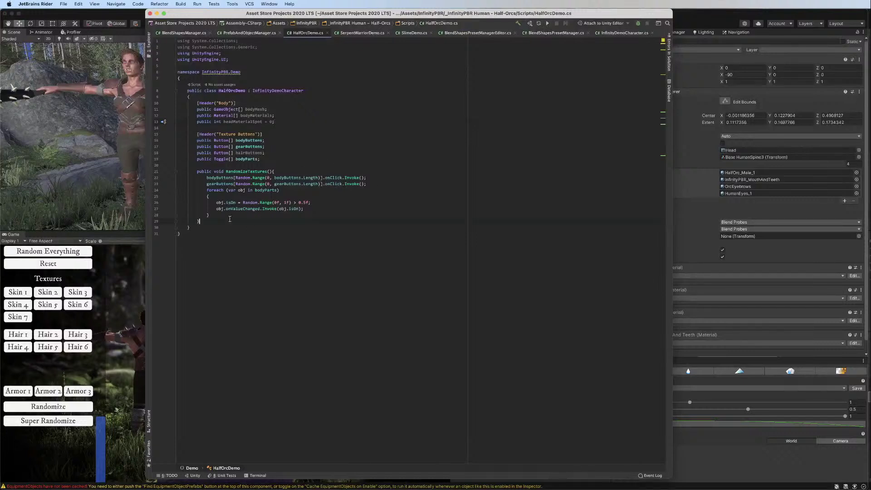
type("pub")
key("BackSpace")
key("BackSpace")
type("lic void")
key("BackSpace")
key("BackSpace")
key("BackSpace")
key("BackSpace")
key("BackSpace")
key("BackSpace")
type("c void Set")
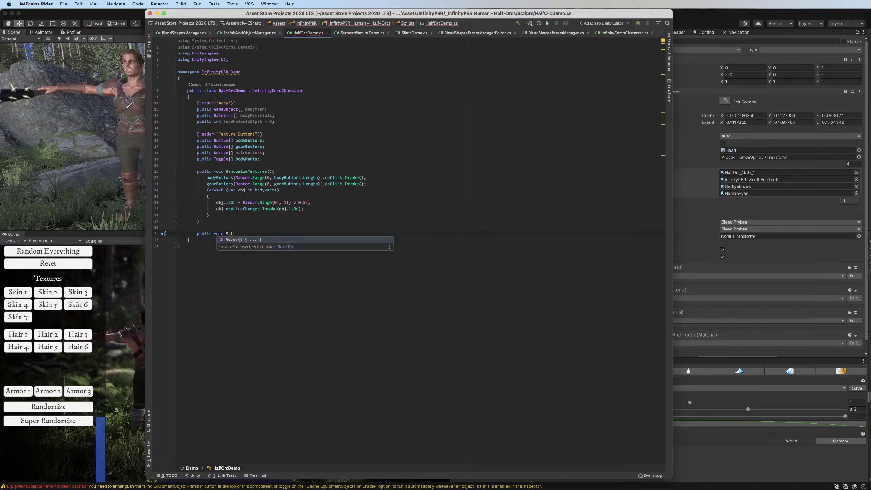
type("Materi")
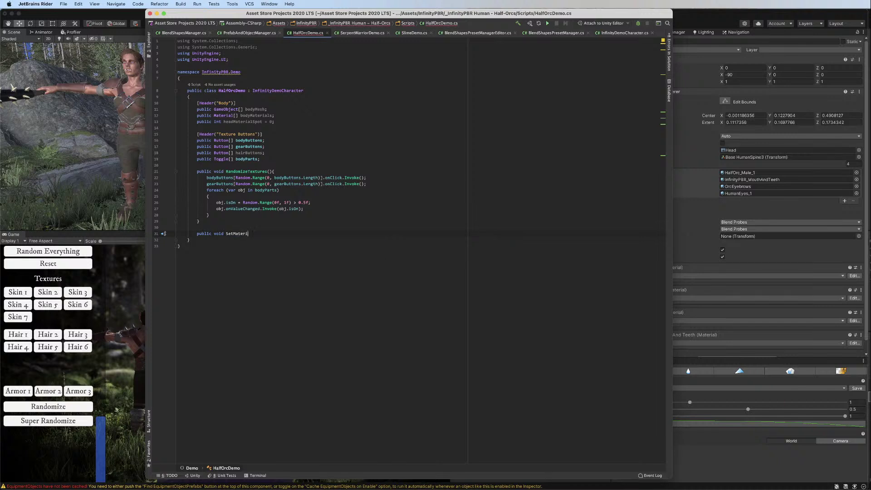
type("al(int index){")
key("Return")
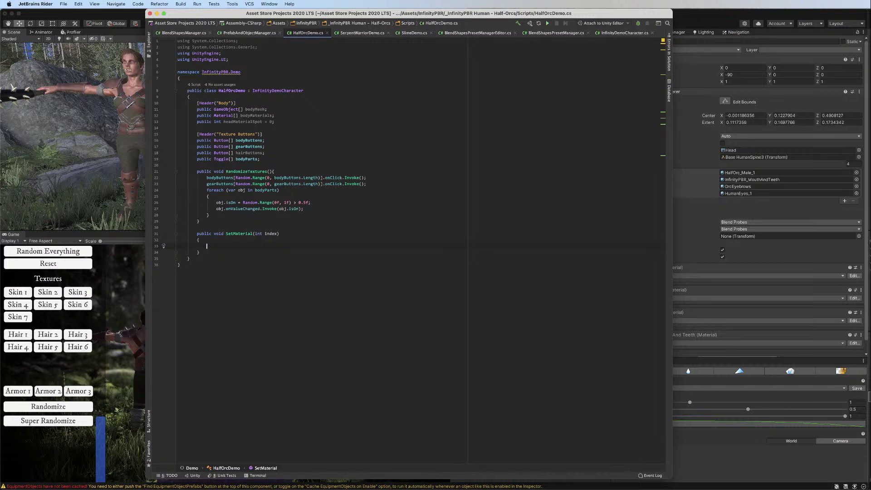
Begin the SetMaterial body with a GetComponent call for the SkinnedMeshRenderer of bodyMesh[0]
type("odyMesh")
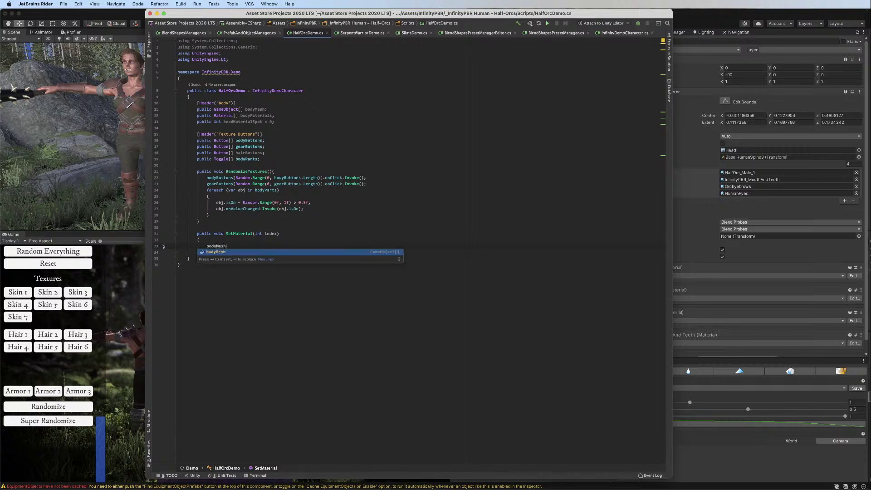
key("Return")
type("[0].SetM")
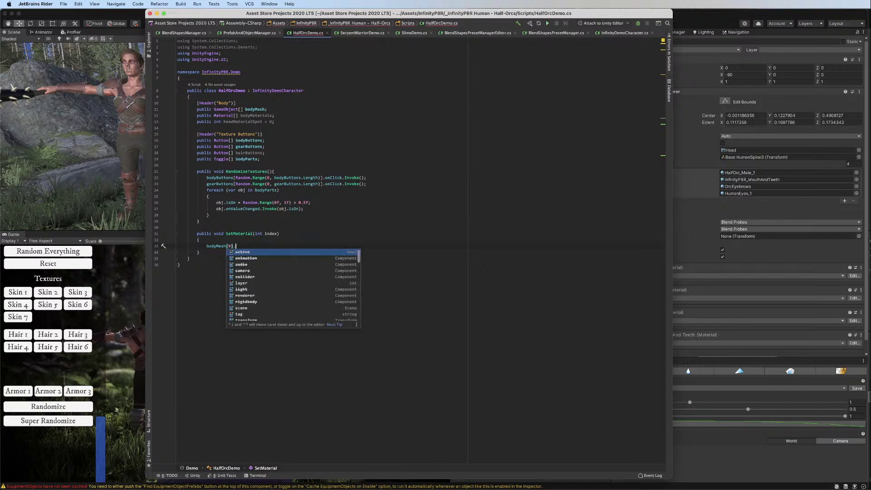
key("BackSpace")
key("BackSpace")
key("BackSpace")
key("BackSpace")
type("GetComponent")
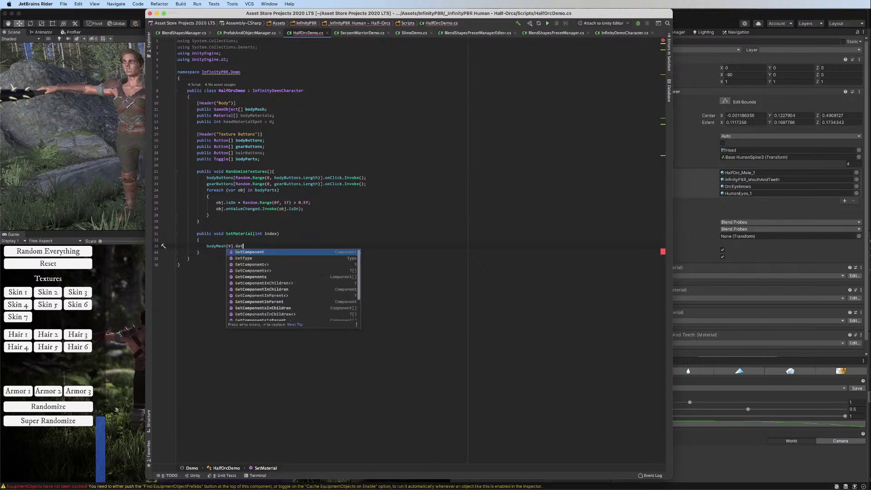
key("Return")
type("().")
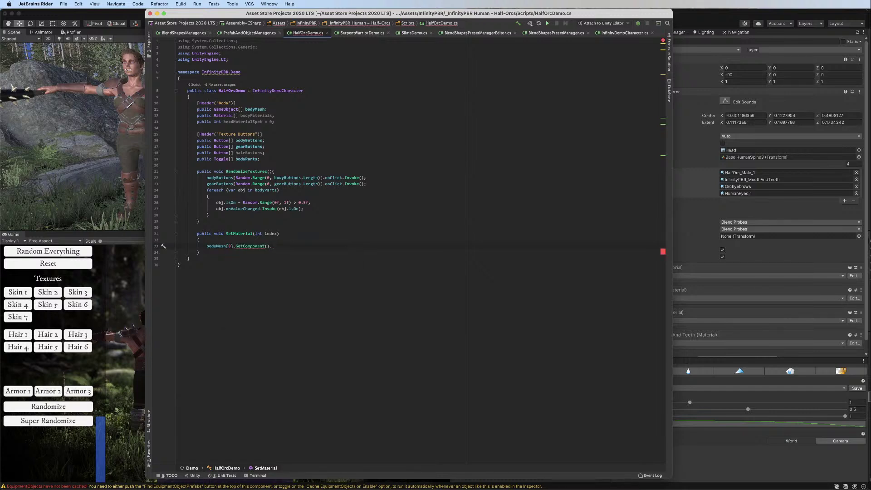
key("BackSpace")
type("<Skin")
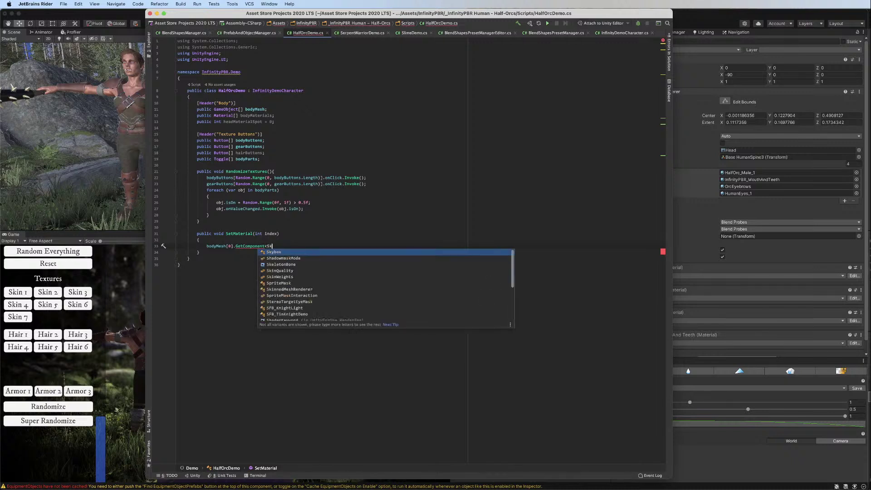
key("Down")
key("Down")
key("Return")
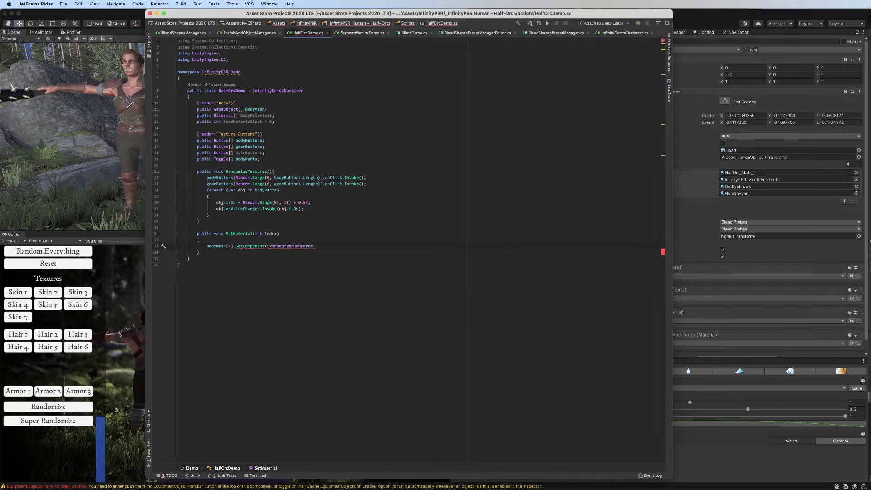
Complete the statement by assigning bodyMaterials[index] to the renderer's sharedMaterial, and insert an empty line above it
type(">().sh")
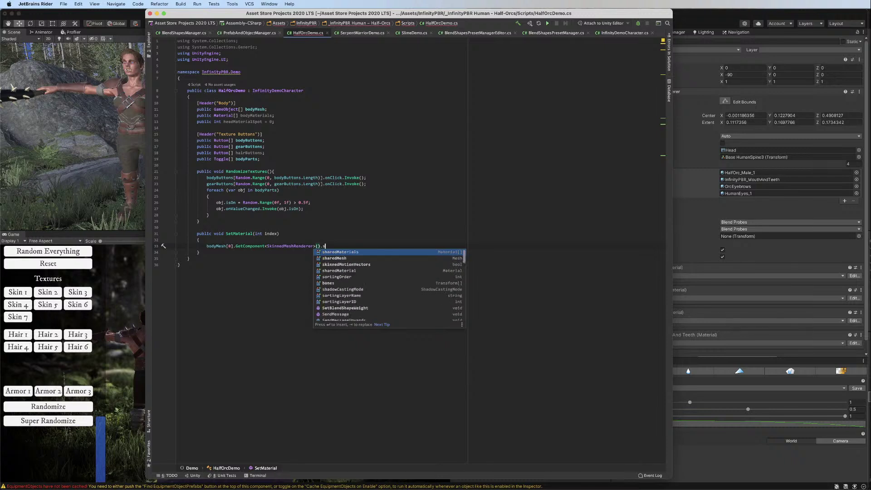
key("Down")
key("Down")
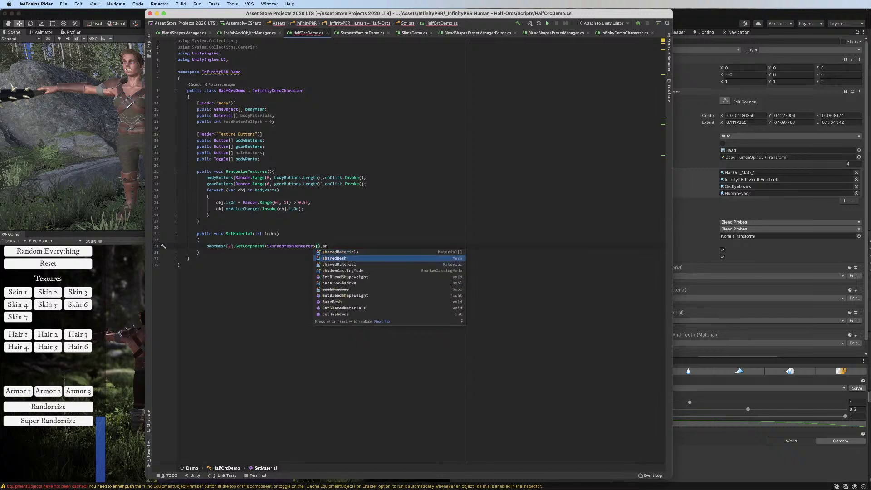
key("Return")
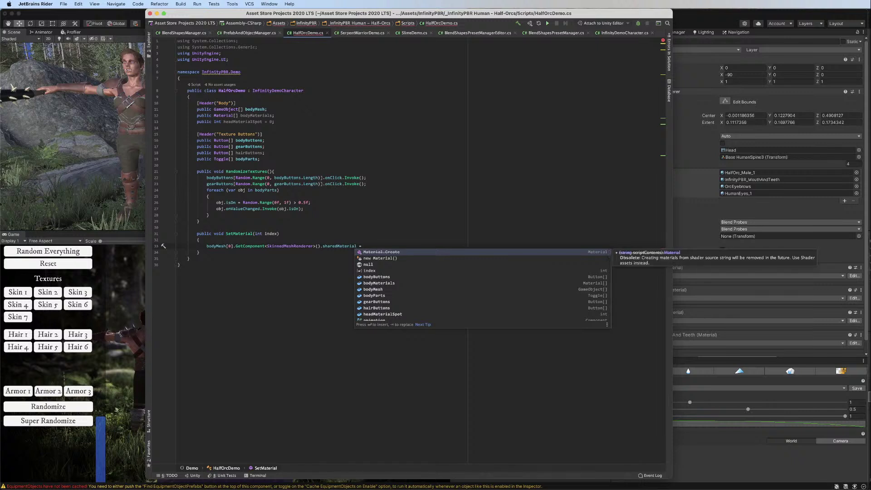
type("bodyM")
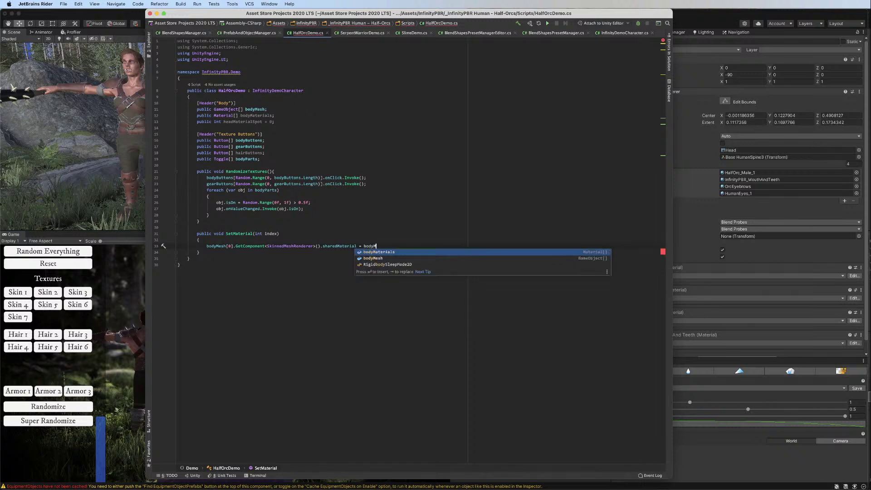
type("aterials[index];")
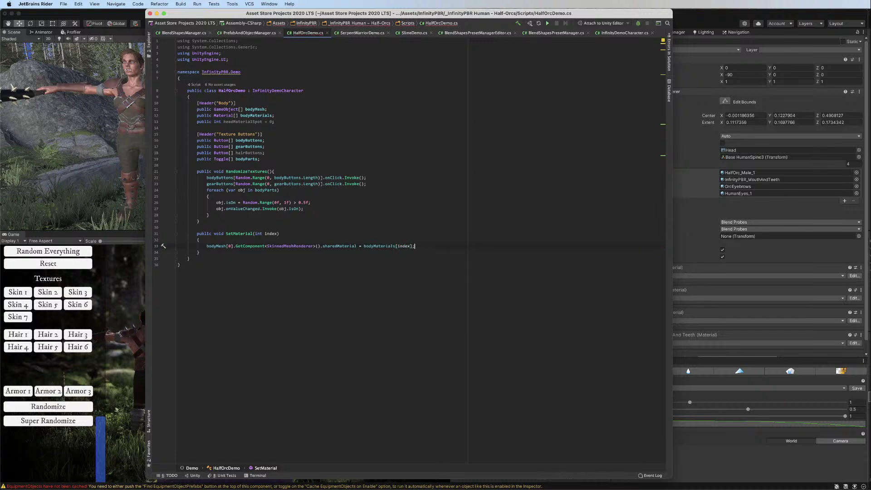
key("Up")
key("Return")
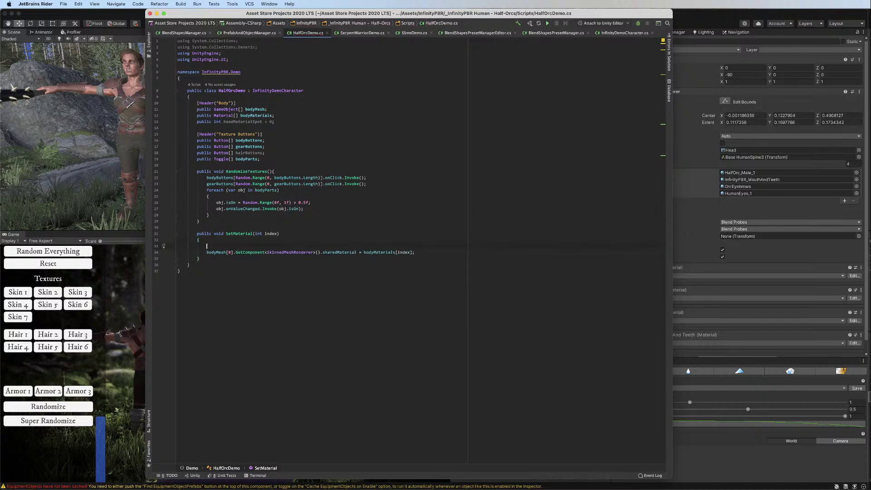
Add the guard if (index >= bodyMaterials.Length) index = 0; at the start of SetMaterial, followed by an empty line
type("if (index >")
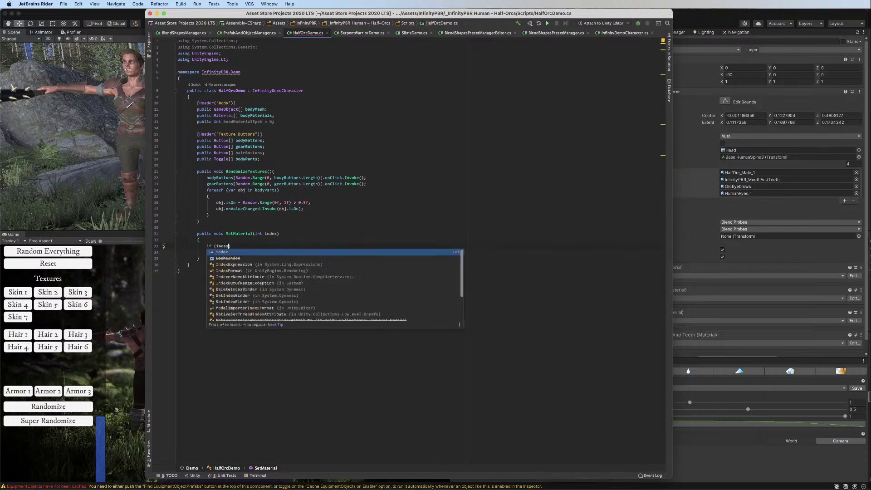
type("= bodyMaterials.")
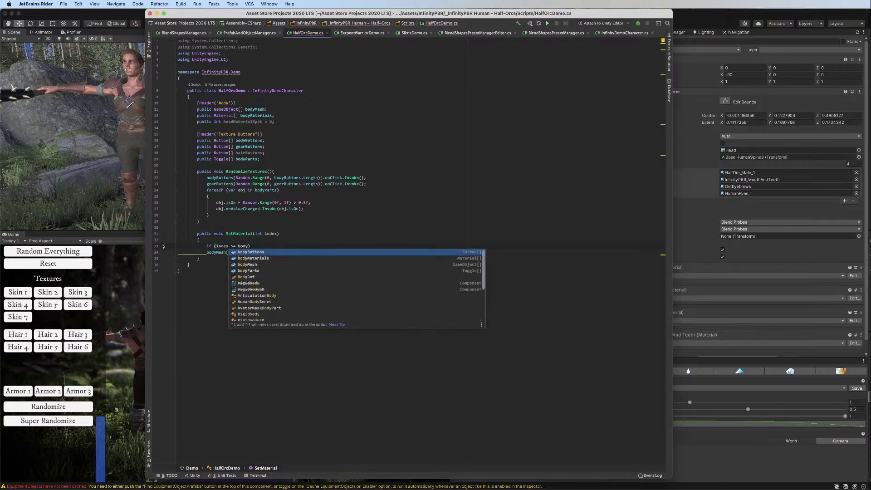
type("C")
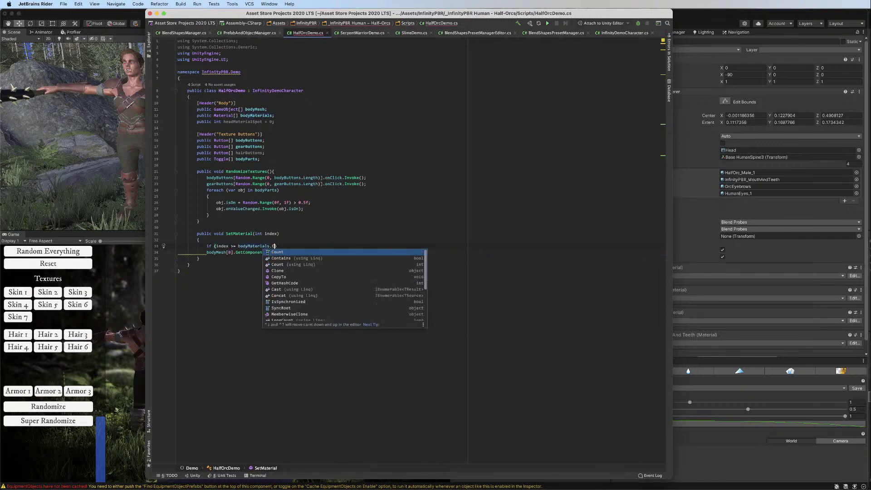
key("BackSpace")
type("Length)")
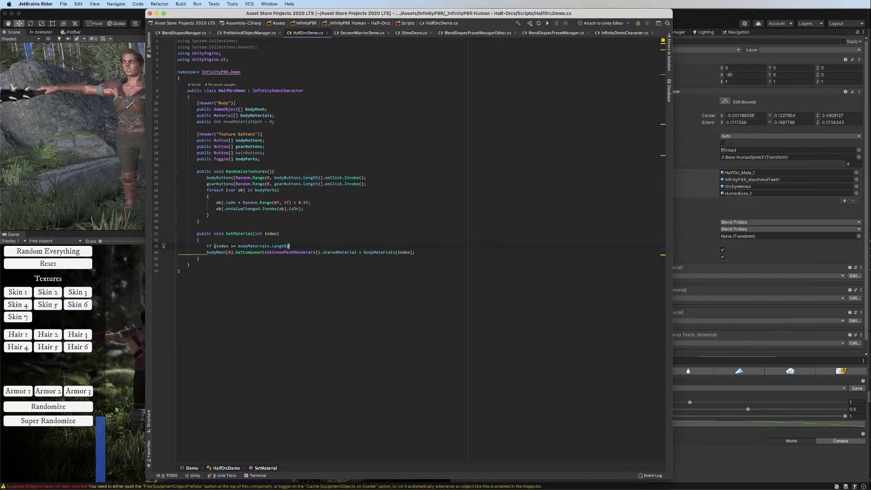
type(" index = 0;")
key("Return")
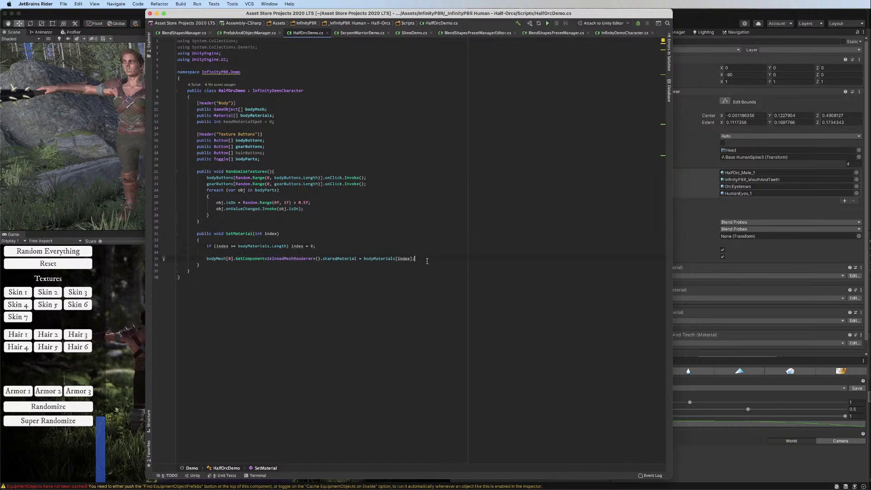
Duplicate the bodyMesh[0] sharedMaterial assignment on the line below and change the copy's mesh index to 1
left_click(206, 258, "shift")
key("super+c")
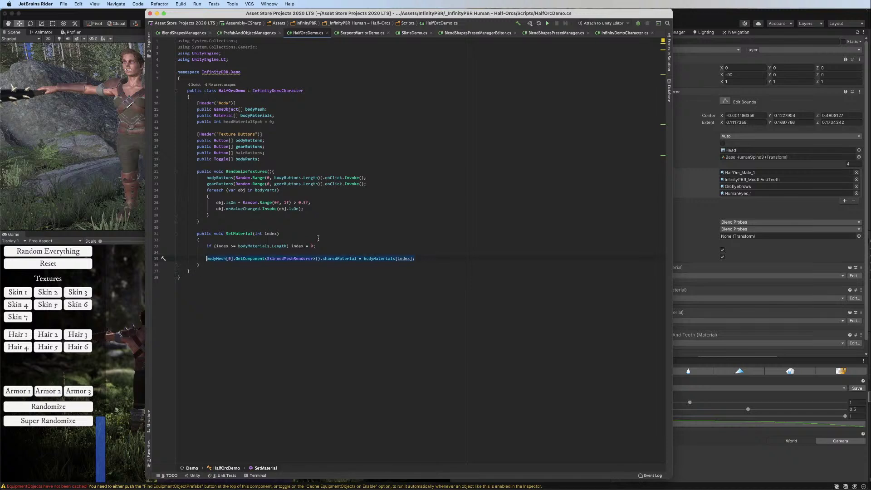
key("Return")
key("super+v")
left_click(232, 265)
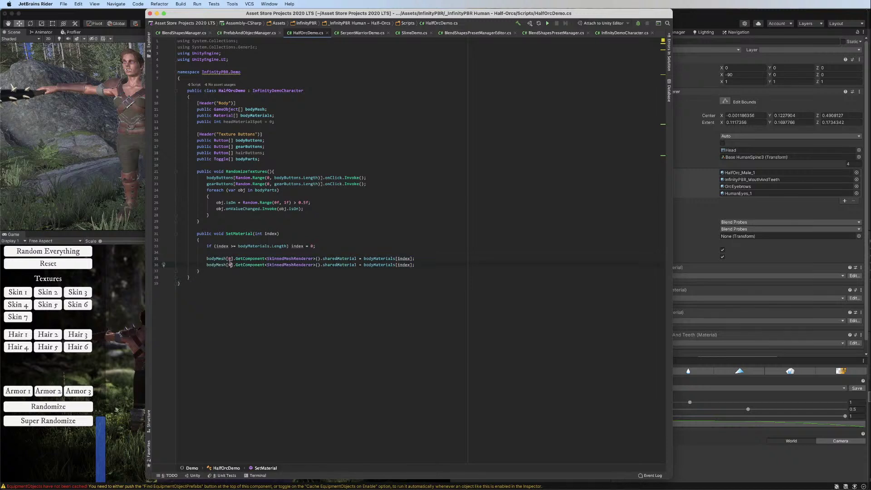
key("BackSpace")
type("1")
Turn the bodyMesh[1] line into a variable declaration by prefixing it with var headMaterials =
left_click(207, 265)
type("var materials =")
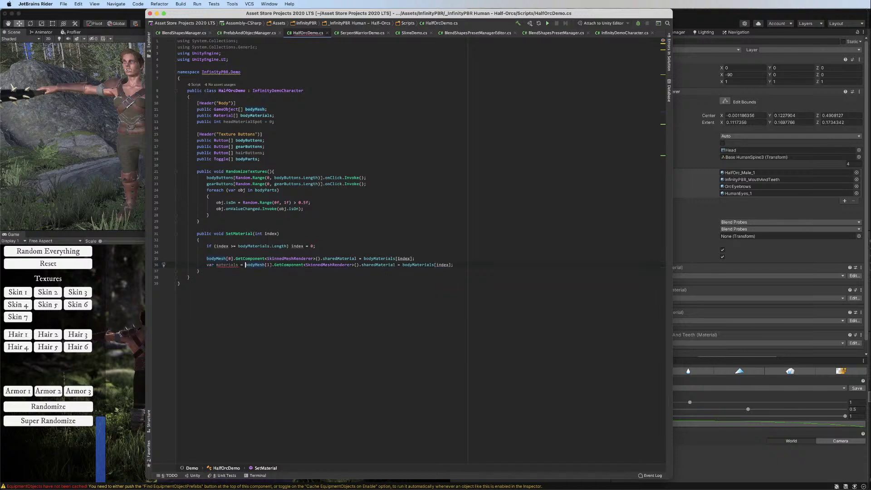
double_click(226, 265)
type("headMaterial")
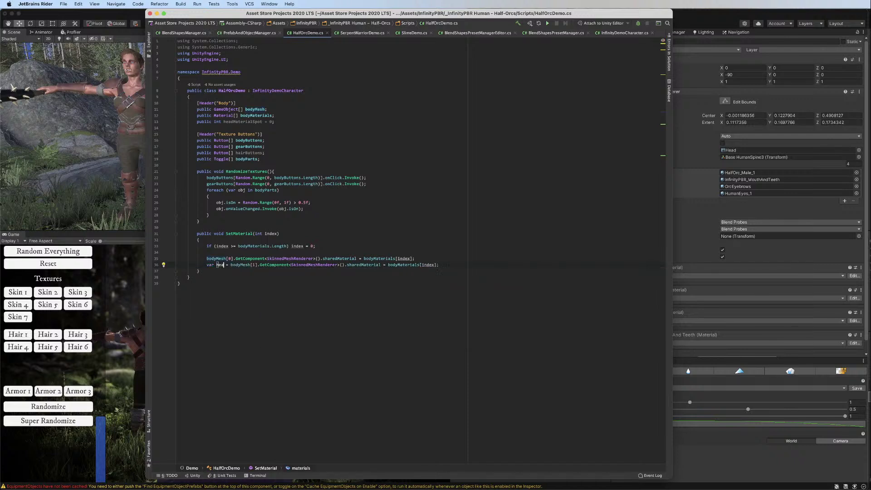
type("s")
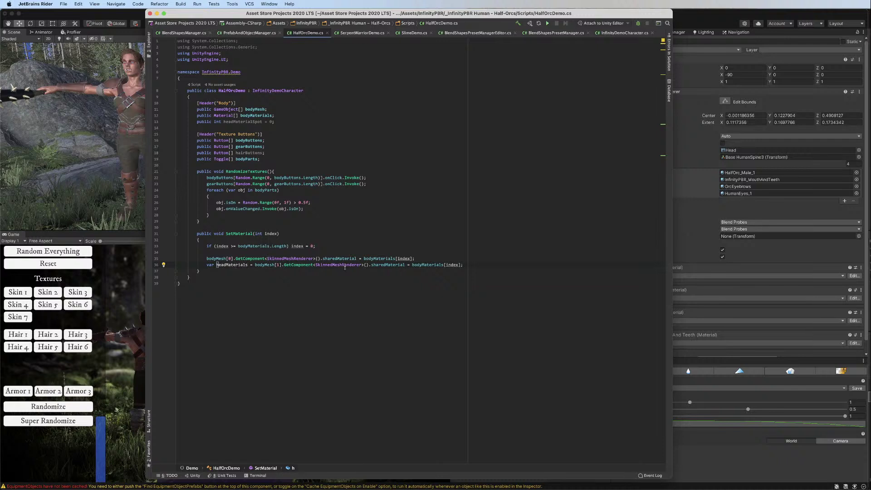
Replace the sharedMaterial assignment at the end of the headMaterials declaration with the renderer's materials property
left_click_drag(406, 265, 536, 269)
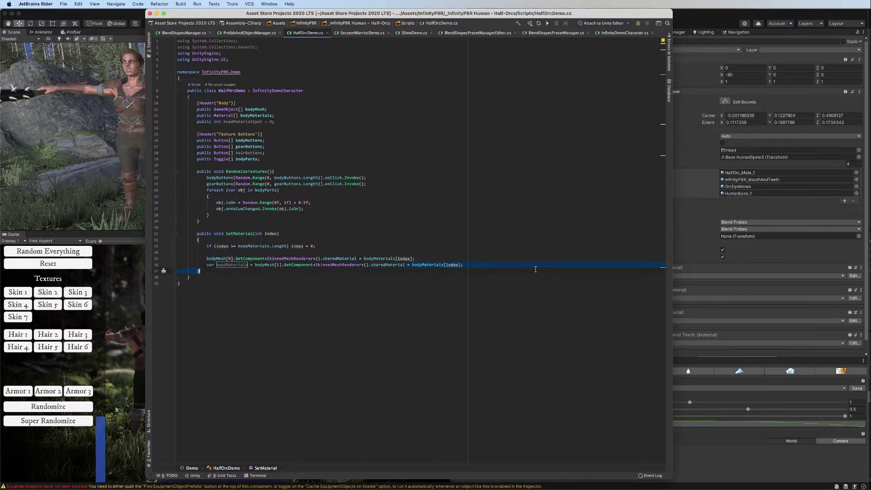
left_click_drag(371, 265, 508, 265)
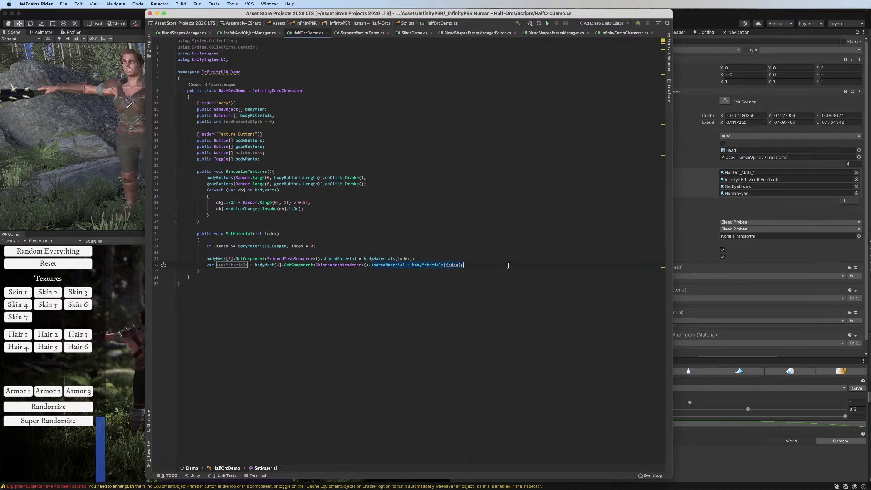
key("BackSpace")
type("ma")
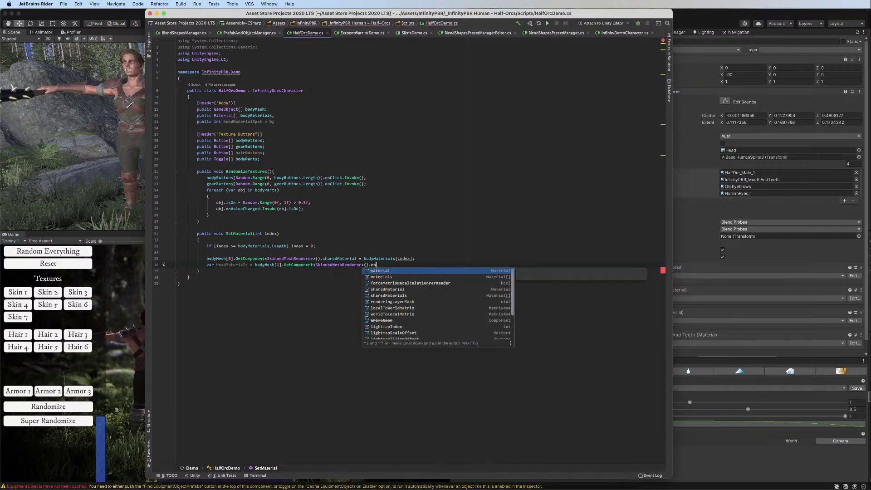
key("Return")
type(";")
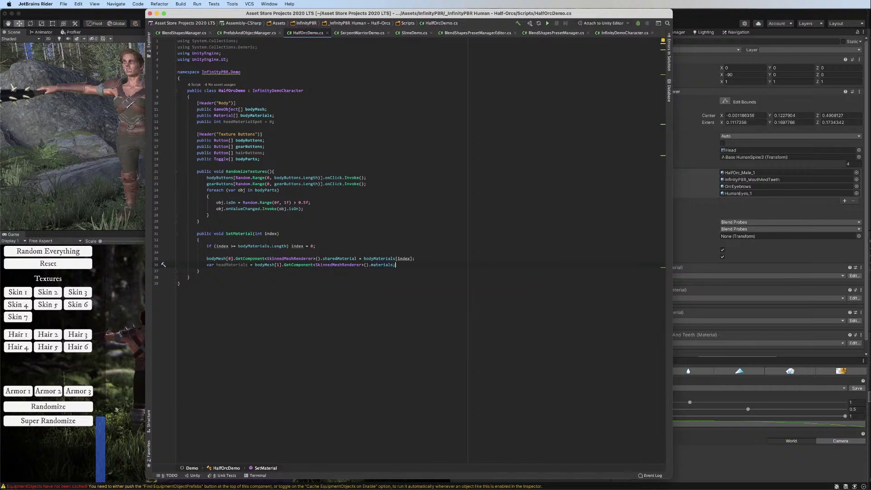
Begin a new statement below the headMaterials declaration with headMaterials[headMaterialSpot]
type("headM")
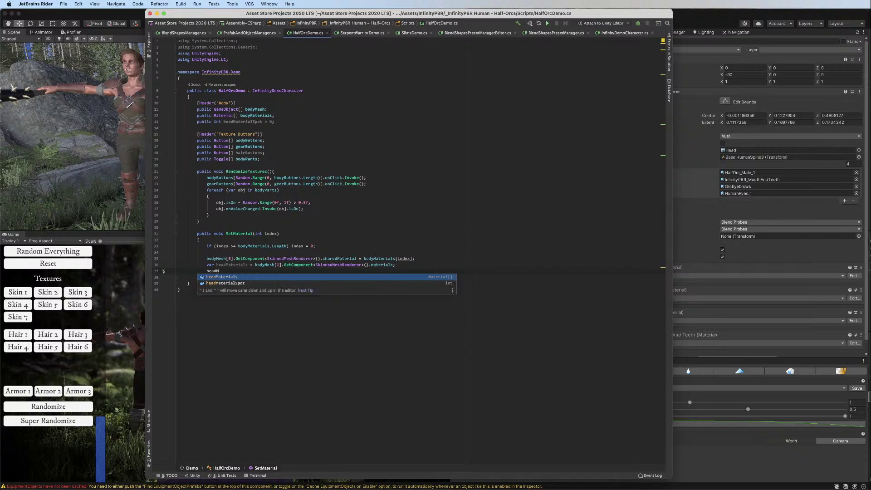
type("aterials[")
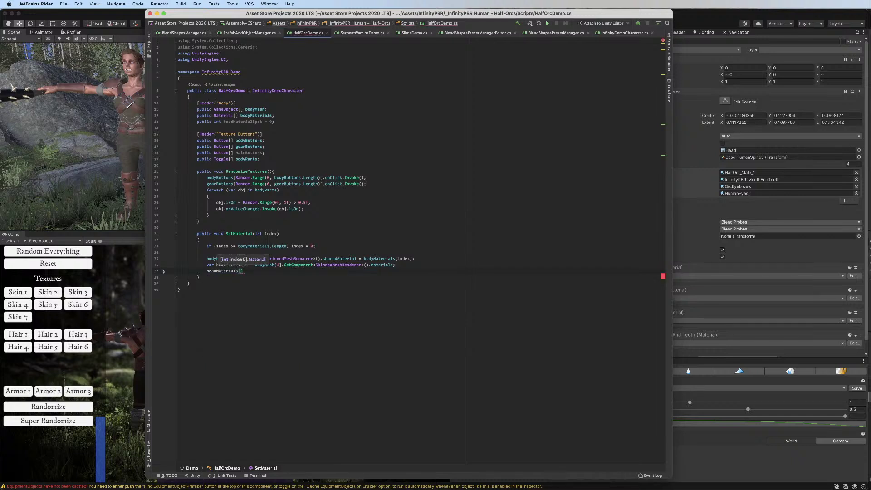
type("head")
key("Return")
Rename the headMaterialSpot field to headMaterialIndex throughout the script, adding the FormerlySerializedAs attribute
left_click(233, 122)
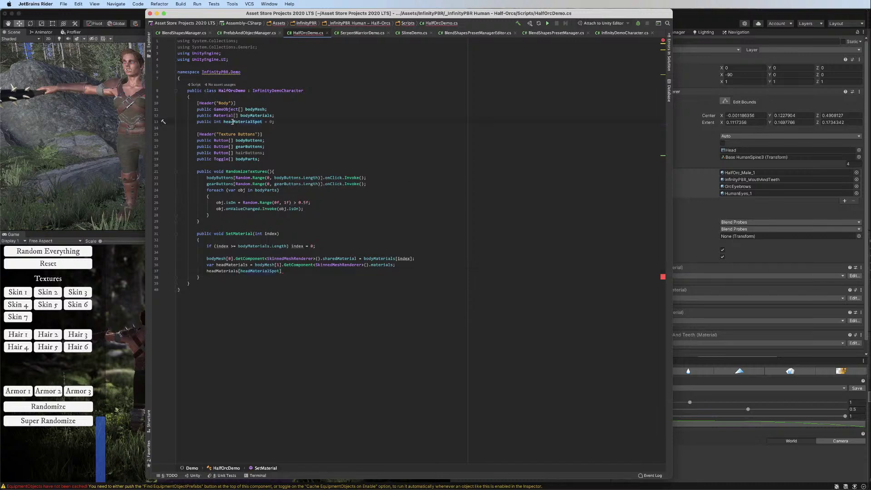
key("F2")
key("BackSpace")
key("BackSpace")
key("BackSpace")
key("BackSpace")
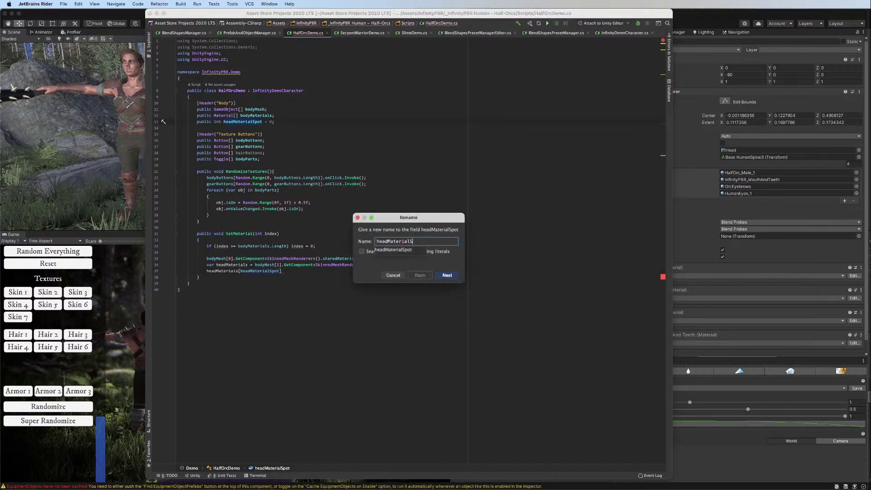
type("Index")
key("Return")
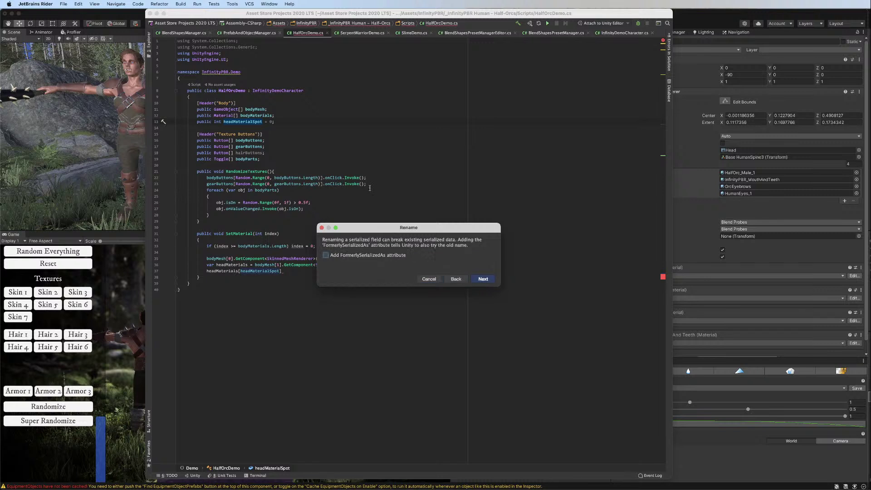
left_click(483, 279)
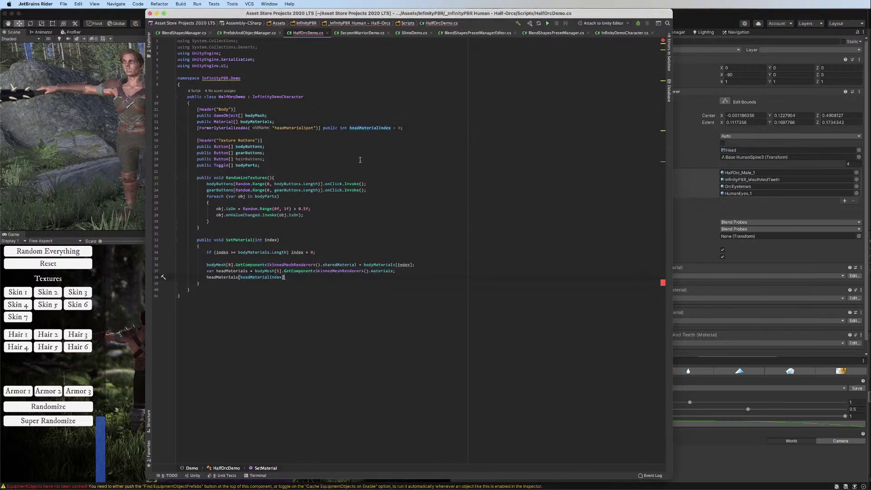
Complete the headMaterials[headMaterialIndex] statement by assigning bodyMaterials[index] to it, and start a new line below
type(".m")
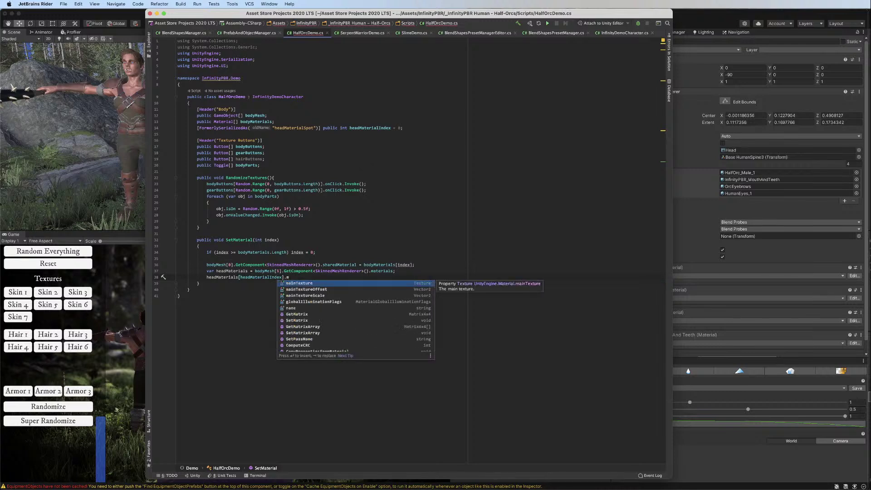
key("BackSpace")
key("BackSpace")
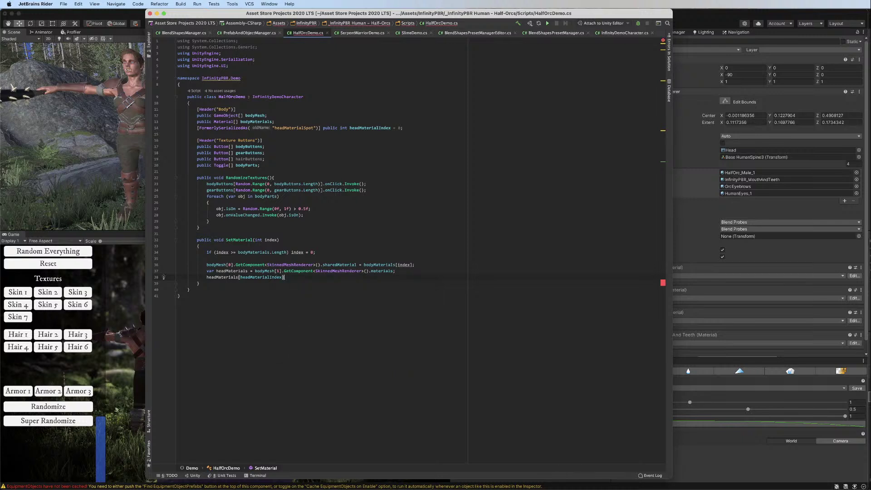
type("=")
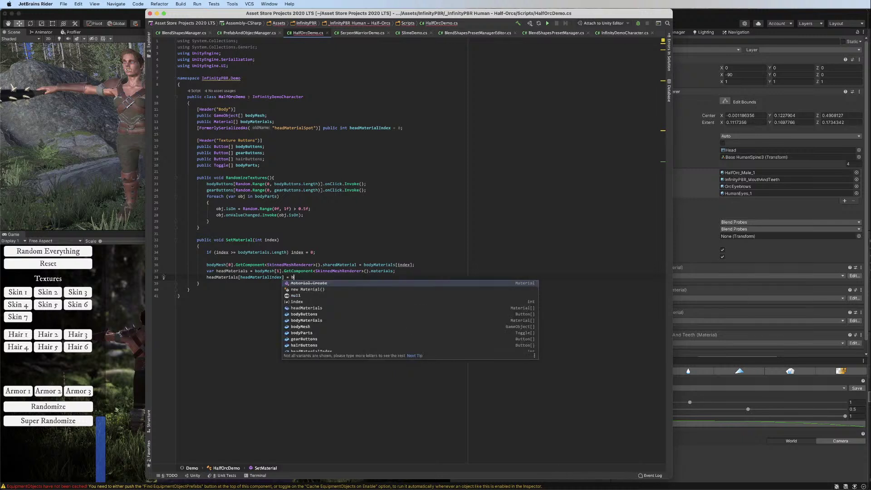
type(" bodyMaterials[index];")
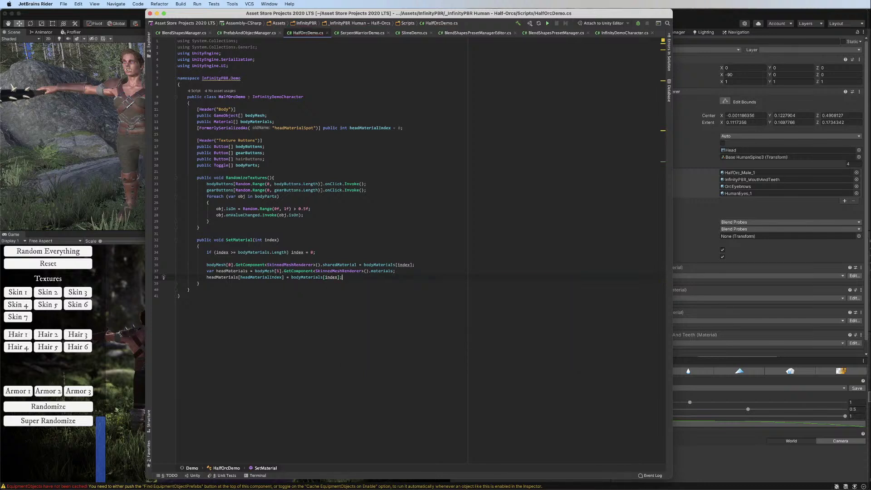
key("Return")
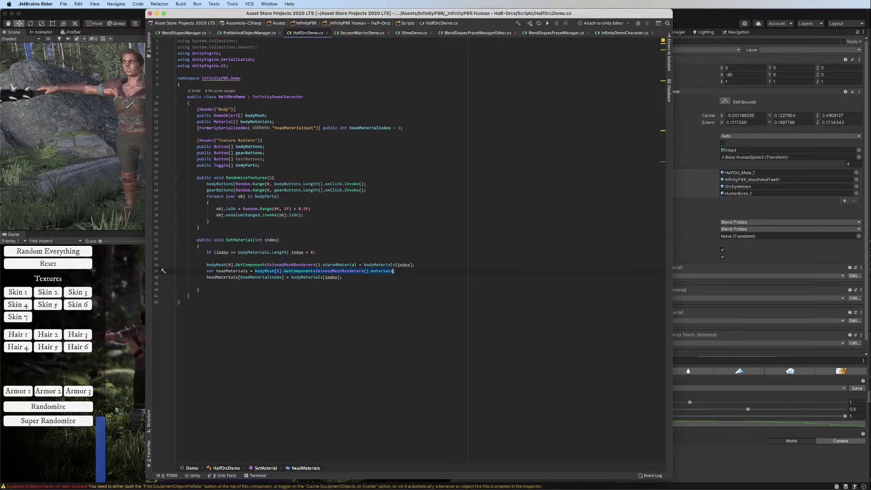
Finish SetMaterial with the line bodyMesh[1].GetComponent<SkinnedMeshRenderer>().sharedMaterials = headMaterials;
type("bodyMesh[1].GetComponent<SkinnedMeshRenderer>().")
type("shar")
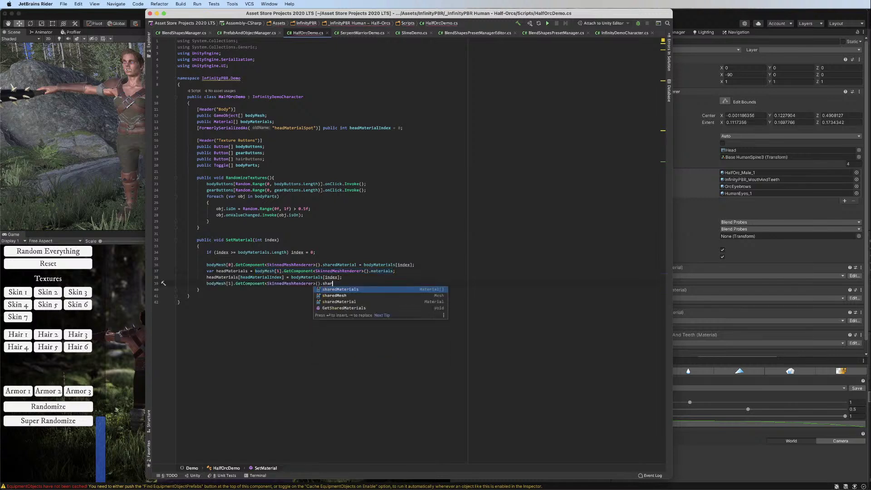
type("edMaterials = head")
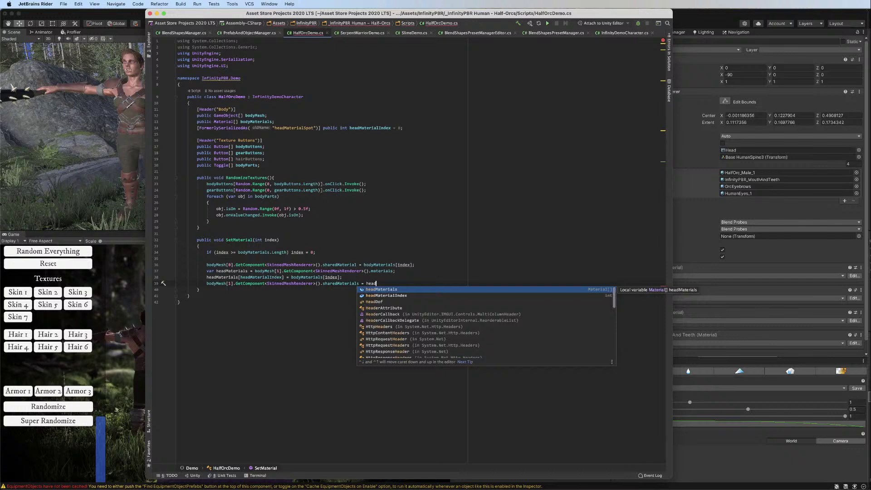
key("Return")
type(";")
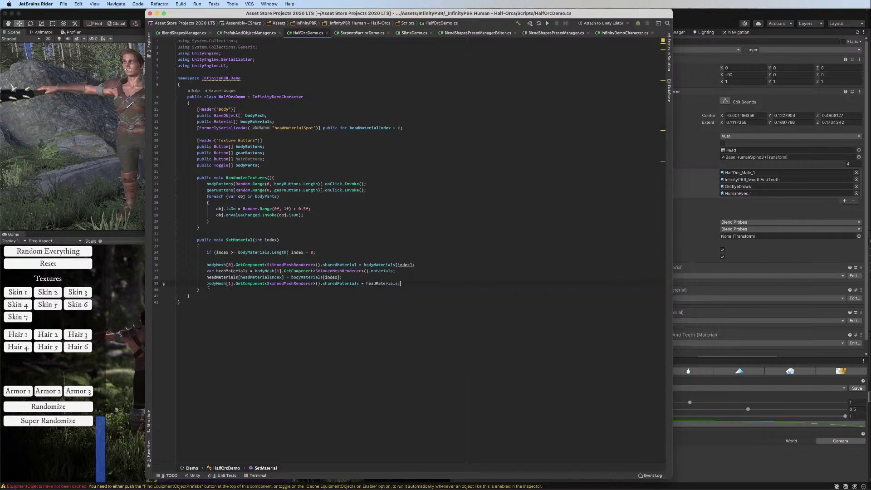
left_click_drag(206, 271, 291, 292)
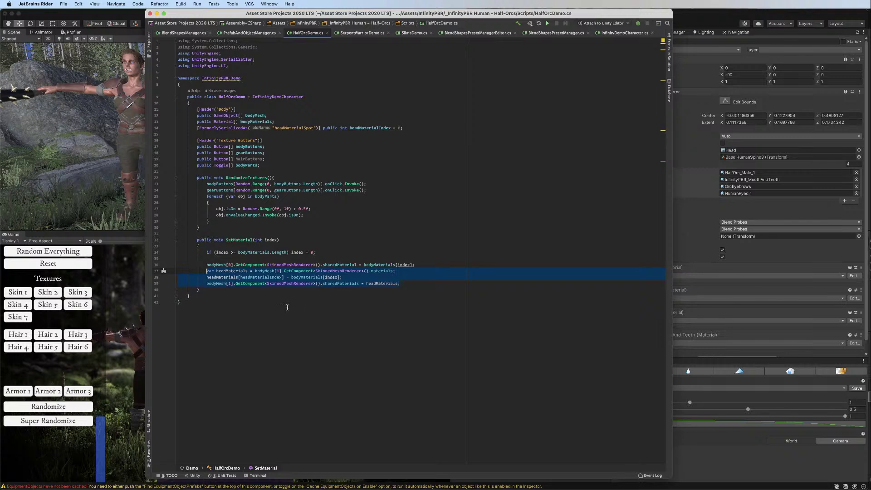
left_click(210, 278)
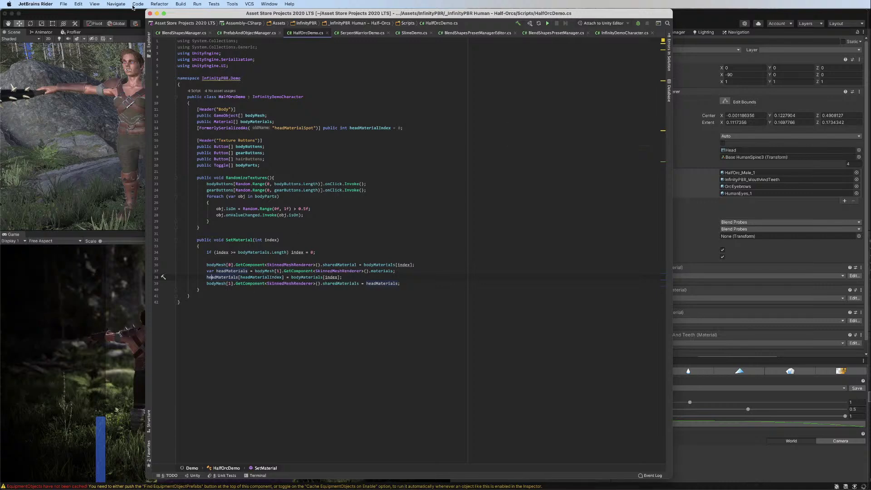
Switch to Unity and apply all prefab overrides of Half Orc Male DEMO
left_click(111, 13)
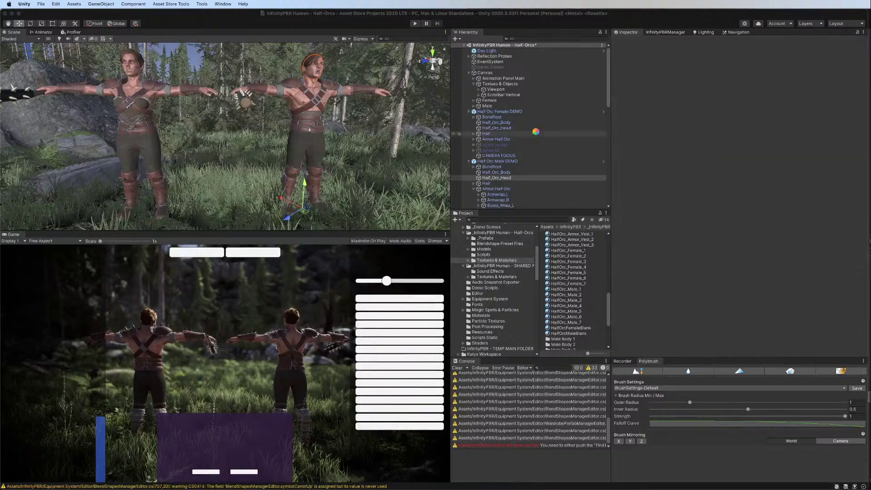
left_click(507, 162)
left_click(792, 58)
left_click(860, 112)
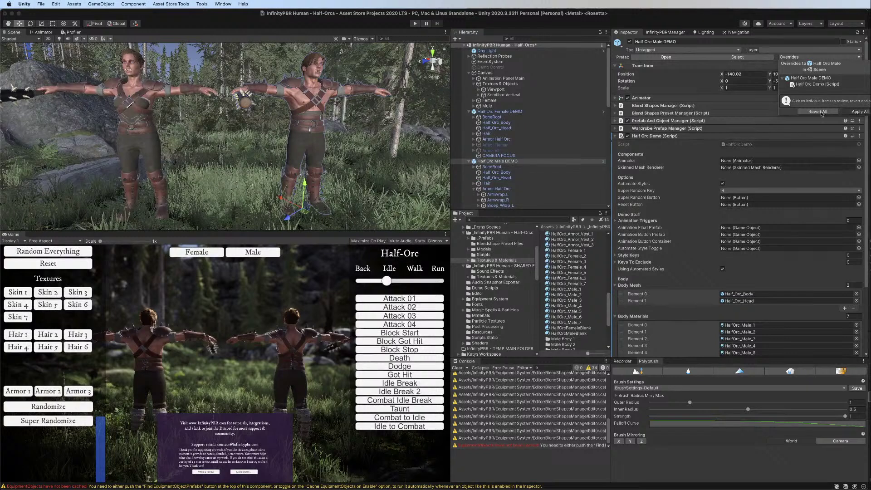
Apply all prefab overrides of Half Orc Female DEMO
left_click(525, 113)
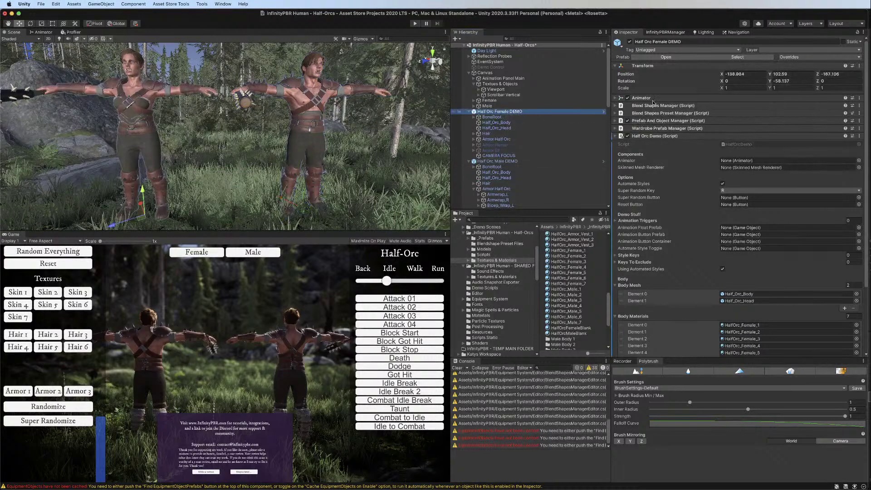
left_click(791, 58)
left_click(861, 131)
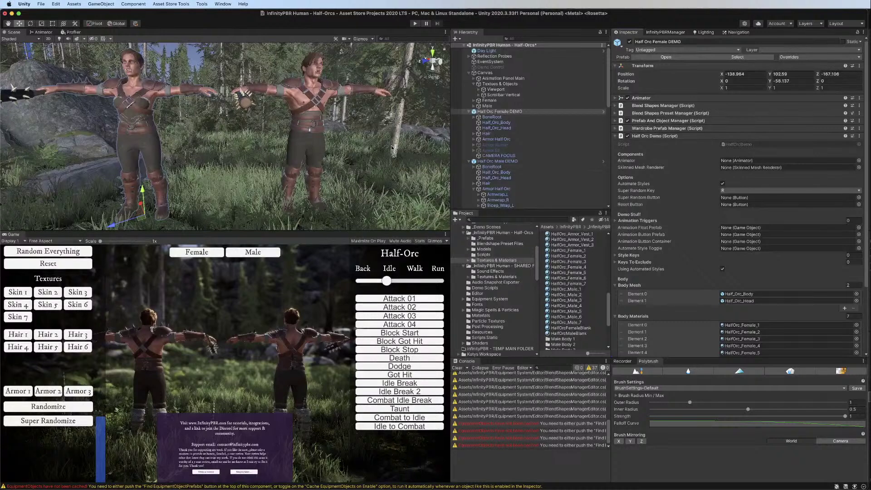
For the Skin 1 to Skin 7 buttons together, set the On Click target to Half Orc Female DEMO and add a second event targeting Half Orc Male DEMO
left_click(500, 85)
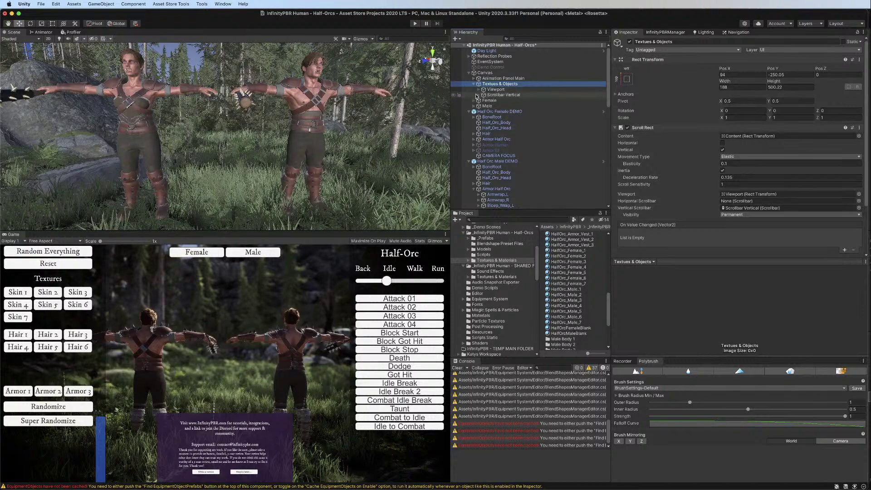
left_click(479, 90)
left_click(484, 95)
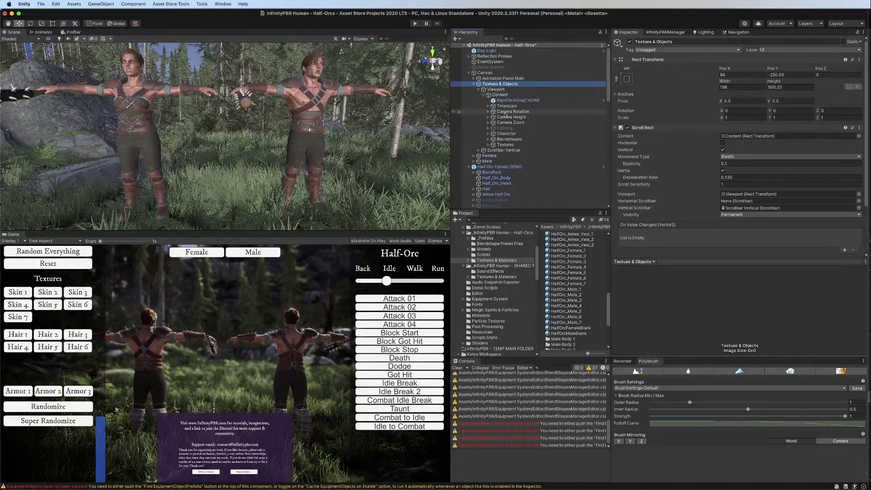
left_click(489, 144)
scroll(490, 146, "down", 3)
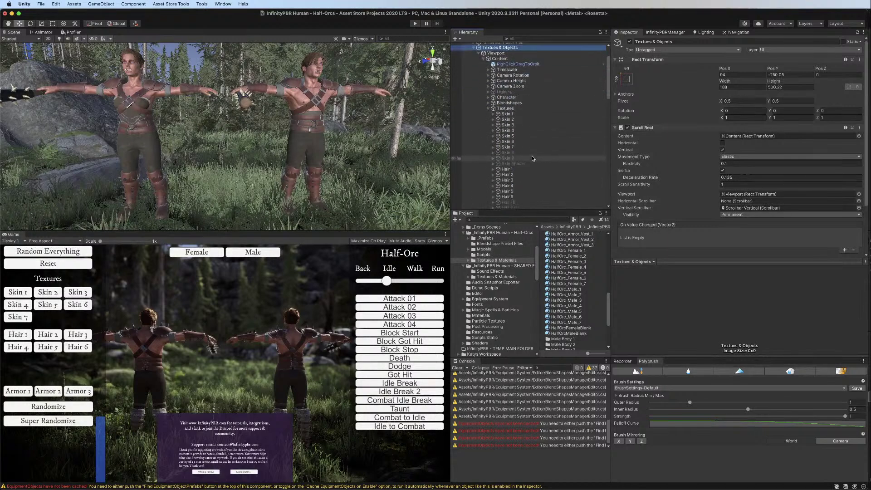
left_click(506, 114)
left_click(507, 147, "shift")
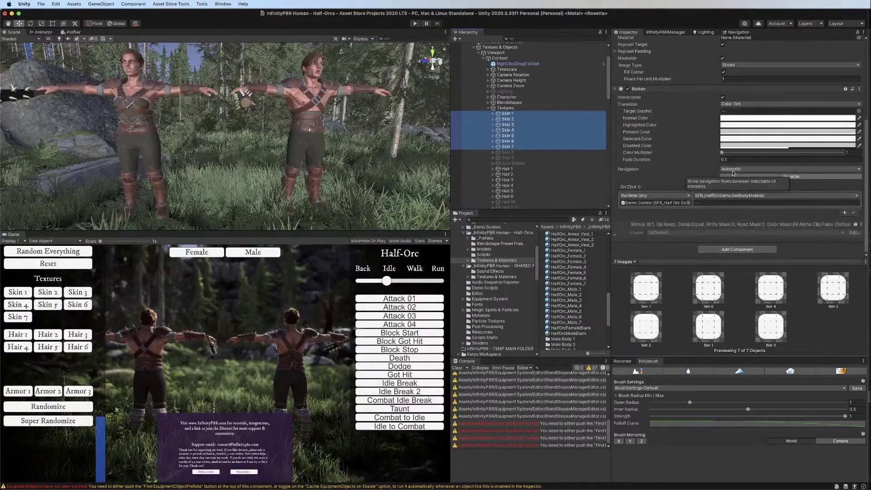
scroll(532, 196, "down", 6)
scroll(531, 196, "down", 9)
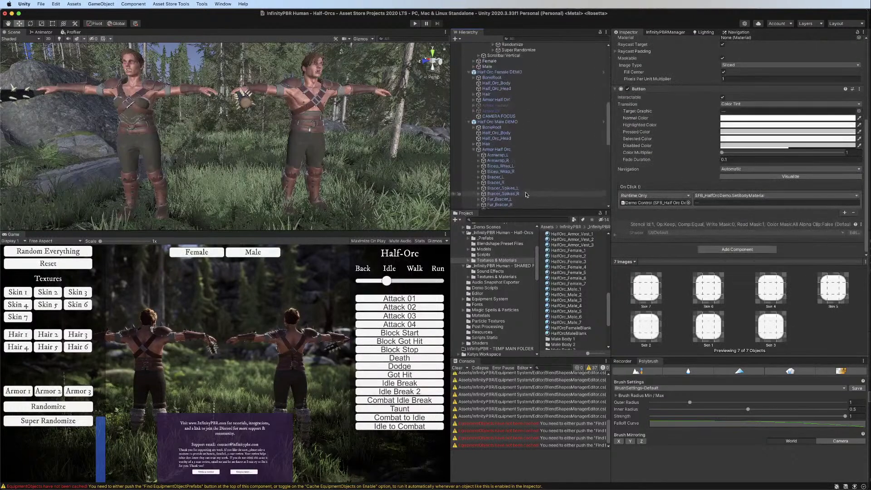
left_click_drag(517, 74, 594, 97)
left_click_drag(669, 204, 669, 203)
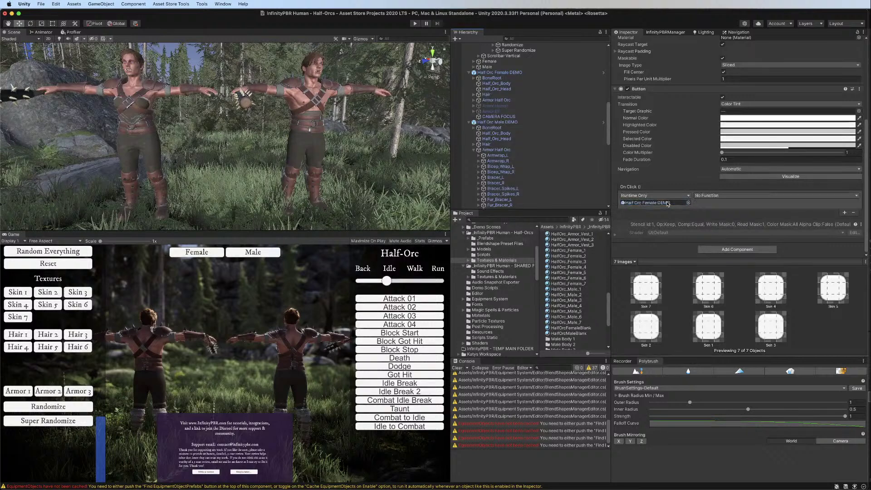
left_click(845, 214)
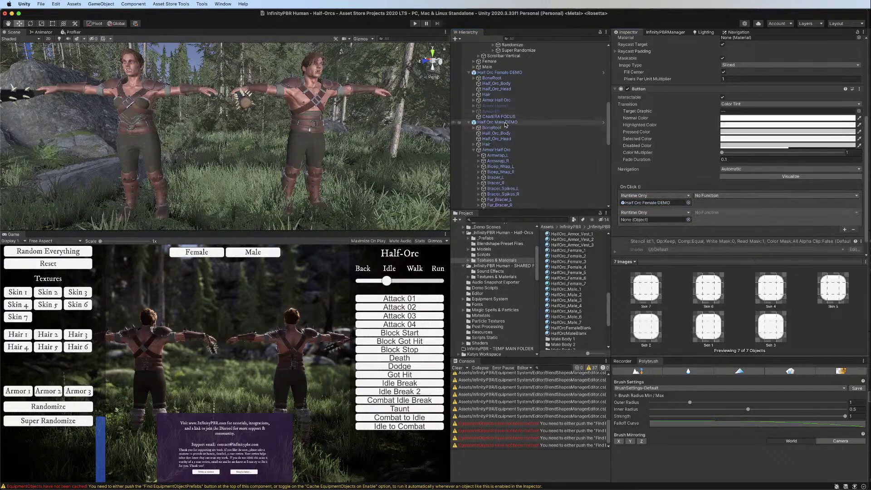
left_click_drag(498, 122, 669, 223)
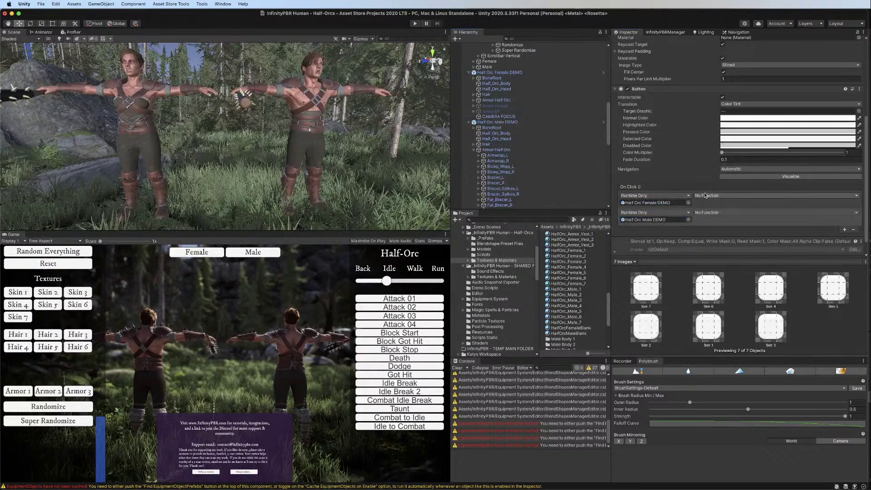
Assign HalfOrcDemo.SetMaterial to both On Click events of the seven Skin buttons, with index 0 for the female event
left_click(731, 196)
mouse_move(752, 246)
mouse_move(754, 263)
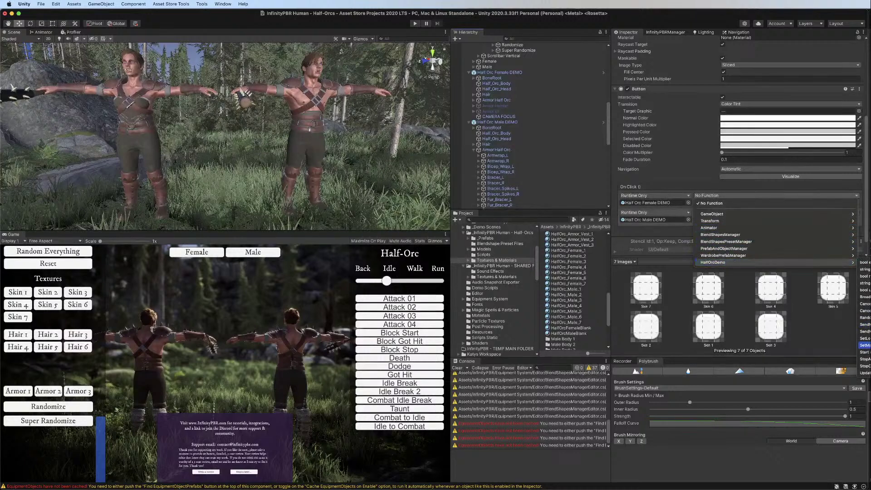
left_click(865, 346)
left_click(730, 212)
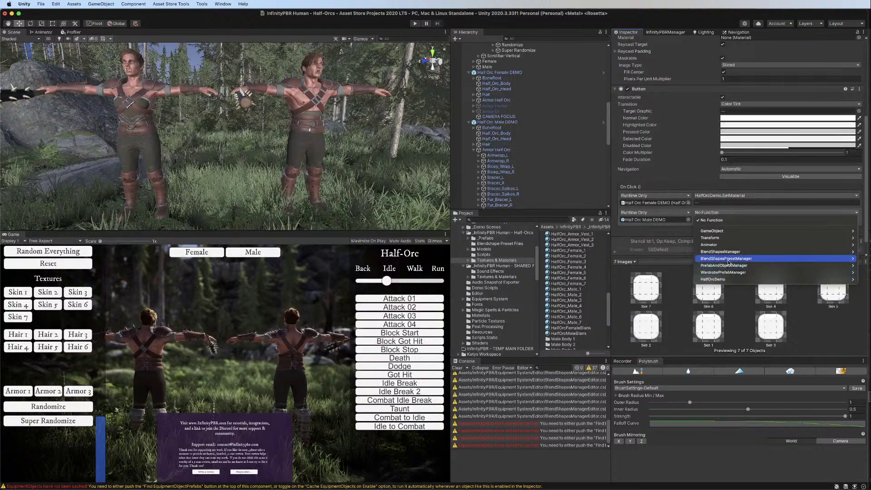
mouse_move(749, 279)
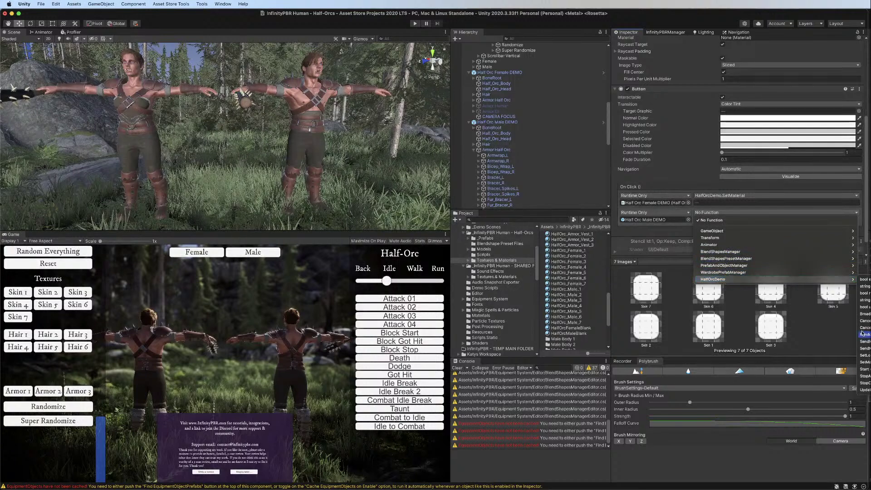
left_click(864, 361)
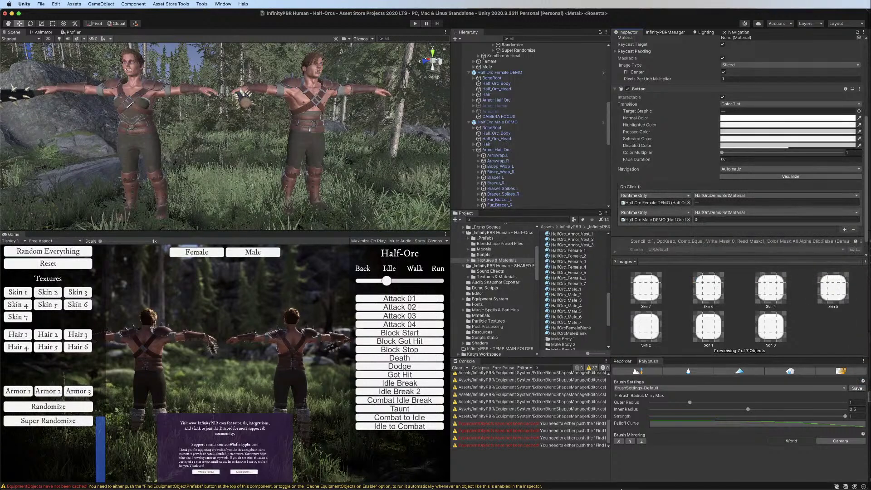
left_click(702, 202)
type("0")
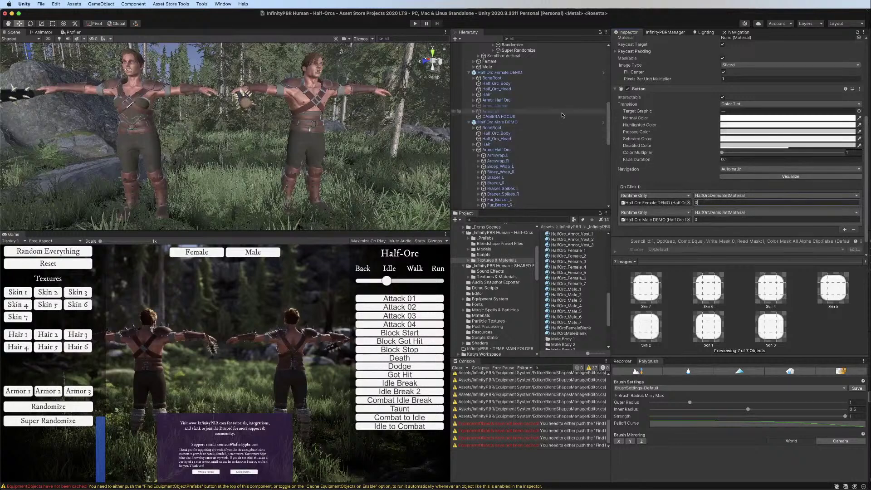
Switch to Rider and rename the SetMaterial method in HalfOrcDemo.cs to SetBodyMaterial
mouse_move(592, 488)
left_click(625, 476)
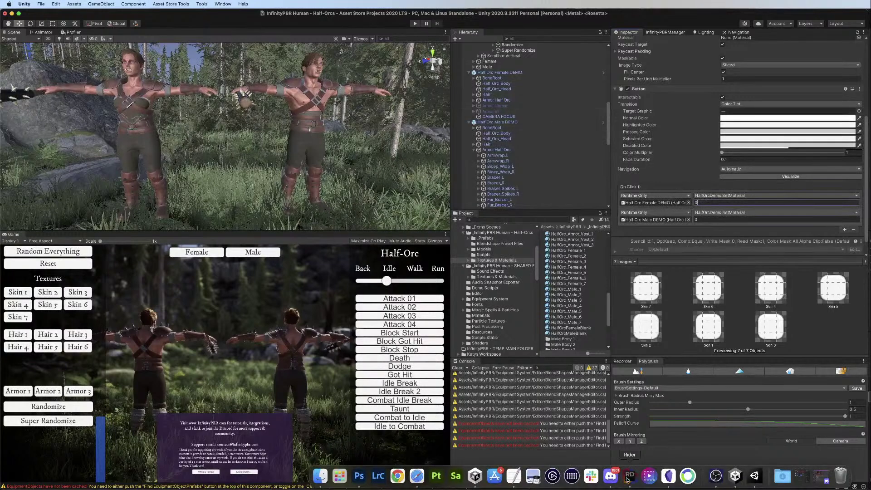
left_click(253, 240)
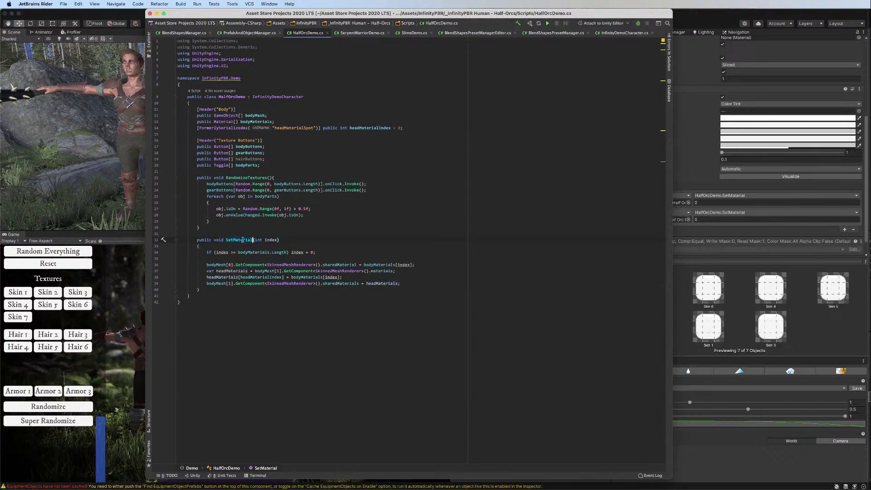
key("F2")
type("SetB")
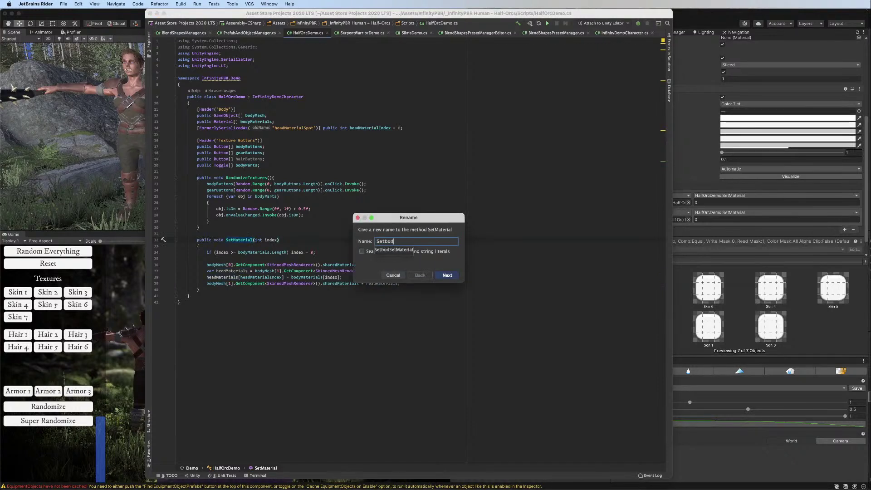
type("odyMaterial")
key("Return")
Return to Unity and reassign both On Click events of the Skin buttons to HalfOrcDemo.SetBodyMaterial
left_click(104, 17)
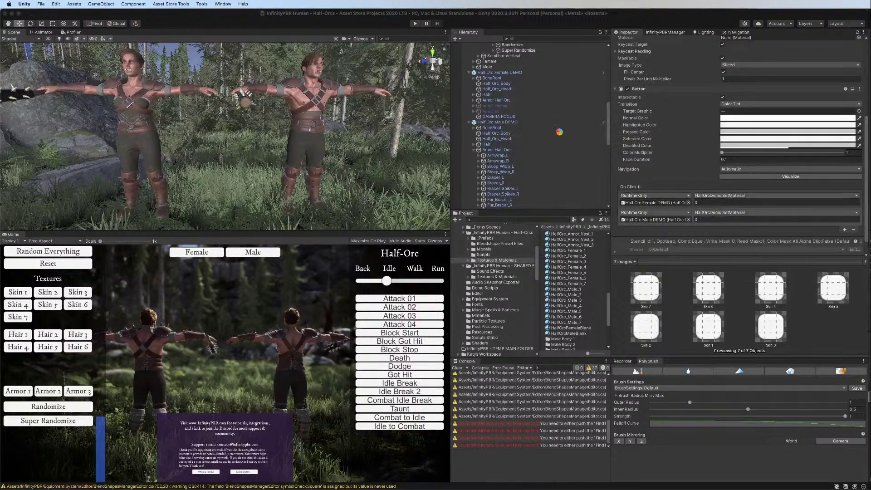
scroll(735, 206, "down", 1)
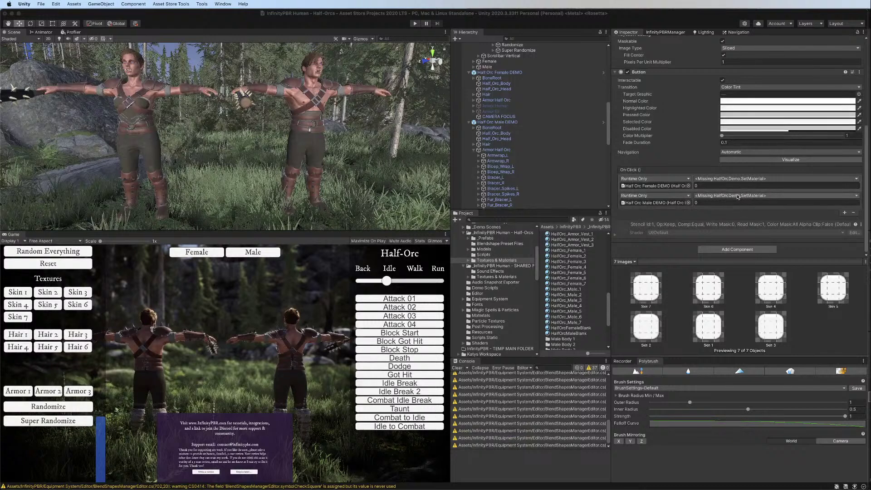
left_click(724, 195)
mouse_move(756, 263)
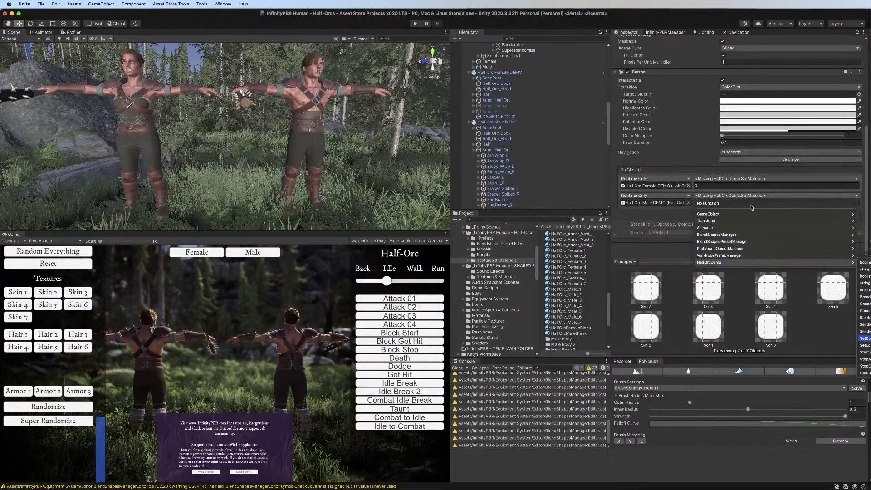
left_click(703, 178)
mouse_move(757, 245)
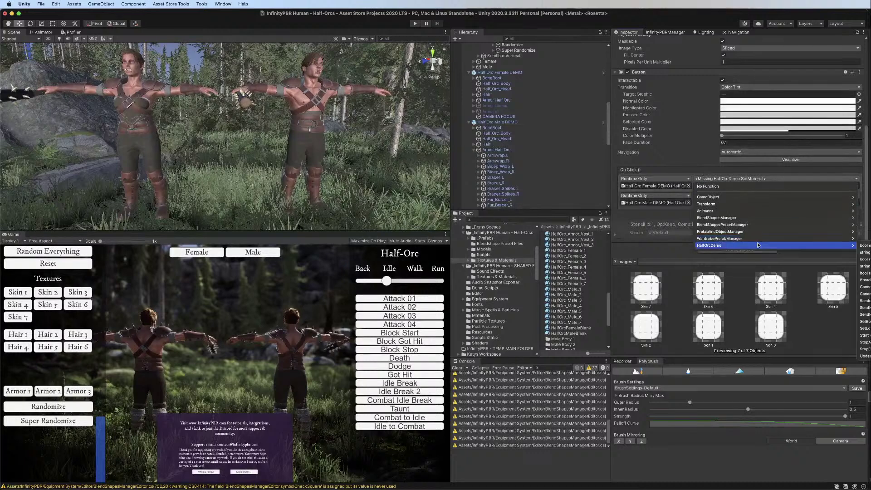
left_click(864, 321)
Set the SetBodyMaterial index to 1 on Skin 2, and to 2 in both On Click events of Skin 3
scroll(509, 127, "up", 3)
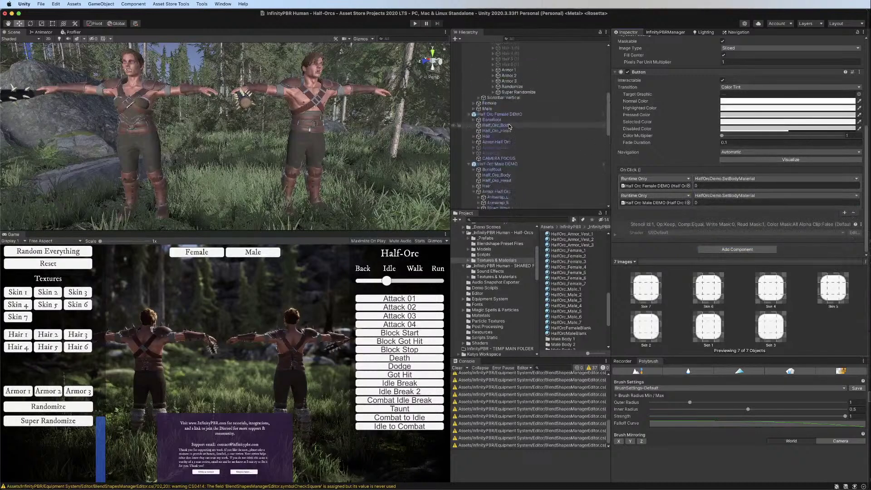
scroll(509, 126, "up", 10)
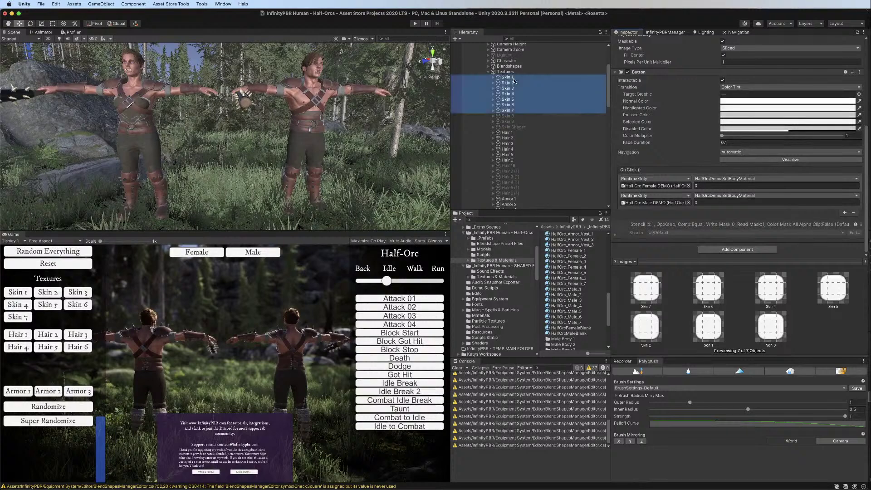
left_click(514, 82)
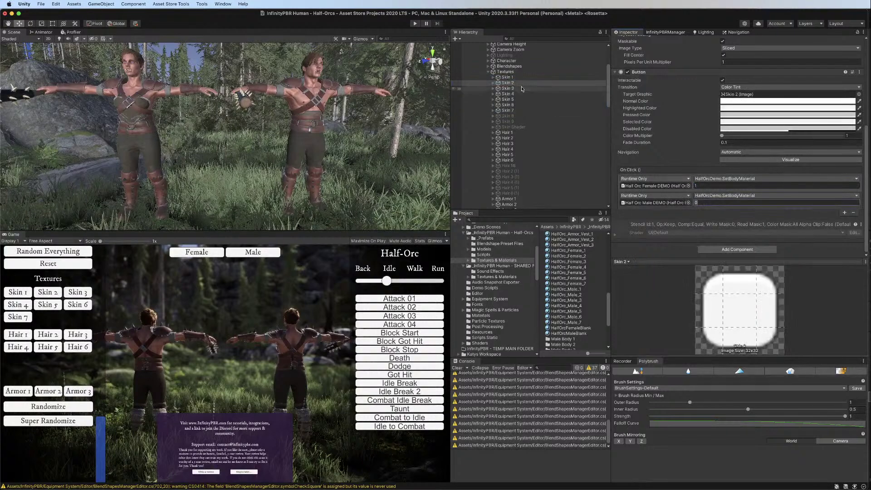
left_click(522, 89)
left_click(726, 186)
type("2")
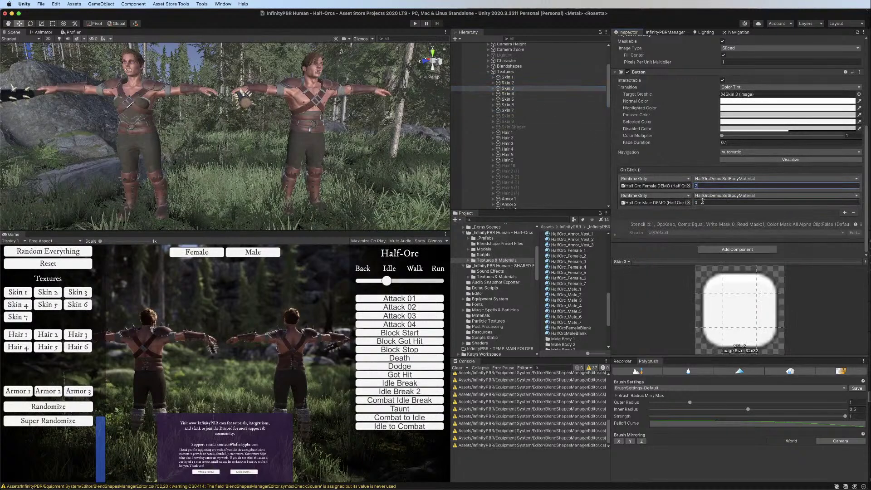
left_click(702, 201)
type("2")
Set the SetBodyMaterial index to 3 in both On Click events of the Skin 4 button
left_click(514, 94)
left_click(717, 186)
type("3")
left_click(698, 202)
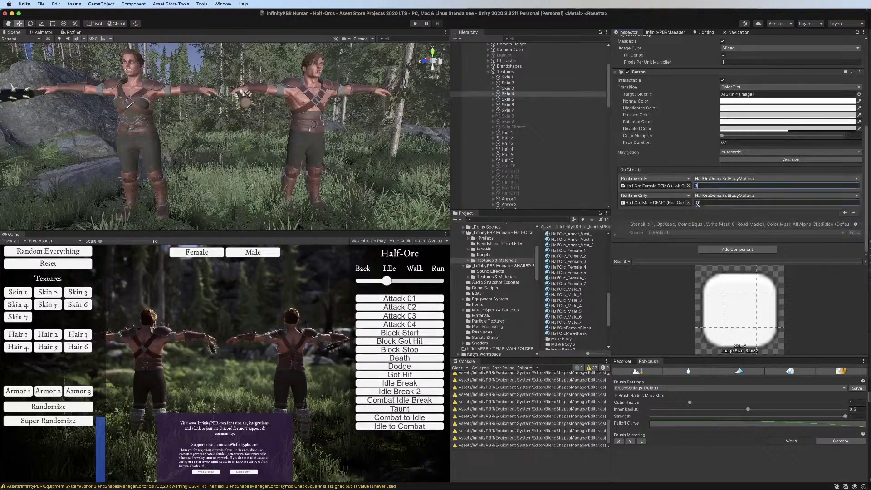
type("3")
Set the SetBodyMaterial index to 4 in both On Click events of the Skin 5 button
left_click(519, 100)
left_click(714, 186)
type("4")
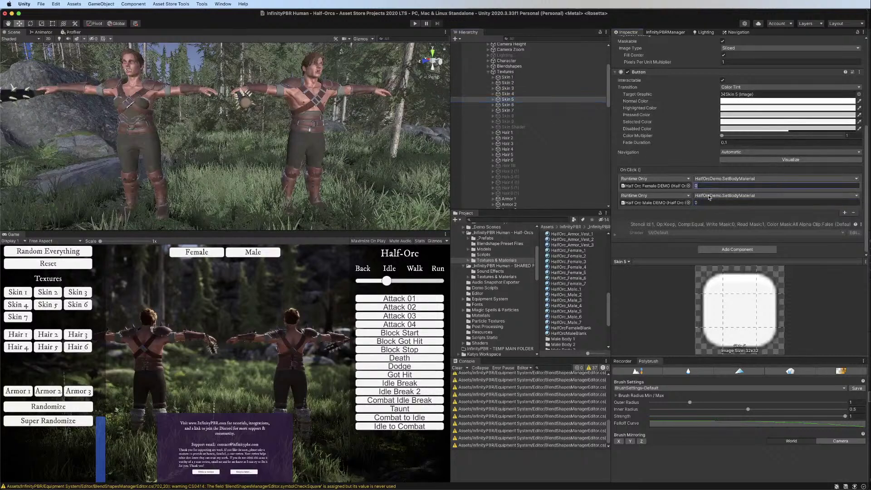
left_click(708, 202)
type("4")
Set the SetBodyMaterial index to 5 in both On Click events of the Skin 6 button
left_click(519, 105)
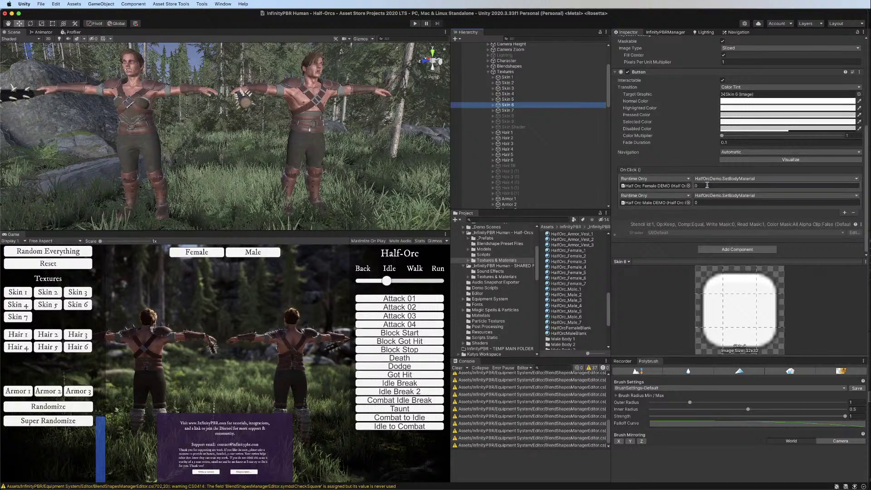
left_click(709, 186)
type("5")
left_click(702, 201)
type("5")
Set the SetBodyMaterial index to 6 in both On Click events of the Skin 7 button
left_click(511, 111)
left_click(712, 186)
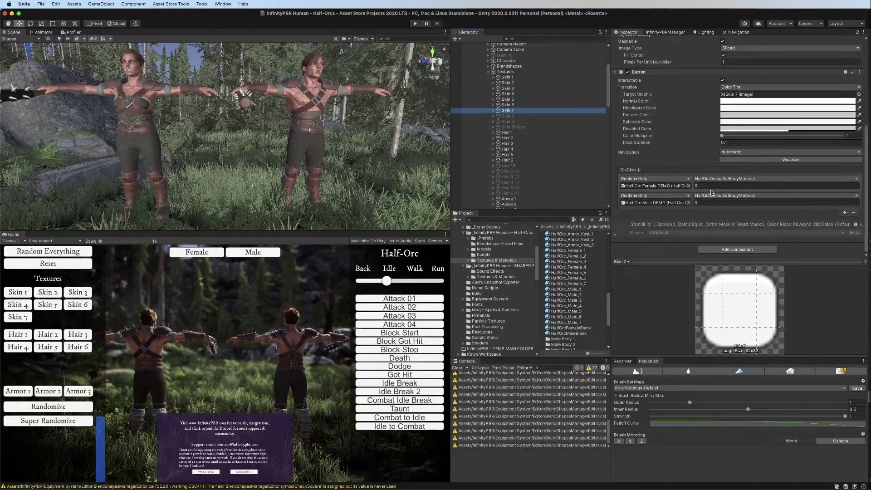
type("6")
left_click(703, 203)
type("6")
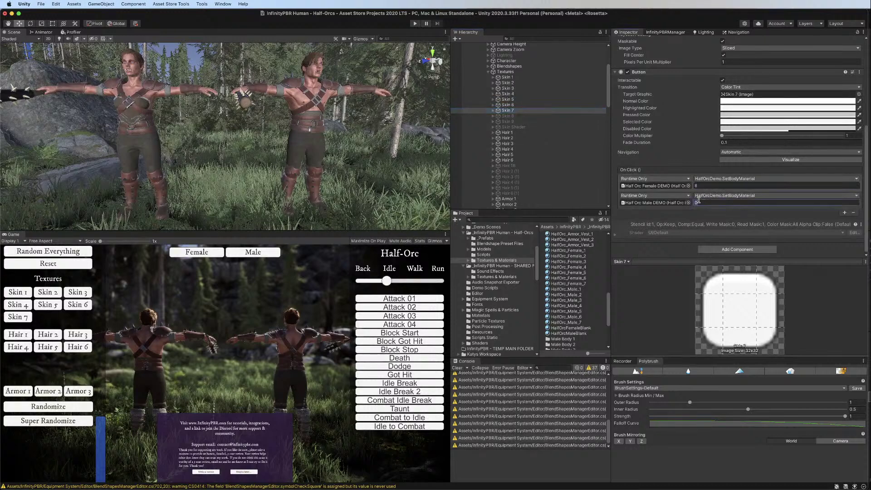
Delete the inactive Skin 8, Skin 9 and Skin Shader buttons from the Textures group
left_click(517, 116)
left_click(512, 127, "shift")
right_click(511, 127)
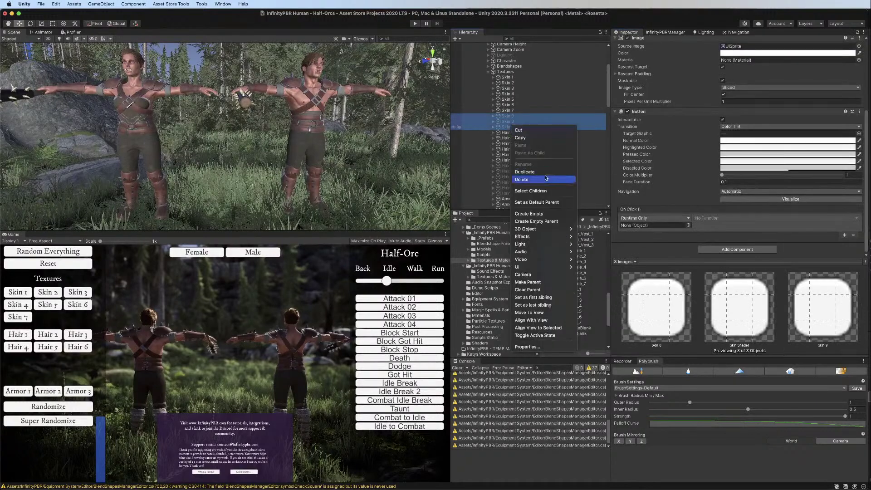
left_click(540, 179)
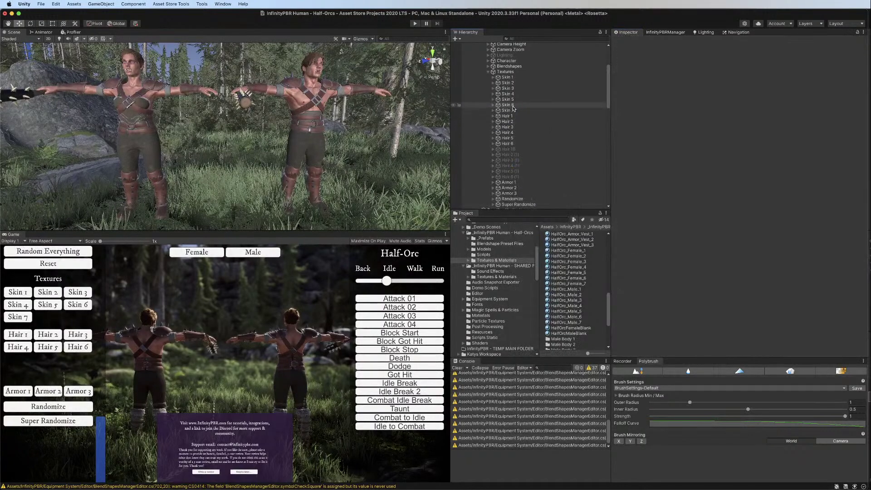
Run the scene and try the Skin 1 to Skin 7 buttons on both characters, including repeats, and end play mode
left_click(414, 24)
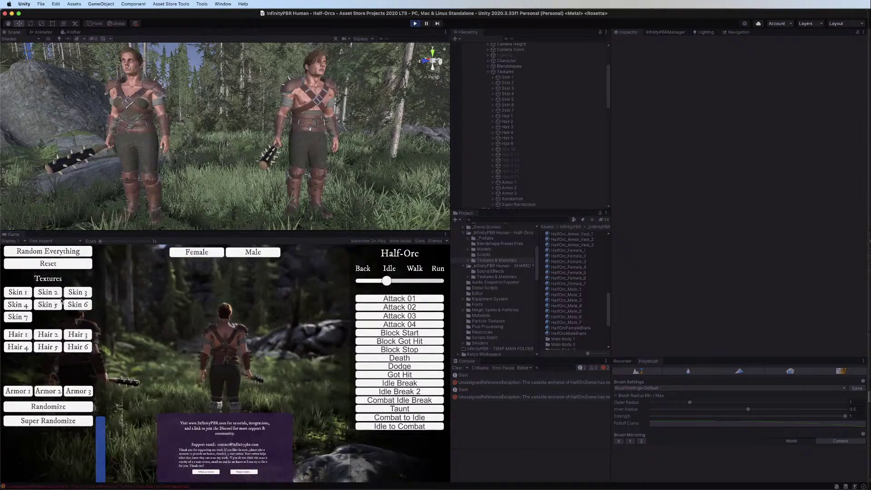
left_click(48, 294)
left_click(78, 293)
left_click(76, 308)
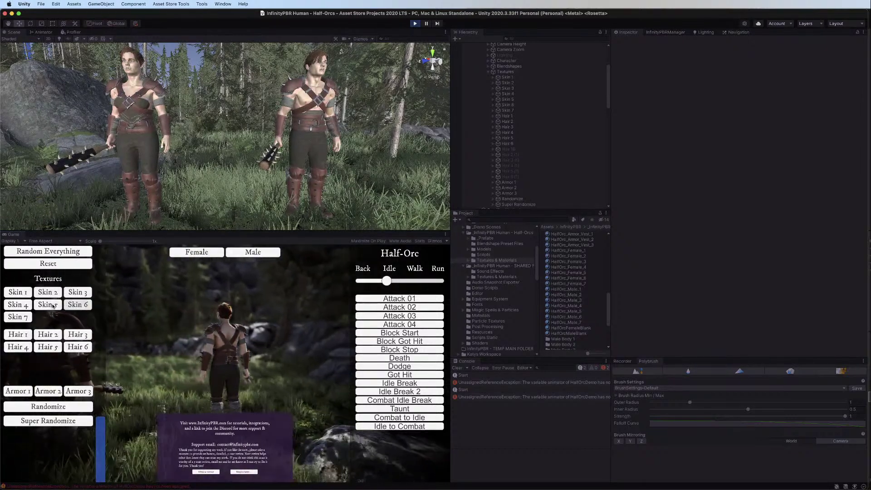
left_click(52, 306)
left_click(18, 305)
left_click(15, 317)
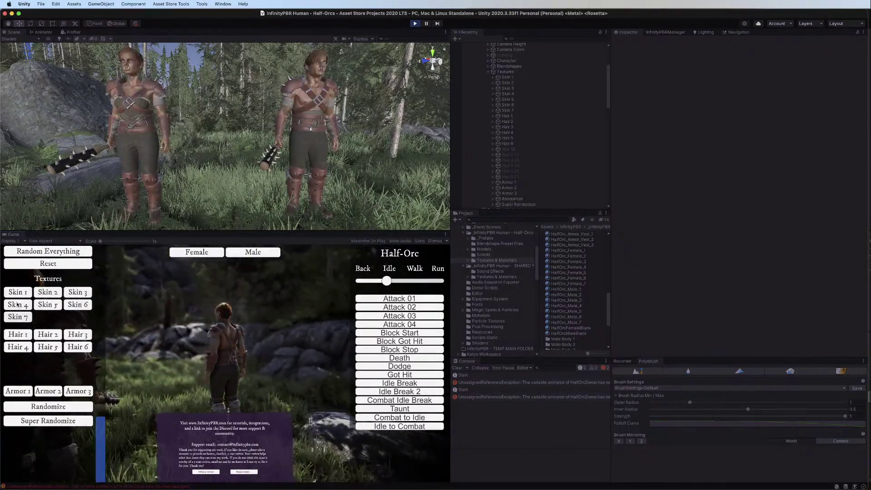
left_click(21, 294)
left_click(21, 306)
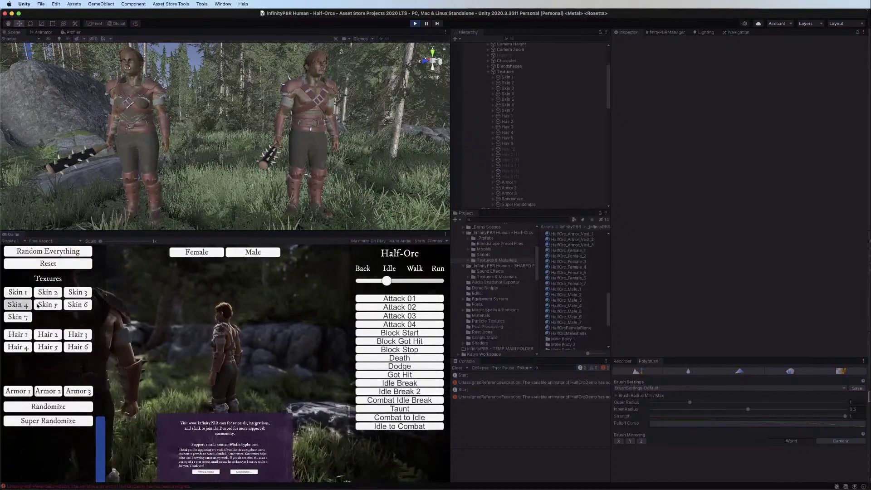
left_click(48, 305)
left_click(72, 307)
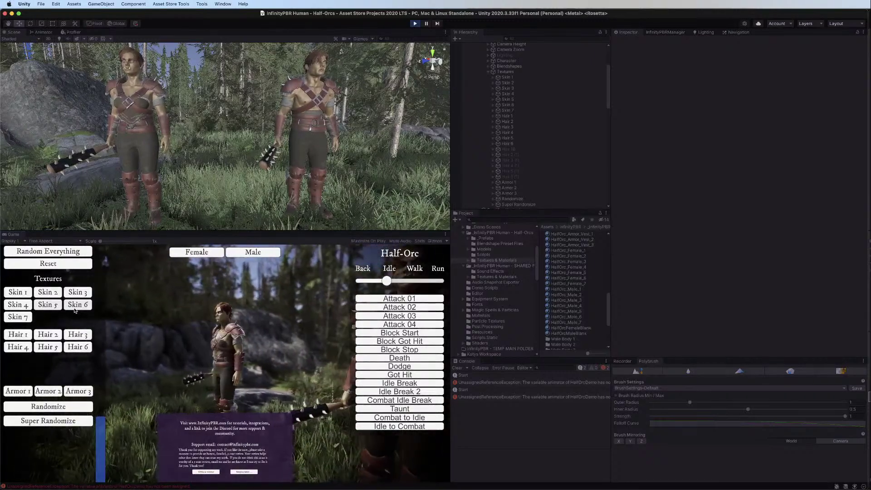
left_click(76, 295)
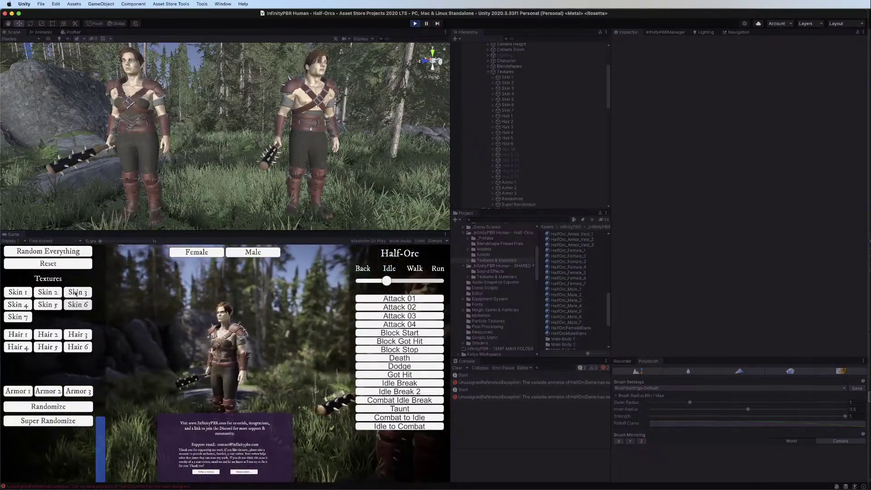
left_click(43, 296)
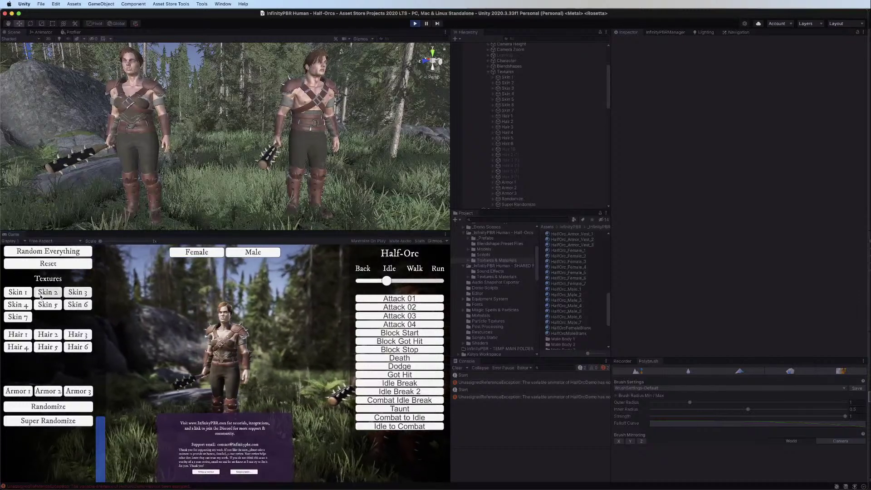
left_click(11, 294)
left_click(12, 318)
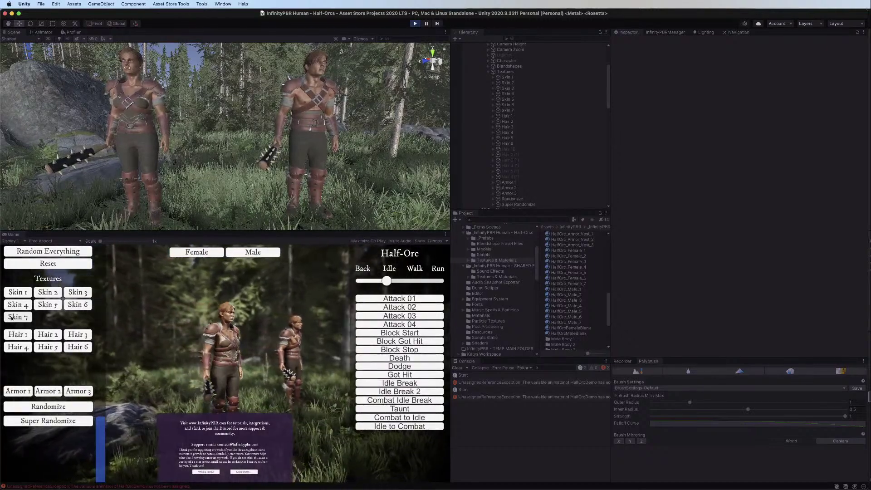
left_click(415, 24)
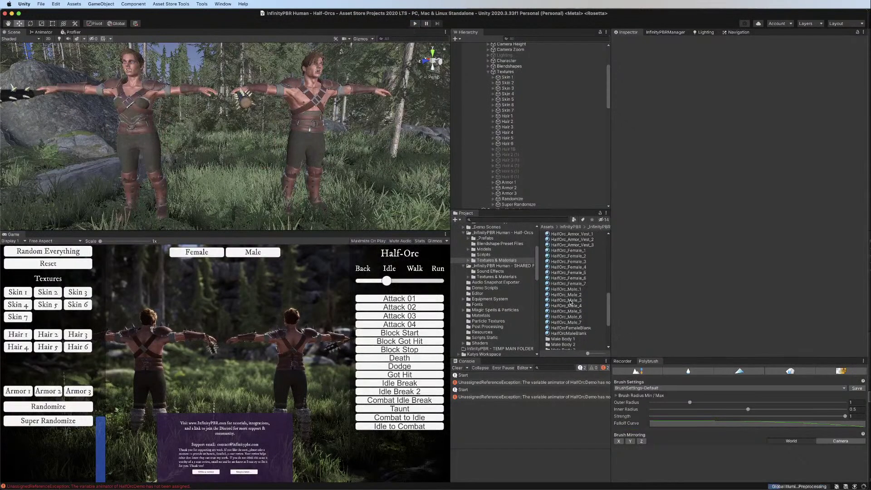
Make two copies each of the HalfOrcFemaleBlank and HalfOrcMaleBlank materials
left_click(567, 328)
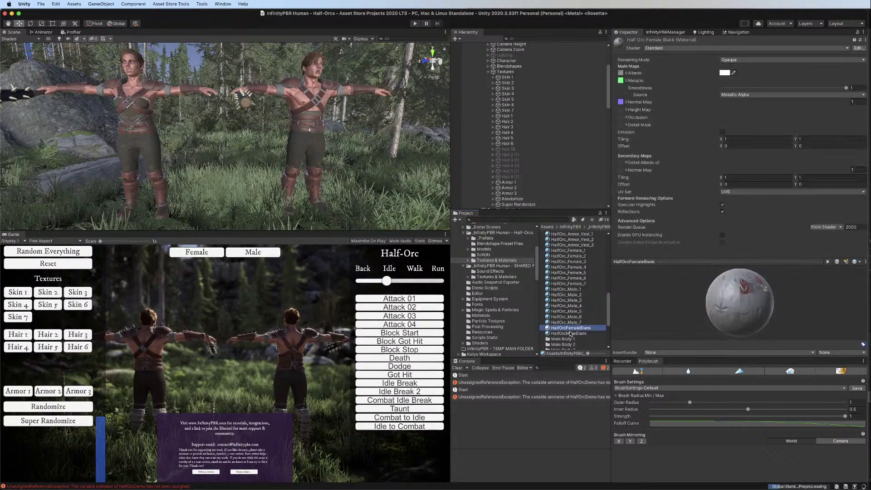
left_click(570, 333, "shift")
scroll(574, 313, "down", 3)
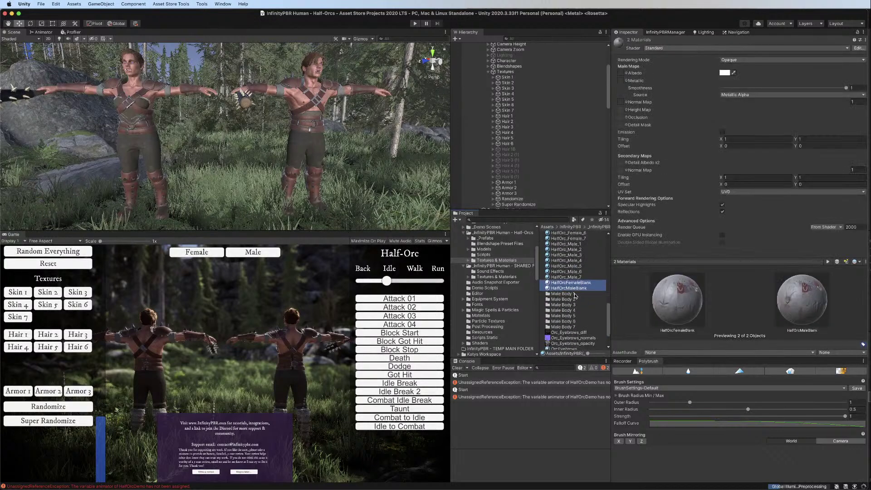
key("super+d")
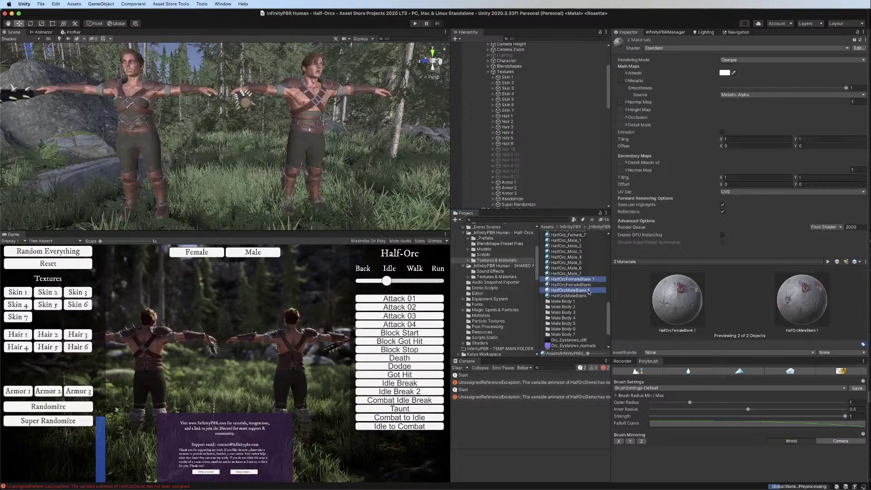
key("super+d")
Rename the two HalfOrcFemaleBlank copies to HalfOrcFemale_8 and HalfOrcFemale_9
left_click(572, 268)
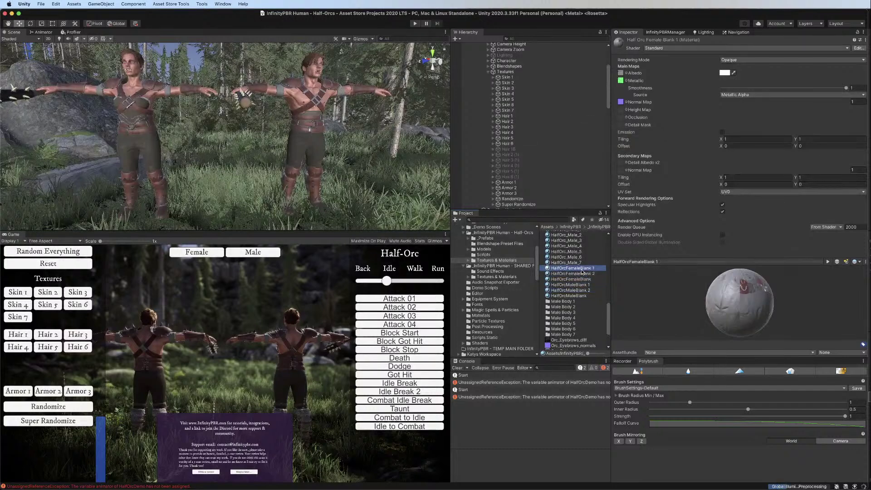
left_click(572, 268)
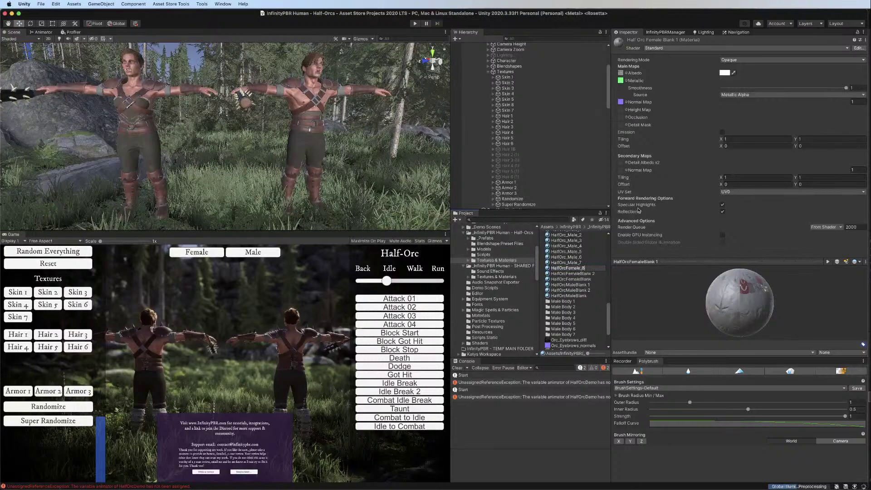
type("HalfOrcFemale_8")
key("Return")
left_click(589, 296)
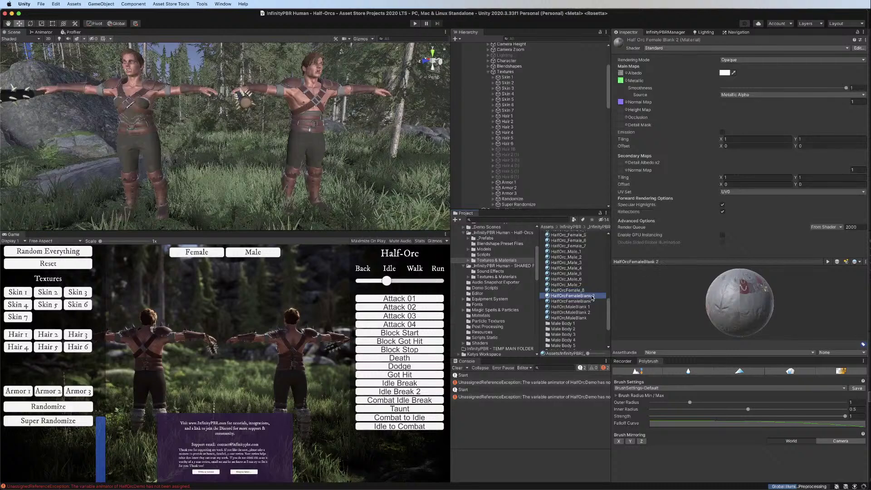
left_click(592, 297)
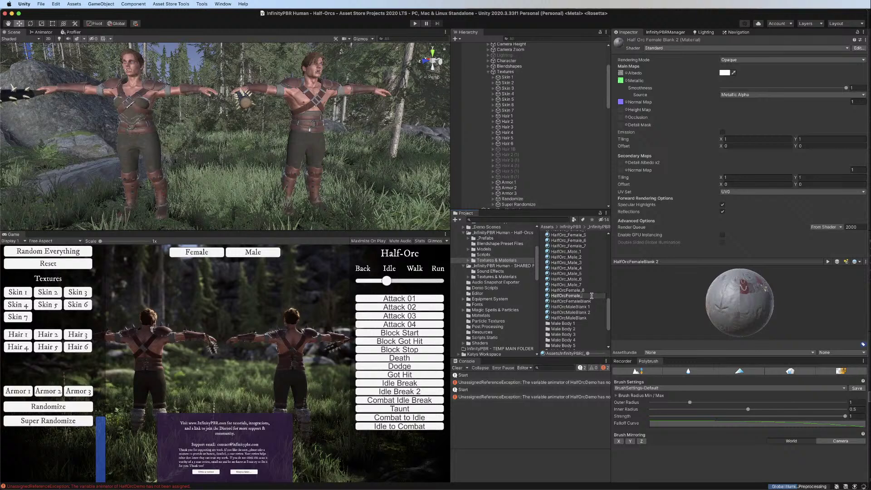
type("HalfOrcFemale_9")
key("Return")
Rename the two HalfOrcMaleBlank copies to HalfOrcMale_8 and HalfOrcMale_9
left_click(587, 301)
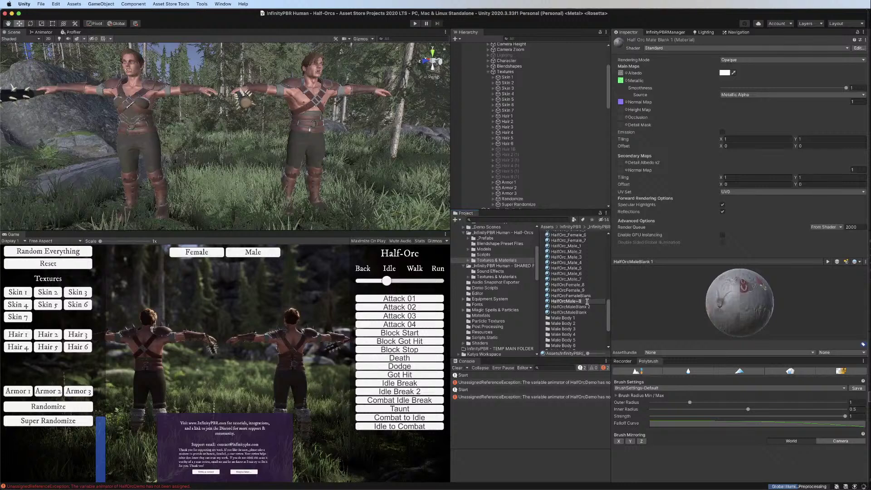
key("Return")
left_click(590, 297)
key("Up")
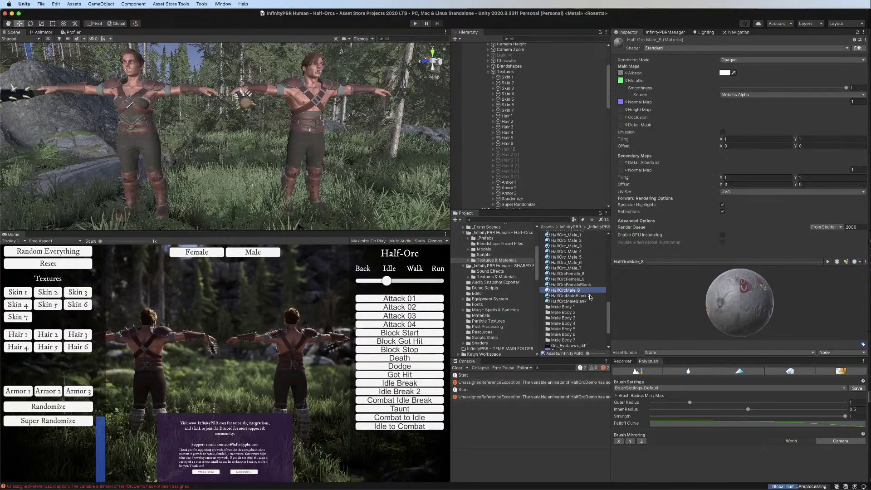
left_click(589, 295)
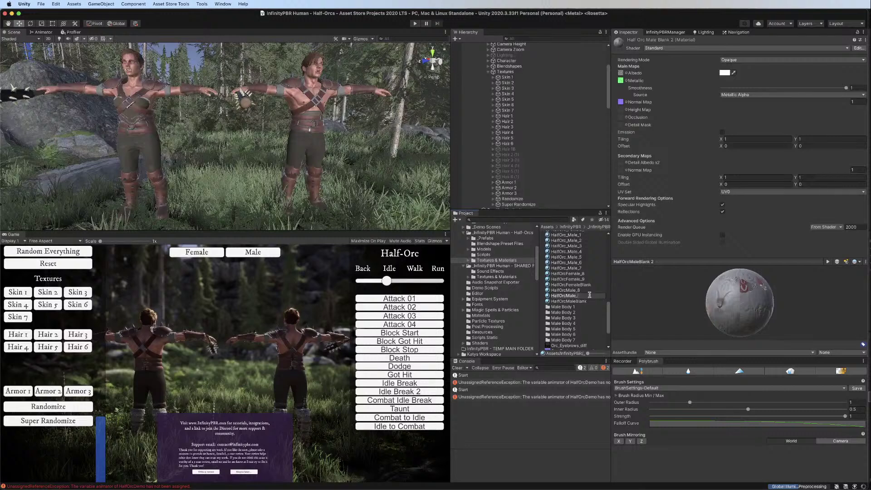
key("Return")
Set the albedo color of HalfOrcFemale_8 and HalfOrcMale_8 together to red, about CF0000
left_click(580, 268)
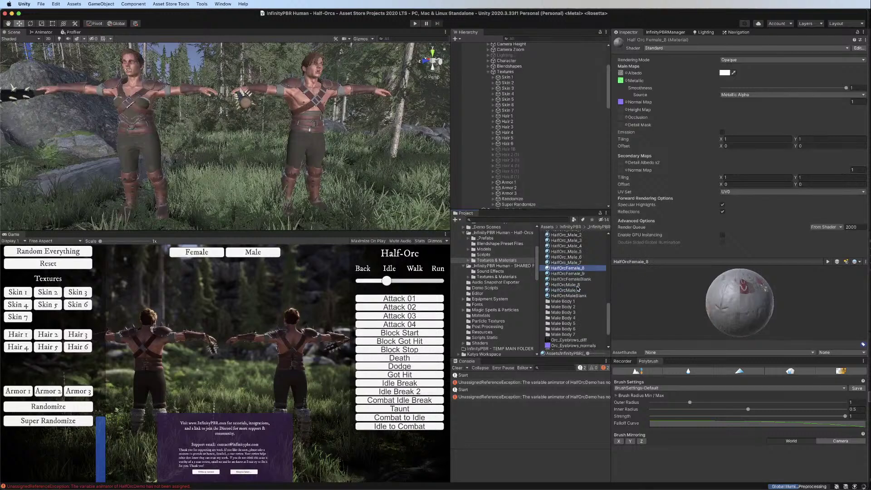
left_click(567, 285, "super")
left_click(725, 73)
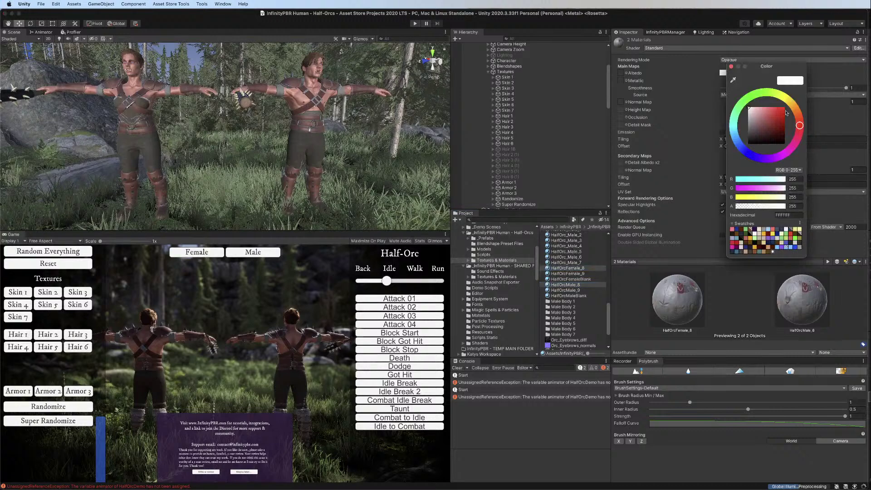
left_click_drag(779, 114, 790, 116)
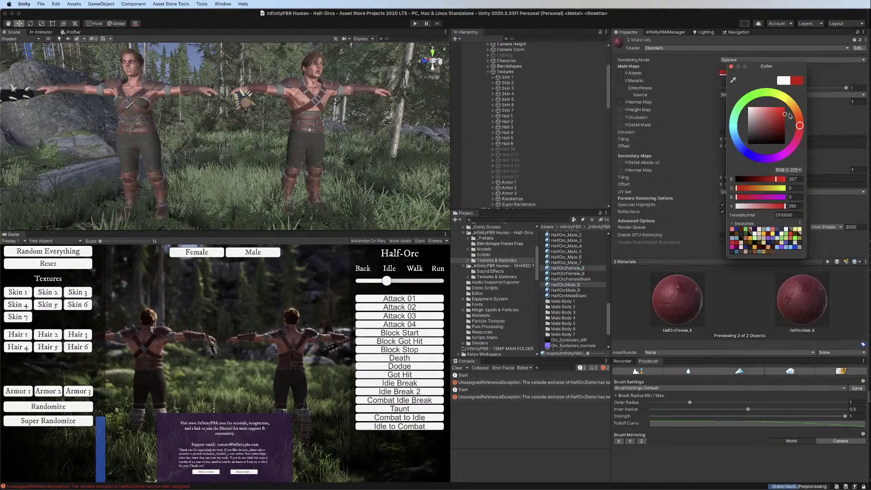
left_click(732, 67)
Set the albedo color of HalfOrcFemale_9 and HalfOrcMale_9 together to dark green, about 004D01
left_click(580, 273)
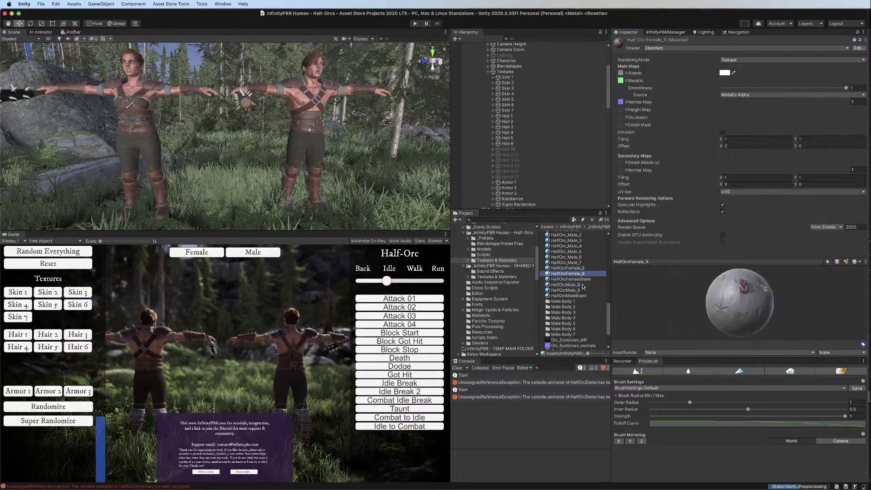
left_click(583, 289, "super")
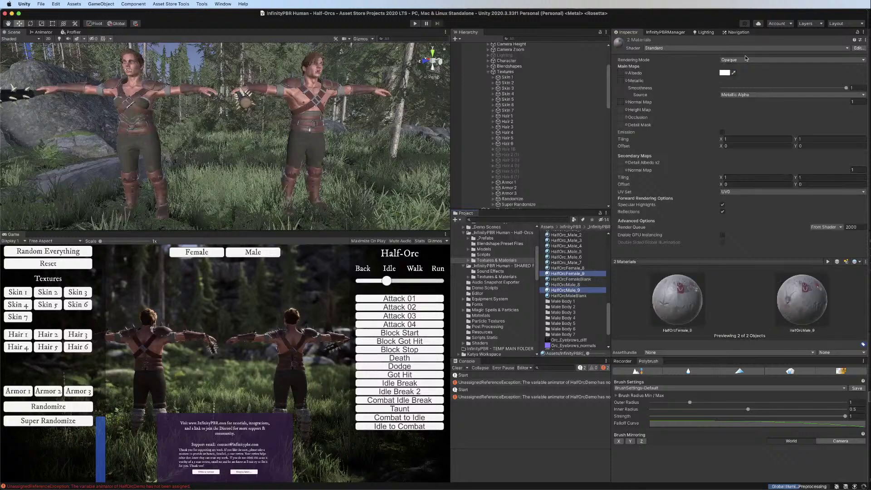
left_click_drag(793, 125, 794, 132)
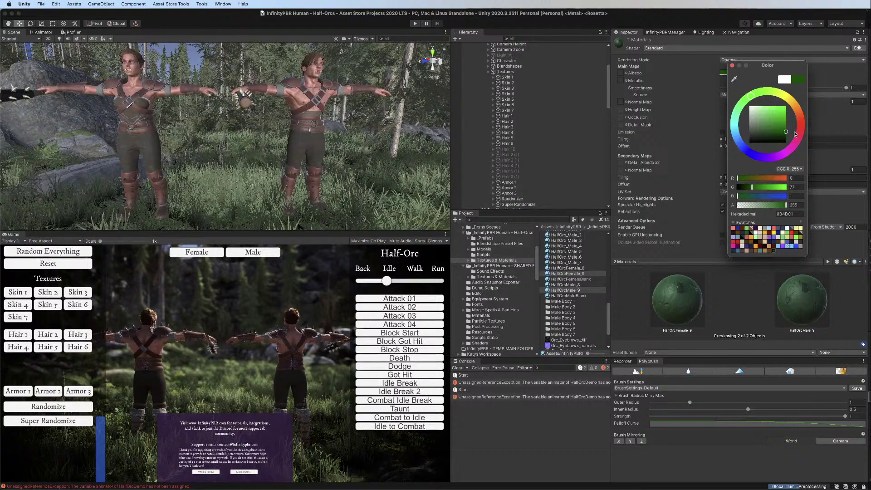
left_click(733, 65)
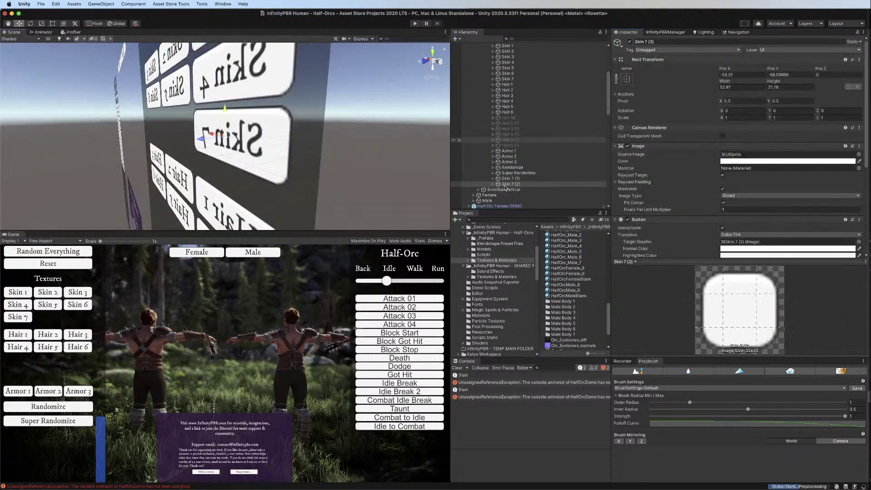
Move the Skin 7 (1) and Skin 7 (2) copies directly below Skin 7 in the hierarchy and expand them
left_click(507, 178, "shift")
left_click_drag(507, 179, 493, 87)
left_click(493, 85)
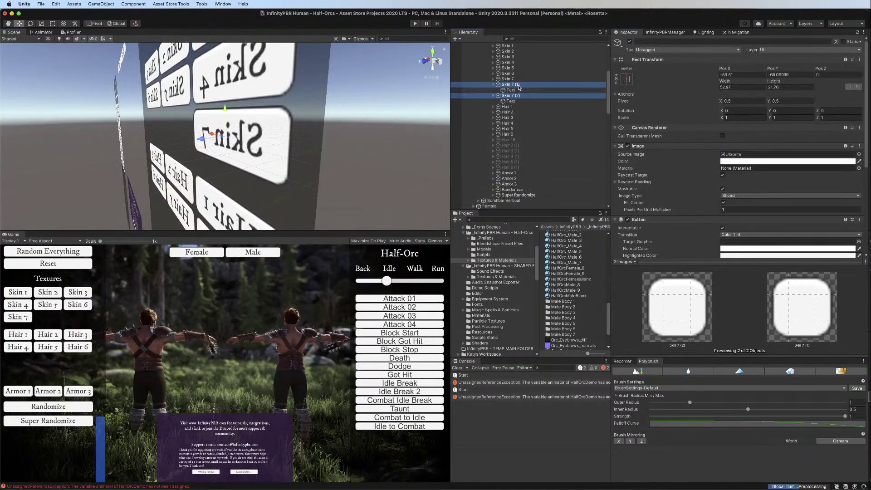
Rename the Skin 7 (1) and Skin 7 (2) button copies to Skin 8 and Skin 9
left_click(519, 85)
key("Return")
type("Skin 8")
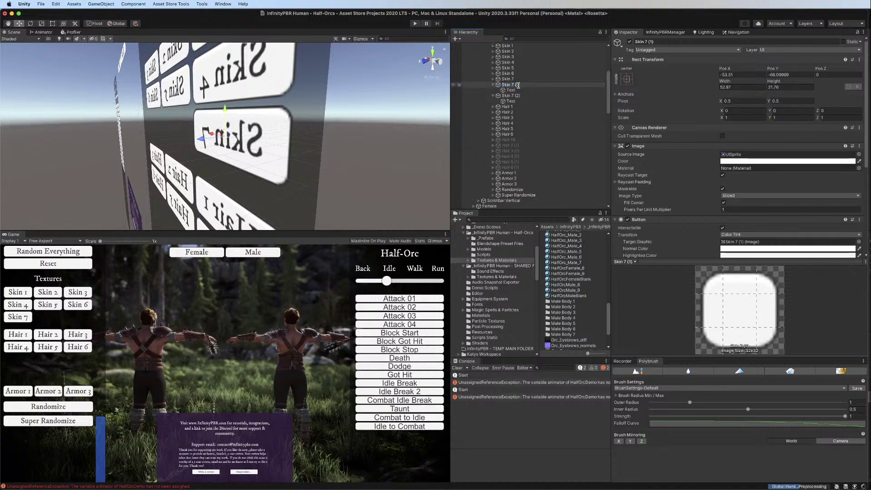
key("Return")
key("Down")
key("Down")
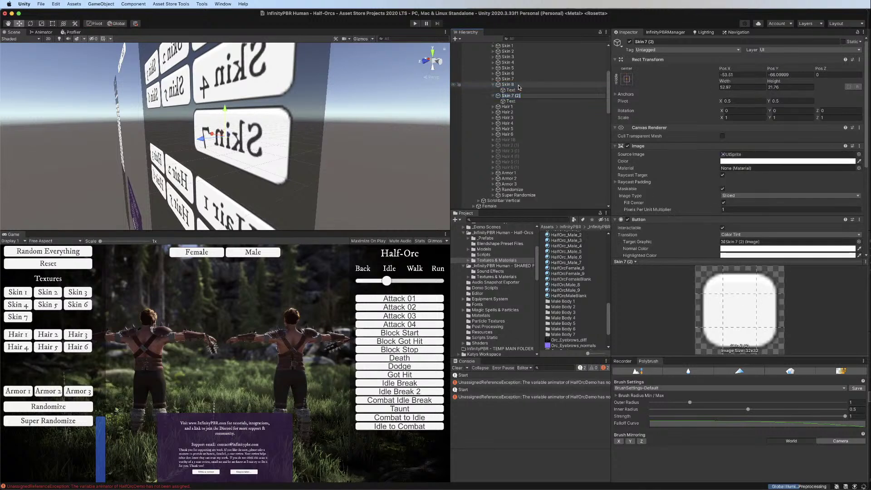
key("BackSpace")
type("9")
key("Return")
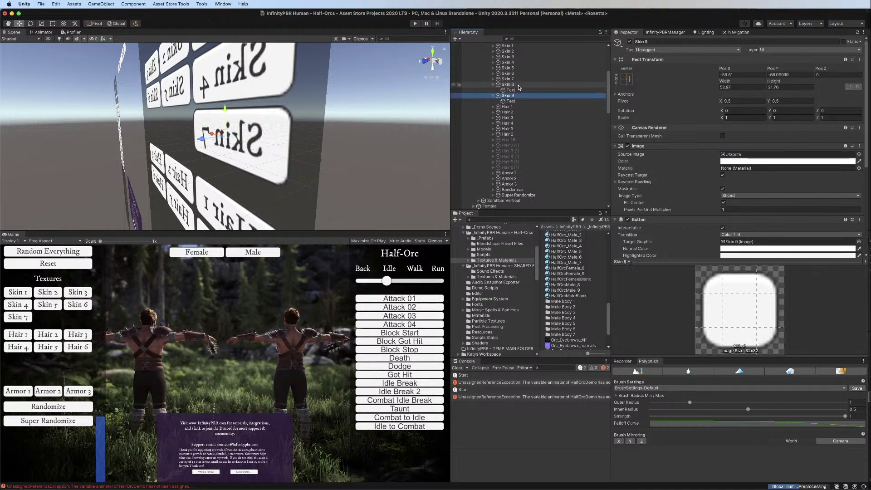
Change the text labels of the two new buttons to "Skin 8" and "Skin 9"
left_click(519, 89)
left_click(649, 163)
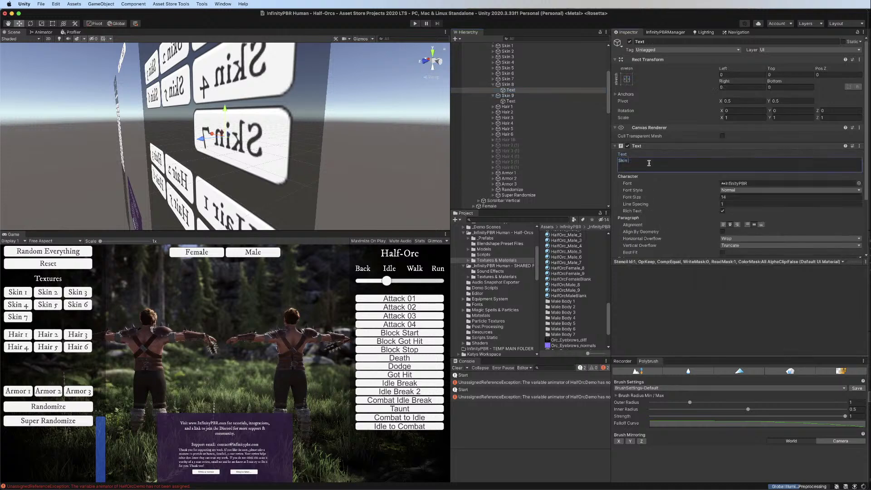
left_click(511, 101)
left_click(663, 169)
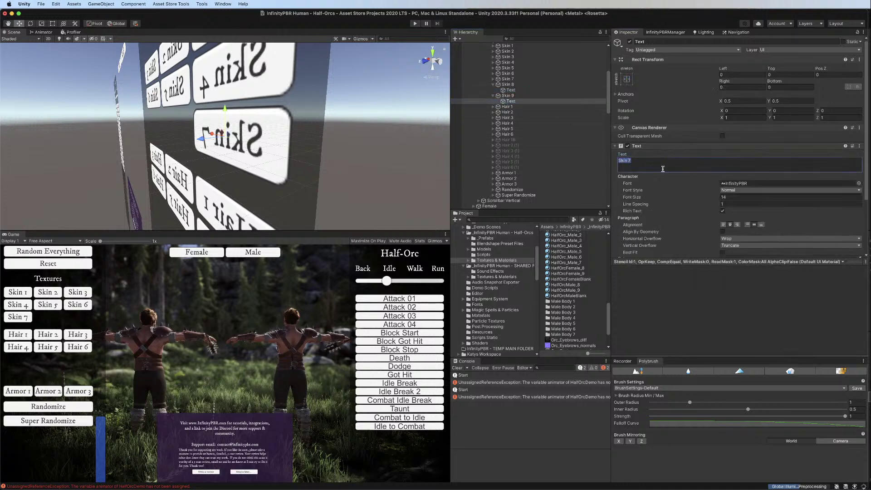
key("BackSpace")
type("9")
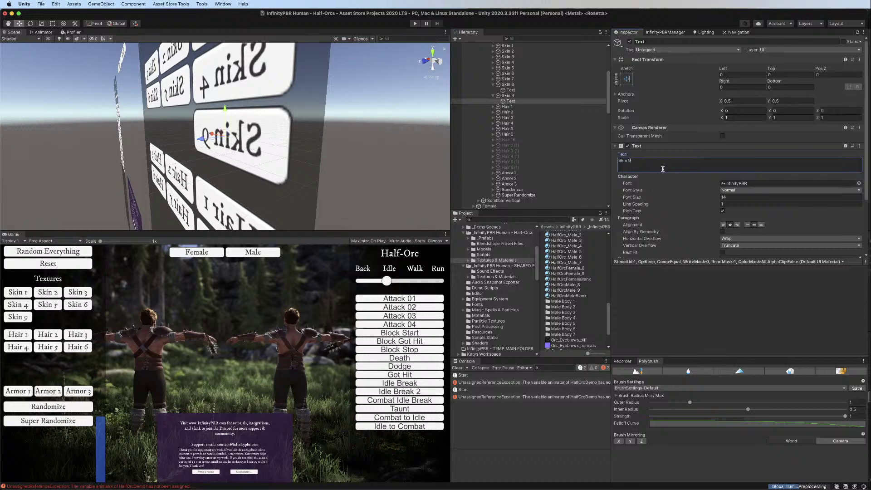
Move the Skin 8 and Skin 9 buttons beside Skin 7 to complete the third row of the Textures grid
left_click(492, 85)
left_click(492, 91)
left_click(508, 91)
left_click(507, 85, "shift")
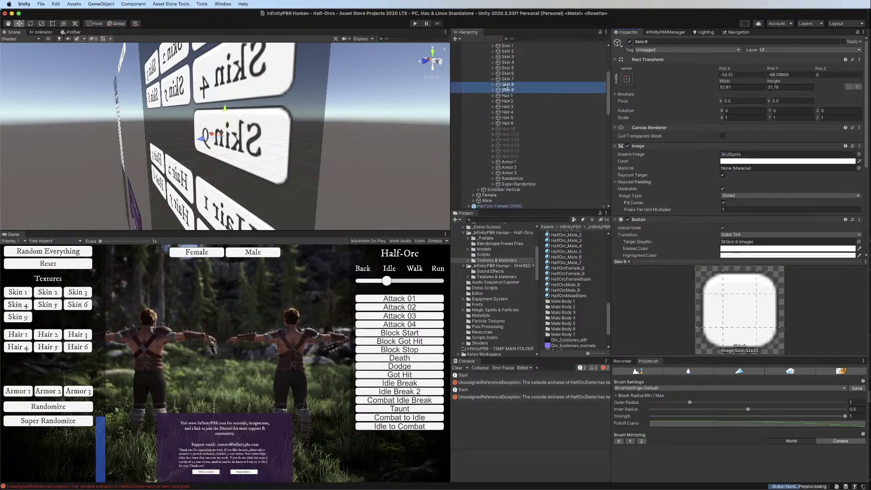
left_click_drag(265, 131, 386, 147, "alt")
scroll(257, 134, "down", 5)
left_click(508, 90)
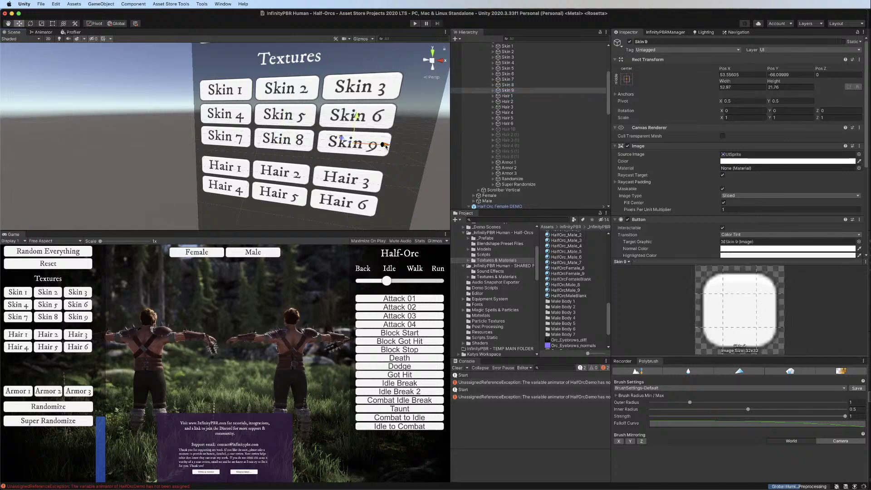
Set the SetBodyMaterial index for both characters to 7 on the Skin 8 button and 8 on the Skin 9 button
scroll(726, 172, "down", 5)
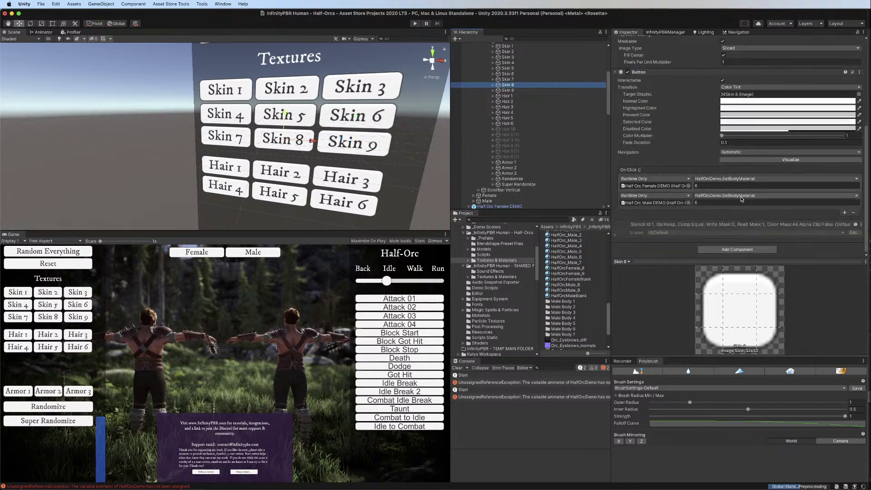
left_click(709, 186)
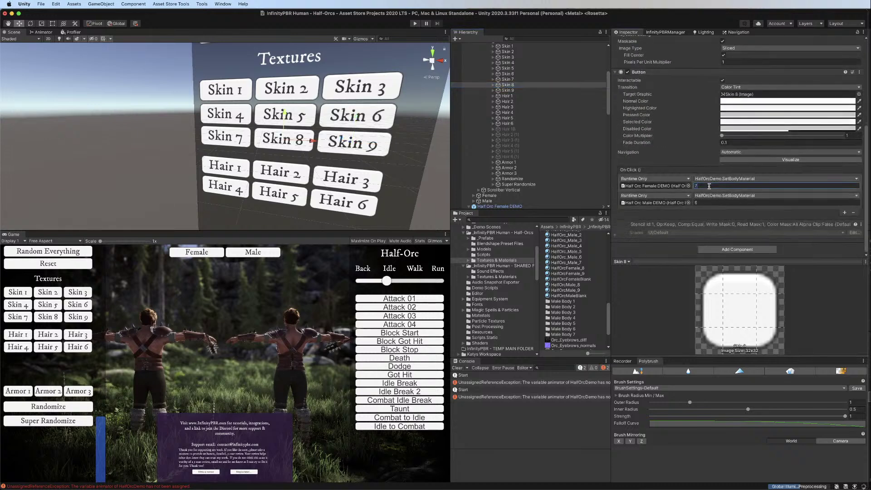
left_click(699, 203)
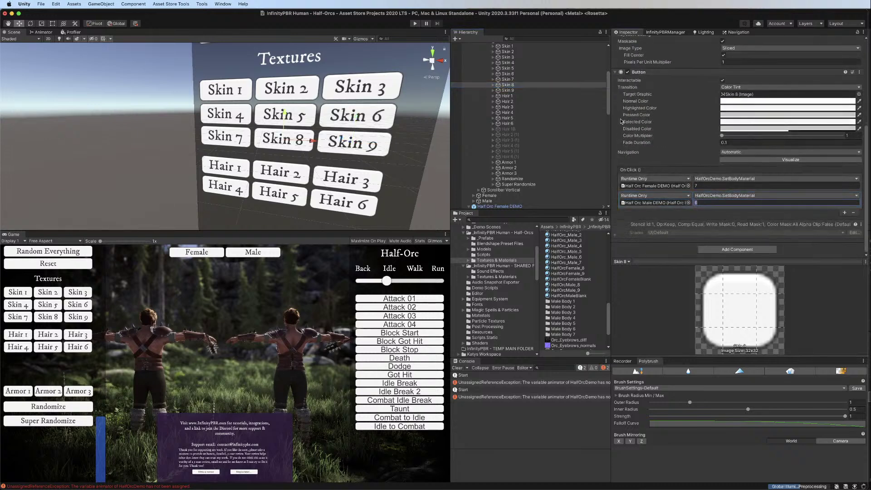
left_click(507, 91)
left_click(702, 187)
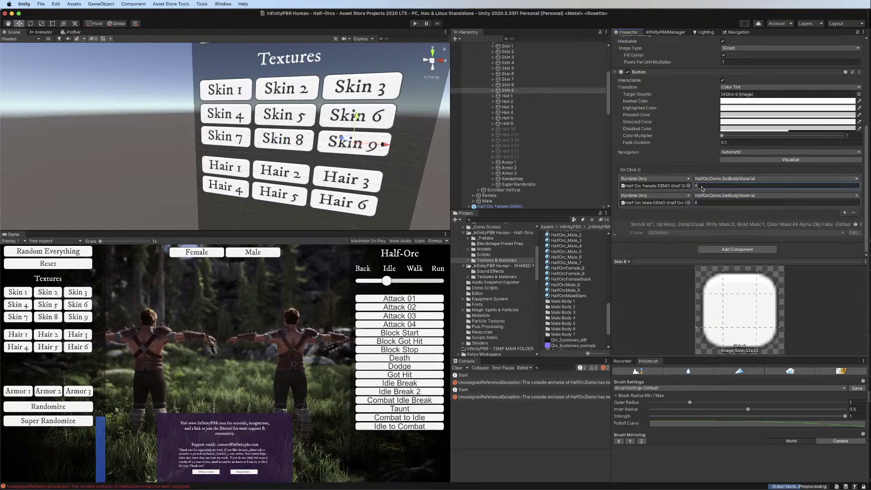
key("Tab")
Add the HalfOrcFemale_8 and HalfOrcFemale_9 materials to the Body Materials list of Half Orc Female DEMO
scroll(522, 152, "down", 5)
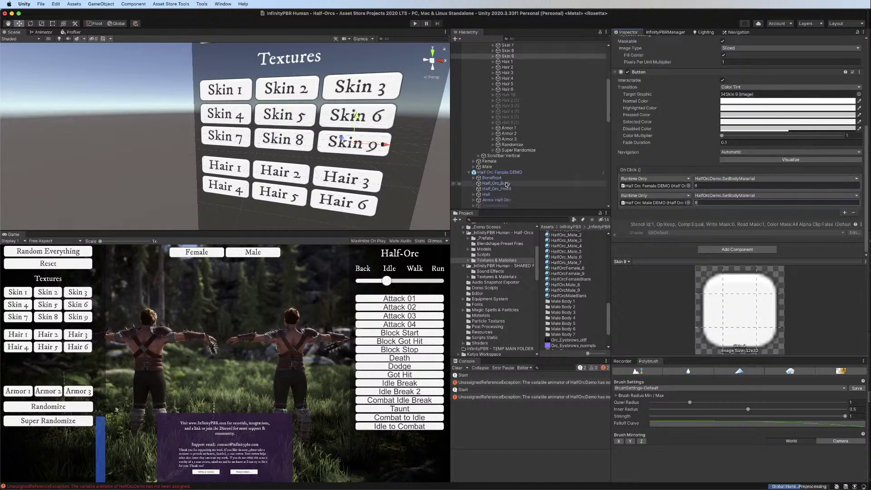
left_click(504, 128)
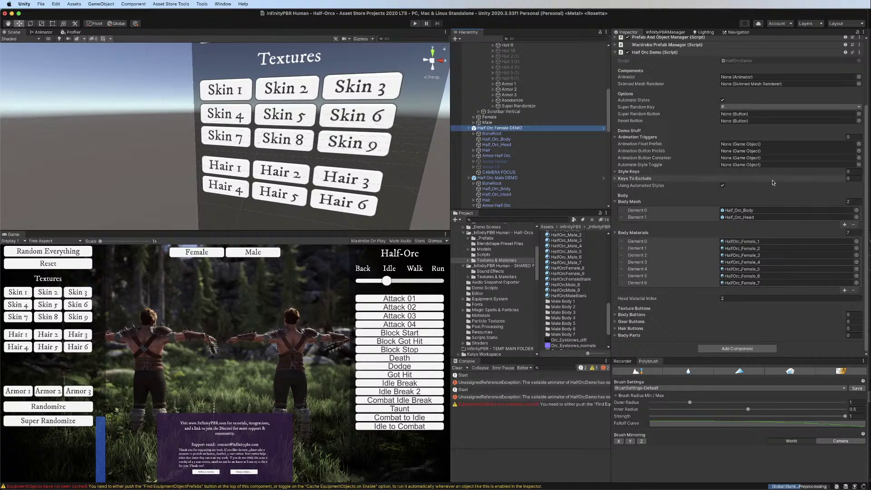
left_click(744, 282)
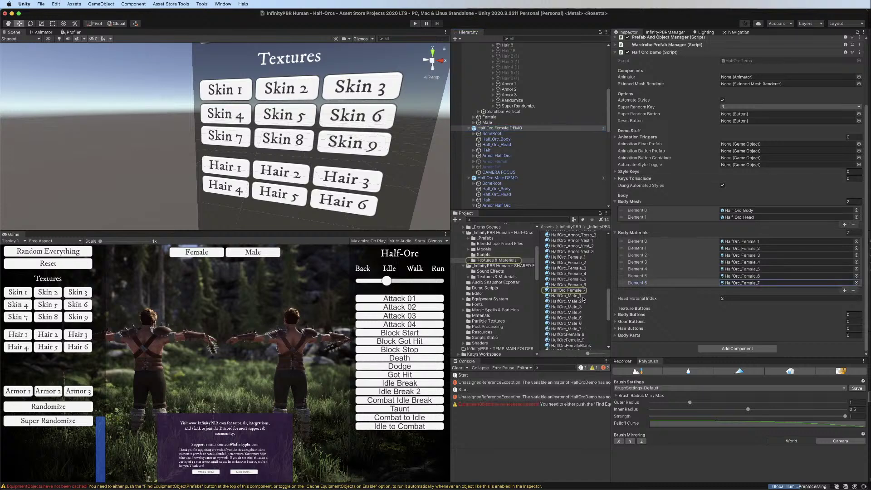
scroll(584, 299, "down", 3)
left_click_drag(584, 300, 639, 235)
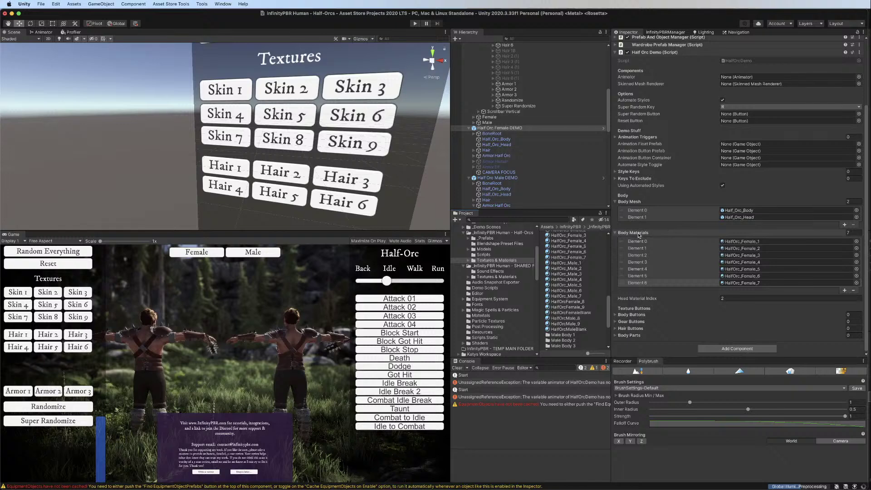
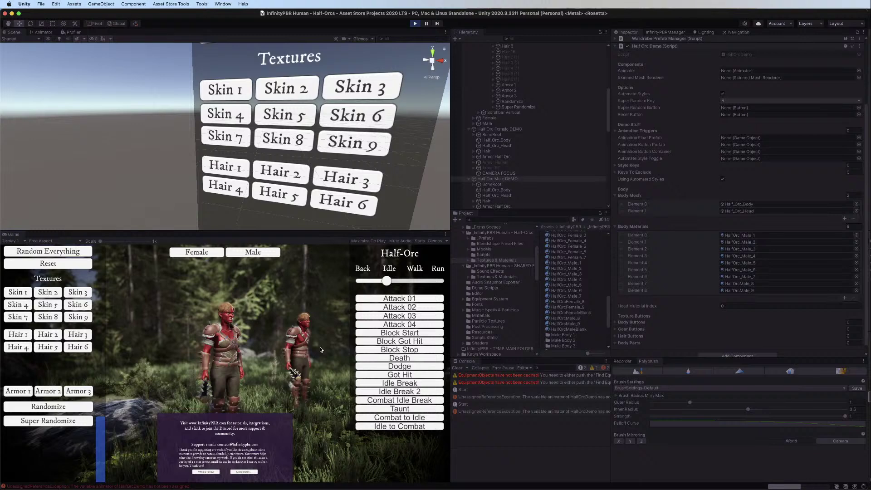
Exit play mode and collapse the Body Materials and Body Mesh lists of Half Orc Male DEMO
key("super+p")
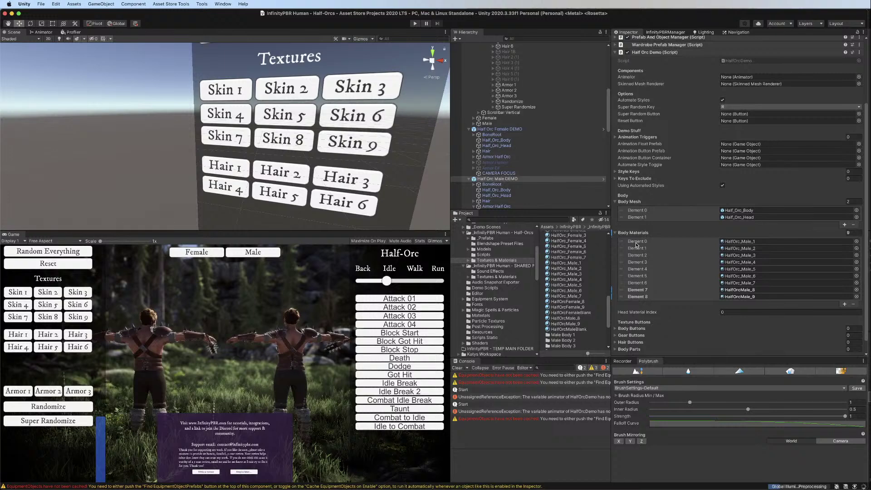
left_click(615, 233)
left_click(616, 260)
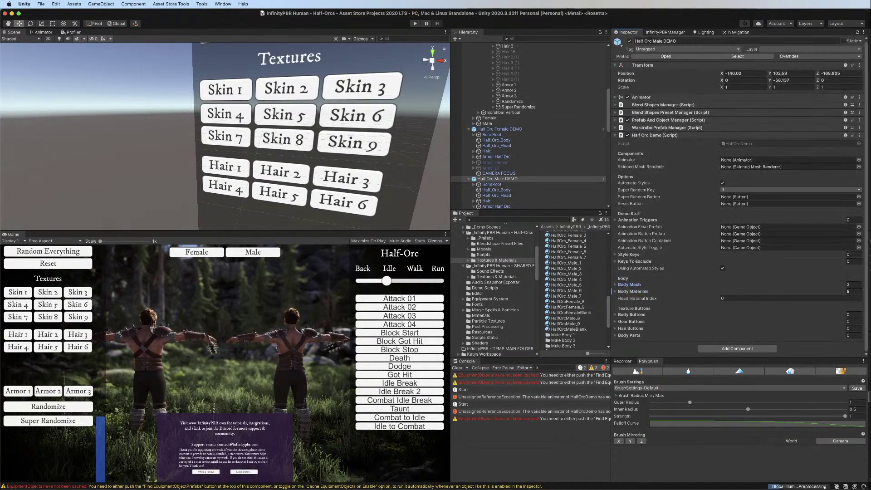
Examine the Hair 1 button's On Click event and the Hair Colors list on its Demo Control target object
scroll(472, 94, "up", 8)
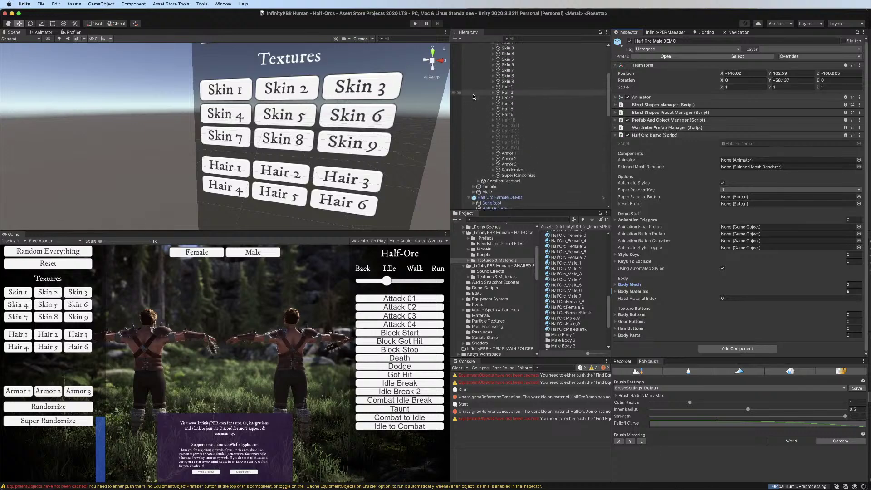
scroll(473, 96, "down", 1)
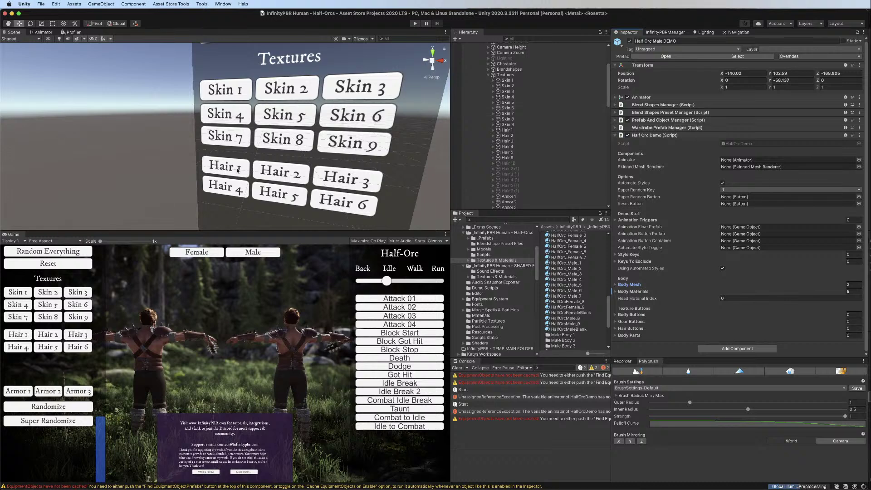
left_click(507, 129)
scroll(736, 185, "down", 3)
scroll(735, 185, "down", 5)
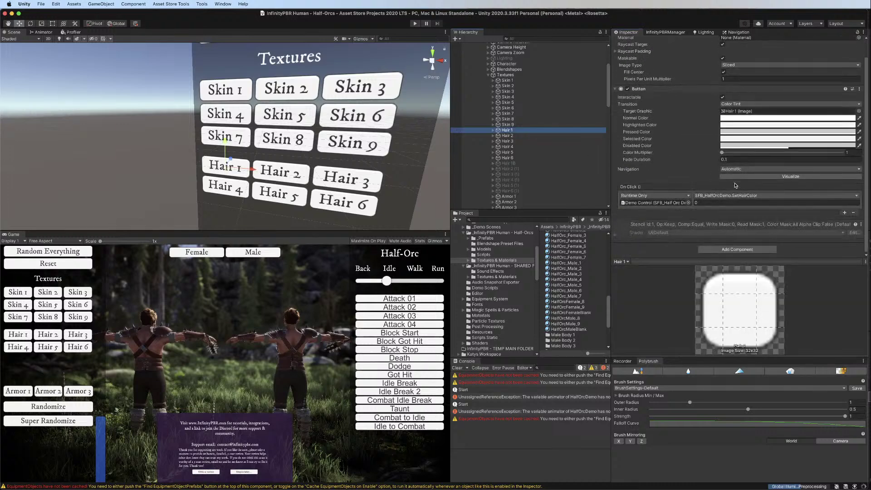
left_click(657, 204)
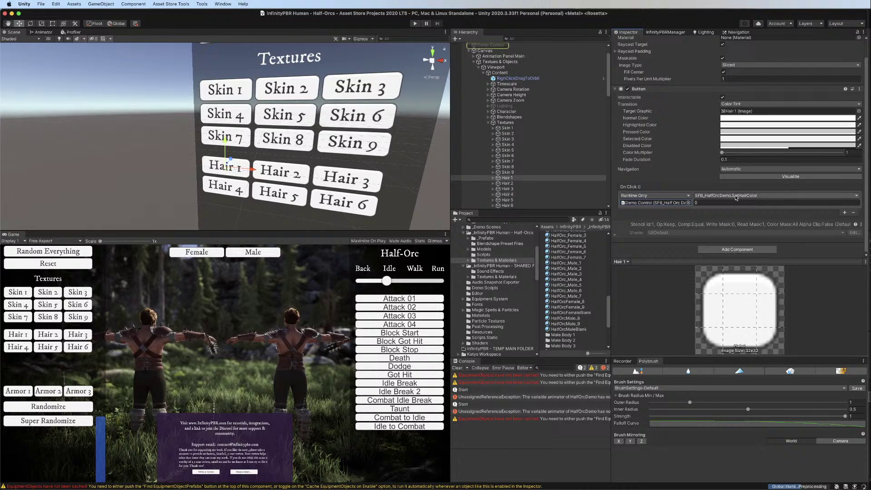
left_click(492, 45)
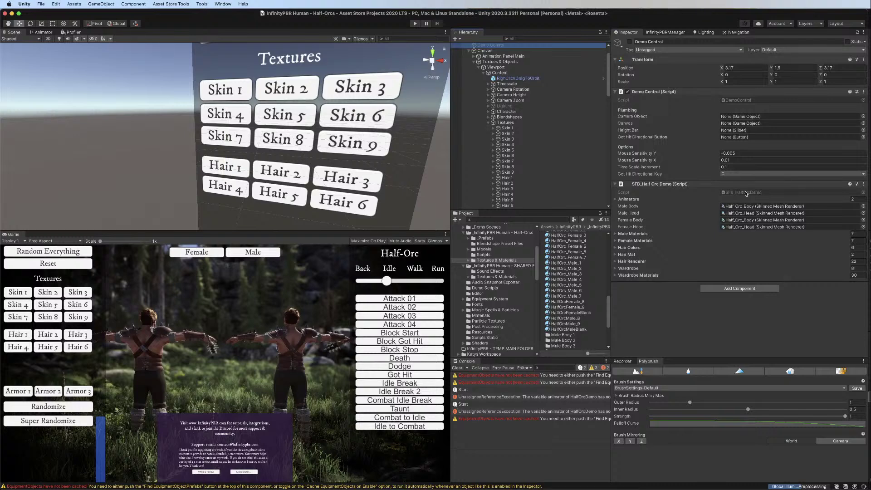
left_click(616, 248)
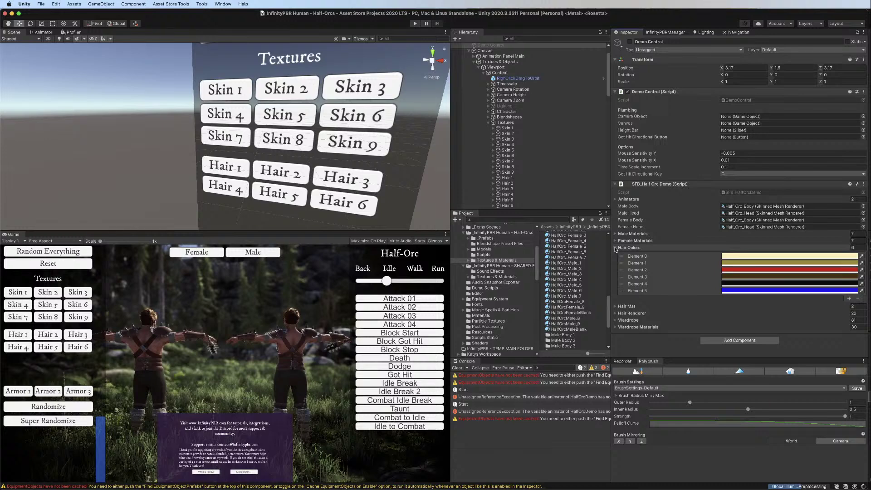
Open the SFB_HalfOrcDemo script in Rider and examine its SetHairColor methods and where they are used
left_click(756, 193)
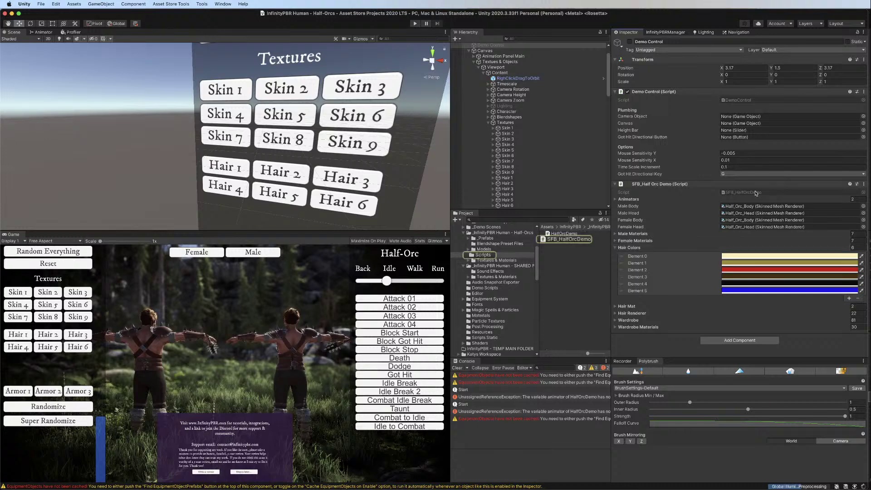
double_click(563, 239)
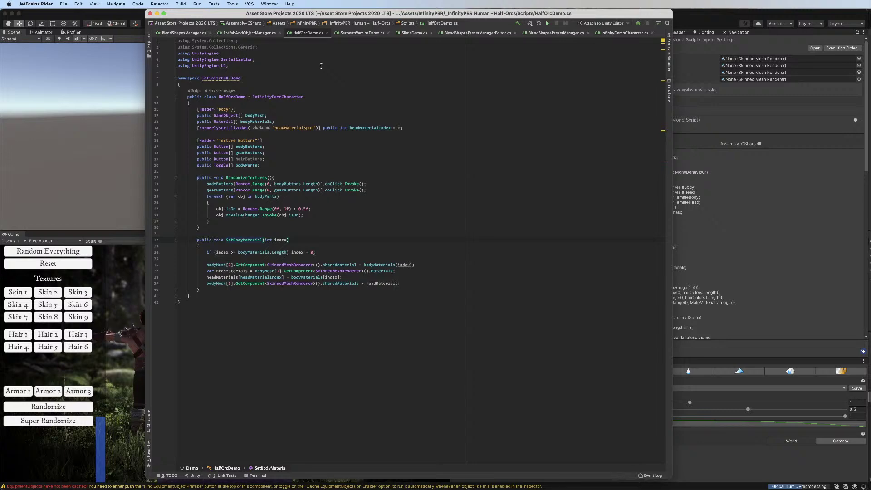
scroll(264, 148, "down", 3)
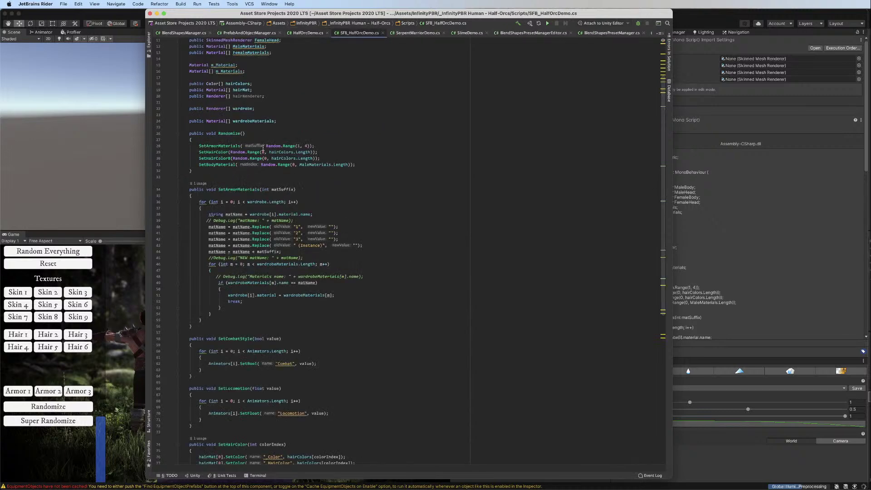
scroll(264, 148, "down", 7)
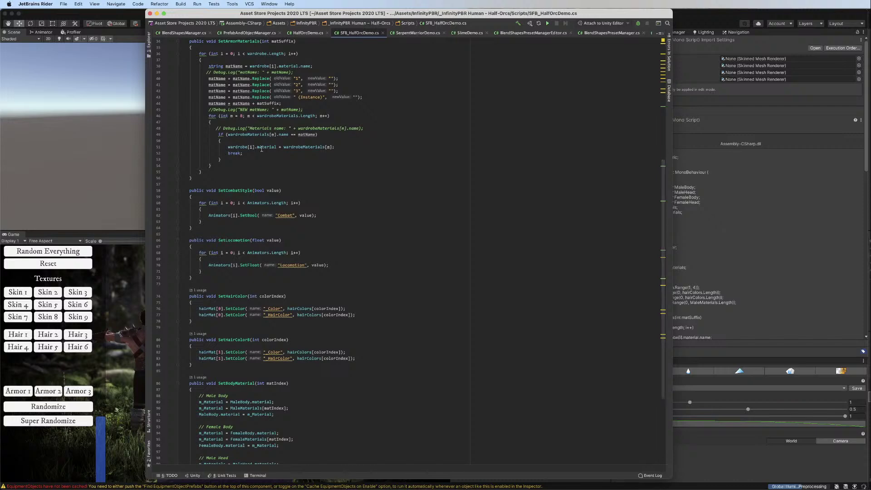
scroll(228, 82, "up", 1)
scroll(237, 207, "down", 5)
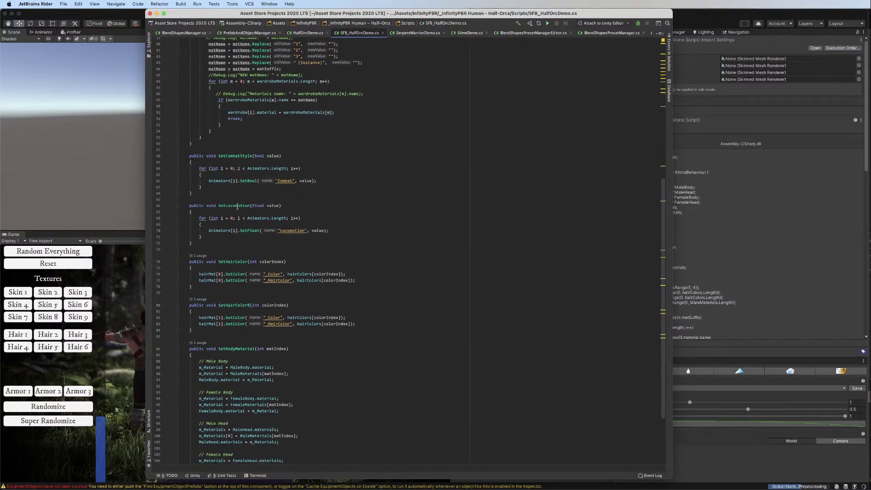
scroll(238, 207, "down", 2)
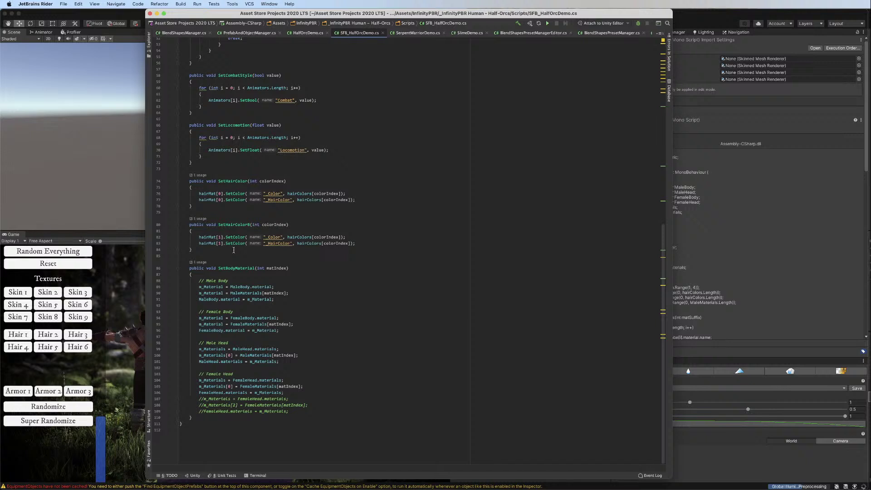
left_click(239, 183, "super")
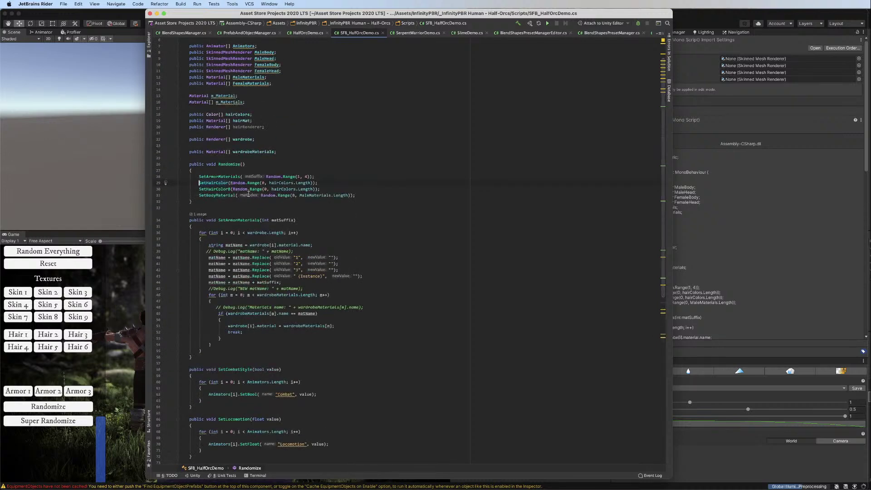
scroll(248, 194, "down", 10)
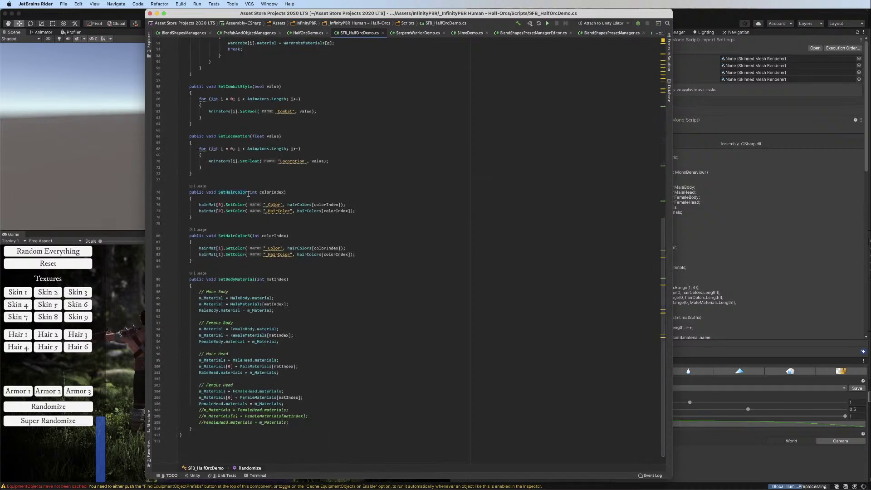
Copy the SetHairColor(int colorIndex) method from SFB_HalfOrcDemo into HalfOrcDemo, below the SetBodyMaterial method
left_click_drag(189, 193, 193, 217)
key("ctrl+c")
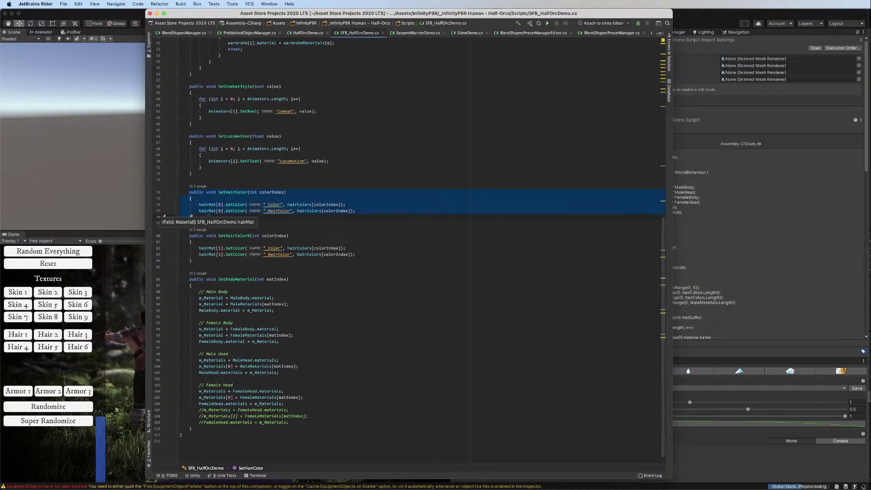
left_click(300, 33)
left_click(217, 291)
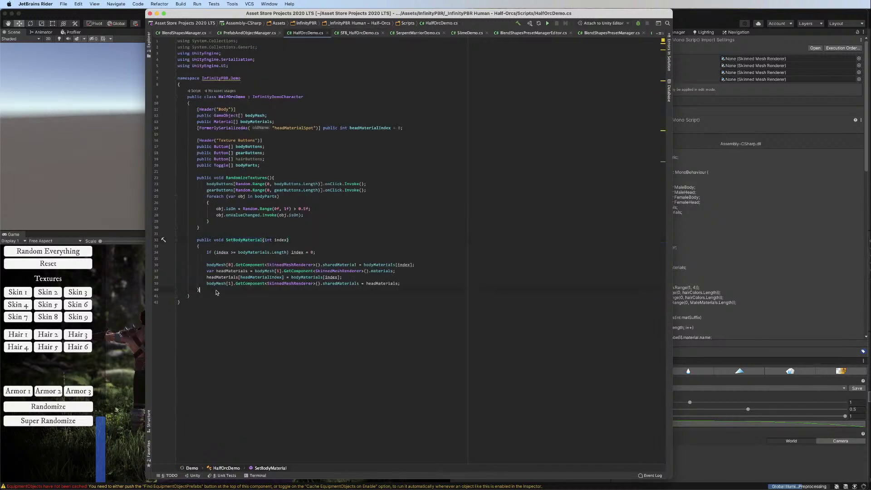
key("ctrl+v")
Add a [Header("Hair")] attribute between the Body fields and the Texture Buttons header
left_click(278, 121)
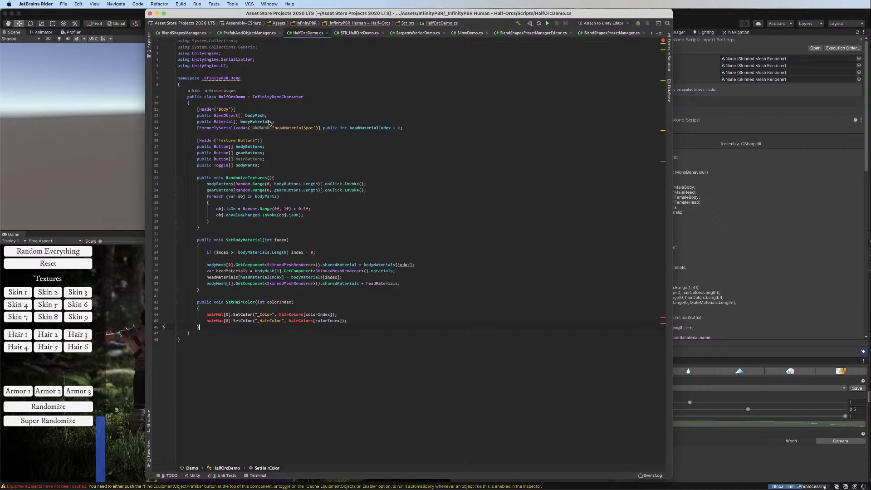
key("Down")
key("End")
key("Return")
key("Return")
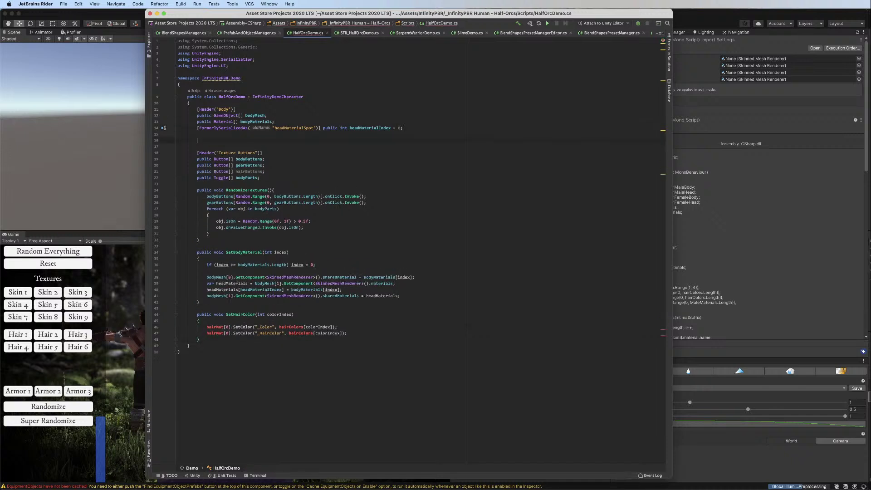
type("Head")
key("BackSpace")
key("BackSpace")
key("BackSpace")
key("BackSpace")
type("[Header(\"Hair\")")
key("Return")
Declare a public Color[] hairColors field on its own line under the Hair header
type("public ")
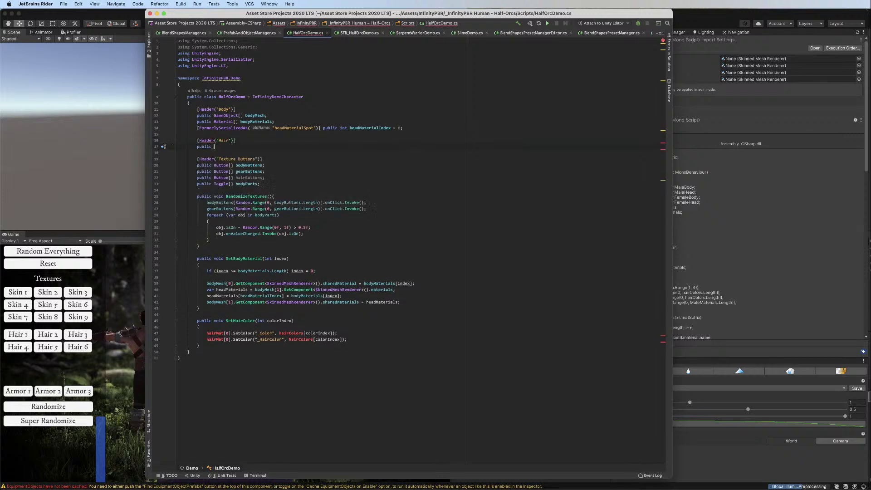
type("C")
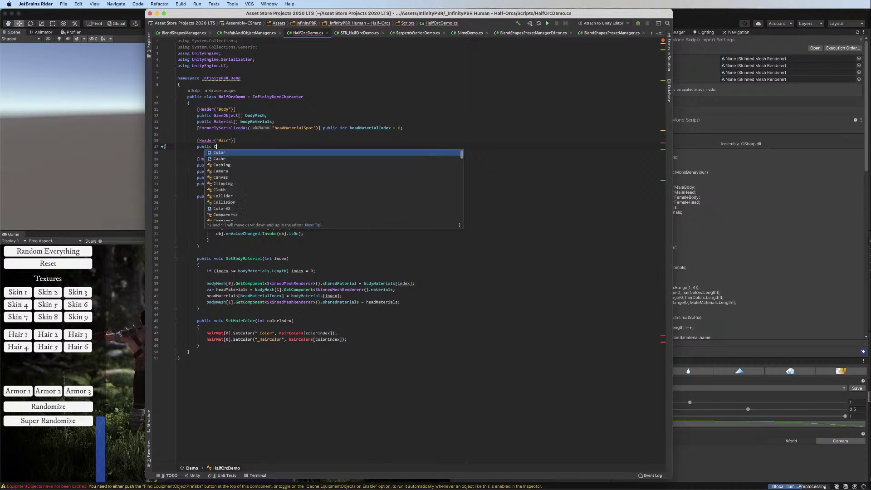
type("olor[] hairColors;")
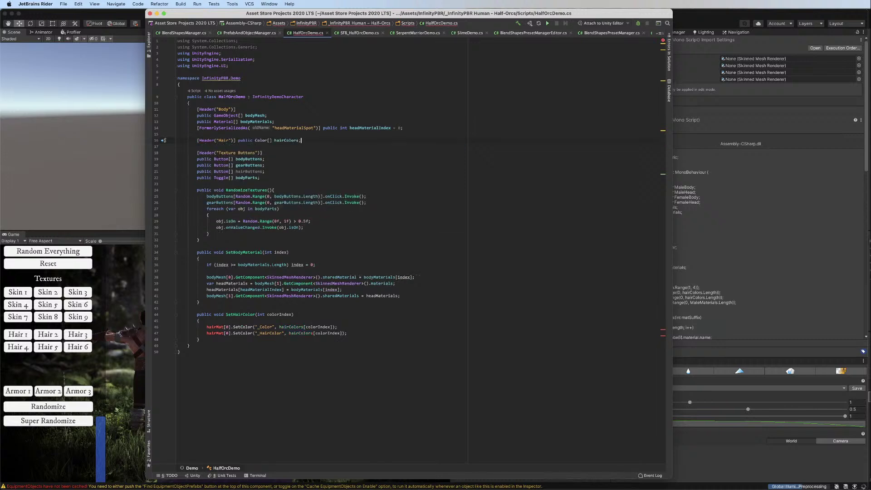
left_click(237, 140)
key("Return")
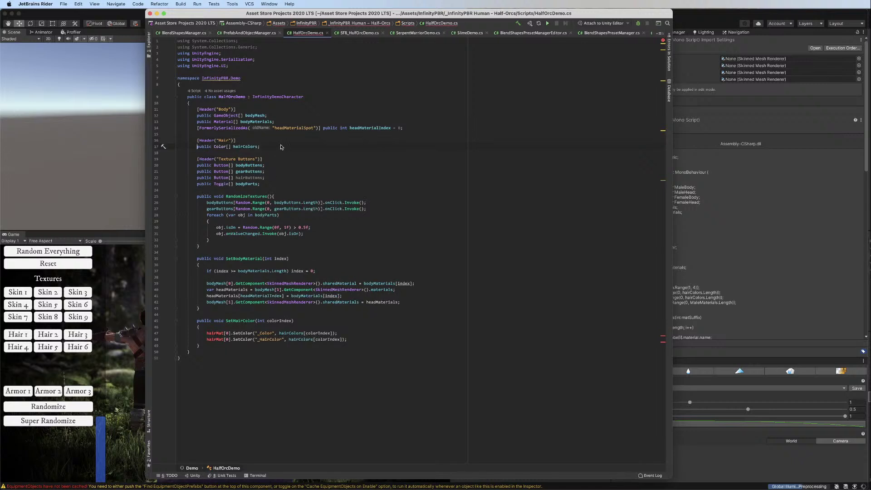
Declare a public Material hairMaterial field directly below hairColors
left_click(280, 147)
key("Return")
type("pub")
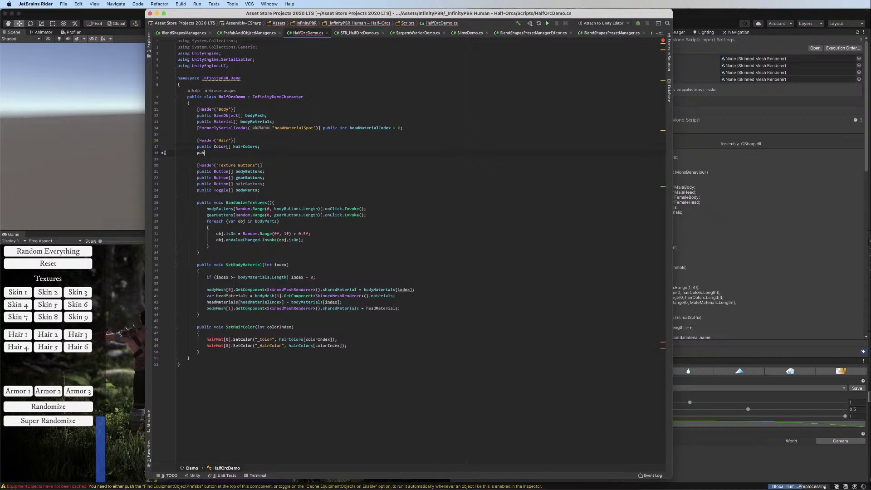
type("lic Materail hairMaterial;")
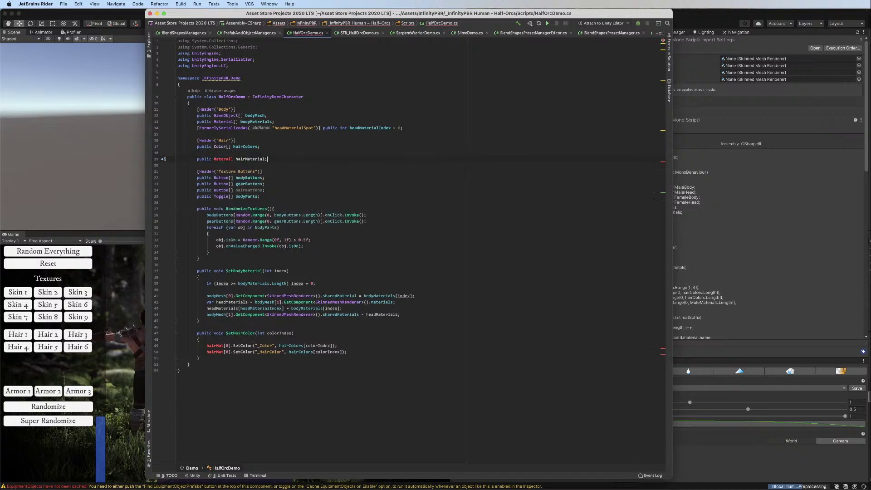
double_click(227, 122)
key("super+c")
double_click(225, 159)
key("super+v")
key("BackSpace")
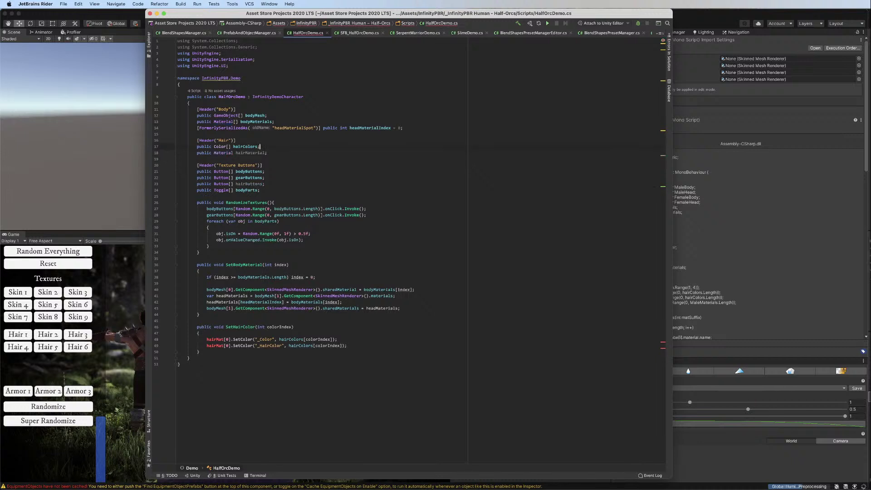
Replace hairMat with hairMaterial in both SetColor calls of the SetHairColor method
double_click(253, 153)
key("super+c")
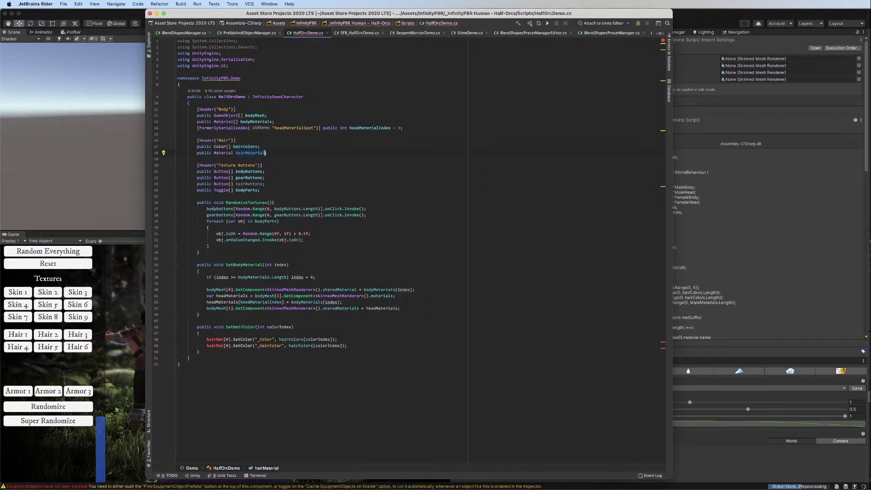
double_click(215, 340)
key("super+v")
double_click(214, 346)
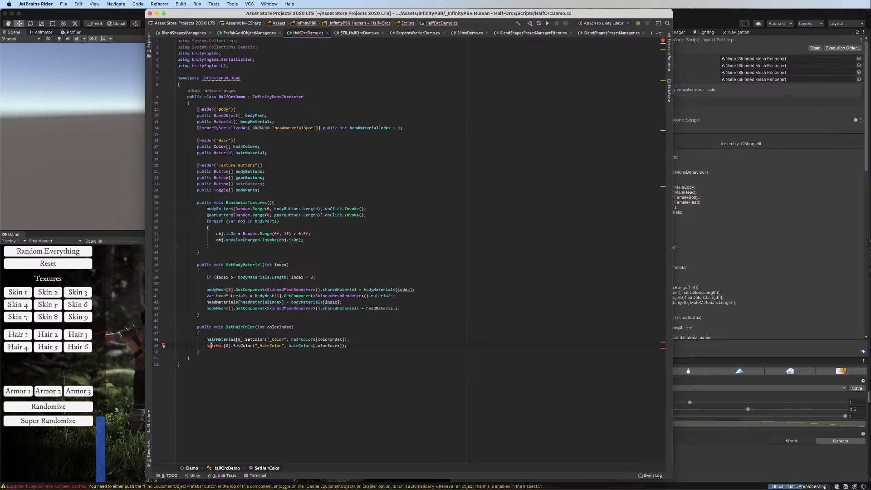
key("super+v")
Remove the [0] index after hairMaterial in both SetColor calls
left_click(245, 335)
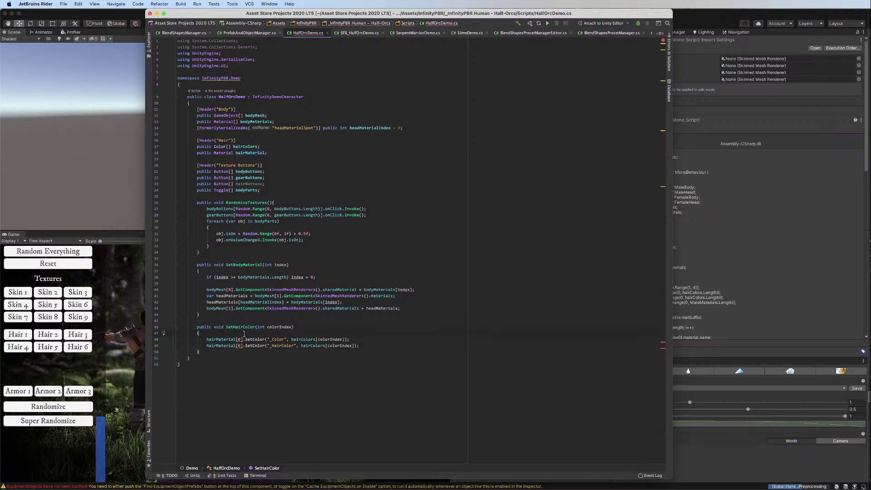
left_click(243, 339)
key("BackSpace")
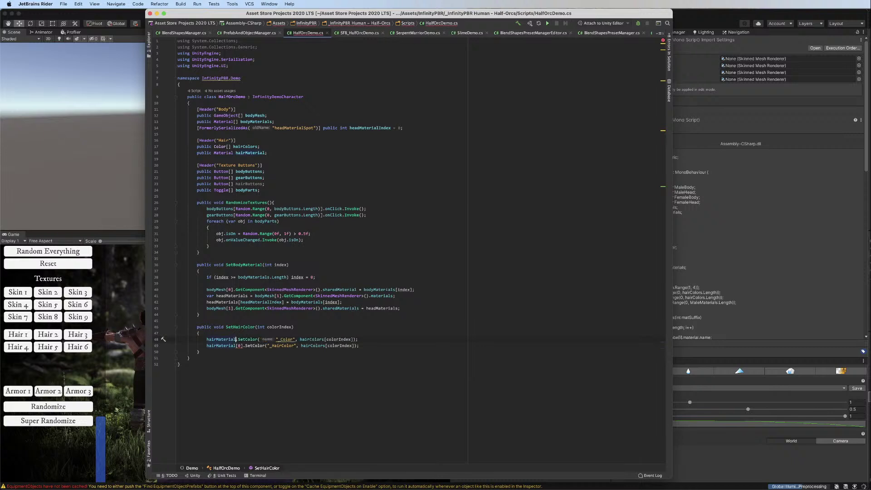
key("Down")
key("Delete")
key("Delete")
key("Delete")
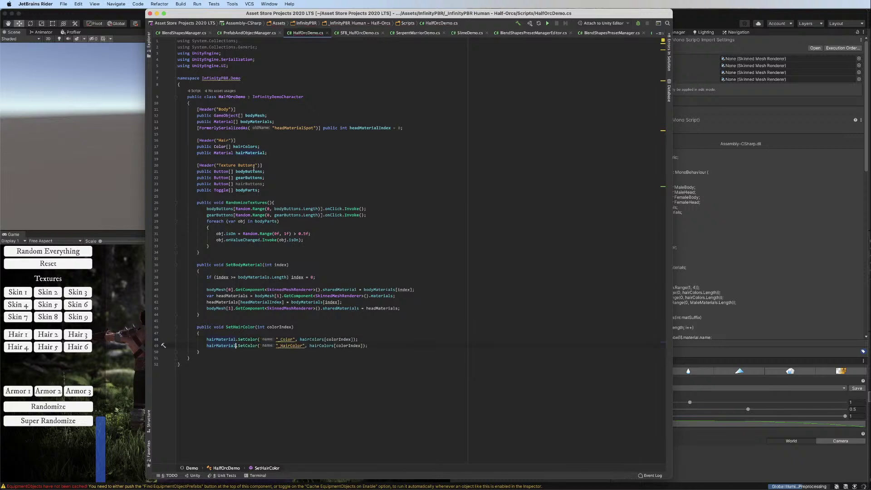
Switch to Unity, locate the hair object's material, and assign InfinityPBR_Hair_V3.1 as Hair Material on both half-orc DEMO characters
left_click(98, 15)
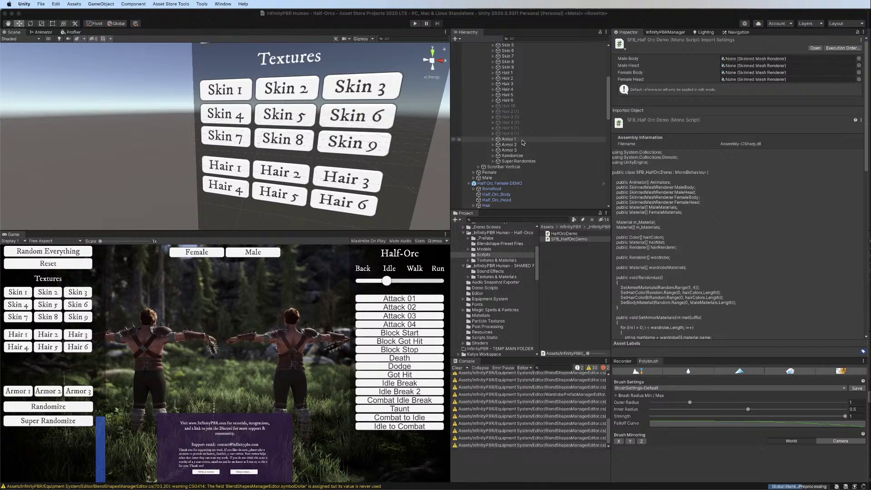
left_click(493, 188)
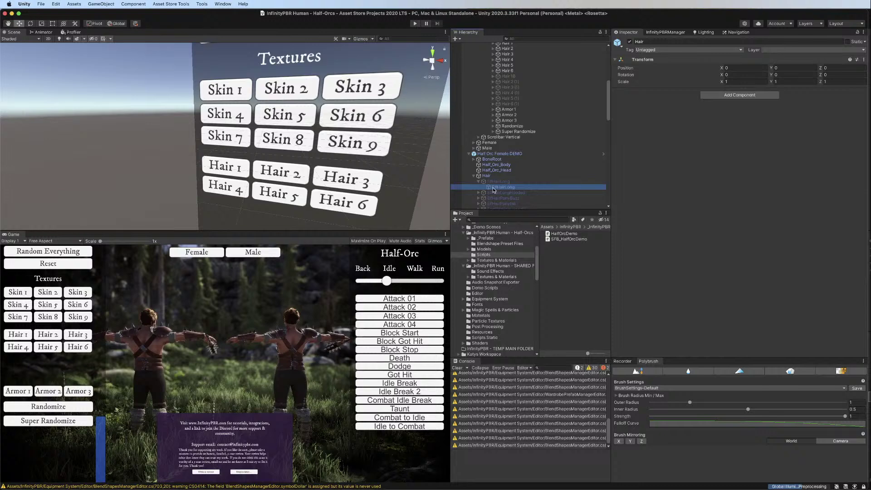
left_click(746, 172)
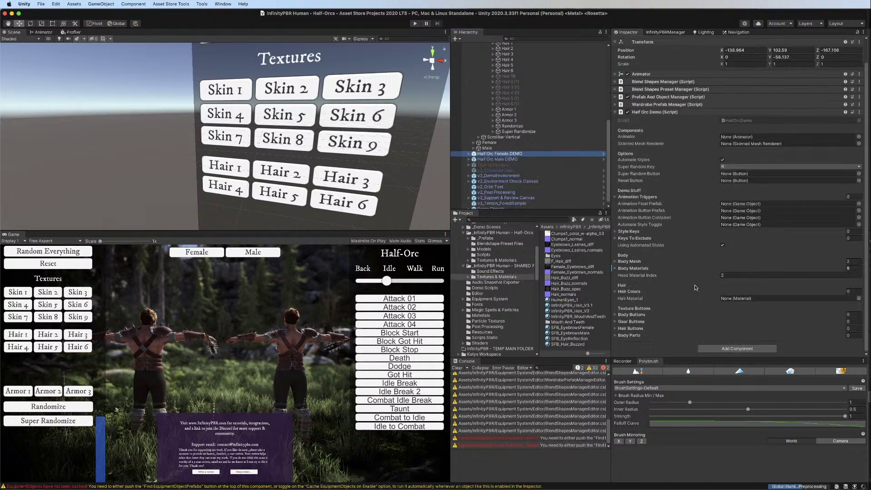
left_click_drag(574, 306, 694, 298)
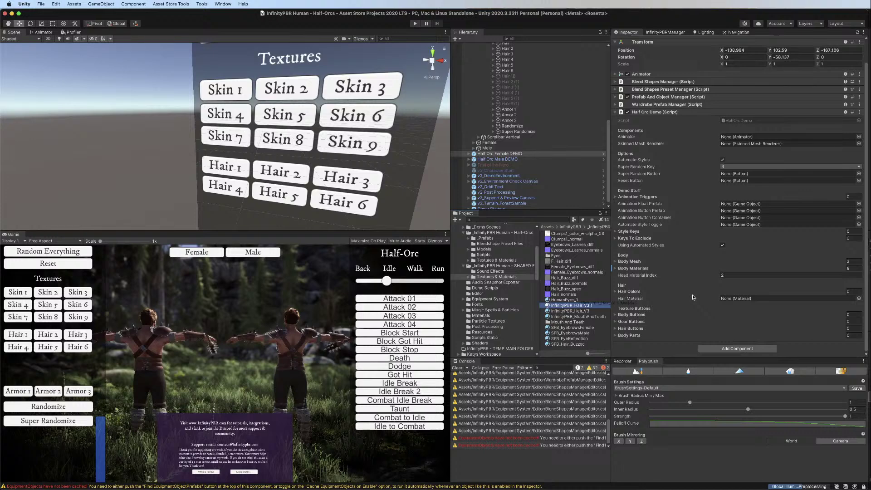
left_click_drag(692, 298, 733, 298)
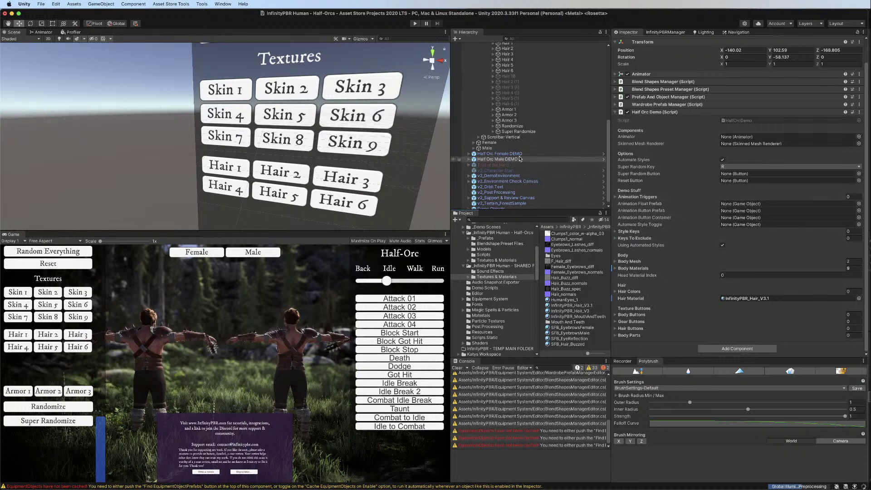
Add six elements to the Hair Colors list of Half Orc Male DEMO
left_click(618, 291)
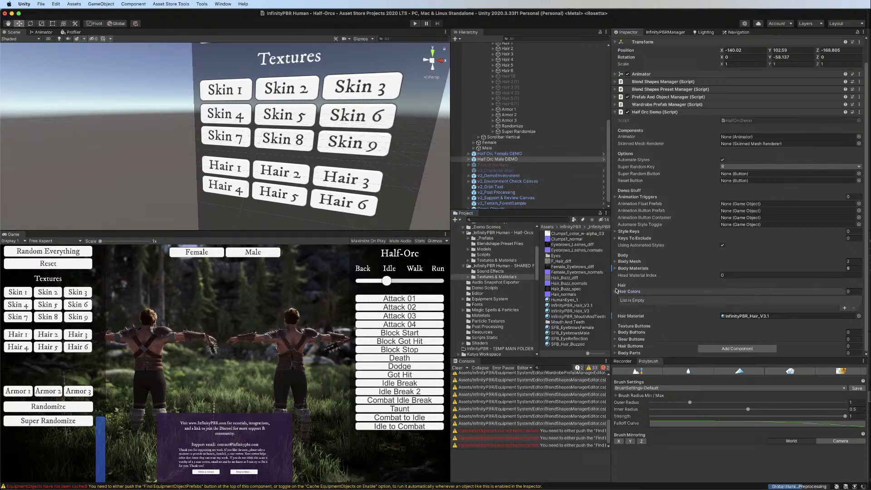
left_click(845, 308)
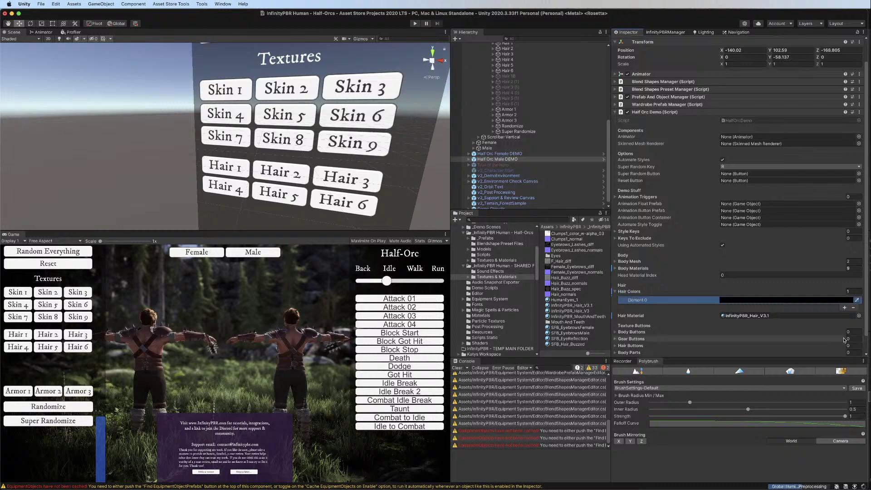
left_click(844, 308)
left_click(844, 314)
left_click(845, 321)
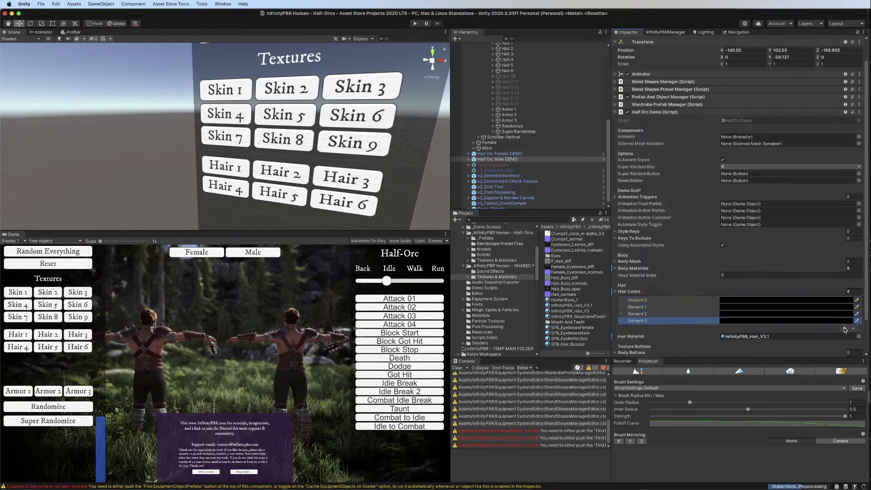
left_click(844, 328)
left_click(844, 335)
Set Hair Colors Element 0 to a brown swatch and Element 1 to the dark red swatch (RGB 131, 0, 0)
left_click(746, 304)
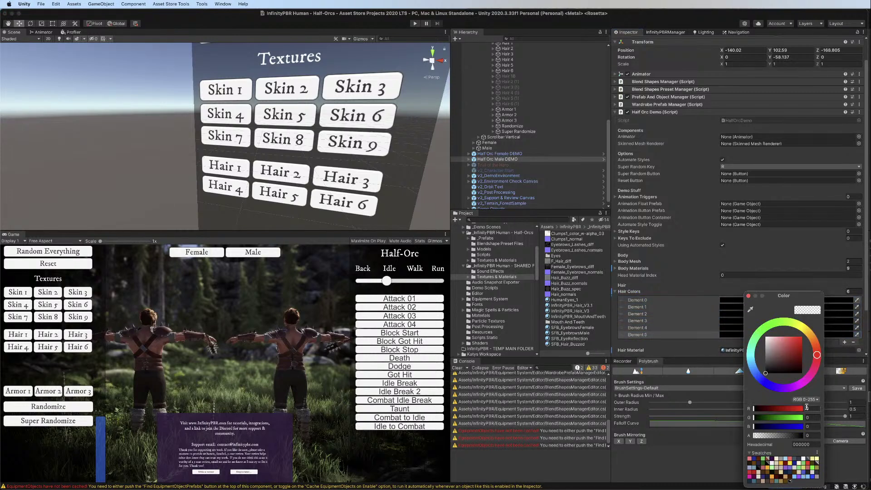
left_click(760, 483)
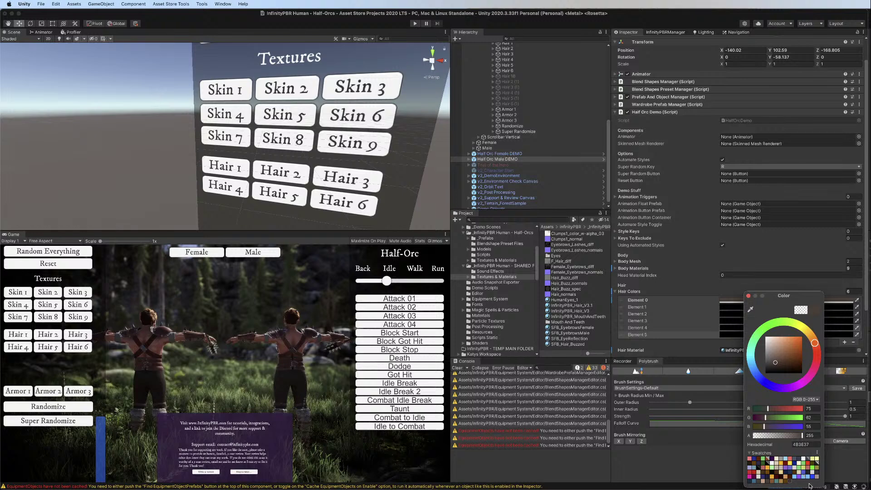
left_click(753, 473)
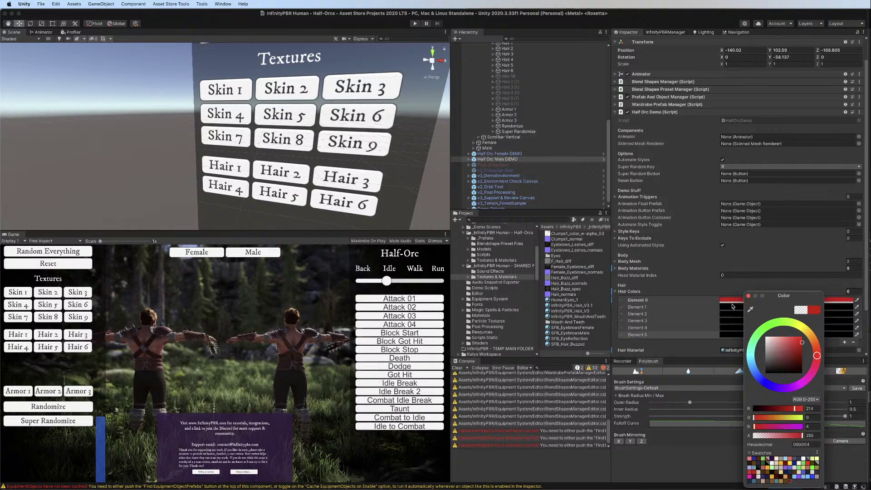
left_click(783, 483)
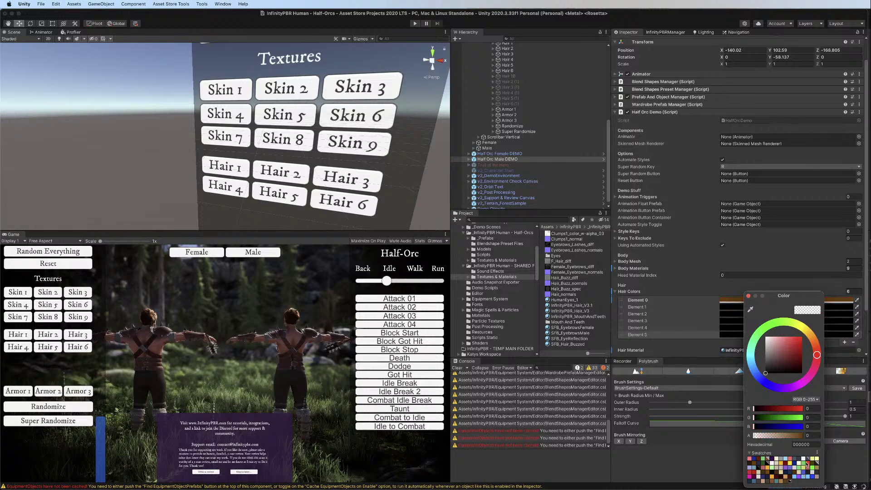
left_click(786, 465)
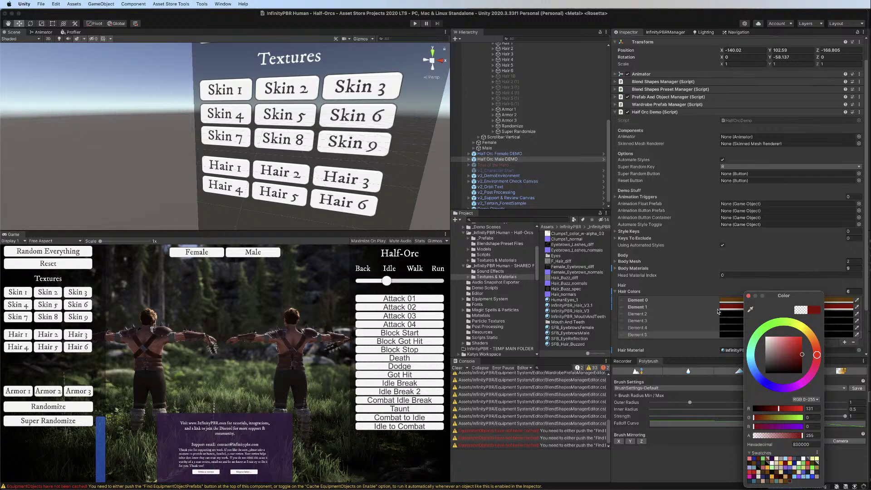
Set Hair Colors Element 2 to pale yellow (RGB 243, 231, 137) and Element 3 to gray (RGB 150, 150, 150)
left_click(727, 319)
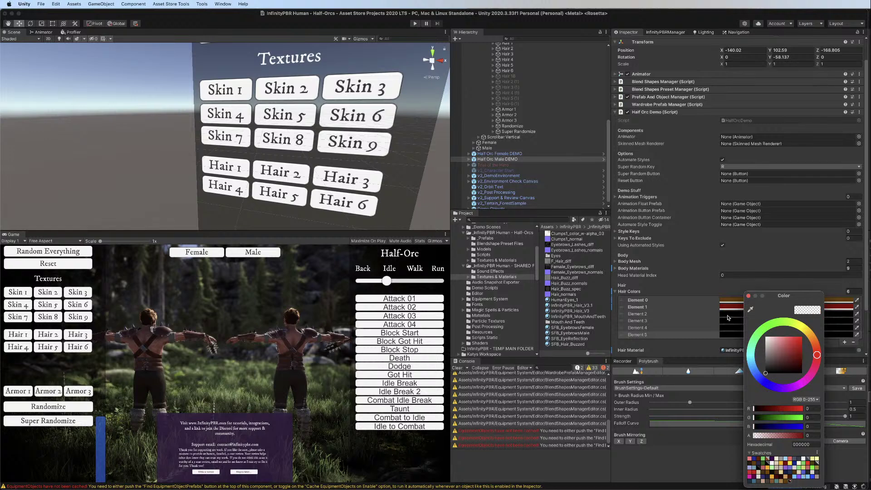
left_click(814, 460)
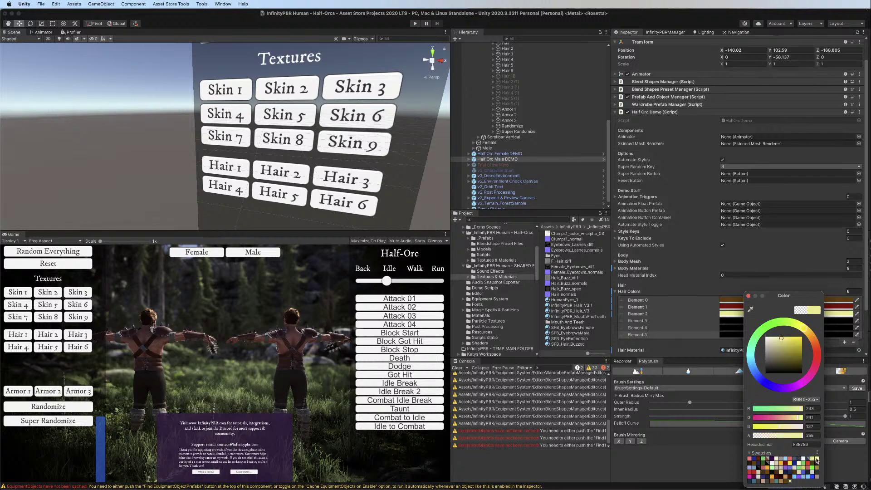
left_click(727, 320)
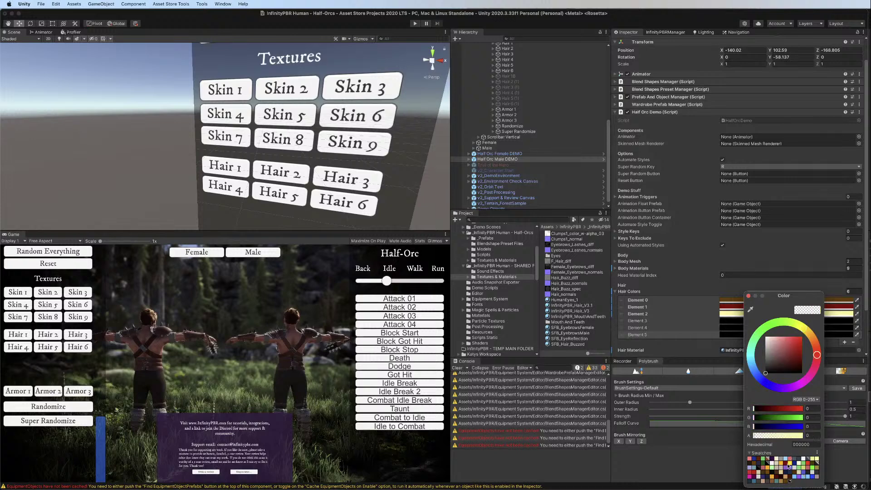
left_click(781, 459)
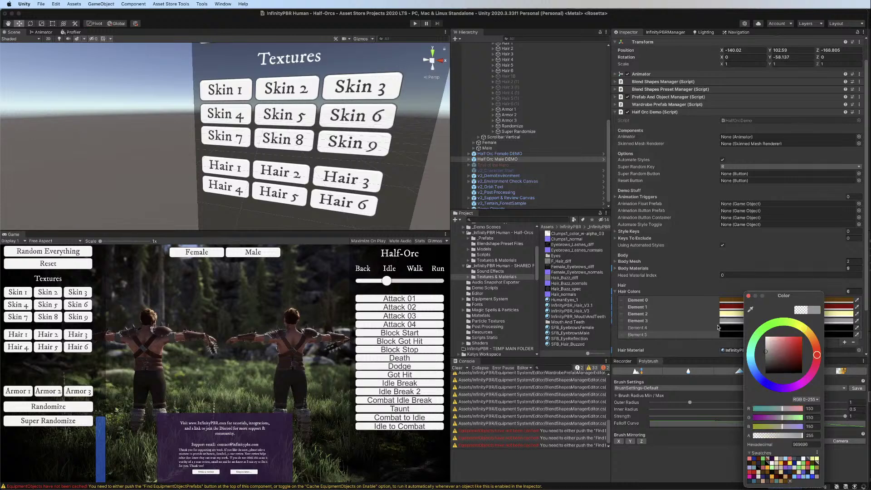
Set Hair Colors Element 4 to dark brown (RGB 41, 27, 12) and Element 5 to blue (RGB 0, 78, 255)
left_click(728, 327)
left_click(750, 463)
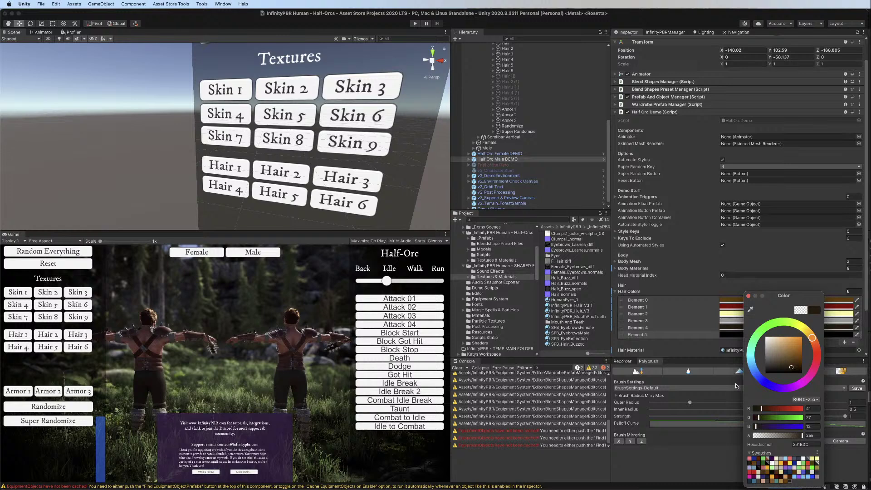
left_click(724, 335)
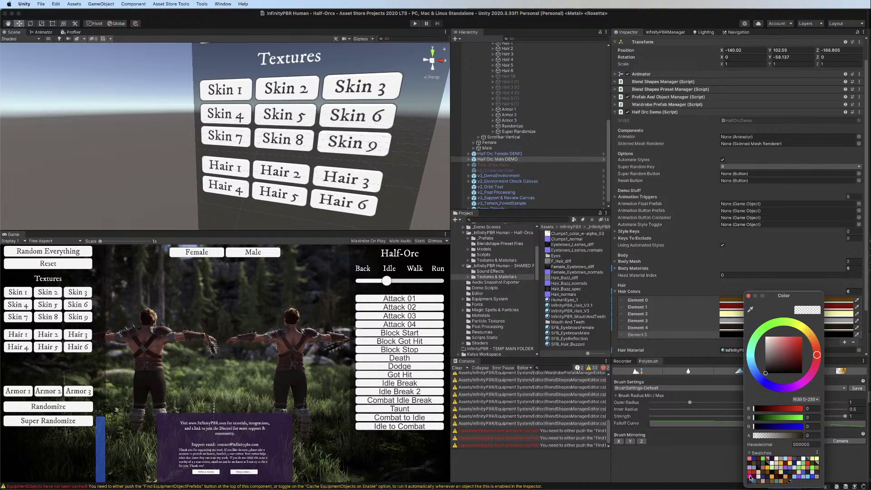
left_click(789, 480)
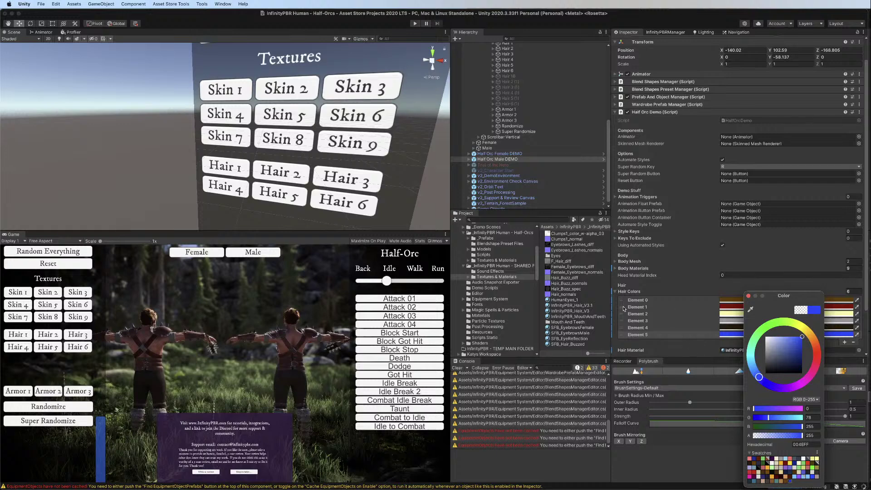
Add six elements to the Hair Colors list of Half Orc Female DEMO
left_click(514, 154)
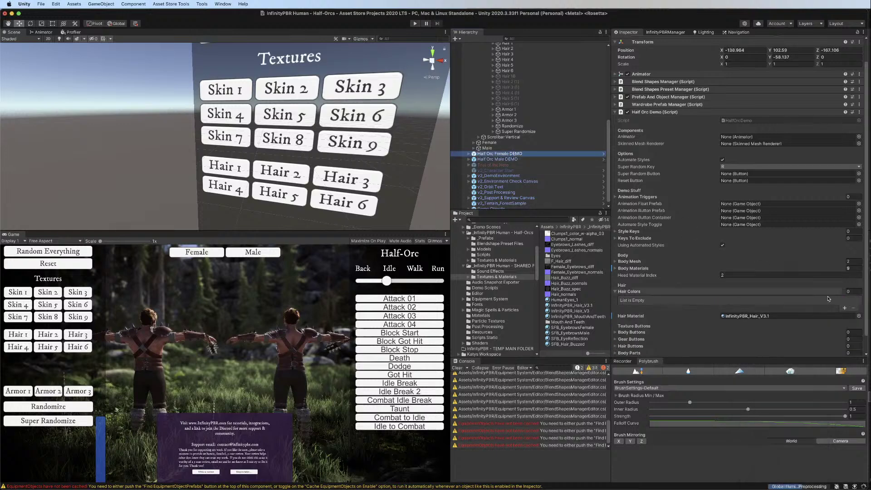
left_click(844, 308)
left_click(844, 308)
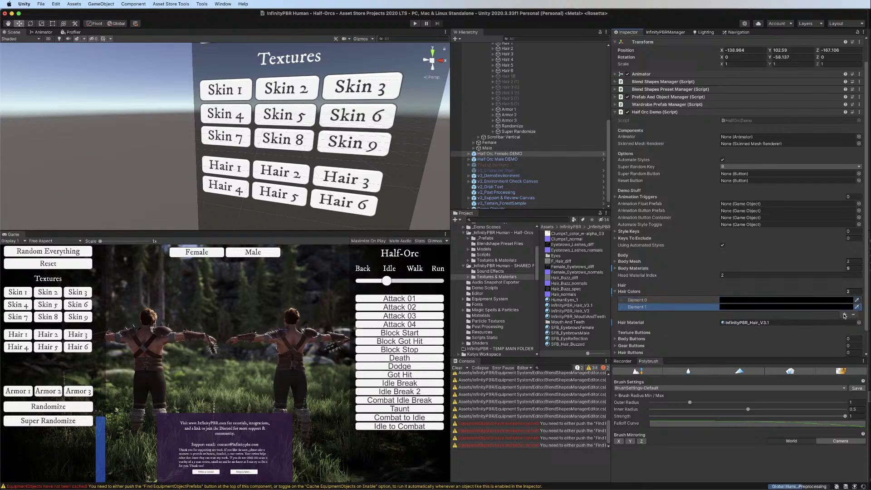
left_click(844, 315)
left_click(844, 323)
left_click(844, 329)
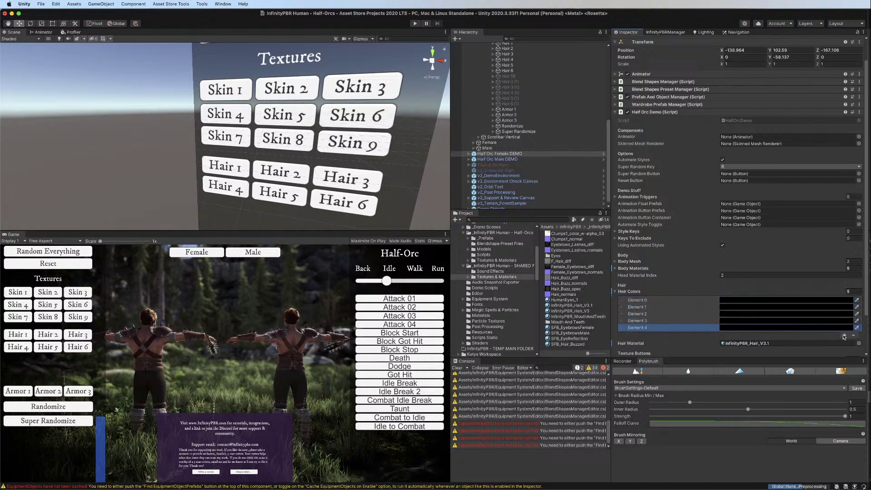
left_click(845, 336)
left_click(845, 336)
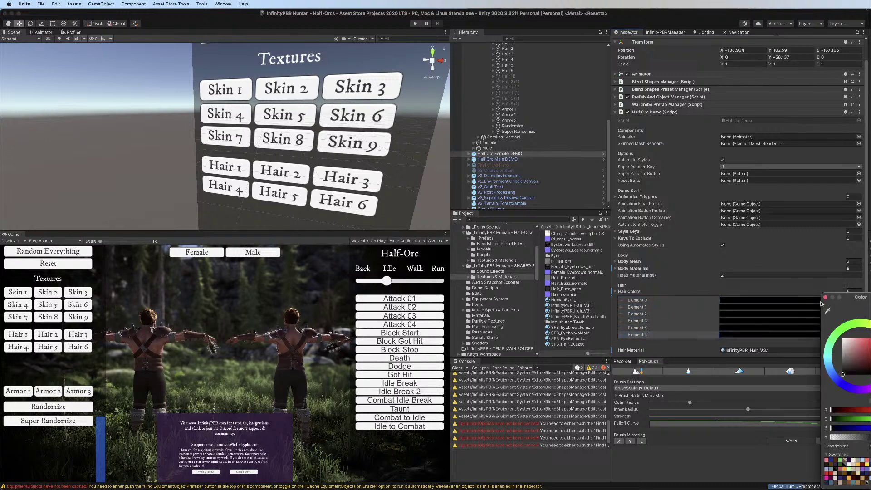
Set the female character's Hair Colors Element 0 to the brown swatch and Element 1 to the dark red swatch
left_click(862, 484)
left_click(769, 308)
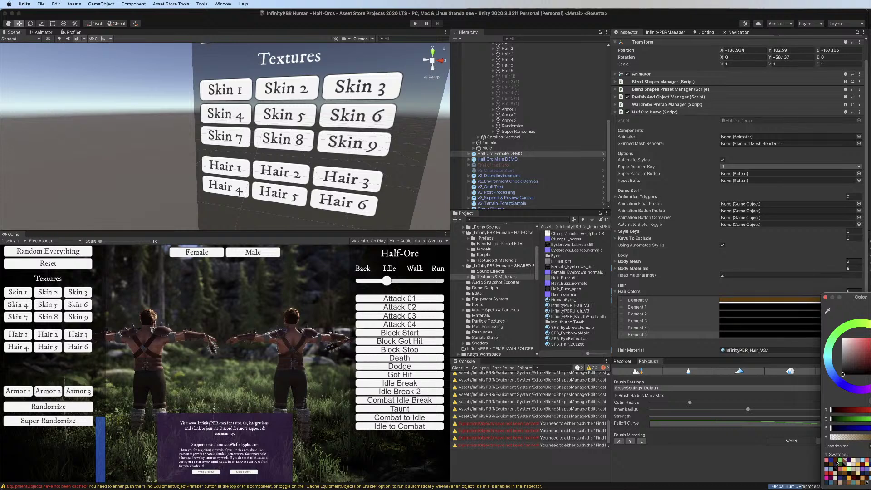
left_click(866, 465)
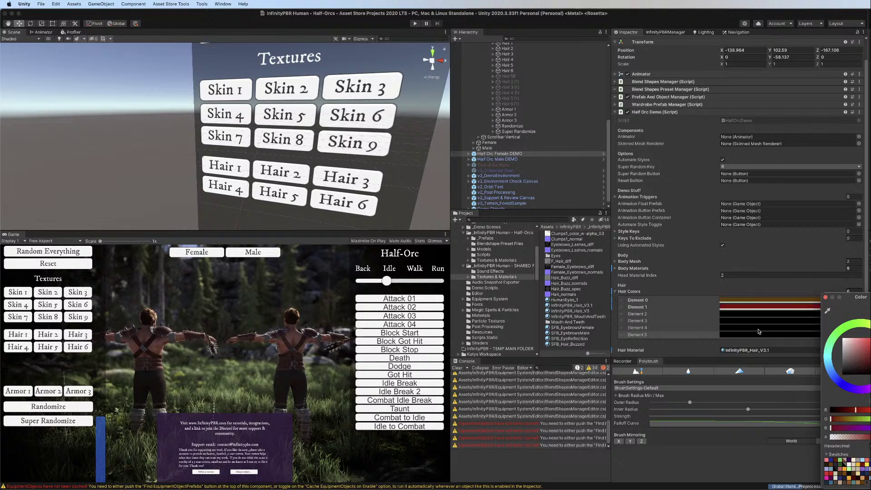
Set the female character's Hair Colors Element 2 to the pale yellow swatch and Element 5 to the blue swatch (RGB 0, 78, 255)
left_click(756, 317)
left_click(771, 313)
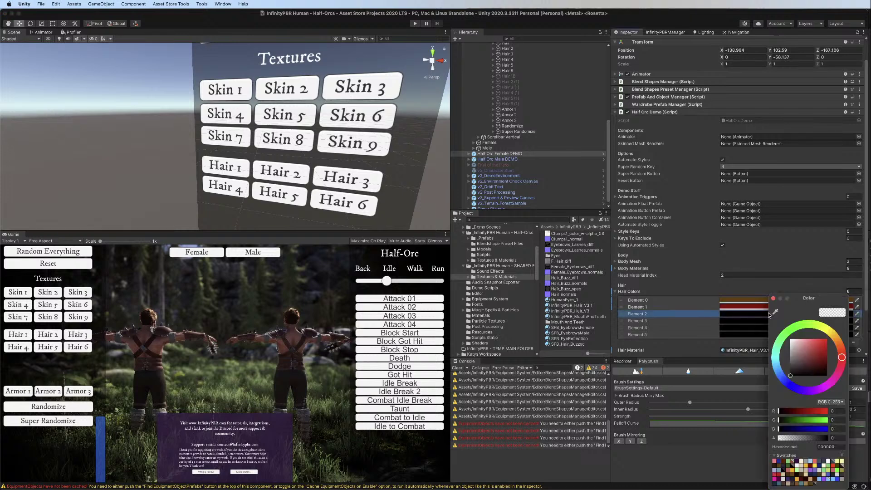
left_click(843, 463)
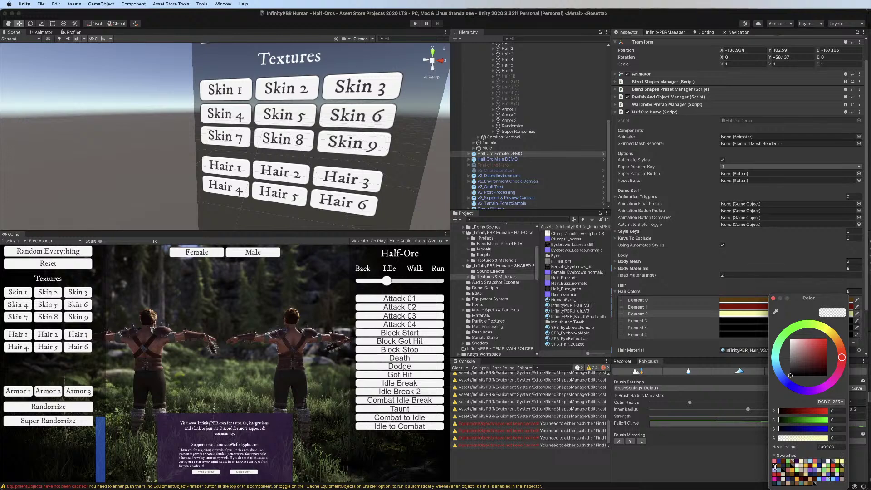
left_click(775, 467)
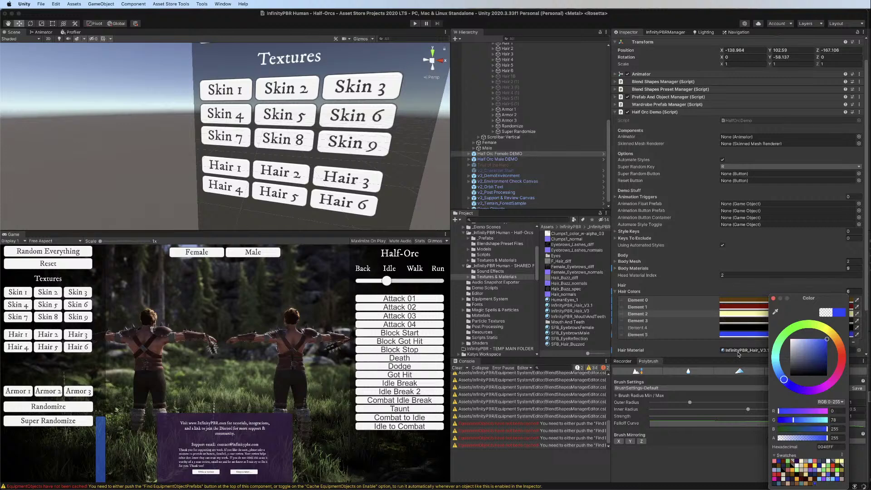
Compare with Half Orc Male DEMO and correct the female's Hair Colors Element 3 to gray and Element 4 to dark brown
left_click(506, 159)
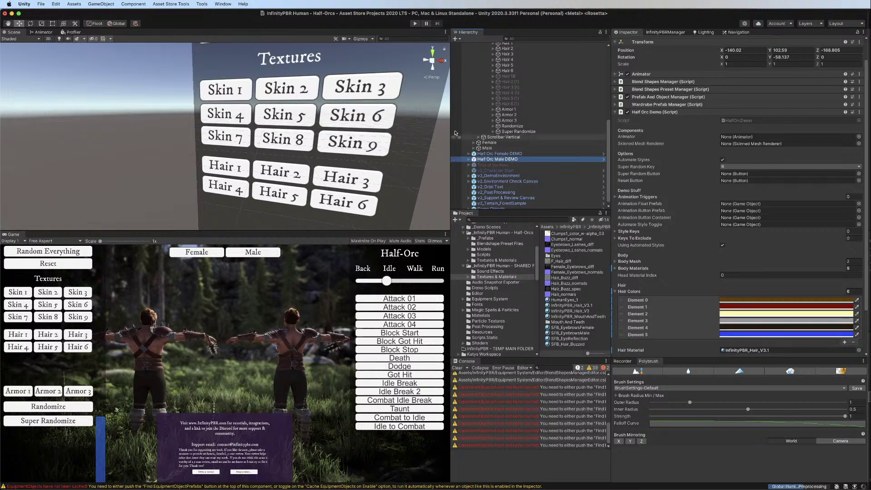
key("Up")
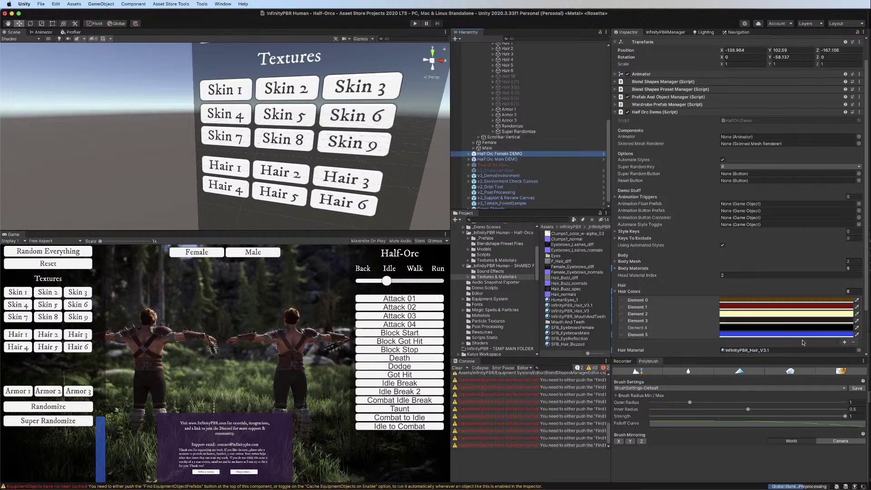
left_click(805, 321)
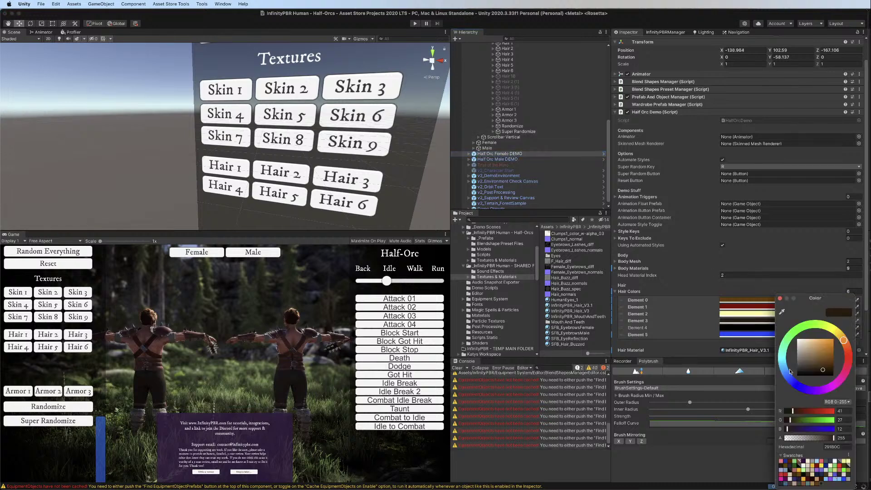
left_click(739, 327)
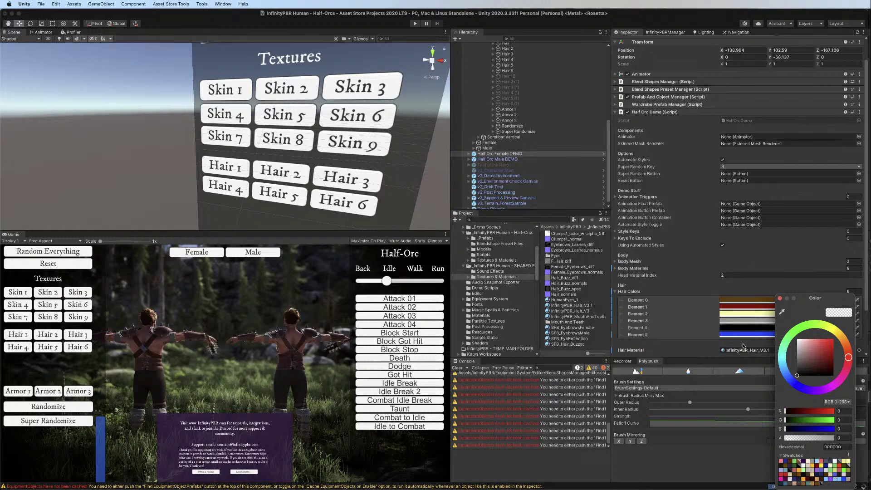
left_click(497, 158)
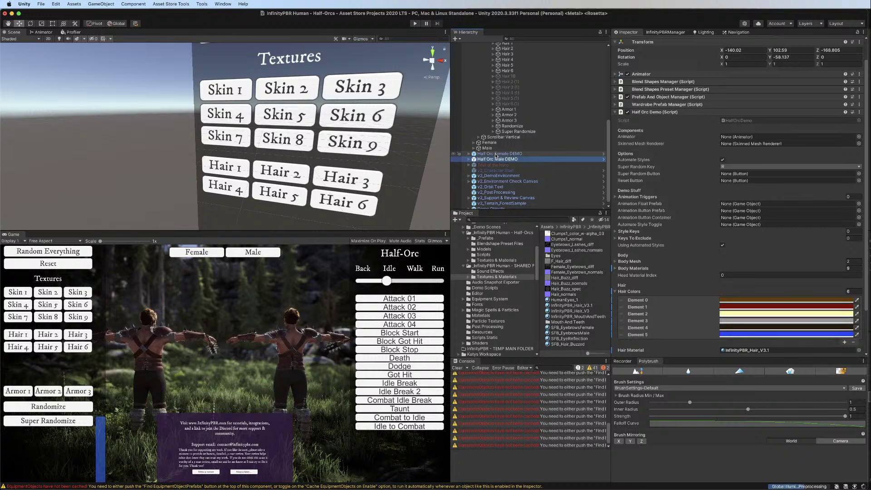
left_click(496, 154)
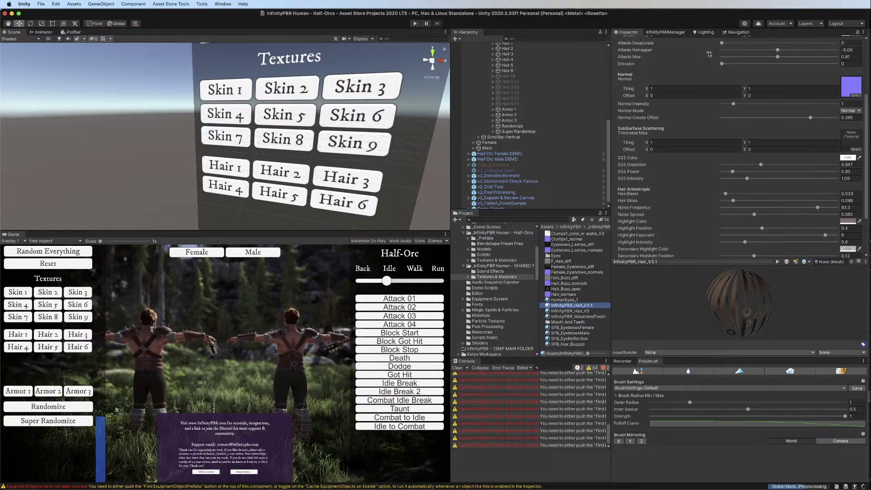
Set Albedo Desaturate to 1 on the InfinityPBR_Hair_V3.1 material and view the hair on Half Orc Female DEMO up close
scroll(683, 162, "up", 5)
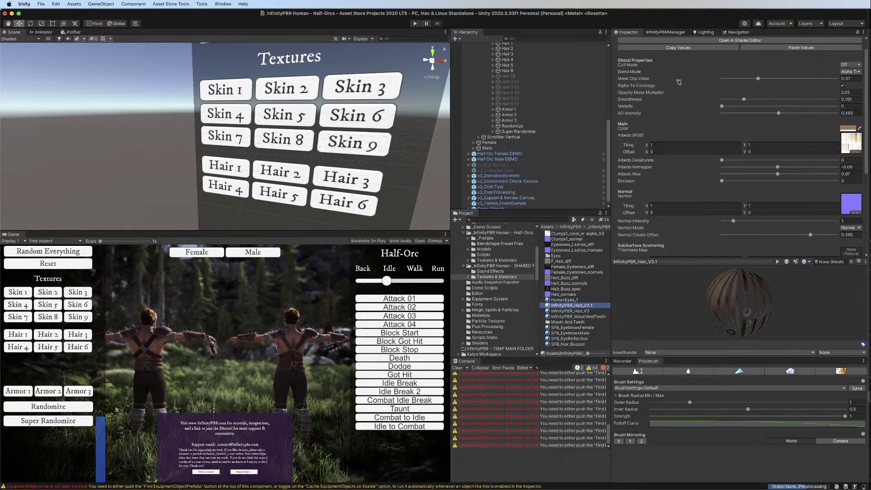
scroll(624, 129, "down", 9)
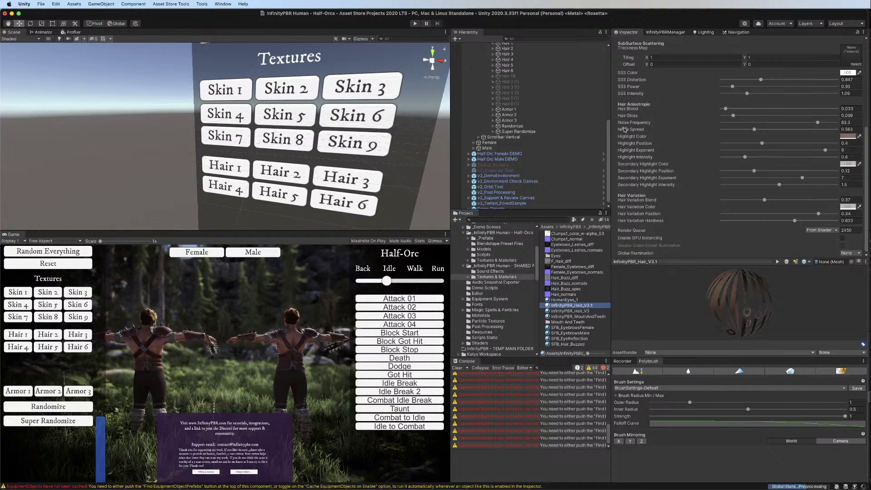
scroll(693, 174, "up", 6)
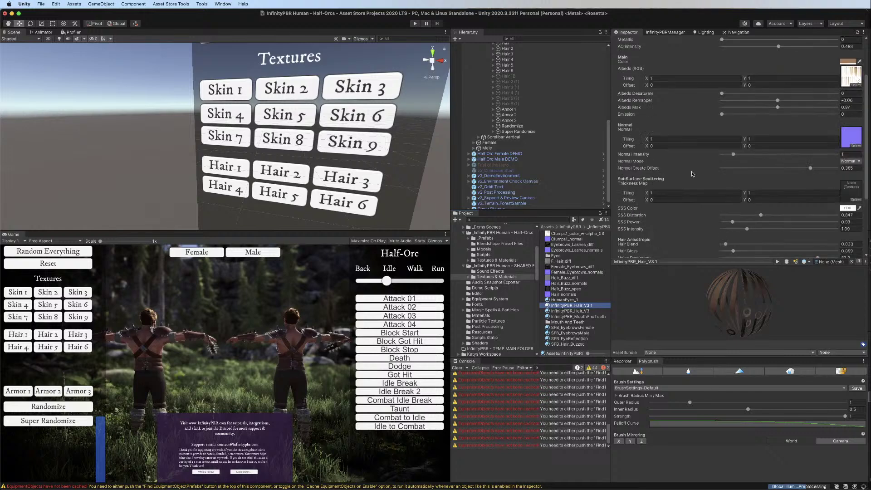
scroll(693, 174, "up", 4)
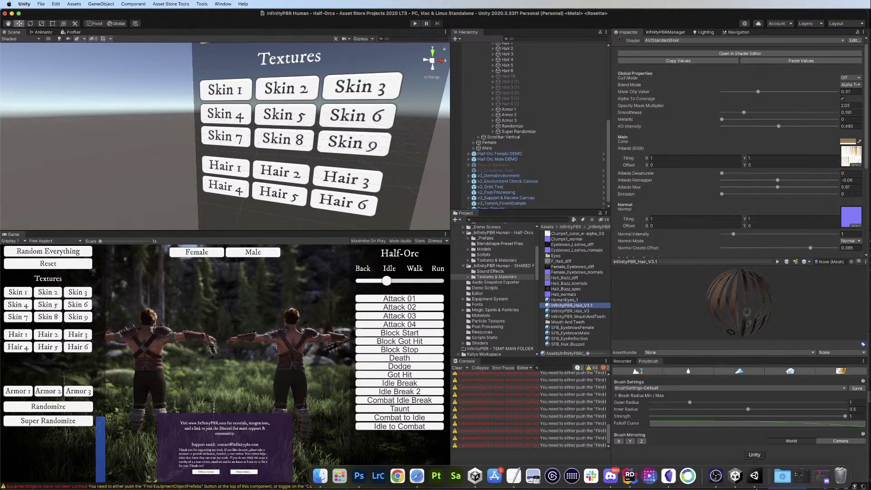
left_click_drag(790, 173, 857, 177)
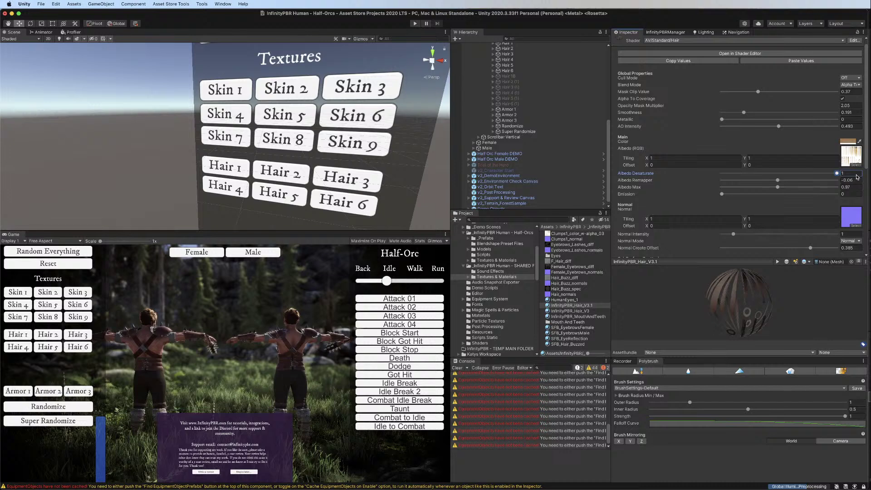
double_click(500, 153)
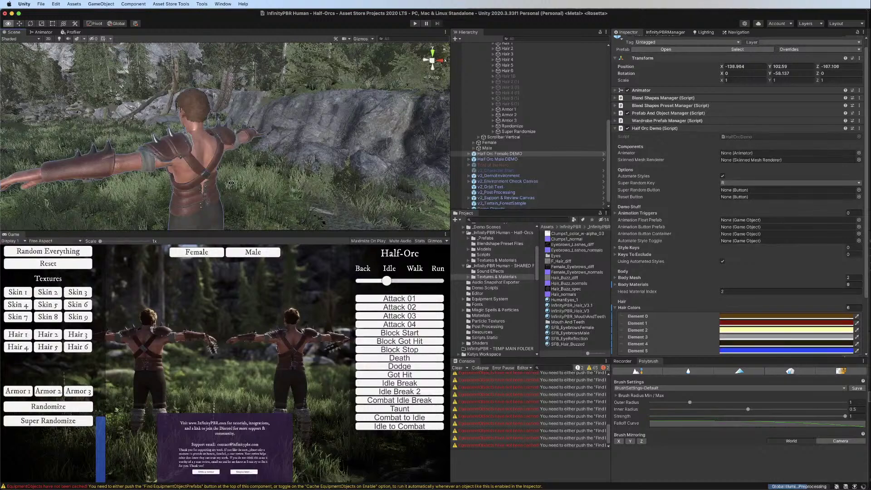
left_click_drag(232, 183, 566, 106, "alt")
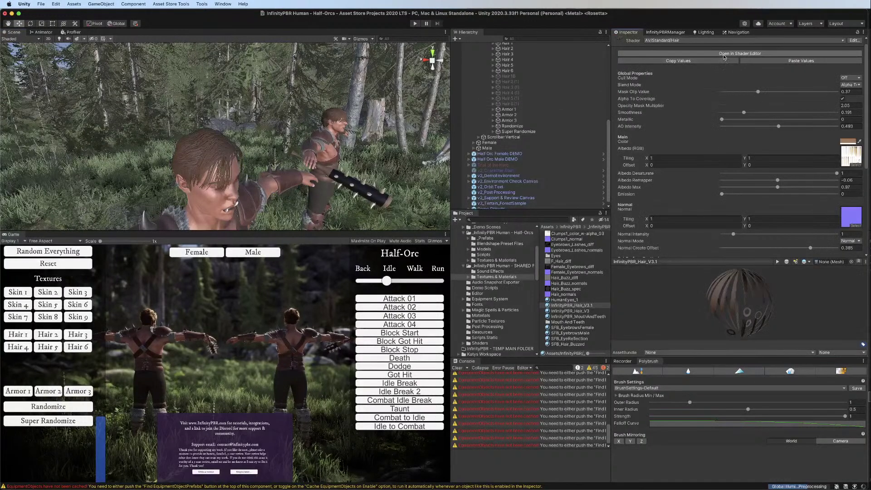
Open the Hair shader in the shader editor, check the property names of its material properties, and close the editor
left_click(722, 54)
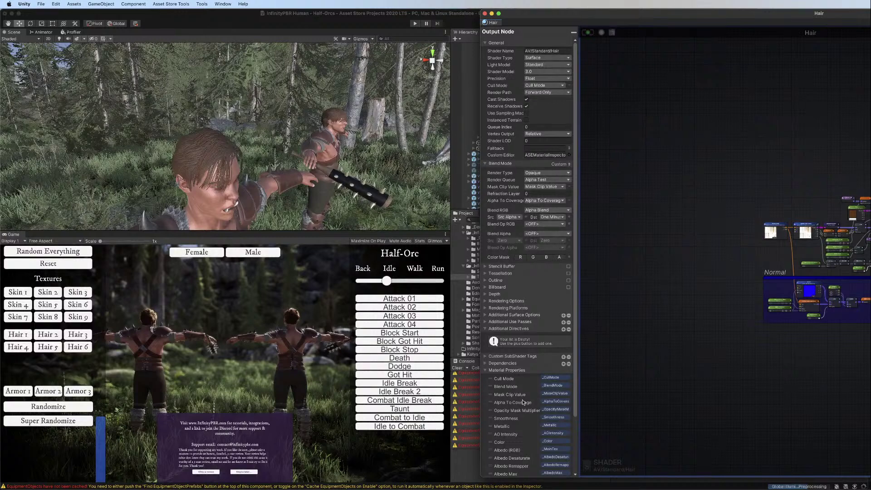
scroll(523, 402, "down", 1)
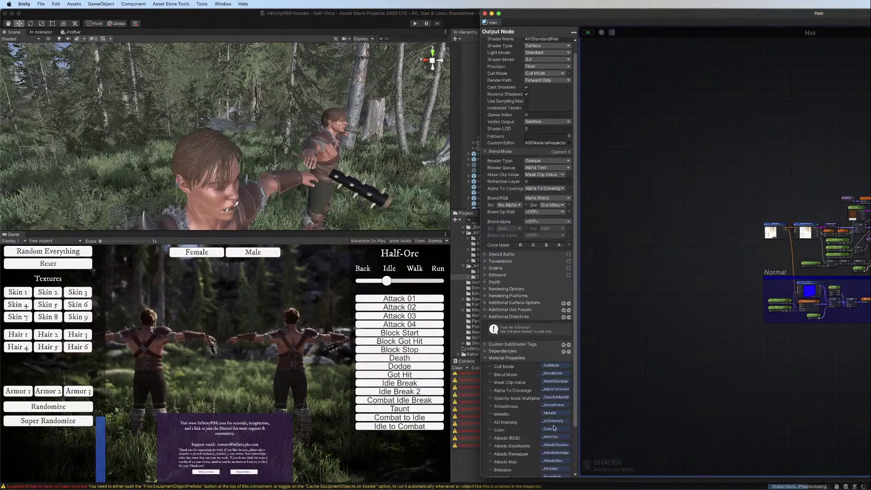
scroll(550, 423, "down", 4)
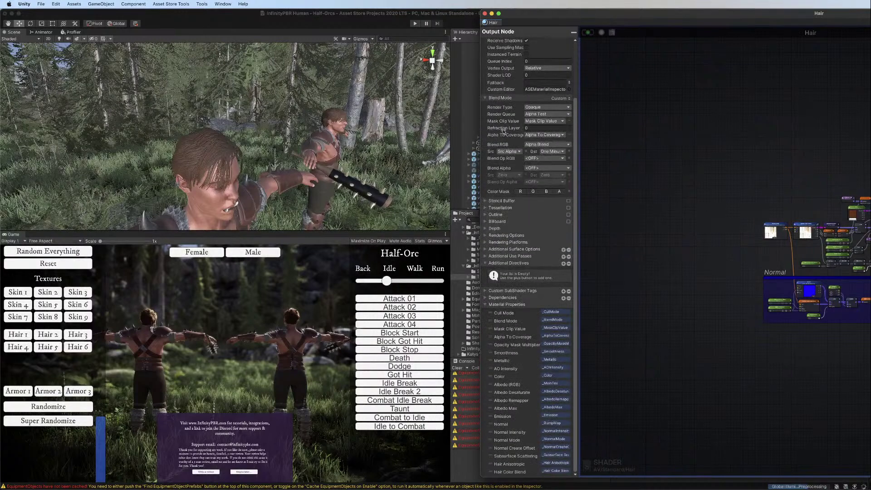
left_click(485, 14)
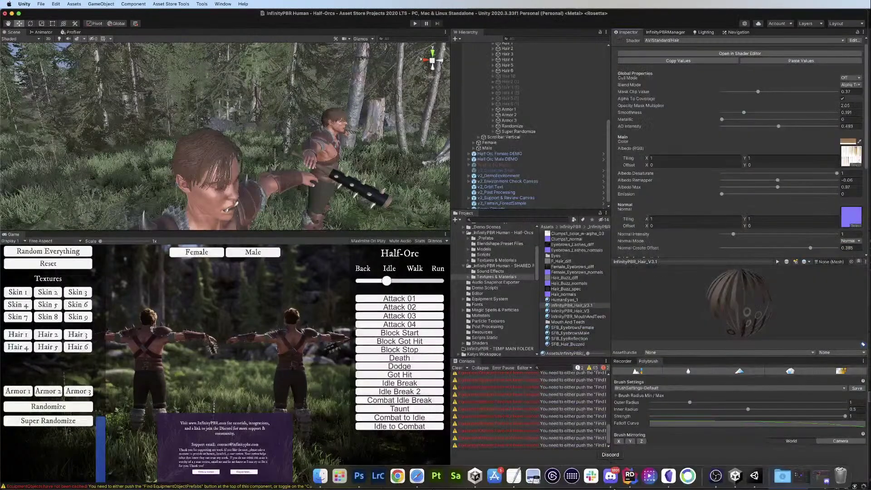
Switch to JetBrains Rider, comment out the "_HairColor" SetColor line in SetHairColor of HalfOrcDemo.cs, and save the script
left_click(629, 476)
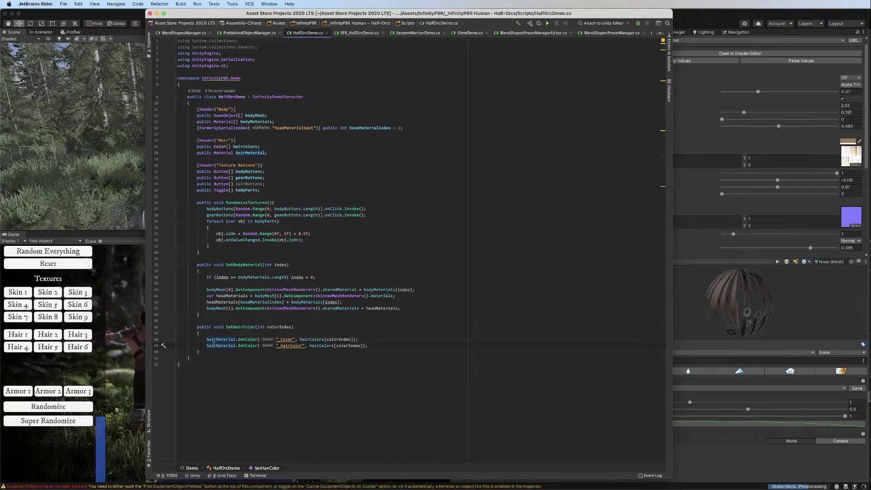
type("//")
key("super+s")
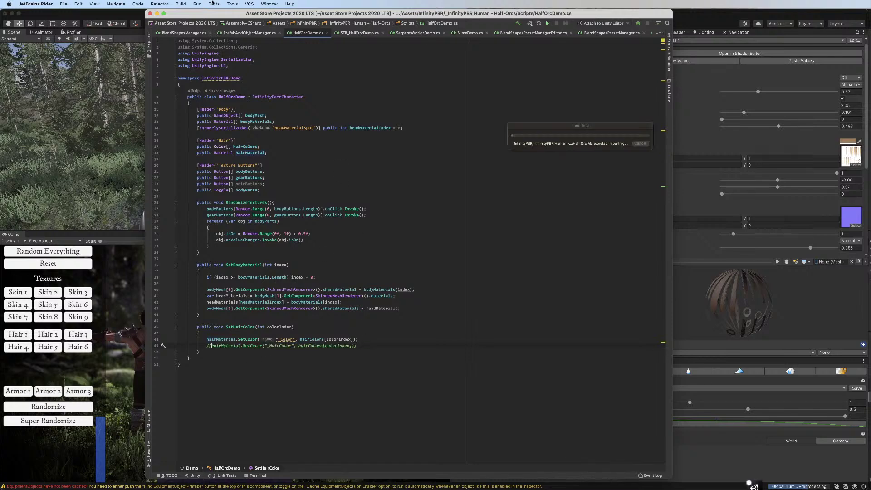
Switch to Unity and expand the Hair 1 to Hair 6 buttons in the scene hierarchy
left_click(114, 13)
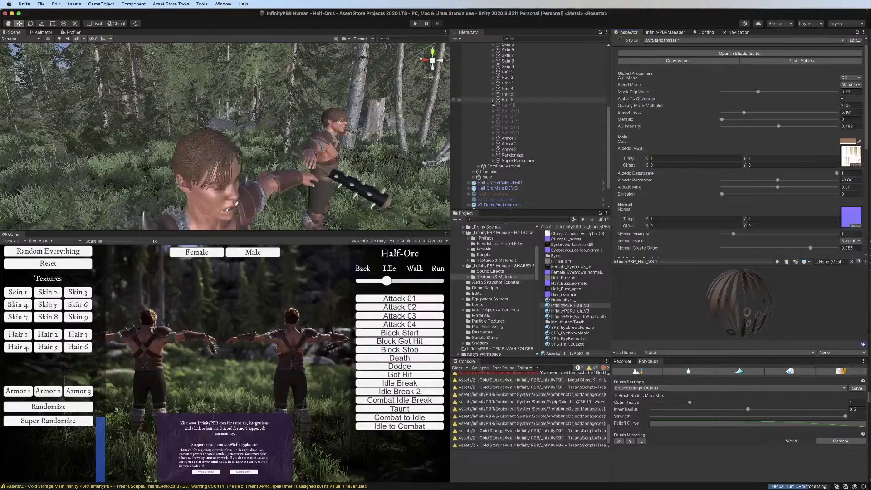
left_click(493, 100)
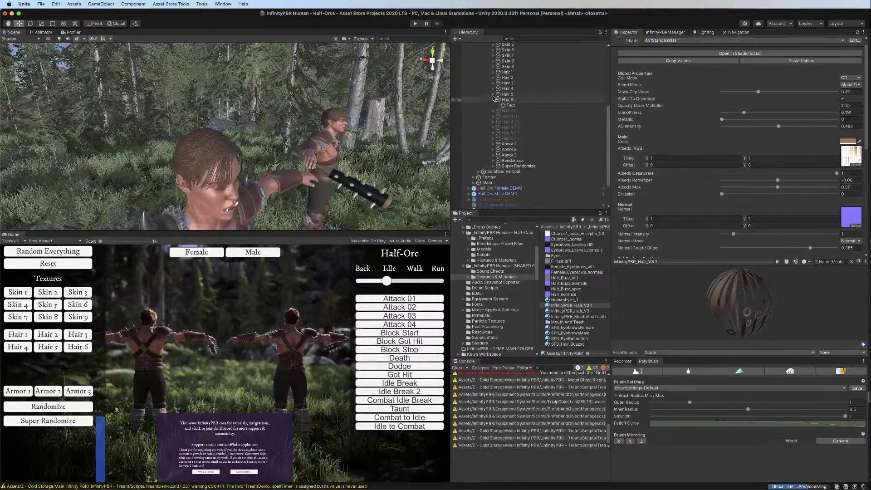
left_click(493, 94)
left_click(493, 88)
left_click(493, 83)
left_click(494, 77)
left_click(493, 72)
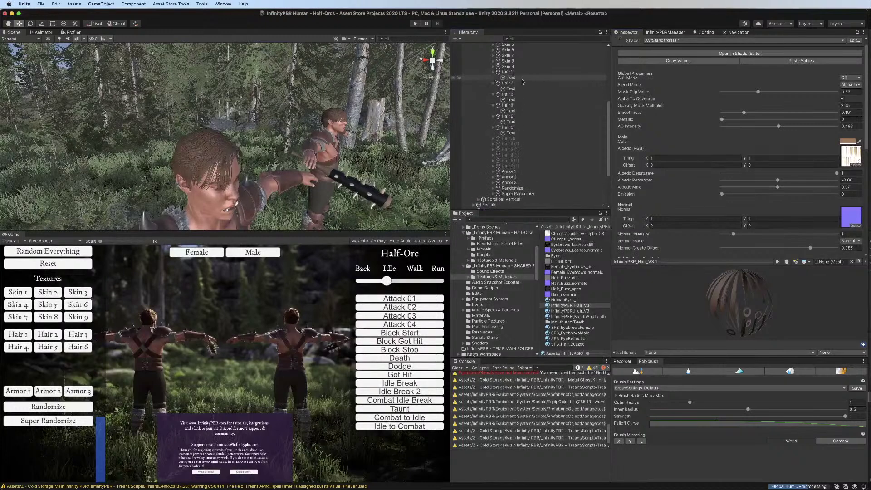
Set the Image color of the Hair 1 to Hair 6 buttons to brown 653A05
left_click(506, 72)
left_click(507, 83, "super")
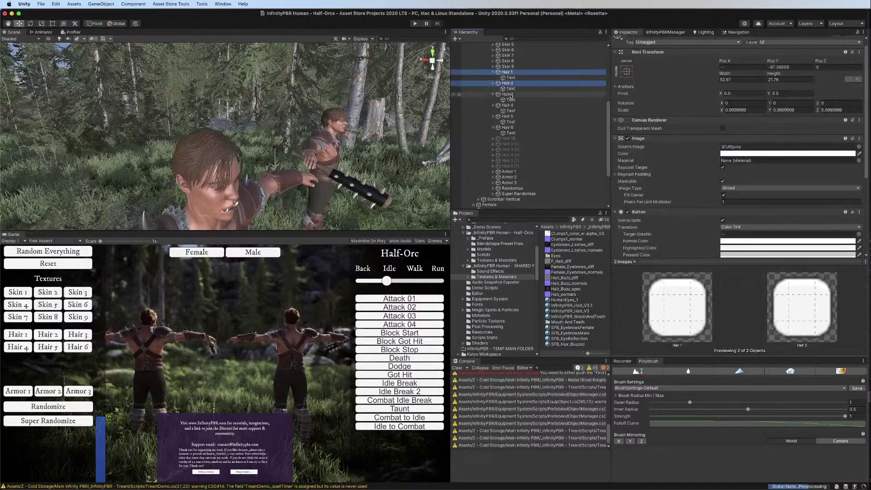
left_click(507, 94, "super")
left_click(507, 106, "super")
left_click(508, 116, "super")
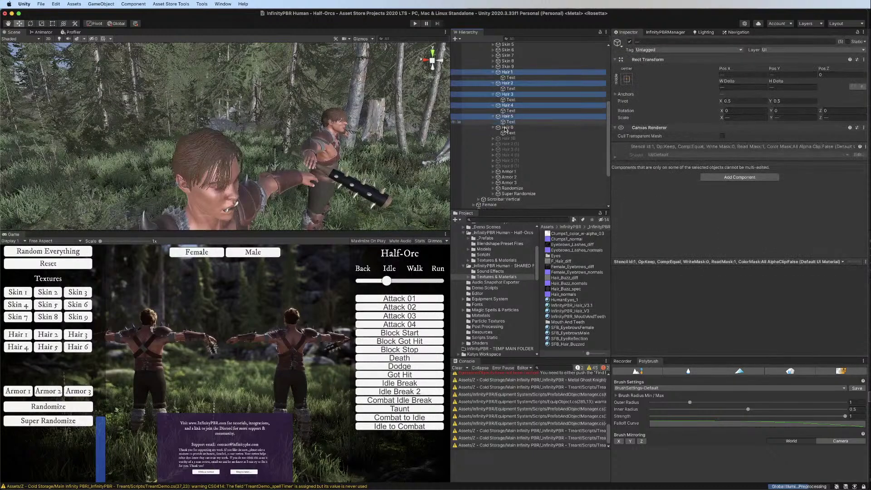
left_click(507, 127, "super")
left_click(772, 162)
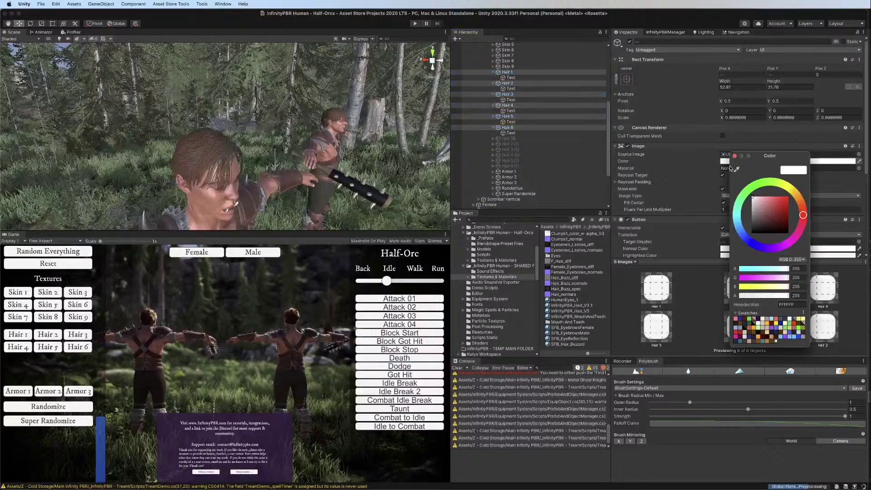
left_click(773, 342)
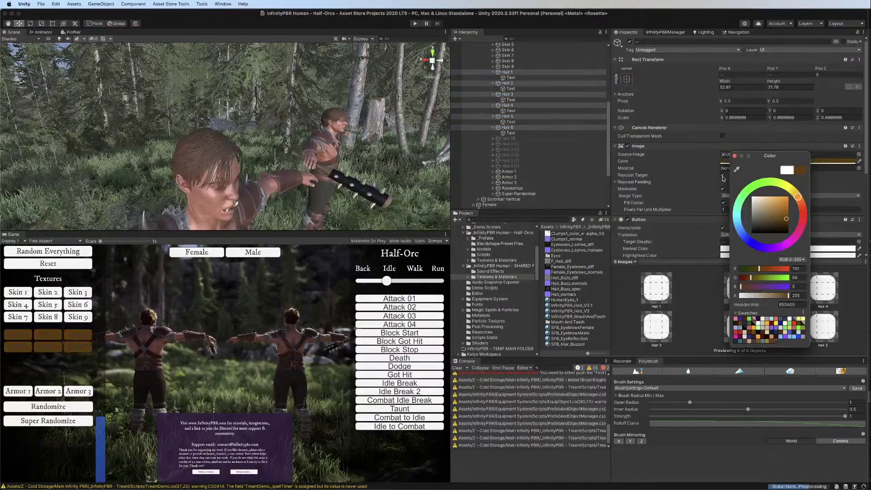
left_click(735, 156)
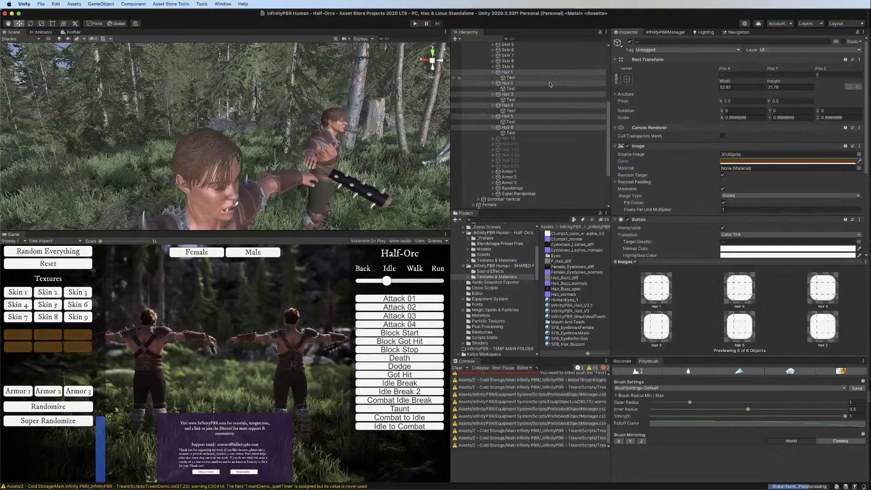
Exclude Hair 1 from the selection and set the Image color of Hair 2 to Hair 6 to red FF2300
left_click(511, 72, "super")
left_click(771, 161)
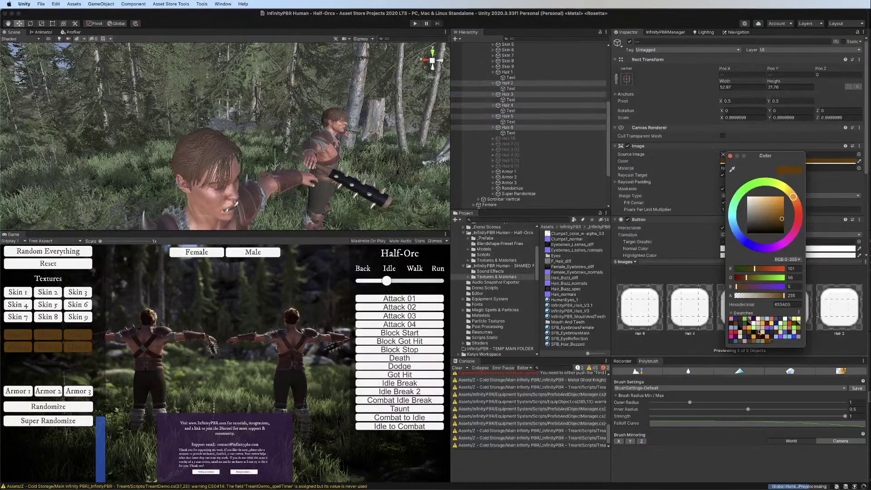
left_click(789, 325)
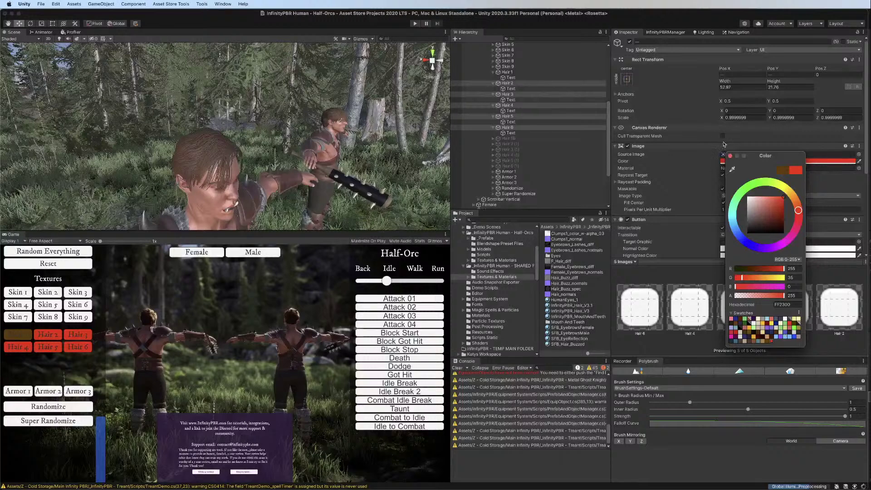
left_click(728, 156)
Exclude Hair 2 from the selection and set the Image color of Hair 3 to Hair 6 to light yellow FFF5A1
left_click(507, 83, "super")
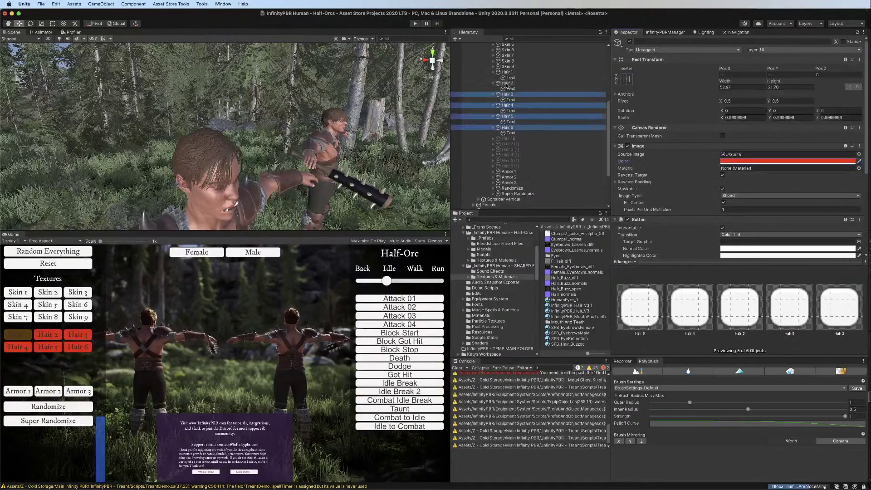
left_click(742, 161)
left_click(814, 321)
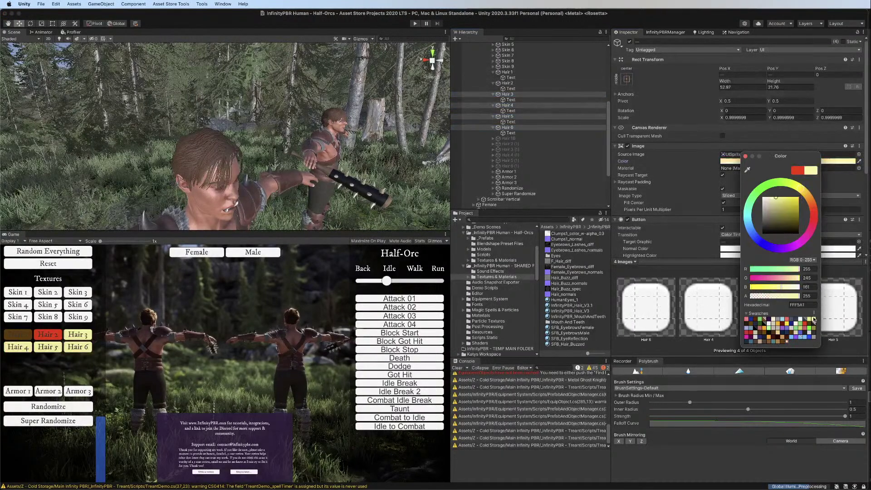
left_click(745, 156)
Exclude Hair 3 from the selection and set the Image color of Hair 4 to Hair 6 to gray C3B4A5
left_click(507, 94, "super")
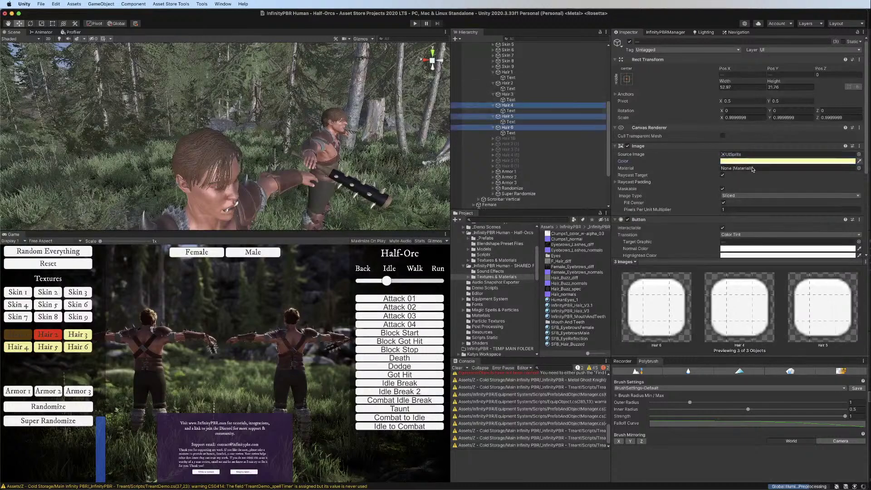
left_click(731, 162)
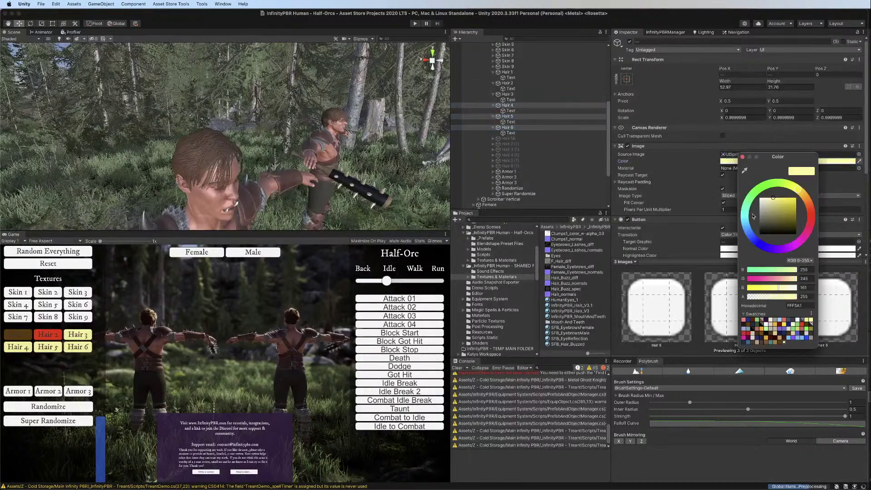
left_click(775, 331)
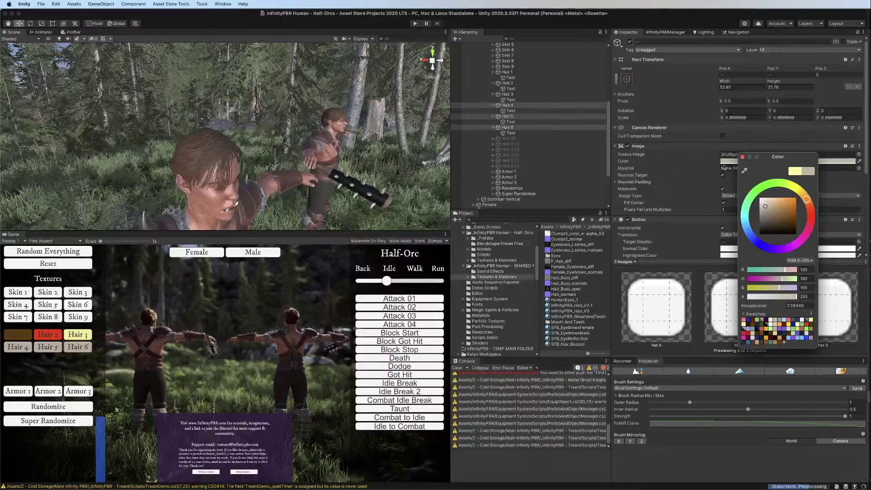
left_click(742, 157)
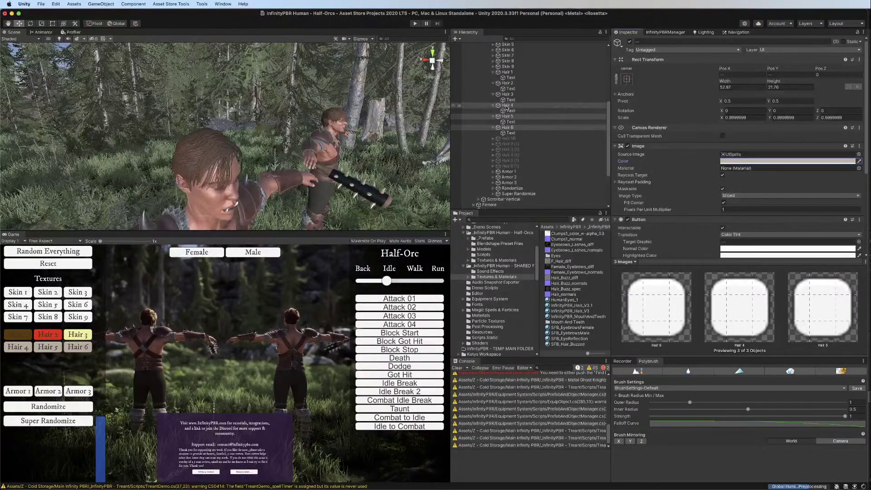
Exclude Hair 4 from the selection and set the Image color of Hair 5 and Hair 6 to dark brown 291B0C
left_click(542, 105, "super")
left_click(725, 162)
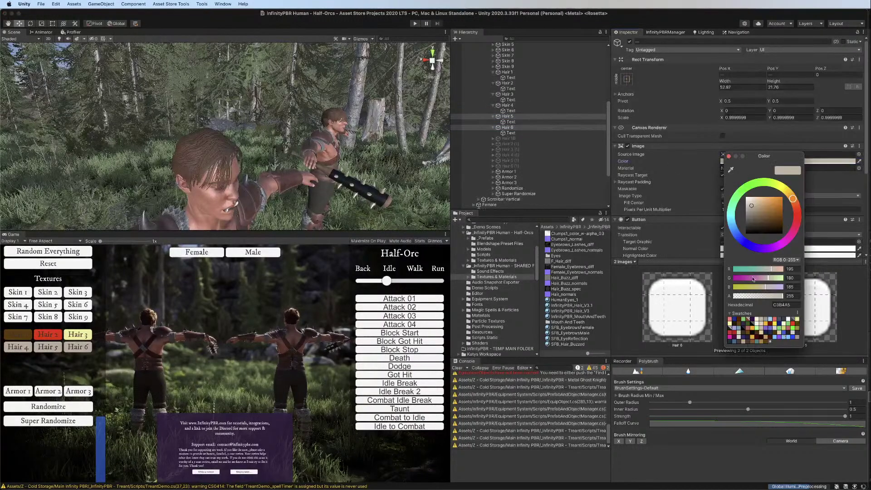
left_click(734, 329)
Keep only Hair 6 selected and set its Image color to blue 004EFF
left_click(505, 117, "super")
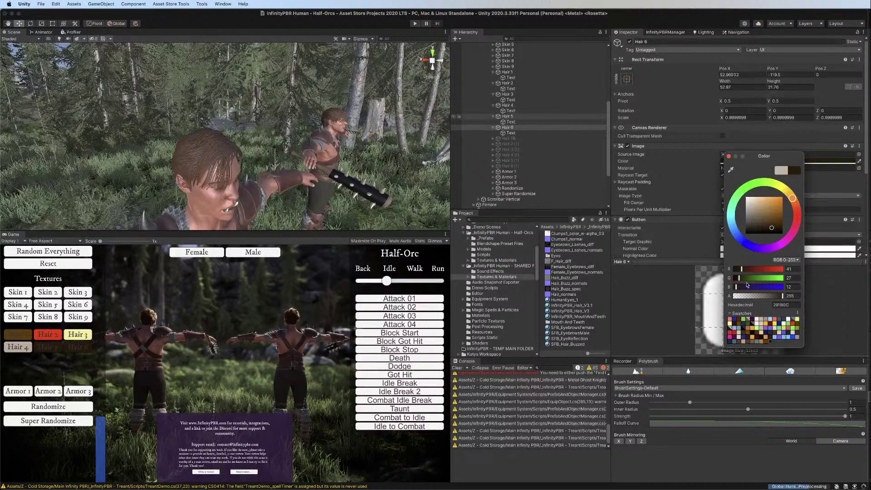
left_click(793, 339)
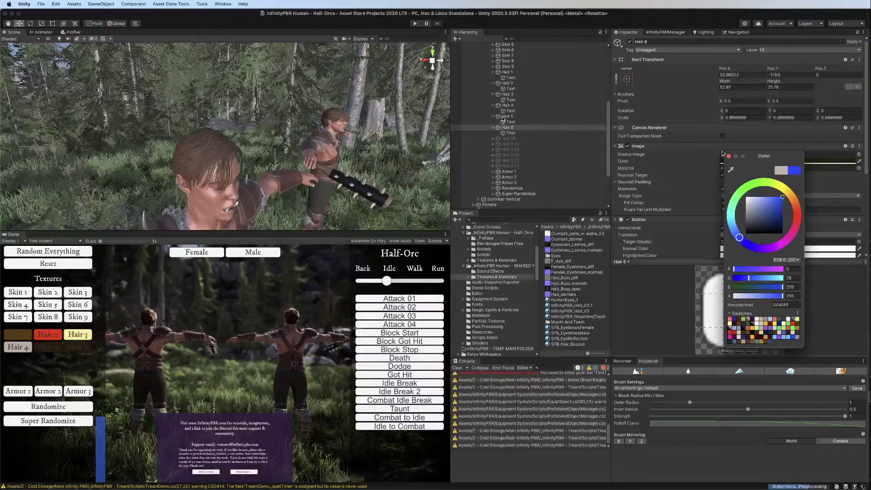
left_click(729, 156)
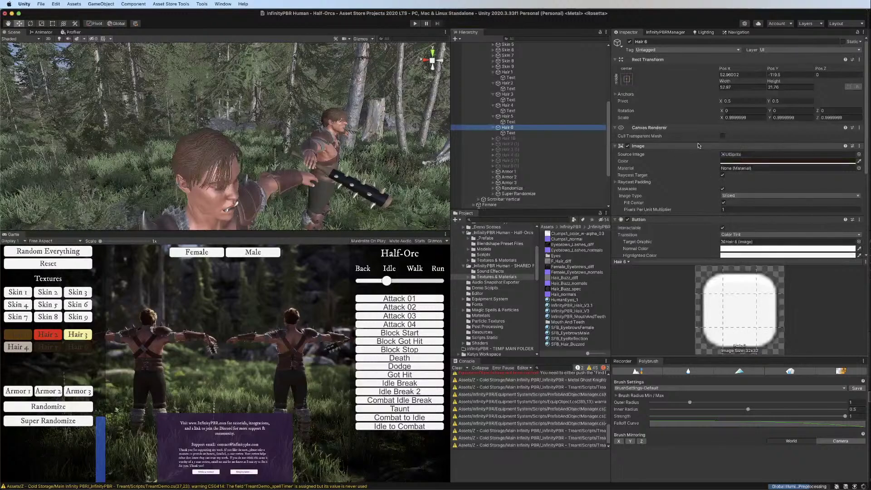
left_click(749, 161)
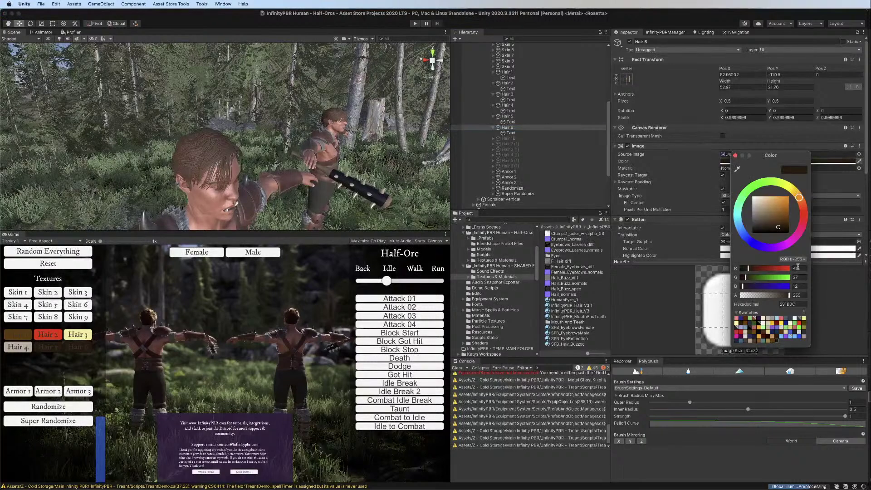
left_click(799, 336)
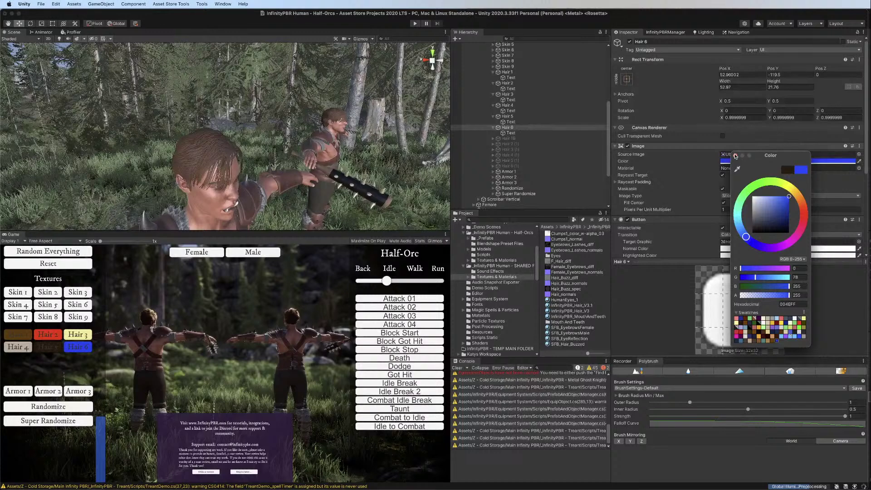
left_click(735, 155)
Set the label text color of Hair 1, Hair 5 and Hair 6 to white and collapse the hair buttons in the hierarchy
left_click(510, 133)
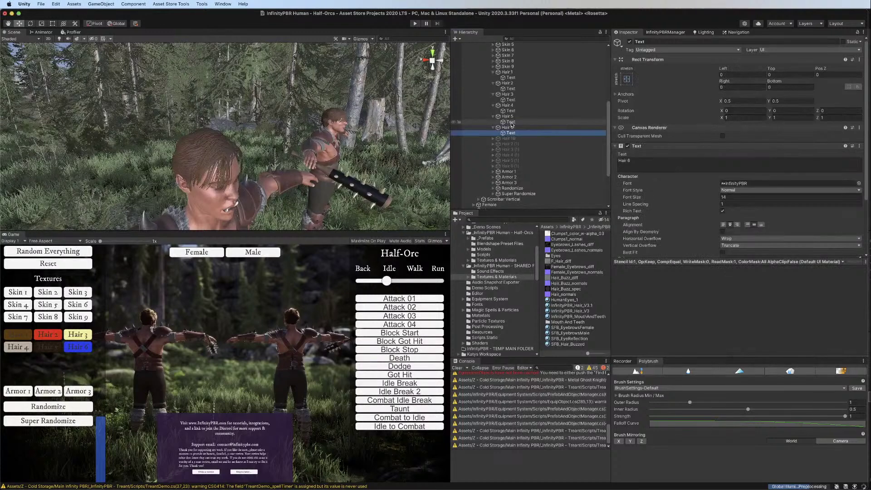
left_click(511, 122, "super")
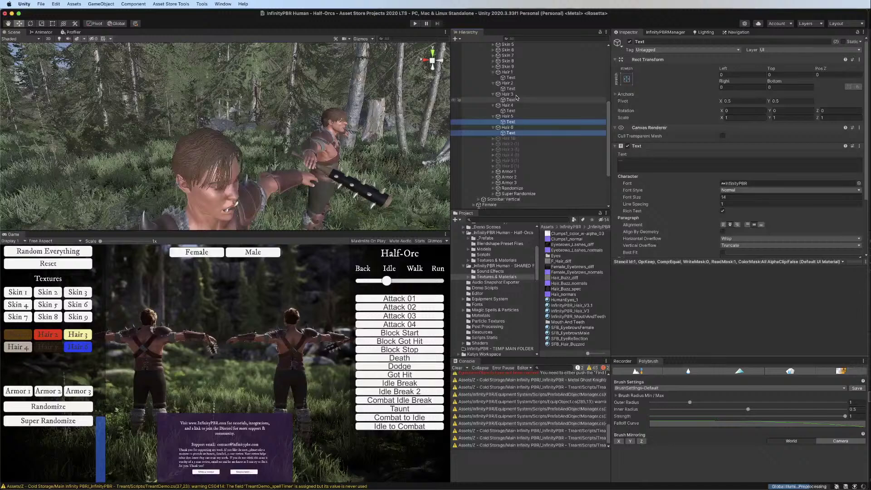
left_click(511, 78, "super")
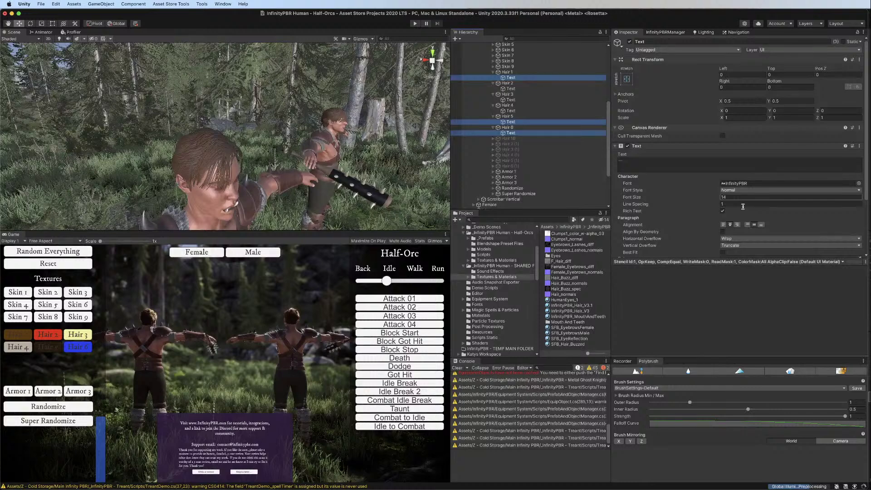
scroll(742, 206, "down", 3)
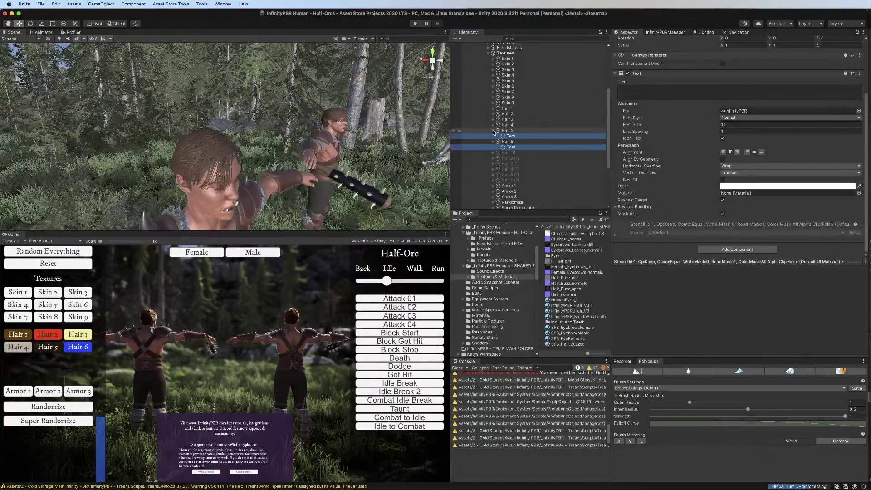
left_click(494, 131)
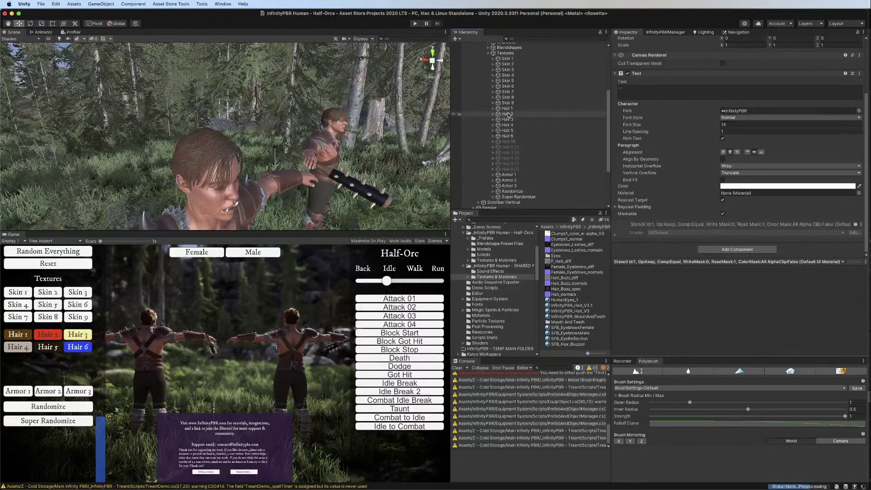
Make On Click of Hair 1 to Hair 6 call HalfOrcDemo.SetHairColor with 0 on both Half Orc Female DEMO and Half Orc Male DEMO
left_click(507, 108)
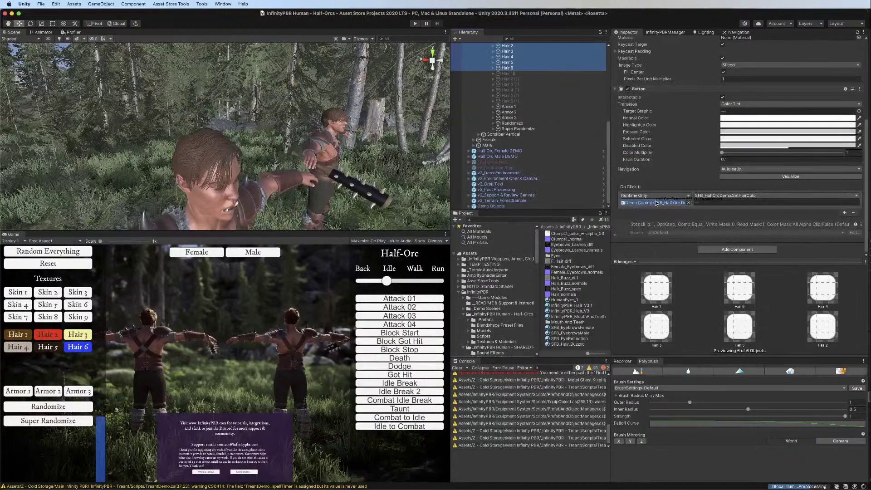
left_click_drag(656, 203, 656, 203)
left_click_drag(497, 156, 825, 209)
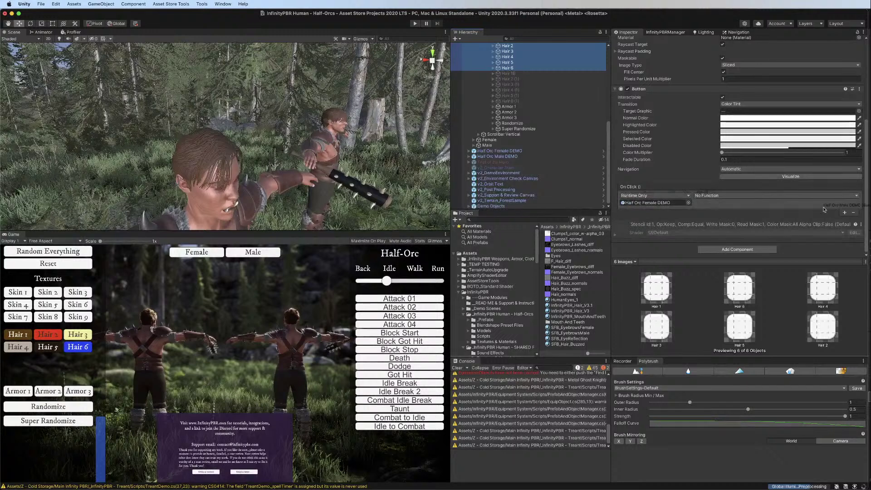
left_click(845, 212)
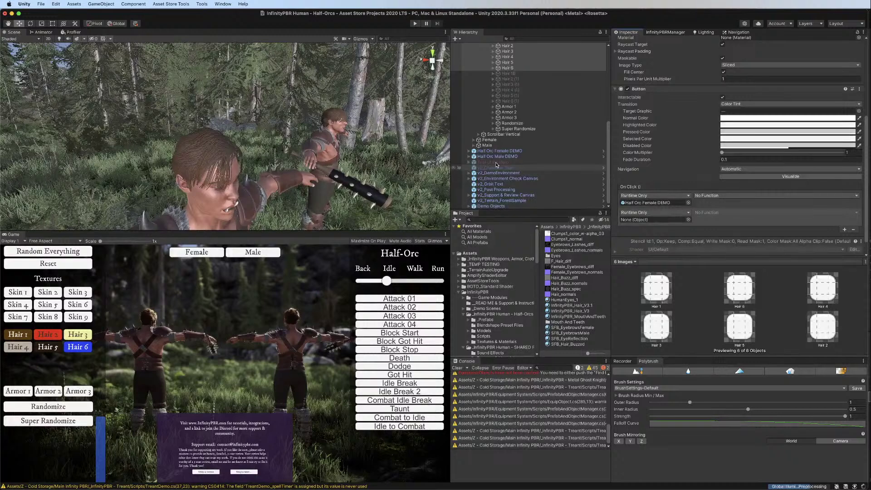
left_click(776, 212)
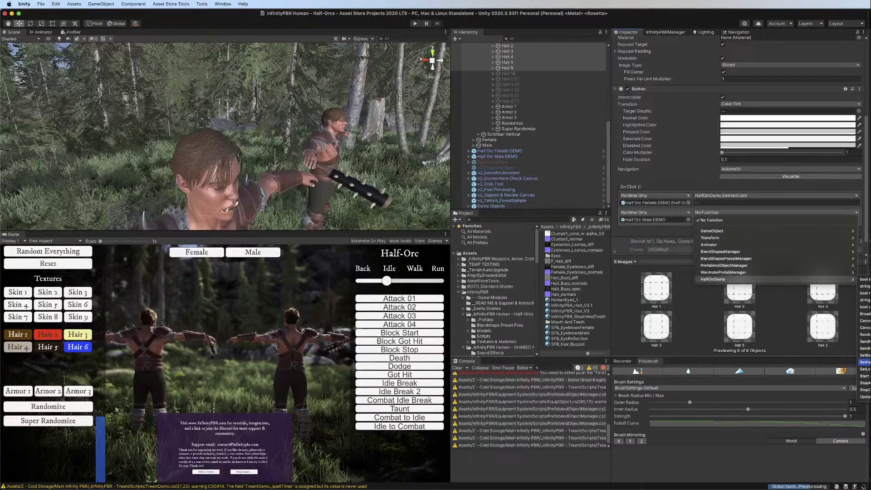
left_click(865, 362)
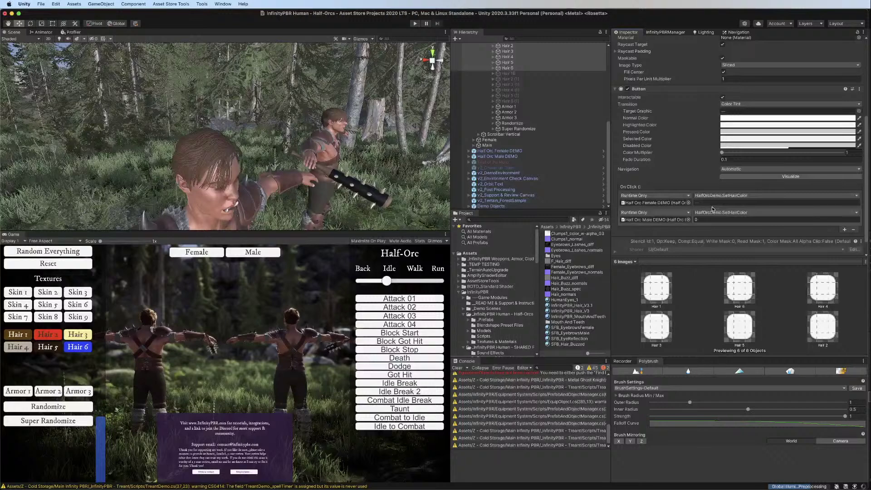
left_click(712, 203)
Set both On Click SetHairColor values to 1 for Hair 2 and to 2 for Hair 3
scroll(503, 48, "up", 3)
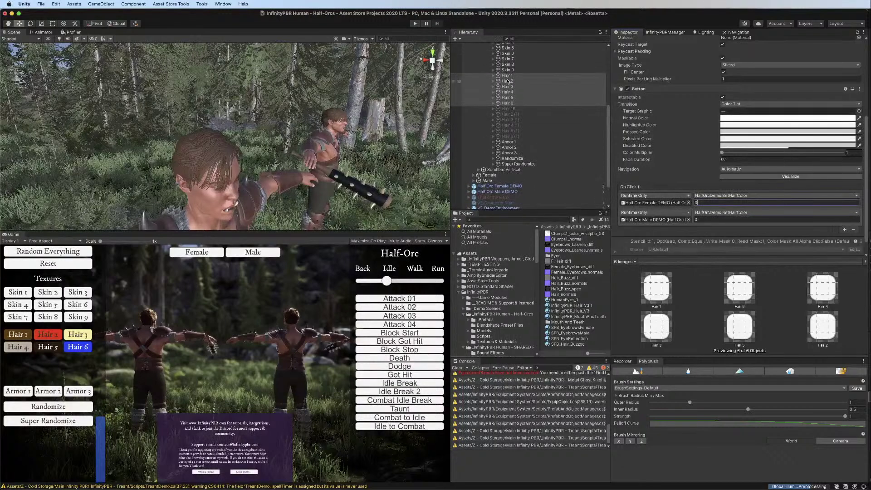
left_click(508, 81)
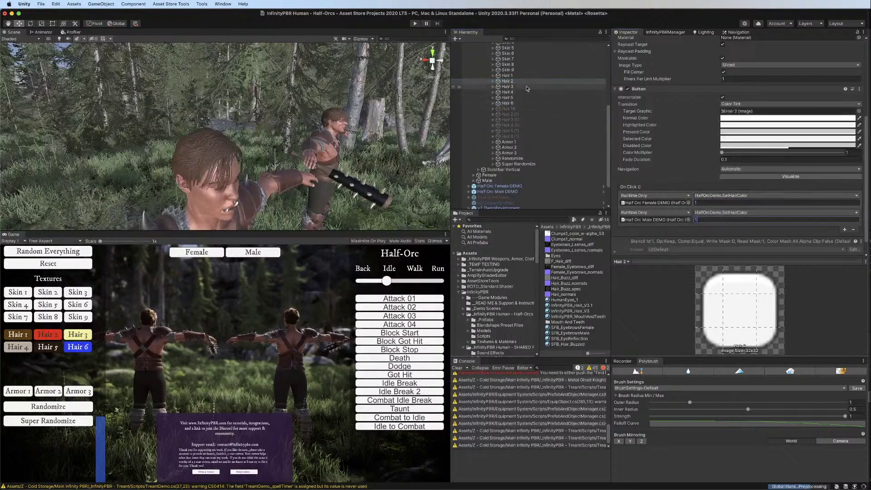
left_click(508, 86)
left_click(712, 203)
type("2")
key("Tab")
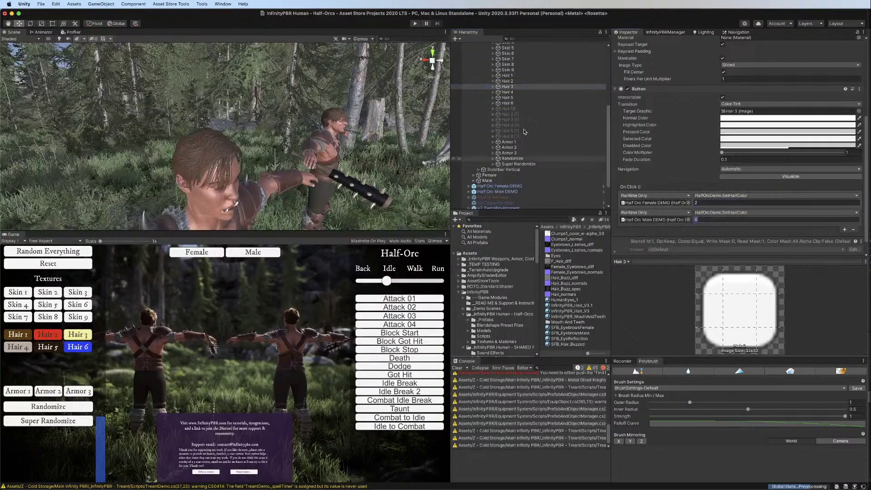
Set the female and male SetHairColor values to 3 for Hair 4 and to 4 for Hair 5
left_click(507, 92)
left_click(708, 203)
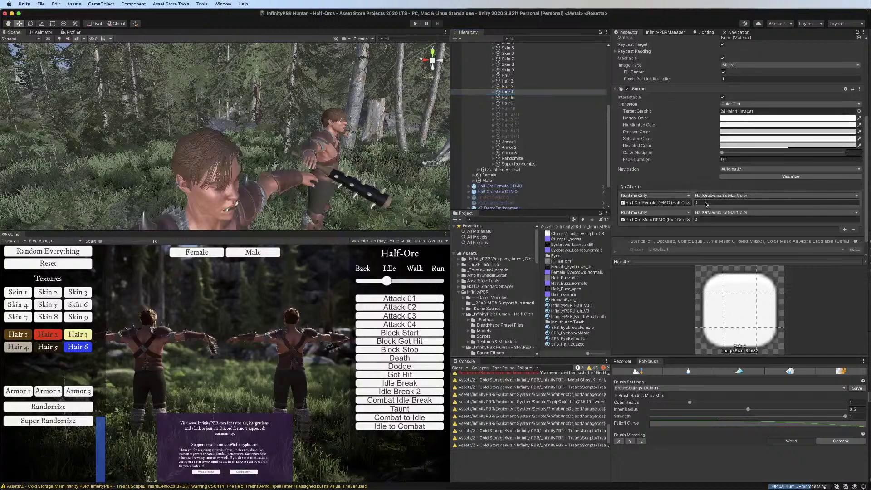
type("3")
left_click(706, 220)
type("3")
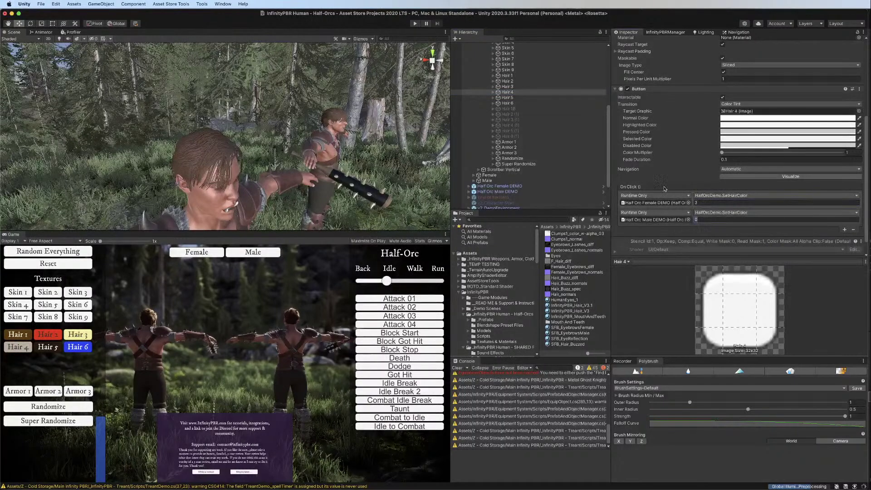
left_click(507, 97)
left_click(707, 203)
type("4")
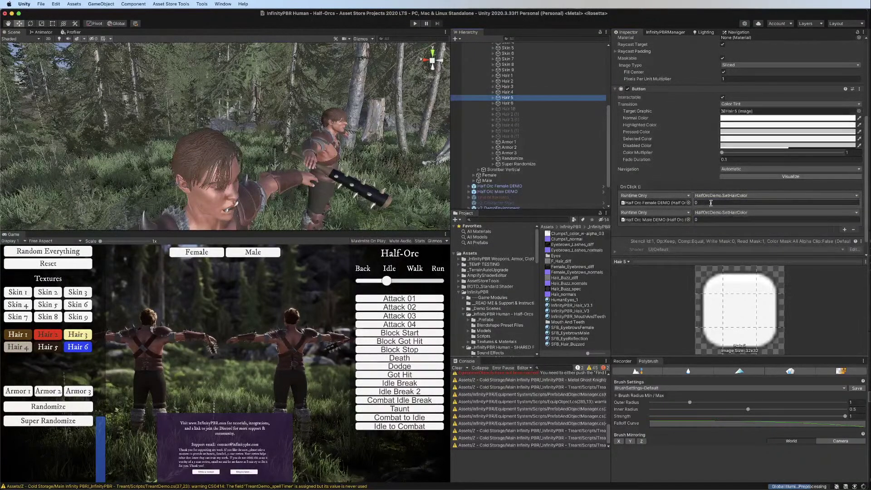
left_click(705, 220)
Set both On Click SetHairColor values of Hair 6 to 5
left_click(508, 103)
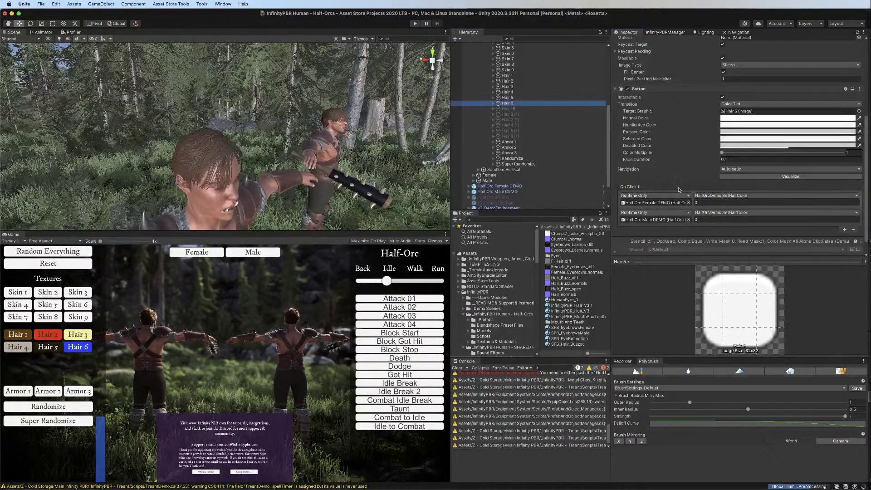
left_click(701, 203)
type("5")
left_click(705, 220)
type("5")
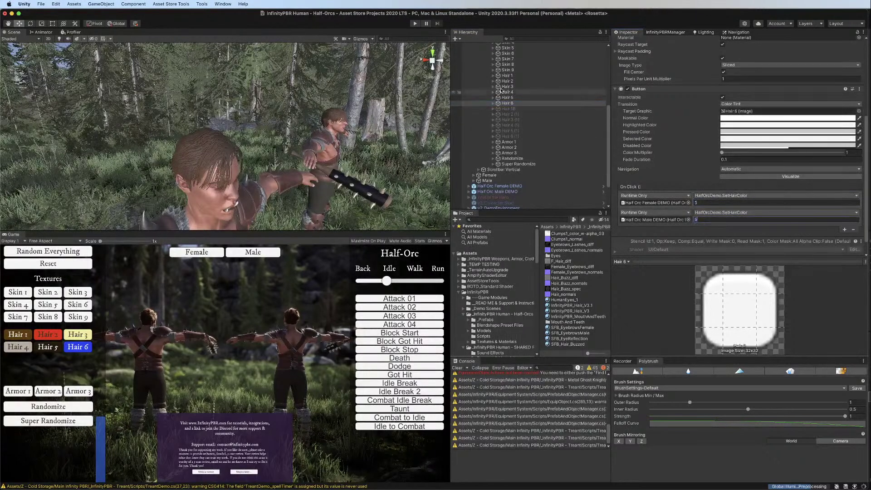
Run the scene, try the Hair 1 to Hair 6 buttons repeatedly on both half-orcs, and exit play mode
left_click(415, 23)
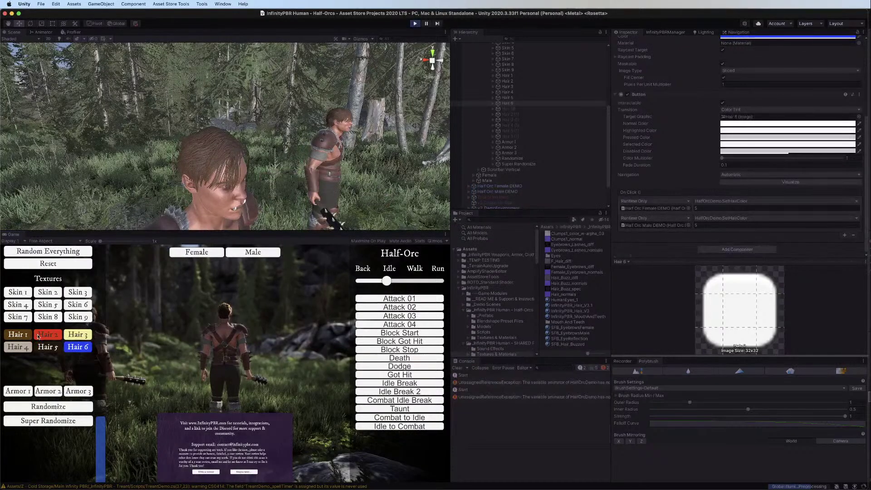
left_click(41, 337)
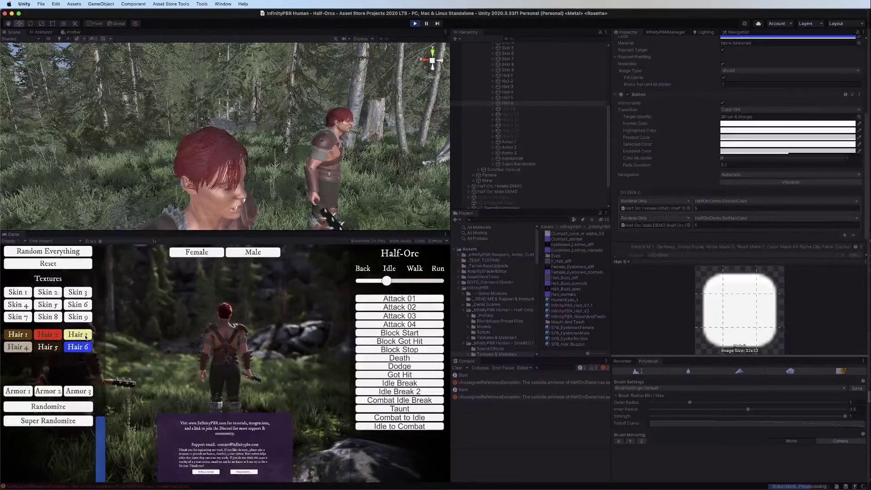
left_click(77, 346)
left_click(76, 346)
left_click(46, 347)
left_click(17, 347)
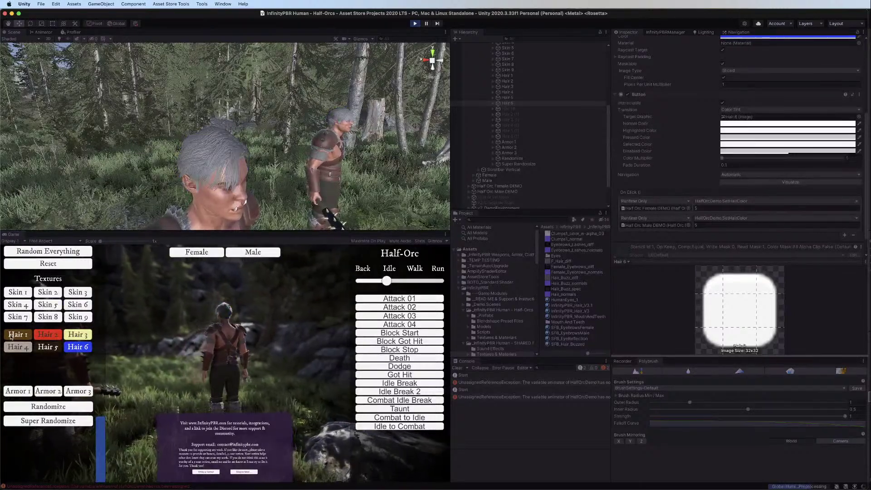
left_click(14, 337)
left_click(12, 346)
left_click(45, 347)
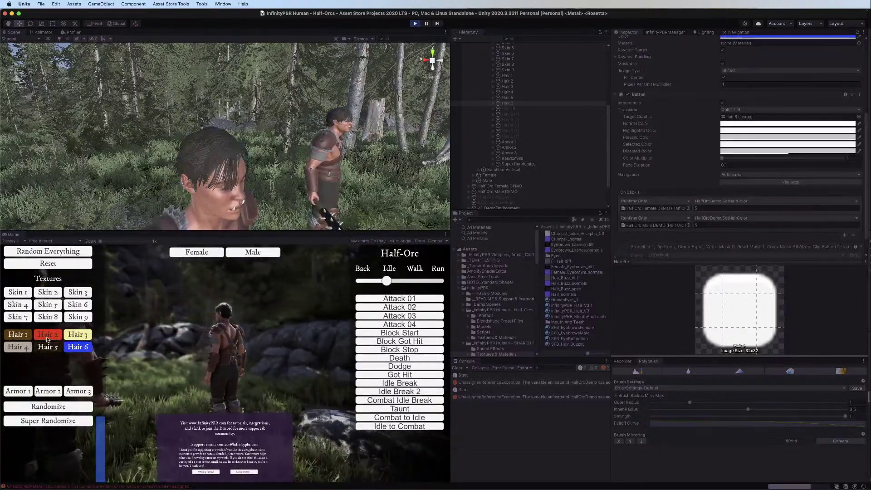
left_click(49, 337)
left_click(77, 340)
left_click(77, 346)
left_click(16, 336)
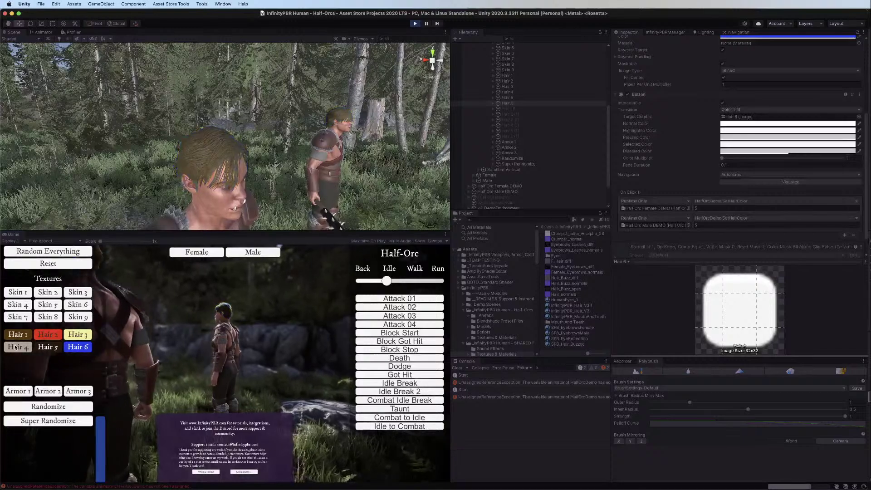
left_click(17, 346)
left_click(46, 347)
left_click(77, 346)
left_click(75, 336)
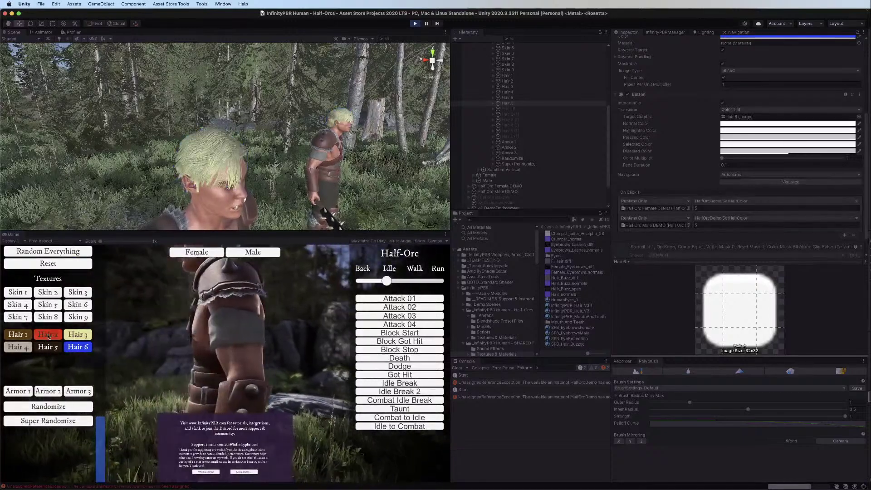
left_click(49, 336)
left_click(21, 338)
left_click(18, 347)
left_click(44, 347)
left_click(46, 337)
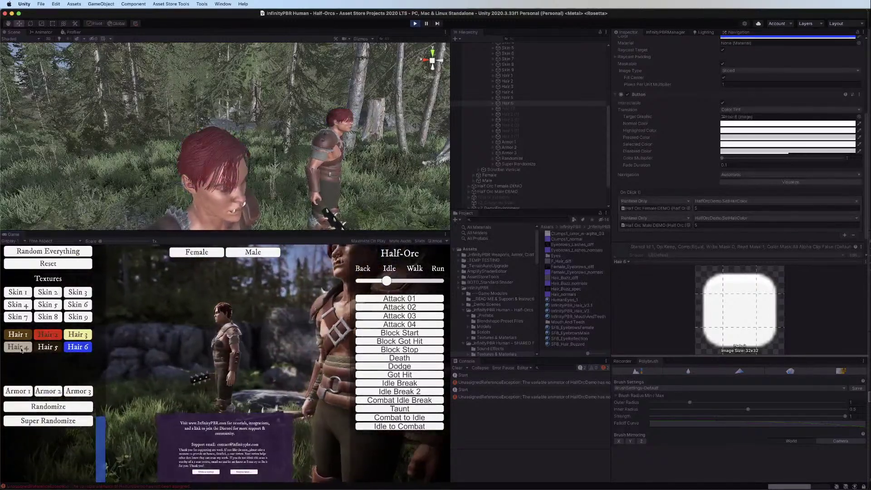
left_click(20, 346)
left_click(21, 336)
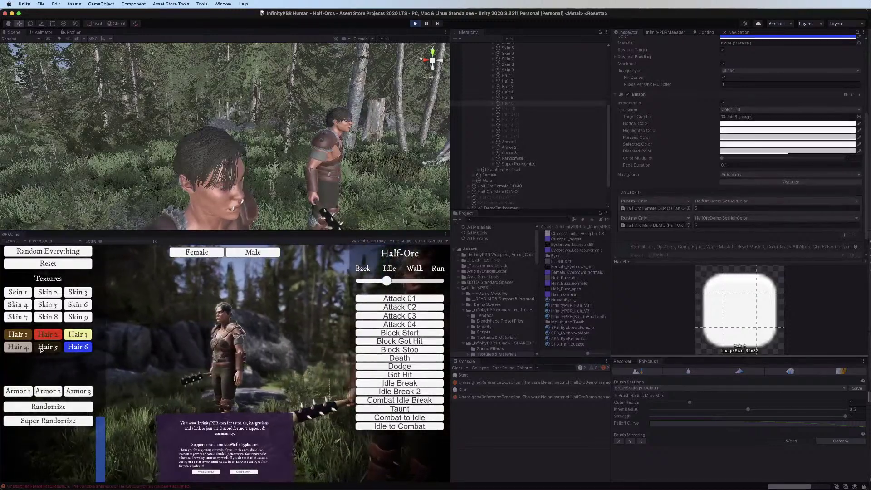
left_click(48, 335)
left_click(18, 347)
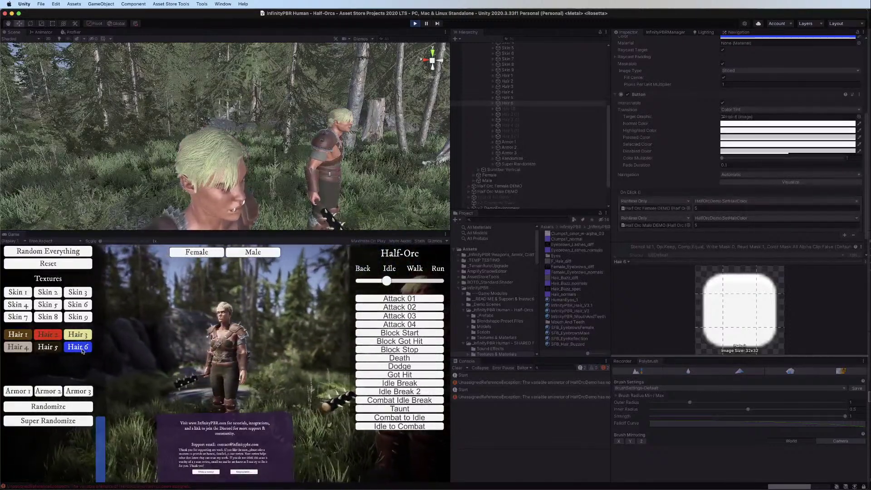
left_click(81, 348)
left_click(49, 347)
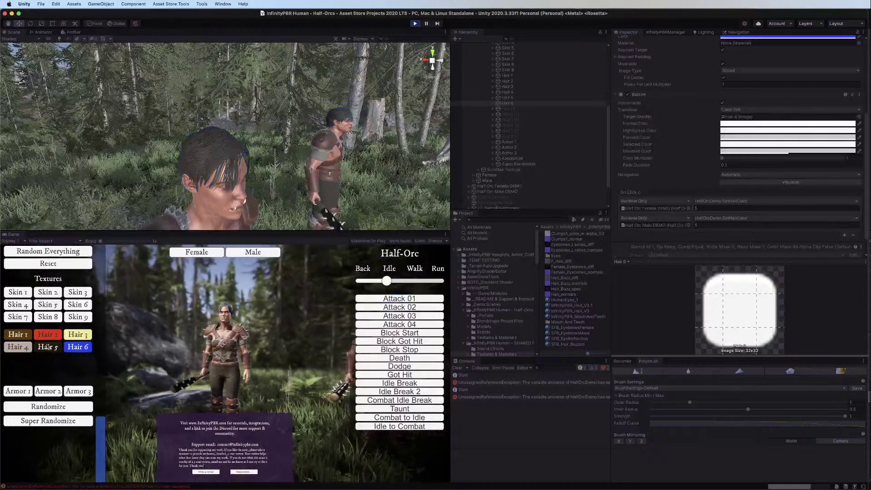
left_click(28, 348)
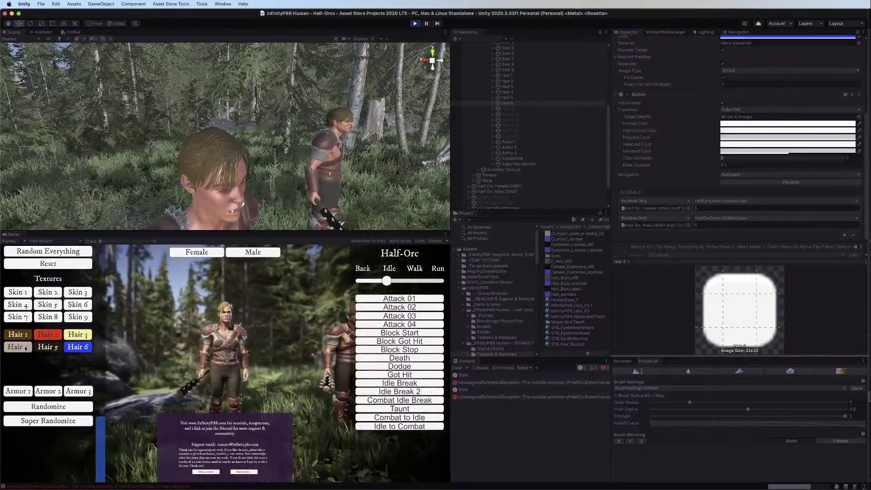
left_click(30, 335)
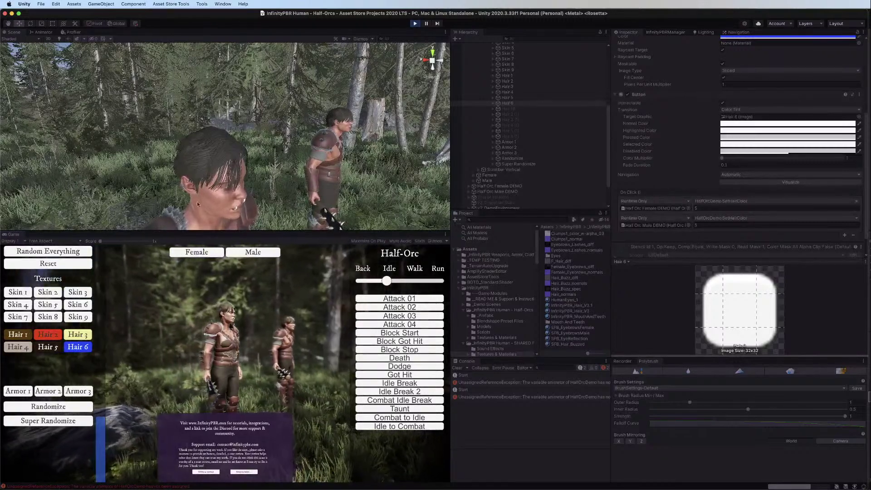
key("super+p")
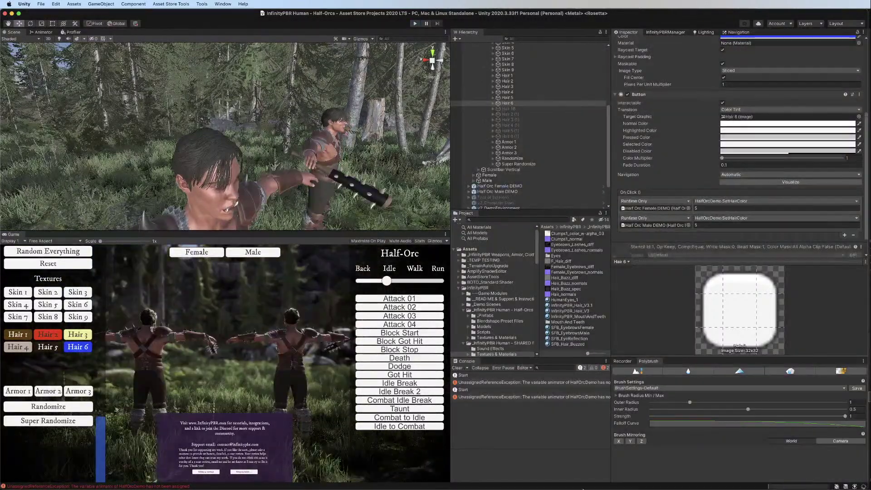
Switch to JetBrains Rider and comment out the existing body of RandomizeTextures in HalfOrcDemo.cs as a block
left_click(629, 475)
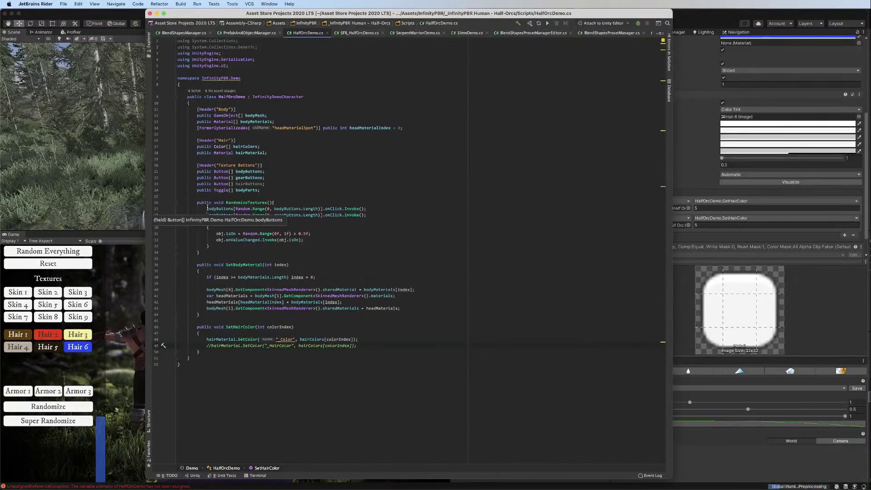
left_click_drag(207, 208, 218, 244)
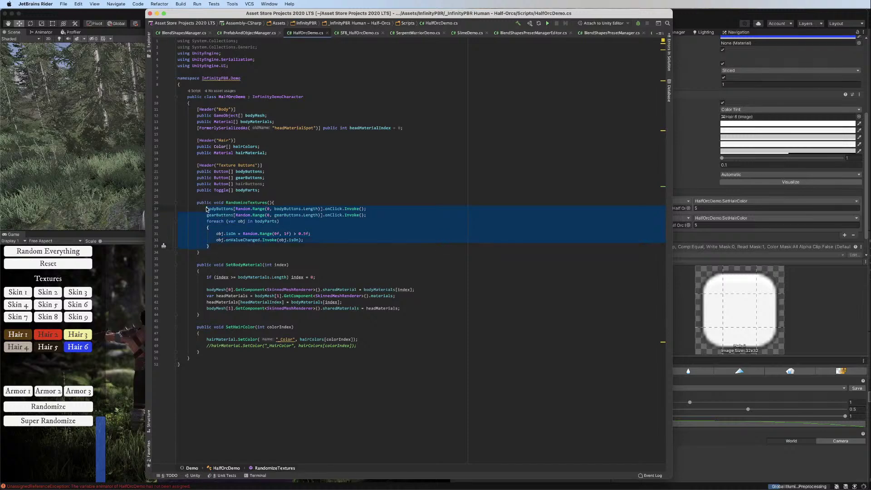
type("/*")
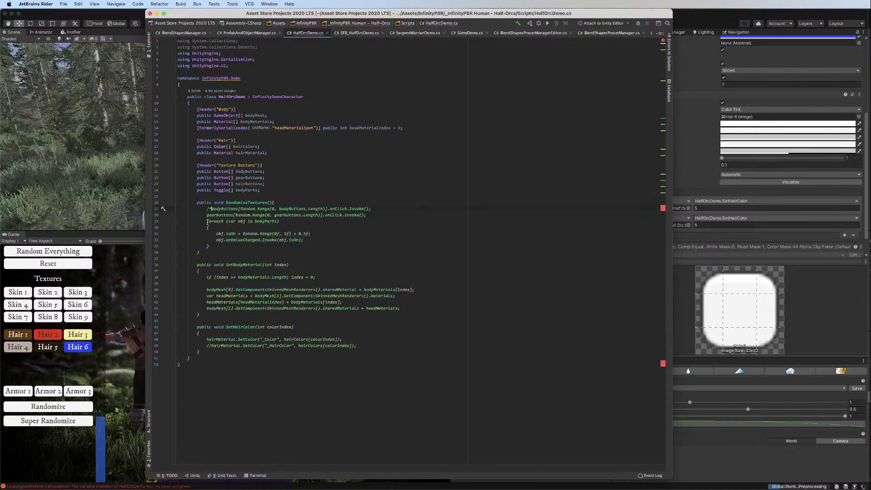
type("/")
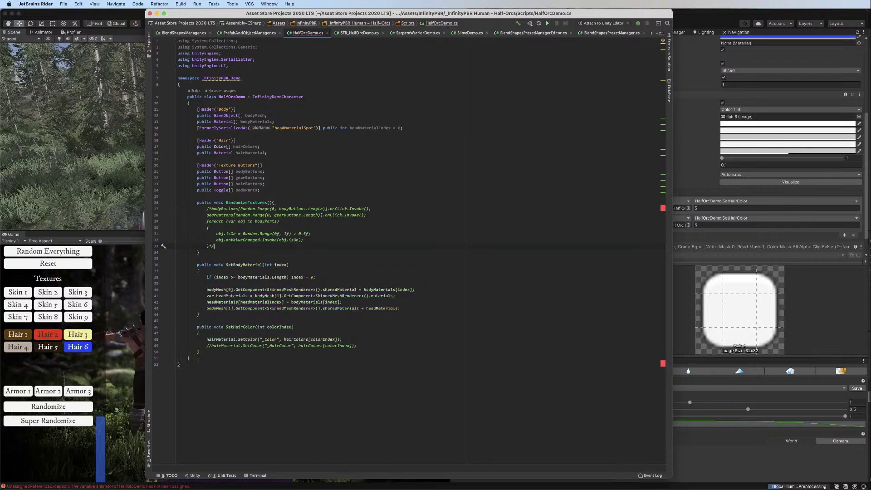
Add SetBodyMaterial(Random.Range(0, bodyMaterials.Length)); as the first line of RandomizeTextures, above the commented block
left_click(307, 203)
key("Return")
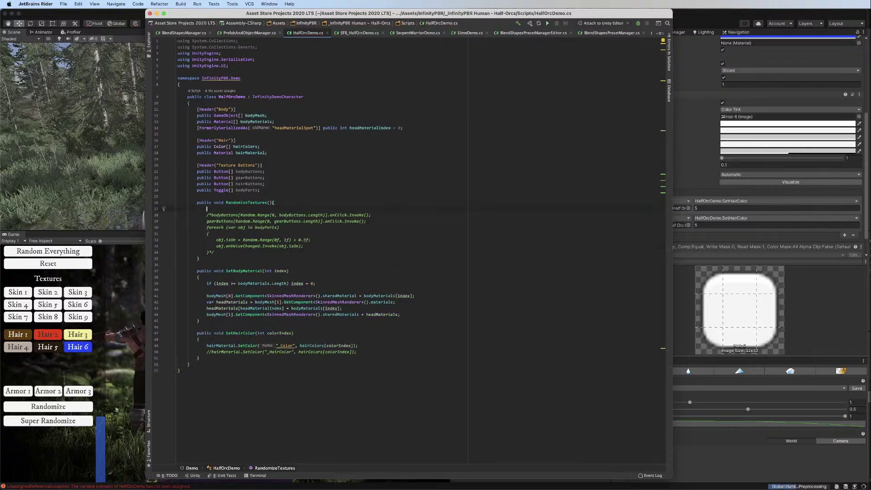
type("SetBodyMaterial();")
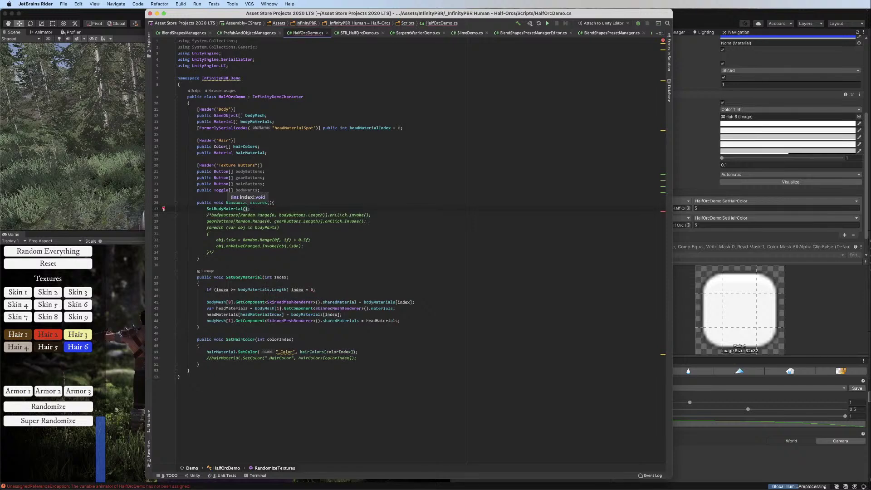
type("Random.Range(0, ")
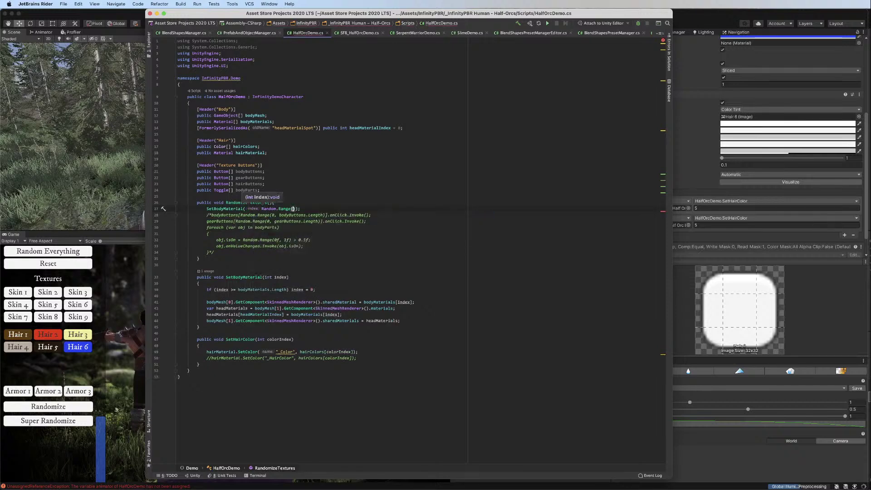
type("bodyMaterials.Length")
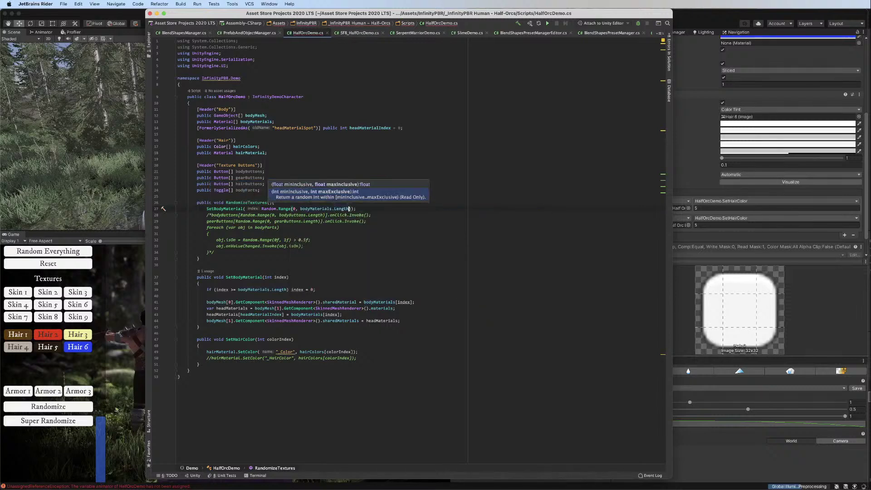
Add SetHairColor(Random.Range(0, hairColors.Length)); to RandomizeTextures, directly below the SetBodyMaterial call
left_click(361, 208)
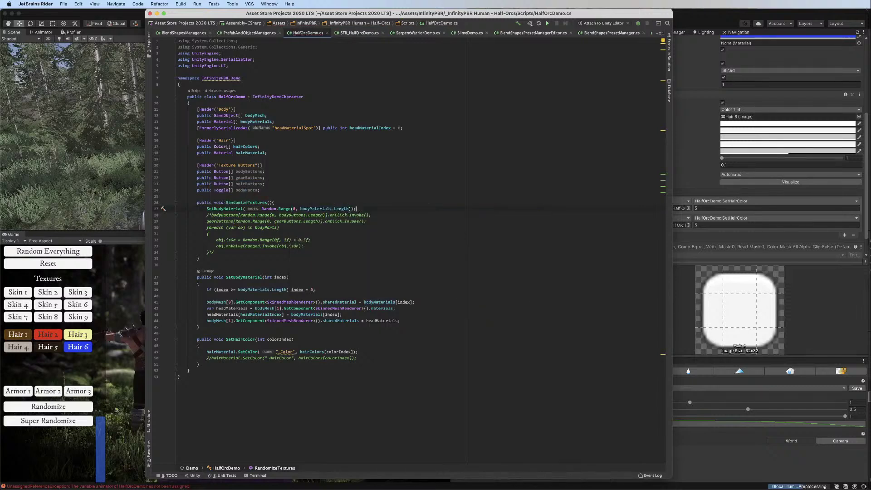
key("Return")
type("SetHairColor")
key("Return")
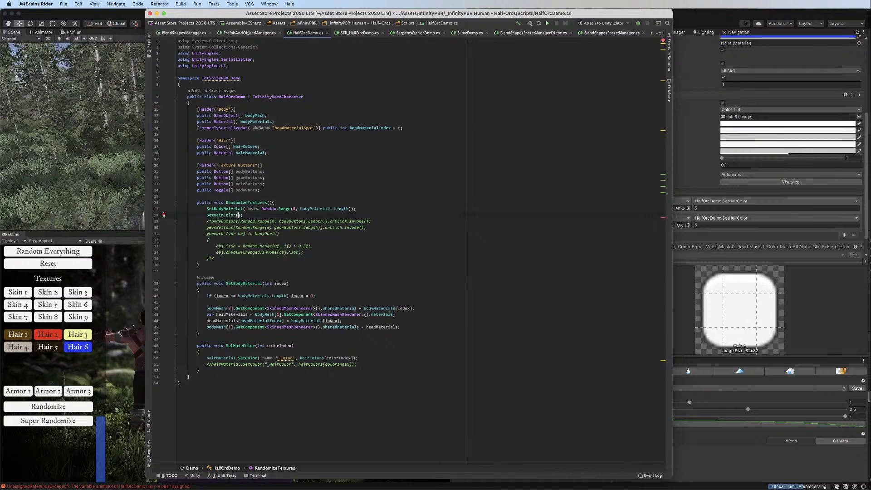
type("Random.")
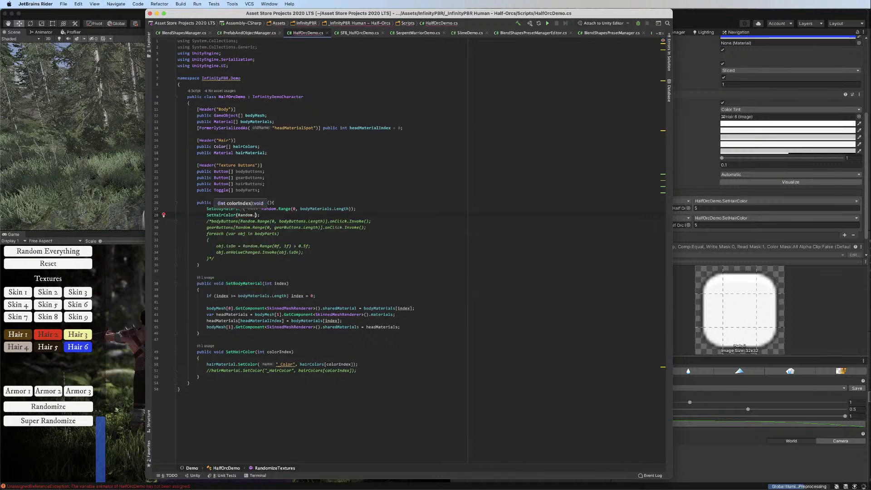
type("Range(0, ")
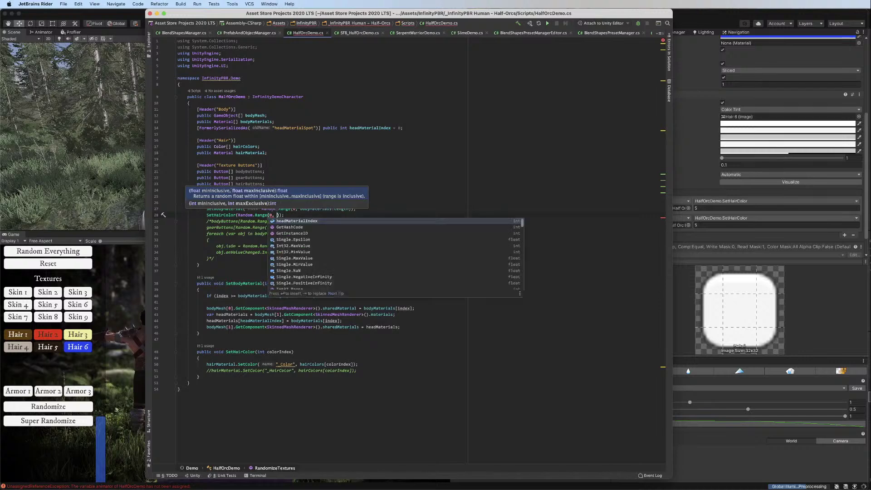
type("hair")
key("Down")
key("Down")
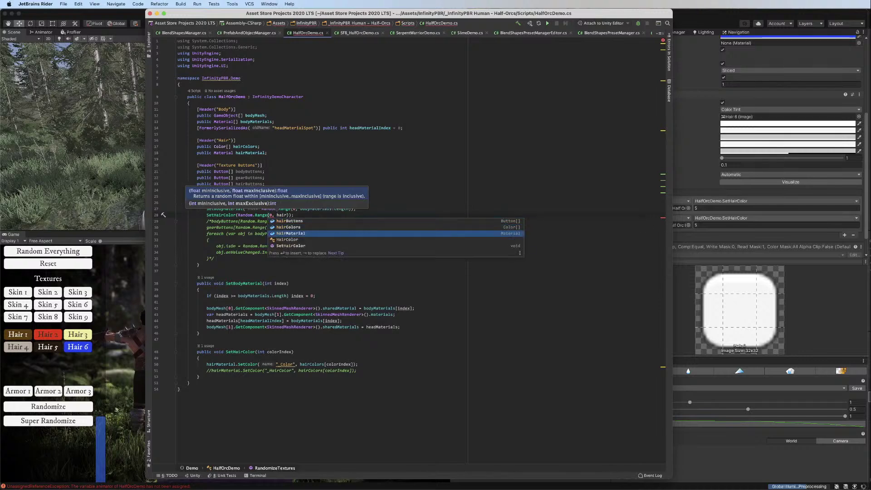
key("Up")
key("Return")
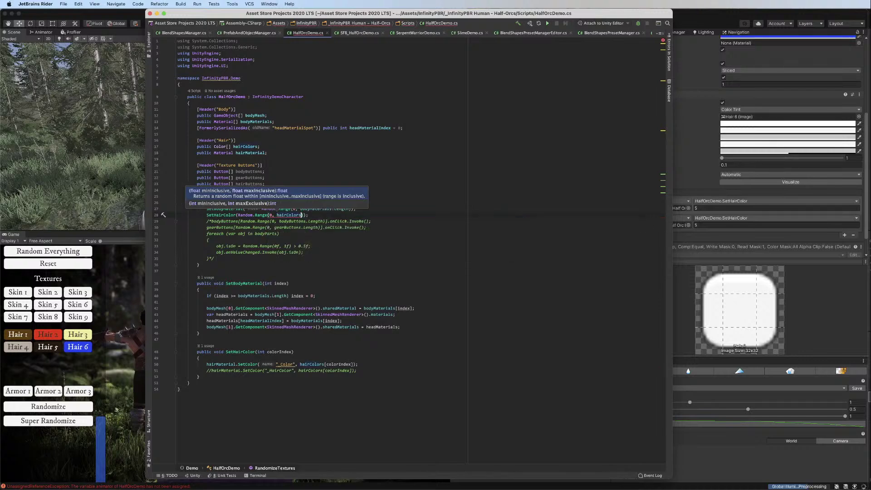
type(".Length")
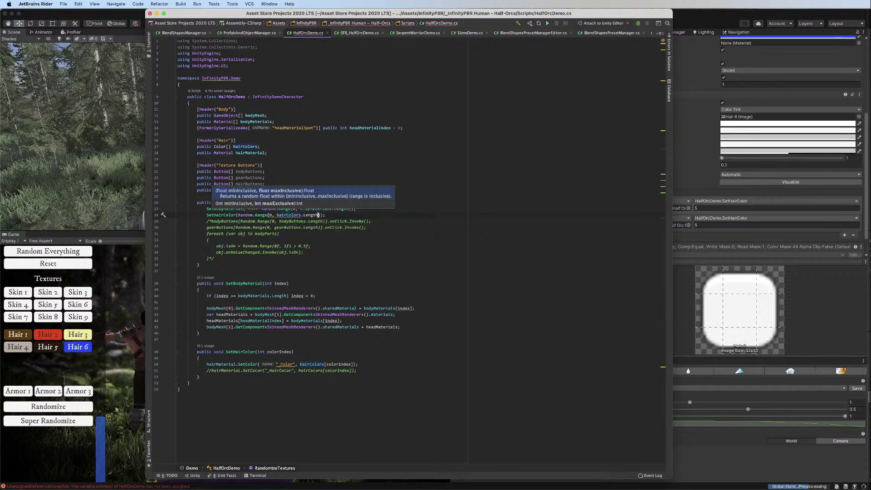
type("));")
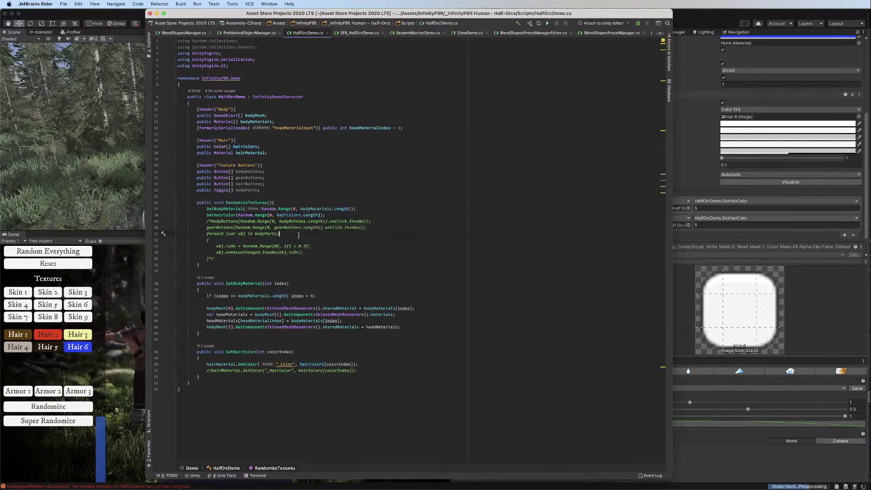
left_click(311, 231)
Switch to Unity and delete the six inactive duplicate Hair buttons between Hair 6 and Armor 1 in the hierarchy
key("super+Tab")
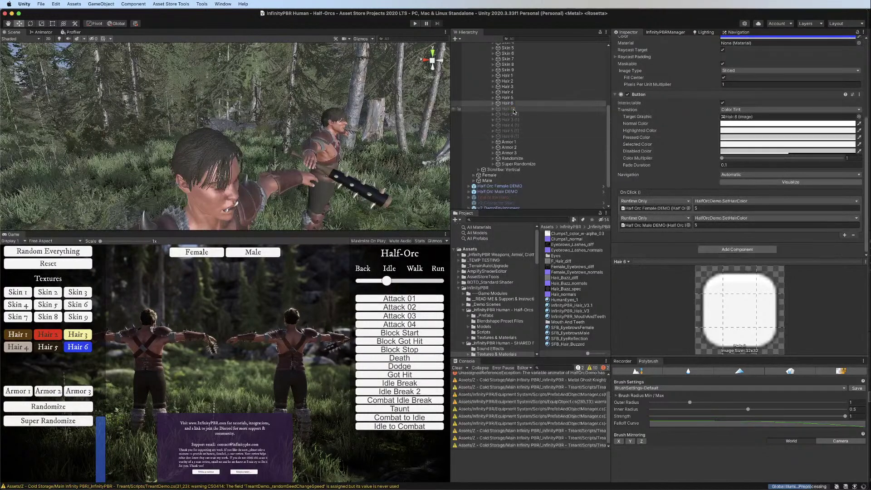
left_click(512, 142)
scroll(520, 137, "down", 1)
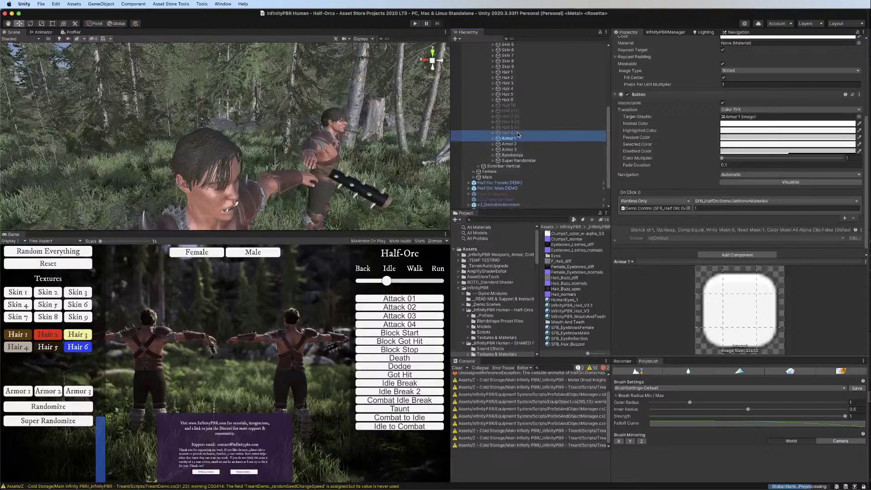
left_click(507, 106)
left_click(510, 134, "shift")
right_click(514, 135)
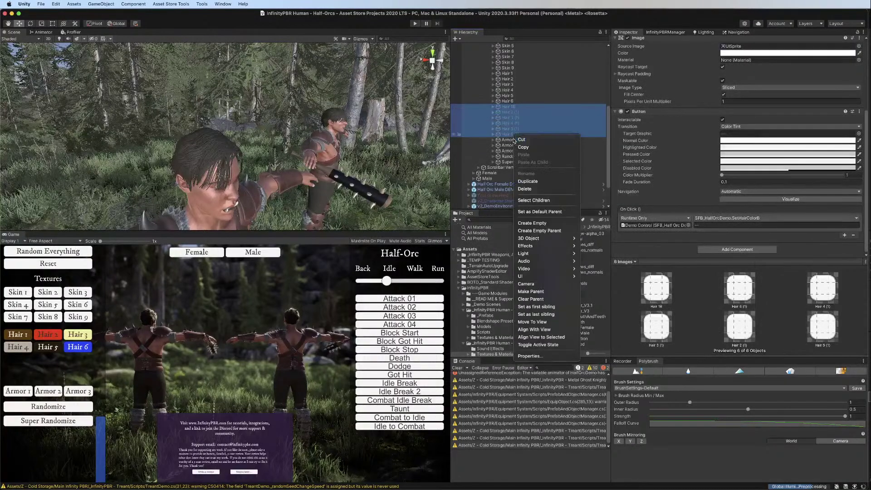
left_click(525, 190)
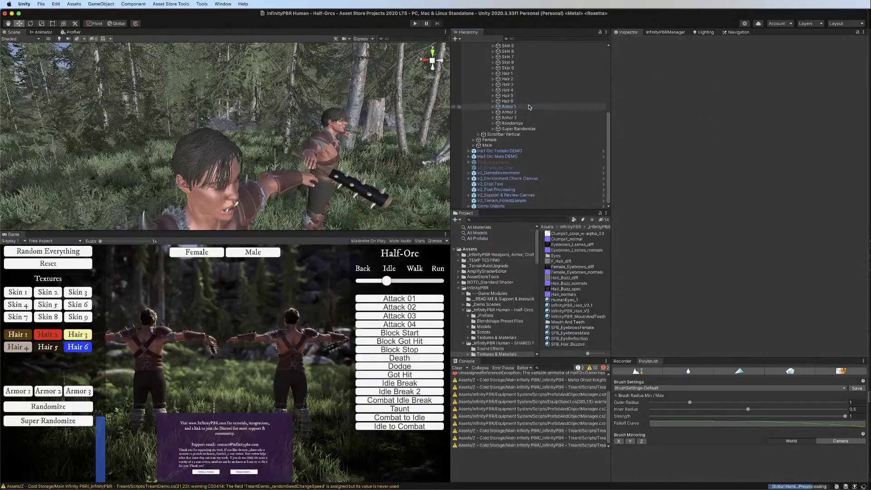
Move the Armor 1–3, Randomize and Super Randomize buttons up together to close the gap beneath the Hair buttons
left_click(529, 107)
left_click(526, 117, "shift")
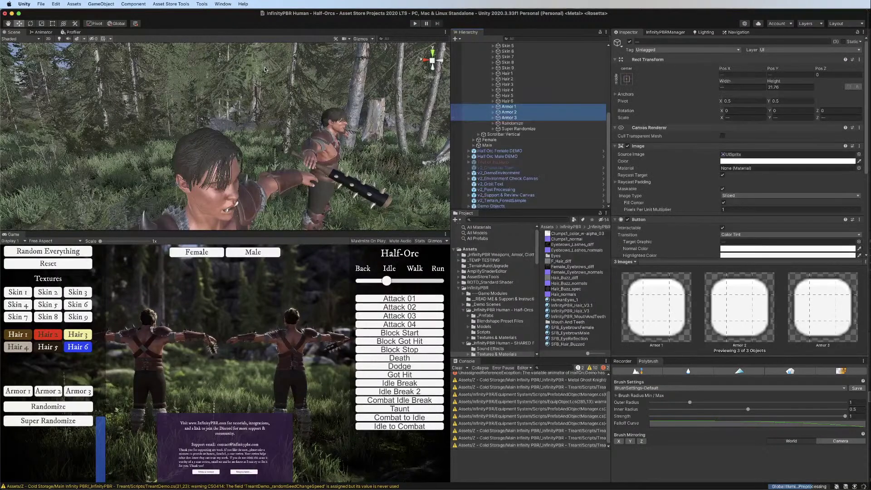
left_click(518, 129, "shift")
key("f")
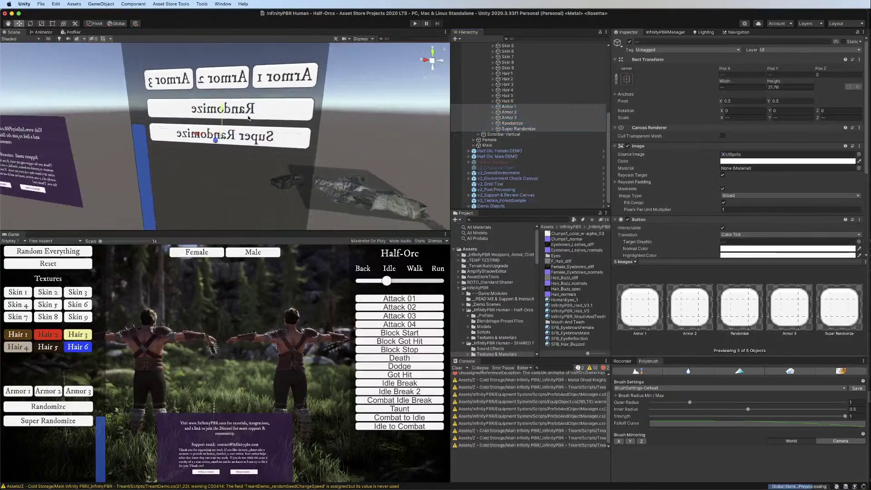
left_click_drag(226, 111, 228, 61)
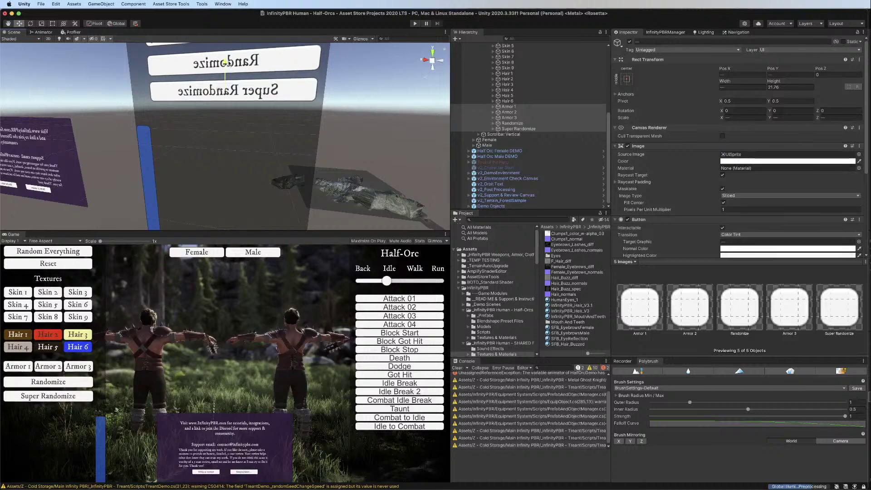
Check which method Armor 1's On Click event calls, and find SetArmorMaterials in SFB_HalfOrcDemo.cs in JetBrains Rider
left_click(522, 106)
scroll(709, 164, "down", 5)
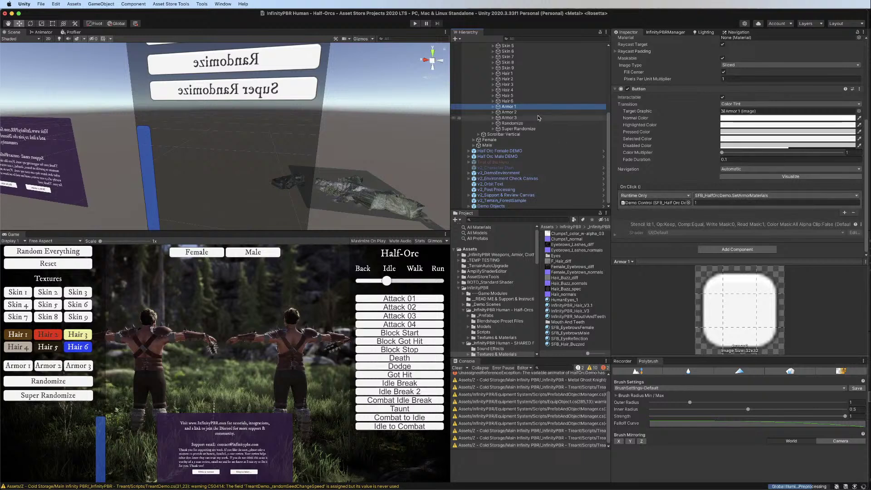
mouse_move(668, 486)
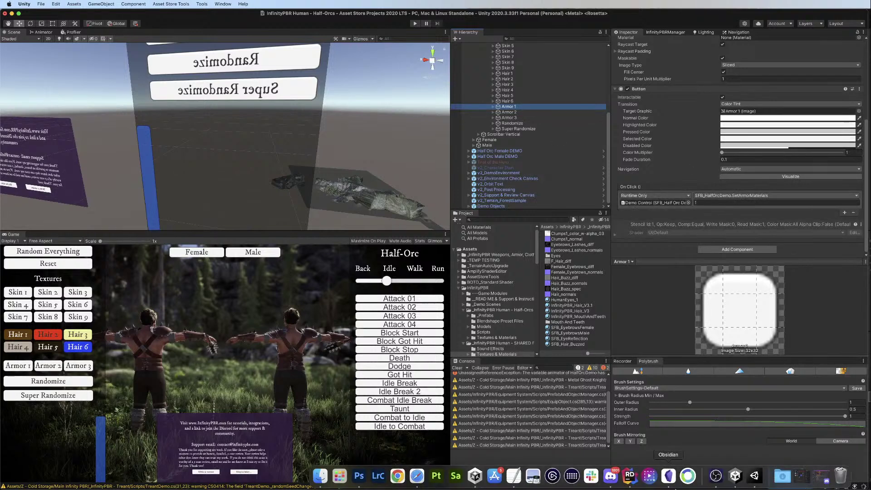
left_click(630, 475)
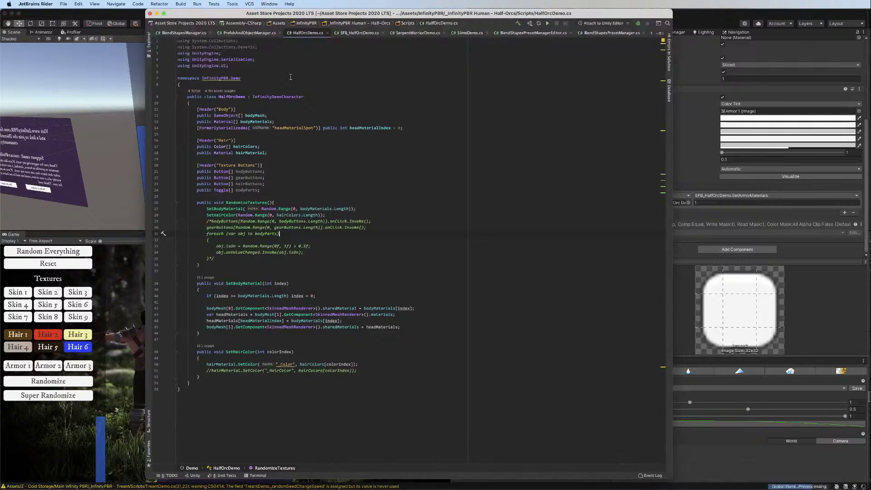
left_click(359, 33)
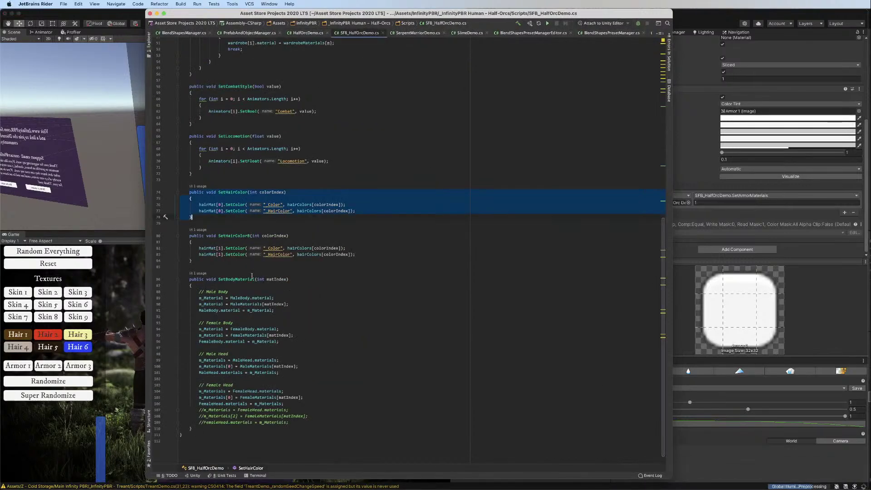
scroll(252, 277, "up", 10)
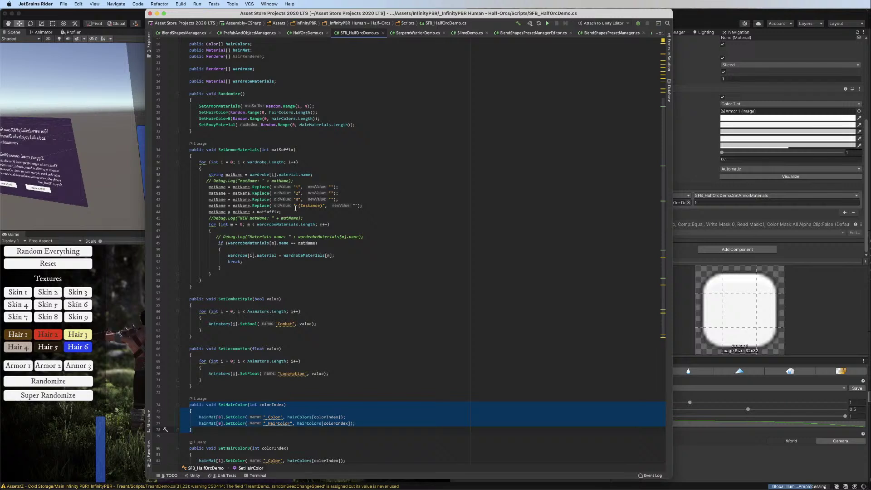
Examine how SetArmorMaterials builds matName, compares it with the wardrobeMaterials names and assigns the matching material to each wardrobe renderer
left_click_drag(295, 208, 268, 187)
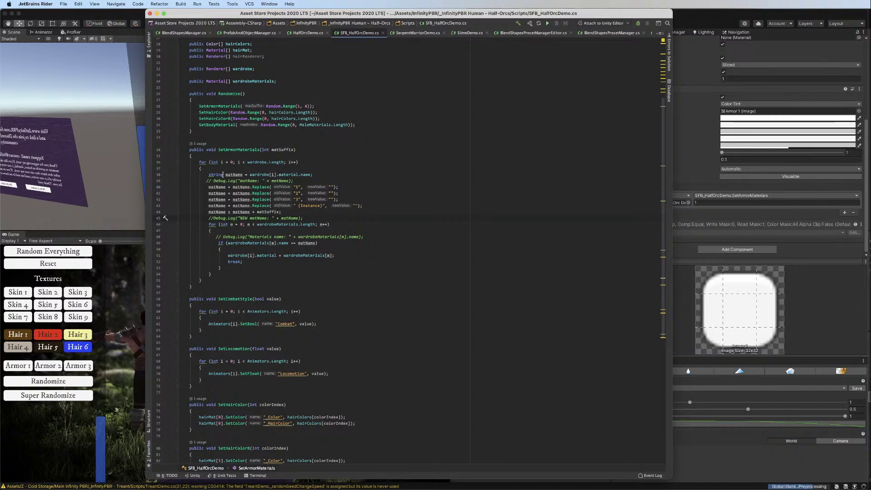
left_click_drag(225, 174, 325, 205)
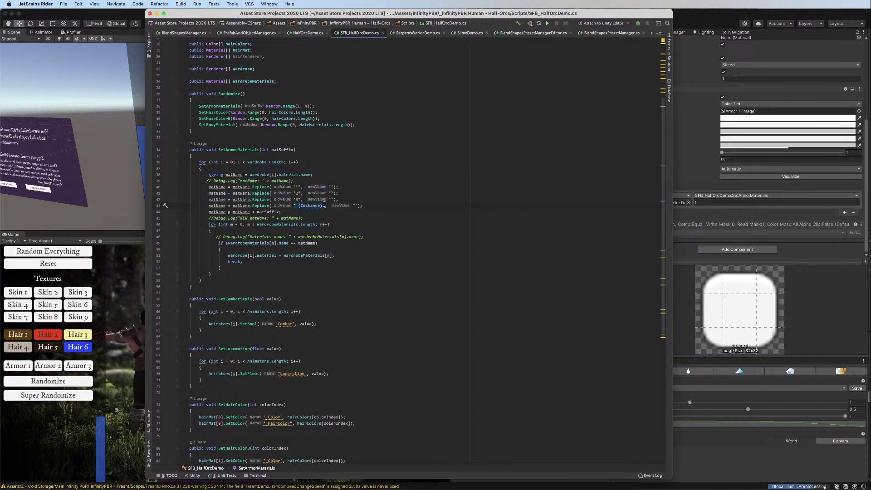
left_click(263, 218)
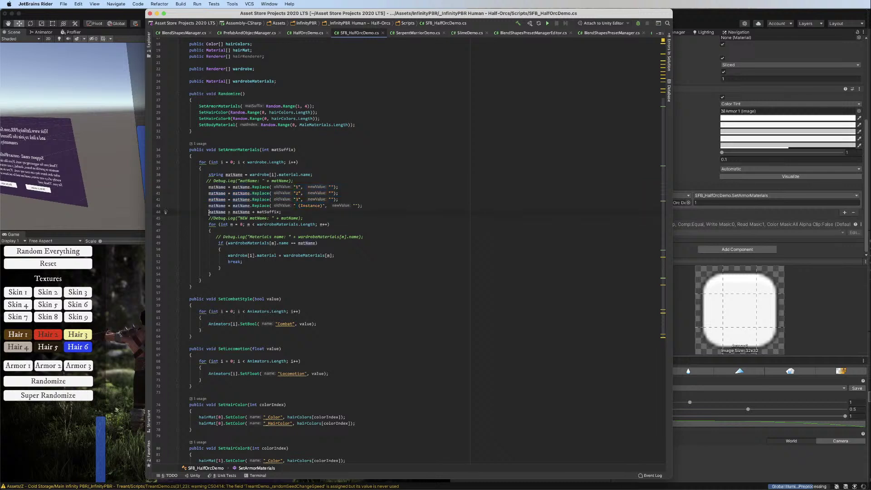
left_click(226, 212)
left_click_drag(219, 244, 250, 251)
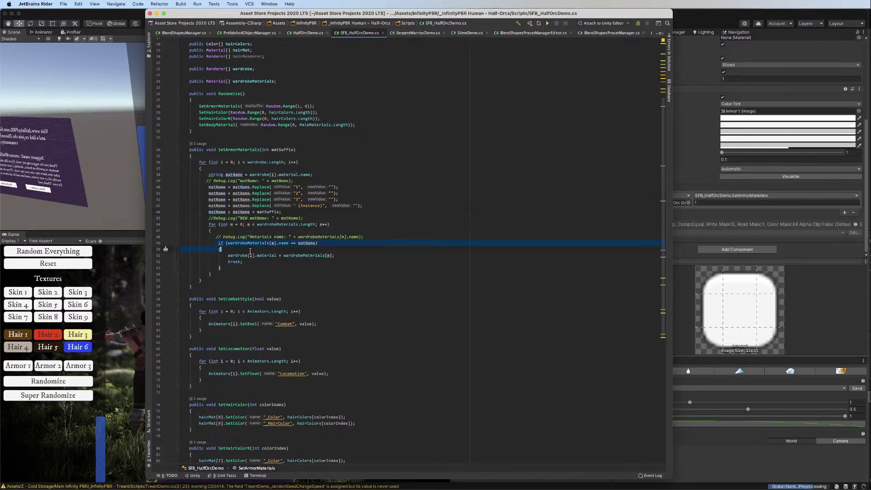
key("shift+Down")
key("shift+Down")
key("shift+Down")
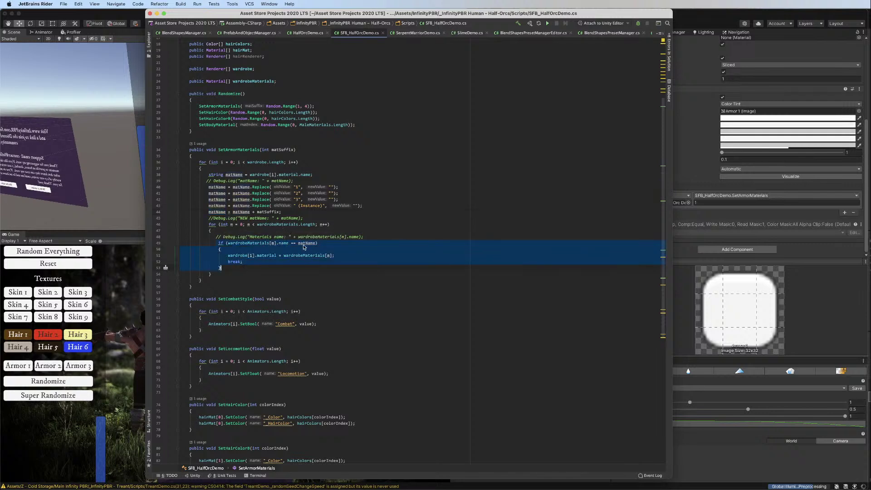
left_click(304, 245)
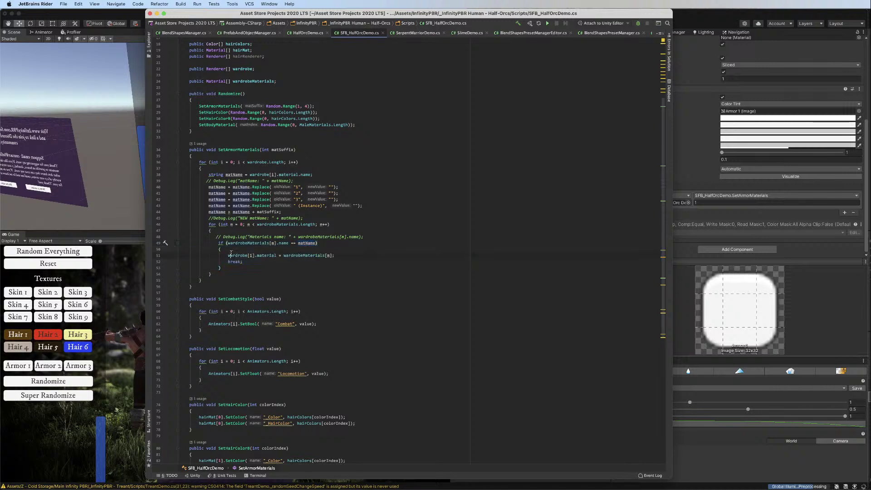
left_click_drag(228, 255, 349, 256)
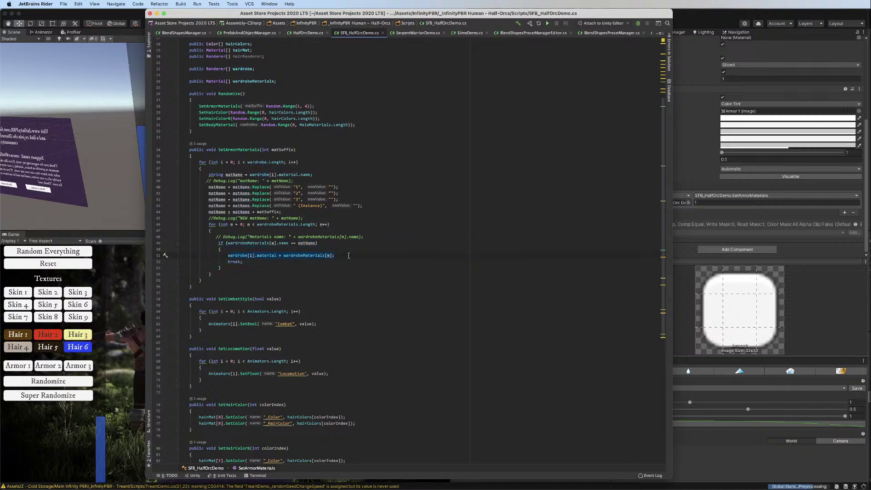
scroll(349, 256, "up", 2)
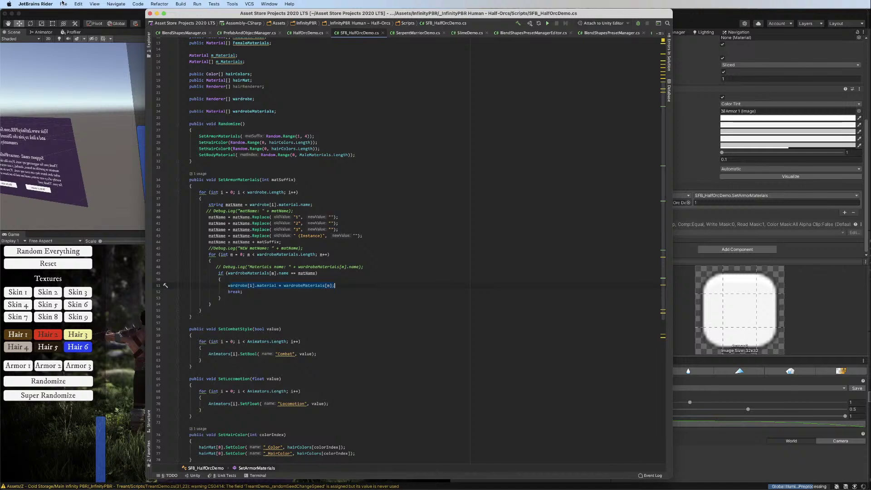
Switch to Unity and examine the Wardrobe and Wardrobe Materials lists in Demo Control's SFB_Half Orc Demo script
left_click(68, 14)
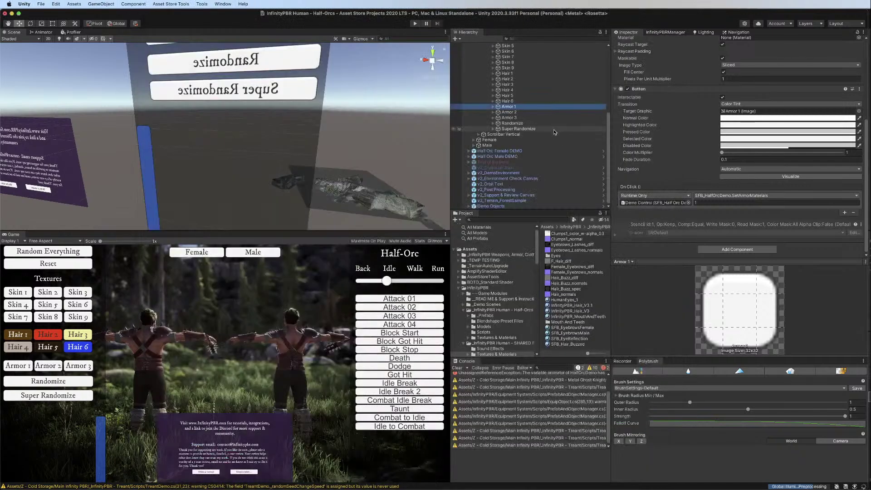
scroll(521, 95, "up", 6)
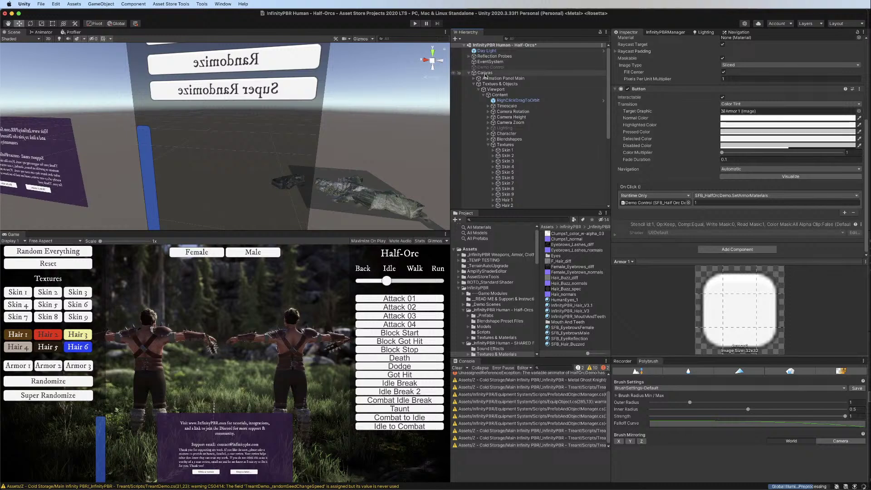
left_click(490, 67)
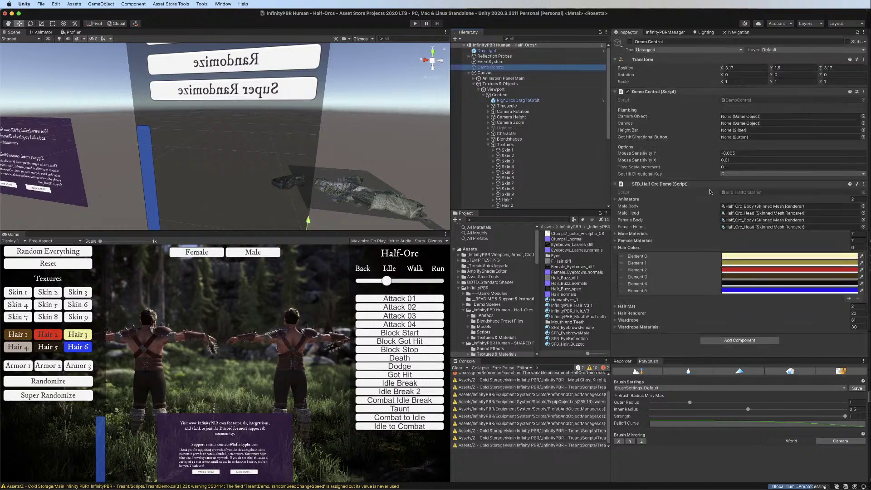
left_click(615, 248)
left_click(616, 272)
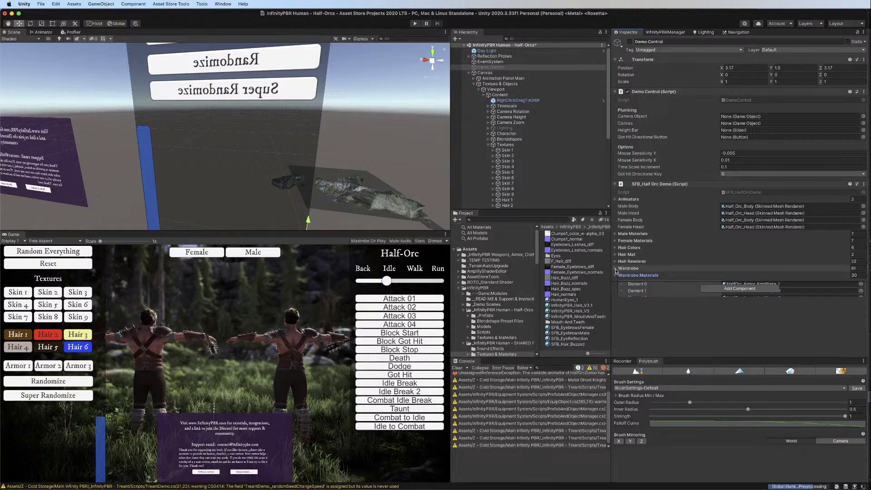
left_click(615, 269)
scroll(775, 208, "down", 20)
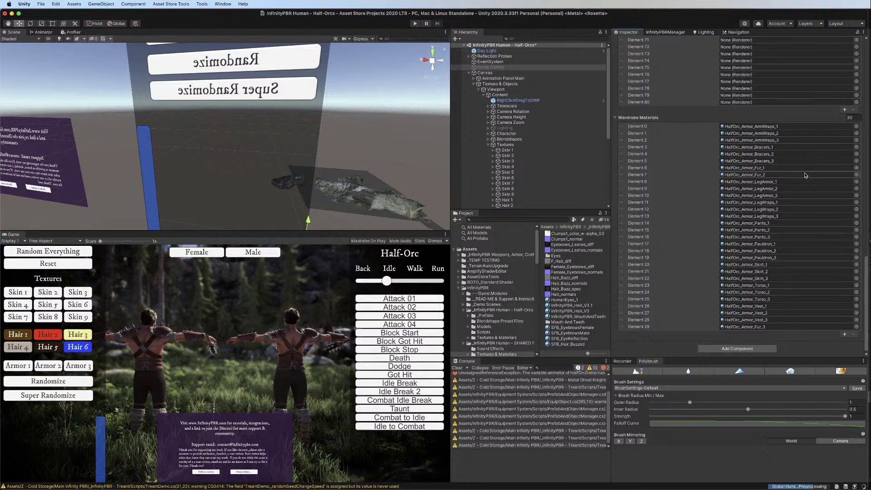
scroll(712, 184, "up", 15)
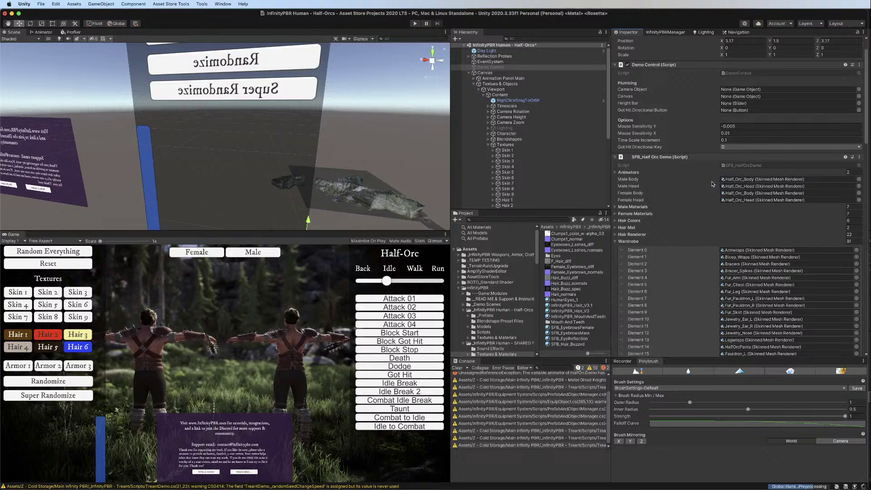
scroll(712, 184, "down", 5)
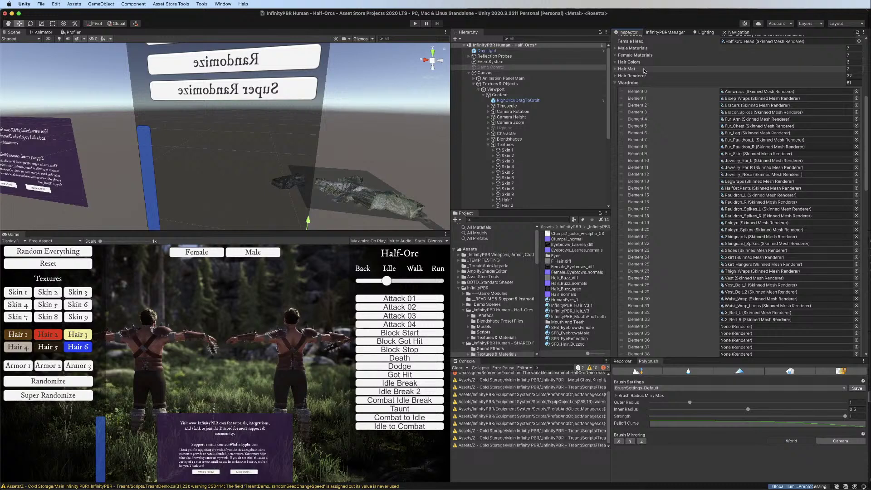
Examine the Wardrobe Materials list, and check in JetBrains Rider how SetArmorMaterials strips " (Instance)" from matName
scroll(757, 219, "down", 10)
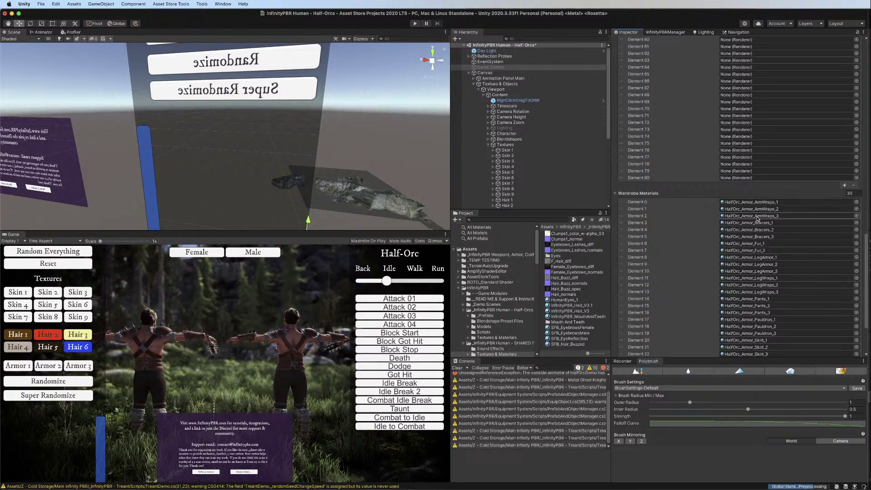
scroll(757, 214, "down", 3)
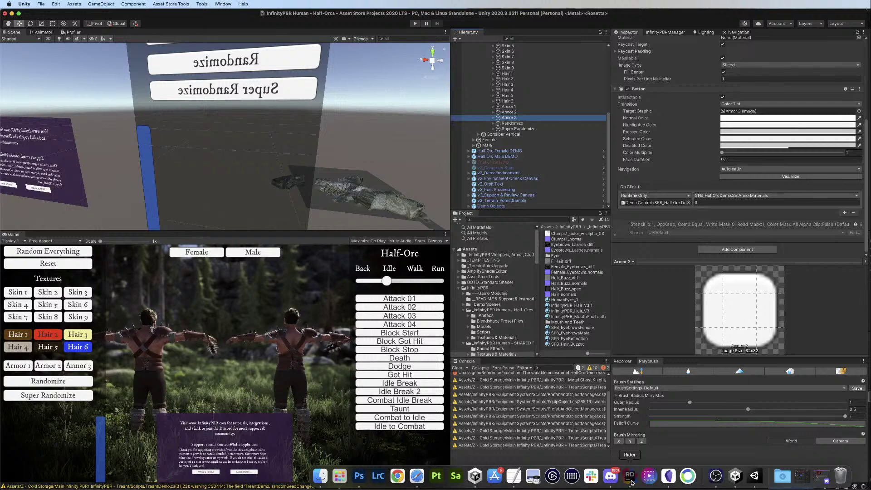
left_click(630, 479)
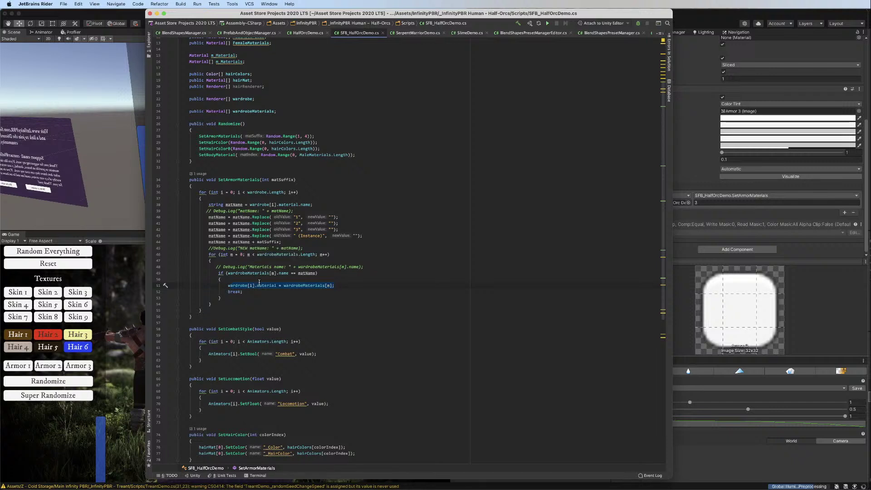
scroll(286, 190, "down", 1)
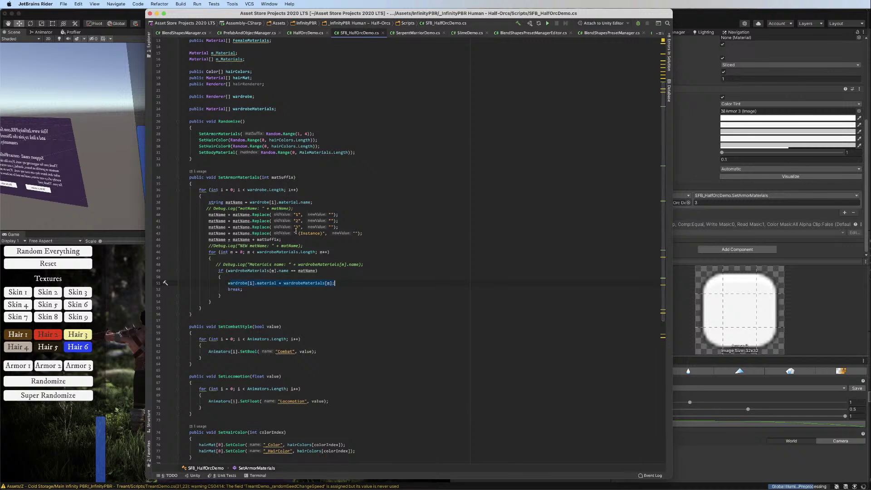
left_click_drag(294, 233, 326, 234)
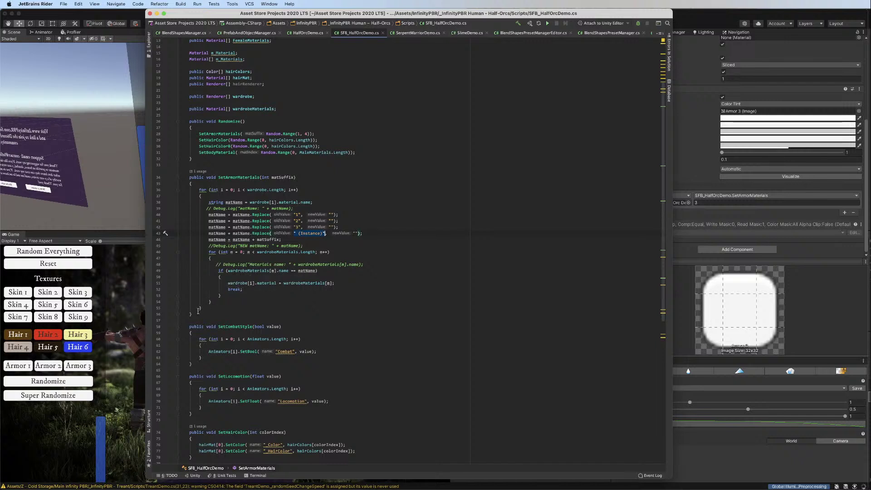
Copy the SetArmorMaterials method from SFB_HalfOrcDemo.cs and paste it below SetHairColor in HalfOrcDemo.cs
left_click_drag(198, 311, 190, 177)
key("ctrl+c")
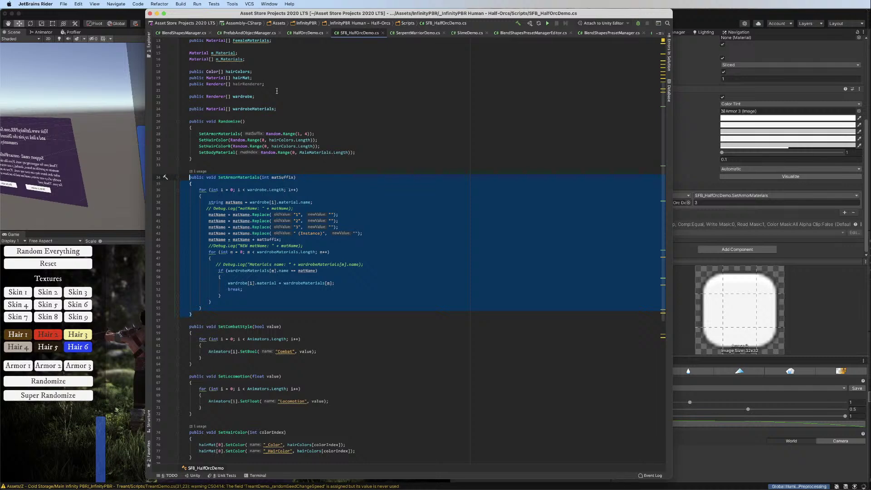
left_click(307, 32)
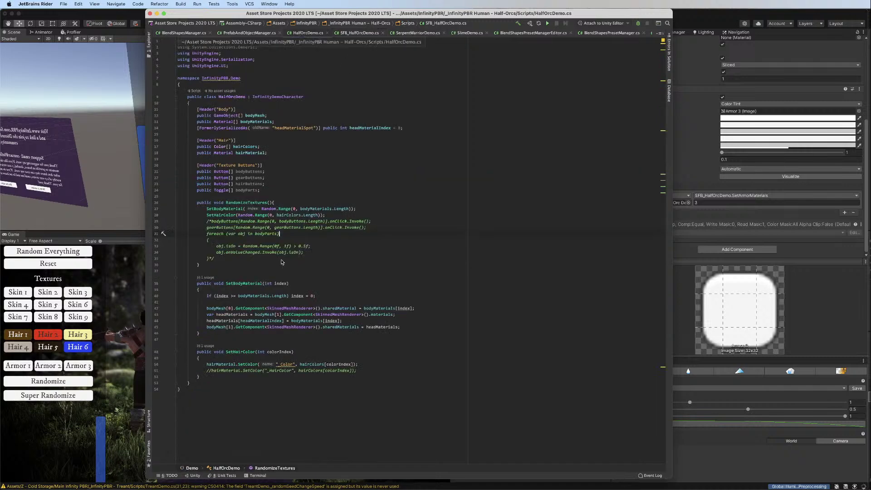
left_click(221, 376)
key("Return")
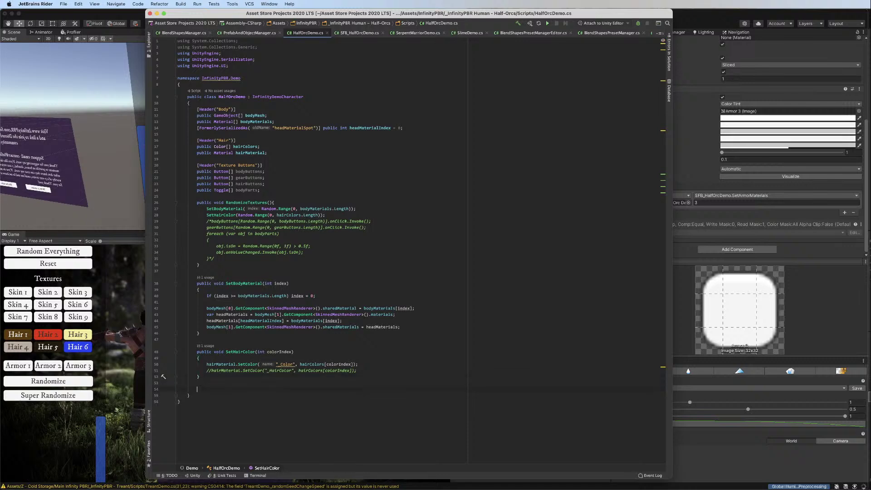
key("ctrl+v")
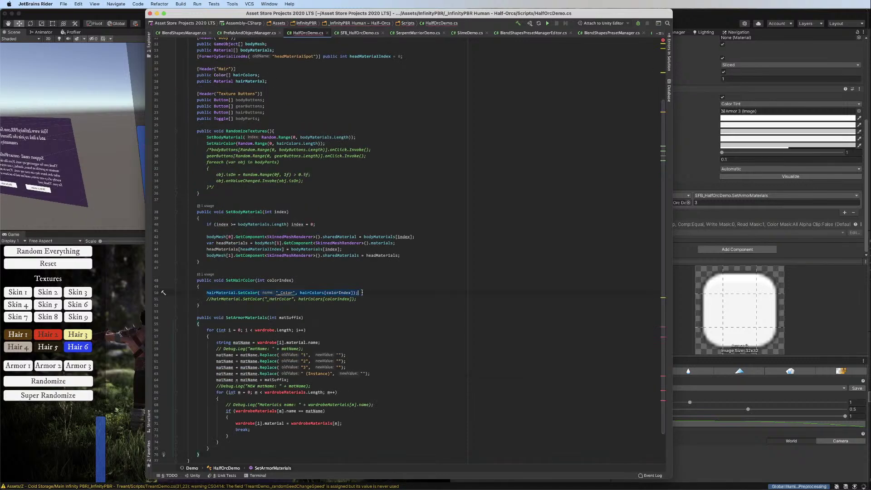
Convert SetHairColor to an expression-bodied method calling hairMaterial.SetColor("_Color", hairColors[colorIndex]), dropping its braces and the commented-out line
type("=>")
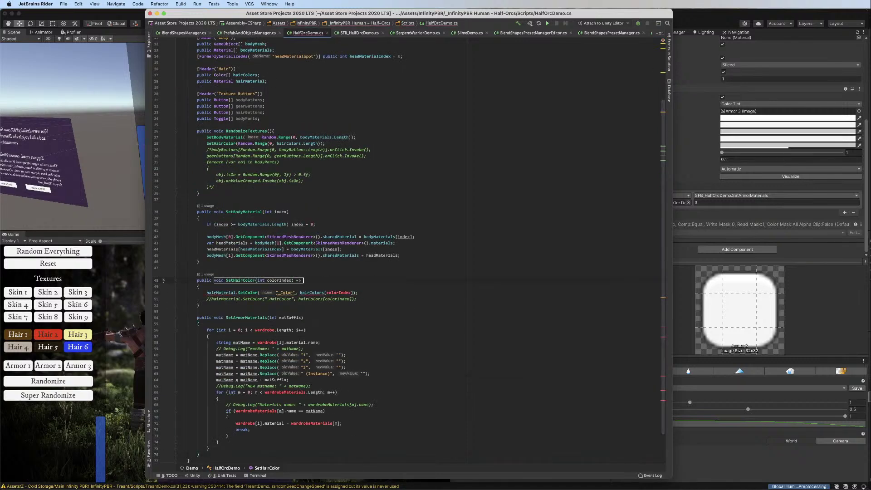
type("hairMaterial.SetColor(\"_Color\", hairColors[colorIndex]);")
left_click(214, 306, "shift")
key("BackSpace")
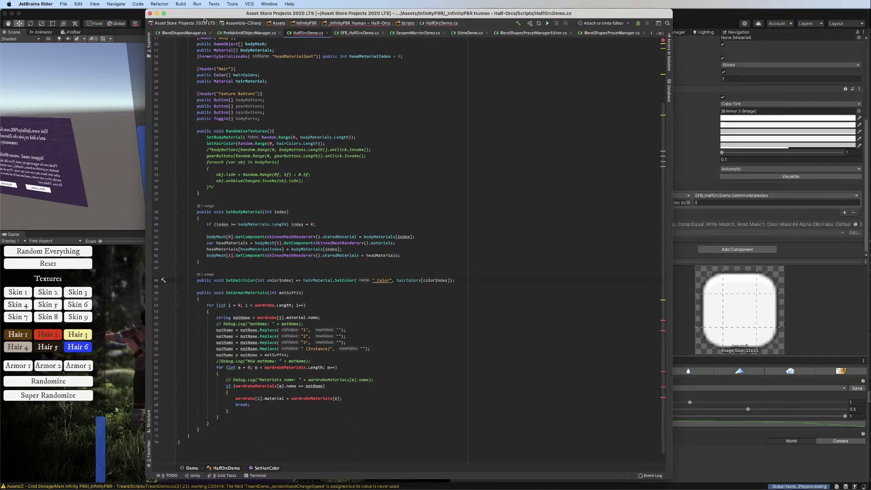
Copy the public wardrobe and wardrobeMaterials field declarations from SFB_HalfOrcDemo.cs
left_click(359, 33)
scroll(268, 130, "up", 3)
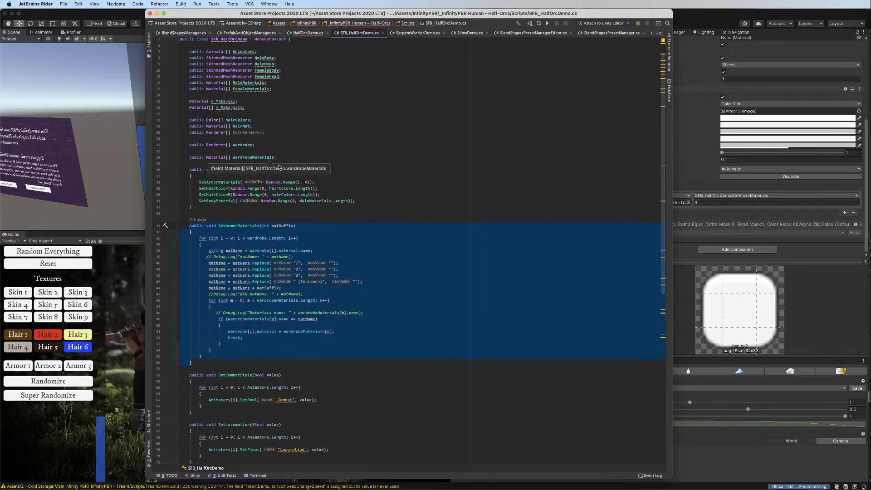
left_click_drag(284, 157, 190, 147)
key("super+c")
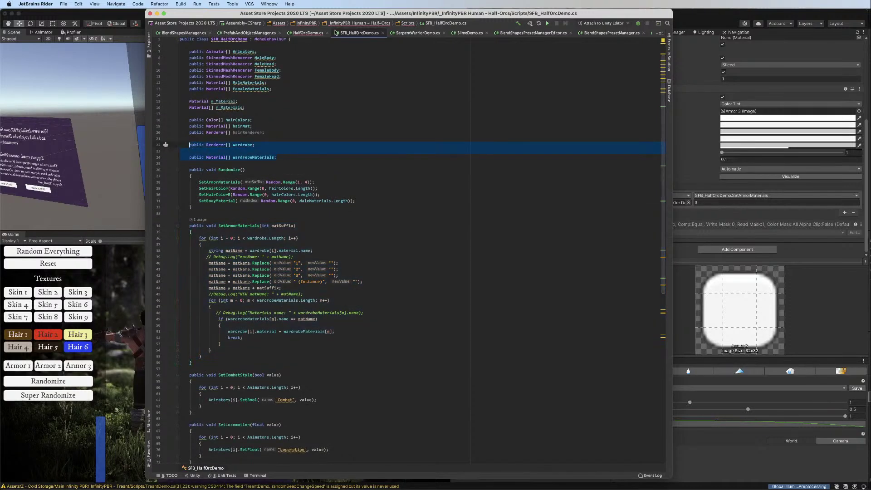
Add a [Header("Wardrobe")] attribute below the hairMaterial field in HalfOrcDemo.cs
left_click(307, 33)
scroll(283, 181, "up", 3)
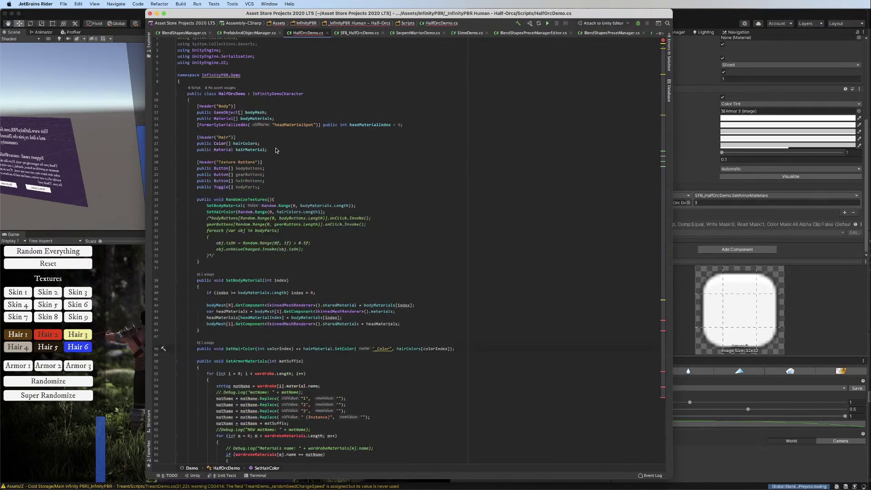
left_click(283, 150)
key("Return")
key("Return")
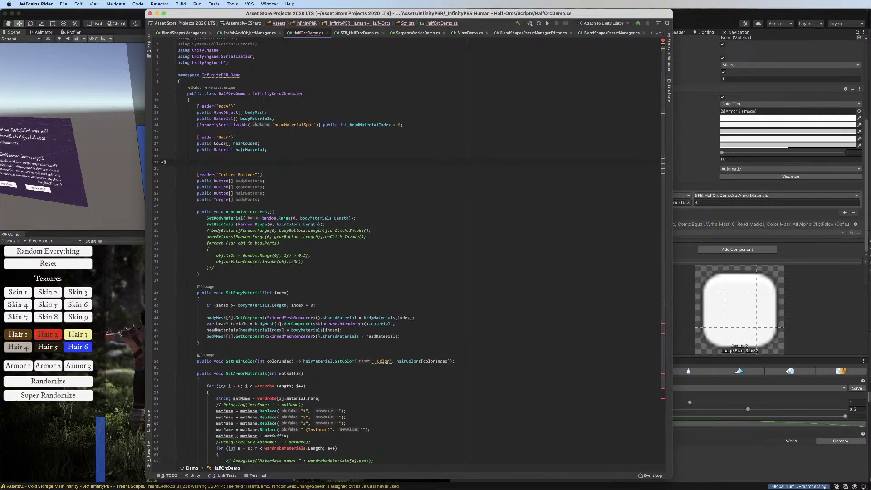
type("[Header(\"Wardrobe\")")
type("]")
key("BackSpace")
key("super+Right")
key("Return")
Paste the wardrobe and wardrobeMaterials fields under the Wardrobe header and remove the blank line between them
key("super+v")
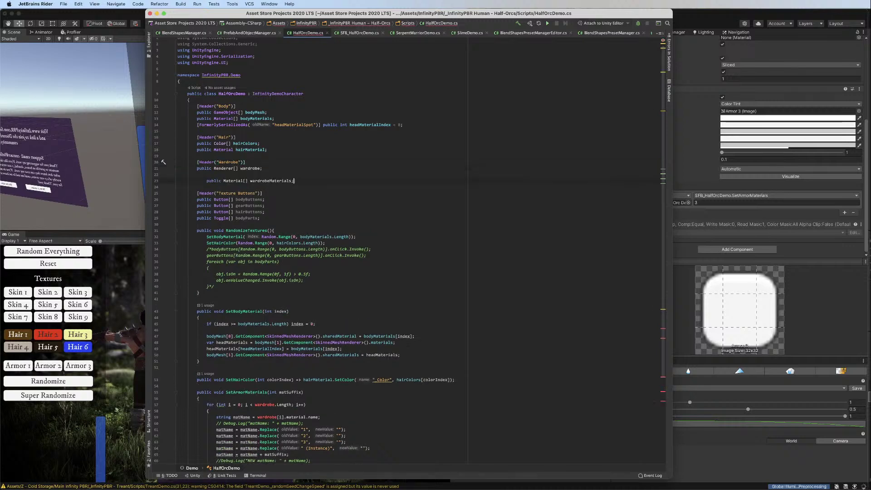
scroll(283, 153, "down", 1)
key("Up")
key("Up")
key("Delete")
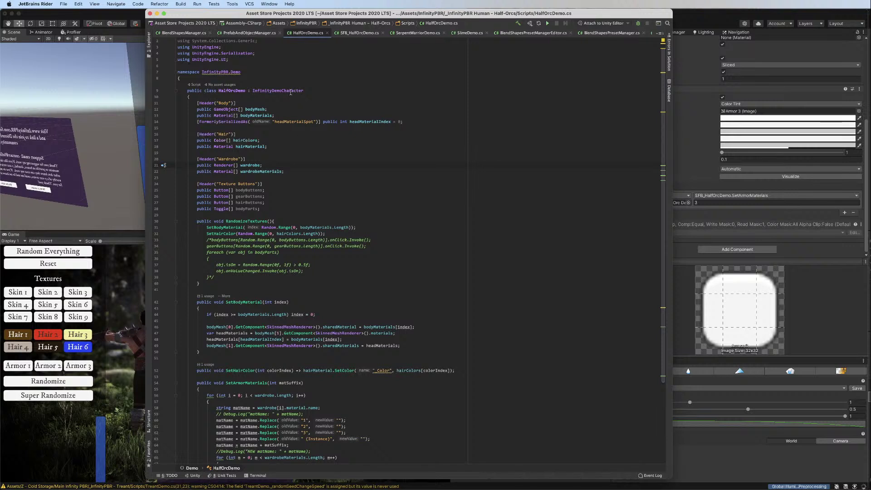
Try removing the Texture Buttons header and its button and toggle fields from HalfOrcDemo.cs, and undo the removal
left_click_drag(198, 182, 314, 241)
key("BackSpace")
key("BackSpace")
key("BackSpace")
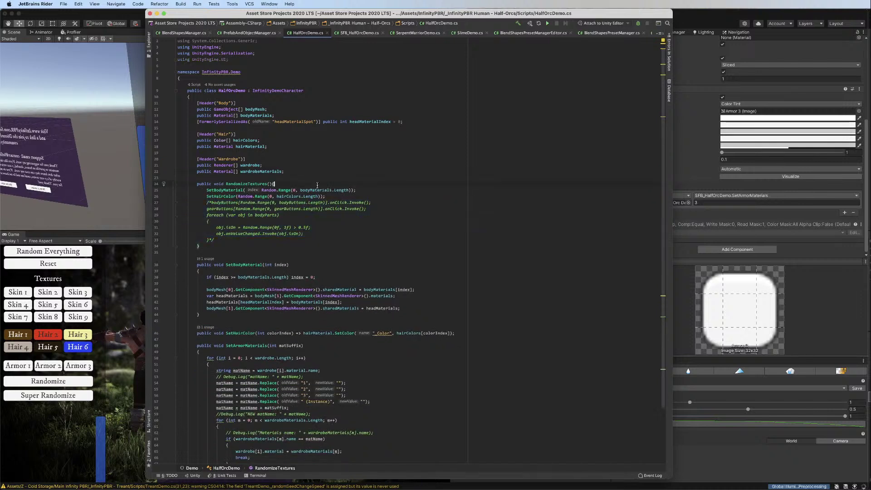
key("super+z")
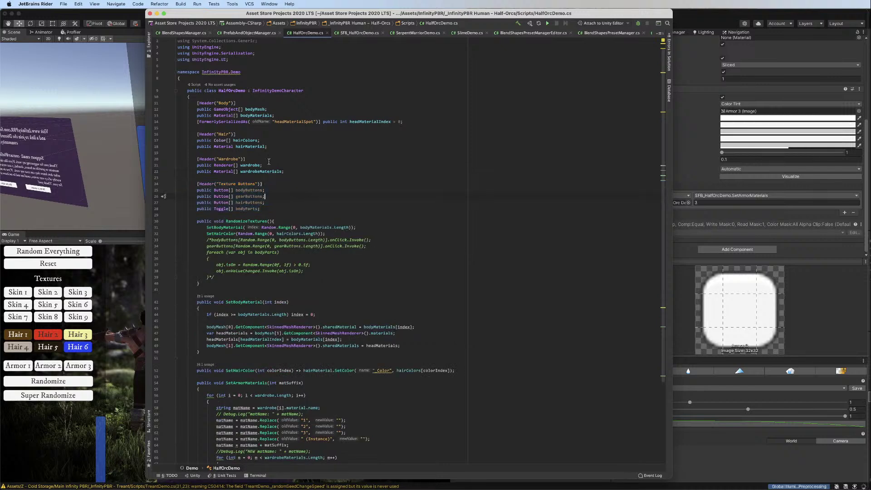
Switch to Unity and copy the Wardrobe list and finally the Wardrobe Materials list from Demo Control's SFB_Half Orc Demo script
scroll(239, 166, "down", 5)
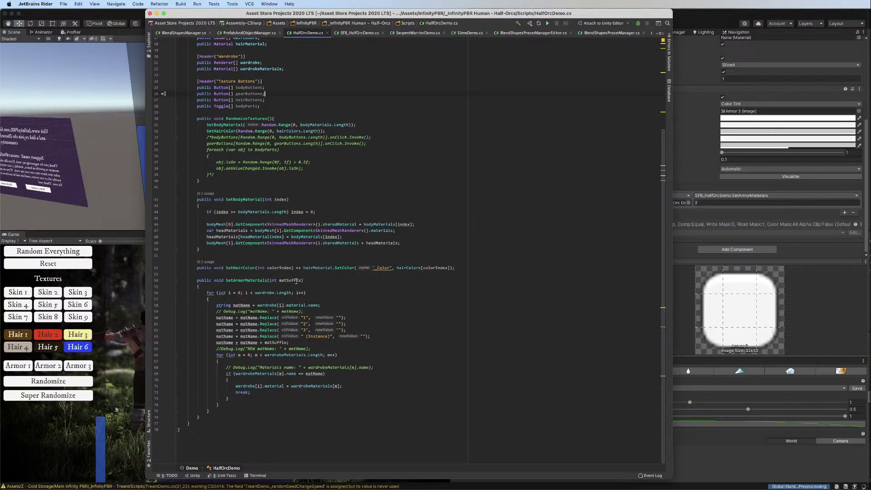
left_click(121, 13)
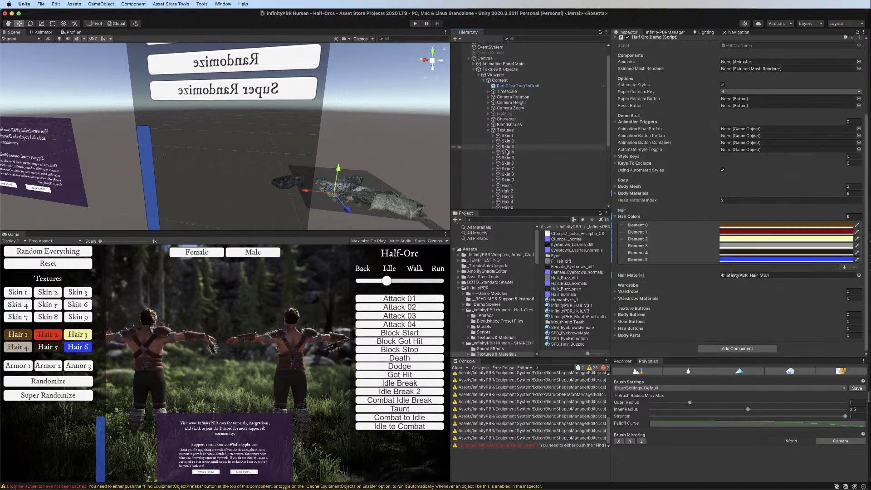
scroll(506, 151, "up", 2)
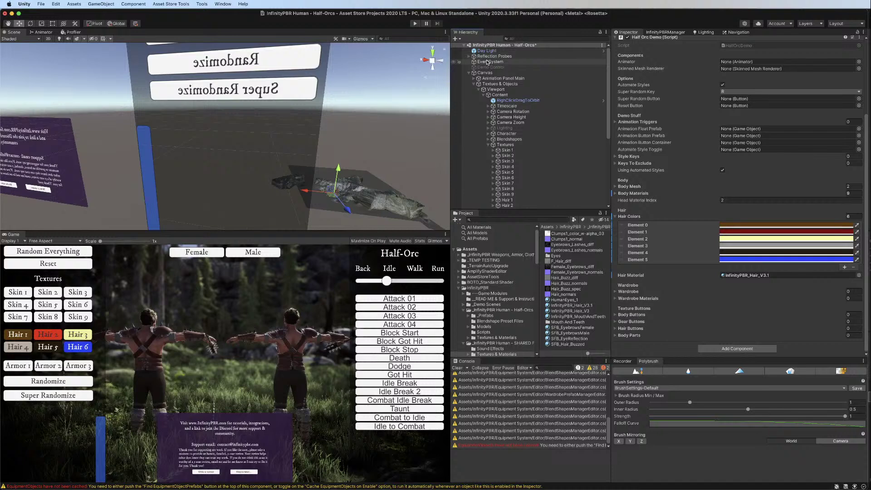
left_click(490, 67)
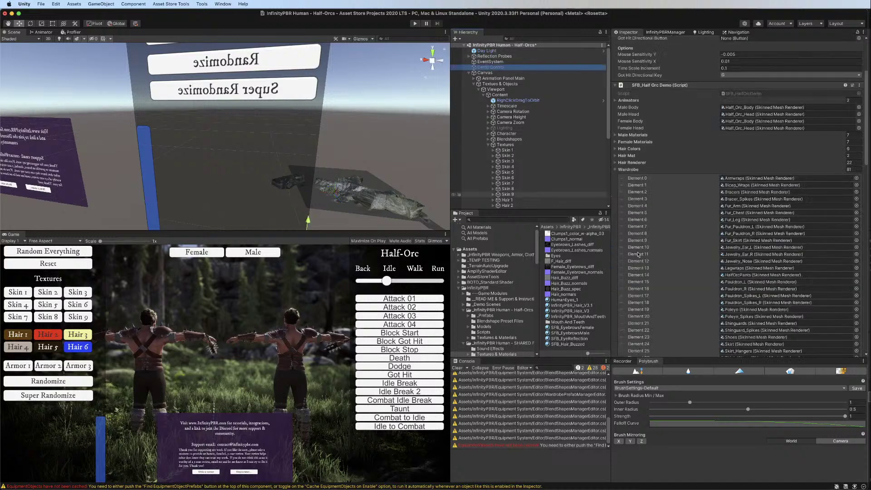
right_click(631, 170)
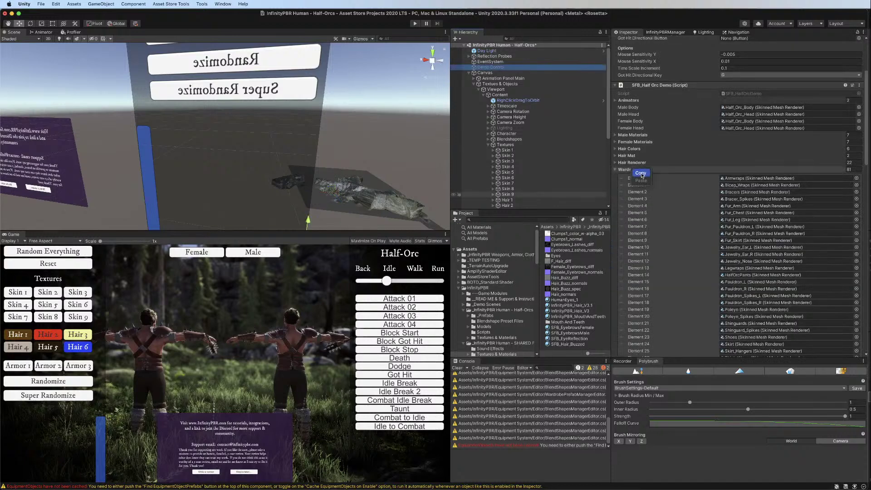
left_click(641, 173)
scroll(631, 136, "down", 10)
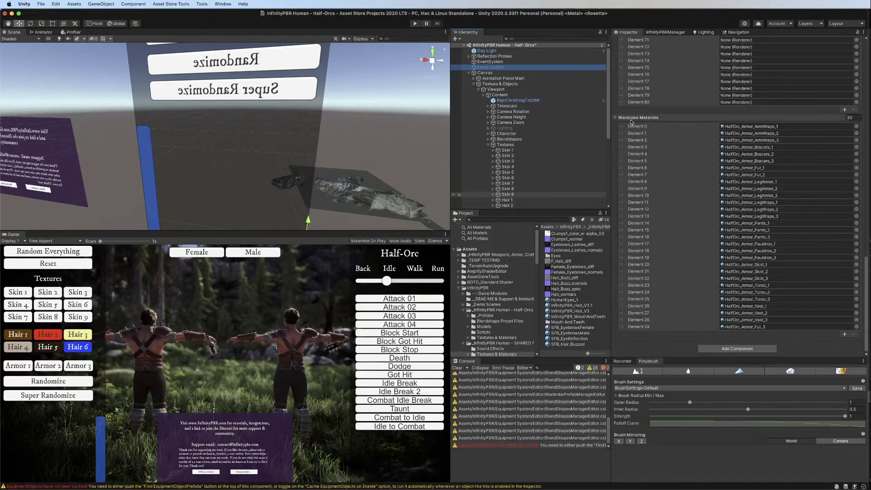
right_click(631, 122)
left_click(639, 123)
Paste the copied list into Wardrobe Materials of the Half Orc Demo script on Half Orc Female DEMO
scroll(508, 136, "down", 6)
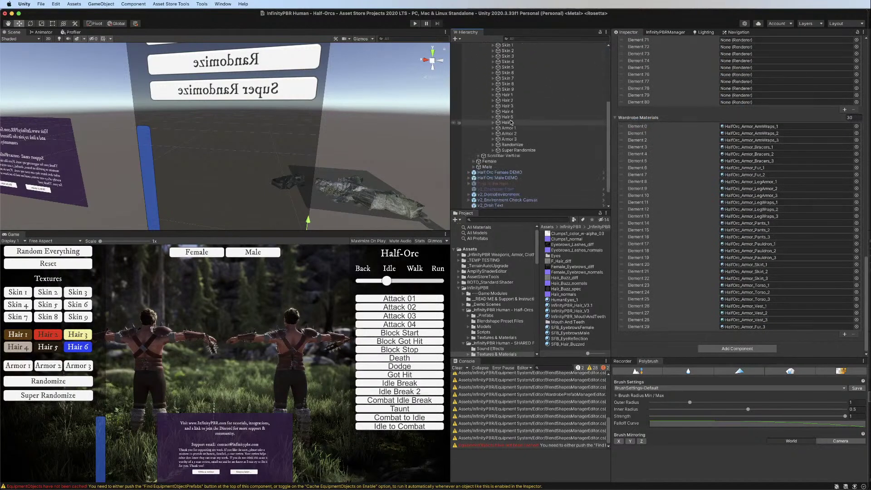
left_click(499, 151)
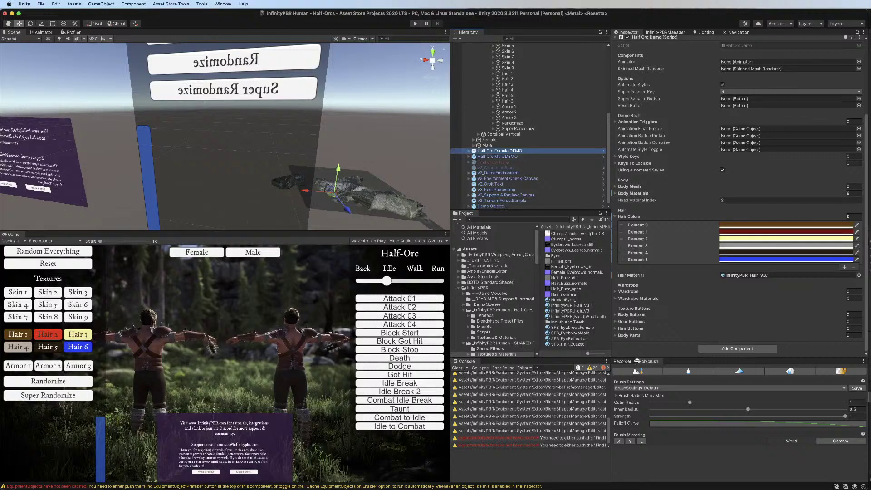
left_click(615, 299)
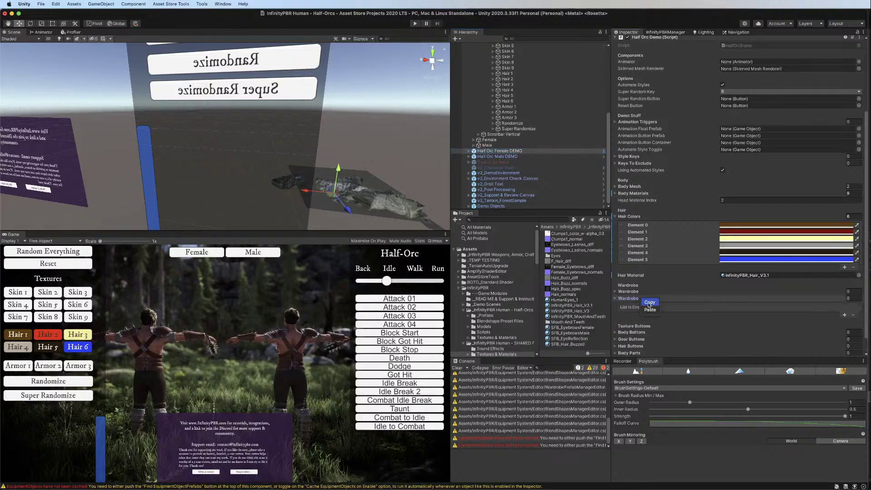
Paste the copied list into Wardrobe Materials on Half Orc Male DEMO and expand its Wardrobe list
left_click(499, 157)
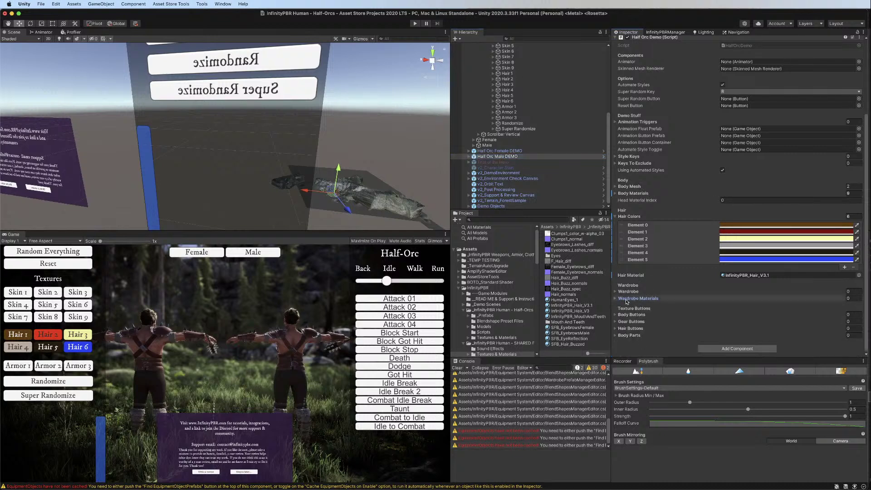
right_click(633, 299)
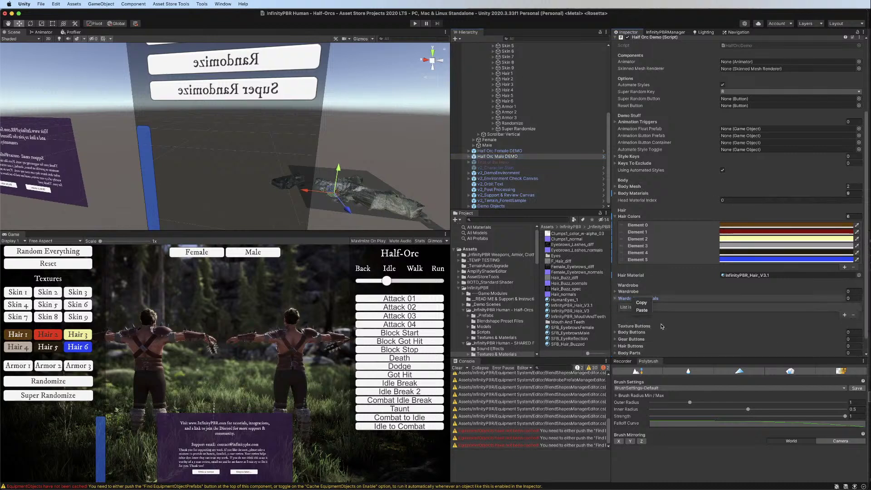
left_click(641, 310)
left_click(668, 290)
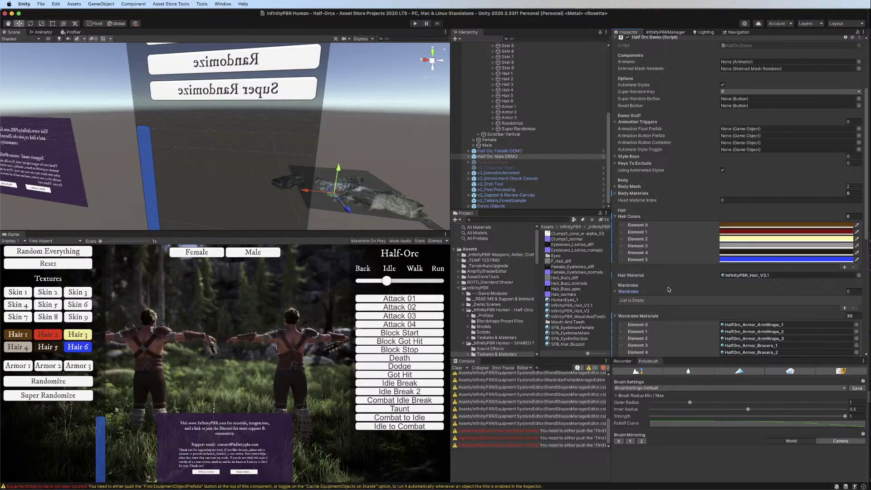
Locate the Armwraps renderer from Element 0 of Demo Control's Wardrobe list in the scene hierarchy
scroll(667, 289, "down", 8)
scroll(668, 289, "up", 12)
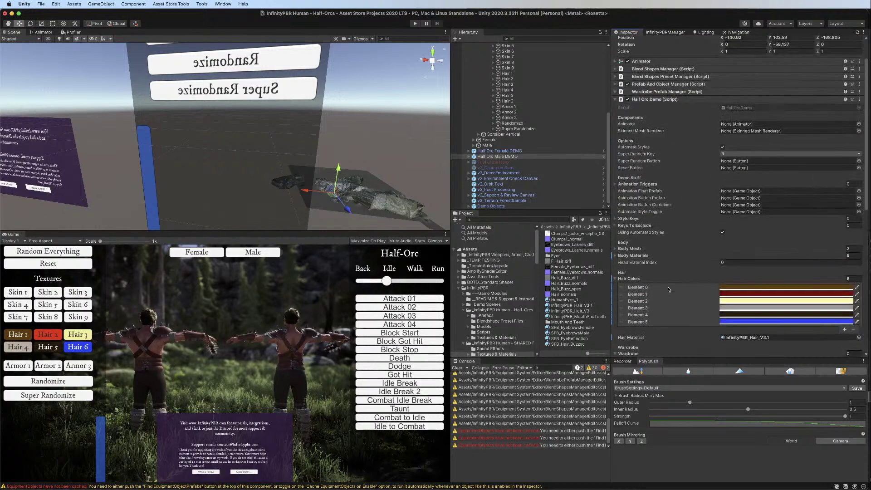
scroll(491, 64, "up", 8)
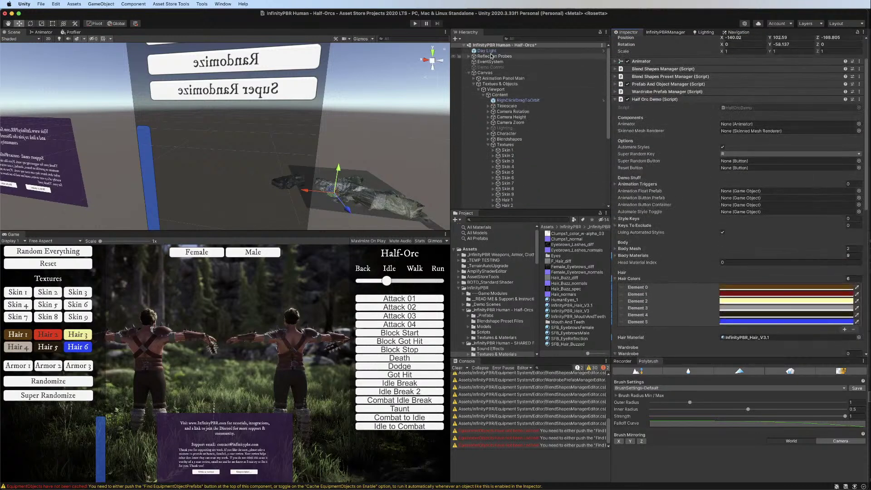
left_click(493, 68)
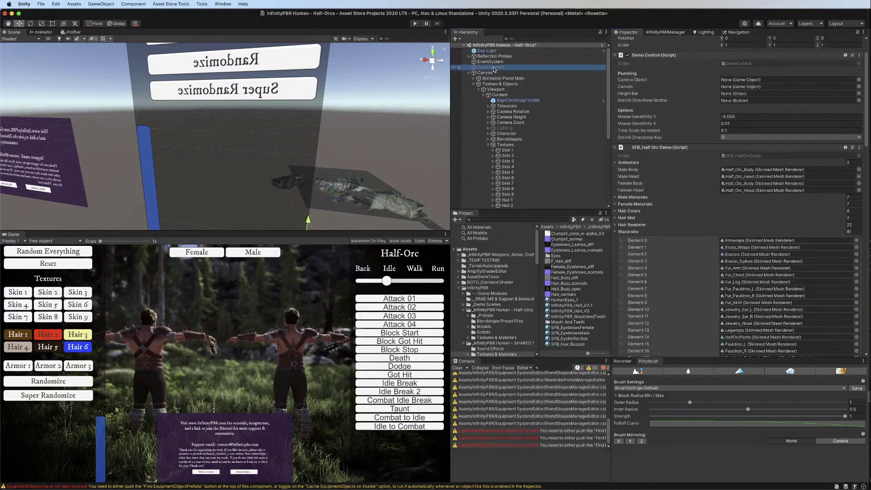
left_click(757, 241)
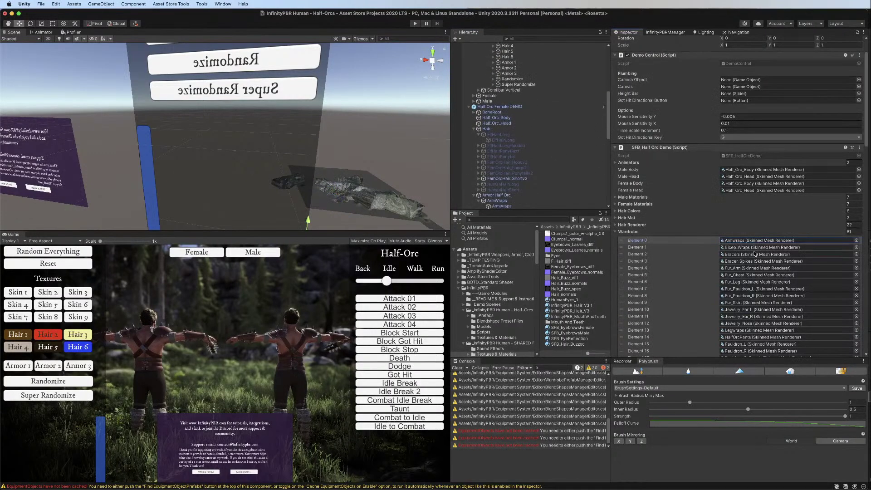
Examine which scene objects the renderers in Demo Control's Wardrobe list refer to, including Fur_Chest, Thigh_Wraps and X_Belt_R
left_click(754, 261)
left_click(753, 275)
scroll(754, 274, "down", 10)
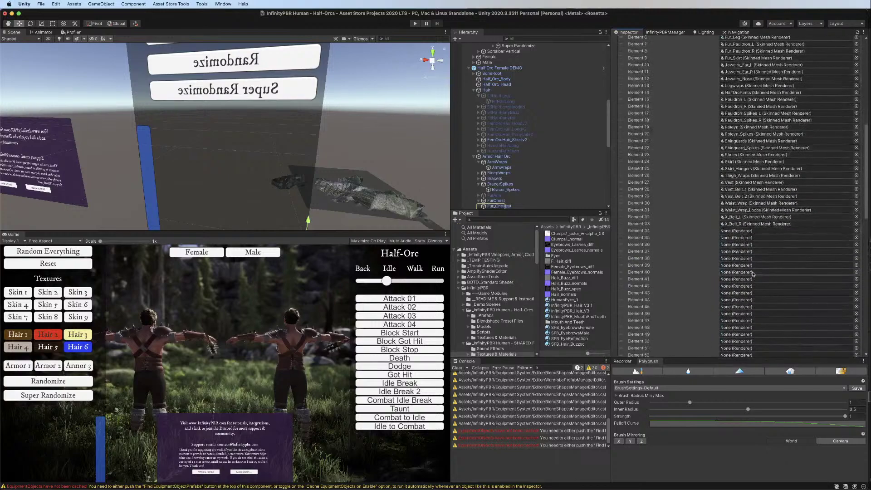
scroll(747, 259, "up", 8)
scroll(745, 235, "down", 7)
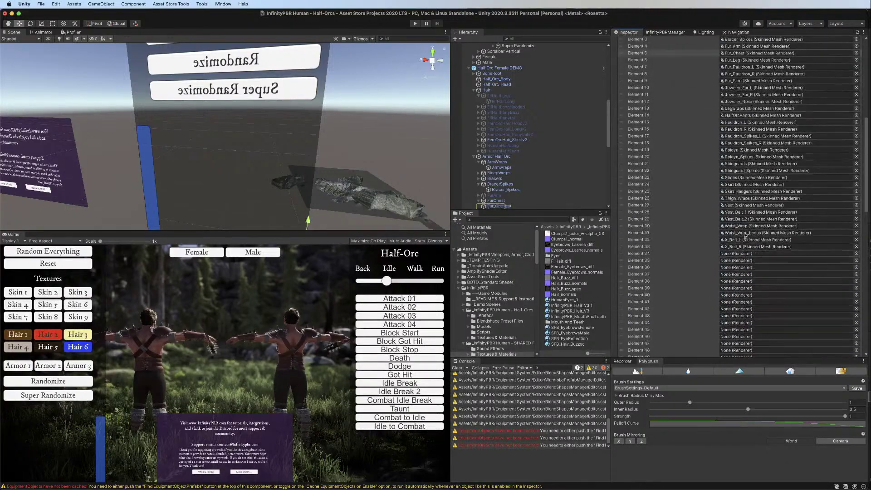
left_click(745, 235)
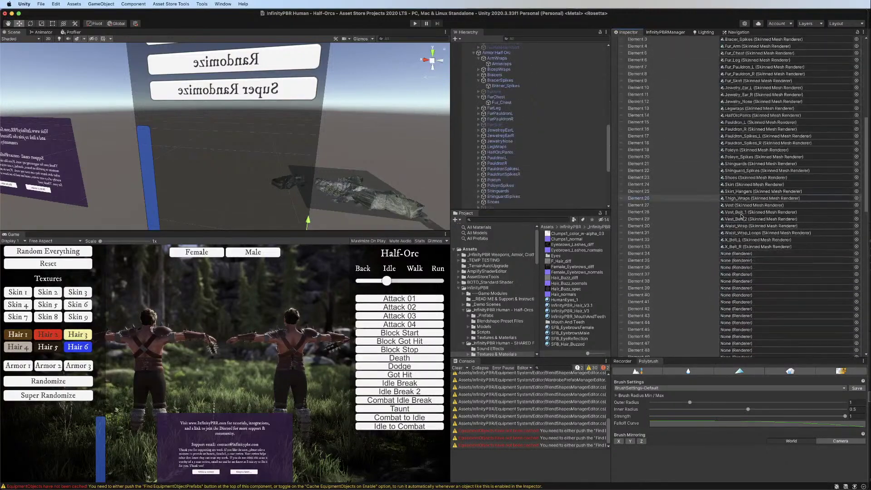
left_click(743, 239)
left_click(743, 247)
scroll(495, 120, "up", 6)
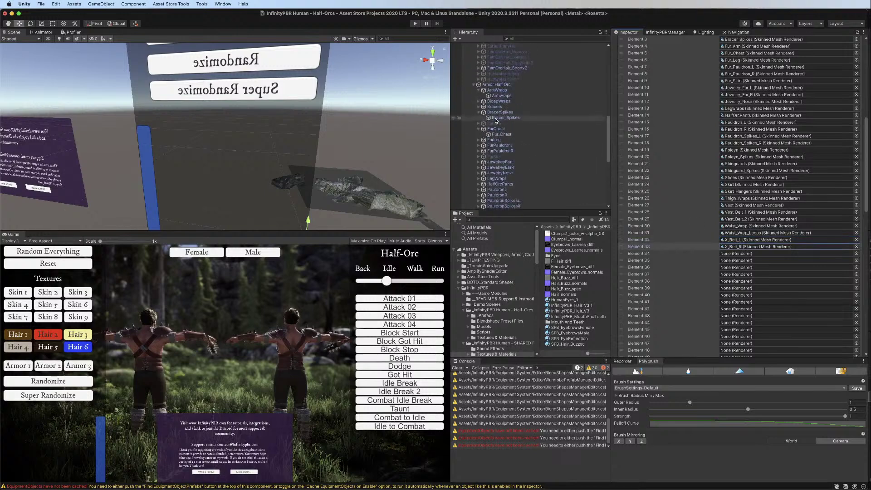
scroll(495, 120, "up", 5)
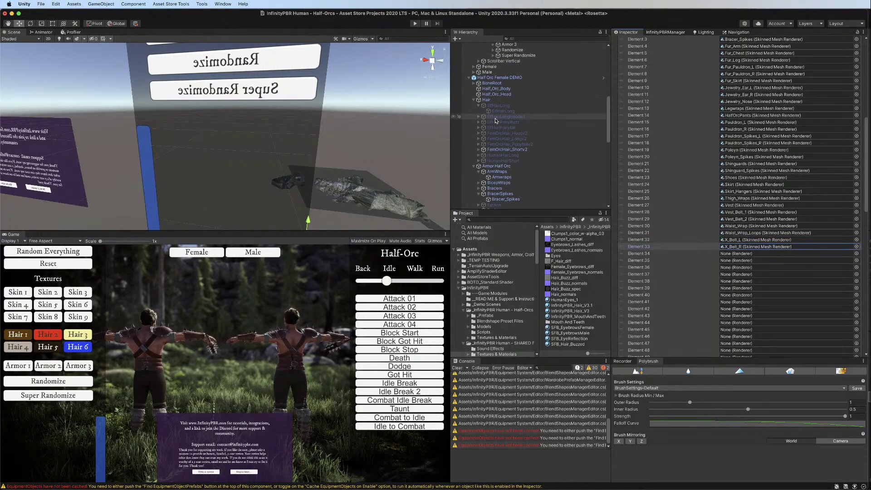
Copy the Wardrobe list from Demo Control's SFB_Half Orc Demo script and paste it into the Wardrobe list on Half Orc Female DEMO
scroll(496, 120, "up", 5)
scroll(667, 159, "up", 2)
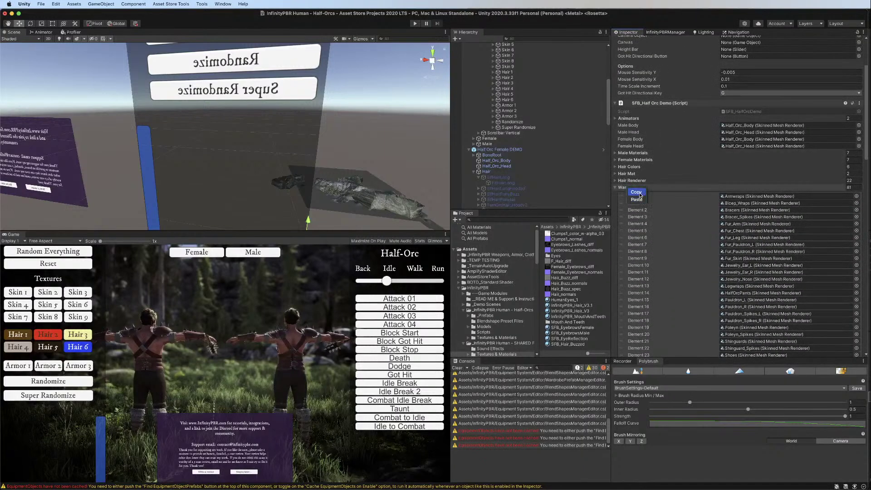
scroll(505, 152, "up", 10)
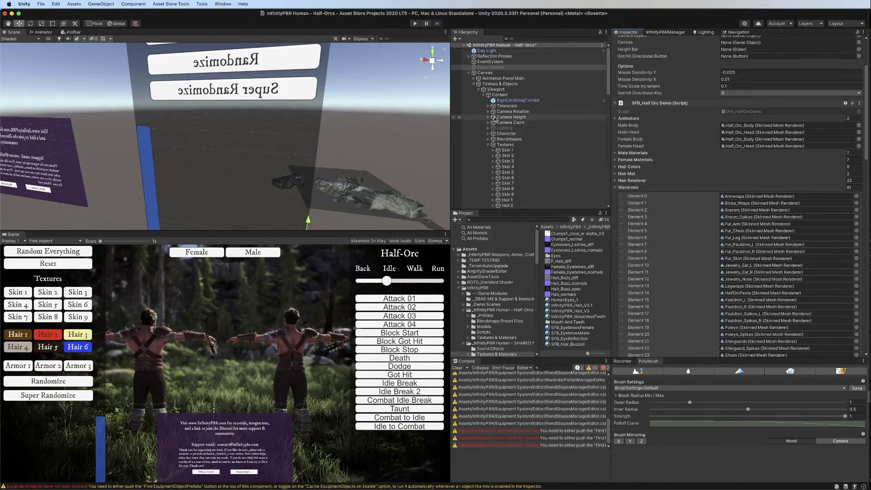
scroll(486, 99, "down", 8)
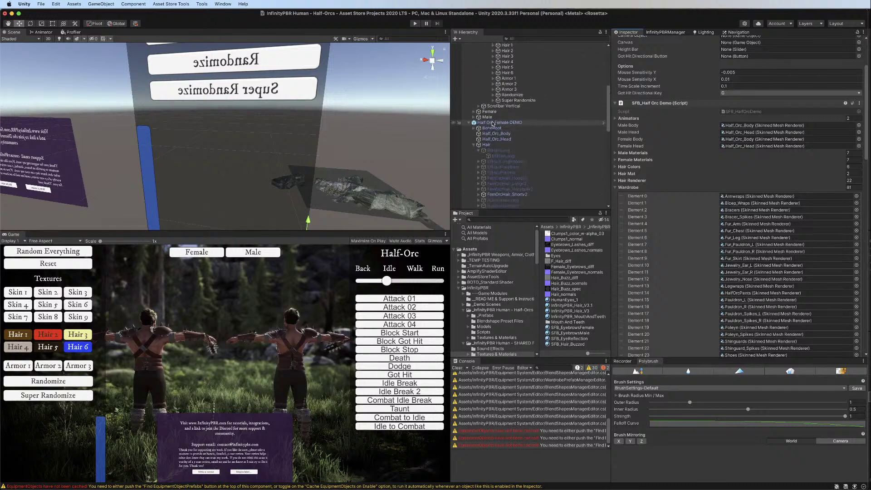
left_click(493, 122)
scroll(619, 124, "down", 8)
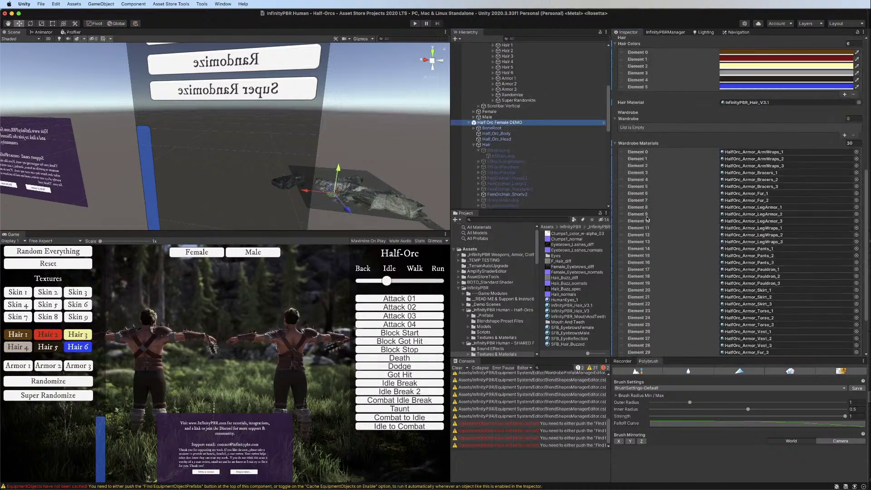
left_click(626, 143)
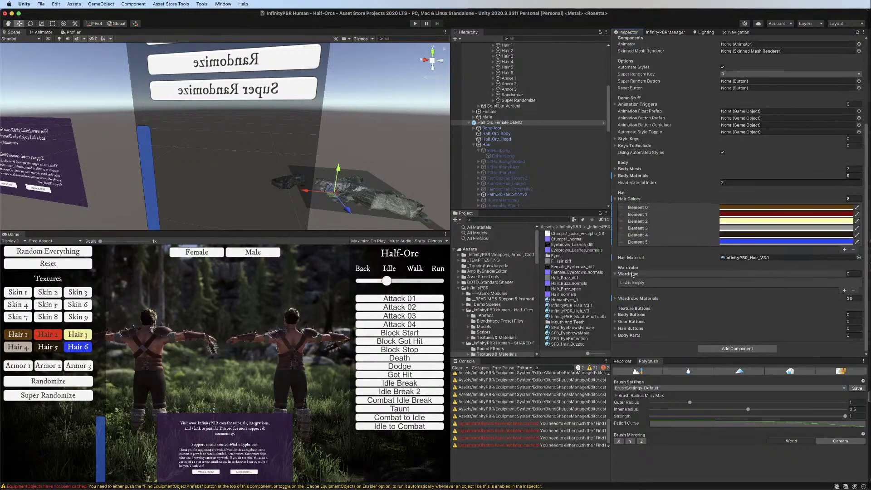
left_click(642, 284)
scroll(640, 214, "down", 10)
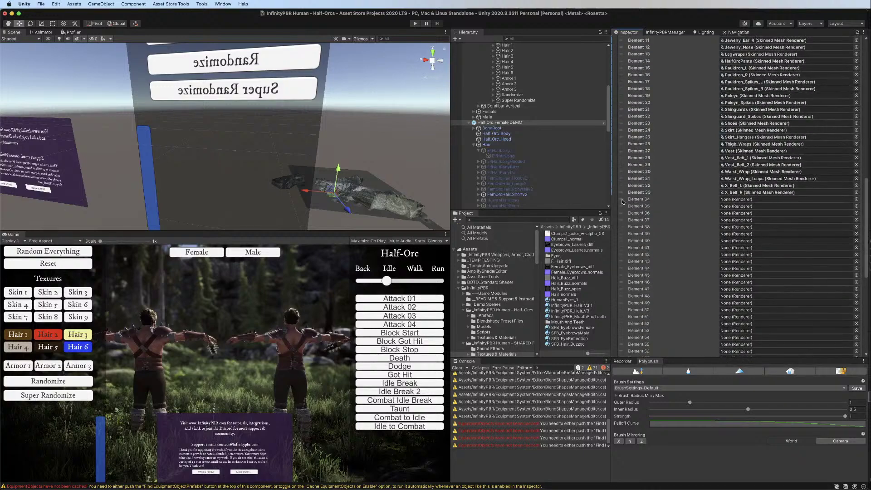
Set the size of Half Orc Female DEMO's Wardrobe list to 34, and collapse its Wardrobe and Hair Colors lists
scroll(837, 200, "up", 3)
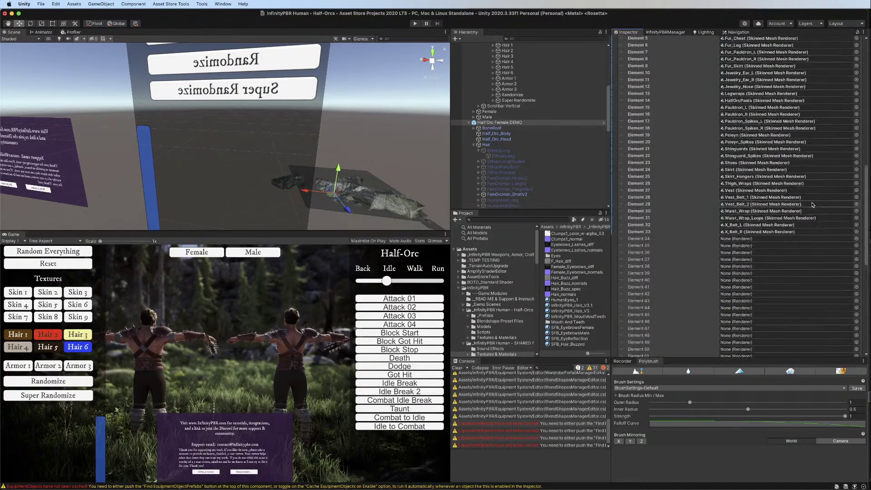
scroll(706, 236, "up", 5)
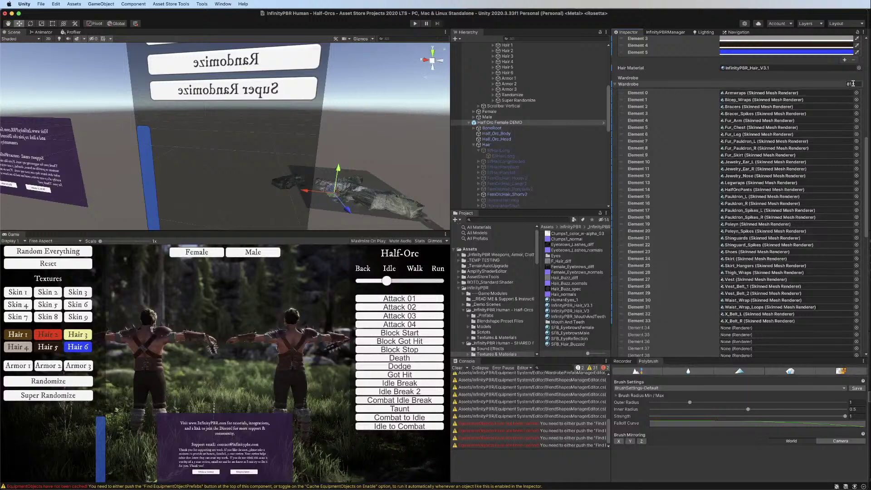
left_click(852, 84)
type("34")
key("Return")
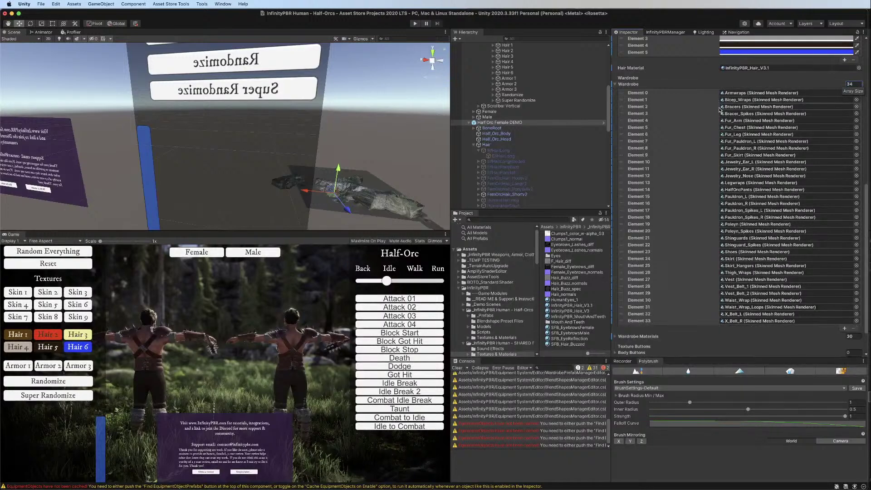
left_click(615, 85)
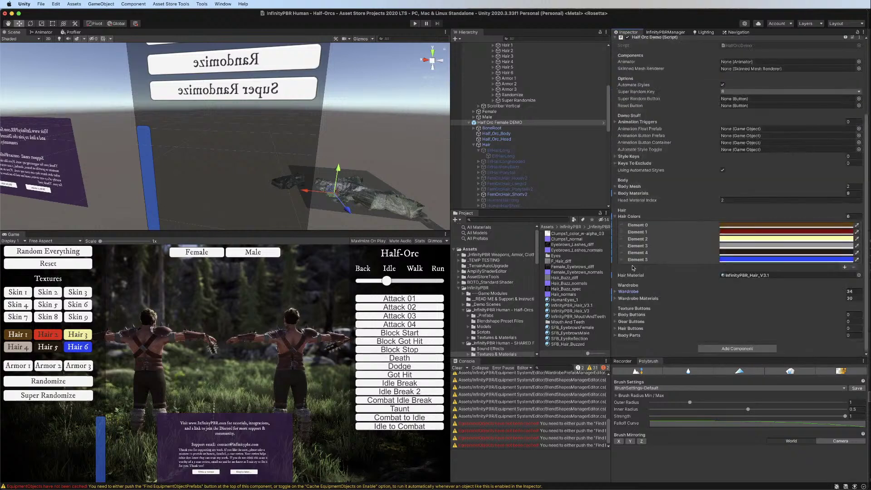
left_click(617, 216)
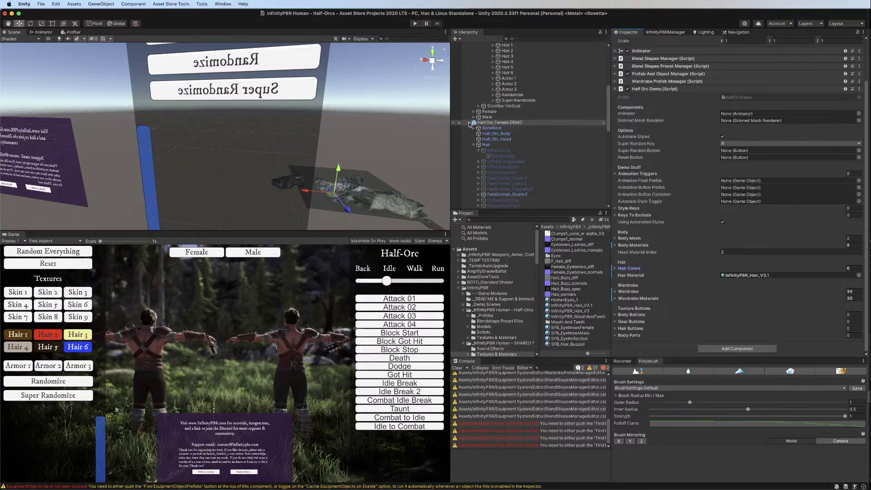
Collapse Half Orc Female DEMO in the scene hierarchy and open the Wardrobe list of Half Orc Male DEMO's Half Orc Demo script
left_click(473, 144)
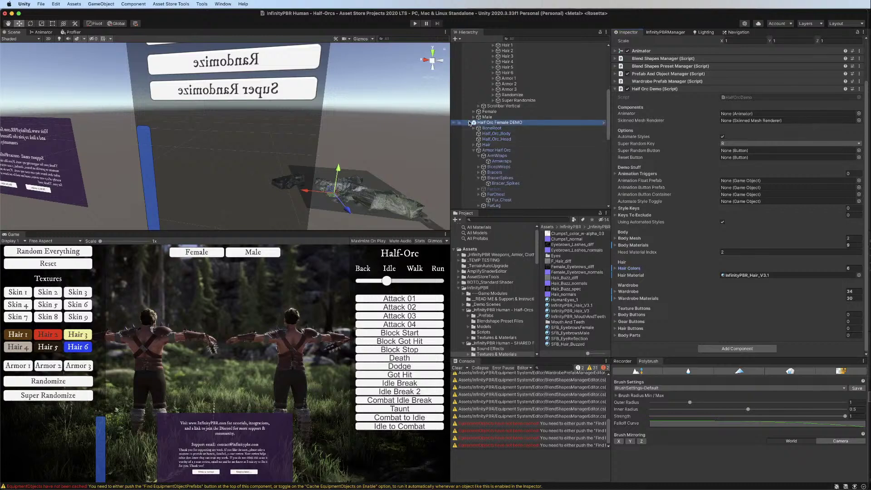
key("Left")
key("Down")
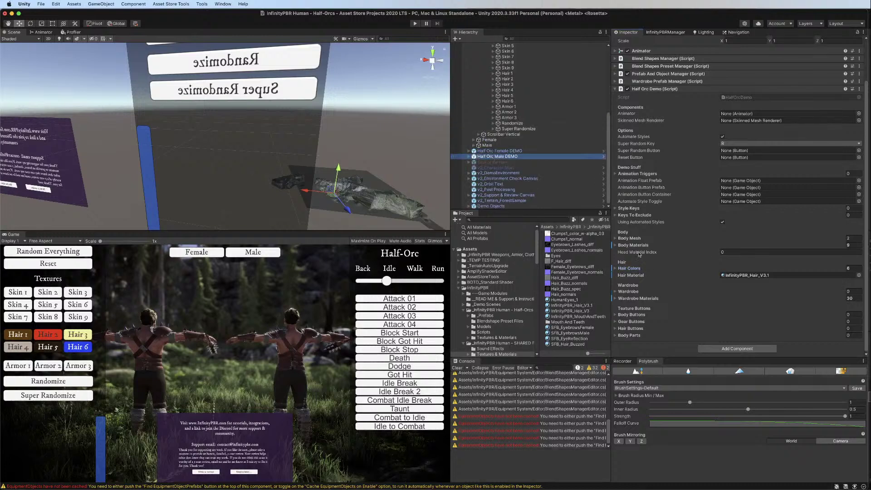
left_click(634, 291)
scroll(644, 283, "down", 1)
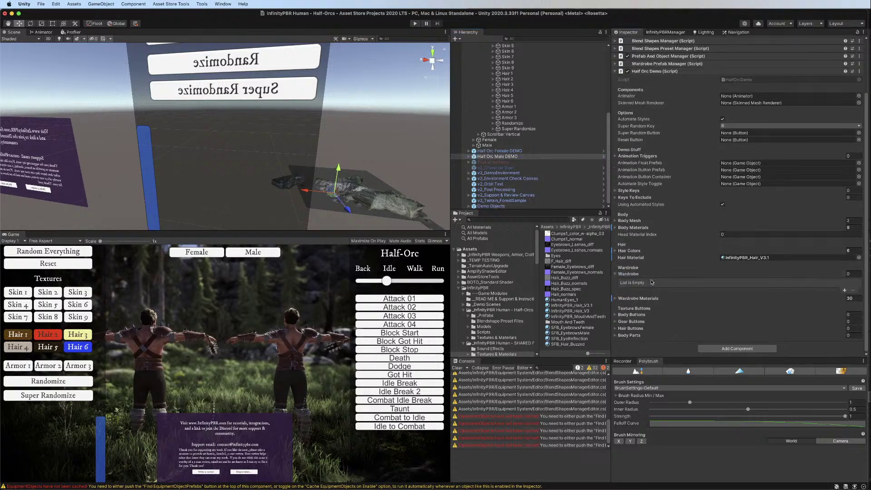
Expand Half Orc Male DEMO's Armor Half Orc group together with all its nested renderer objects
left_click(469, 158)
scroll(499, 114, "down", 10)
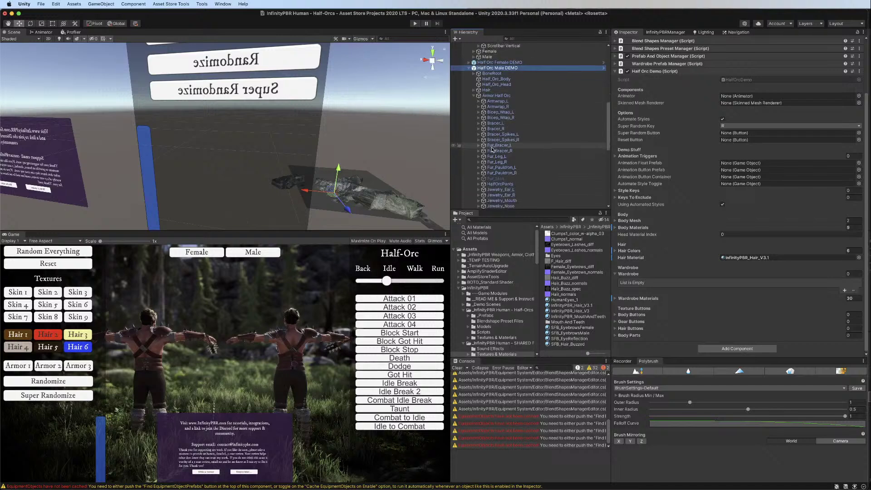
left_click_drag(499, 48, 635, 277)
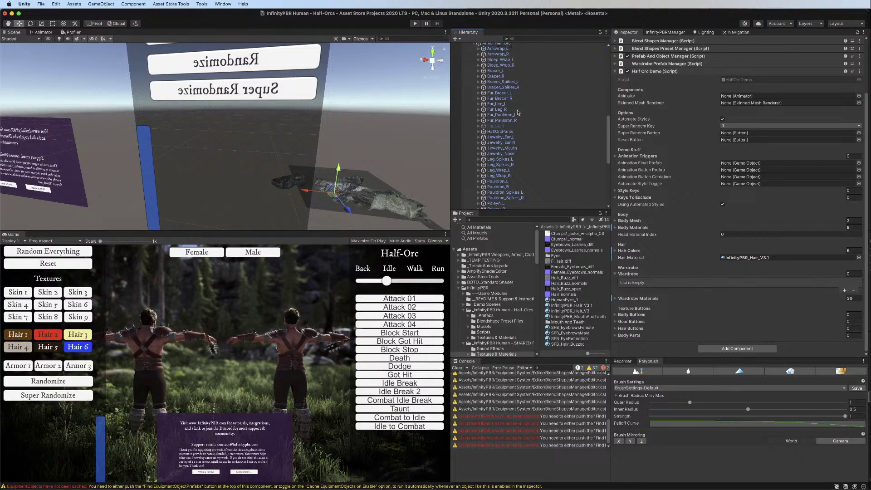
left_click(474, 43)
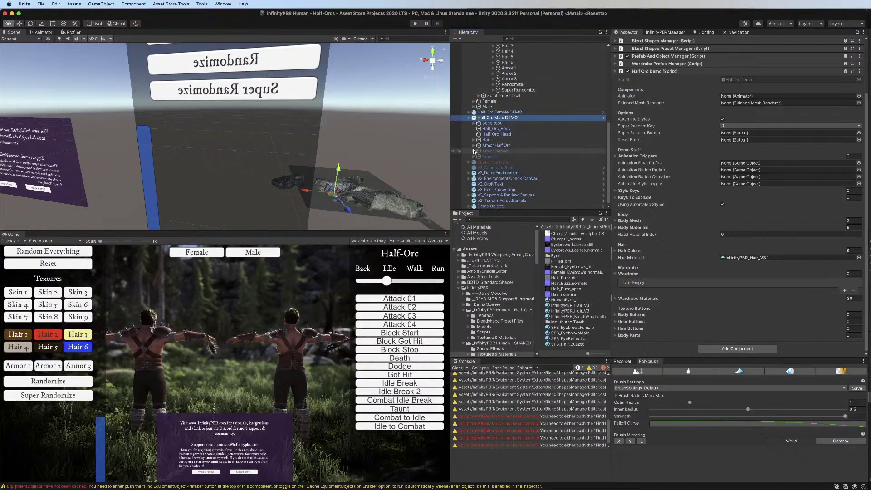
left_click(474, 145)
scroll(481, 113, "down", 5)
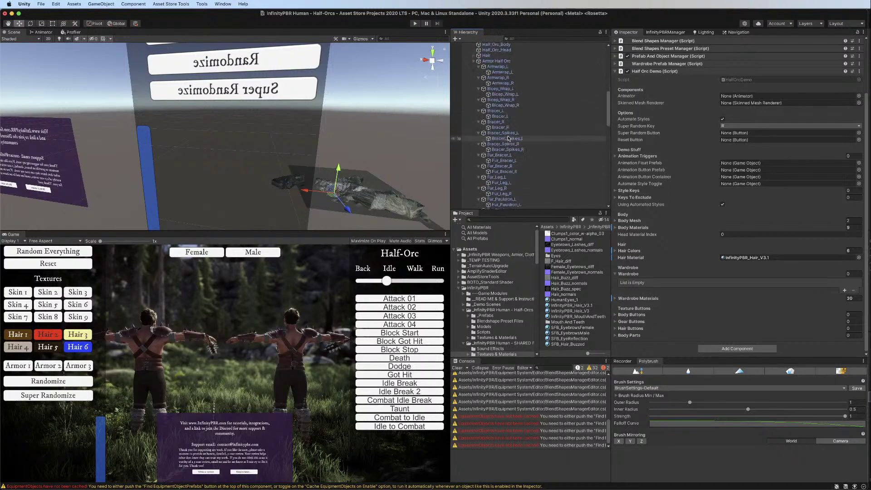
Add the Armwrap_L and Armwrap_R renderers to the male's Wardrobe list and expand the Wardrobe Prefab Manager component
left_click_drag(494, 64, 635, 276)
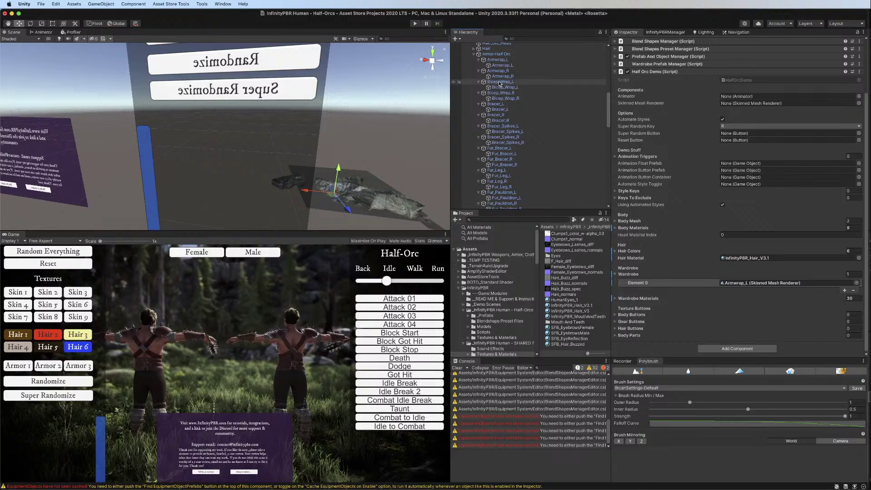
left_click_drag(502, 76, 637, 276)
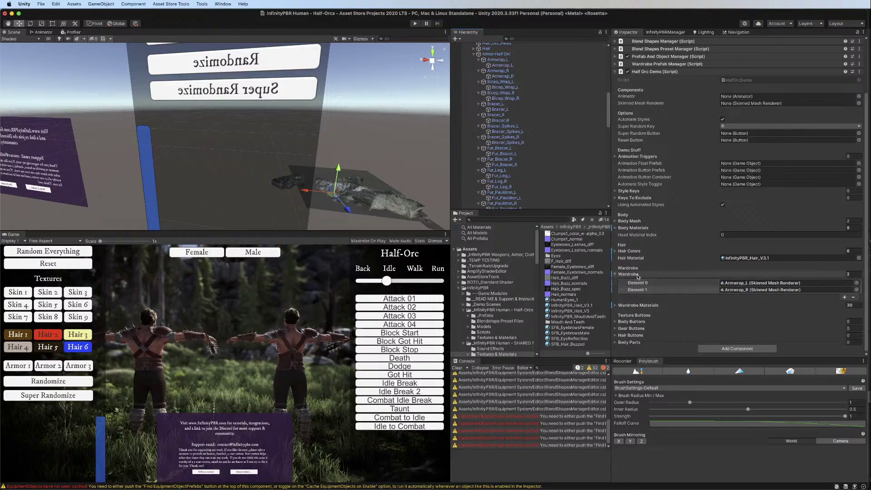
scroll(649, 290, "down", 1)
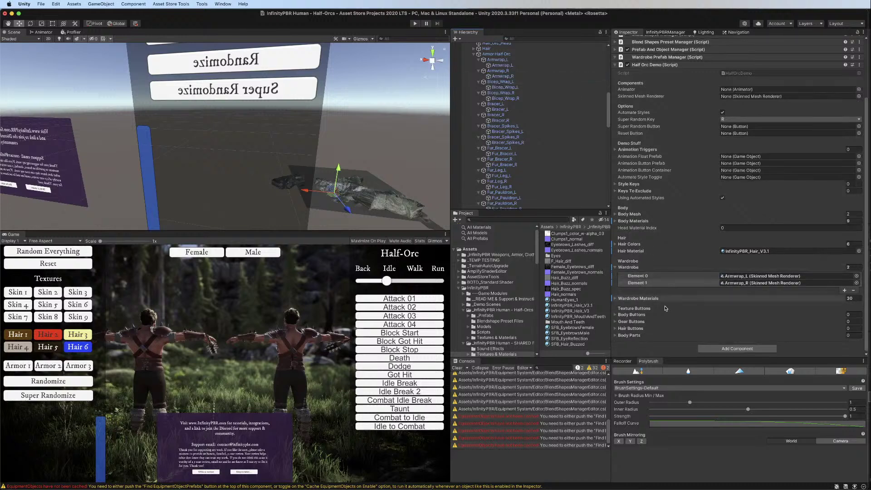
left_click(624, 57)
scroll(688, 206, "down", 5)
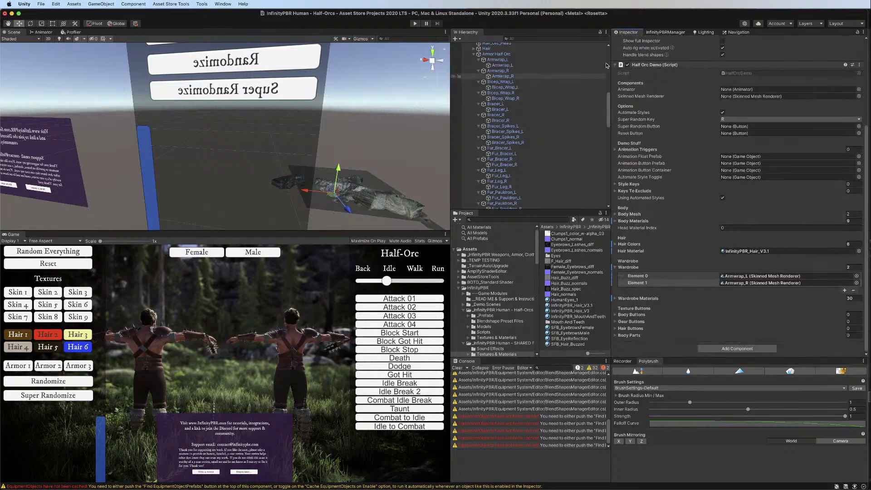
scroll(502, 90, "up", 1)
scroll(502, 90, "up", 1)
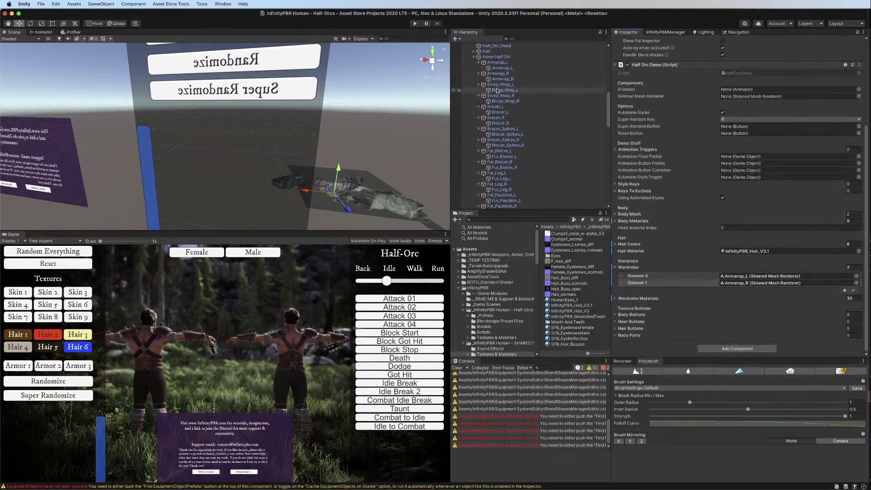
Add the left and right Bicep_Wrap, Bracer and Bracer_Spikes renderers to the male's Wardrobe list
left_click_drag(502, 90, 625, 269)
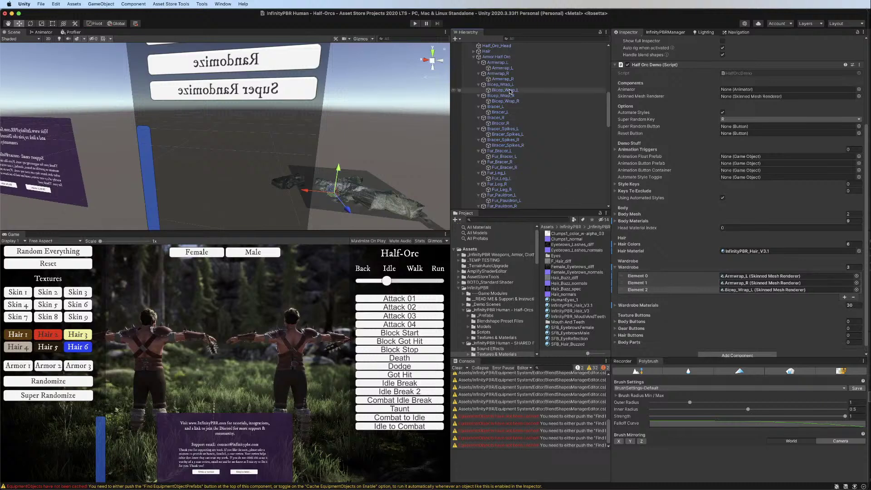
left_click_drag(504, 101, 630, 268)
left_click_drag(500, 122, 635, 269)
left_click_drag(588, 236, 634, 268)
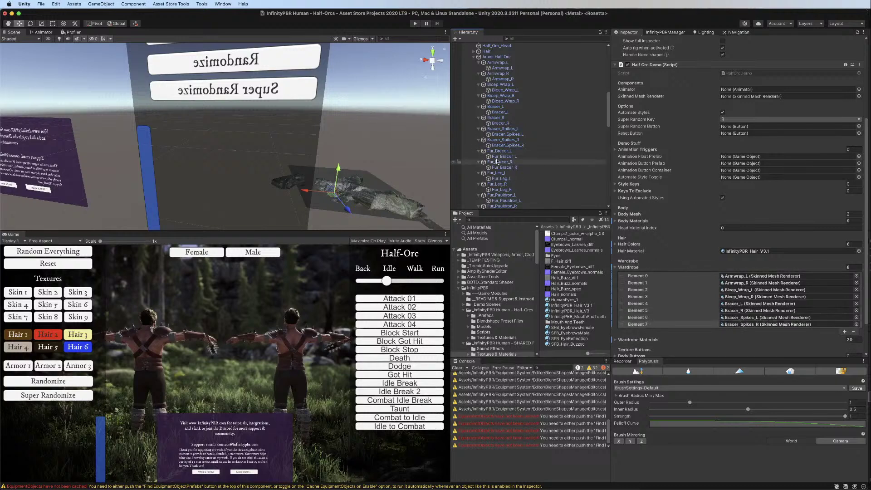
Add the left and right Fur_Bracer and Fur_Leg renderers to the male's Wardrobe list
left_click_drag(503, 157, 633, 267)
left_click_drag(503, 180, 633, 267)
left_click_drag(497, 191, 629, 269)
scroll(629, 269, "down", 3)
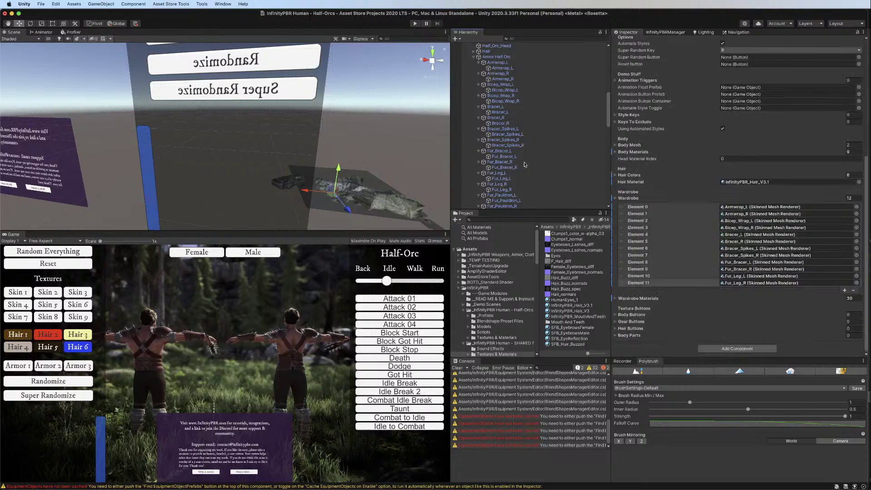
Add the left and right Fur_Pauldron, Fur_Skirt, HalfOrcPants, left and right Jewelry_Ear, and Jewelry_Mouth renderers to the male's Wardrobe list
scroll(503, 134, "down", 3)
left_click_drag(503, 134, 644, 198)
left_click_drag(515, 145, 644, 198)
left_click_drag(497, 154, 644, 198)
left_click(500, 166)
left_click_drag(500, 166, 644, 198)
left_click_drag(504, 188, 640, 199)
scroll(640, 198, "down", 3)
scroll(520, 168, "down", 2)
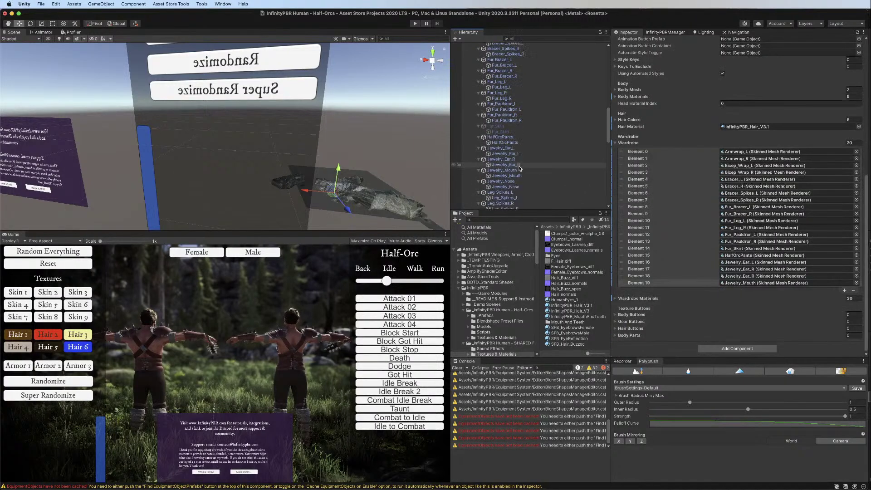
Add Jewelry_Nose, the left and right Leg_Spikes, Leg_Wrap and Pauldron renderers, and Pauldron_Spikes_L to the male's Wardrobe list
scroll(519, 168, "down", 5)
left_click_drag(502, 113, 635, 145)
left_click_drag(502, 130, 635, 143)
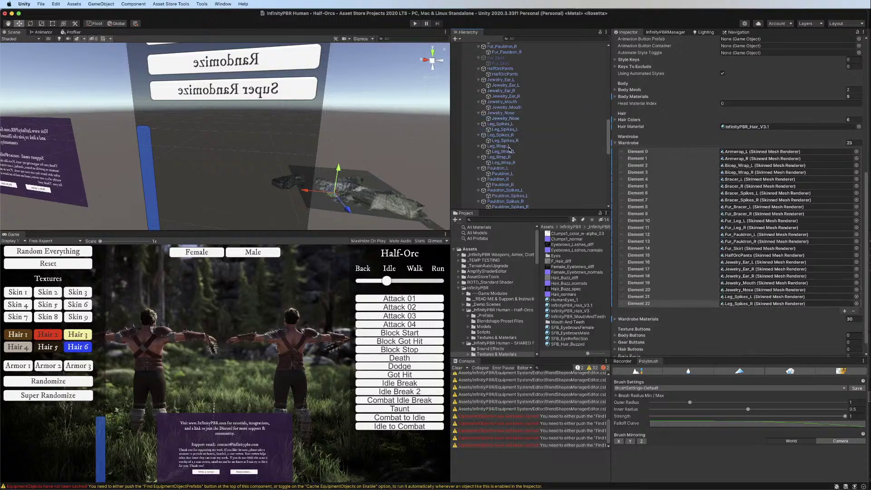
left_click_drag(502, 153, 633, 143)
left_click_drag(511, 168, 634, 144)
left_click_drag(510, 196, 632, 144)
scroll(632, 144, "down", 3)
scroll(558, 181, "down", 6)
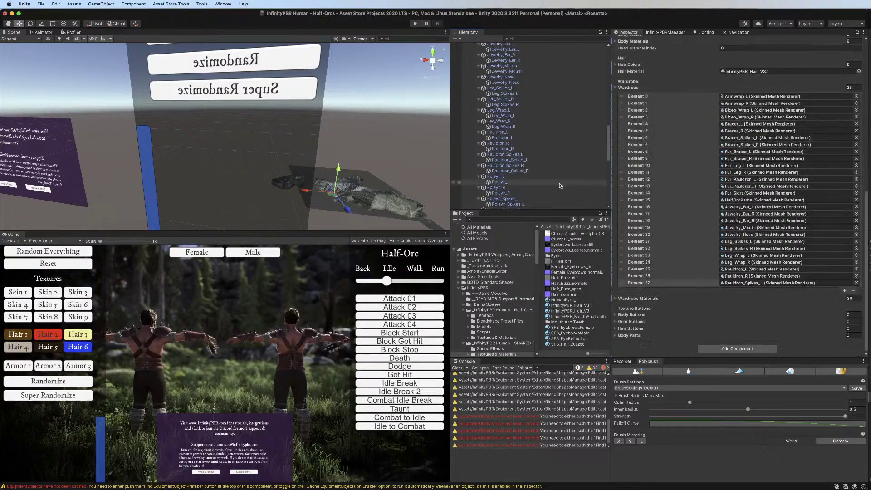
scroll(558, 182, "down", 3)
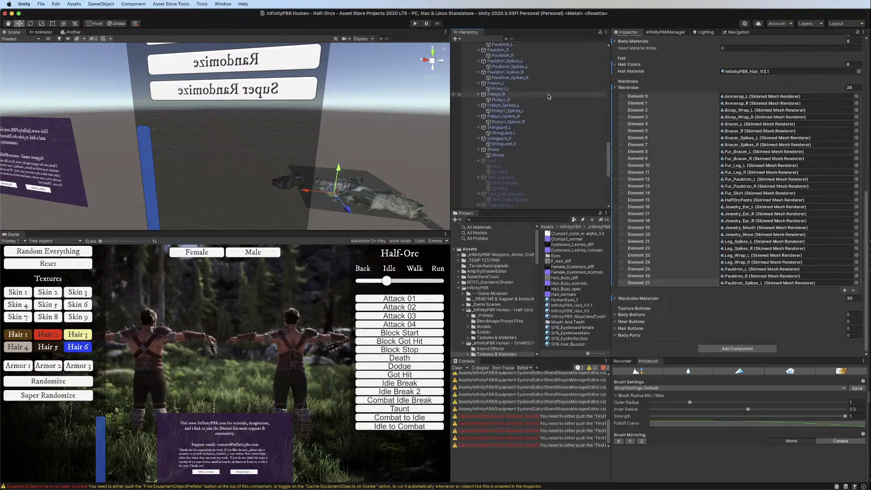
Add Pauldron_Spikes_R, the left and right Poleyn, Poleyn_Spikes and Shinguard renderers, and Shoes to the male's Wardrobe list
left_click_drag(516, 78, 629, 87)
left_click(496, 89)
left_click_drag(496, 89, 637, 88)
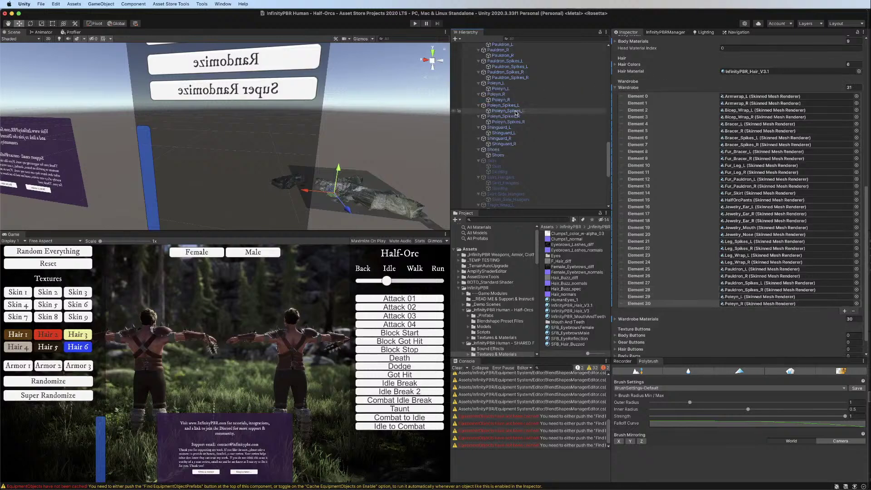
left_click_drag(516, 111, 633, 88)
left_click_drag(504, 144, 635, 88)
left_click_drag(566, 127, 632, 88)
Add the Skirt, Skirt_Hangers, skirt side hangers, and left and right thigh wrap renderers to the male's Wardrobe list
scroll(510, 118, "down", 6)
scroll(511, 119, "down", 3)
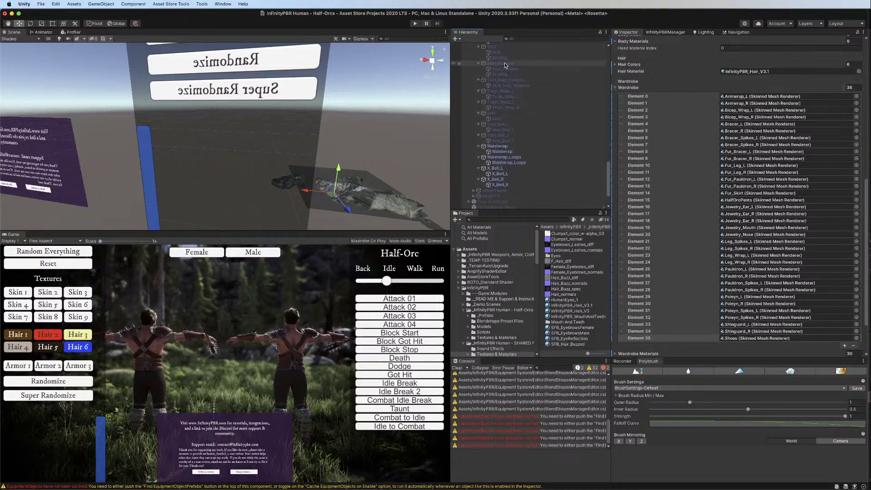
left_click_drag(499, 53, 631, 87)
left_click_drag(505, 80, 634, 90)
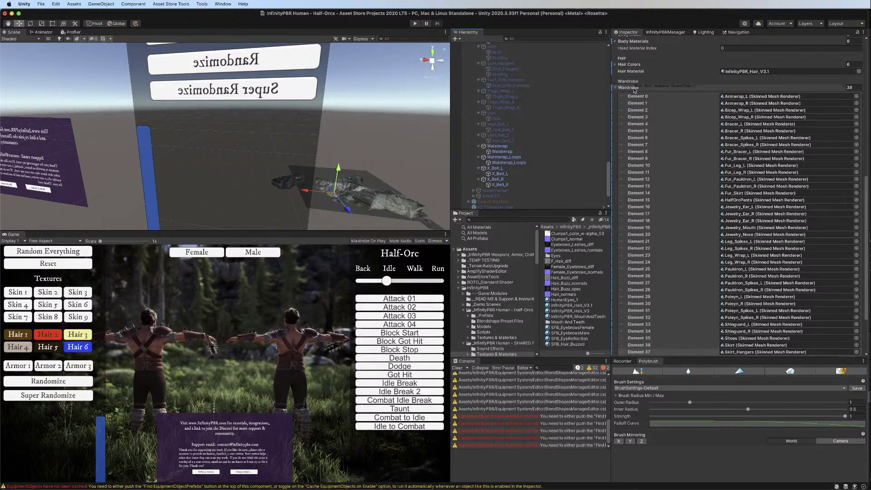
left_click_drag(517, 96, 633, 88)
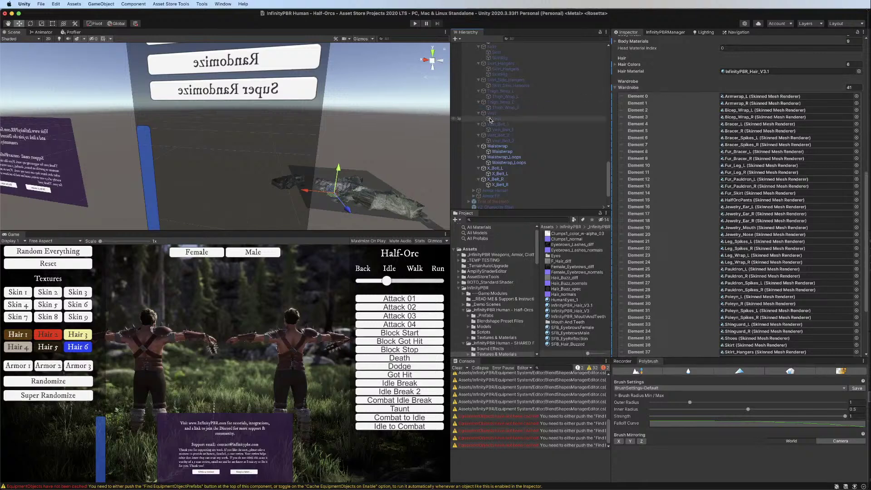
Add the vest, both vest belts, Waistwrap, Waistwrap_Loops, X_Belt_L and X_Belt_R renderers to the male's Wardrobe list
left_click_drag(490, 120, 634, 87)
left_click_drag(502, 130, 633, 87)
left_click_drag(497, 146, 625, 87)
left_click_drag(495, 168, 624, 87)
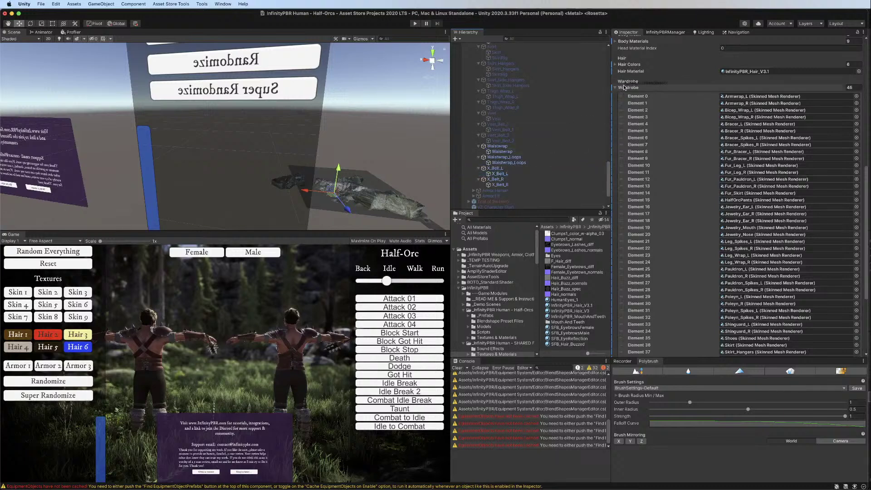
left_click_drag(505, 186, 632, 87)
Apply all overrides of Half Orc Male DEMO and Half Orc Female DEMO to their prefabs
scroll(789, 138, "up", 10)
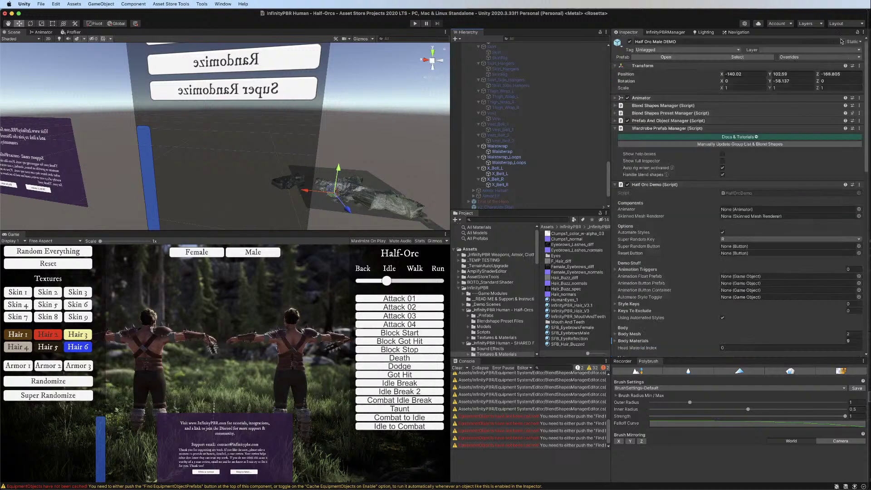
left_click(816, 58)
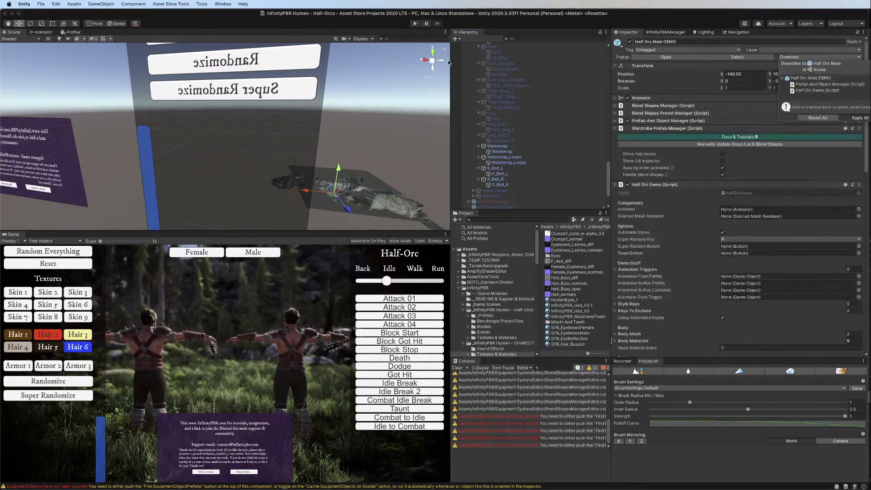
scroll(501, 93, "up", 15)
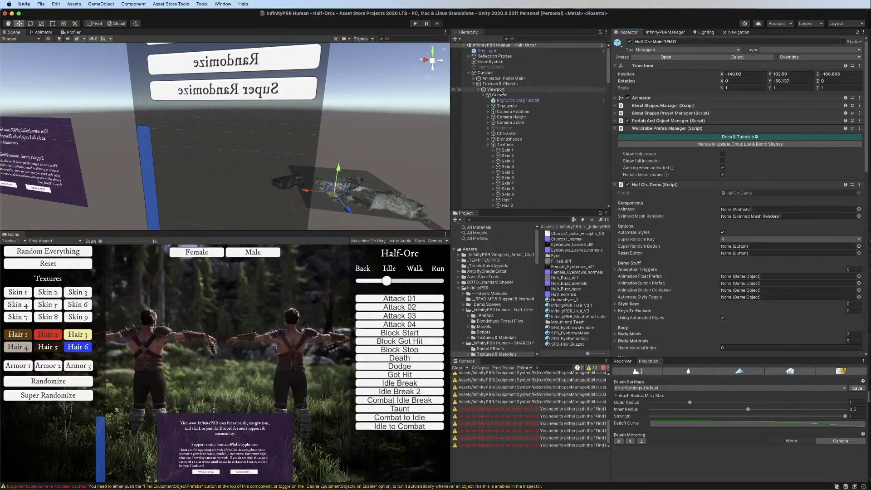
scroll(473, 90, "down", 8)
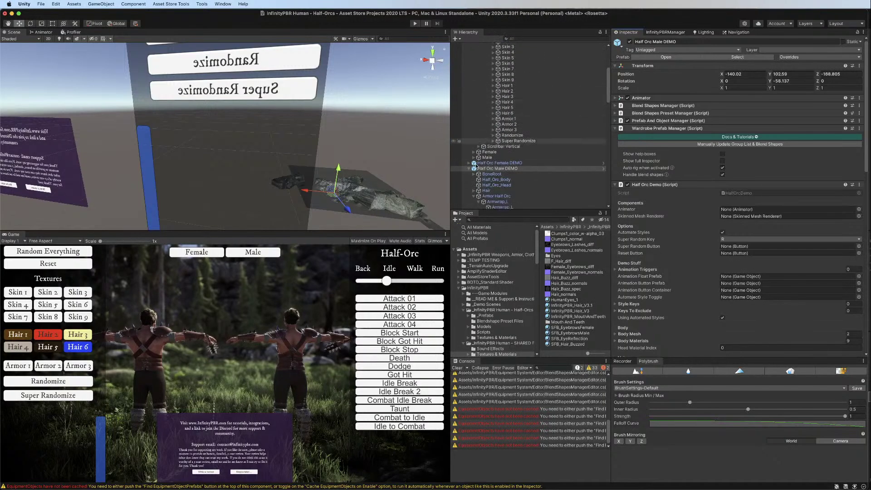
left_click(507, 163)
left_click(788, 58)
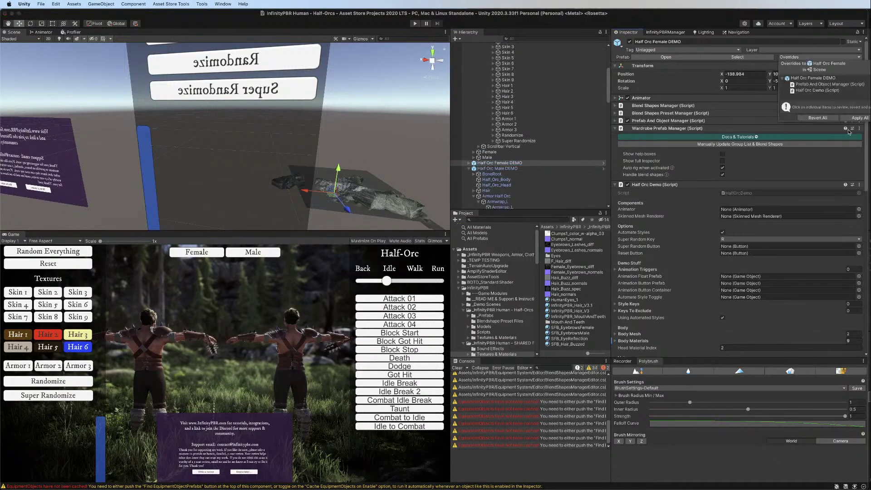
left_click(853, 118)
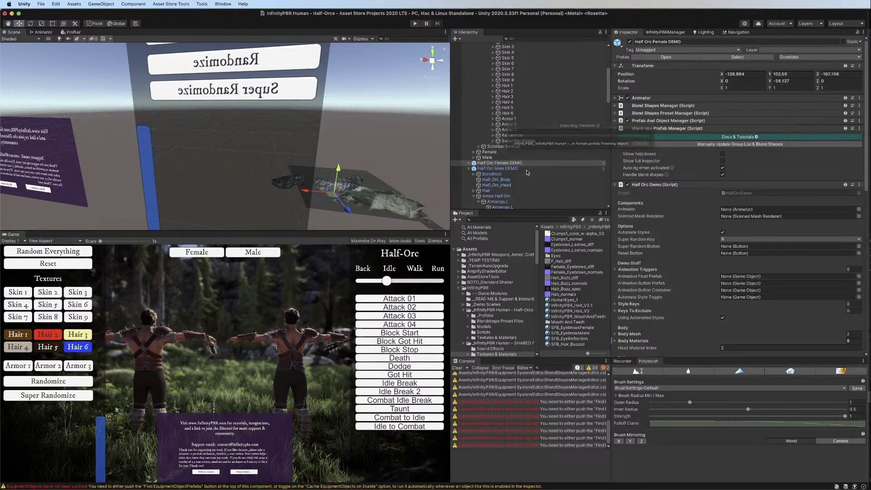
Give the Armor 1, 2 and 3 buttons two On Click events targeting Half Orc Female DEMO and Half Orc Male DEMO
left_click(469, 168)
left_click(605, 119)
left_click(609, 131, "shift")
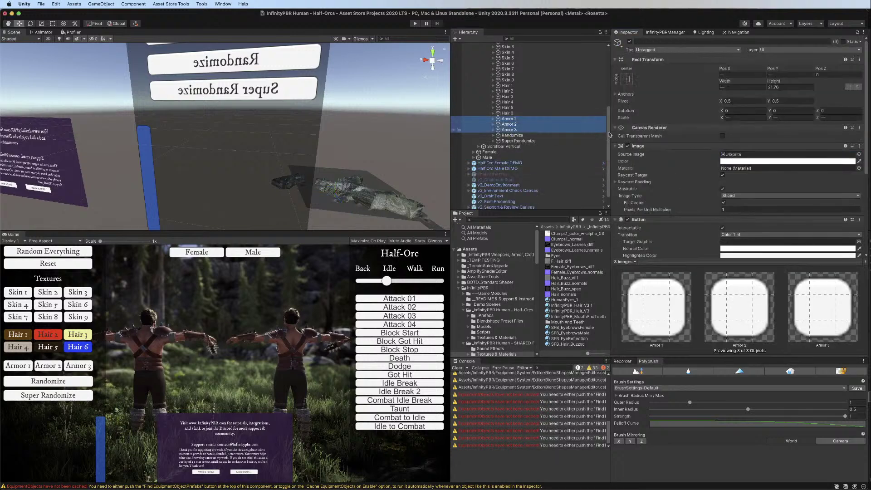
scroll(747, 146, "down", 5)
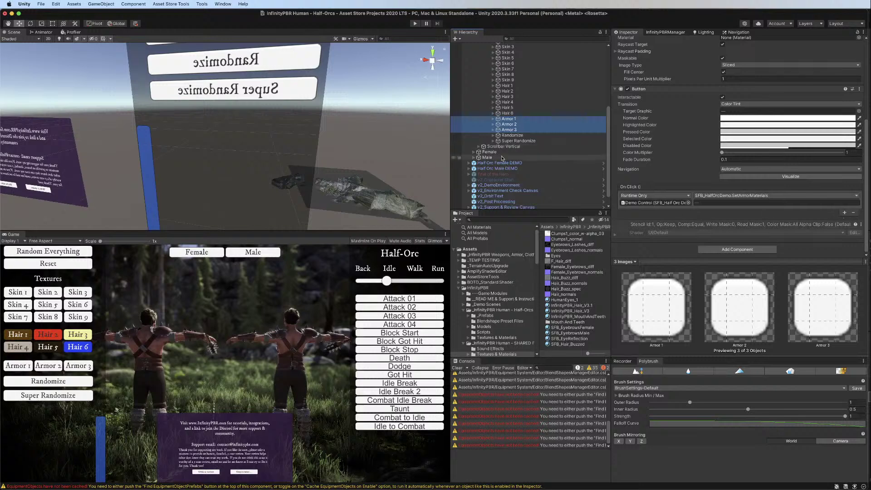
left_click(845, 212)
left_click_drag(522, 169, 637, 210)
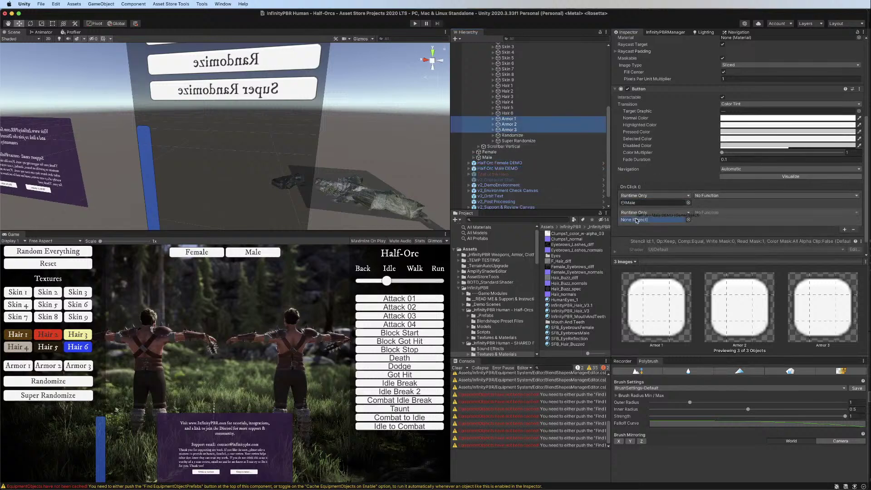
left_click(706, 197)
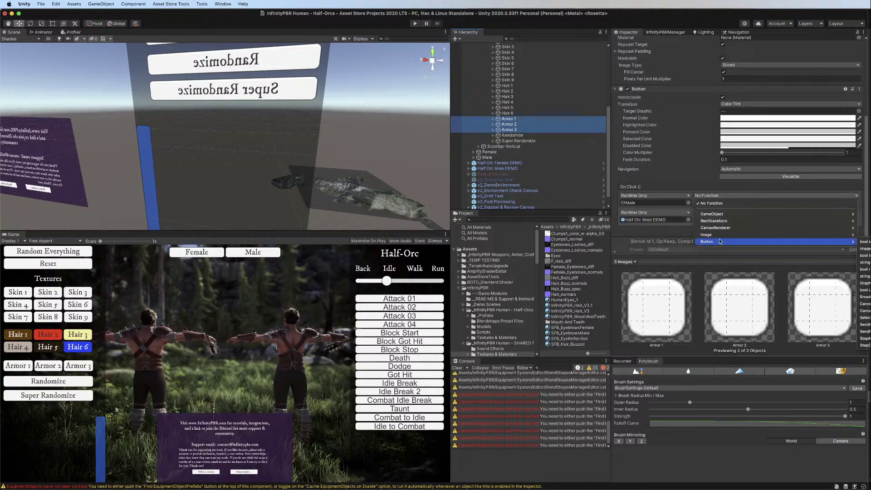
left_click(698, 202)
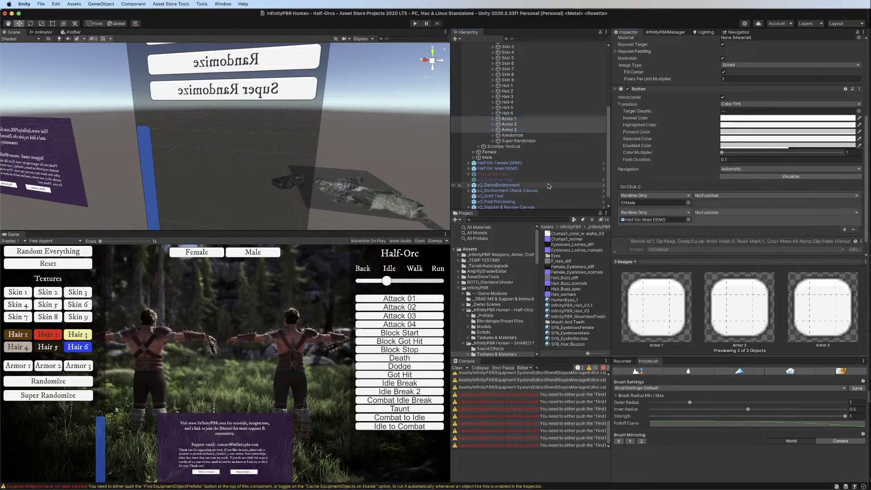
left_click_drag(491, 163, 640, 199)
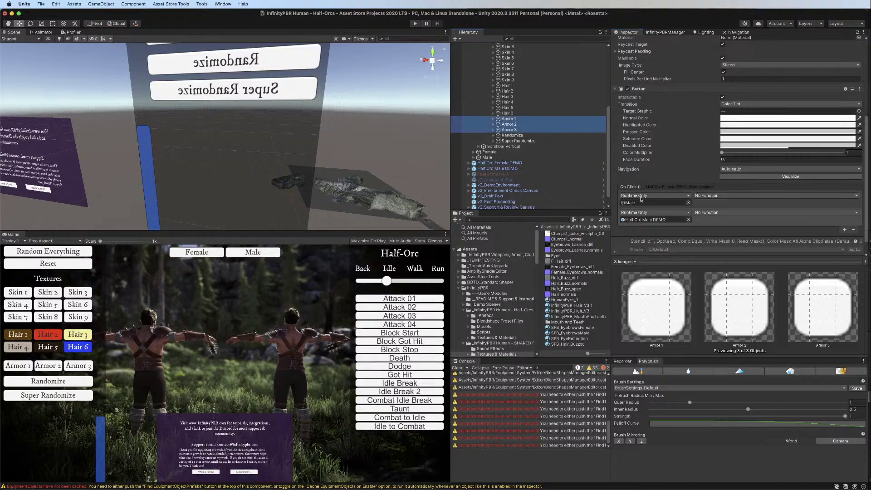
Set both On Click events of the three armor buttons to call HalfOrcDemo.SetArmorMaterials
left_click(708, 195)
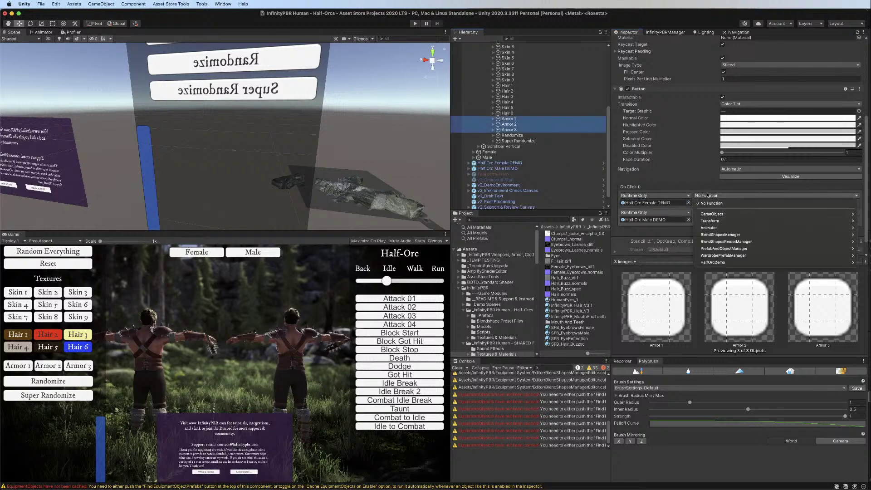
mouse_move(799, 262)
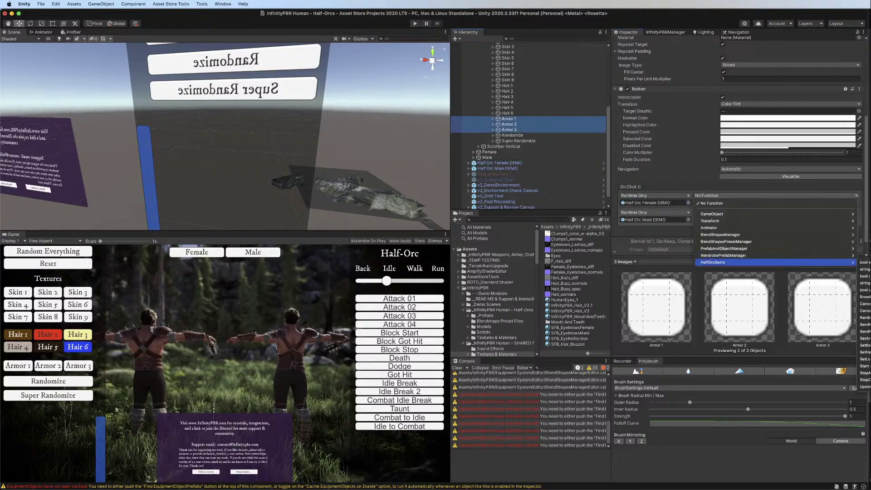
left_click(864, 338)
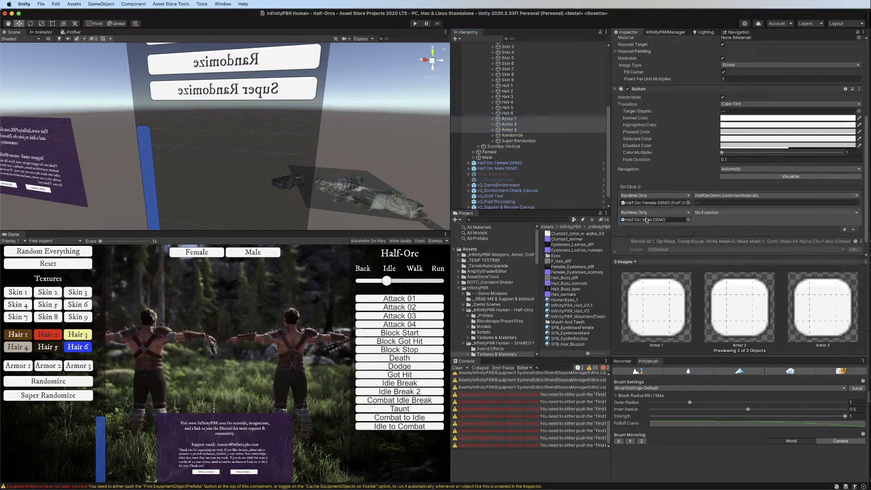
left_click(721, 213)
mouse_move(726, 279)
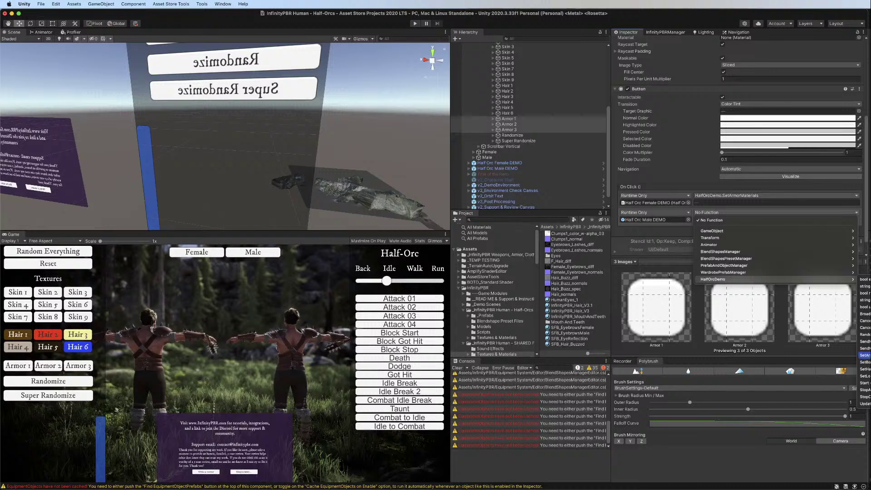
left_click(864, 355)
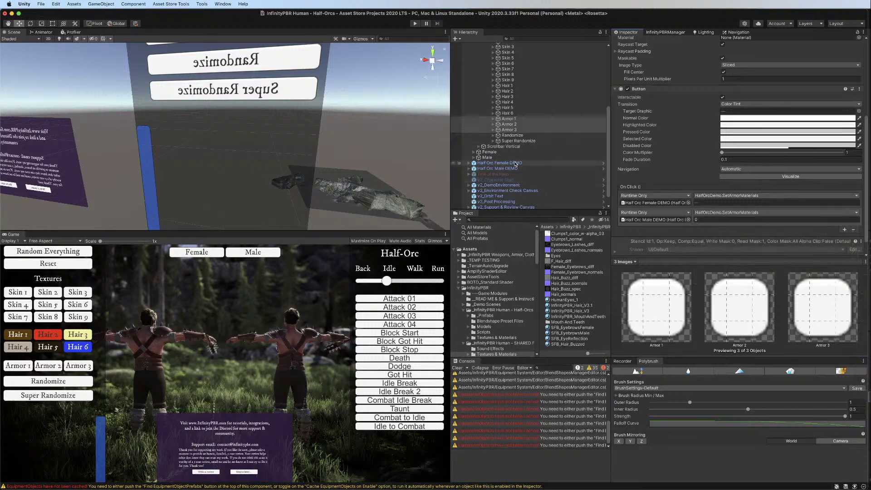
Match the male event's SetArmorMaterials argument to the button number: 1 on Armor 1, 2 on Armor 2, 3 on Armor 3
left_click(509, 119)
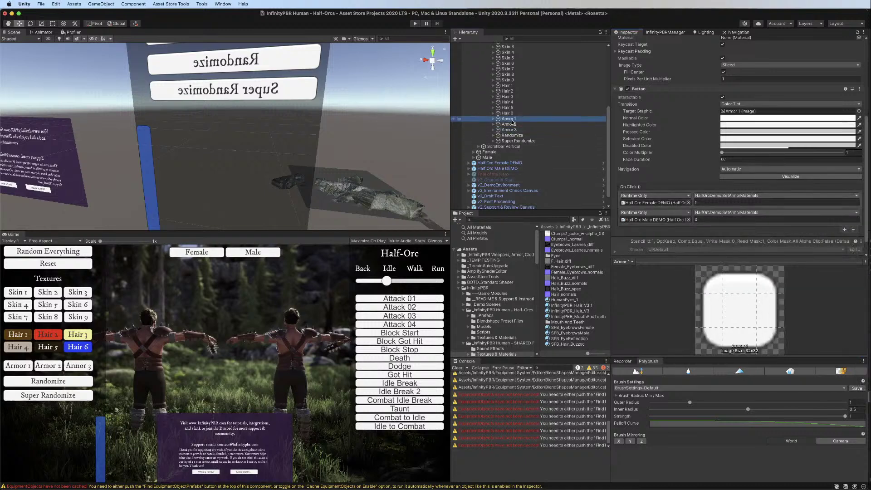
key("Down")
key("Down")
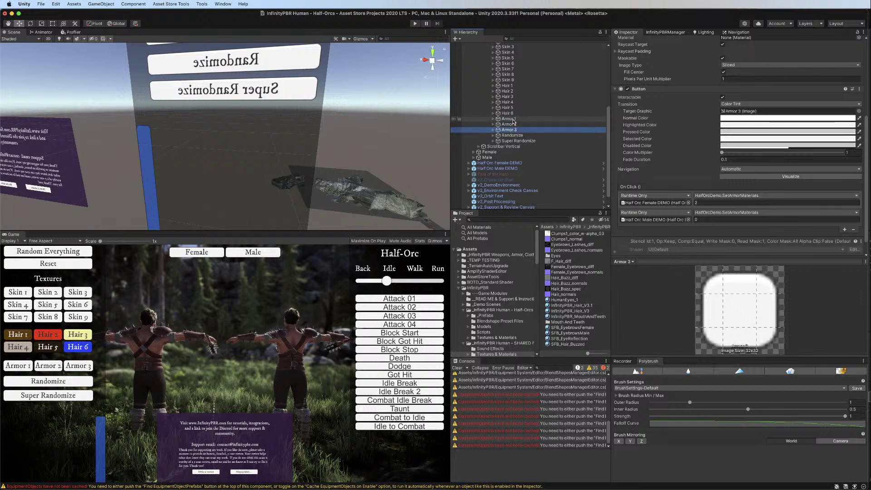
left_click(514, 120)
left_click(702, 220)
type("1")
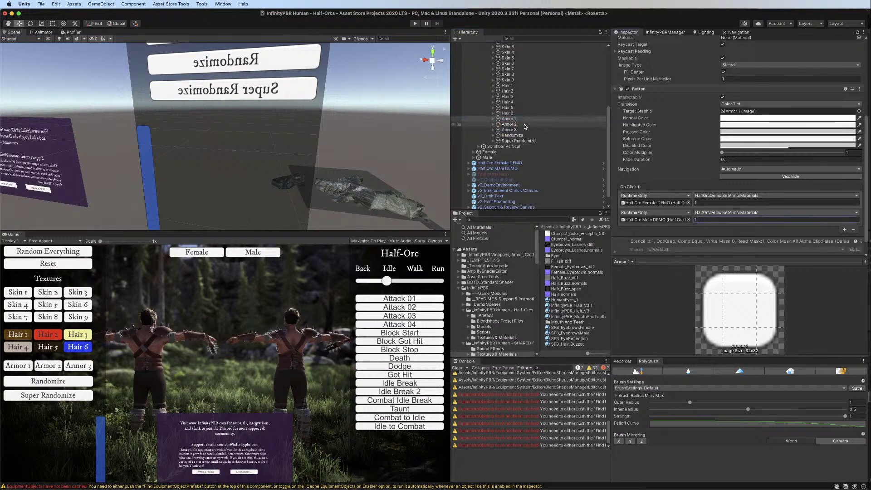
left_click(524, 125)
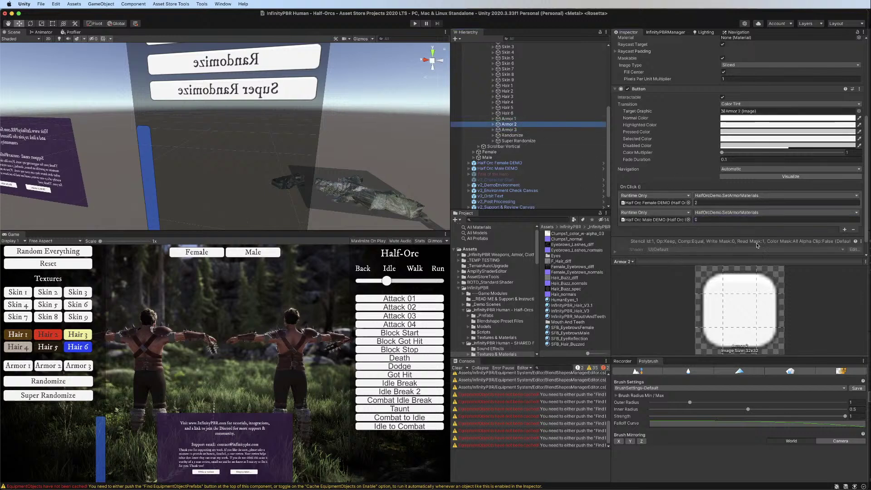
left_click(523, 130)
left_click(702, 220)
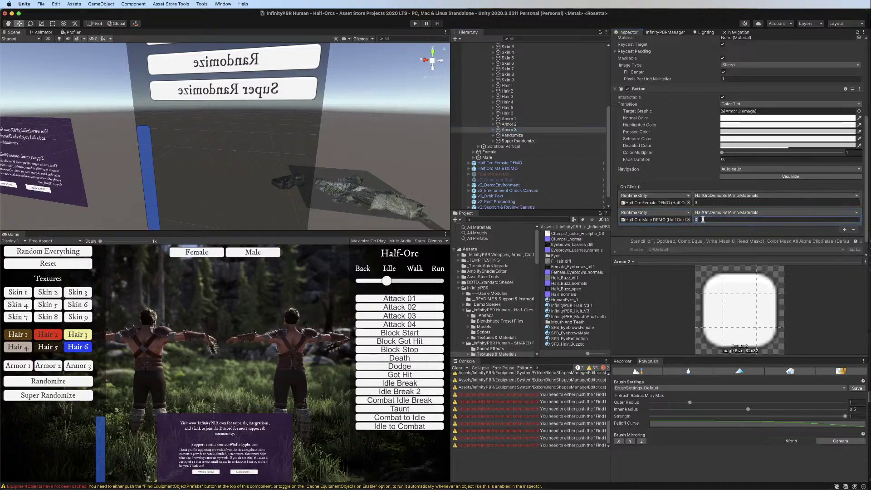
type("3")
Run the scene and test switching the characters between the Armor 1 and Armor 2 textures
left_click(413, 24)
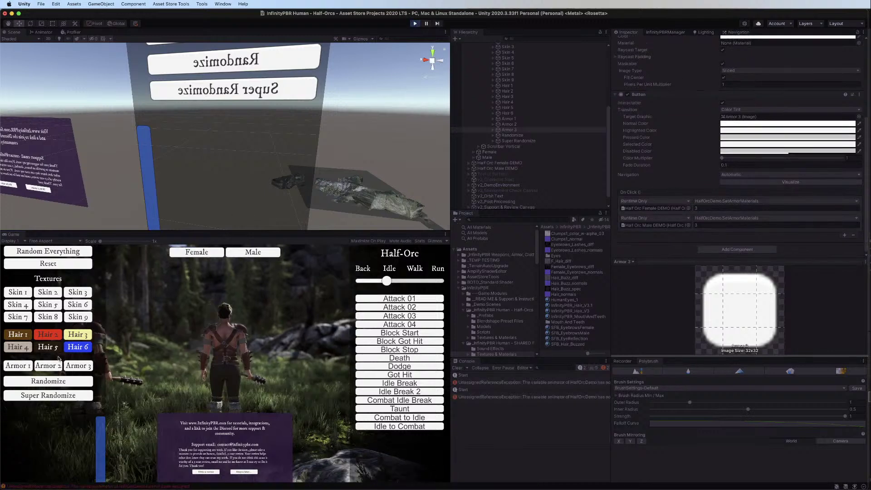
left_click(47, 367)
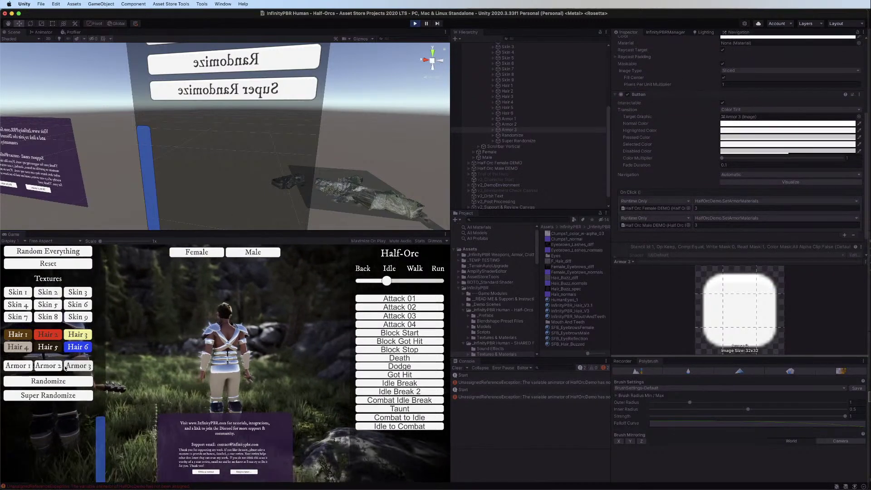
left_click(30, 367)
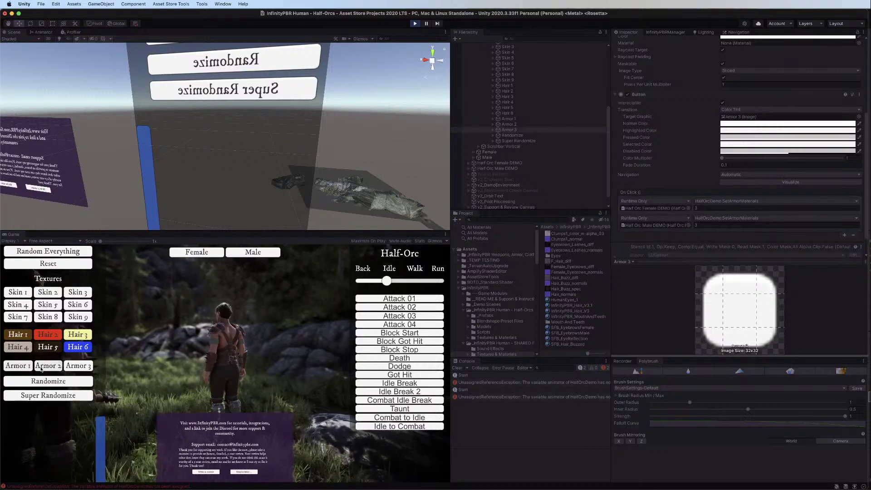
left_click(42, 369)
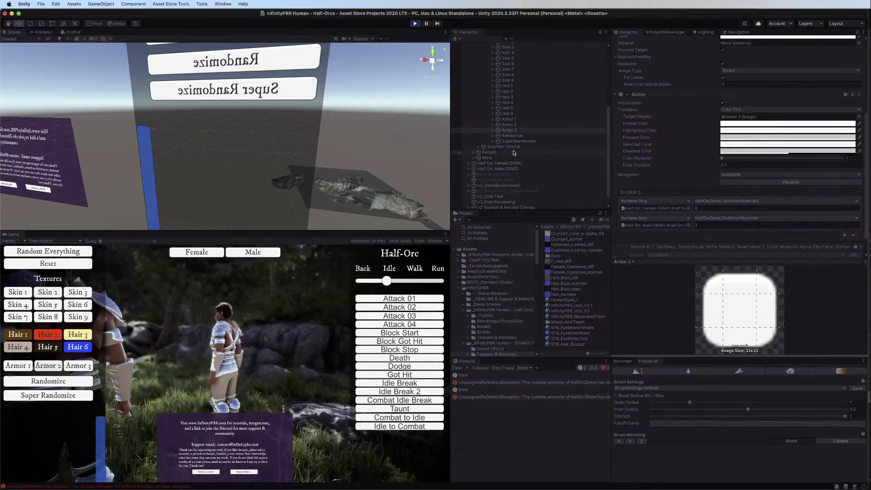
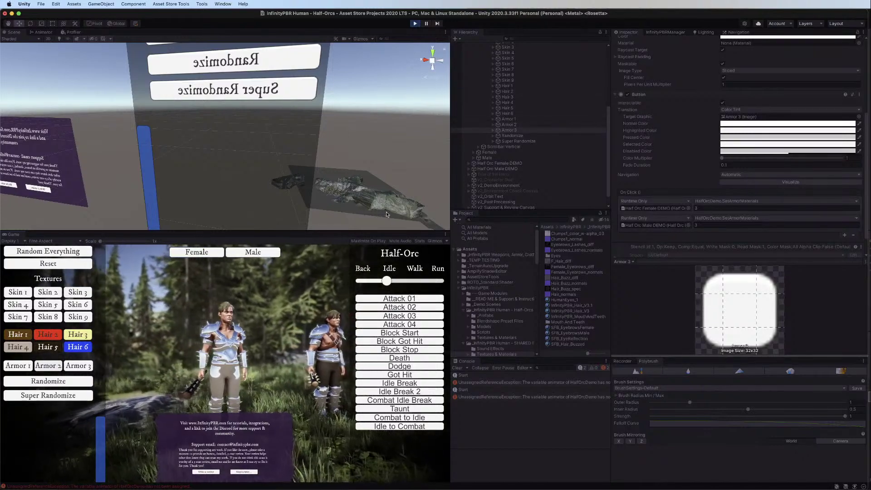
Examine the HalfOrc_Armor_Pauldron_2 material on the female's Pauldron_R, including its texture maps, and stop play mode
left_click(470, 163)
left_click(470, 162)
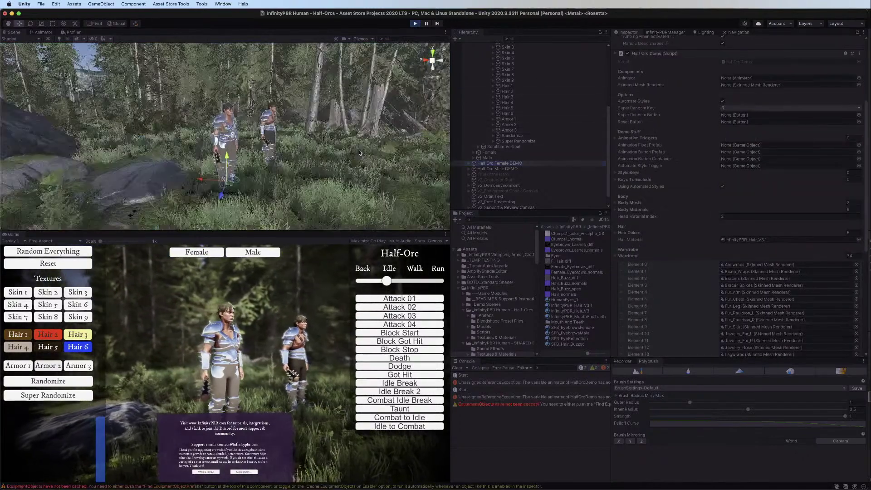
left_click(221, 119)
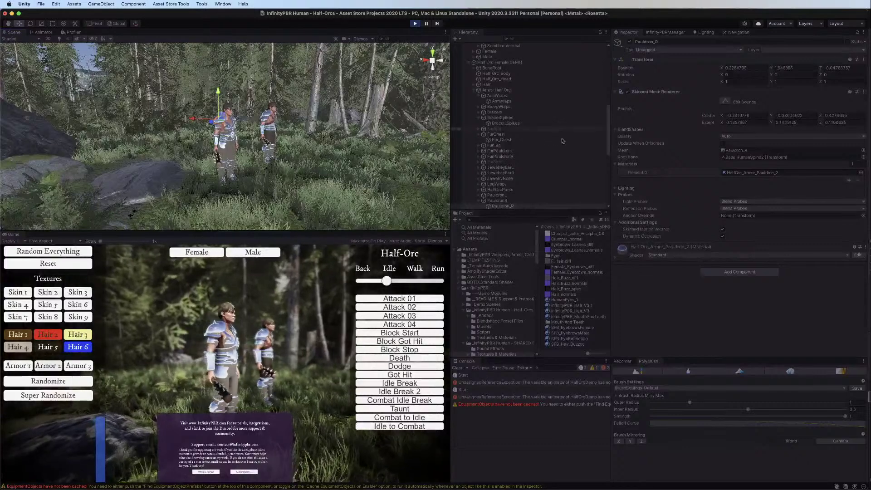
left_click(766, 173)
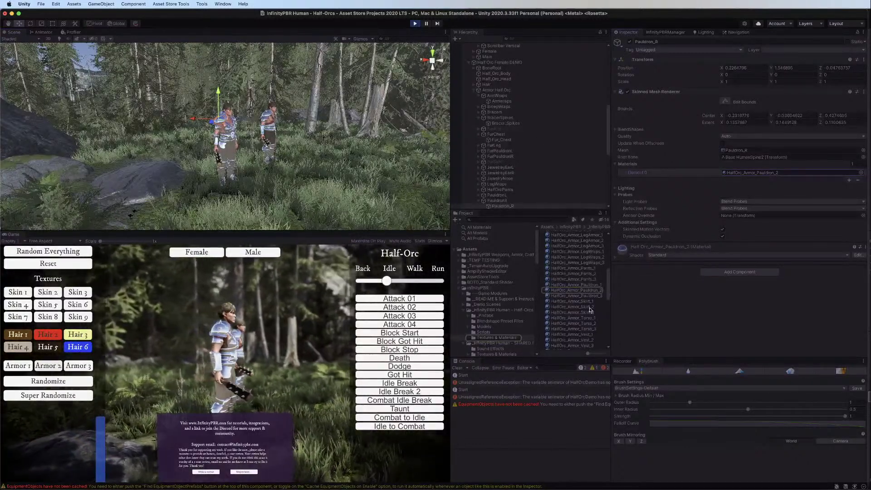
left_click(576, 291)
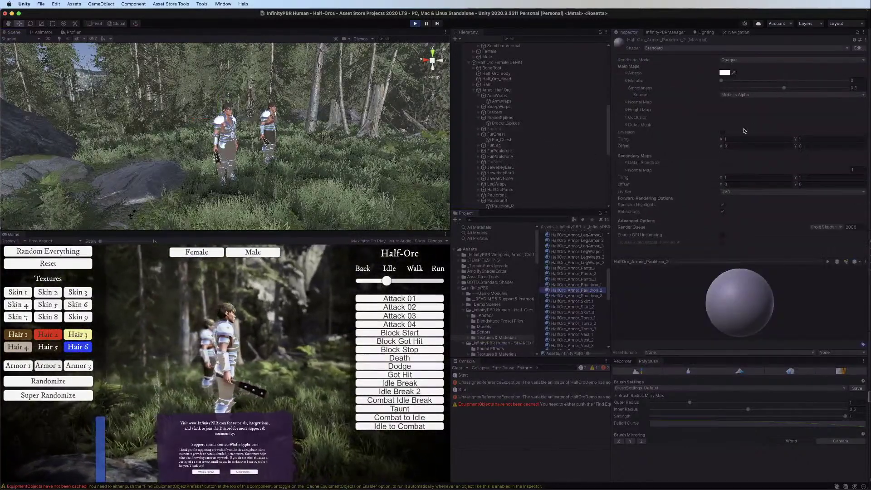
left_click(414, 23)
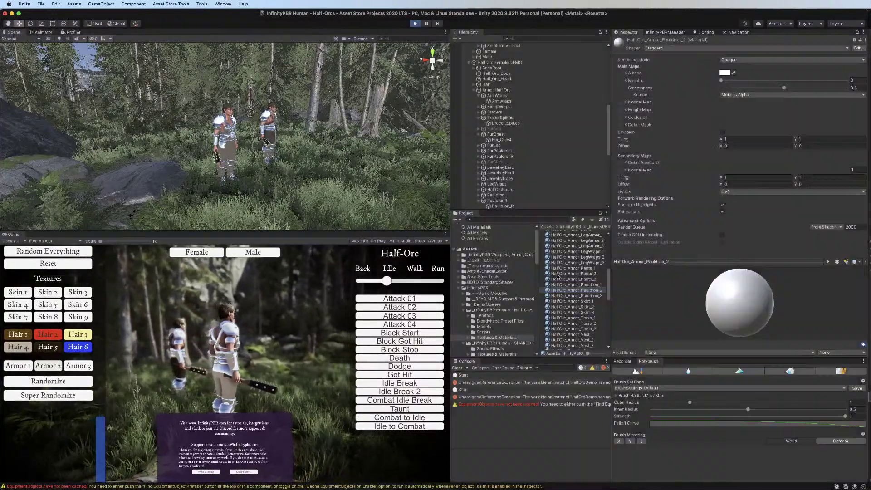
Examine the half-orc armor materials for the pants, pauldrons and skirts, comparing their texture maps
left_click(585, 284)
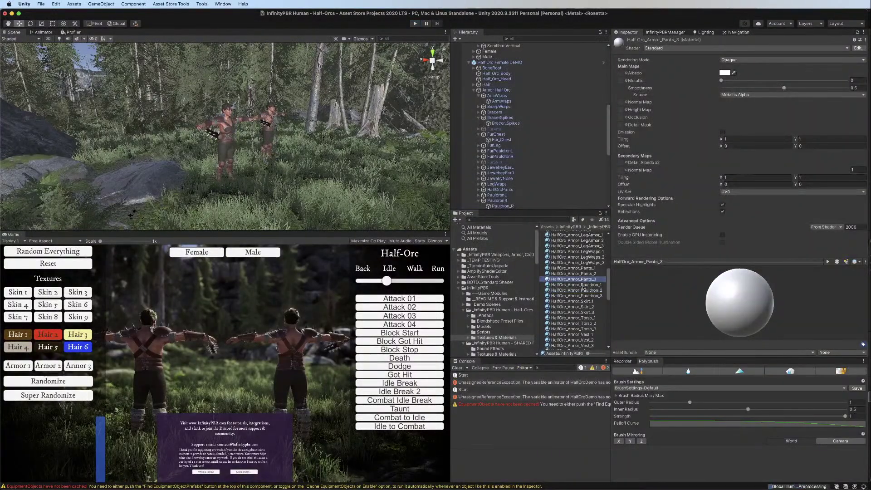
key("Down")
key("Down")
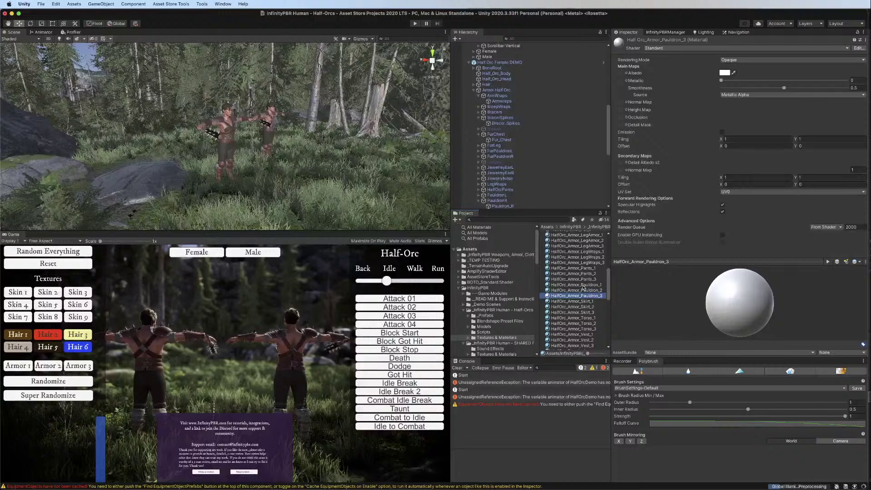
key("Down")
key("Down")
key("Down")
key("Up")
key("Up")
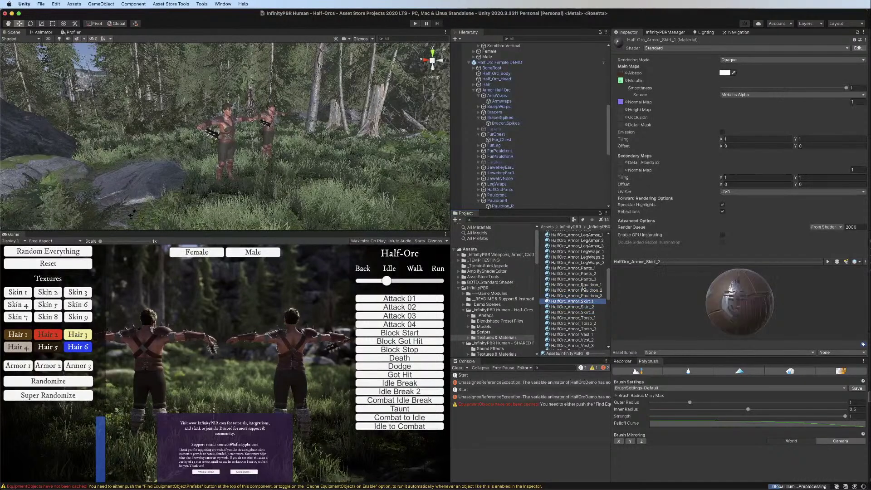
key("Down")
key("Down")
key("Up")
key("Up")
Look through the wardrobe textures in the Wardrobe 1 folder under the Half-Orcs Textures & Materials folder
scroll(517, 309, "down", 2)
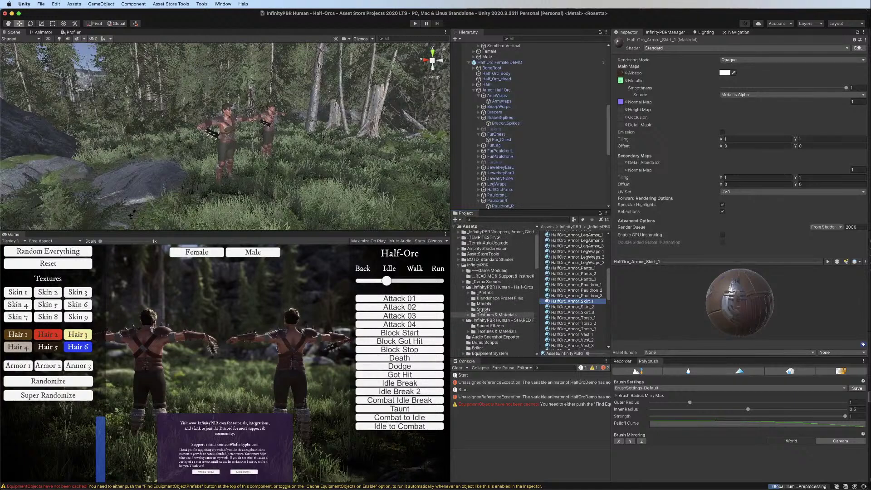
left_click(467, 316)
scroll(499, 294, "down", 5)
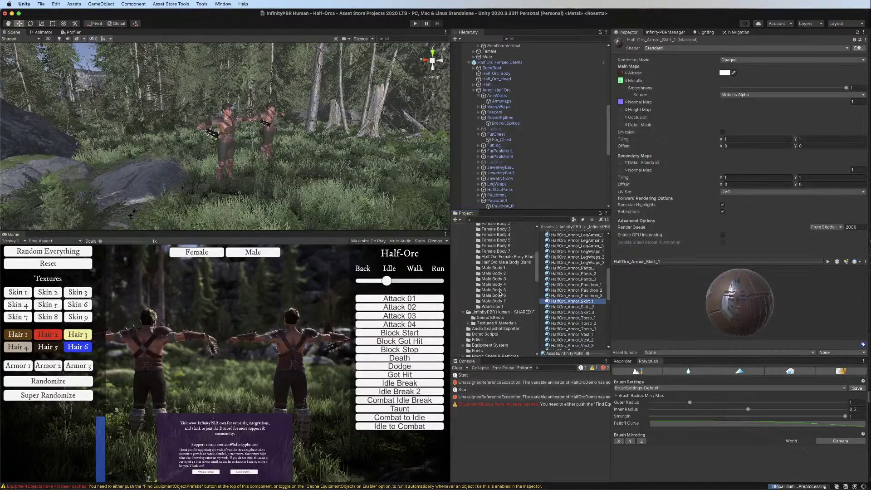
left_click(477, 307)
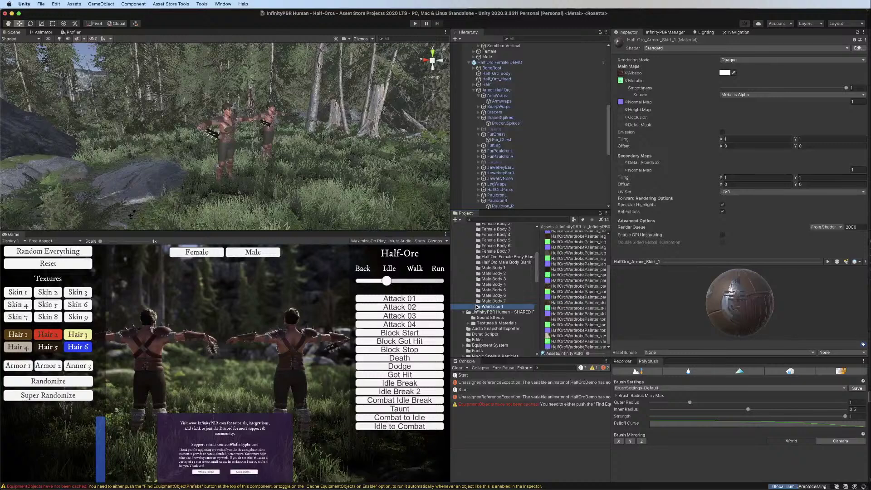
scroll(581, 286, "up", 4)
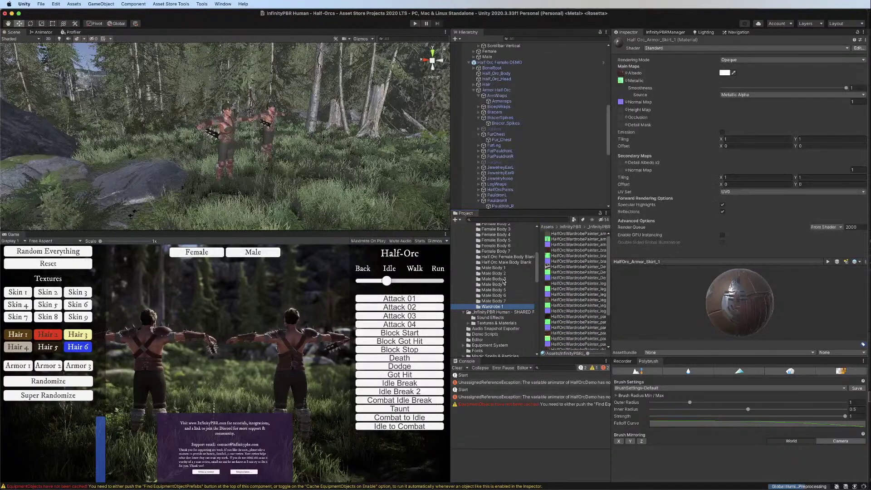
Switch to Safari and search the Unity Asset Store for "half orc"
mouse_move(383, 488)
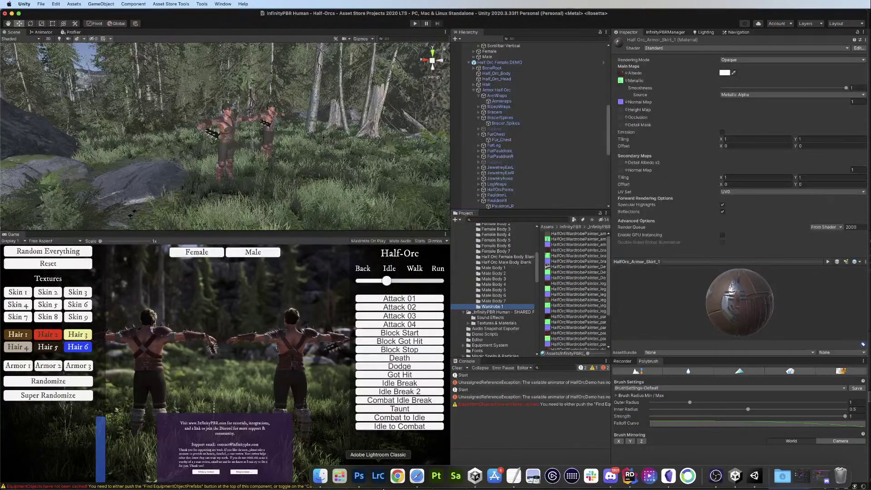
left_click(420, 479)
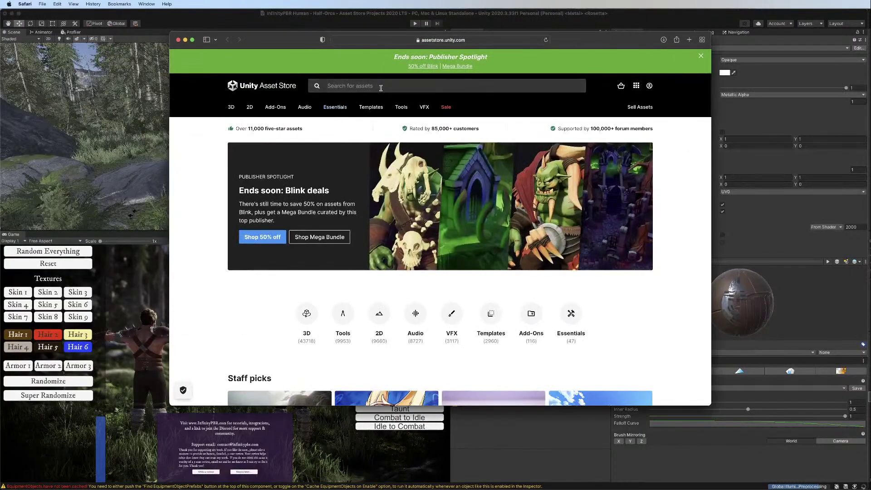
left_click(381, 89)
type("hal")
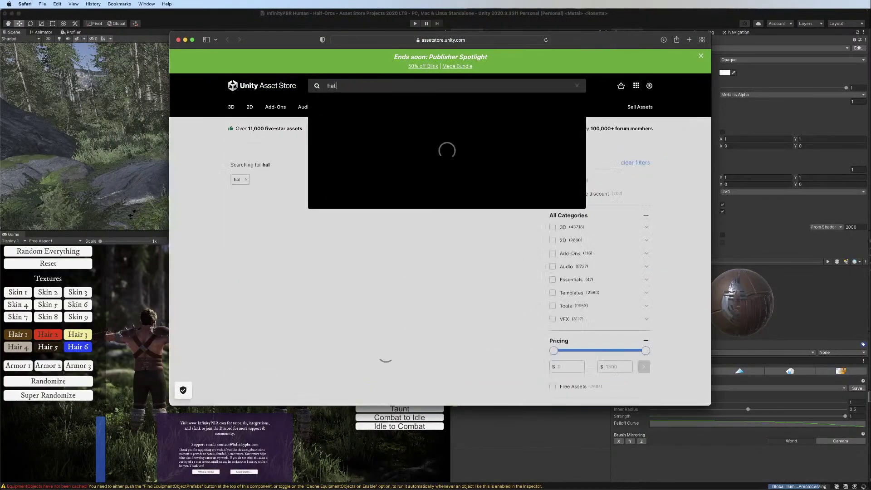
type("f orc")
key("Return")
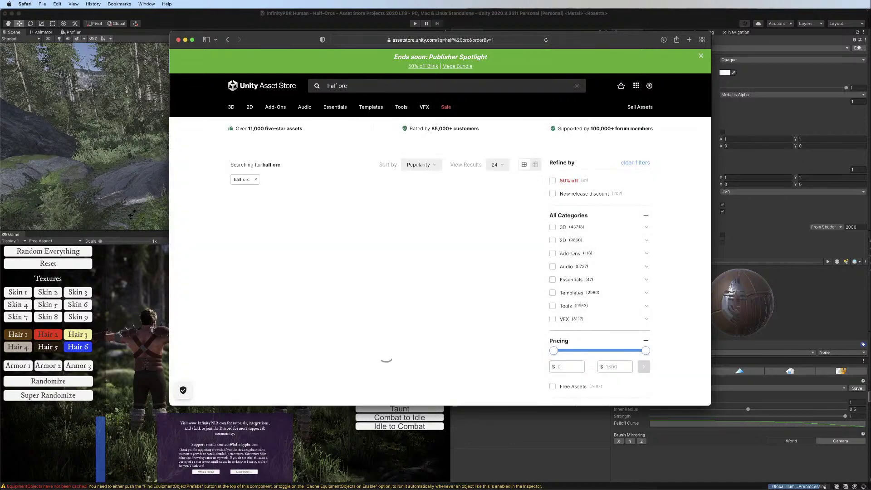
Open the Half-Orc RPG Character (Human, Elf, Male, Female) store page and review its bonus files section
left_click(421, 317)
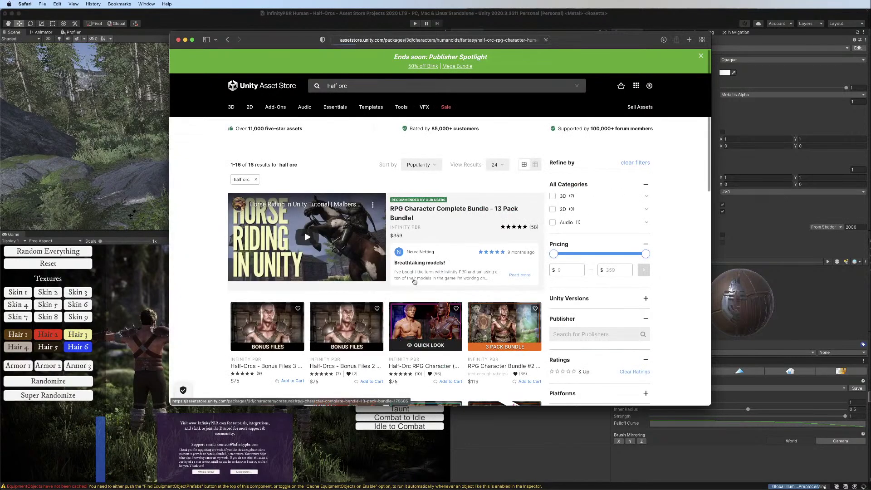
scroll(368, 261, "down", 10)
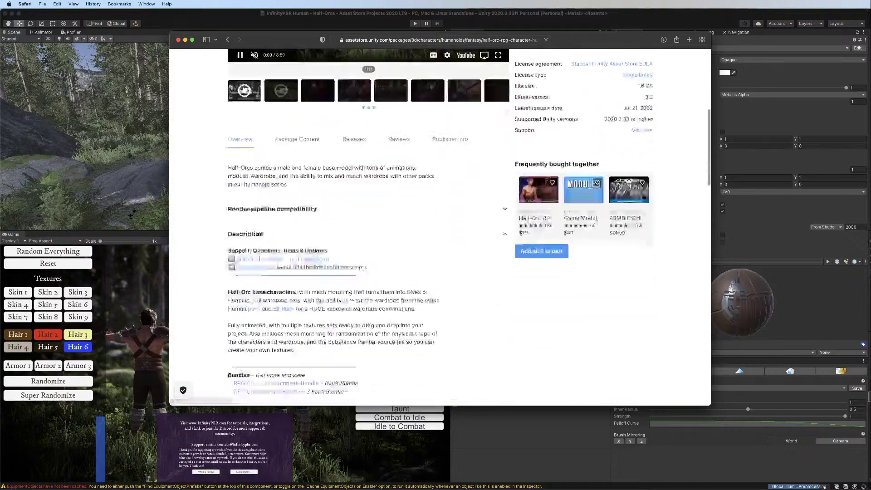
scroll(372, 261, "down", 2)
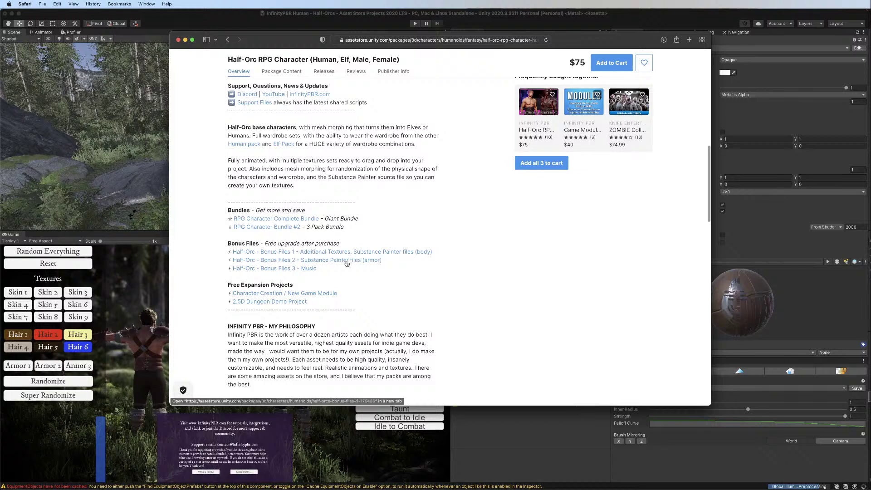
Review the Half-Orc Bonus Files 1 page in a new browser tab, and close the browser window
left_click(353, 252, "super")
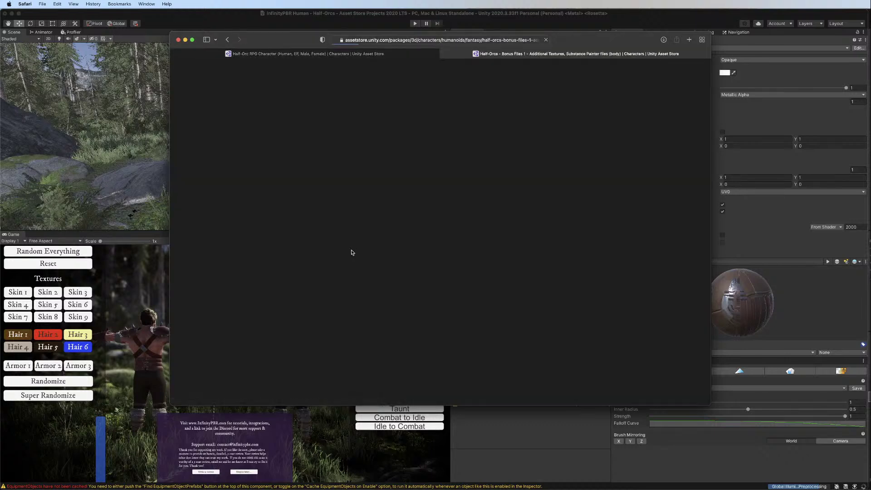
scroll(353, 252, "down", 6)
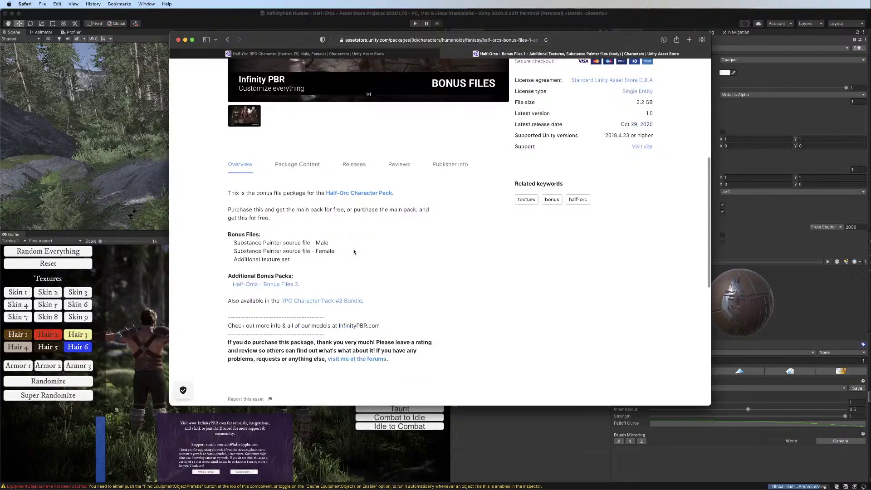
left_click(179, 39)
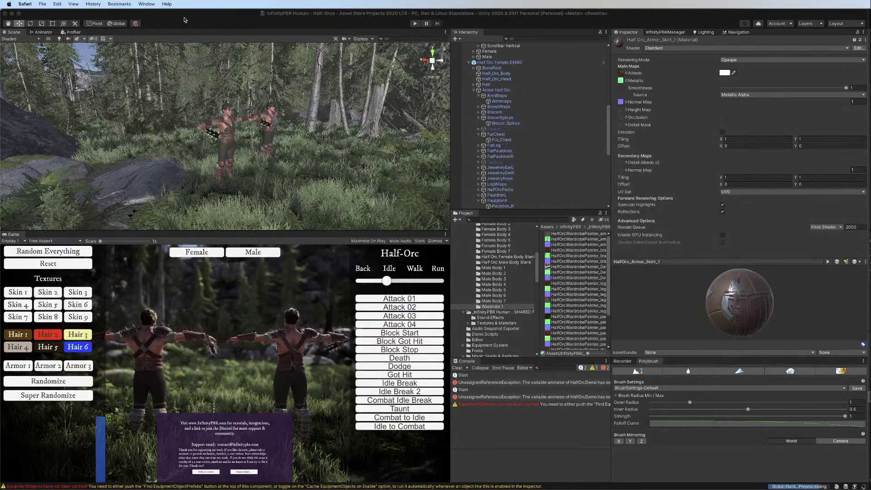
Return to Unity, open the Package Manager, and search My Assets for "bonus file" and then "half orc"
left_click(185, 19)
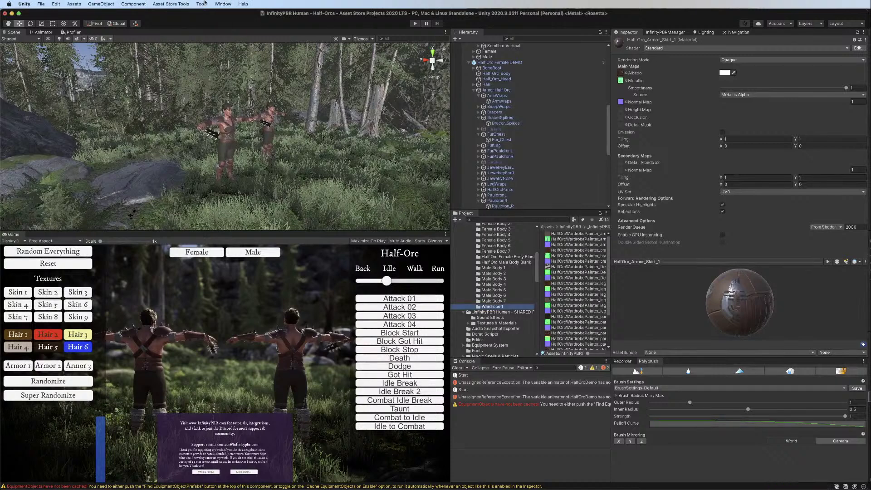
left_click(222, 4)
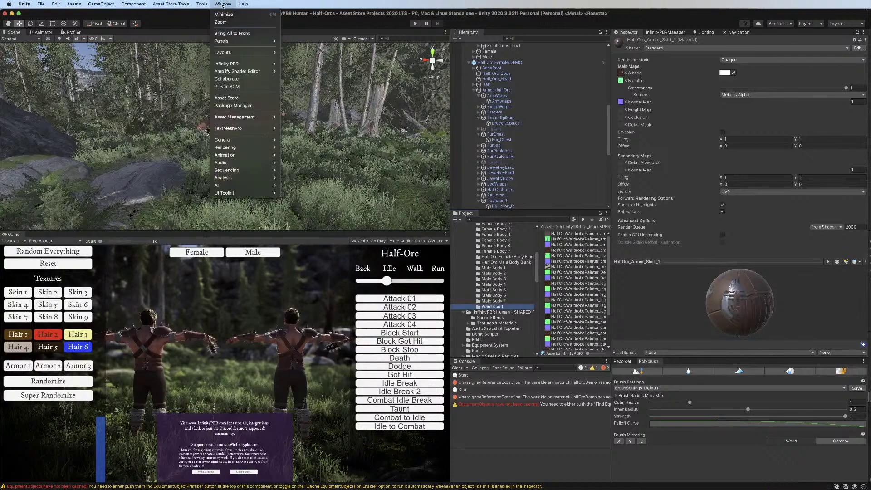
left_click(233, 106)
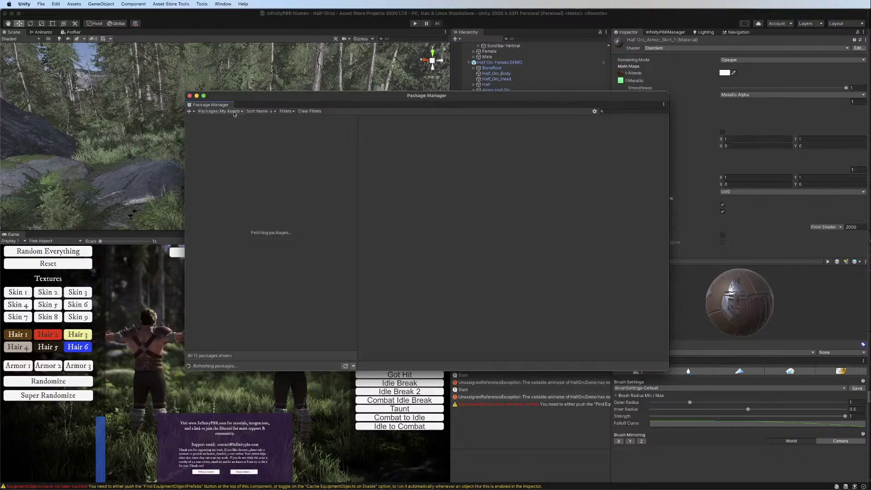
left_click(620, 110)
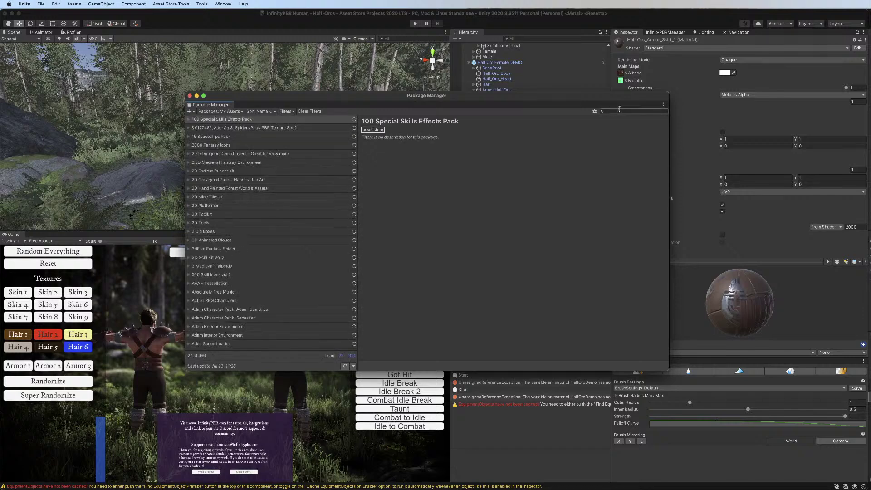
type("bonus fi")
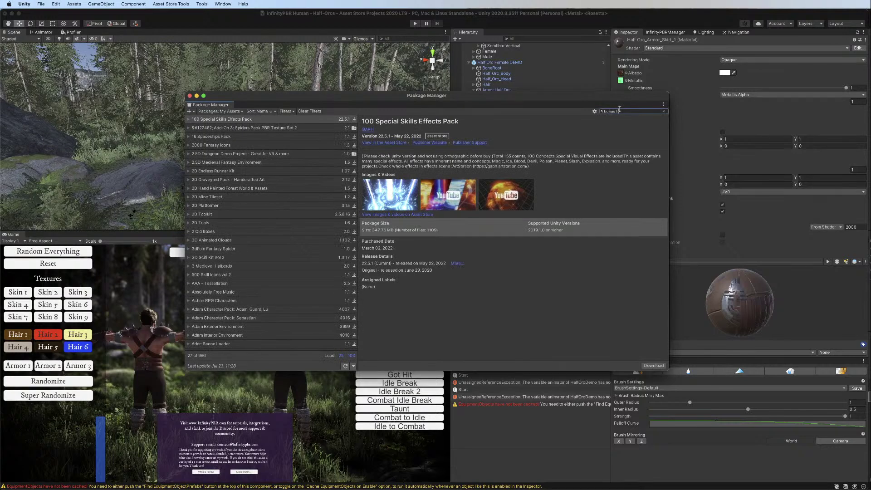
type("le")
left_click(621, 111)
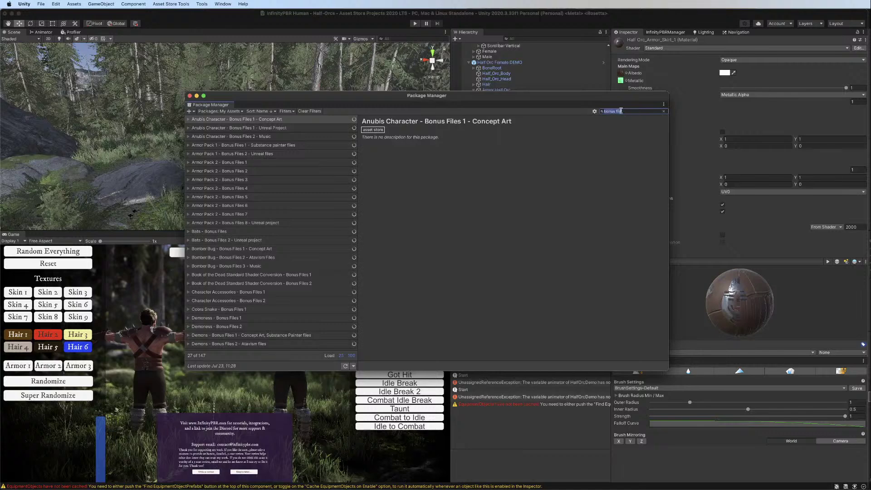
type("half orc")
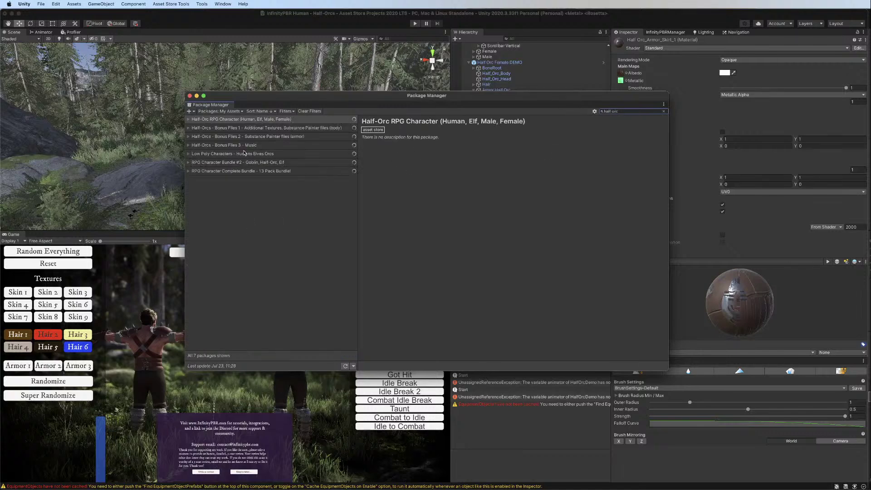
Download the Half-Orcs - Bonus Files 1 package, checking the main Half-Orc RPG Character package's details meanwhile
left_click(252, 128)
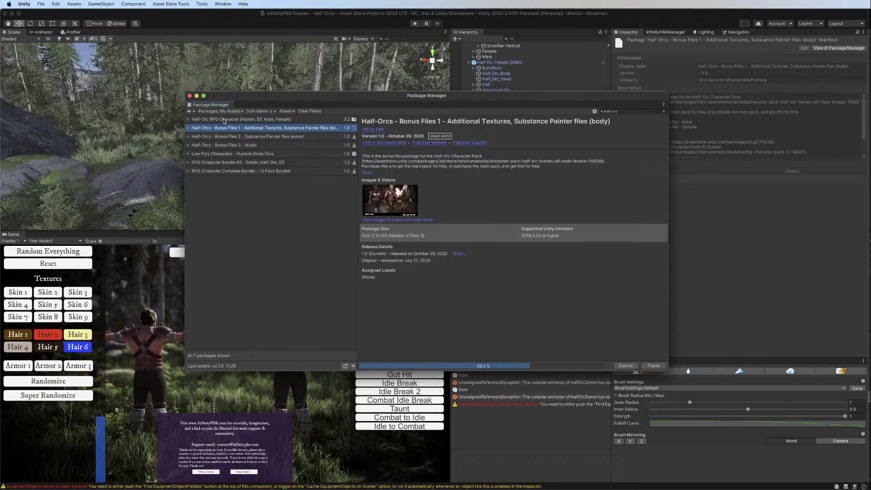
left_click(284, 121)
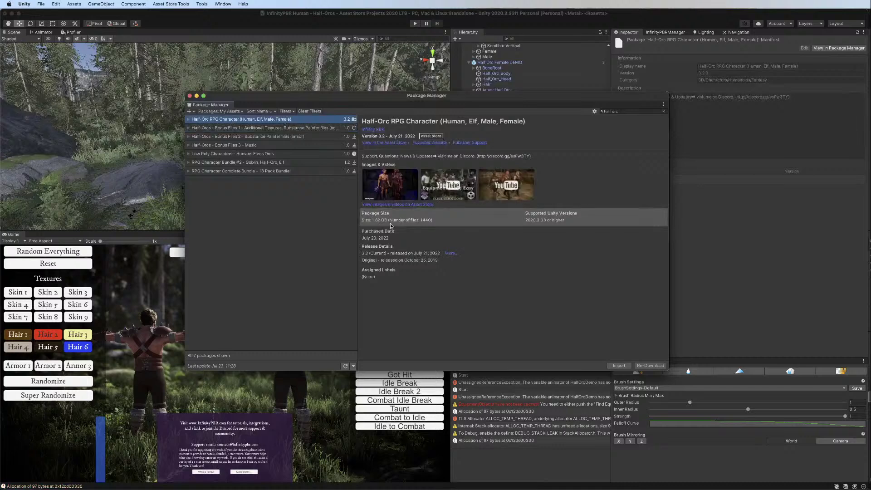
left_click(229, 129)
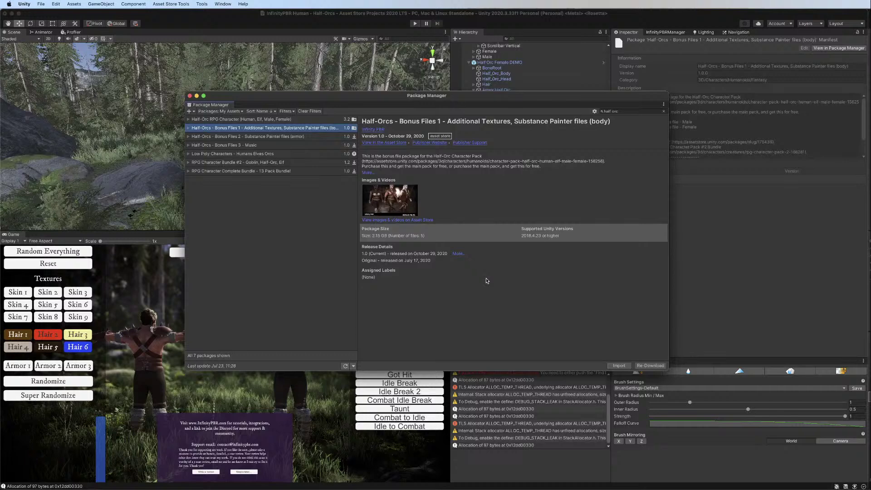
Import only the ExtractMe unitypackage from Half-Orcs - Bonus Files 1, and close the Package Manager
left_click(619, 366)
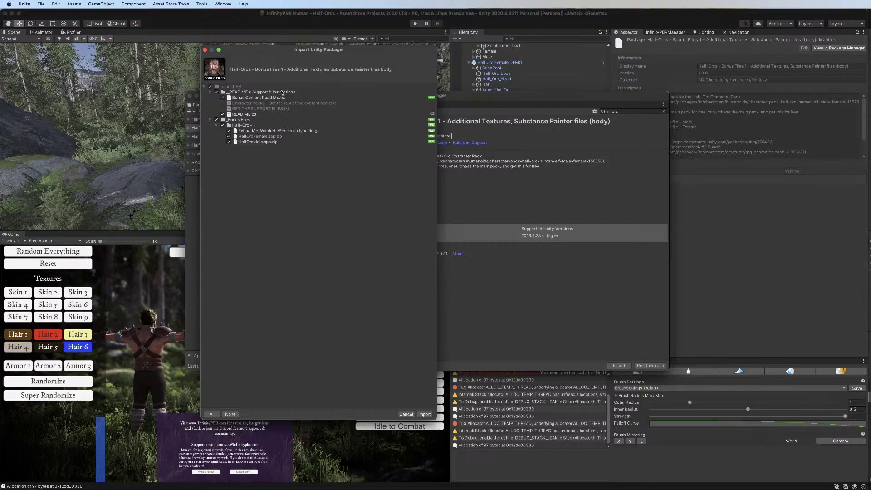
left_click(210, 87)
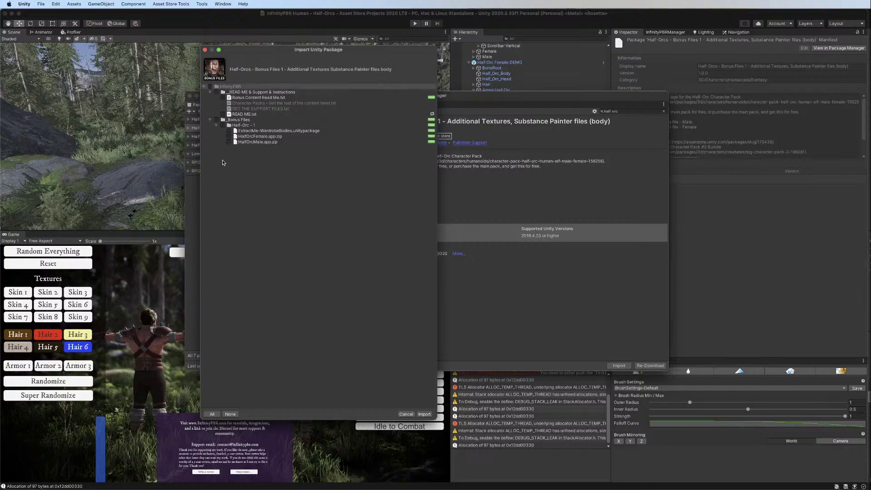
left_click(229, 131)
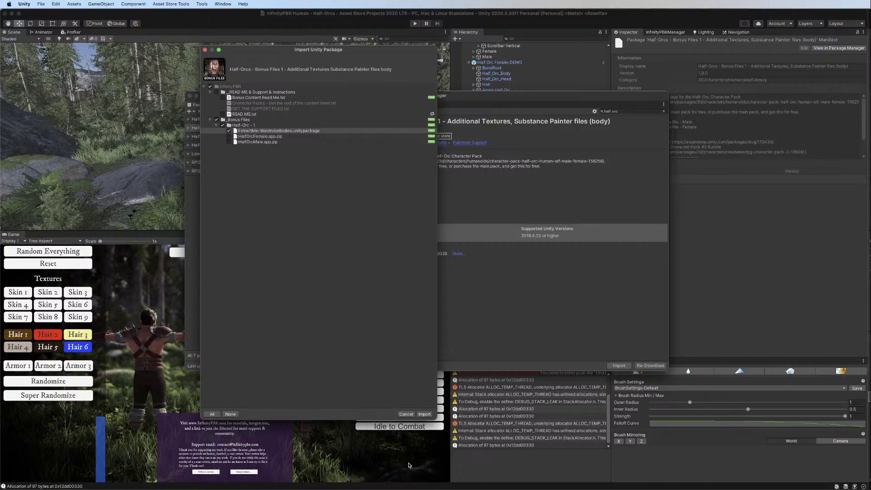
left_click(424, 414)
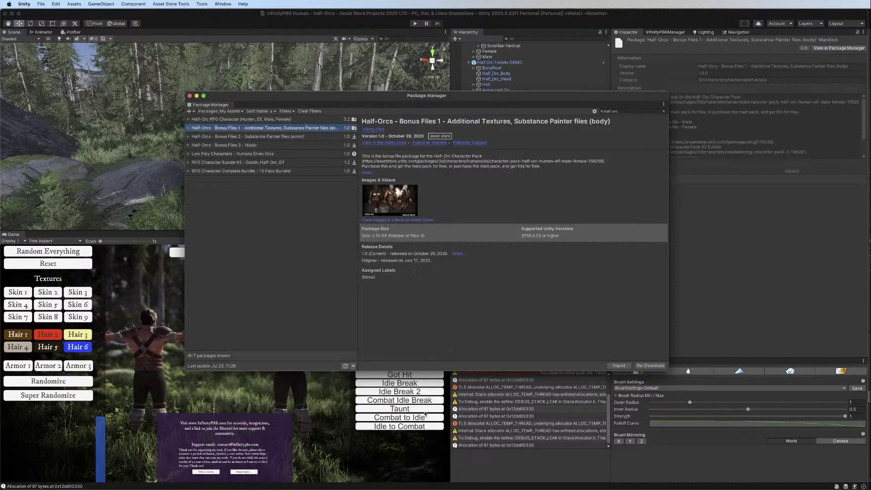
left_click(190, 96)
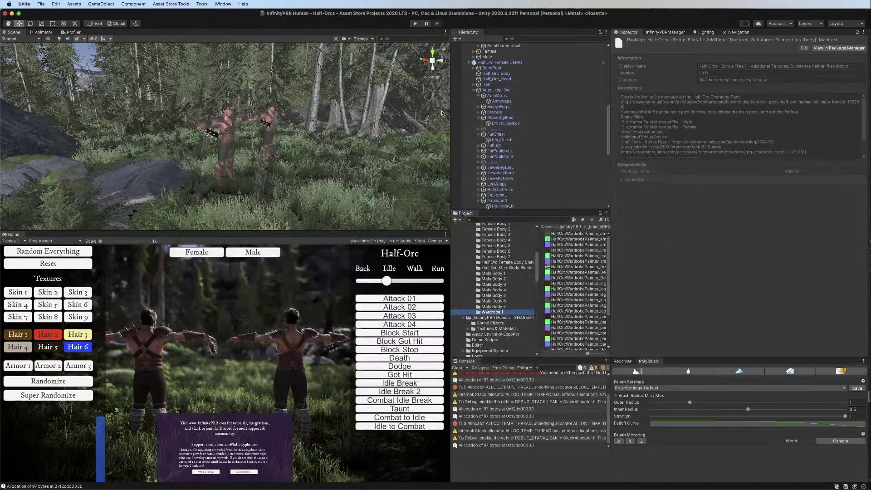
Open the _Prefabs folder of the Half-Orcs package in the project
scroll(474, 278, "up", 5)
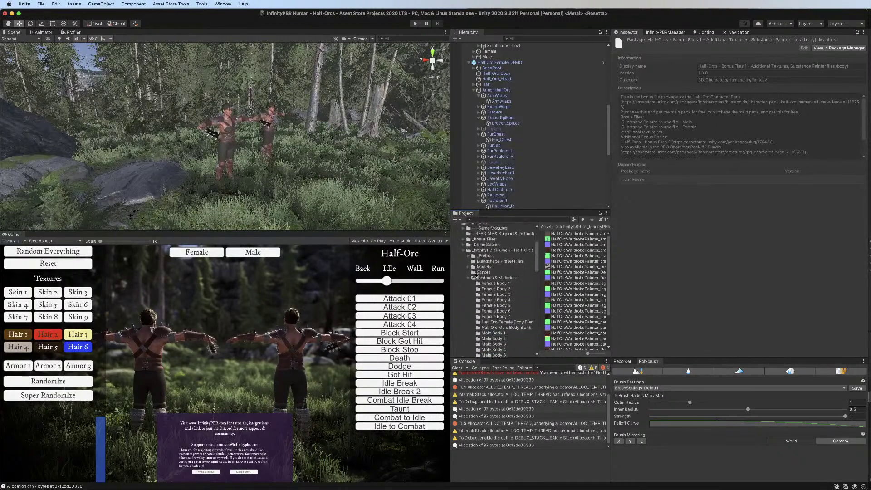
left_click(492, 292)
left_click(489, 265)
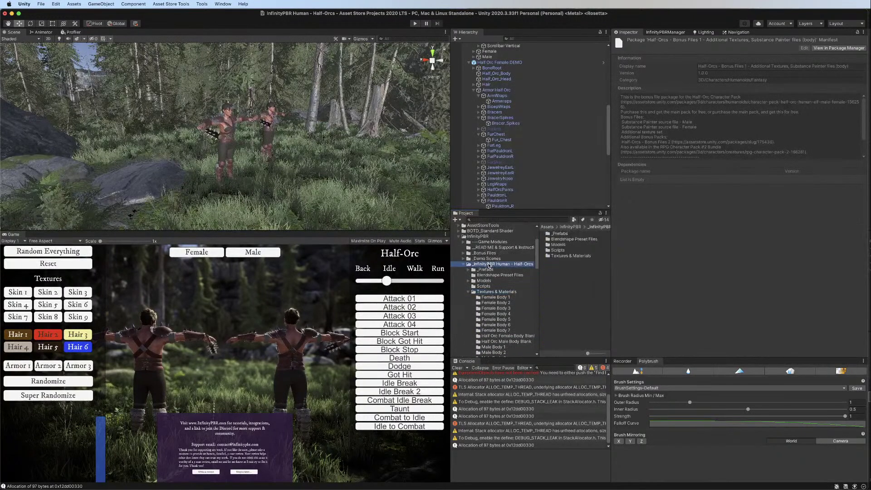
left_click(487, 269)
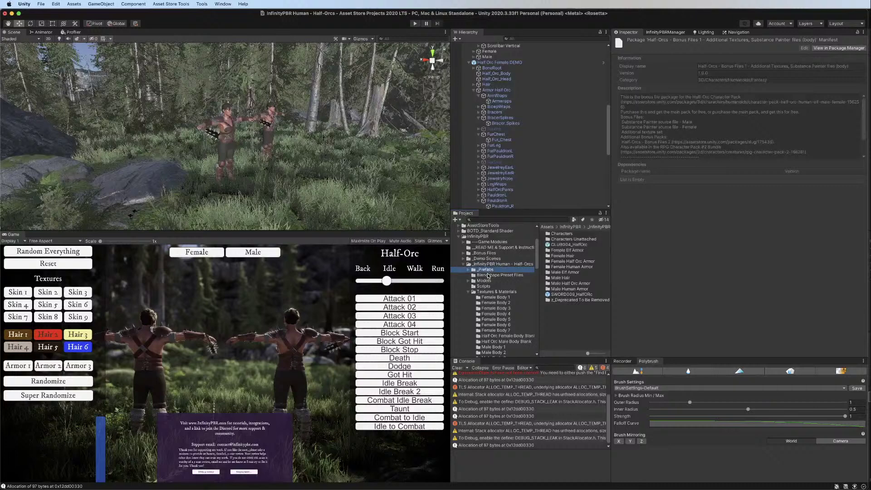
Search the project assets for "wardrobe" and open the ExtractMe-WardrobeBodies package for import
left_click(525, 221)
type(".u")
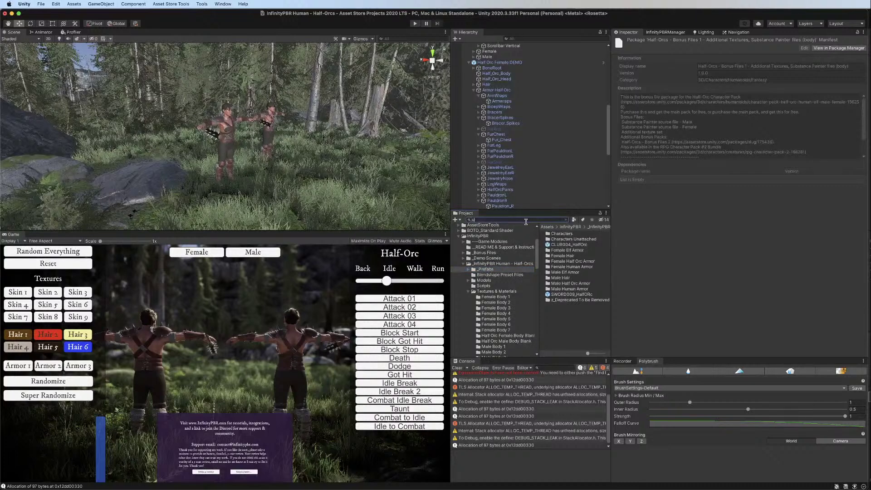
type("nitypack")
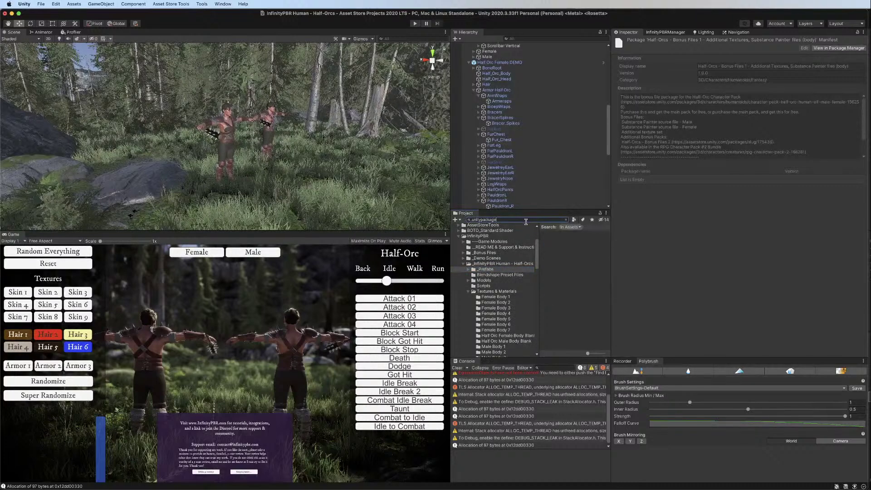
type("age")
key("super+a")
type("wardrobe")
left_click(555, 234)
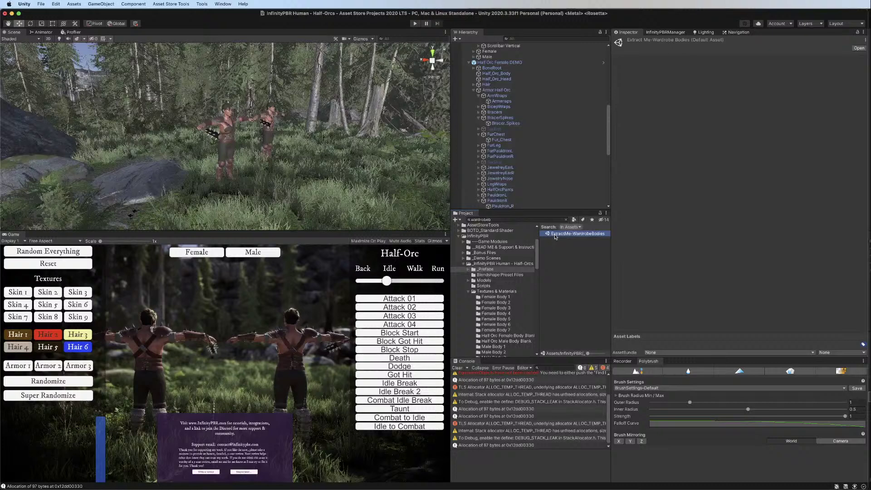
double_click(556, 234)
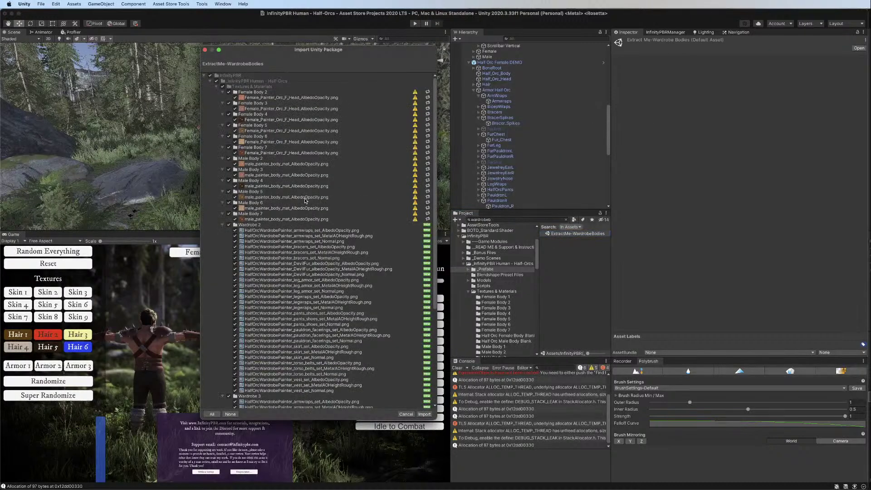
Exclude the Female Body 2 to 7 and Male Body 2 to 7 folders from the package import
left_click(229, 92)
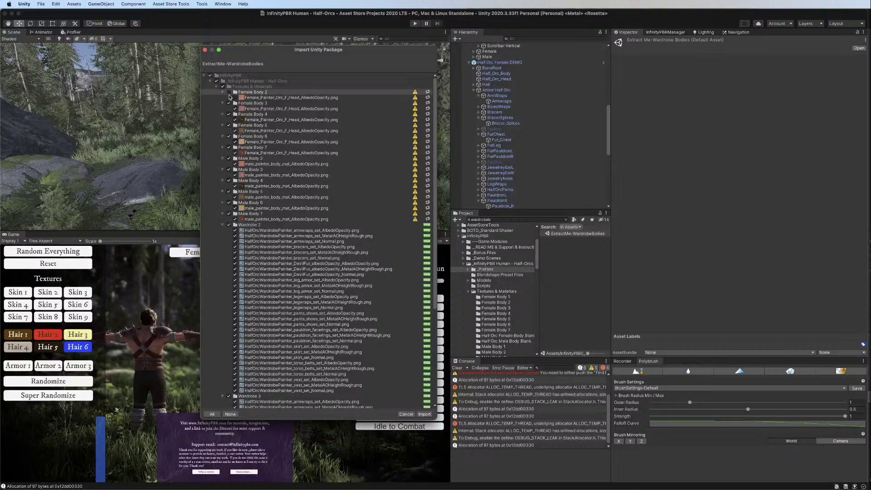
left_click(229, 103)
left_click(229, 114)
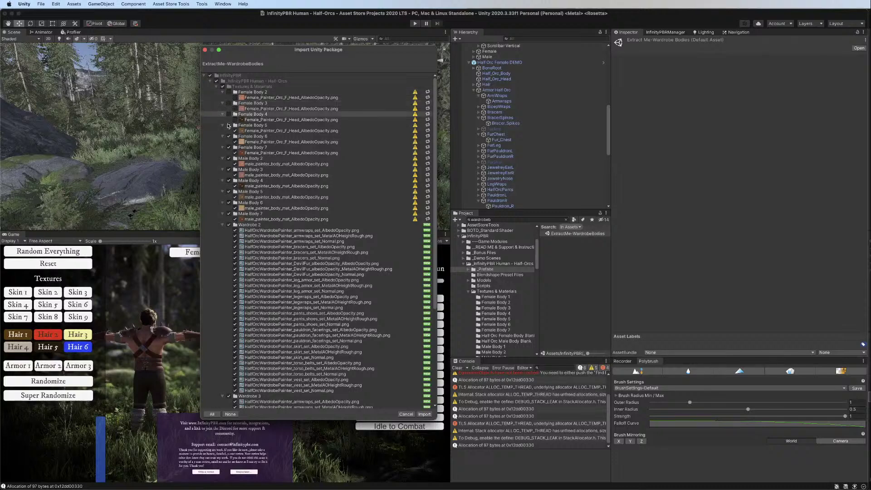
left_click(229, 125)
left_click(229, 136)
left_click(228, 147)
left_click(229, 158)
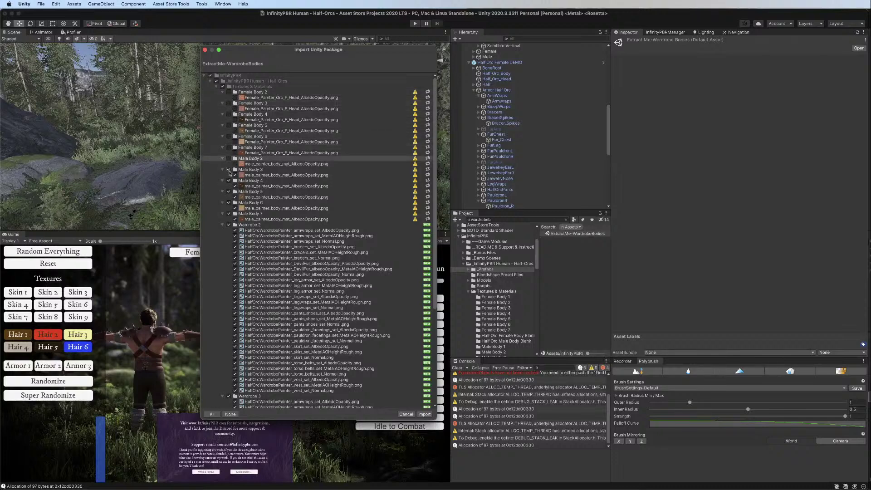
left_click(229, 170)
left_click(229, 180)
left_click(229, 192)
left_click(229, 202)
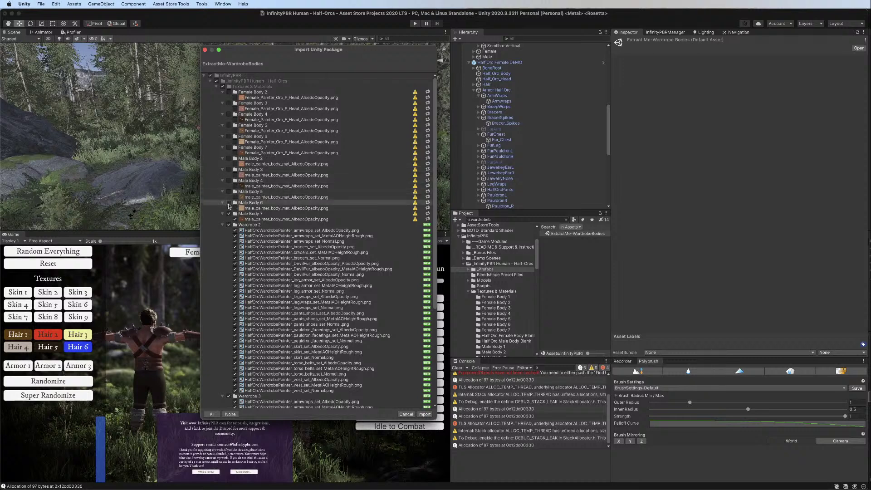
left_click(229, 213)
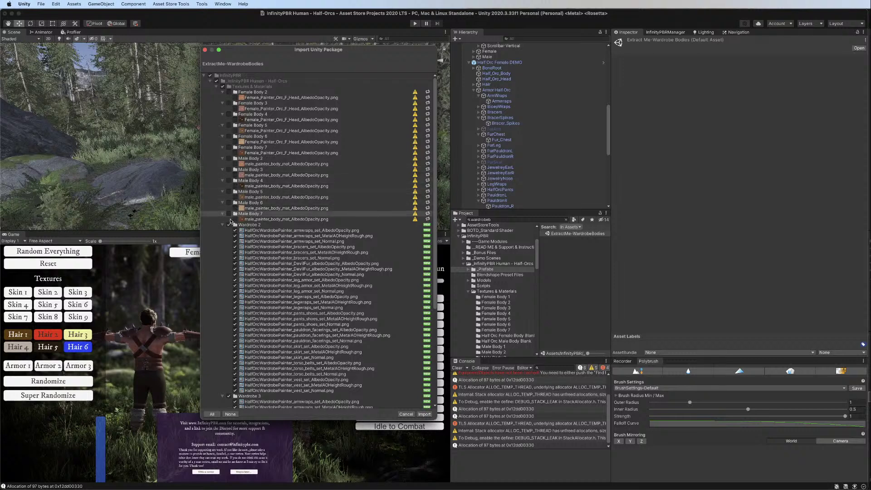
Review the remaining Wardrobe 2 and Wardrobe 3 textures and import them
scroll(329, 238, "down", 2)
scroll(329, 238, "down", 6)
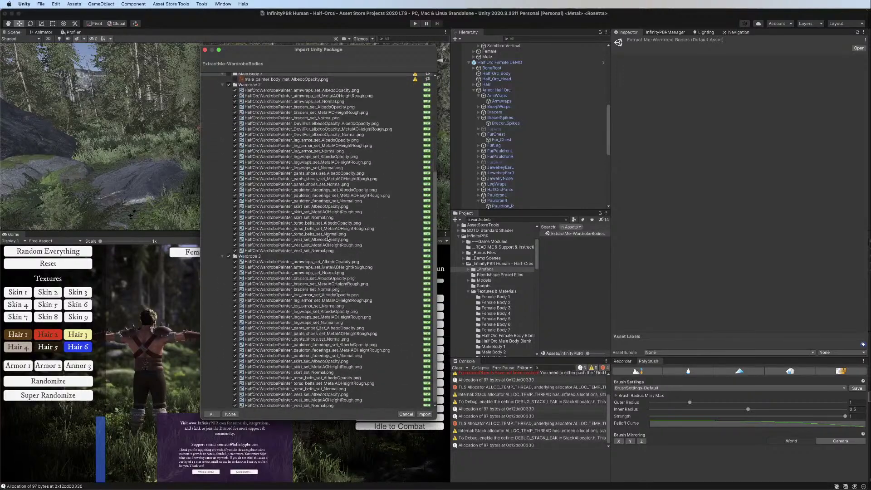
left_click(424, 414)
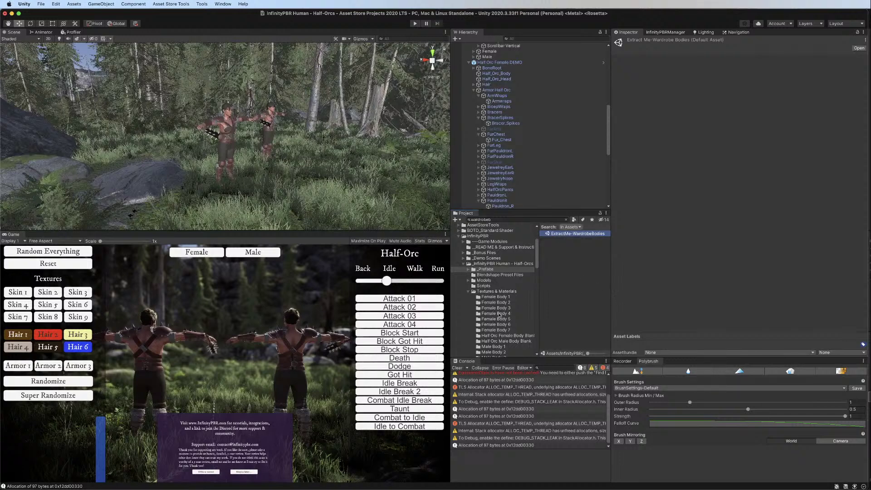
Clear the console messages and delete the ExtractMe-WardrobeBodies package from the project
left_click(457, 368)
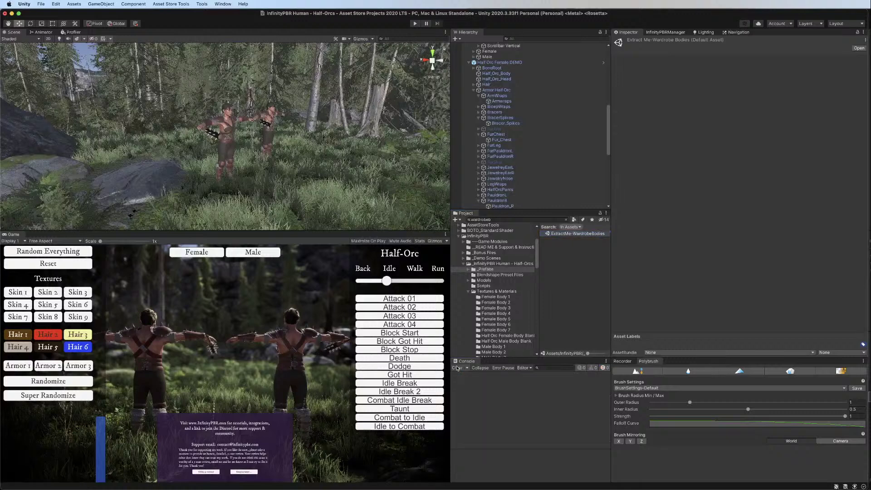
right_click(565, 235)
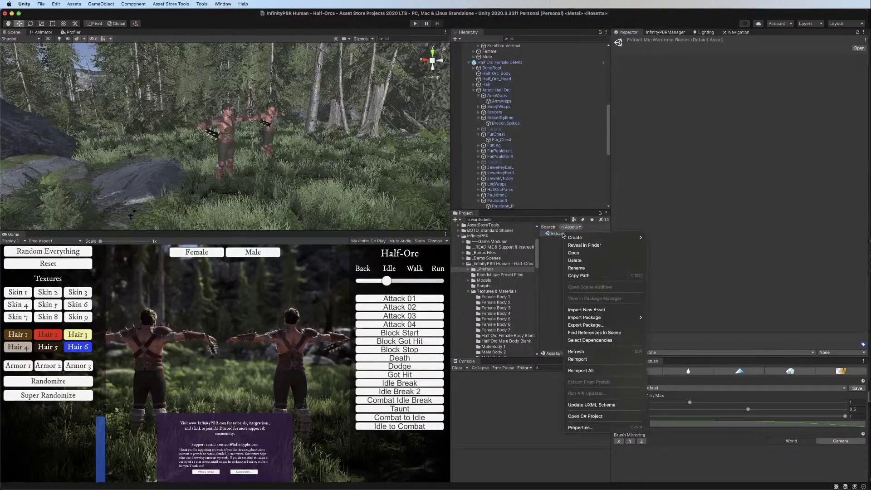
left_click(578, 260)
left_click(601, 186)
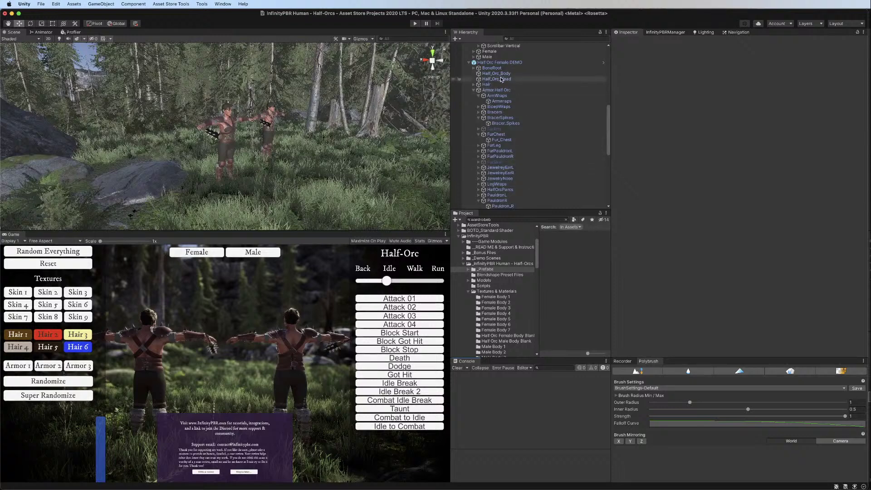
Inspect the wardrobe renderer list of Half Orc Male DEMO and locate its X_Belt_L object in the hierarchy
scroll(485, 118, "down", 10)
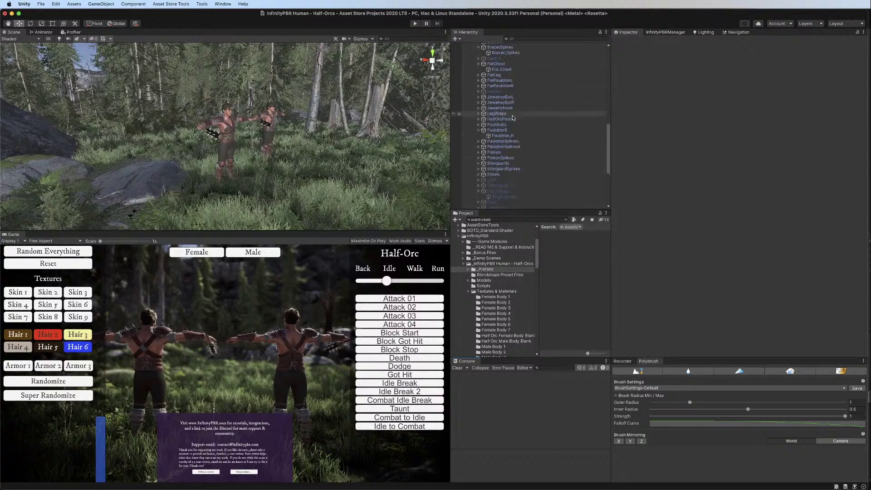
left_click(491, 171)
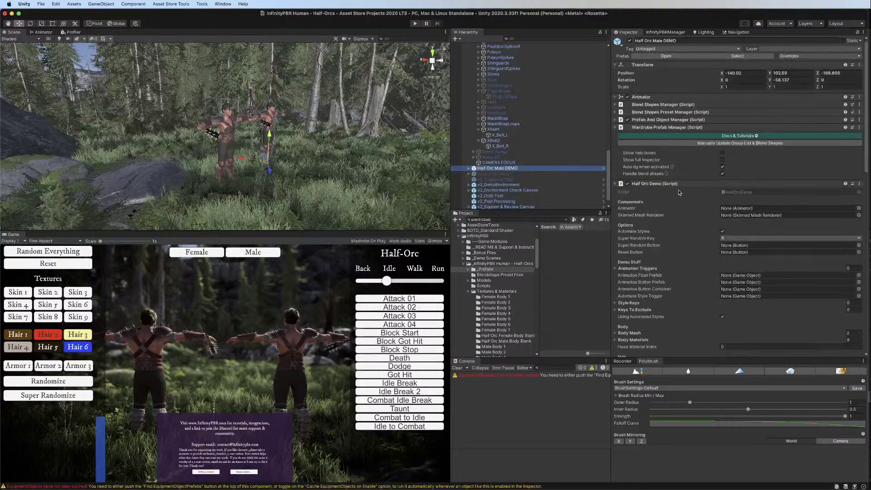
scroll(678, 190, "down", 10)
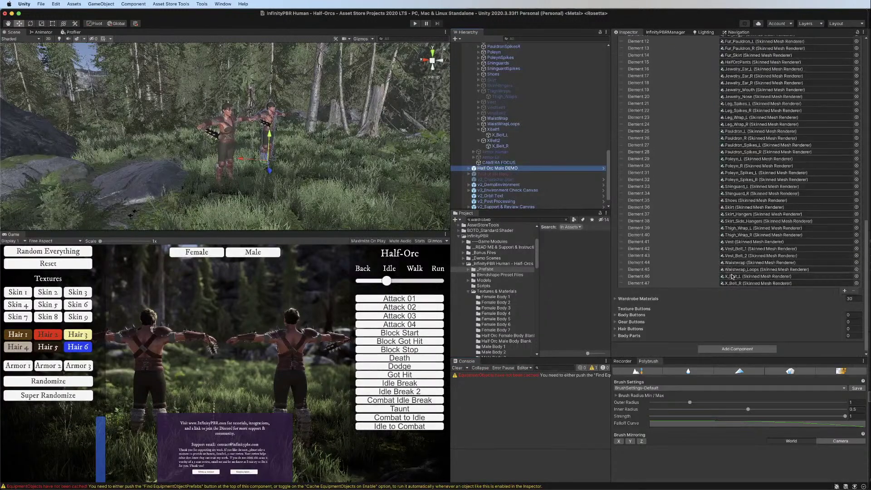
left_click(731, 276)
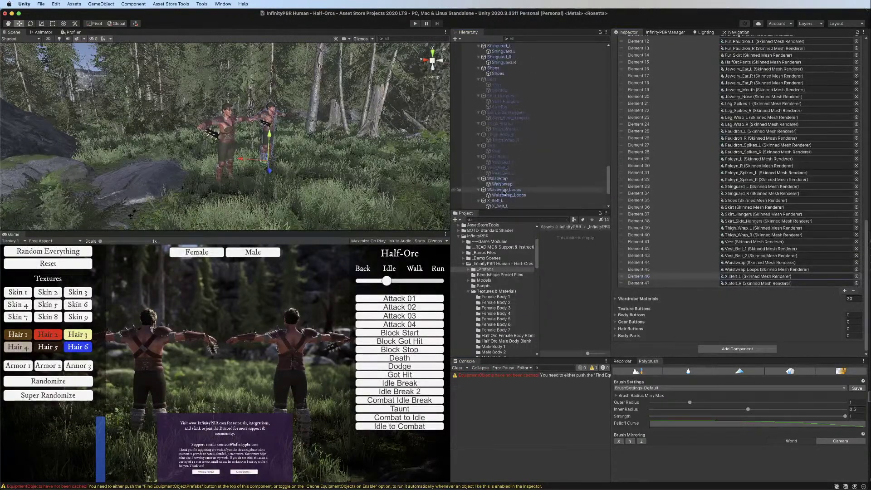
scroll(504, 178, "down", 2)
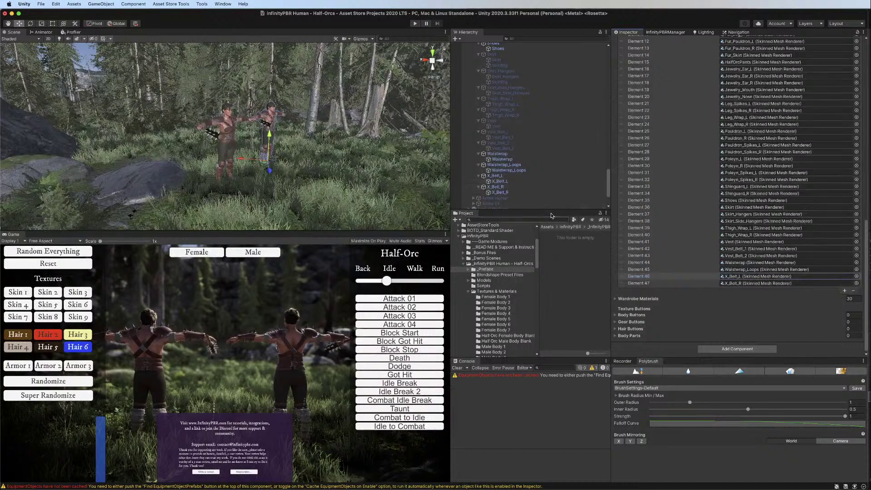
Play the scene, frame the male half-orc up close from the front, and switch the armor textures to Armor 1
left_click(415, 23)
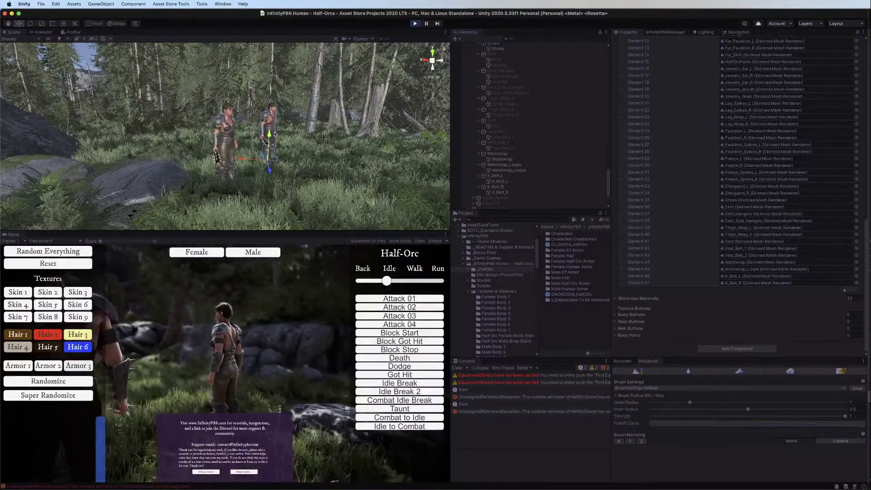
scroll(296, 125, "up", 3)
scroll(295, 125, "up", 3)
left_click_drag(295, 125, 283, 140, "alt")
scroll(283, 140, "up", 3)
middle_click_drag(179, 145, 81, 134)
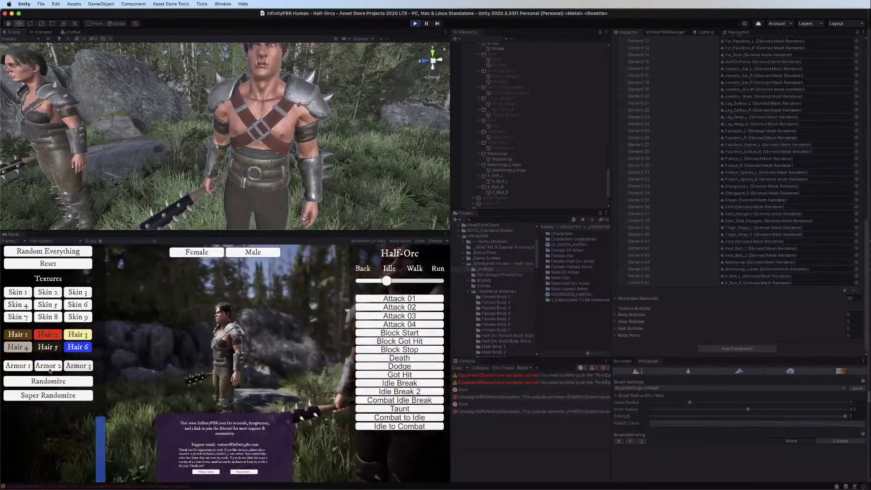
left_click(19, 366)
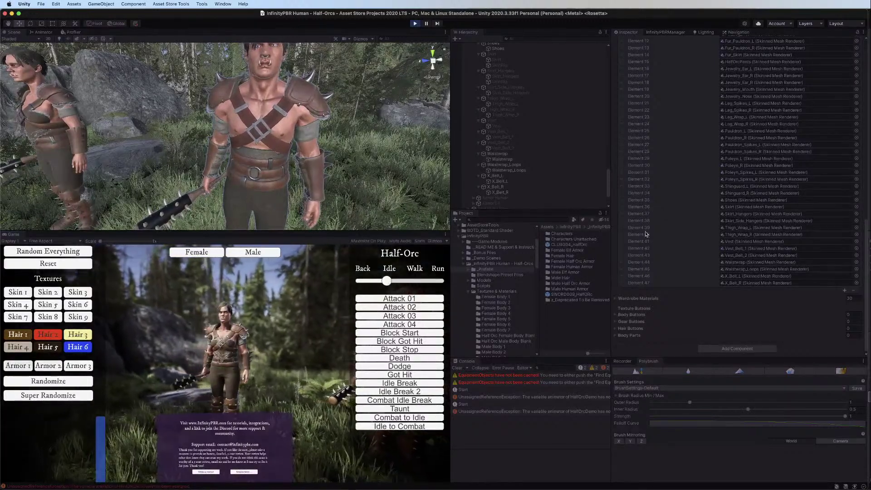
Check which material X_Belt_L of the male half-orc uses during play, and stop the scene
left_click(748, 276)
left_click(486, 182)
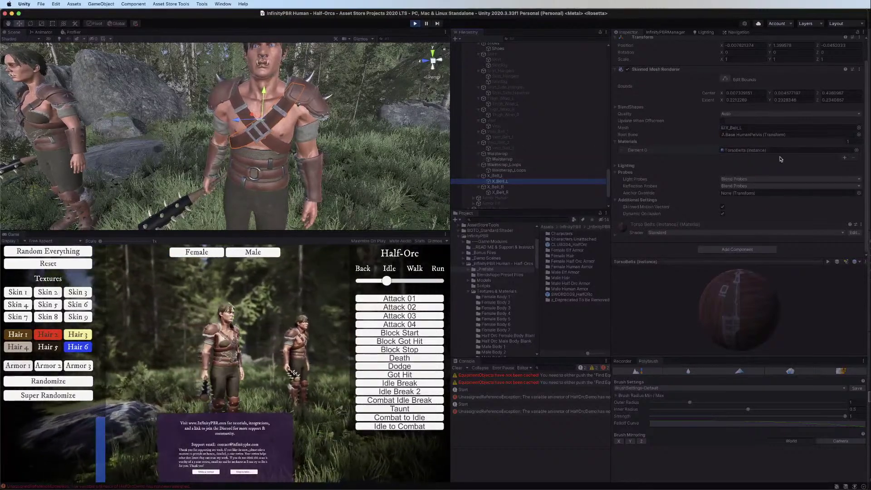
left_click(745, 151)
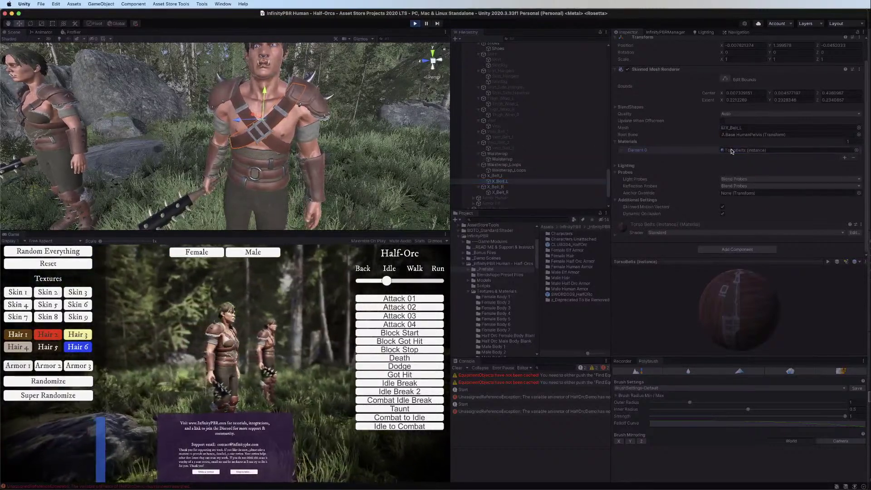
left_click(415, 23)
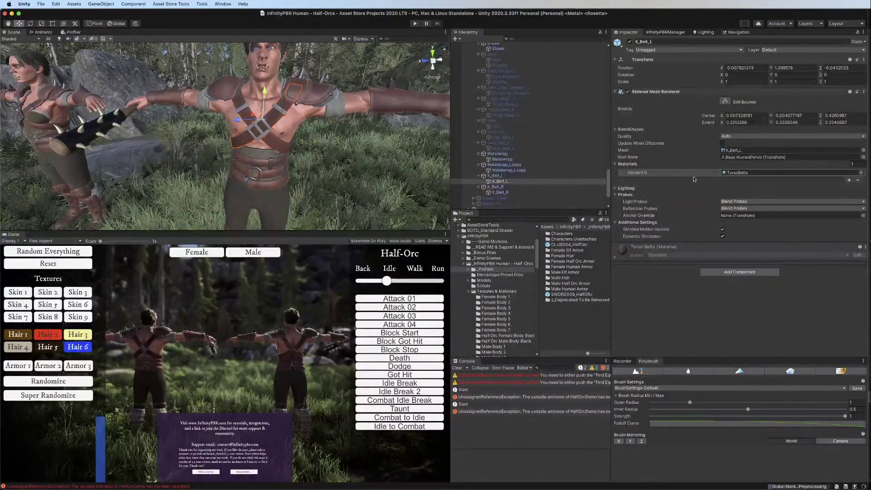
Locate the Waistwrap_Loops material HalfOrc_Armor_Torso_1 in the project and assign it to the male's X_Belt_L and X_Belt_R
left_click(501, 171)
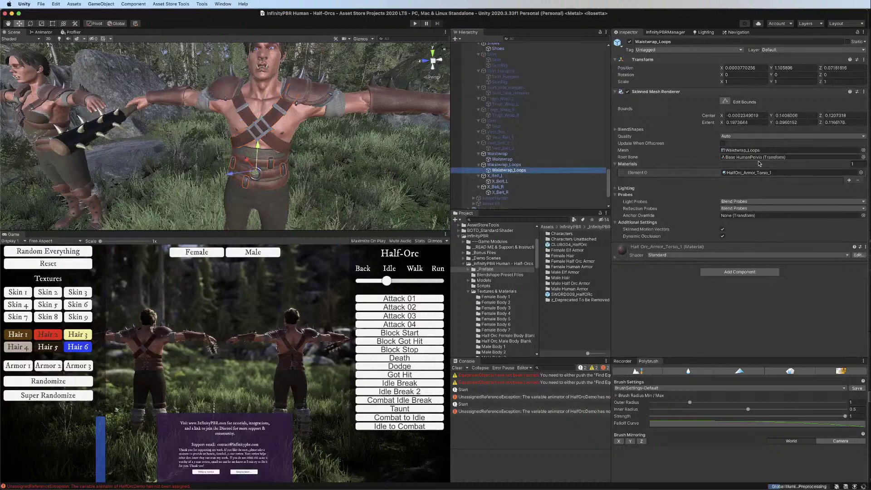
left_click(748, 173)
left_click(501, 181)
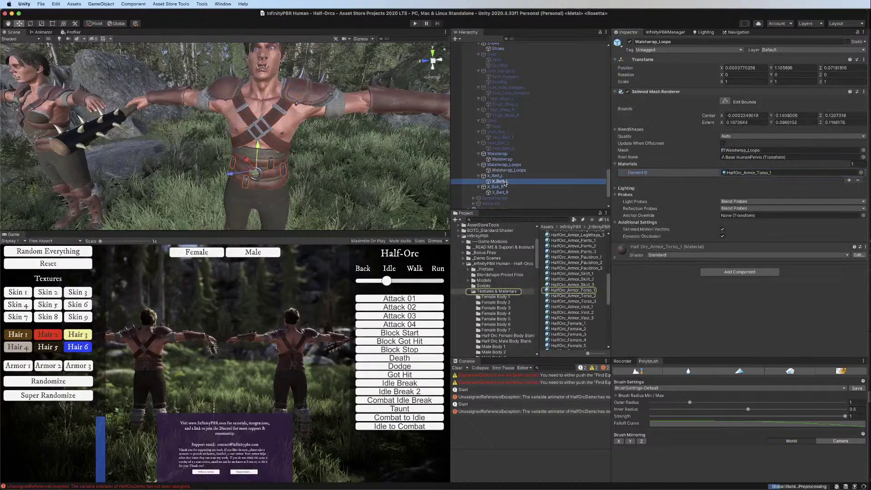
left_click_drag(585, 291, 737, 174)
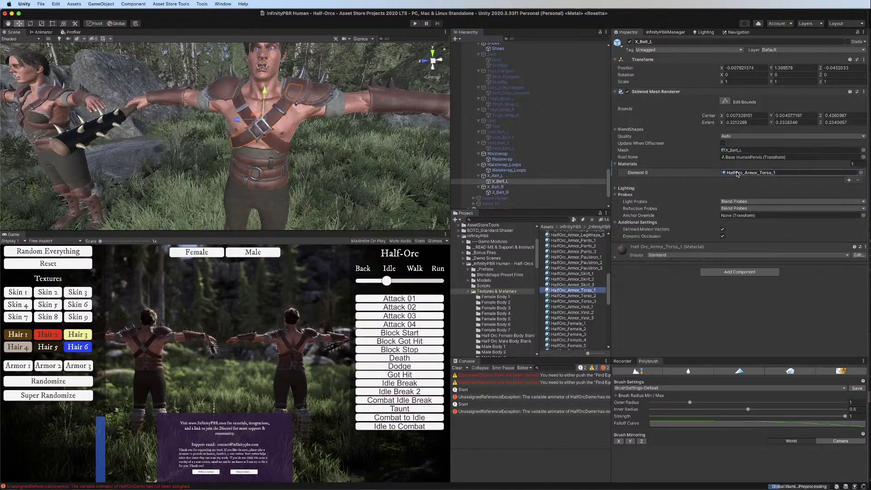
left_click(500, 192)
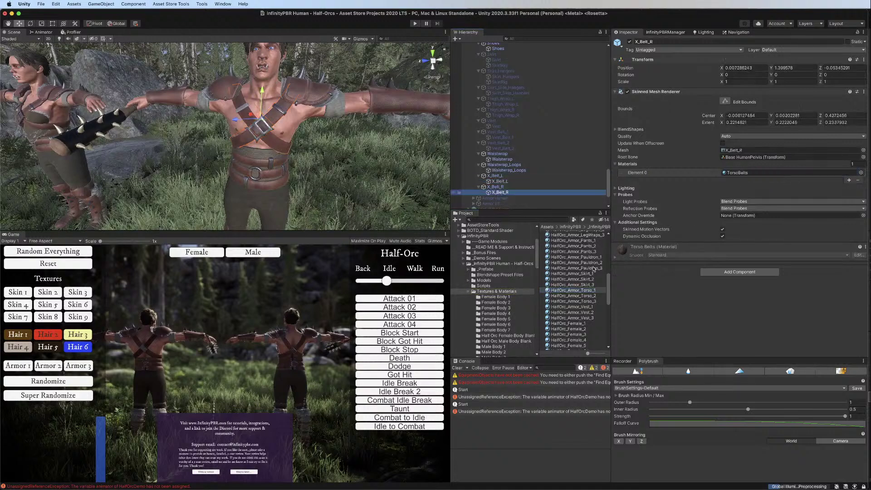
left_click_drag(589, 293, 750, 175)
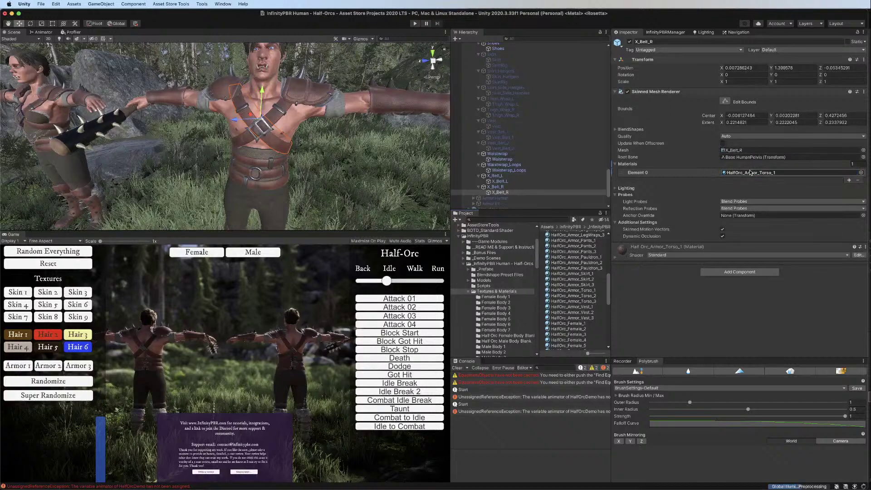
Apply all overrides of Half Orc Male DEMO to its prefab, and check Half Orc Female DEMO for overrides
scroll(507, 177, "up", 3)
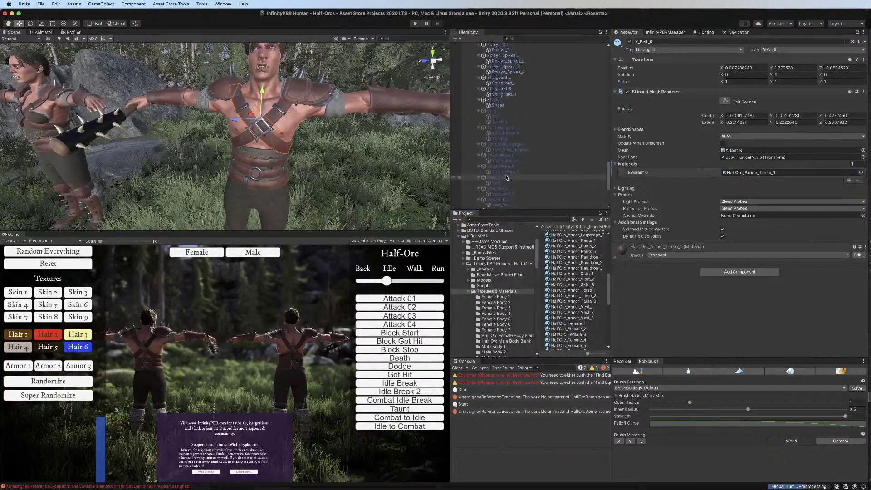
scroll(506, 177, "up", 12)
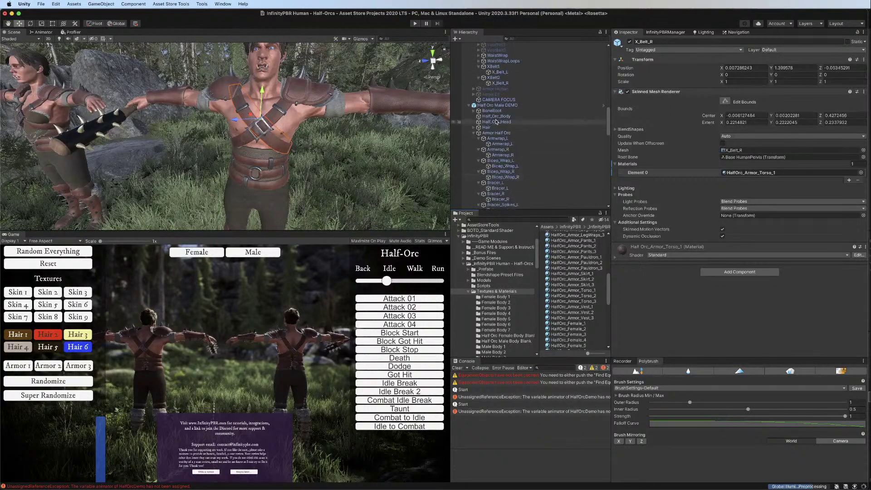
left_click(498, 105)
left_click(817, 56)
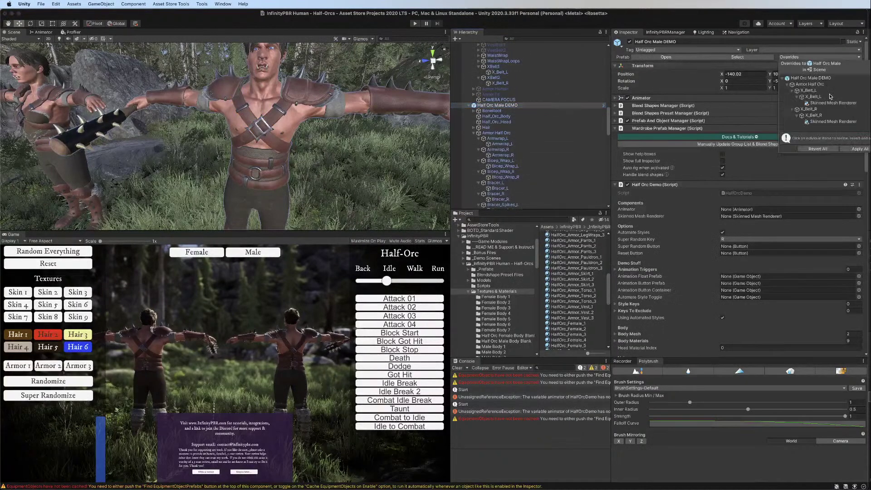
left_click(860, 150)
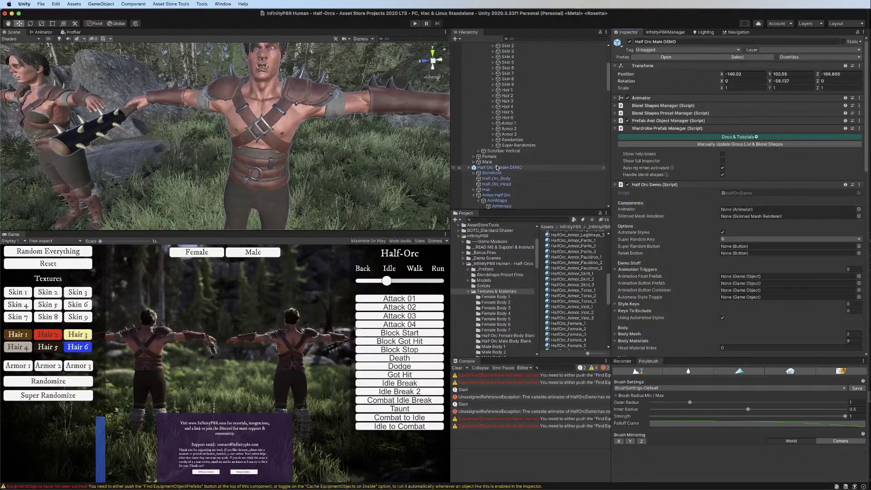
left_click(497, 168)
left_click(831, 57)
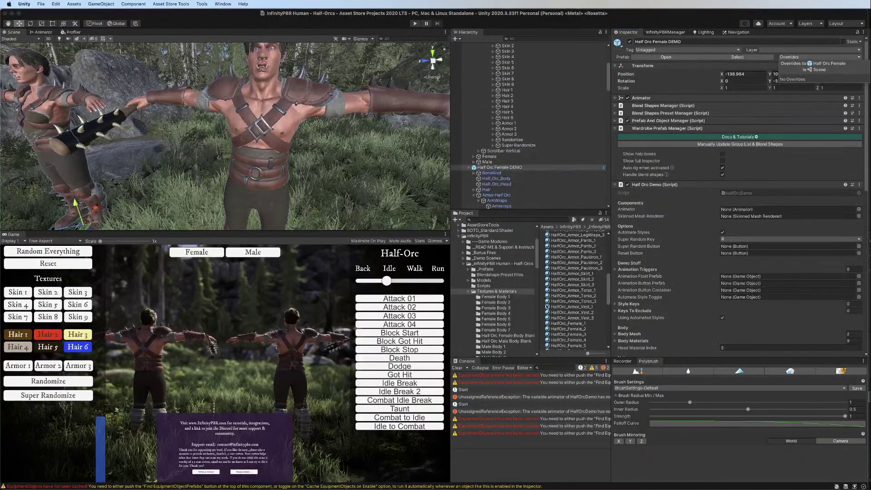
Open the X_Belt_L prefab from the Male Half Orc Armor folder and select its X_Belt_L mesh object
scroll(503, 295, "down", 2)
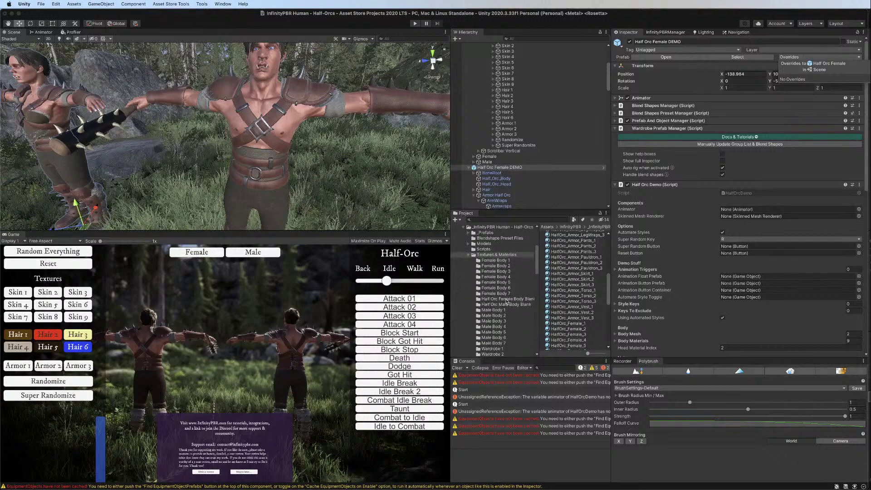
left_click(467, 260)
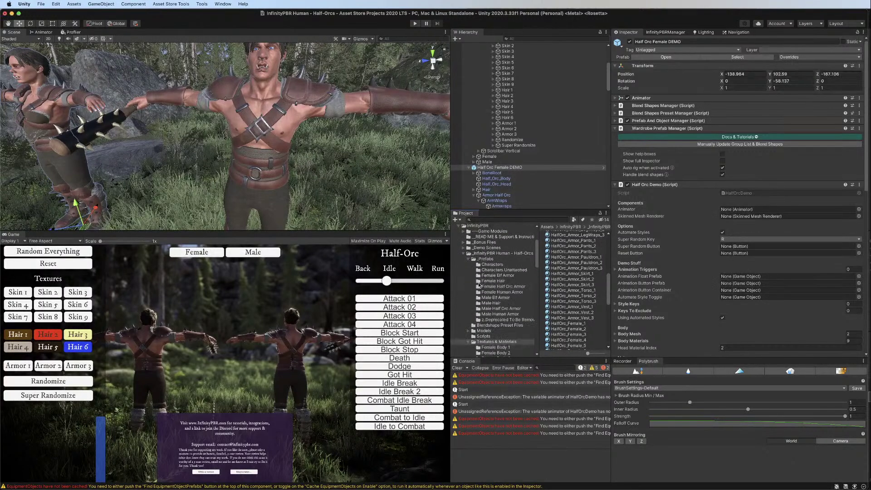
left_click(507, 310)
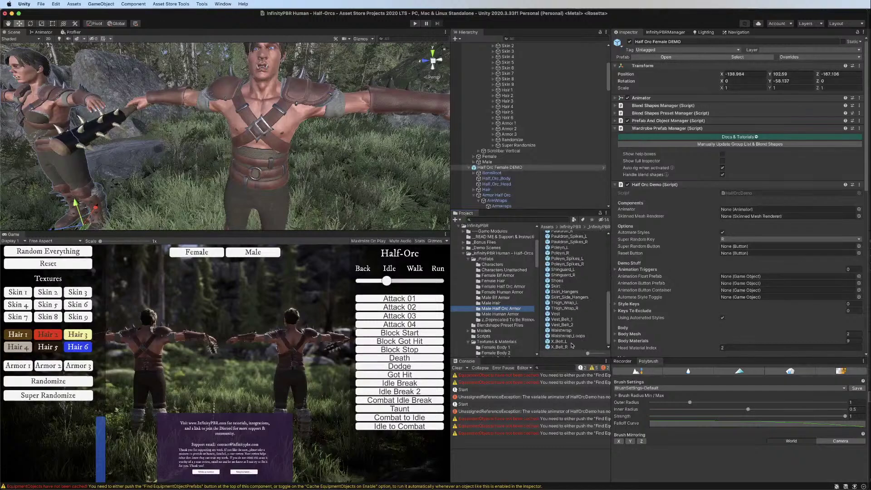
left_click(559, 342)
left_click(740, 60)
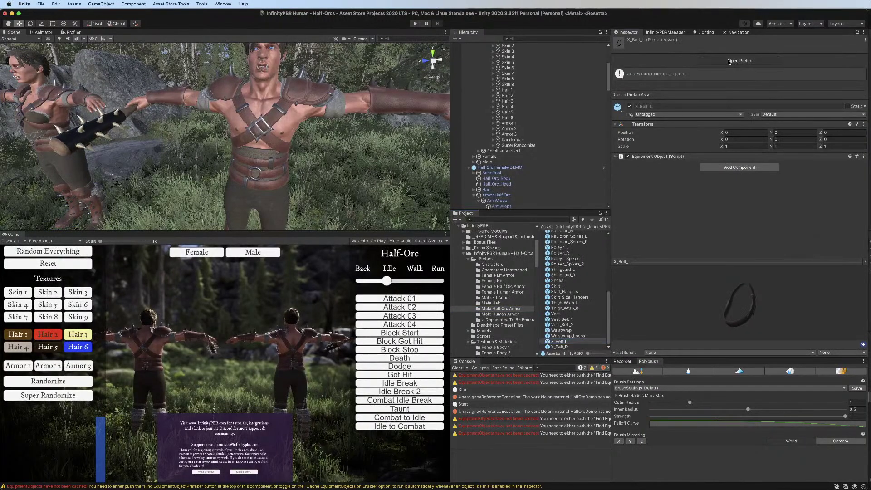
left_click(469, 59)
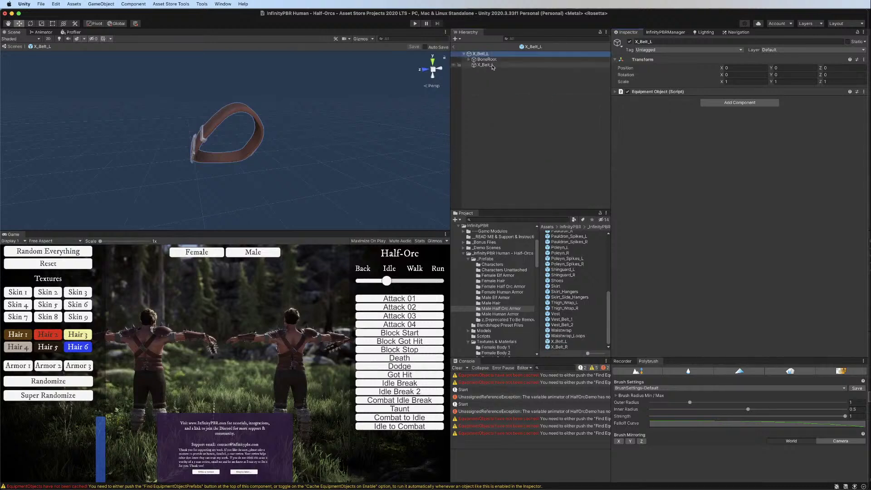
left_click(483, 64)
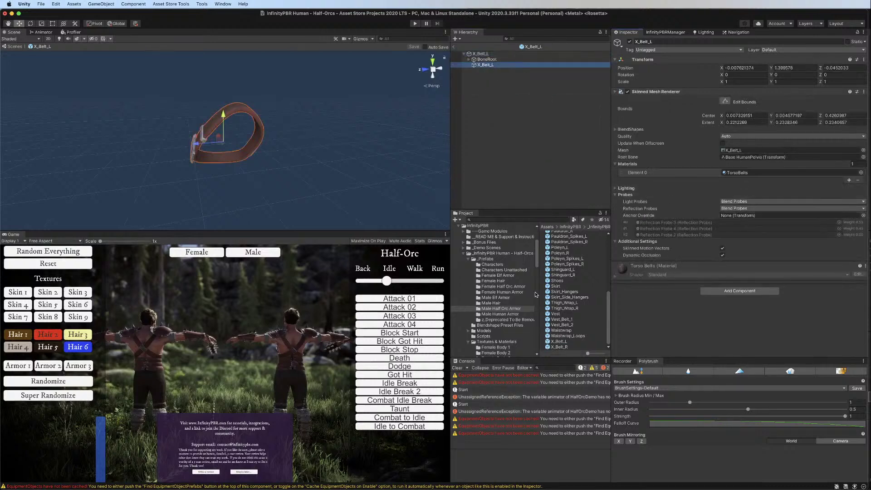
Assign HalfOrc_Armor_Torso_1 from Textures & Materials to the X_Belt_L mesh, then save and leave the prefab
scroll(526, 294, "down", 5)
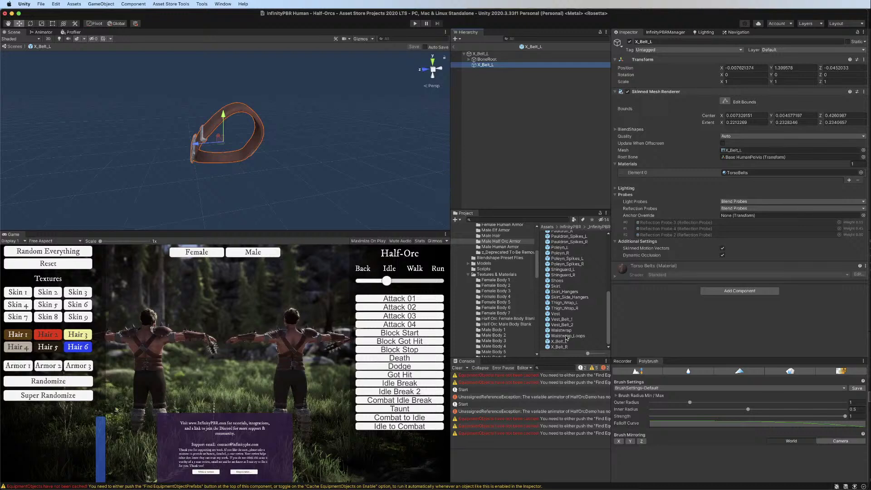
scroll(501, 295, "down", 1)
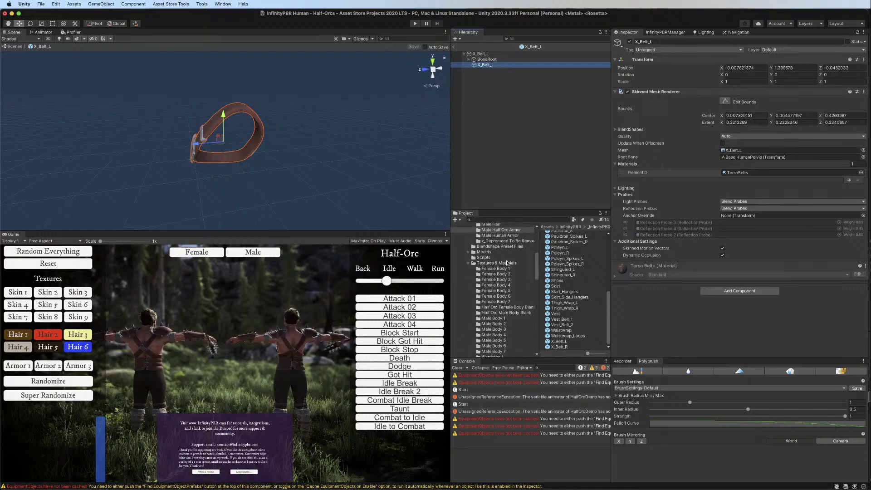
left_click(507, 263)
scroll(579, 299, "down", 5)
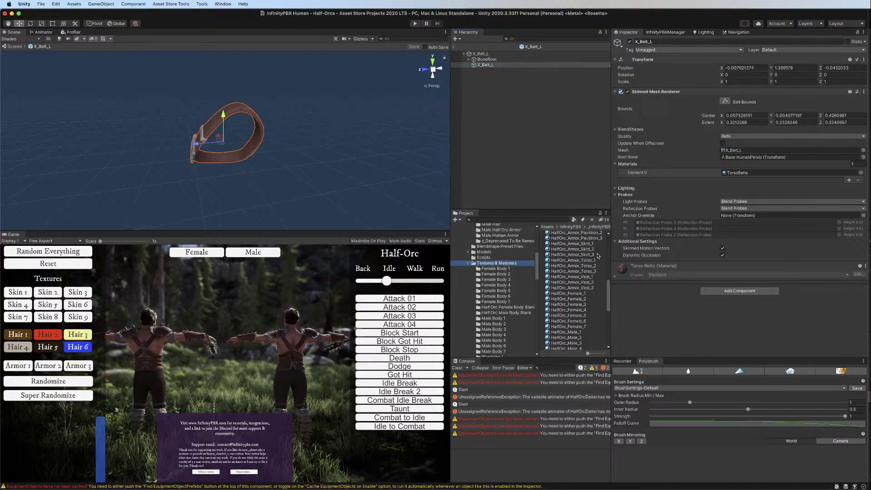
left_click_drag(585, 263, 771, 173)
left_click(453, 47)
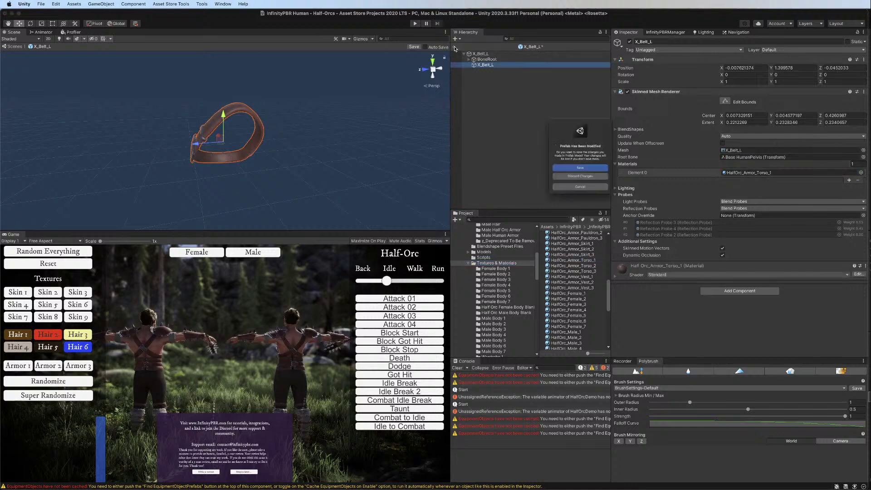
left_click(591, 172)
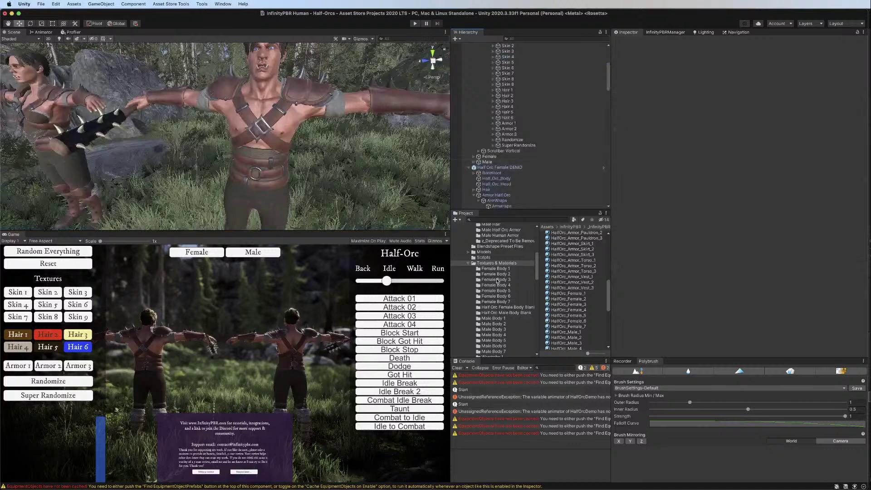
Open the X_Belt_R prefab from the Male Half Orc Armor folder and select its X_Belt_R mesh object
scroll(501, 272, "up", 3)
scroll(502, 280, "up", 3)
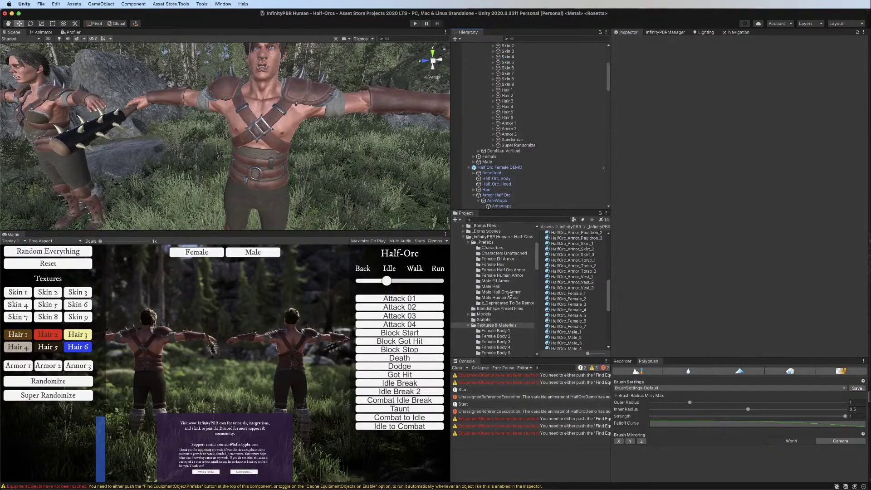
left_click(510, 293)
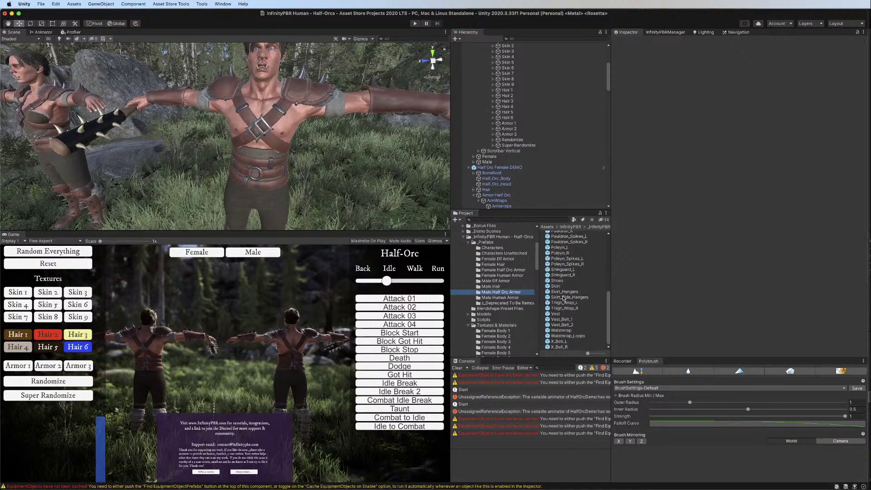
left_click(565, 342)
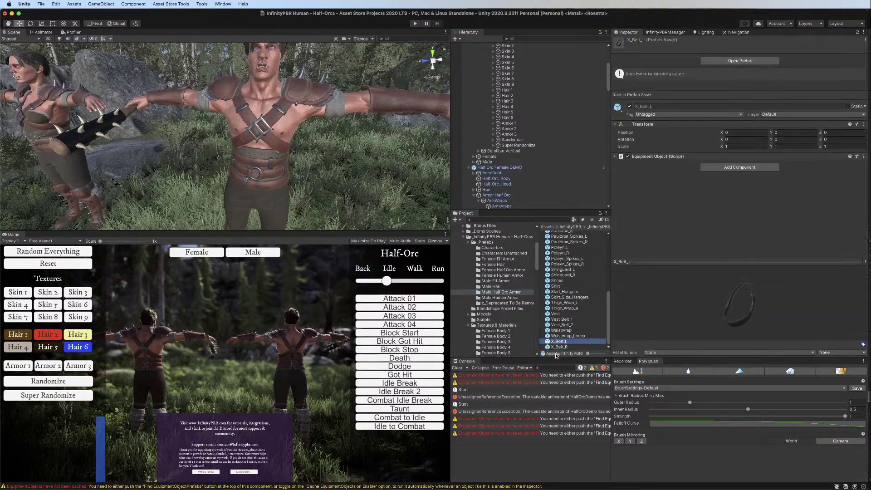
key("Down")
left_click(716, 61)
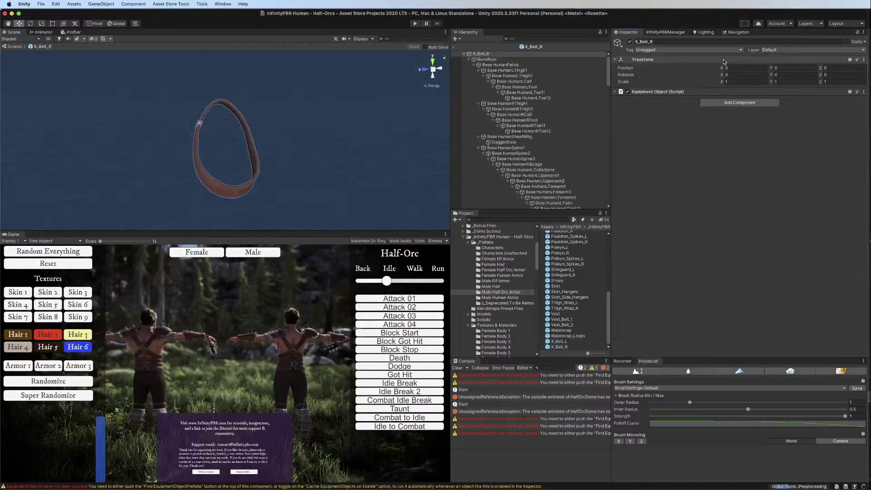
left_click(469, 60)
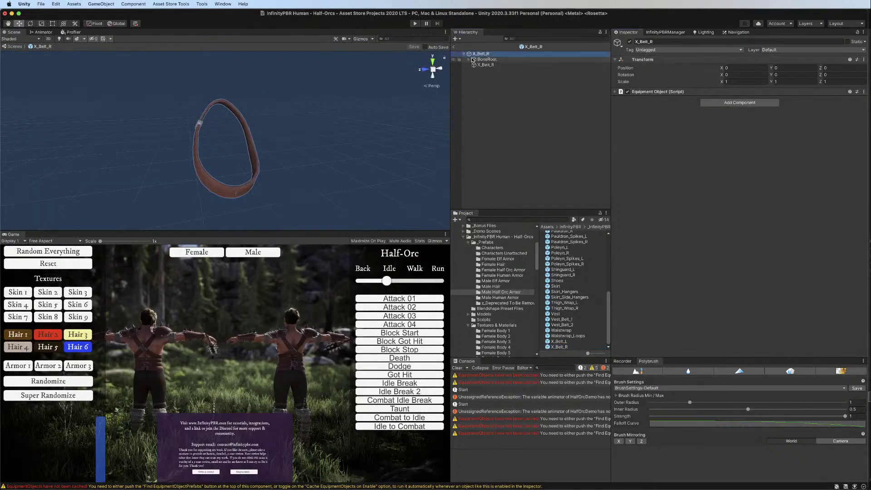
left_click(486, 64)
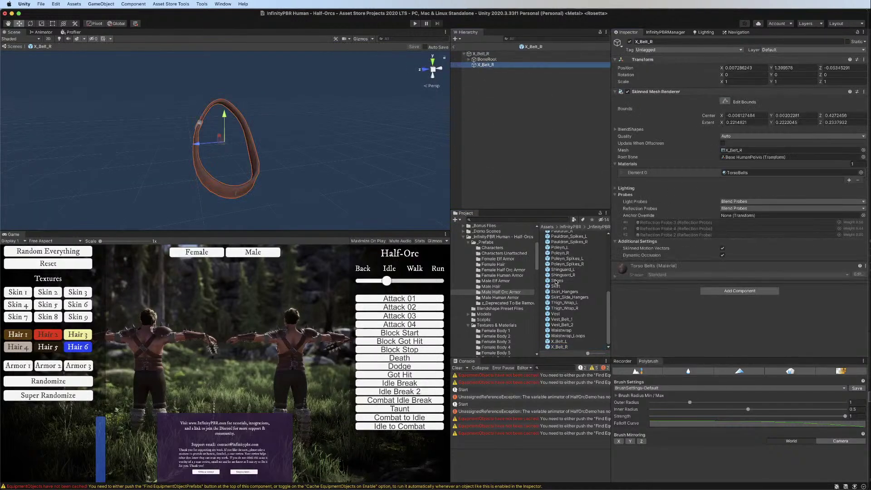
Assign HalfOrc_Armor_Torso_1 from Textures & Materials to the X_Belt_R mesh, then save and leave the prefab
scroll(499, 320, "down", 5)
left_click(500, 226)
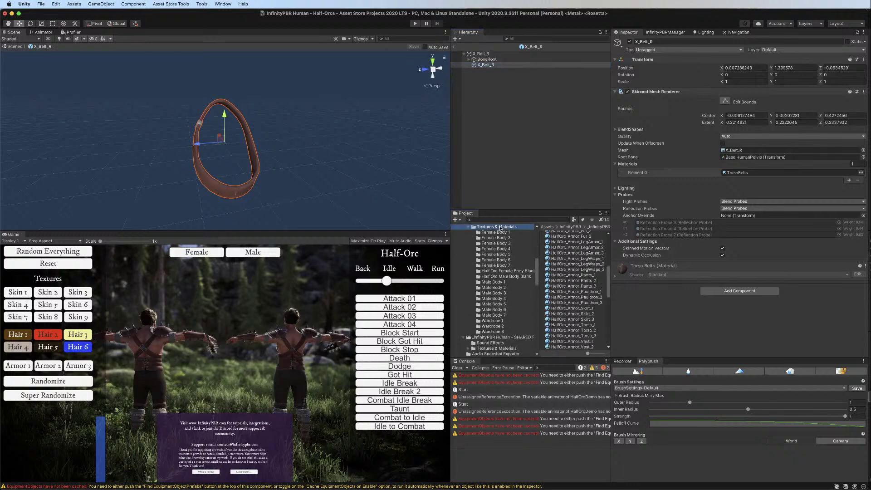
scroll(583, 309, "down", 3)
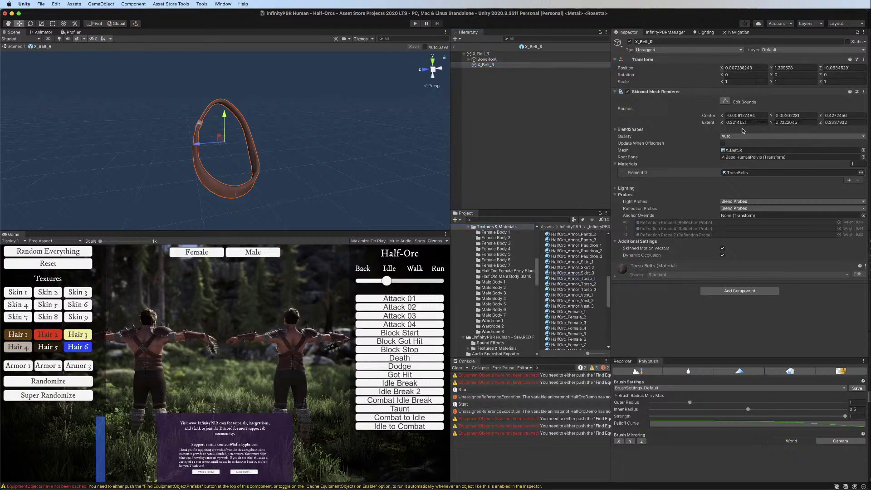
left_click(733, 173)
left_click_drag(733, 173, 733, 173)
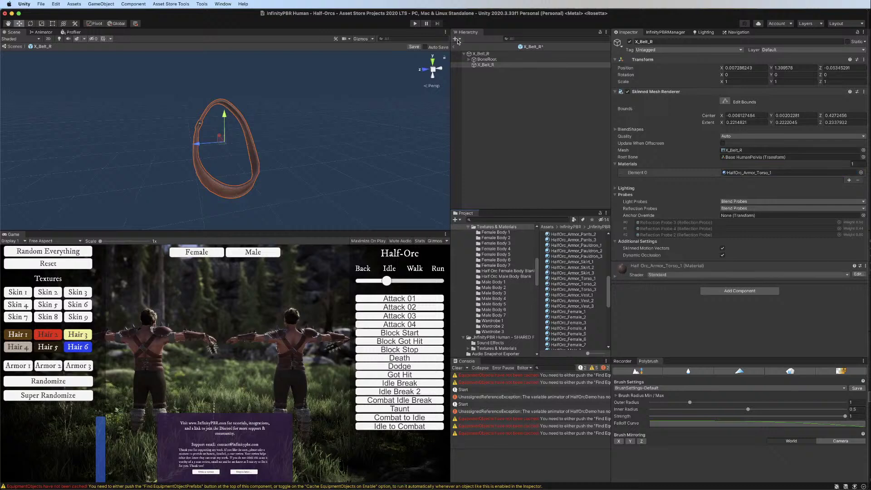
left_click(454, 46)
left_click(580, 172)
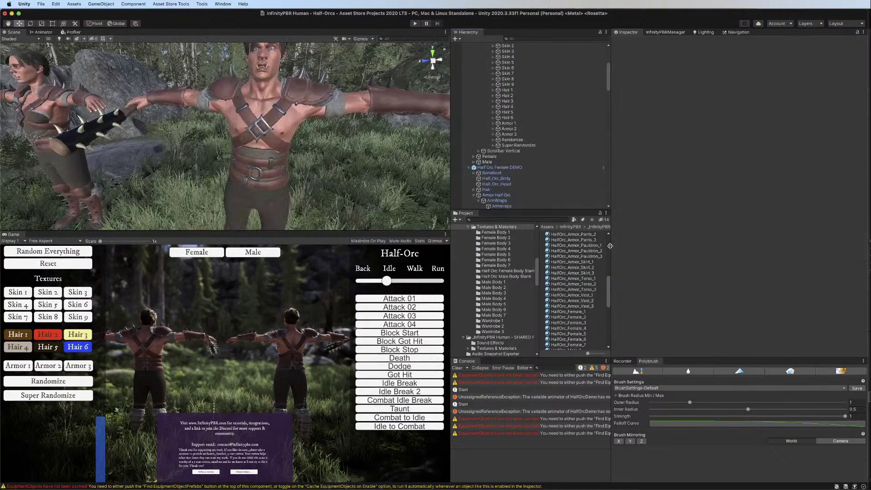
Switch to JetBrains Rider and add a SetArmorMaterials(Random.Range(0, 2)) call below SetHairColor in RandomizeTextures of HalfOrcDemo.cs
left_click(626, 477)
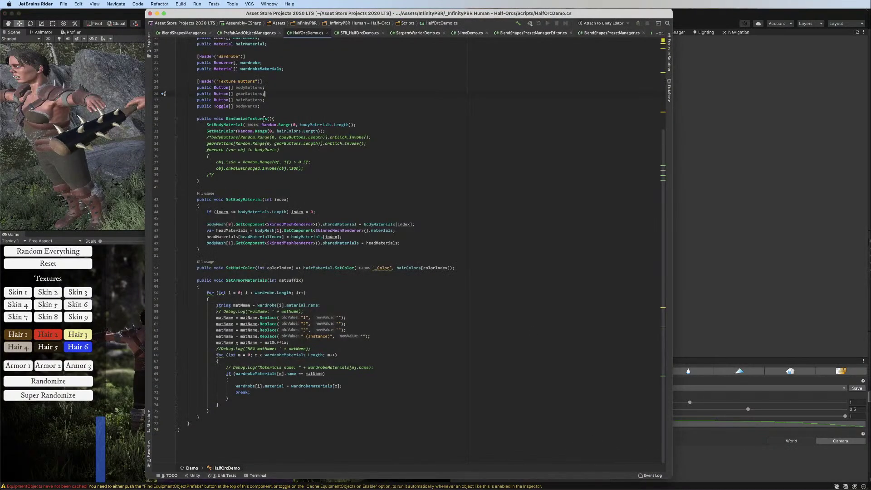
key("Return")
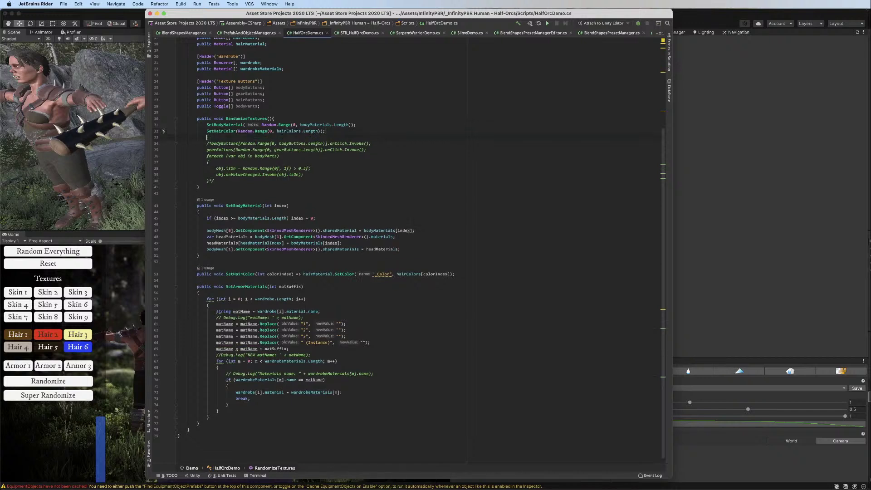
type("SetArmorMaterials(R")
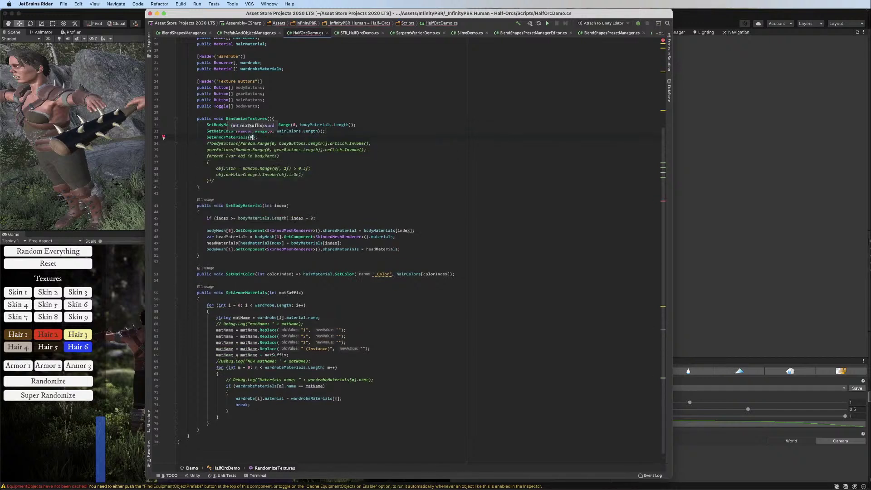
type("andom.Range")
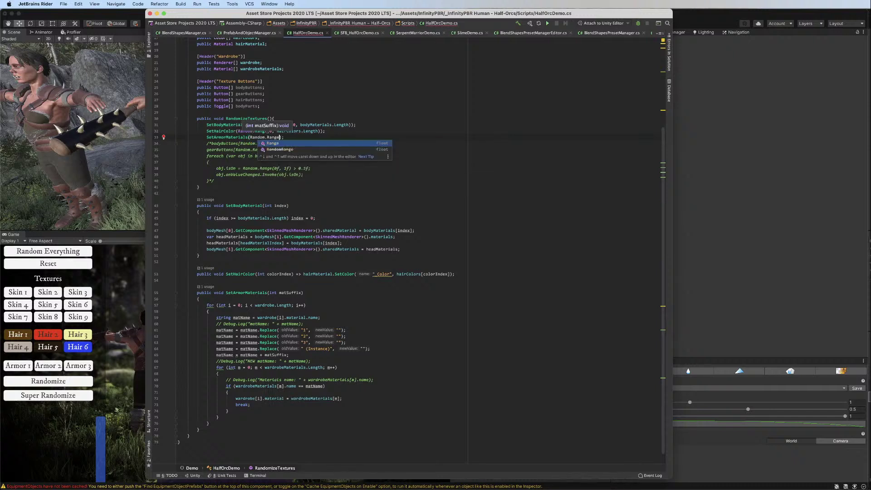
type("(0, ")
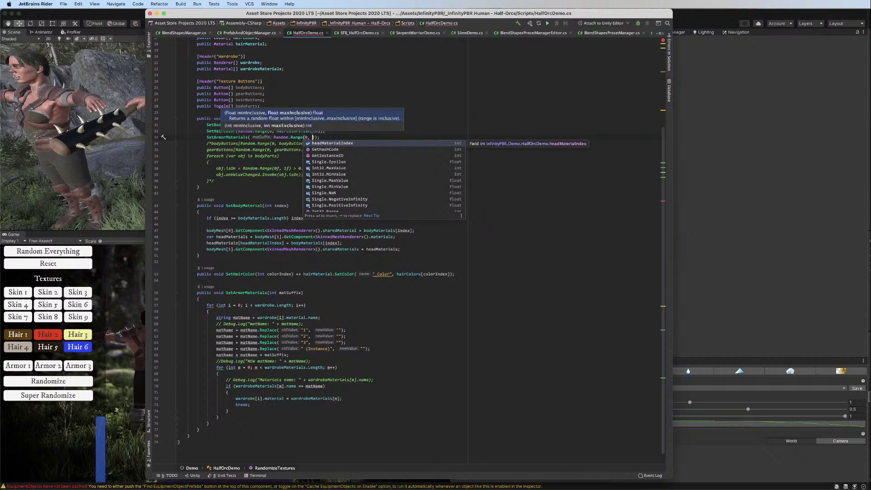
type("2)")
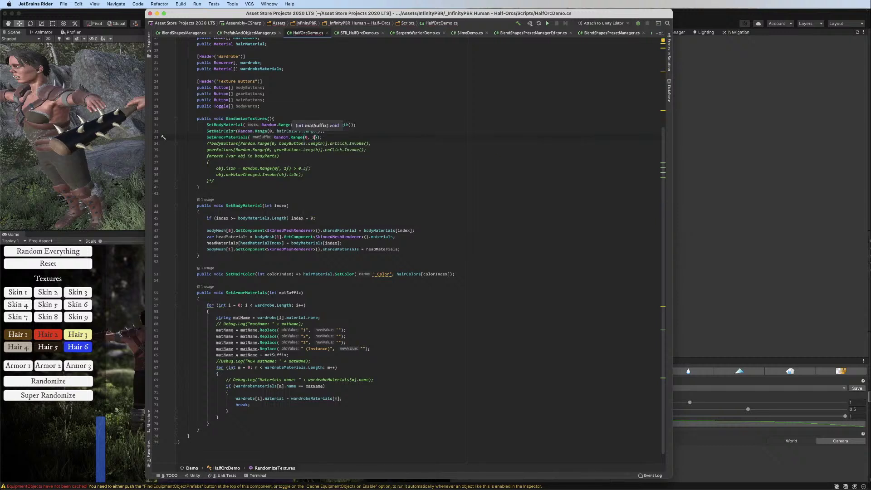
Change the random range in the new SetArmorMaterials call to 1, 4
key("Left")
key("Left")
key("Left")
key("BackSpace")
type("1")
key("Right")
key("Right")
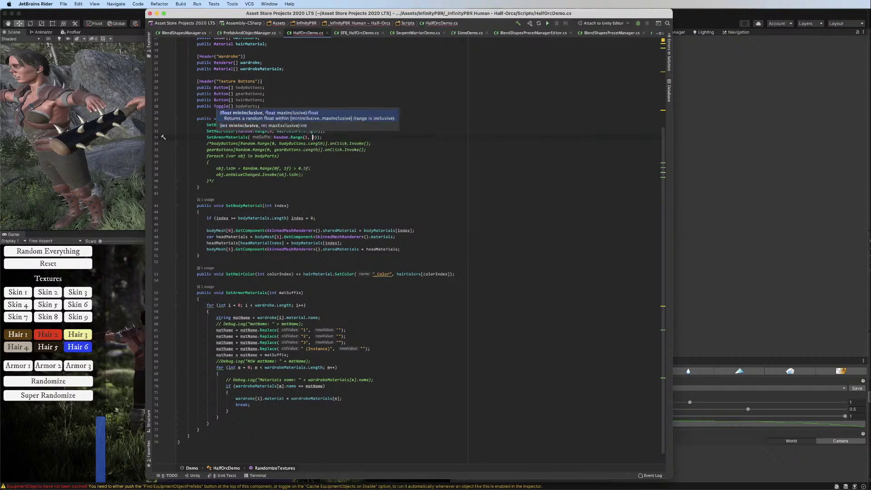
key("Delete")
type("4")
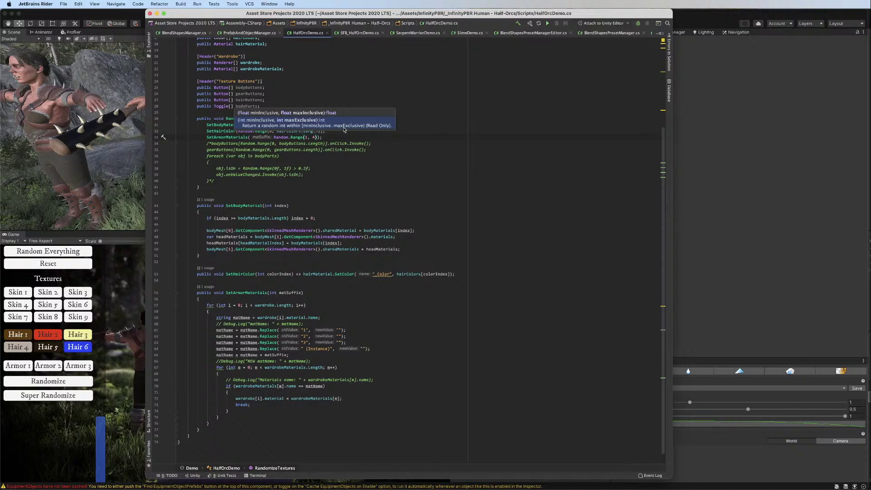
left_click(332, 137)
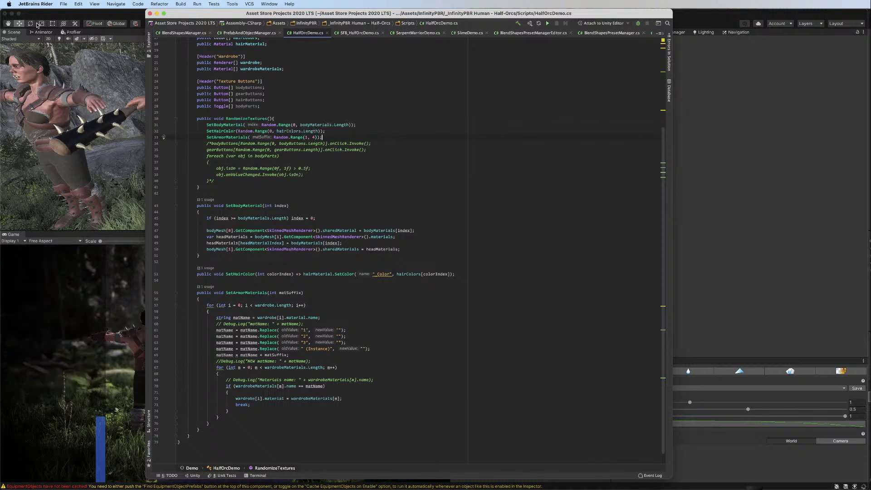
Switch to Unity, shift the Randomize and Super Randomize buttons down, and place a duplicate of Randomize in the gap above them
left_click(62, 13)
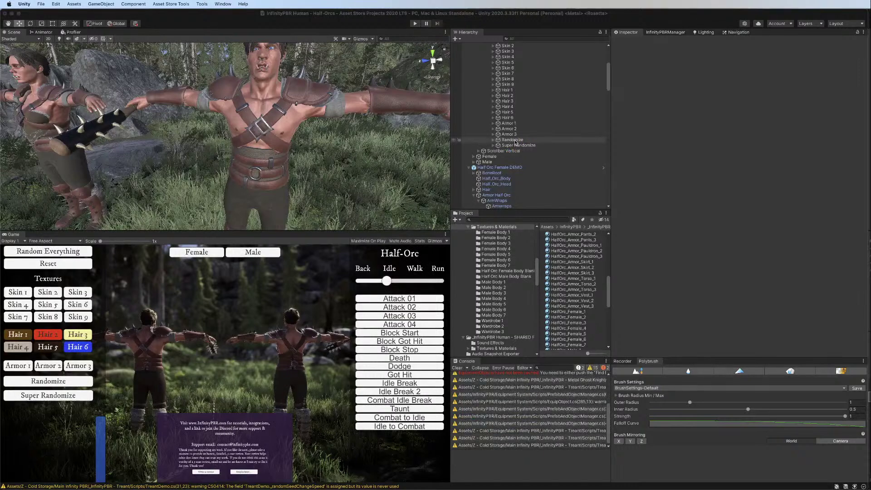
left_click(513, 140)
left_click(513, 145, "shift")
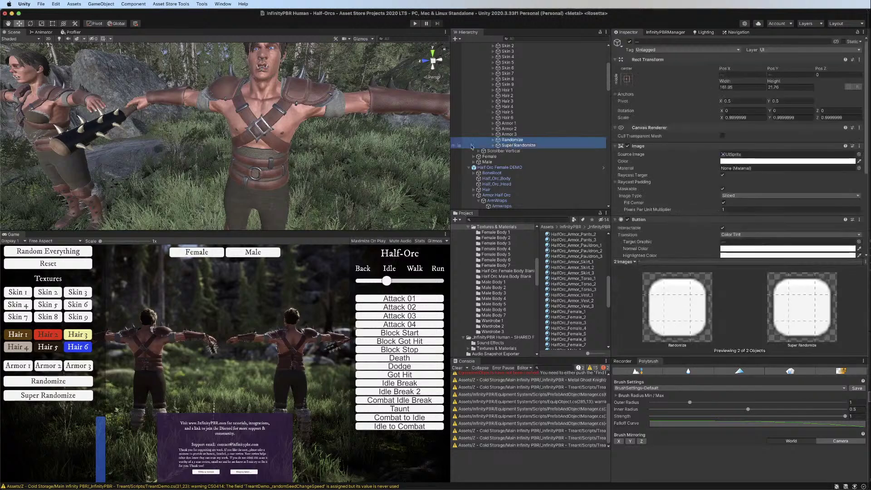
key("f")
mouse_move(224, 109)
left_mouse_down()
mouse_move(224, 137)
mouse_move(225, 93)
left_mouse_up()
left_click(509, 140)
key("super+d")
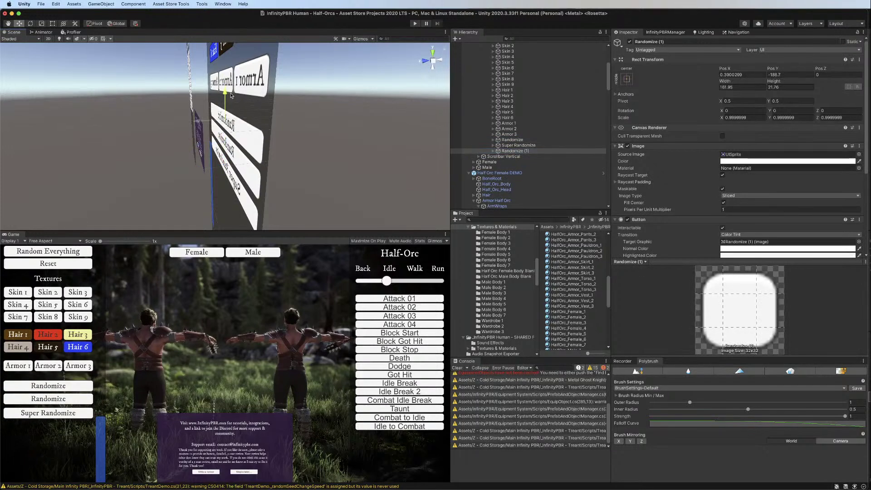
Set the label text of the duplicated Randomize (1) button to Random Textures
left_click(493, 151)
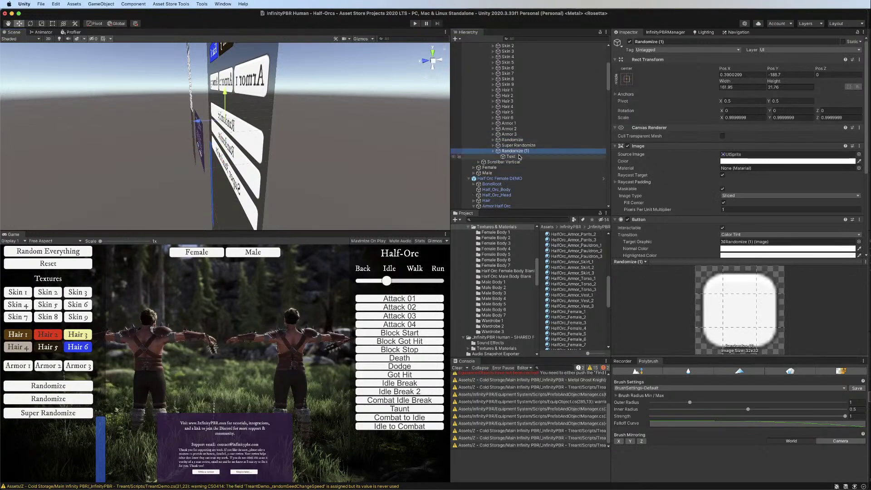
left_click(511, 157)
left_click(671, 159)
type("Rando")
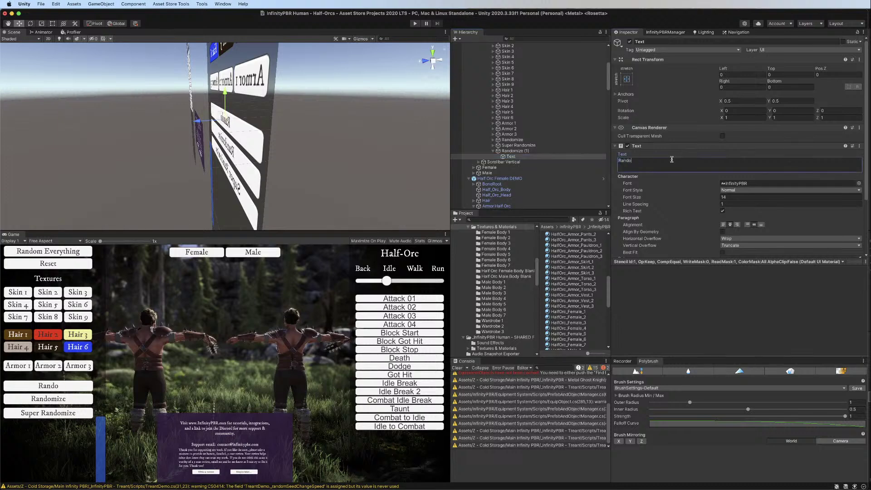
type("m Textures")
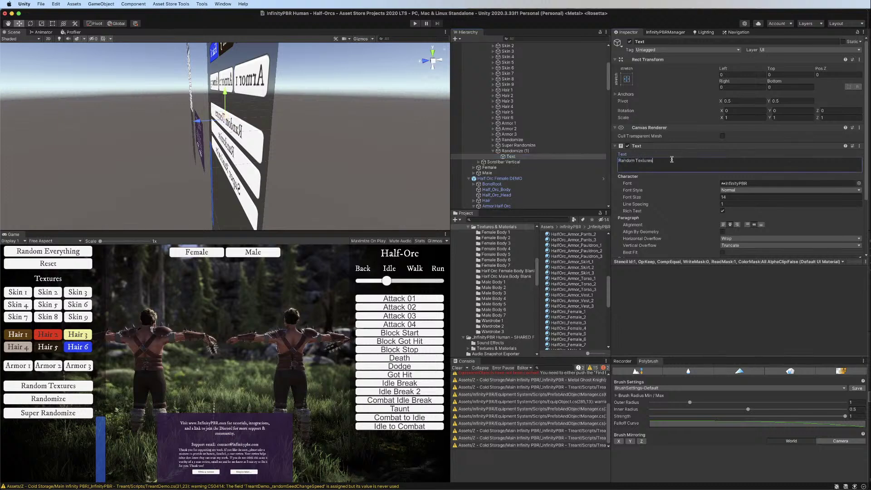
Move the Randomize (1) object directly below Armor 3 in the hierarchy and rename it Random Textures
left_click_drag(503, 152, 508, 141)
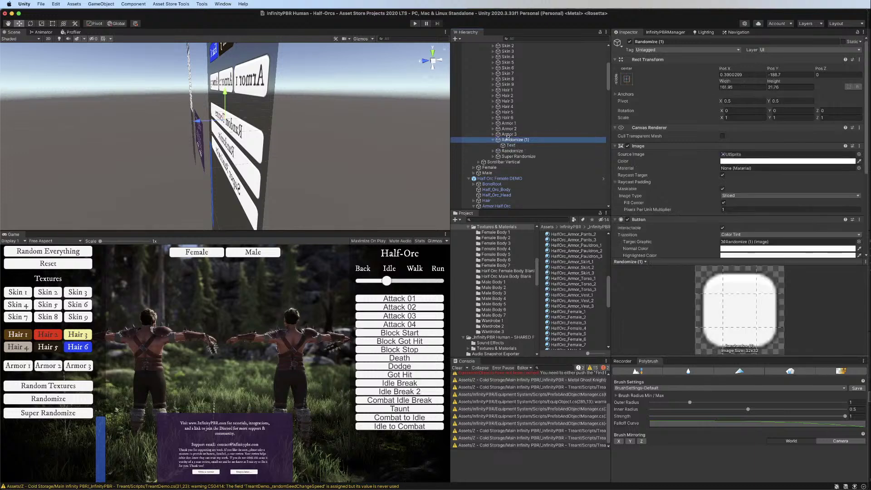
left_click(514, 141)
type("Random")
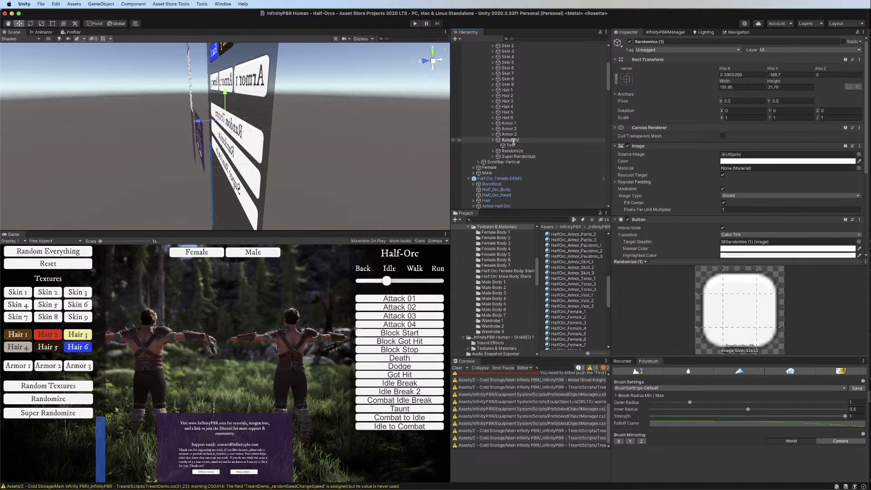
type(" Textures")
key("Return")
Rename the original Randomize button object as Random Mesh Morphing
key("Down")
key("Down")
key("Return")
type("R")
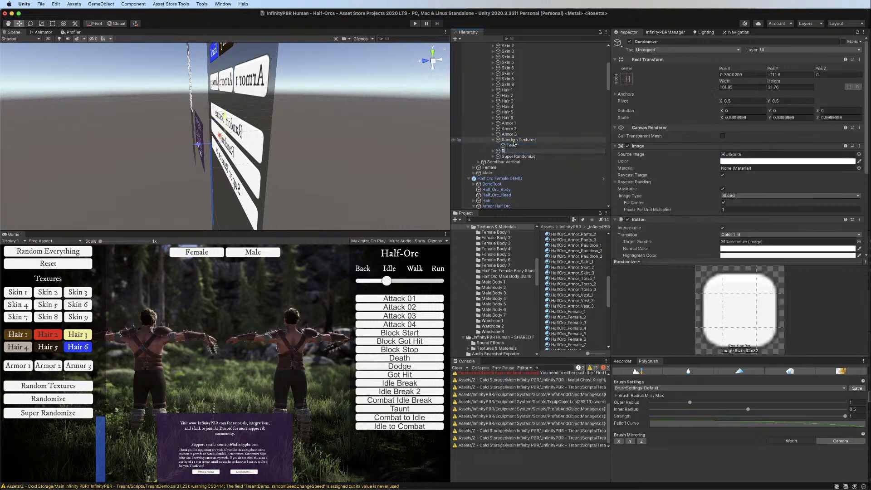
type("andom Blendshapes")
key("super+a")
type("Random Mesh Morph")
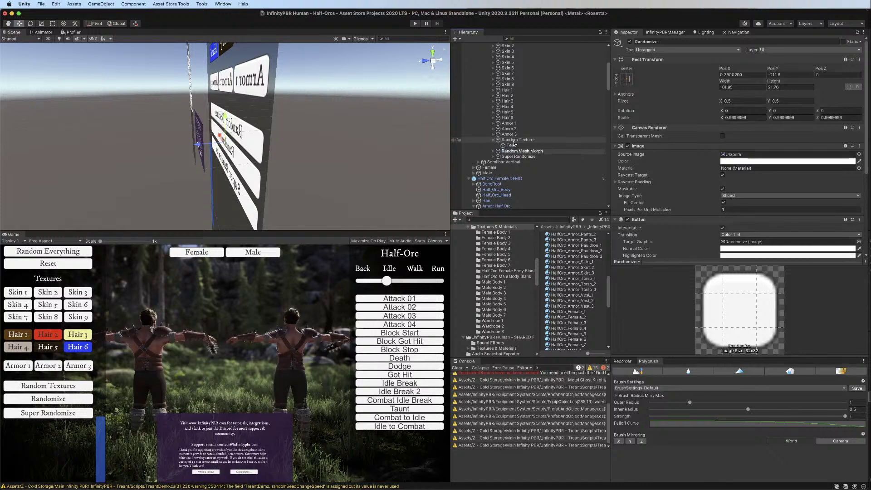
type("ing")
key("Return")
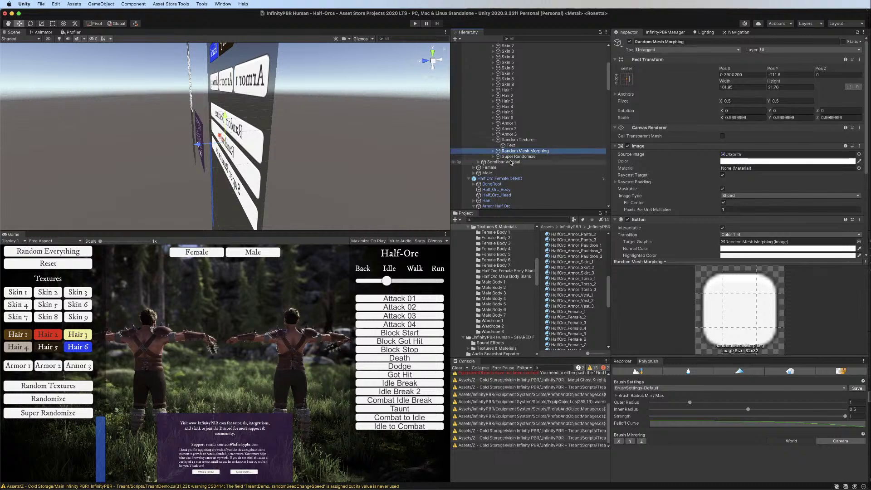
Set the label text of the Random Mesh Morphing button to Random Mesh Morphing, then collapse both renamed buttons
left_click(494, 151)
left_click(510, 156)
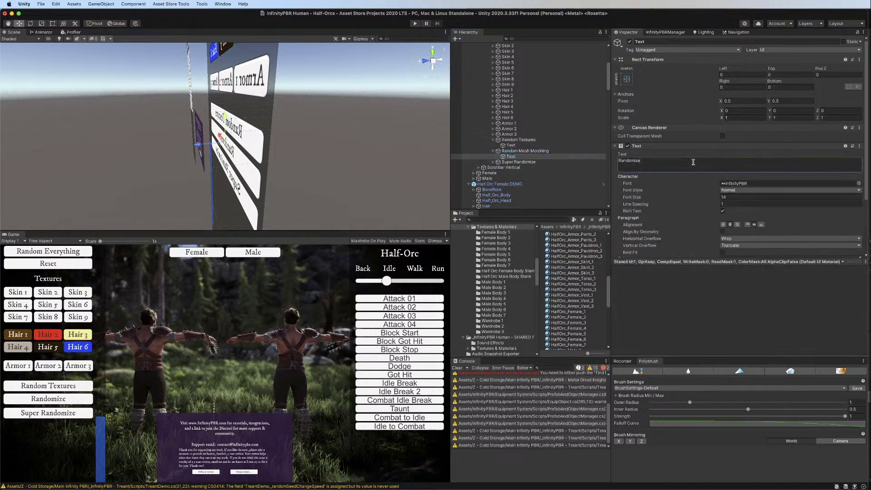
left_click(693, 162)
key("super+a")
type("Random Mesh Morphing")
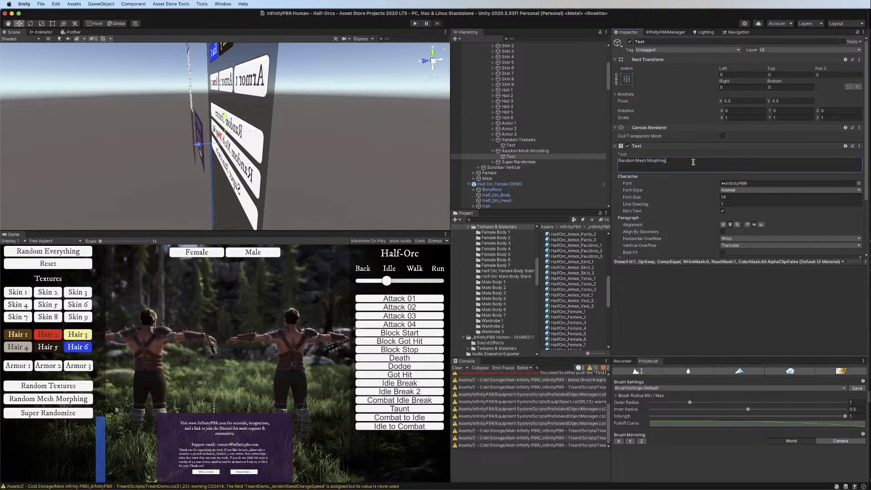
left_click(493, 151)
left_click(493, 140)
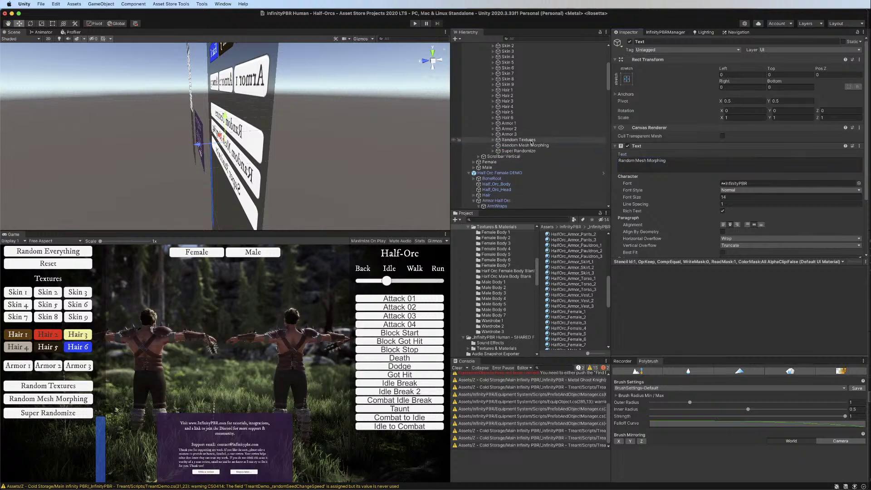
Assign Half Orc Female DEMO and Half Orc Male DEMO as the two On Click targets of the Random Textures button
left_click(518, 140)
scroll(794, 159, "down", 5)
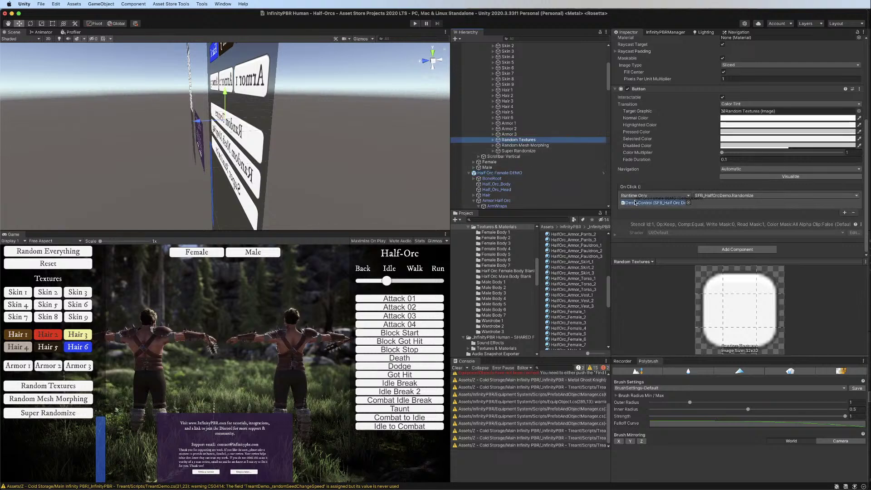
left_click_drag(635, 202, 635, 203)
left_click(468, 173)
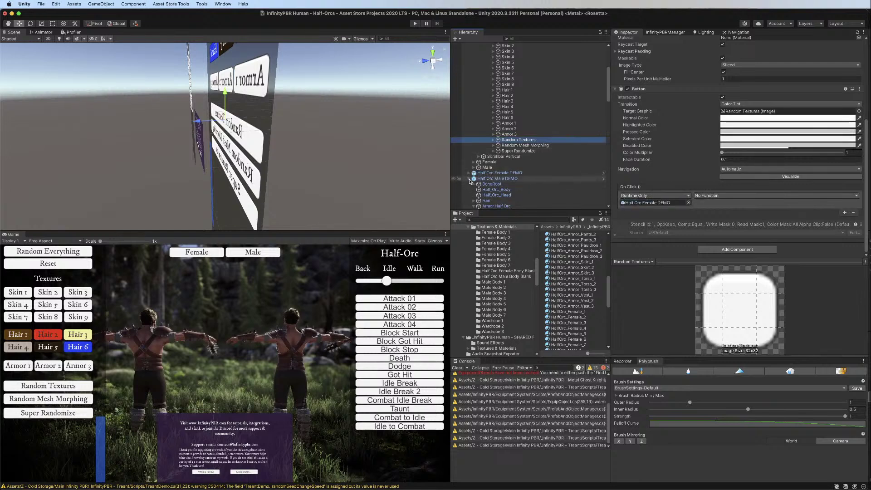
left_click(469, 178)
left_click_drag(502, 178, 656, 220)
Set the On Click function for both half-orc targets of Random Textures to HalfOrcDemo.RandomizeTextures
left_click(700, 213)
mouse_move(732, 265)
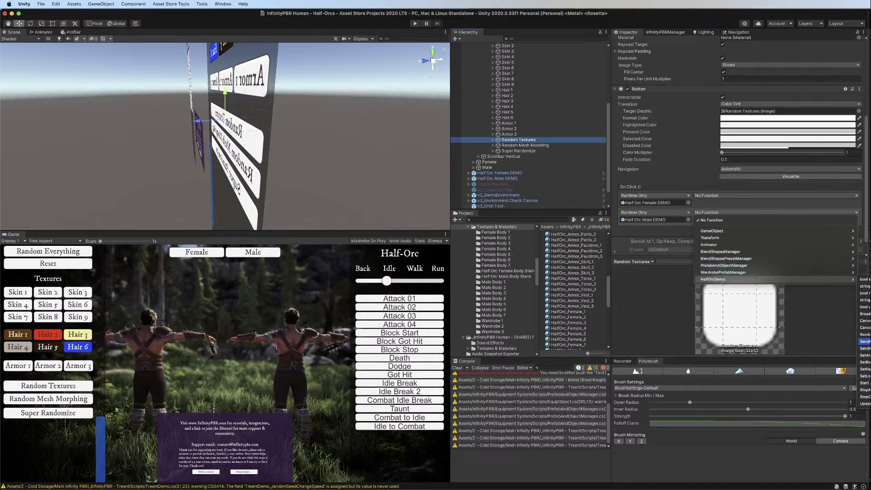
left_click(865, 335)
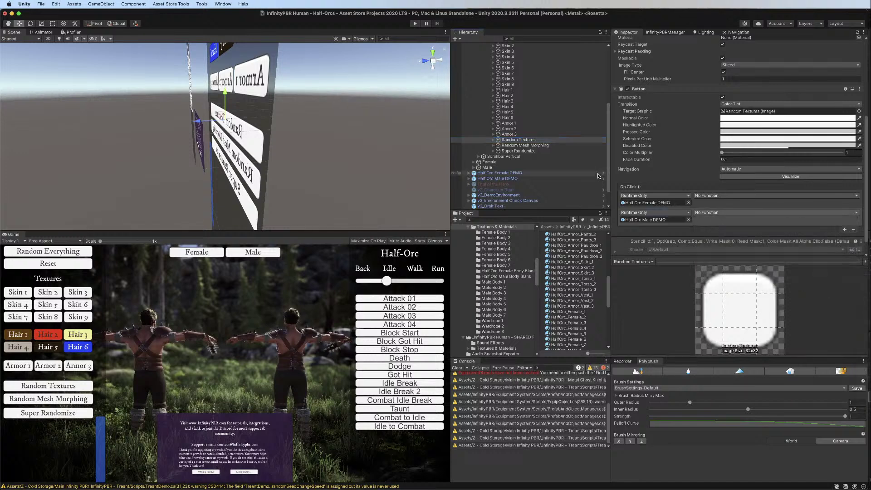
left_click(701, 196)
mouse_move(742, 262)
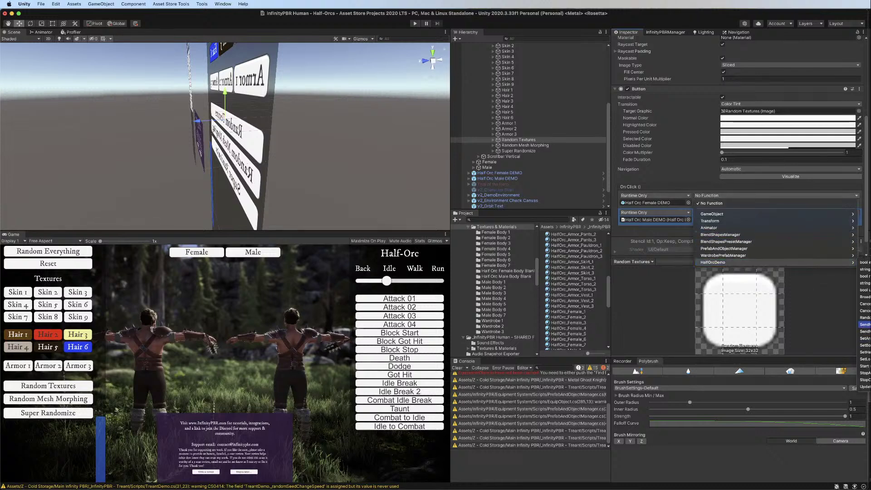
left_click(865, 318)
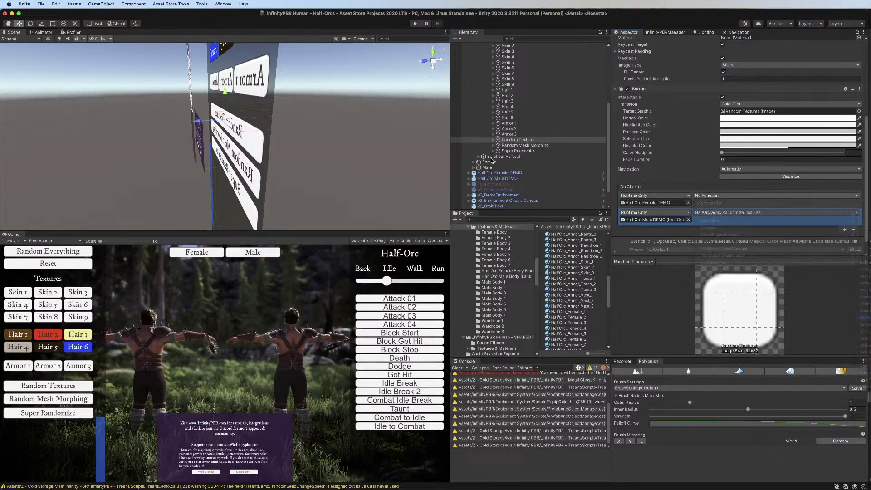
Add a second On Click entry to Random Mesh Morphing and assign Half Orc Female DEMO and Half Orc Male DEMO as targets
left_click(521, 146)
left_click(844, 213)
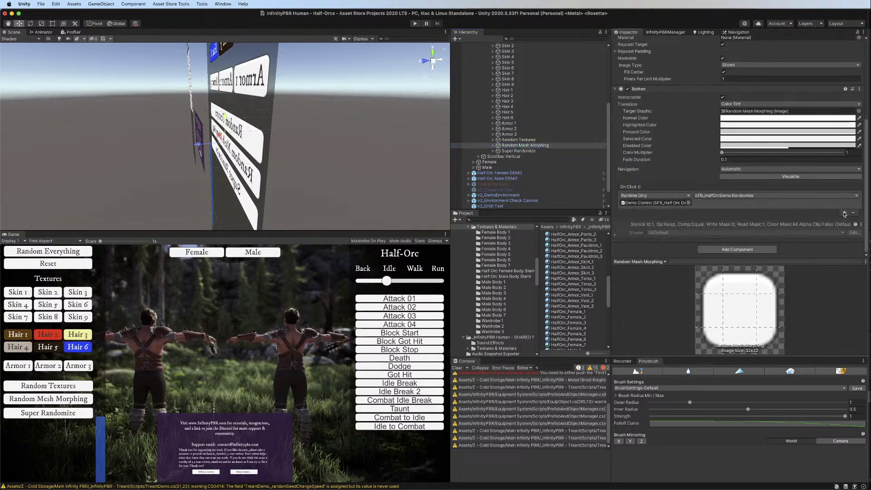
left_click_drag(485, 162, 639, 191)
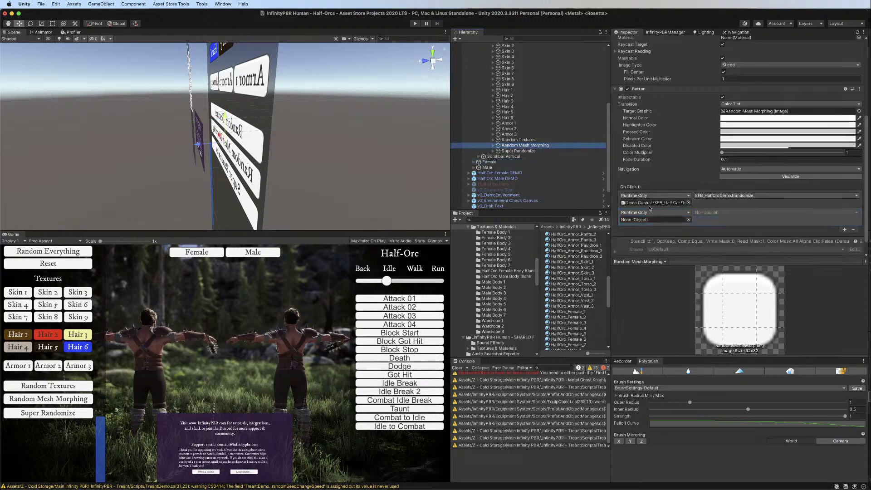
left_click_drag(499, 172, 670, 204)
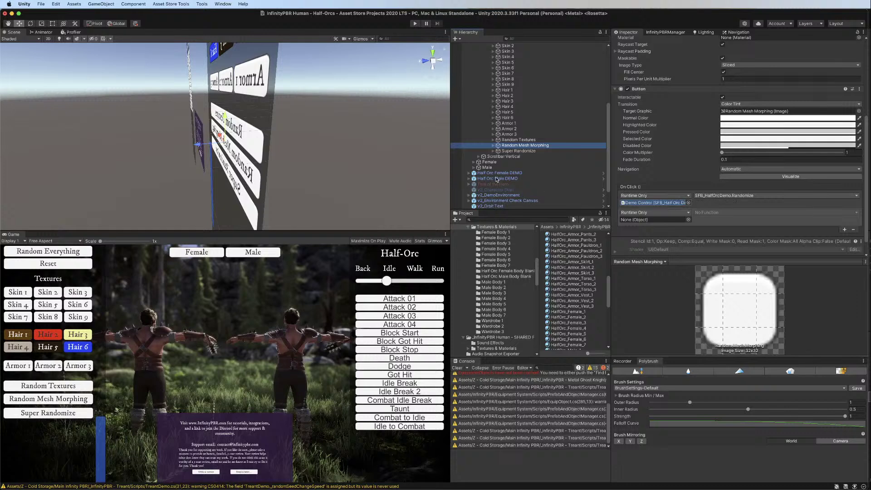
left_click_drag(499, 178, 662, 219)
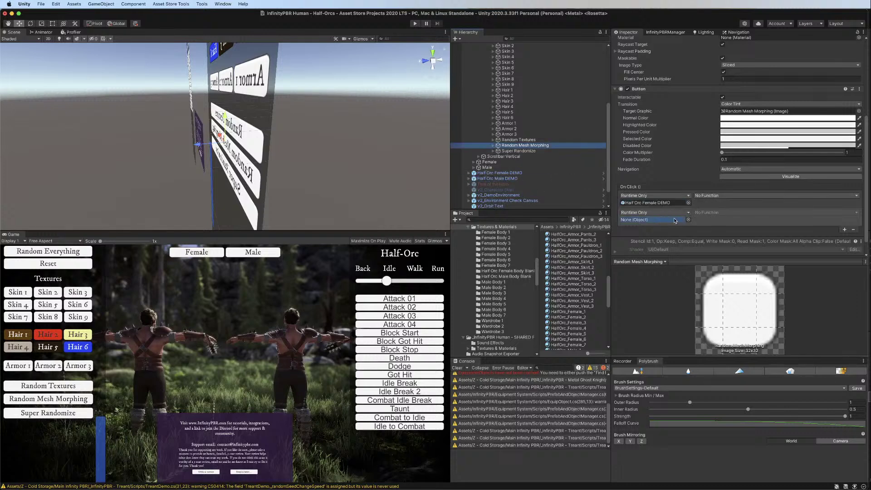
Set both Random Mesh Morphing On Click entries to BlendShapesPresetManager.StartTransitionToPreset with the argument Random
left_click(754, 196)
mouse_move(770, 264)
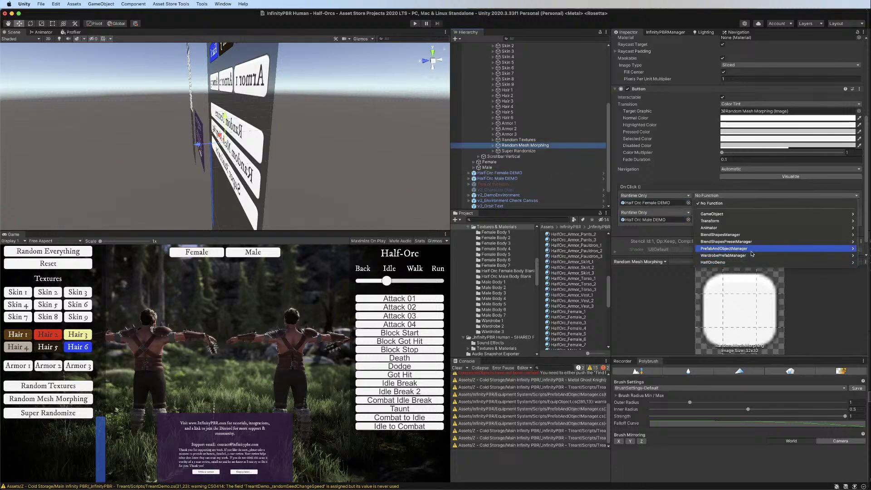
mouse_move(748, 244)
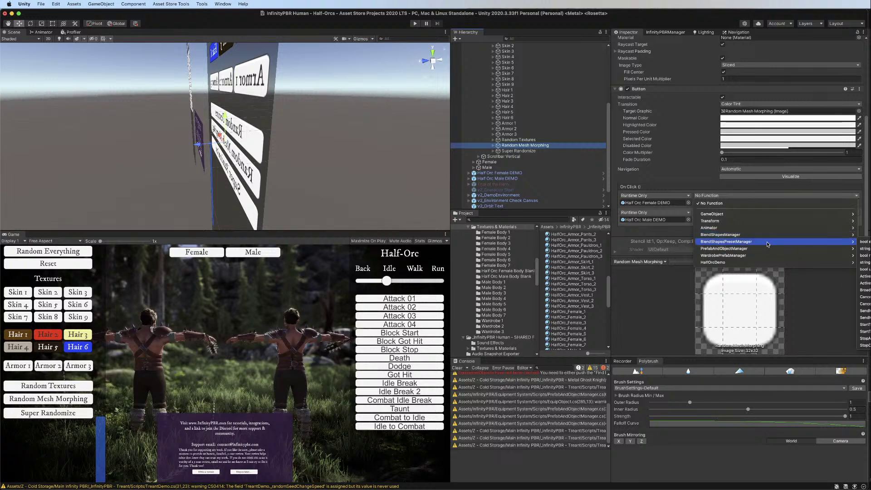
left_click(864, 325)
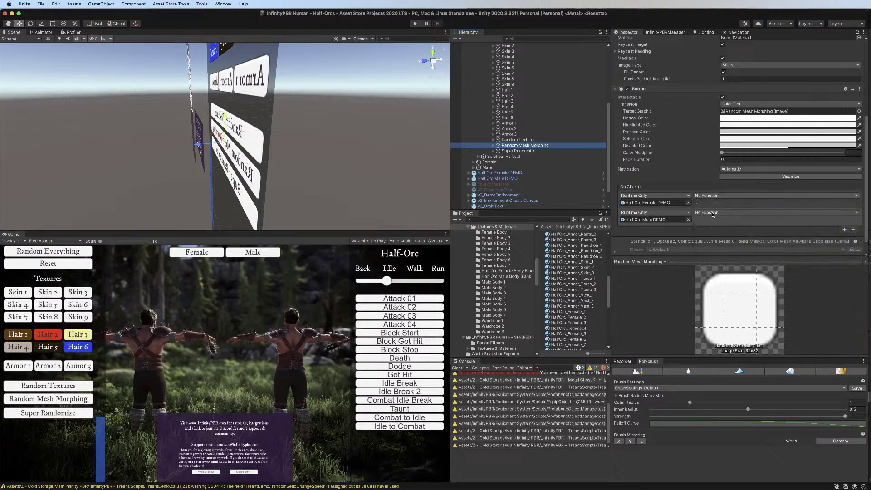
left_click(707, 203)
type("Random")
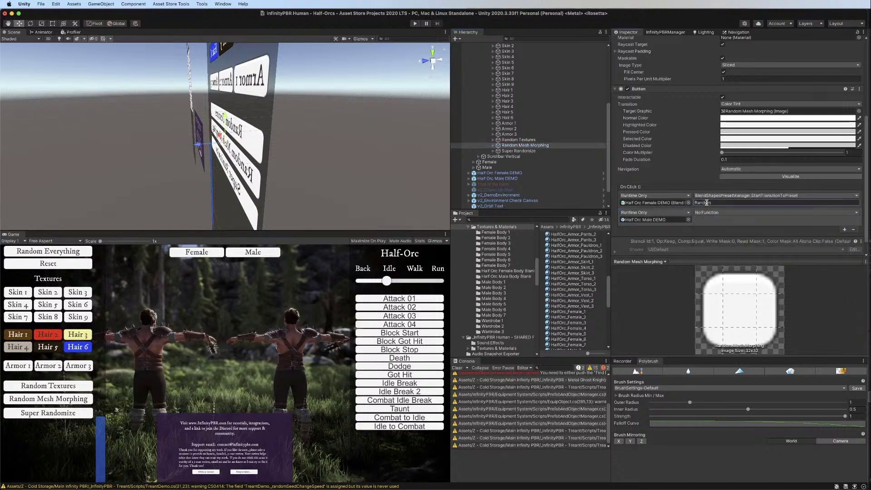
left_click(706, 213)
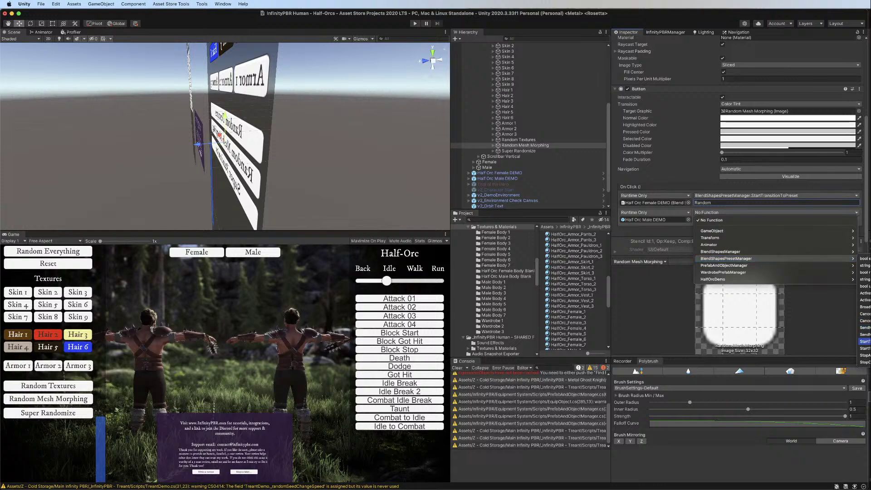
left_click(865, 348)
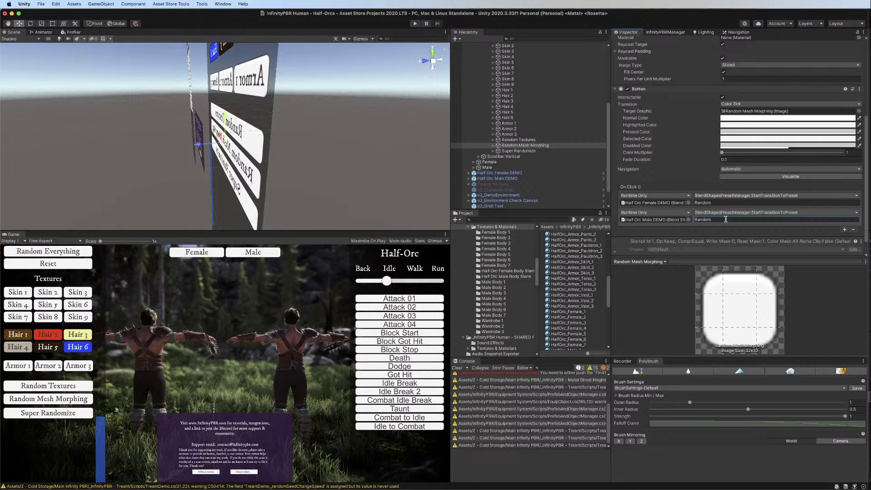
Shift the Super Randomize button down and place a duplicate of Random Mesh Morphing in the gap above it
left_click(516, 151)
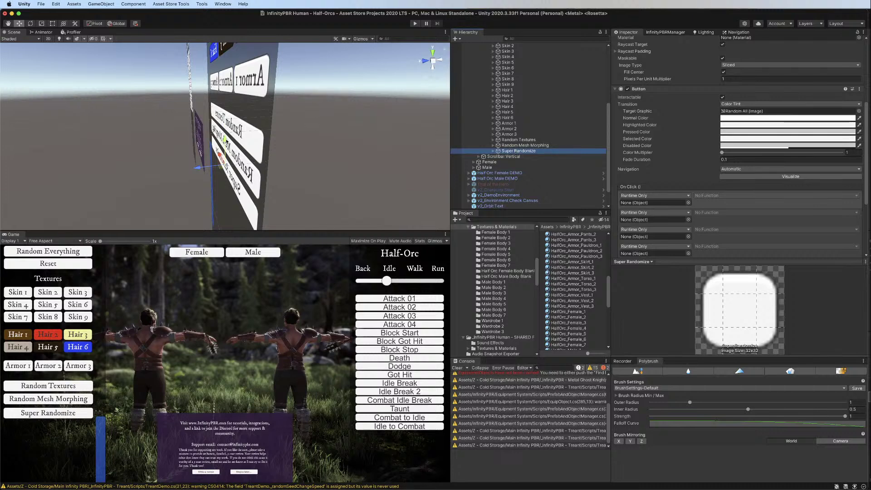
left_click_drag(226, 142, 226, 161)
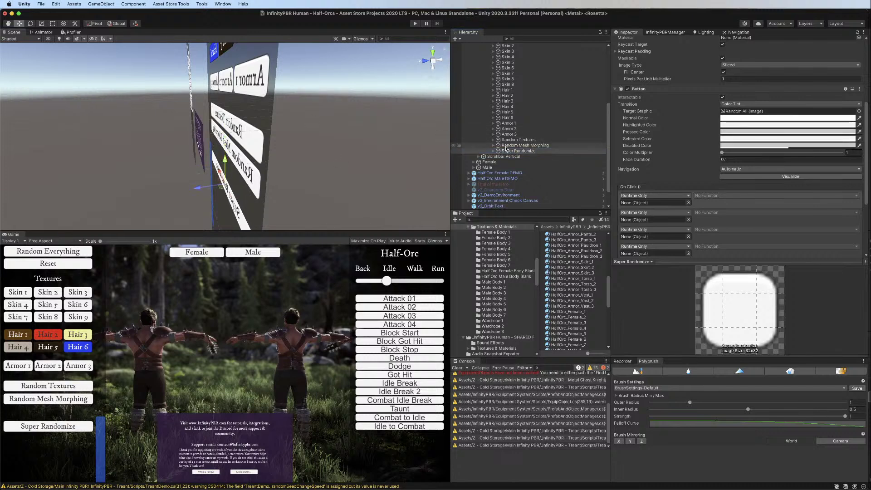
left_click(506, 145)
key("super+d")
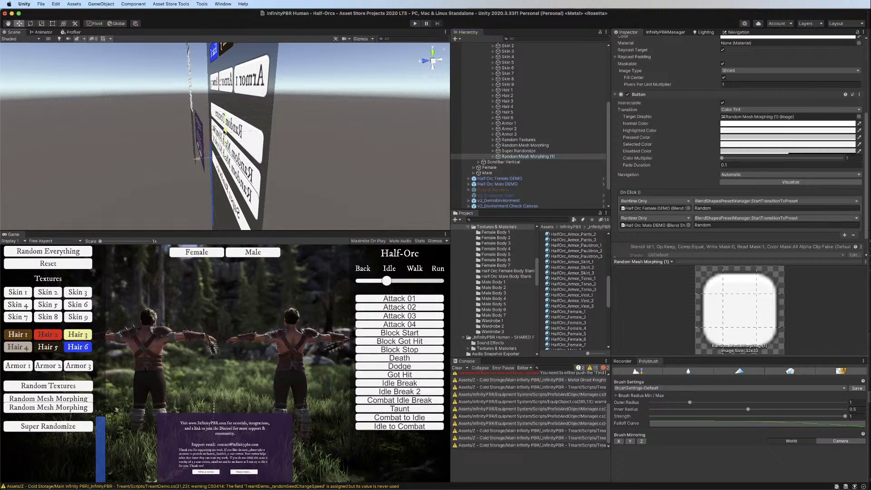
left_click_drag(225, 131, 225, 139)
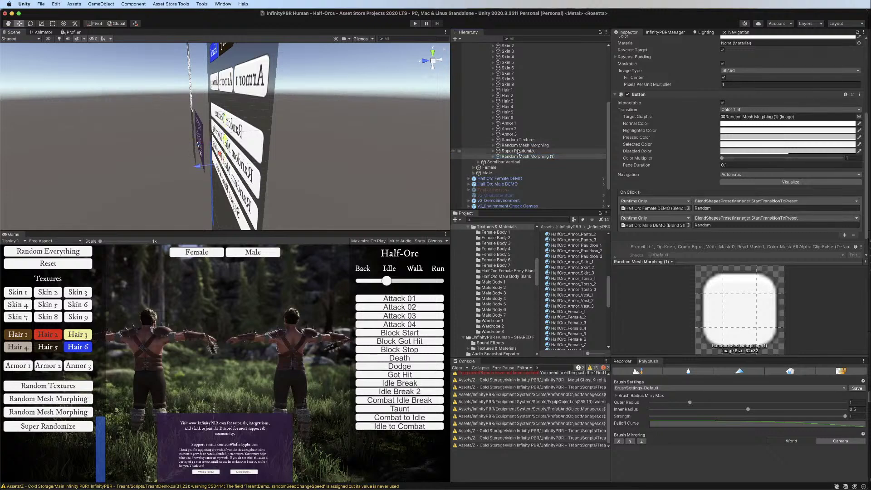
Rename the duplicated Random Mesh Morphing (1) button as Reset Blendshapes and set its label text to Reset Blendshapes
left_click(520, 155)
type("Reset Blendshapes")
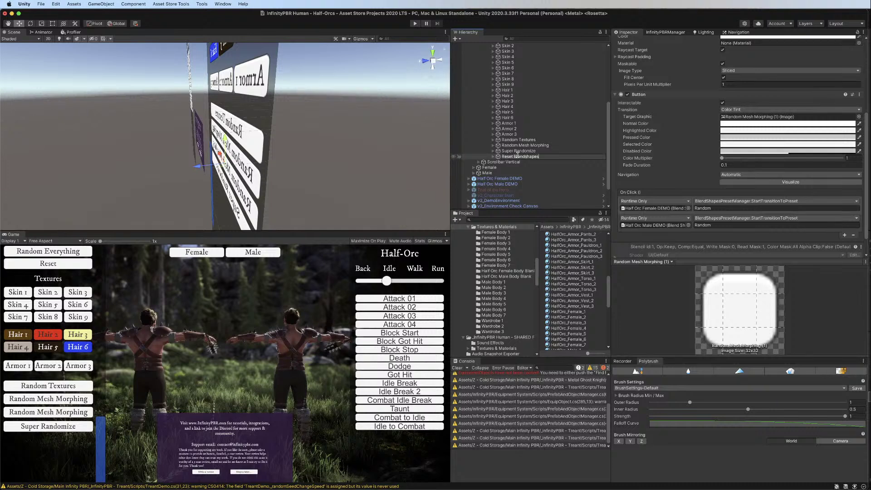
key("Return")
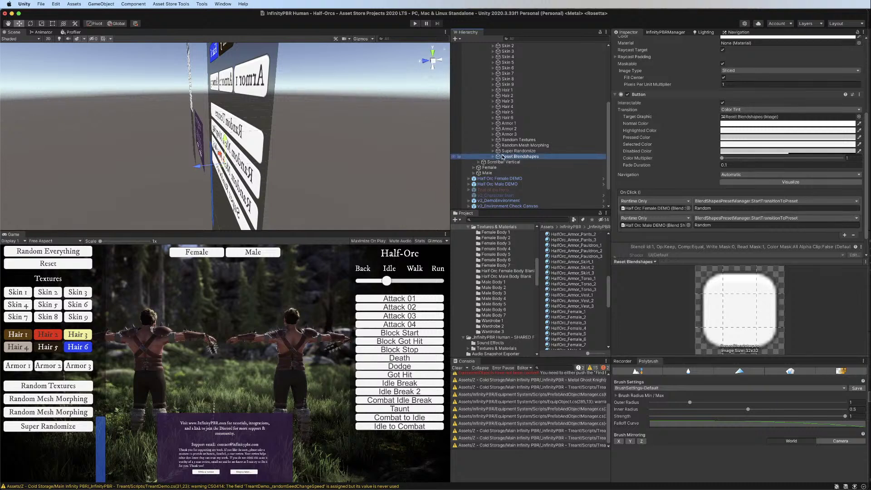
left_click(495, 157)
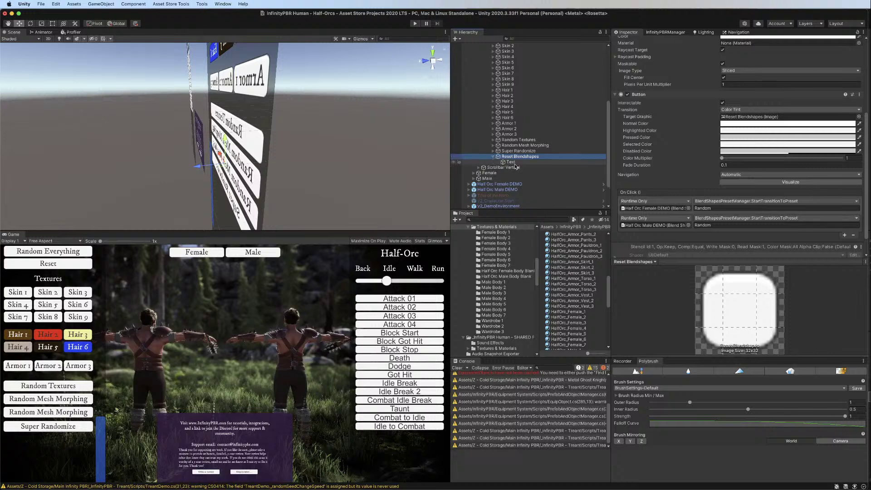
left_click(516, 162)
left_click(657, 92)
type("Reset Blendshapes")
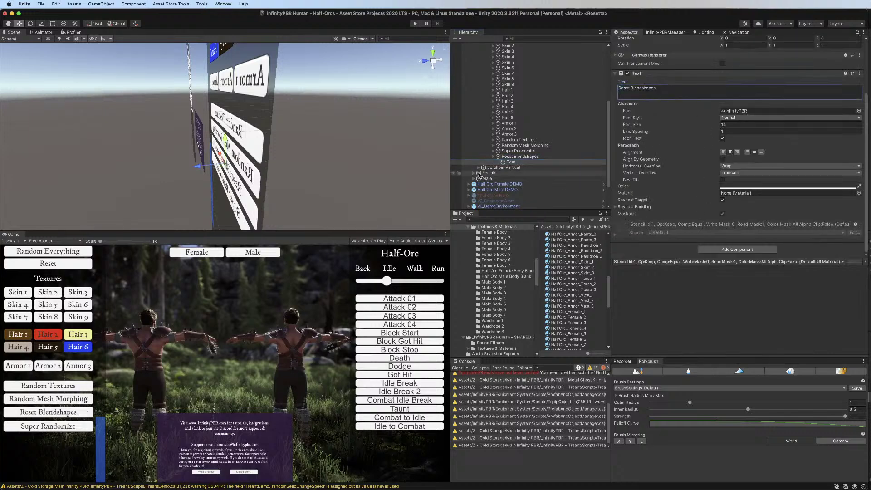
Set both Reset Blendshapes On Click arguments to Reset and order Super Randomize after Reset Blendshapes in the hierarchy
left_click(522, 151)
left_click(507, 157)
left_click(493, 157)
scroll(714, 191, "down", 4)
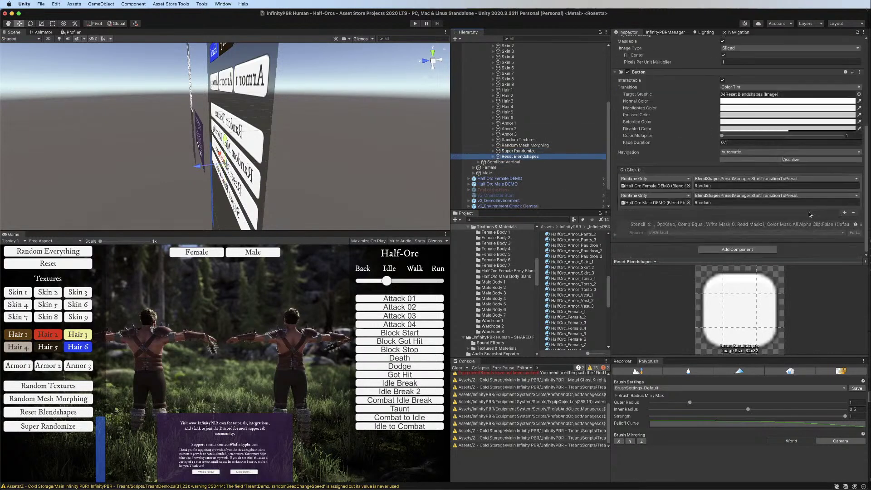
left_click(715, 186)
type("R")
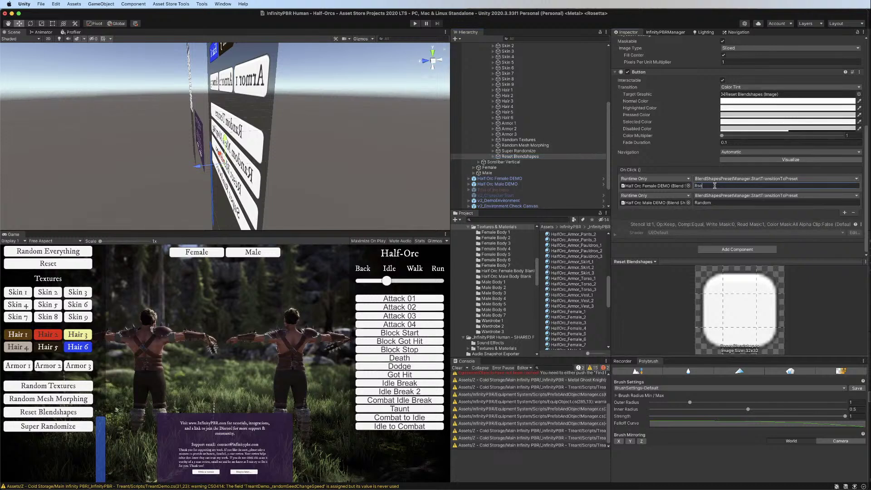
type("eset")
left_click(715, 196)
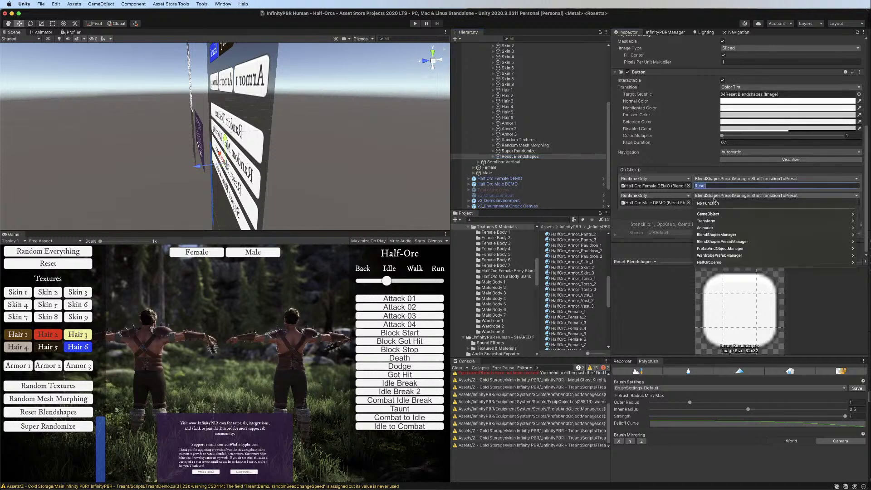
left_click(704, 189)
left_click(707, 202)
type("Reset")
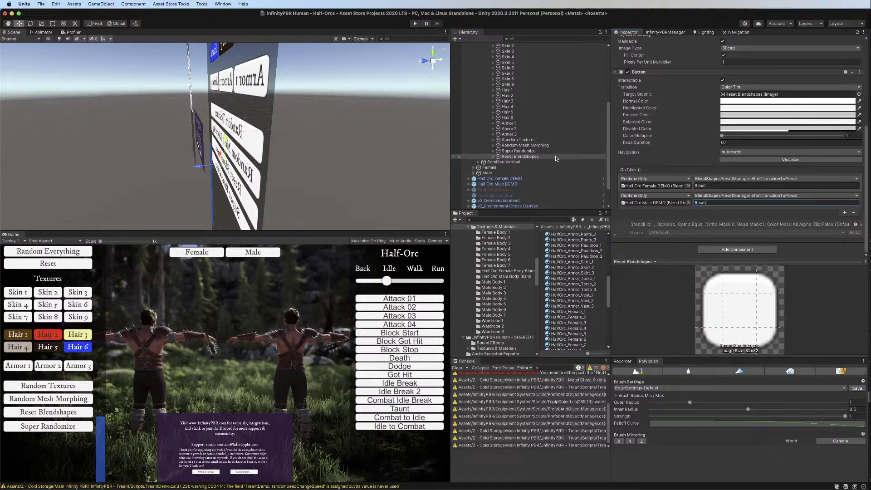
left_click_drag(512, 151, 513, 158)
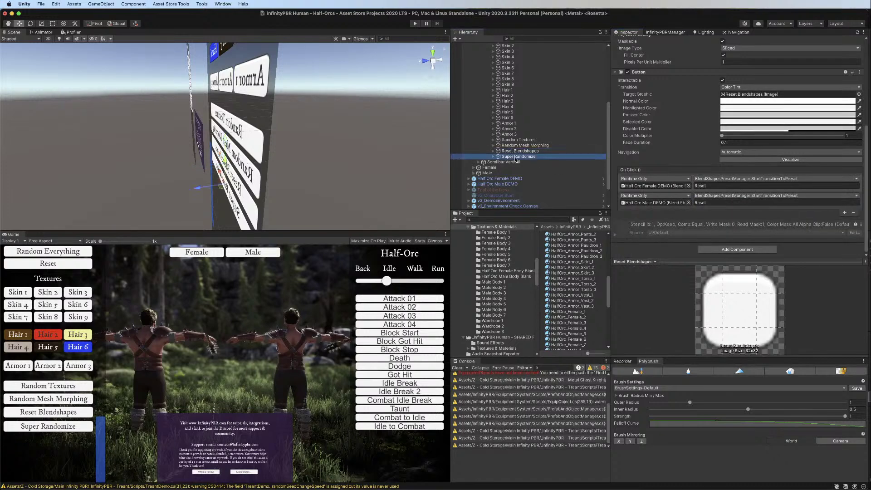
Fill Super Randomize's six empty On Click targets with Half Orc DEMO objects, ordered Female, Female, Male, Male, Female, Male, and remove the Demo Control entry
scroll(686, 182, "down", 5)
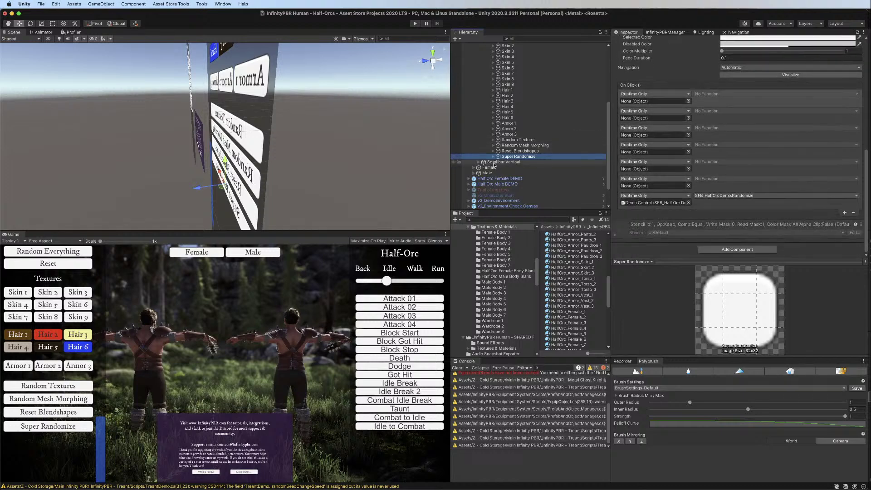
left_click_drag(489, 169, 657, 102)
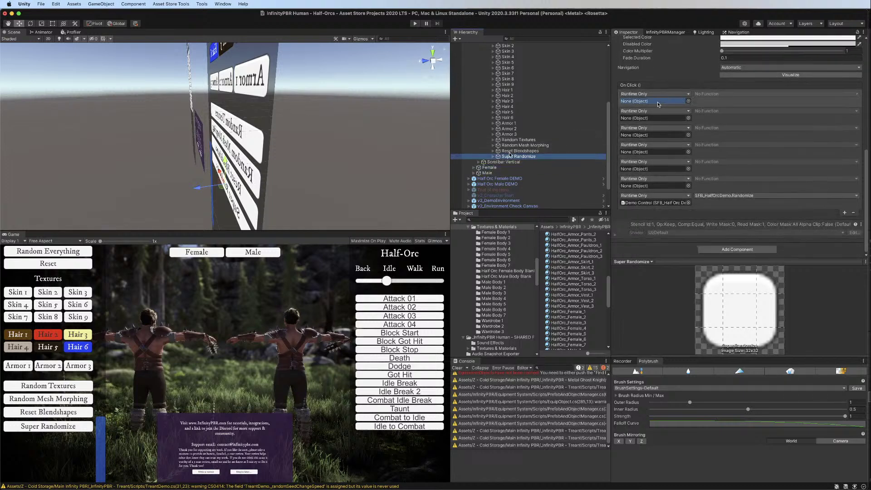
left_click_drag(488, 172, 653, 100)
left_click(498, 180)
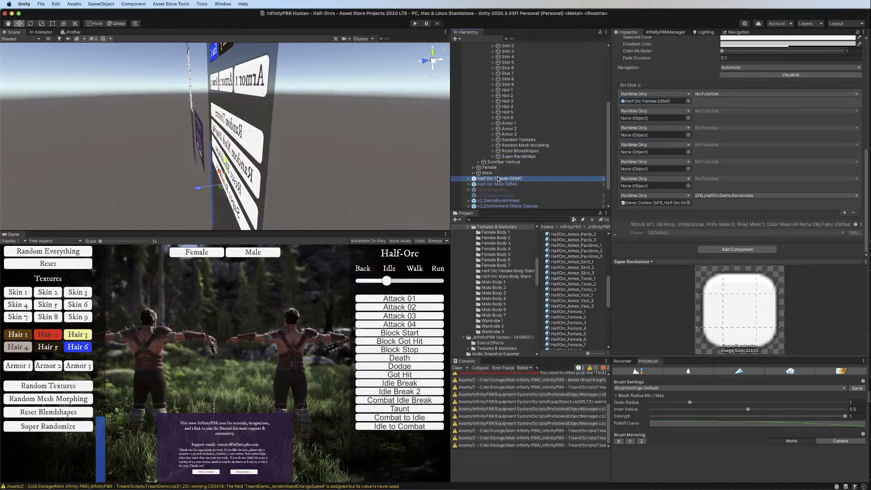
left_click_drag(498, 179, 626, 120)
left_click_drag(505, 185, 653, 135)
left_click_drag(499, 185, 645, 153)
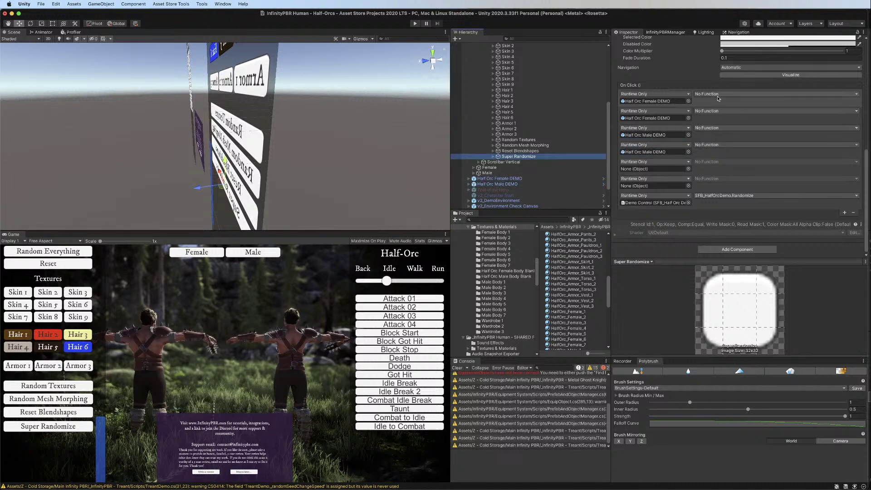
left_click_drag(500, 178, 653, 189)
left_click(725, 207)
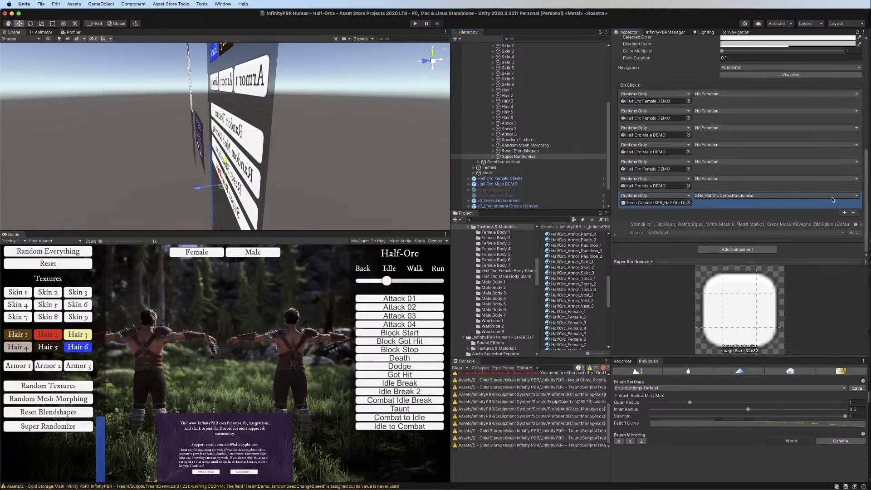
left_click(854, 212)
Set Super Randomize's first two female entries to HalfOrcDemo.RandomizeTextures and BlendShapesPresetManager.StartTransitionToPreset with the argument Random
left_click(708, 112)
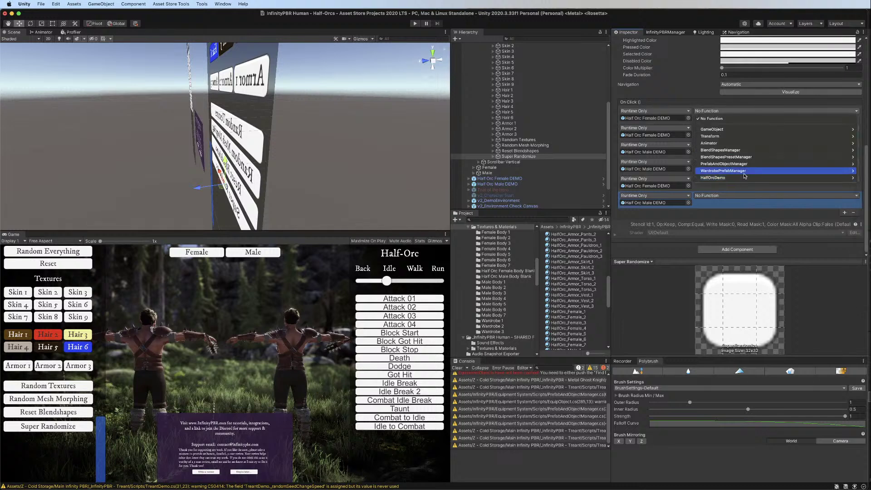
mouse_move(771, 177)
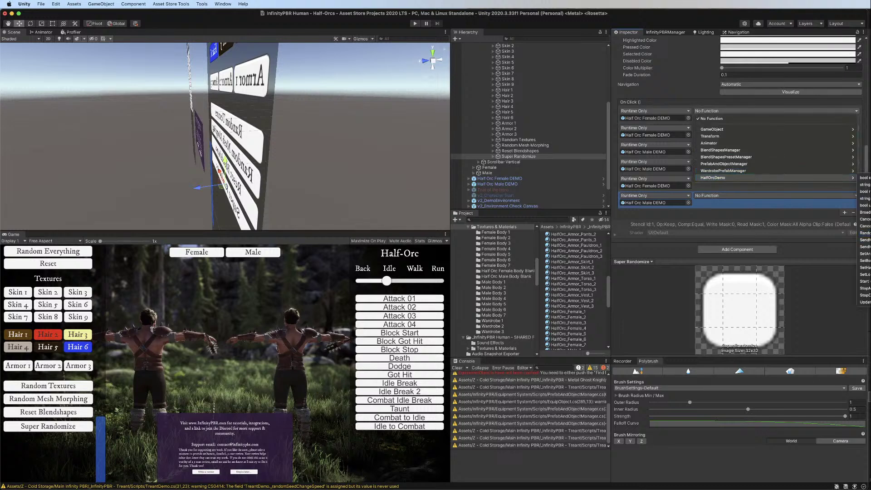
left_click(864, 233)
left_click(710, 129)
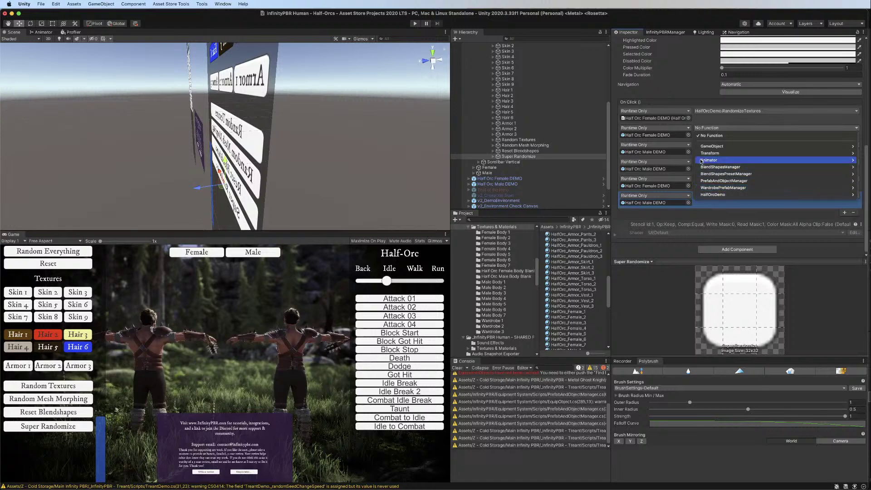
mouse_move(738, 174)
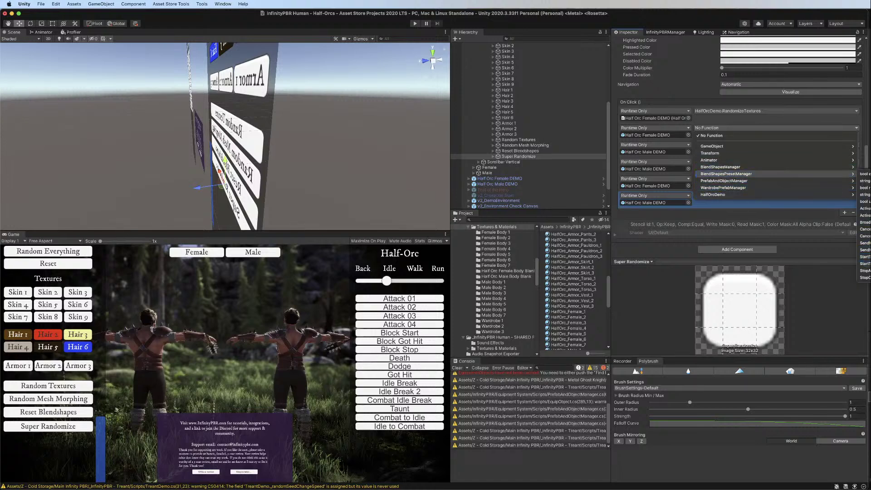
left_click(864, 264)
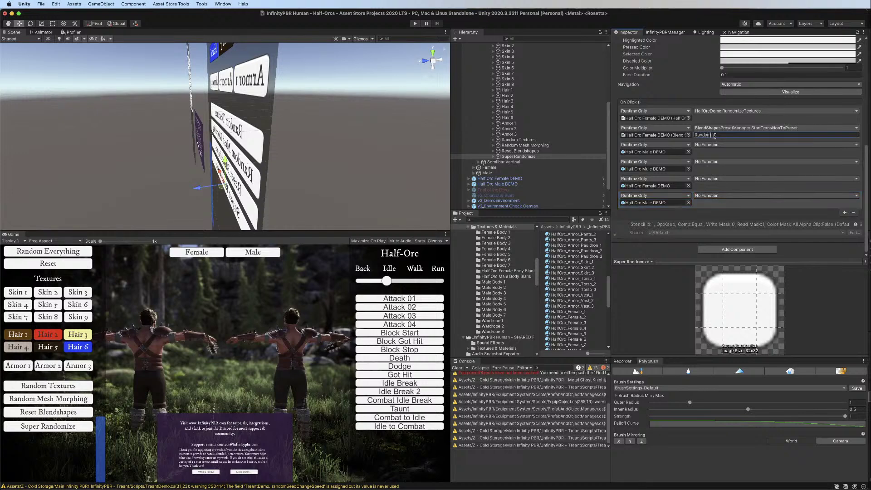
Set Super Randomize's first two male entries to HalfOrcDemo.RandomizeTextures and BlendShapesPresetManager.StartTransitionToPreset with the argument Random
left_click(712, 143)
mouse_move(726, 211)
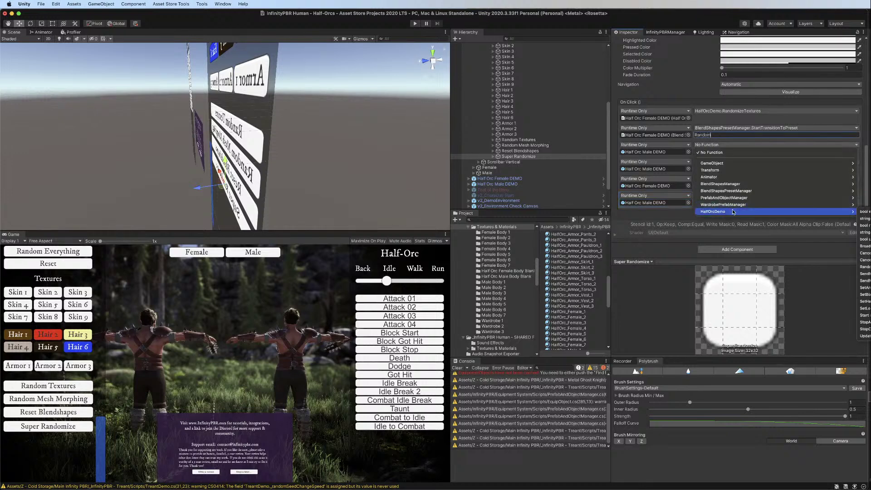
left_click(865, 267)
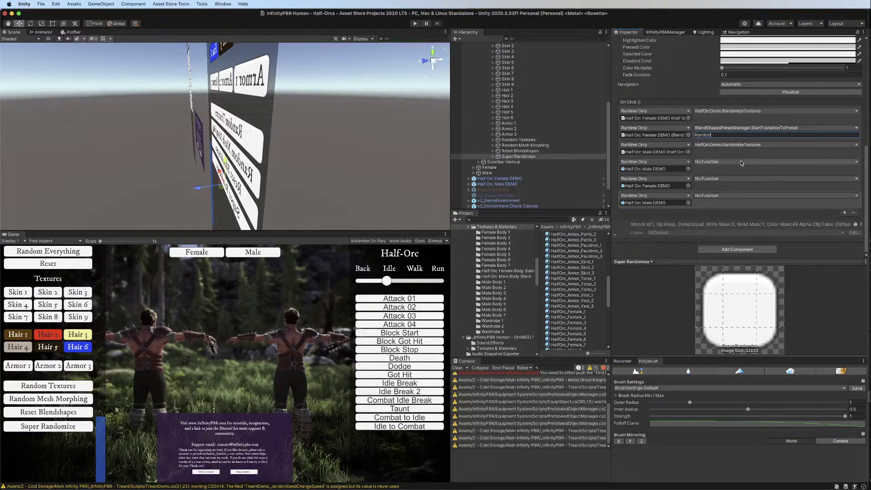
left_click(740, 161)
mouse_move(772, 208)
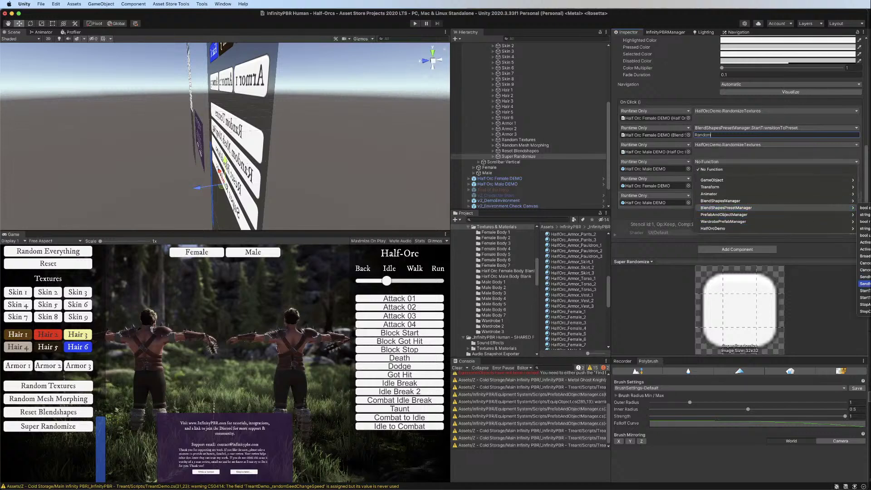
left_click(865, 297)
left_click(699, 169)
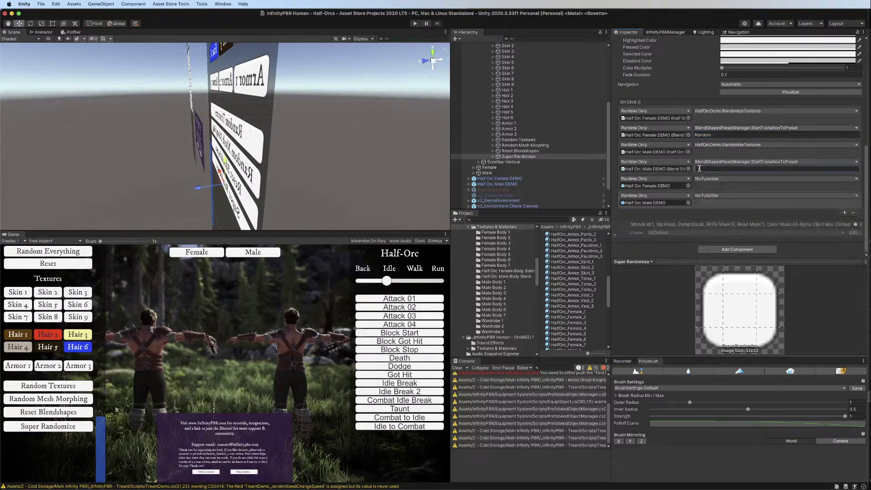
Set the last female and male entries of Super Randomize to PrefabAndObjectManager.ActivateRandomAllGroups
left_click(702, 178)
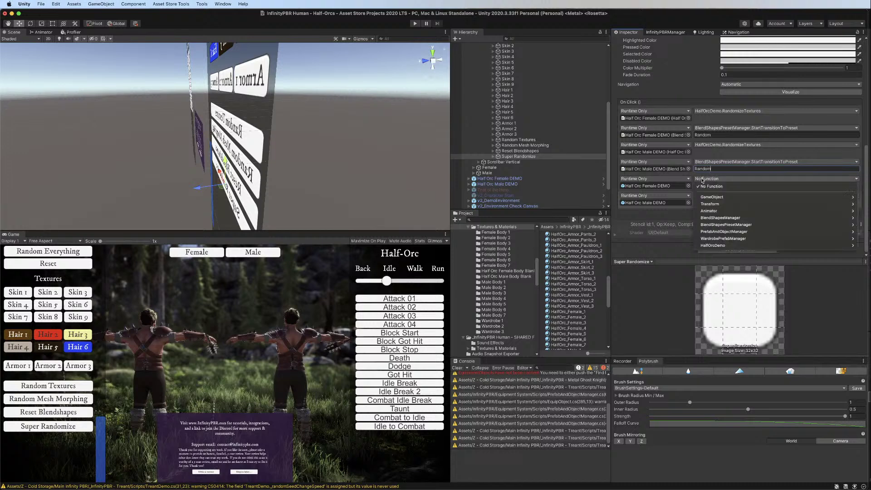
mouse_move(746, 233)
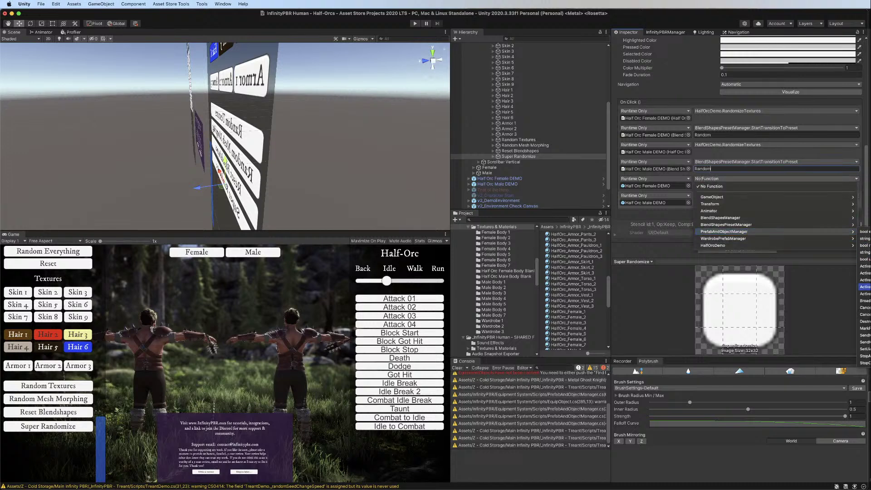
left_click(865, 287)
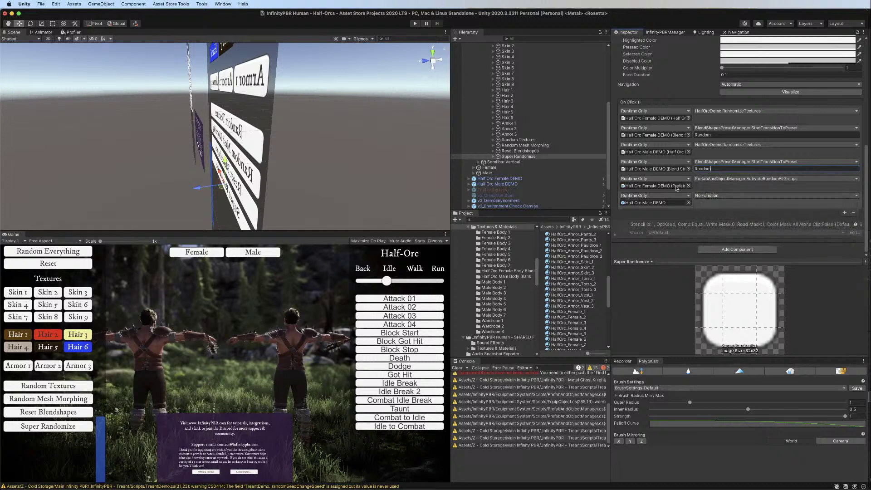
left_click(709, 196)
mouse_move(746, 248)
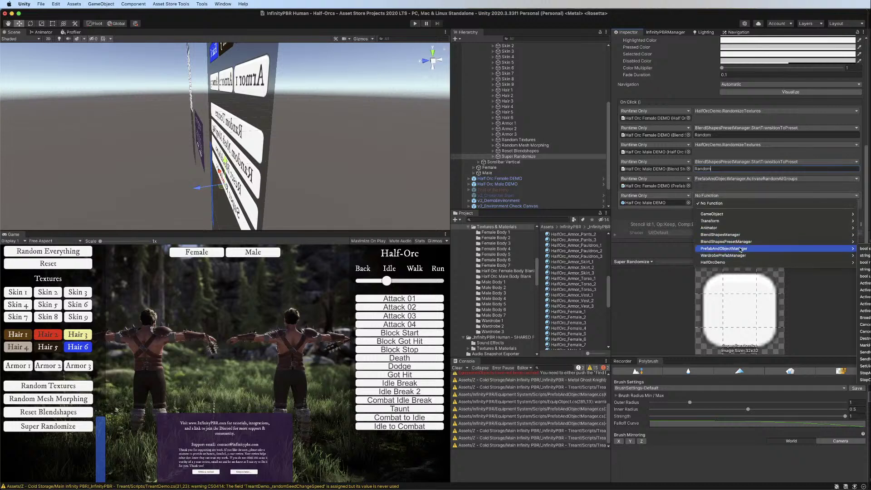
left_click(865, 290)
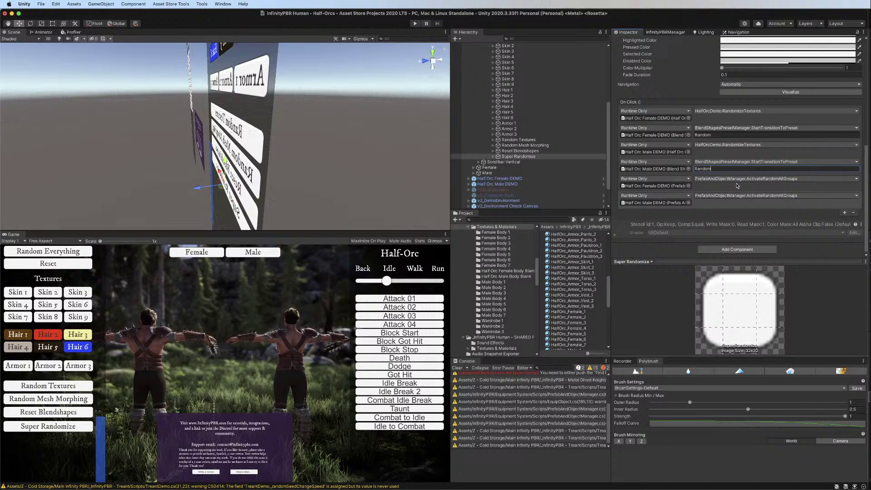
Show the Jewelry 1 objects in Half Orc Female DEMO's Prefab And Object Manager and make two copies of that group
left_click(498, 179)
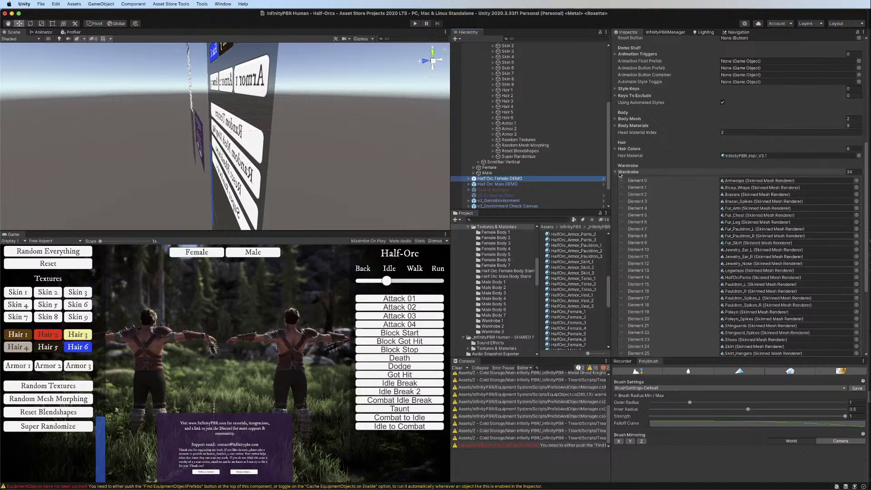
scroll(629, 85, "up", 4)
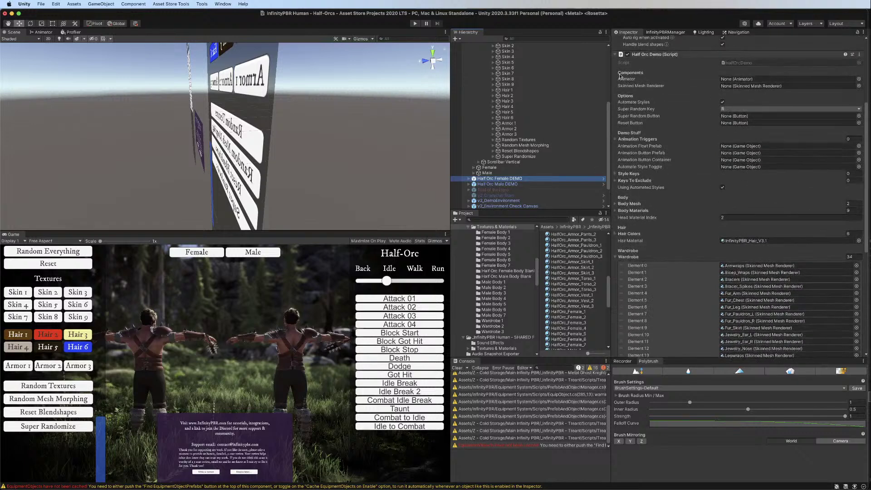
left_click(615, 54)
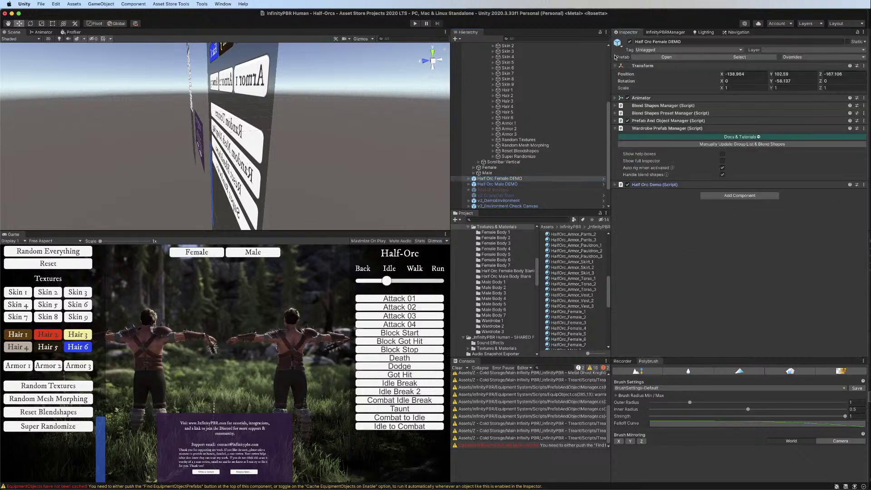
left_click(615, 121)
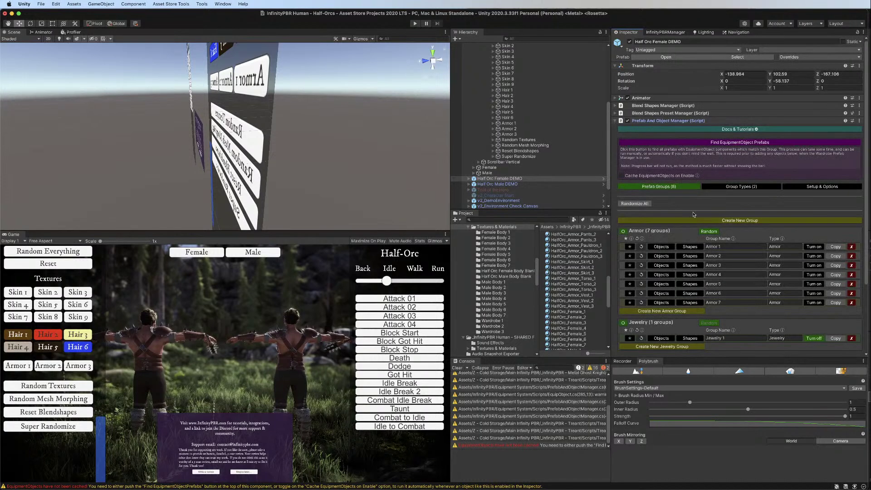
left_click(623, 231)
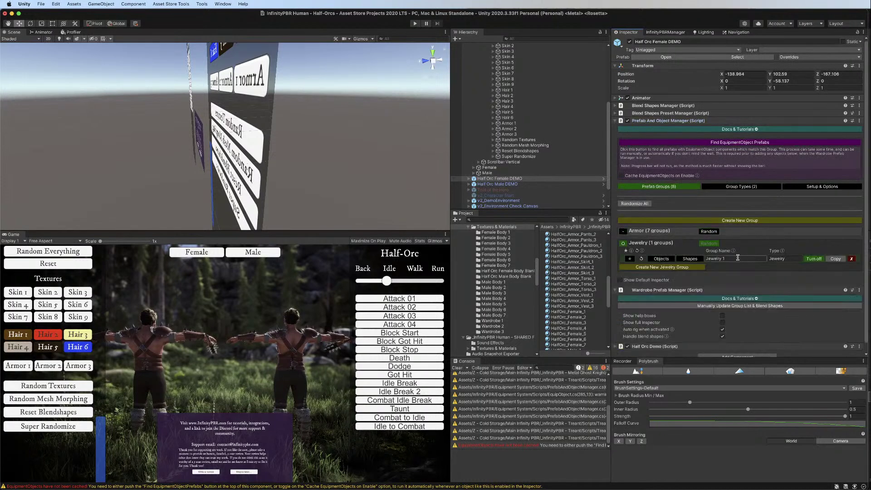
left_click(660, 259)
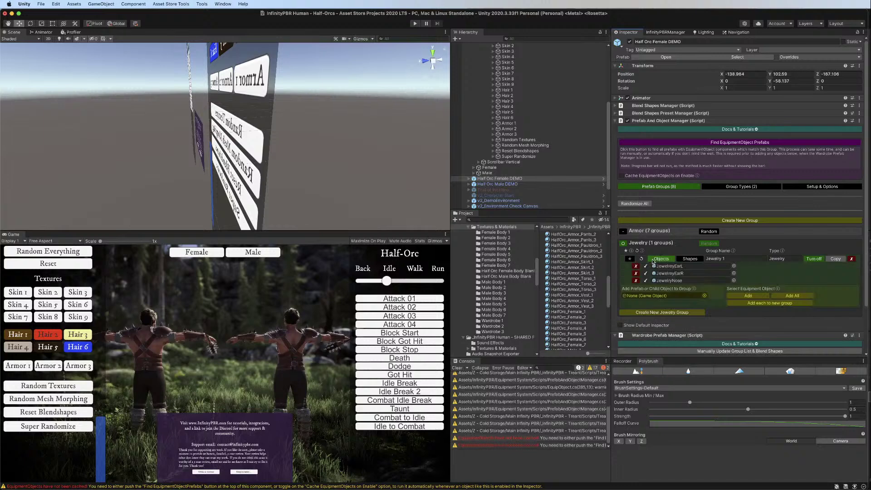
left_click(833, 259)
left_click(833, 259)
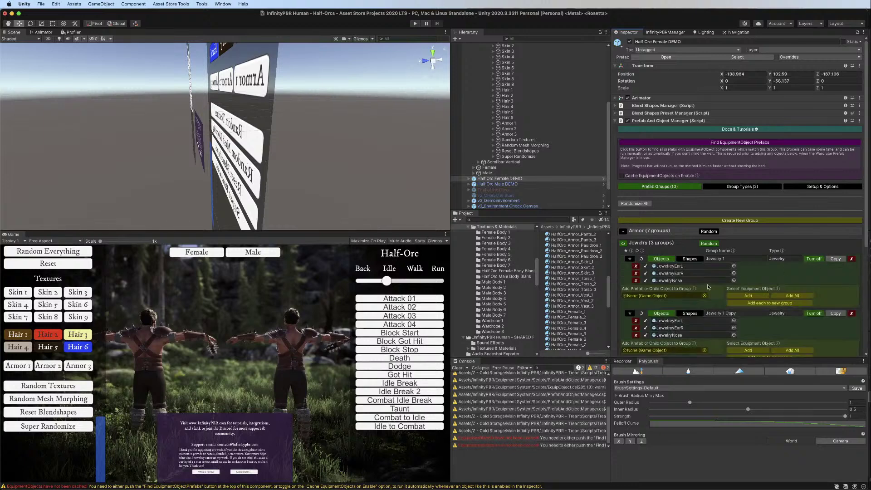
Toggle all three objects in the first Jewelry 1 copy and the ear pieces in the second, and activate a random Jewelry group
scroll(688, 300, "down", 1)
scroll(688, 301, "down", 3)
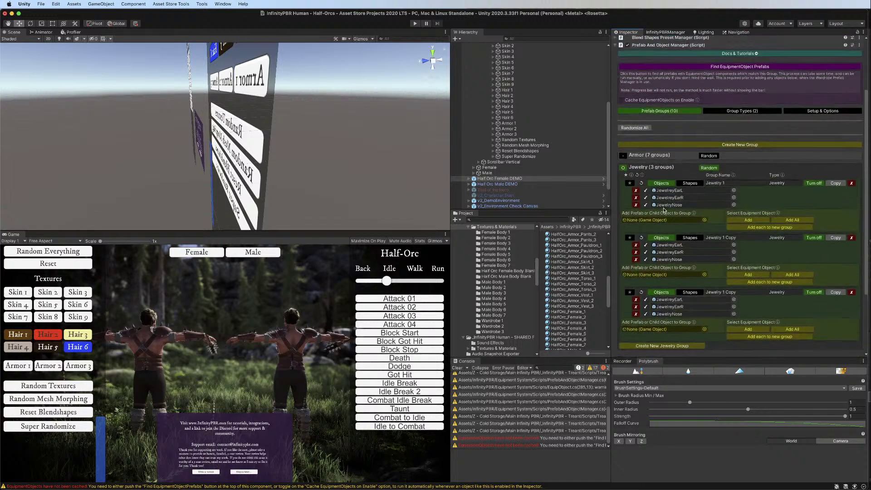
left_click(645, 245)
left_click(645, 252)
left_click(646, 260)
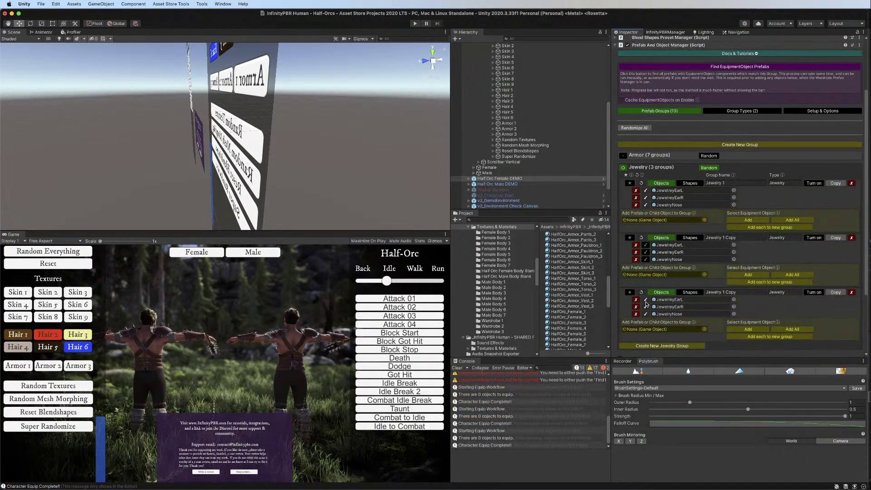
left_click(646, 307)
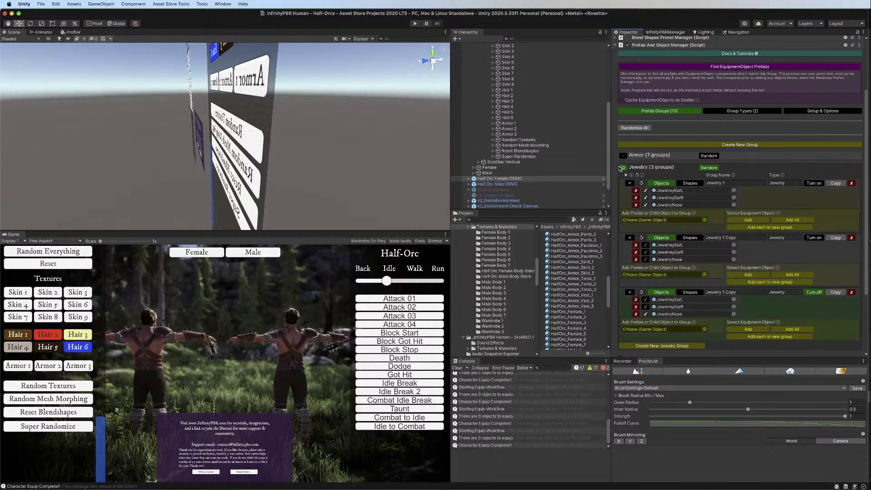
left_click(706, 169)
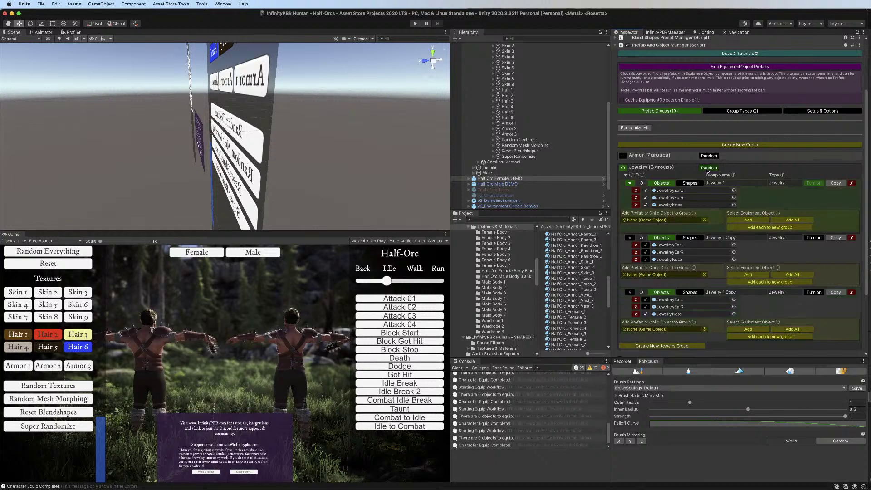
Activate a random Jewelry group on Half Orc Female DEMO, turn Jewelry 1 on, and collapse the Jewelry list
left_click(706, 169)
left_click(812, 183)
left_click(626, 168)
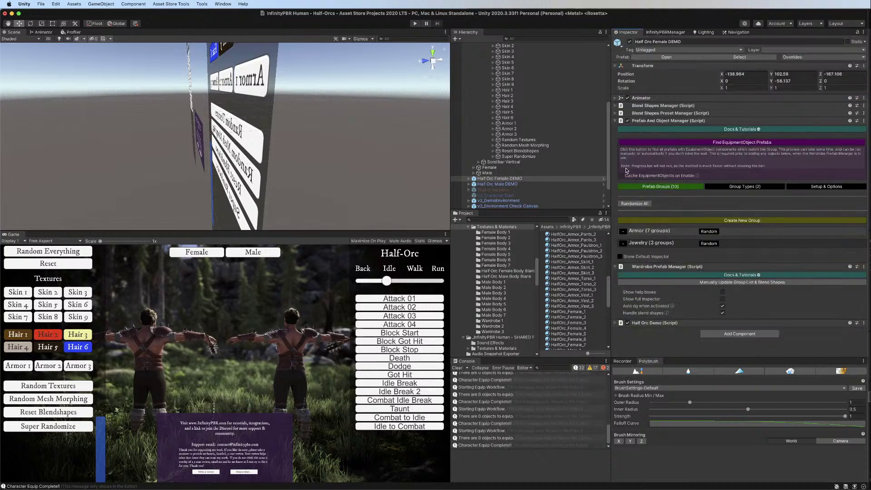
Make two copies of the Jewelry 1 group in Half Orc Male DEMO's Prefab And Object Manager
left_click(508, 185)
left_click(709, 245)
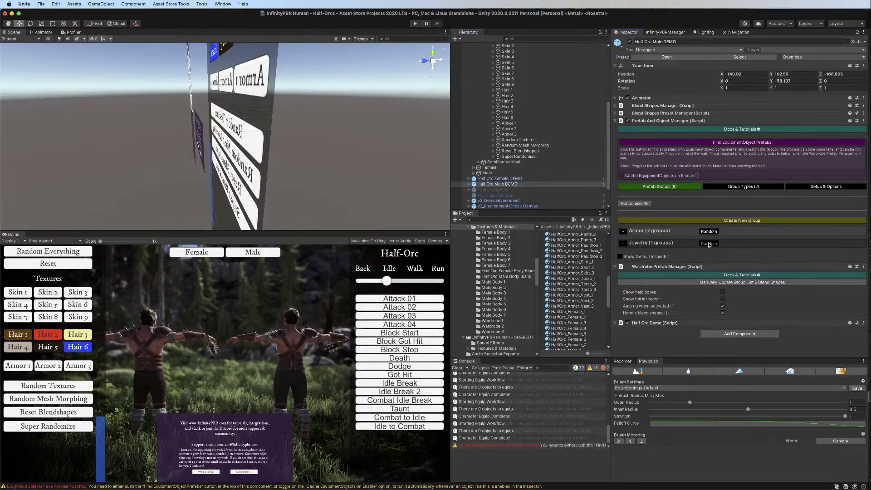
left_click(622, 244)
left_click(835, 258)
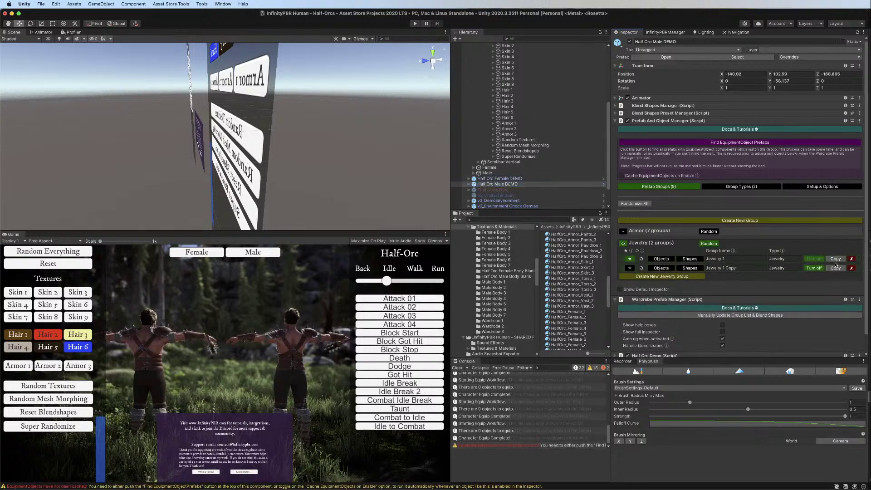
left_click(836, 267)
Toggle all four objects in the male's first Jewelry 1 copy and Jewelry_Ear_R in the second, and collapse the Jewelry list
left_click(656, 277)
left_click(659, 267)
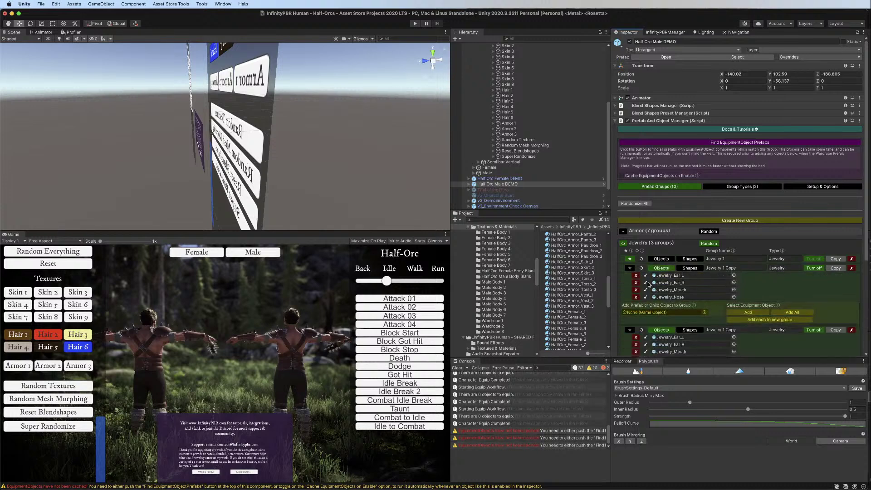
left_click(646, 297)
left_click(646, 289)
left_click(646, 282)
left_click(645, 275)
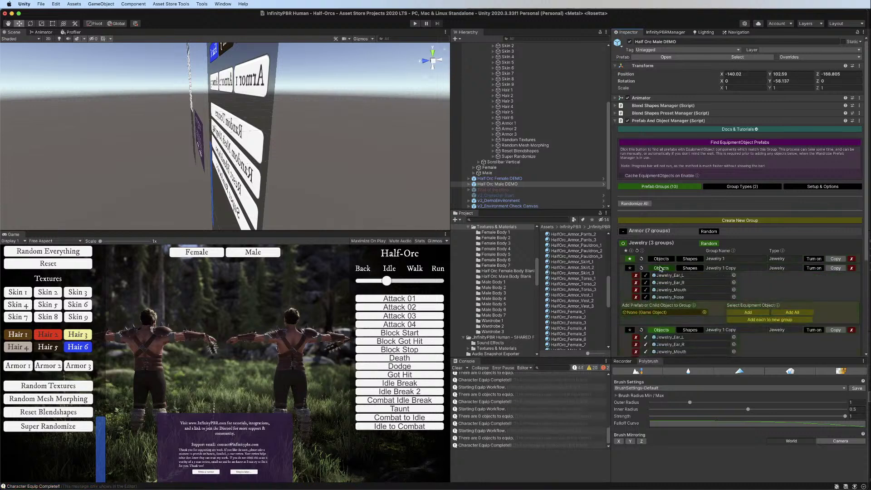
left_click(659, 268)
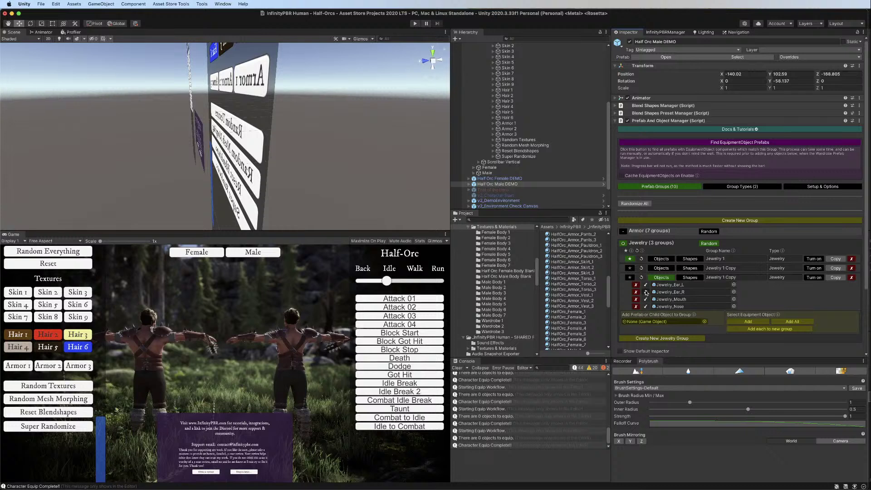
left_click(646, 293)
left_click(653, 277)
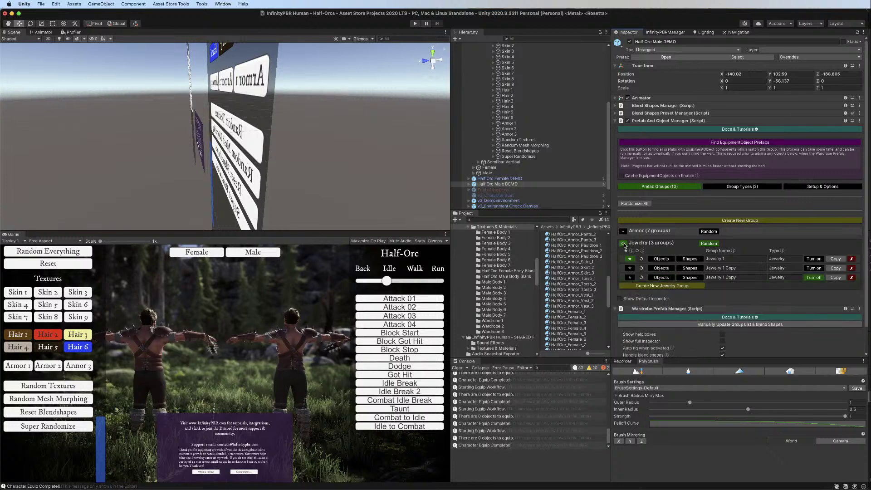
left_click(621, 244)
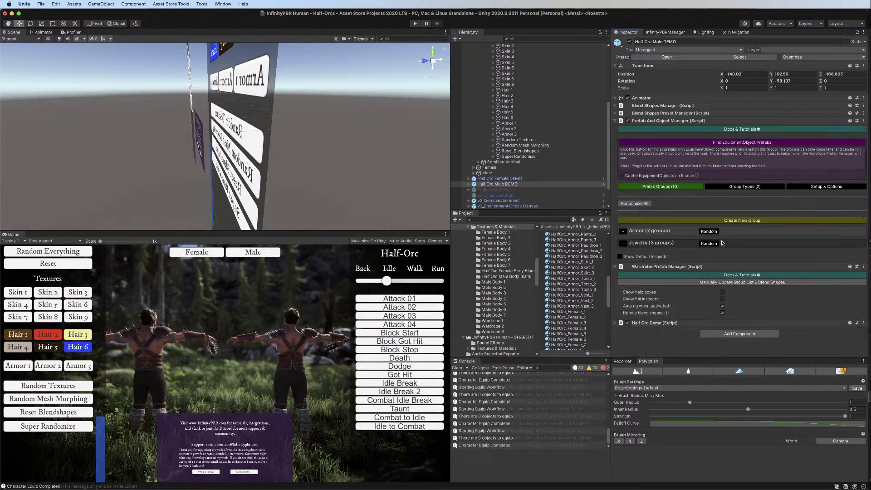
Create a new prefab group on Half Orc Male DEMO with the type Hair and the name Hair 1
left_click(742, 221)
left_click(786, 247)
type("Hai")
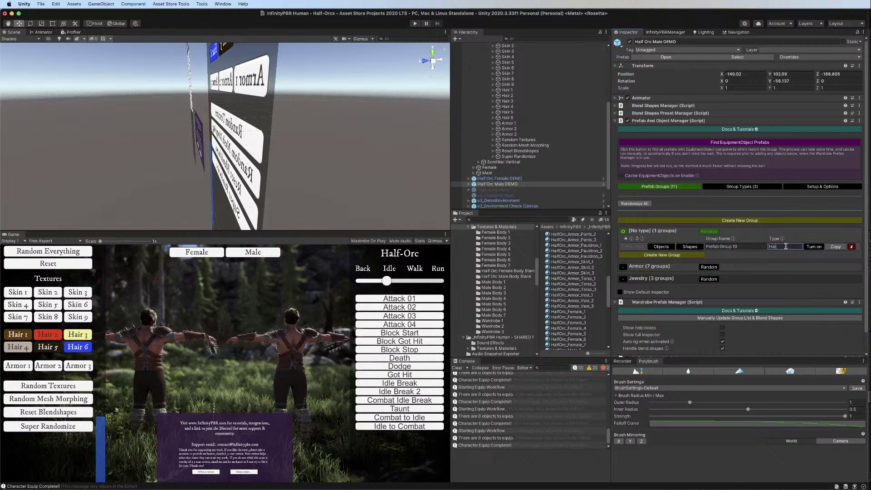
type("r")
key("Return")
left_click(762, 257)
type("H")
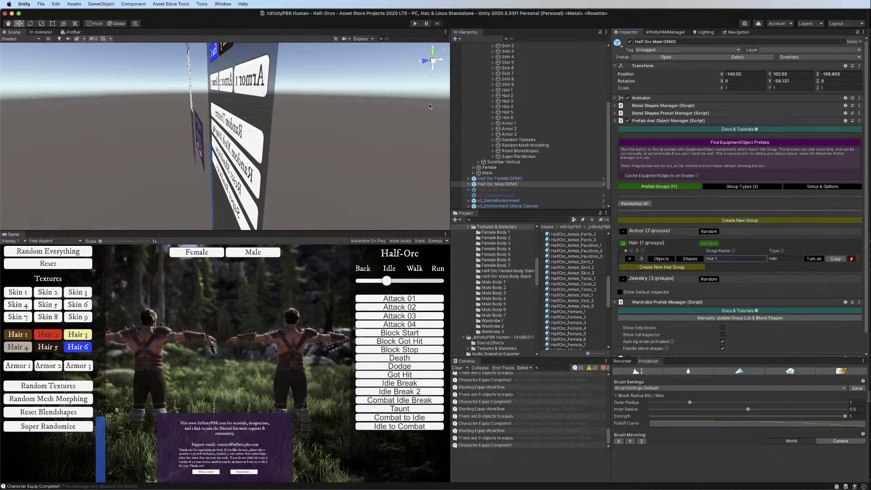
Expand Half Orc Male DEMO and its Hair object in the scene hierarchy to show the individual hair objects
left_click(469, 184)
scroll(485, 169, "down", 2)
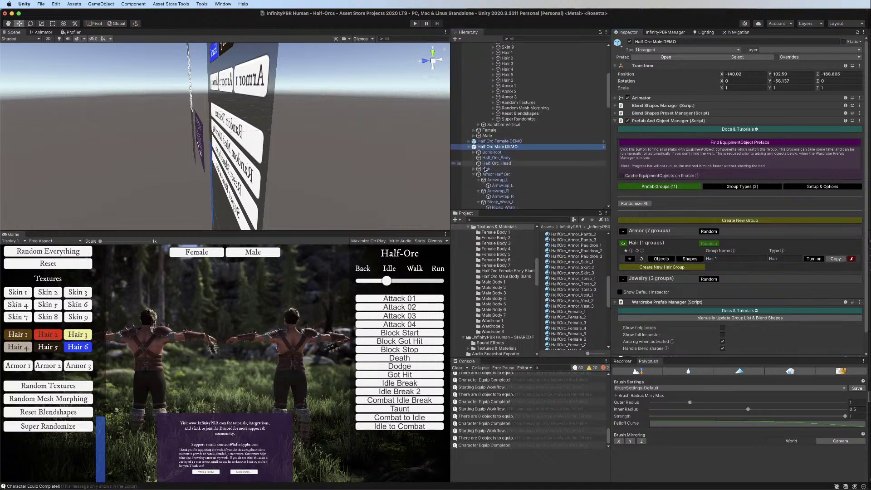
left_click(473, 169)
scroll(538, 171, "down", 1)
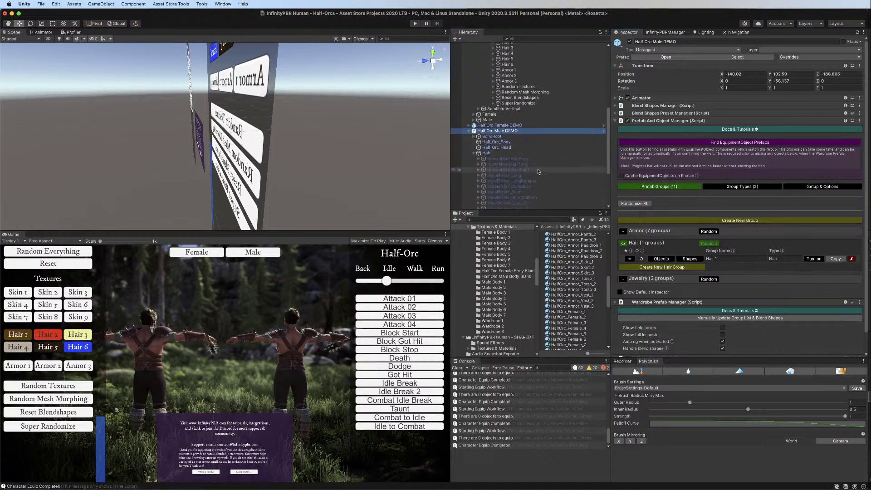
scroll(537, 169, "down", 2)
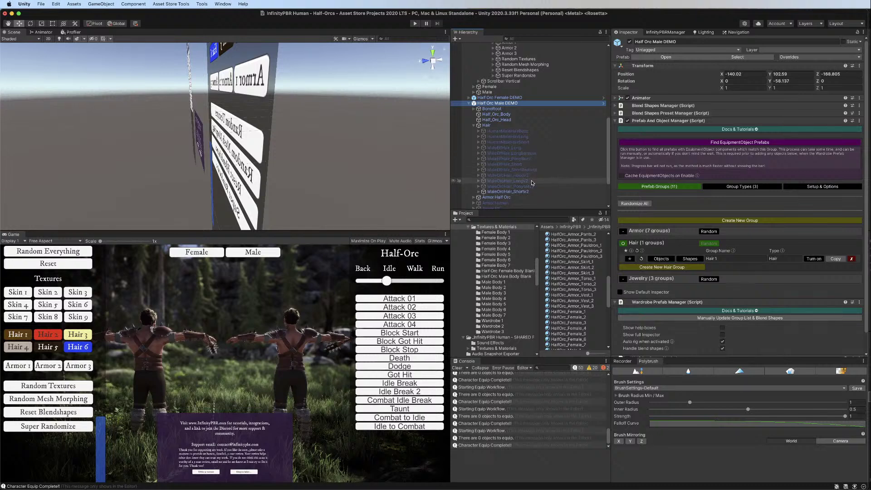
scroll(532, 182, "down", 2)
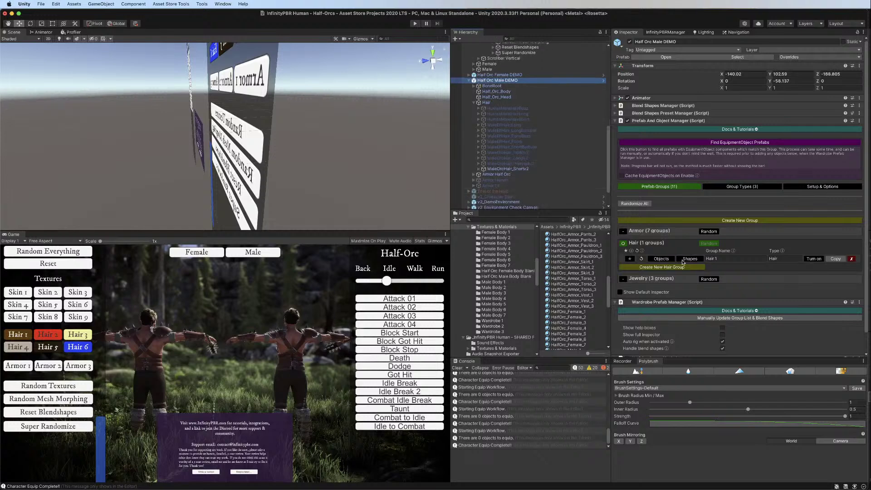
Create seven more groups of the Hair type below Hair 1
scroll(687, 262, "down", 2)
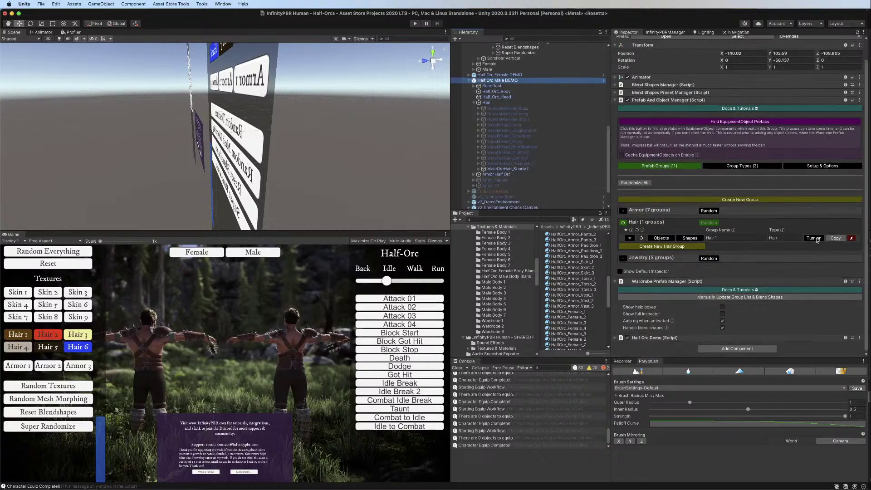
left_click(682, 247)
left_click(683, 256)
left_click(686, 267)
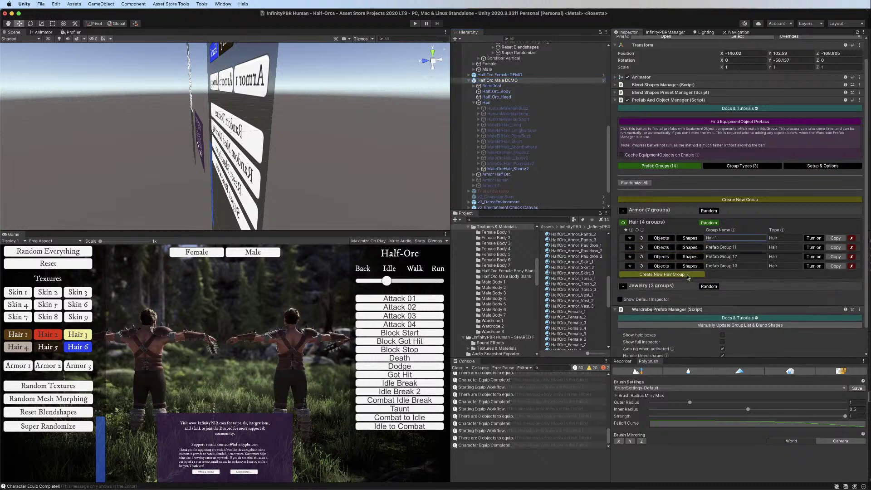
left_click(688, 275)
left_click(688, 285)
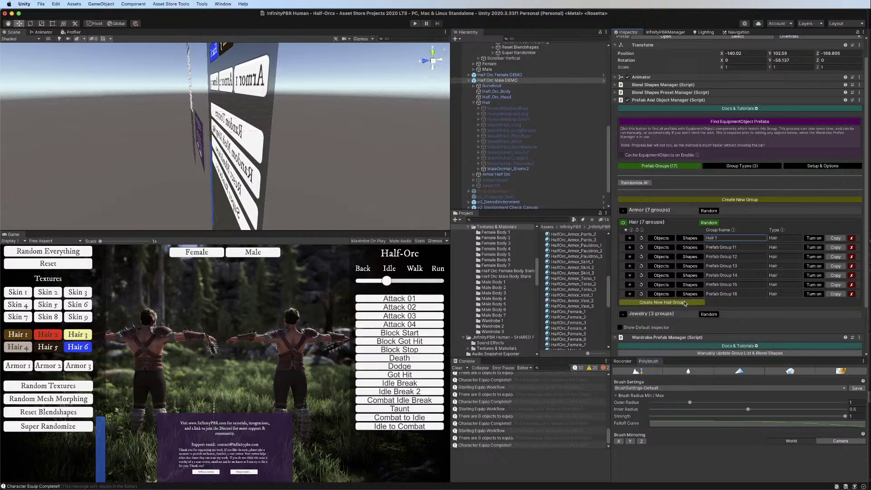
left_click(688, 302)
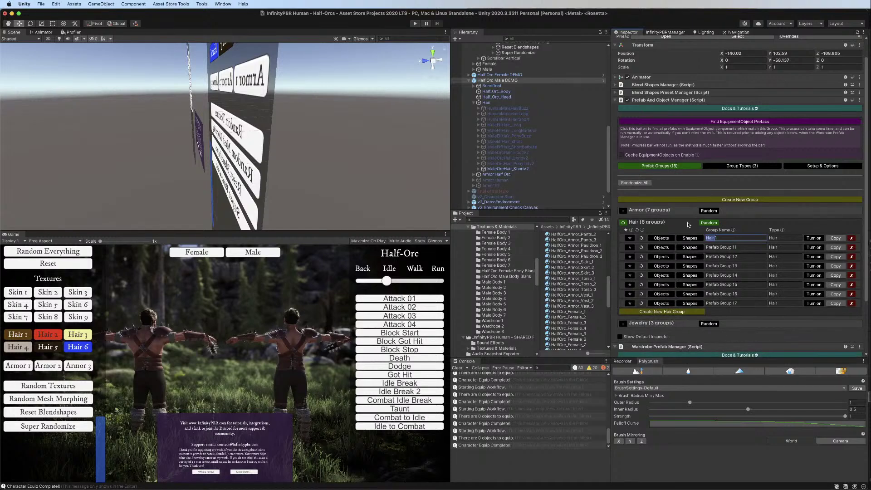
Rename the seven new Hair groups in order as Hair 2 through Hair 8
left_click(726, 247)
type("Hair 2")
left_click(725, 257)
type("Hair 3")
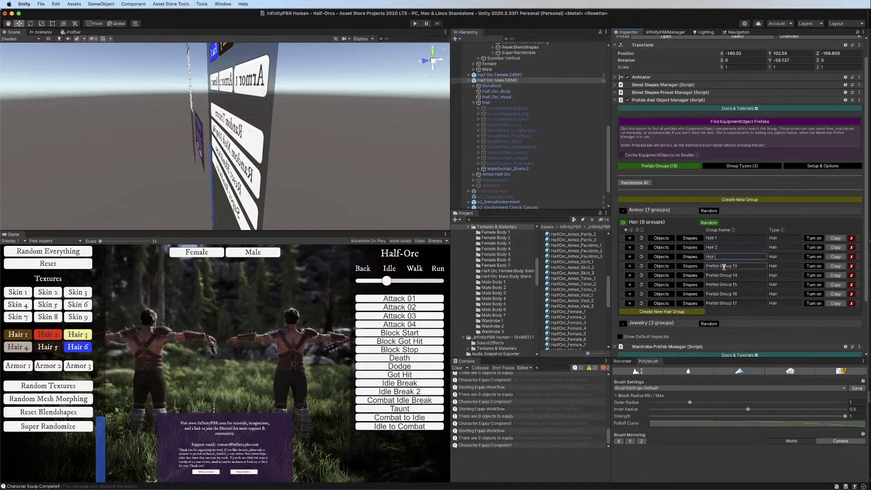
left_click(723, 267)
type("Hair 4")
left_click(721, 276)
type("Hair 5")
left_click(721, 284)
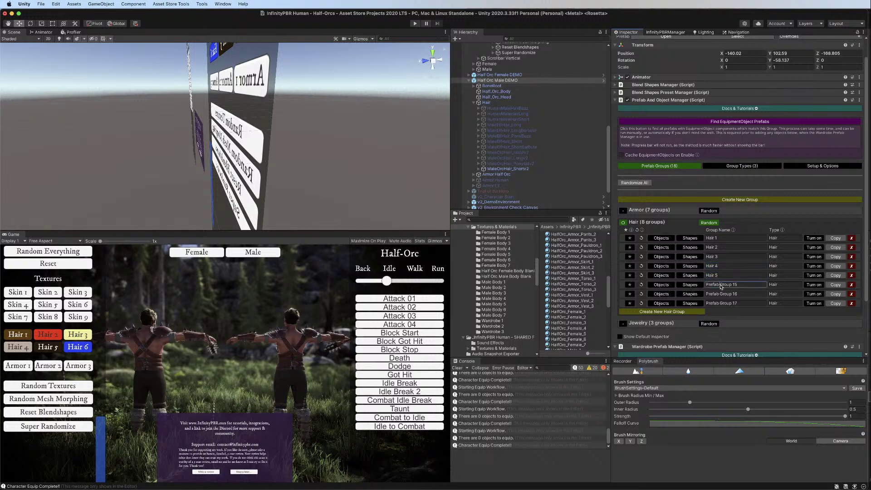
type("Hair 6")
left_click(722, 294)
type("Hair ")
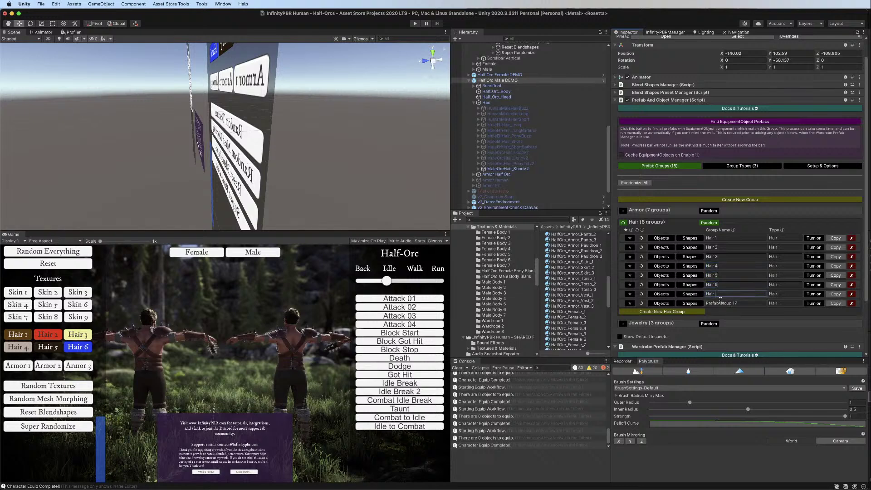
type("7")
left_click(717, 303)
Add one more group of the Hair type and enter Hair 9 as its name
left_click(662, 312)
left_click(713, 312)
type("Hair")
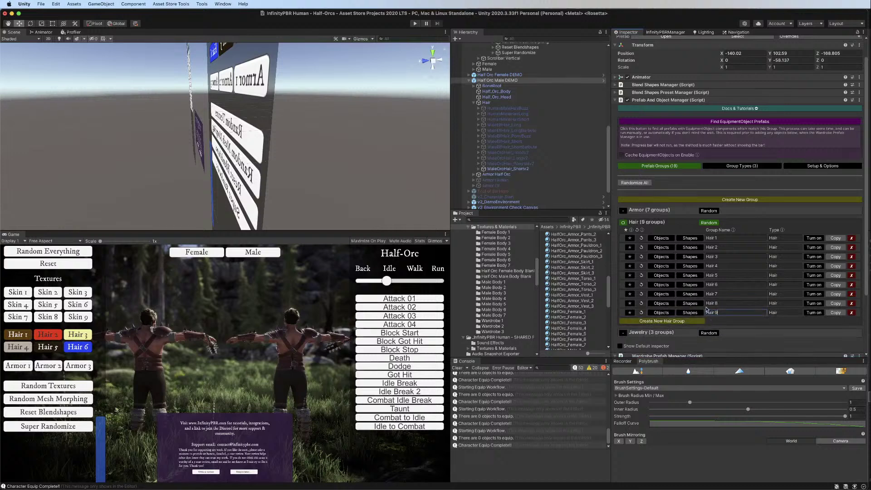
type(" 9")
Show the object lists of all nine Hair groups, from the last group up to Hair 1
left_click(661, 312)
left_click(661, 303)
left_click(661, 294)
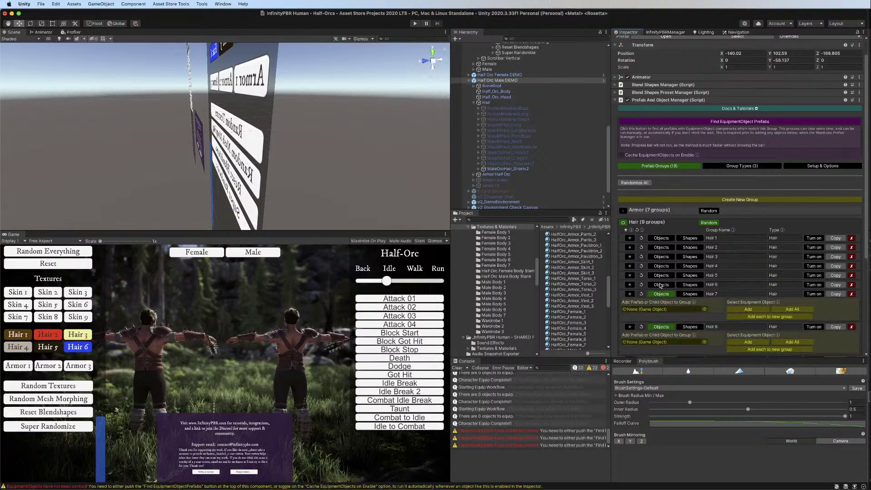
left_click(661, 285)
left_click(661, 275)
left_click(661, 266)
left_click(661, 256)
left_click(661, 247)
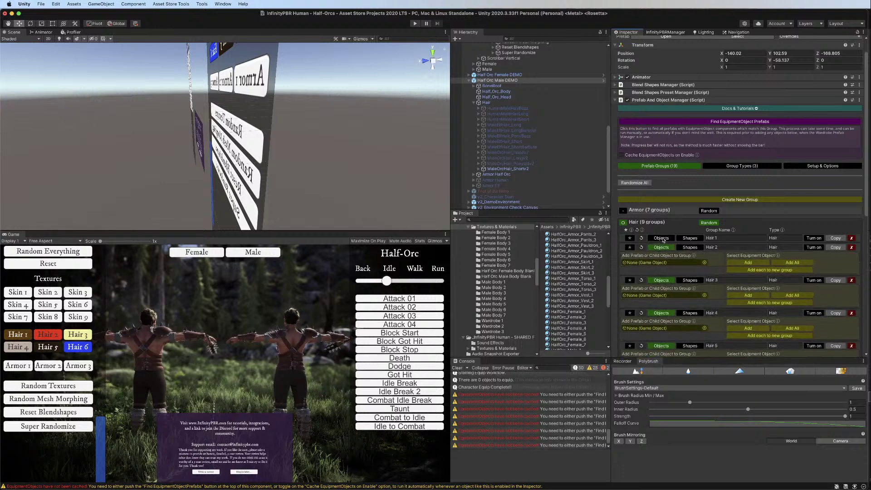
left_click(661, 238)
Add HumanMaleHairBuzz, HumanMaleHairLong, HumanMaleHairShort and MaleElfHair_Long to Hair 1, 2, 3 and 4 respectively, collapsing their object lists
left_click_drag(508, 108, 662, 254)
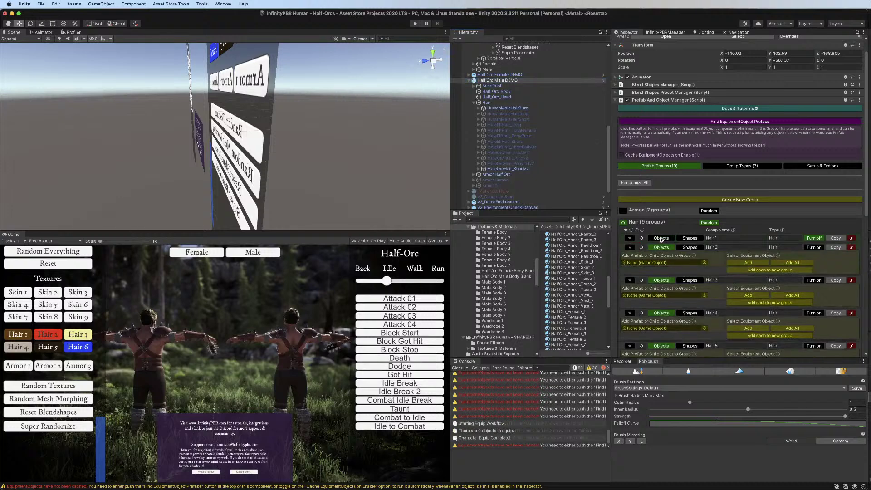
left_click_drag(510, 113, 660, 262)
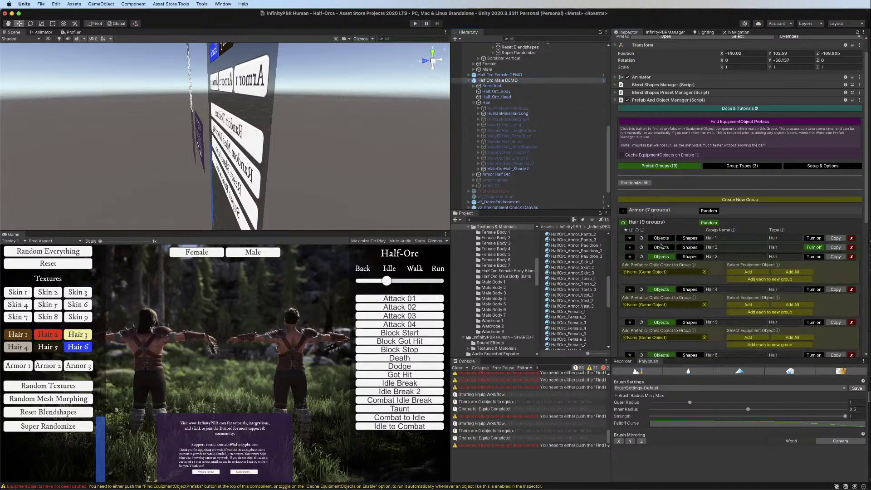
left_click_drag(514, 120, 659, 272)
left_click(660, 257)
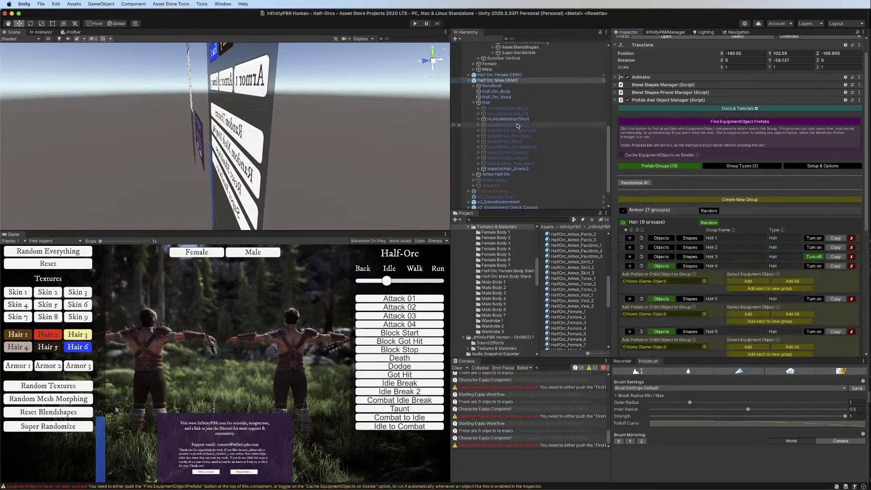
left_click_drag(511, 125, 681, 282)
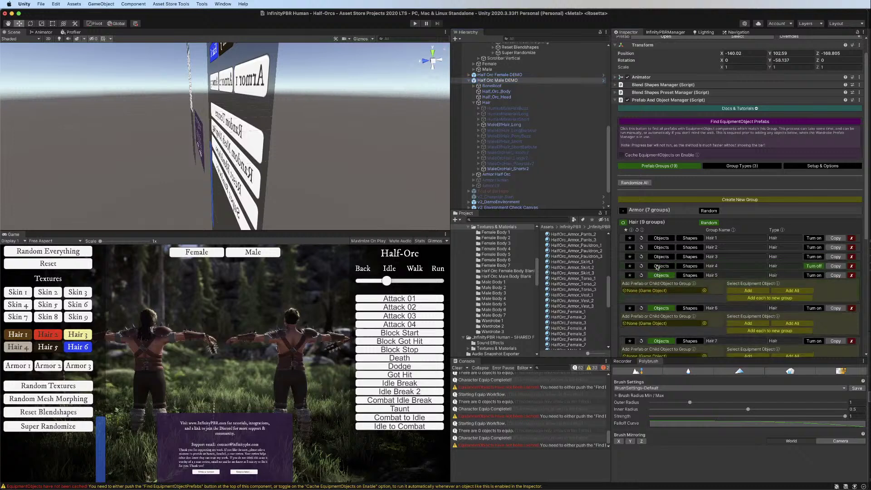
Add MaleElfHair_PonyBuzz to Hair 5 and MaleElfHair_Short to Hair 6, and collapse both groups' object lists
left_click(513, 132)
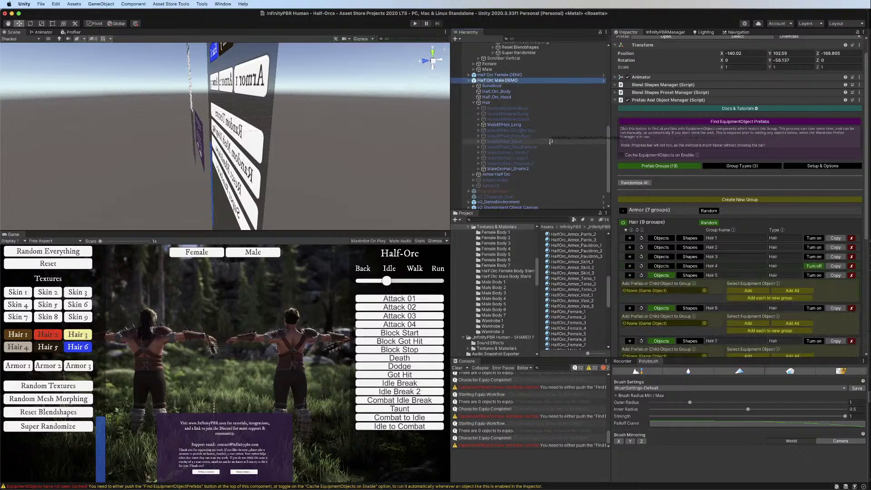
left_click_drag(513, 135, 664, 283)
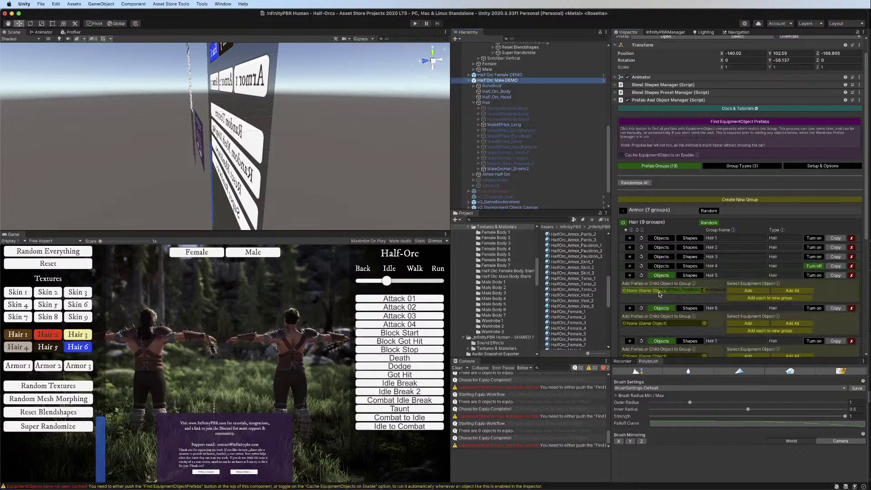
left_click(662, 276)
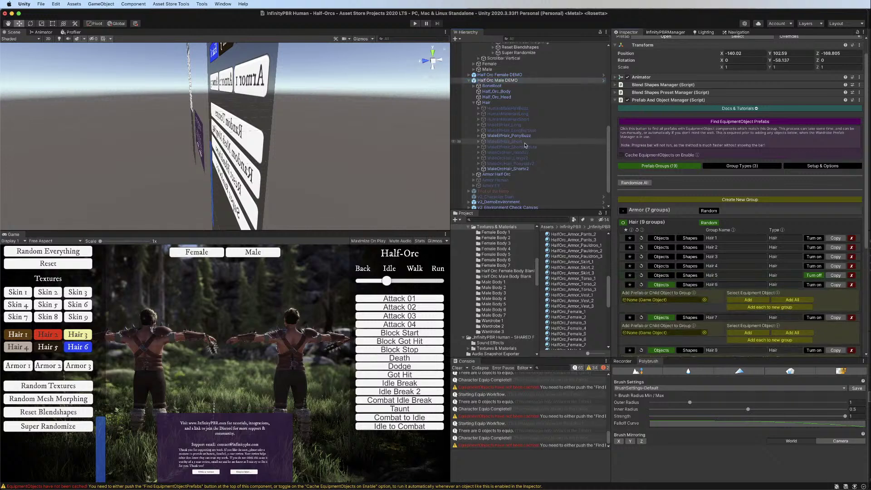
left_click_drag(504, 141, 686, 302)
left_click(661, 285)
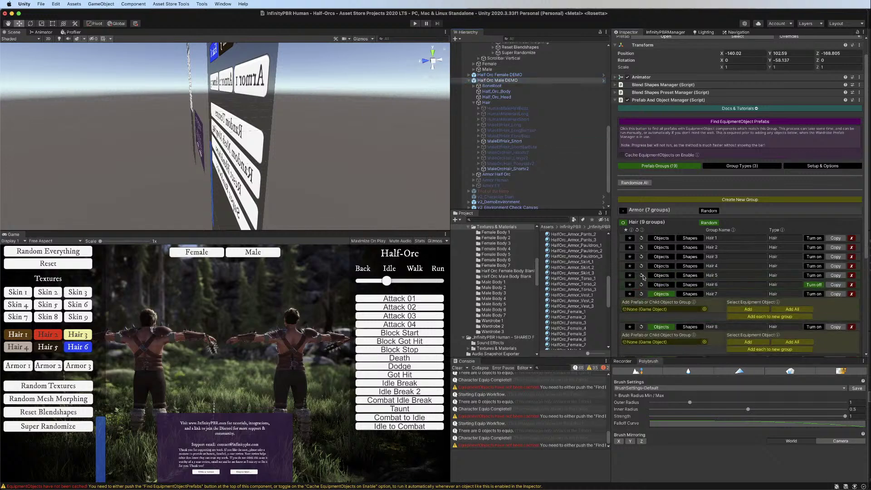
Add one male orc hair object to each remaining Hair group, with MaleOrcHair_Ponytailv2 in Hair 8 and MaleOrcHair_Shortv2 in the last group
left_click_drag(515, 155, 650, 294)
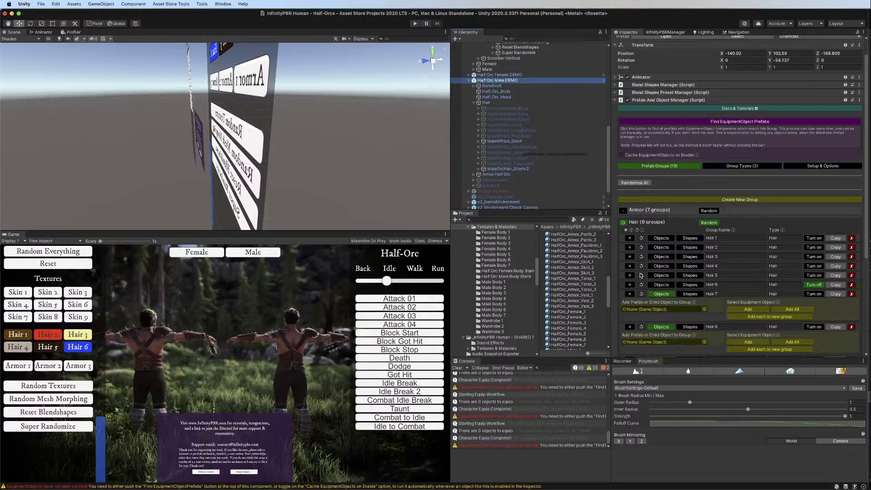
left_click_drag(515, 158, 658, 319)
left_click(661, 304)
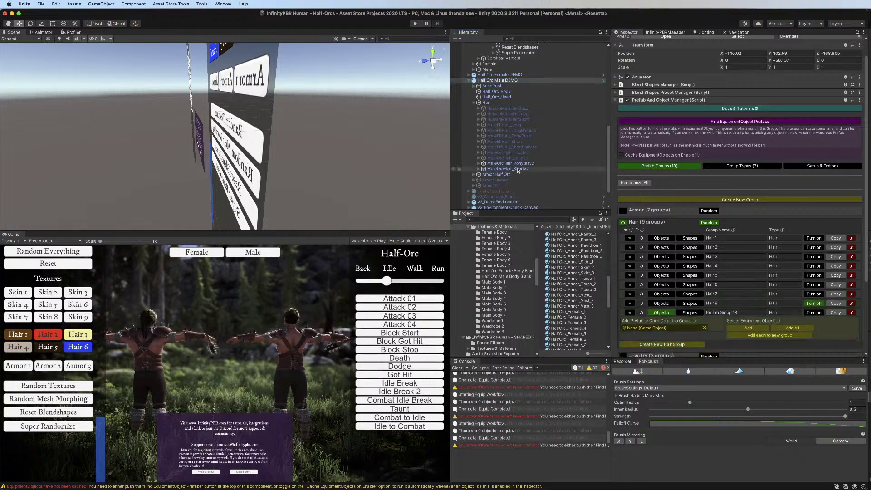
left_click_drag(518, 170, 663, 328)
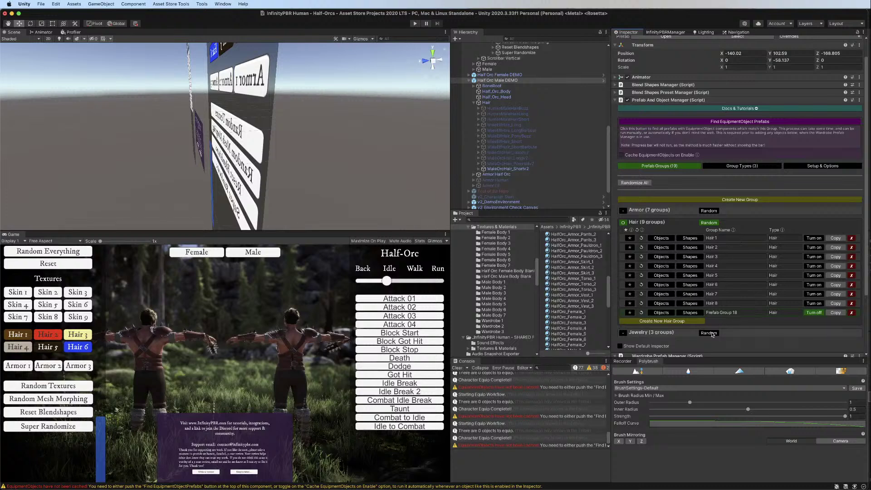
Rename the last Hair group as Hair 9 and create one more Hair group named No Hair
left_click(721, 313)
type("Hair 9")
left_click(681, 321)
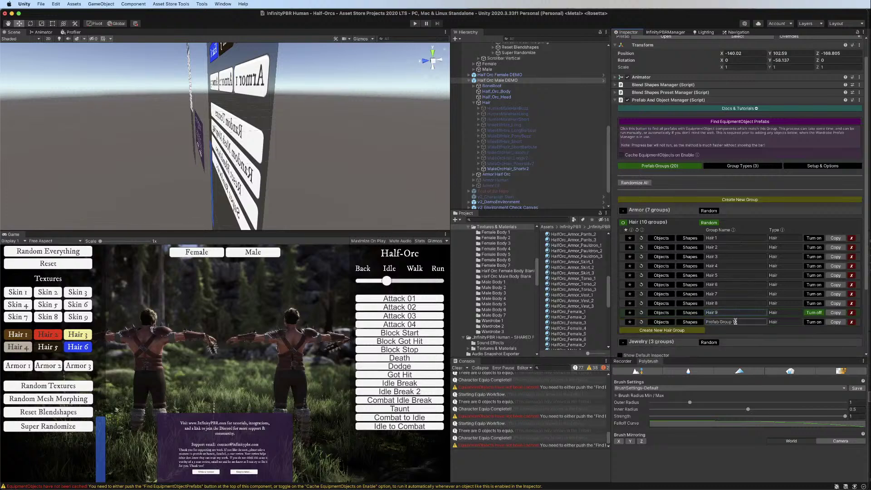
left_click(735, 322)
type("No Hair")
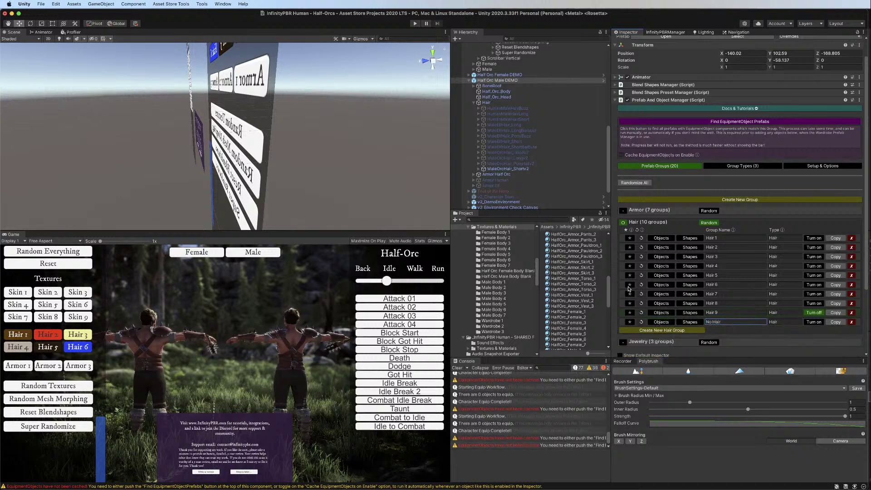
Test the Hair type's randomization on Half Orc Male DEMO several times
left_click(711, 224)
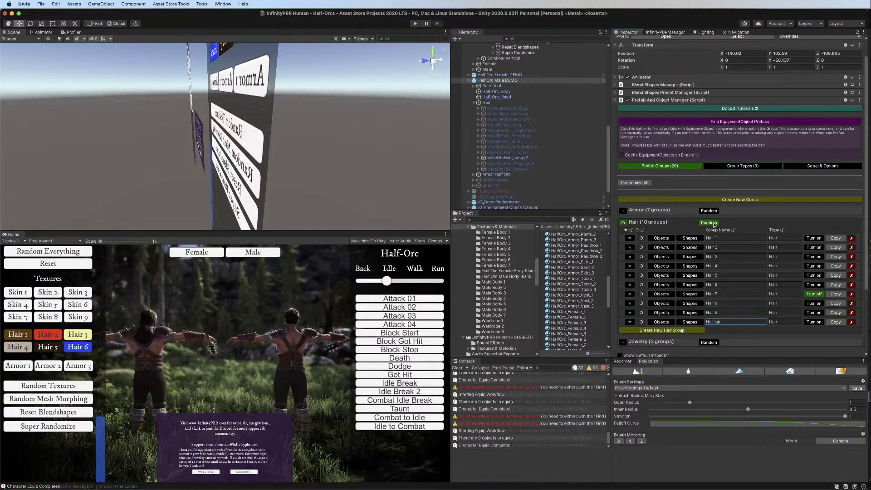
left_click(712, 224)
left_click(714, 224)
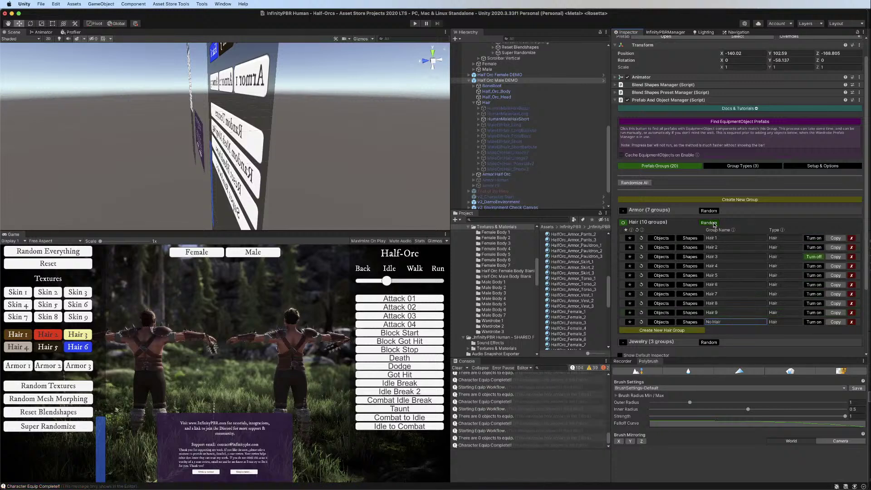
left_click(714, 225)
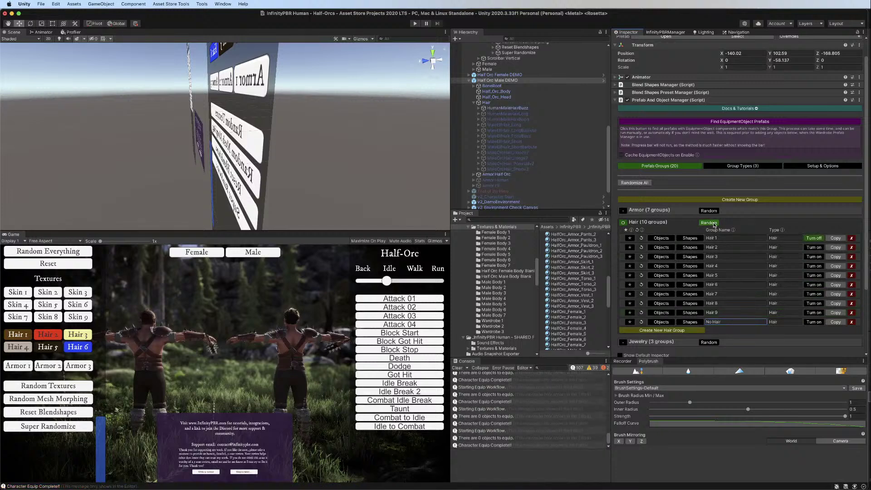
Preview No Hair and several numbered Hair groups on Half Orc Male DEMO up close in the scene, finishing with Hair 9 turned on
double_click(506, 81)
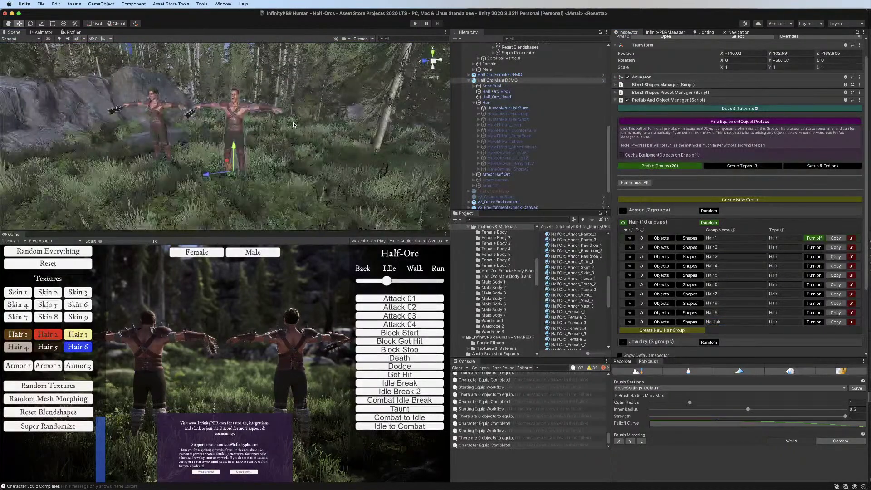
scroll(294, 125, "up", 5)
middle_click_drag(294, 125, 333, 167)
left_click_drag(334, 167, 286, 167, "alt")
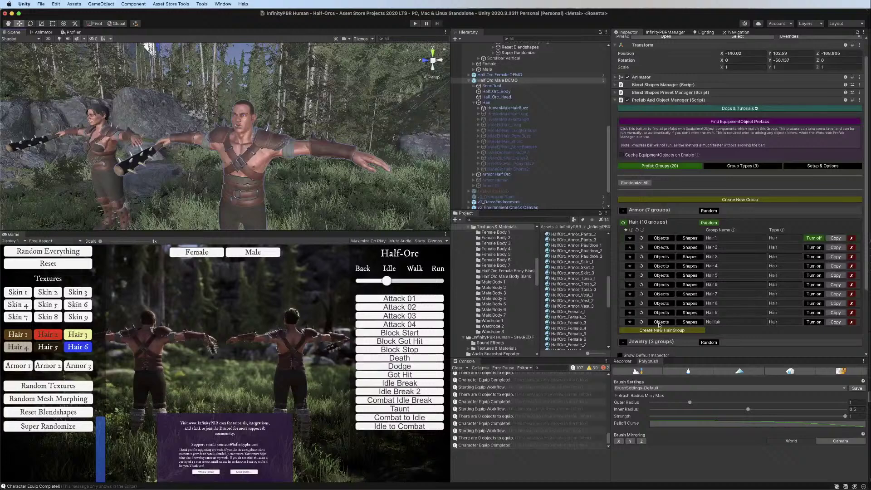
left_click(814, 322)
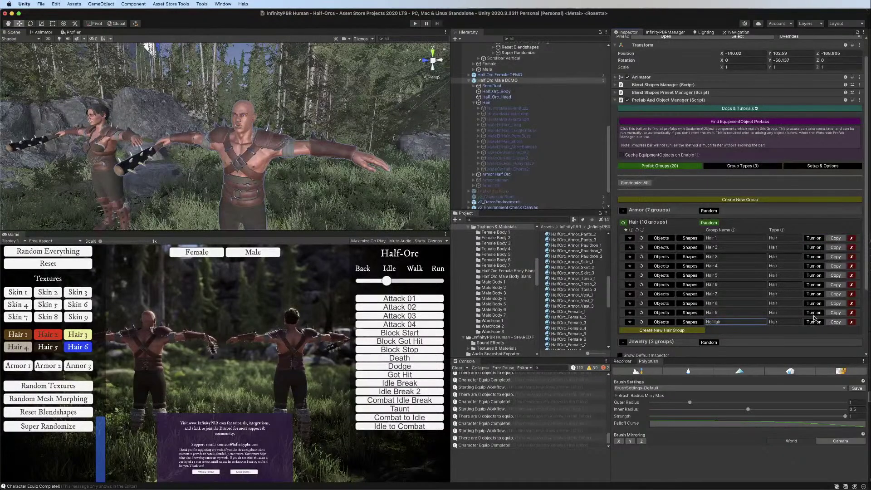
left_click(814, 313)
left_click(814, 303)
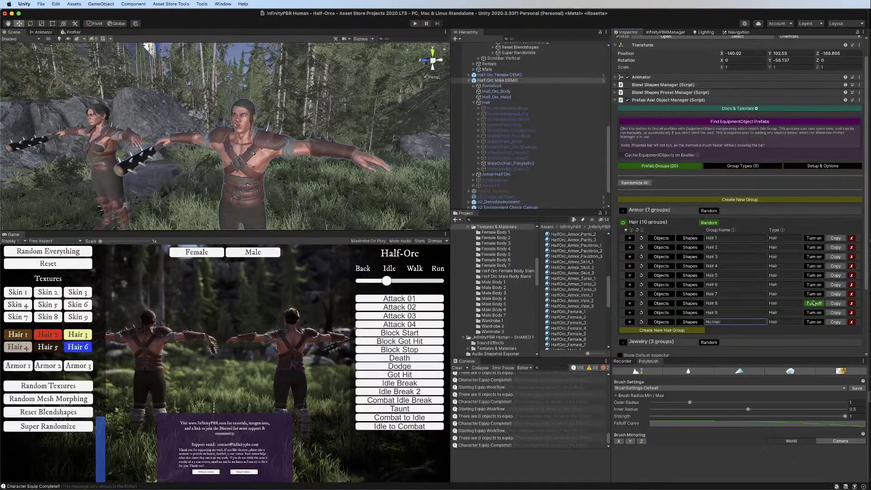
left_click(814, 294)
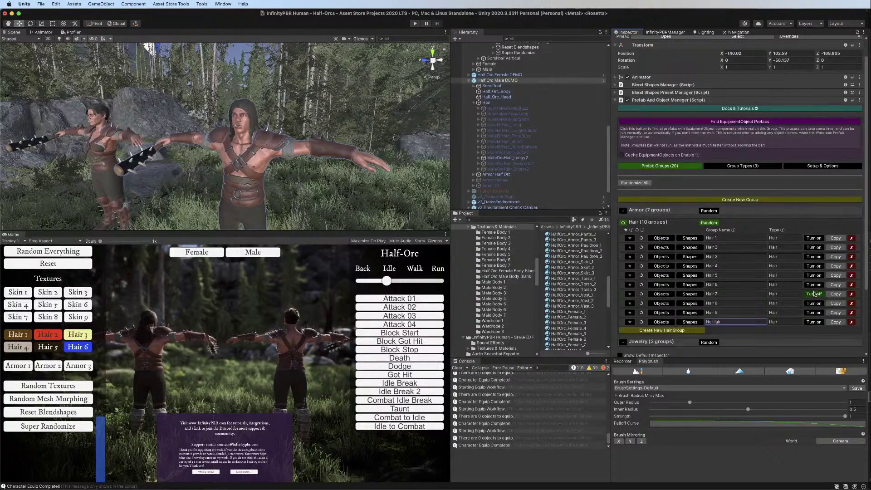
left_click(815, 284)
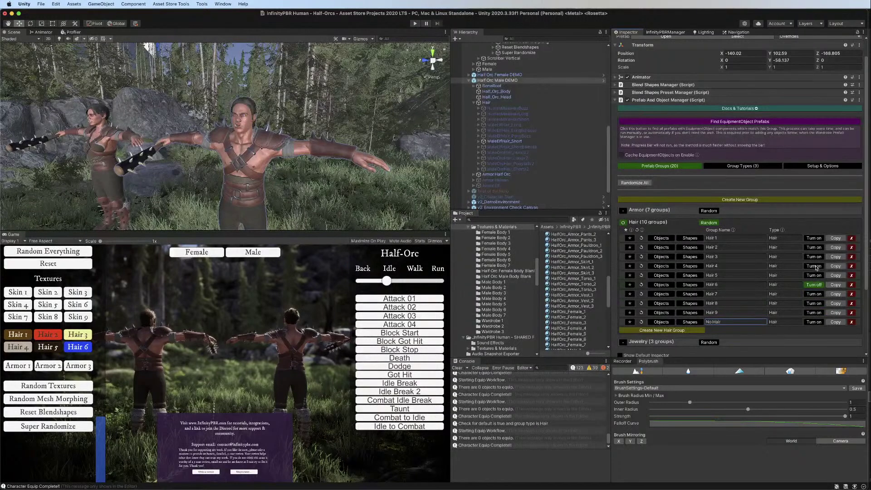
left_click(815, 267)
left_click(815, 257)
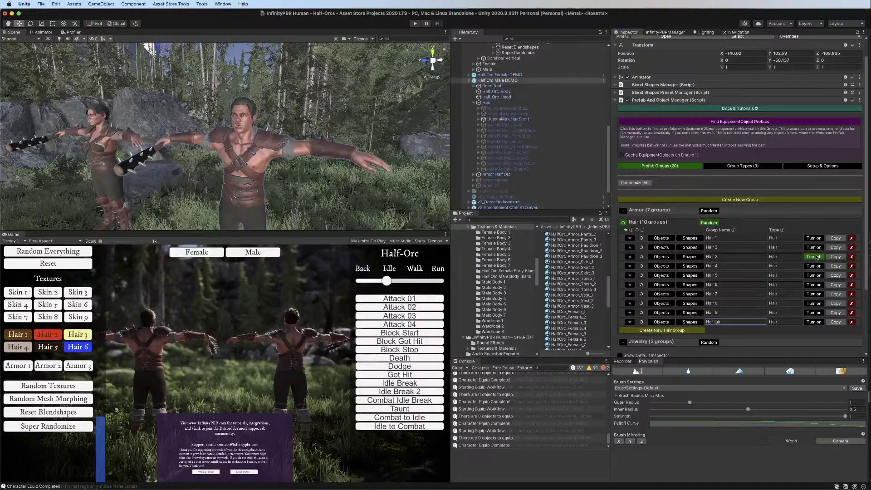
left_click(816, 313)
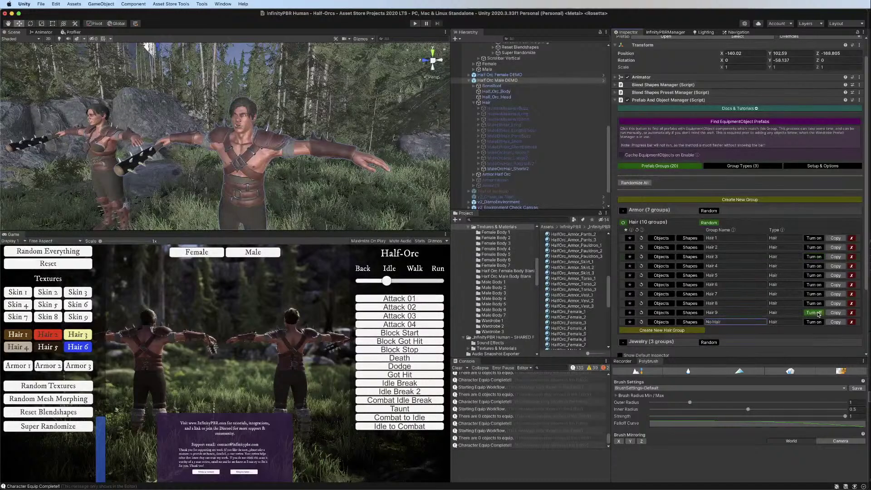
Collapse the male's Hair groups and apply all of Half Orc Male DEMO's overrides to its prefab
left_click(624, 223)
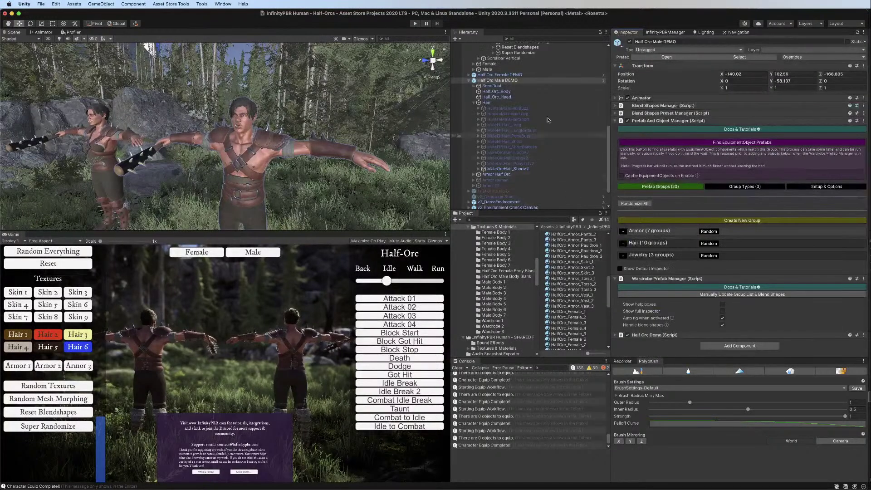
left_click(819, 58)
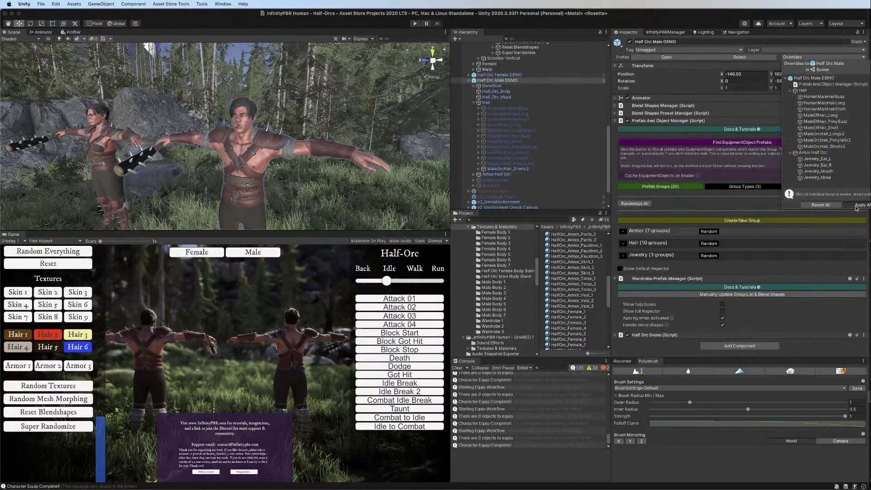
Create a new prefab group on Half Orc Female DEMO and set its type to Hair
left_click(499, 75)
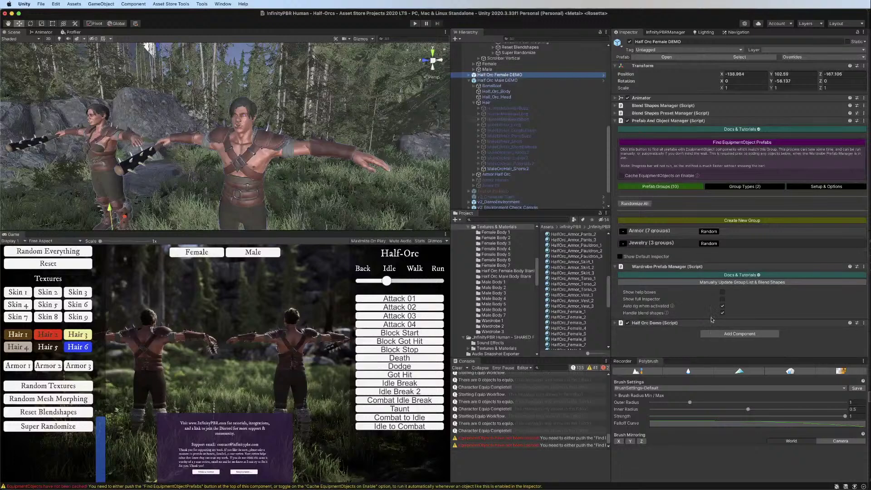
left_click(742, 221)
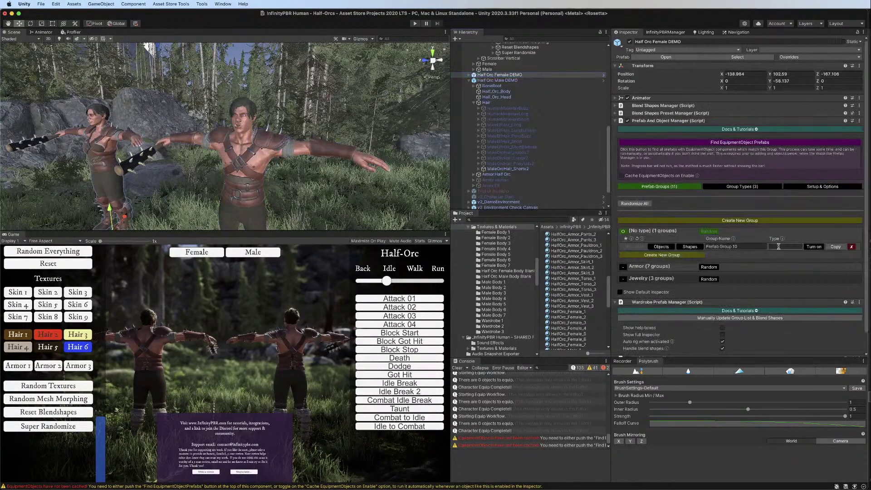
left_click(779, 246)
type("Hair")
key("Return")
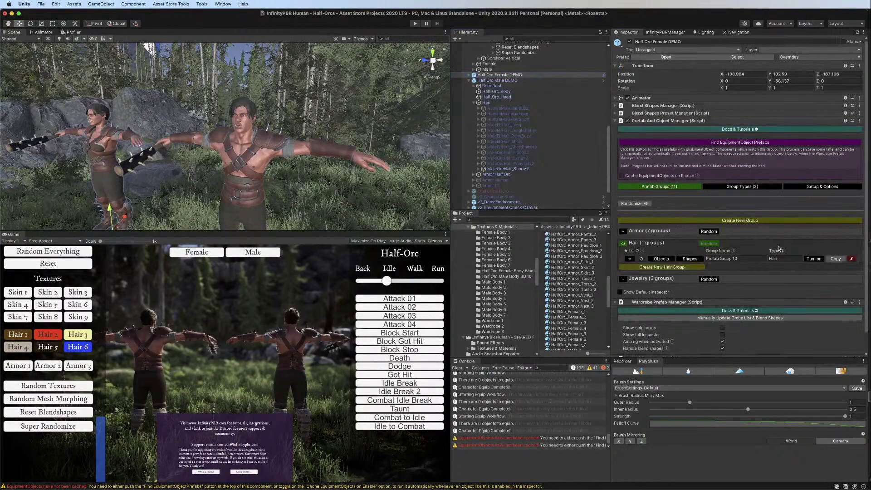
Create eight more Hair groups on Half Orc Female DEMO for a total of nine
left_click(679, 268)
left_click(680, 278)
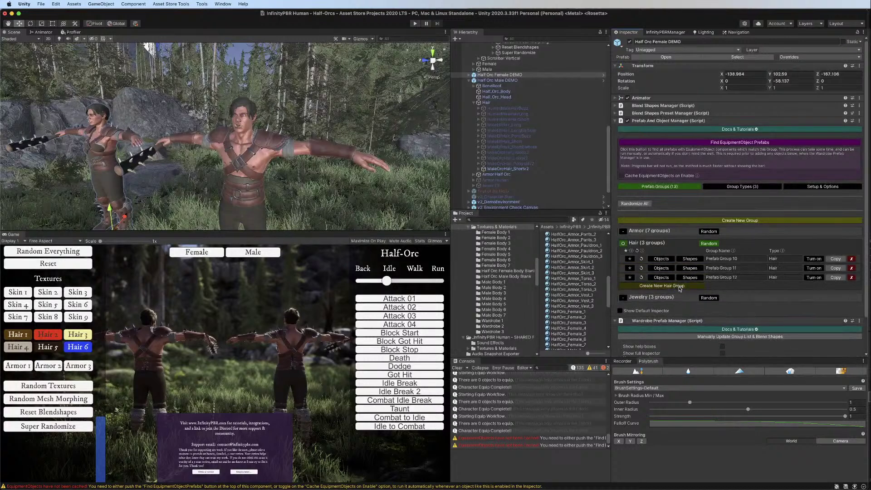
left_click(681, 287)
left_click(682, 296)
left_click(680, 305)
left_click(680, 314)
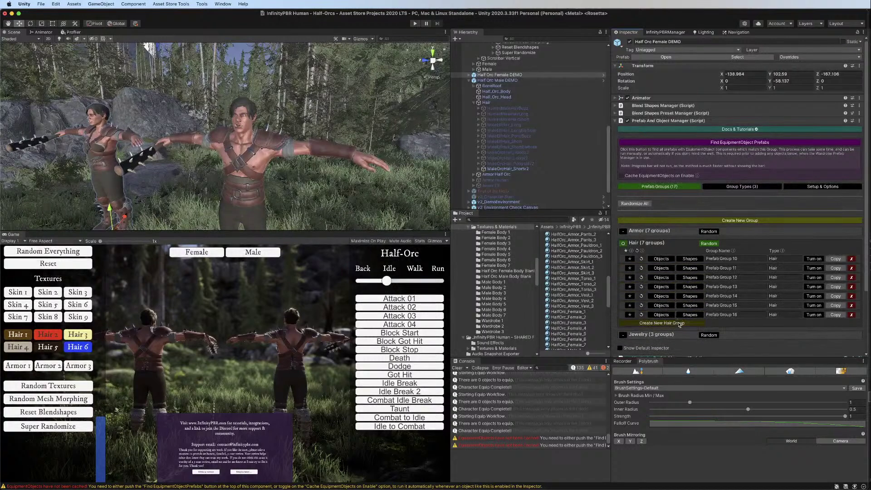
left_click(678, 323)
left_click(678, 332)
Name the female's first four Hair groups Hair 1, Hair 2, Hair 3 and Hair 4
left_click(725, 269)
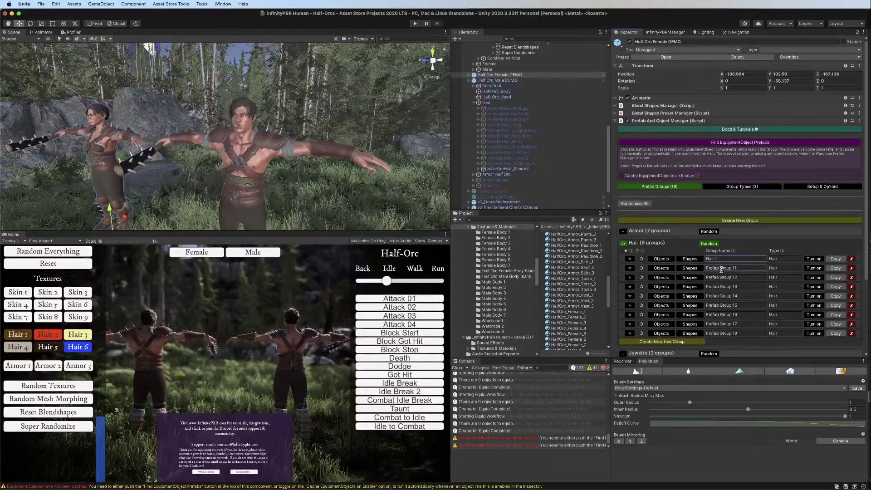
type("Hair 2")
left_click(725, 261)
left_click(734, 277)
type("Hair")
left_click(723, 288)
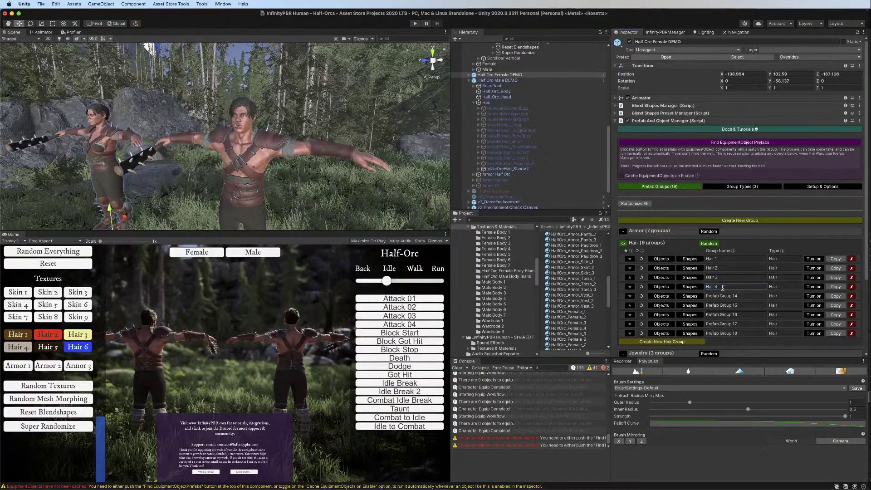
Name the female's remaining five Hair groups Hair 5, Hair 6, Hair 7, Hair 8 and Hair 9
left_click(722, 294)
type("Hair 5")
left_click(752, 305)
type("Hair 6")
left_click(739, 314)
type("Hair 7")
left_click(734, 323)
type("Hair 8")
left_click(728, 333)
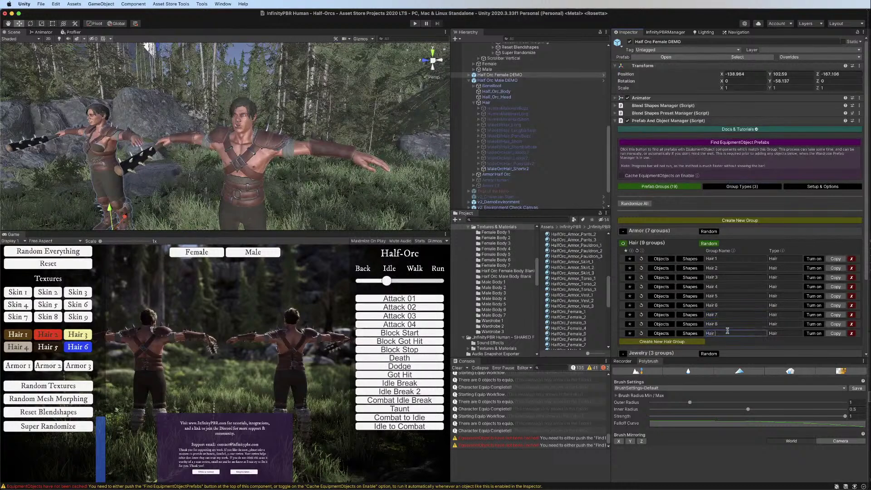
type("Hair 9")
Create a tenth Hair group on Half Orc Female DEMO and name it No Hair
left_click(662, 341)
left_click(737, 342)
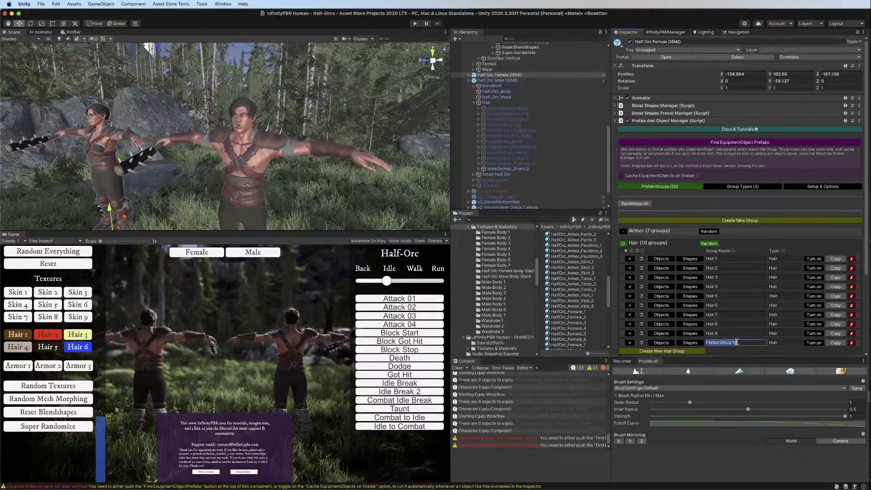
type("No Hair")
Show the object lists of the female's nine numbered Hair groups, from Hair 9 up to Hair 1
left_click(659, 333)
left_click(660, 323)
left_click(661, 315)
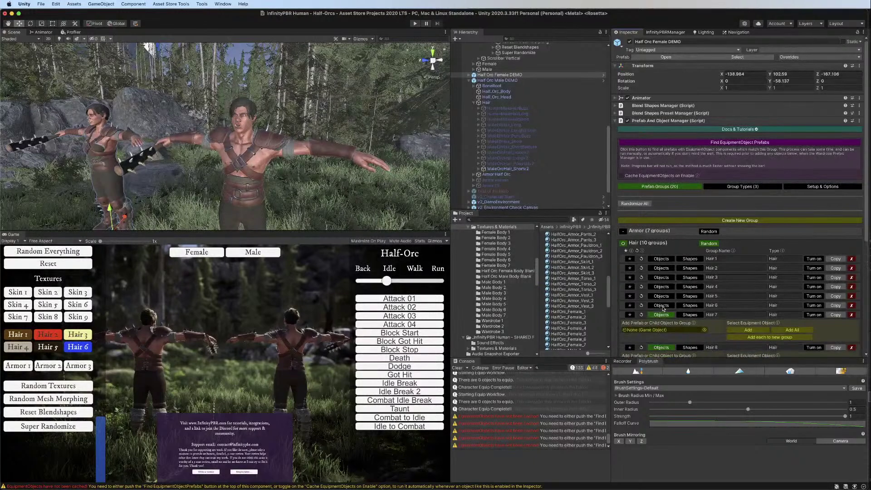
left_click(662, 305)
left_click(662, 296)
left_click(661, 286)
left_click(661, 277)
left_click(662, 267)
left_click(662, 259)
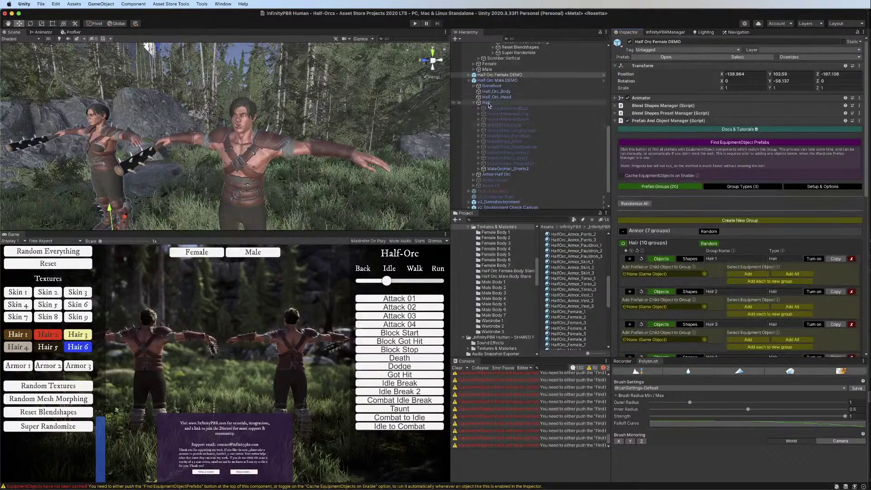
From the female's Hair objects in the hierarchy, add ElfHairLong to Hair 1 and ElfHairPonyBuzz to Hair 2, collapsing both object lists
left_click(468, 80)
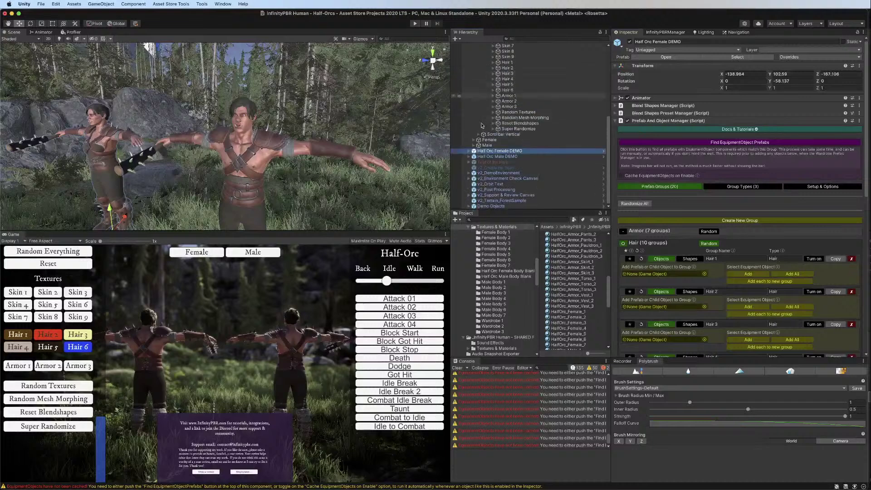
left_click(469, 151)
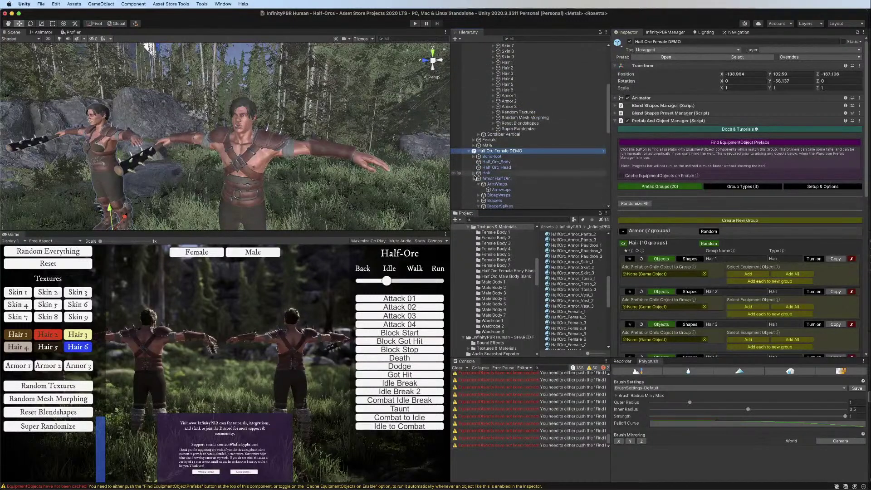
left_click(474, 172)
scroll(514, 167, "down", 3)
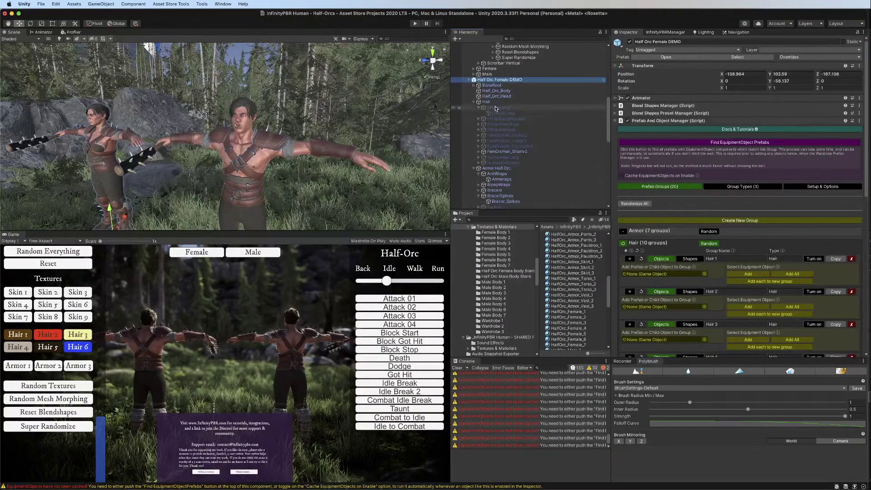
left_click_drag(497, 108, 663, 274)
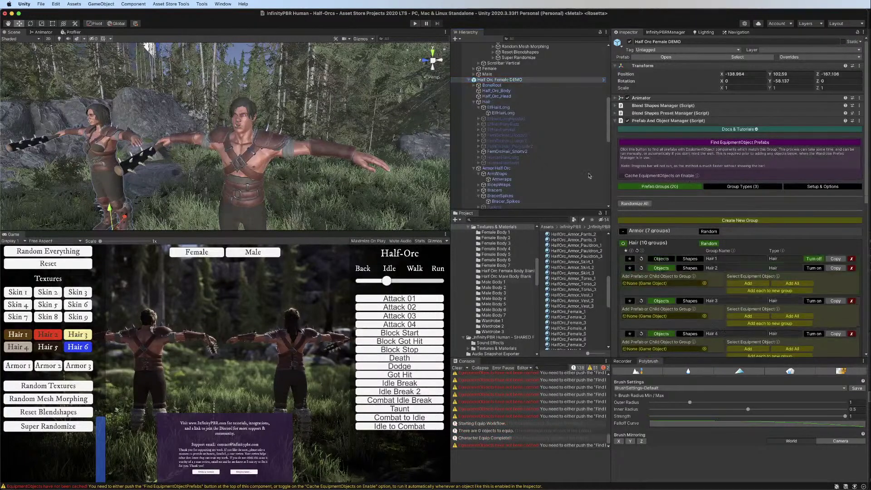
left_click_drag(511, 125, 664, 281)
left_click(661, 308)
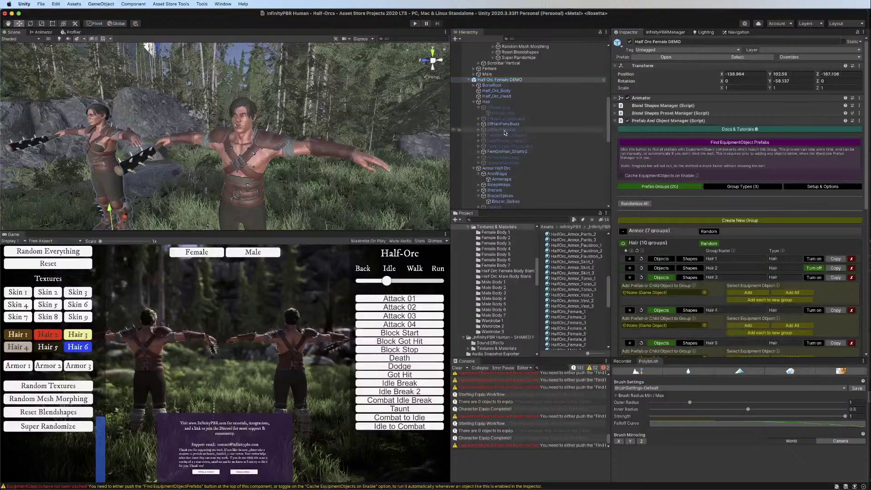
Add ElfHairPonytail to Hair 3, one female orc hair object each to Hair 4 and 5, and FemOrcHair_Shortv2 to Hair 6, collapsing their lists
left_click_drag(502, 130, 665, 294)
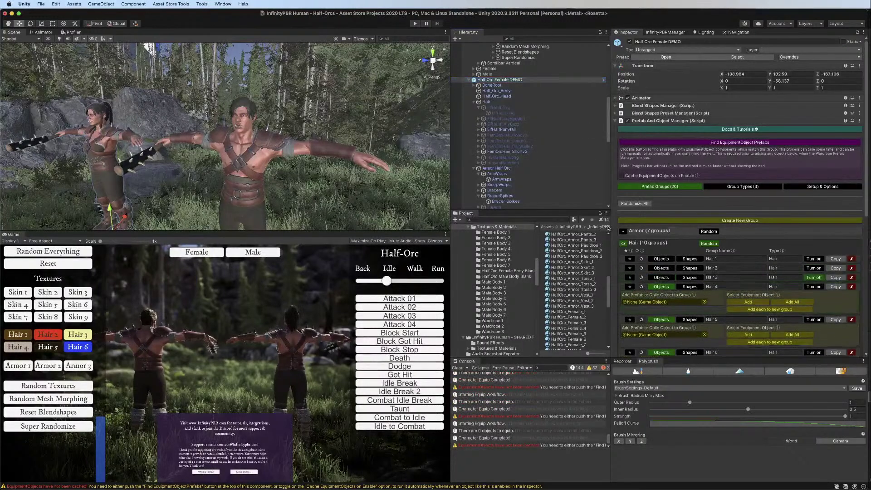
left_click_drag(507, 141, 664, 302)
left_click_drag(508, 146, 660, 311)
left_click_drag(517, 151, 661, 319)
left_click(661, 308)
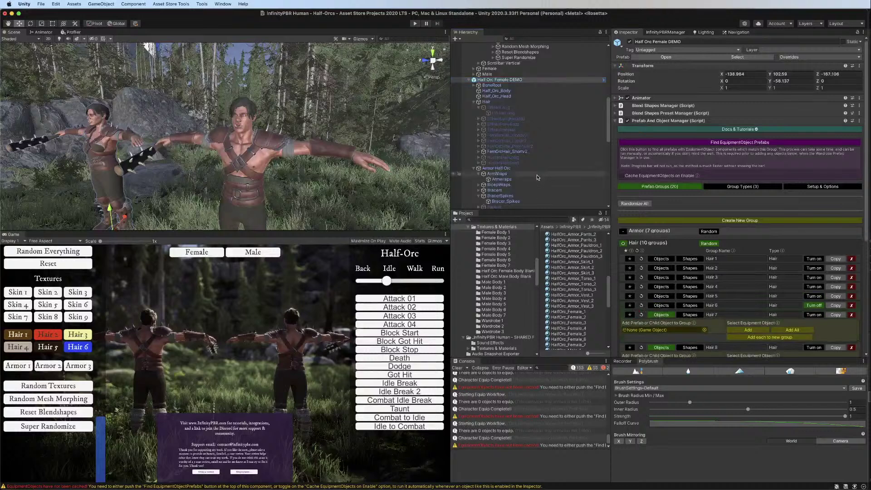
Add HumanHairLong to the female's Hair 7 group and HumanHairShort to Hair 8, collapsing both object lists
left_click_drag(515, 158, 658, 331)
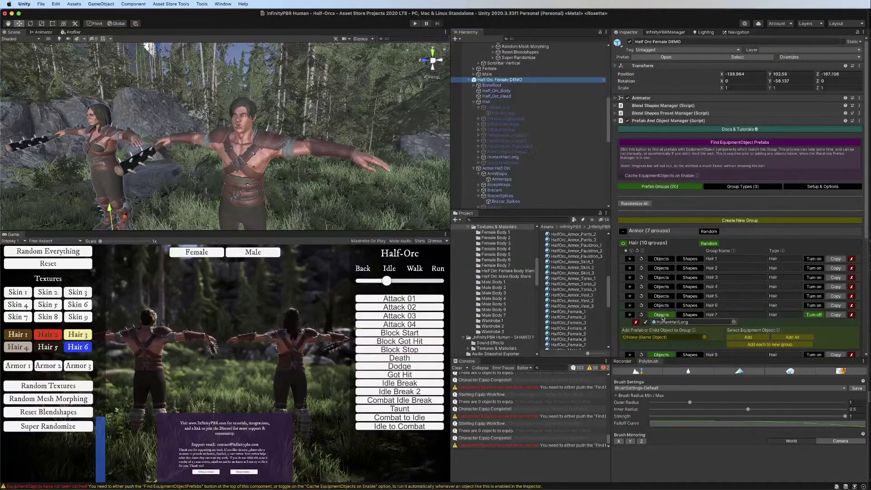
left_click(661, 316)
left_click_drag(509, 163, 707, 297)
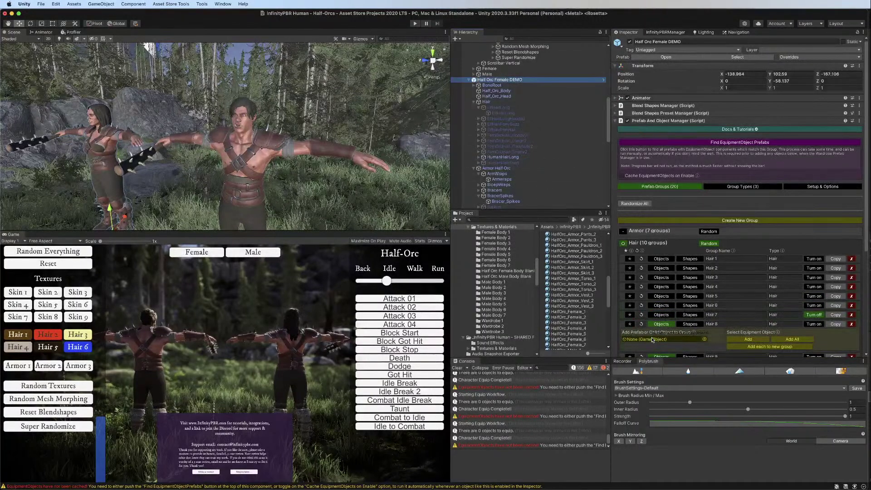
left_click_drag(652, 339, 652, 340)
left_click(662, 324)
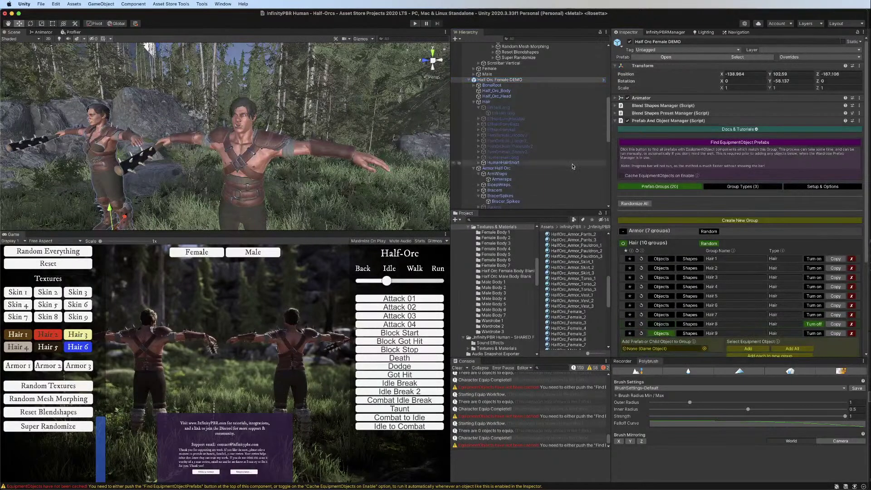
Mark Hair 9 as the default hair group and collapse its object list
scroll(662, 222, "down", 5)
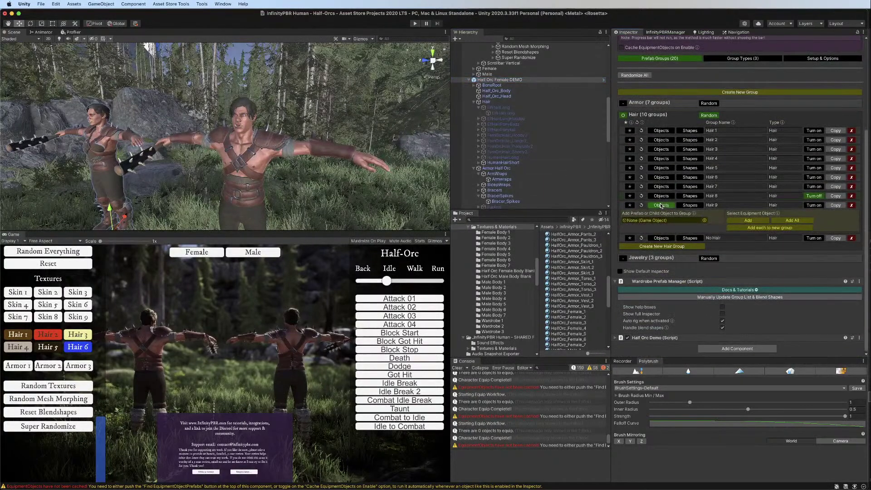
scroll(661, 206, "up", 1)
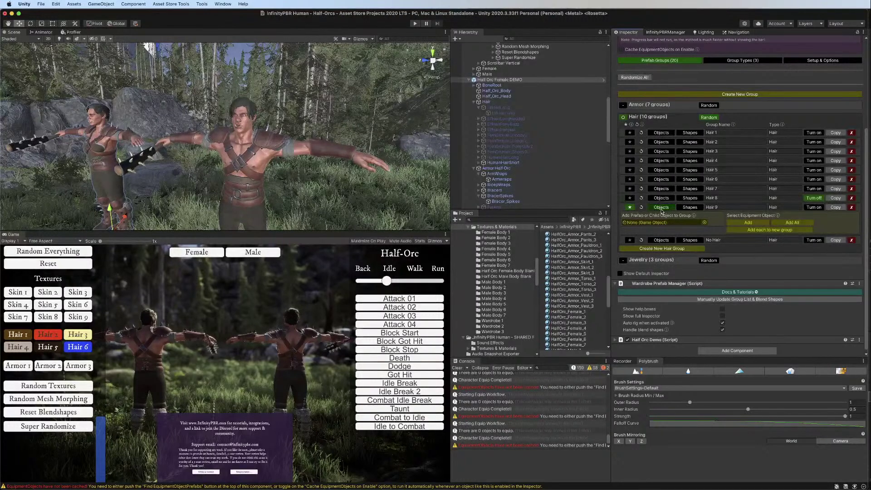
left_click(662, 207)
Randomize the female's Hair groups several times to test the variants
left_click(708, 139)
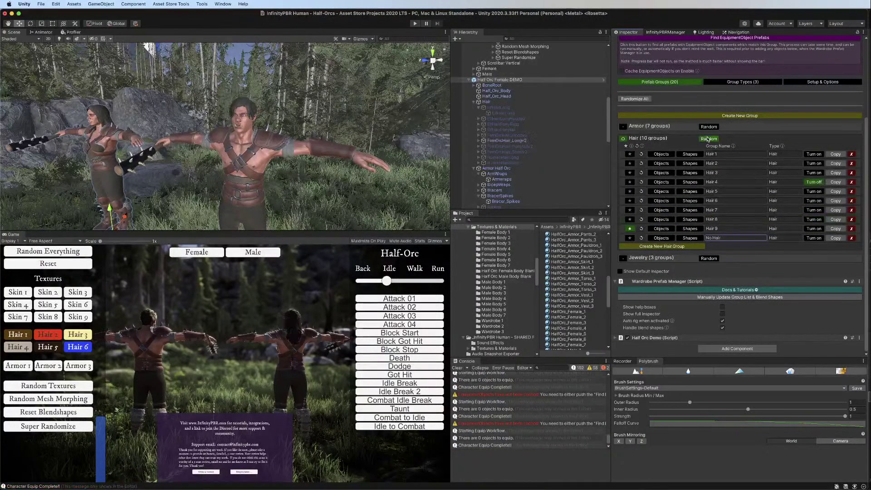
left_click(708, 138)
left_click(708, 138)
left_click(708, 139)
left_click(708, 138)
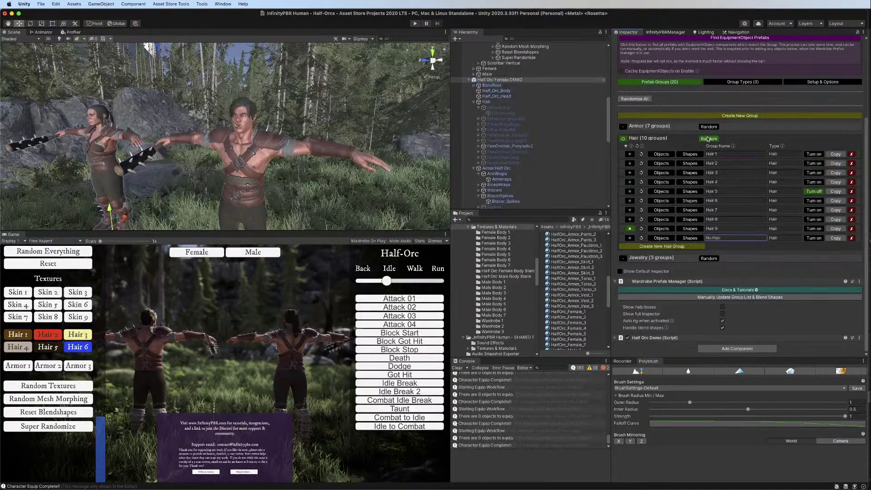
Examine the ponytail hair on the female's head from several sides, switching the scene lighting off and back on
scroll(205, 124, "up", 10)
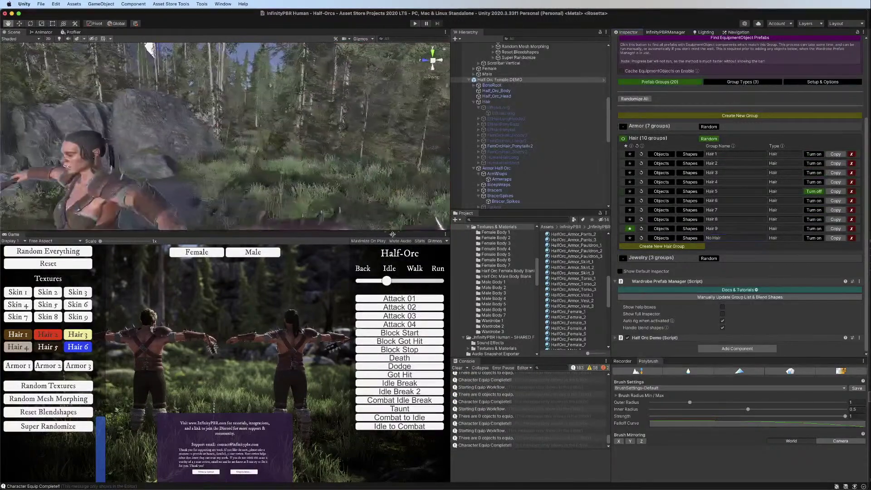
middle_click_drag(143, 109, 167, 184)
scroll(165, 104, "up", 5)
scroll(133, 180, "up", 4)
left_click_drag(168, 185, 316, 181, "alt")
scroll(316, 181, "up", 3)
middle_click_drag(316, 181, 346, 182)
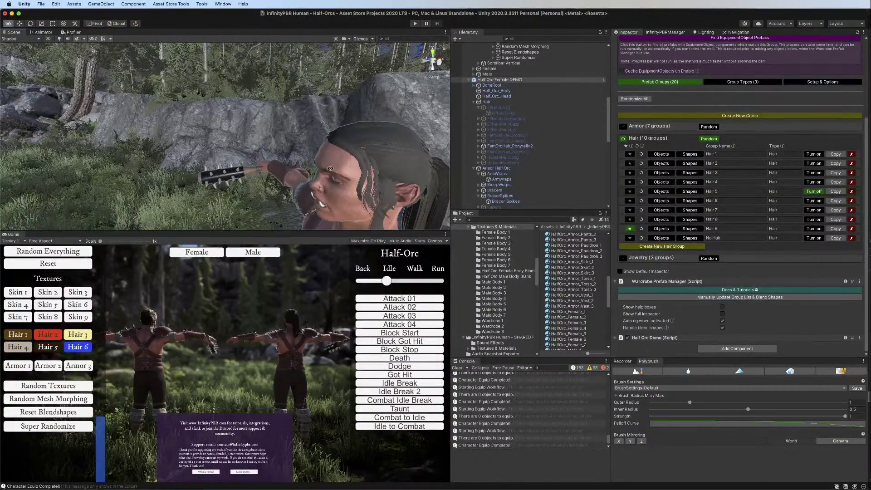
left_click_drag(330, 168, 246, 174, "alt")
scroll(229, 170, "down", 5)
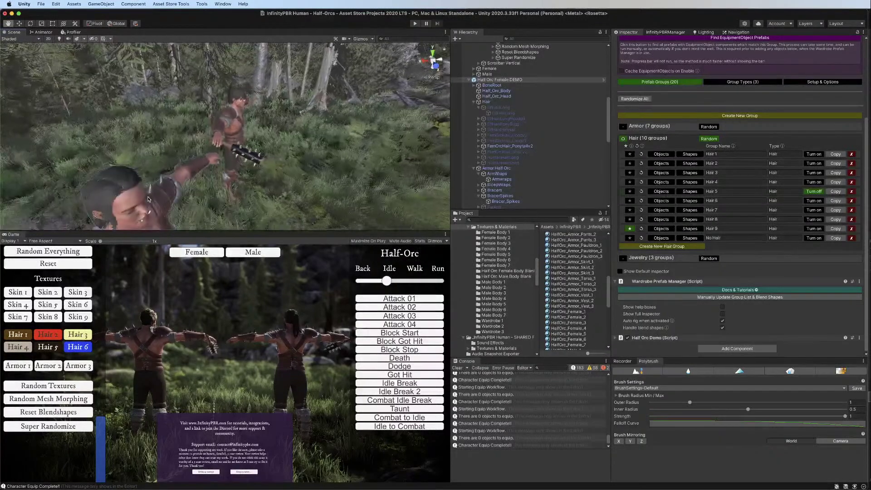
left_click_drag(148, 199, 271, 147)
scroll(172, 198, "up", 5)
left_click_drag(205, 161, 232, 112, "alt")
scroll(192, 126, "down", 10)
left_click(58, 39)
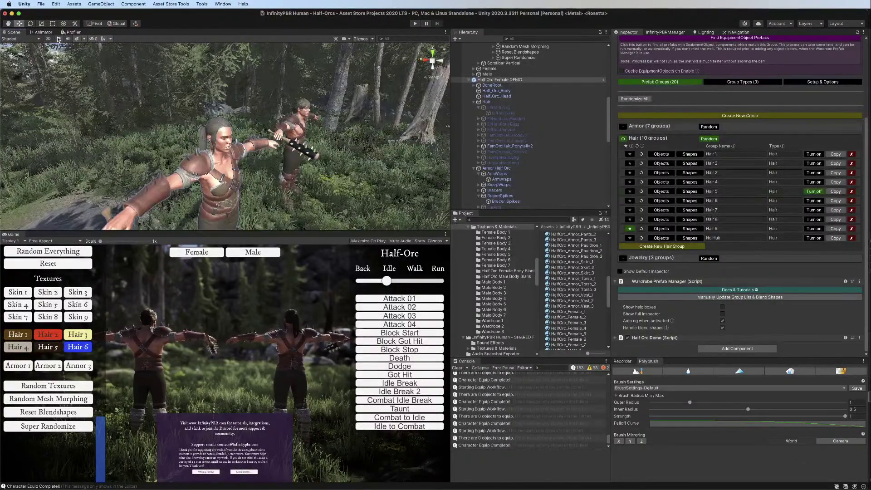
left_click(59, 39)
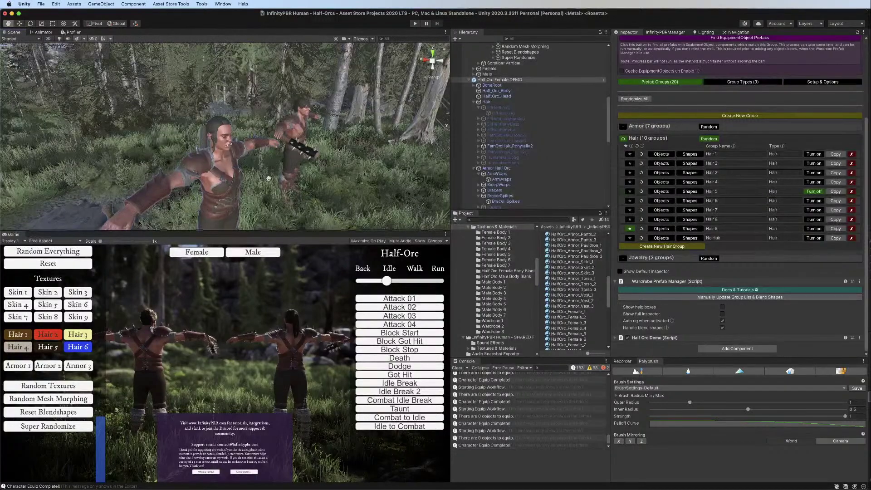
left_click_drag(200, 188, 274, 148, "alt")
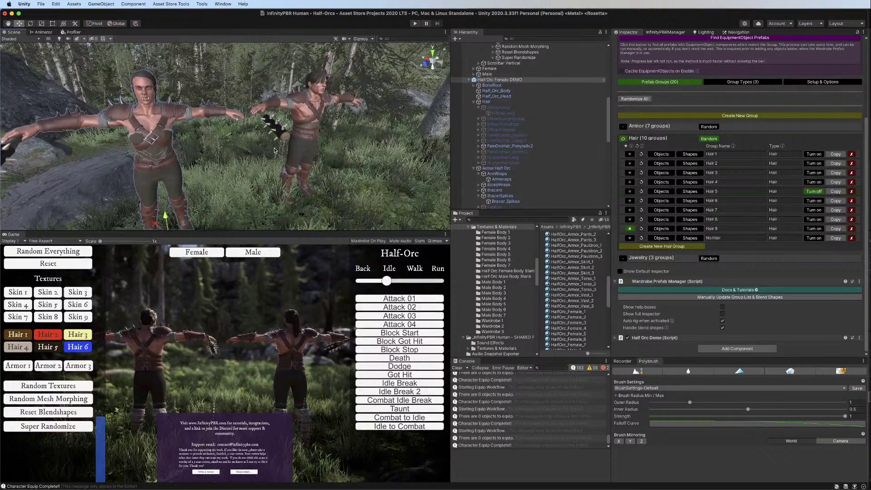
Turn off Hair 5, check the object lists of Hair 9 and Hair 8, and locate HumanHairShort in the hierarchy
left_click(815, 191)
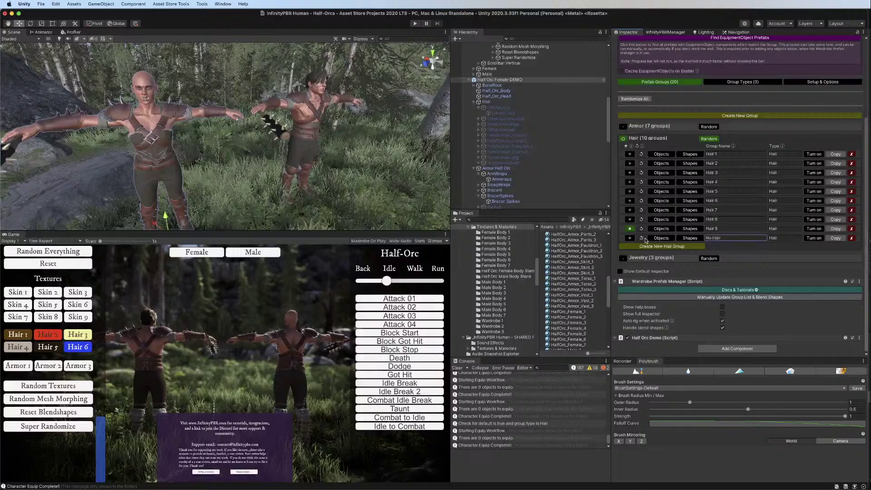
left_click(813, 185)
left_click(663, 229)
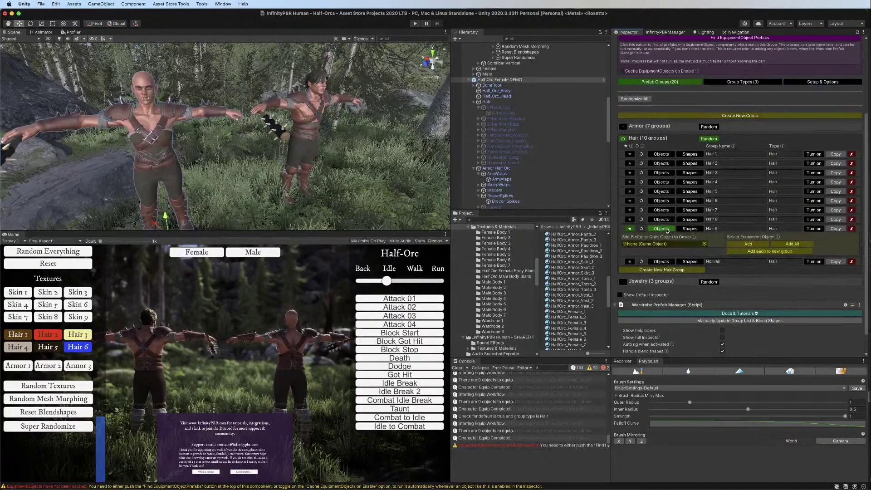
left_click(662, 219)
scroll(666, 222, "down", 3)
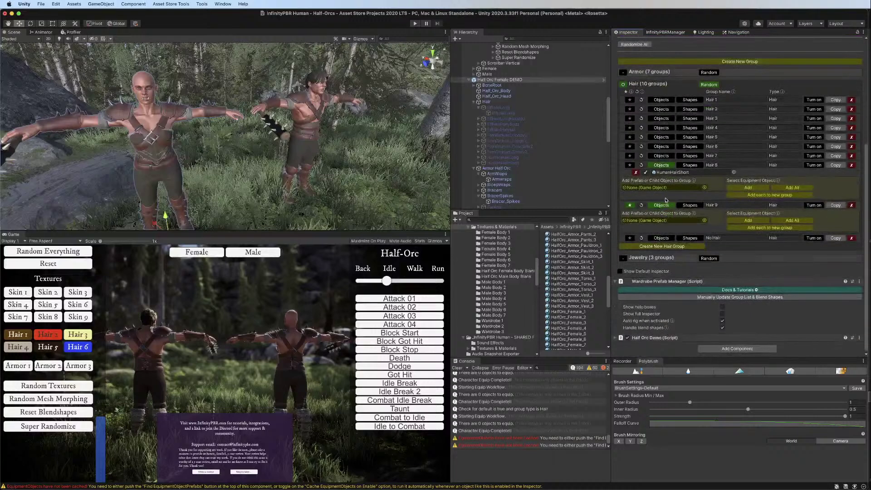
left_click(666, 172)
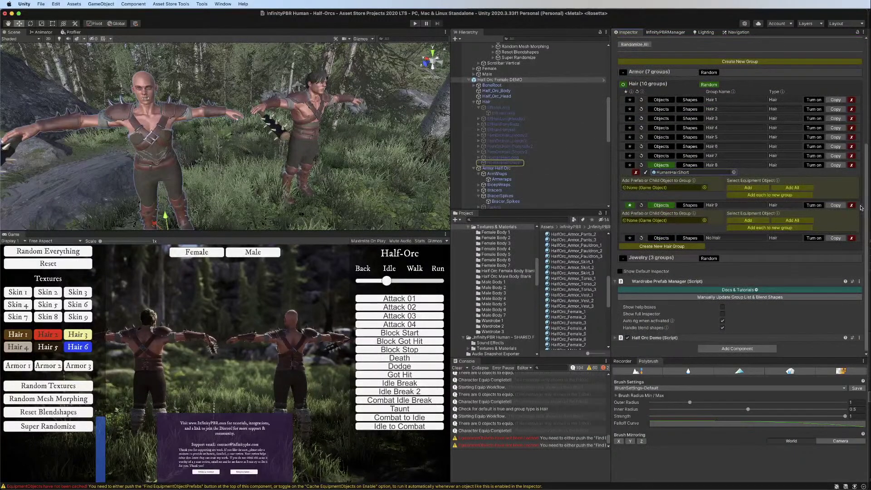
left_click(477, 109)
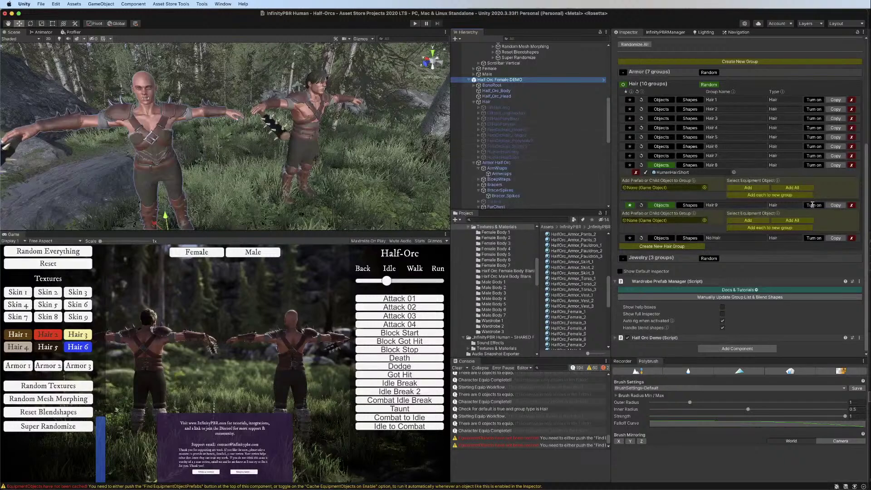
Mark Hair 8 as the default hair group and remove the empty Hair 9 group
left_click(630, 165)
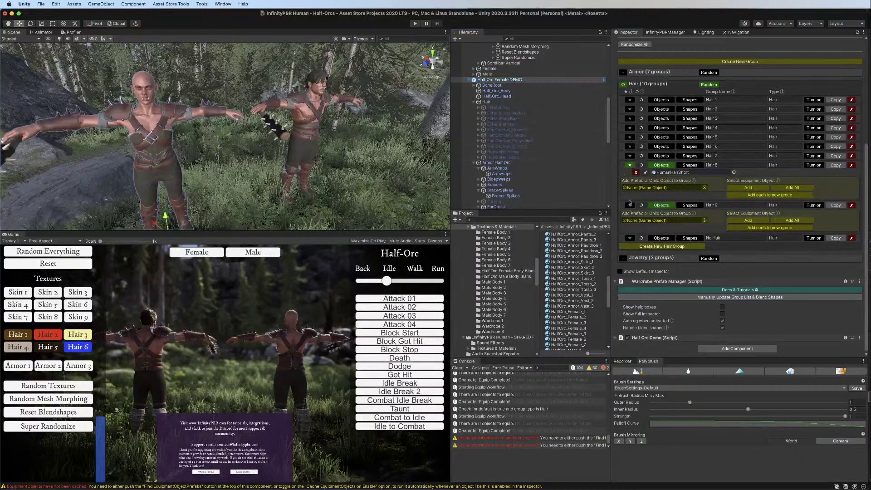
left_click(852, 205)
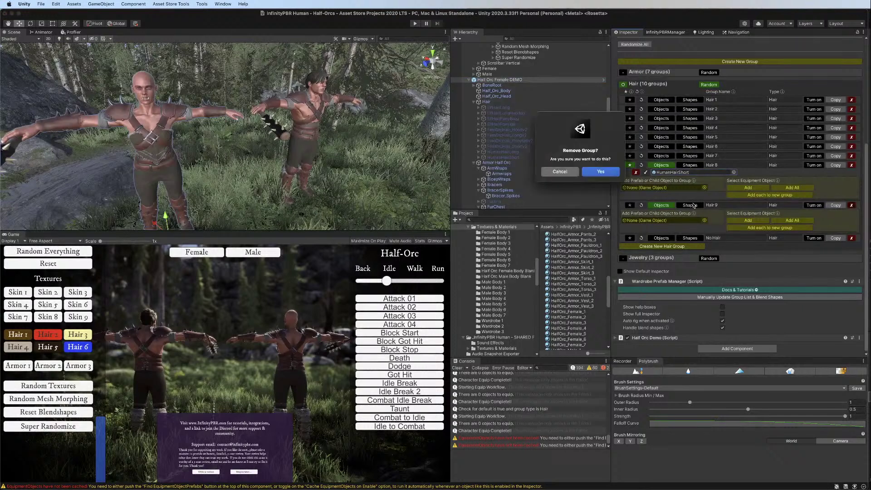
left_click(615, 173)
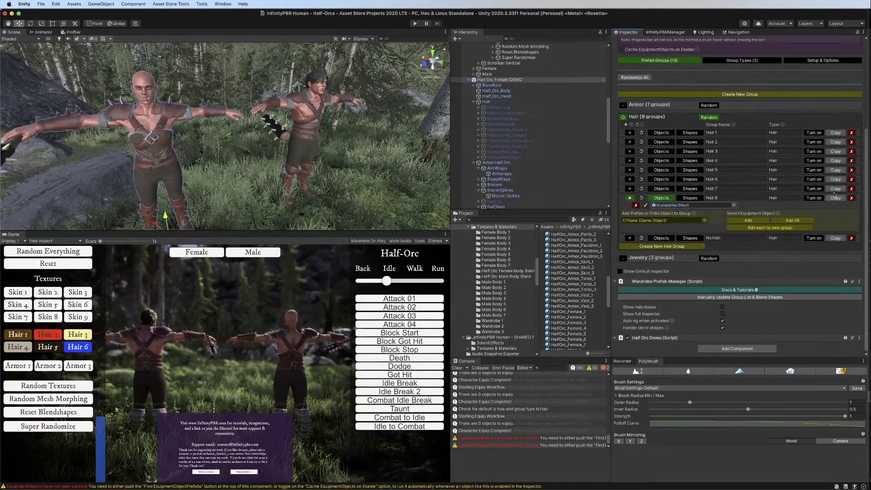
Turn Hair 6 on and off again to test the default hair, and collapse Hair 8's object list
left_click(813, 179)
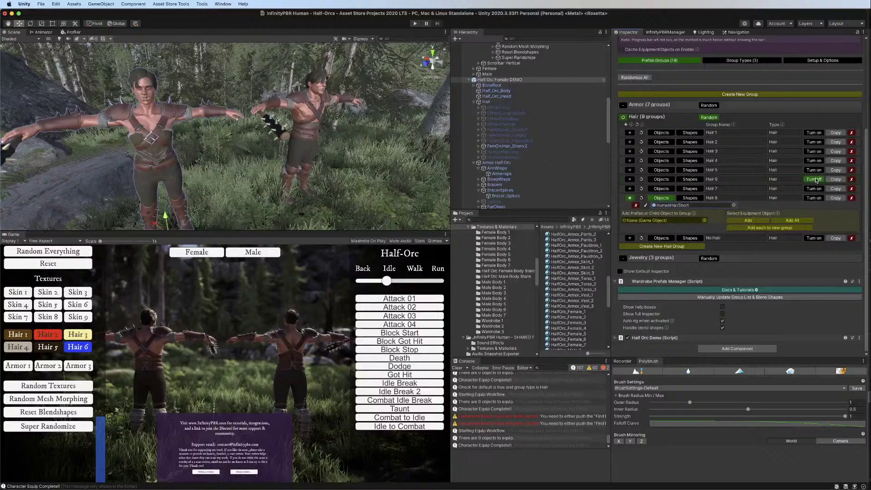
left_click(814, 180)
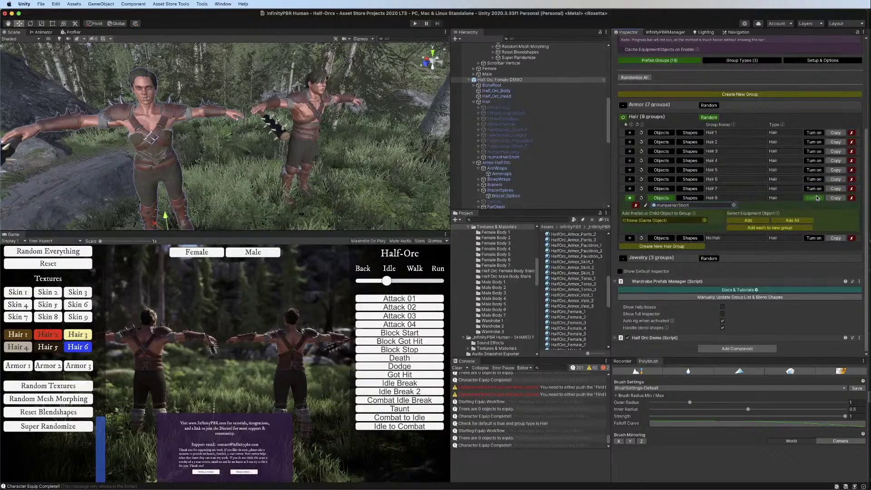
left_click(661, 198)
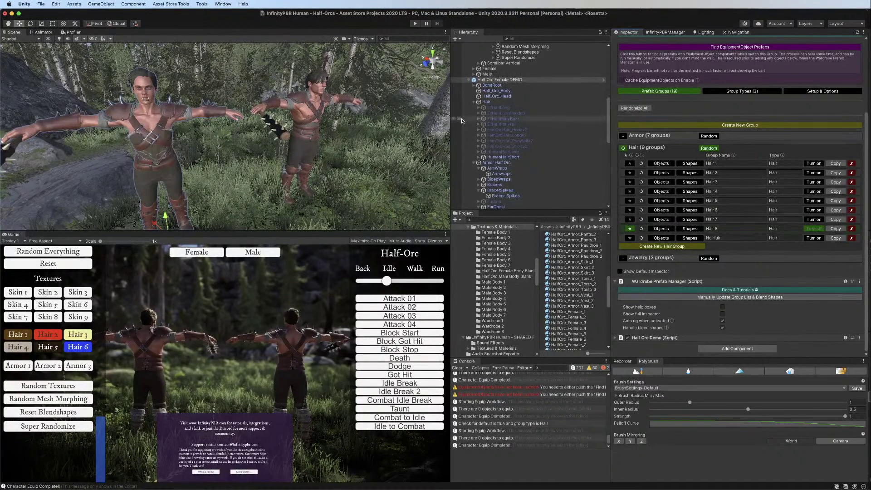
Move Random Textures, Random Mesh Morphing, Reset Blendshapes and Super Randomize out of the Textures object, placing them directly below it at the same level
scroll(521, 79, "up", 5)
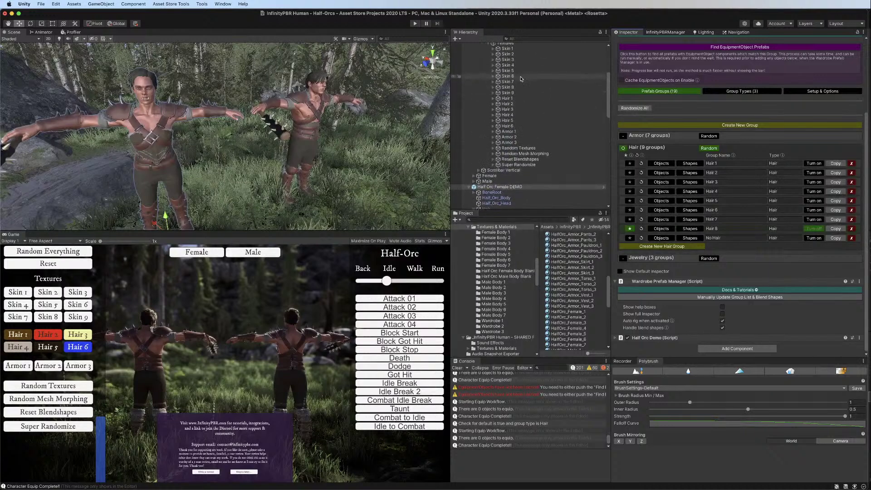
scroll(528, 132, "up", 1)
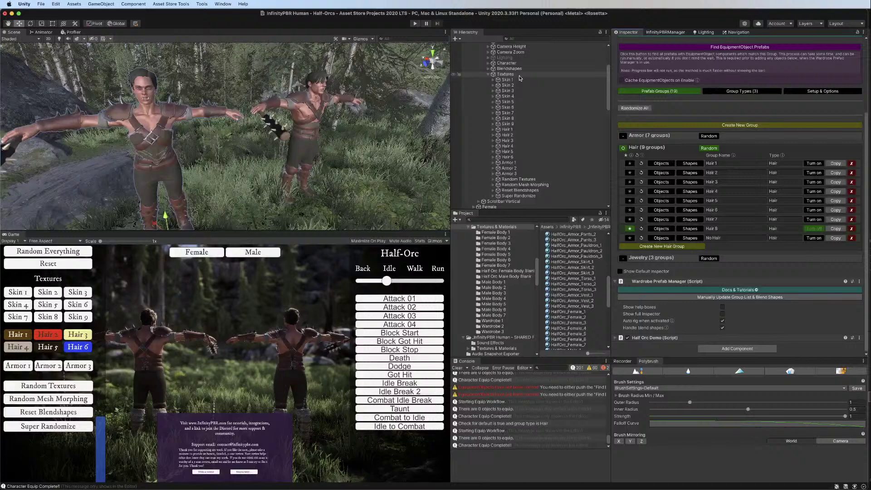
scroll(520, 78, "up", 1)
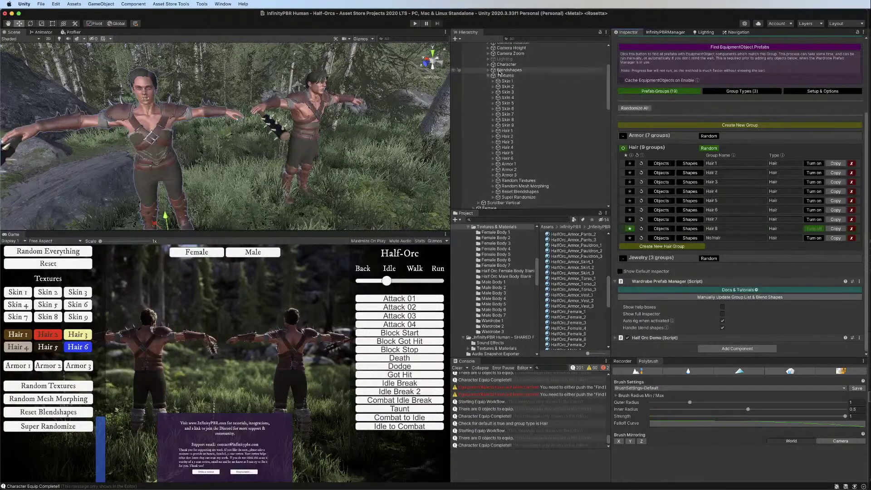
left_click(515, 181)
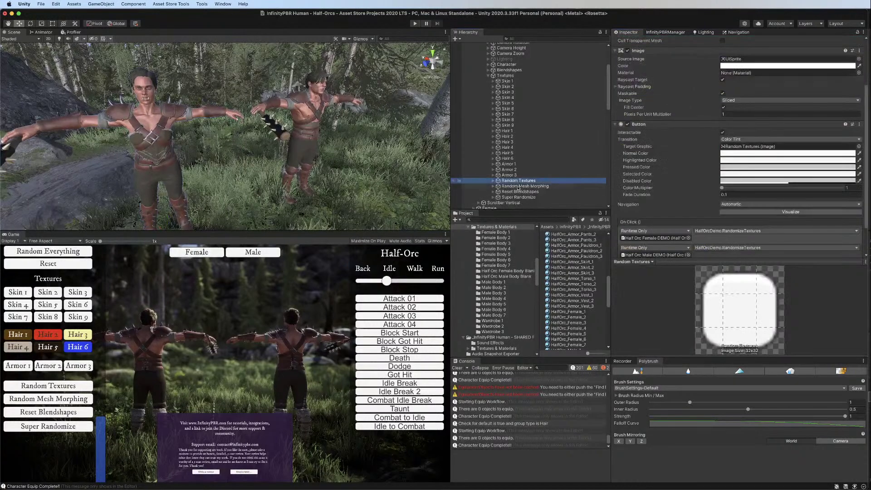
left_click(518, 197, "shift")
left_click(488, 75)
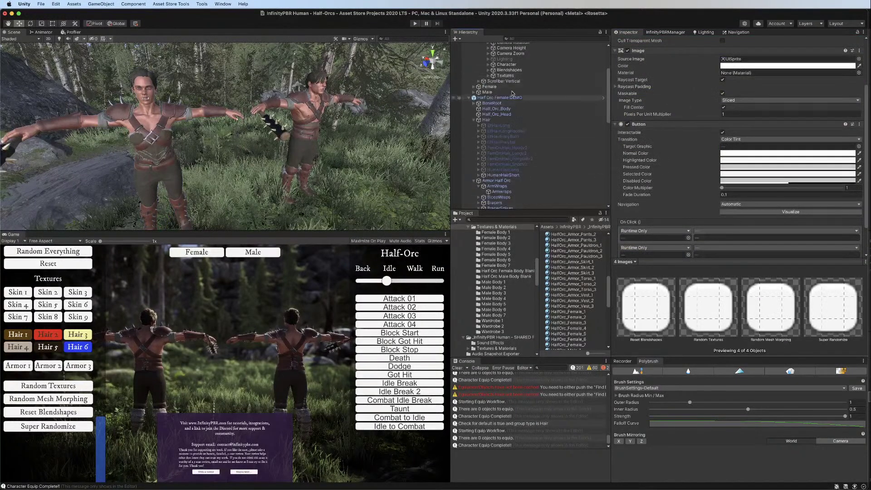
left_click(488, 76)
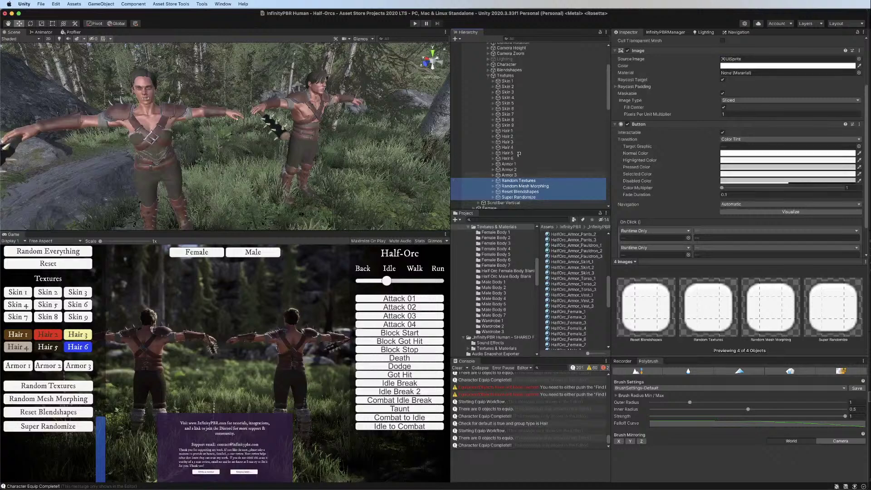
left_click_drag(518, 154, 505, 76)
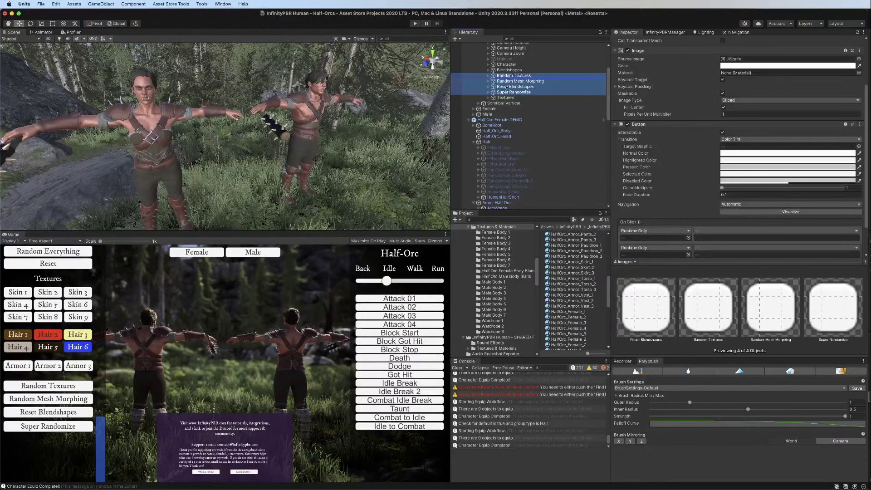
left_click_drag(505, 98, 511, 76)
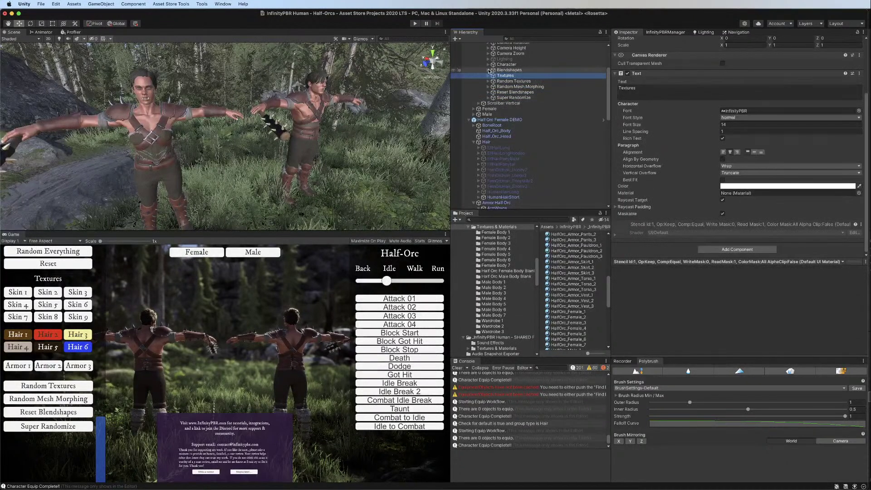
Set Scrollbar Vertical's value to about 0.227 to bring Mesh Morphing into the demo panel's view, and deactivate the Blendshapes object
left_click(502, 103)
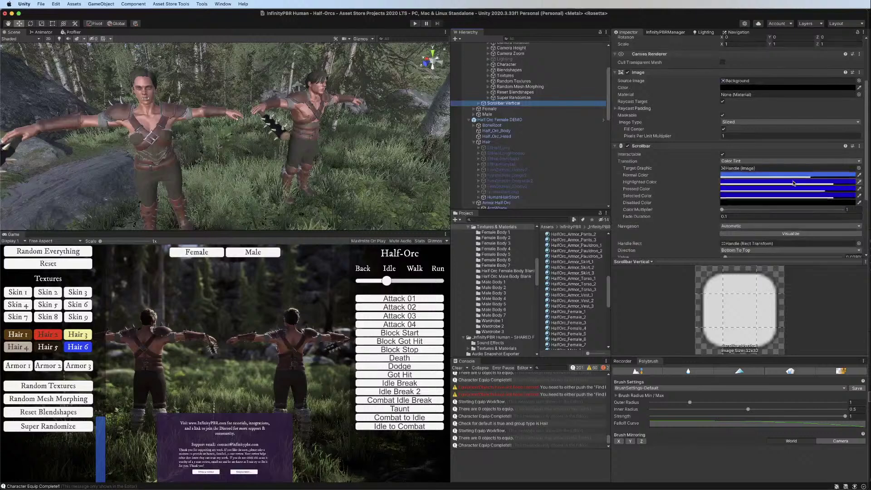
scroll(793, 184, "down", 5)
left_click_drag(727, 161, 750, 159)
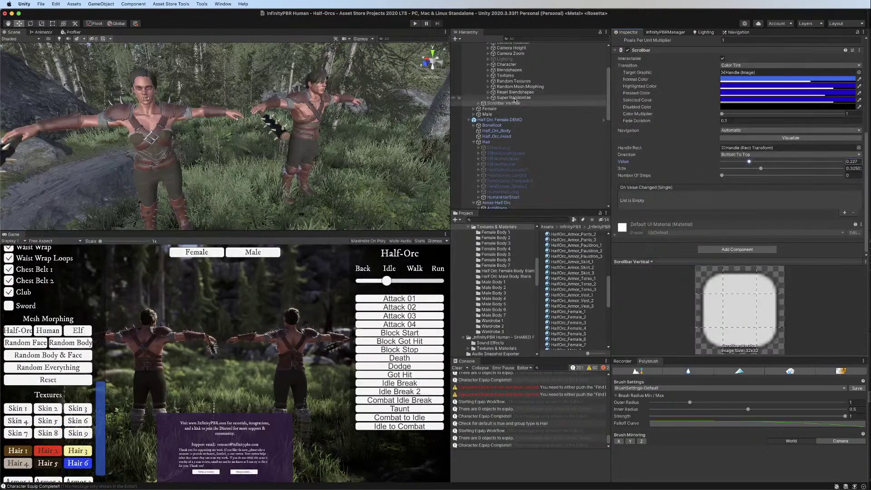
scroll(514, 100, "up", 1)
left_click(509, 77)
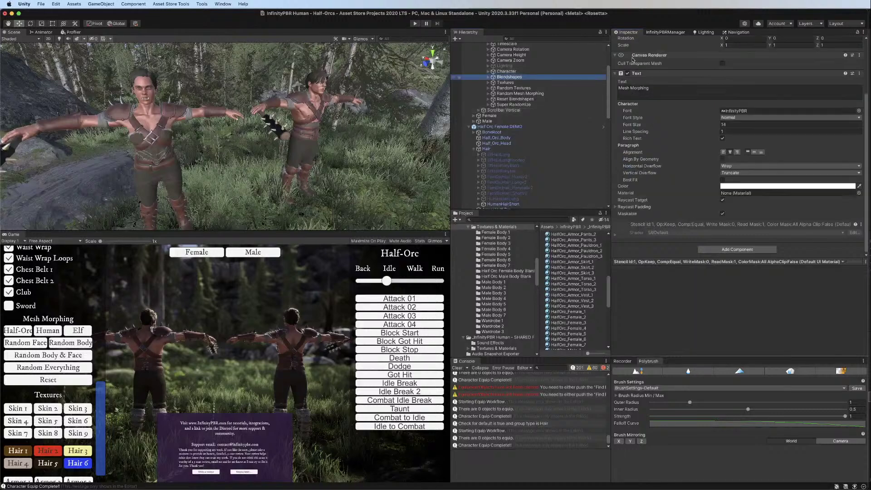
scroll(634, 46, "up", 3)
left_click(629, 41)
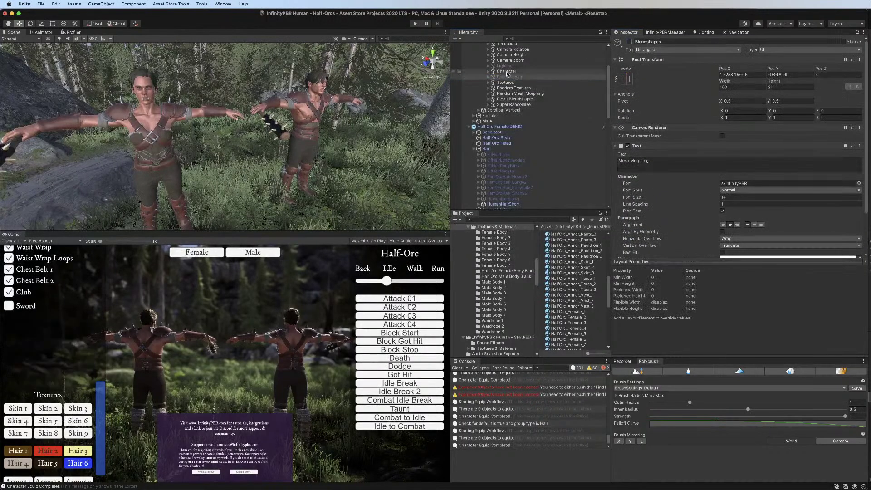
Deactivate all objects from Clothing & Armor through Vest under Character, leaving Hair Styles active
left_click(488, 71)
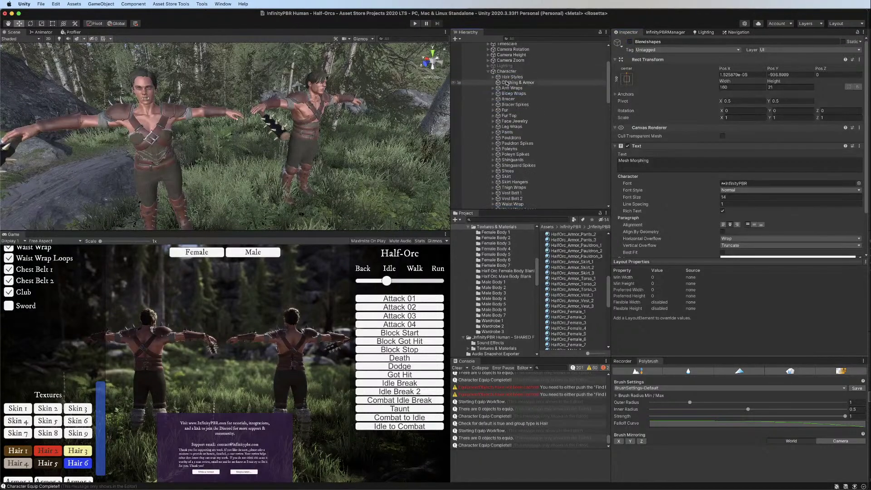
left_click(502, 83)
scroll(540, 177, "down", 1)
scroll(540, 177, "down", 5)
left_click(542, 161, "shift")
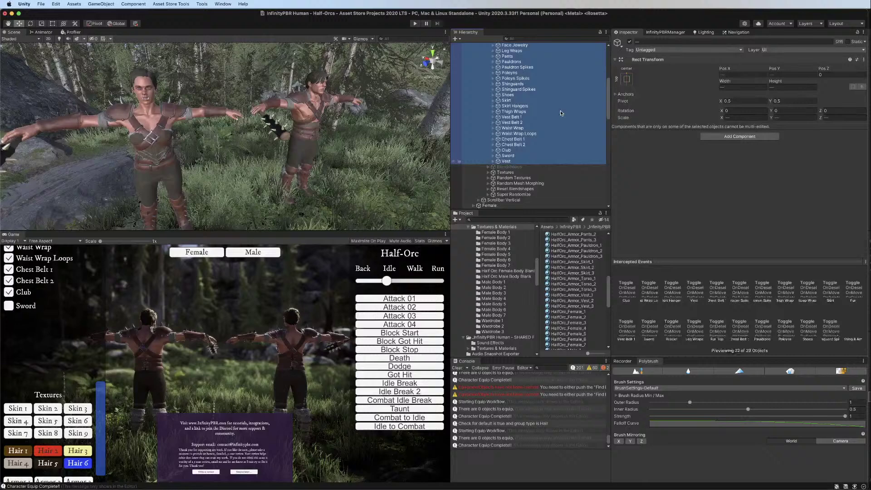
left_click(630, 41)
Set Scrollbar Vertical's value to about 0.8 so the demo panel displays the Hair Styles section
scroll(506, 174, "down", 3)
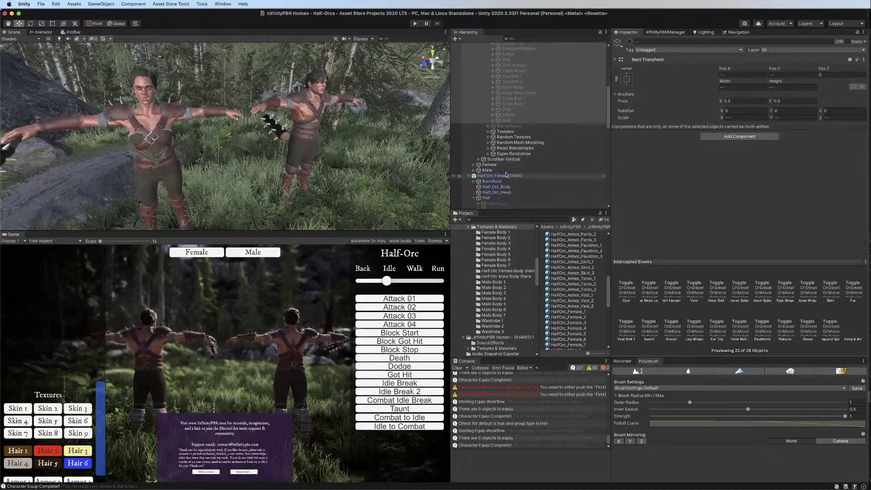
left_click(503, 159)
scroll(738, 173, "down", 2)
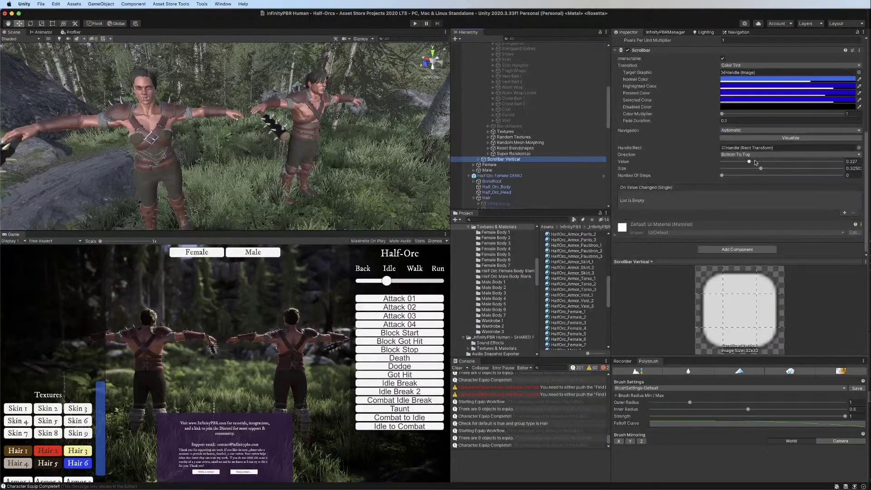
left_click_drag(755, 162, 819, 164)
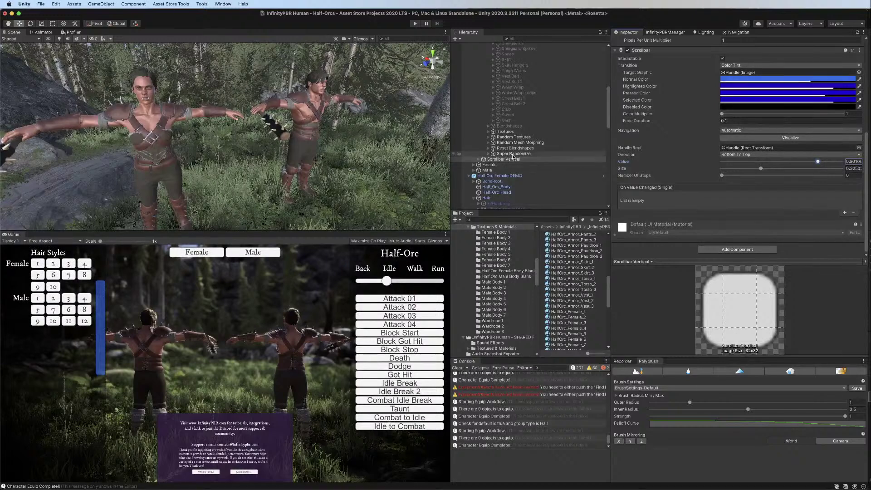
Move Textures, Random Textures, Random Mesh Morphing, Reset Blendshapes and Super Randomize together up to just below the hair style buttons
scroll(511, 154, "down", 3)
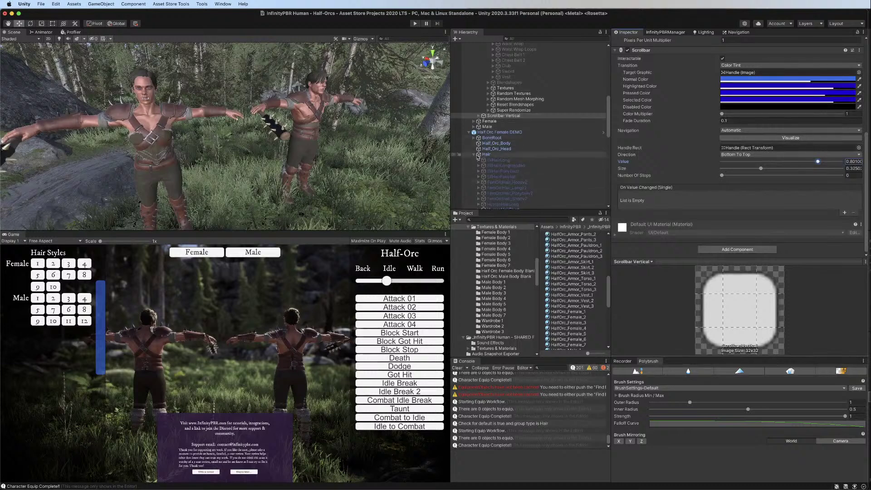
scroll(499, 131, "up", 2)
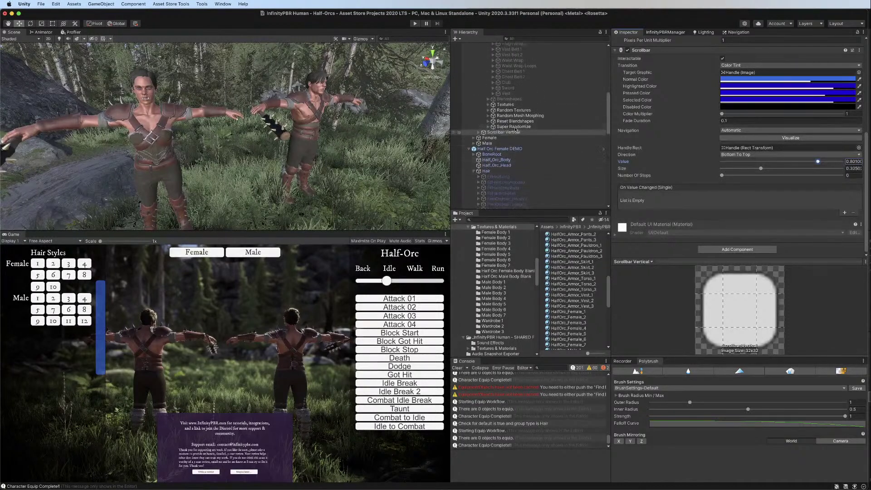
left_click(510, 105)
left_click(513, 127, "shift")
key("f")
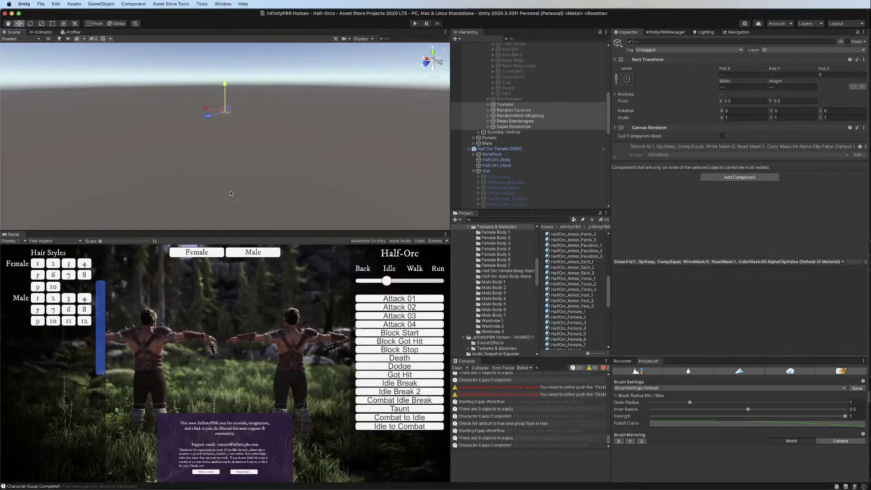
scroll(230, 193, "down", 10)
left_click_drag(228, 111, 229, 84)
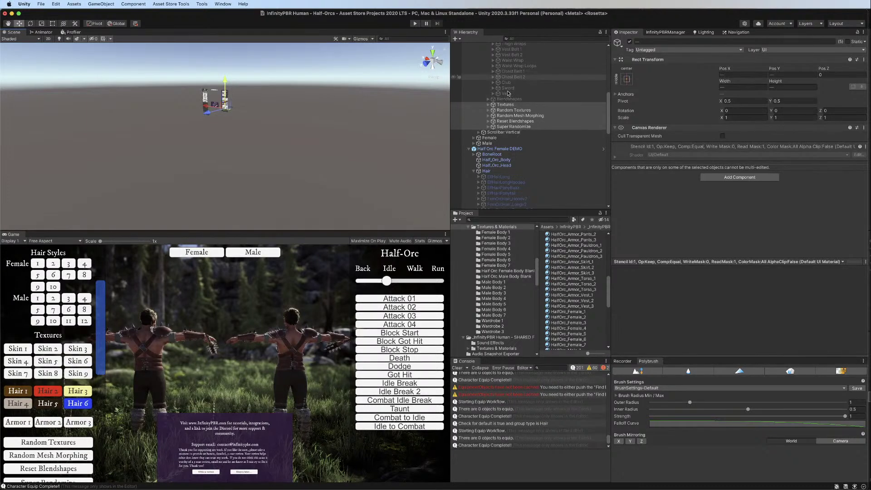
Deactivate all numbered hair buttons under Hair Styles, keeping the Female and Male labels active
scroll(505, 190, "up", 5)
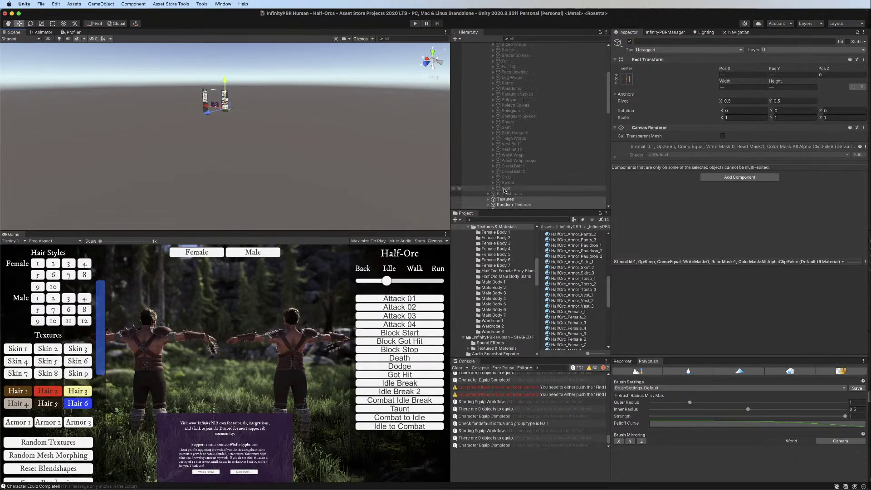
scroll(505, 191, "up", 6)
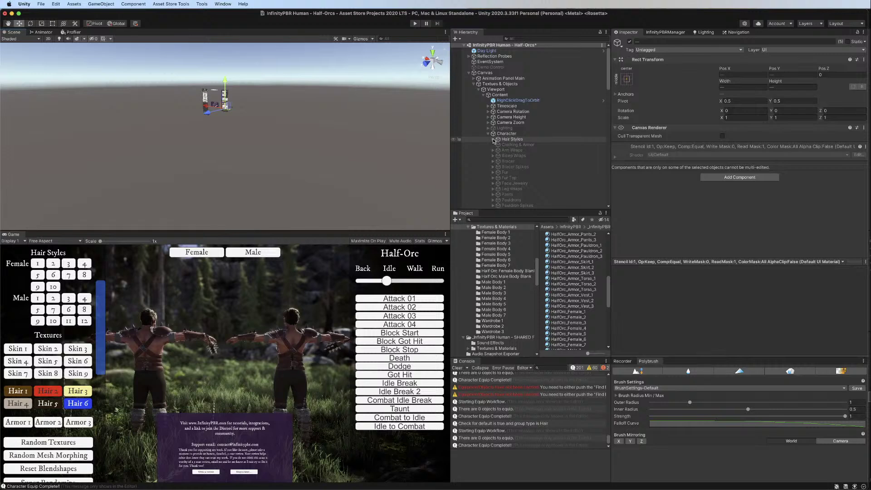
left_click(493, 140)
left_click(511, 145)
scroll(513, 149, "down", 3)
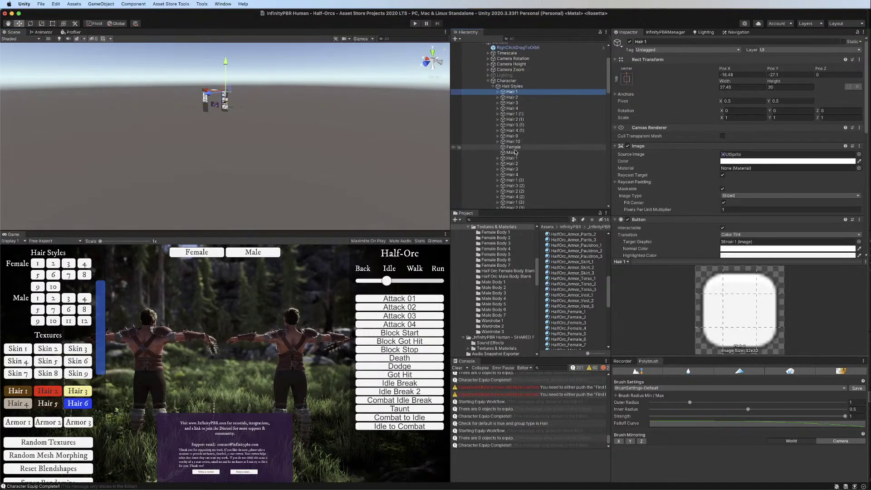
scroll(515, 153, "down", 4)
left_click(516, 140, "shift")
left_click(519, 68, "super")
left_click(519, 73, "super")
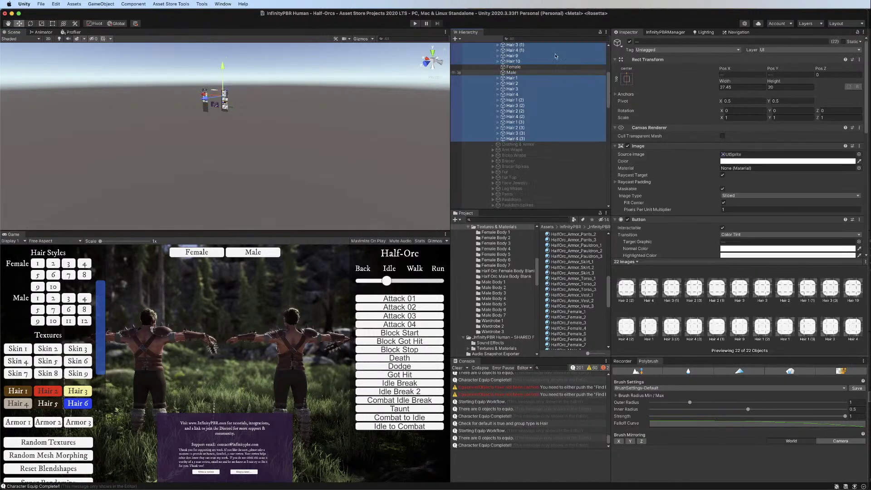
left_click(629, 41)
Move the Female and Male labels above the hair buttons, as the first children of Hair Styles
scroll(507, 117, "up", 6)
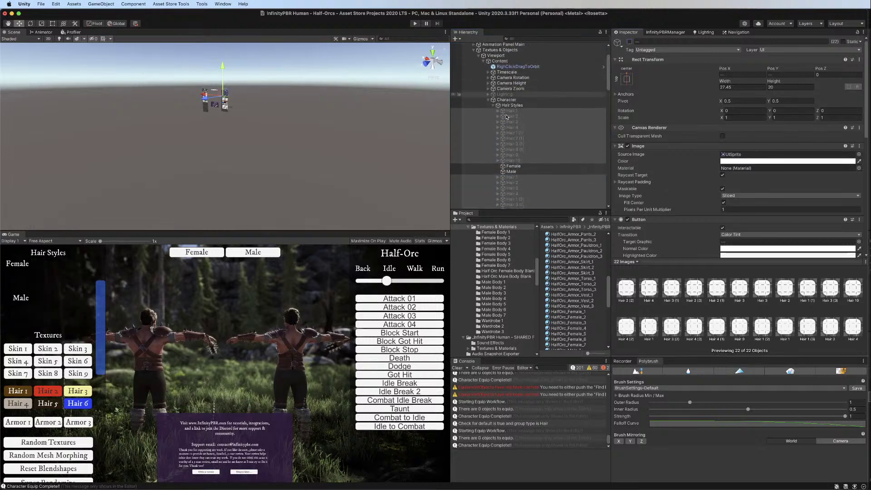
left_click(514, 166)
left_click(511, 172, "shift")
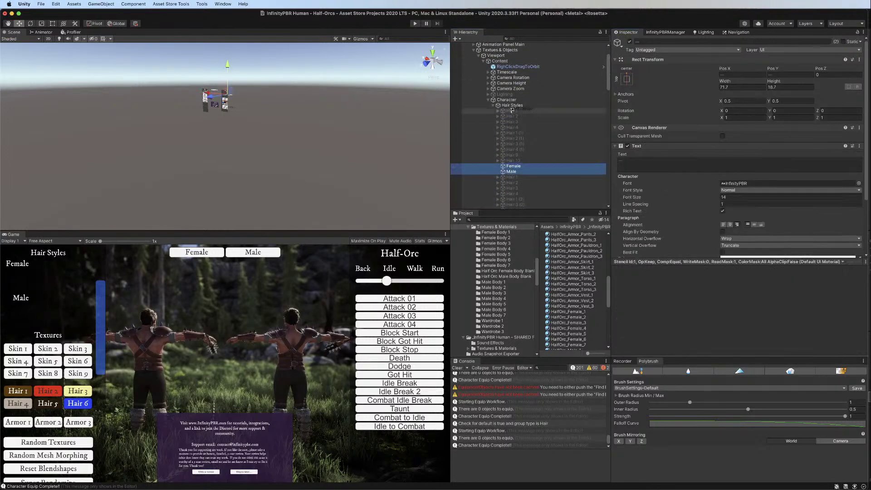
left_click_drag(511, 110, 521, 114)
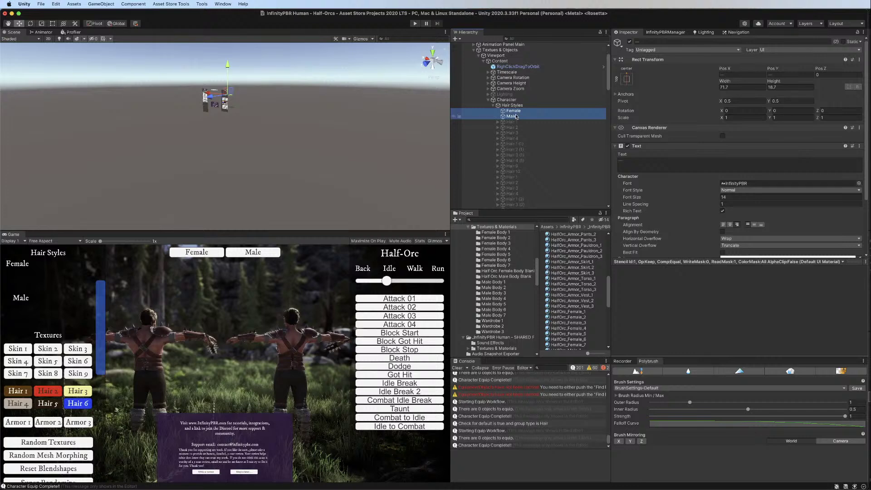
left_click(512, 117)
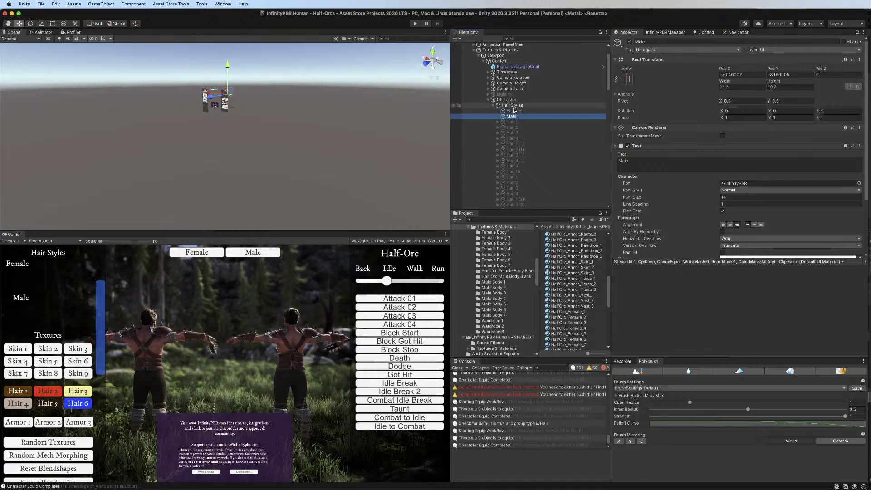
Create a UI Button under Hair Styles, name it Next and place it between Female and Male in the hierarchy
left_click(513, 105)
right_click(513, 105)
mouse_move(544, 245)
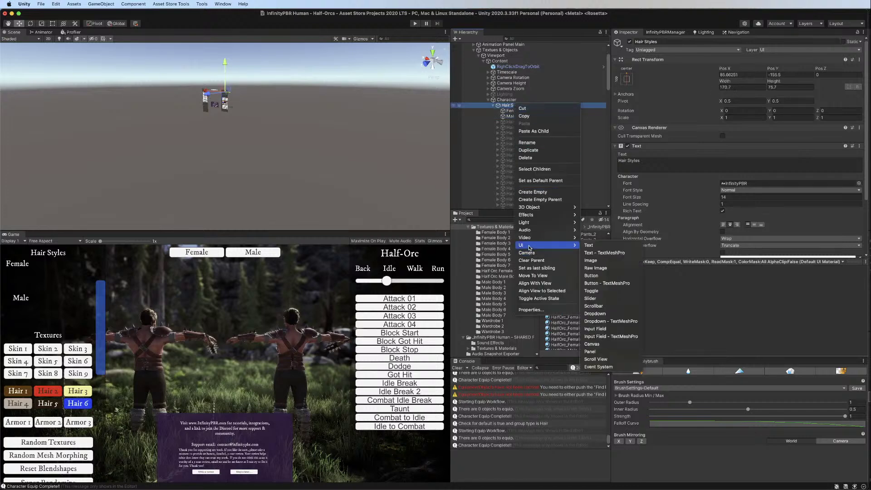
left_click(591, 276)
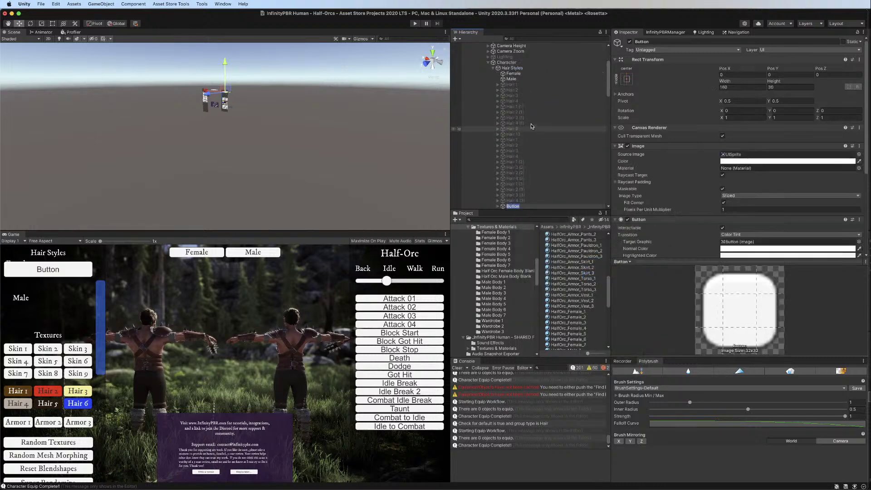
type("Next")
key("Return")
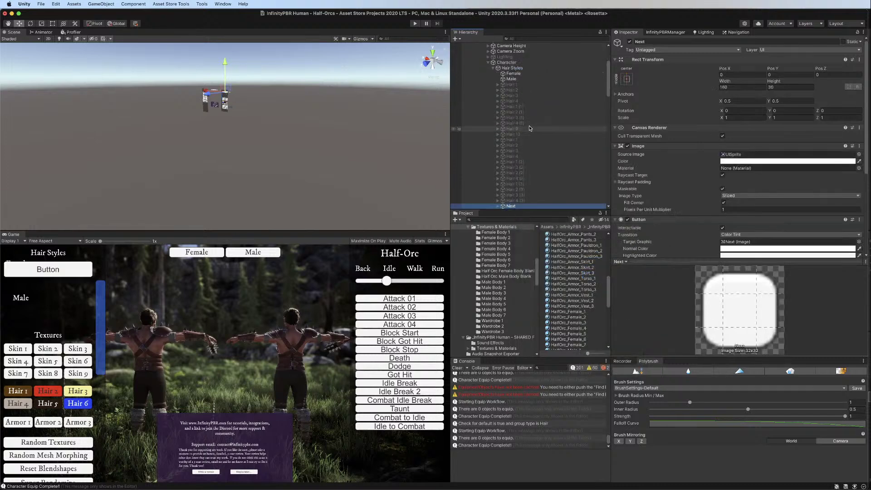
left_click_drag(513, 207, 519, 76)
Set the font of the Next button's text to InfinityPBR
left_click(498, 79)
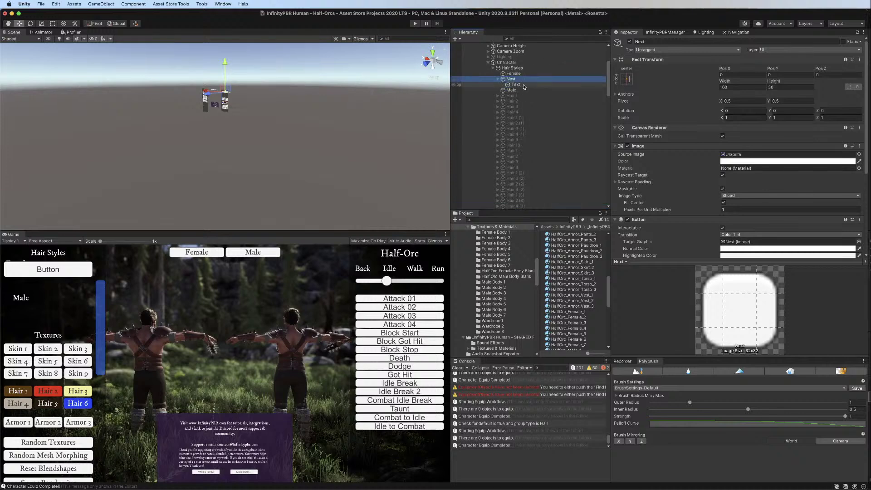
left_click(515, 84)
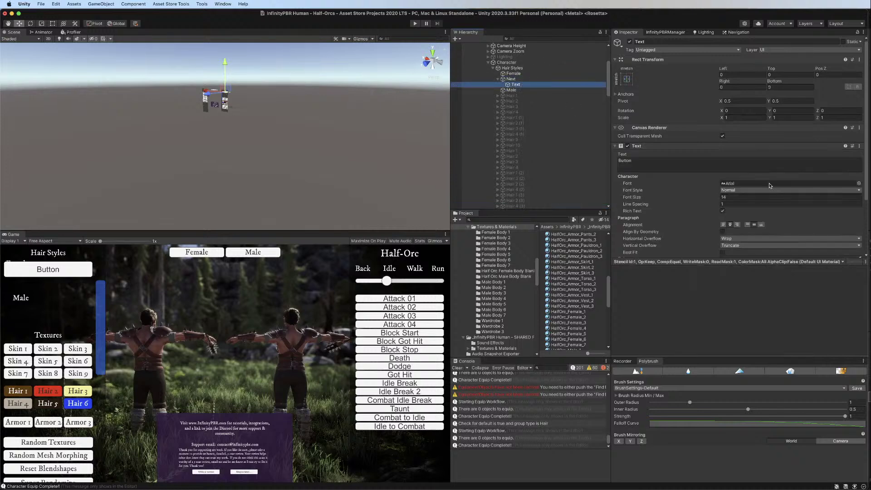
left_click(739, 191)
left_click(811, 187)
left_click(859, 183)
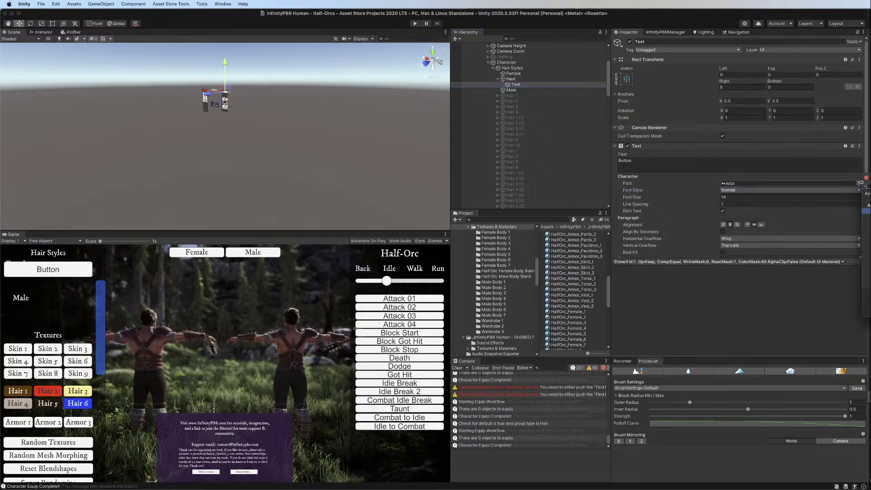
left_click(870, 206)
left_click(866, 178)
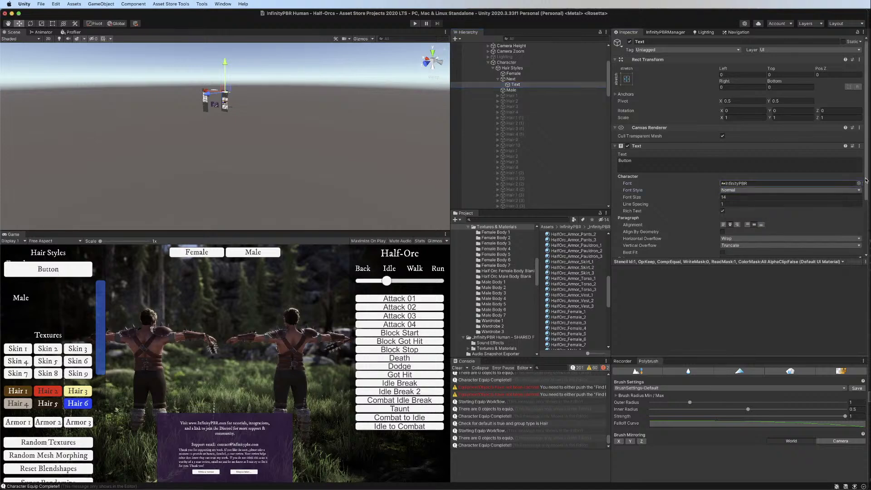
Resize the Next button to a width of 100 and a height of 20
left_click(511, 79)
left_click(793, 87)
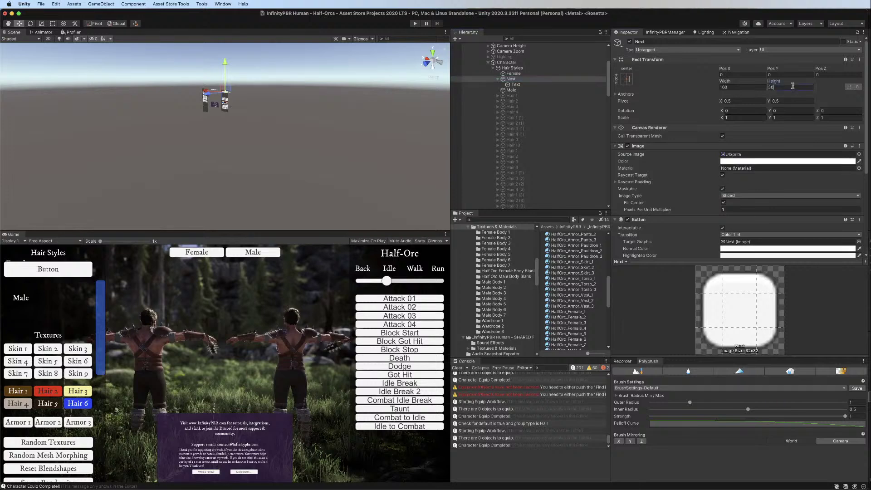
type("20")
left_click(745, 87)
type("10")
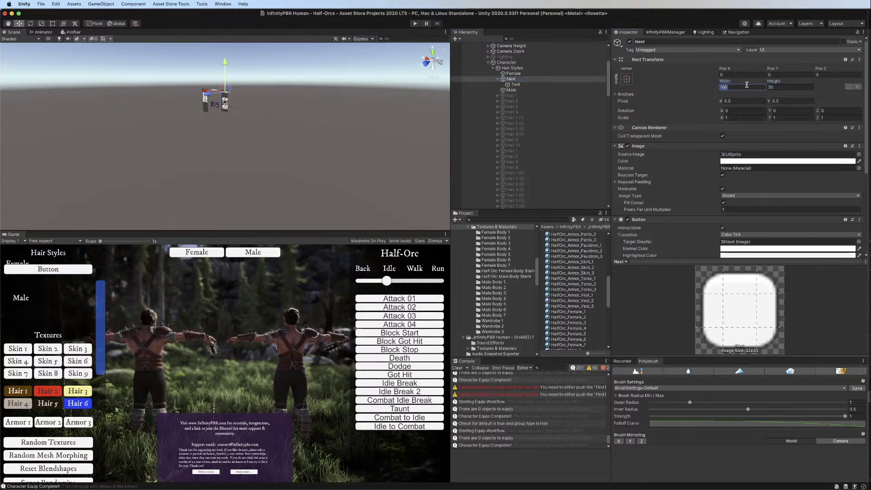
type("0")
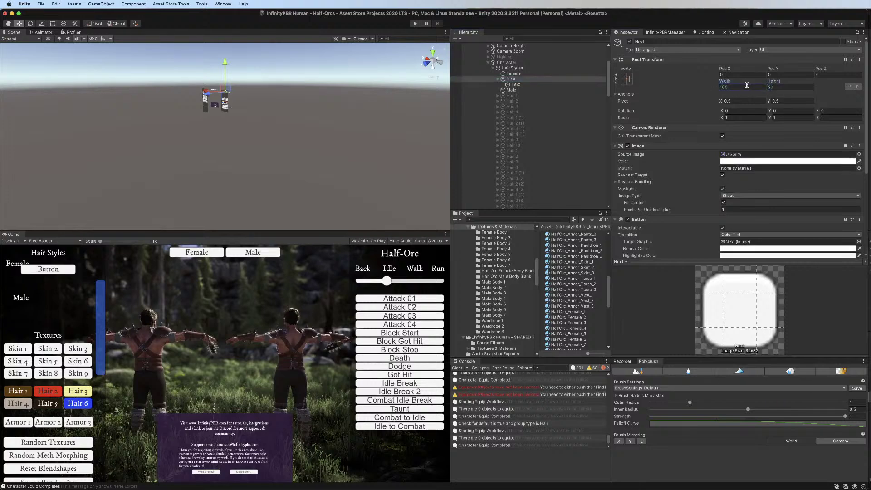
Move the Next button beside the Female label, at about X 23.1 and Y 9.6
left_click(497, 81)
left_click(497, 81)
key("f")
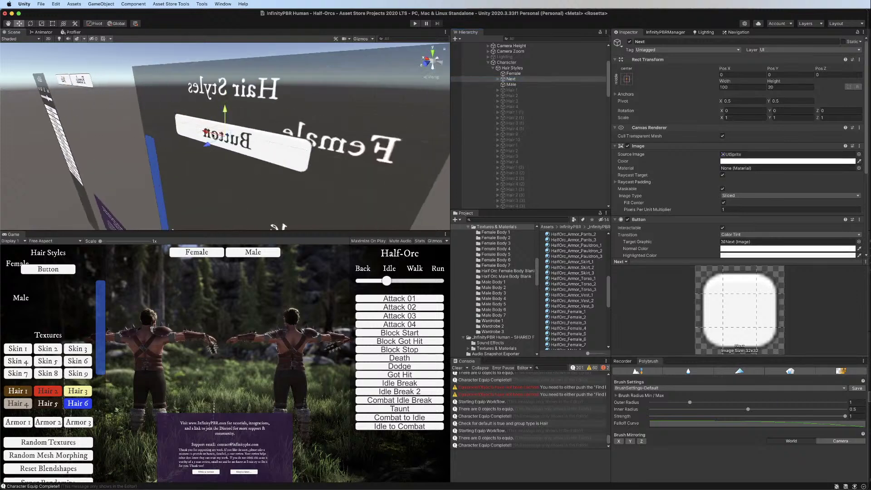
left_click_drag(213, 135, 199, 93)
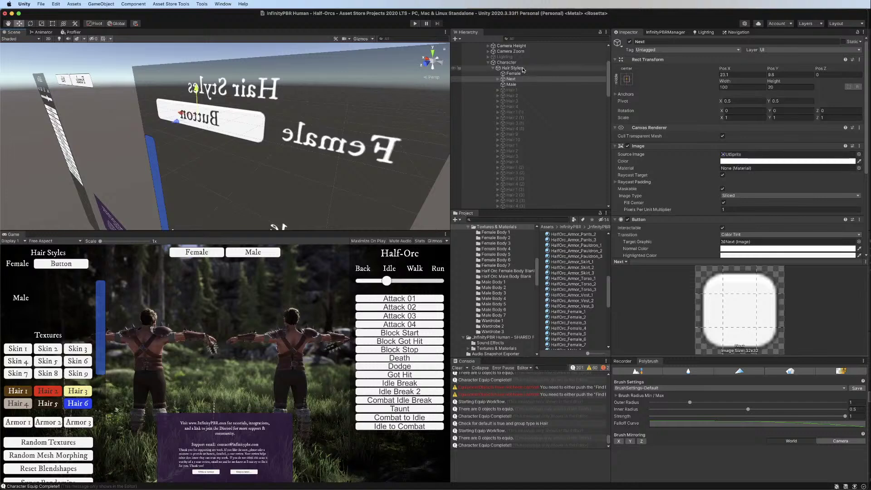
Change the Next button's label text to "Next Hair"
left_click(497, 79)
left_click(516, 84)
left_click(685, 164)
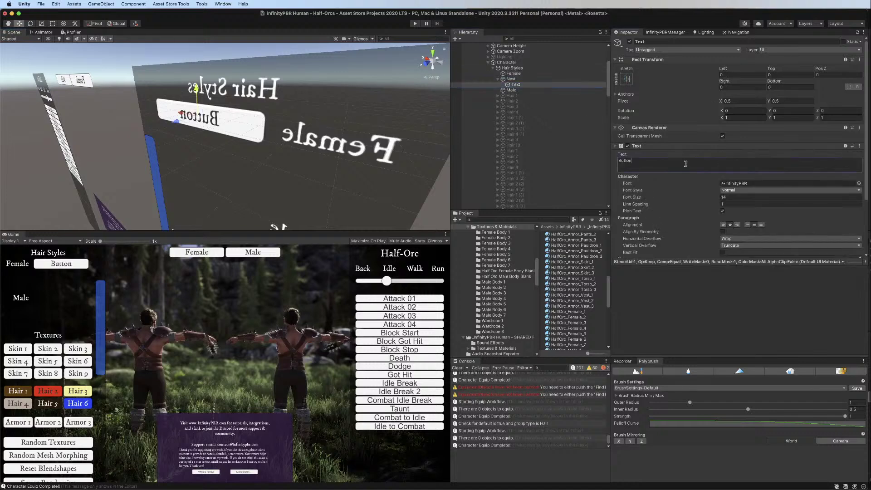
type("Next Hair")
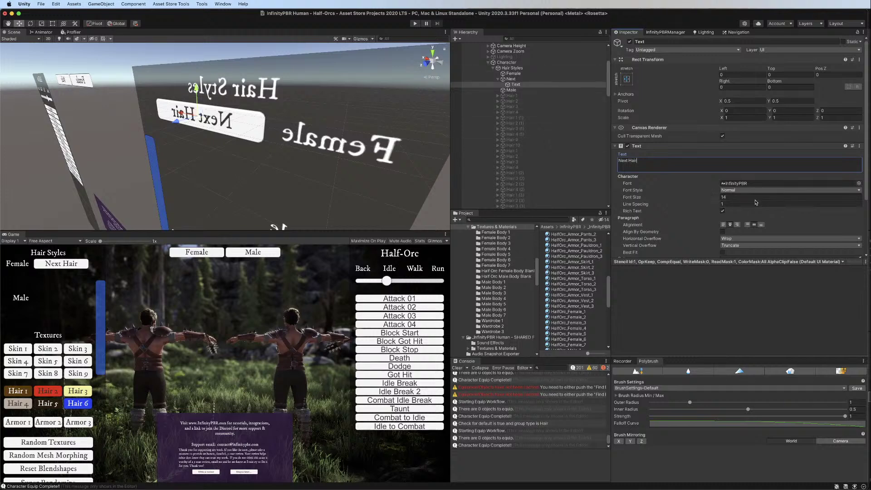
Set the female Next Hair label's font size to 12 and add an On Click event entry to its Next button
left_click(740, 196)
type("12")
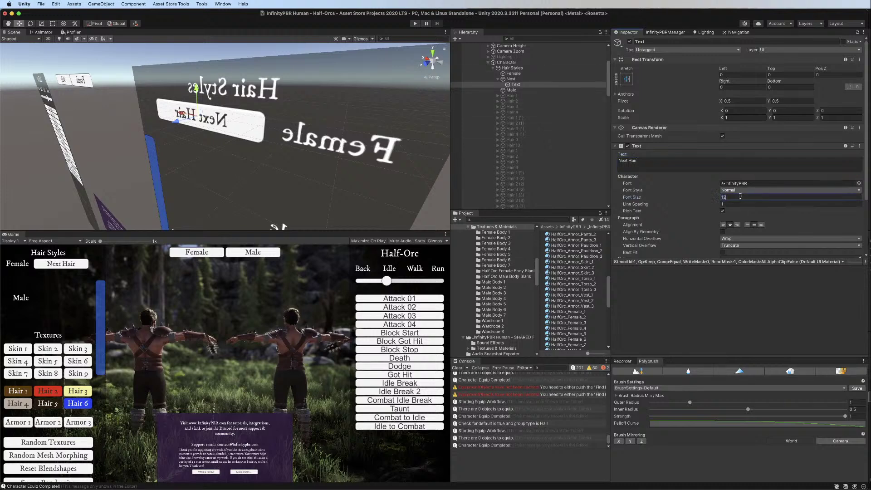
left_click(497, 81)
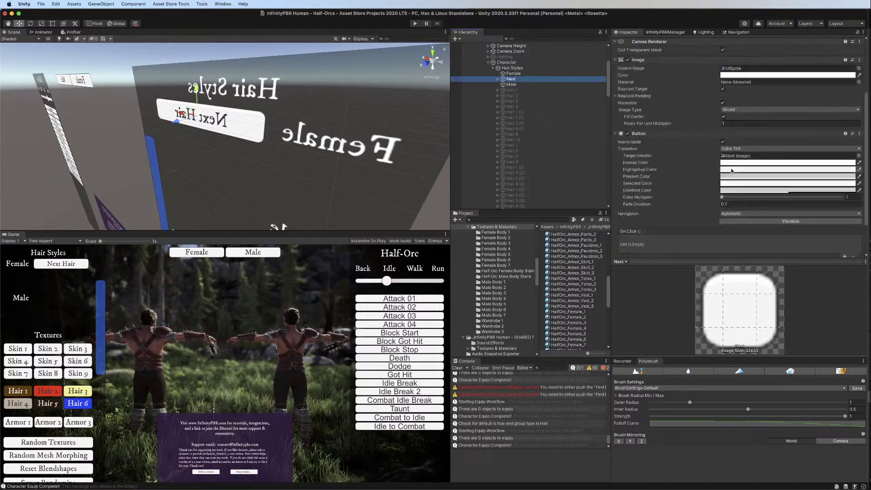
scroll(505, 195, "down", 5)
scroll(505, 195, "down", 10)
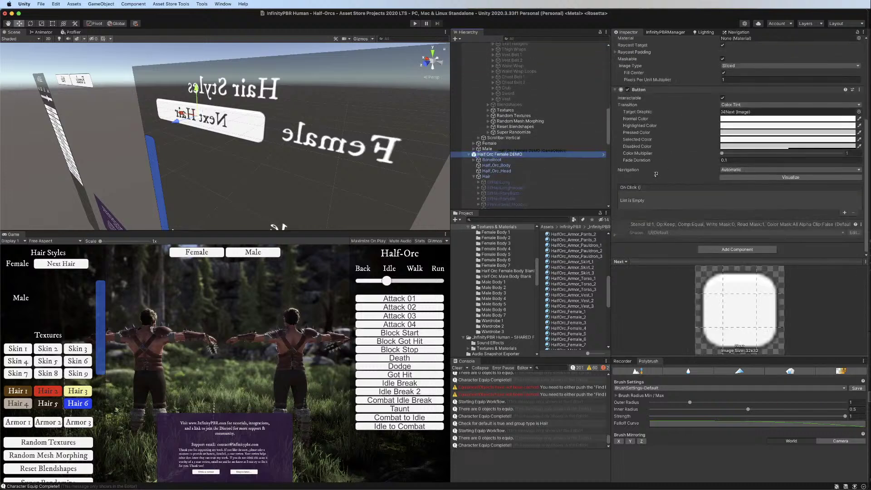
left_click(844, 213)
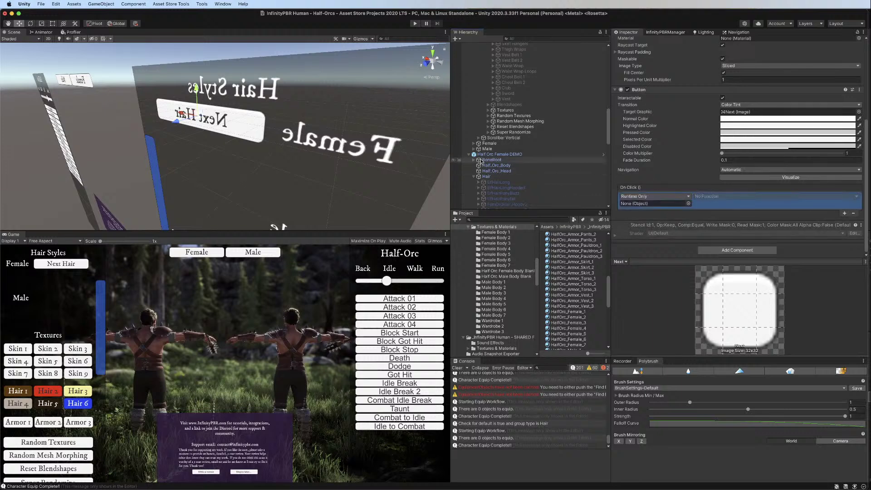
Make the female Next button's event call PrefabAndObjectManager.ActivateNextOfType on Half Orc Female DEMO with the argument Hair
left_click_drag(500, 154, 693, 203)
left_click(714, 197)
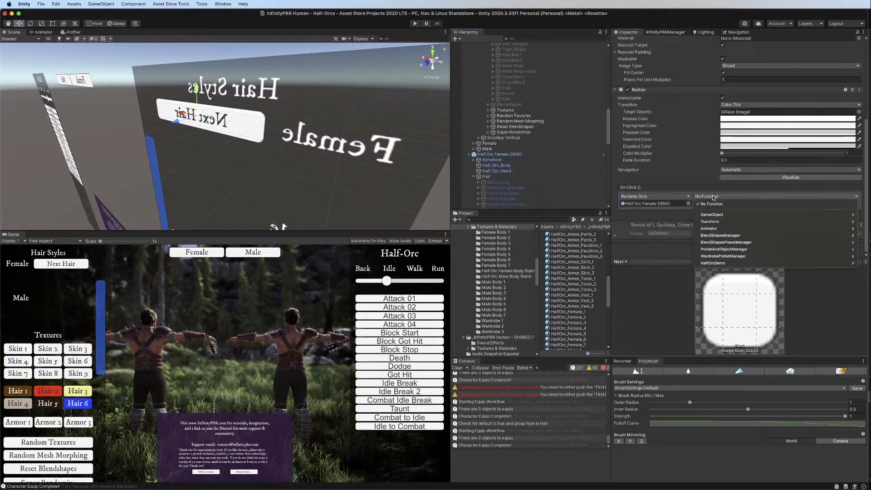
mouse_move(777, 251)
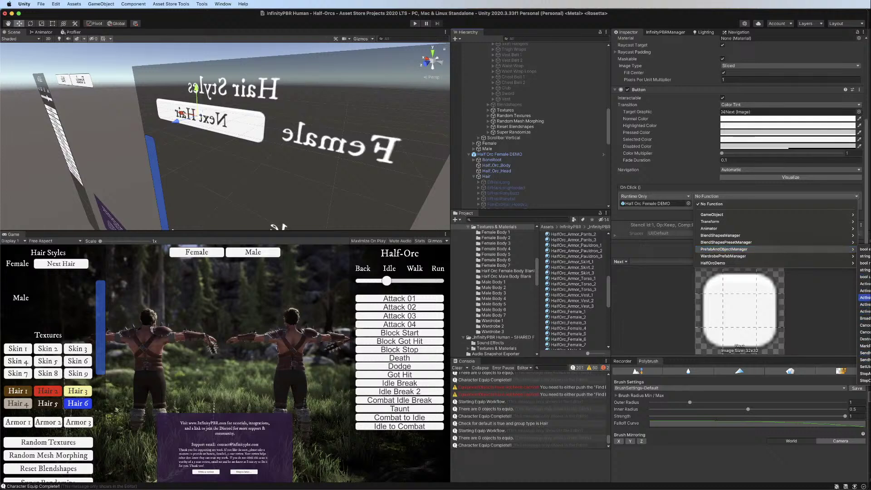
left_click(865, 297)
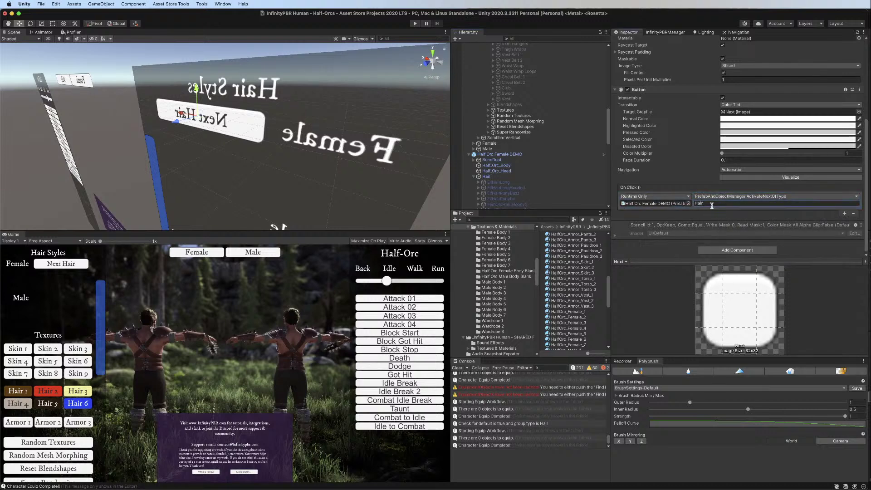
Duplicate the Next button, reorder the copy below Male under Hair Styles, and move it down beside the Male label
left_click(470, 155)
scroll(507, 152, "up", 8)
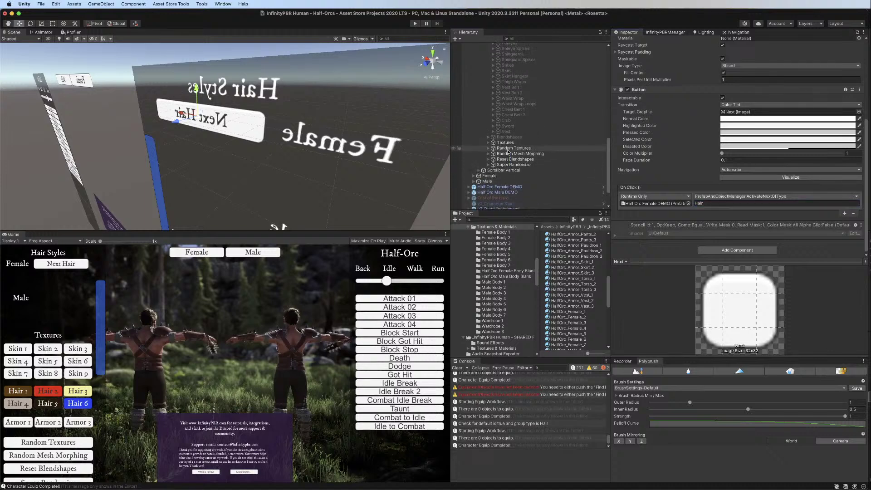
scroll(507, 151, "up", 8)
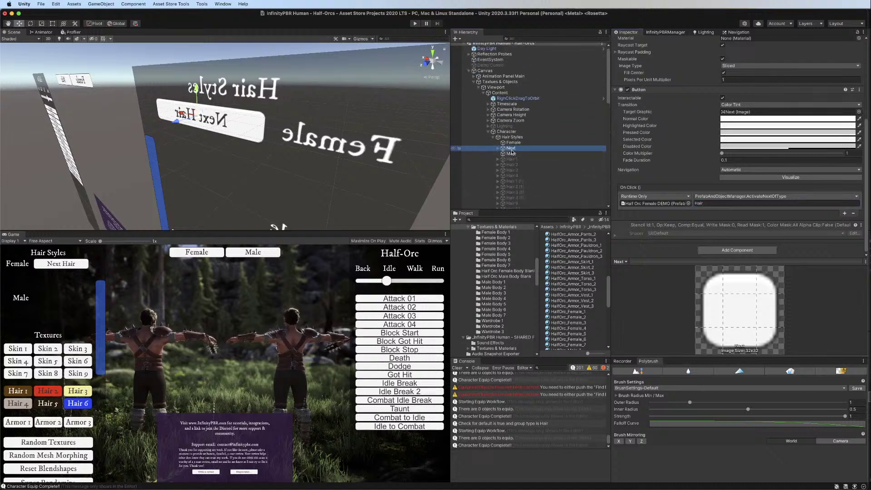
key("super+d")
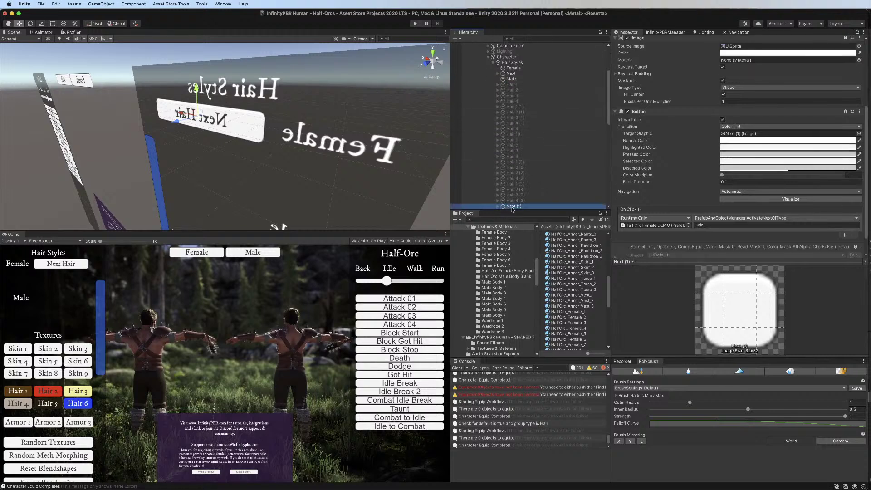
left_click_drag(525, 106, 512, 84)
left_click_drag(196, 93, 194, 166)
Move the Male label together with its Next Hair button up, directly beneath the Female row
left_click(511, 79, "shift")
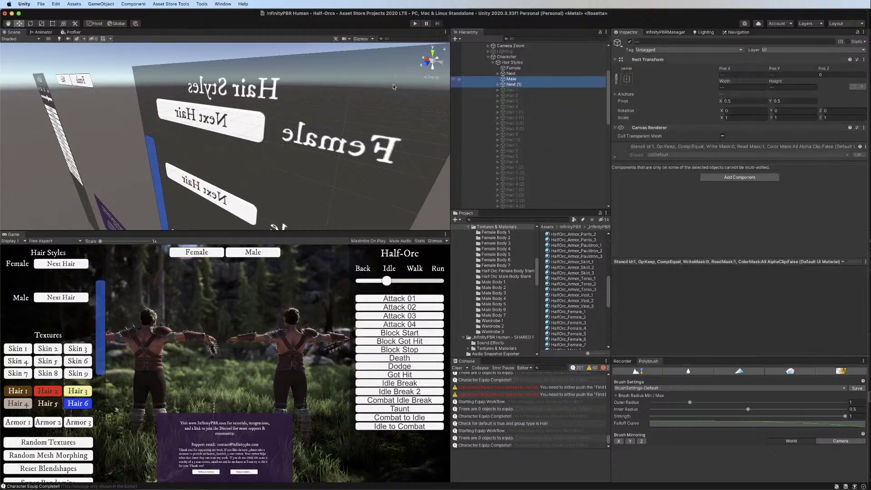
scroll(182, 171, "down", 5)
left_click(272, 149)
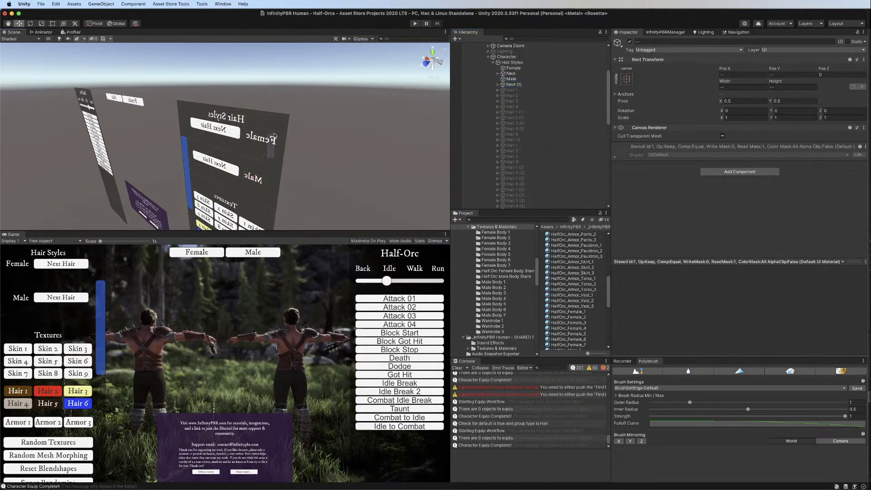
key("super+z")
key("super+z")
key("super+z")
key("super+z")
key("super+z")
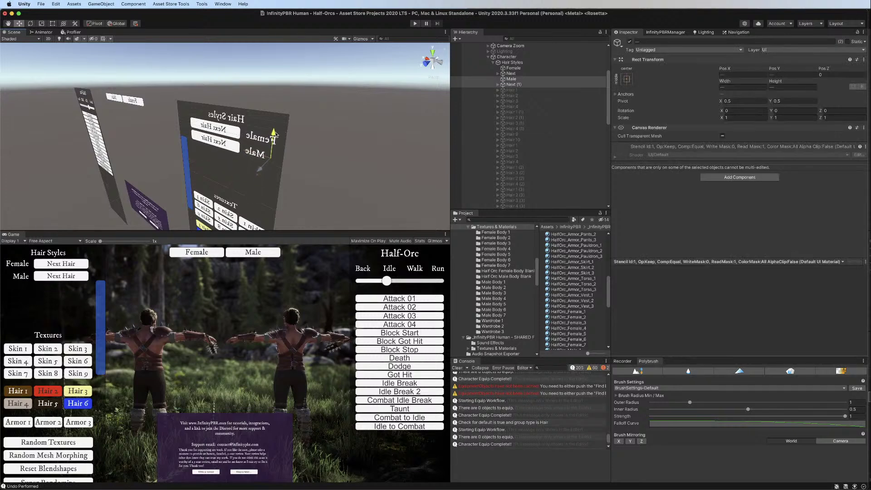
Retarget the male Next button's event to Half Orc Male DEMO, calling PrefabAndObjectManager.ActivateNextOfType with the argument Hair
left_click(512, 84)
scroll(718, 181, "down", 5)
scroll(496, 153, "down", 10)
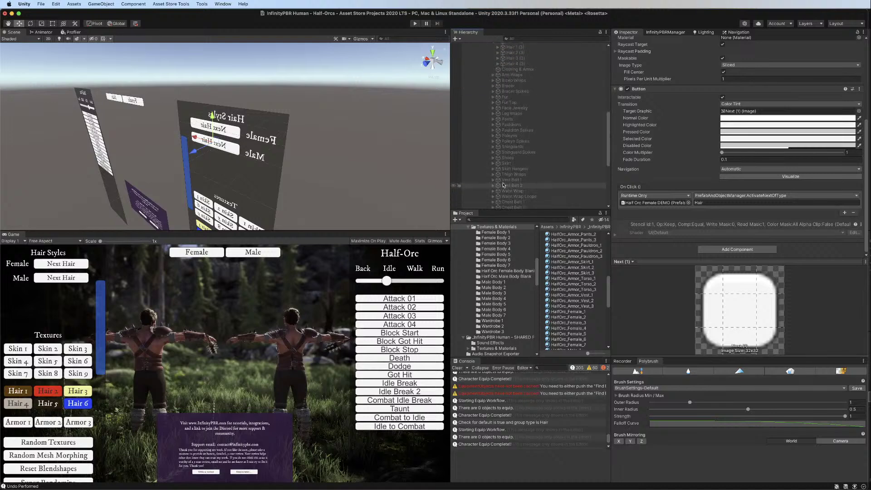
left_click_drag(496, 153, 676, 205)
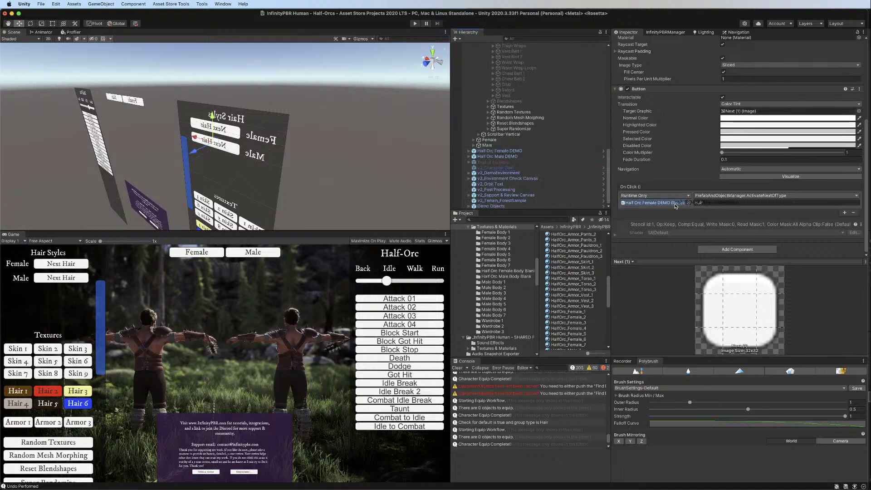
left_click(757, 195)
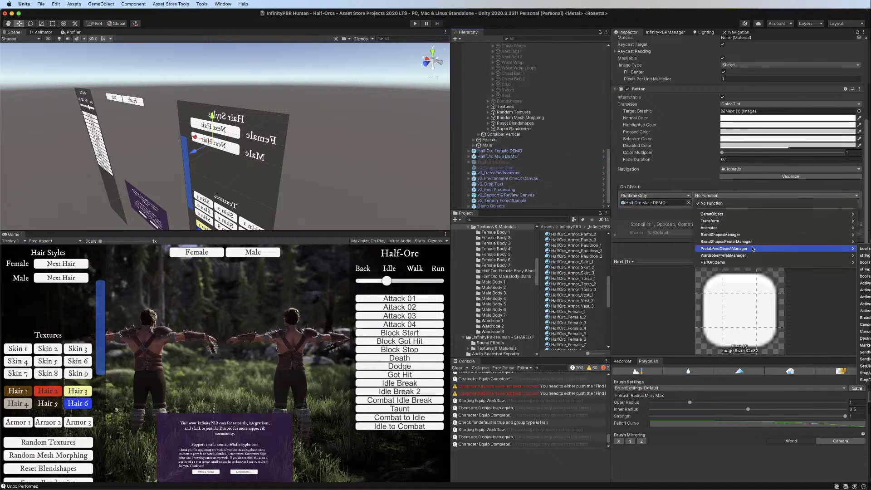
mouse_move(746, 252)
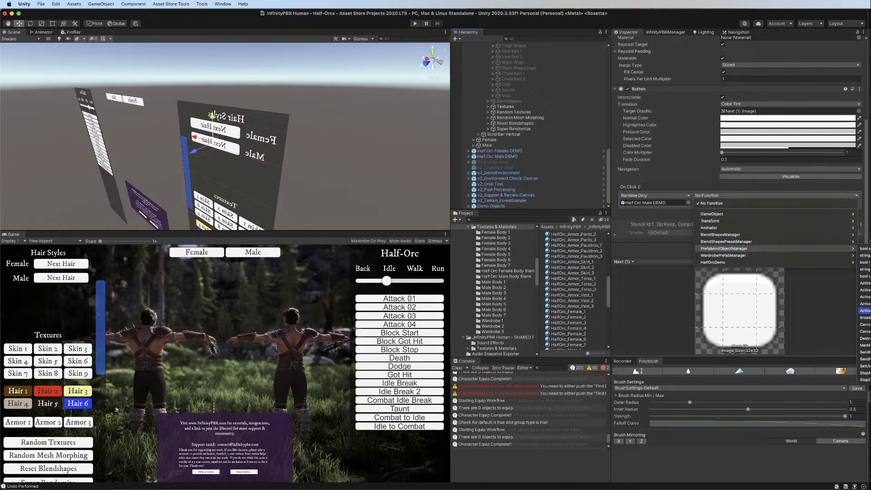
left_click(865, 296)
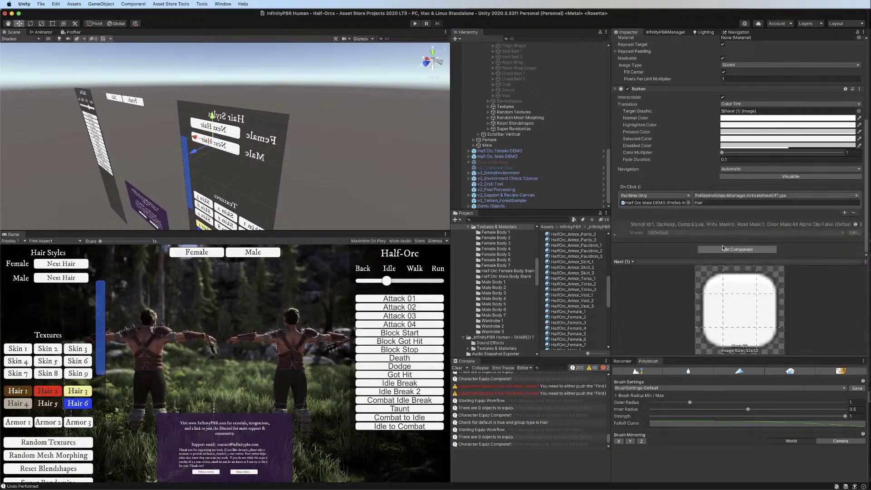
left_click(720, 203)
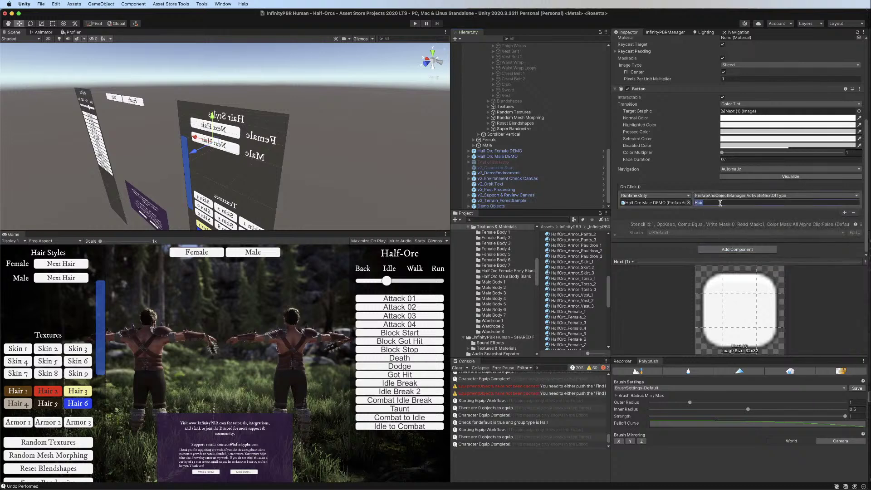
Move the Textures group and the four randomize and reset buttons up together, just below the Male hair row
left_click(505, 107)
left_click(504, 129, "shift")
scroll(222, 184, "down", 5)
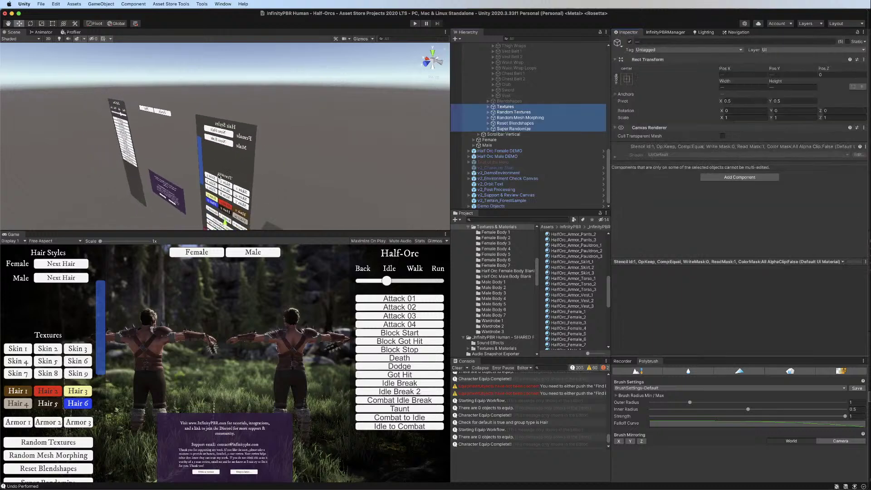
left_click_drag(222, 183, 225, 171)
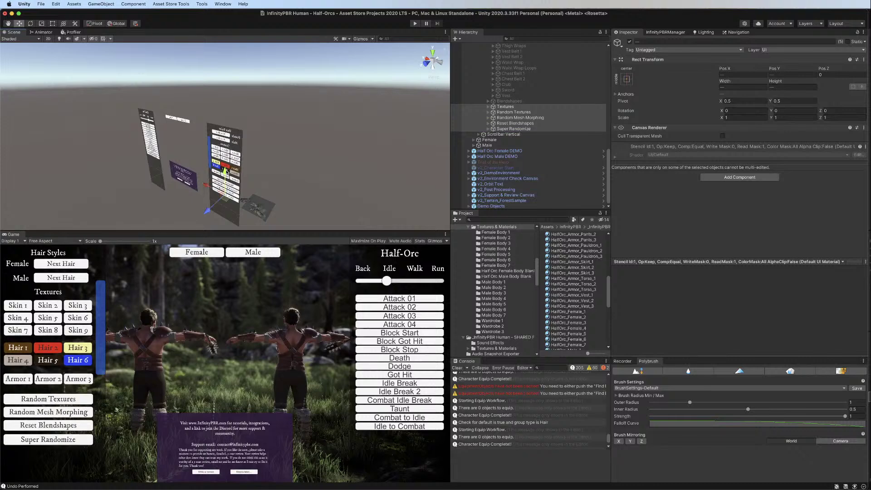
Run the scene in play mode and test the Next Hair buttons for the female and male characters
left_click(415, 23)
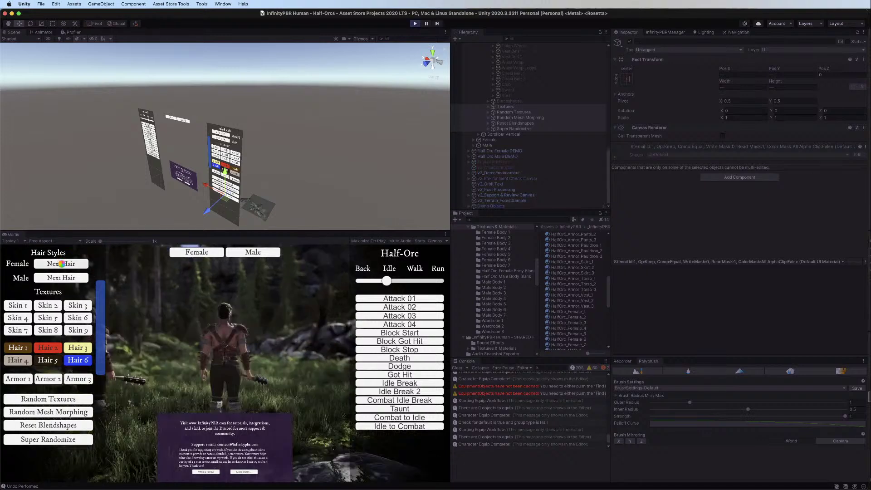
left_click(64, 264)
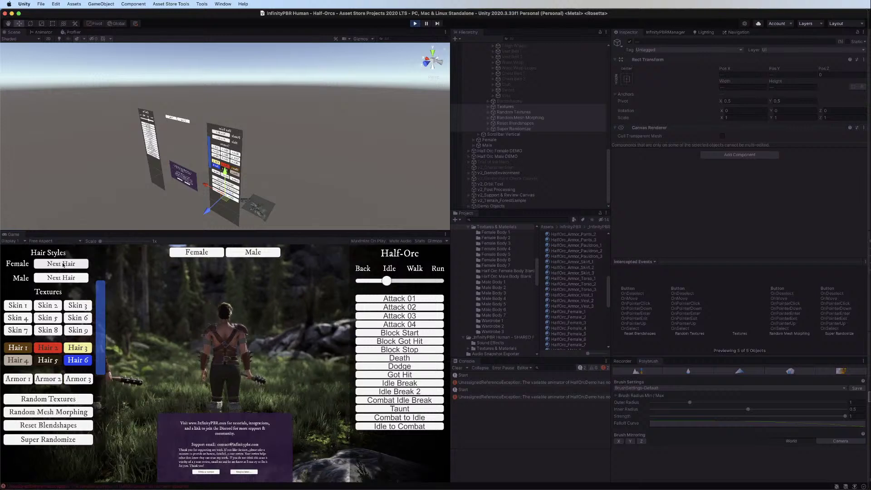
left_click(63, 264)
left_click(63, 264)
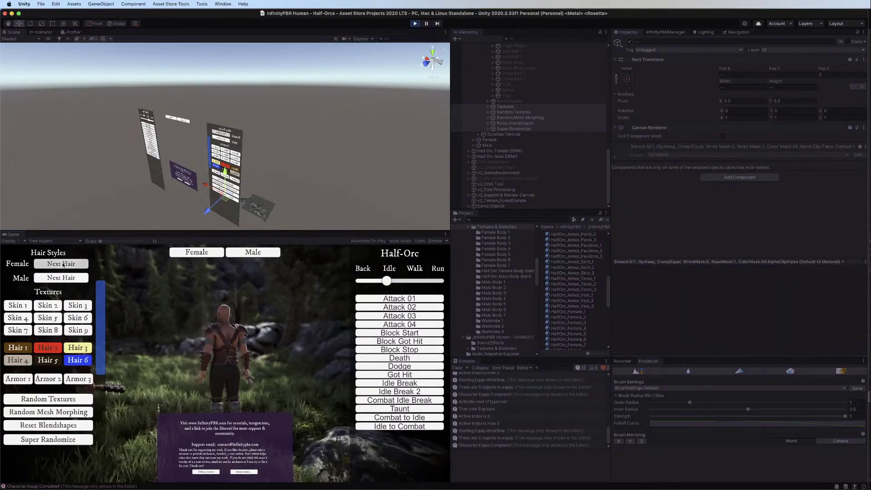
left_click(63, 264)
left_click(60, 278)
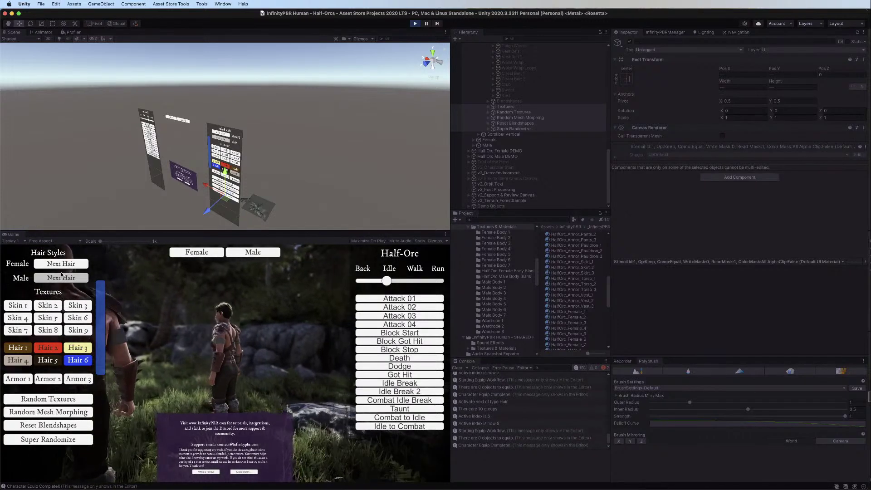
left_click(61, 276)
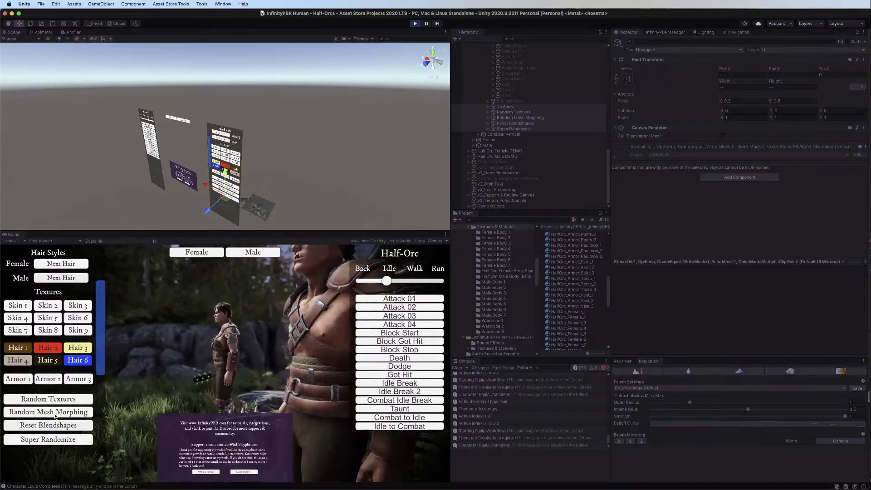
Test Super Randomize repeatedly in the running demo to check the changing character looks
left_click(54, 439)
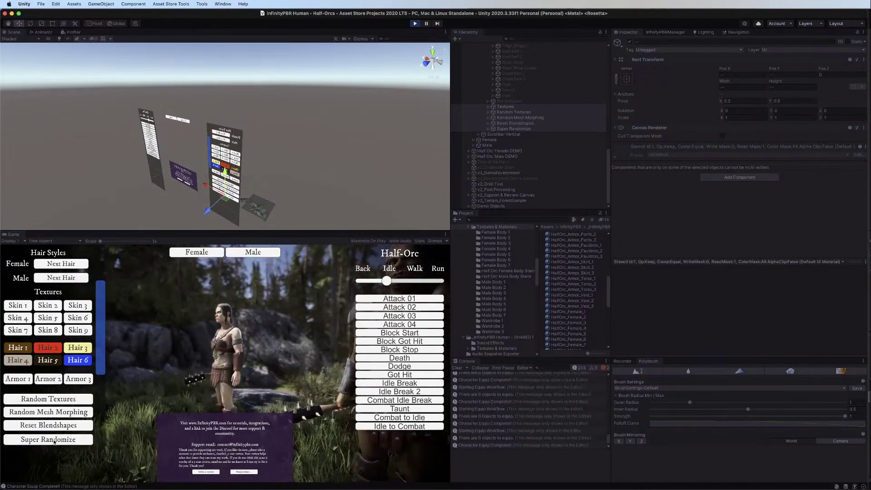
left_click(54, 440)
left_click(54, 440)
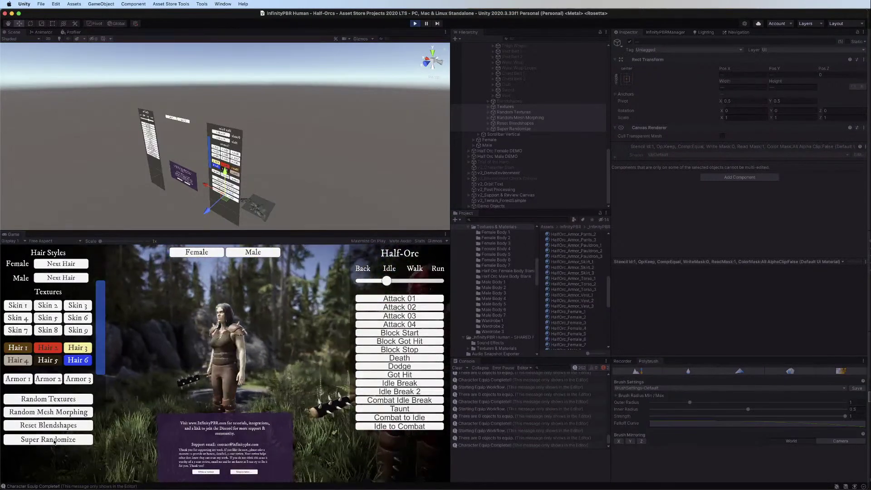
left_click(54, 440)
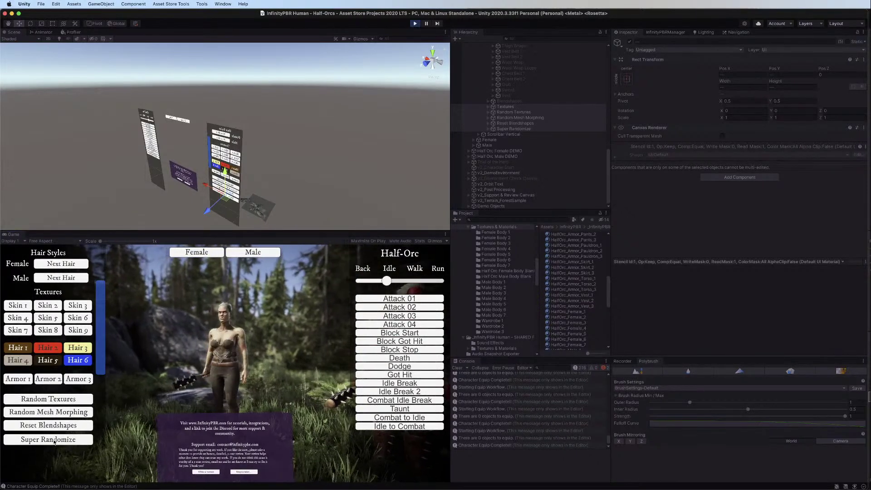
left_click(54, 441)
left_click(54, 440)
left_click(54, 440)
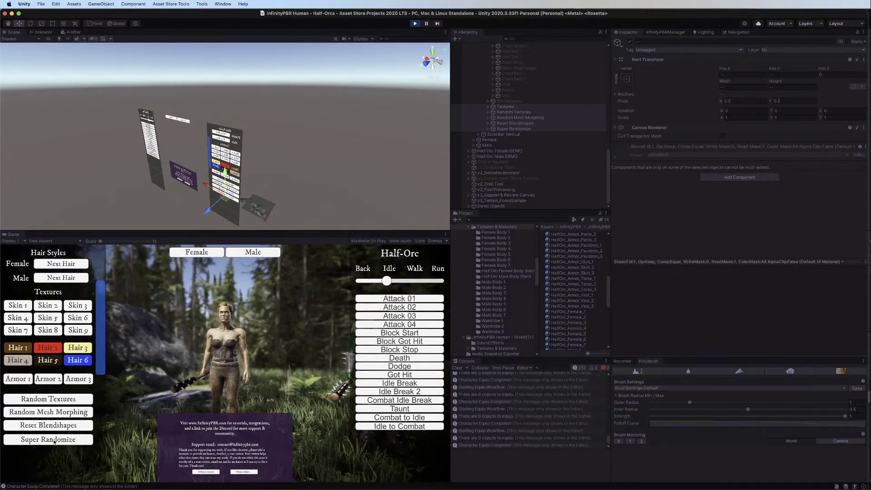
left_click(54, 441)
left_click(54, 441)
left_click(79, 444)
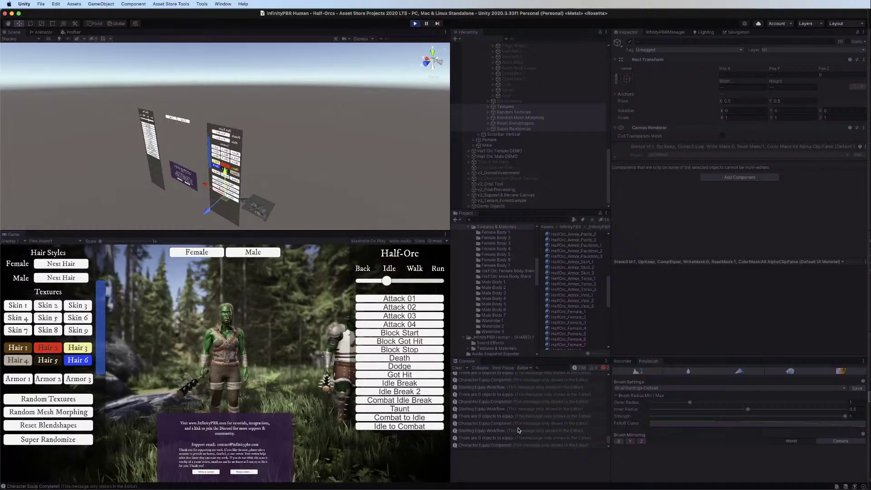
Clear the console messages and run Super Randomize a few more times
left_click(458, 368)
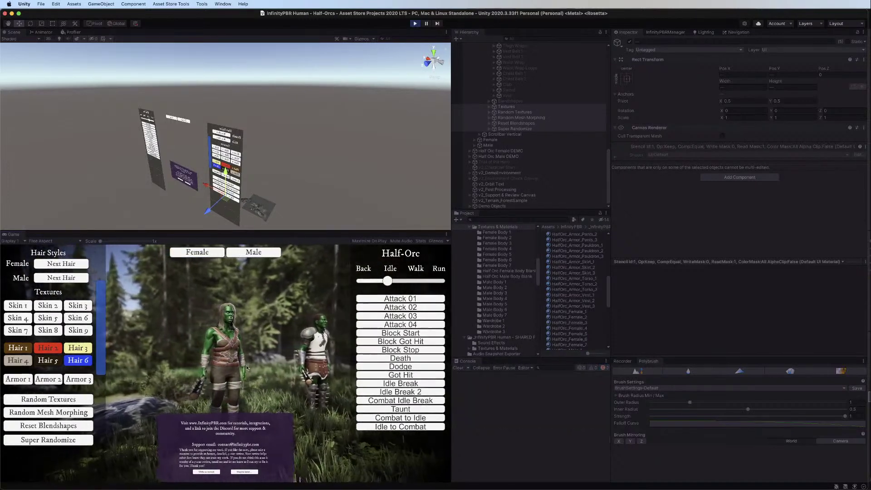
left_click(54, 441)
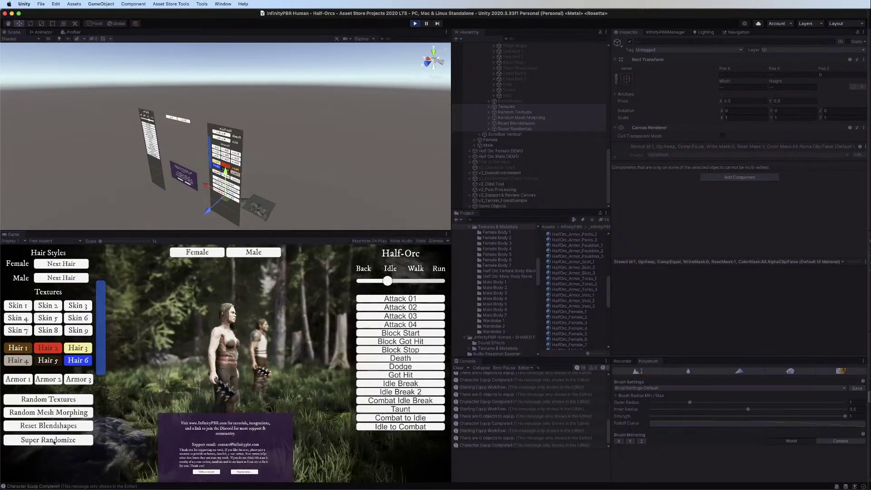
left_click(57, 440)
left_click(58, 439)
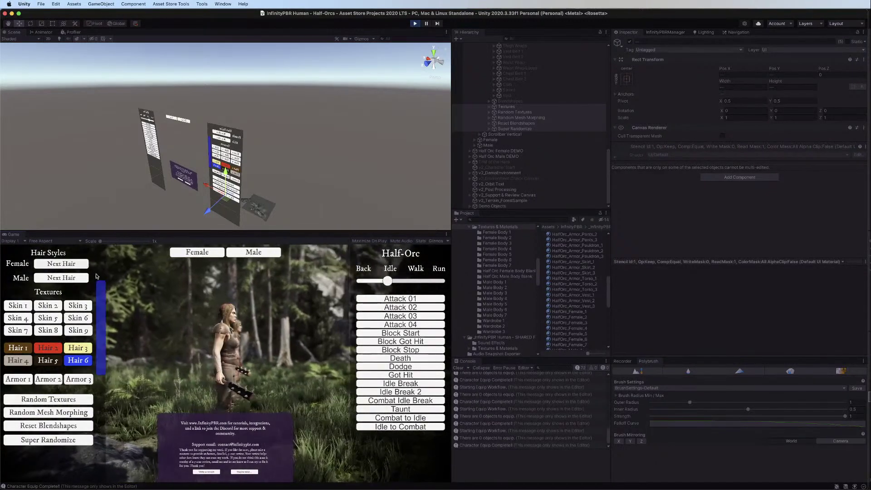
Trigger Camera Rotation in the running demo and increase the Camera Zoom to frame the female character closely from the front
scroll(45, 340, "up", 5)
left_click(38, 290)
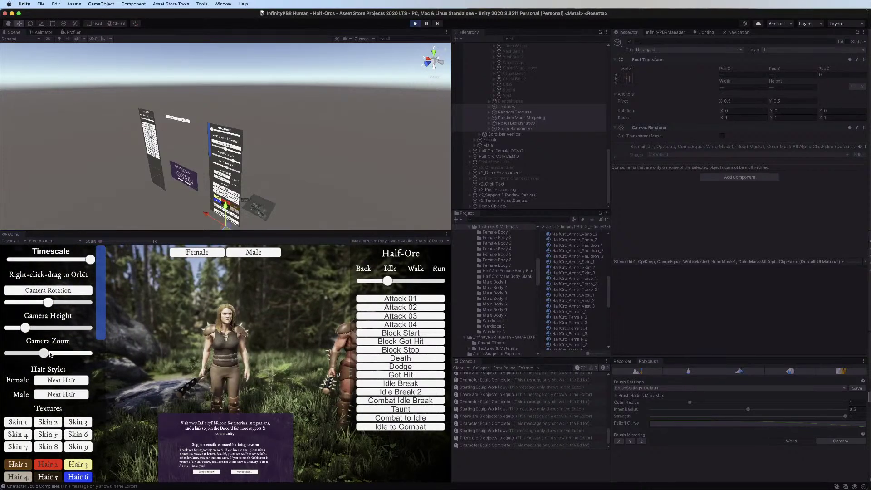
left_click_drag(44, 353, 64, 353)
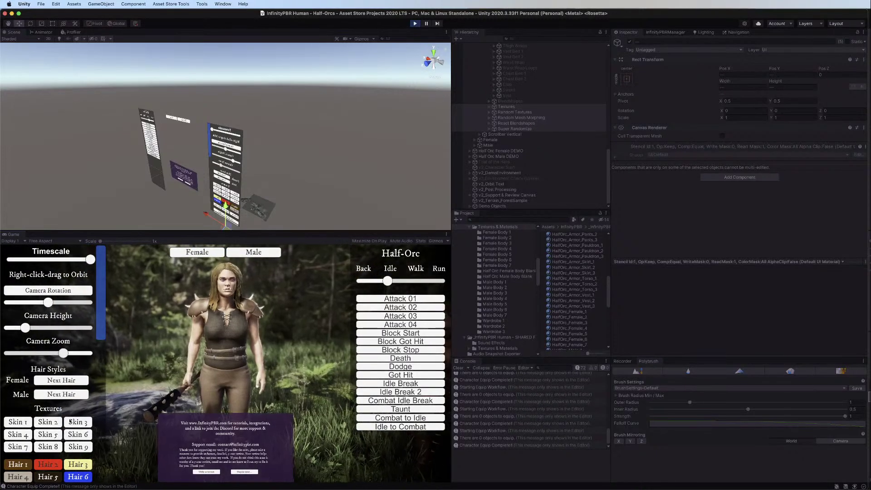
Test Random Mesh Morphing on the female character, switch the demo to the male, and test it there too
scroll(58, 454, "down", 5)
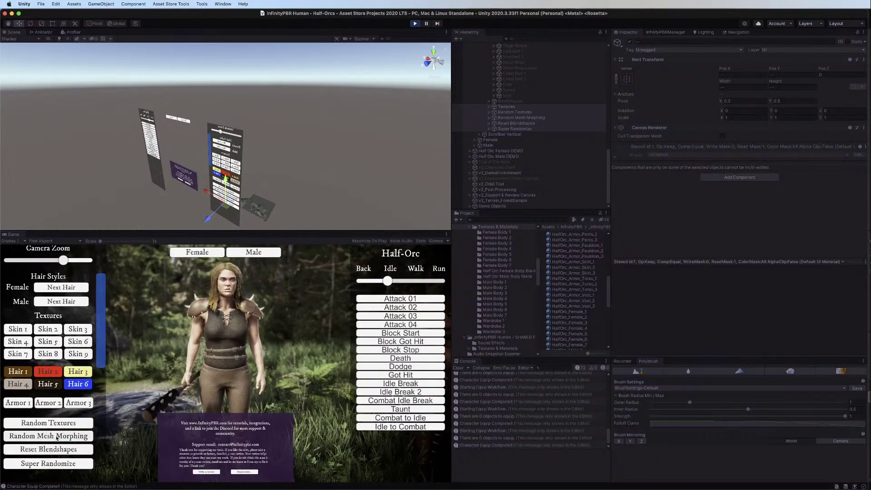
left_click(57, 436)
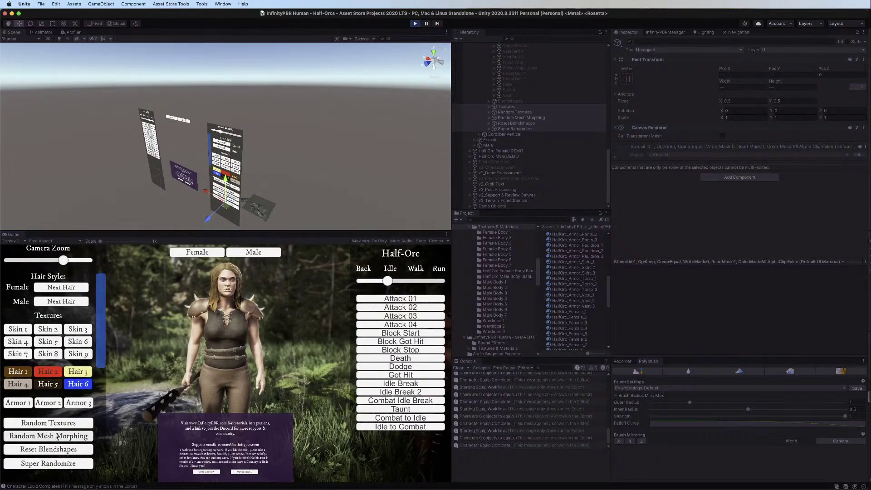
left_click(56, 436)
left_click(257, 252)
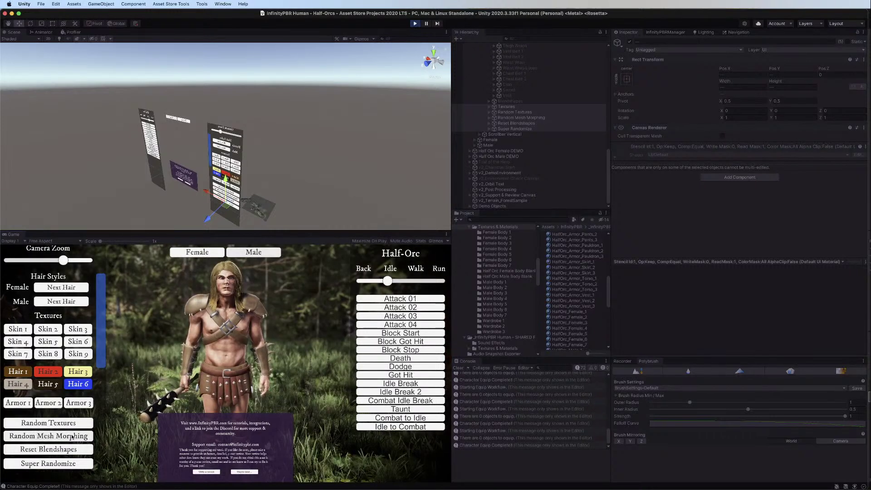
left_click(70, 437)
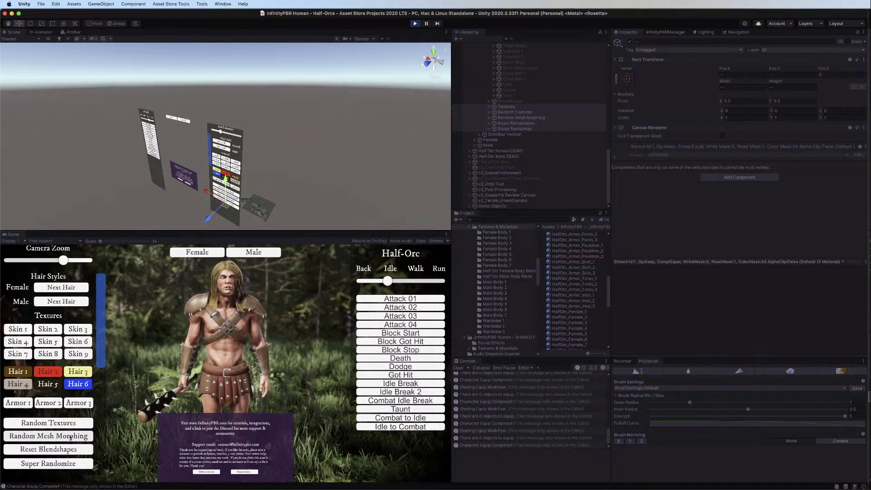
left_click(71, 437)
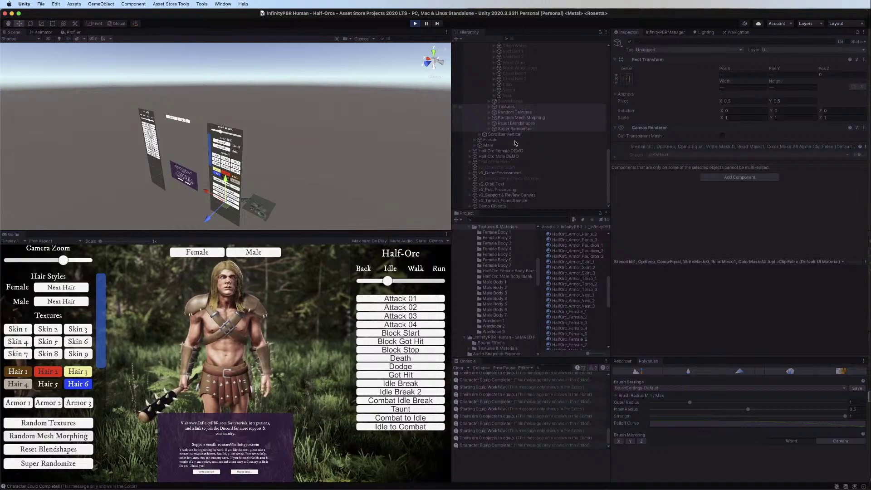
Set Transition Seconds to 0.5 in the Blend Shapes Preset Manager of both Half Orc Female DEMO and Half Orc Male DEMO
left_click(496, 152)
left_click(496, 157, "shift")
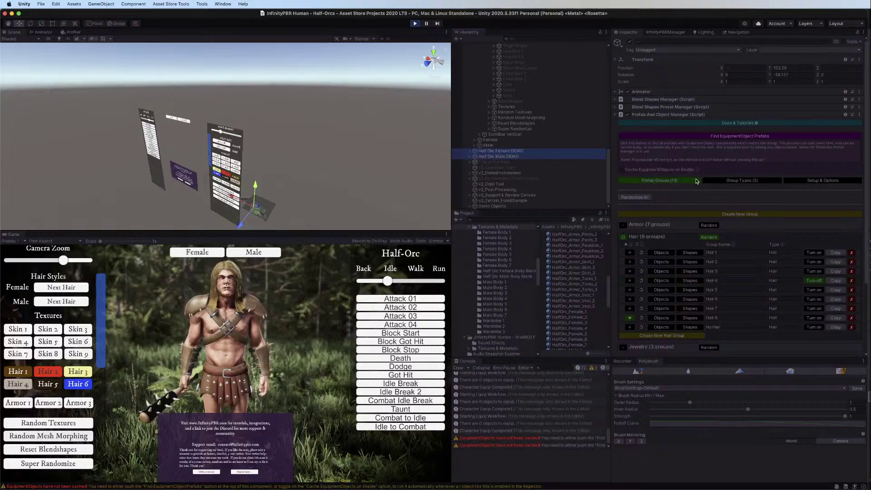
scroll(697, 181, "down", 5)
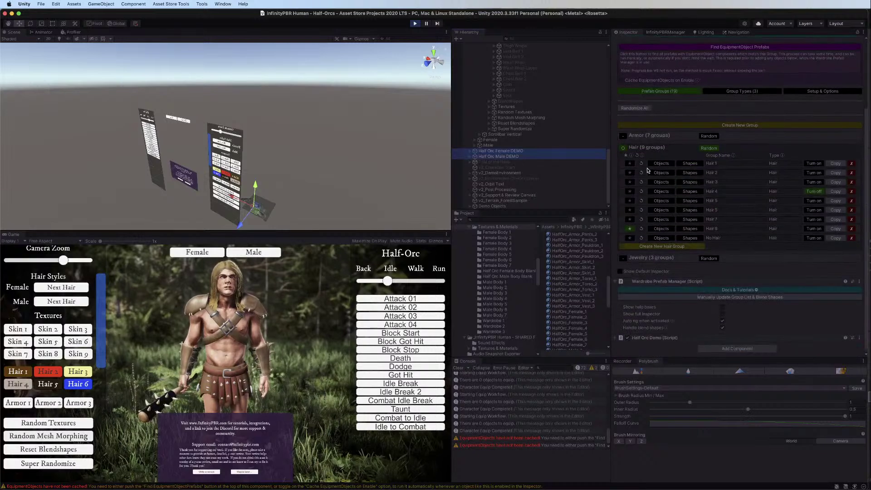
scroll(646, 159, "up", 4)
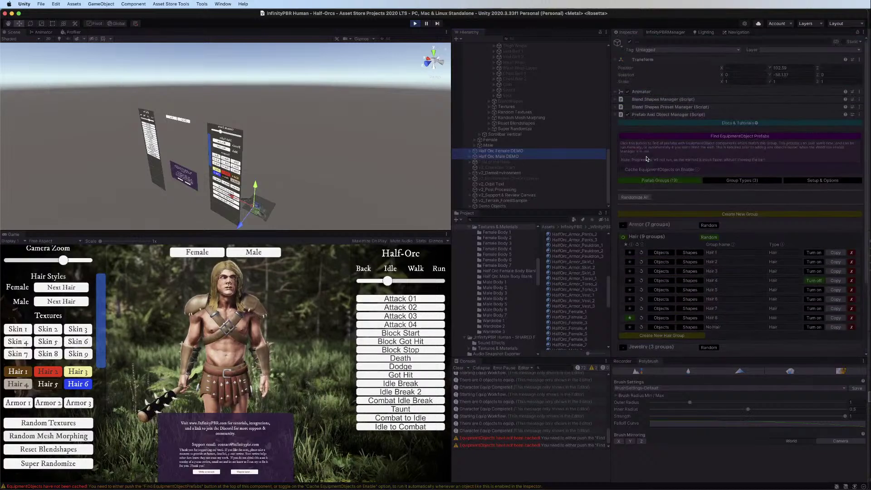
left_click(616, 107)
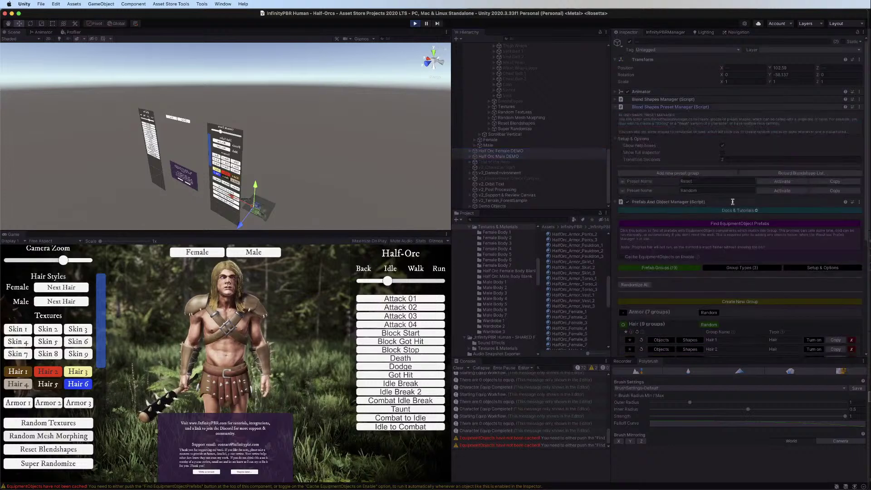
left_click(735, 158)
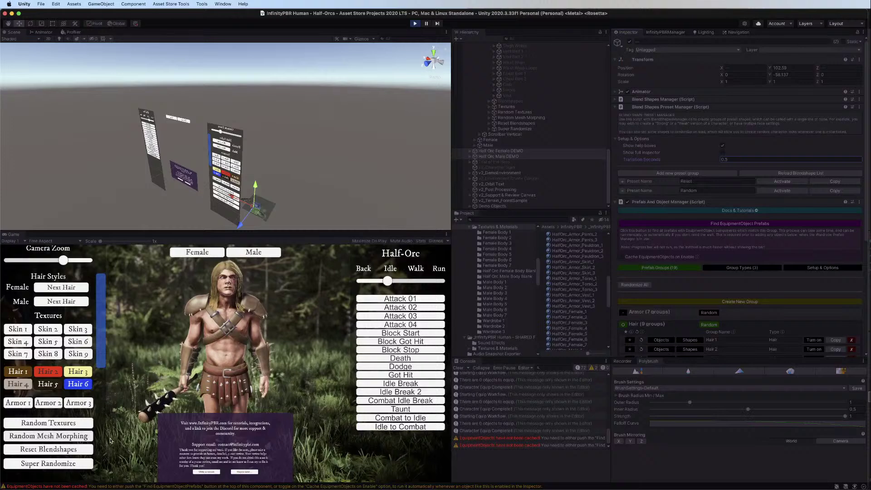
Test Reset Blendshapes several times on the male character with the new transition time
left_click(47, 452)
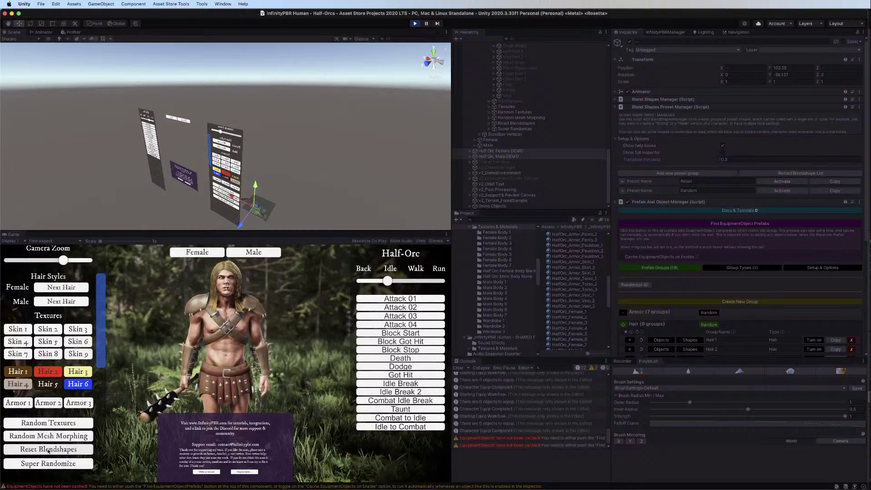
left_click(49, 450)
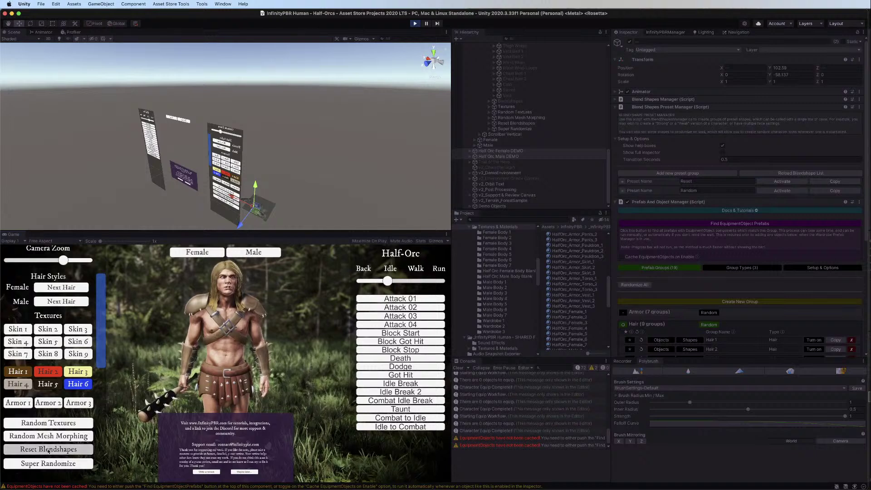
left_click(48, 451)
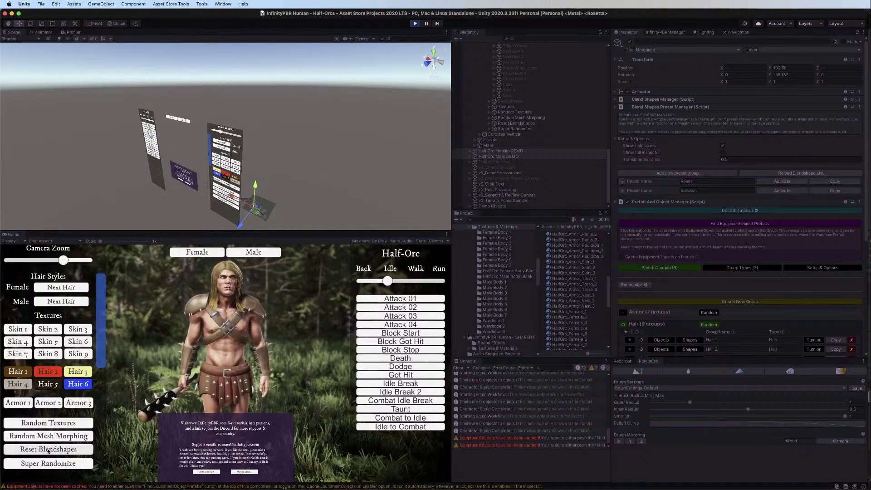
left_click(49, 450)
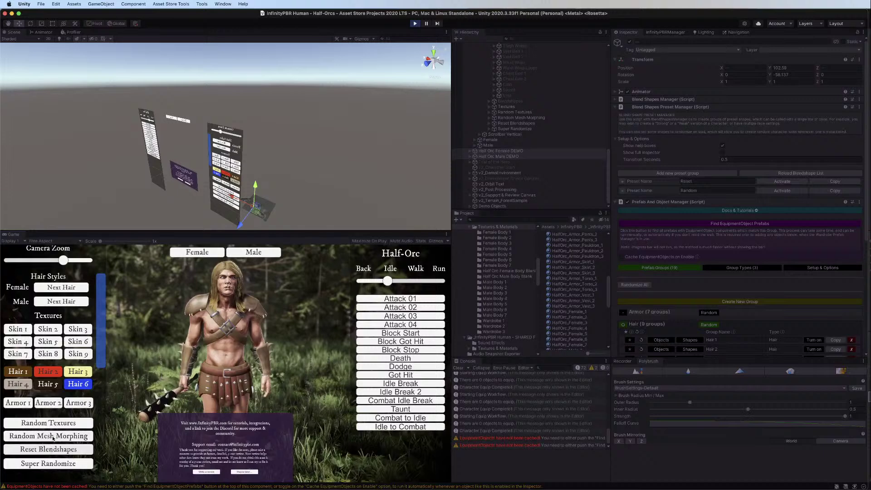
Run Random Mesh Morphing repeatedly on the male character to check the speed and variety of the shape transitions
left_click(53, 437)
left_click(54, 434)
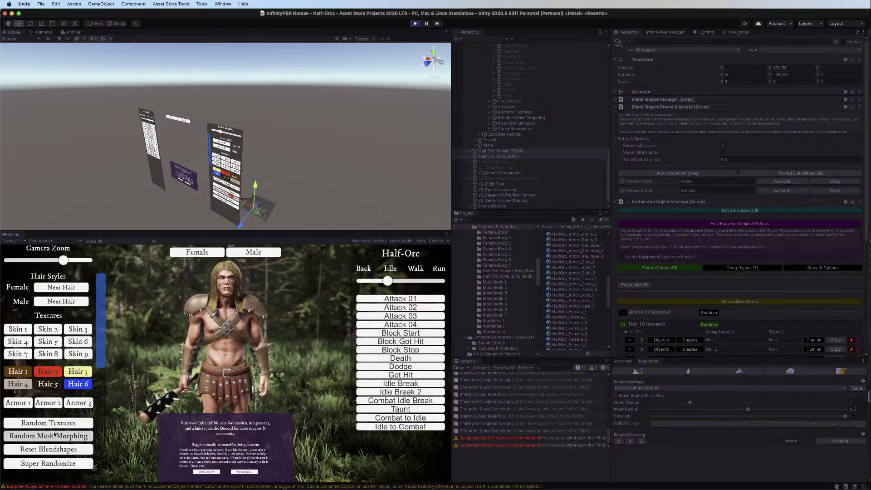
left_click(54, 435)
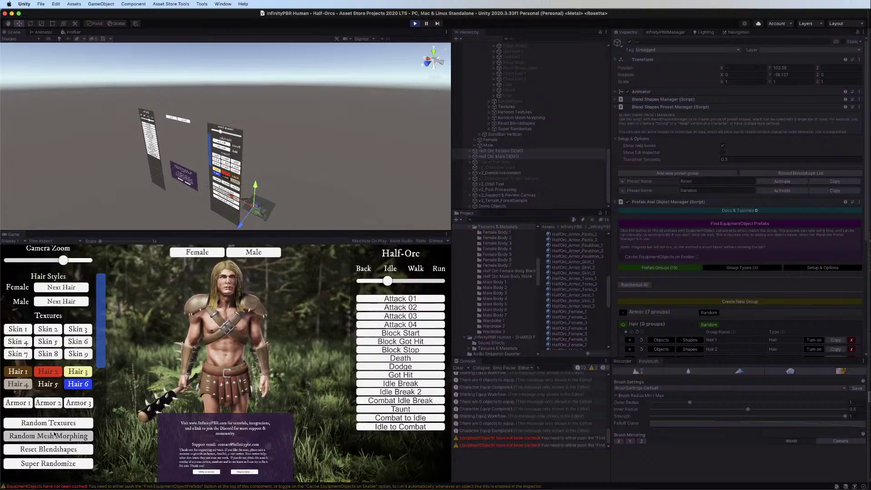
left_click(54, 434)
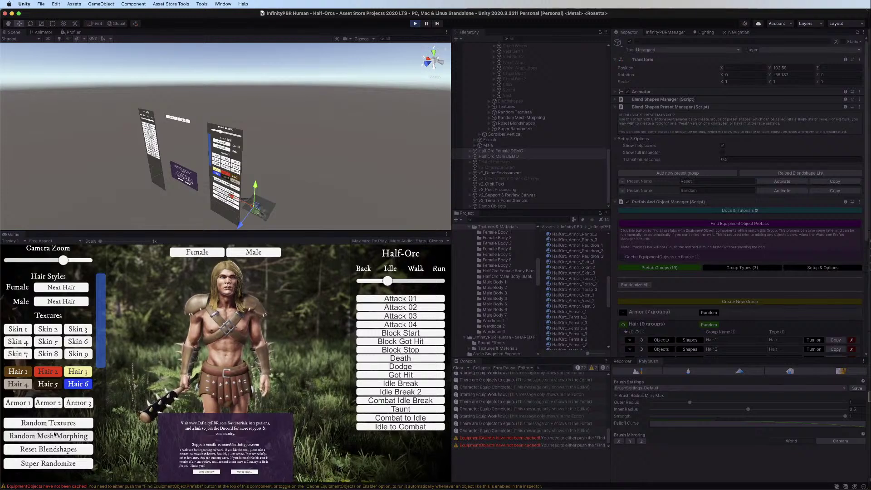
left_click(54, 434)
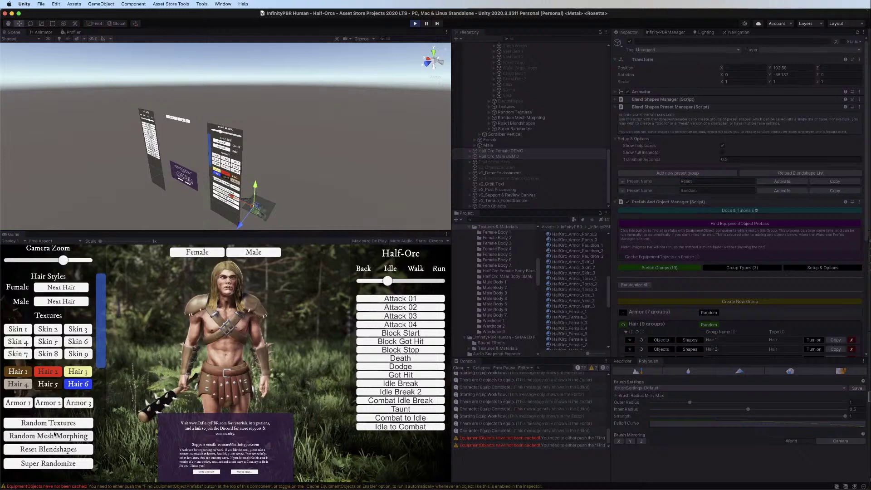
left_click(54, 435)
left_click(54, 435)
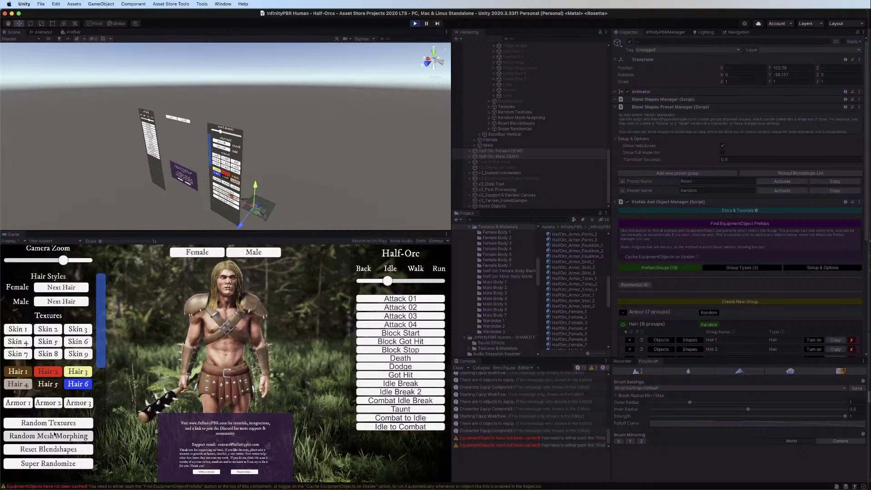
left_click(54, 435)
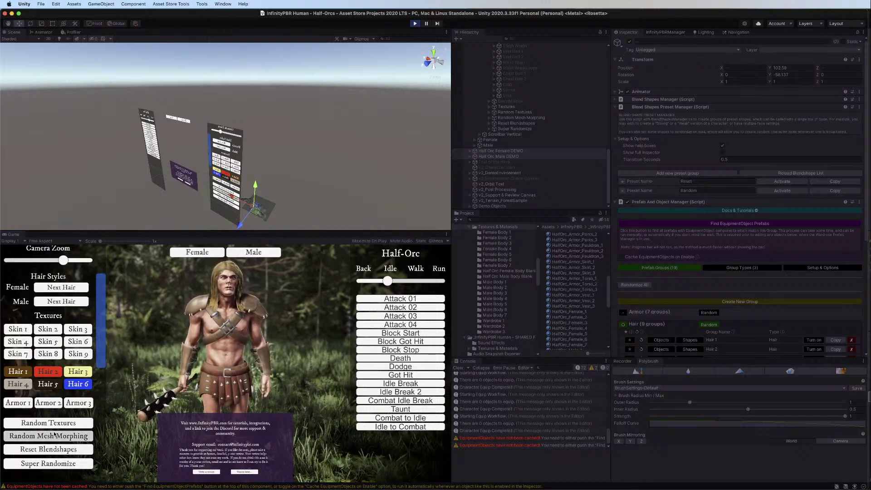
left_click(54, 435)
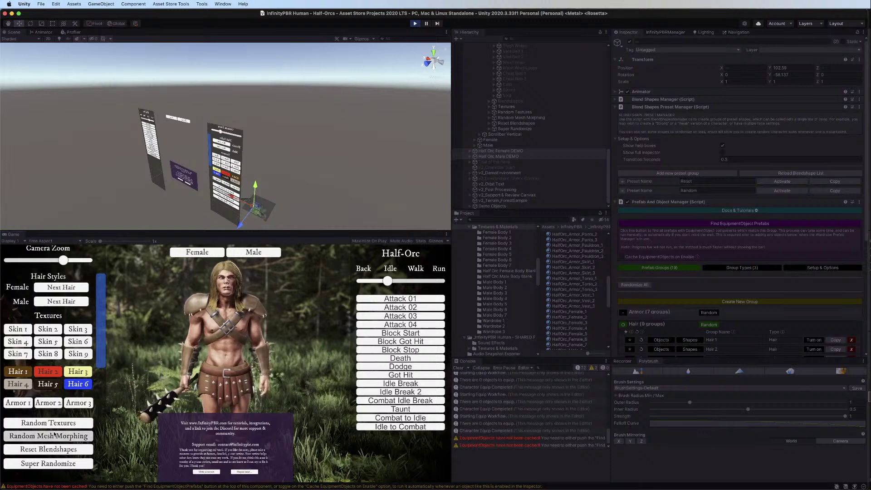
left_click(54, 435)
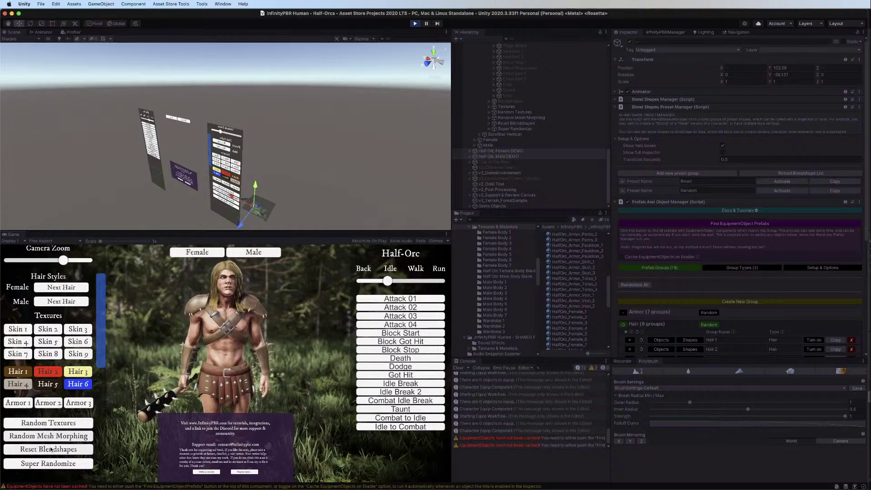
Reset the half-orc's blendshapes in the running demo and switch the male to the next hairstyle
left_click(51, 448)
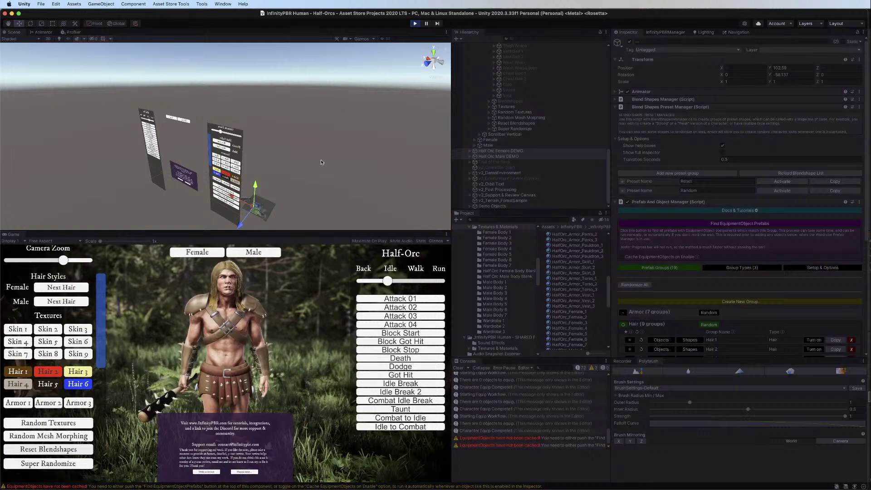
left_click(58, 303)
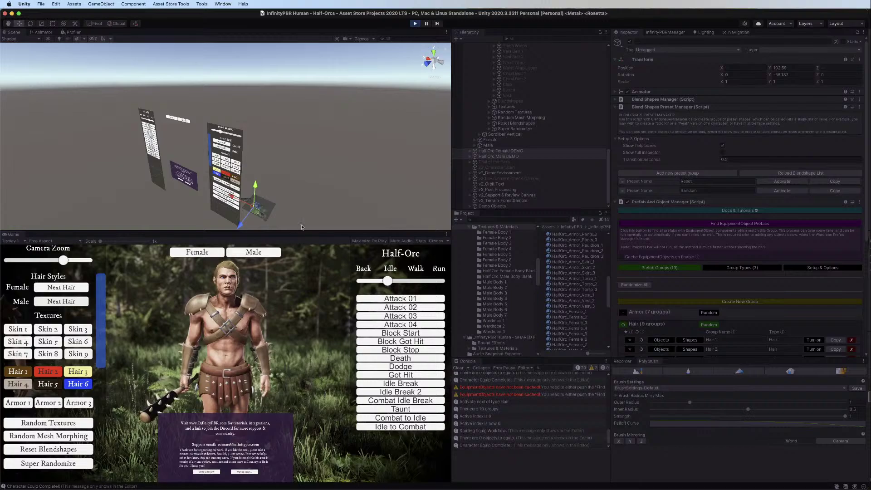
Frame Half Orc Male DEMO's head in side profile in the Scene view and apply random mesh morphing five times
double_click(515, 156)
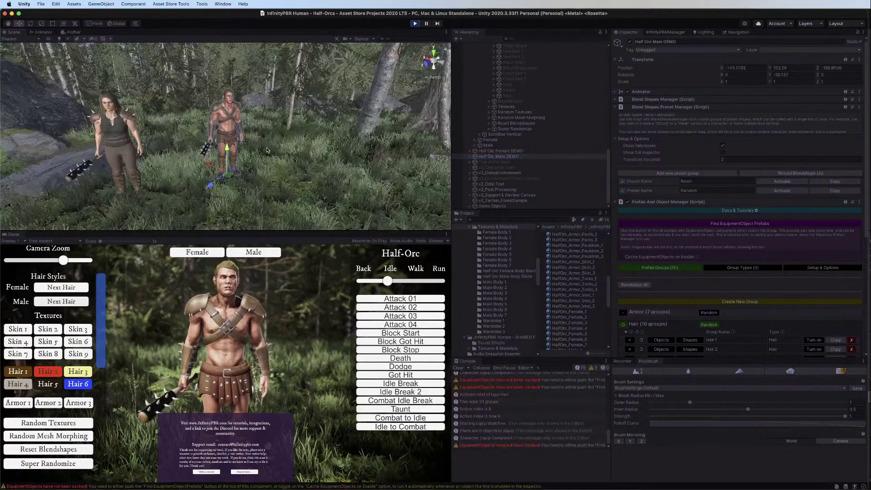
scroll(267, 149, "up", 10)
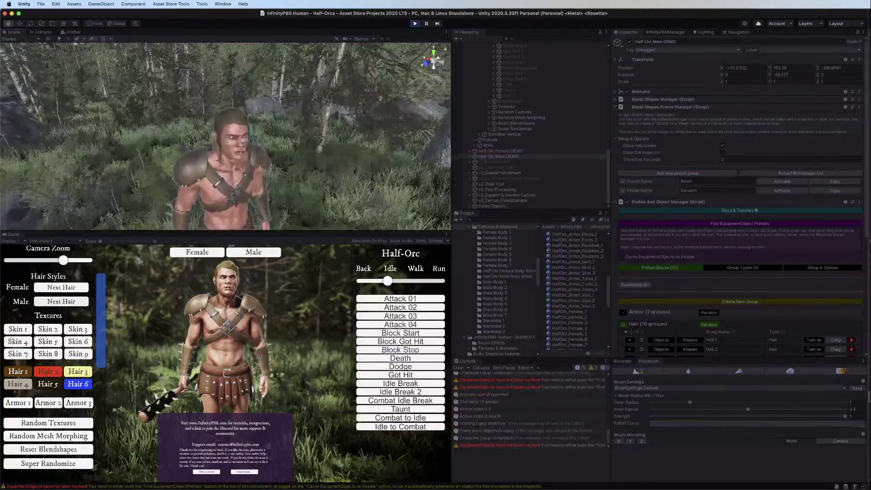
scroll(244, 139, "up", 6)
left_click_drag(245, 140, 308, 157, "alt")
middle_click_drag(307, 157, 271, 156)
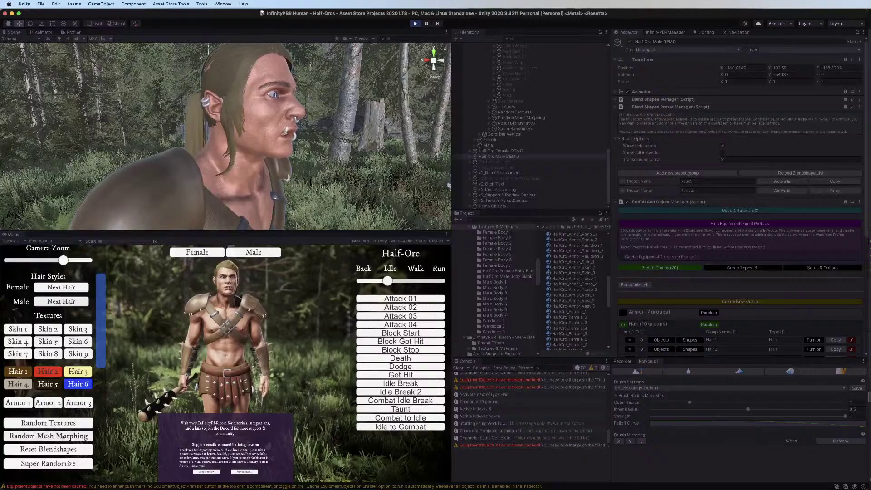
left_click(64, 436)
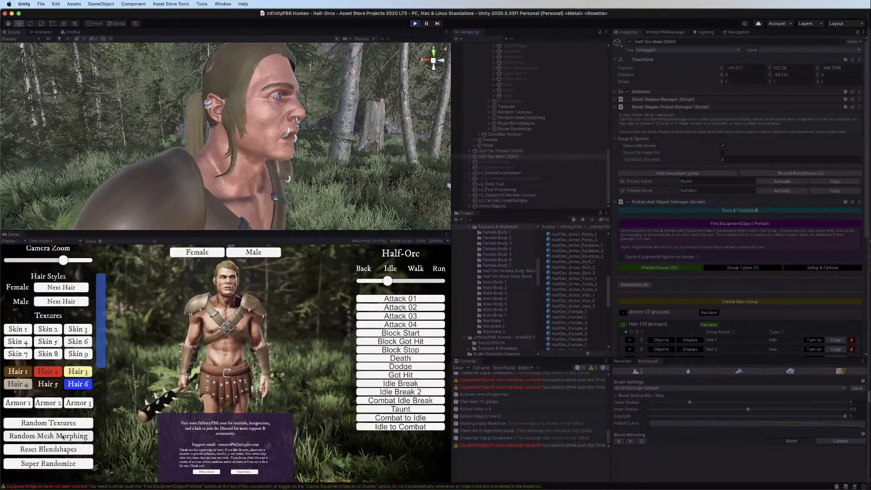
left_click(63, 436)
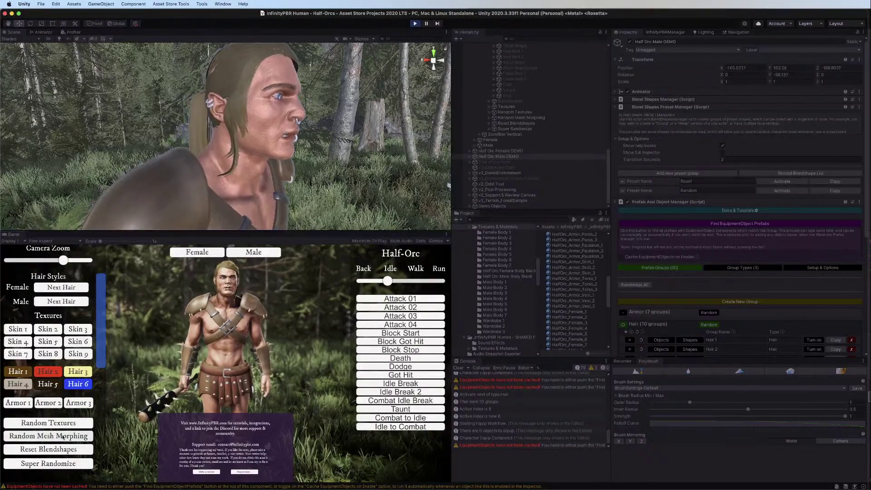
left_click(63, 436)
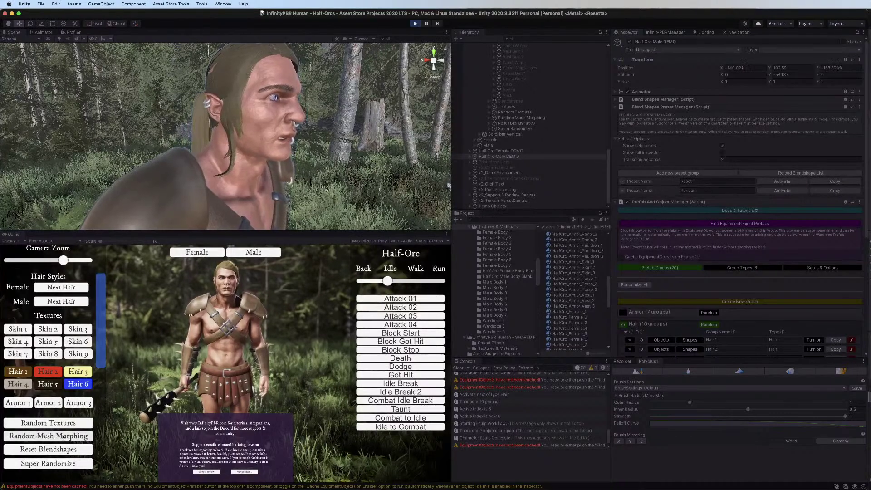
left_click(63, 436)
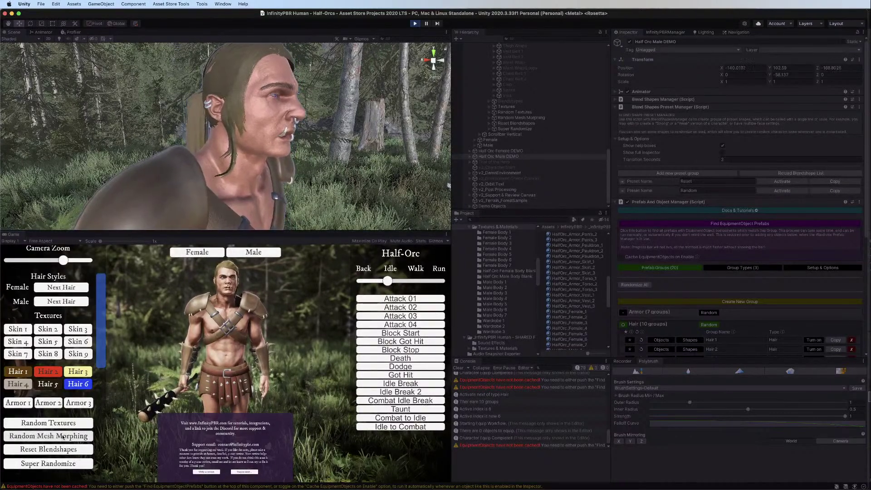
left_click(63, 437)
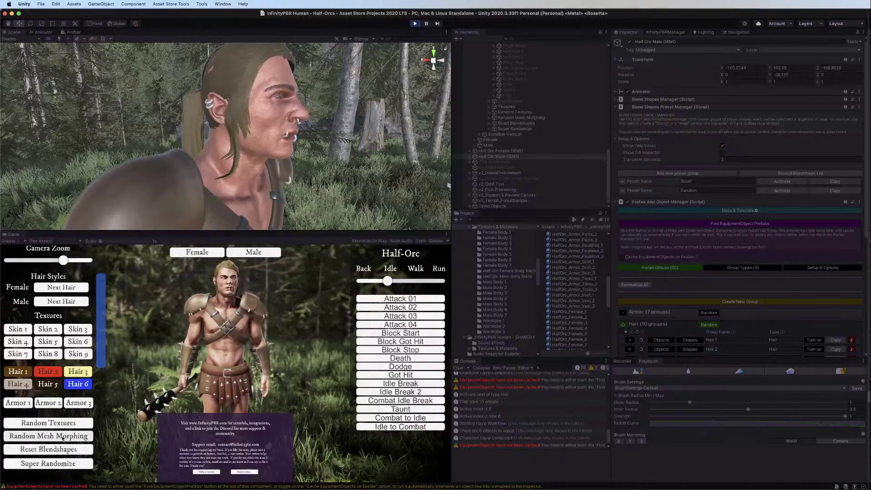
Run Super Randomize repeatedly on the male half-orc to cycle through random combinations of hair, skin, wardrobe and face shape
left_click(48, 463)
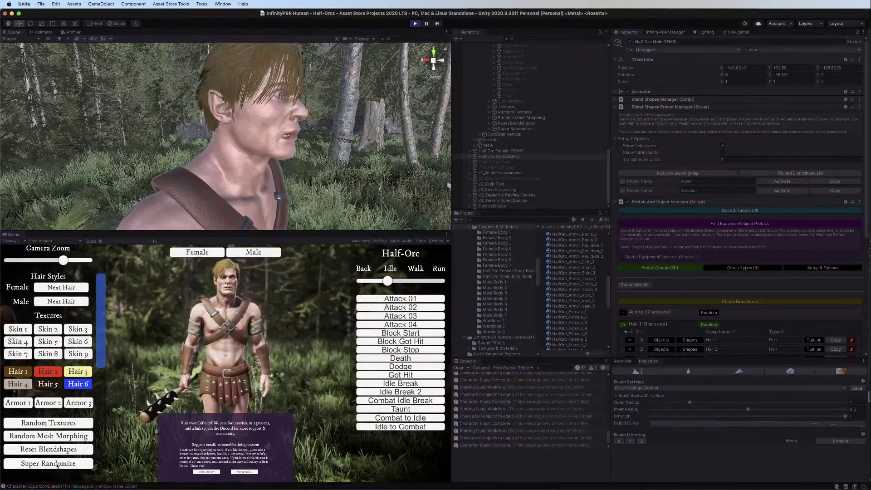
left_click(58, 465)
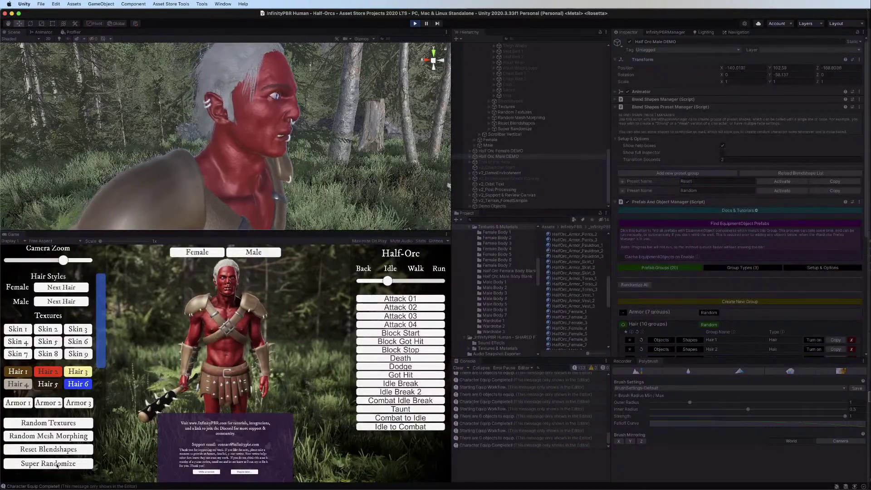
left_click(57, 464)
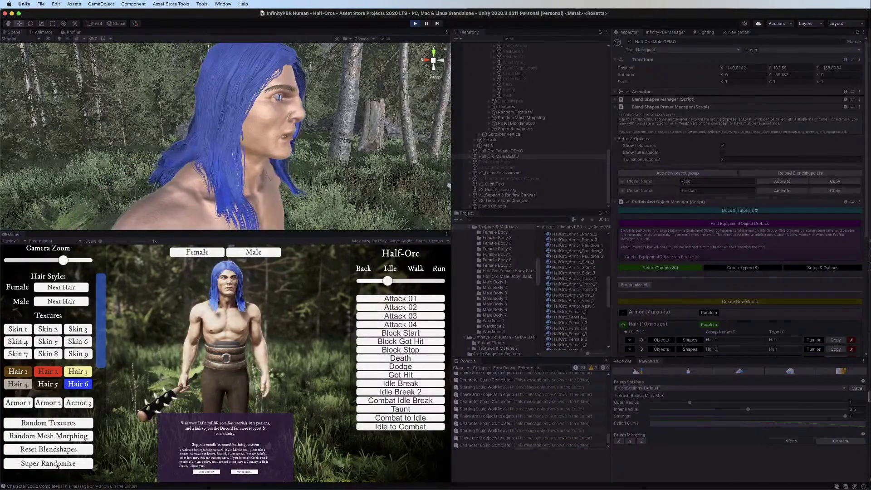
left_click(57, 464)
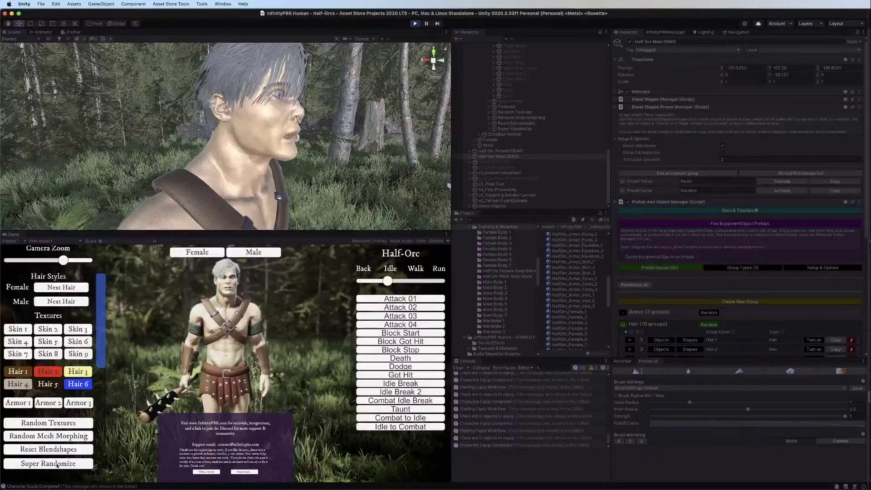
left_click(58, 464)
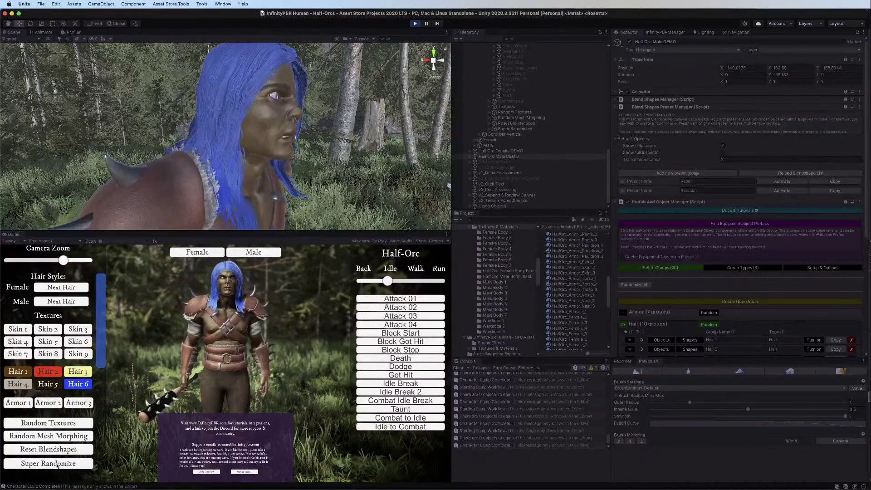
left_click(58, 463)
left_click(57, 463)
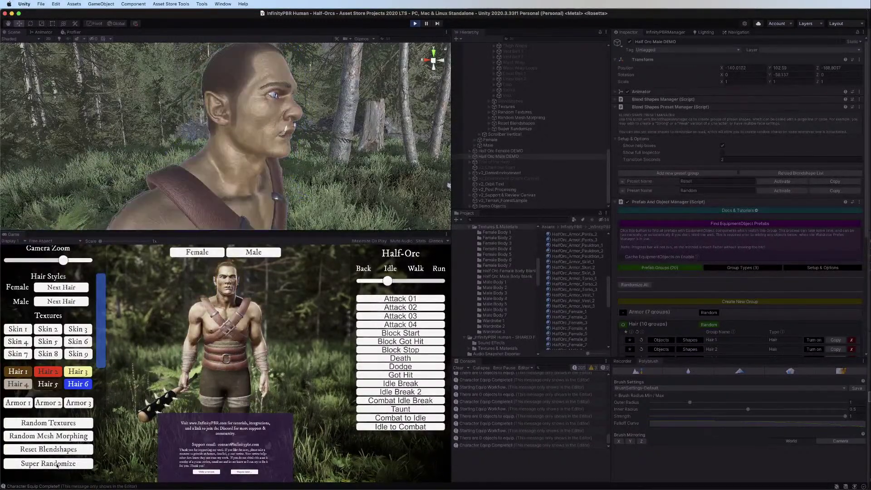
left_click(57, 463)
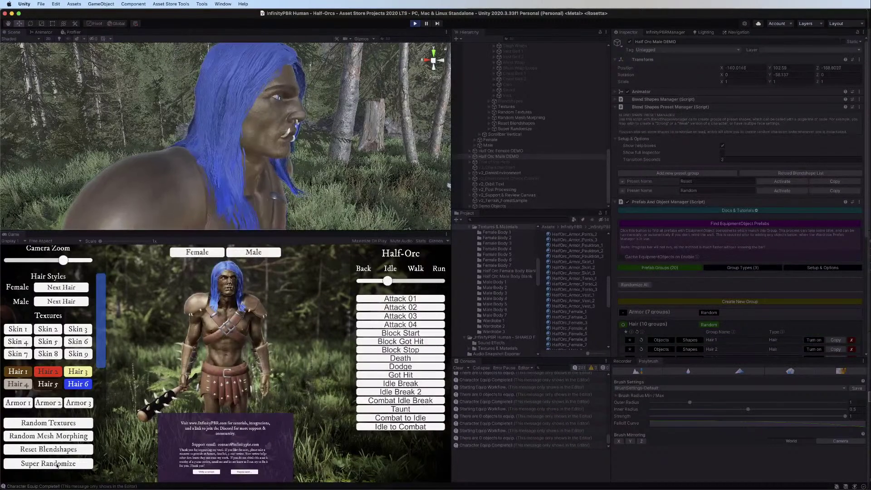
left_click(58, 465)
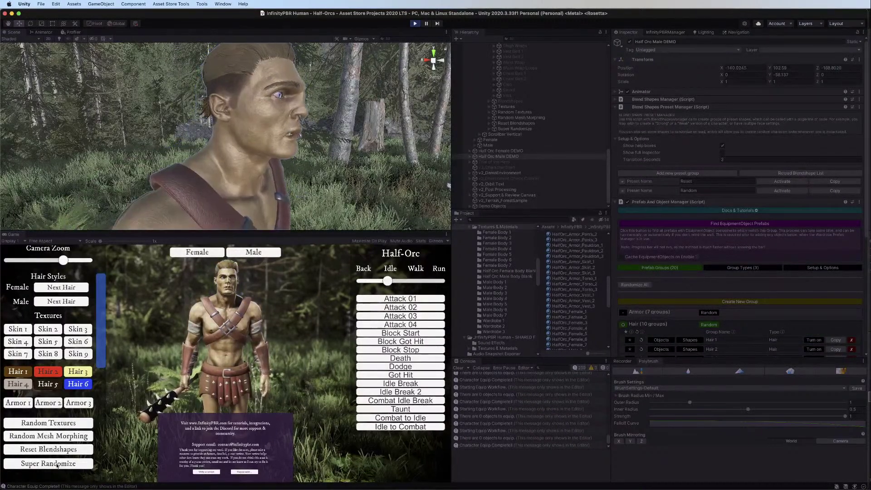
left_click(57, 465)
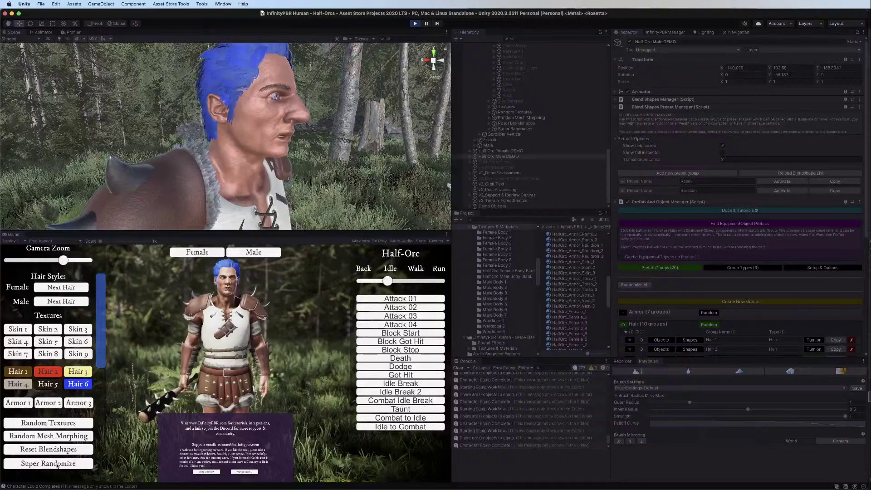
left_click(57, 465)
left_click(57, 465)
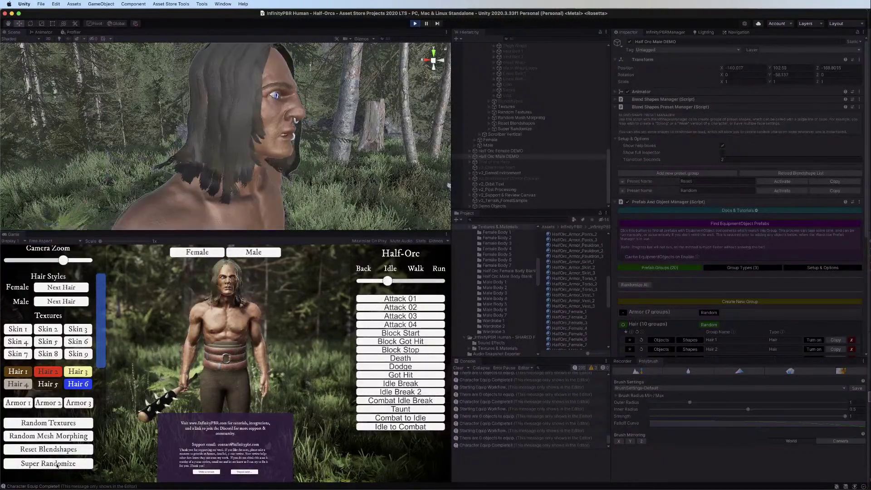
Preview the Attack 03, Block Got Hit and Attack 04 animations, running Super Randomize once after the first
left_click(393, 316)
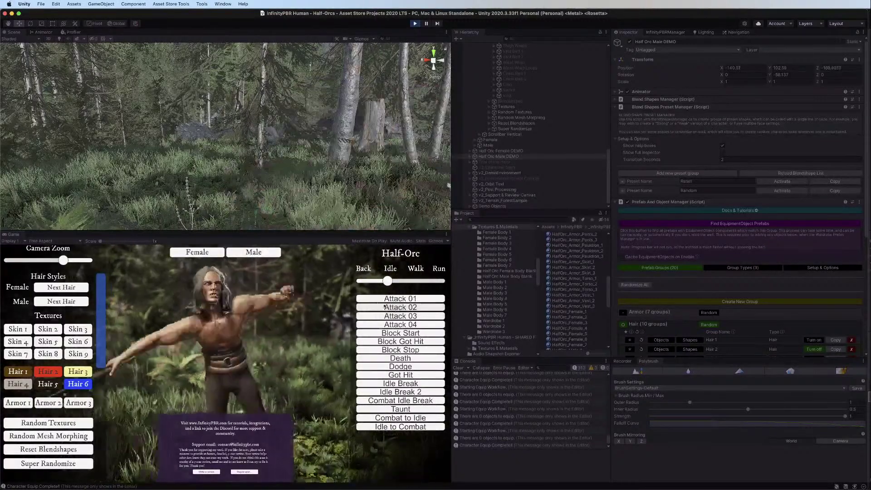
left_click(51, 463)
left_click(400, 343)
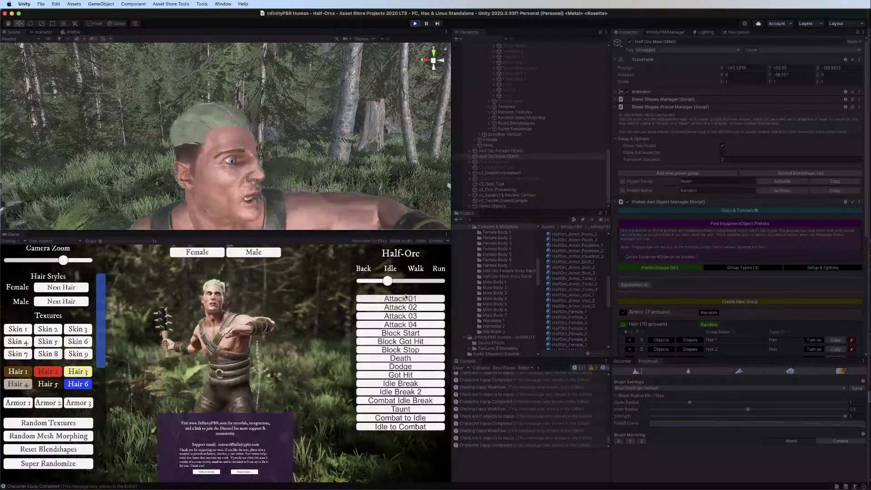
left_click(400, 324)
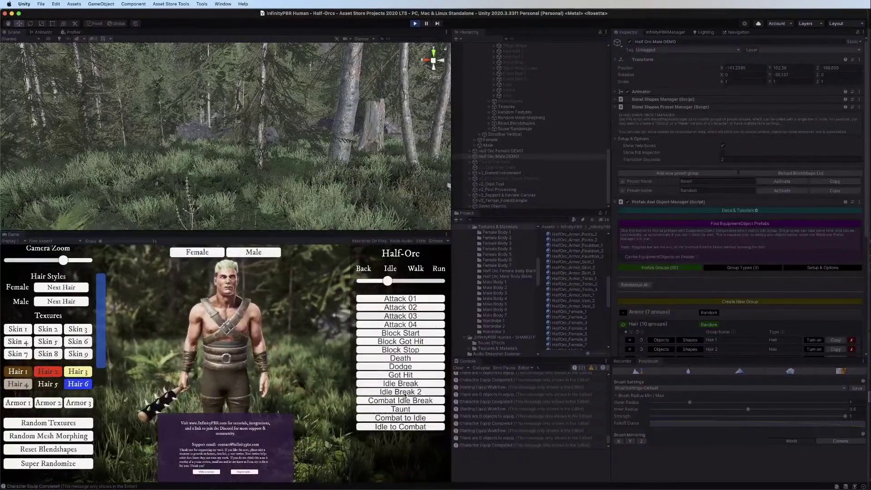
mouse_move(390, 279)
left_mouse_down()
mouse_move(450, 277)
mouse_move(358, 280)
mouse_move(388, 280)
left_mouse_up()
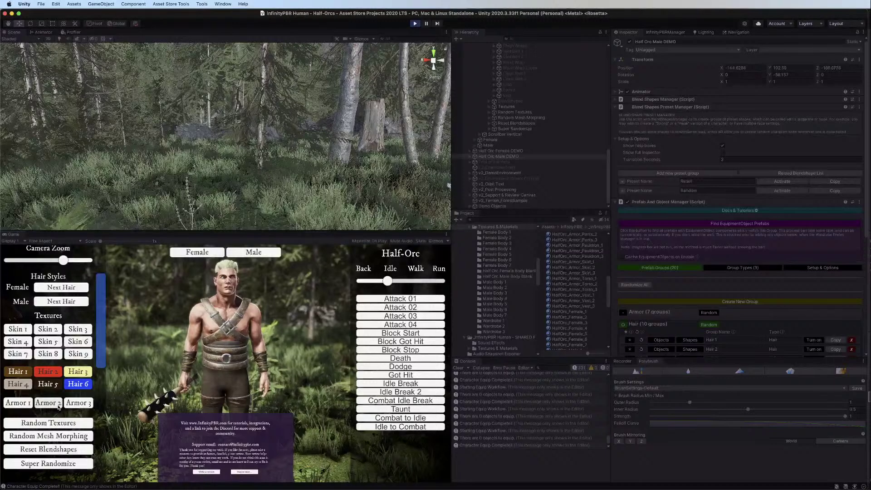
Reset the male half-orc's blendshapes and run Super Randomize four times
left_click(53, 448)
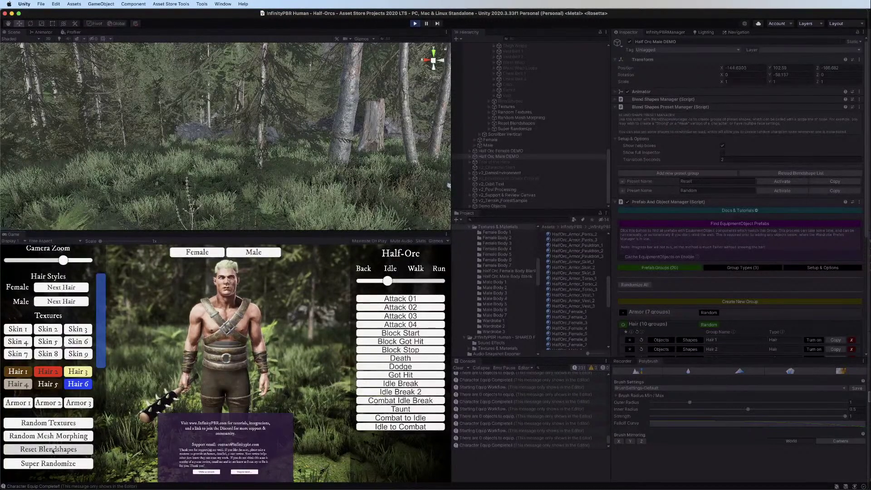
left_click(53, 463)
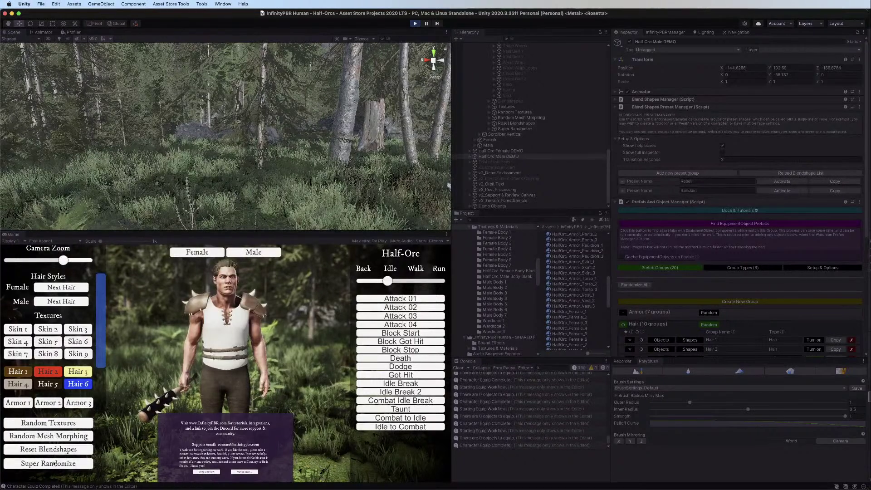
left_click(54, 463)
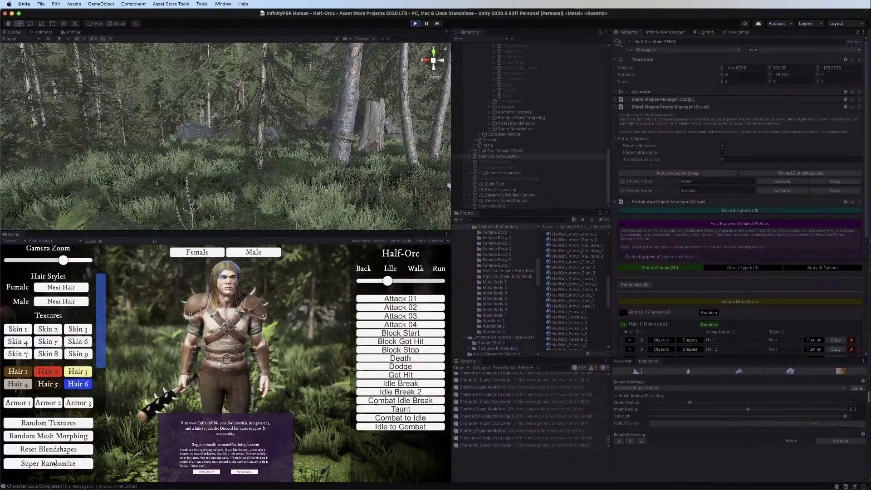
left_click(53, 463)
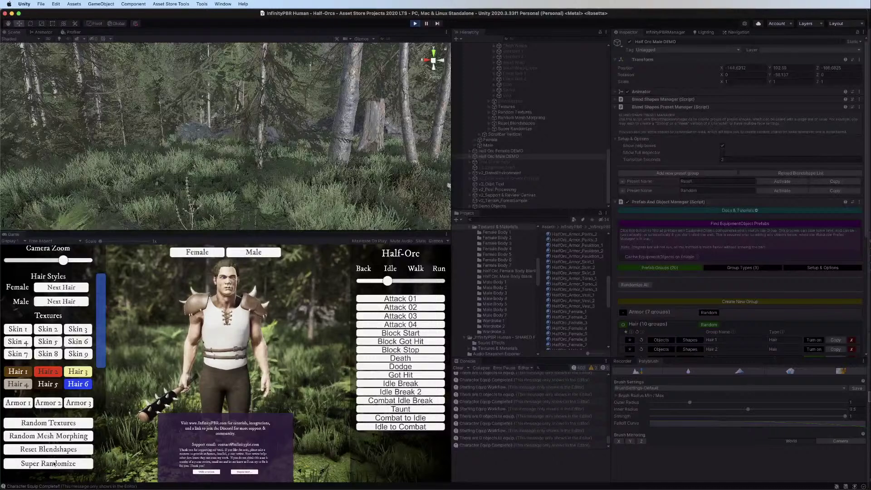
left_click(53, 464)
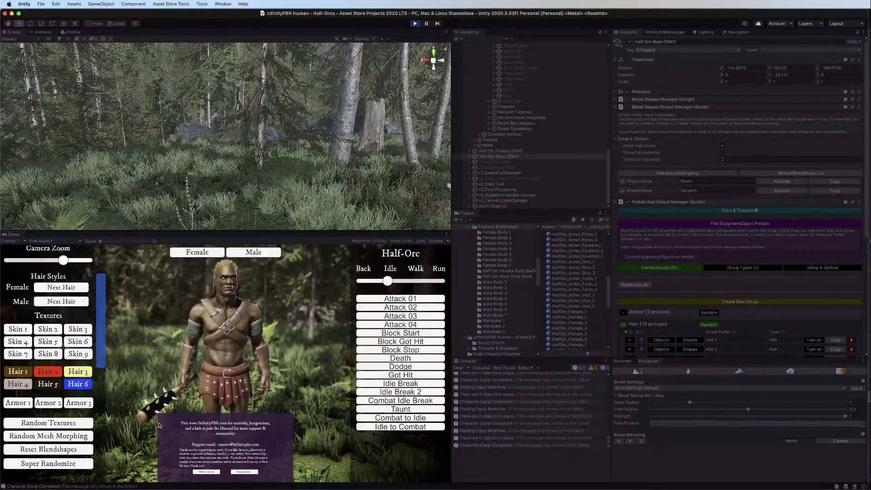
Exit Play mode and frame Half Orc Female DEMO from the front in the Scene view
left_click(415, 23)
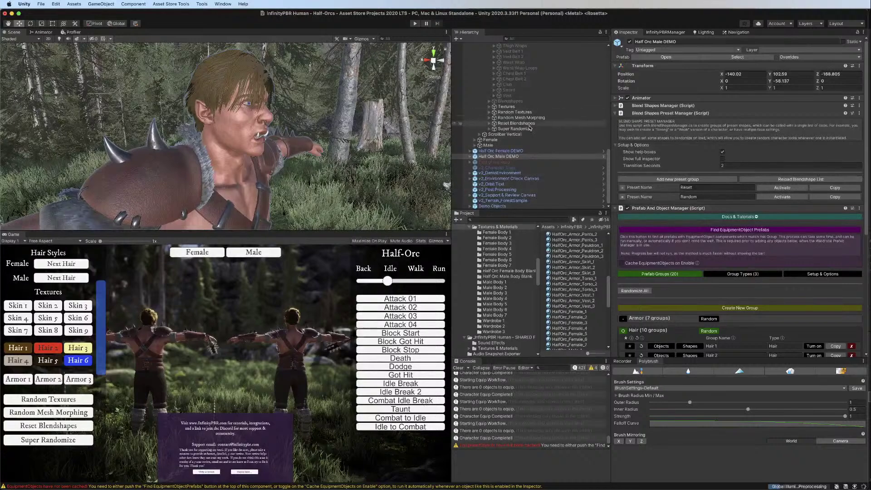
left_click(501, 152)
double_click(502, 152)
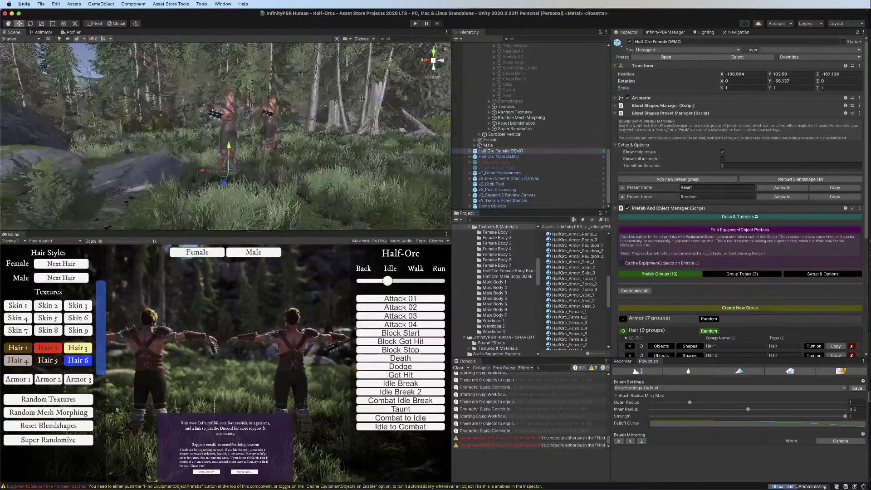
scroll(255, 136, "up", 5)
left_click_drag(255, 136, 715, 132, "alt")
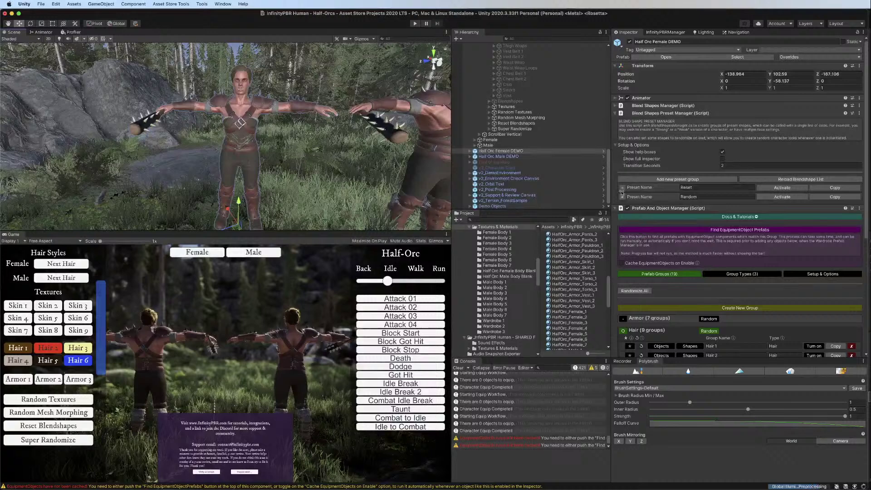
Collapse the Prefab And Object Manager and Blend Shapes Preset Manager components and expand the Blend Shapes Manager
left_click(635, 207)
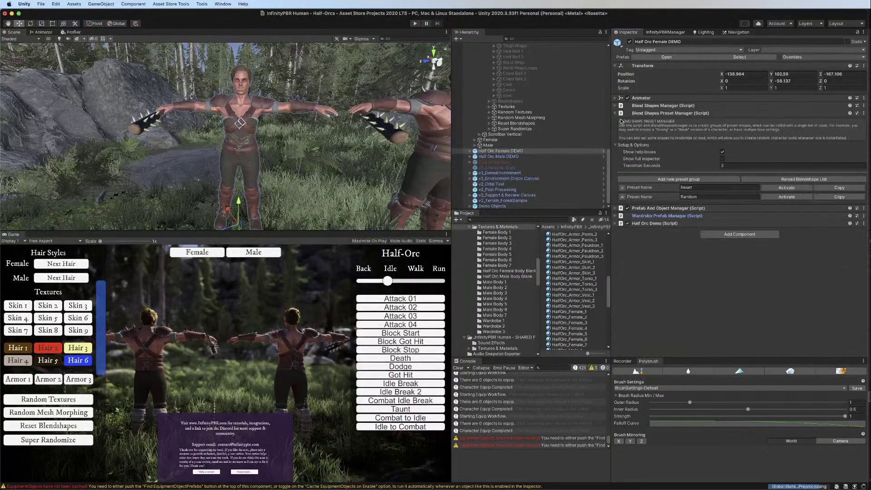
left_click(615, 105)
left_click(640, 114)
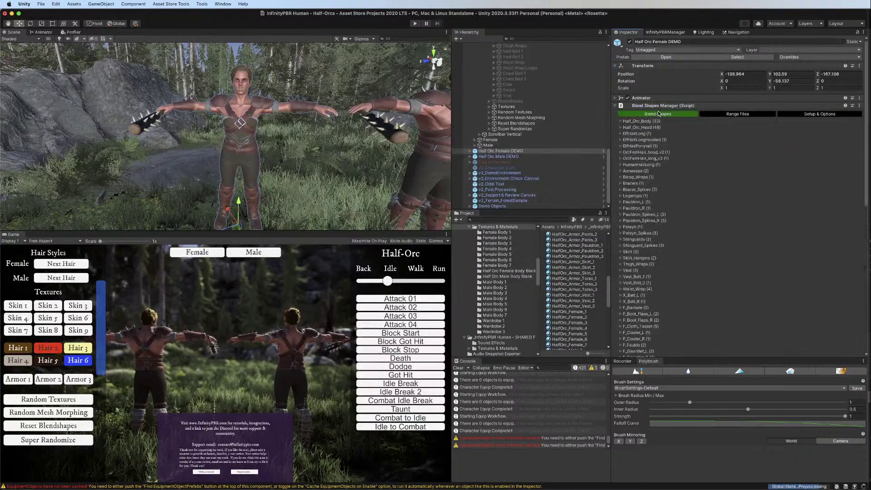
Inspect the blend shapes available in the Shirt, Hip_Armor and Arm_Armor groups
scroll(627, 172, "down", 10)
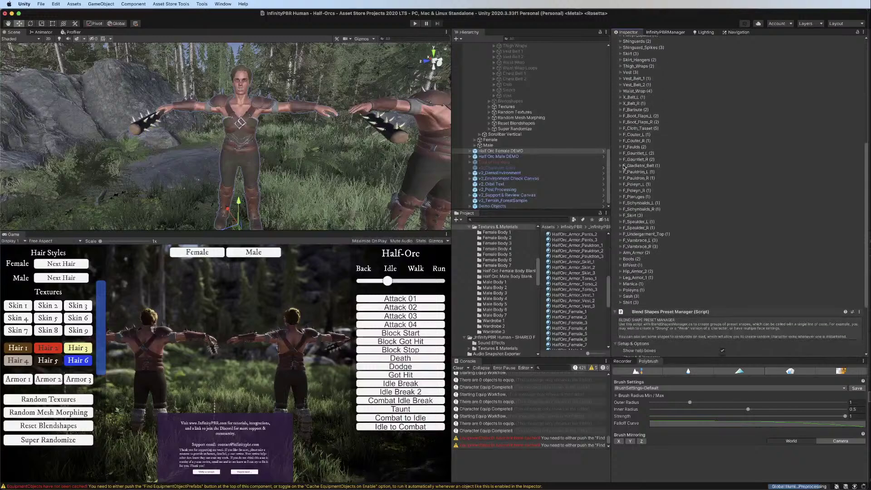
left_click(621, 303)
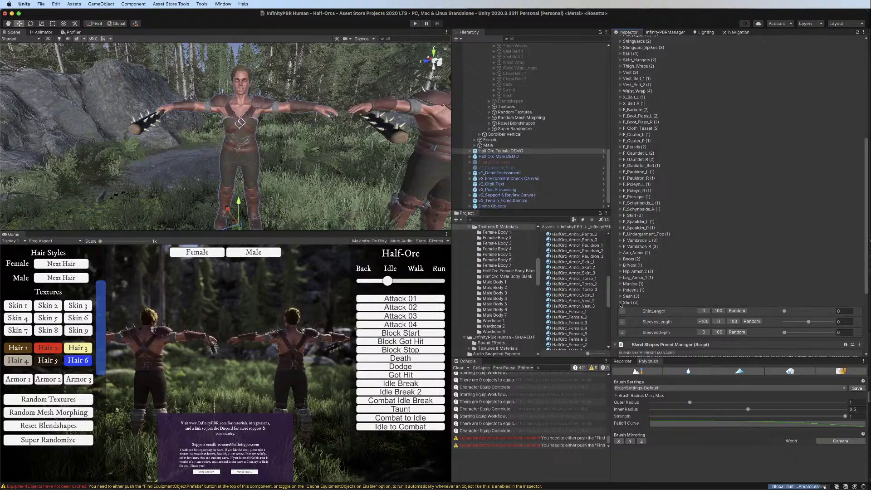
left_click(621, 303)
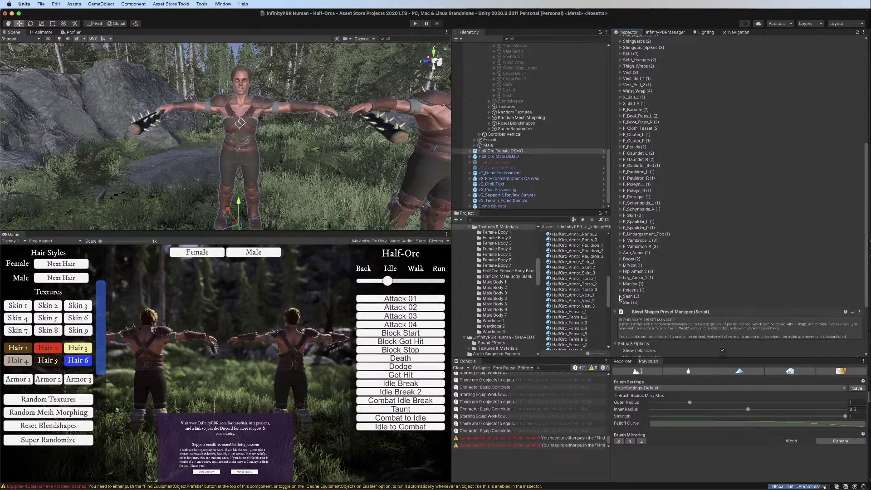
left_click(621, 272)
left_click(622, 272)
left_click(621, 252)
left_click(622, 253)
Expand the Shinguard_Spikes, Poleyn_Spikes, Pauldron_Spikes_R, Pauldron_Spikes_L and Bracer_Spikes blend shape groups
scroll(630, 202, "up", 8)
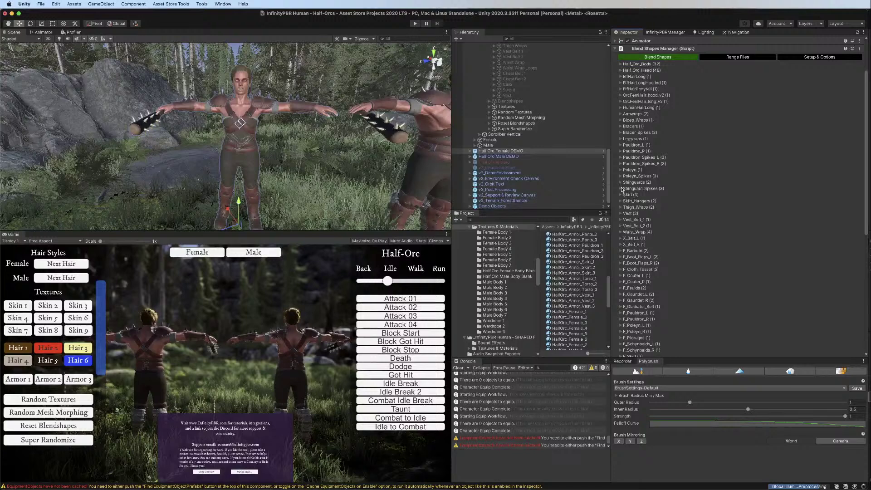
left_click(622, 188)
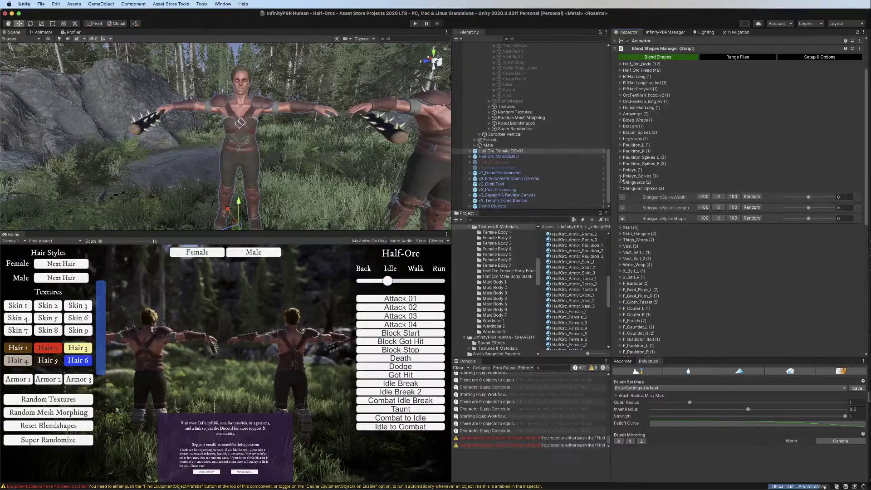
left_click(621, 176)
left_click(621, 163)
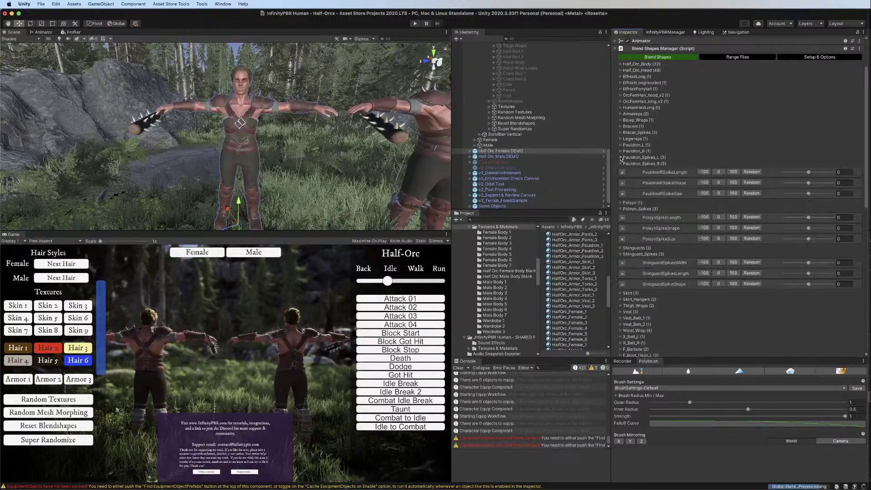
left_click(620, 157)
left_click(621, 132)
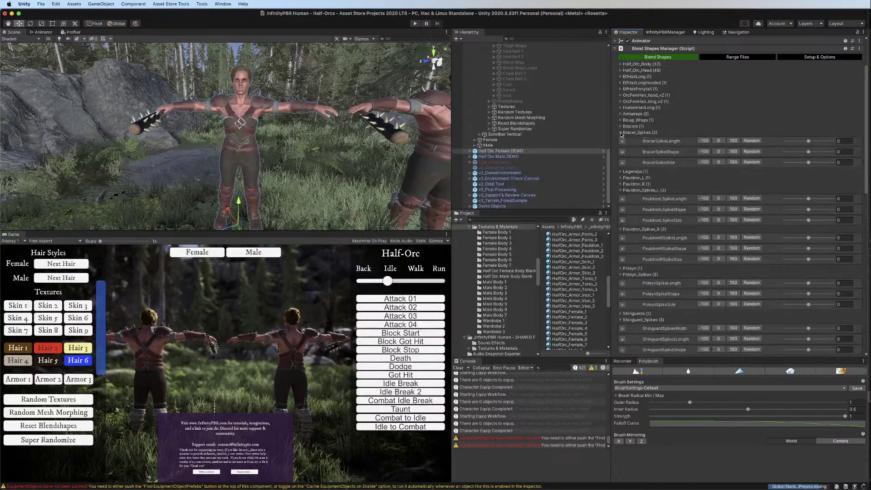
Show the random range options for all three Shinguard_Spikes shapes and all three Poleyn_Spikes shapes
scroll(620, 204, "down", 5)
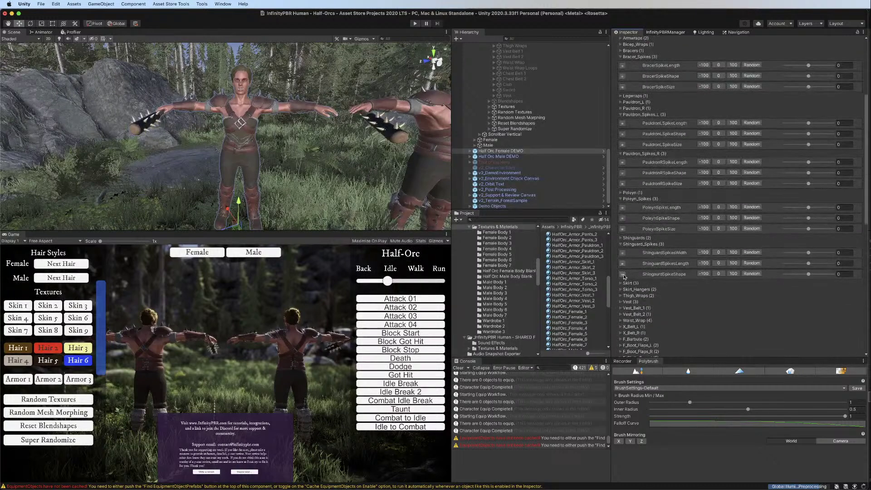
left_click(623, 274)
left_click(622, 263)
left_click(623, 253)
left_click(622, 229)
left_click(623, 218)
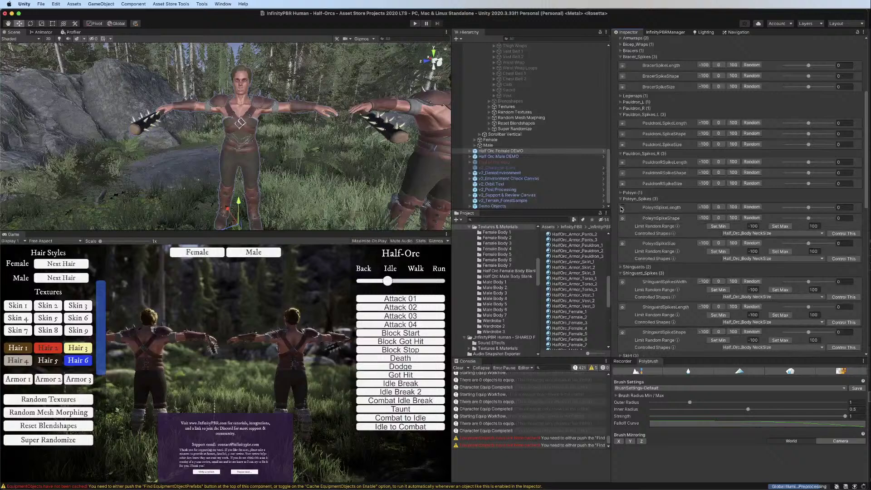
left_click(622, 207)
Show the random range options for every shape in Pauldron_Spikes_R, Pauldron_Spikes_L and Bracer_Spikes
left_click(622, 184)
left_click(623, 173)
left_click(622, 162)
left_click(623, 144)
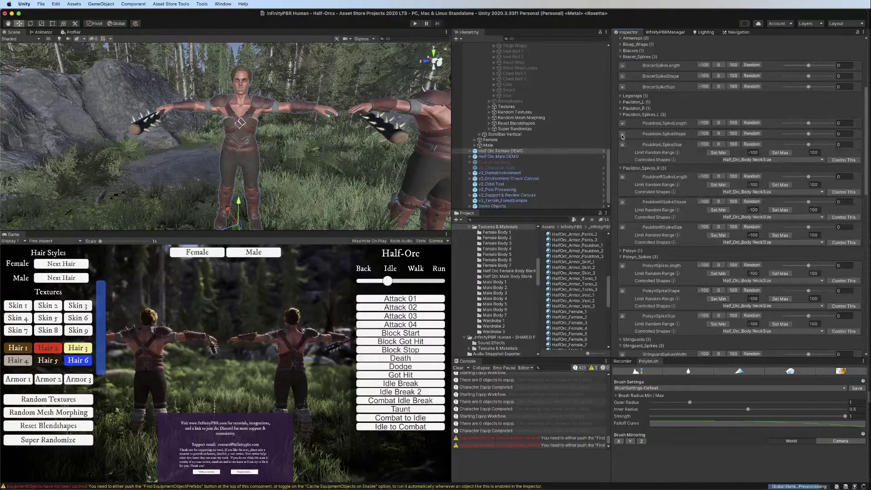
left_click(623, 133)
left_click(623, 123)
left_click(622, 86)
left_click(623, 76)
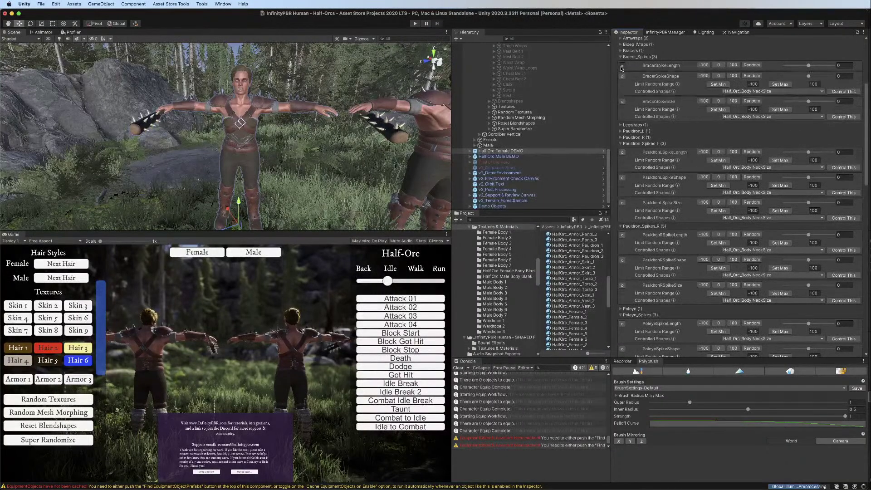
left_click(622, 66)
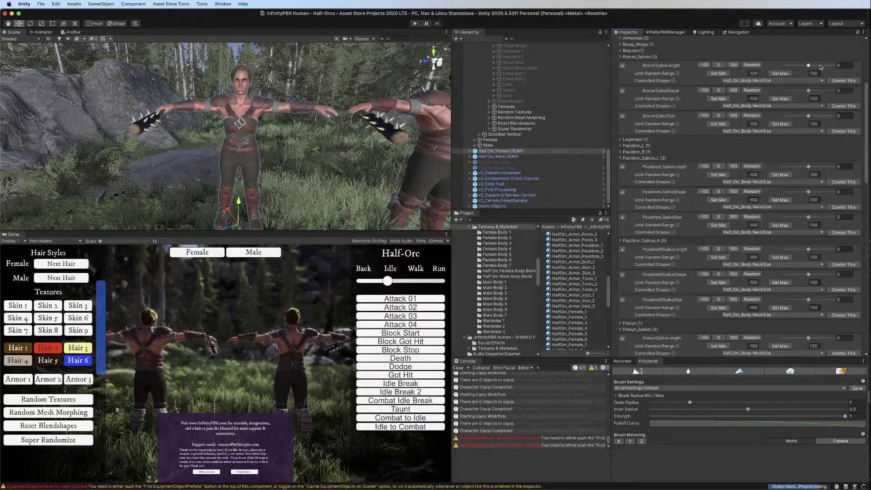
Set the random maximums to 53 for BracerSpikeLength, 60 for BracerSpikeShape, 54 for PauldronLSpikeLength and 57 for PauldronLSpikeShape
left_click(822, 66)
left_click(822, 167)
left_click(823, 192)
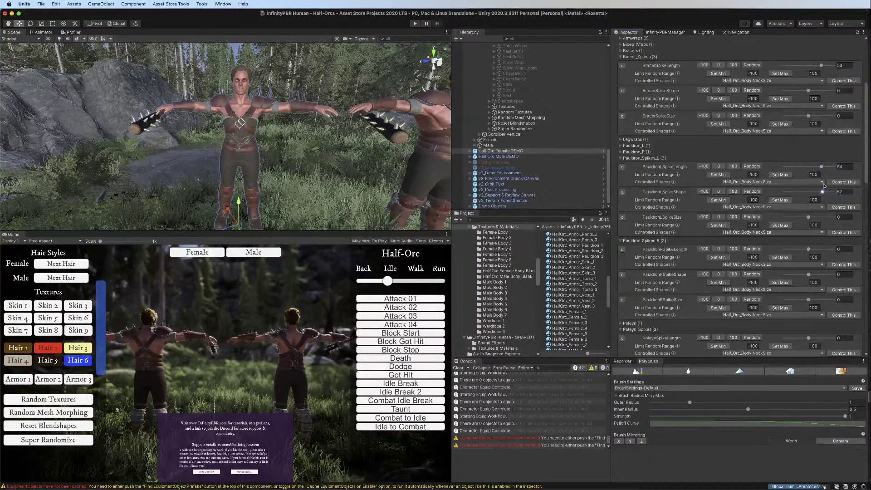
left_click(823, 90)
left_click(787, 73)
left_click(780, 99)
left_click(780, 175)
left_click(783, 200)
Set the random minimums to -43 for BracerSpikeLength, BracerSpikeShape and PauldronLSpikeShape, and -41 for PauldronLSpikeLength
left_click(798, 166)
left_click(799, 192)
scroll(800, 116, "down", 1)
left_click(799, 78)
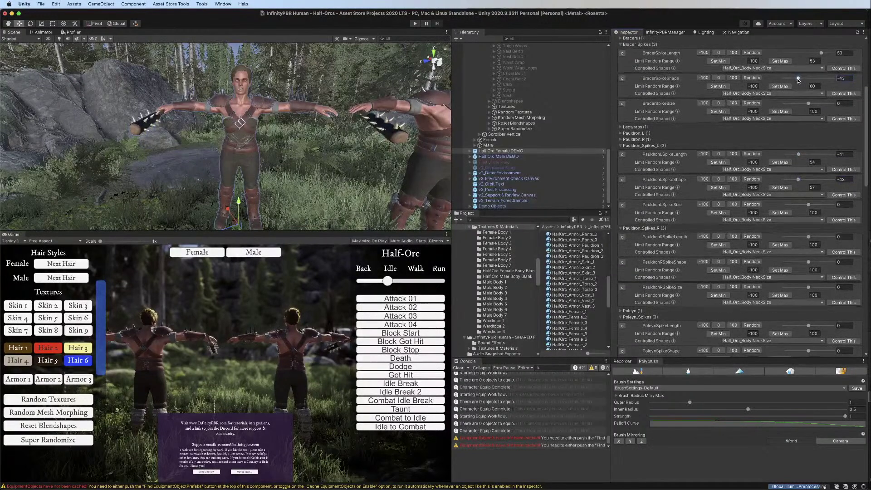
left_click(798, 53)
left_click(718, 60)
left_click(718, 162)
left_click(718, 187)
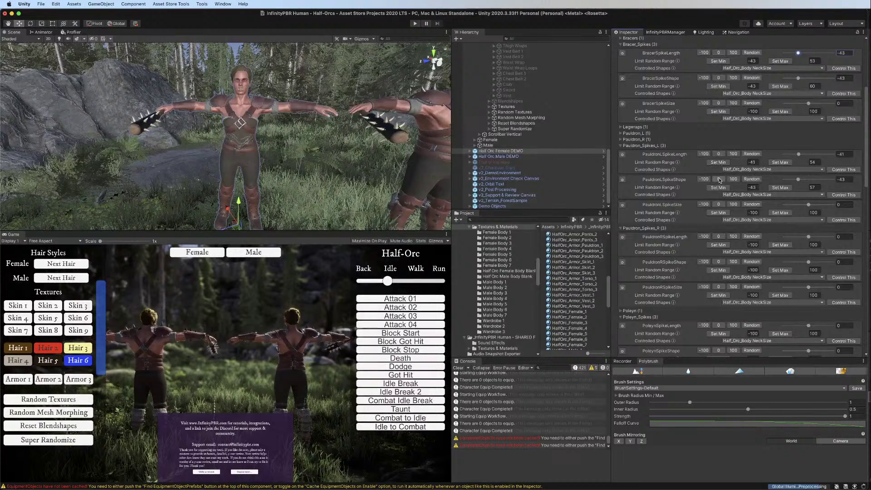
Reset PauldronLSpikeShape, BracerSpikeShape and BracerSpikeLength to 0 and collapse the Bracer_Spikes and Pauldron_Spikes_L groups
left_click(719, 179)
left_click(719, 78)
left_click(719, 52)
left_click(621, 44)
left_click(622, 70)
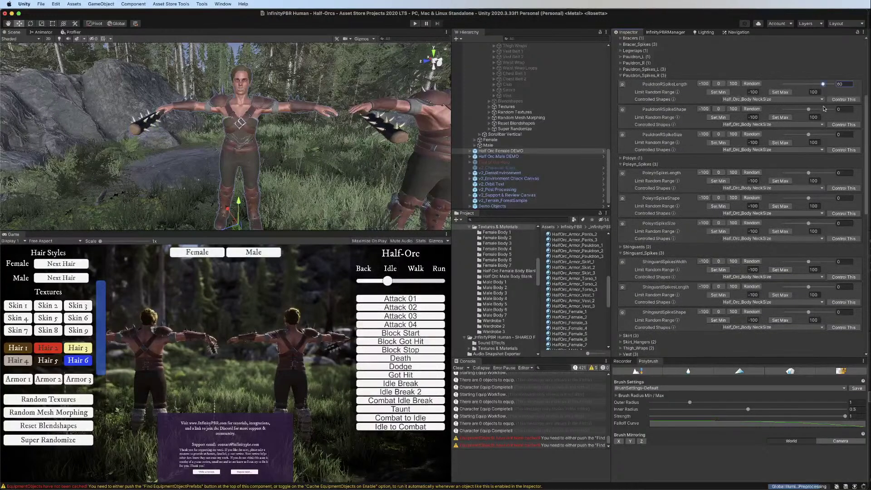
Set the random maximums to 60 for PauldronRSpikeLength and PauldronRSpikeShape, 64 for PoleynSpikeLength and 63 for PoleynSpikeShape
left_click(824, 109)
left_click(824, 173)
left_click(824, 199)
left_click(784, 212)
left_click(783, 208)
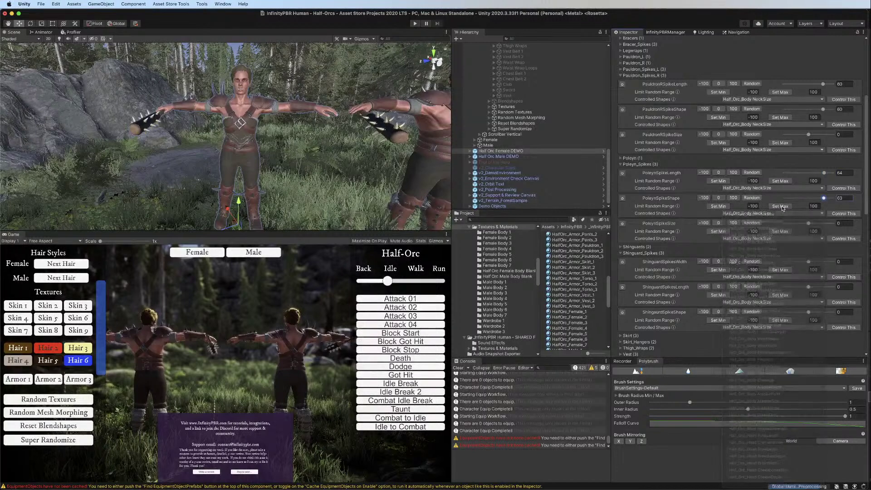
left_click(783, 208)
left_click(786, 182)
left_click(780, 92)
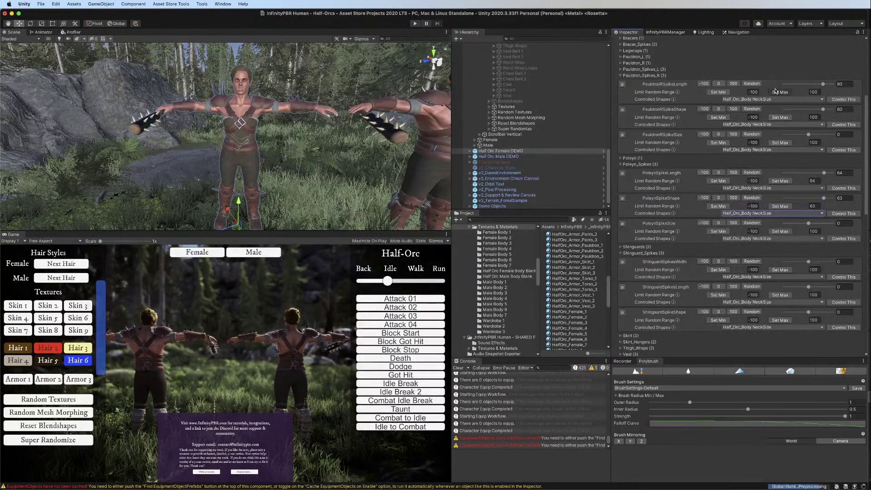
left_click(780, 118)
Set random minimums of -40 for PauldronRSpikeLength, PauldronRSpikeShape and PoleynSpikeLength and -39 for PoleynSpikeShape, and reset all four shapes to 0
left_click_drag(795, 83, 799, 87)
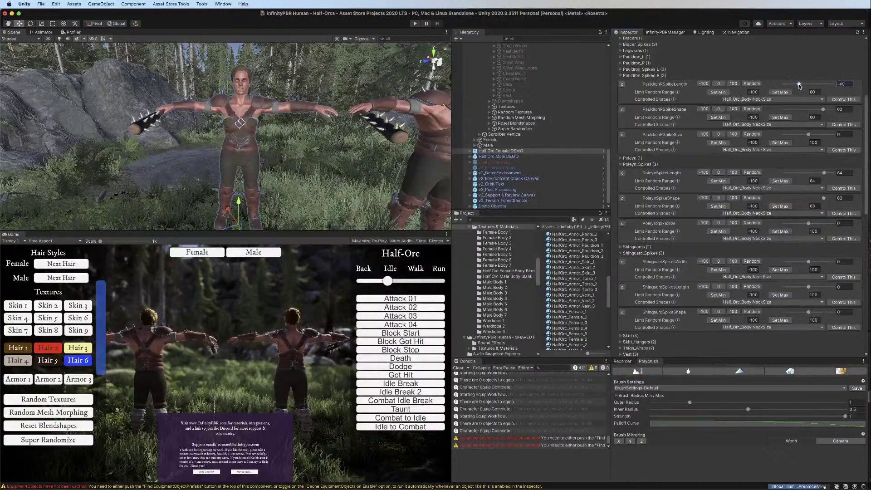
left_click(799, 110)
left_click(799, 172)
left_click(799, 198)
left_click(718, 206)
left_click(718, 180)
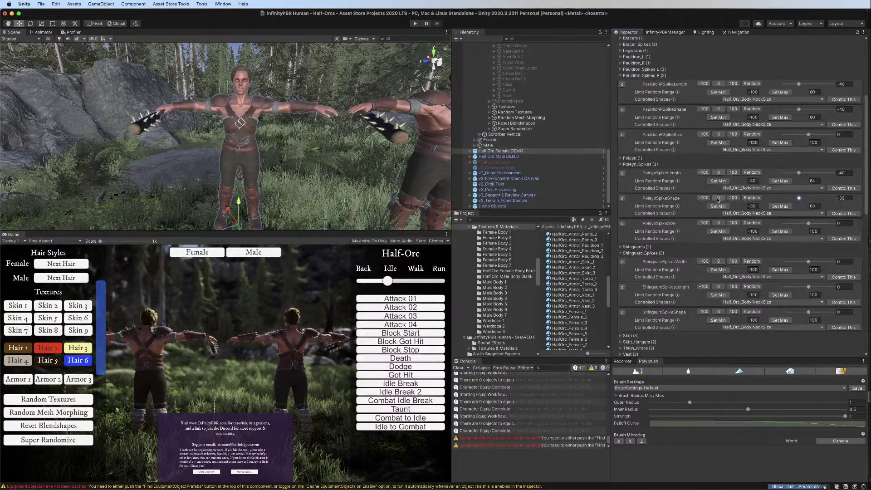
left_click(719, 198)
left_click(719, 172)
left_click(718, 117)
left_click(719, 109)
left_click(719, 93)
left_click(718, 84)
Set both random range limits of PauldronRSpikeSize to 0, hide its options and collapse the Pauldron_Spikes_R group
left_click(717, 143)
left_click(780, 143)
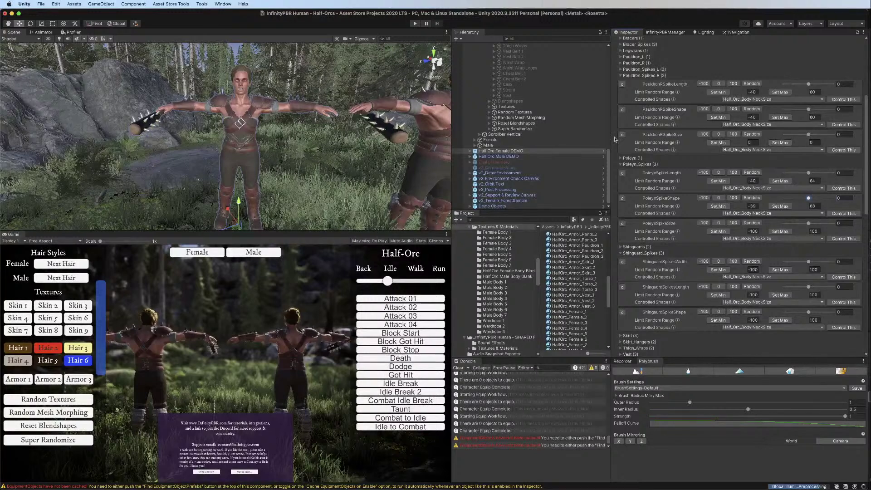
left_click(622, 134)
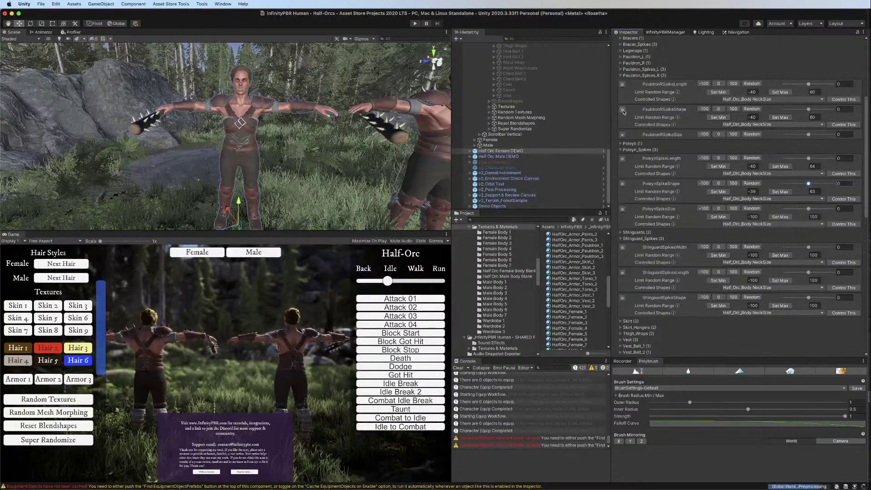
left_click(621, 75)
Set both random limits of BracerSpikeSize to 0, use PauldronLSpikeSize's current value as its random minimum, and collapse both groups
left_click(621, 69)
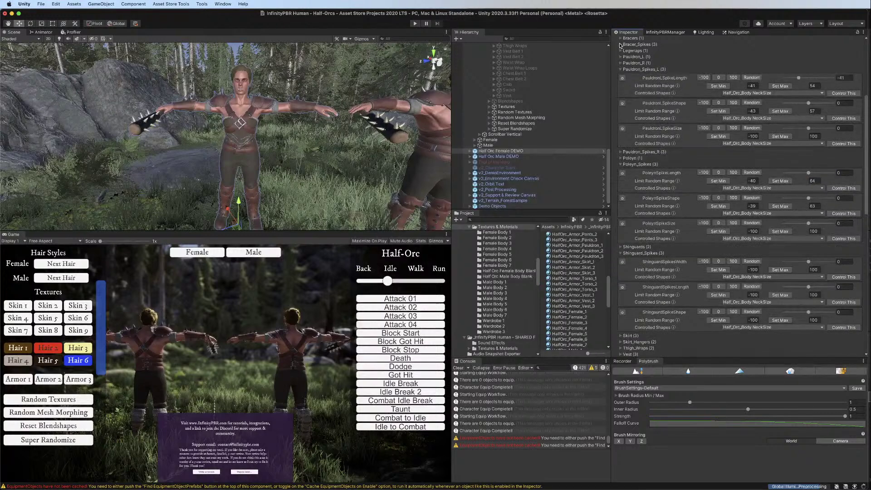
left_click(621, 45)
left_click(718, 111)
left_click(780, 111)
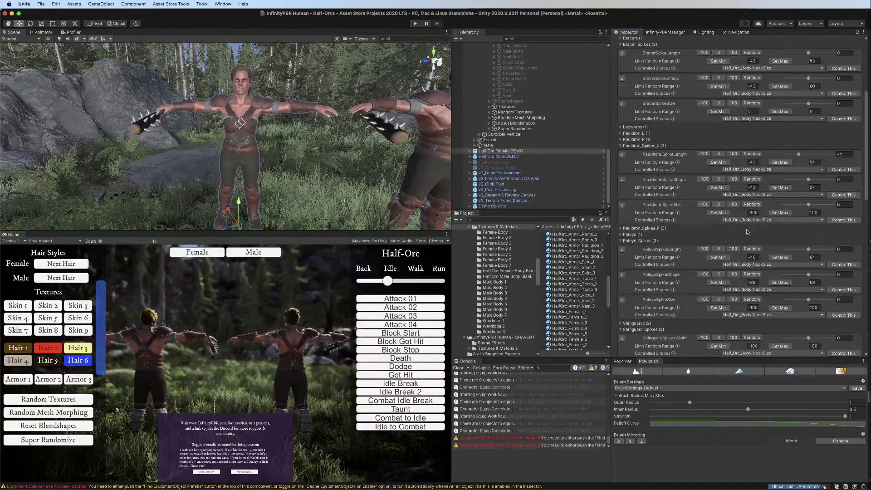
left_click(718, 212)
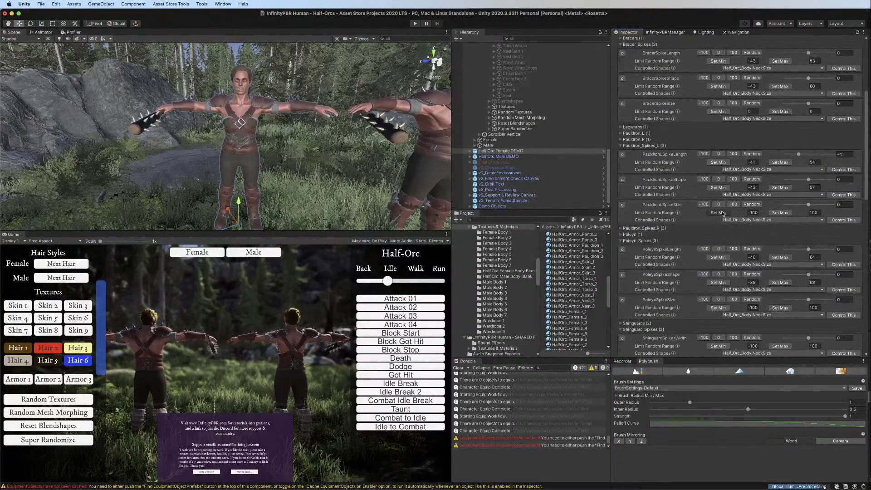
left_click(624, 146)
left_click(619, 44)
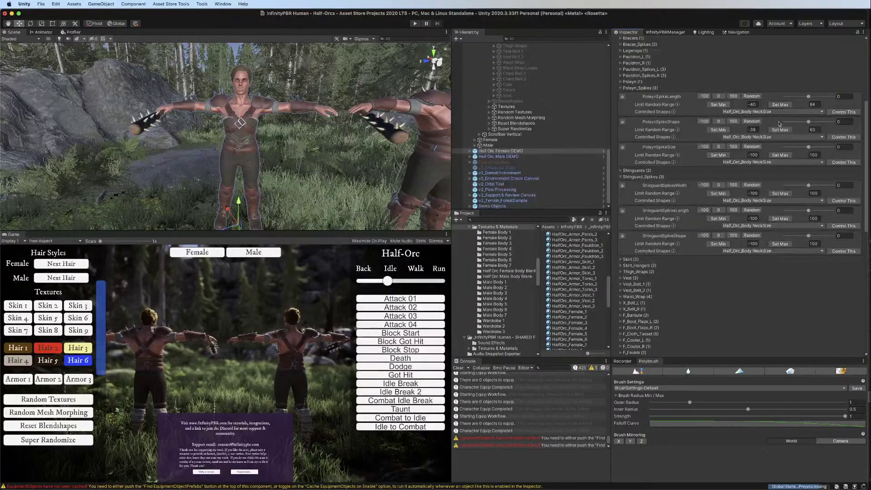
Set the random minimum and maximum of PoleynSpikeSize and ShinguardSpikeShape to 0, collapsing the Poleyn_Spikes group
left_click(718, 155)
left_click(780, 155)
left_click(621, 88)
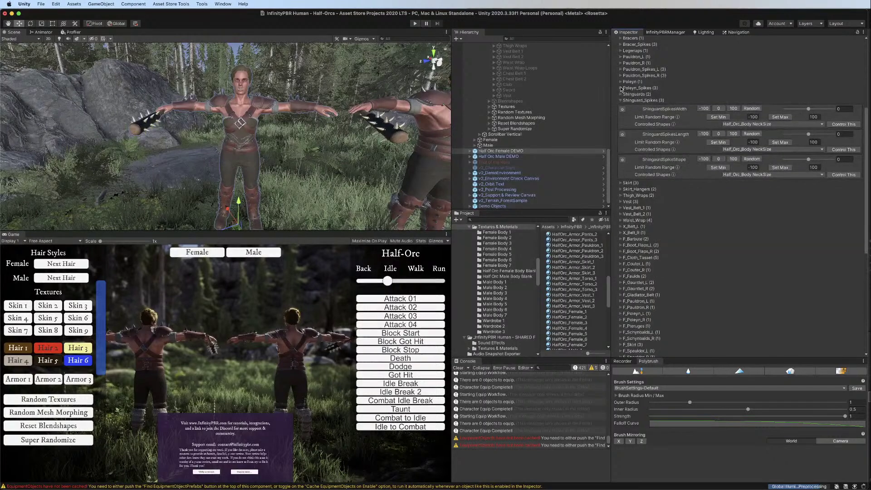
left_click(718, 168)
left_click(780, 167)
Limit the random range of ShinguardSpikesWidth to -53 through 57 and ShinguardSpikesLength to -51 through 57
left_click(795, 109)
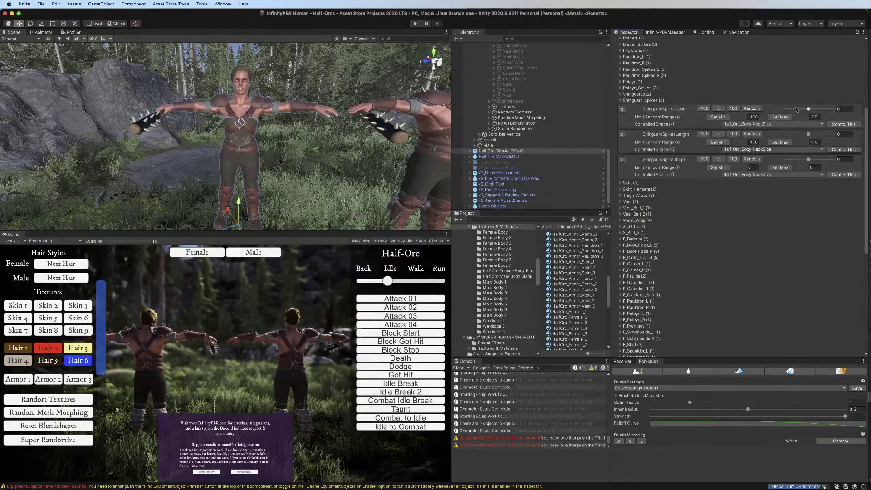
left_click(797, 134)
left_click(718, 142)
left_click(718, 116)
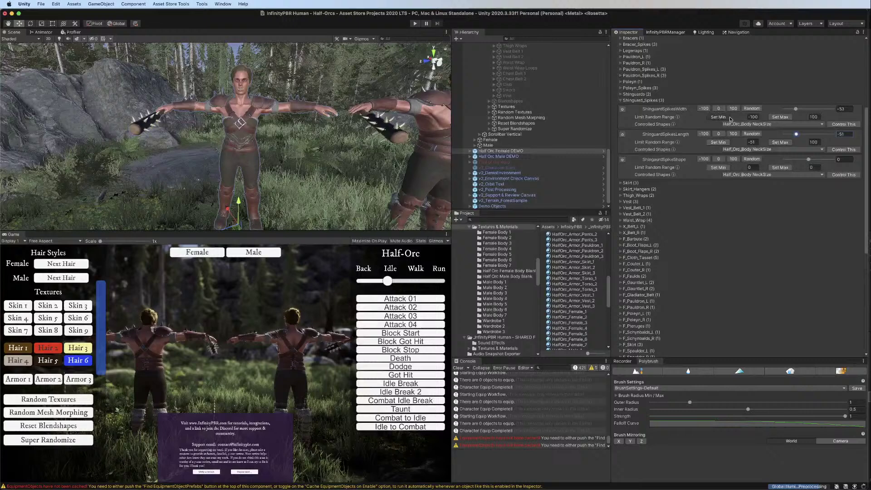
left_click(822, 109)
left_click(822, 134)
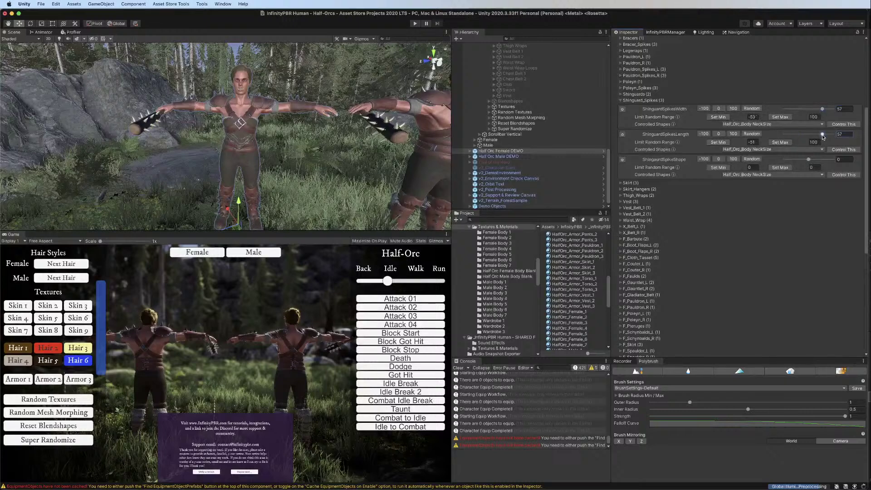
left_click(780, 142)
left_click(780, 116)
Reset ShinguardSpikesWidth to 0, adjust the ShinguardSpikesLength value and collapse the Shinguard_Spikes group
left_click(719, 109)
left_click(796, 134)
left_click(620, 100)
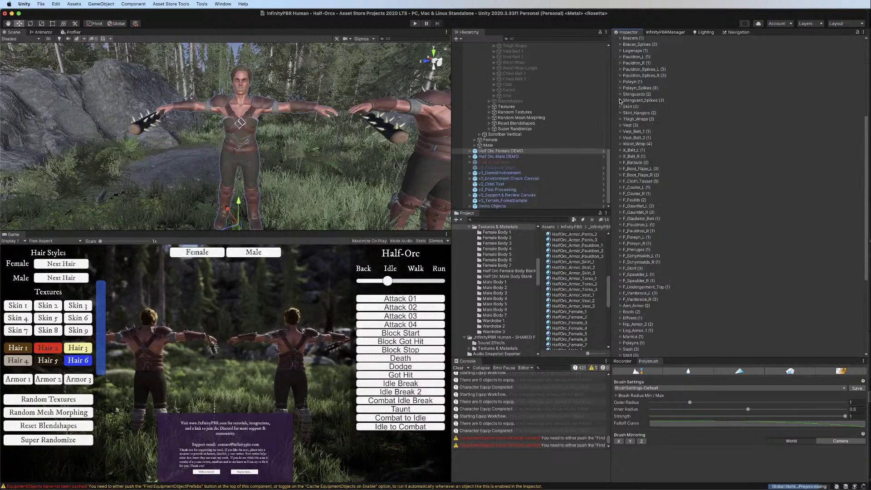
Expand the Half_Orc_Head blend shape group and frame the female character's face from the front in the scene
scroll(649, 119, "up", 8)
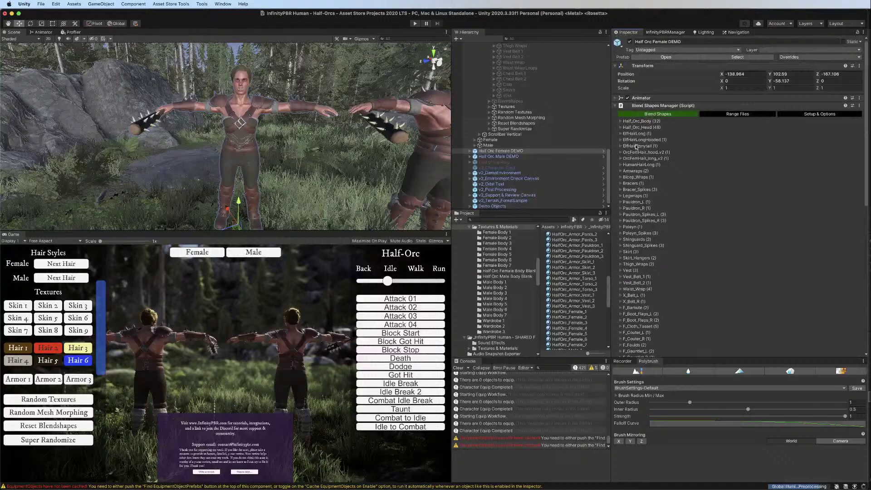
left_click(621, 128)
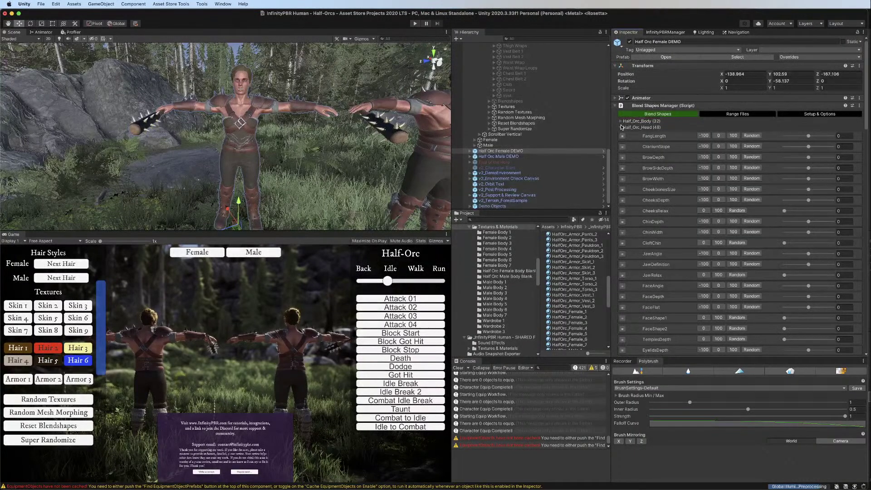
scroll(648, 181, "down", 3)
scroll(256, 98, "up", 5)
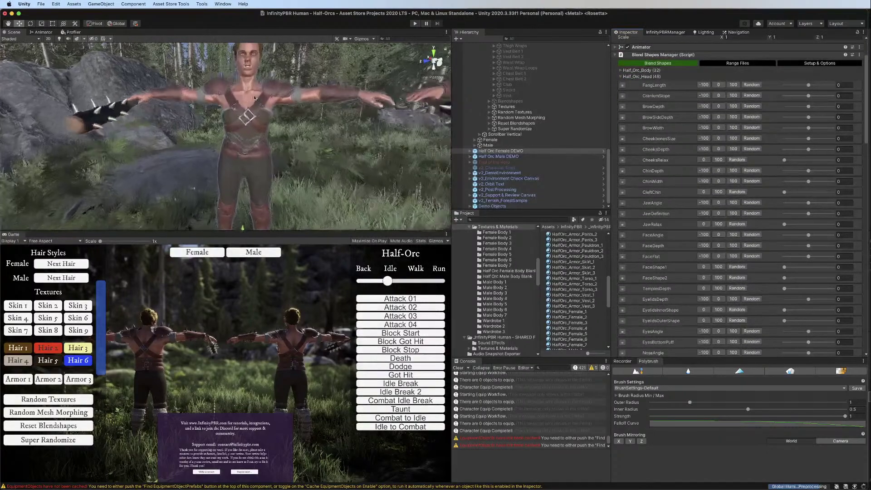
scroll(257, 98, "up", 4)
middle_click_drag(257, 98, 247, 195)
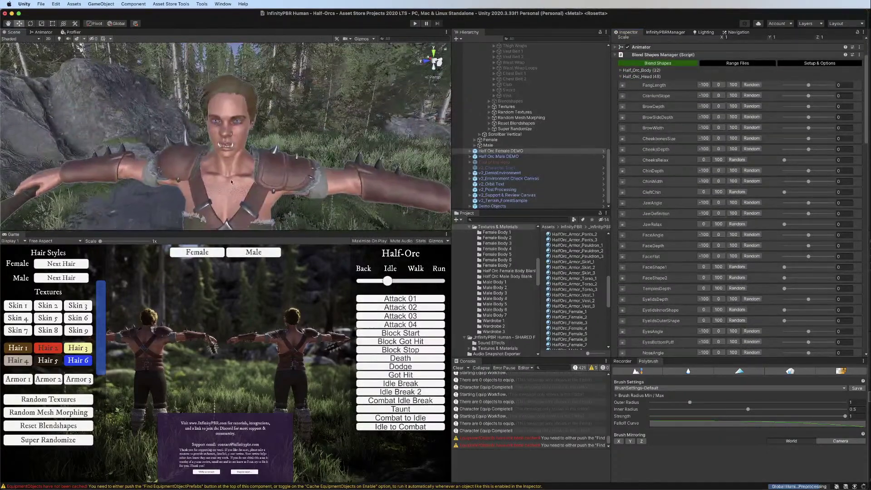
left_click_drag(246, 195, 245, 159, "alt")
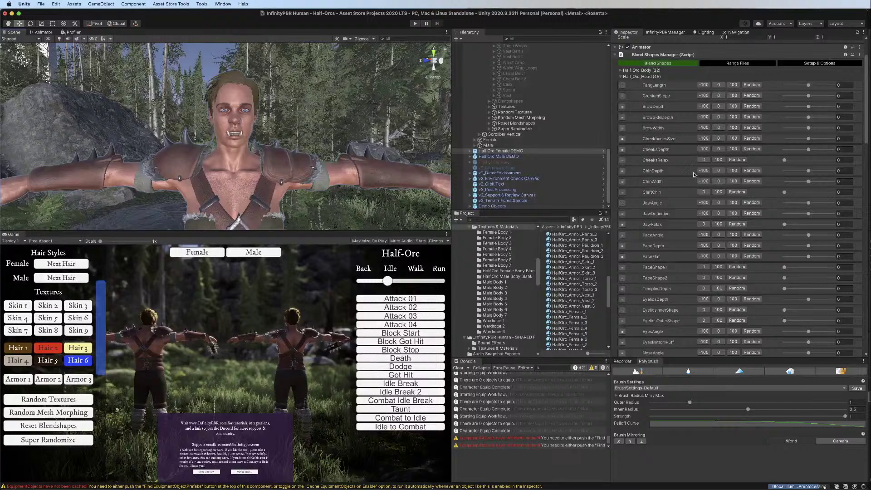
Show the random range options of EarSize, EarHeight, EarlobeLength, EarLength and EarShape
scroll(693, 175, "down", 10)
left_click(622, 260)
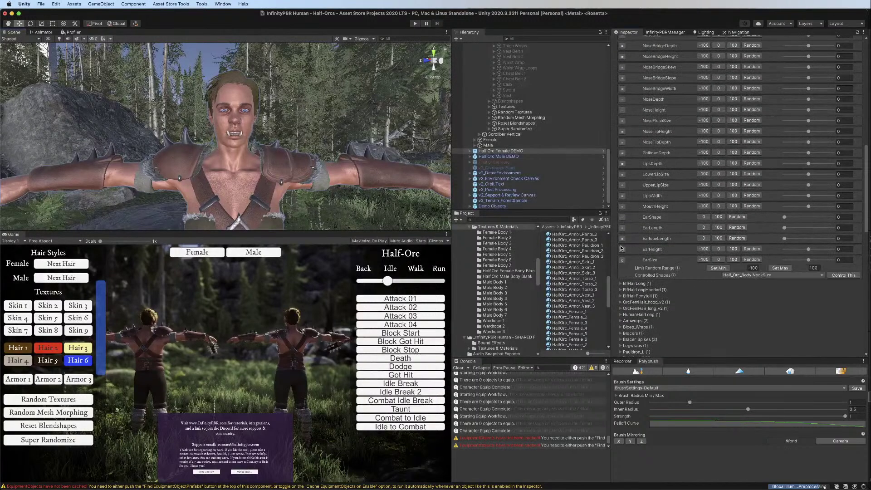
left_click(622, 249)
left_click(622, 238)
left_click(622, 228)
left_click(622, 216)
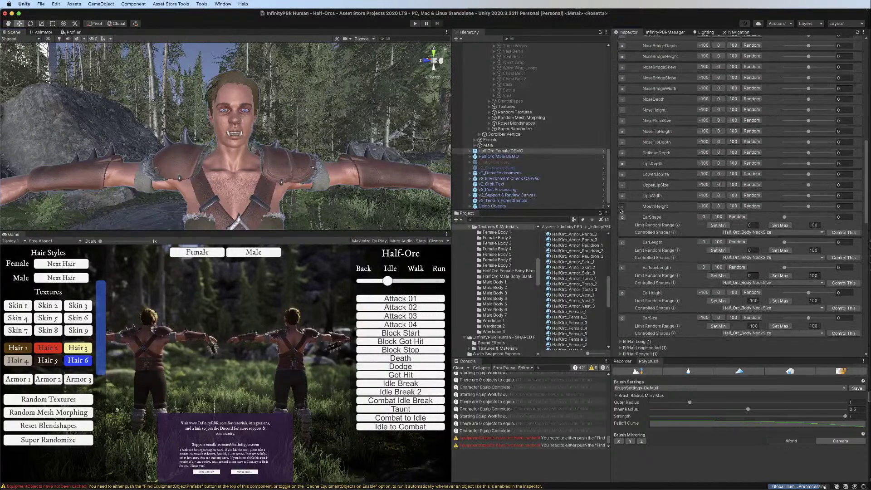
Show the random range options of the mouth and lip shapes from MouthHeight up to LipsDepth, plus PhiltrumDepth
left_click(622, 206)
left_click(622, 196)
left_click(622, 185)
left_click(622, 174)
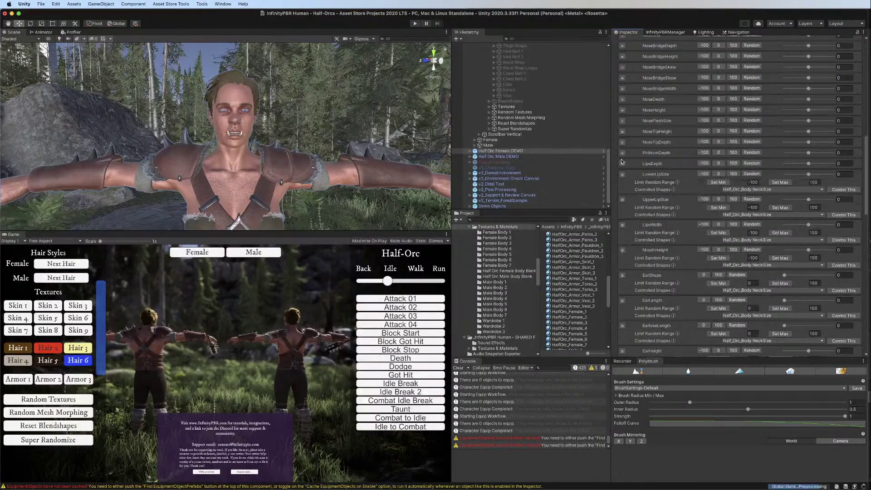
left_click(622, 163)
left_click(622, 153)
Show the random range options of all nose shapes, from NoseTipDepth up to NoseAngle
left_click(622, 142)
left_click(622, 132)
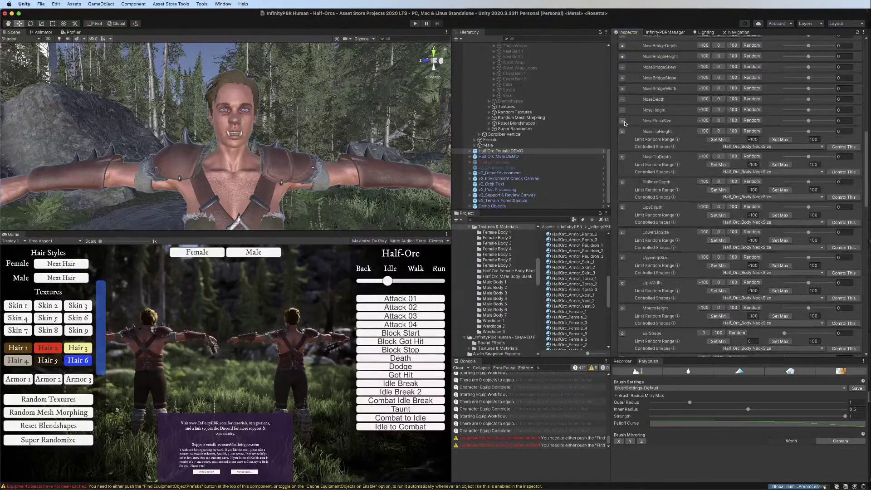
left_click(622, 121)
left_click(622, 110)
left_click(622, 99)
left_click(622, 89)
left_click(622, 77)
left_click(622, 66)
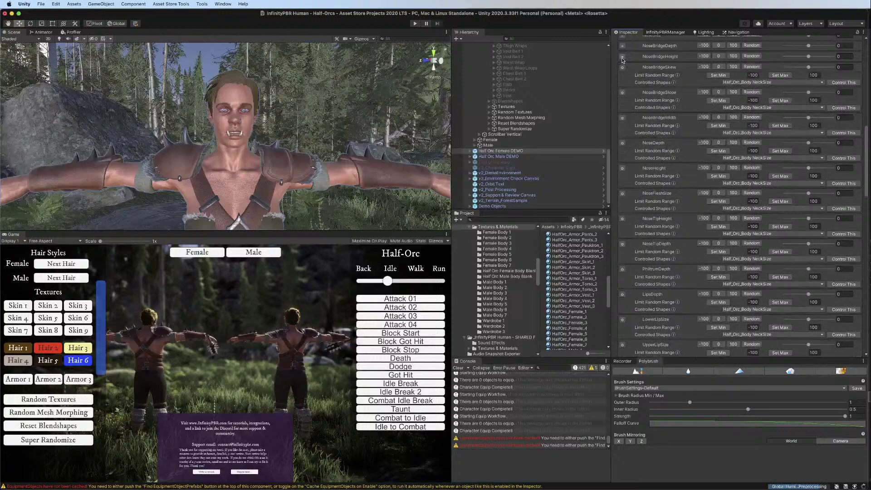
left_click(622, 58)
scroll(635, 216, "up", 10)
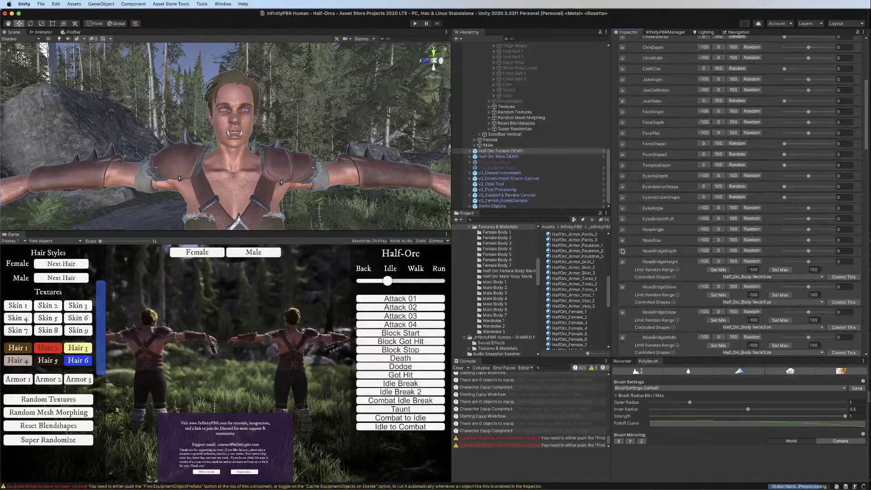
left_click(622, 251)
left_click(622, 240)
left_click(622, 230)
Show the random range options of the eye and eyelid shapes, from EyesBottomPuff up to EyelidsDepth
left_click(622, 219)
left_click(623, 207)
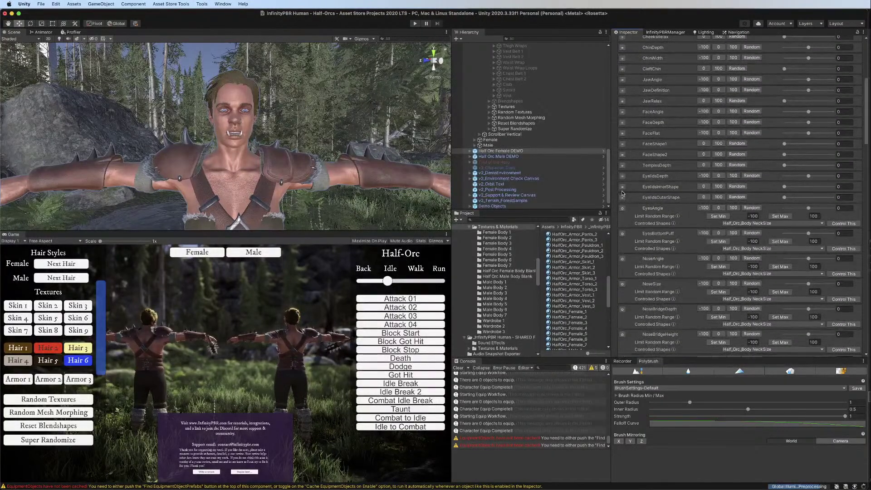
left_click(623, 187)
left_click(623, 212)
scroll(623, 199, "down", 1)
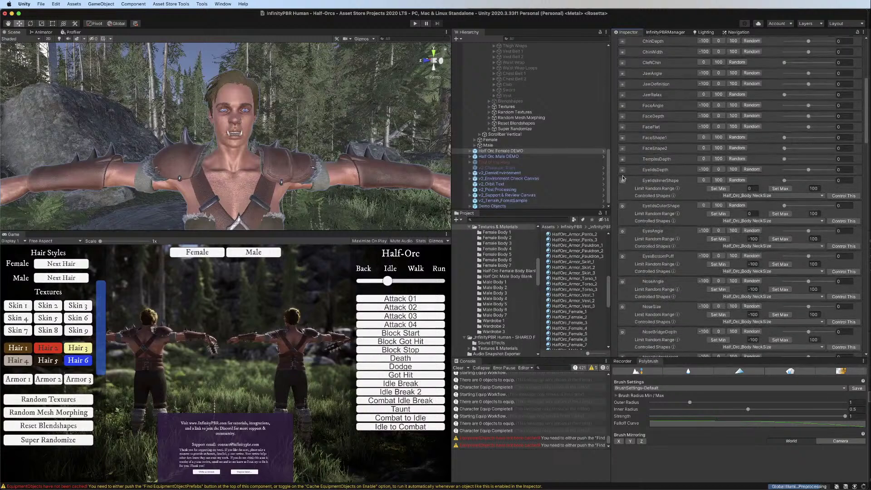
left_click(622, 177)
left_click(623, 177)
scroll(622, 154, "down", 1)
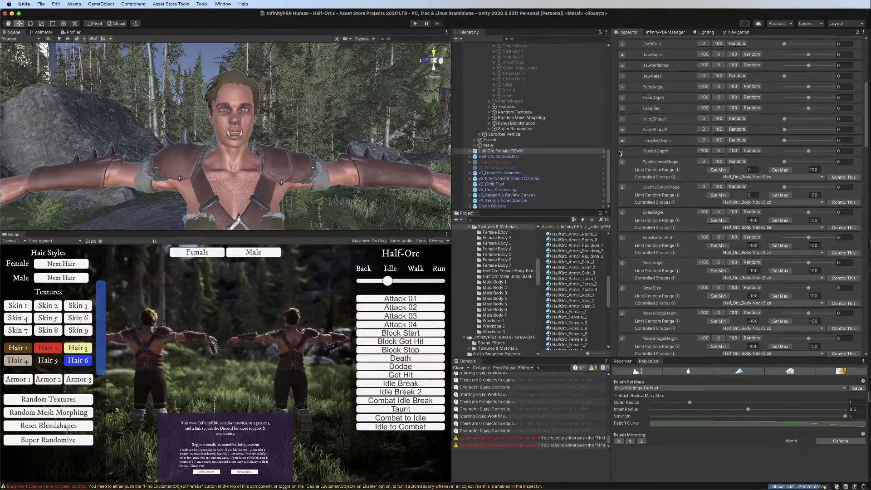
left_click(622, 150)
Show the random range options of TemplesDepth, the face shapes, the jaw shapes and CleftChin
left_click(623, 140)
left_click(622, 130)
left_click(623, 118)
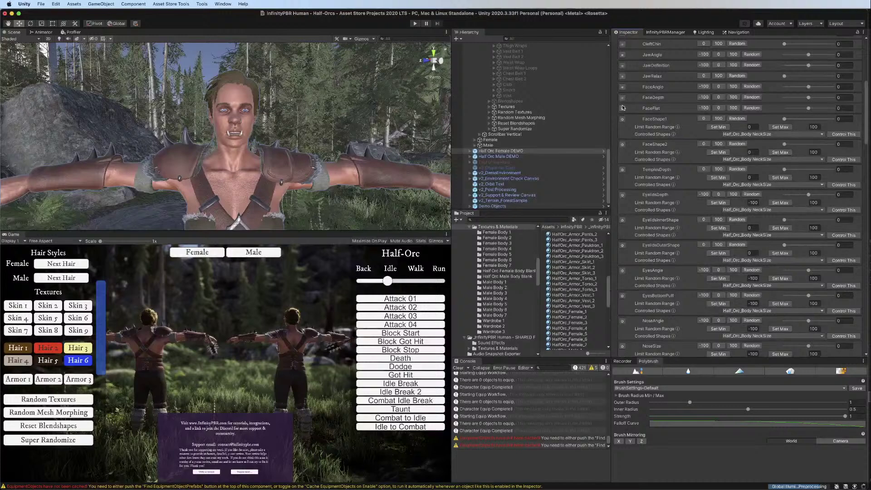
left_click(622, 108)
left_click(622, 97)
left_click(622, 76)
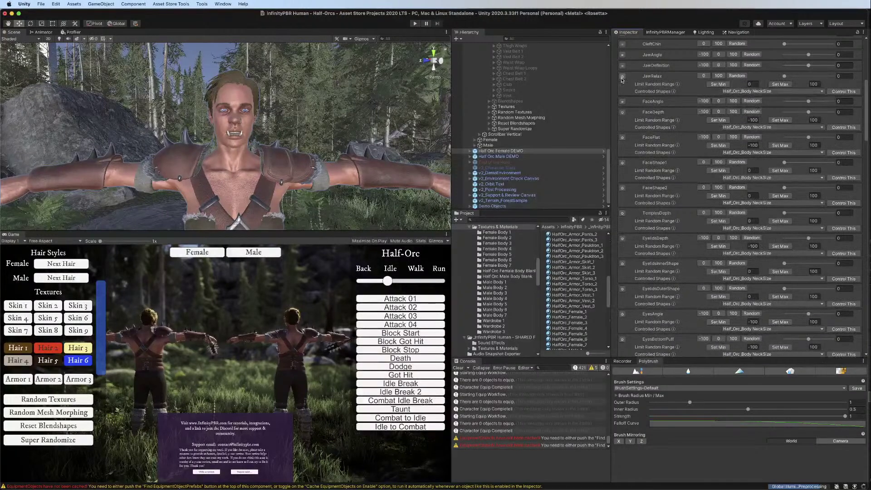
left_click(623, 101)
left_click(623, 66)
left_click(622, 55)
left_click(622, 44)
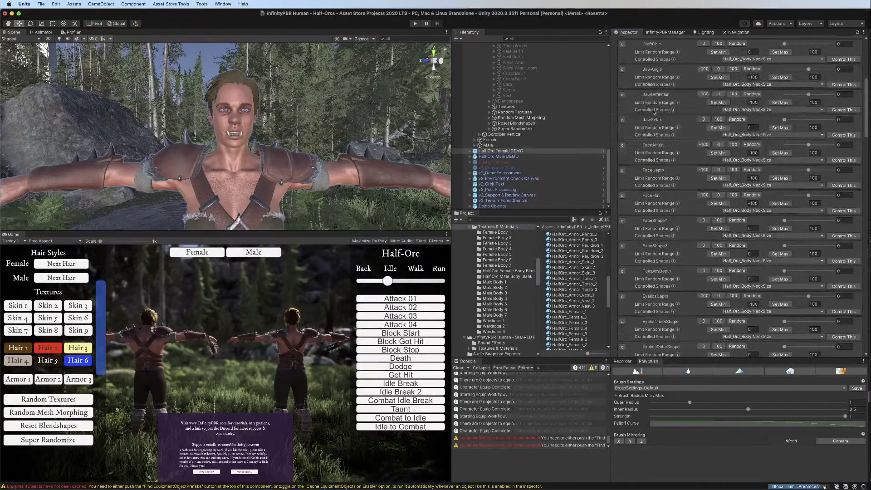
Show the random range options of the remaining chin, cheek and brow shapes and CraniumSlope
scroll(654, 111, "up", 10)
left_click(622, 232)
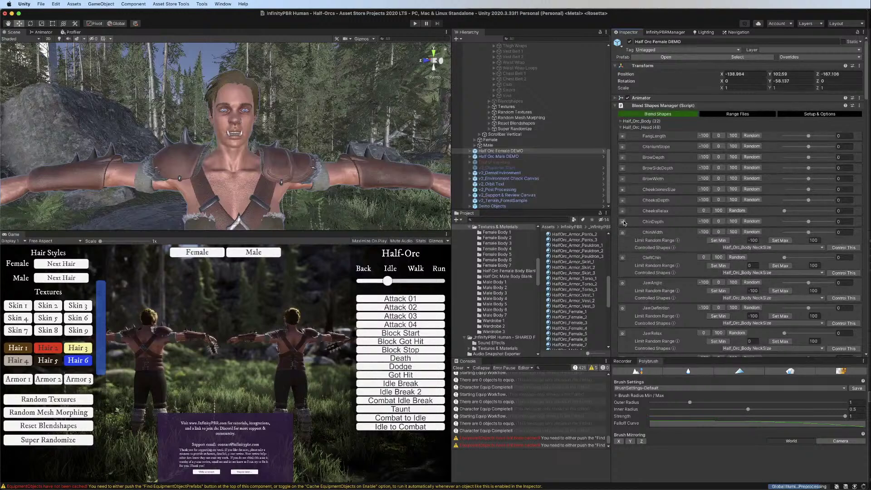
left_click(623, 221)
left_click(622, 211)
left_click(623, 200)
left_click(622, 189)
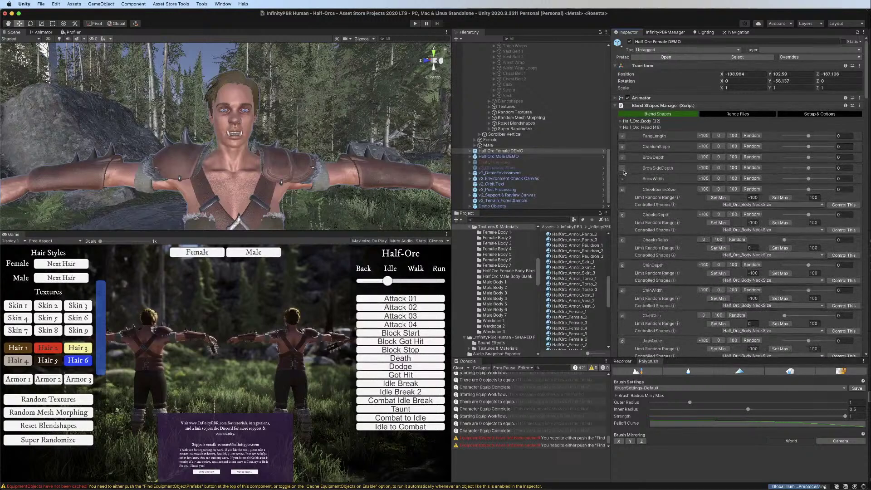
left_click(622, 178)
left_click(622, 168)
left_click(623, 157)
left_click(623, 146)
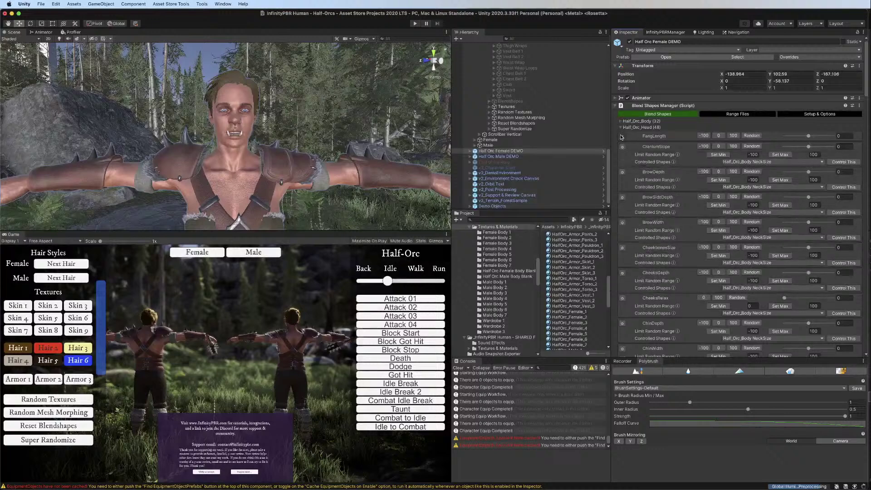
Set FangLength's random maximum to 23, reset its value to 0 and collapse its options
left_click(623, 135)
left_click_drag(808, 135, 746, 138)
left_click(781, 144)
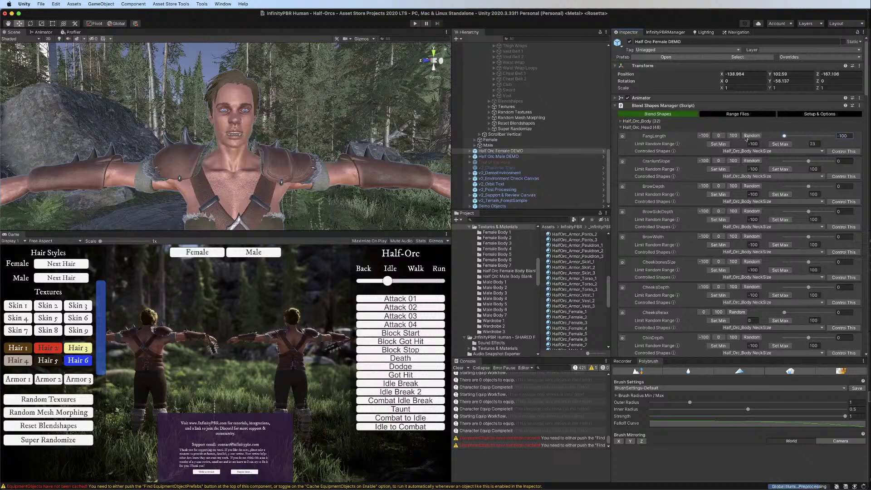
left_click(719, 135)
left_click(622, 136)
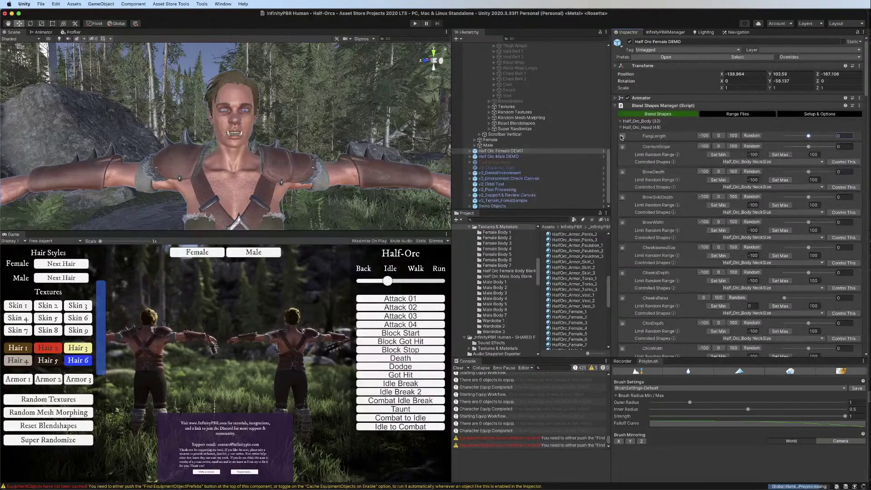
Limit CraniumSlope's random range to -47 through 40, reset its value to 0 and collapse its options
mouse_move(806, 147)
left_mouse_down()
mouse_move(818, 148)
mouse_move(798, 147)
left_mouse_up()
left_click(789, 154)
left_click(718, 155)
left_click(719, 146)
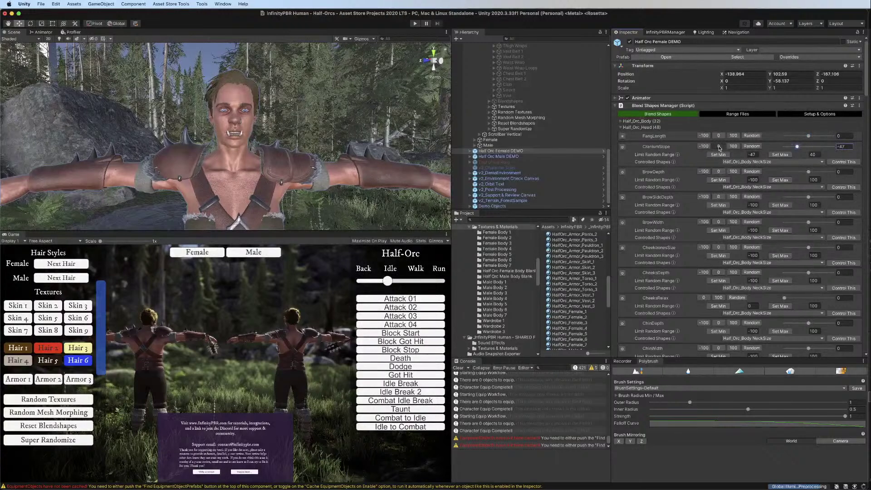
left_click(624, 147)
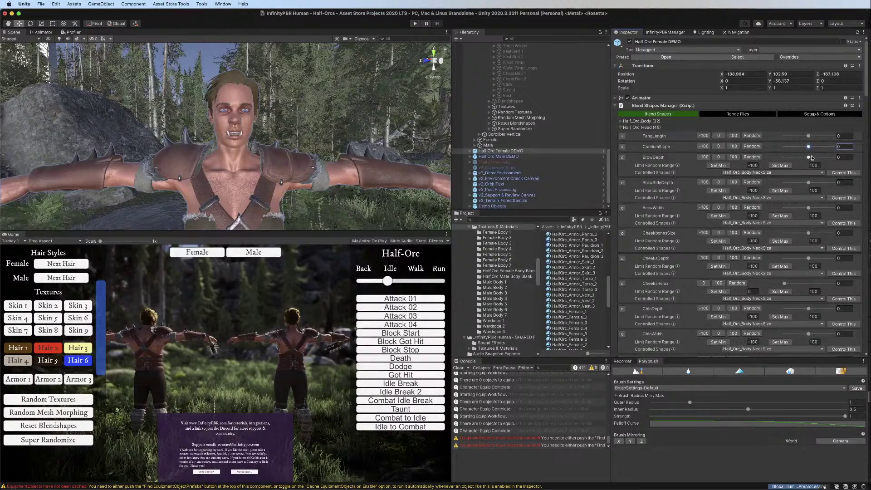
Limit BrowDepth's random range to -47 through 44, reset its value to 0 and collapse its options
left_click_drag(808, 157, 825, 157)
left_click(825, 157)
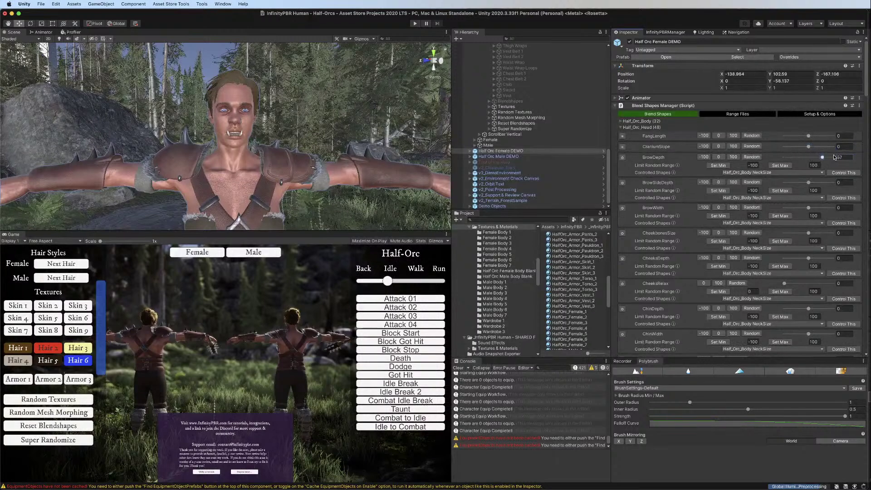
left_click(820, 157)
left_click(780, 165)
left_click(797, 157)
left_click(719, 165)
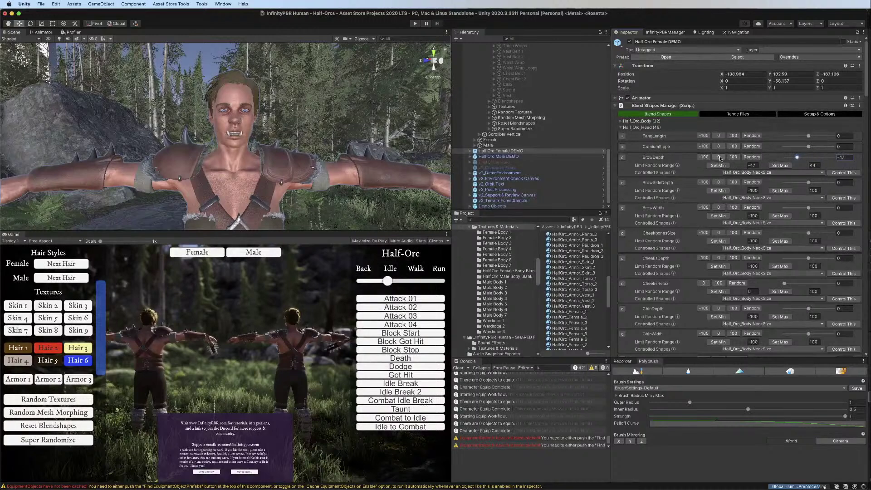
left_click(719, 157)
left_click(622, 157)
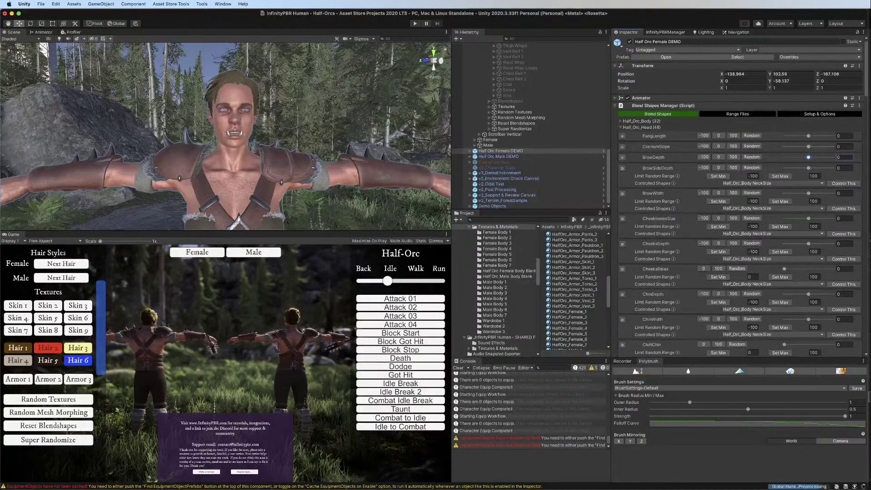
Limit BrowSideDepth's random minimum and maximum using adjusted values, reset it to 0 and collapse its options
left_click_drag(810, 169, 823, 167)
left_click(781, 176)
left_click(718, 176)
left_click(718, 167)
left_click(622, 168)
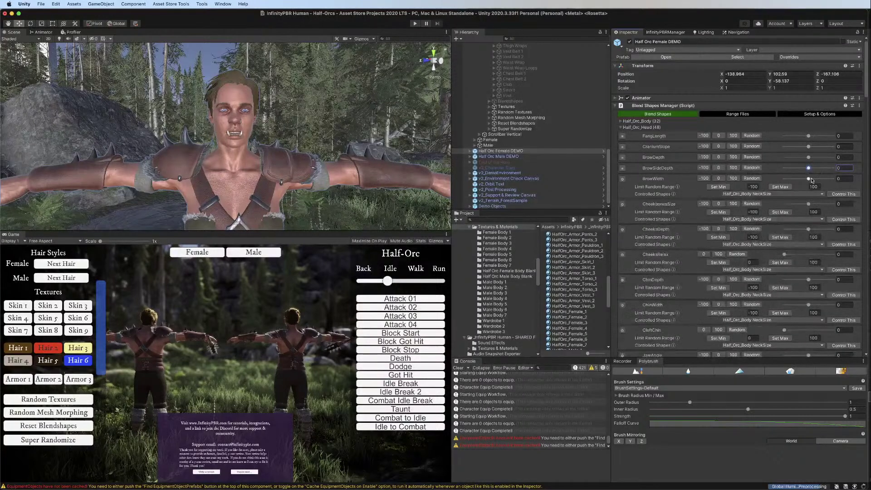
Limit BrowWidth's random range using adjusted values, reset it to 0 and collapse its options
mouse_move(808, 179)
left_mouse_down()
mouse_move(823, 180)
mouse_move(774, 178)
mouse_move(812, 178)
left_mouse_up()
left_click(719, 179)
left_click(780, 186)
left_click(623, 179)
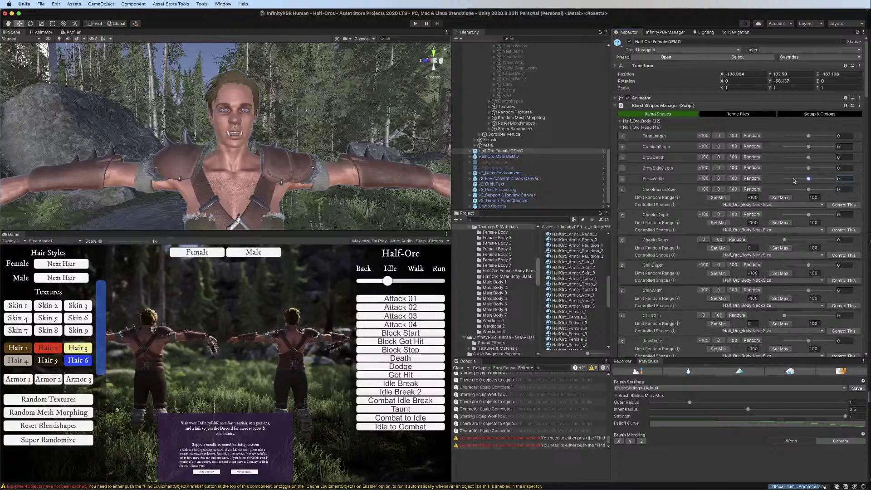
Limit CheekbonesSize's random minimum and maximum using adjusted values, reset it to 0 and collapse its options
mouse_move(810, 191)
left_mouse_down()
mouse_move(821, 190)
mouse_move(800, 190)
left_mouse_up()
left_click(781, 197)
left_click(718, 198)
left_click(720, 189)
left_click(624, 190)
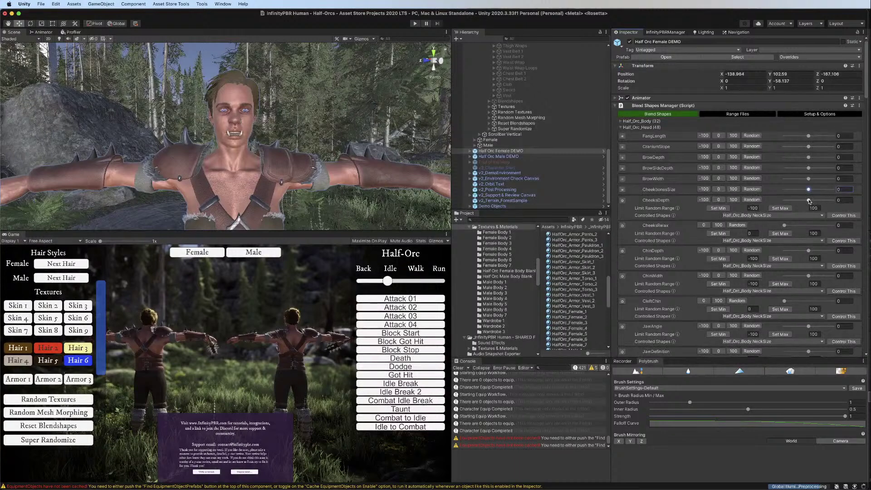
Limit CheeksDepth's random minimum and maximum using adjusted values, reset it to 0 and collapse its options
left_click_drag(809, 200, 797, 200)
left_click(780, 207)
left_click(718, 208)
left_click(718, 200)
left_click(623, 201)
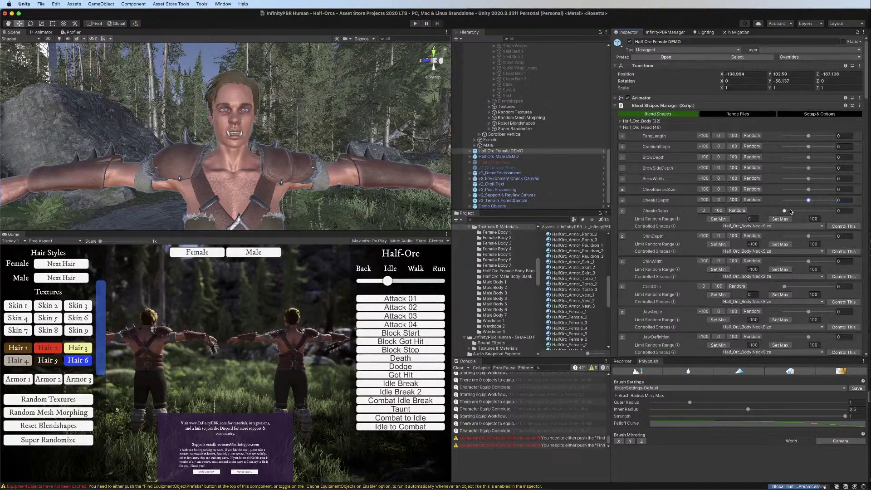
Use a slightly raised CheeksRelax value as its random maximum, reset it to 0 and collapse its options
left_click_drag(790, 211, 789, 210)
left_click(781, 220)
left_click(703, 210)
left_click(623, 211)
Limit ChinDepth's random range to about -23 through 49, reset its value to 0 and collapse its options
mouse_move(808, 223)
left_mouse_down()
mouse_move(827, 223)
mouse_move(804, 223)
left_mouse_up()
left_click(780, 229)
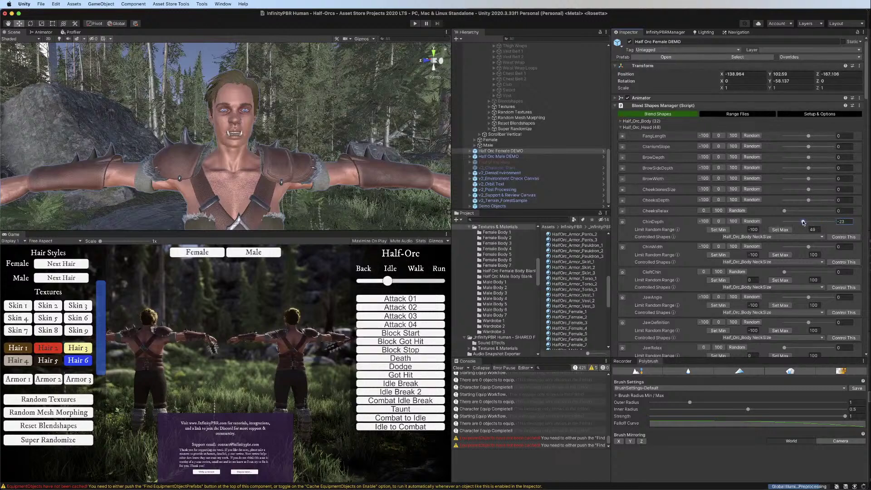
left_click(719, 230)
left_click(719, 221)
left_click(623, 222)
Set ChinWidth's random maximum to 20, reset its value to 0 and collapse its options
mouse_move(808, 232)
left_mouse_down()
mouse_move(833, 233)
mouse_move(814, 233)
left_mouse_up()
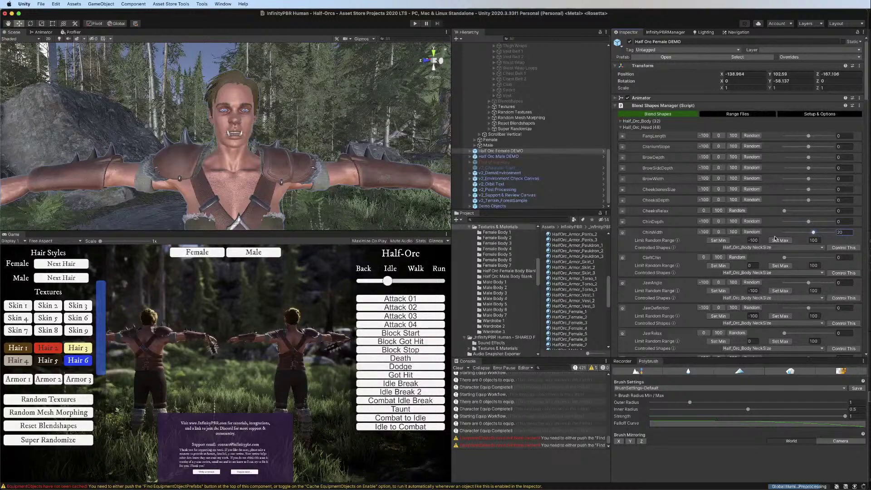
left_click(780, 240)
left_click(804, 232)
left_click(718, 231)
left_click(622, 232)
Set CleftChin's random maximum to 86, reset its value to 0 and collapse its options
left_click_drag(807, 244, 826, 243)
left_click(781, 253)
left_click(703, 243)
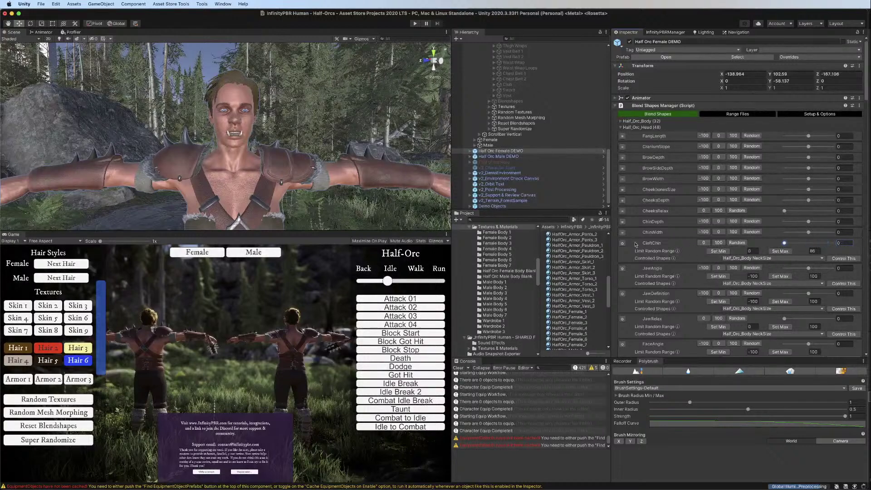
left_click(622, 244)
Try JawAngle down to -100, limit its random range, reset its value to 0 and collapse its options
left_click_drag(809, 254, 744, 255)
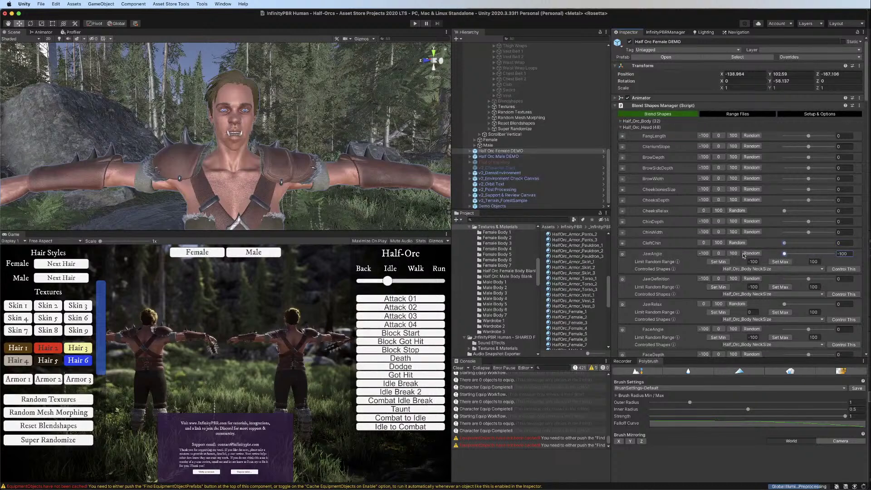
left_click(718, 254)
left_click(780, 262)
left_click(719, 262)
left_click(623, 255)
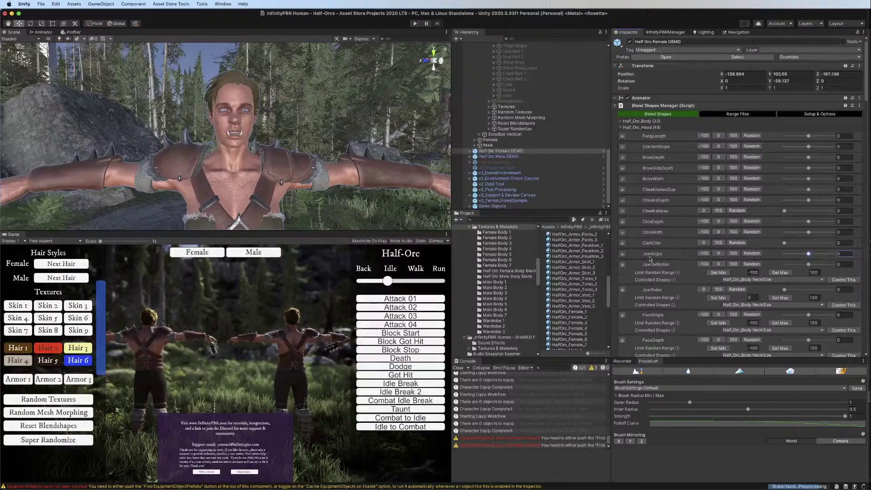
Limit JawDefinition's random range, reset its value to 0 and collapse its options
left_click_drag(812, 266, 812, 265)
left_click(780, 272)
left_click(718, 264)
left_click(623, 264)
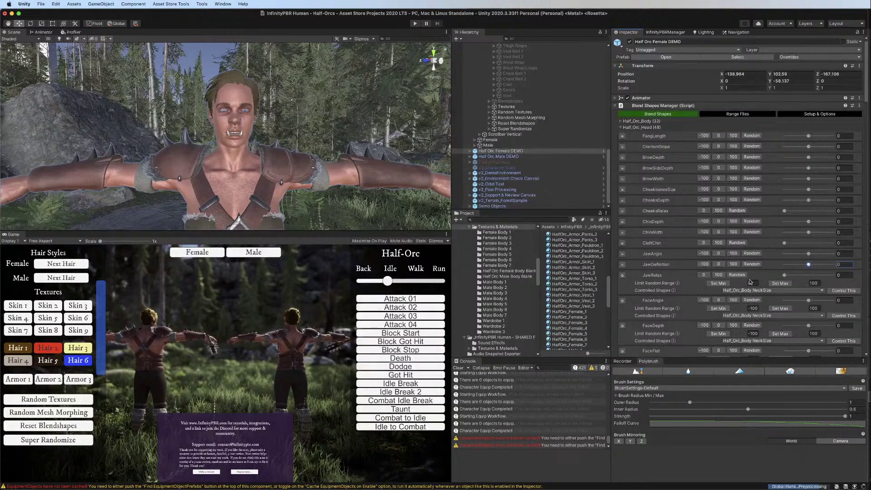
Set both JawRelax's random minimum and maximum to 0 and collapse its options
left_click(780, 283)
left_click(718, 283)
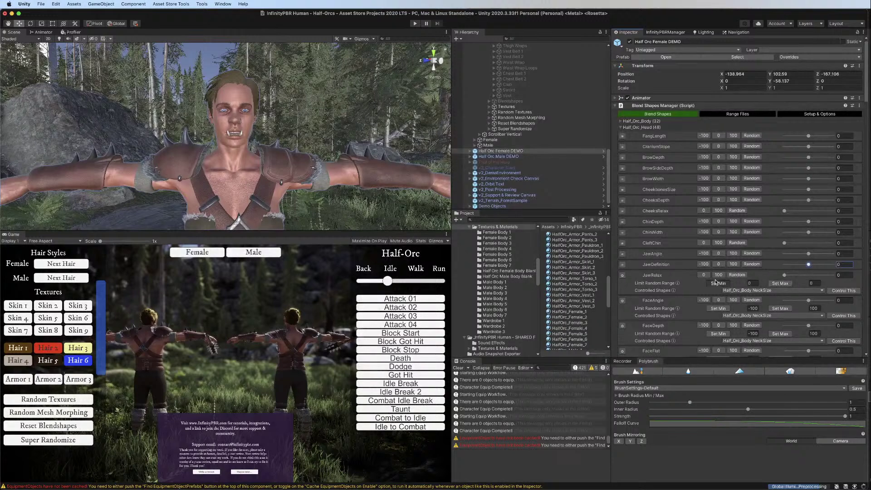
left_click(623, 275)
Limit FaceAngle's random range to -26 through 27, reset its value to 0 and collapse its options
left_click_drag(810, 286, 815, 287)
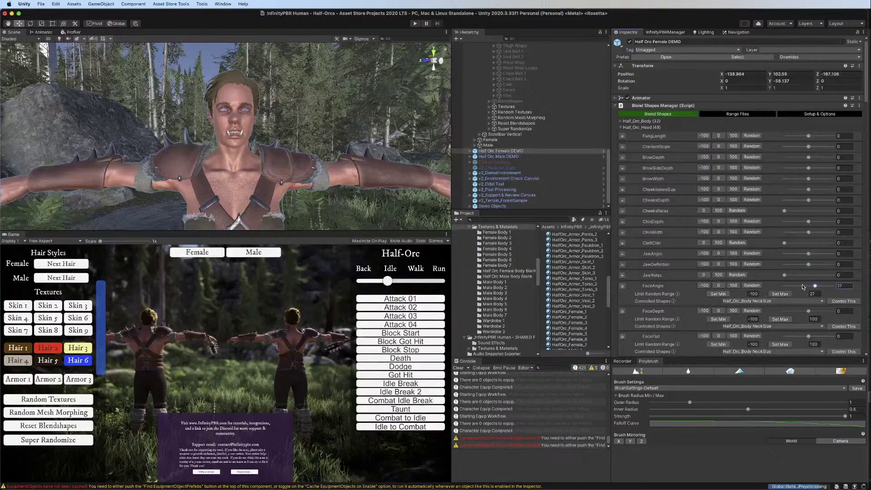
left_click(802, 287)
left_click(718, 294)
left_click(719, 285)
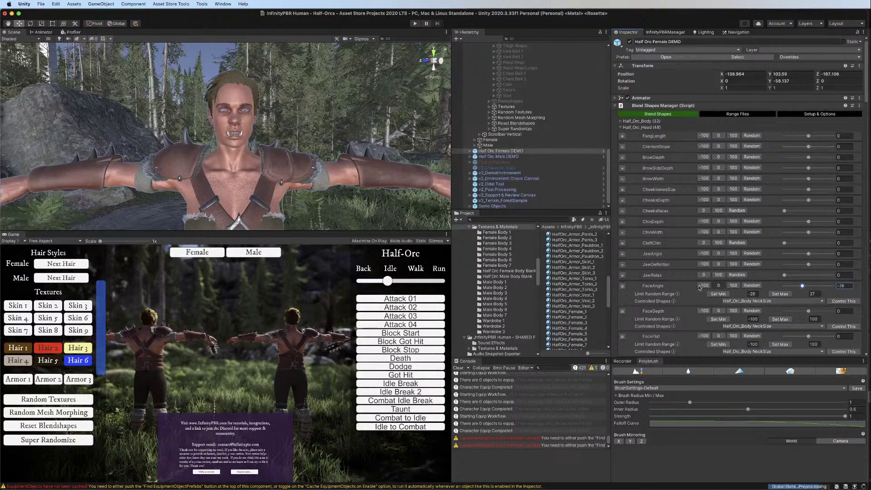
left_click(623, 286)
Limit FaceDepth's random range to about -24 through 23, reset its value to 0 and collapse its options
mouse_move(805, 297)
left_mouse_down()
mouse_move(818, 298)
mouse_move(803, 298)
left_mouse_up()
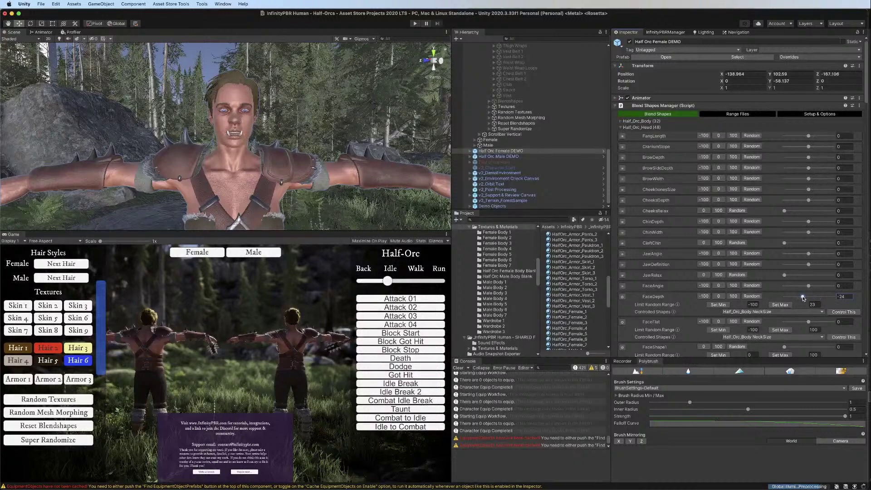
left_click(727, 305)
left_click(623, 297)
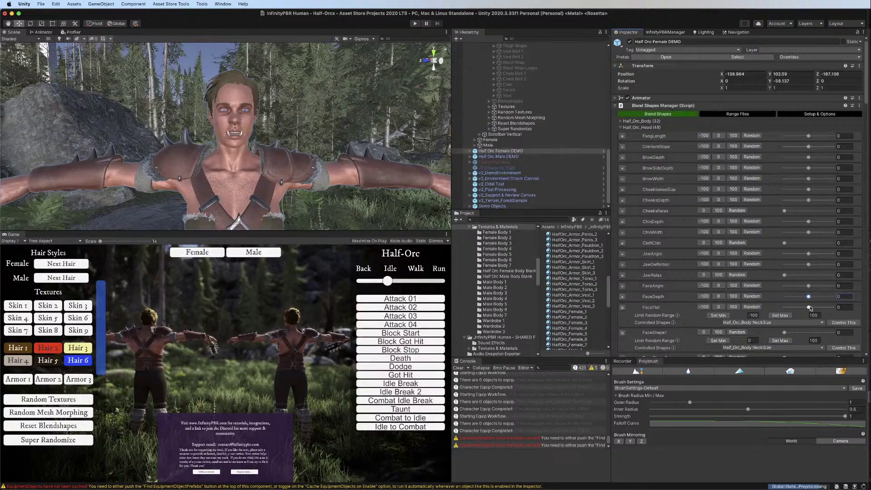
Limit FaceFlat's random range at both ends, reset its value to 0 and collapse its options
left_click_drag(809, 308, 814, 308)
left_click(780, 315)
left_click(718, 316)
left_click(719, 307)
left_click(623, 308)
Set FaceShape1's random maximum to 69, collapse its options and reset its value to 0
left_click_drag(784, 318, 845, 318)
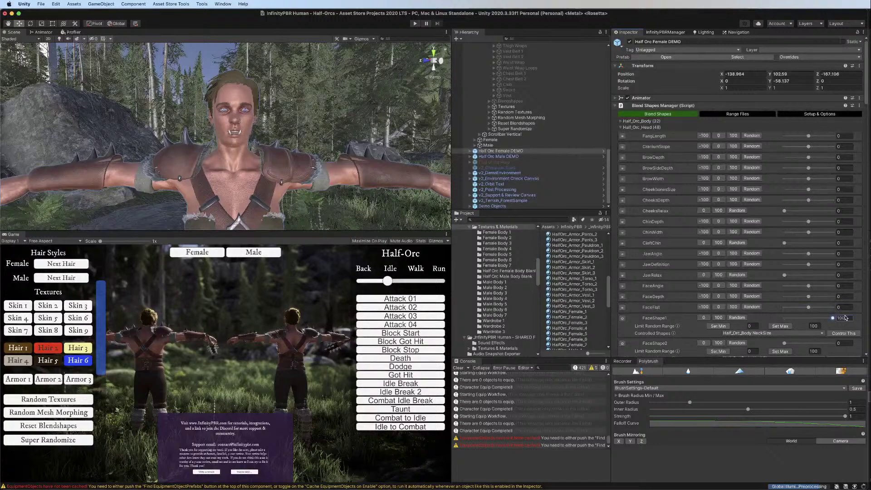
left_click(818, 318)
left_click(719, 318)
left_click(623, 319)
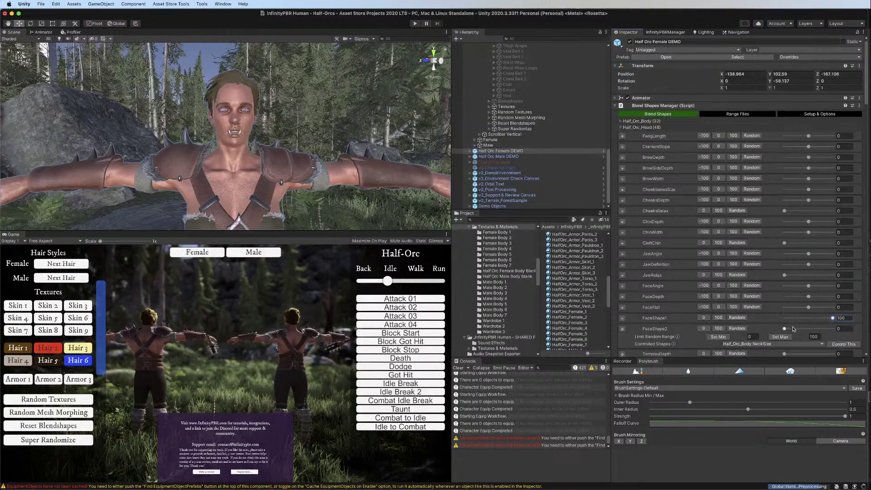
key("Tab")
left_click(705, 318)
Set FaceShape2's random maximum to 32, recheck FaceShape1's limits, then collapse FaceShape2's options and reset its value to 0
left_click_drag(785, 329, 823, 329)
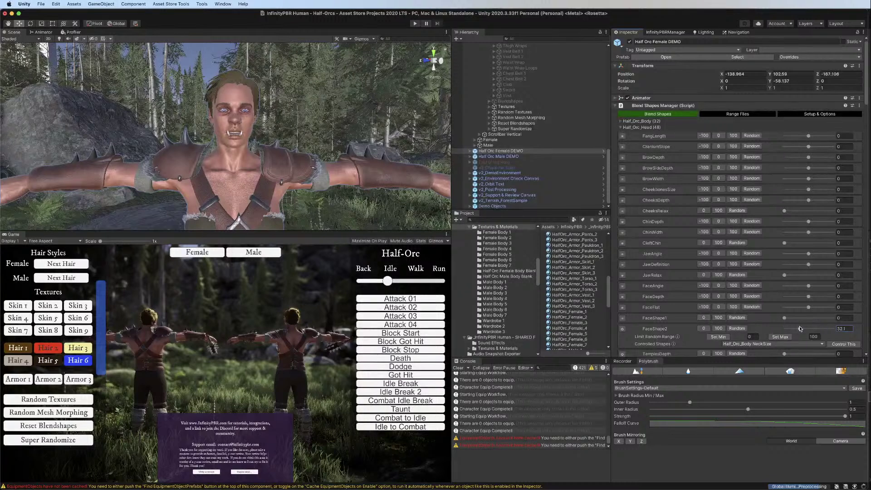
left_click(780, 336)
left_click(622, 319)
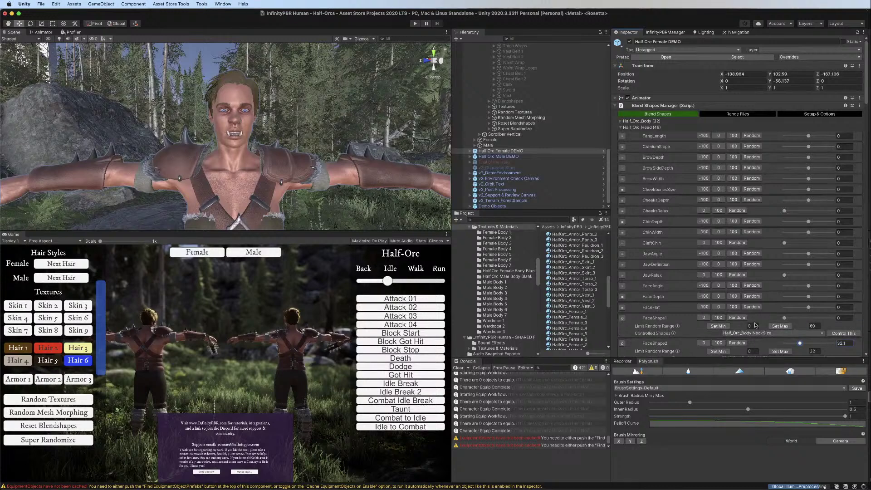
left_click(624, 319)
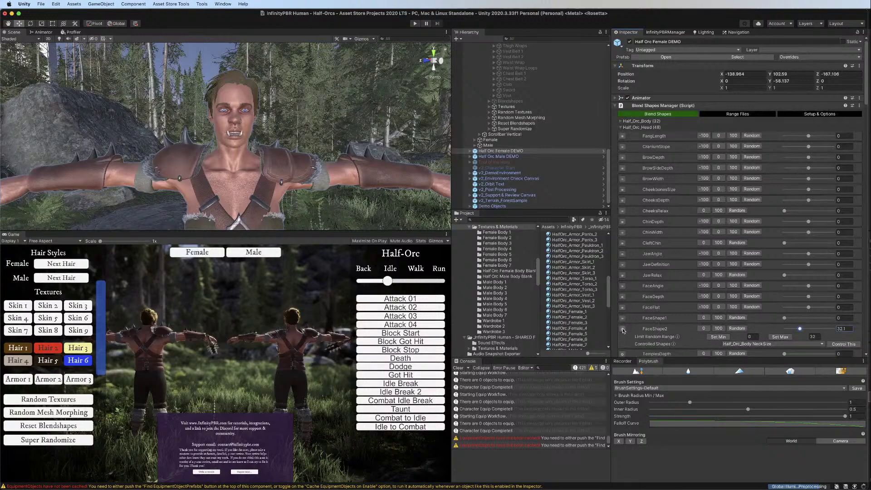
left_click(704, 328)
Use a raised TemplesDepth value as its random maximum, reset it to 0 and collapse its options
scroll(808, 312, "down", 5)
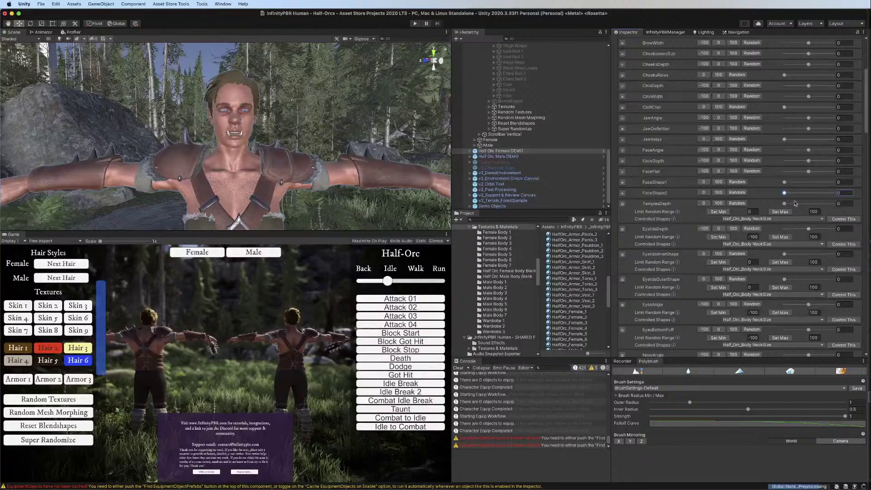
left_click_drag(796, 207, 814, 206)
left_click(780, 211)
left_click(622, 205)
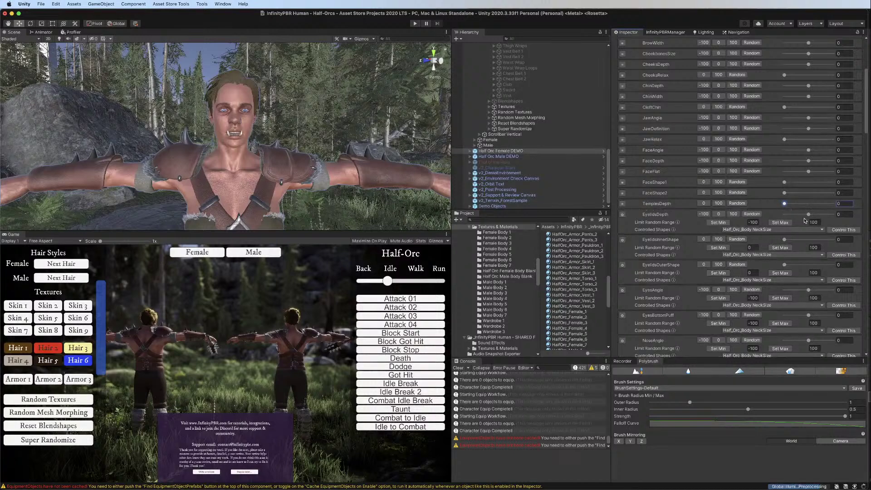
Limit EyelidsDepth's random range at both ends, reset its value to 0 and collapse its options
left_click_drag(809, 215, 817, 214)
left_click(802, 214)
left_click(718, 222)
left_click(719, 214)
left_click(621, 214)
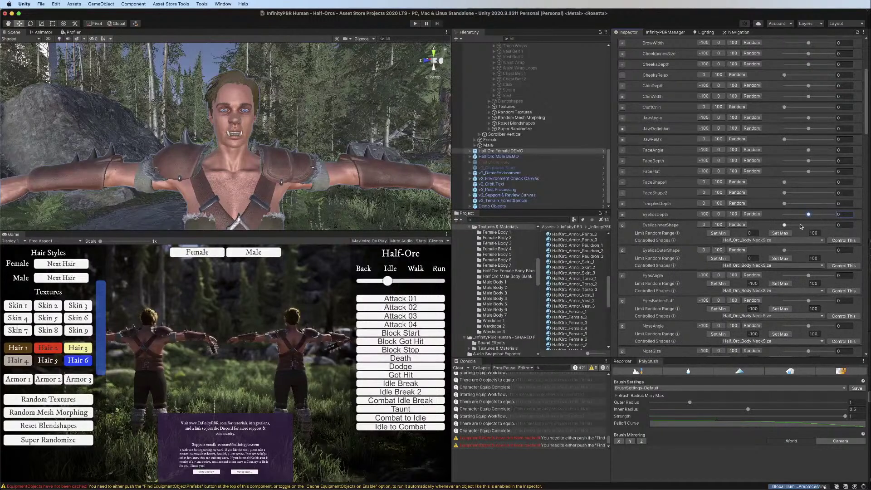
Set EyelidsInnerShape's random maximum to about 46, reset its value to 0 and collapse its options
mouse_move(801, 226)
left_mouse_down()
mouse_move(820, 225)
mouse_move(806, 222)
left_mouse_up()
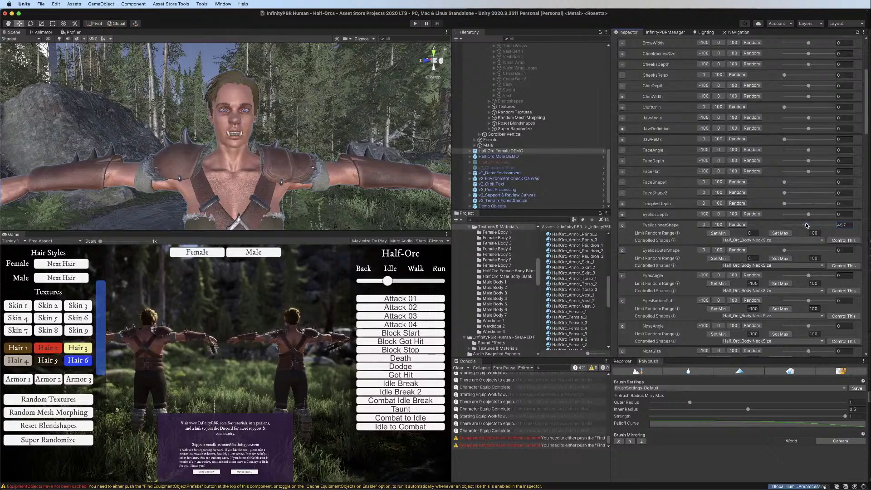
left_click(780, 233)
left_click(703, 225)
left_click(622, 225)
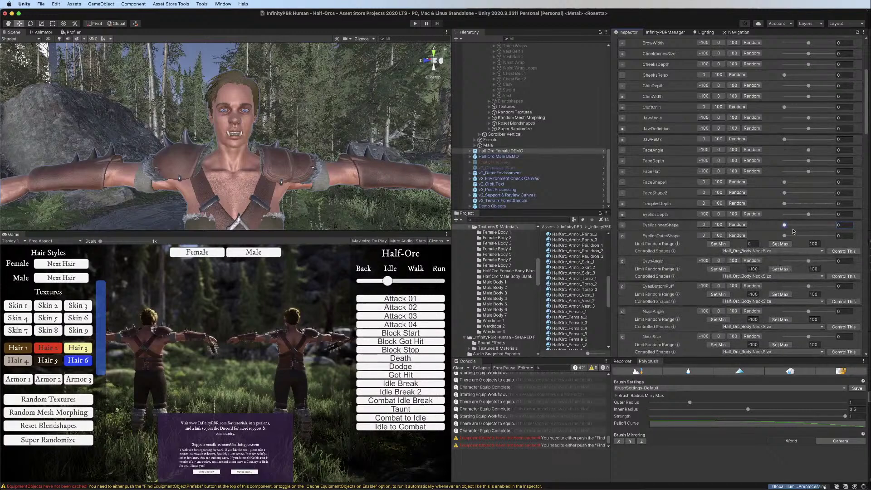
Limit EyelidsOuterShape's random maximum, reset its value to 0 and collapse its options
left_click(785, 236)
left_click(781, 243)
left_click(704, 236)
left_click(622, 236)
Limit EyesAngle's random maximum, set its random minimum to -7, reset its value to 0 and collapse its options
mouse_move(808, 246)
left_mouse_down()
mouse_move(823, 247)
mouse_move(807, 247)
left_mouse_up()
left_click(778, 255)
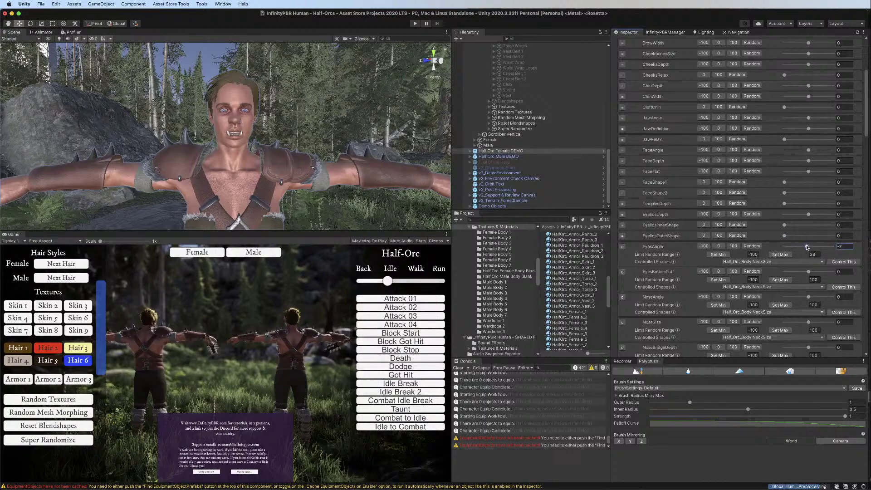
left_click(718, 255)
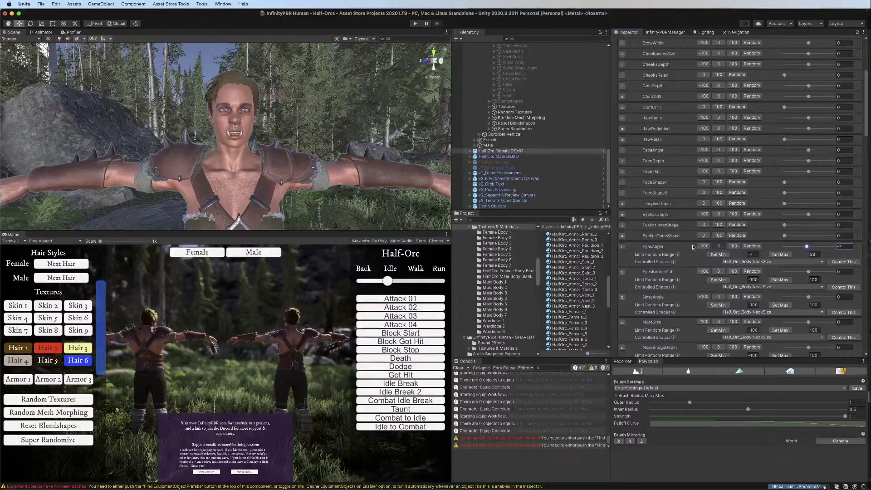
left_click(622, 246)
Limit EyesBottomPuff's random range at both ends, reset its value to 0 and collapse its options
left_click_drag(810, 258, 824, 257)
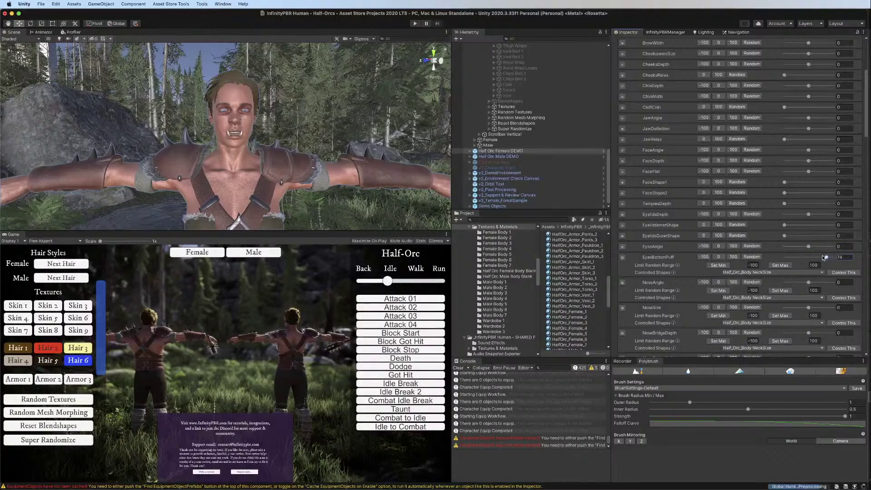
left_click(781, 265)
left_click(719, 265)
left_click(623, 257)
left_click(623, 257)
Check NoseAngle from the side, limit its random range at both ends, reset it to 0 and collapse its options
mouse_move(808, 267)
left_mouse_down()
mouse_move(824, 268)
mouse_move(818, 268)
left_mouse_up()
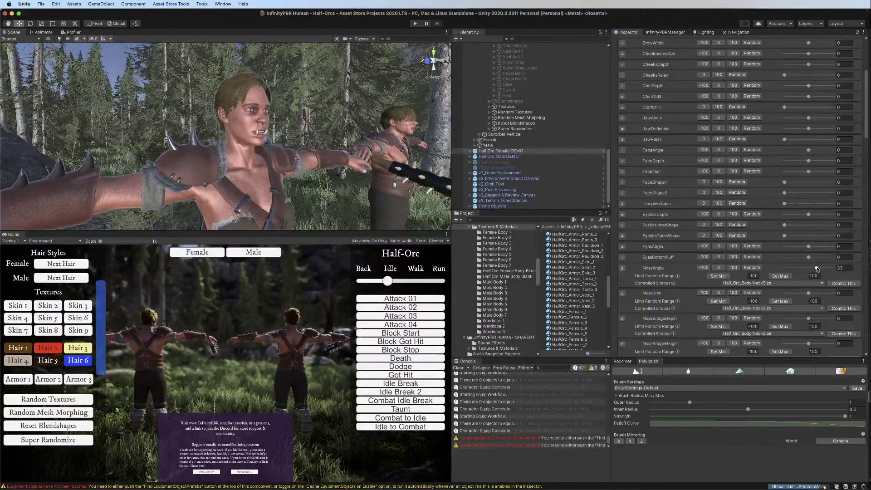
mouse_move(817, 268)
left_mouse_down()
mouse_move(834, 268)
mouse_move(783, 269)
mouse_move(852, 269)
mouse_move(805, 269)
left_mouse_up()
left_click(780, 276)
left_click(719, 276)
left_click(718, 268)
left_click(622, 268)
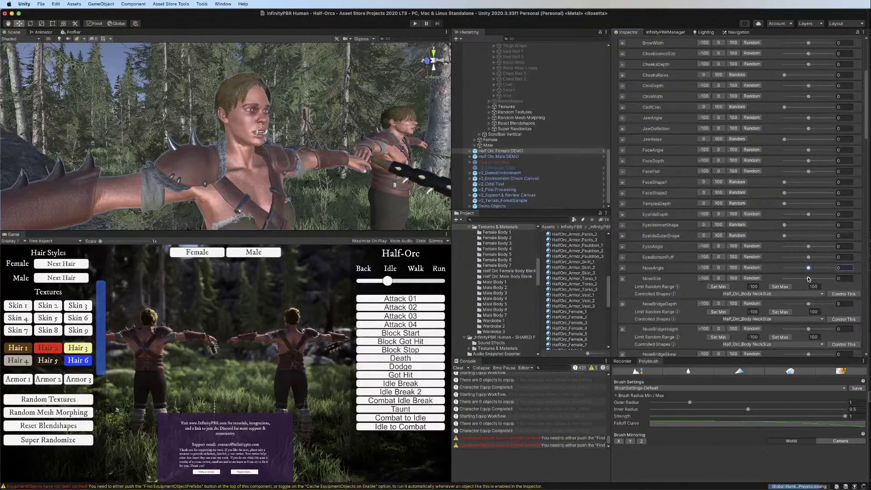
Limit NoseSize's random range at both ends, reset its value to 0 and collapse its options
left_click_drag(808, 279, 817, 279)
left_click(781, 286)
left_click(799, 280)
left_click(718, 287)
left_click(623, 280)
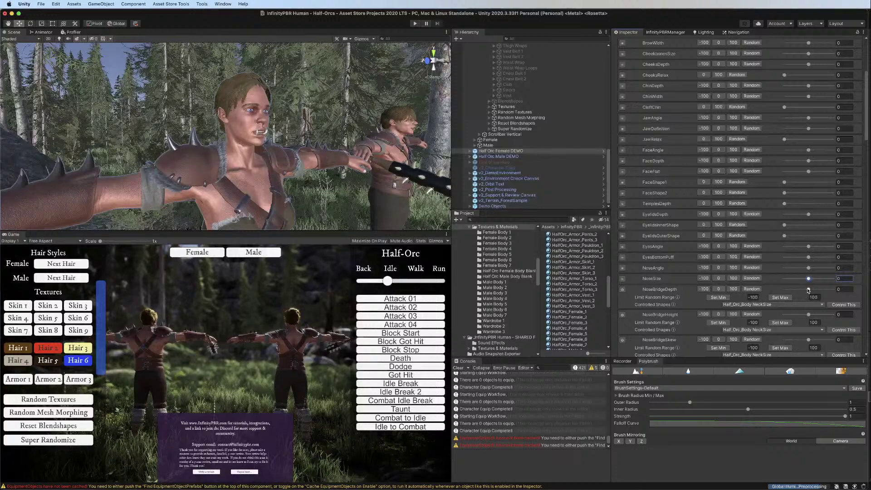
Limit NoseBridgeDepth's random range to about -34 through 31, reset its value to 0 and collapse its options
mouse_move(808, 290)
left_mouse_down()
mouse_move(819, 290)
mouse_move(801, 291)
left_mouse_up()
left_click(784, 298)
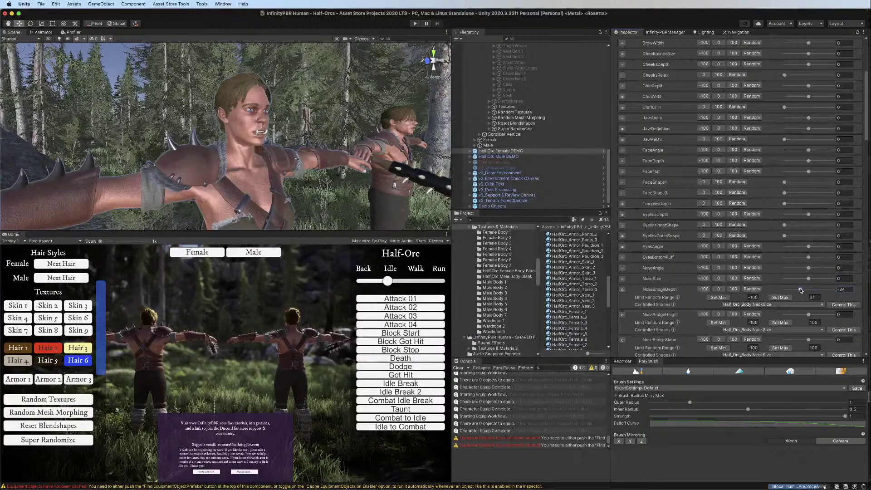
left_click(718, 289)
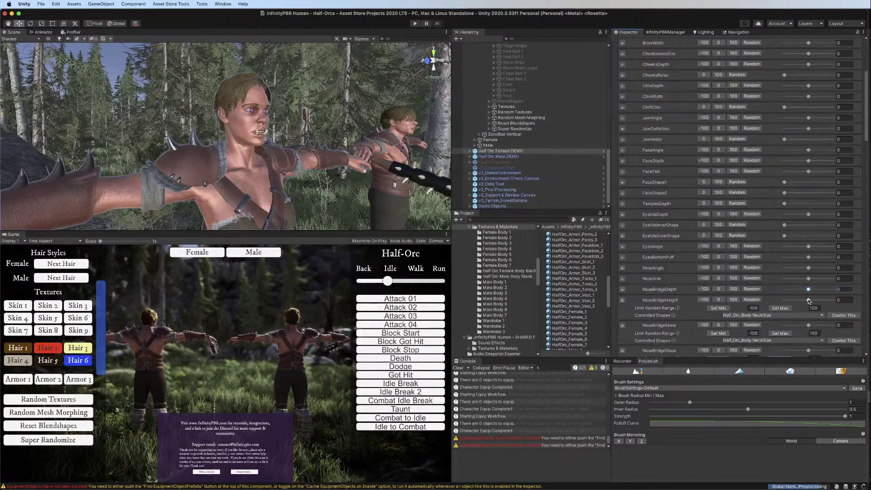
Limit NoseBridgeHeight's random range to about -23 through 26, reset its value to 0 and collapse its options
mouse_move(808, 300)
left_mouse_down()
mouse_move(816, 301)
mouse_move(803, 301)
left_mouse_up()
left_click(787, 309)
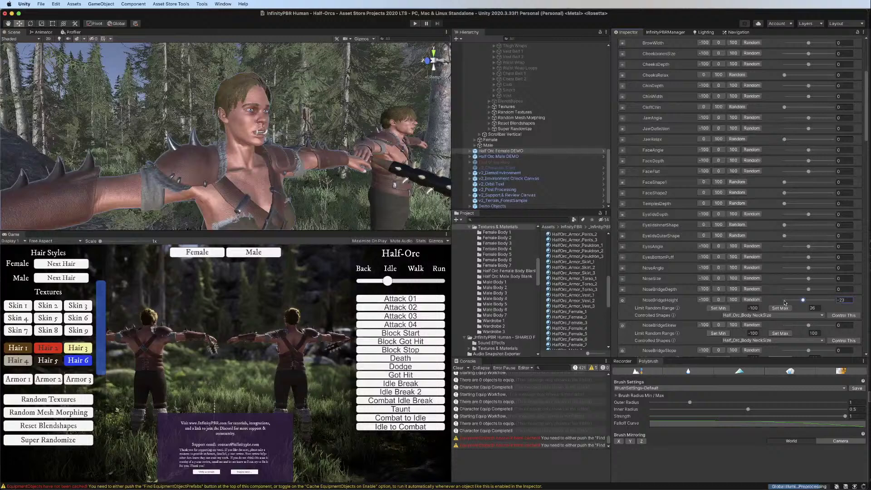
left_click(717, 309)
left_click(719, 301)
left_click(622, 301)
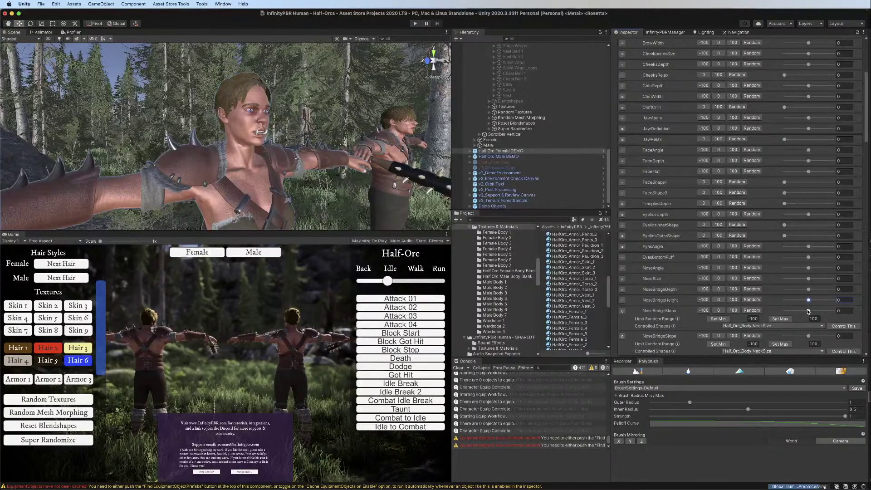
Use NoseBridgeSkew's value of 0 as both its random minimum and maximum, and collapse its options
left_click(781, 319)
left_click(718, 319)
left_click(623, 311)
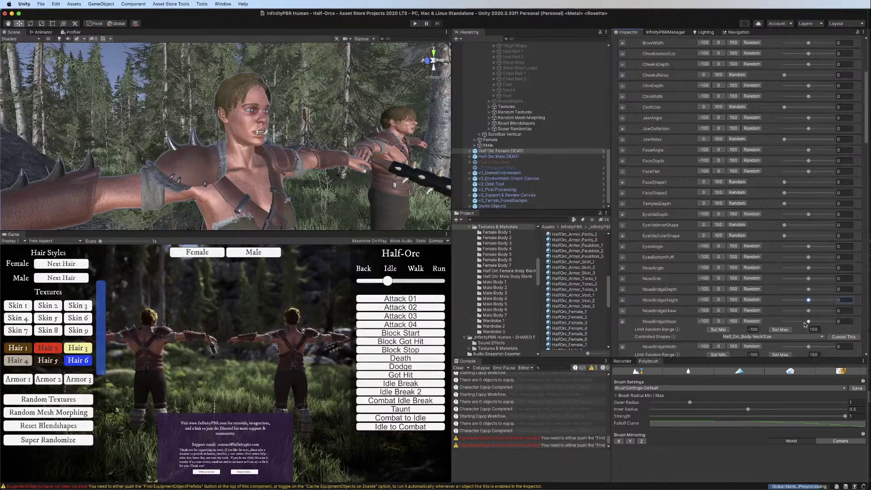
Limit NoseBridgeSlope's random range at both ends, reset its value to 0 and collapse its options
mouse_move(812, 322)
left_mouse_down()
mouse_move(822, 321)
mouse_move(801, 322)
left_mouse_up()
left_click(781, 329)
left_click(717, 329)
left_click(622, 321)
Set NoseBridgeWidth's random maximum to about 31, limit its random minimum, reset its value to 0 and collapse its options
left_click(809, 332)
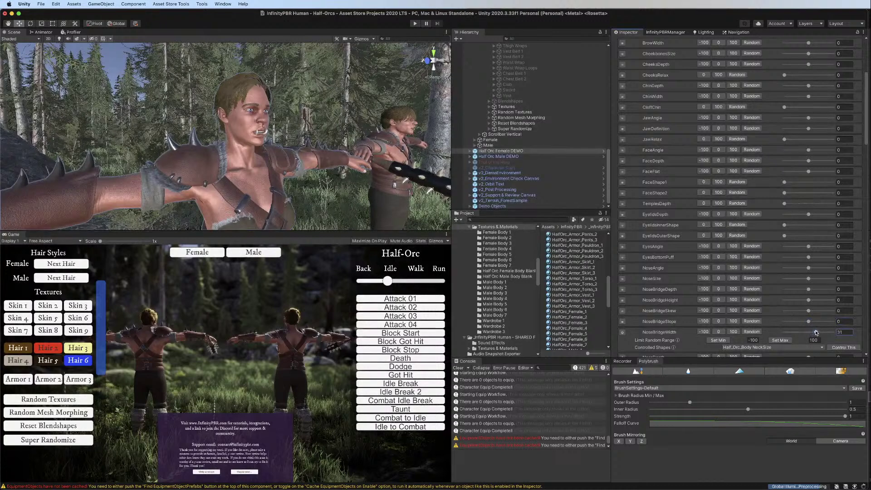
left_click(780, 340)
left_click_drag(802, 332, 800, 332)
left_click(718, 340)
left_click(718, 332)
left_click(622, 333)
Set NoseDepth's random maximum to about 33, limit its random minimum, reset its value to 0 and collapse its options
scroll(756, 306, "down", 7)
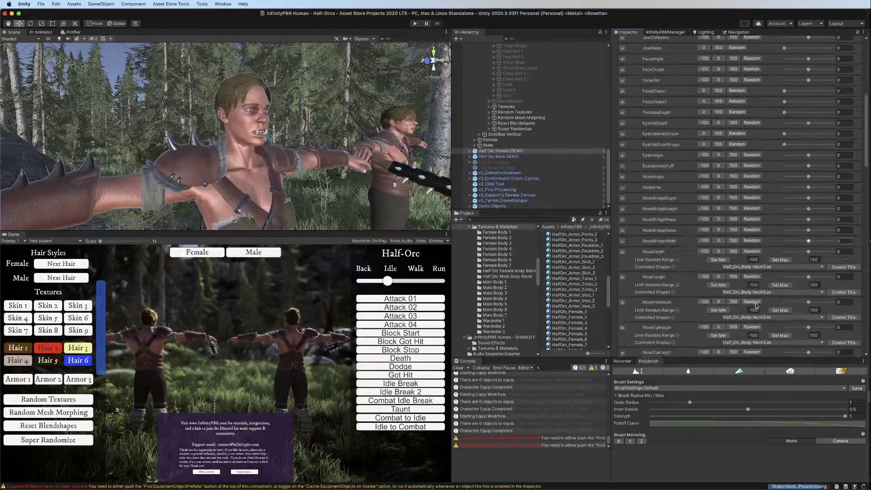
scroll(756, 307, "down", 3)
left_click_drag(808, 201, 817, 202)
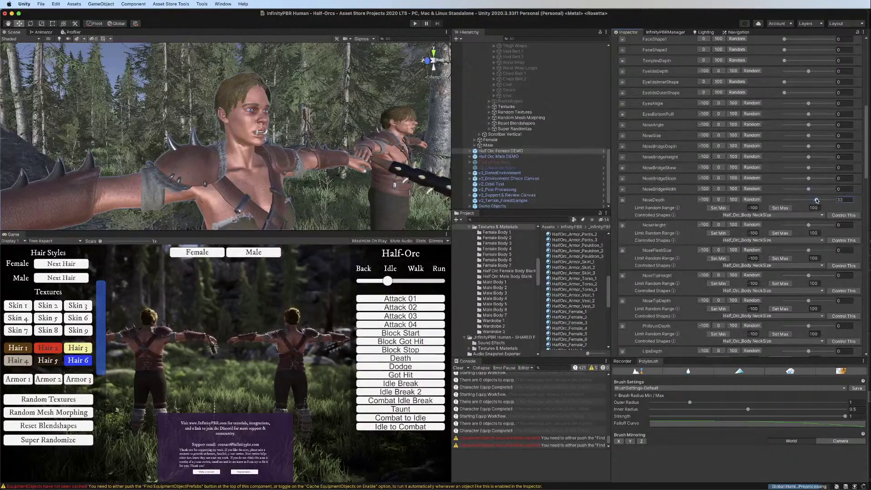
left_click(780, 208)
left_click(802, 200)
left_click(718, 199)
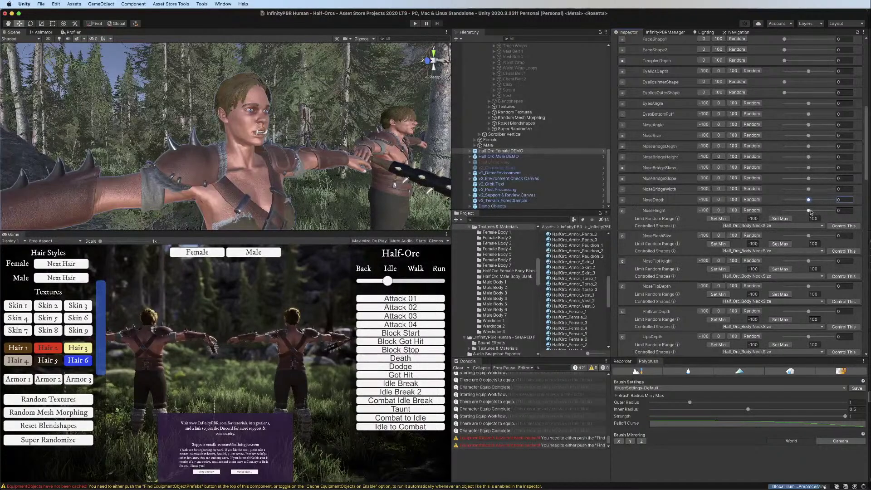
Limit NoseHeight's random range to about -15 through 17, reset its value to 0 and collapse its options
left_click_drag(810, 211, 813, 211)
left_click(784, 218)
left_click_drag(804, 212, 806, 212)
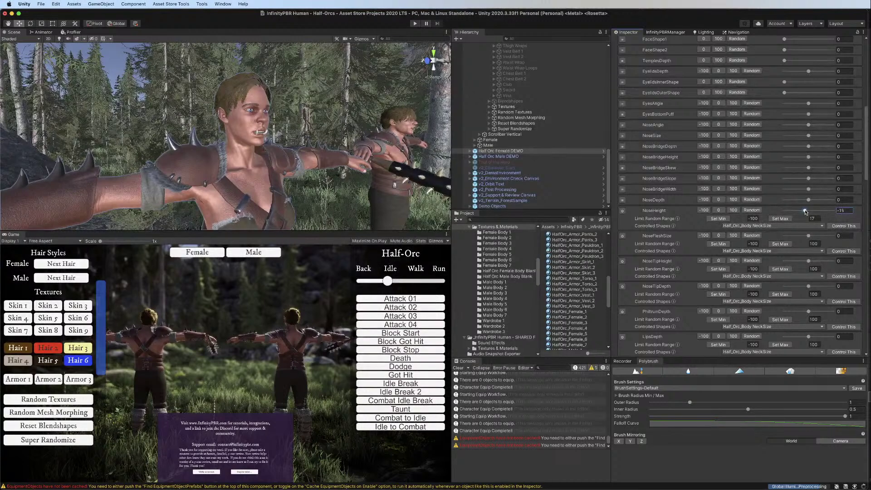
left_click(714, 219)
left_click(718, 210)
left_click(622, 211)
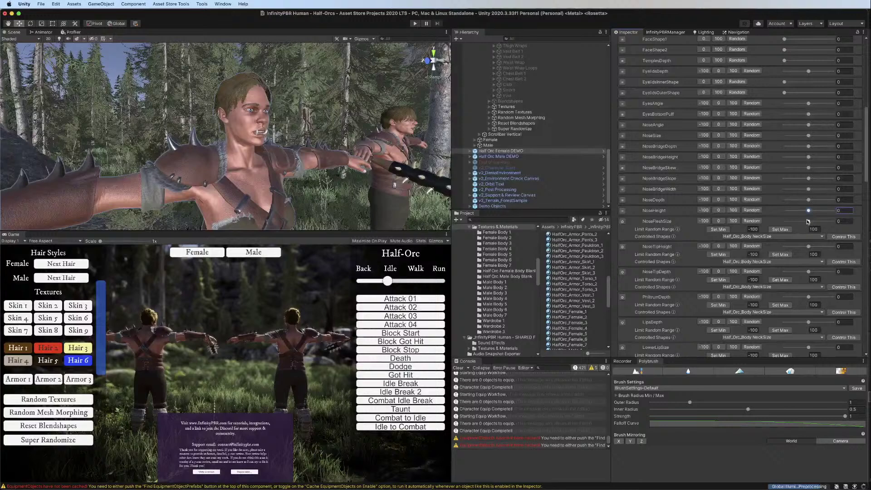
Limit NoseFleshSize's random range at both ends, reset its value to 0 and collapse its options
left_click_drag(808, 222, 825, 220)
left_click(780, 229)
left_click(719, 229)
left_click(719, 221)
left_click(623, 222)
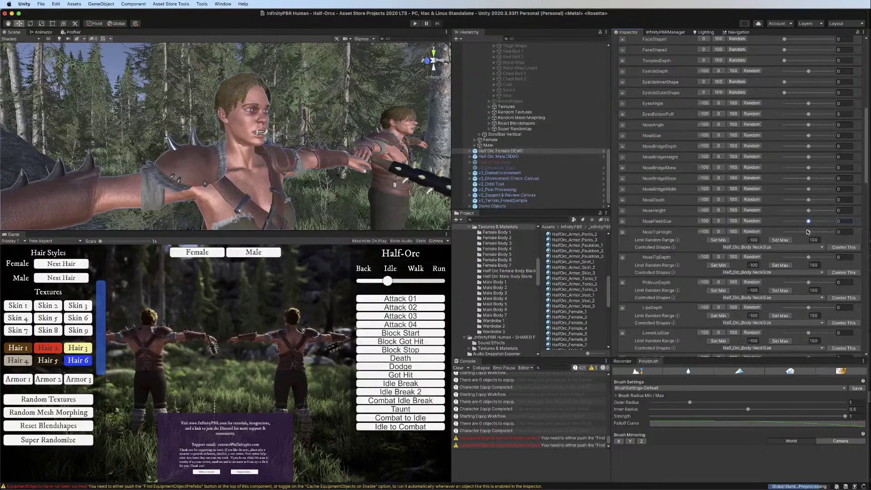
Limit NoseTipHeight's random range, reset its value to 0 and collapse its options
left_click_drag(807, 232, 802, 233)
left_click(780, 240)
left_click(719, 232)
left_click(622, 232)
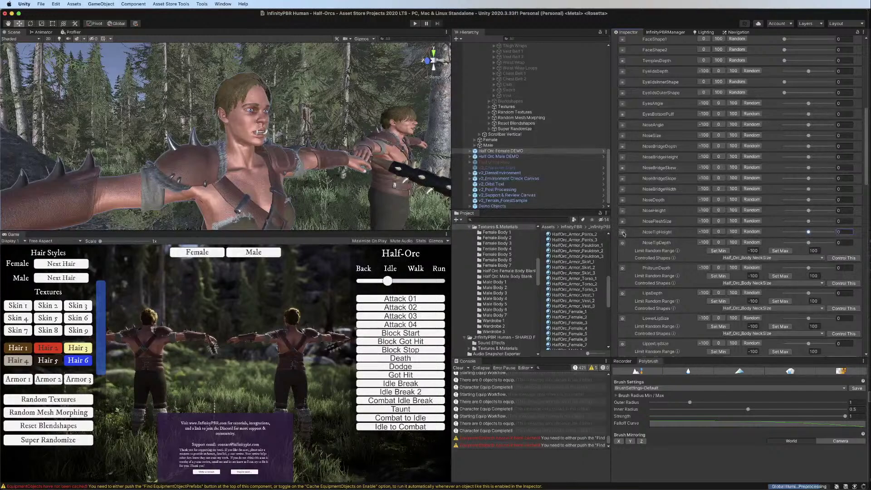
Limit NoseTipDepth's random range at both ends, reset its value to 0 and collapse its options
mouse_move(808, 243)
left_mouse_down()
mouse_move(823, 243)
mouse_move(795, 244)
left_mouse_up()
left_click(780, 251)
left_click(718, 251)
left_click(719, 242)
left_click(622, 243)
Set PhiltrumDepth's random maximum to about 17, limit its random minimum, reset its value to 0 and collapse its options
mouse_move(808, 254)
left_mouse_down()
mouse_move(823, 254)
mouse_move(806, 254)
left_mouse_up()
left_click(780, 262)
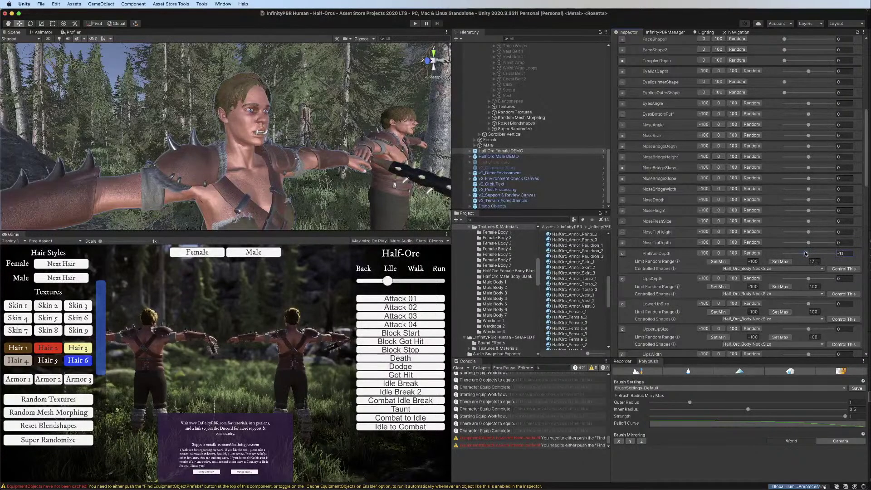
left_click(719, 253)
left_click(622, 254)
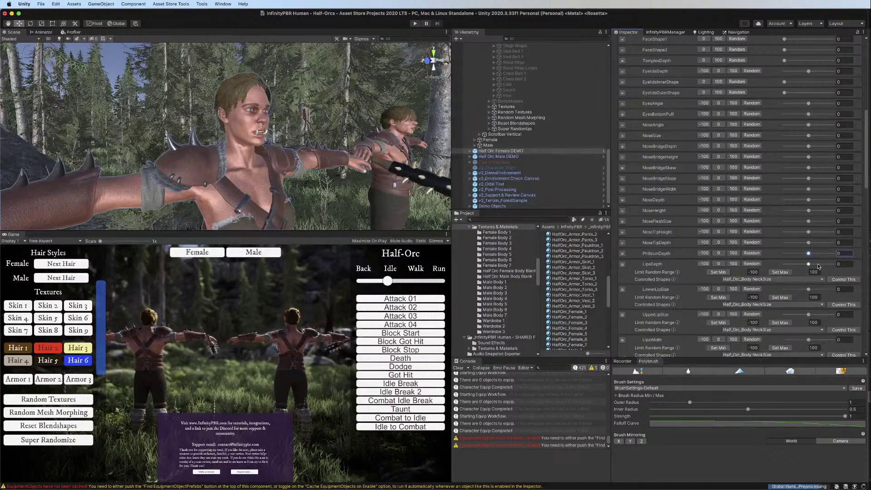
Limit LipsDepth's random range at both ends, reset its value to 0 and collapse its options
left_click_drag(809, 265, 803, 265)
left_click(781, 272)
left_click(718, 272)
left_click(718, 264)
left_click(623, 266)
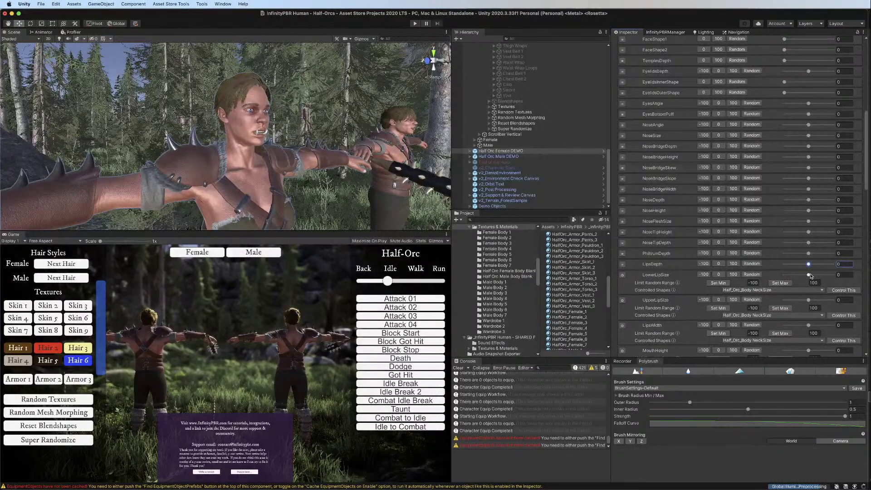
Limit LowerLipSize's random range to about -10 through 11, reset its value to 0 and collapse its options
mouse_move(809, 275)
left_mouse_down()
mouse_move(828, 275)
mouse_move(815, 275)
left_mouse_up()
left_click(774, 282)
left_click_drag(806, 275, 807, 276)
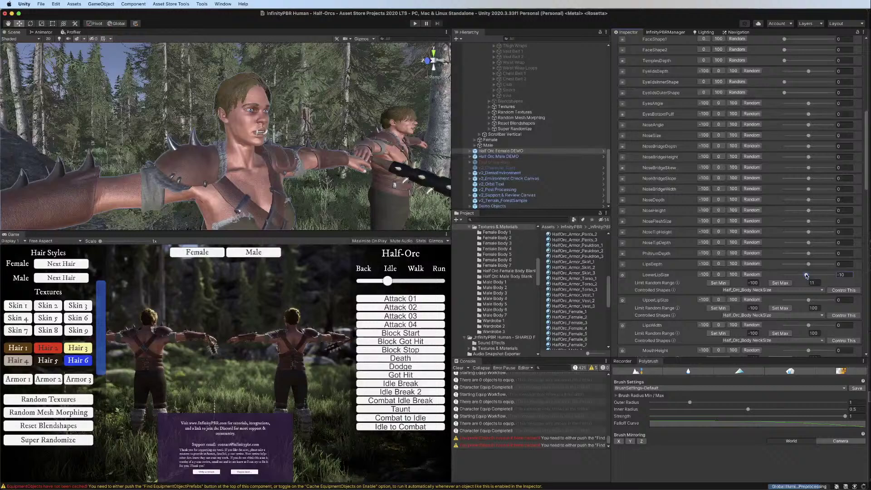
left_click(722, 284)
left_click(718, 275)
left_click(622, 275)
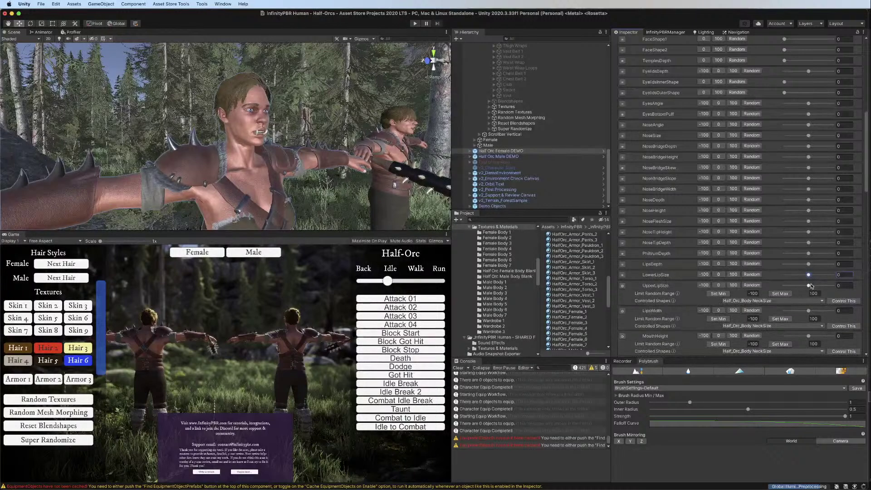
Limit the random ranges of UpperLipSize, LipsWidth and MouthHeight, reset UpperLipSize to 0 and collapse all three shapes' options
left_click_drag(810, 285, 813, 286)
left_click(780, 293)
left_click(719, 285)
left_click(622, 285)
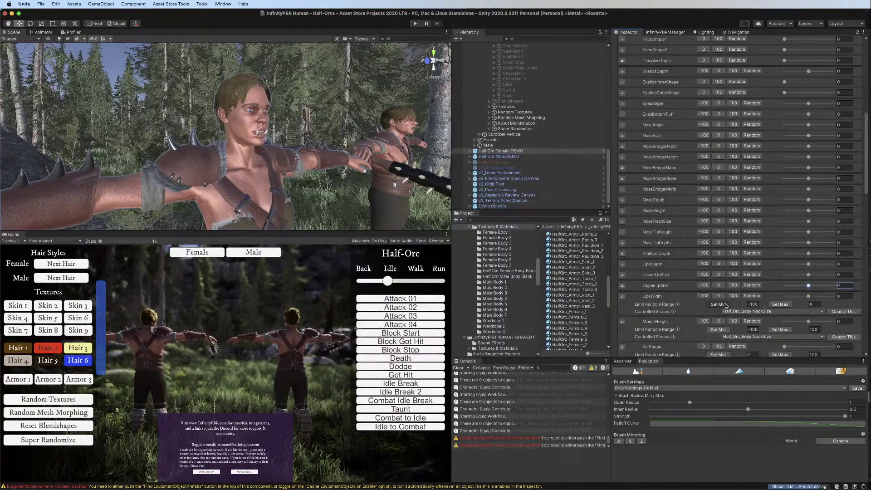
left_click(622, 296)
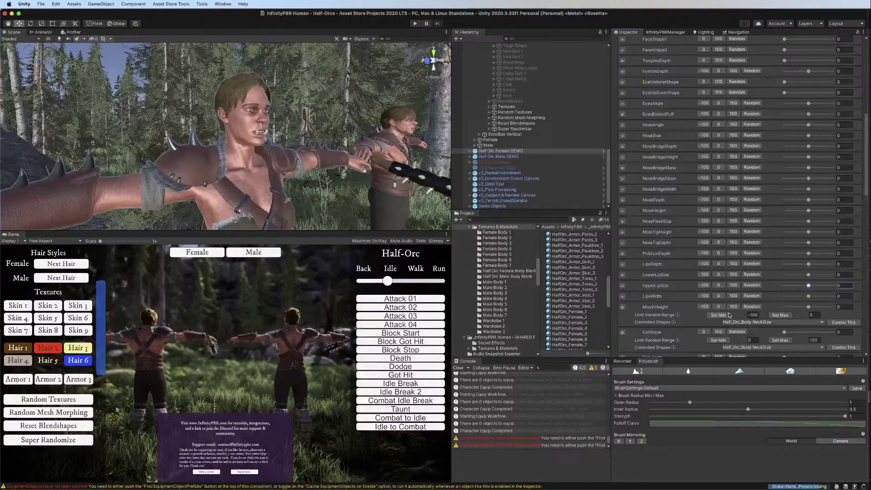
left_click(622, 307)
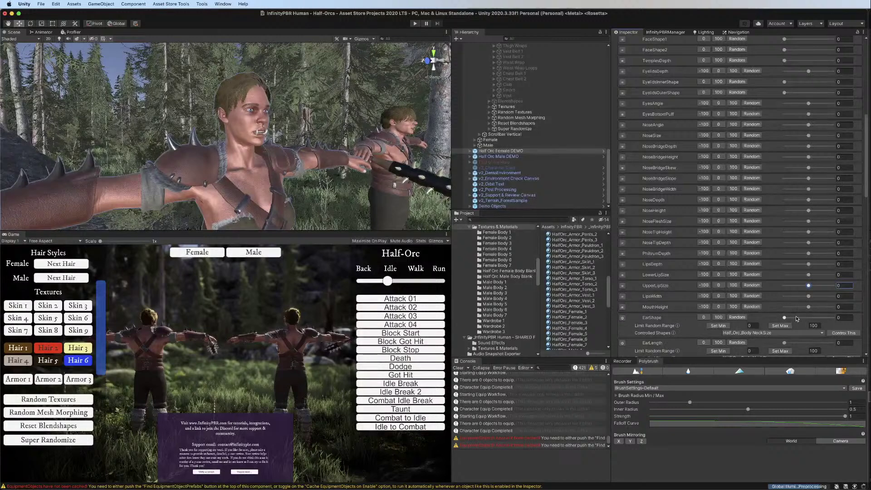
Try out higher EarShape, EarLength and EarlobeLength values, reset each to 0 and collapse their options
left_click_drag(796, 319, 811, 320)
left_click(704, 318)
left_click(622, 318)
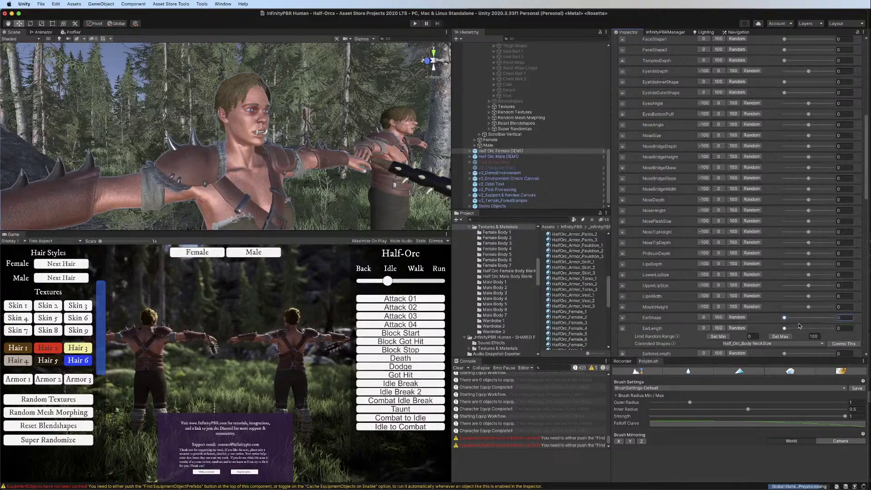
left_click_drag(799, 329, 833, 328)
left_click(704, 328)
left_click(622, 328)
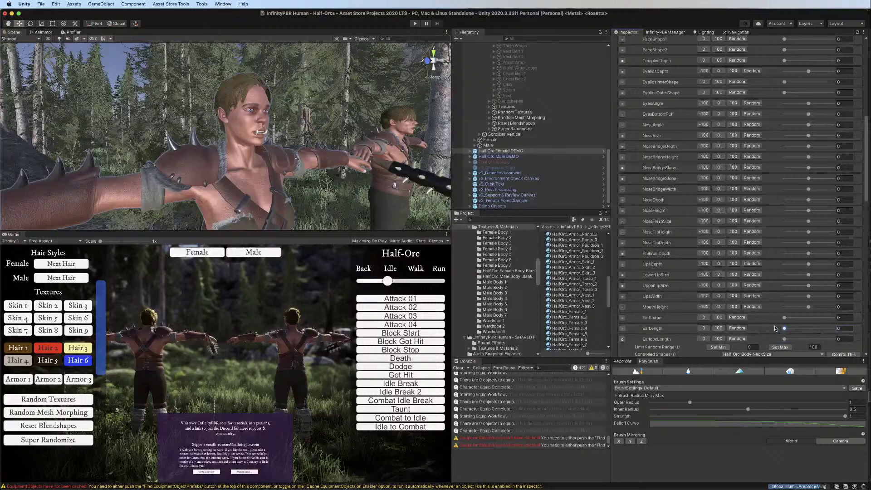
mouse_move(803, 340)
left_mouse_down()
mouse_move(814, 340)
mouse_move(808, 339)
left_mouse_up()
left_click(704, 339)
left_click(622, 339)
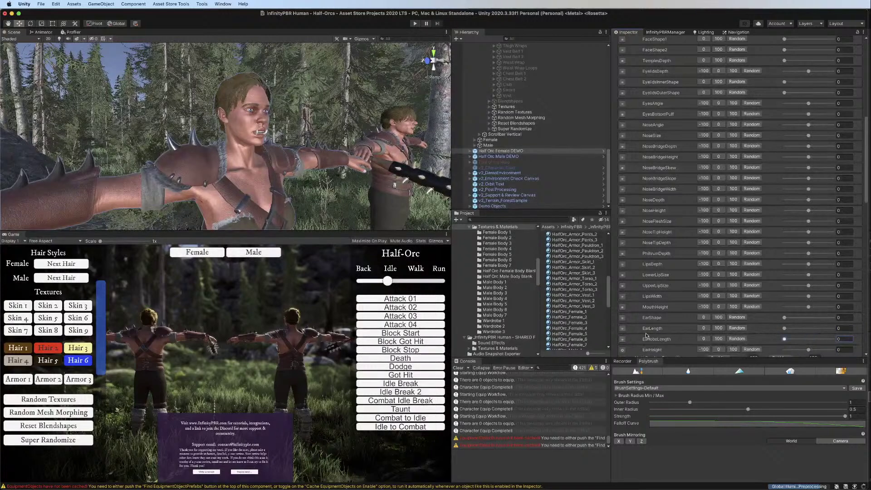
Limit EarHeight's random range to -34 through 30, reset its value to 0 and collapse its options
scroll(653, 333, "down", 4)
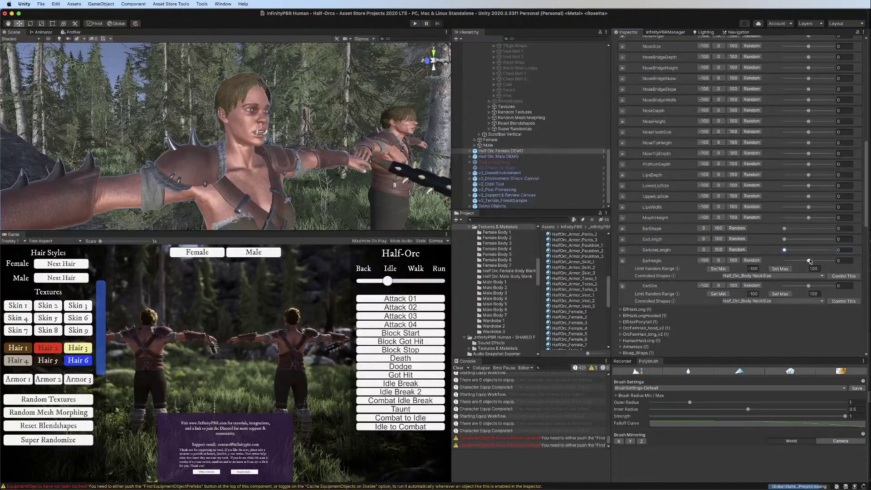
mouse_move(809, 261)
left_mouse_down()
mouse_move(823, 261)
mouse_move(793, 260)
mouse_move(801, 262)
left_mouse_up()
left_click(777, 269)
left_click(755, 260)
left_click(719, 269)
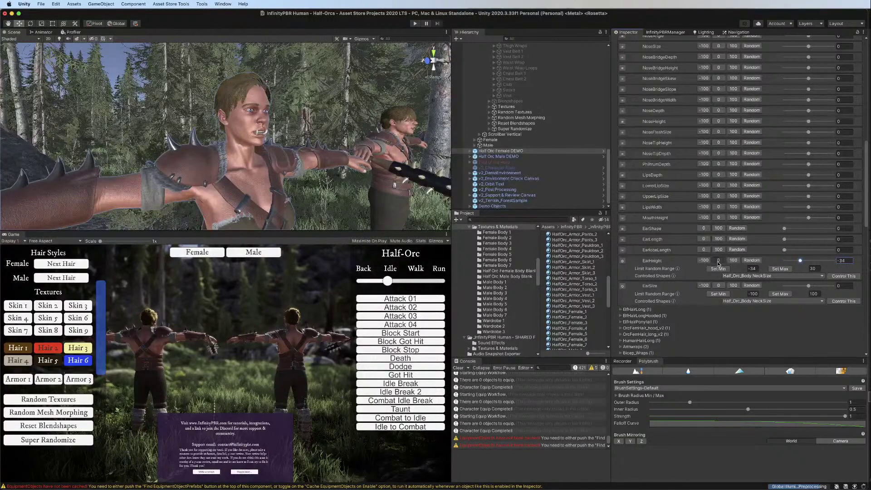
left_click(719, 261)
left_click(622, 261)
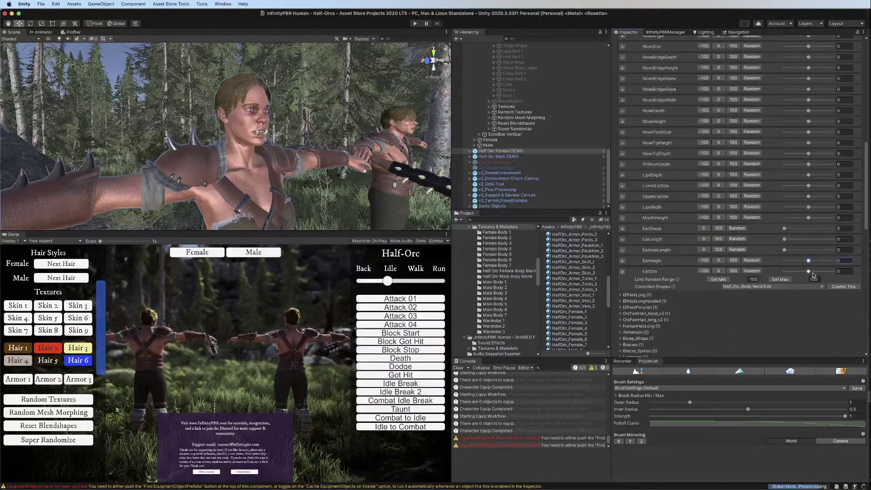
Limit EarSize's random range to -10 through 41 and collapse its options
left_click_drag(808, 271, 820, 272)
left_click(781, 279)
left_click(803, 271)
left_click_drag(803, 271, 806, 272)
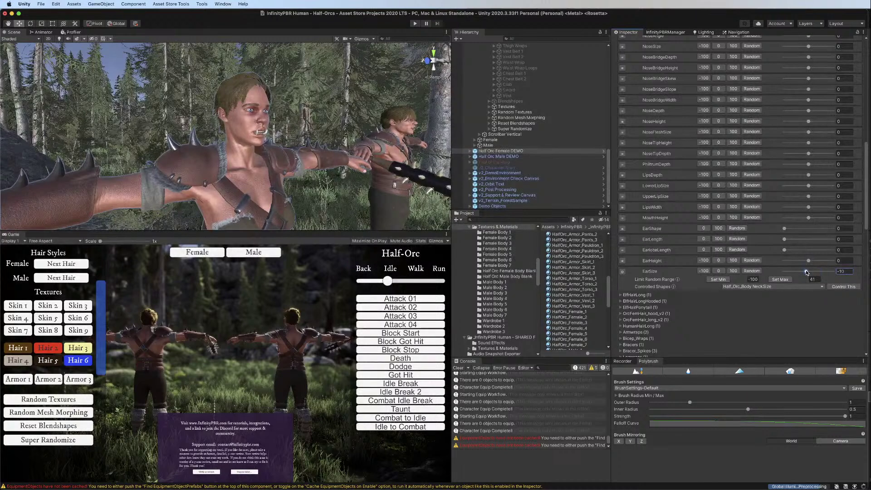
left_click(719, 279)
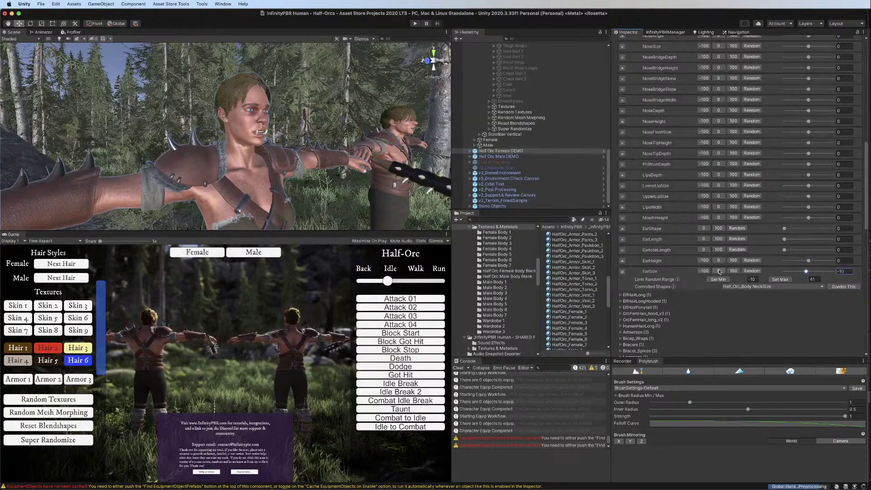
left_click(621, 272)
Apply all of the female Half-Orc demo object's overrides to its prefab
scroll(621, 273, "up", 10)
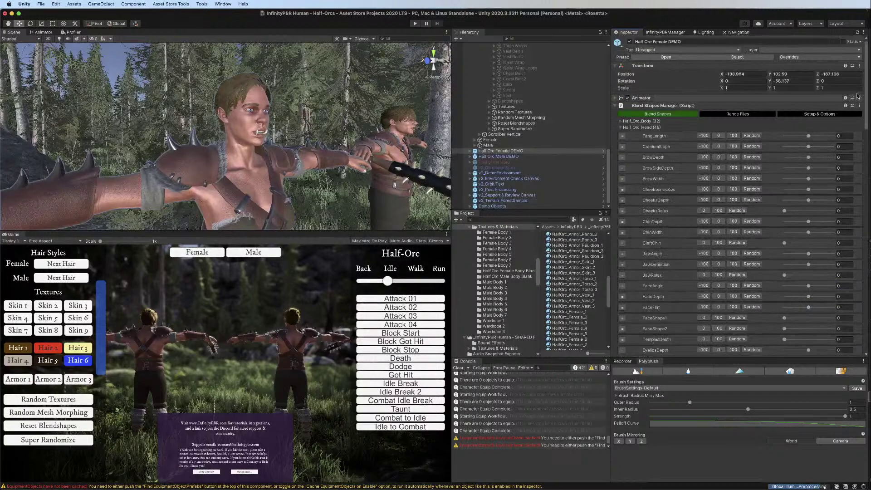
left_click(830, 57)
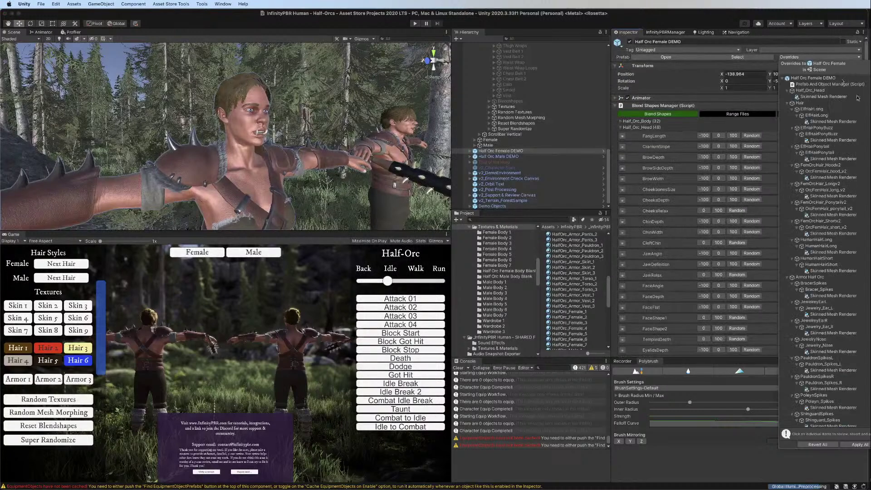
left_click(860, 444)
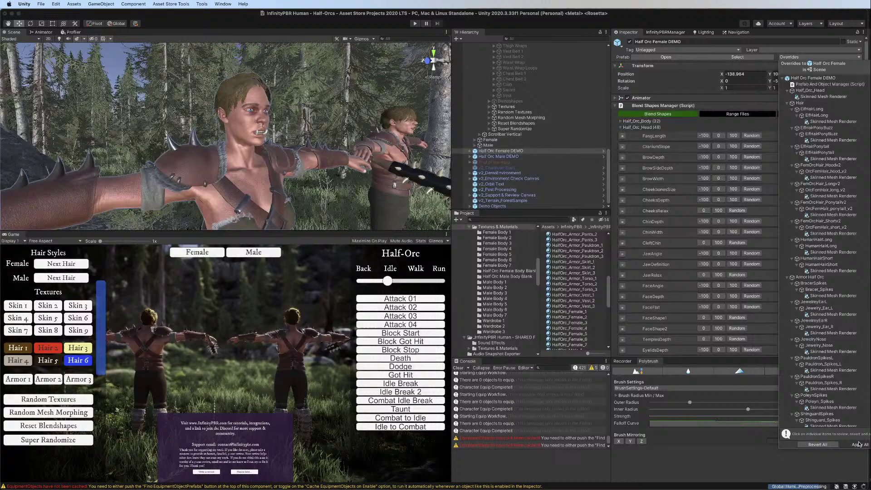
Collapse the Half_Orc_Head blend shapes and expand the Half_Orc_Body blend shapes
left_click(621, 127)
left_click(621, 121)
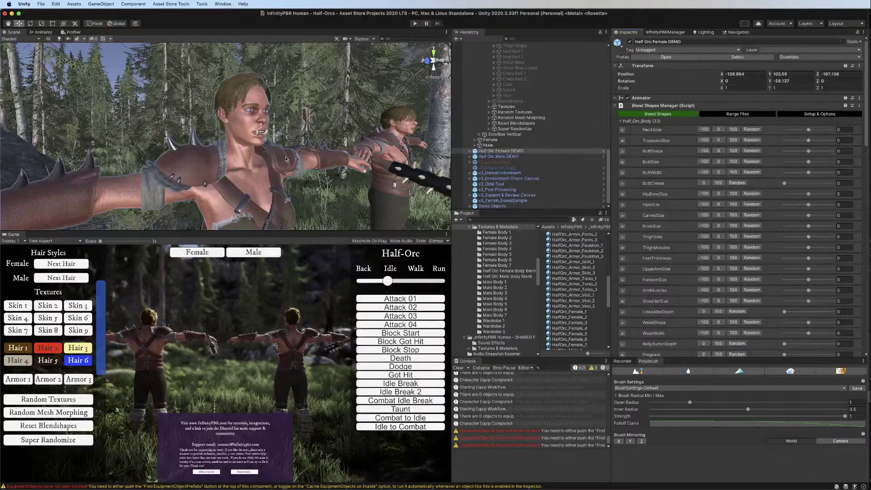
right_click_drag(282, 145, 244, 148)
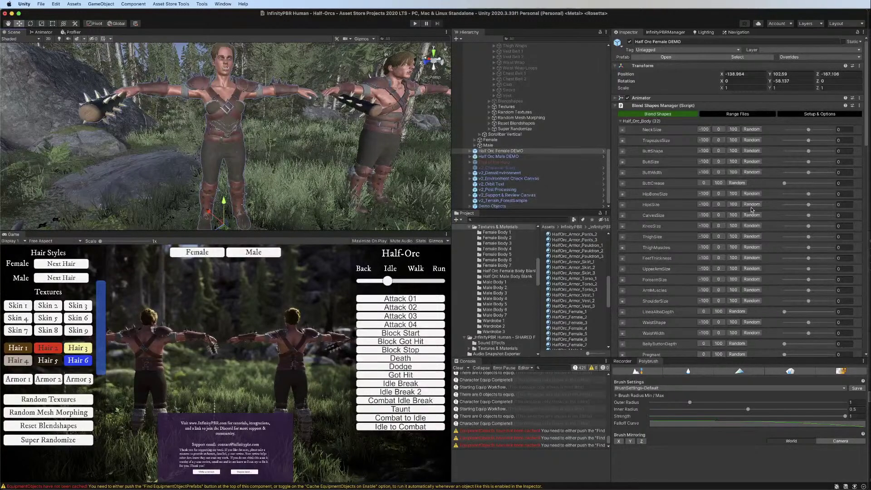
scroll(752, 208, "down", 1)
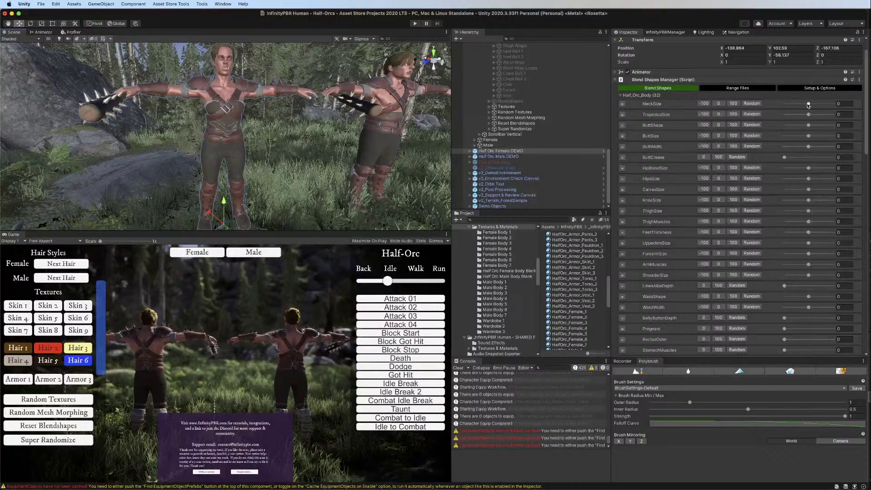
Try NeckSize and TrapeziusSize at both extremes, ending with NeckSize at 100 and TrapeziusSize at -100
left_click_drag(808, 105, 862, 103)
left_click_drag(808, 113, 834, 114)
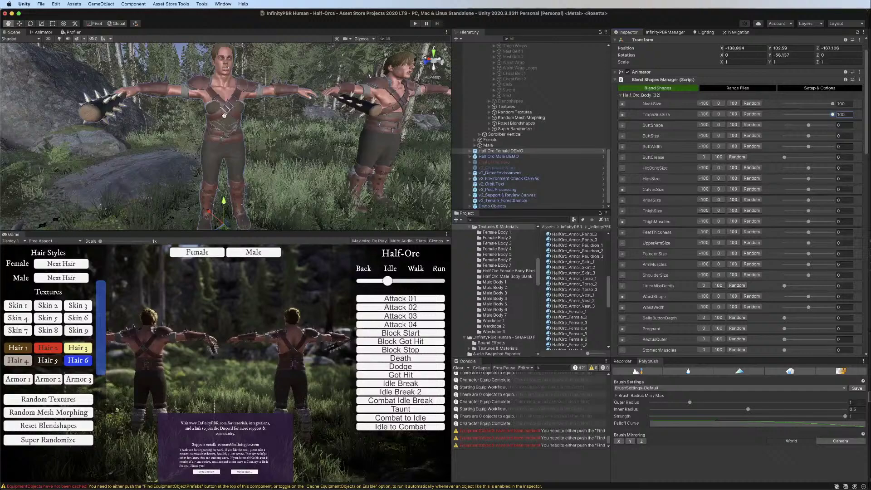
mouse_move(224, 117)
middle_mouse_down()
mouse_move(228, 129)
mouse_move(221, 123)
middle_mouse_up()
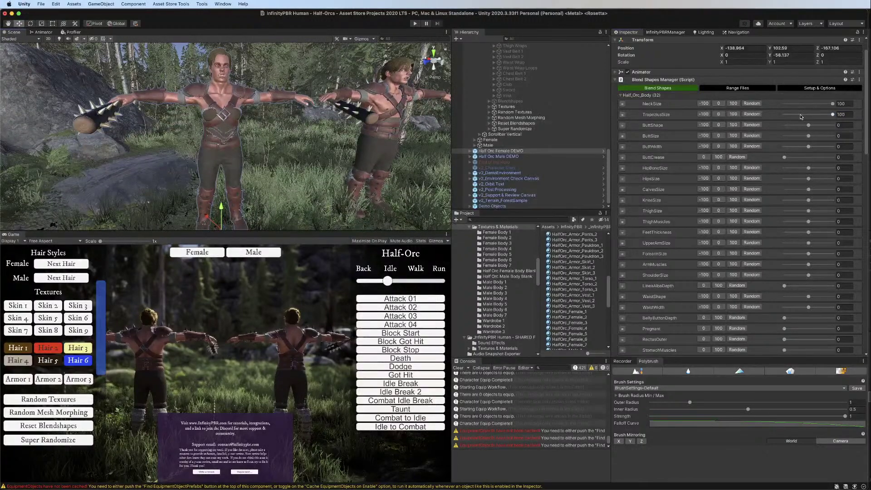
left_click_drag(802, 116, 756, 106)
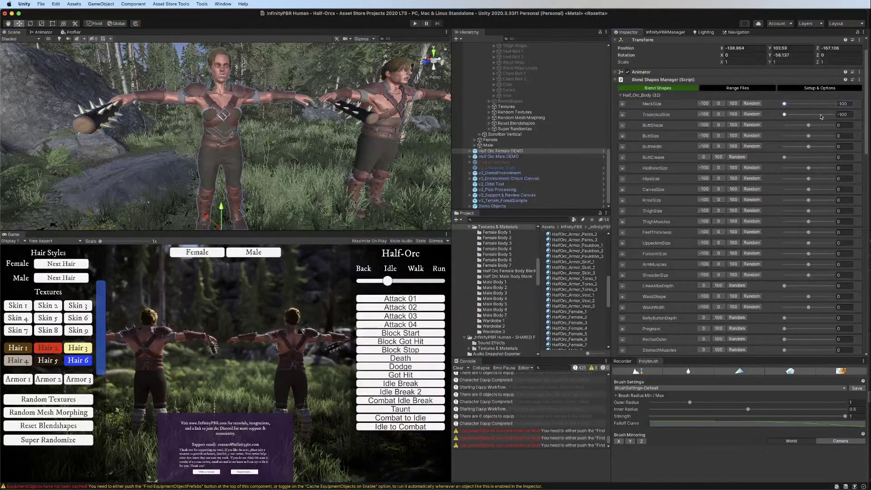
left_click_drag(822, 116, 855, 105)
left_click_drag(796, 116, 724, 117)
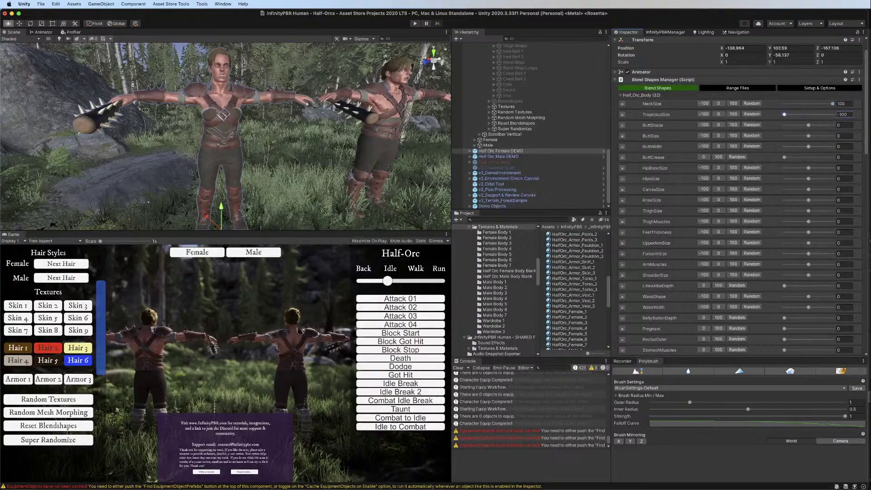
left_click_drag(146, 109, 109, 107, "alt")
Expand the random-range options of the body blend shapes from NippleSideways up to Cleavage
scroll(635, 183, "down", 10)
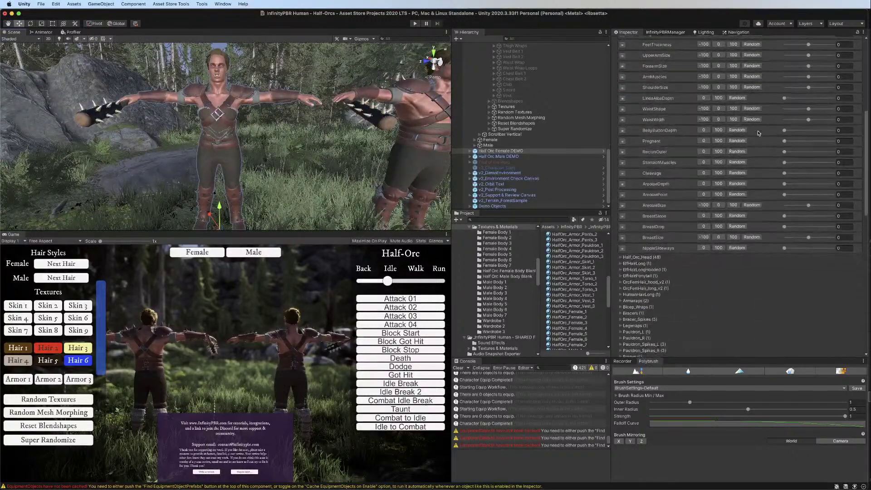
left_click(622, 190)
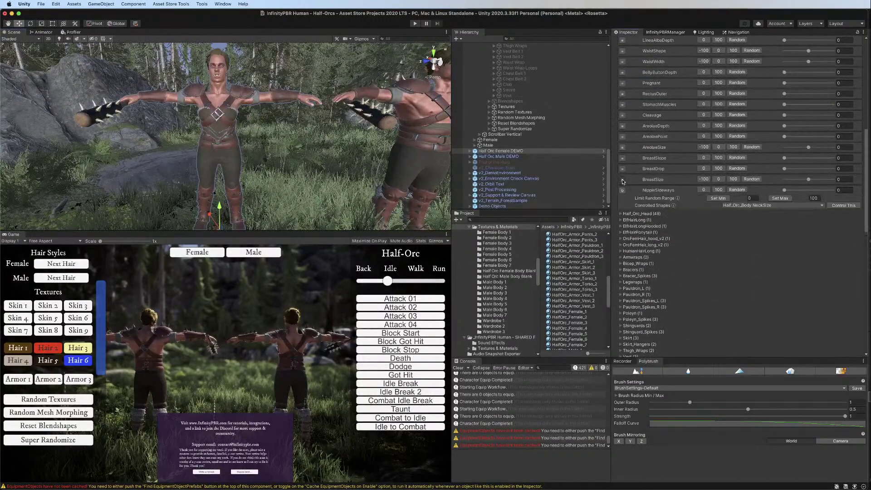
left_click(622, 179)
left_click(622, 158)
left_click(622, 183)
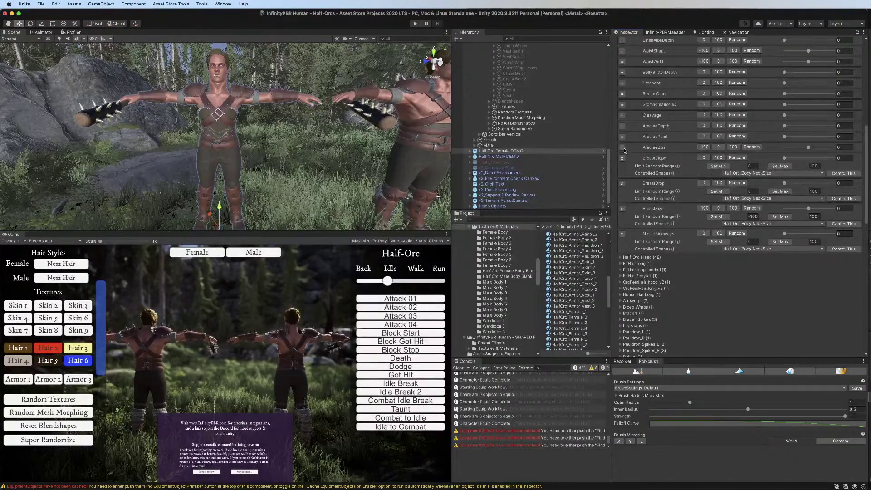
left_click(622, 147)
left_click(622, 136)
left_click(622, 126)
left_click(622, 115)
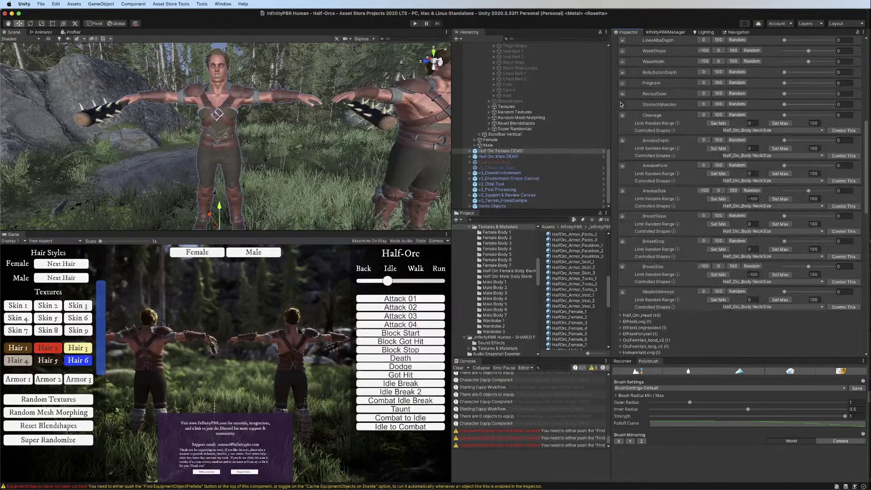
Expand the random-range options of the remaining body blend shapes from StomachMuscles up to NeckSize
left_click(622, 104)
left_click(622, 93)
left_click(622, 83)
left_click(622, 72)
scroll(650, 240, "up", 10)
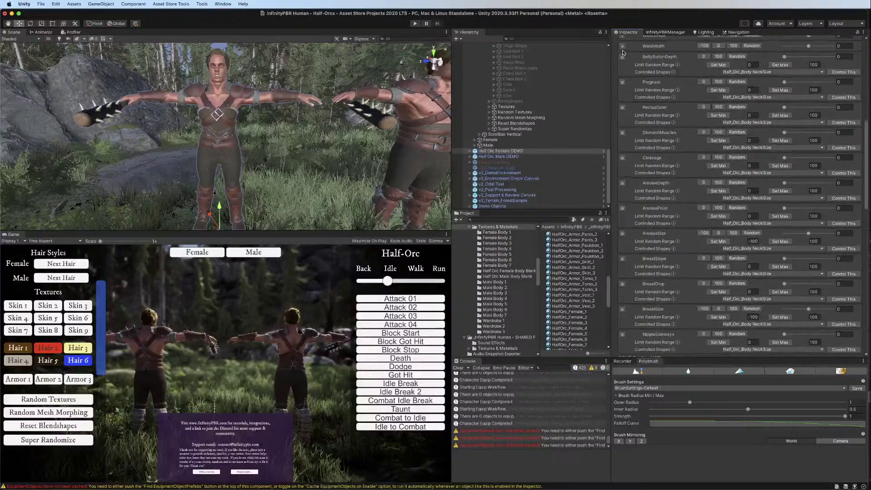
left_click(622, 318)
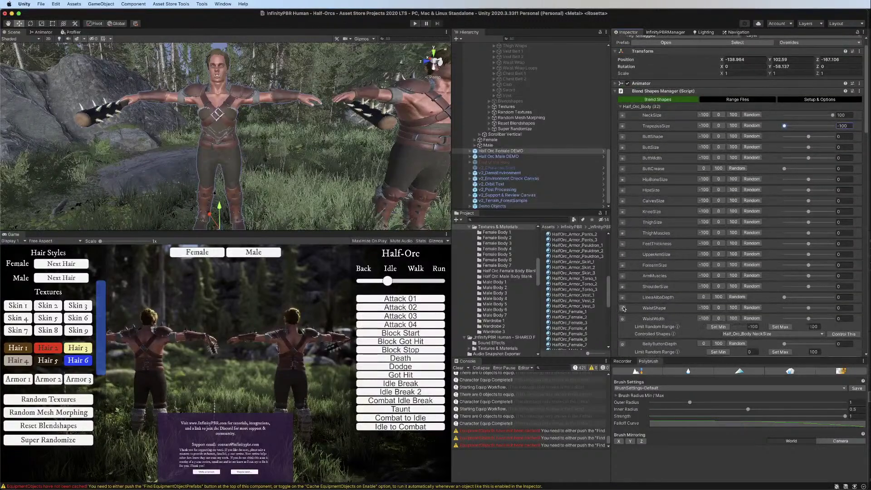
left_click(622, 308)
left_click(622, 297)
left_click(623, 286)
left_click(622, 275)
left_click(622, 265)
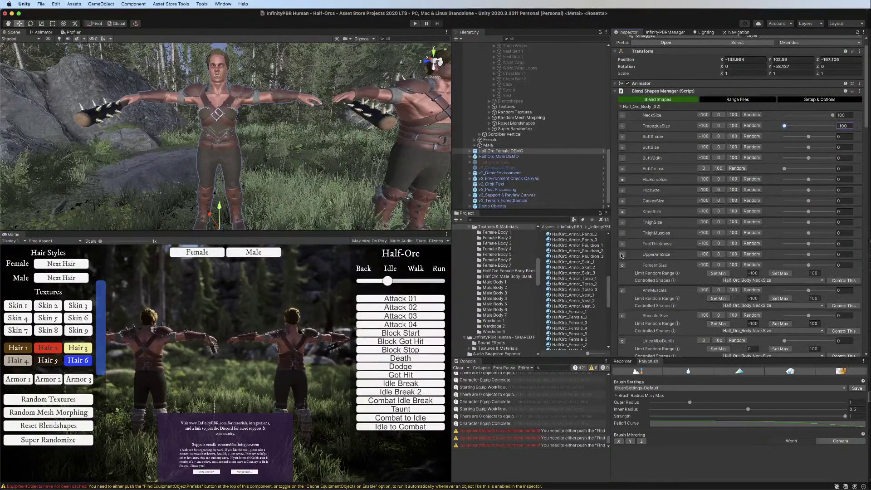
left_click(623, 254)
left_click(622, 244)
left_click(622, 233)
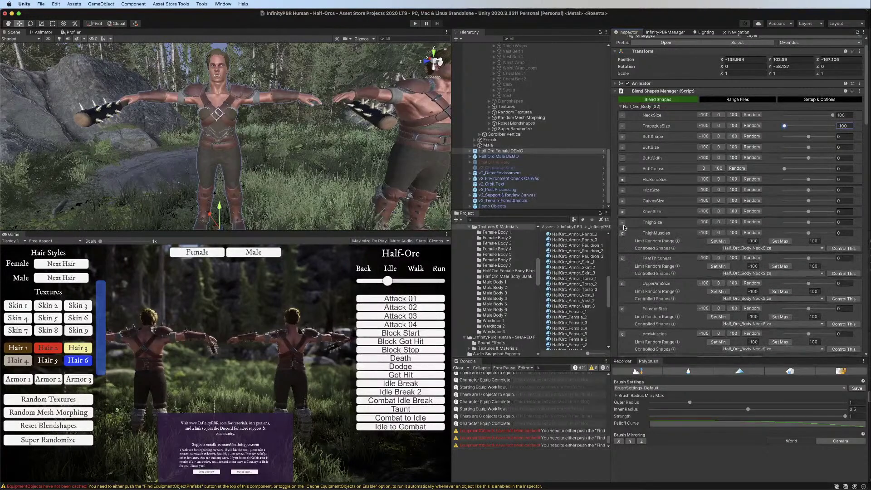
left_click(622, 222)
left_click(623, 211)
left_click(623, 201)
left_click(623, 190)
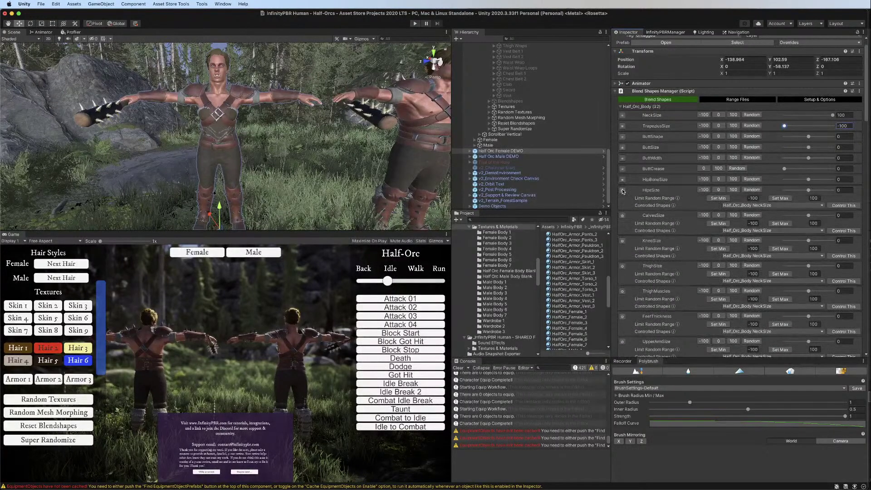
left_click(622, 179)
left_click(622, 168)
left_click(622, 157)
left_click(622, 147)
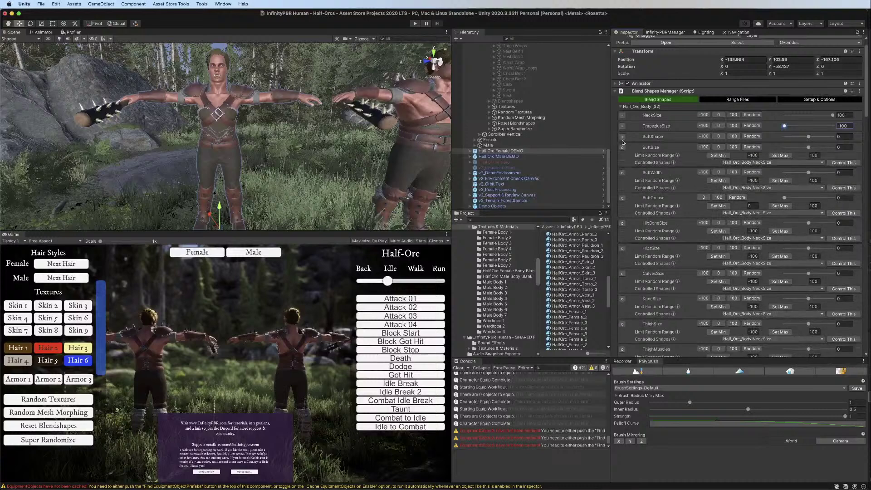
left_click(623, 136)
left_click(622, 126)
left_click(623, 115)
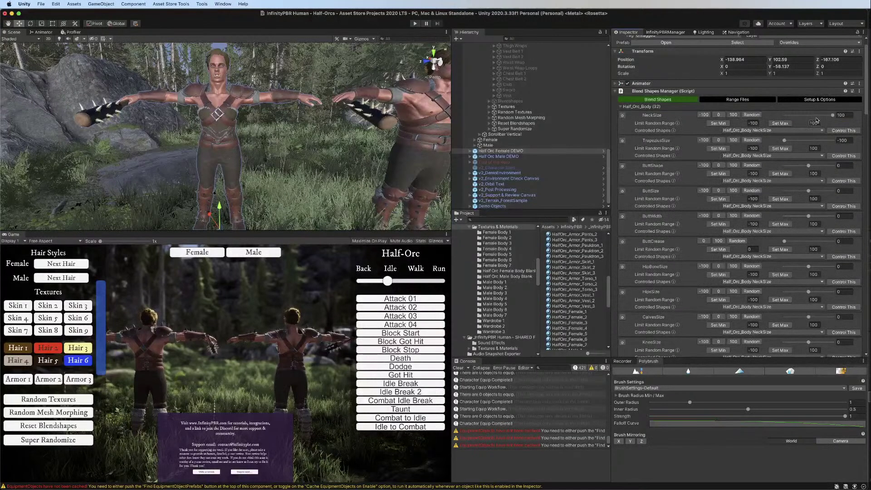
Limit NeckSize's random minimum and maximum, reset NeckSize and TrapeziusSize to 0, and collapse the NeckSize options
mouse_move(819, 115)
left_mouse_down()
mouse_move(803, 115)
mouse_move(818, 116)
left_mouse_up()
left_click(719, 140)
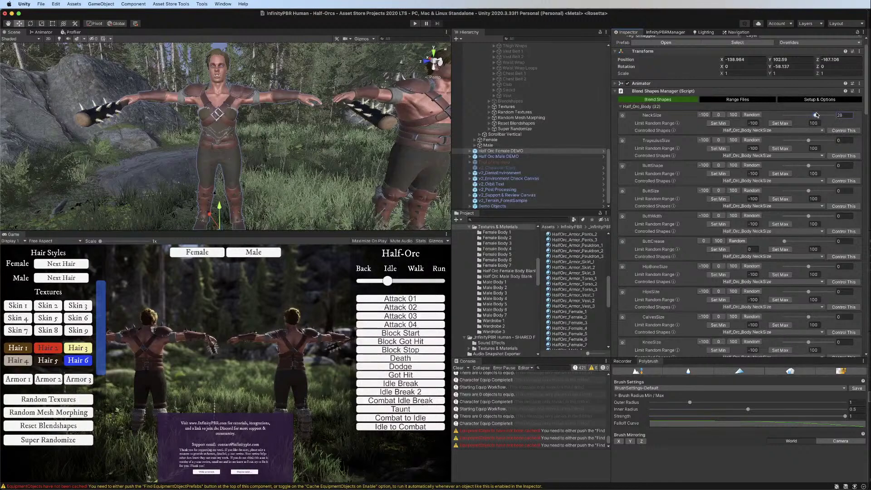
left_click(719, 115)
mouse_move(810, 114)
left_mouse_down()
mouse_move(820, 115)
mouse_move(807, 116)
left_mouse_up()
left_click(781, 123)
left_click(718, 124)
left_click(719, 115)
left_click(622, 116)
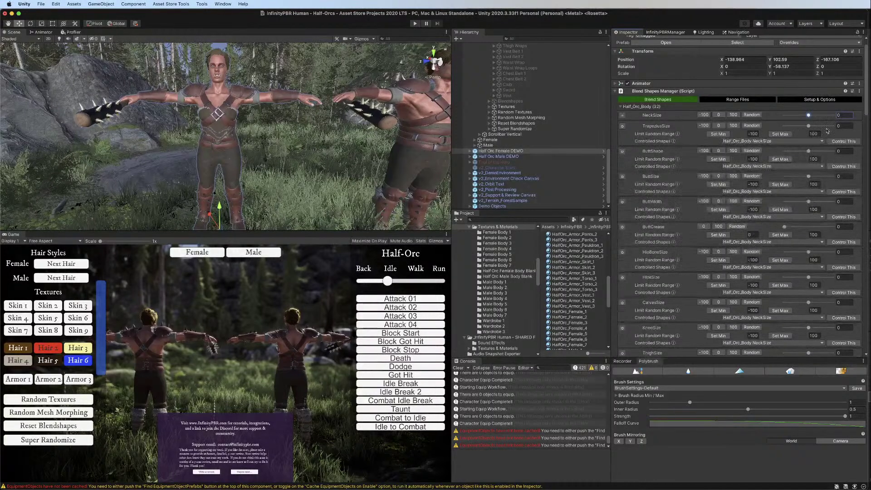
Limit TrapeziusSize's random range to -33 through 39, then reset the shape to 0 and collapse its options
mouse_move(808, 126)
left_mouse_down()
mouse_move(819, 126)
mouse_move(798, 127)
left_mouse_up()
left_click(781, 135)
left_click(718, 134)
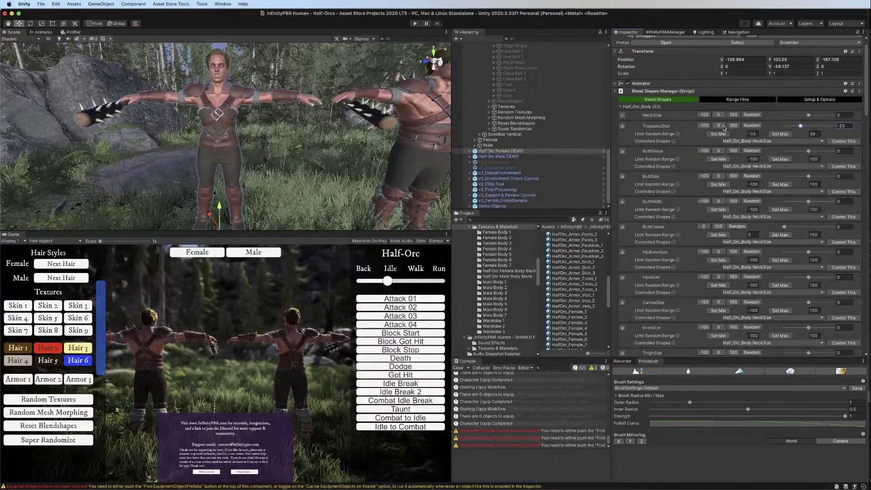
left_click(719, 125)
left_click(621, 127)
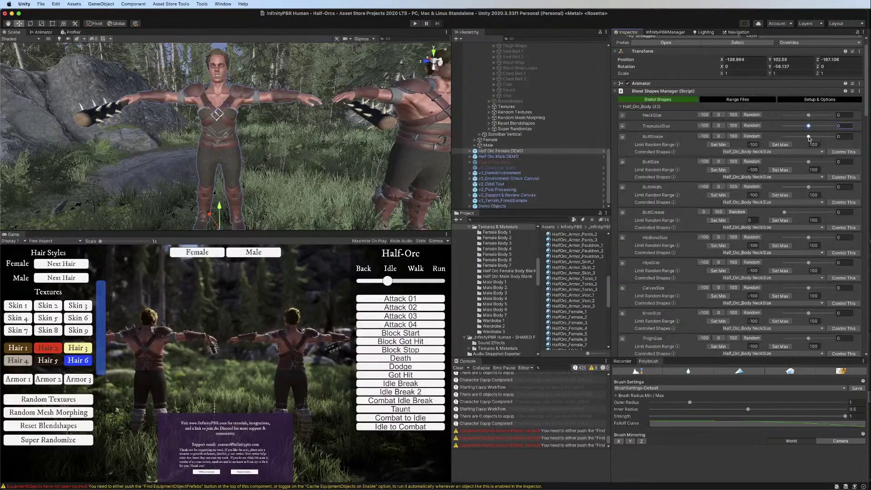
Limit ButtShape's random minimum and maximum to moderate values, reset the shape to 0 and collapse its options
left_click_drag(808, 137, 814, 137)
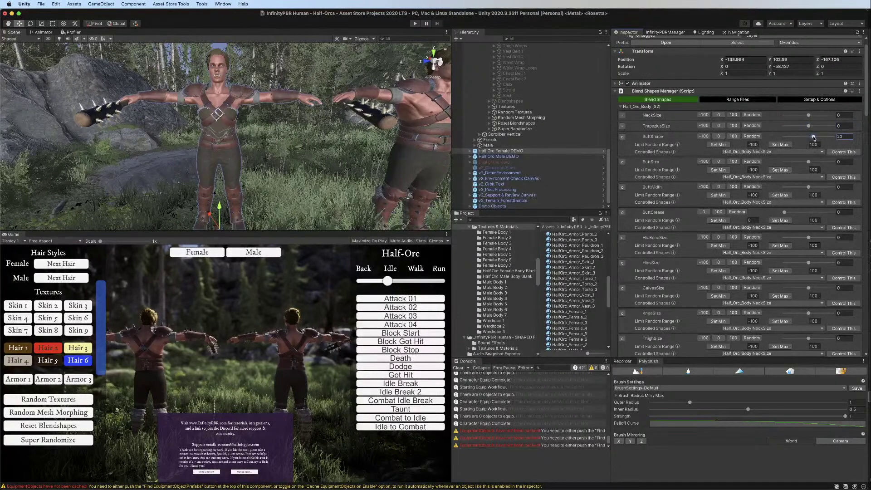
left_click(781, 144)
left_click(718, 145)
left_click(719, 136)
left_click(624, 137)
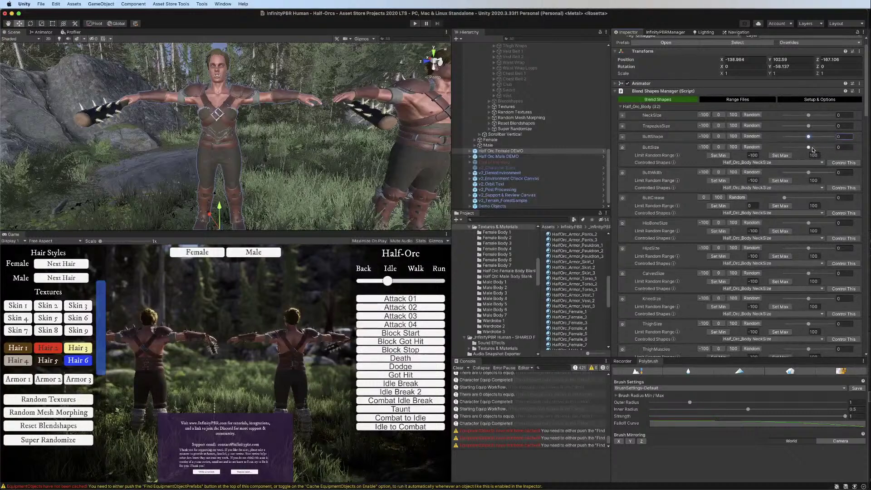
Limit ButtSize's random range to -27 through 26, reset the shape to 0 and collapse its options
left_click(816, 148)
left_click(780, 156)
left_click(719, 155)
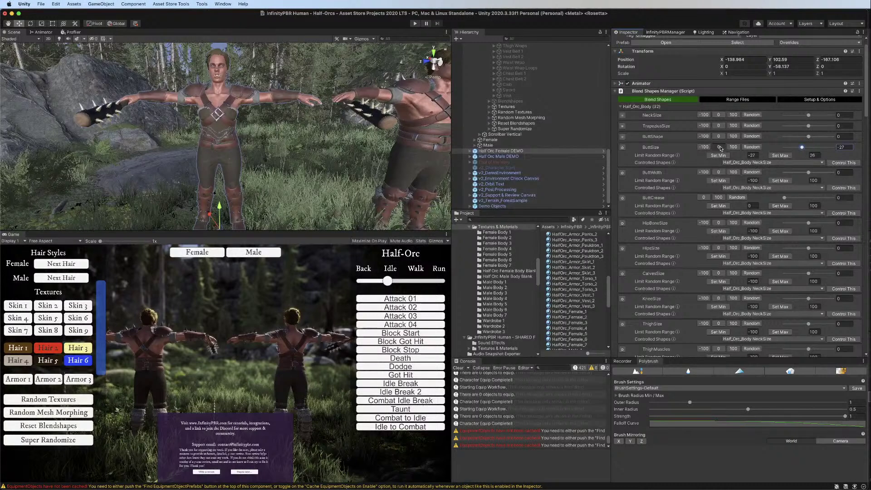
left_click(622, 147)
Limit ButtWidth's random range to -26 through 13, check the figure, reset the shape to 0 and collapse its options
left_click_drag(808, 157, 812, 159)
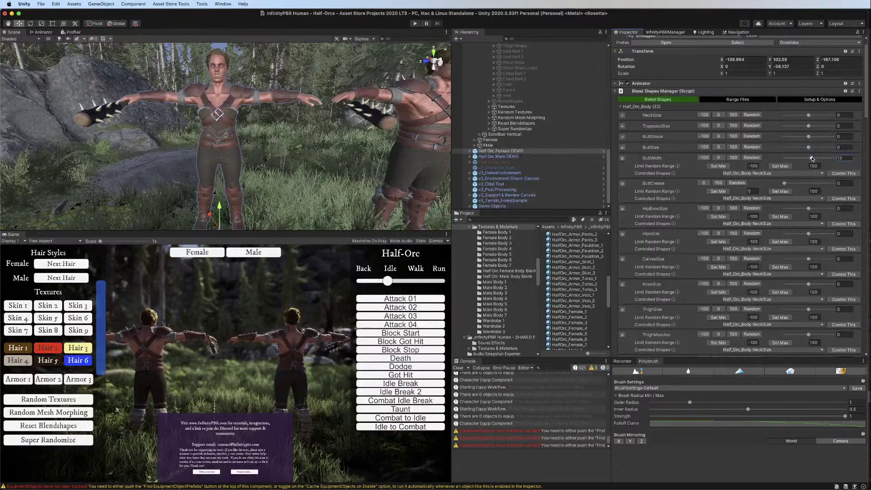
left_click(780, 166)
left_click(802, 158)
left_click(719, 166)
left_click(718, 157)
left_click_drag(240, 136, 258, 134, "alt")
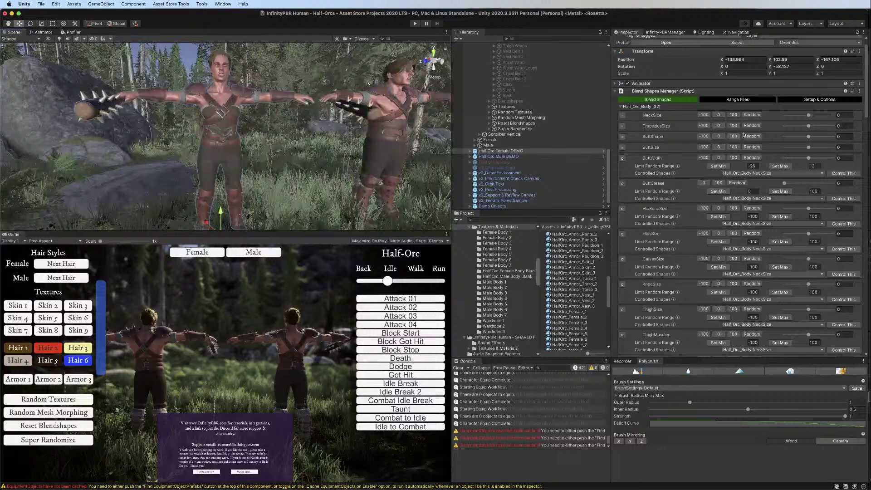
left_click(813, 158)
left_click(622, 158)
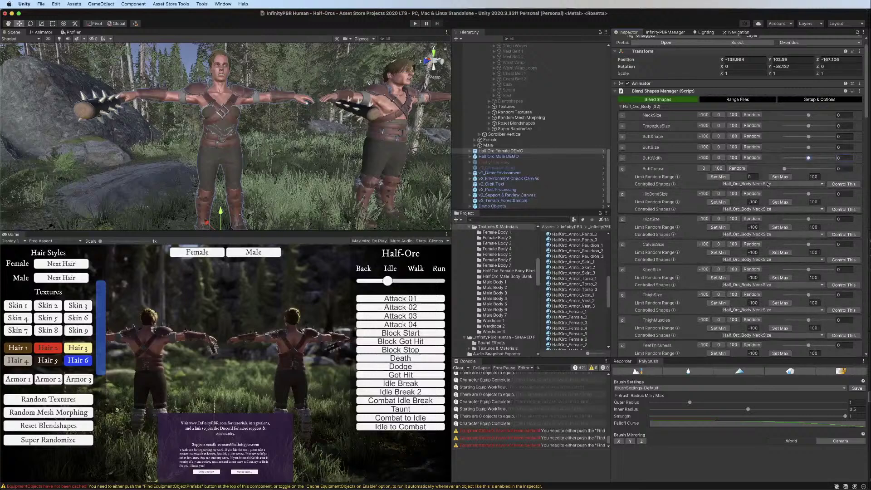
Collapse the ButtCrease options, limit HipBoneSize's random range to -21 through 29, and reset and collapse HipBoneSize
left_click(622, 169)
mouse_move(809, 180)
left_mouse_down()
mouse_move(833, 180)
mouse_move(803, 179)
left_mouse_up()
left_click(790, 187)
left_click(721, 187)
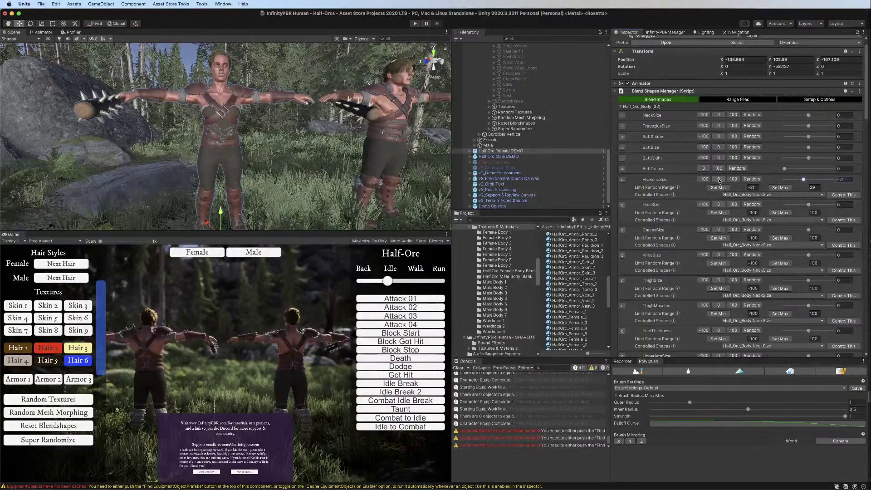
left_click(719, 180)
left_click(622, 179)
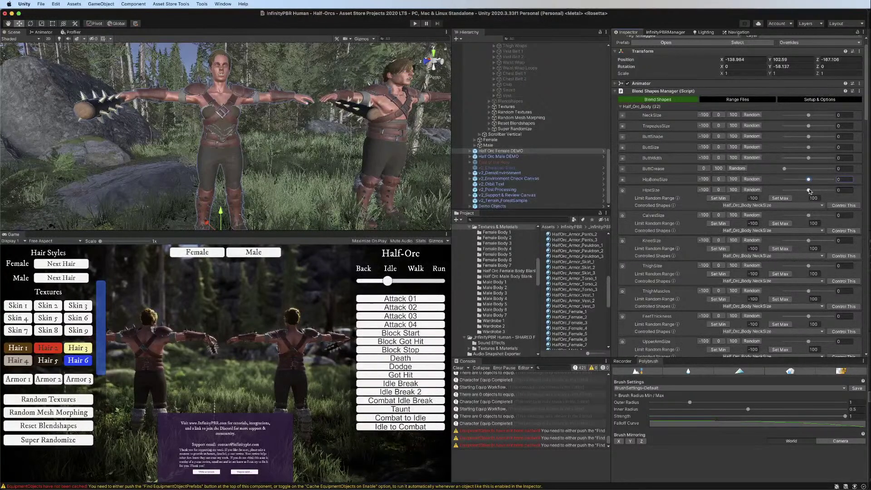
Limit HipsSize's random range to -29 through 17, test random HipsSize and HipBoneSize values, reset both to 0 and collapse HipsSize
left_click_drag(809, 191, 800, 191)
left_click(780, 198)
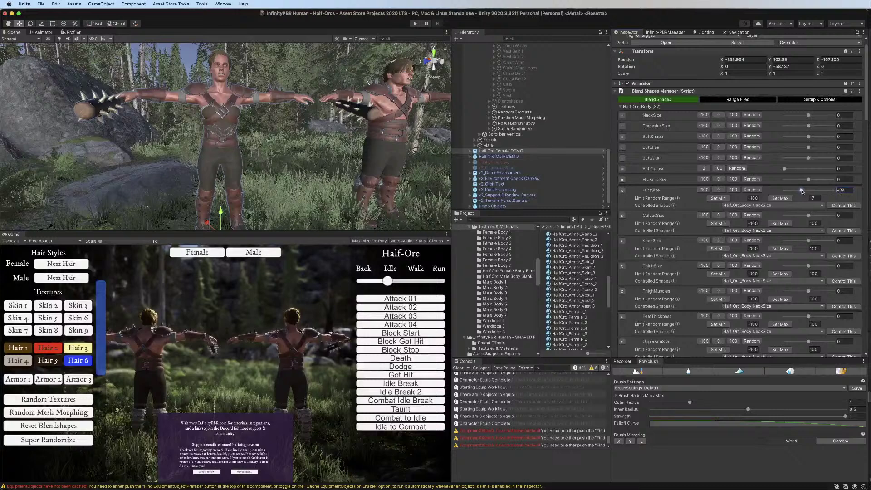
left_click(718, 198)
left_click(752, 190)
left_click(752, 179)
left_click(718, 179)
left_click(718, 190)
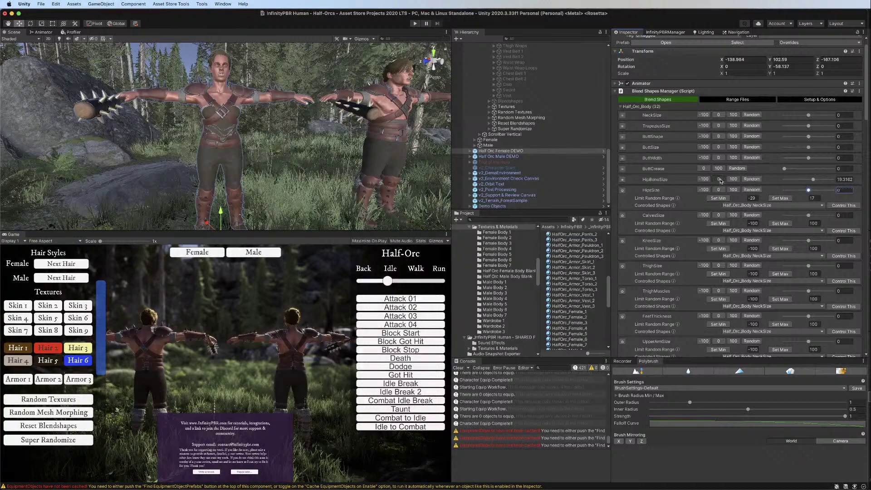
left_click(625, 190)
Limit CalvesSize's random range to -27 through 30, reset the shape to 0 and collapse its options
left_click_drag(814, 201, 818, 203)
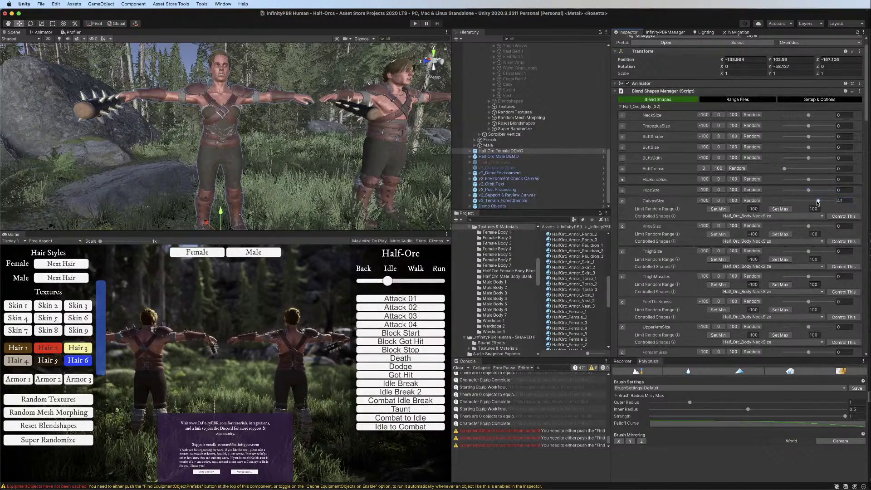
left_click(780, 208)
left_click(716, 209)
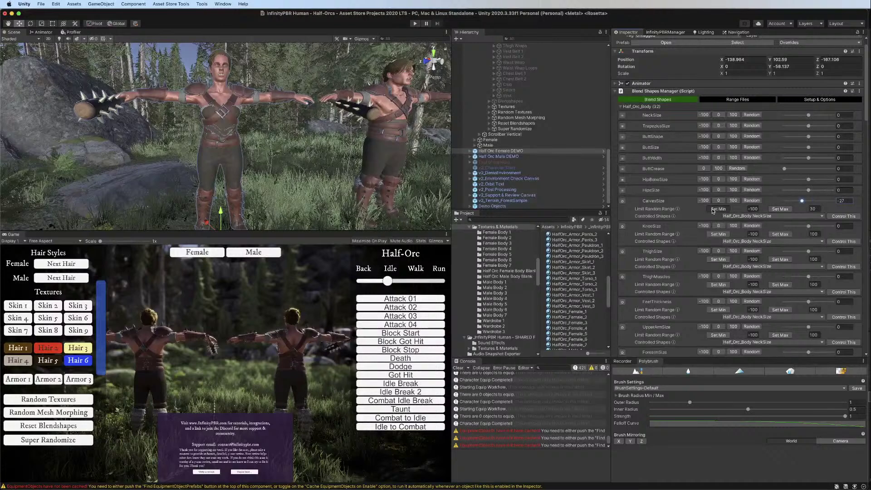
left_click(622, 202)
Limit KneeSize's random minimum and maximum, reset the shape to 0 and collapse its options
left_click_drag(809, 212, 815, 212)
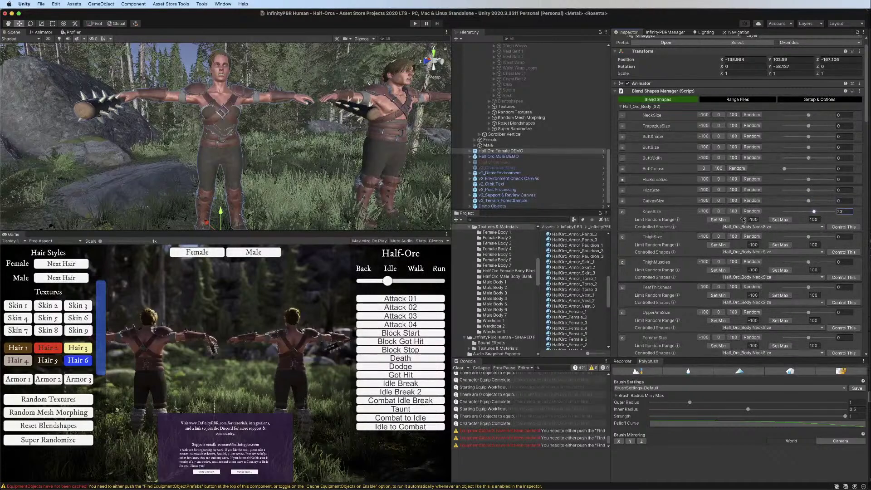
left_click(780, 220)
left_click(718, 219)
left_click(718, 212)
left_click(622, 211)
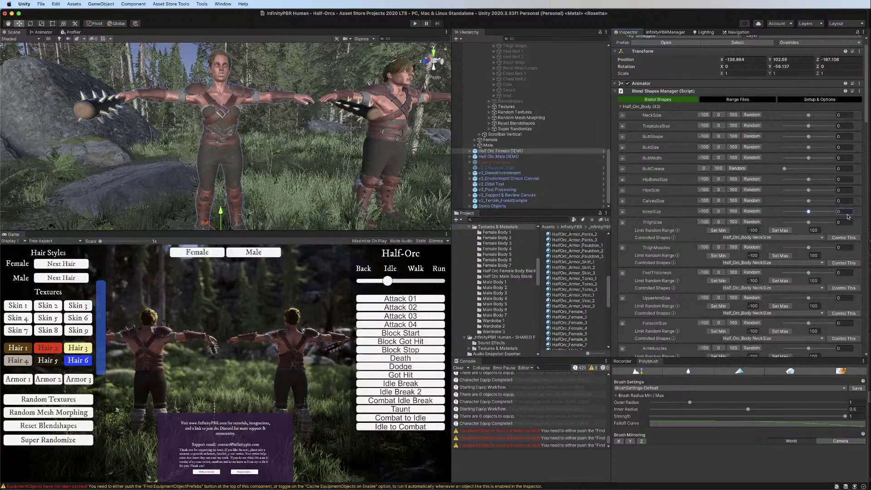
Limit ThighSize's random range to -34 through 27, reset the shape to 0 and collapse its options
left_click(816, 222)
left_click(785, 231)
left_click(800, 222)
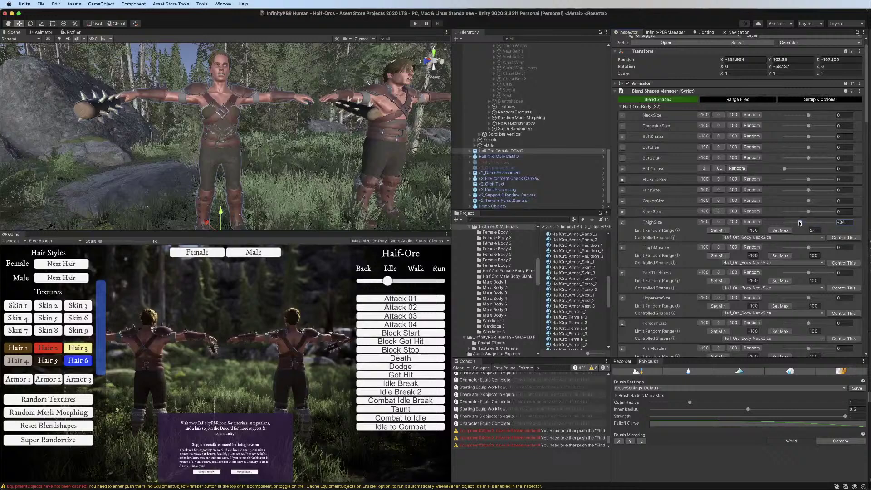
left_click(718, 230)
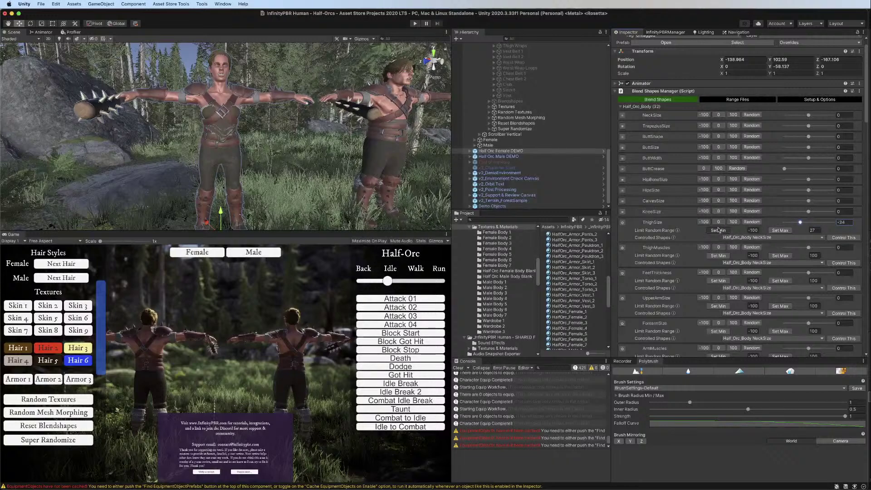
left_click(622, 222)
Limit ThighMuscles' random range to -35 through 29, reset the shape to 0 and collapse its options
left_click(815, 233)
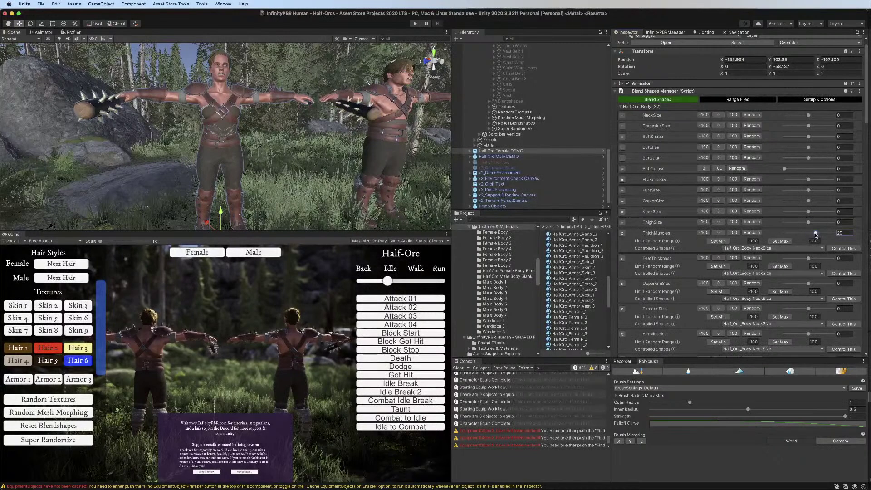
left_click(780, 241)
left_click(800, 232)
left_click(718, 241)
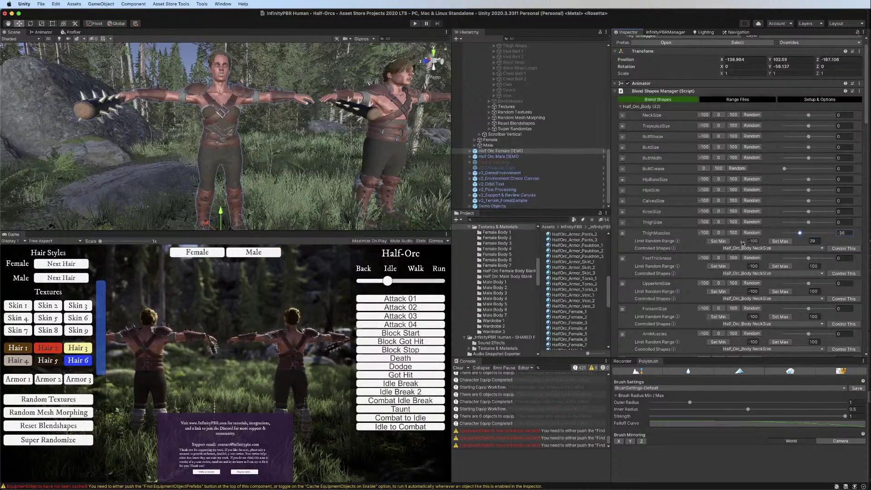
left_click(715, 233)
left_click(622, 234)
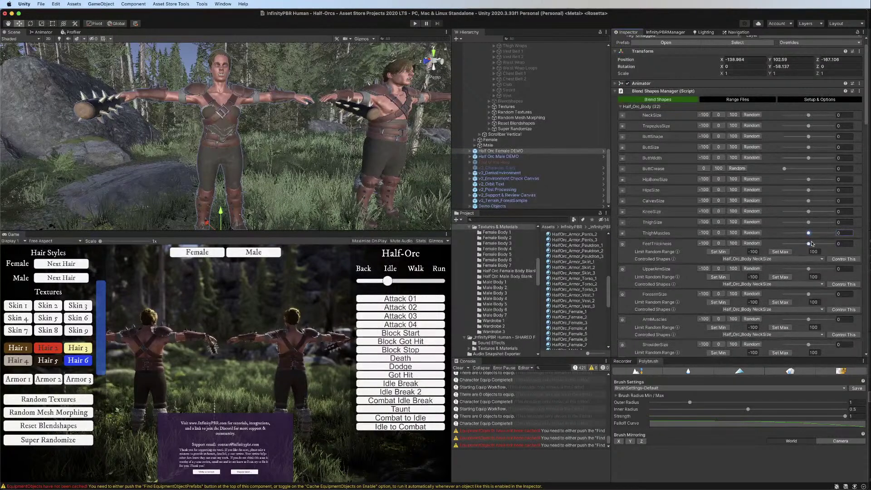
Collapse the FeetThickness options, limit UpperArmSize's random range to -42 through 37, and reset and collapse UpperArmSize
left_click(622, 244)
left_click_drag(808, 254, 817, 255)
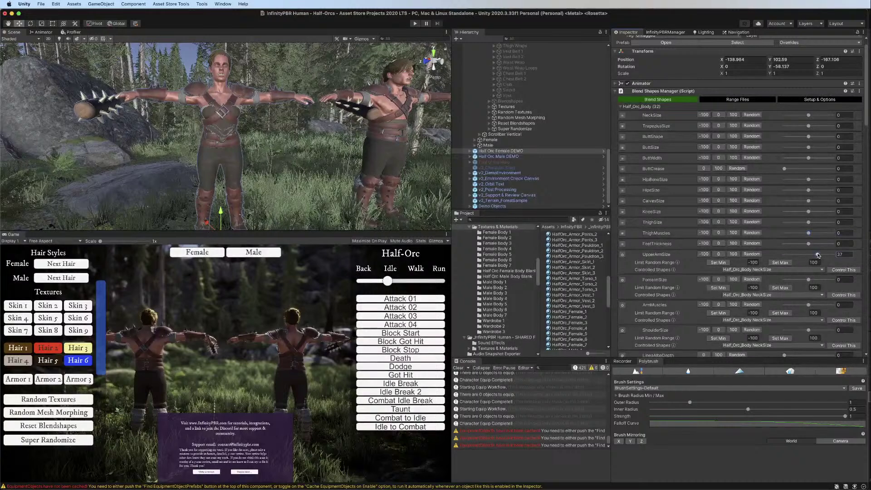
left_click(781, 262)
left_click(798, 255)
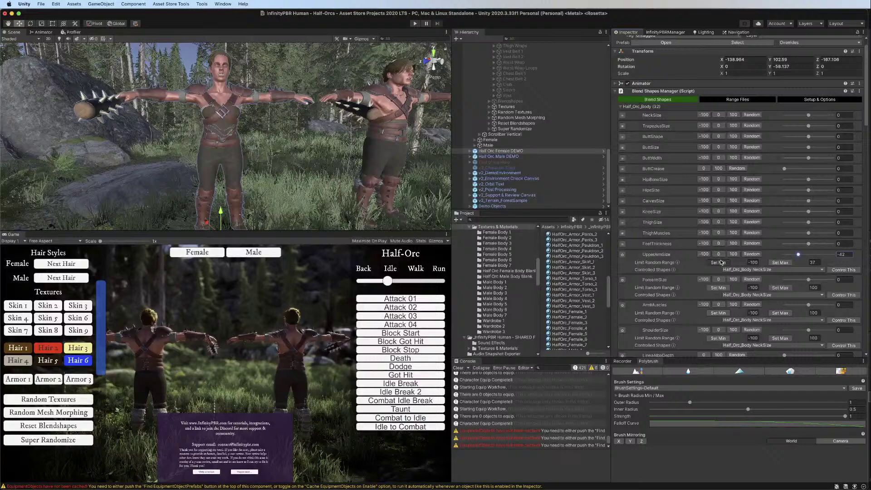
left_click(718, 262)
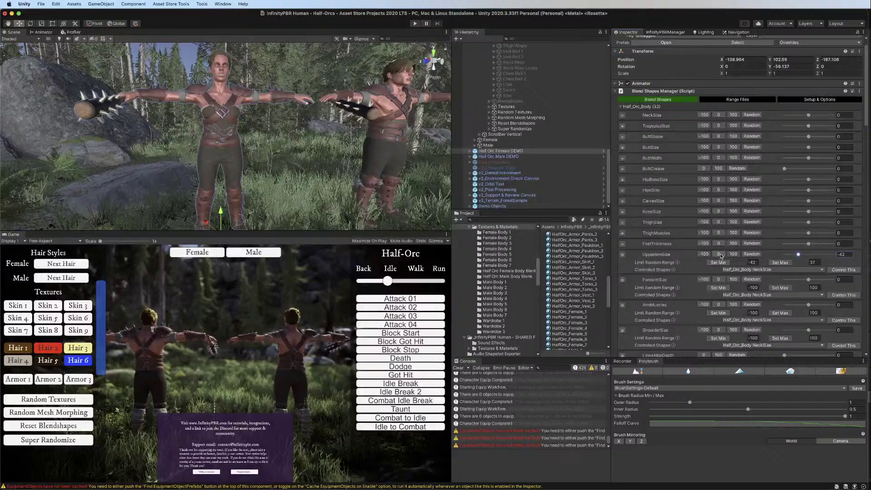
left_click(622, 255)
Limit ForearmSize's random range with a minimum of -43 and a reduced maximum, reset the shape to 0 and collapse its options
left_click(819, 265)
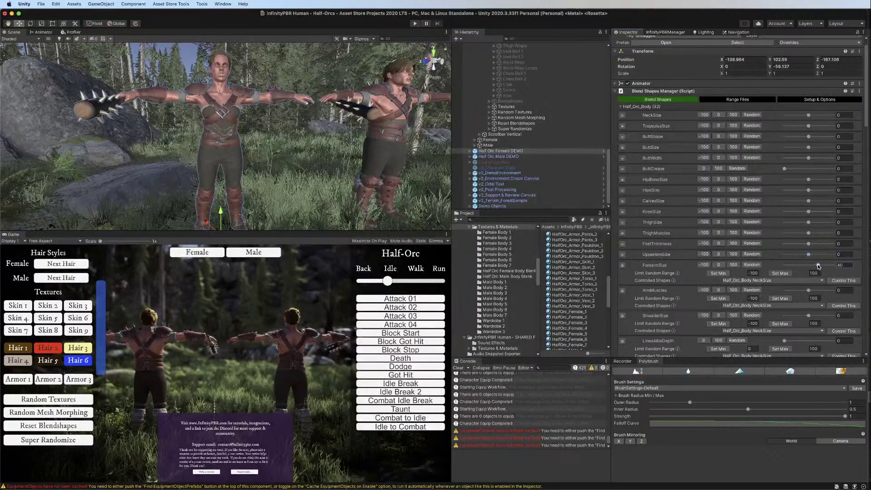
left_click(789, 273)
left_click(798, 265)
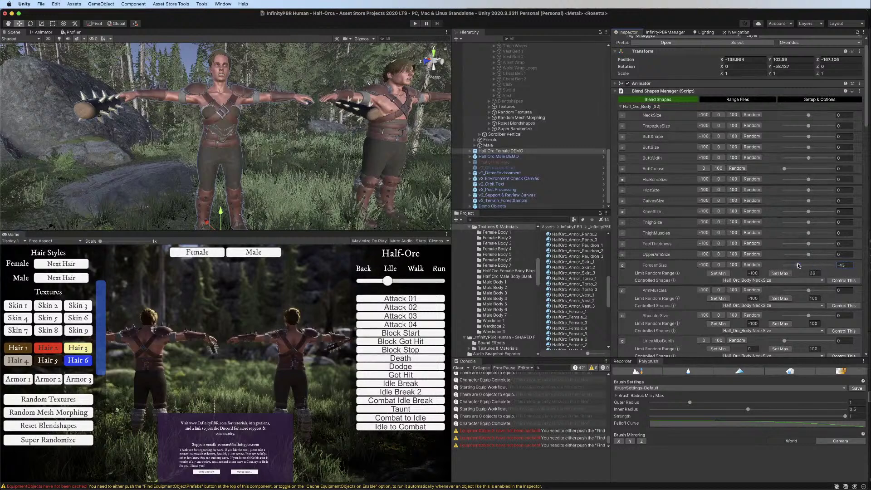
left_click(718, 273)
left_click(717, 265)
left_click(622, 265)
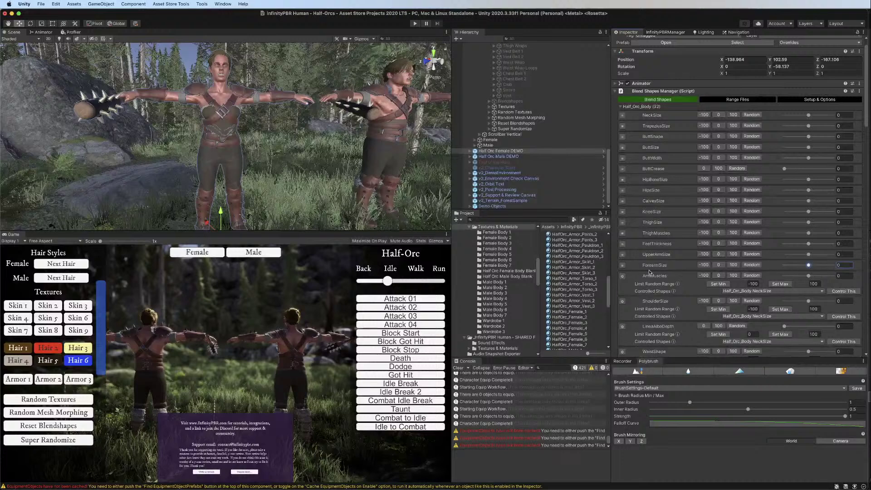
Limit ArmMuscles' random minimum and maximum, reset the shape to 0 and collapse its options
left_click(819, 276)
left_click(781, 284)
left_click(801, 275)
left_click(717, 284)
left_click(719, 276)
left_click(622, 276)
Limit ShoulderSize's random range to -39 through 29, reset the shape to 0 and collapse its options
mouse_move(816, 288)
left_mouse_down()
mouse_move(824, 287)
mouse_move(799, 286)
left_mouse_up()
left_click(779, 294)
left_click(719, 294)
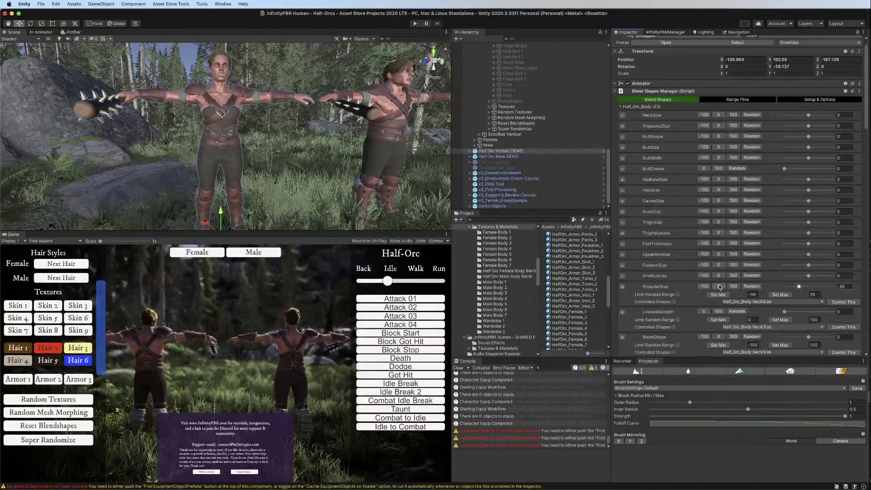
left_click(719, 286)
left_click(622, 287)
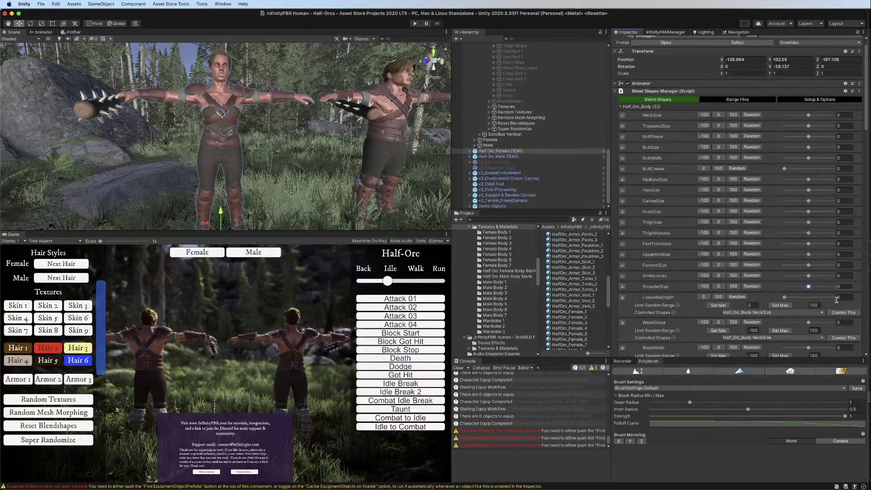
Limit LineaAlbaDepth's random range with the shape back at 0 and collapse its options
left_click_drag(802, 299, 782, 298)
left_click(780, 306)
left_click(718, 305)
left_click(623, 298)
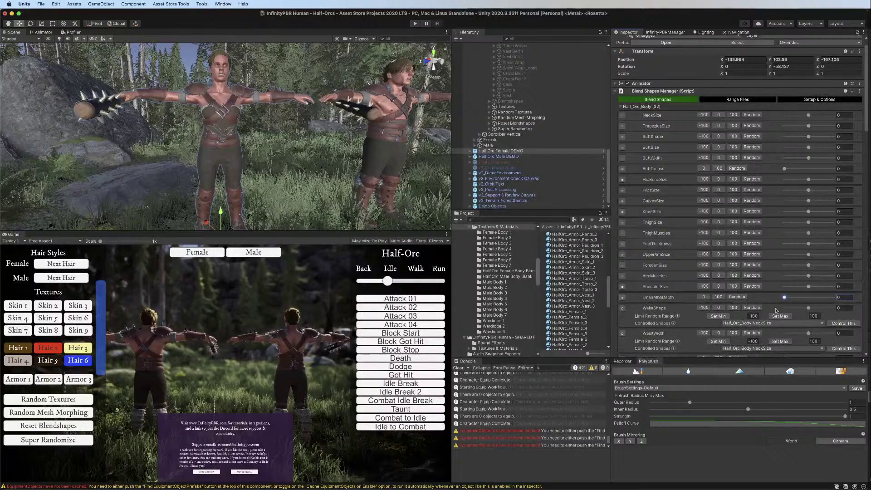
Limit WaistShape's random range to -31 through 20, reset the shape to 0 and collapse its options
mouse_move(810, 307)
left_mouse_down()
mouse_move(797, 308)
mouse_move(815, 308)
left_mouse_up()
left_click(819, 310)
left_click(781, 316)
mouse_move(812, 308)
left_mouse_down()
mouse_move(791, 309)
mouse_move(801, 309)
left_mouse_up()
left_click(719, 316)
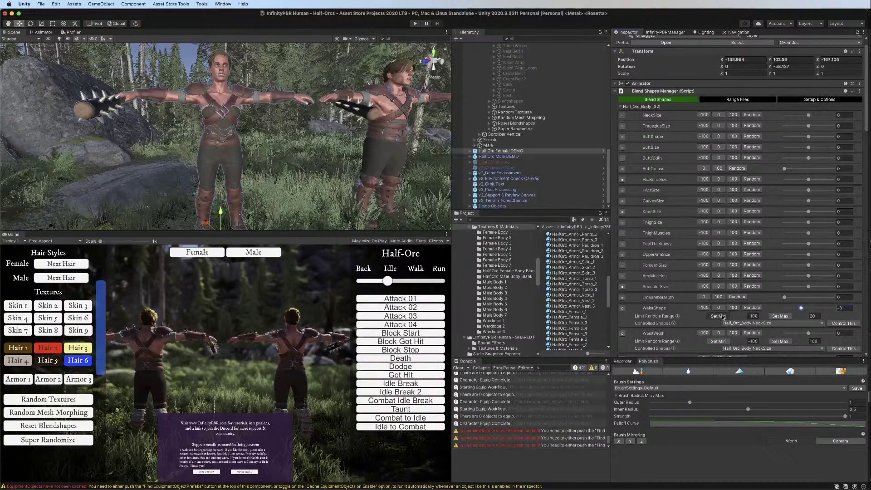
left_click(623, 308)
left_click(625, 310)
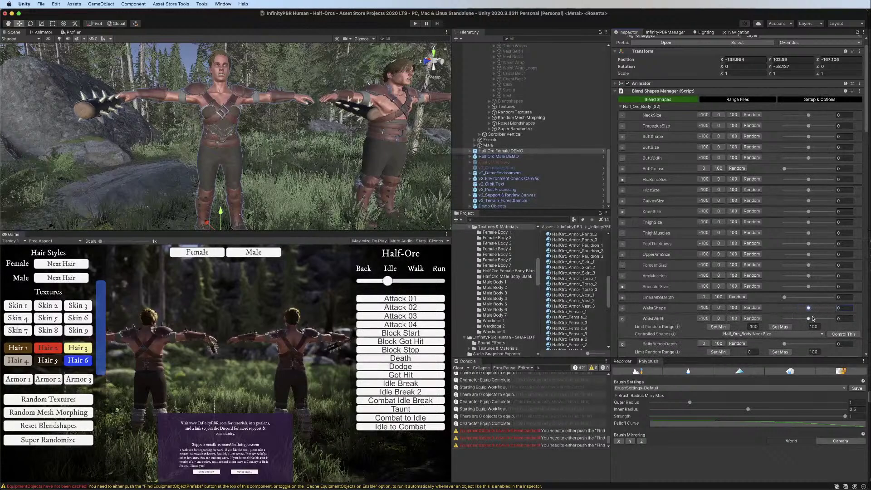
Reset WaistWidth to 0, set both its random minimum and maximum to 0, and collapse its options
left_click_drag(813, 319, 817, 319)
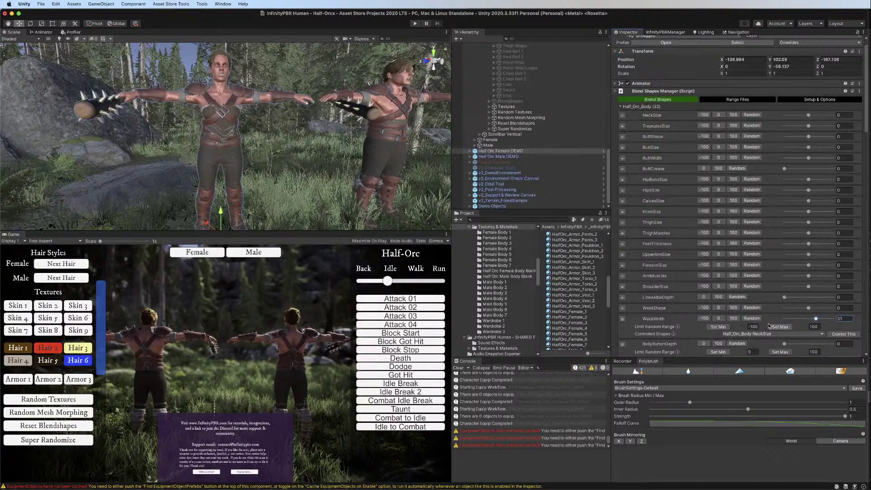
left_click(719, 318)
left_click(781, 327)
left_click(718, 326)
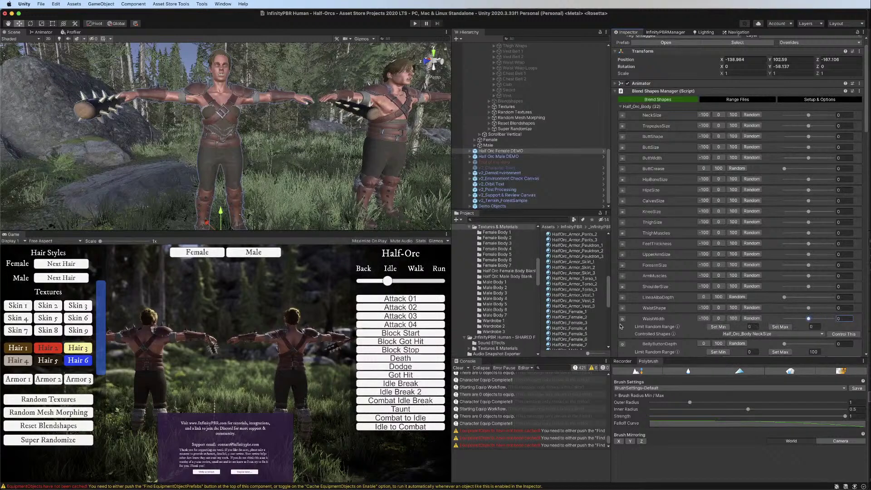
left_click(622, 319)
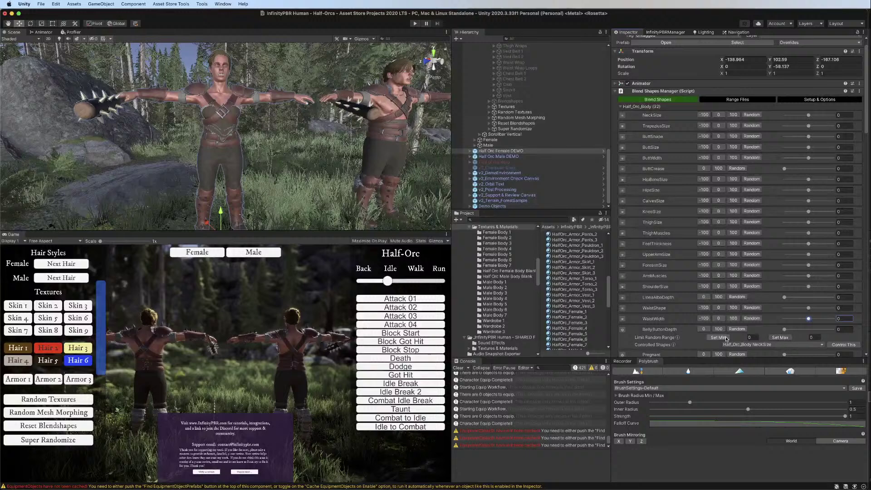
Collapse the BellyButtonDepth options, try out the Pregnant shape, return it to 0 and collapse its options
left_click(623, 330)
scroll(751, 291, "down", 5)
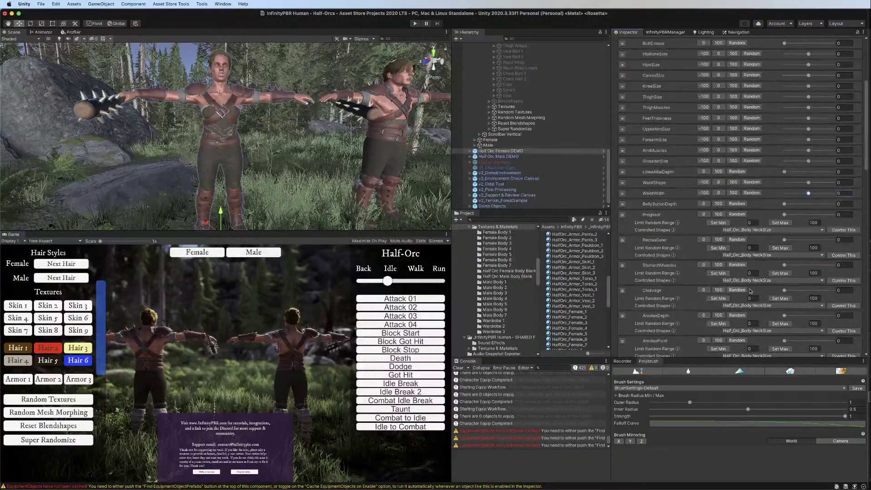
mouse_move(786, 215)
left_mouse_down()
mouse_move(834, 215)
mouse_move(783, 217)
left_mouse_up()
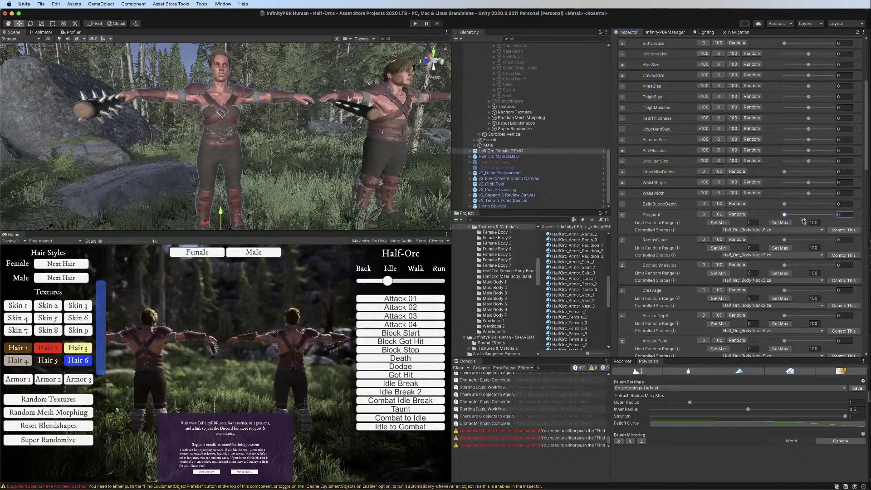
left_click(622, 215)
Set RectusOuter's random maximum to 0 and collapse its options
left_click(785, 225)
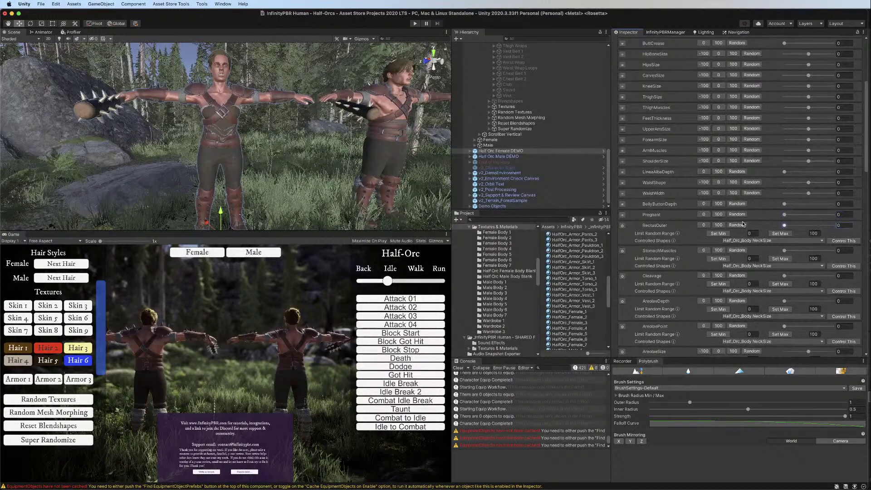
left_click(776, 234)
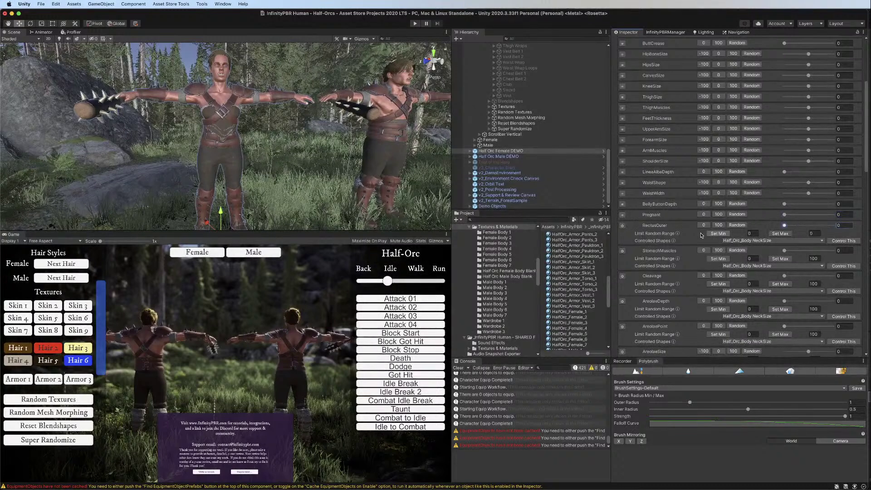
left_click(622, 225)
Limit StomachMuscles' random maximum, reset the shape to 0 and collapse its options
left_click(794, 236)
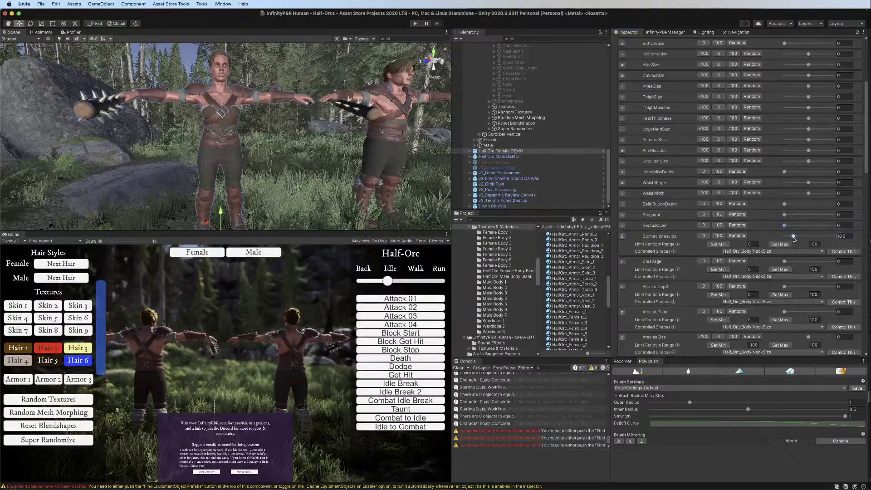
left_click(781, 244)
left_click(704, 235)
left_click(622, 237)
Limit Cleavage's random maximum to 20, reset the shape to 0 and collapse its options
mouse_move(791, 248)
left_mouse_down()
mouse_move(805, 247)
mouse_move(794, 246)
left_mouse_up()
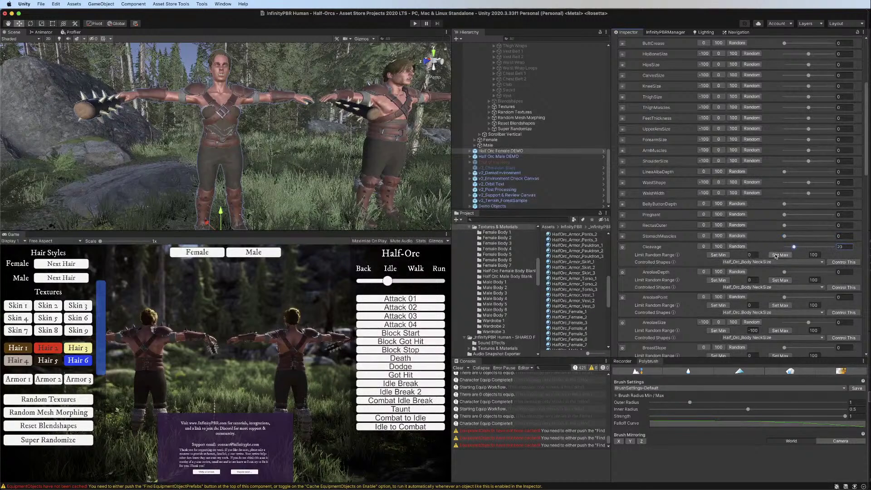
left_click(704, 246)
left_click(622, 247)
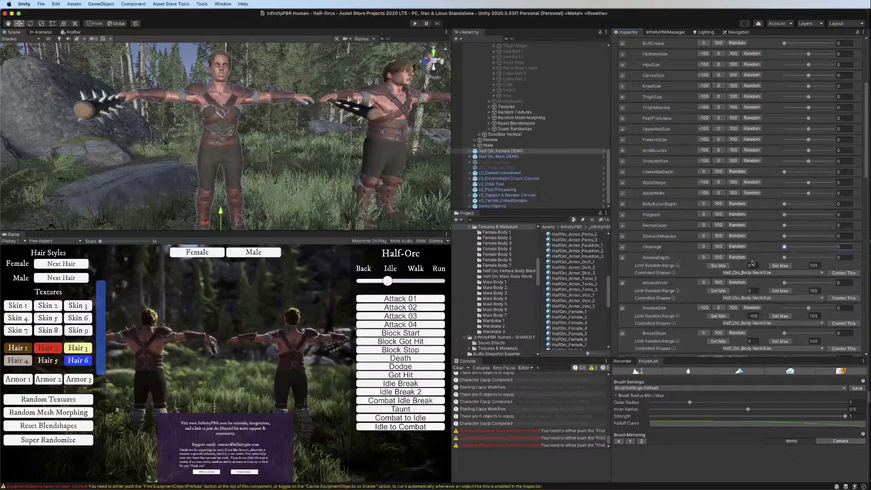
Set the random maximums of AreolaDepth and AreolaPoint to 0 and collapse both shapes' options
left_click(781, 266)
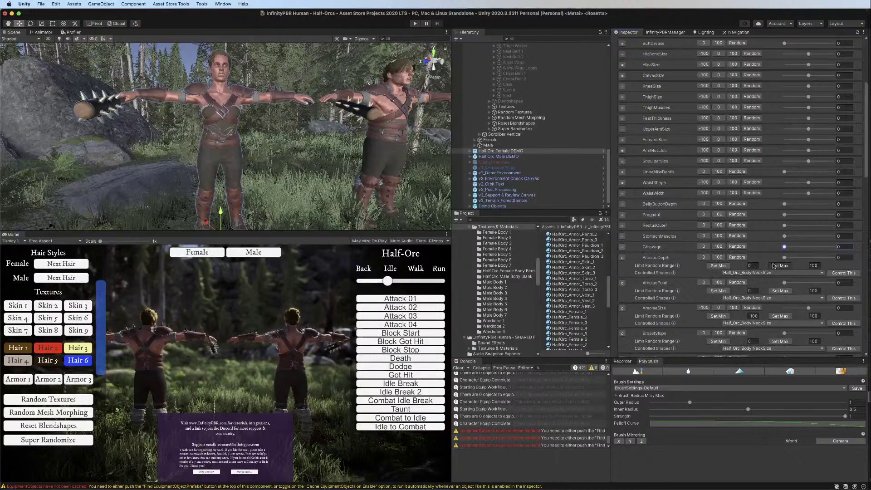
left_click(623, 257)
left_click(780, 275)
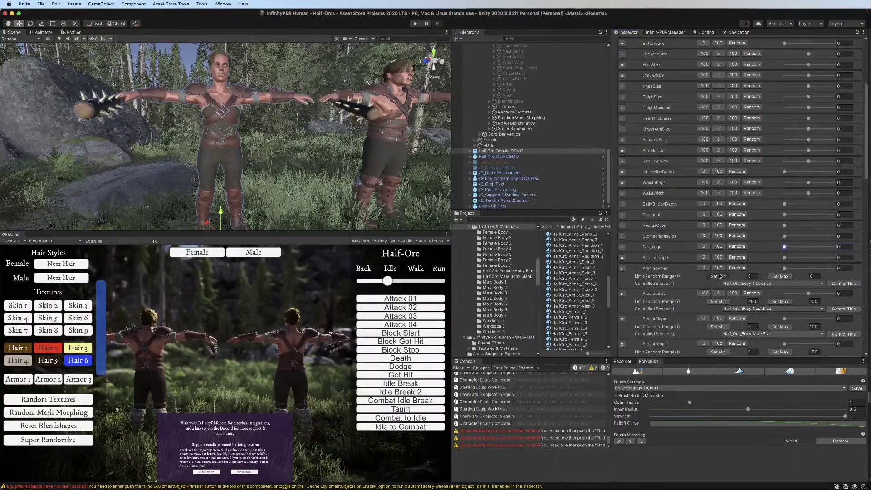
left_click(622, 269)
Set AreolaSize's random minimum and maximum both to 0 and collapse its options
left_click(780, 287)
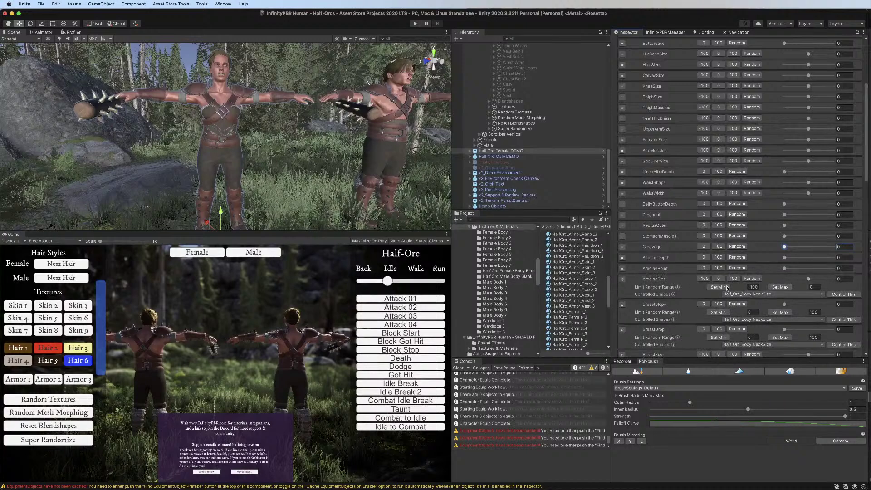
left_click(721, 286)
left_click(623, 279)
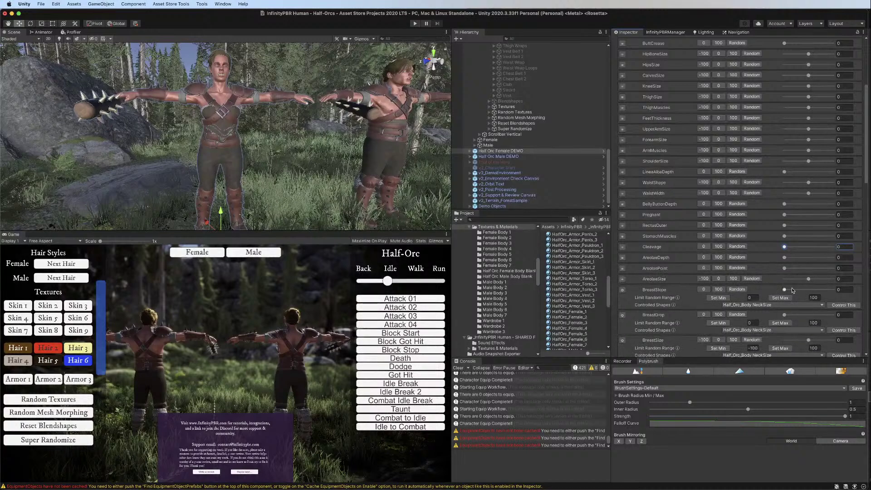
Limit the random maximums of BreastSlope and BreastDrop, reset both shapes to 0 and collapse their options
left_click_drag(791, 291, 825, 289)
left_click(780, 298)
left_click(622, 290)
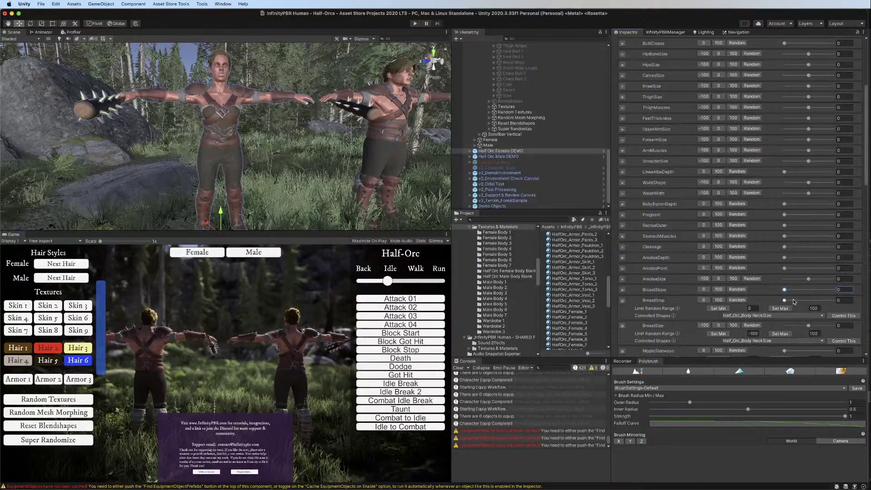
mouse_move(794, 301)
left_mouse_down()
mouse_move(813, 301)
mouse_move(778, 304)
left_mouse_up()
left_click(622, 301)
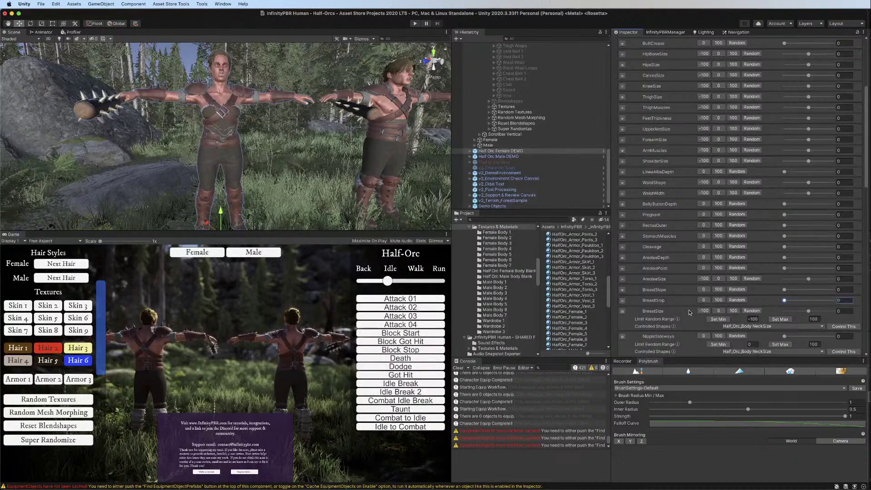
Limit BreastSize's random range and reset it to 0, try out NippleSideways, and collapse both shapes' options
mouse_move(810, 312)
left_mouse_down()
mouse_move(821, 312)
mouse_move(799, 313)
left_mouse_up()
left_click(780, 319)
left_click(718, 311)
left_click_drag(809, 323, 738, 318)
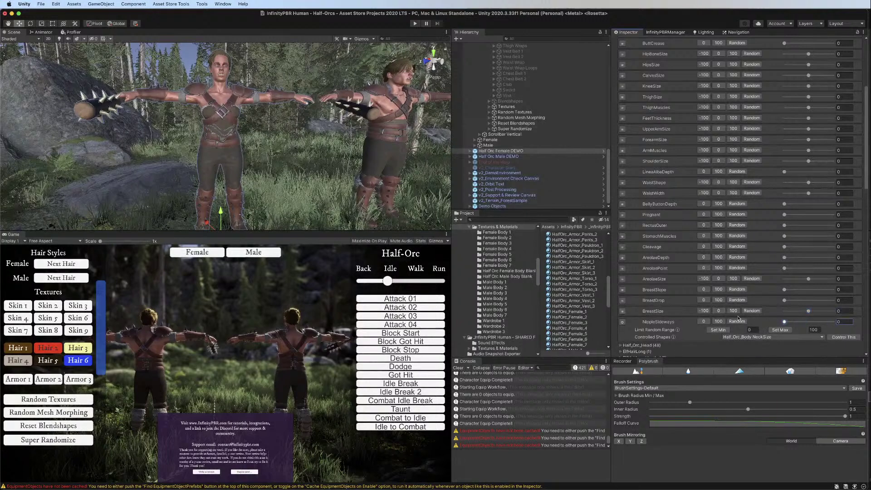
left_click(623, 322)
Apply all overrides of Half Orc Female DEMO to its prefab and collapse the Blend Shapes Manager component
scroll(698, 190, "up", 5)
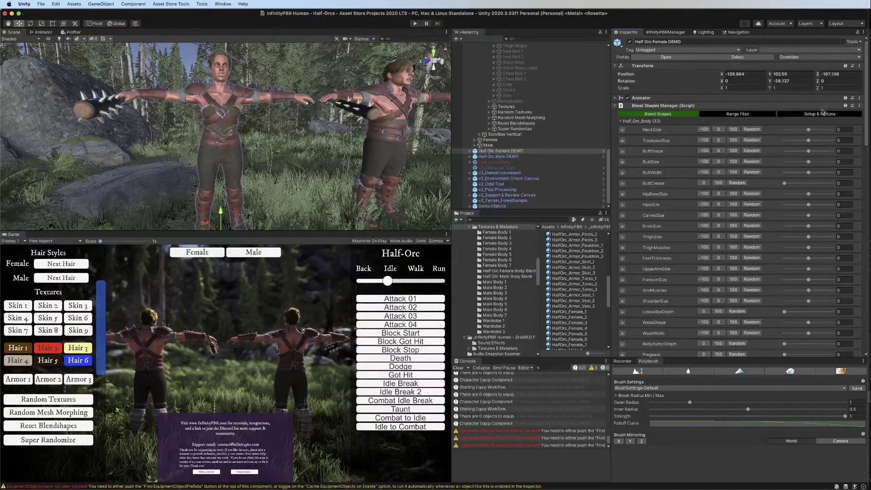
left_click(798, 59)
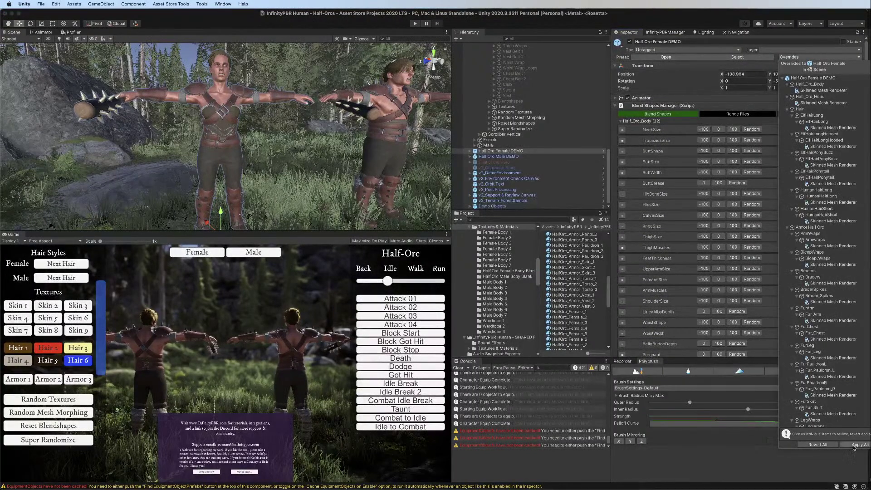
left_click(654, 173)
left_click(615, 105)
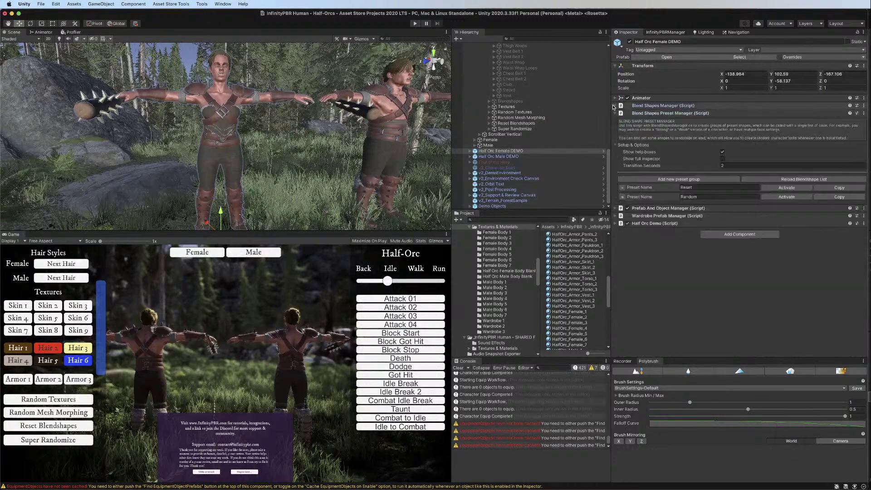
Expand the Reset and Random presets in the Blend Shapes Preset Manager and remove the Random preset
left_click(624, 196)
left_click(623, 187)
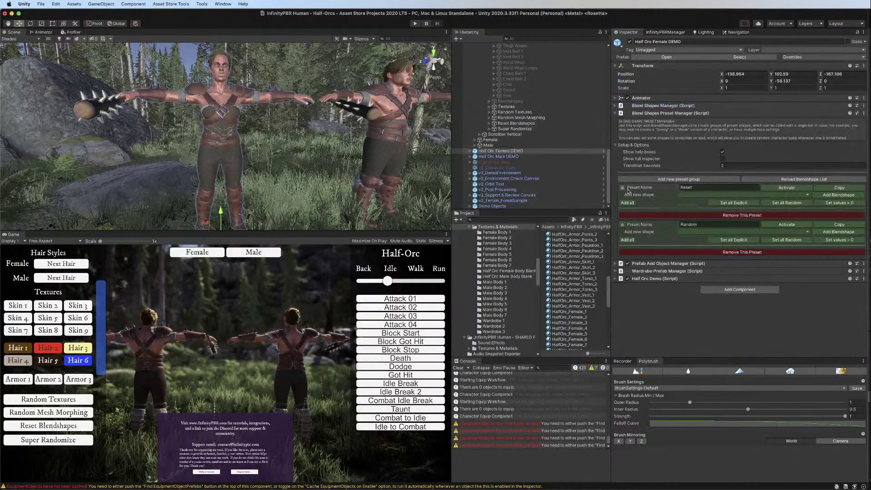
left_click(663, 252)
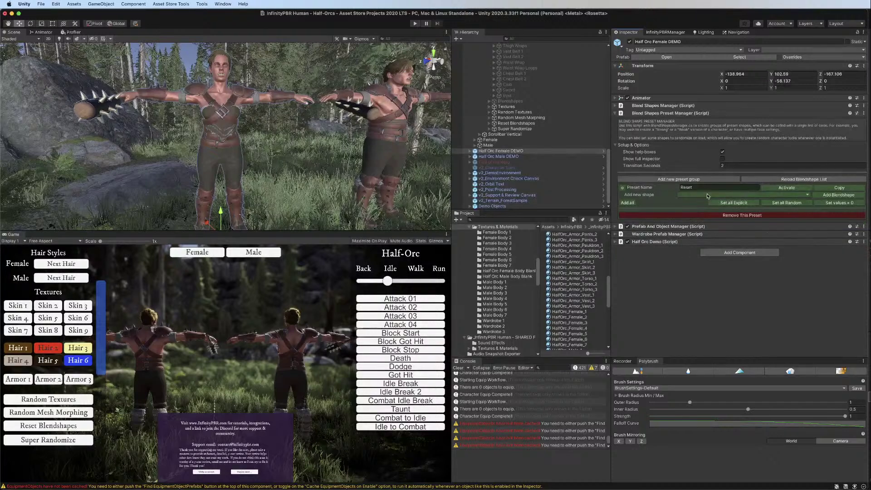
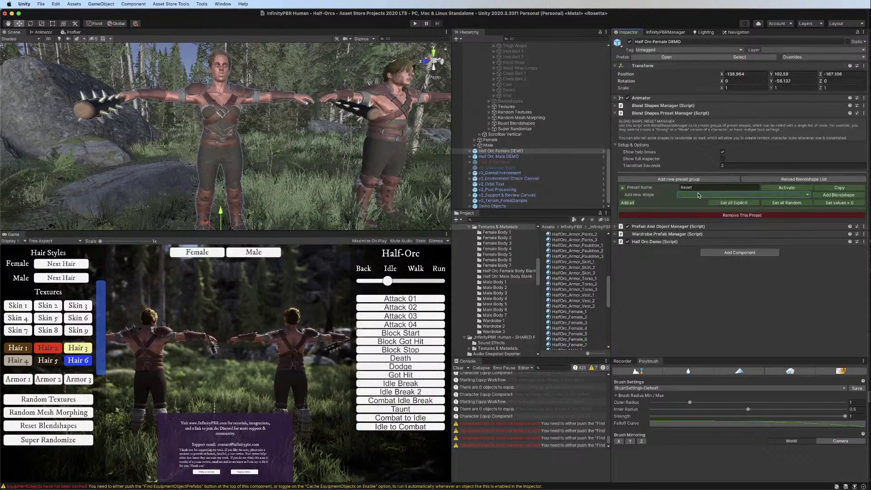
Reload the blend shape list and add all blend shapes to the Reset preset
left_click(820, 180)
left_click(627, 203)
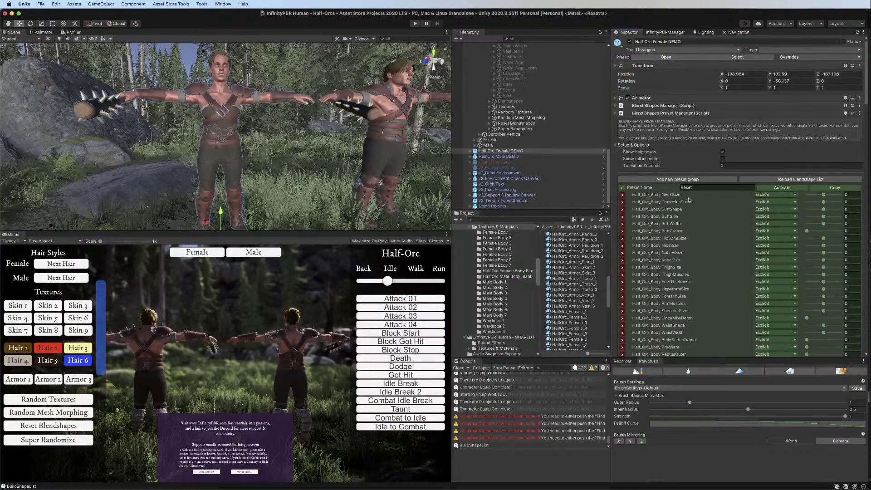
Remove the body shapes Pregnant, AreolaDepth, AreolaPoint and AreolaSize from the Reset preset
scroll(641, 212, "down", 10)
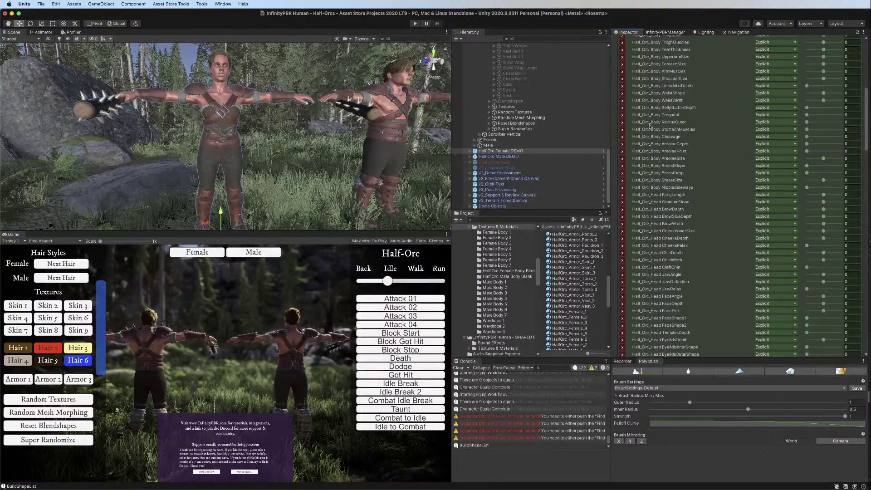
left_click(622, 115)
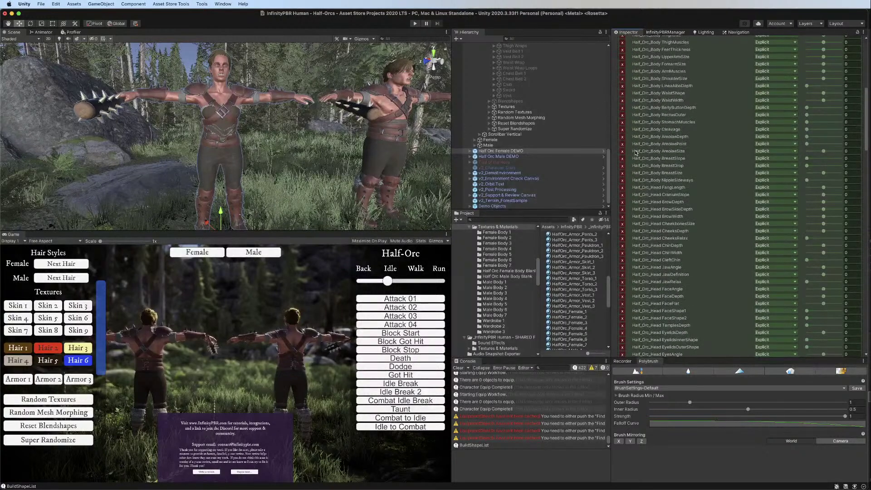
left_click(622, 137)
left_click(623, 137)
left_click(622, 137)
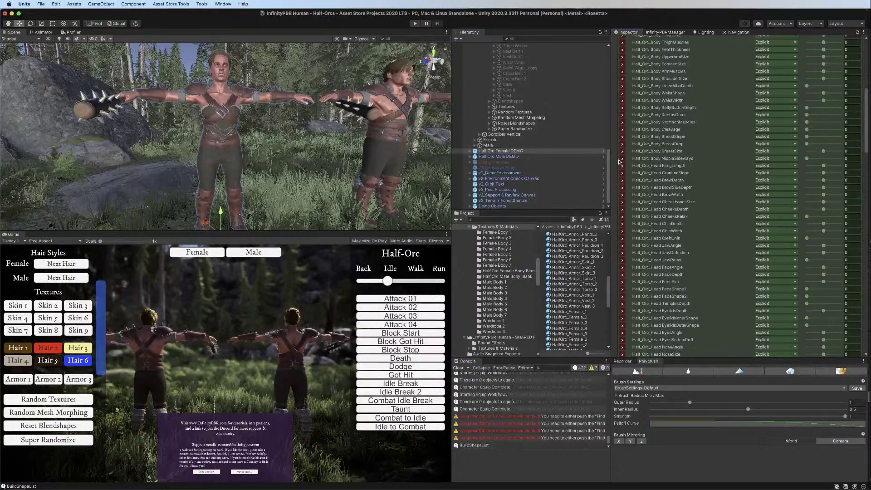
Remove the NippleSideways body shape and all elf, orc and human hair HairDepth shapes from the Reset preset
left_click(622, 158)
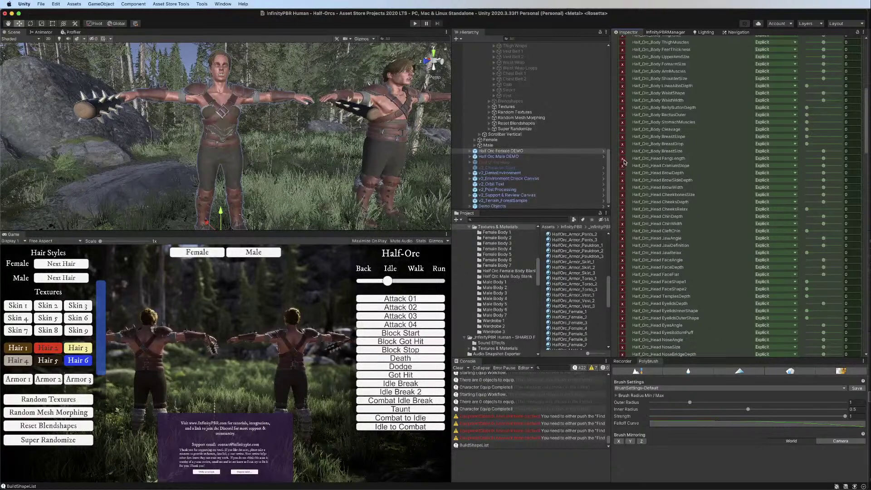
scroll(623, 162, "down", 10)
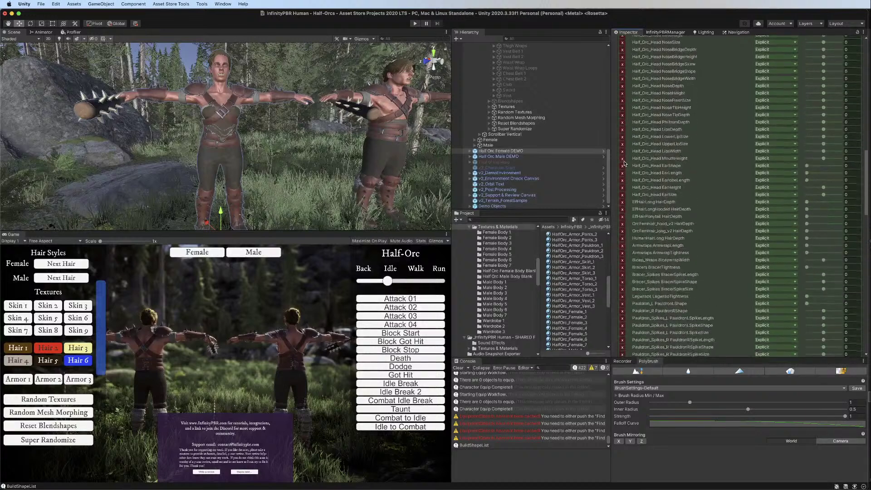
left_click(623, 203)
left_click(623, 203)
left_click(623, 202)
left_click(622, 202)
left_click(623, 203)
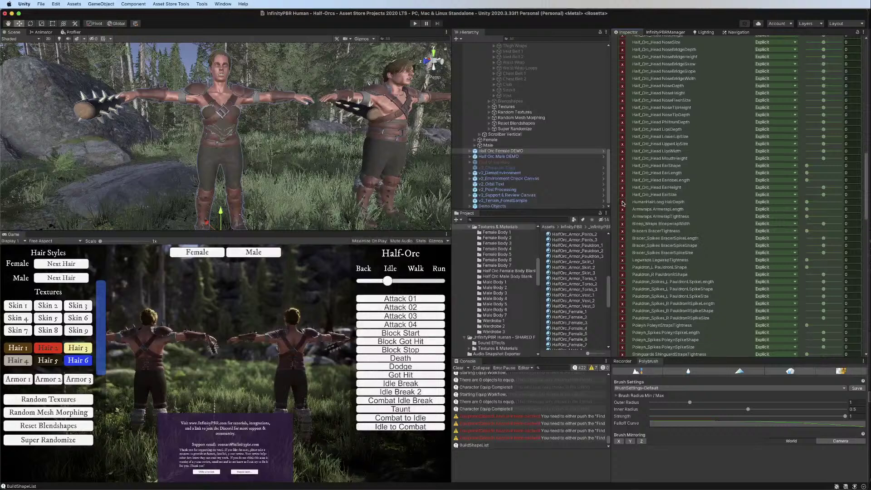
left_click(623, 203)
Remove the Armwraps, Bicep_Wraps, Bracers tightness, BracerSpikeSize, Legwraps and both Pauldron shapes from the Reset preset
left_click(623, 203)
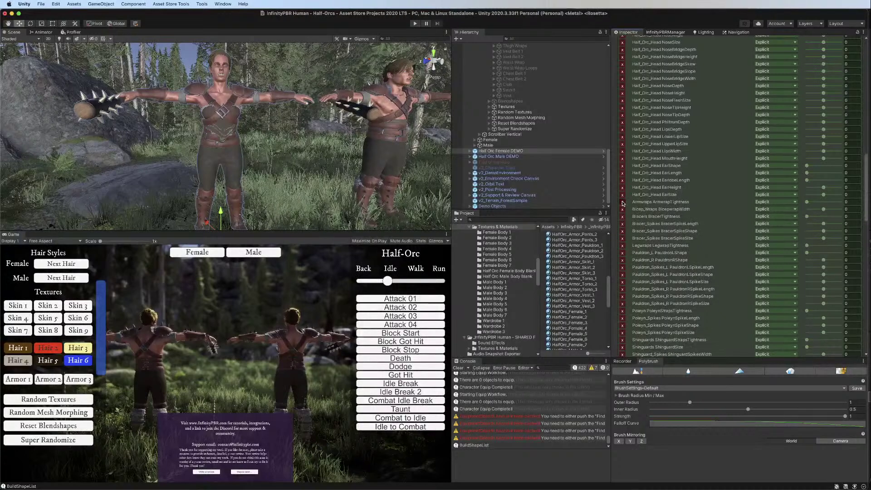
left_click(623, 202)
left_click(623, 203)
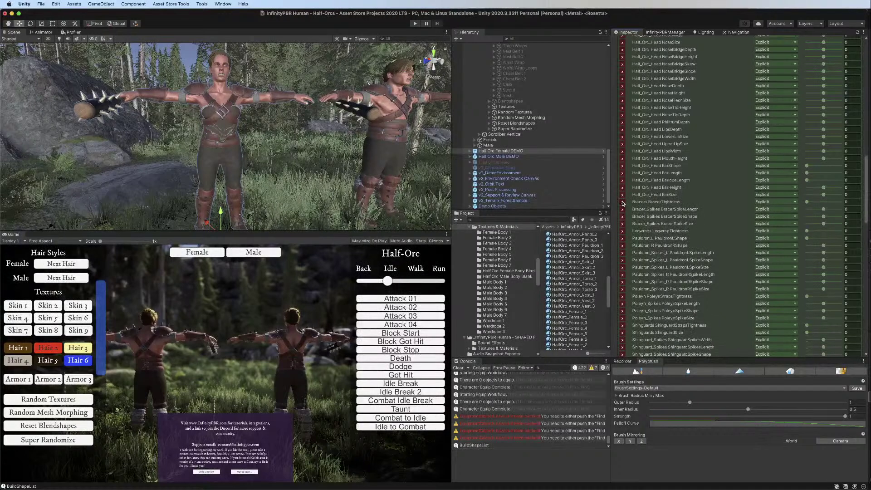
left_click(623, 202)
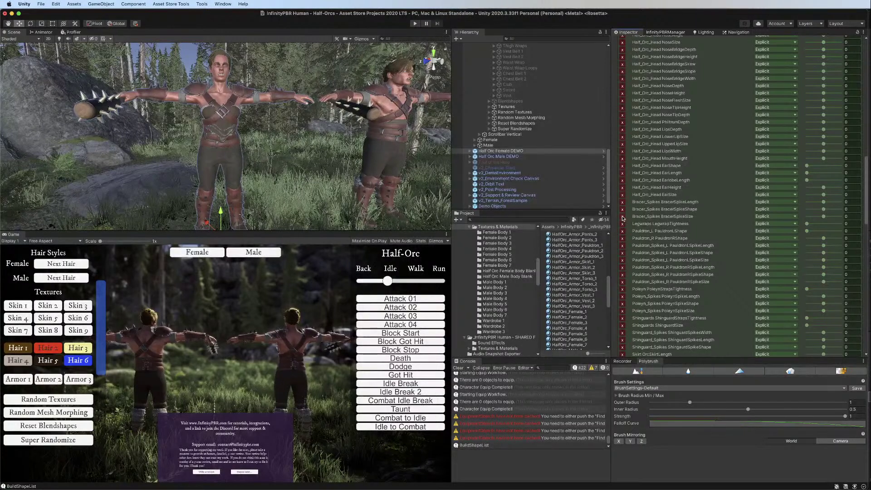
left_click(623, 218)
left_click(623, 218)
left_click(623, 218)
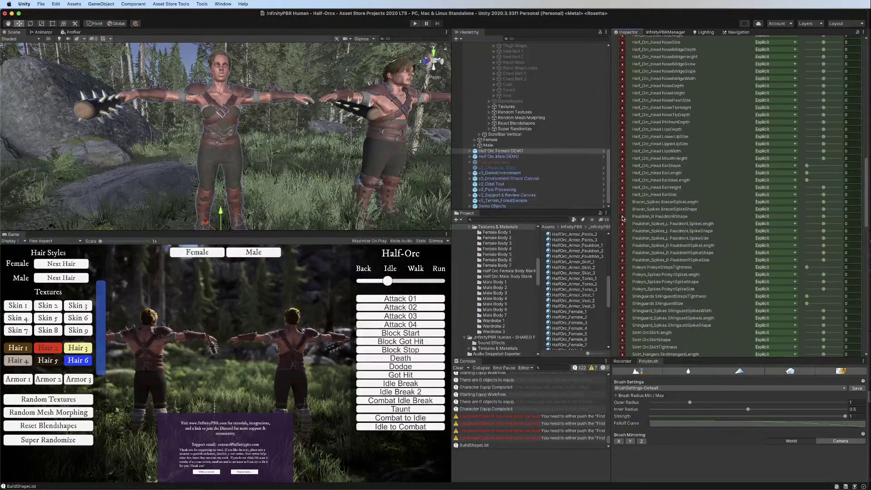
left_click(623, 217)
Remove both pauldron spike sizes, PoleynStrapsTightness, PoleynSpikeSize, the two Shinguards shapes and ShinguardSpikeShape from the Reset preset
left_click(624, 232)
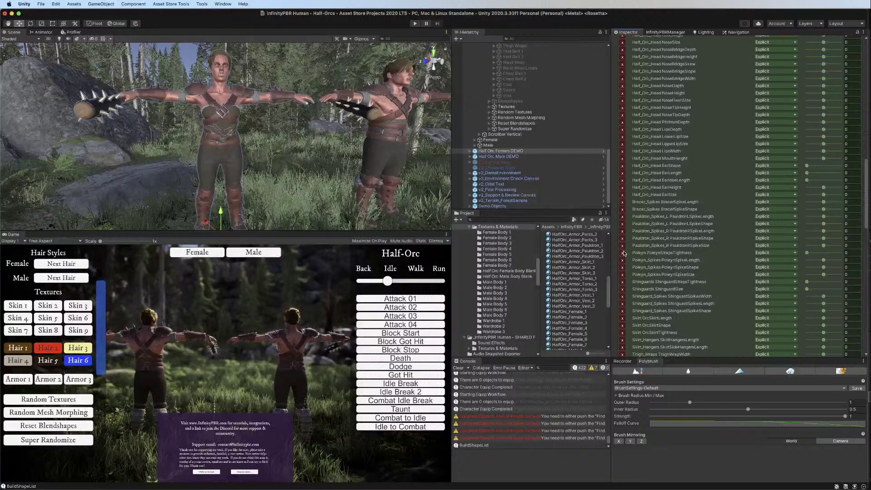
left_click(624, 246)
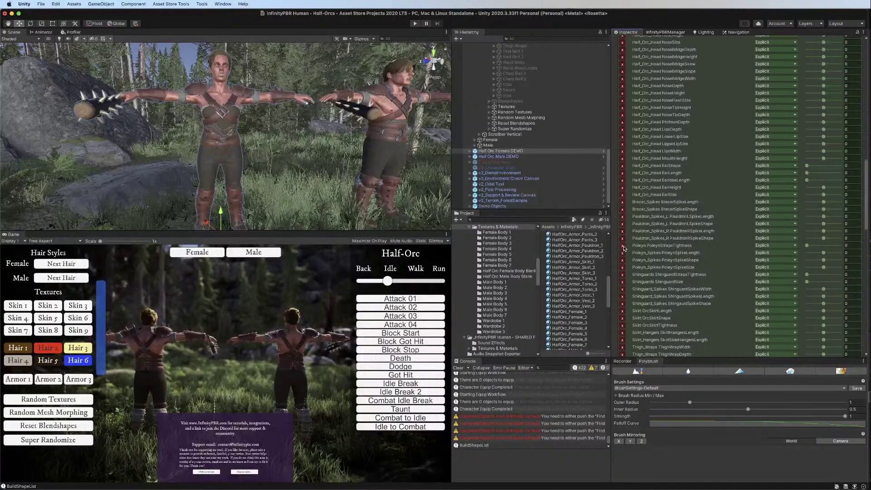
left_click(623, 246)
left_click(623, 261)
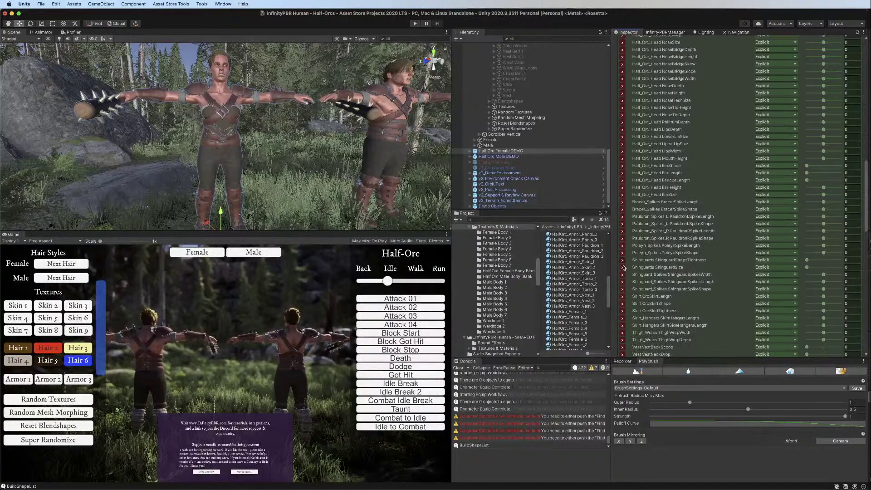
left_click(623, 260)
left_click(623, 260)
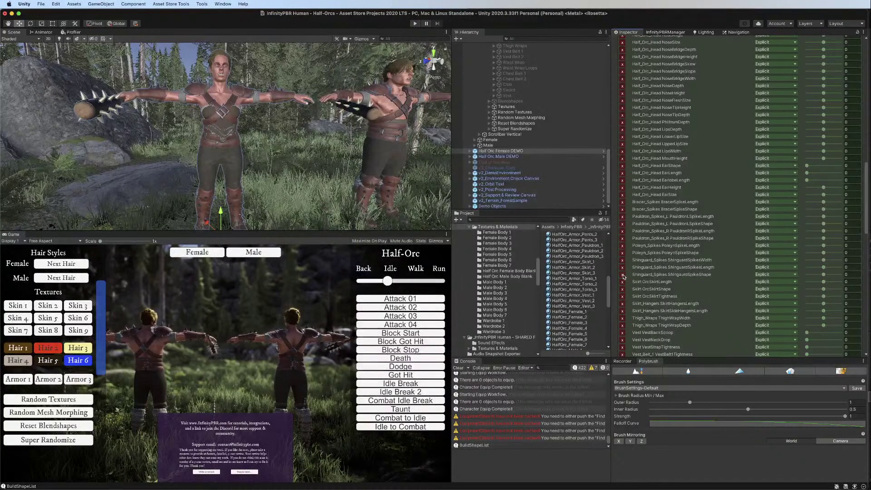
left_click(623, 274)
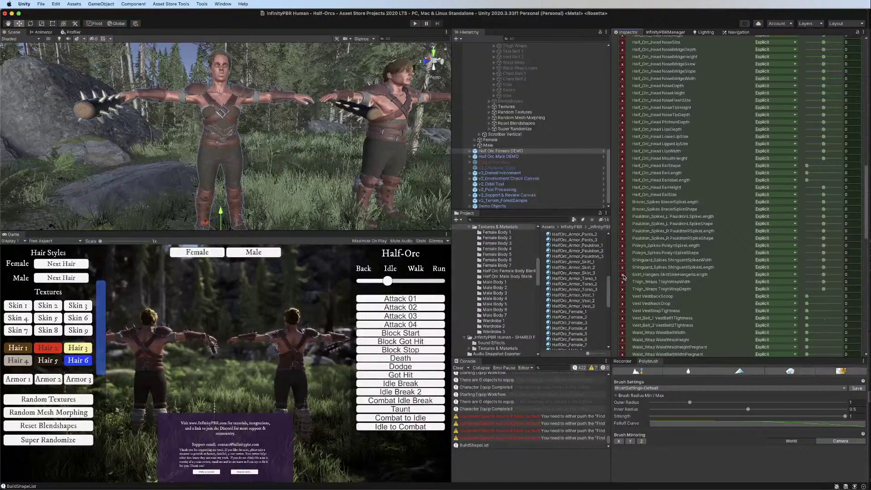
Remove the remaining skirt, skirt hanger, thigh wrap, vest, vest belt, waist wrap and chest belt shapes from the Reset preset
left_click(622, 275)
left_click(623, 276)
left_click(622, 275)
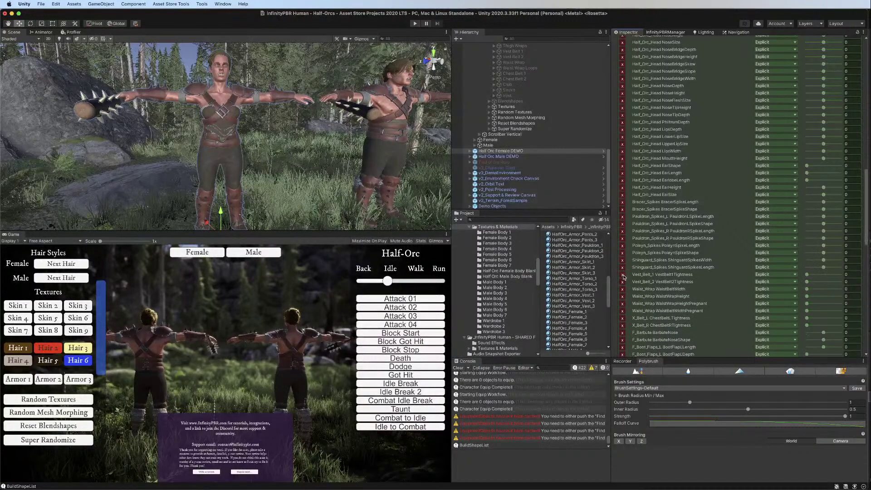
left_click(623, 275)
left_click(622, 276)
left_click(622, 275)
left_click(623, 275)
left_click(622, 275)
left_click(623, 275)
left_click(622, 275)
left_click(623, 276)
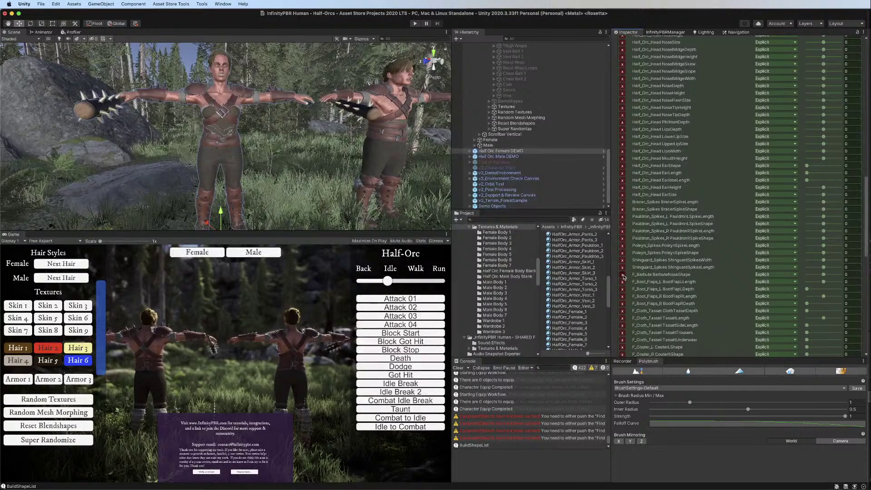
Remove the F_ armor shapes from F_Barbute through F_Poleyn, including boot flaps, tassets, couters, faulds and gauntlets, from the Reset preset
left_click(622, 276)
left_click(623, 276)
left_click(622, 276)
left_click(622, 275)
left_click(623, 275)
left_click(623, 275)
left_click(623, 275)
left_click(622, 275)
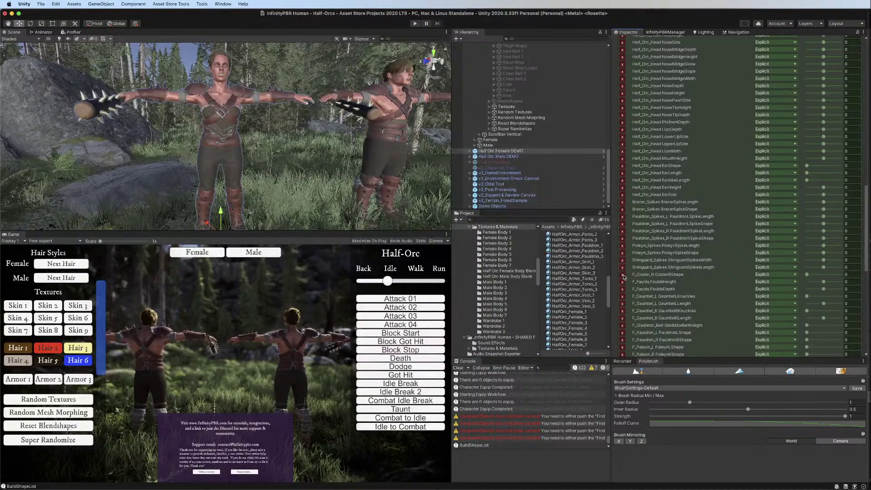
left_click(623, 276)
left_click(622, 275)
left_click(623, 276)
left_click(622, 275)
left_click(623, 275)
left_click(622, 276)
left_click(623, 275)
left_click(622, 275)
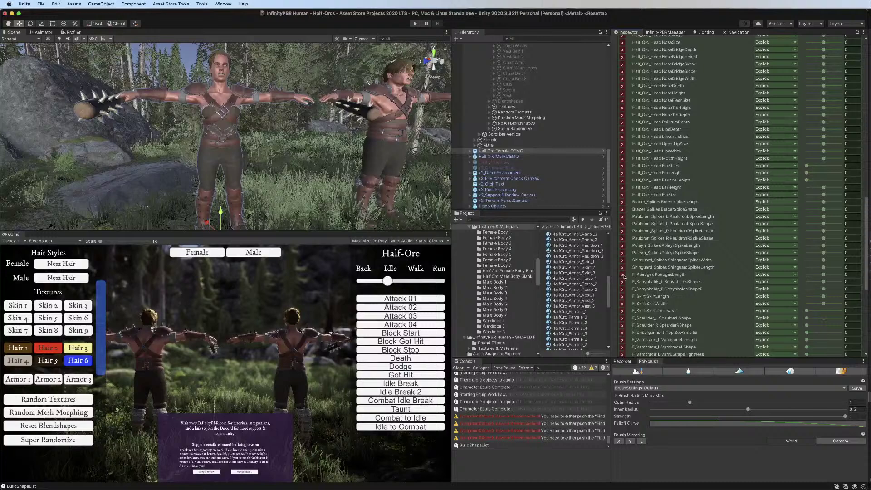
Remove the F_ shapes for pteruges, schynbalds, skirt, spaulders, undergarment top and vambraces from the Reset preset
left_click(622, 276)
left_click(622, 275)
left_click(622, 275)
left_click(622, 276)
left_click(622, 275)
left_click(622, 275)
left_click(622, 275)
left_click(623, 275)
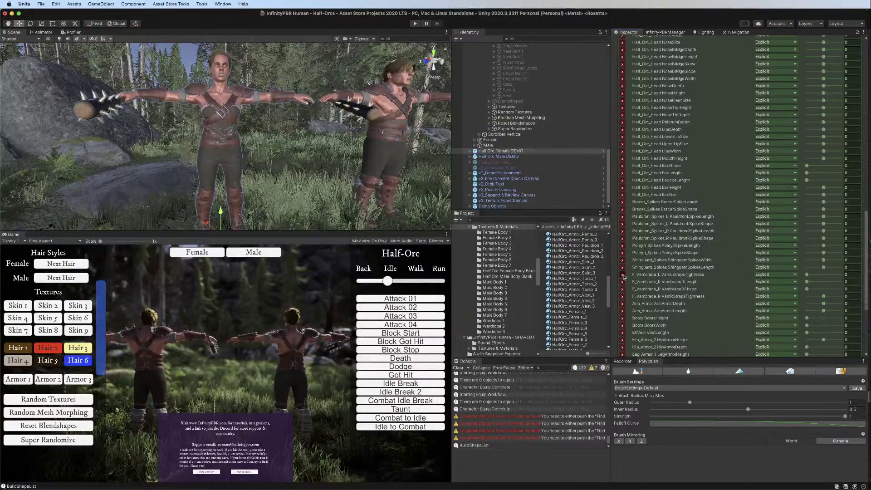
left_click(622, 276)
left_click(622, 275)
left_click(622, 275)
left_click(623, 275)
Remove the remaining Arm_Armor, Boots, vest, Hip_Armor, Leg_Armor, Manica, Poleyns, Sash and Shirt shapes from the Reset preset
left_click(623, 275)
left_click(623, 275)
left_click(623, 275)
left_click(623, 276)
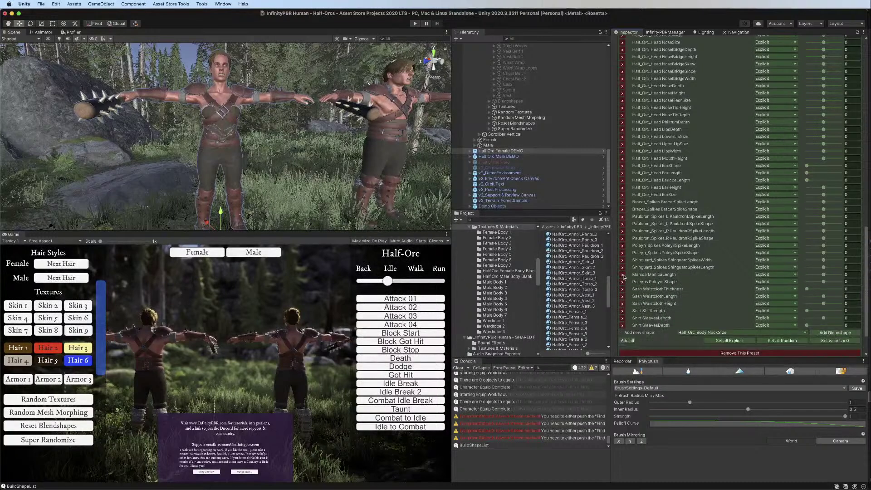
left_click(623, 275)
left_click(622, 276)
left_click(622, 276)
left_click(623, 275)
left_click(622, 276)
left_click(622, 276)
left_click(622, 275)
left_click(623, 275)
left_click(623, 275)
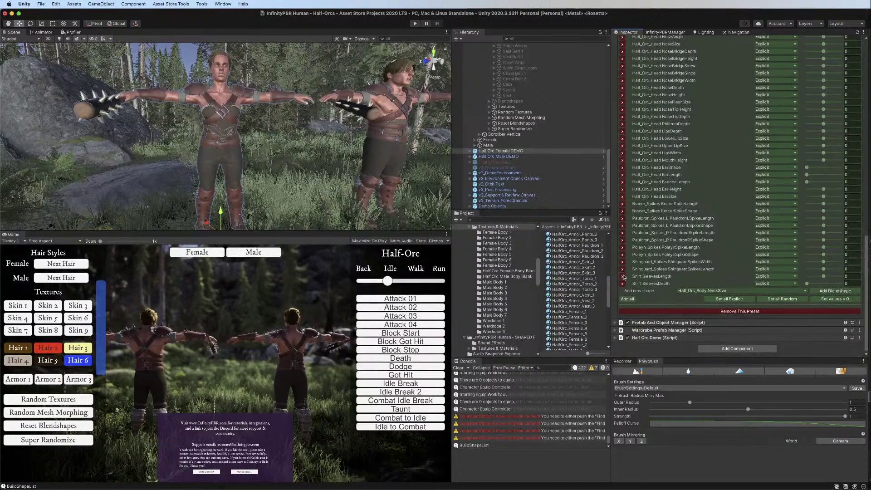
left_click(622, 283)
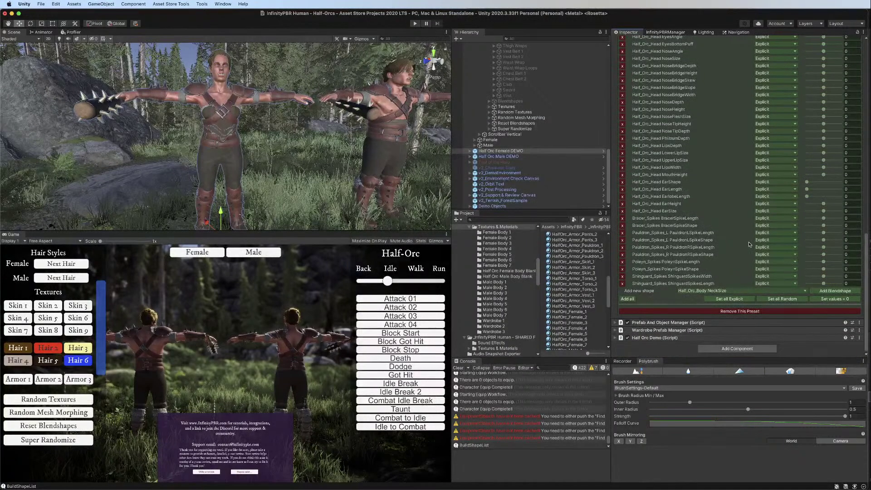
Duplicate the Reset preset, collapse the original and name the copy Random
scroll(726, 227, "up", 20)
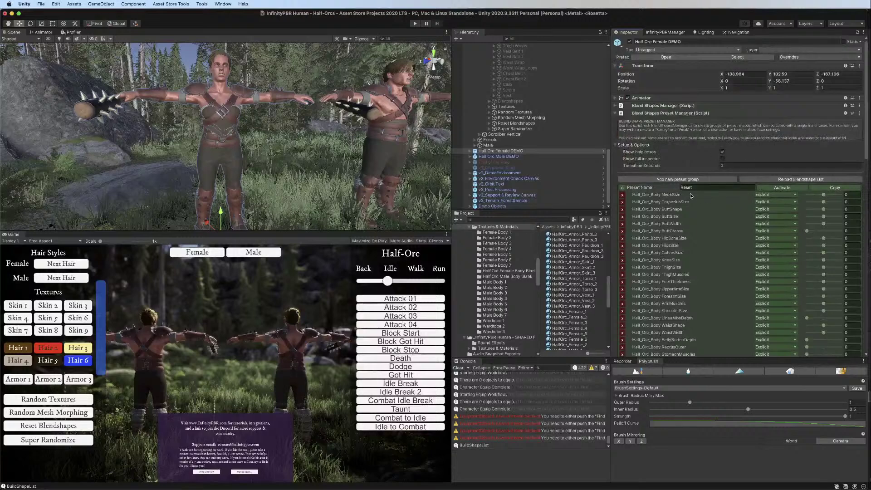
scroll(772, 192, "down", 10)
scroll(751, 194, "up", 10)
left_click(621, 190)
left_click(727, 198)
type("Random")
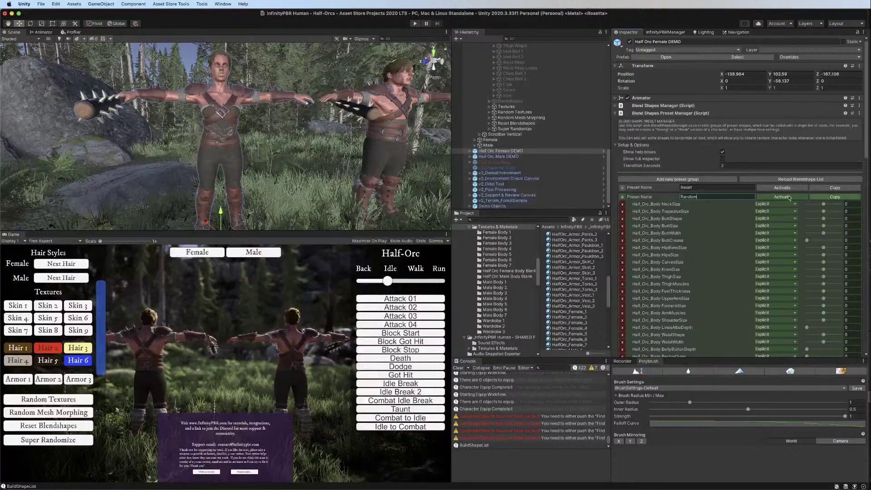
Collapse the Random preset and activate it to test it on the character
left_click(622, 197)
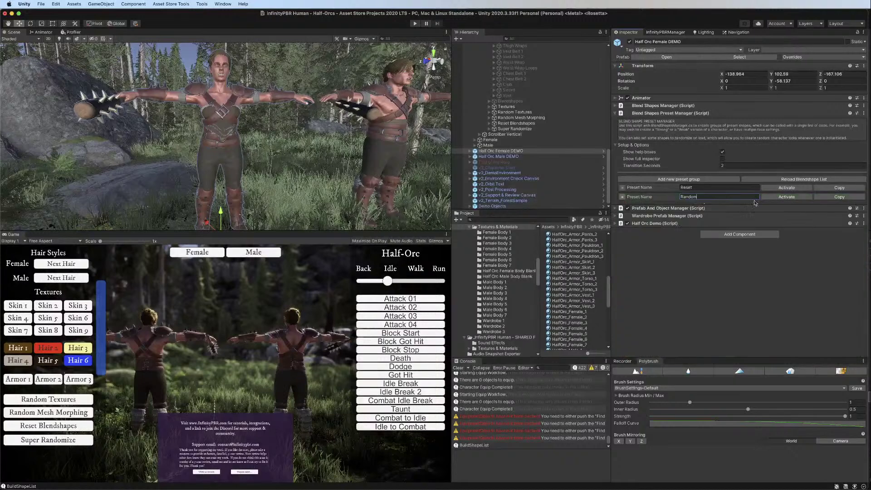
left_click(781, 197)
left_click(786, 198)
left_click(787, 199)
Set all blend shapes in the Random preset to Random and collapse the preset
left_click(622, 197)
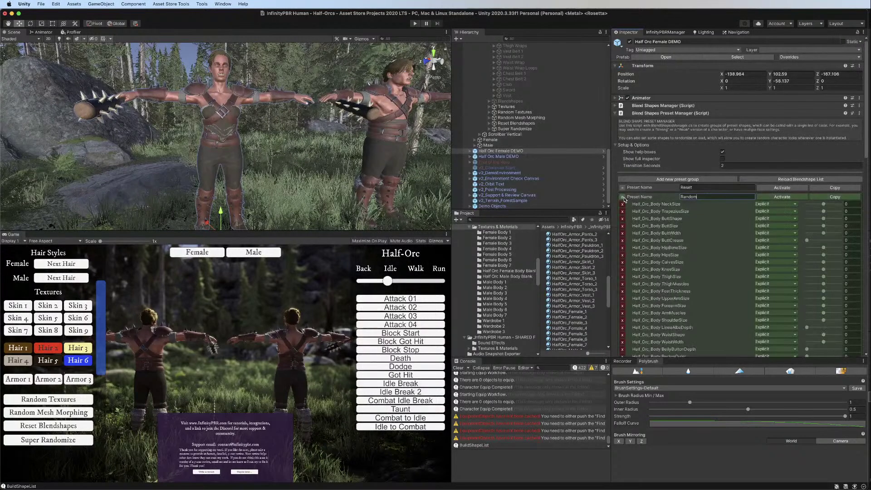
scroll(766, 216, "down", 10)
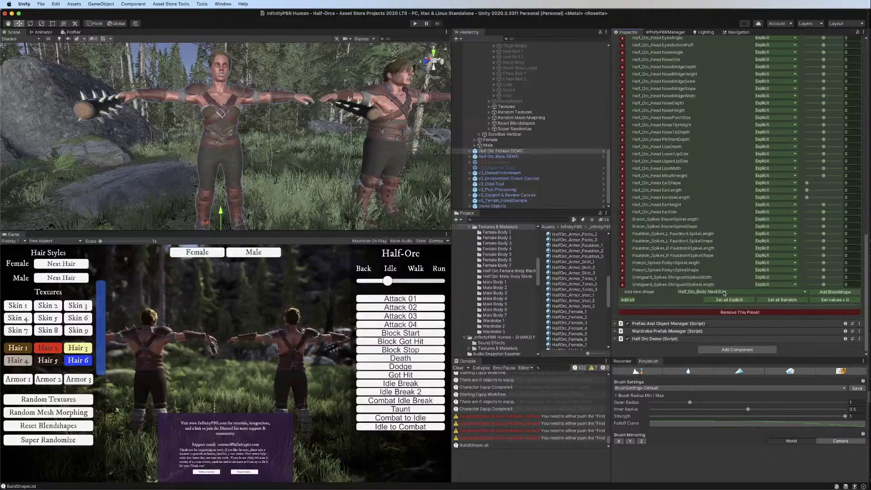
left_click(740, 291)
left_click(776, 303)
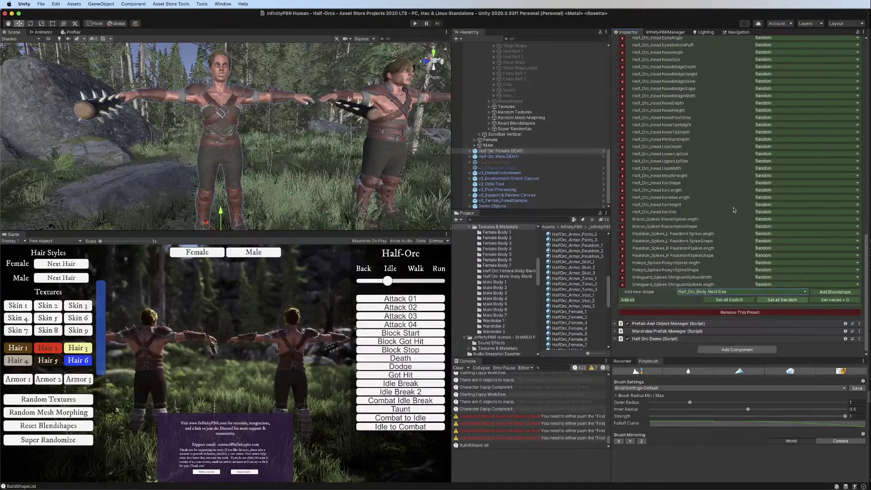
scroll(698, 198, "up", 15)
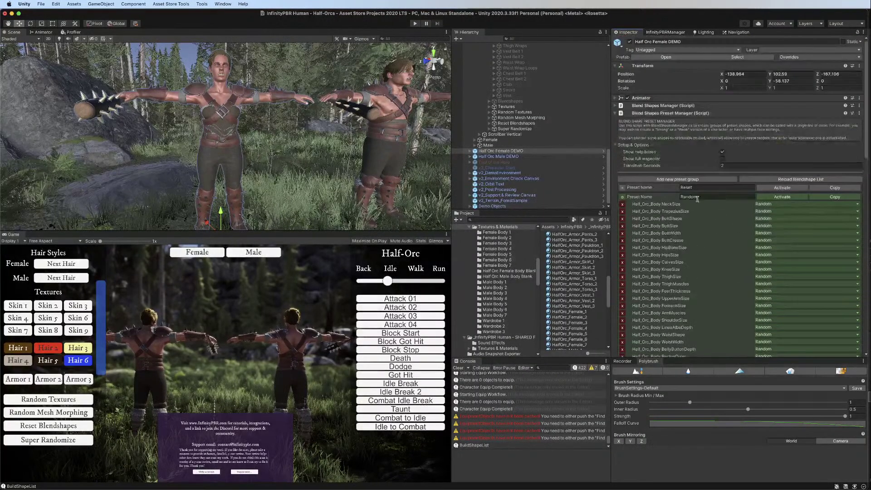
left_click(623, 197)
Activate the Random and Reset presets in turn, and apply all overrides of Half Orc Female DEMO to its prefab
left_click(779, 198)
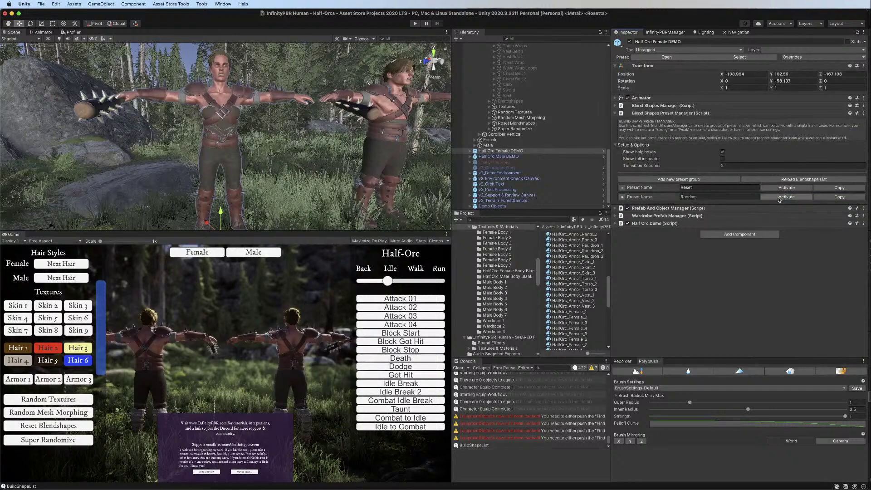
left_click(781, 191)
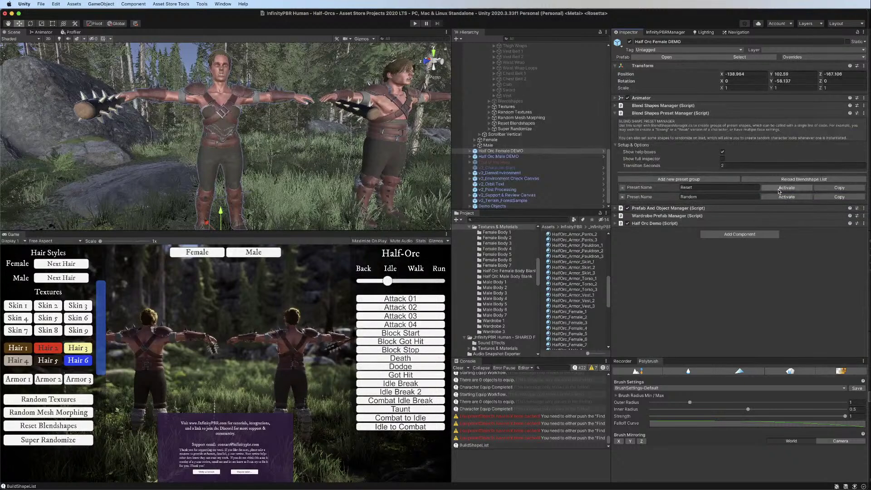
left_click(853, 57)
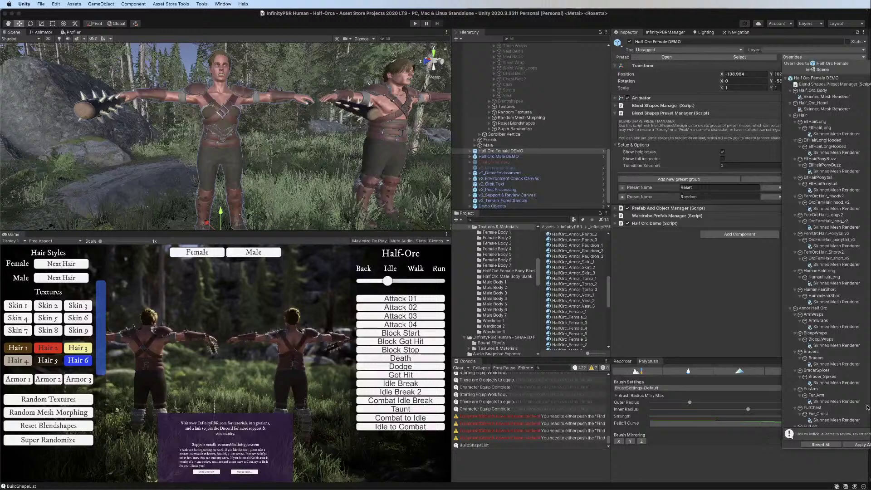
left_click(858, 444)
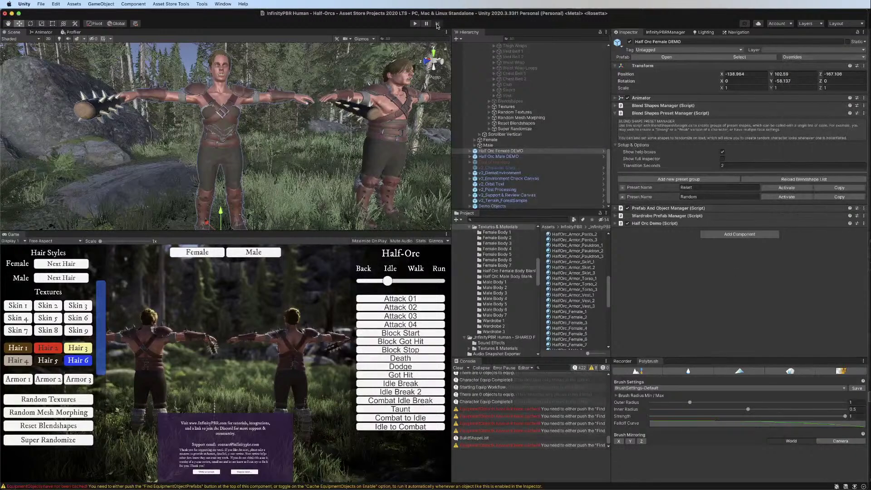
Run the scene and apply Super Randomize to the half-orcs several times to test the rebuilt presets
left_click(414, 23)
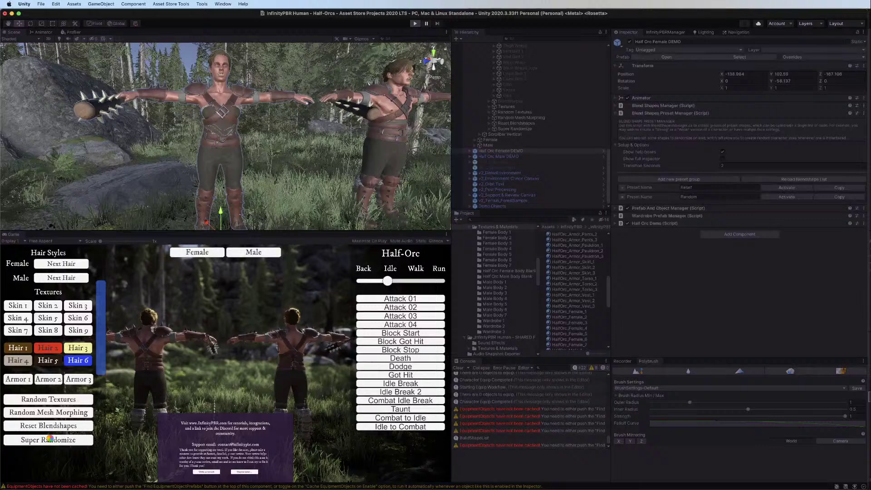
left_click(50, 439)
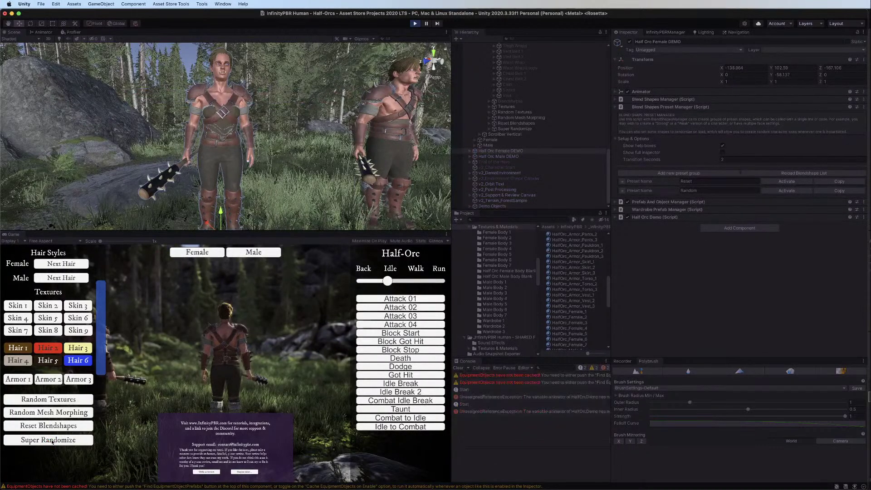
left_click(52, 439)
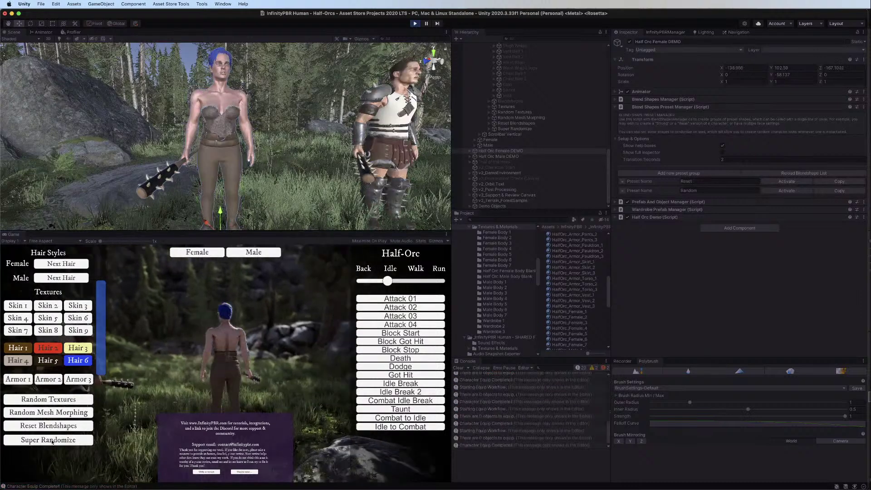
left_click(52, 439)
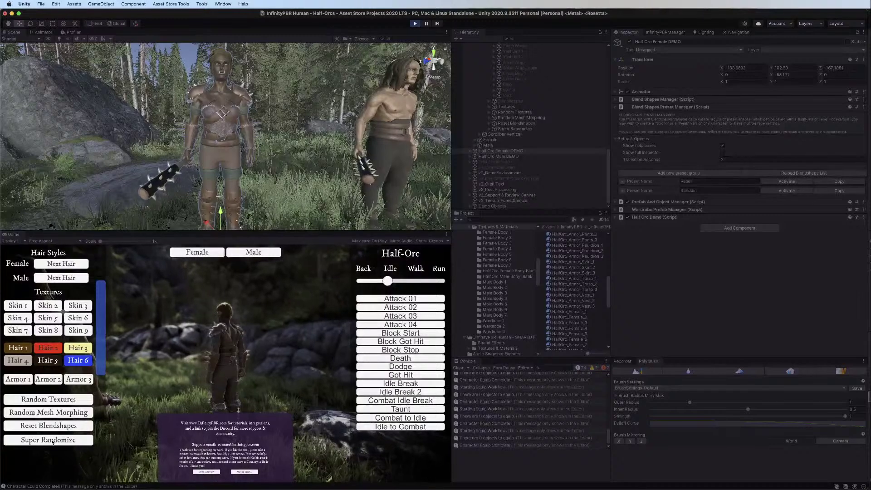
Apply Super Randomize to the half-orcs again and test Random Mesh Morphing in the running scene
left_click(52, 440)
left_click(52, 441)
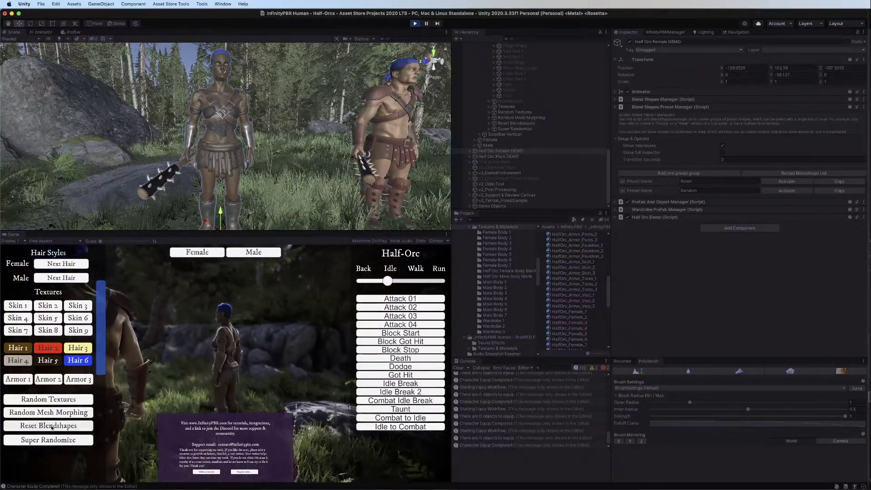
left_click(60, 415)
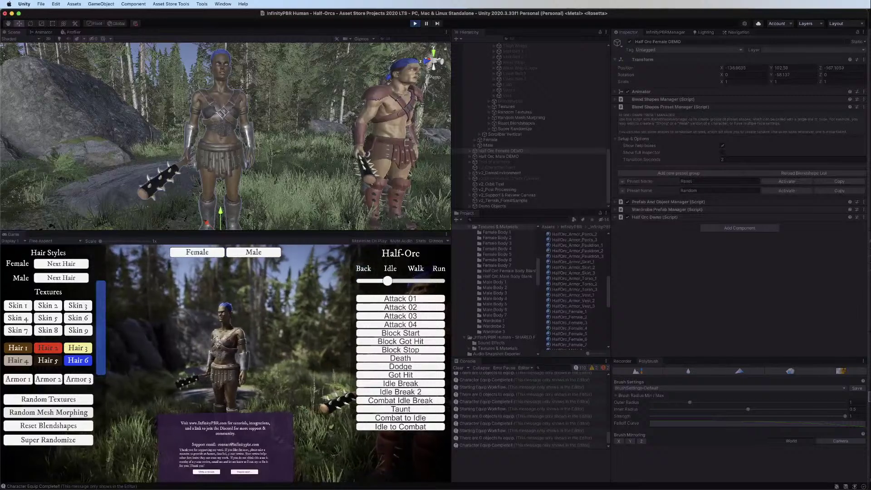
Set Transition Seconds to 0.5 for both half-orcs during play and test it with Random Mesh Morphing
left_click(749, 158)
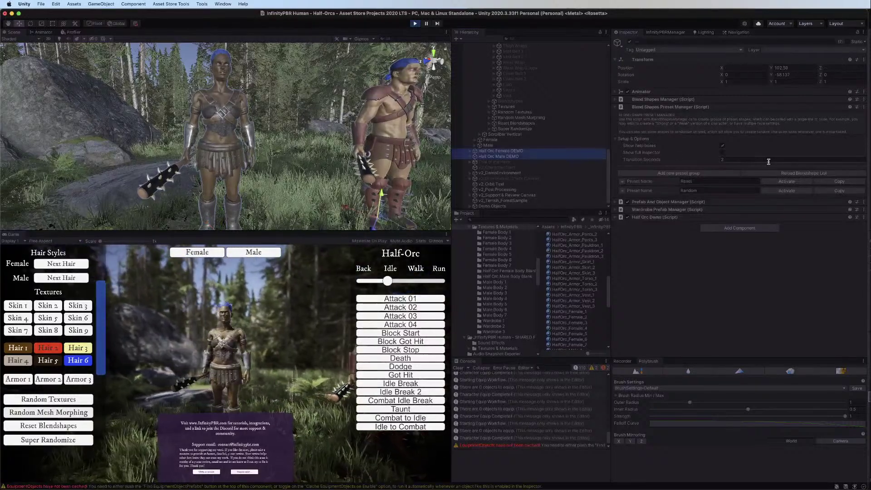
type("0.5")
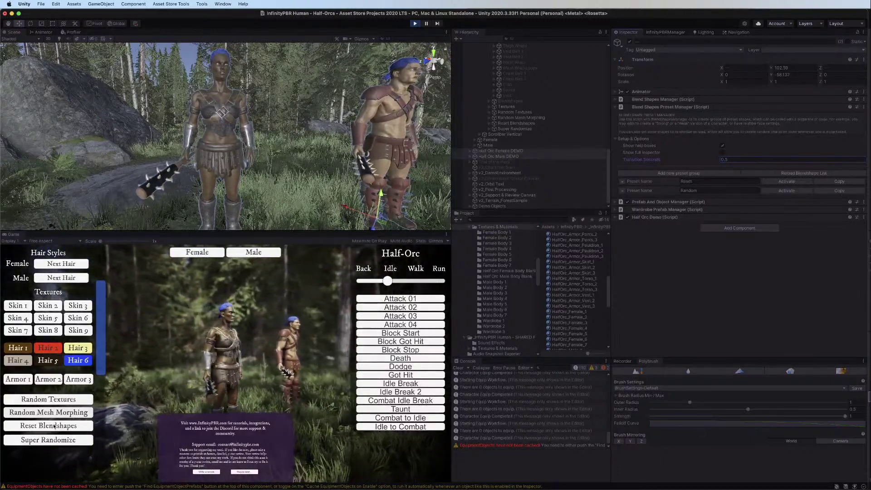
left_click(66, 414)
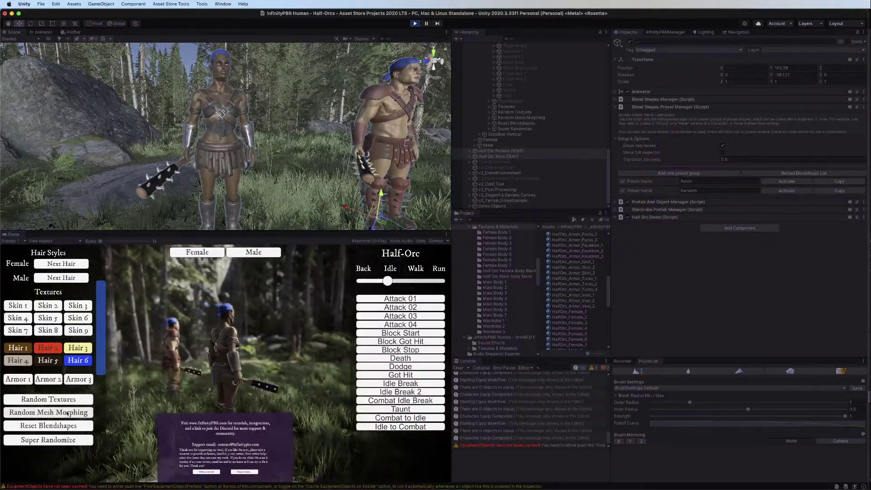
Apply Random Textures to both half-orcs several times in the running scene
left_click(67, 401)
left_click(67, 402)
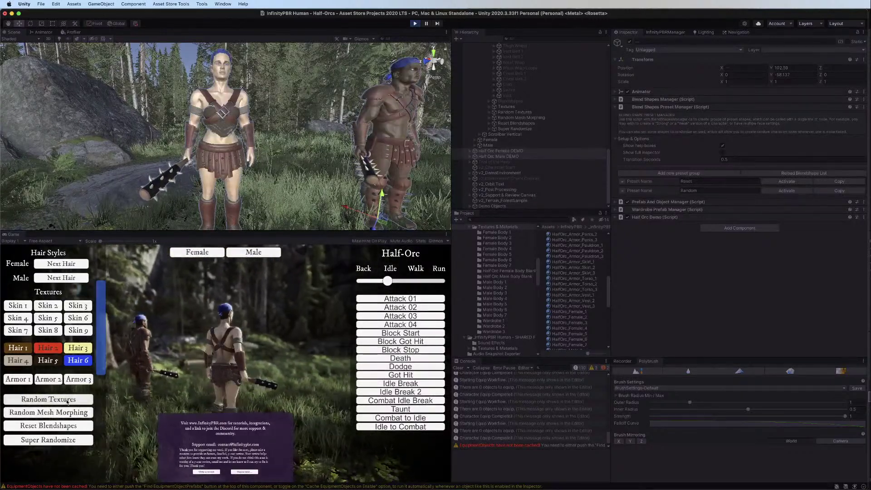
left_click(67, 401)
left_click(67, 399)
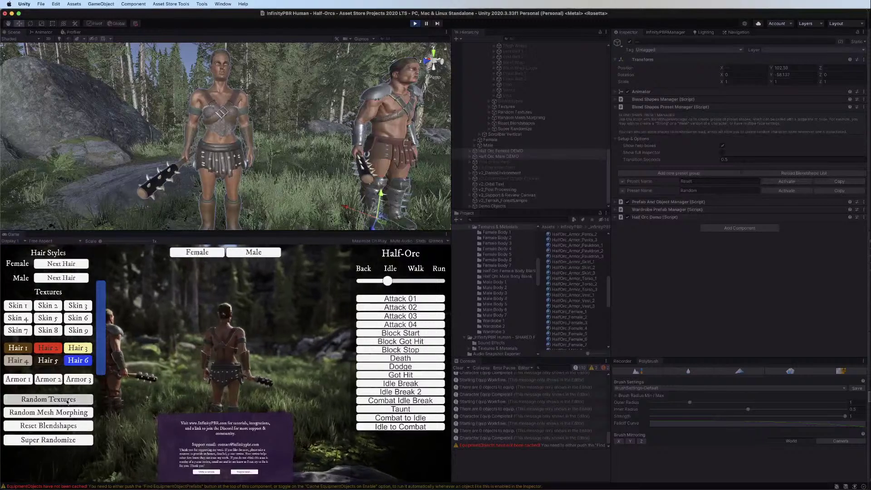
left_click(67, 399)
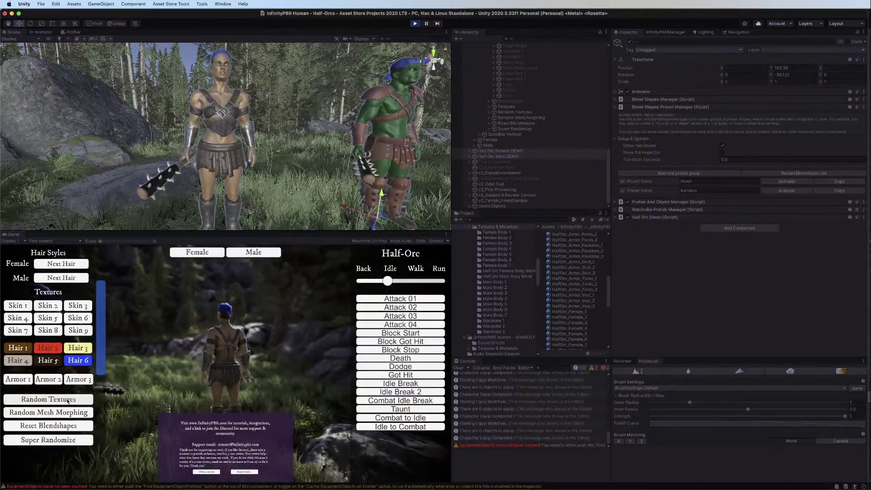
Apply Super Randomize repeatedly to check the half-orcs' combined blend shape, wardrobe and texture variations
left_click(53, 439)
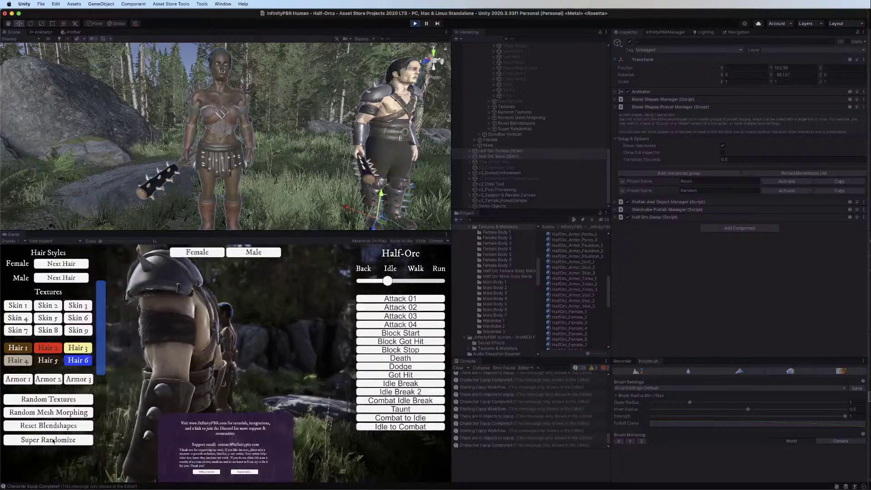
left_click(53, 440)
left_click(53, 439)
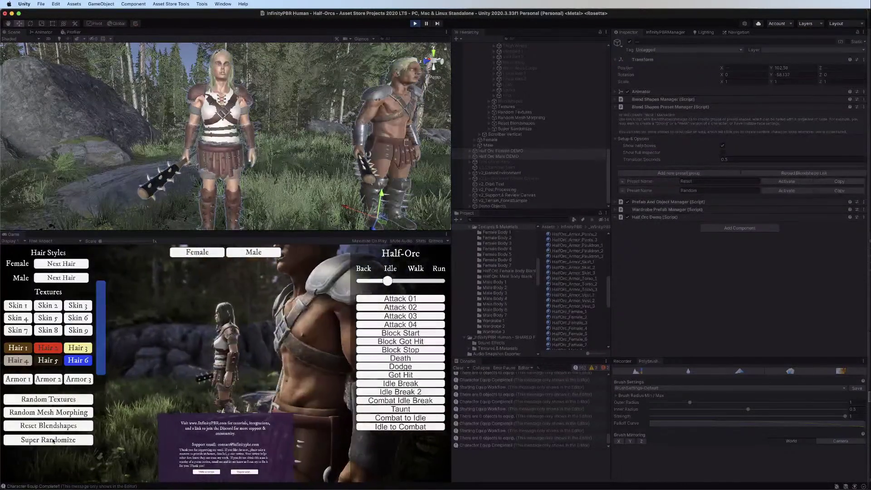
left_click(53, 440)
left_click(53, 440)
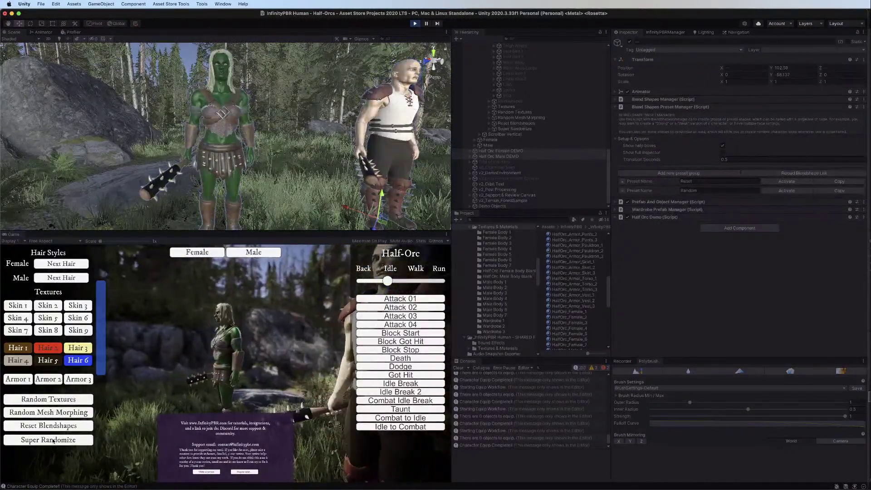
left_click(54, 439)
left_click(53, 440)
left_click(53, 439)
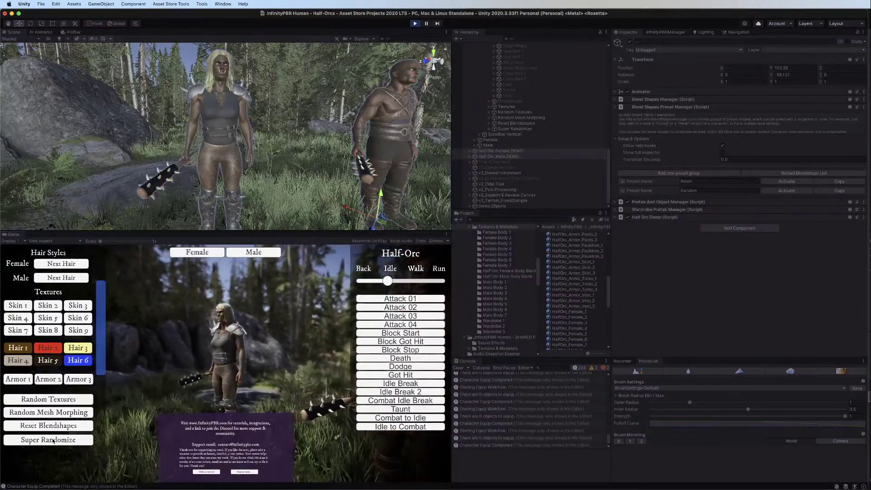
left_click(53, 440)
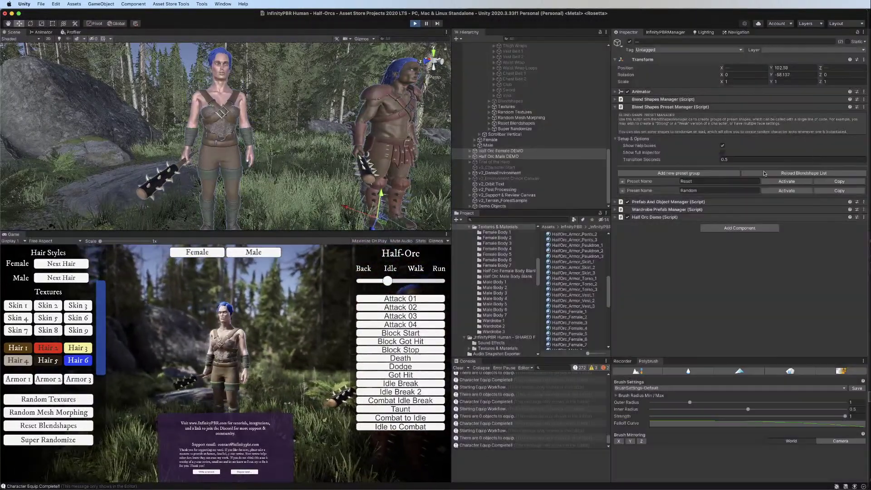
Stop the scene, set Transition Seconds to 0.5 on Half Orc Female DEMO and apply the override to its prefab
key("super+p")
left_click(743, 161)
type("2")
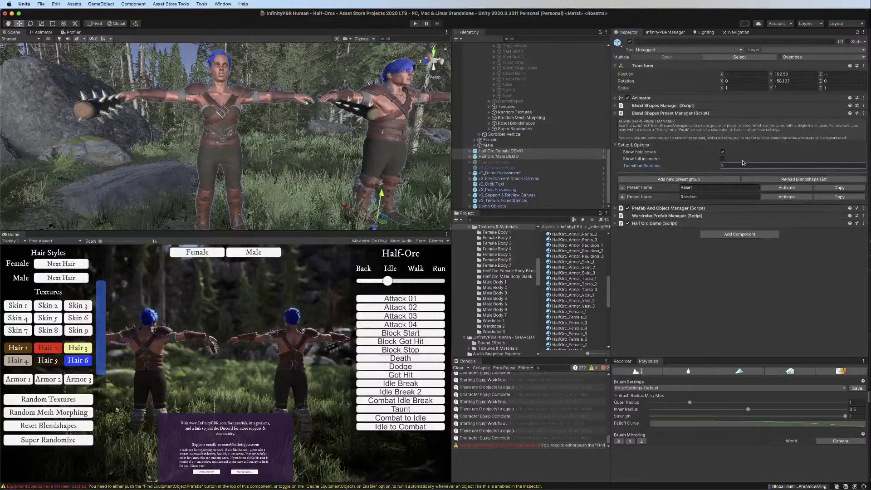
left_click(742, 165)
left_click(806, 57)
left_click(501, 151)
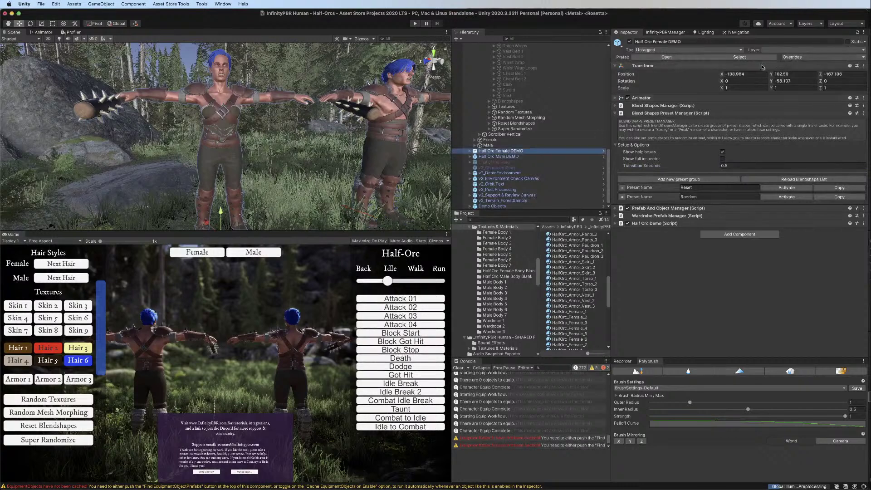
left_click(832, 56)
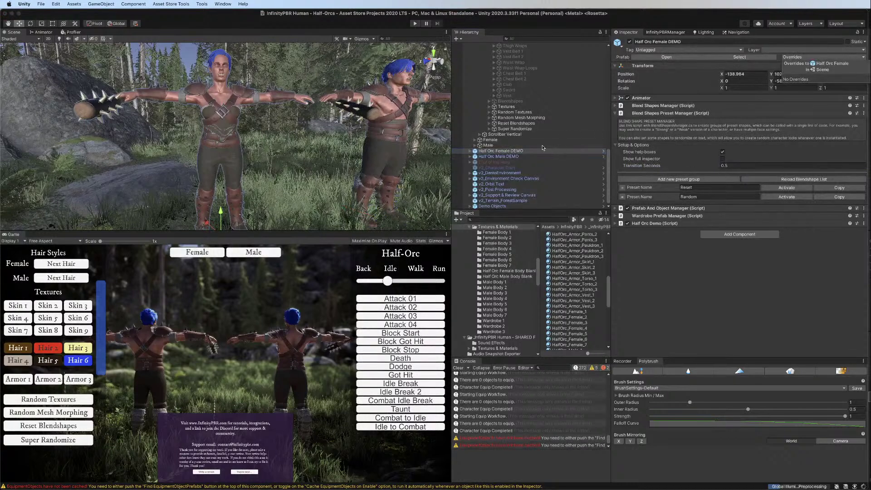
Set Transition Seconds to 0.5 on Half Orc Male DEMO, apply its prefab overrides and recheck both characters
left_click(509, 156)
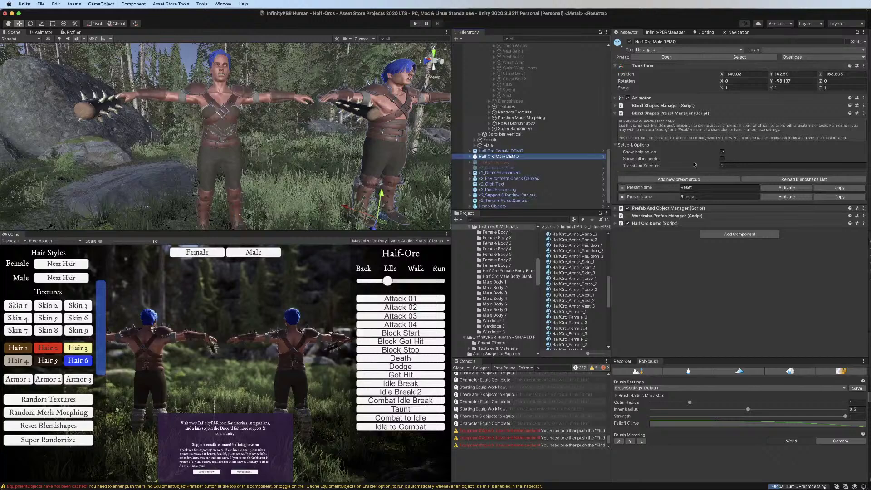
left_click(733, 165)
type("0.5")
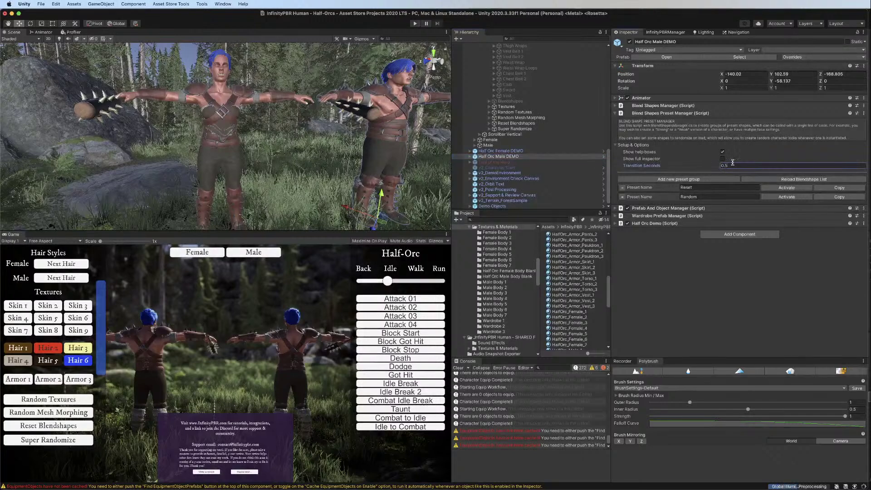
left_click(793, 57)
left_click(499, 146)
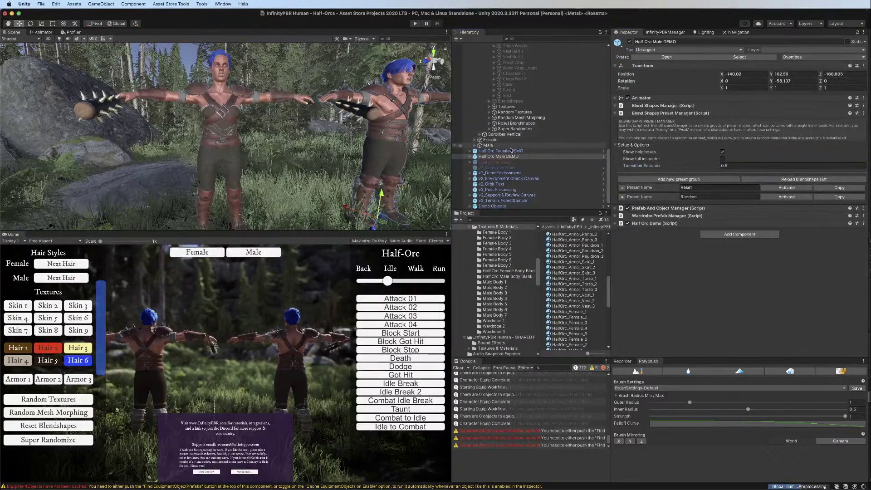
left_click(508, 156)
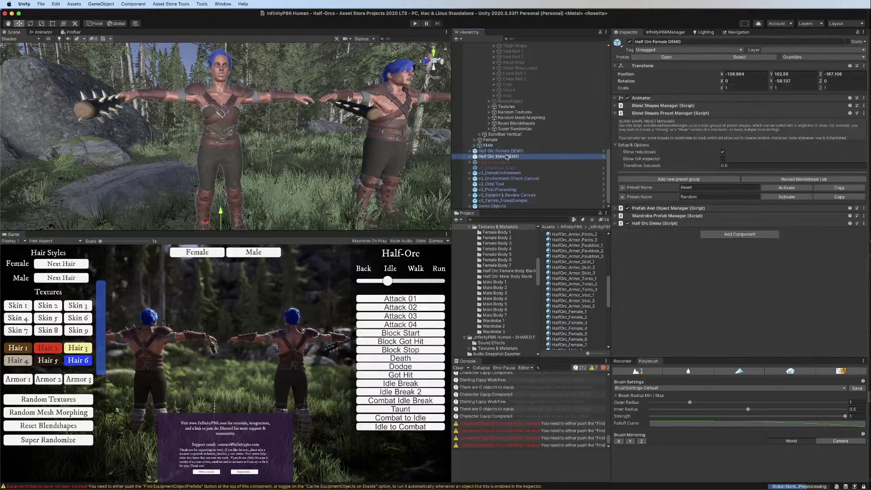
left_click(513, 151)
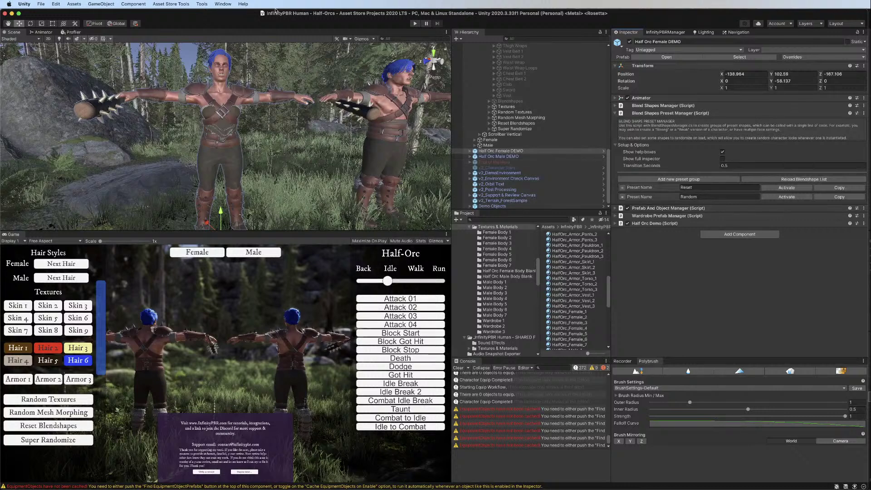
Run the scene, switch the characters' hair texture to Hair 5 and stop the scene
left_click(414, 24)
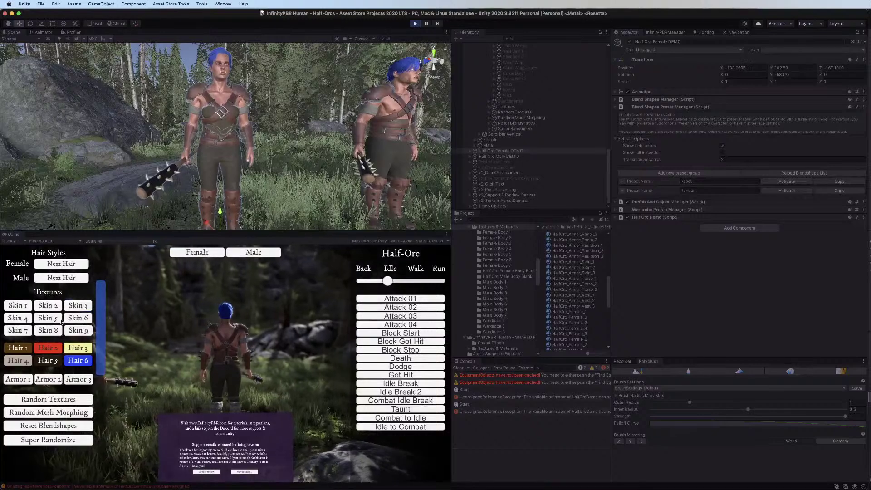
left_click(46, 360)
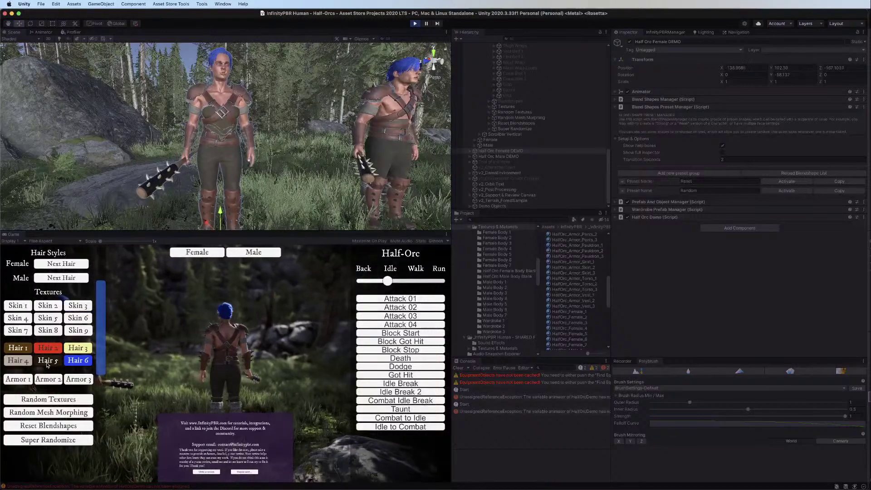
left_click(414, 24)
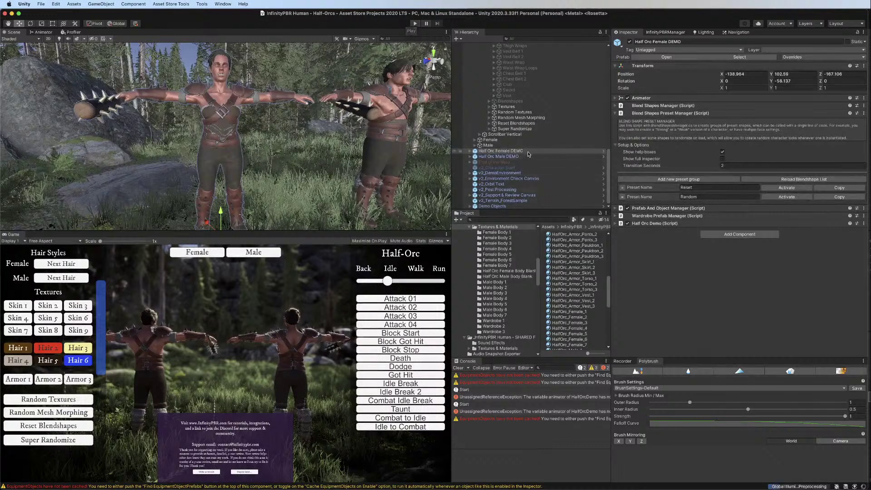
Set the Value of the Scrollbar Vertical object to 1 so the demo controls start at the top
left_click(503, 135)
scroll(796, 253, "down", 5)
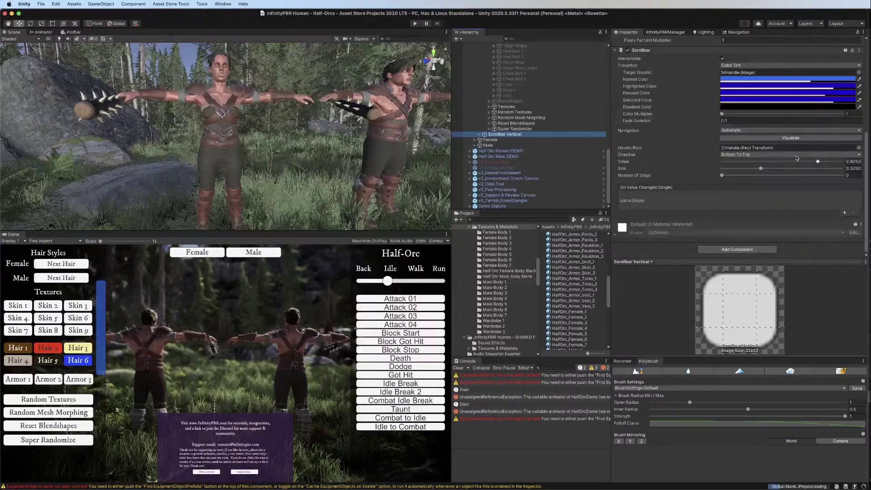
left_click_drag(818, 163, 843, 162)
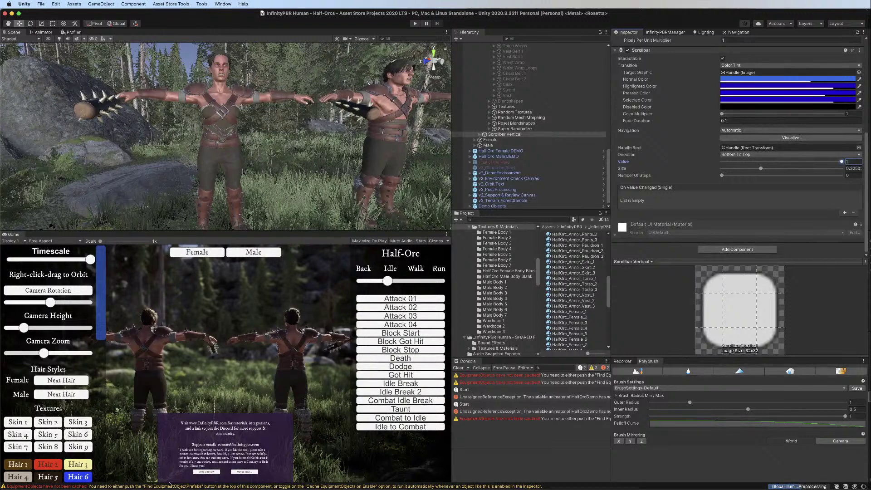
left_click(418, 475)
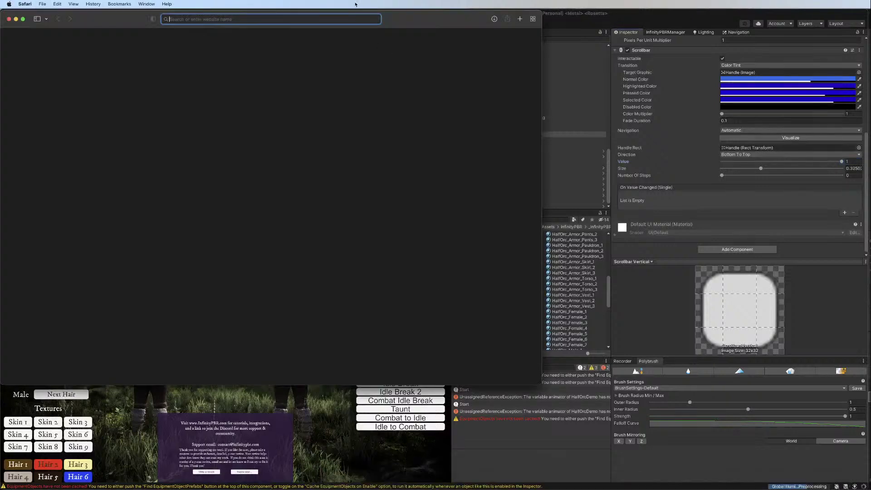
left_click_drag(392, 18, 0, 18)
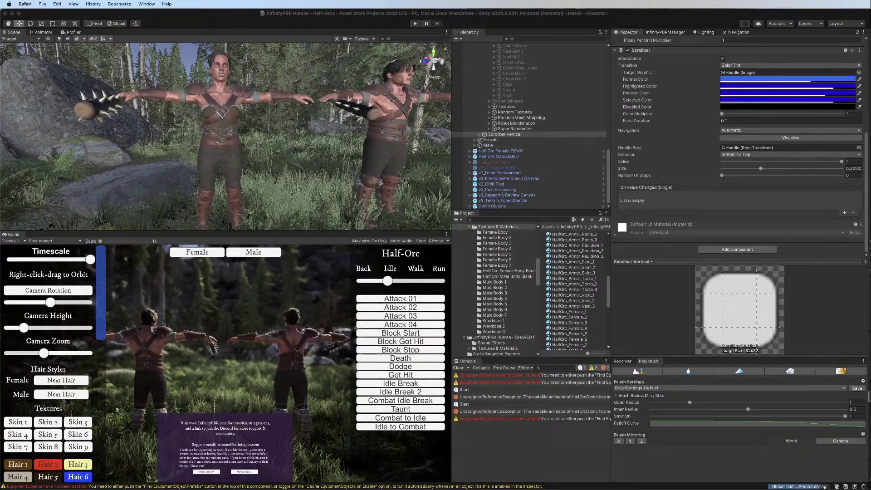
Open the Asset Store Tools package upload window, check it and close it
left_click(179, 21)
left_click(178, 4)
left_click(178, 14)
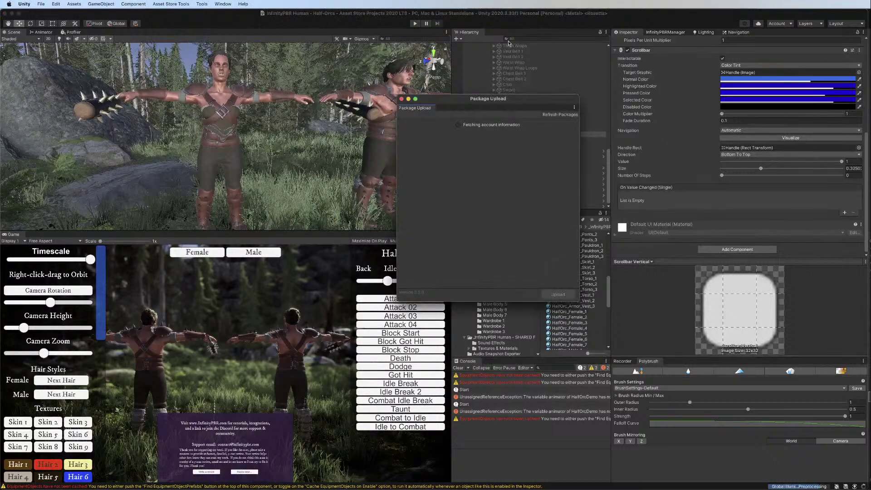
left_click(401, 99)
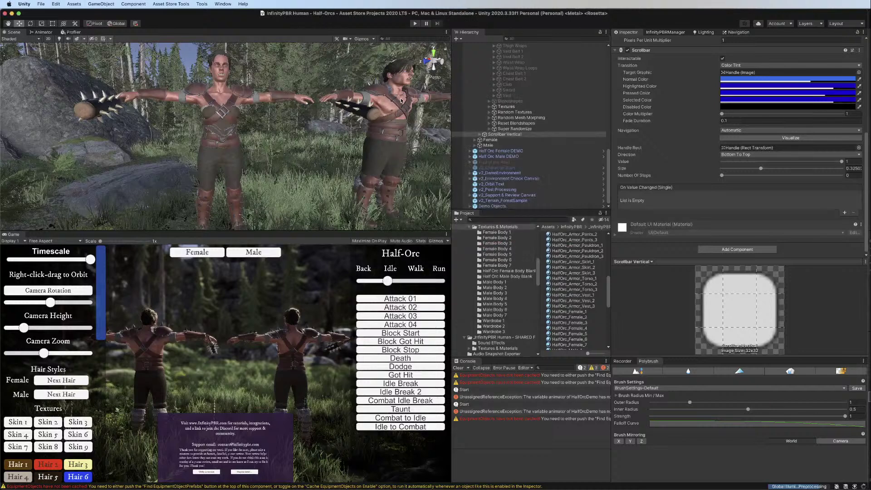
Open the Package Manager and search the Unity Registry packages for "asset store"
left_click(202, 4)
mouse_move(223, 3)
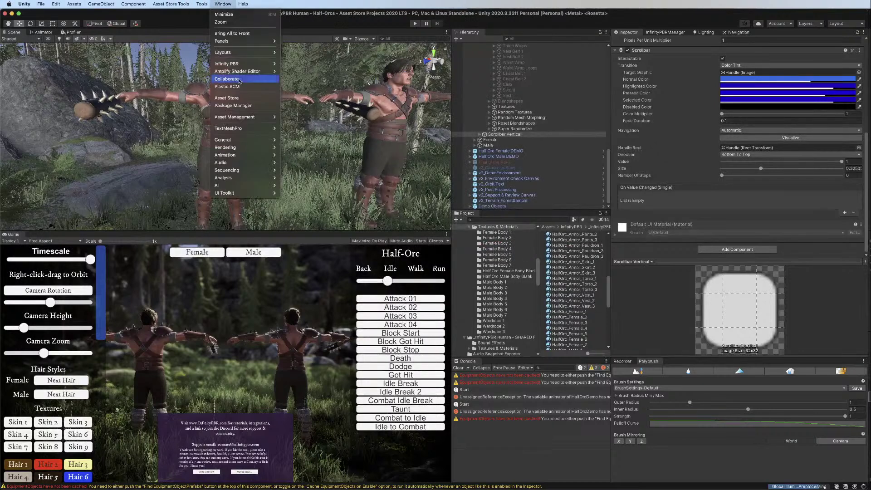
left_click(242, 106)
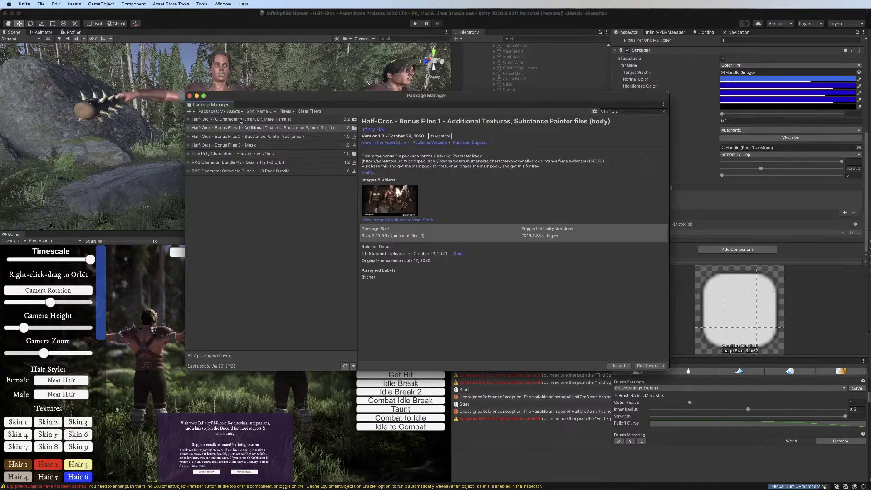
left_click(221, 112)
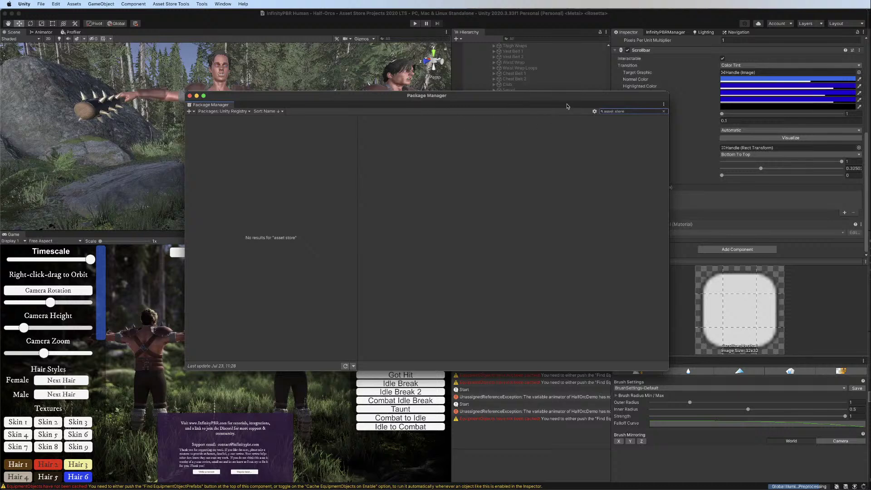
Show My Assets filtered by "asset store" and select the Asset Store Tools package
left_click(609, 110)
type("In")
left_click(223, 111)
left_click(248, 117)
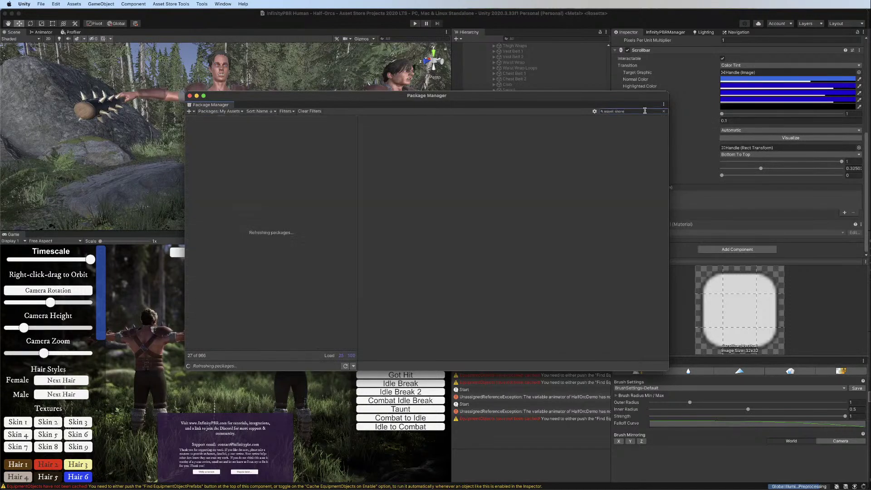
left_click(228, 121)
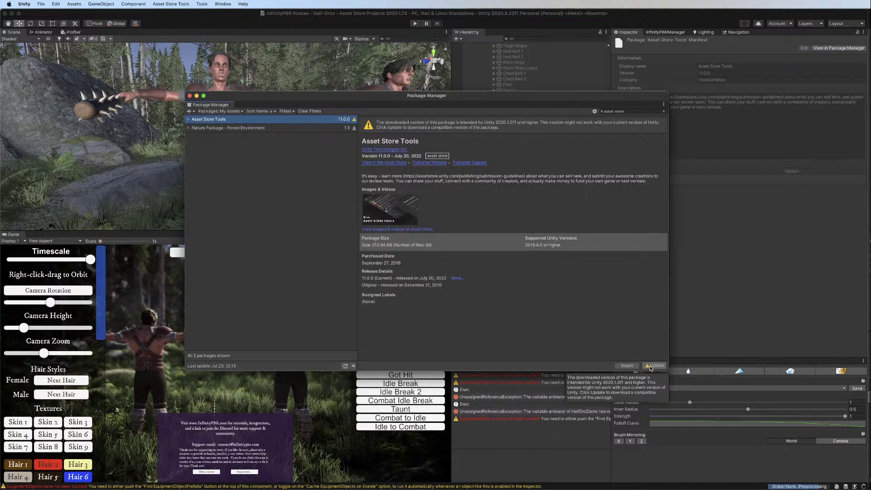
Update the download of the Asset Store Tools 11.0.0 package and import all of its files into the project
left_click(651, 366)
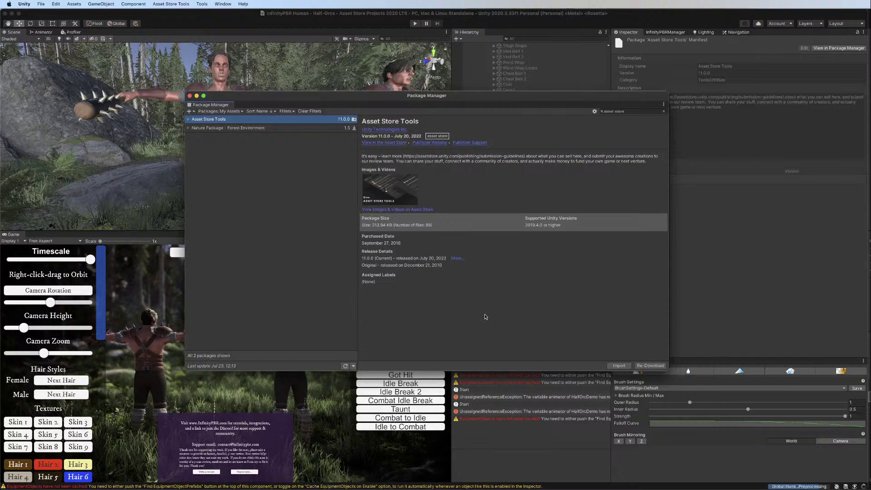
left_click(618, 365)
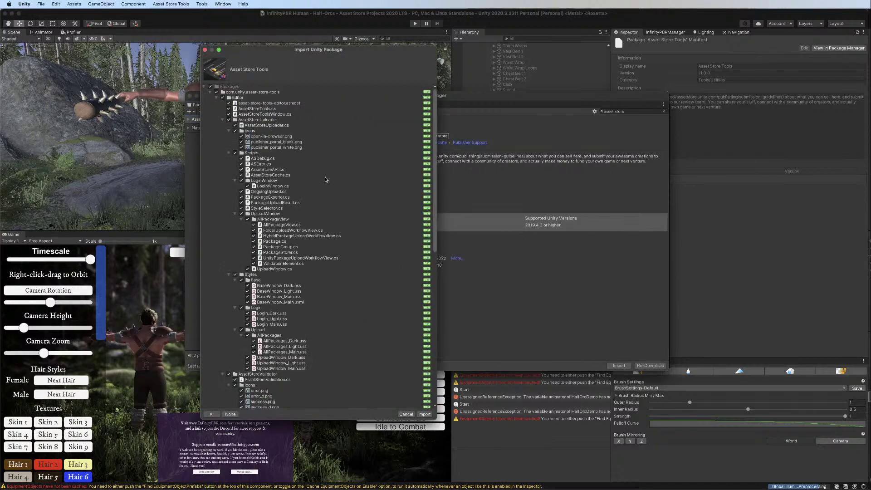
left_click(211, 93)
left_click(210, 93)
left_click(210, 93)
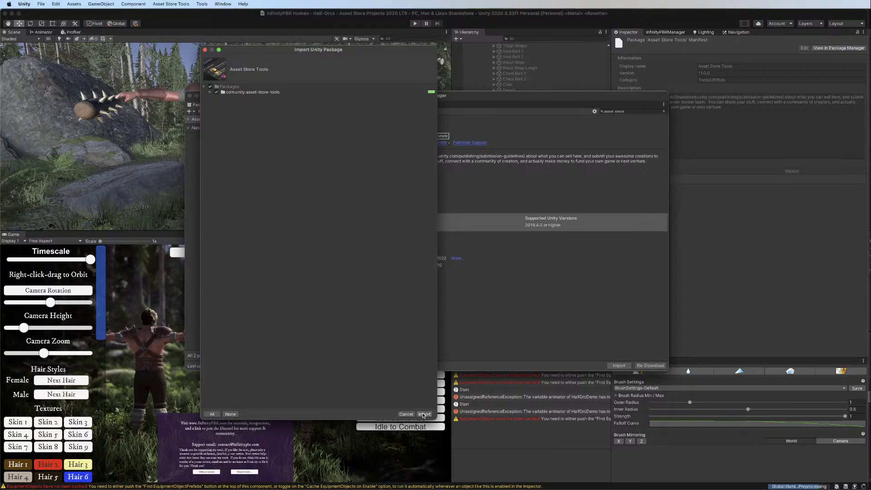
left_click(424, 414)
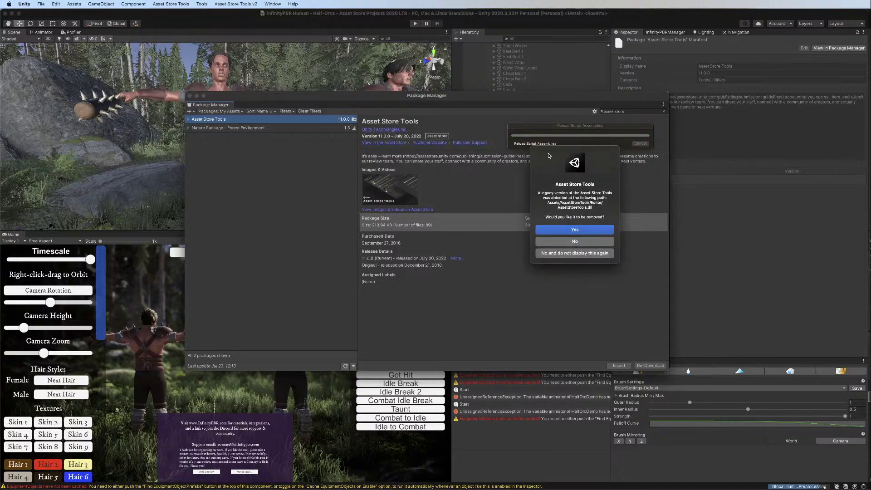
Accept removing the legacy Asset Store Tools version, then close the Package Manager and clear the console
left_click(578, 230)
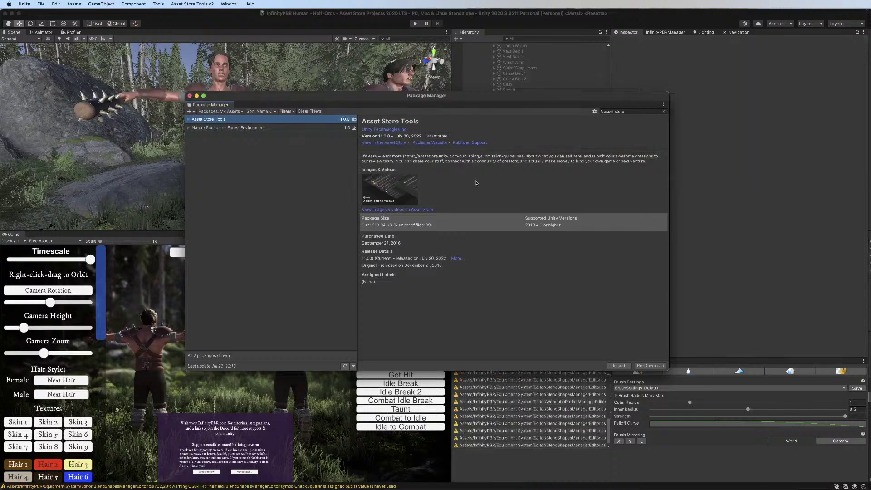
left_click(190, 96)
left_click(458, 368)
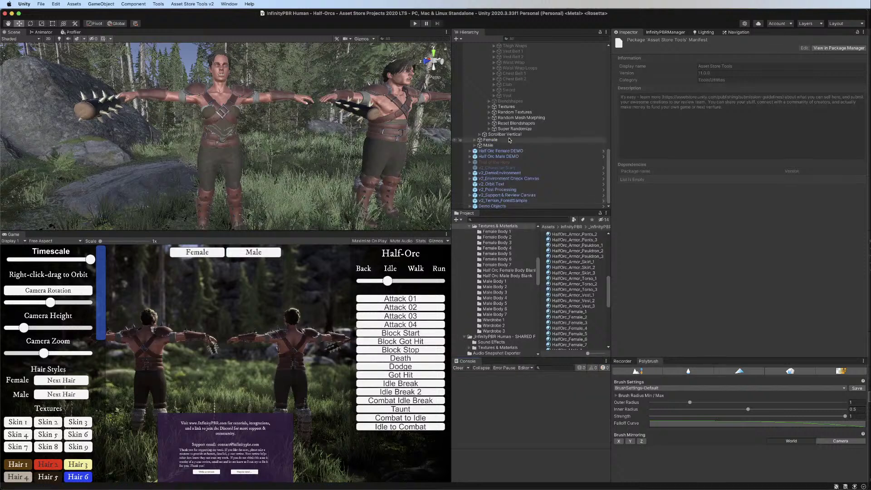
Open the Asset Store Uploader from Asset Store Tools v2 and collapse its list of published packages
scroll(505, 138, "up", 15)
scroll(499, 281, "up", 3)
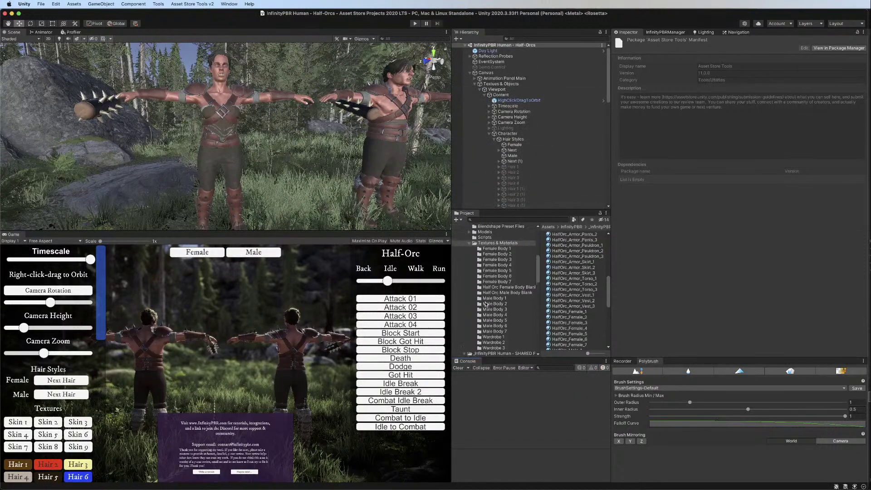
left_click(190, 4)
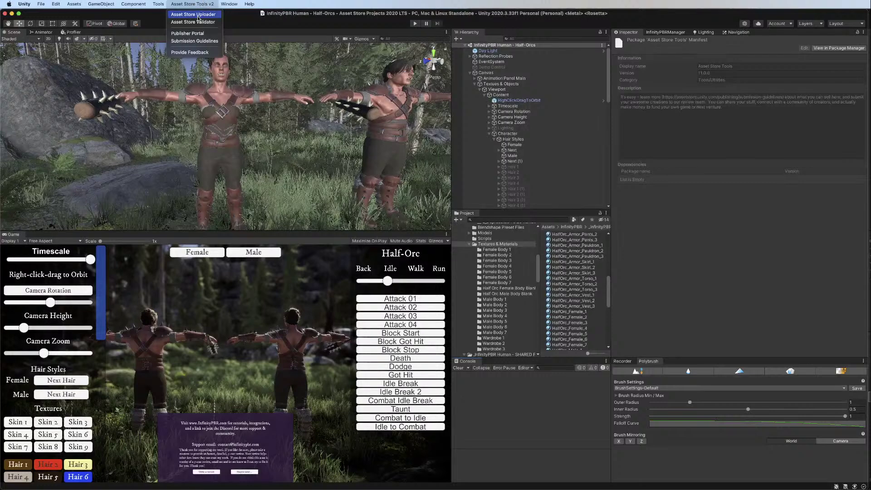
left_click(195, 15)
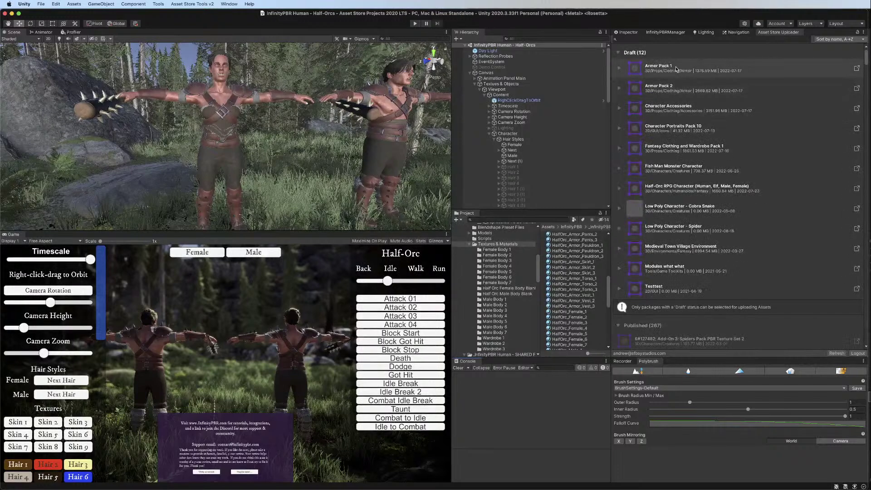
scroll(680, 138, "down", 5)
scroll(680, 139, "down", 5)
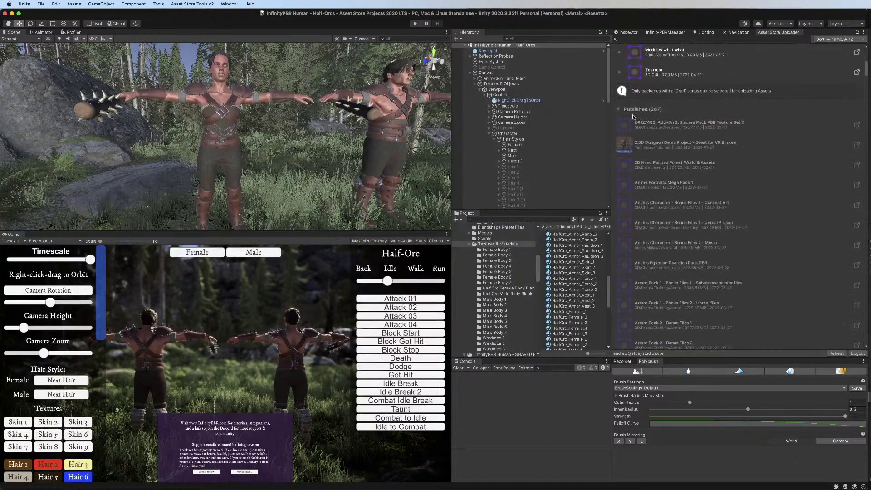
left_click(617, 110)
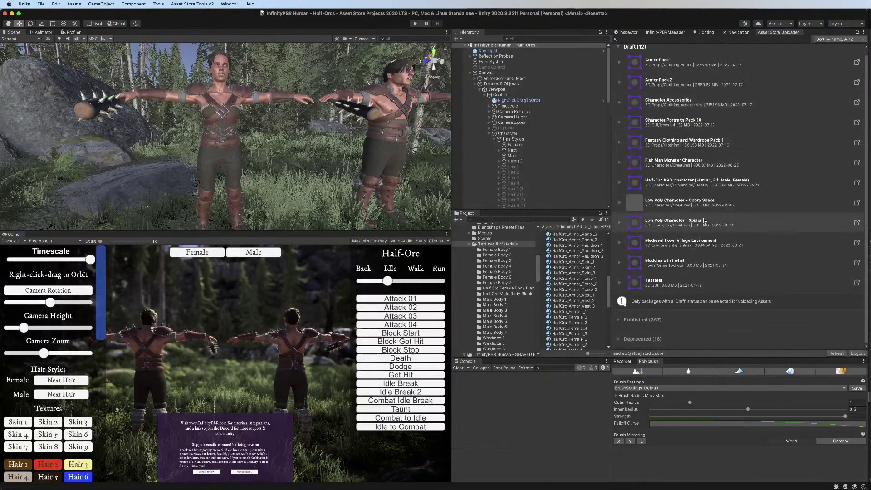
Set the Half-Orc RPG Character draft's folder path to Assets/InfinityPBR with upload type From Assets Folder, then start and cancel its upload
left_click(666, 187)
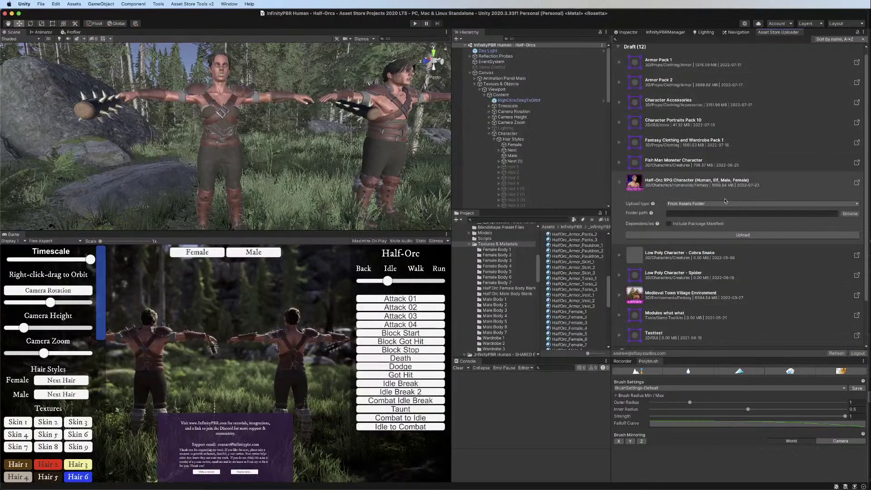
left_click(699, 204)
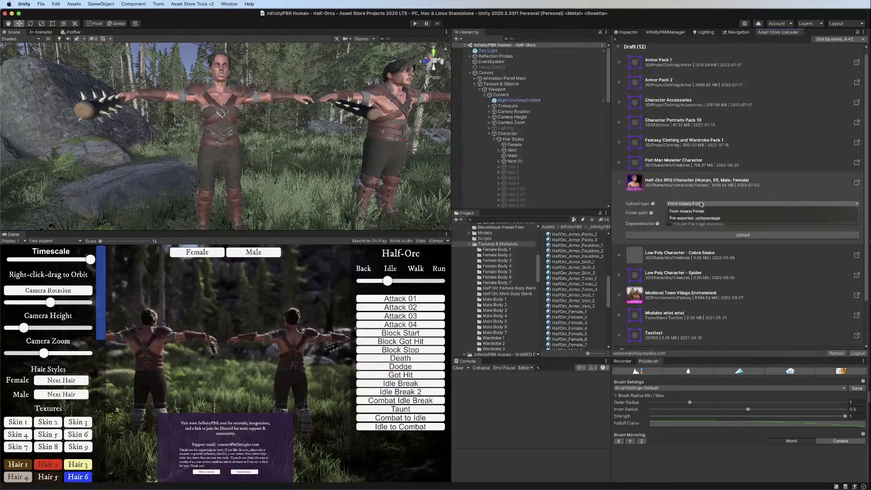
left_click(711, 202)
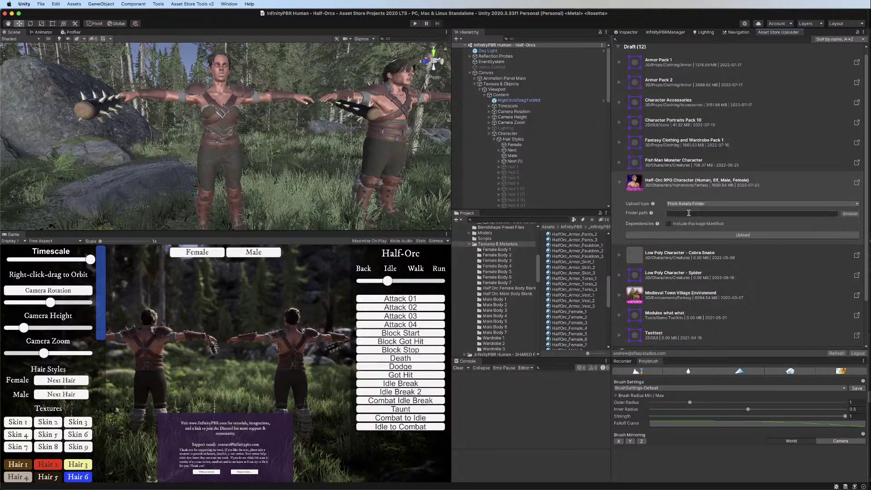
left_click(849, 214)
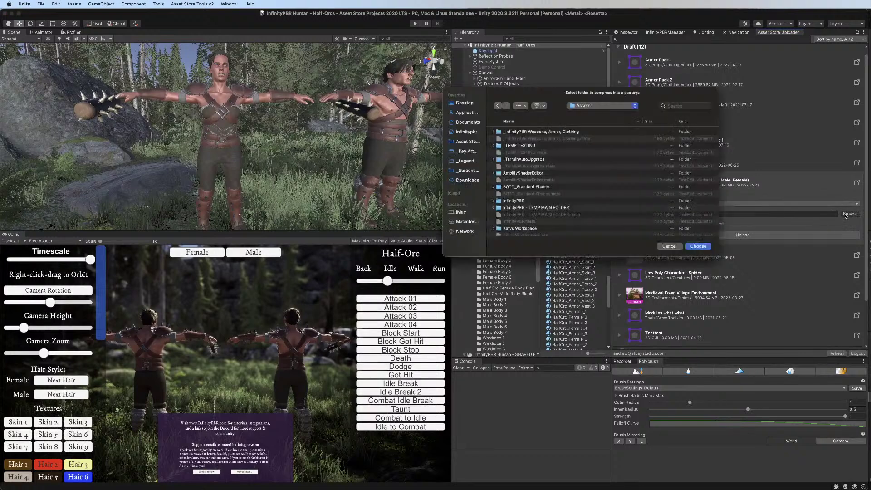
scroll(527, 136, "down", 1)
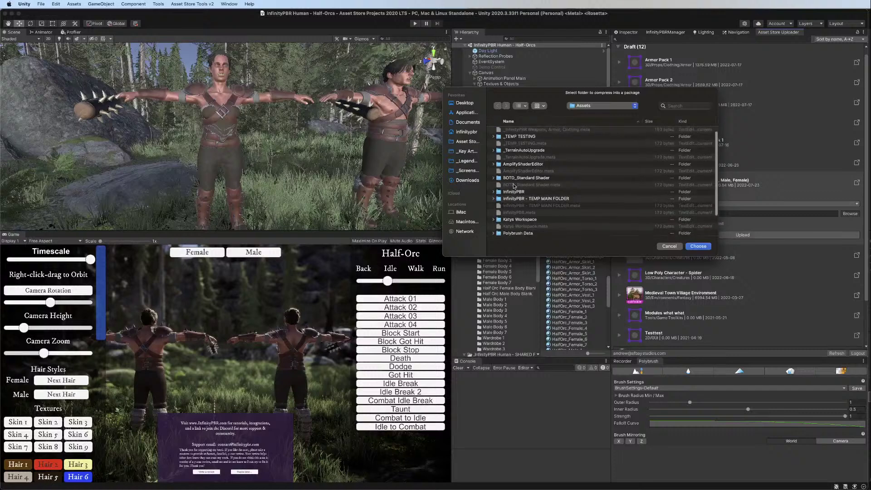
left_click(515, 191)
left_click(706, 246)
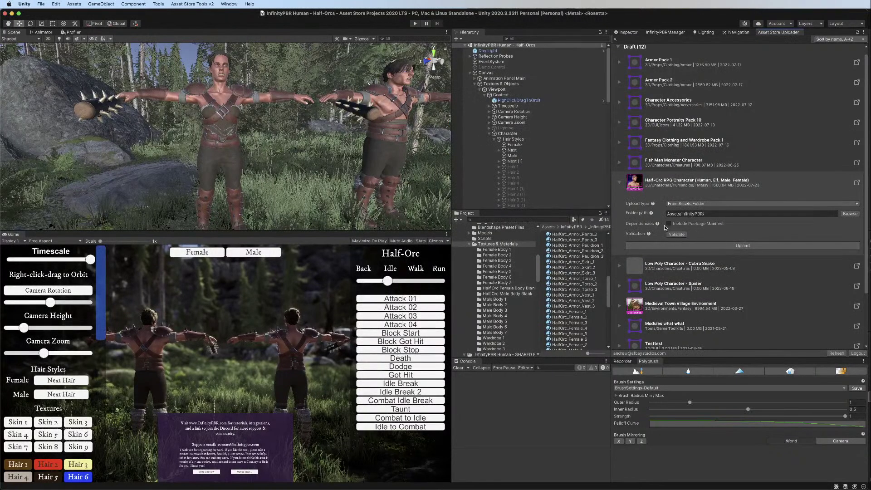
left_click(715, 247)
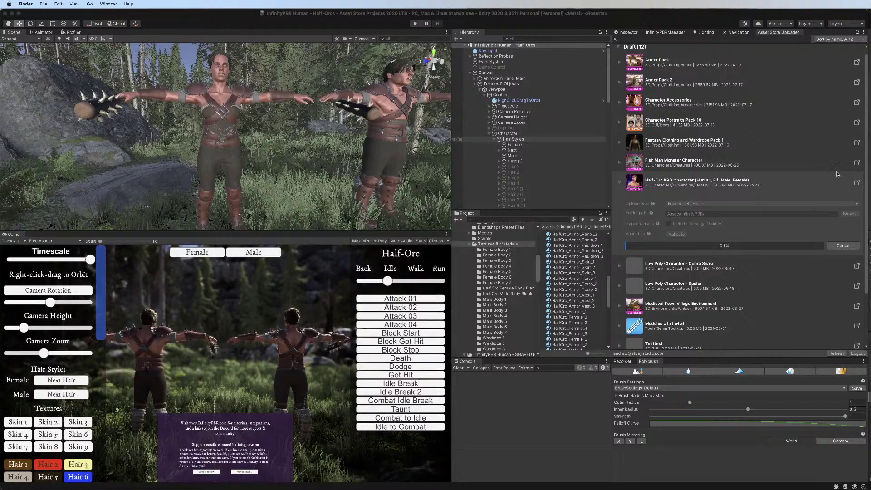
left_click(842, 246)
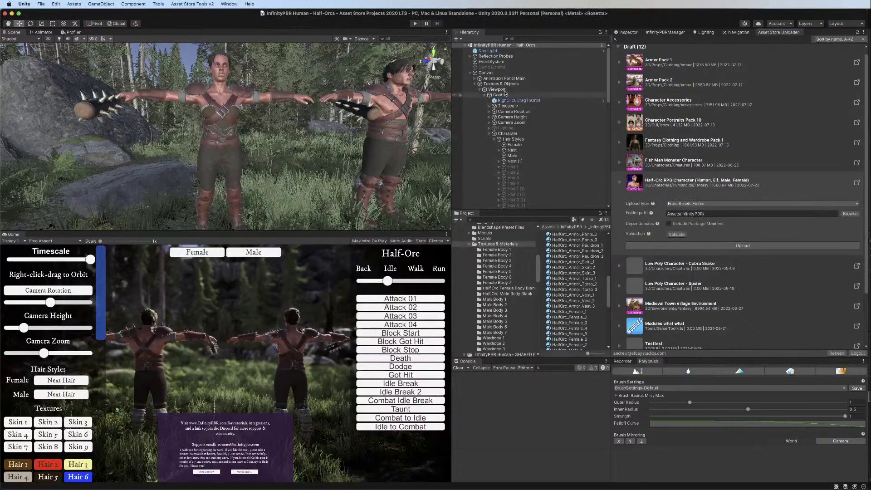
Assign the Half Orc Female DEMO object as the Animator in its own Half Orc Demo script
scroll(512, 122, "down", 10)
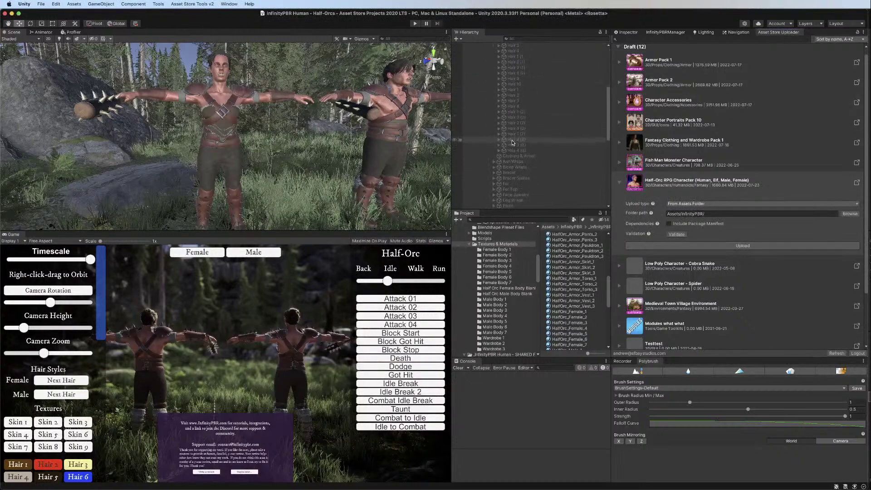
left_click(499, 151)
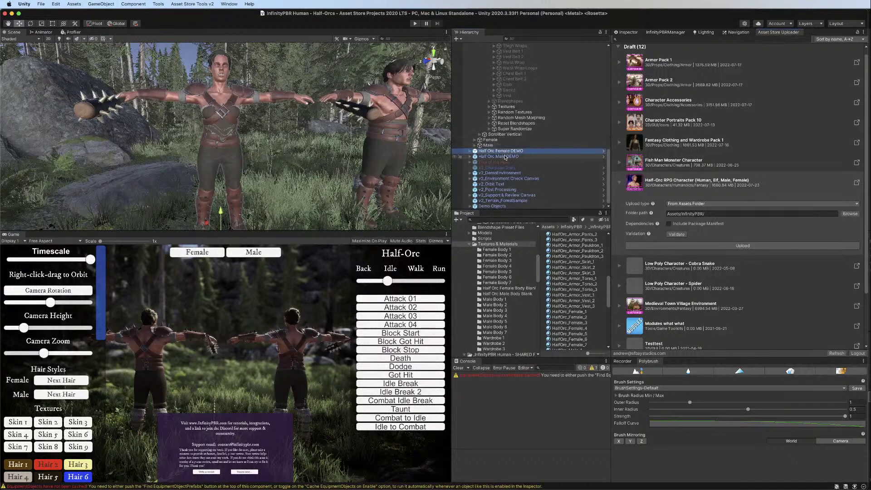
left_click(628, 32)
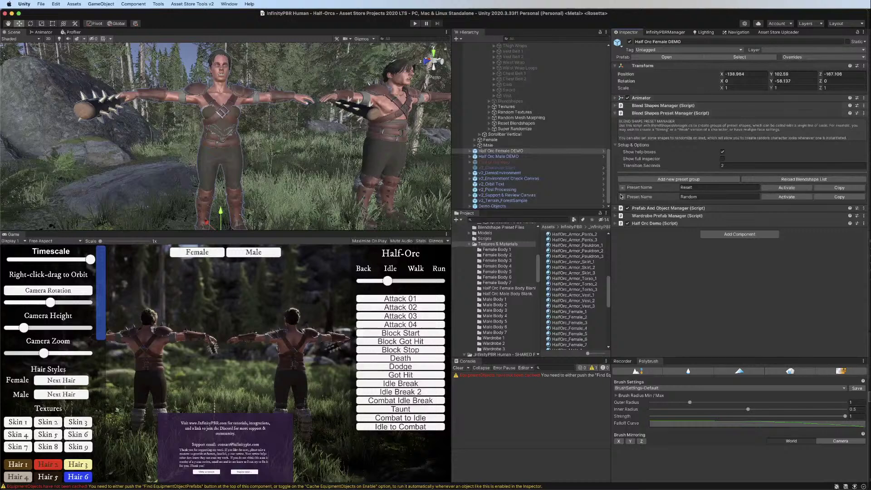
left_click(617, 224)
scroll(681, 227, "down", 3)
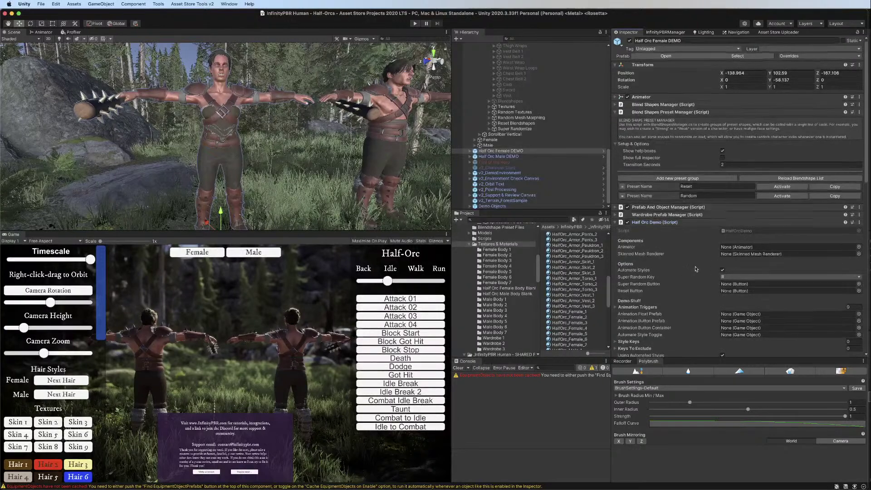
left_click_drag(517, 151, 737, 197)
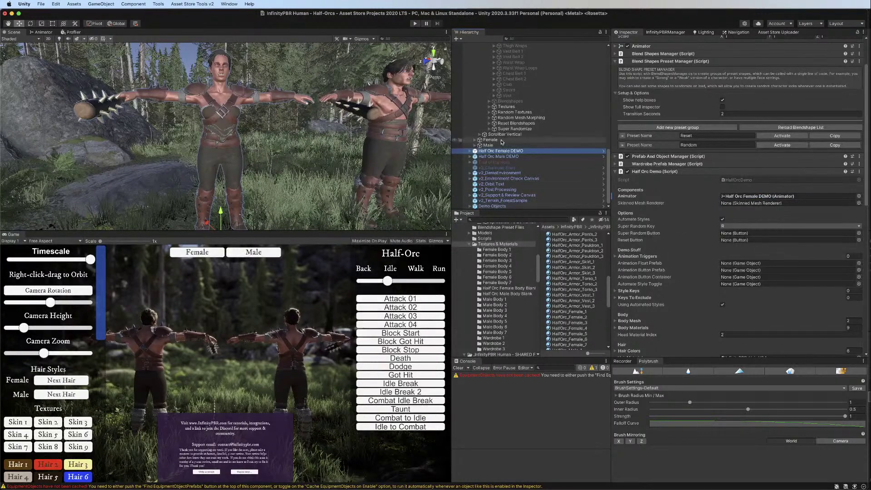
In Half Orc Male DEMO's Half Orc Demo script, assign its own Animator, Super Randomize as Super Random Button and Reset Blendshapes as Reset Button
left_click_drag(499, 156, 763, 197)
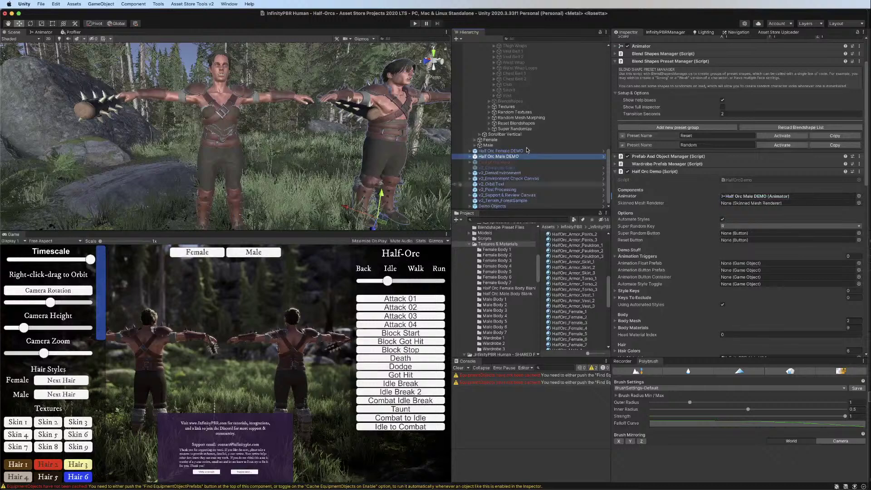
left_click_drag(504, 130, 772, 233)
left_click_drag(515, 123, 725, 242)
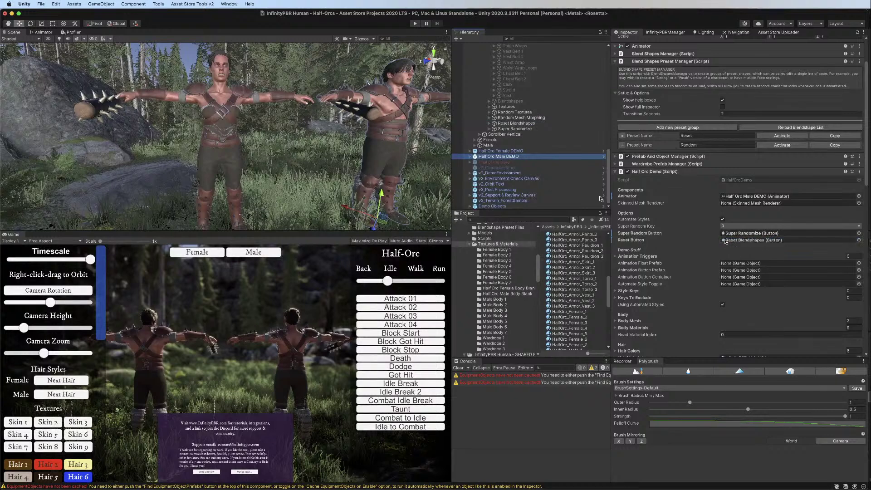
In Half Orc Female DEMO's Half Orc Demo script, assign Super Randomize as Super Random Button and Reset Blendshapes as Reset Button
left_click(499, 151)
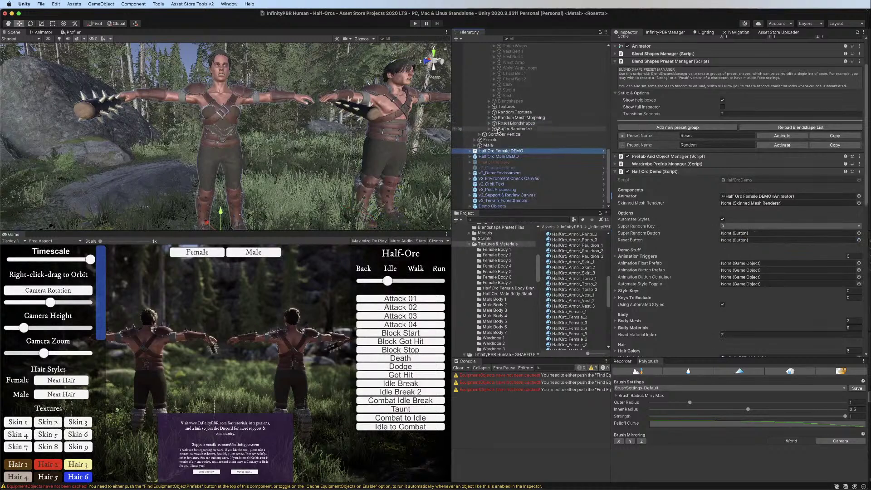
left_click_drag(501, 129, 744, 240)
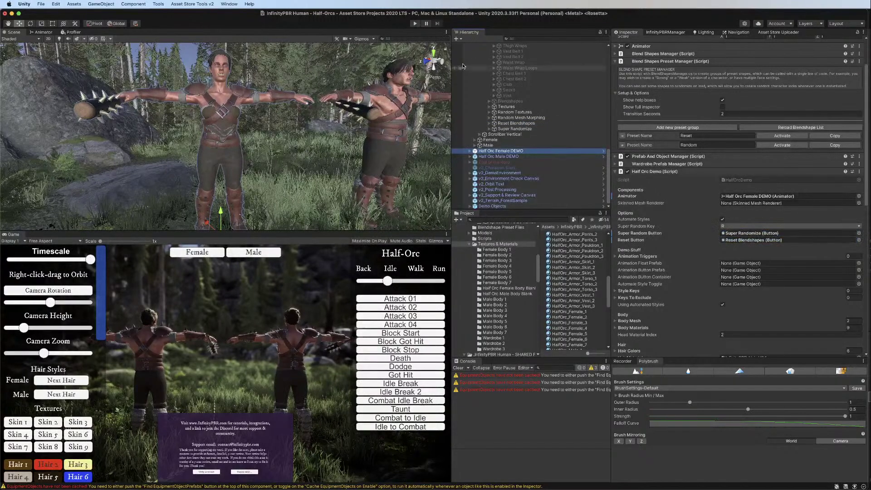
Collapse the Canvas hierarchy, then add the Demo Control script to the Demo Objects object and expand its child objects
scroll(502, 107, "up", 3)
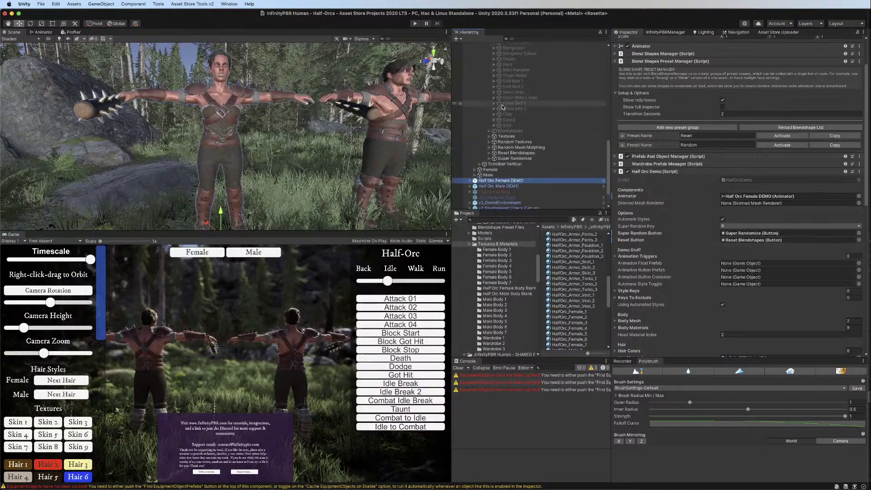
scroll(502, 107, "up", 15)
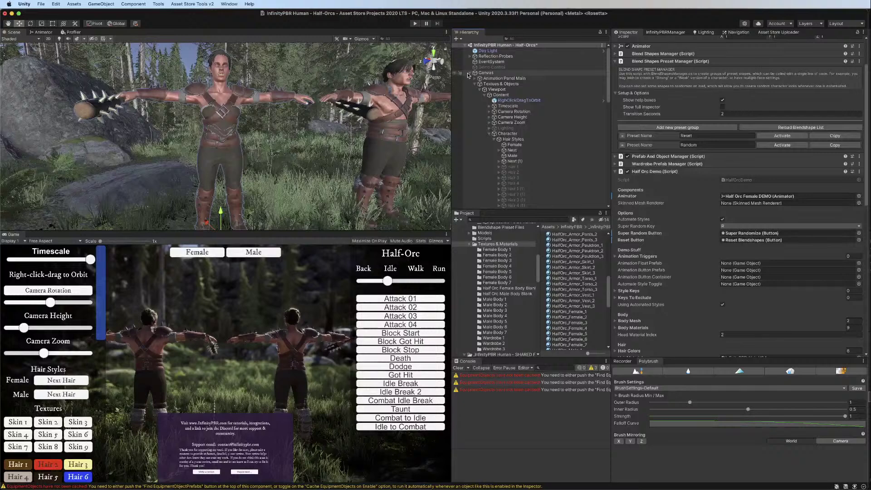
left_click(469, 73)
left_click(489, 67)
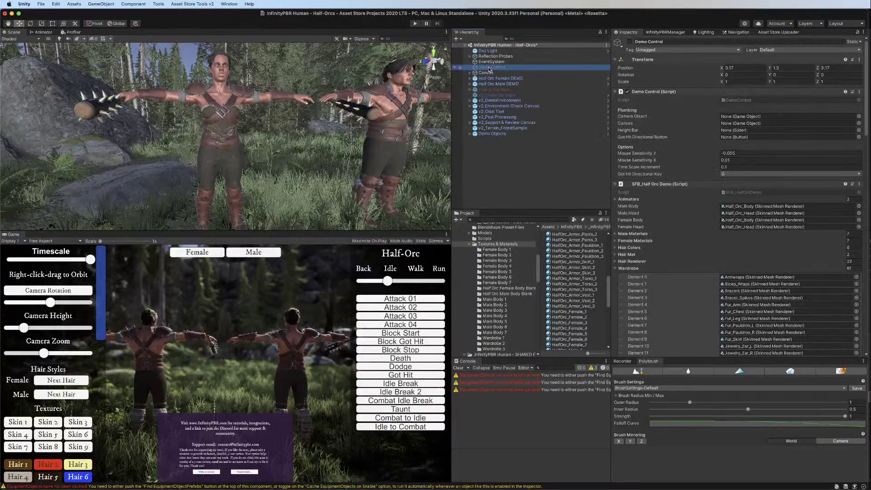
left_click(482, 134)
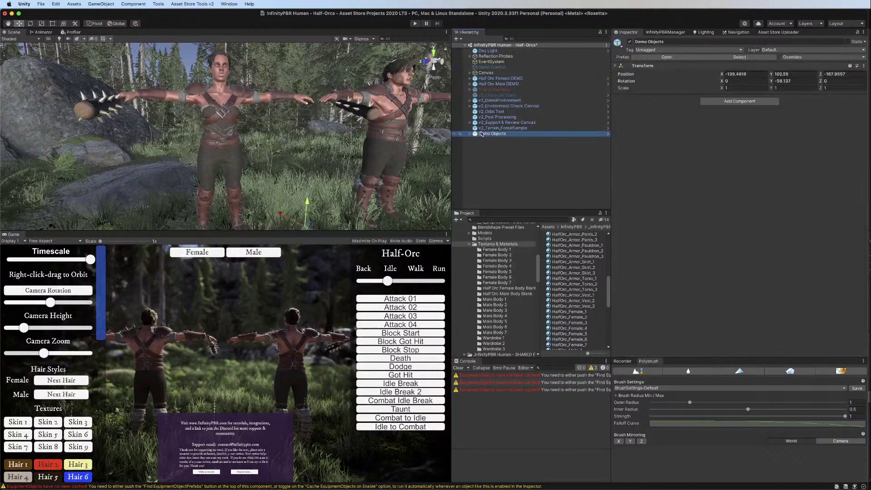
left_click(759, 102)
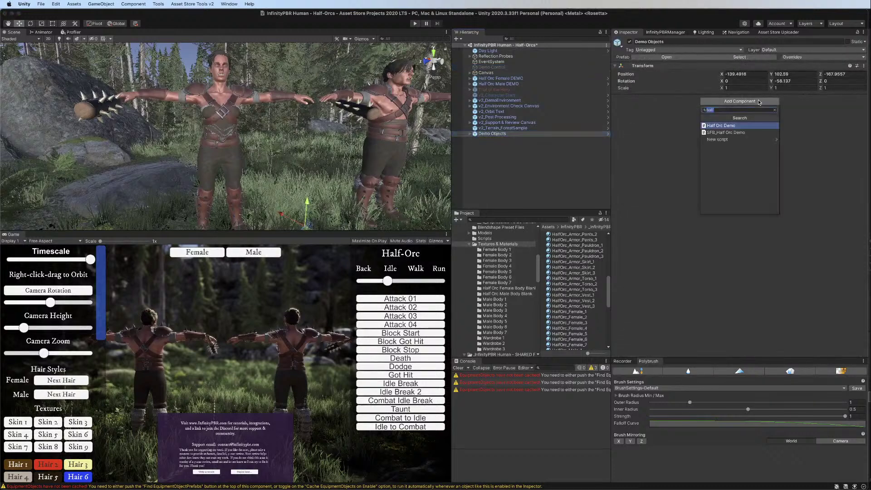
type("demo")
left_click(725, 126)
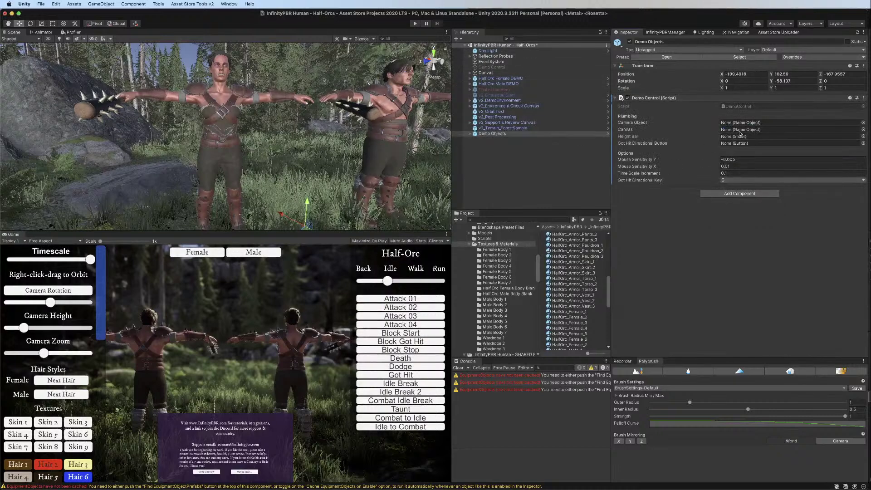
left_click(470, 134)
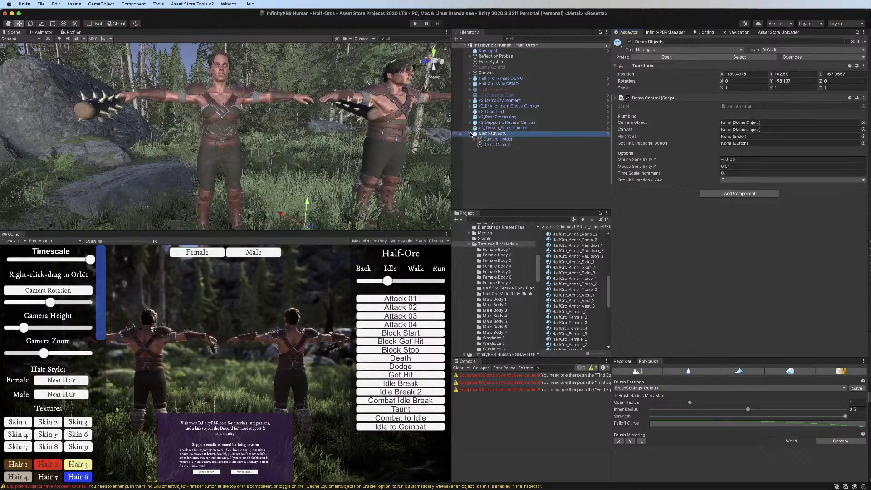
In Demo Objects' Demo Control script, assign the Camera under Camera Holder as Camera Object and the scene's Canvas as Canvas
left_click(475, 139)
left_click_drag(495, 144, 741, 125)
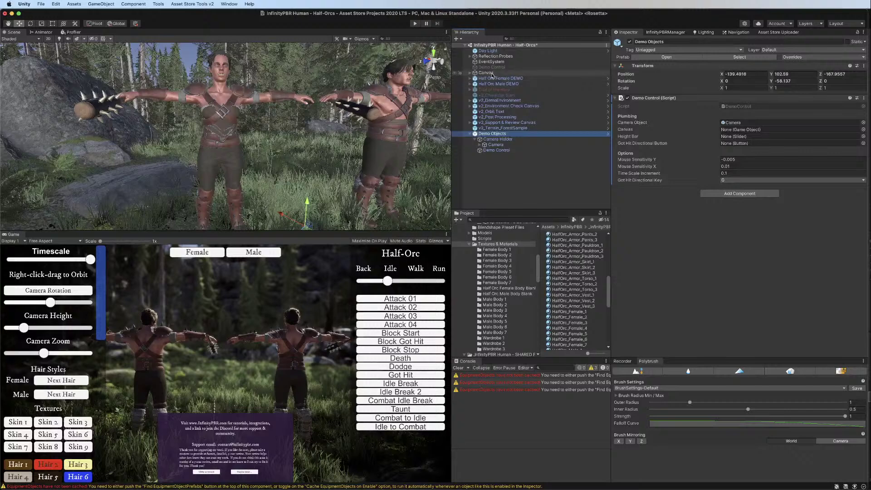
left_click_drag(486, 73, 731, 129)
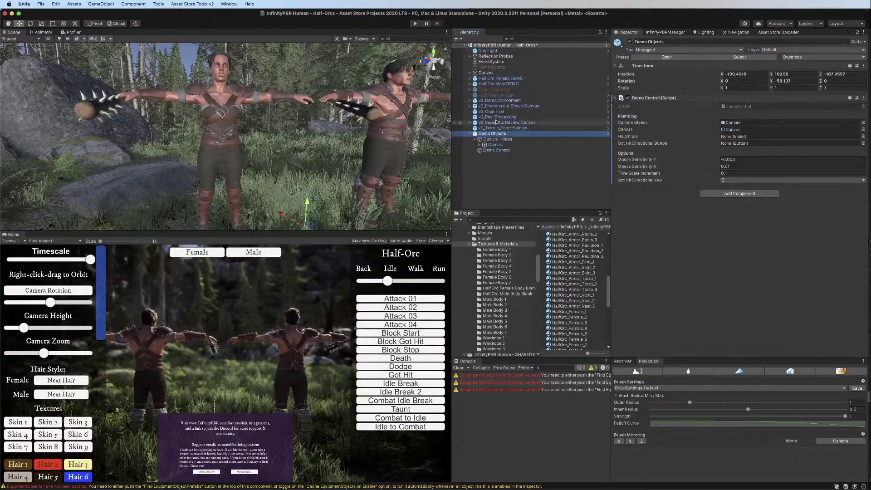
Assign the Canvas's Camera Height slider as Height Bar in Demo Objects' Demo Control script, and save the scene
left_click(470, 72)
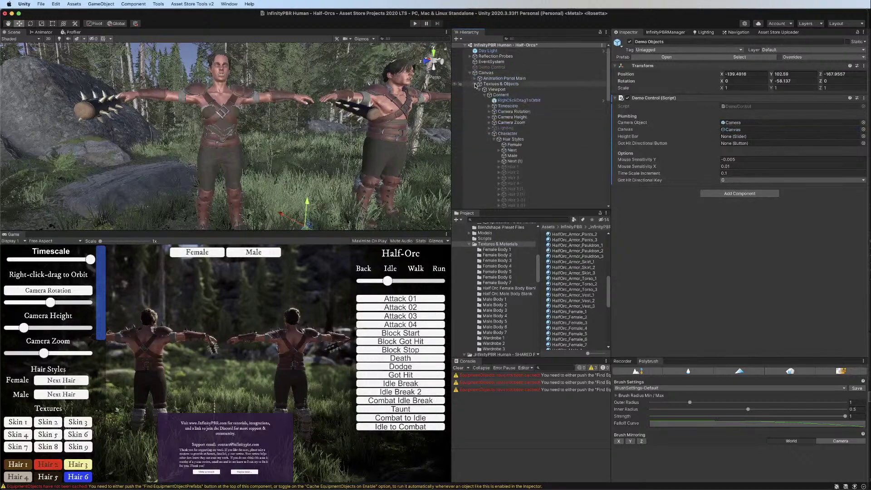
left_click(485, 95)
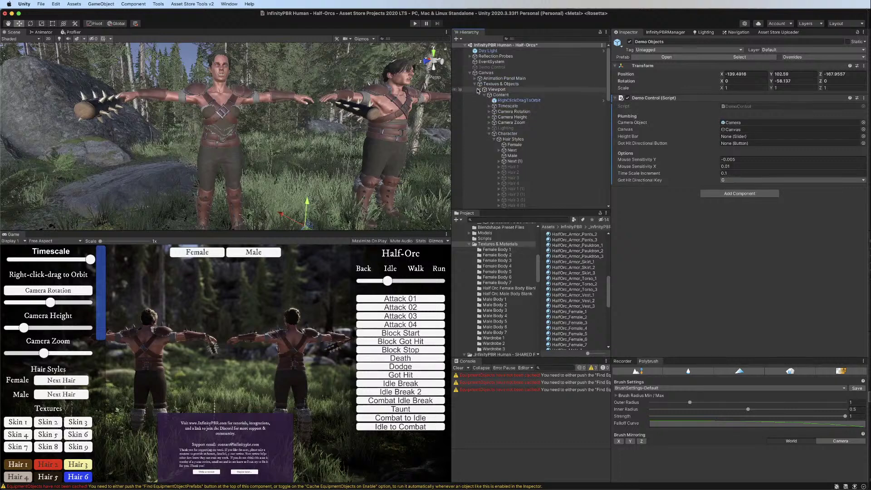
left_click(480, 89)
left_click(480, 90)
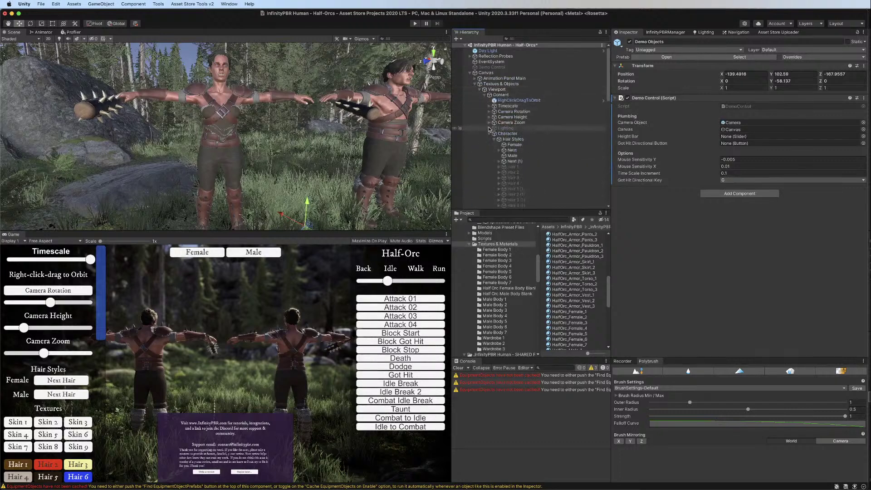
left_click(489, 117)
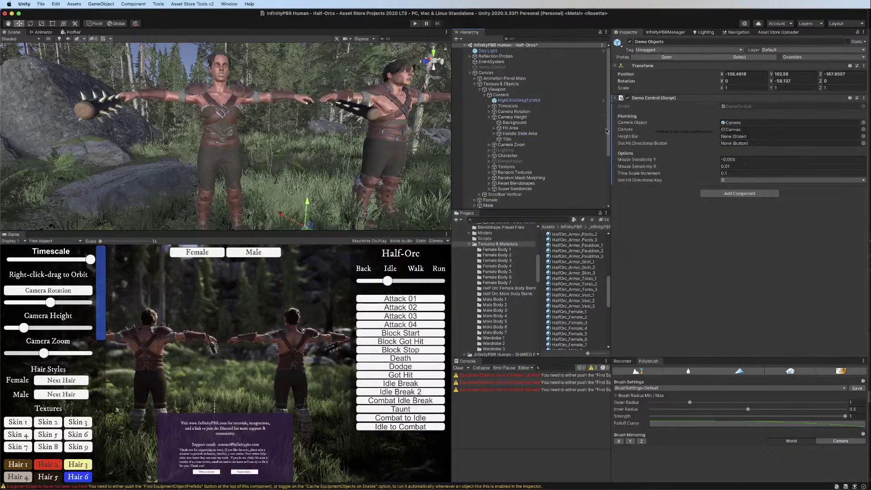
left_click_drag(513, 117, 782, 137)
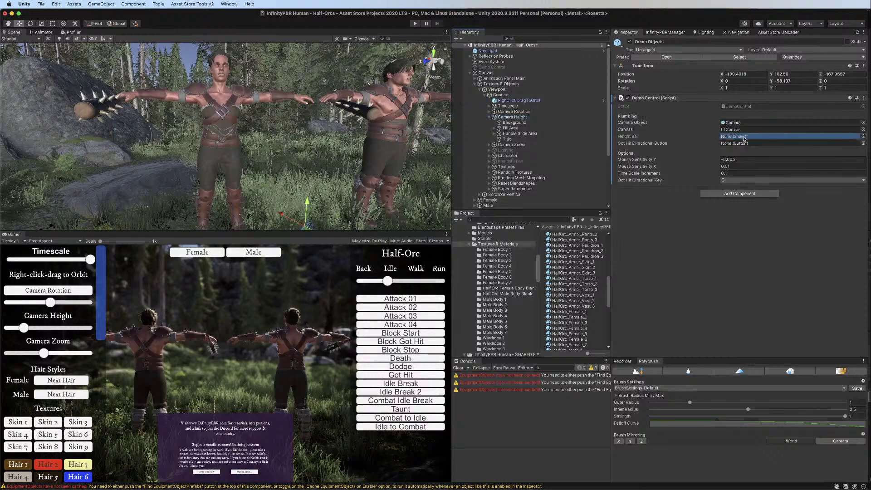
left_click(484, 95)
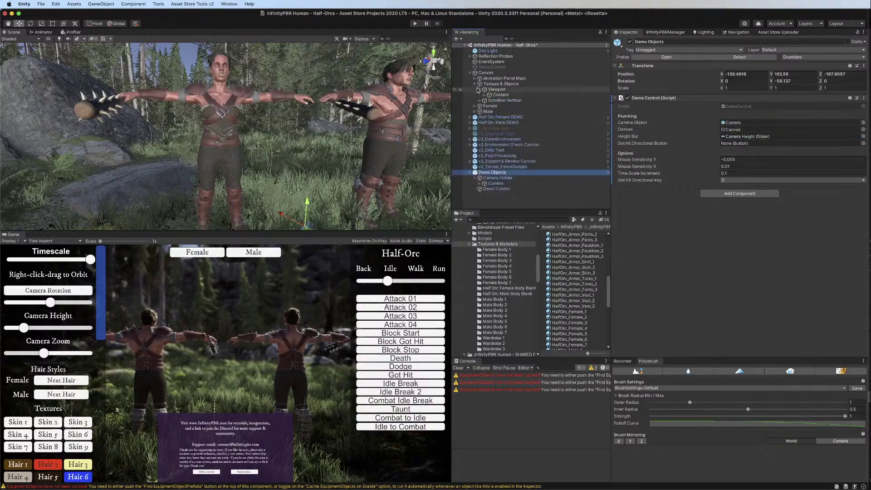
left_click(479, 89)
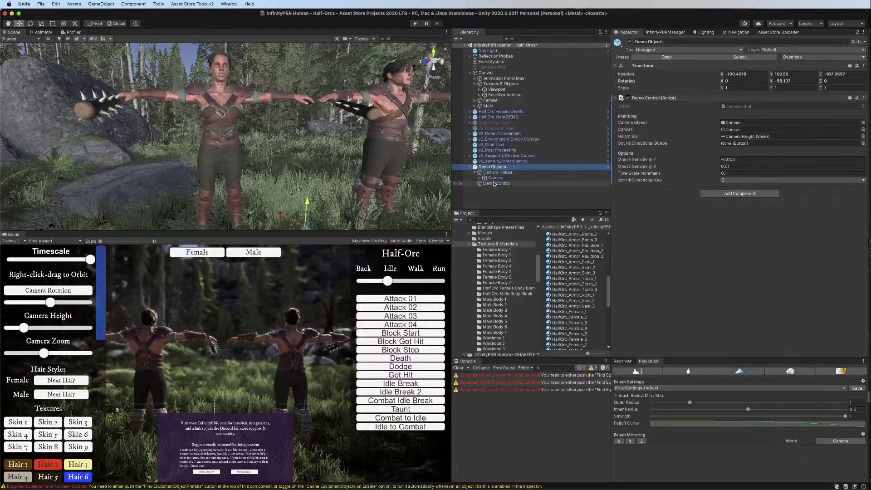
key("super+s")
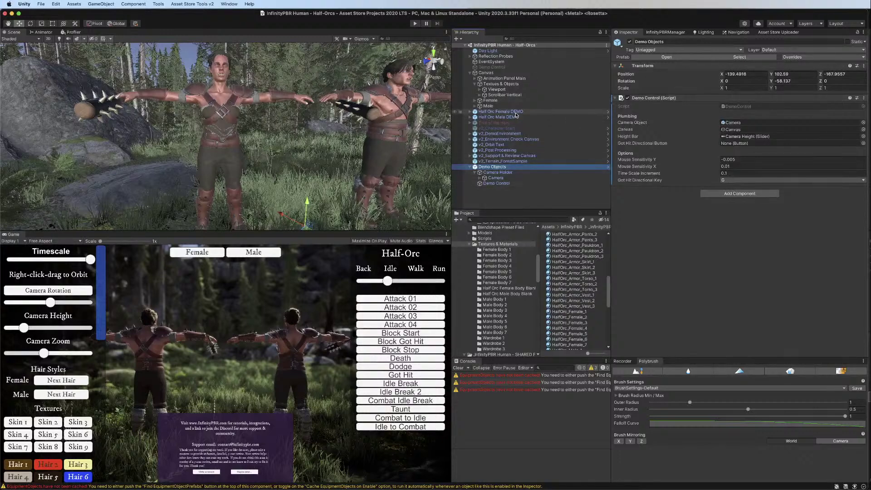
Play-test the scene by dismissing the support popup and toggling the demo interface's visibility, and stop play mode
left_click(416, 24)
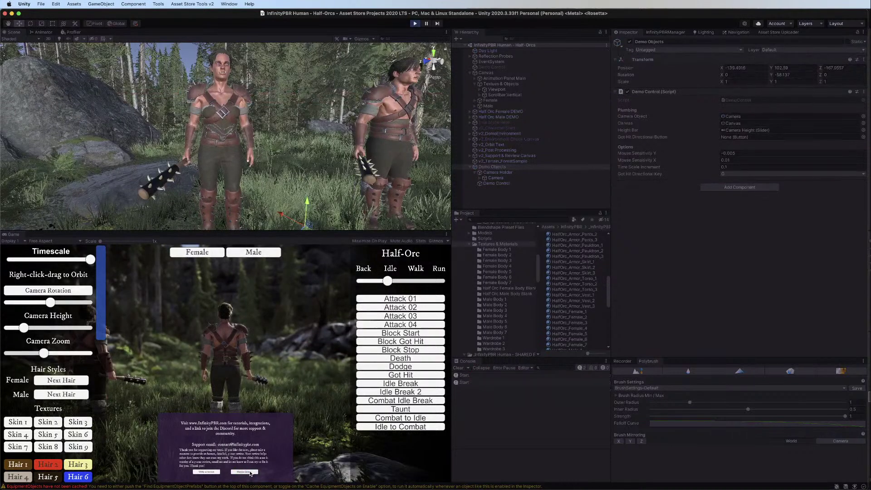
left_click(250, 473)
key("space")
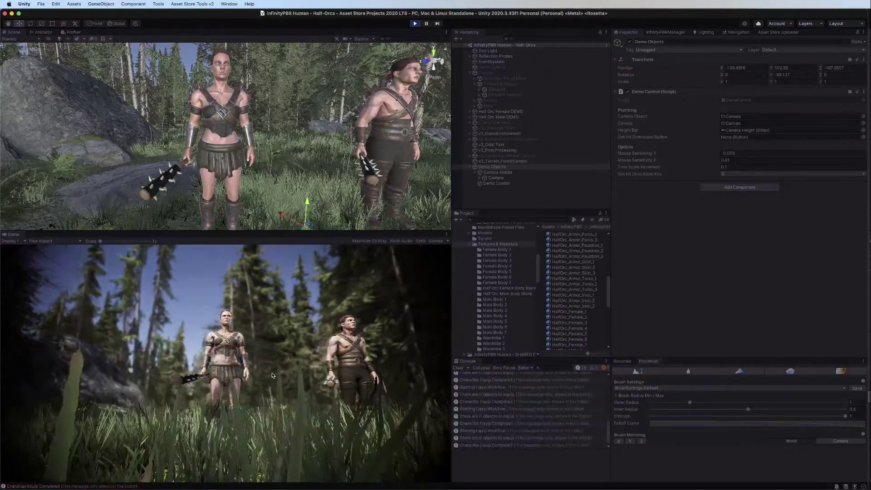
key("space")
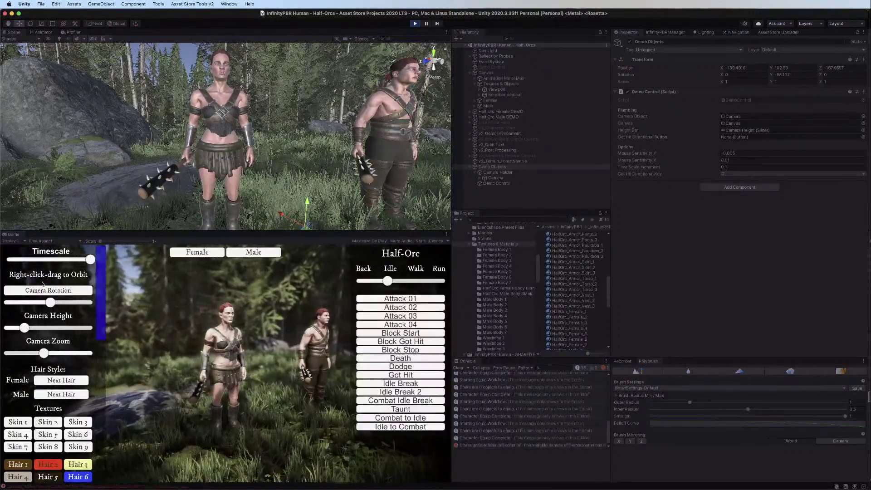
key("space")
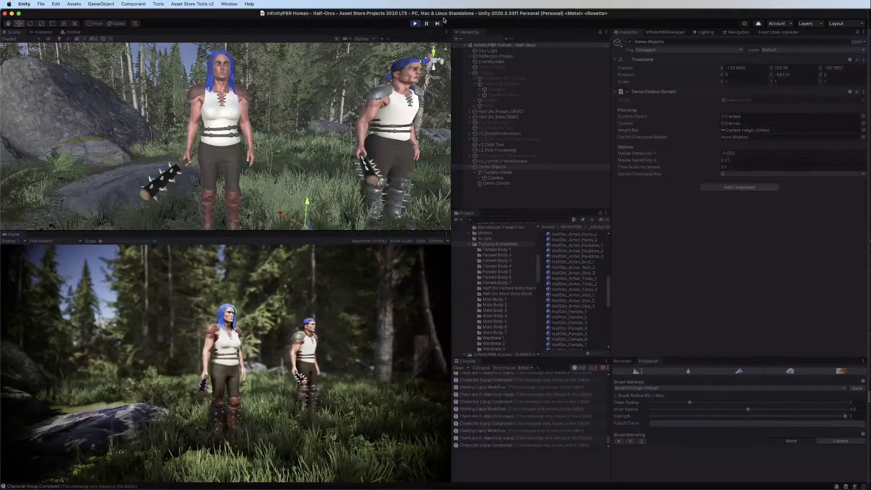
left_click(414, 24)
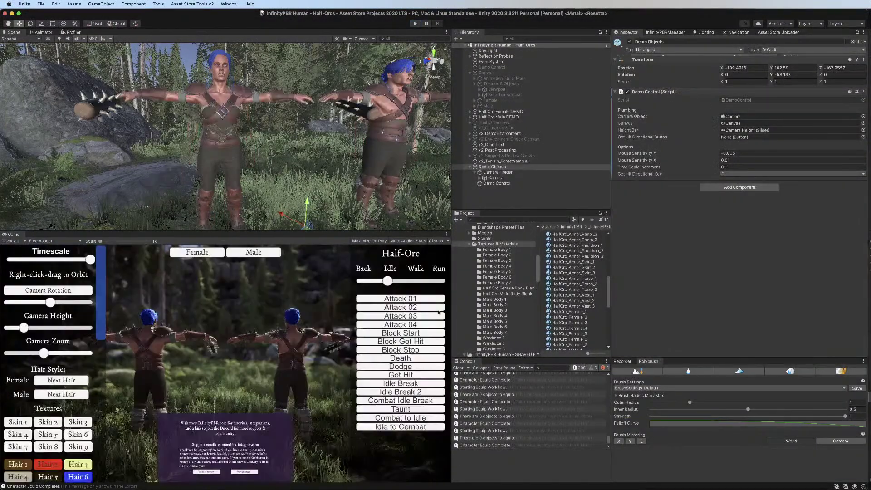
Trace the console's DemoControl canvas exception to its source object and remove the Demo Control script from Demo Objects' Demo Control child
scroll(530, 391, "up", 20)
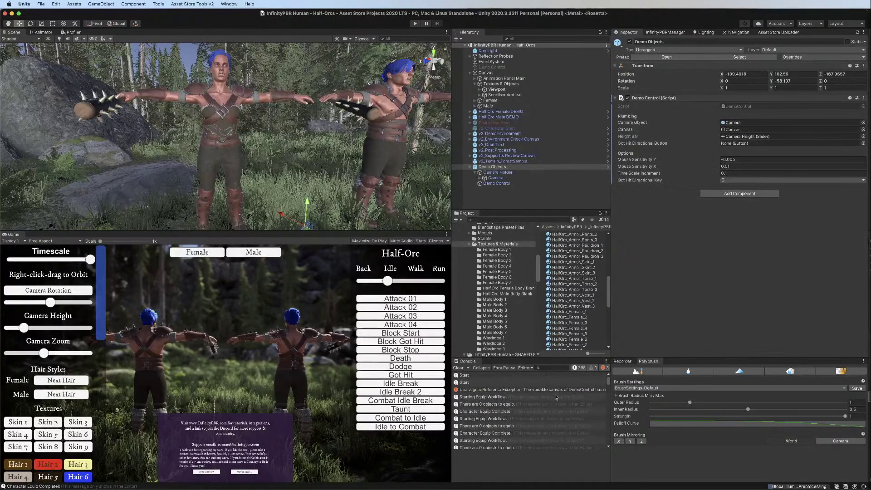
left_click(543, 389)
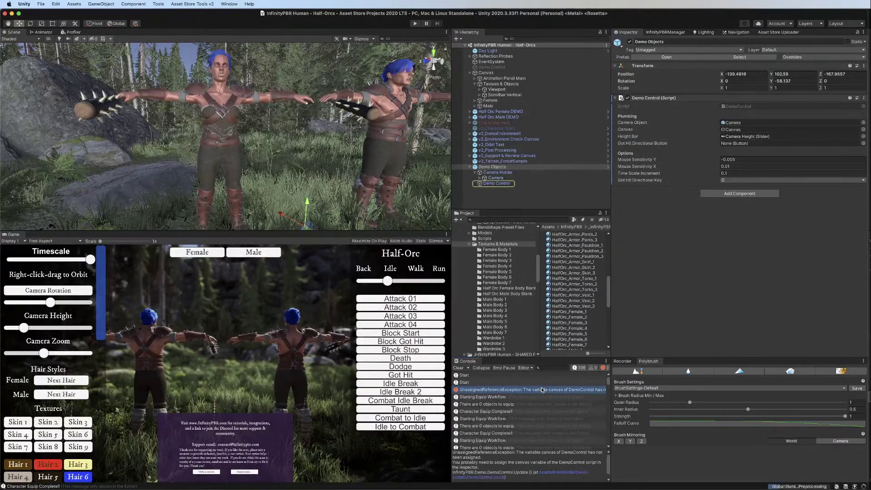
left_click(491, 184)
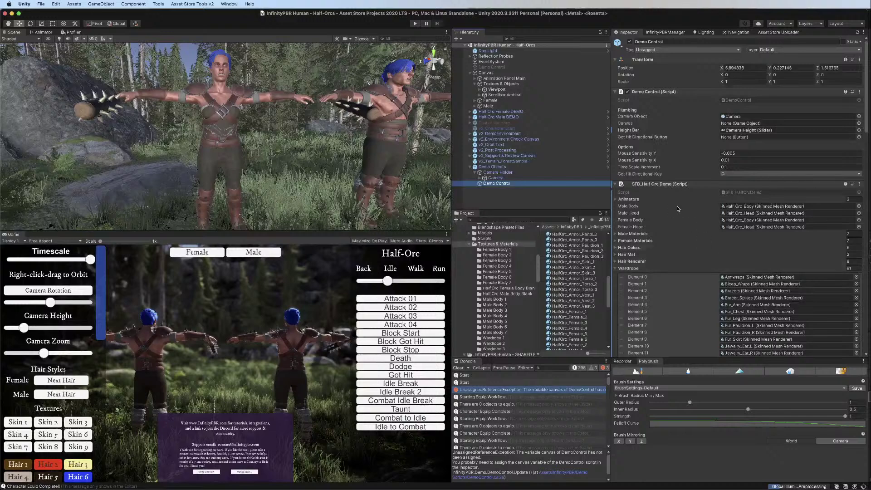
left_click(628, 92)
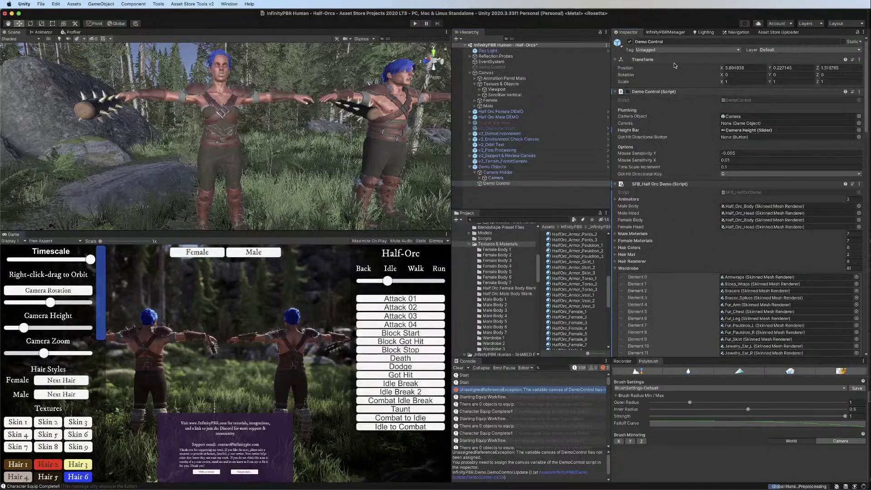
right_click(651, 93)
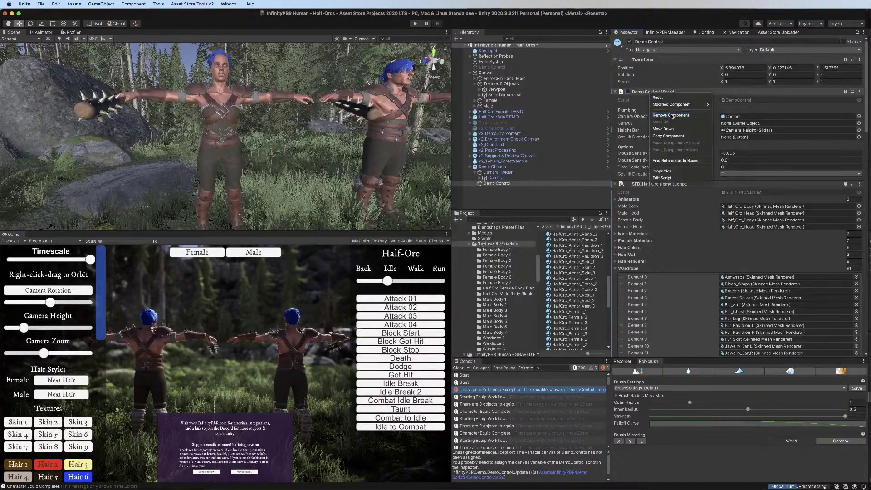
left_click(672, 117)
Delete the disabled root-level Demo Control object, check the remaining Demo Control child's components, and save the scene
right_click(483, 67)
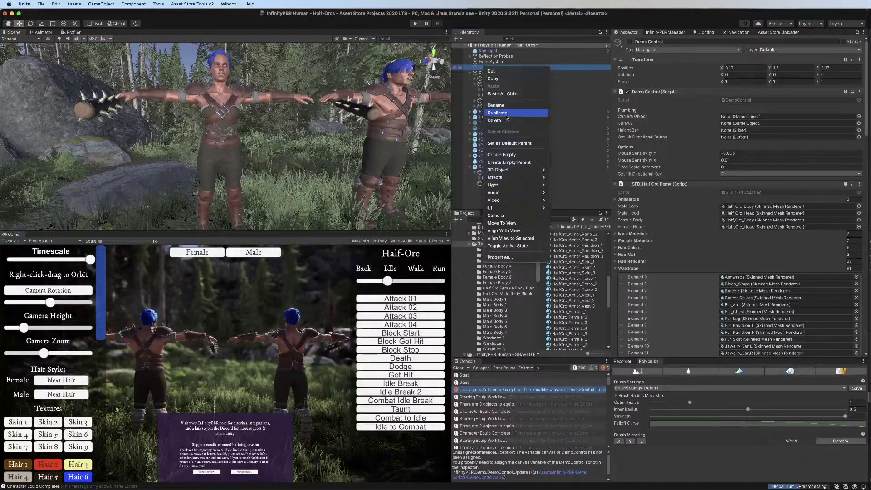
left_click(506, 121)
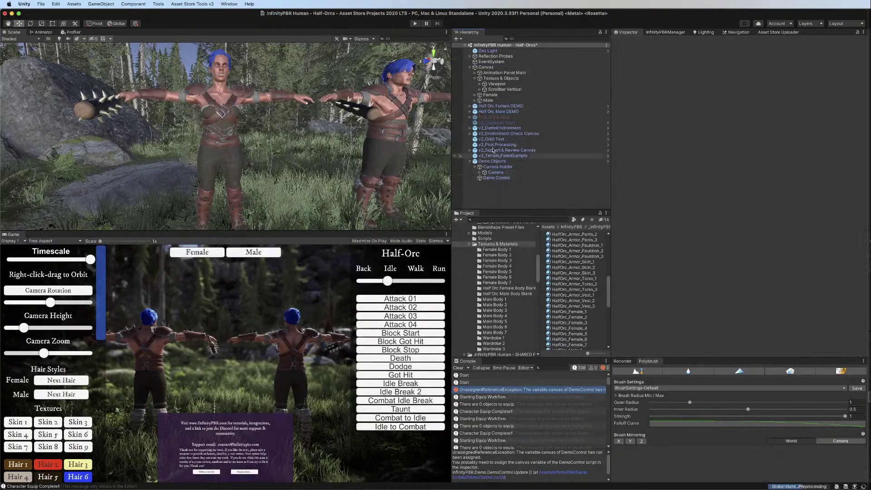
left_click(484, 178)
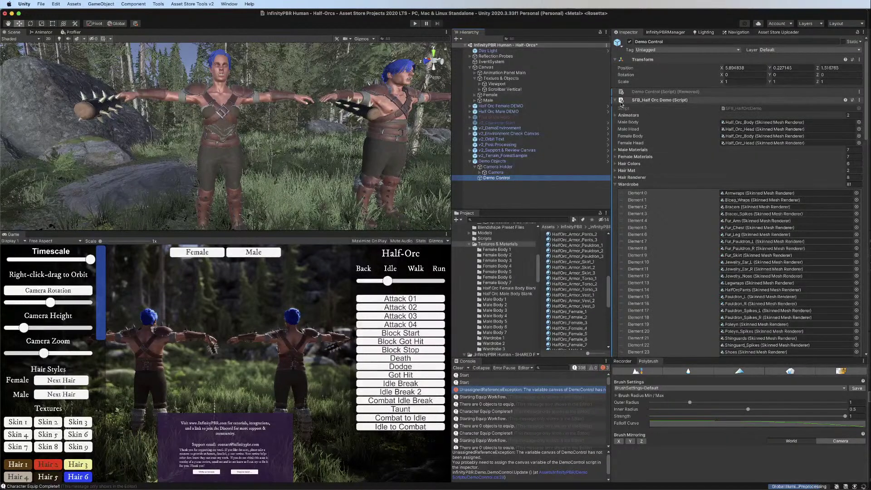
key("super+s")
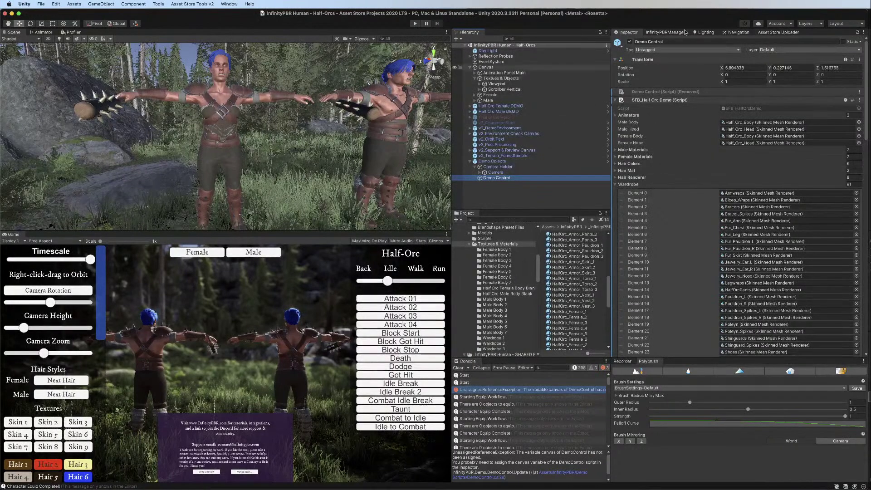
Upload the Half-Orc RPG Character draft from the Assets/InfinityPBR/ folder with the Asset Store Uploader, and switch to Safari
left_click(768, 32)
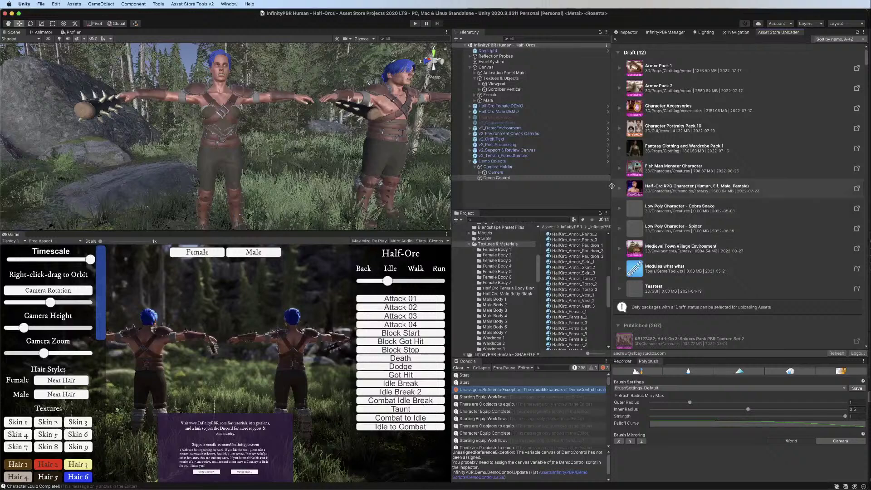
left_click(619, 188)
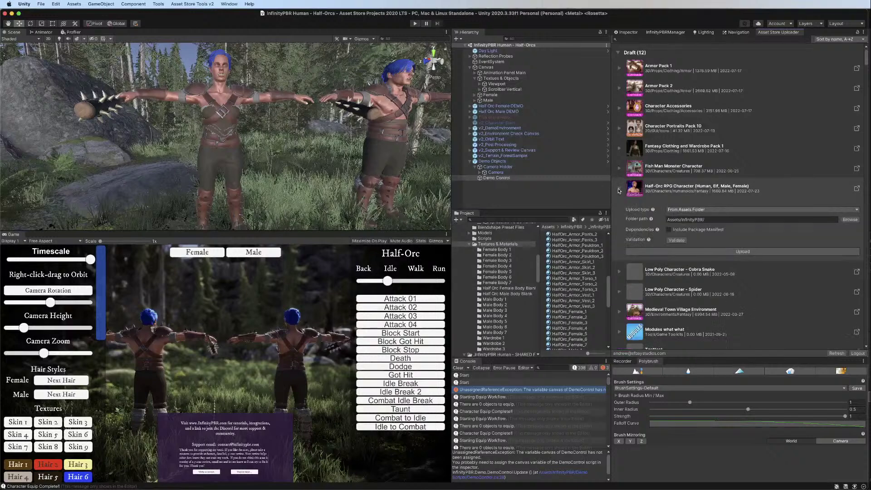
left_click(715, 251)
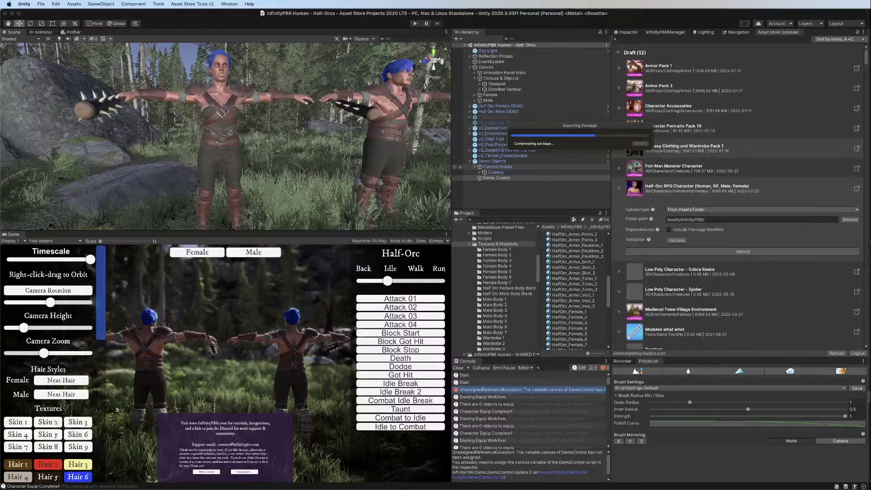
key("super+Tab")
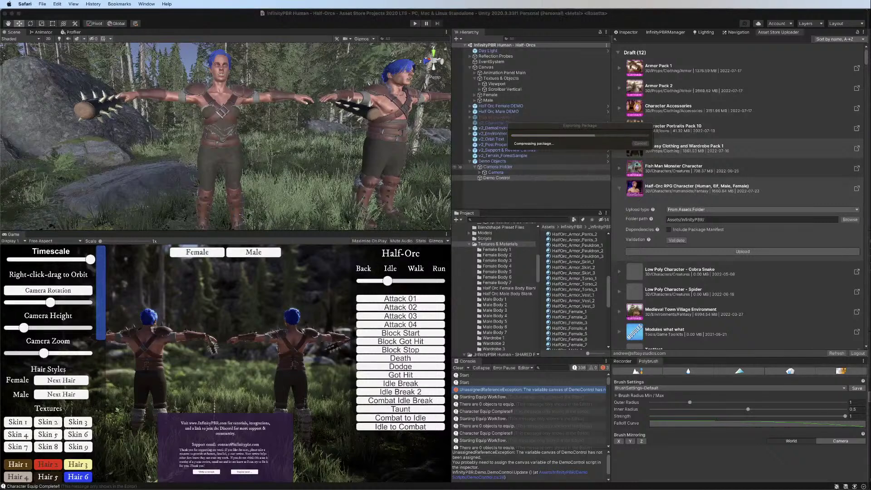